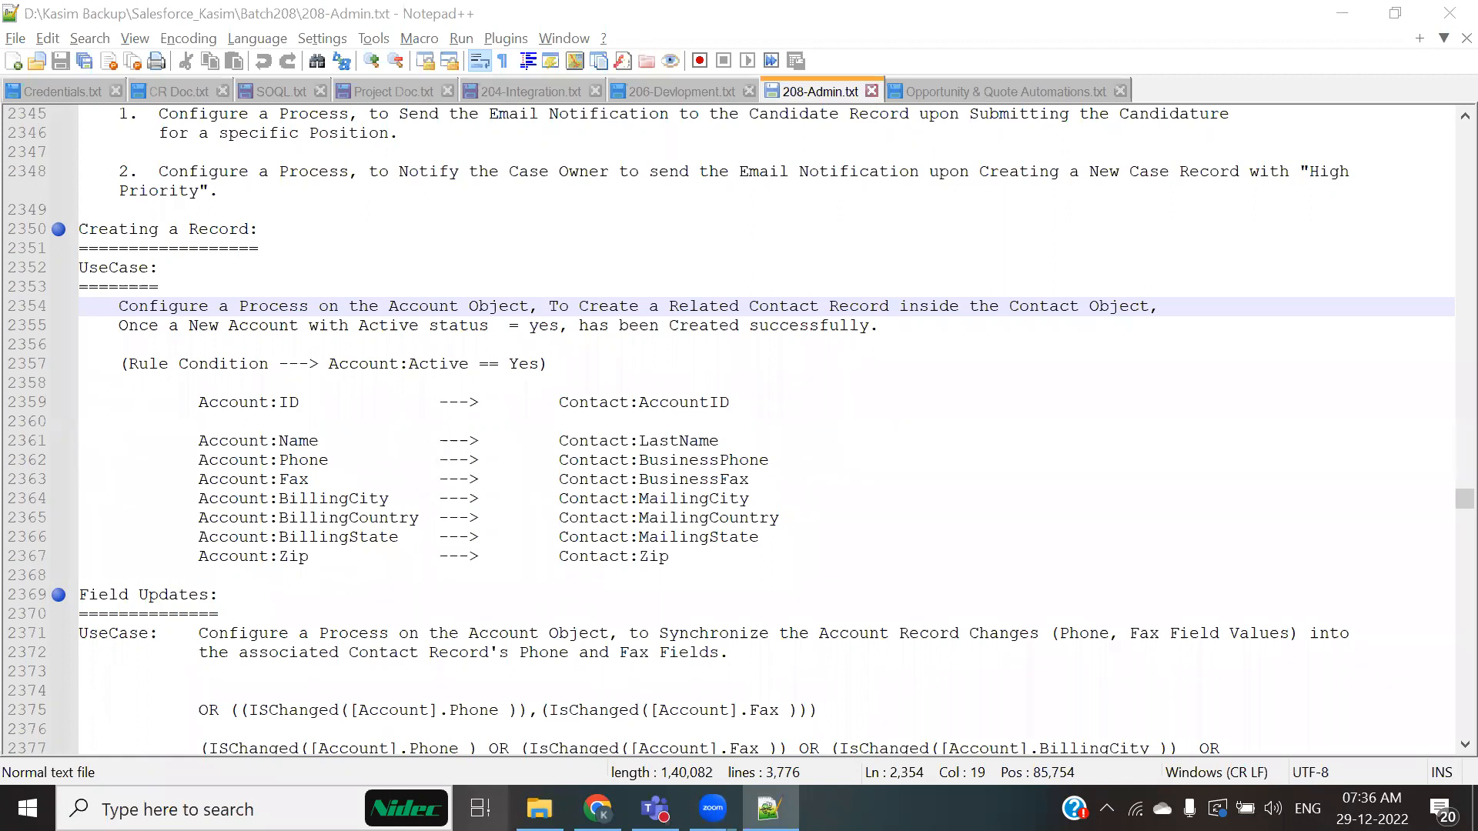
pyautogui.press('super')
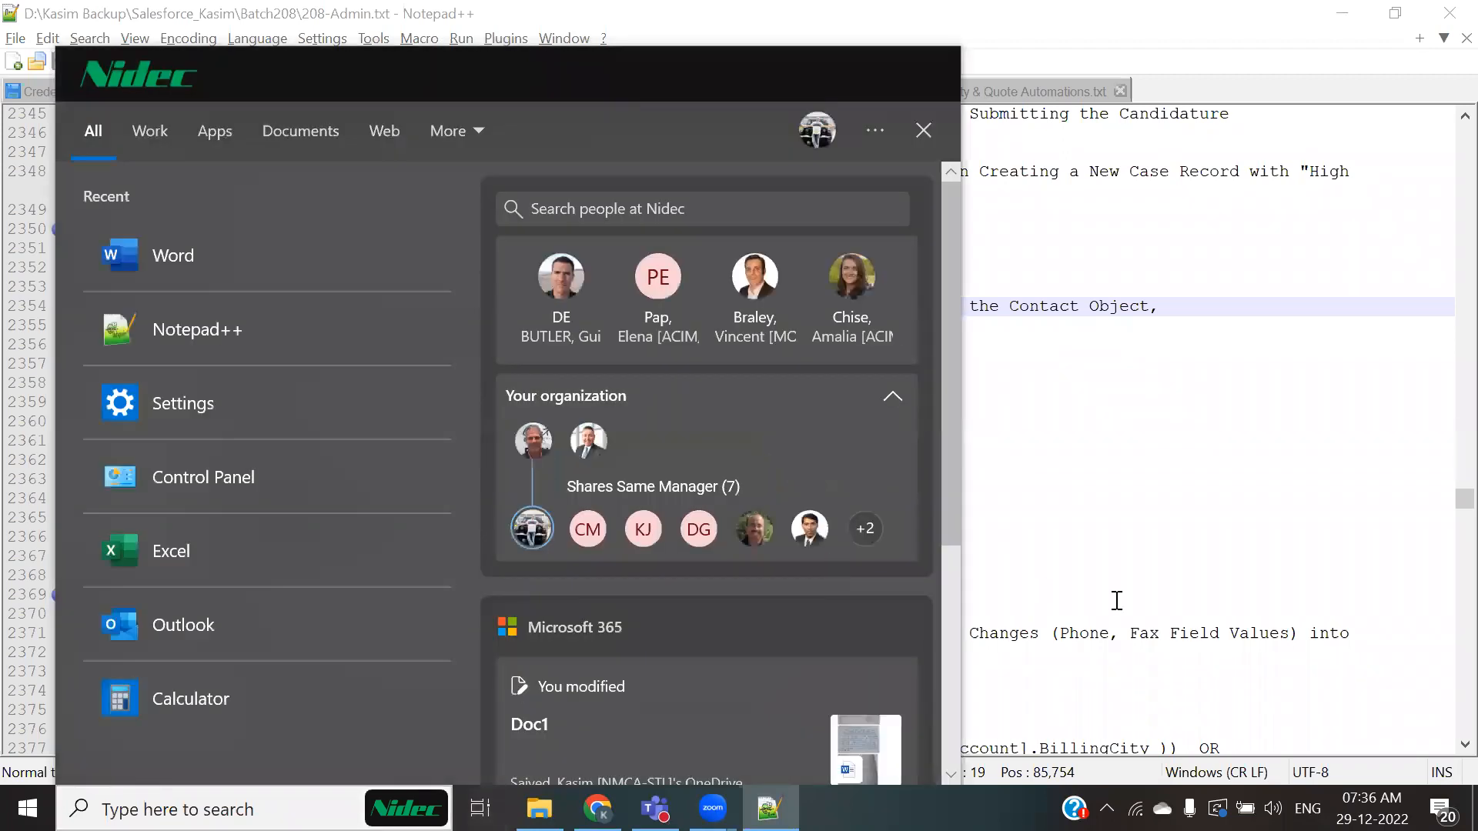
pyautogui.click(1330, 506)
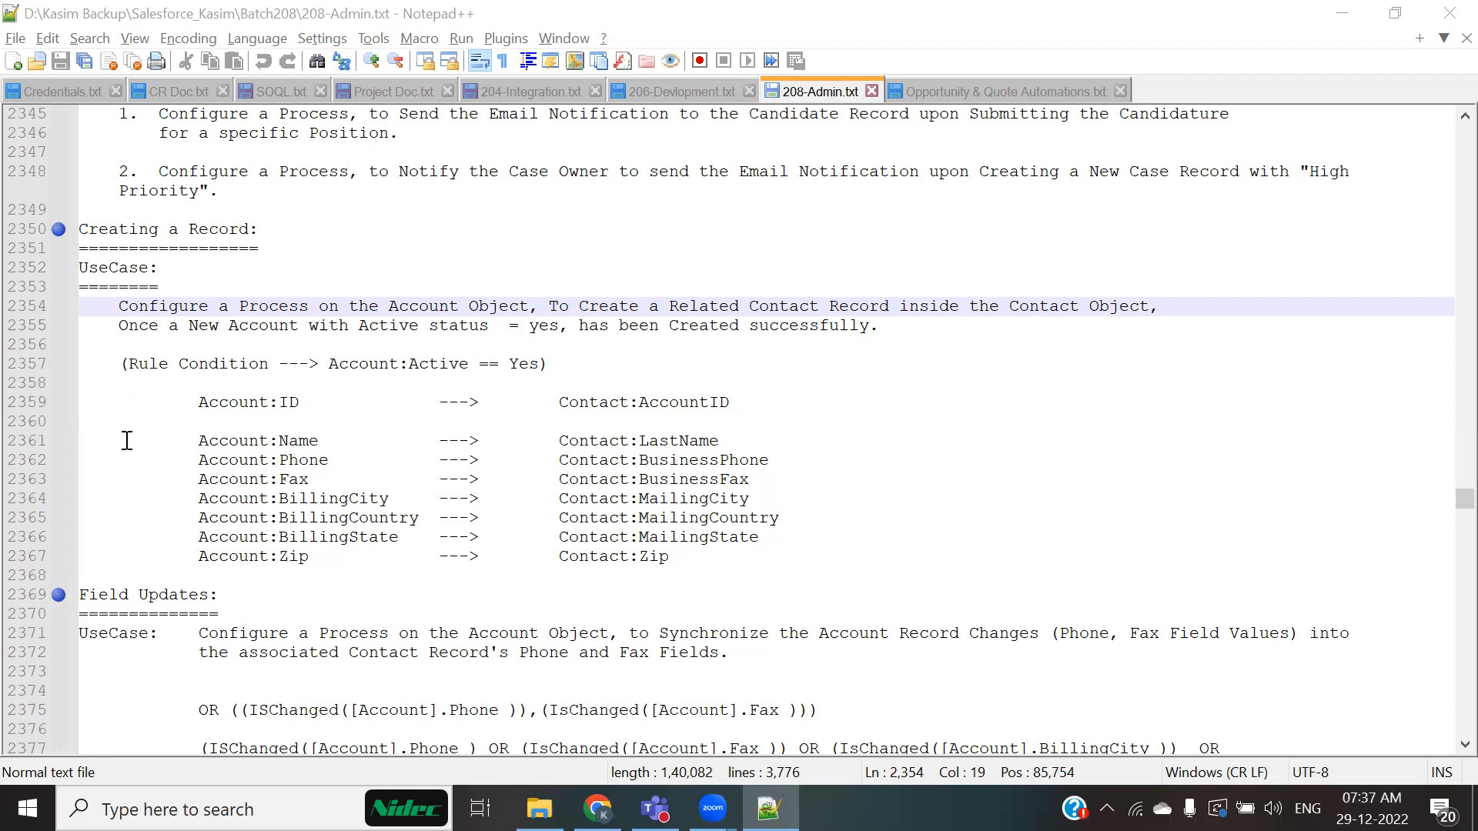
# Step: Find and highlight the Creating a Record use case heading in the training notes
pyautogui.scroll(-2, 127, 440)
pyautogui.moveTo(218, 479); pyautogui.dragTo(87, 492)
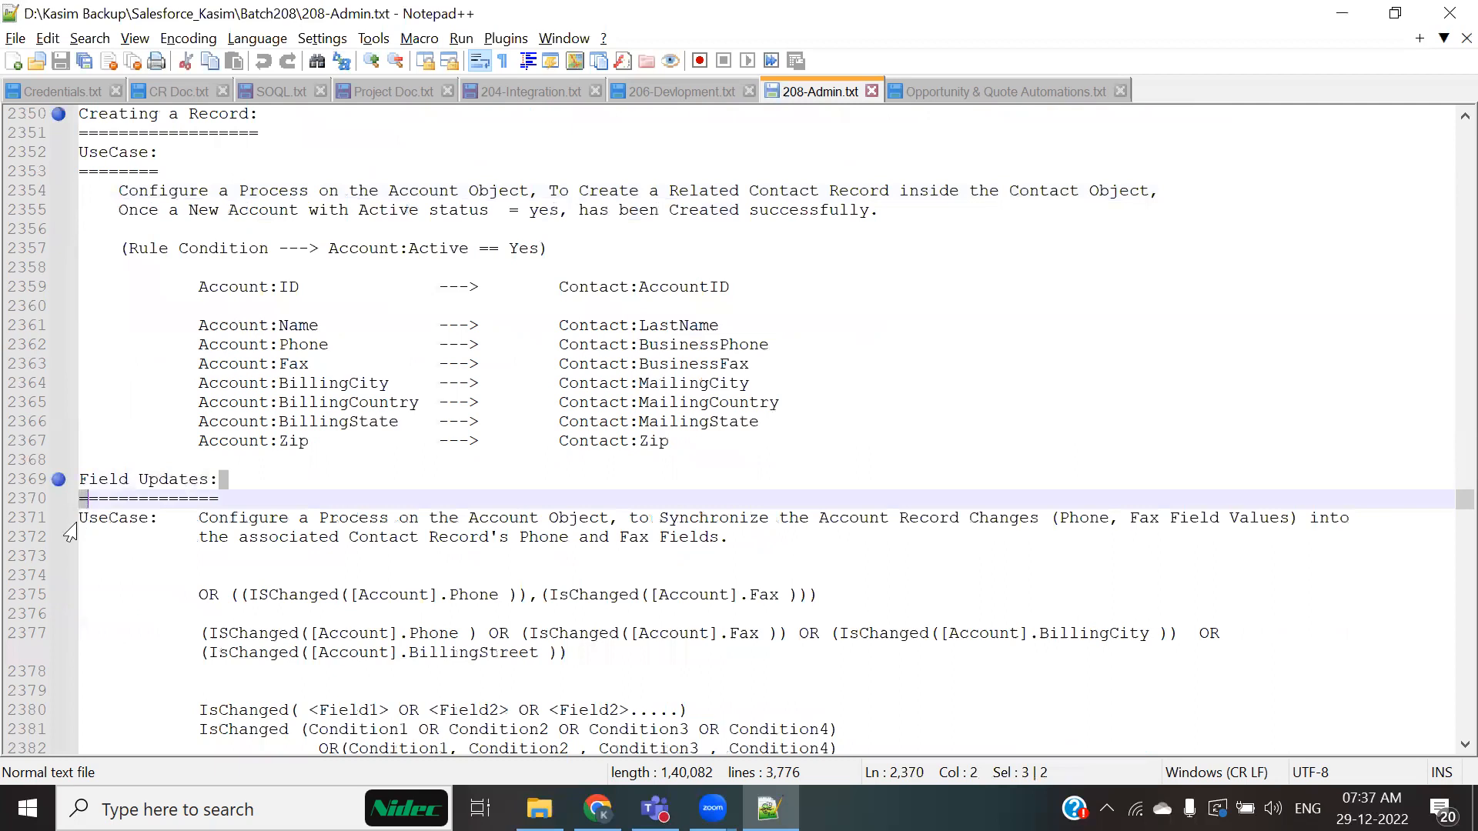
pyautogui.scroll(2, 70, 532)
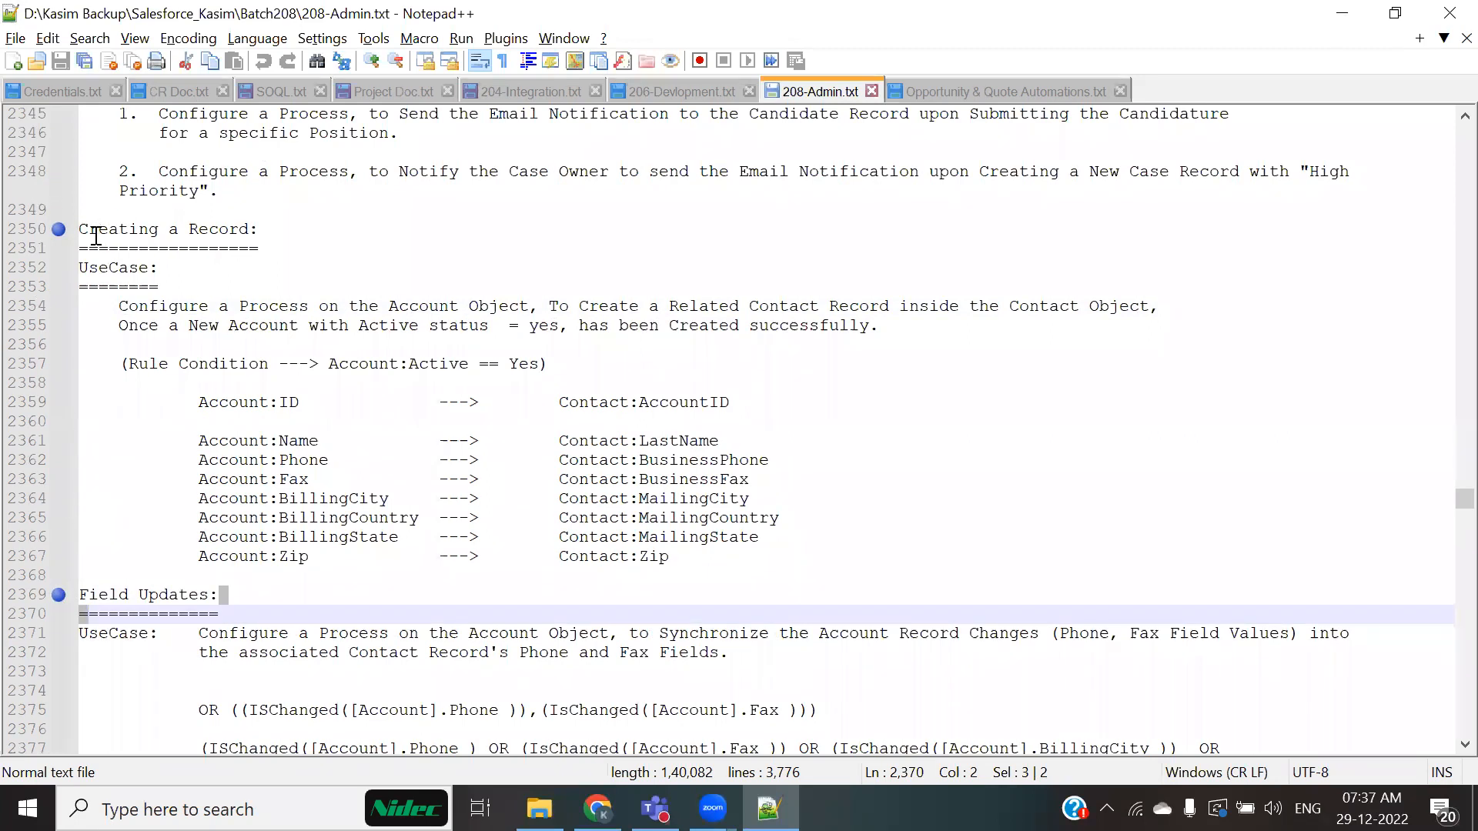
pyautogui.moveTo(88, 229); pyautogui.dragTo(168, 229)
pyautogui.moveTo(278, 242); pyautogui.dragTo(277, 243)
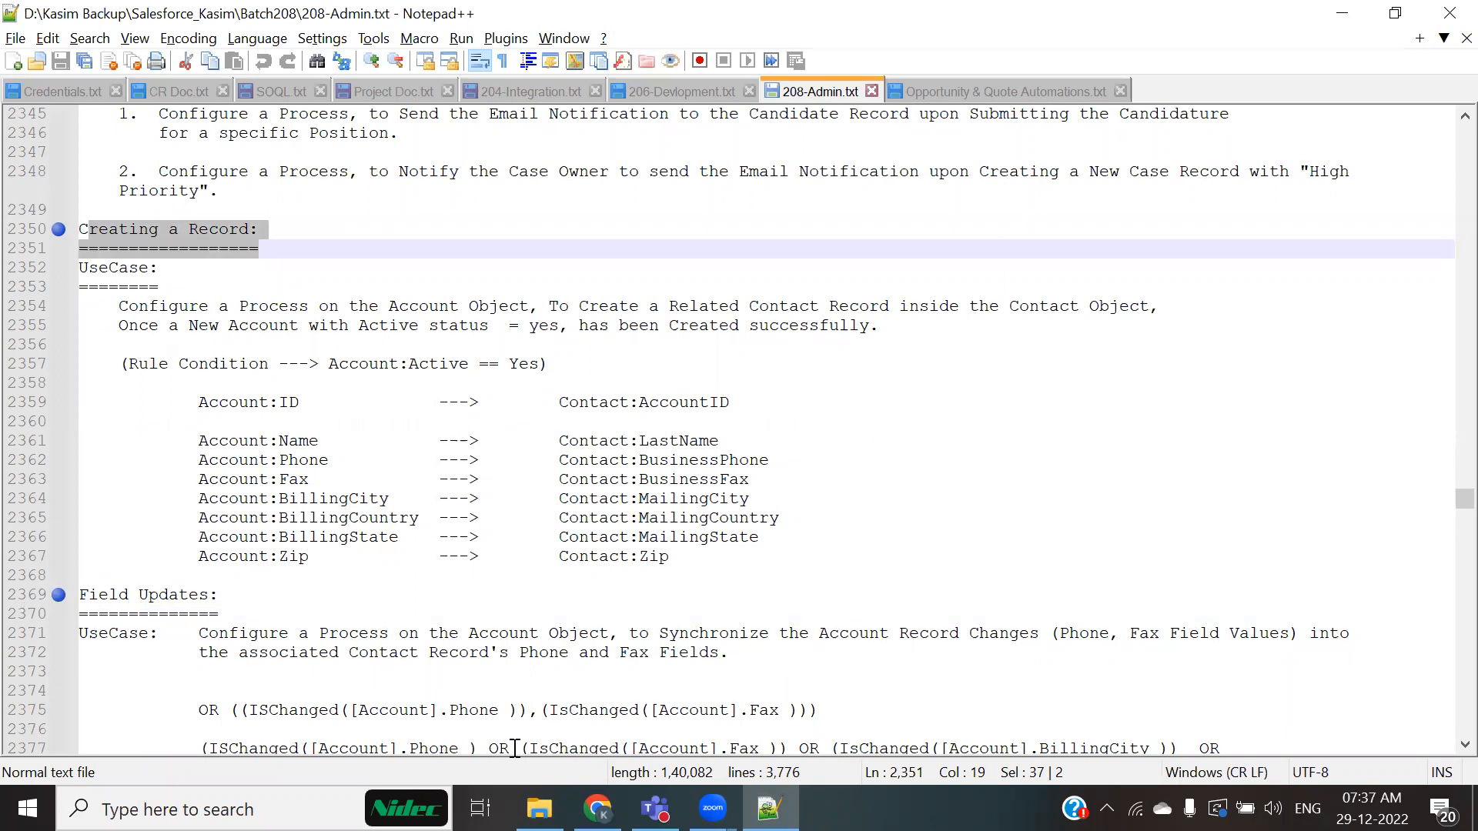
# Step: Open an existing candidate record, set its Notice Period to 15 Days, and save it
pyautogui.hotkey('alt', 'Tab')
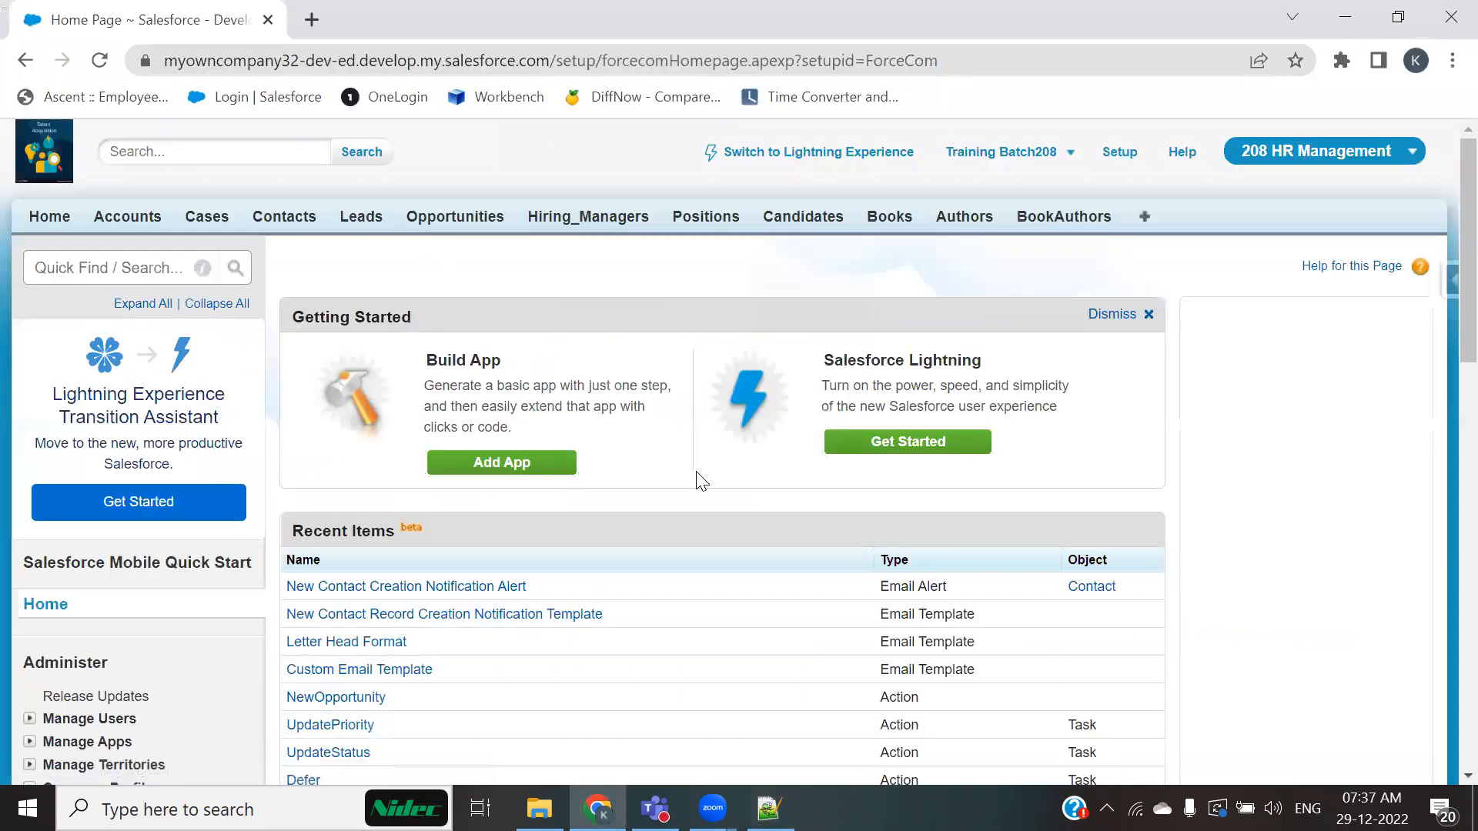
pyautogui.click(830, 221)
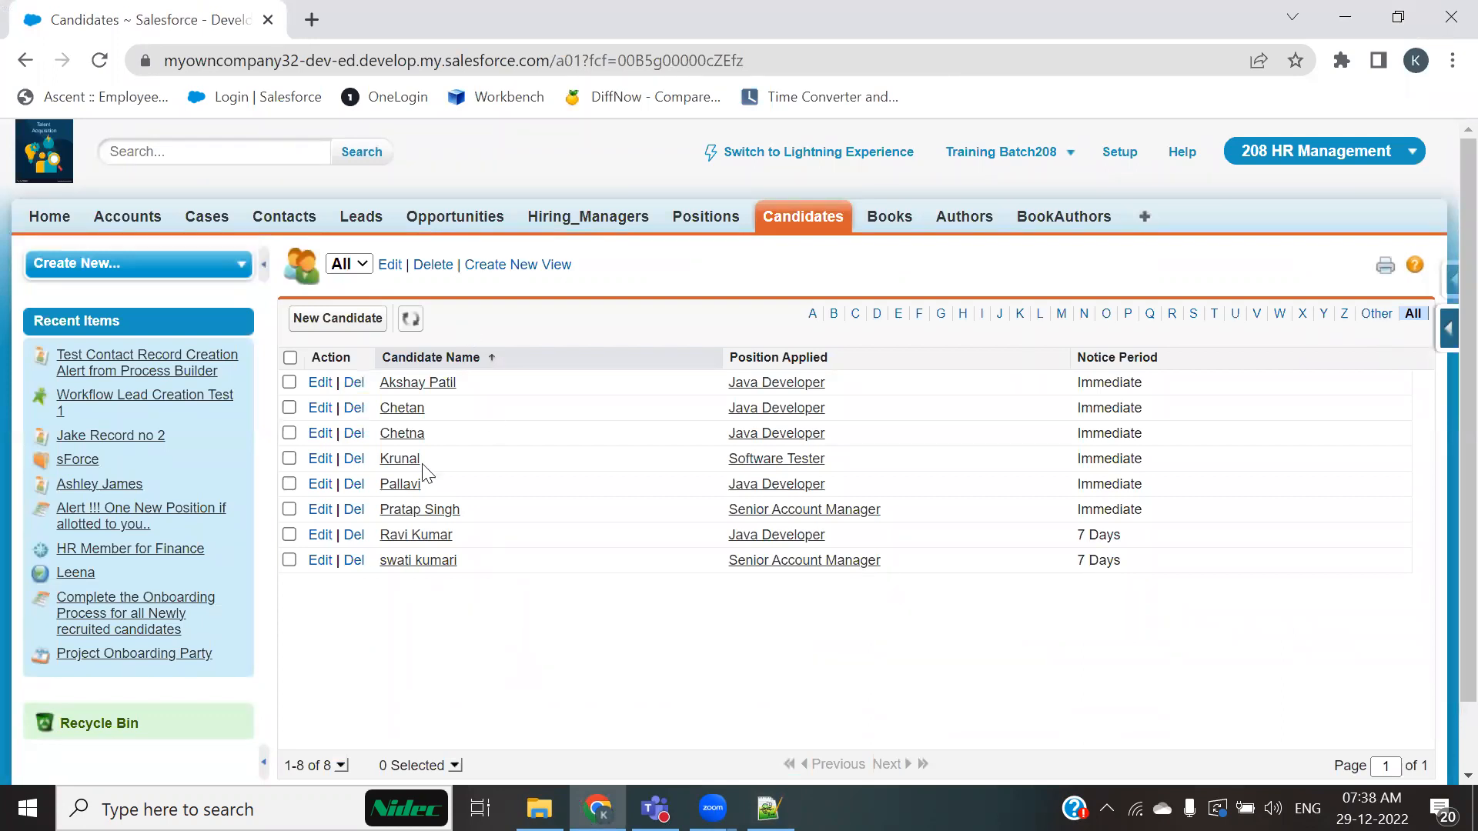
pyautogui.click(419, 516)
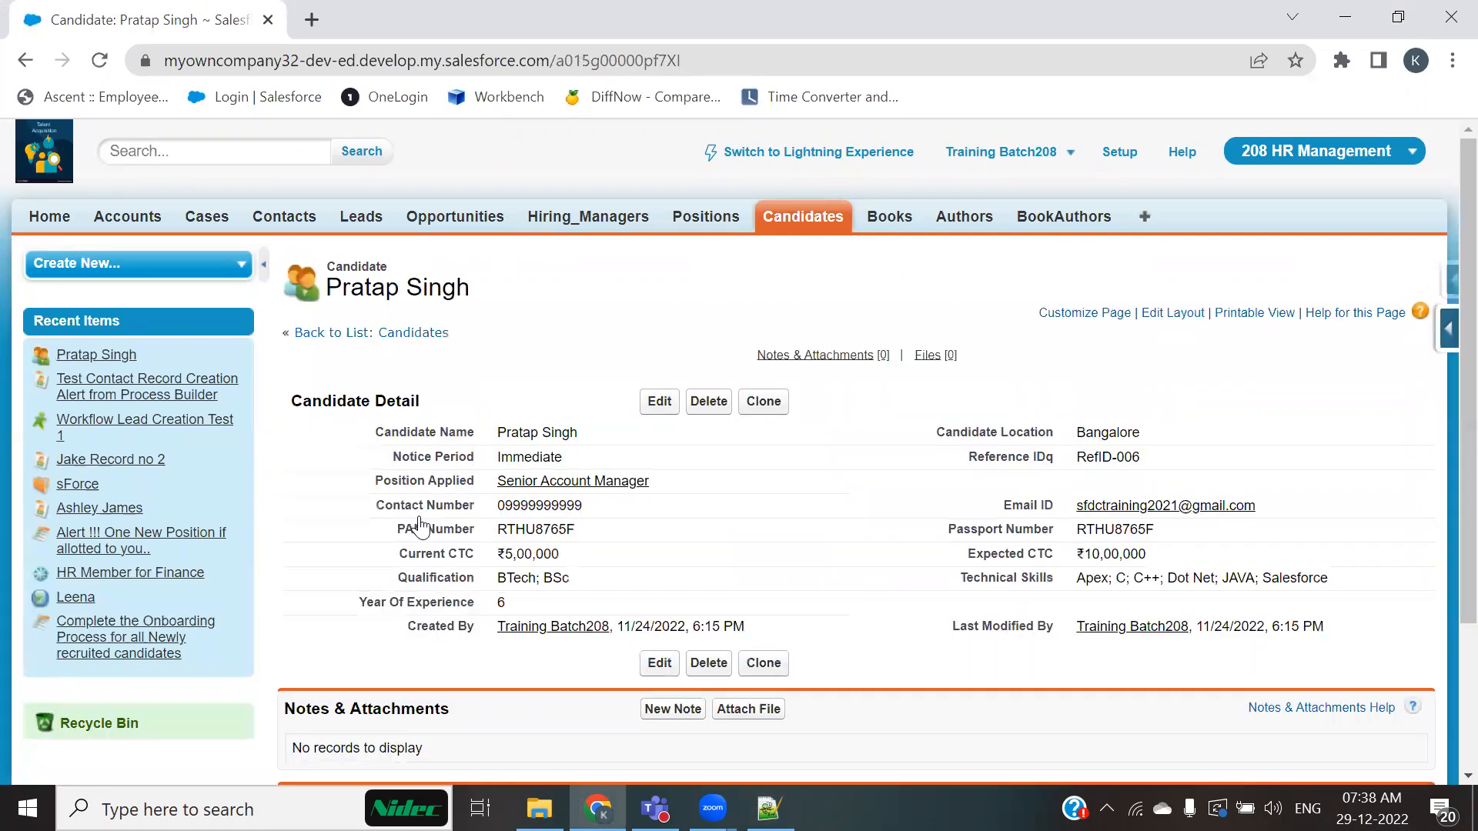
pyautogui.click(660, 401)
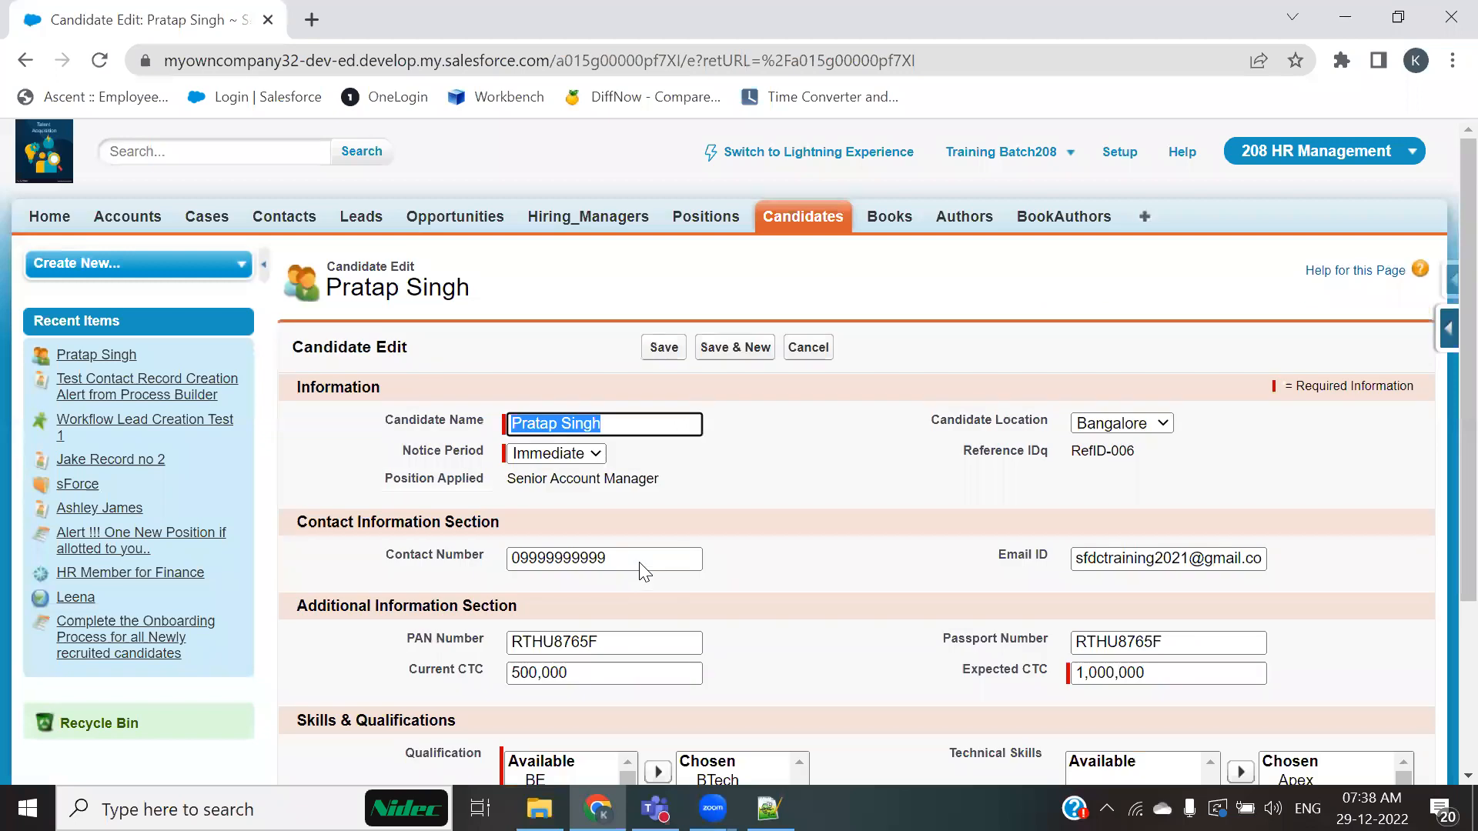
pyautogui.click(570, 453)
pyautogui.click(570, 506)
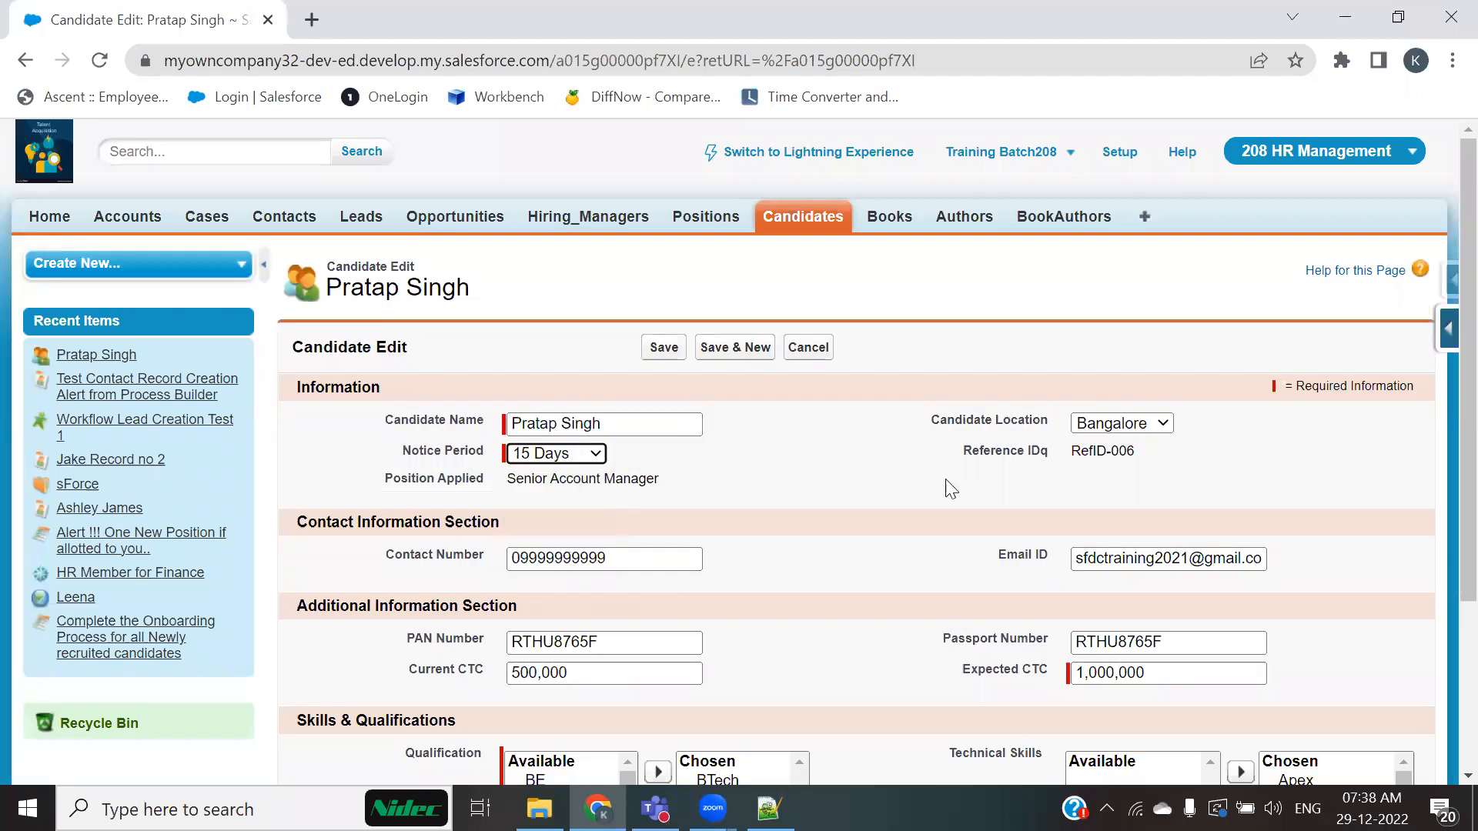
pyautogui.click(663, 347)
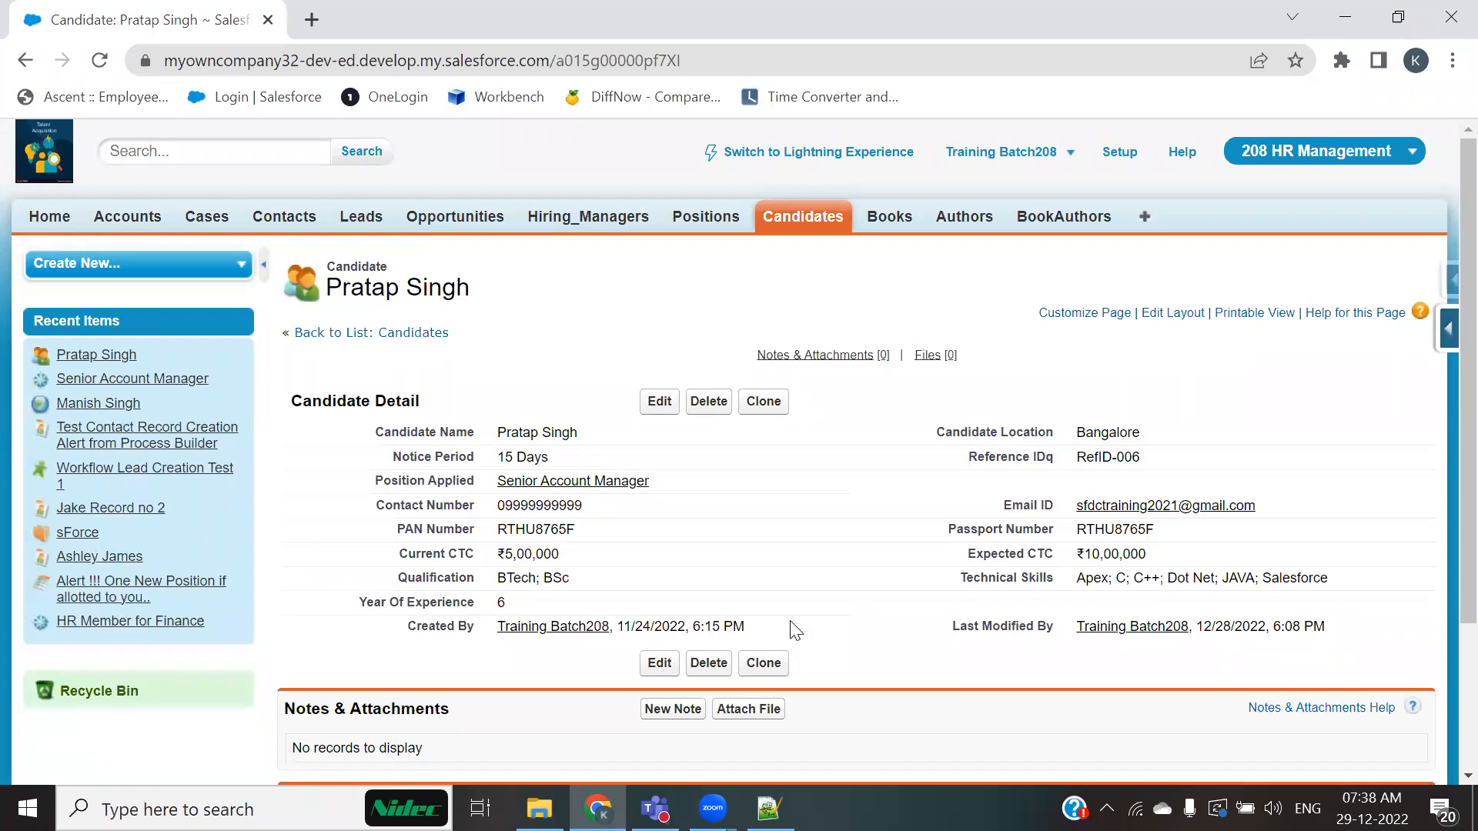
pyautogui.click(802, 218)
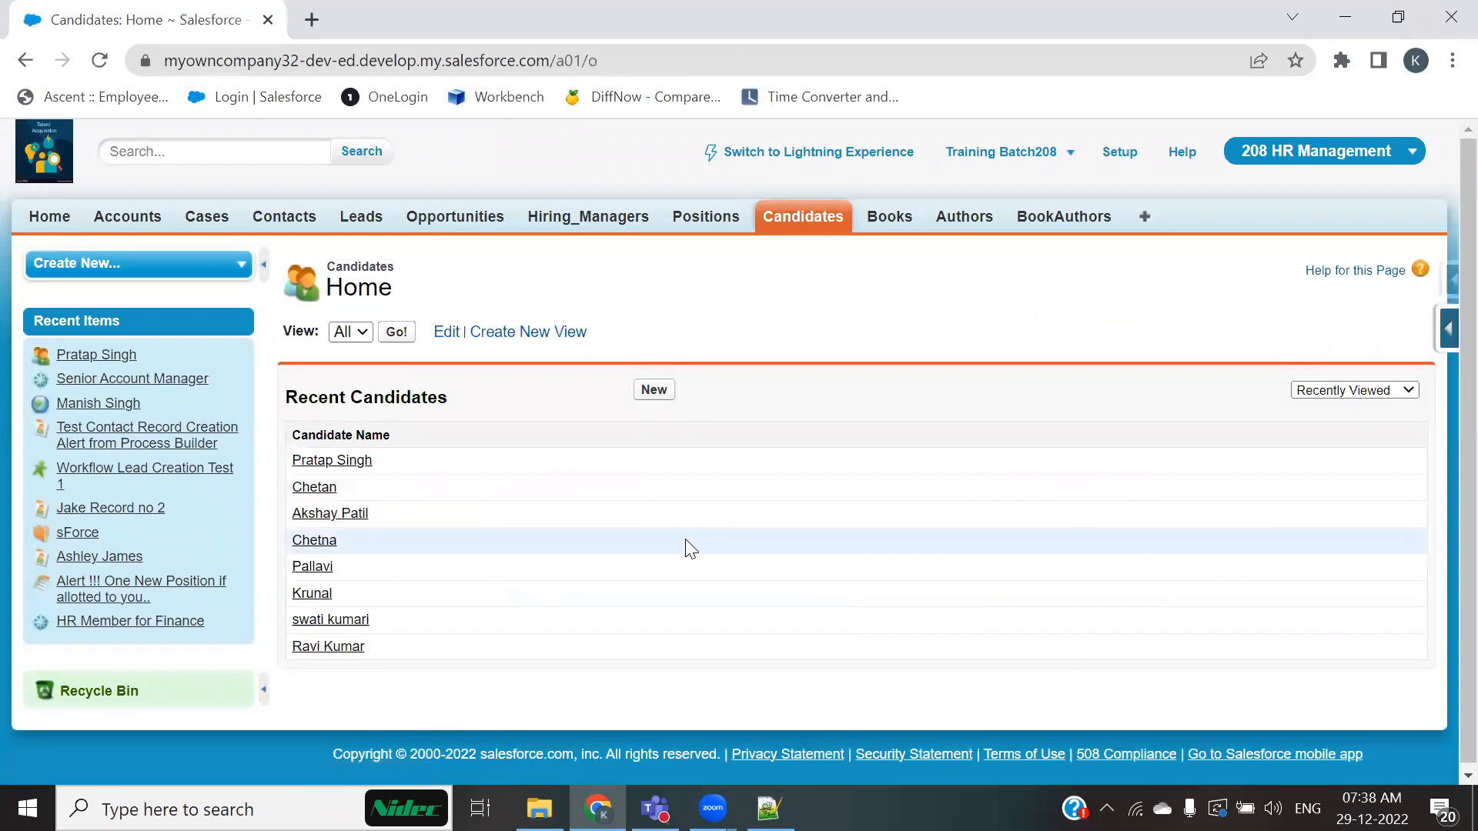
pyautogui.click(640, 393)
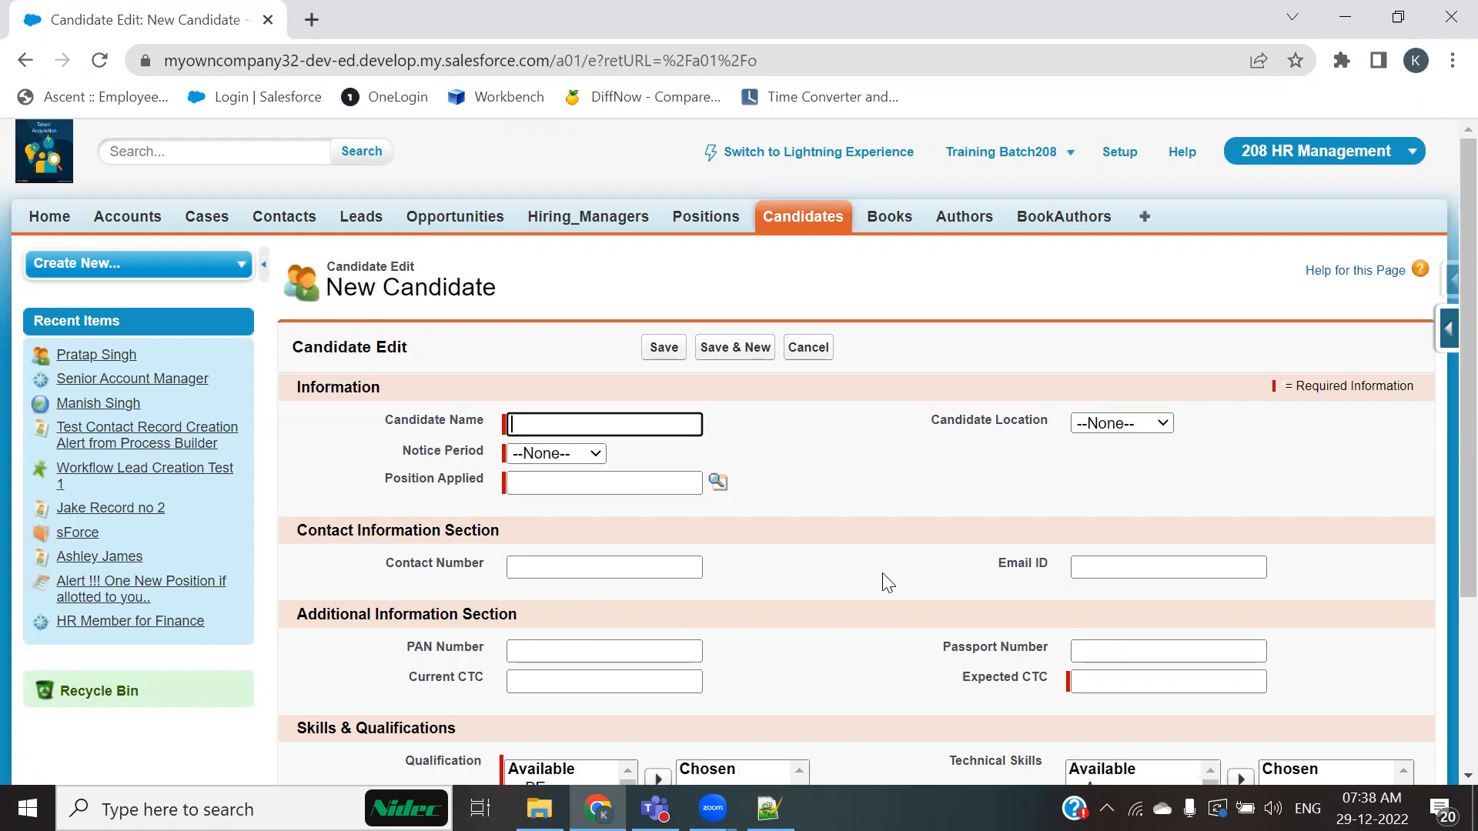
pyautogui.click(769, 808)
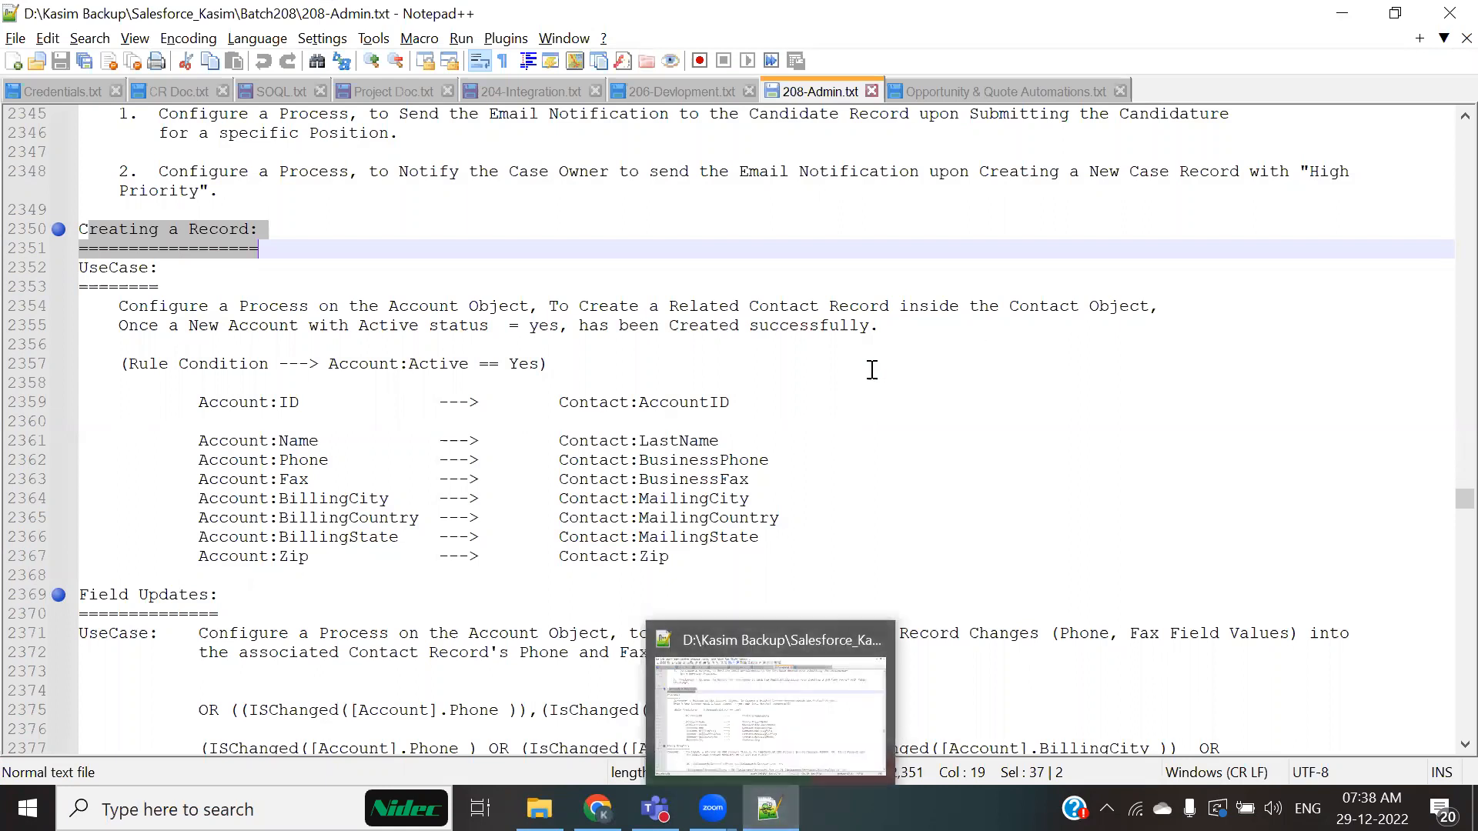
# Step: Read through the use case for creating a related contact from a new active account, including its rule condition
pyautogui.click(59, 229)
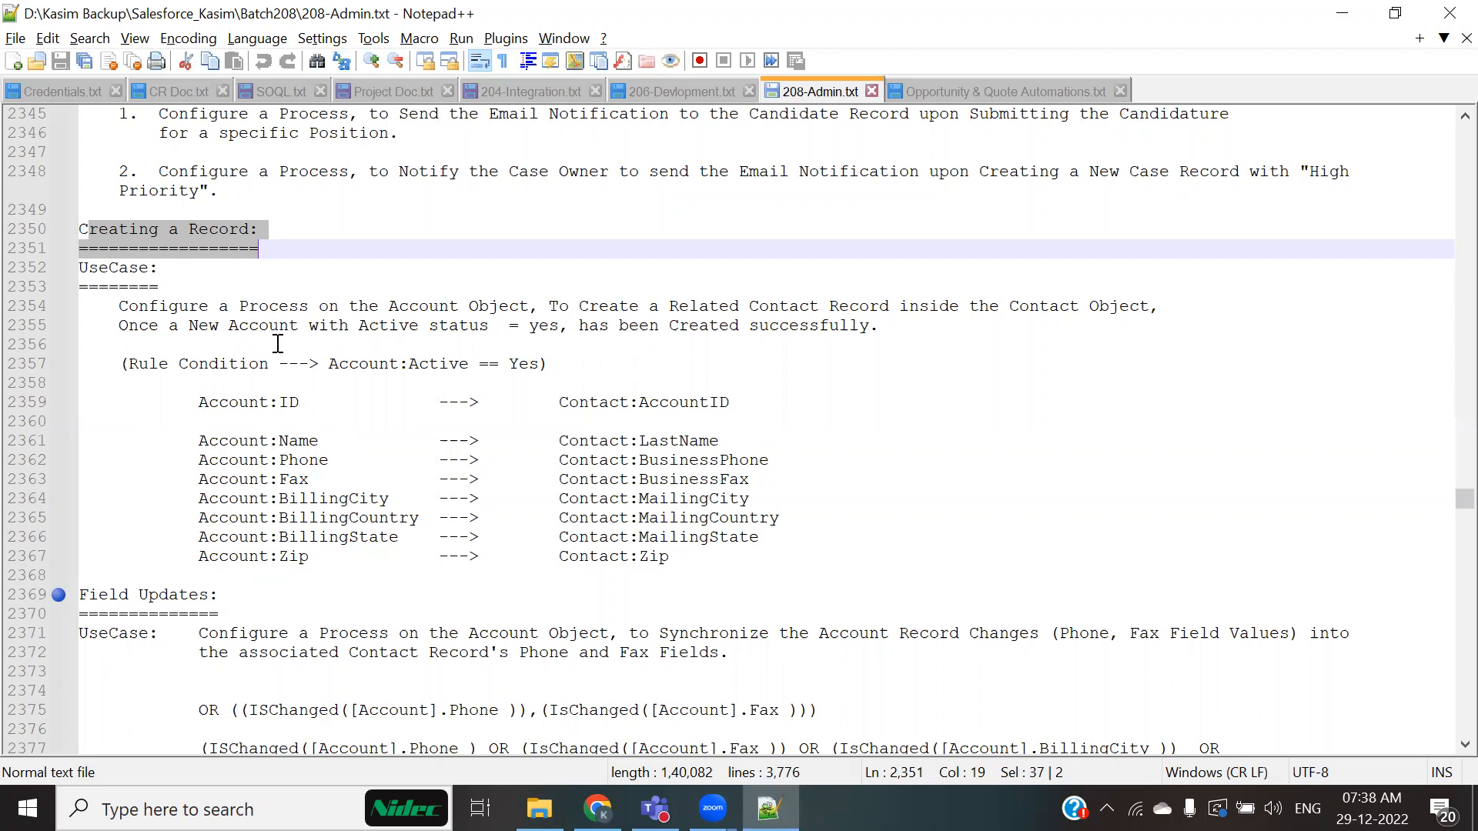
pyautogui.moveTo(397, 307); pyautogui.dragTo(499, 326)
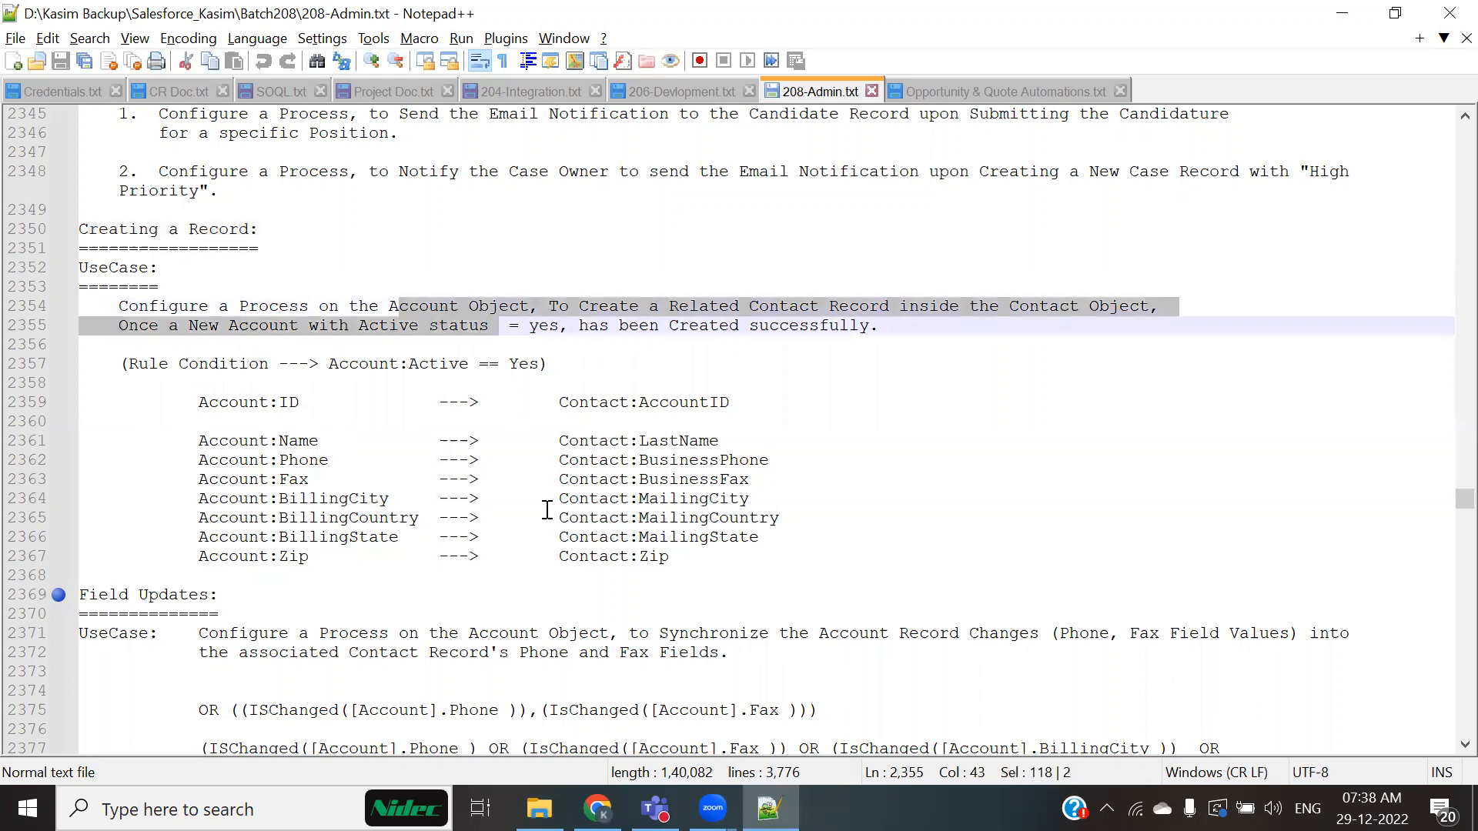
pyautogui.click(823, 498)
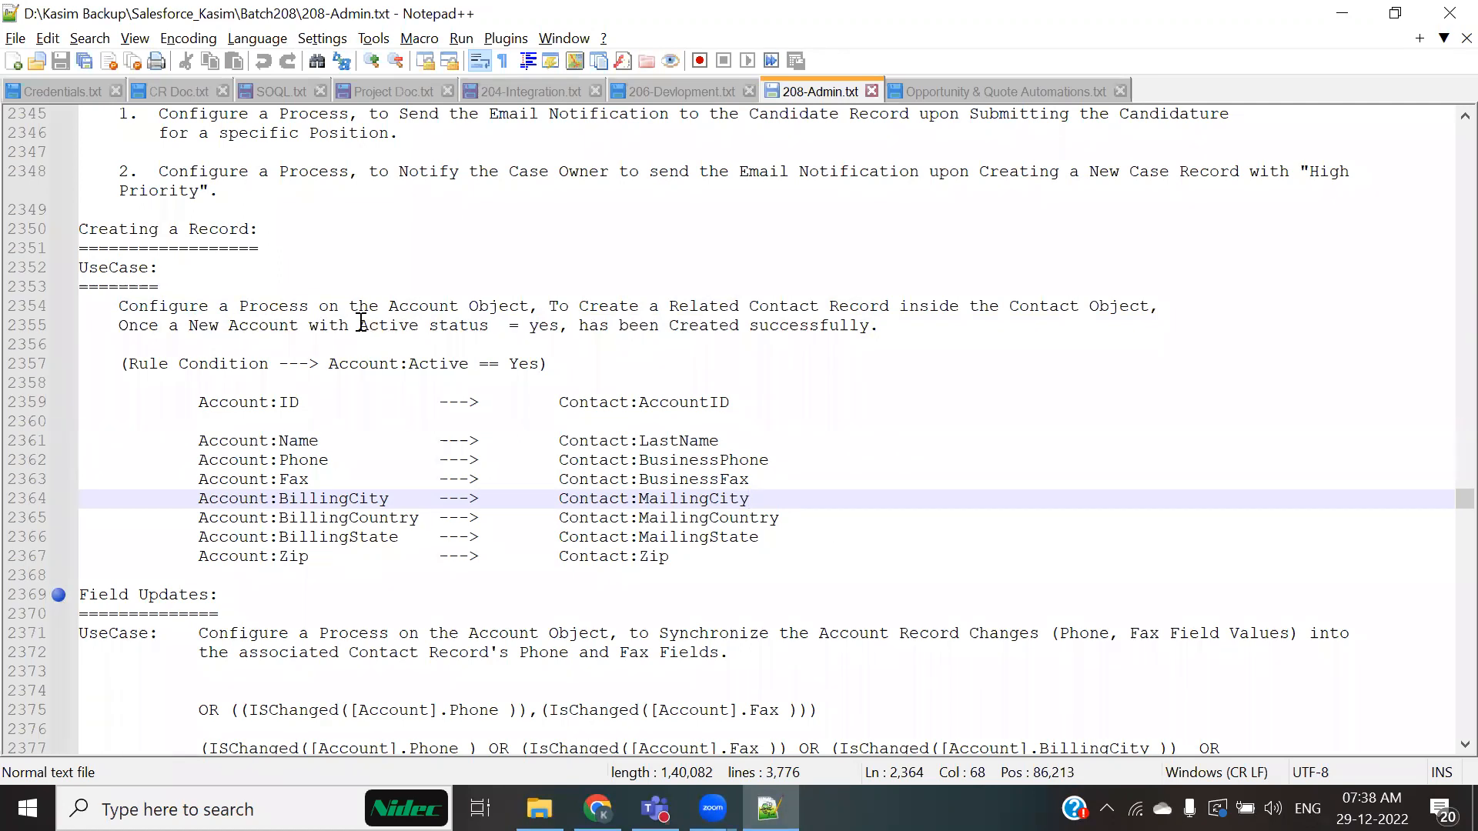
pyautogui.moveTo(359, 325); pyautogui.dragTo(580, 326)
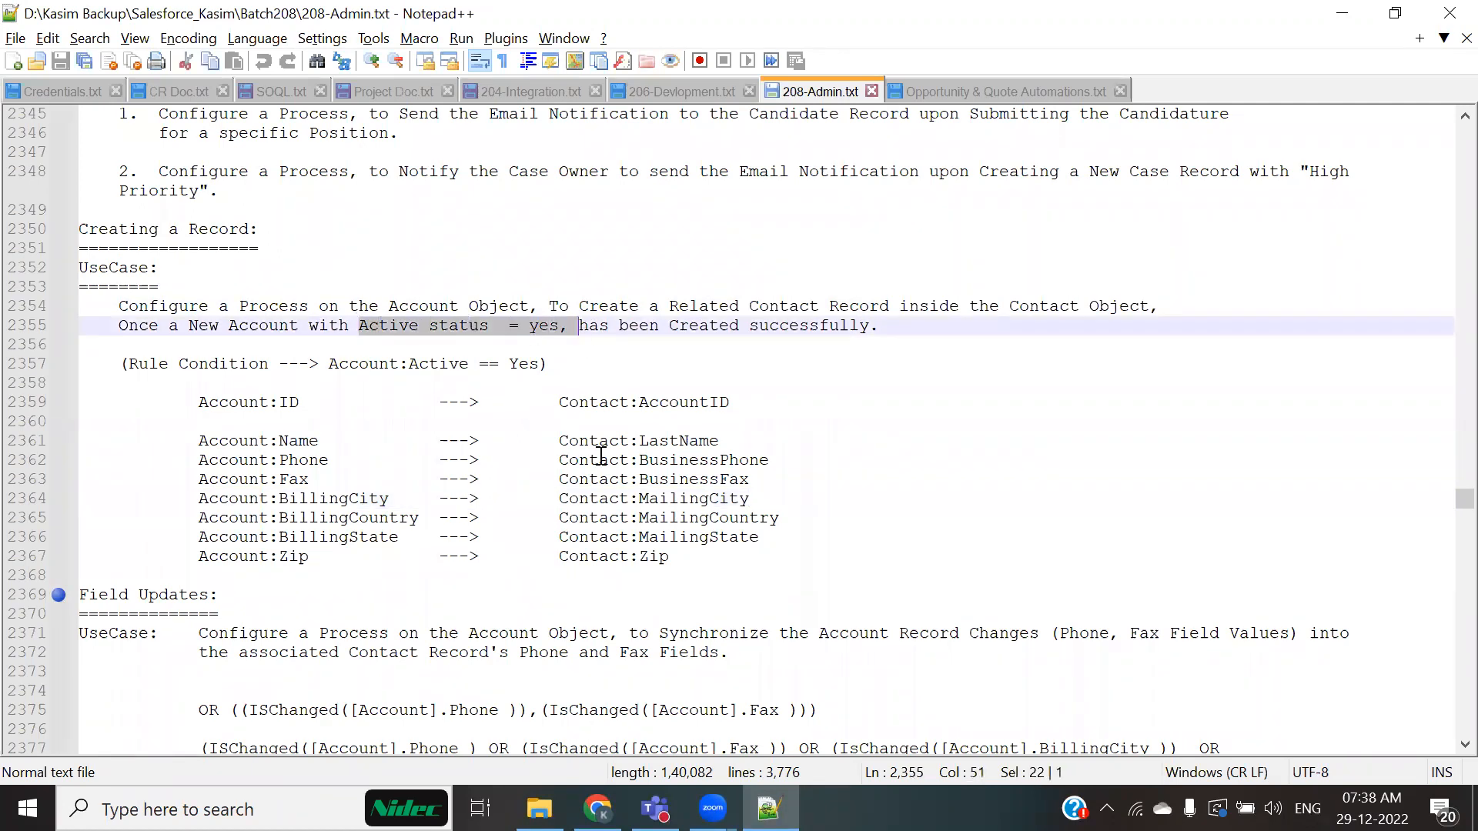
pyautogui.click(547, 363)
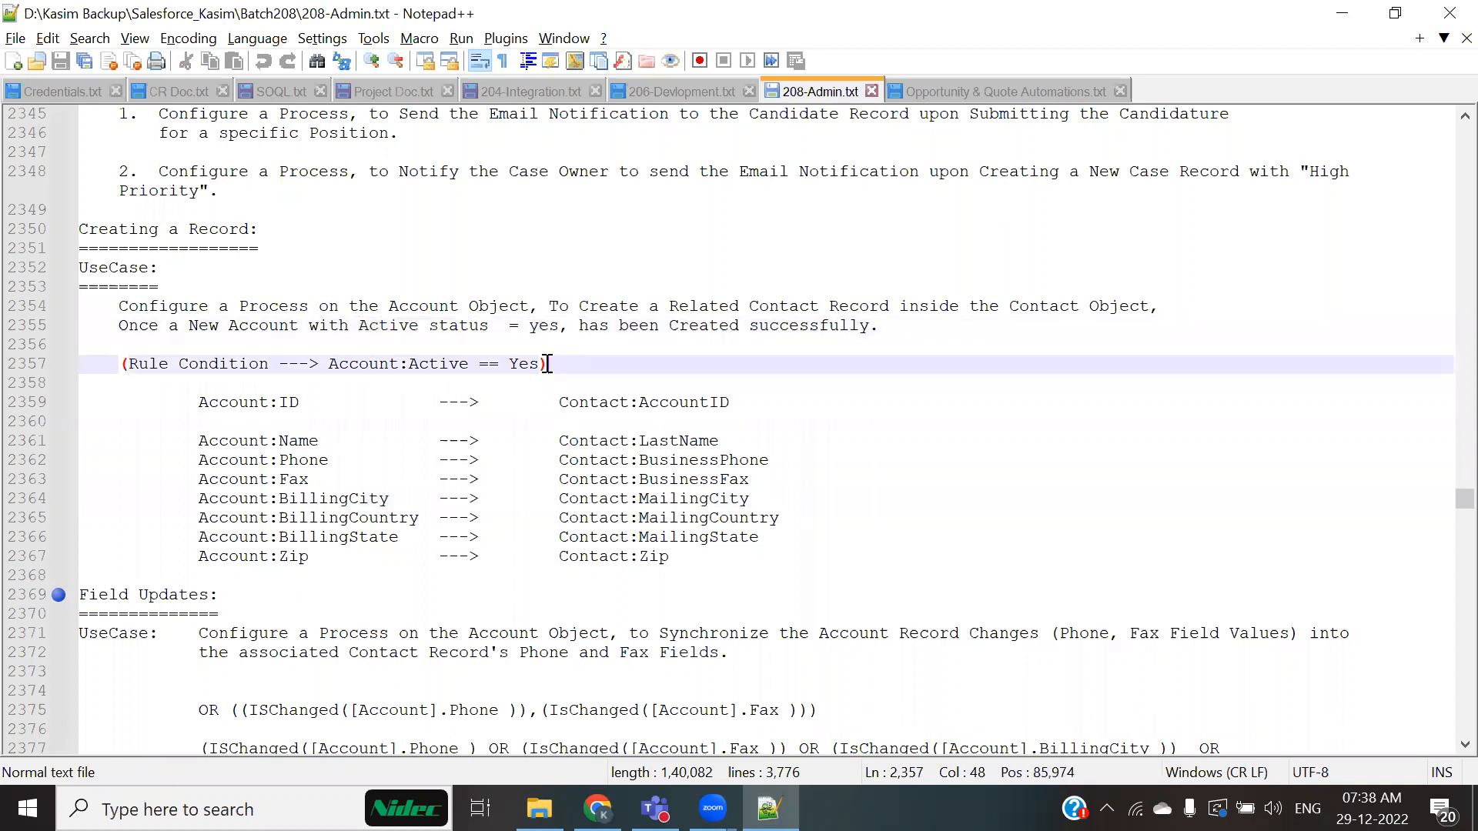
pyautogui.moveTo(332, 327); pyautogui.dragTo(581, 339)
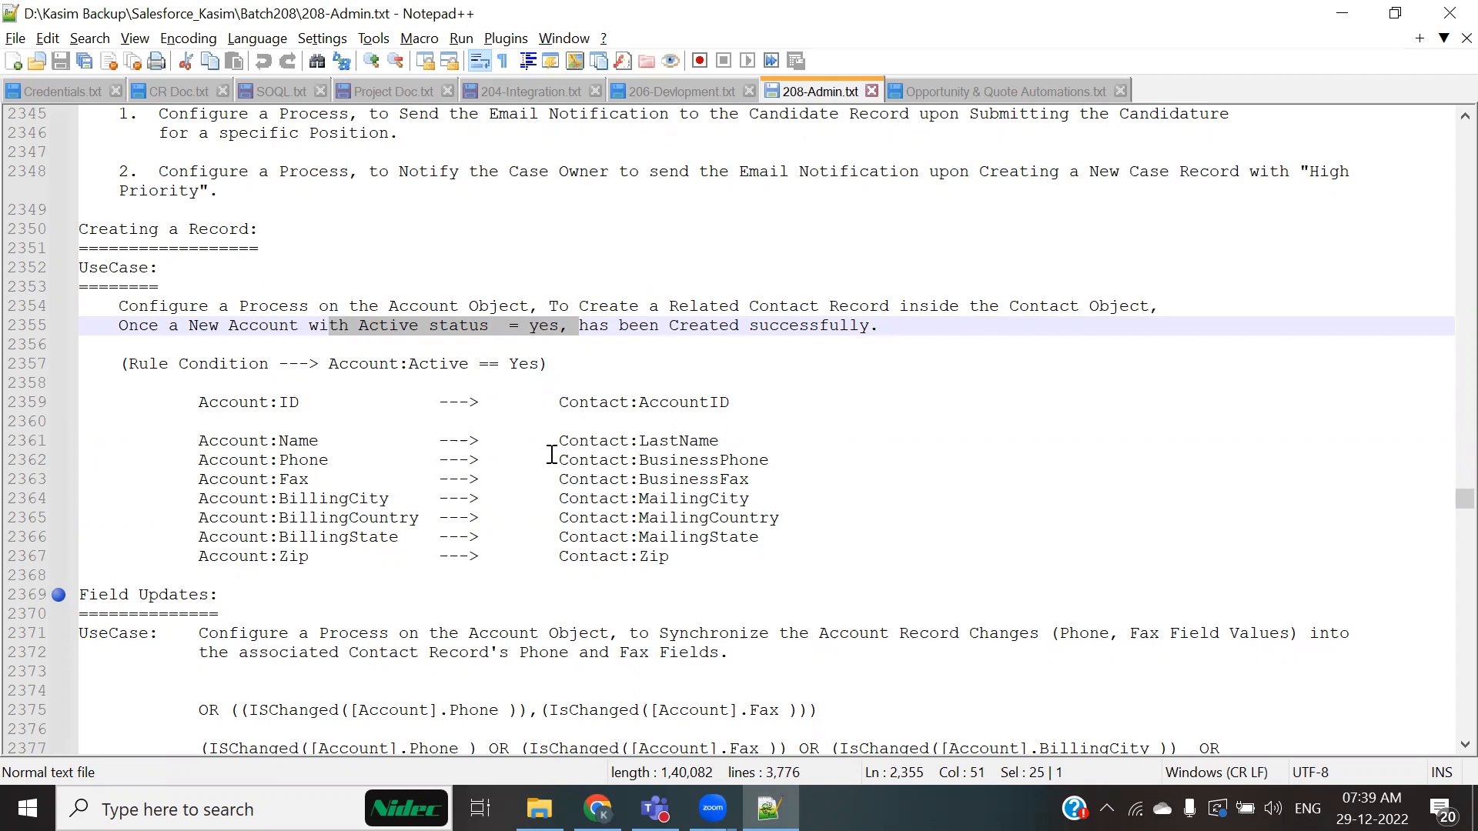
pyautogui.click(486, 442)
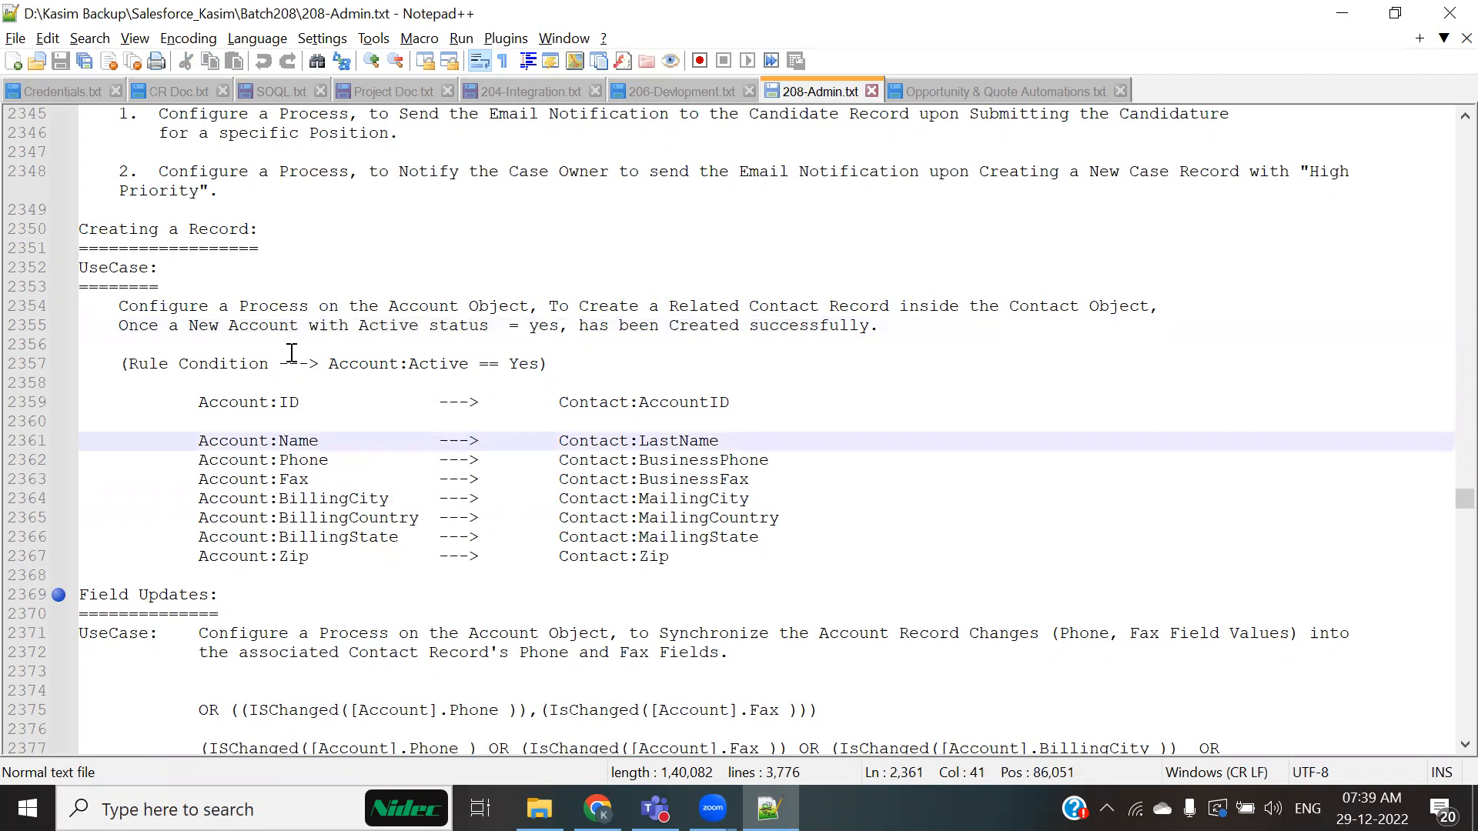
pyautogui.moveTo(188, 327); pyautogui.dragTo(541, 330)
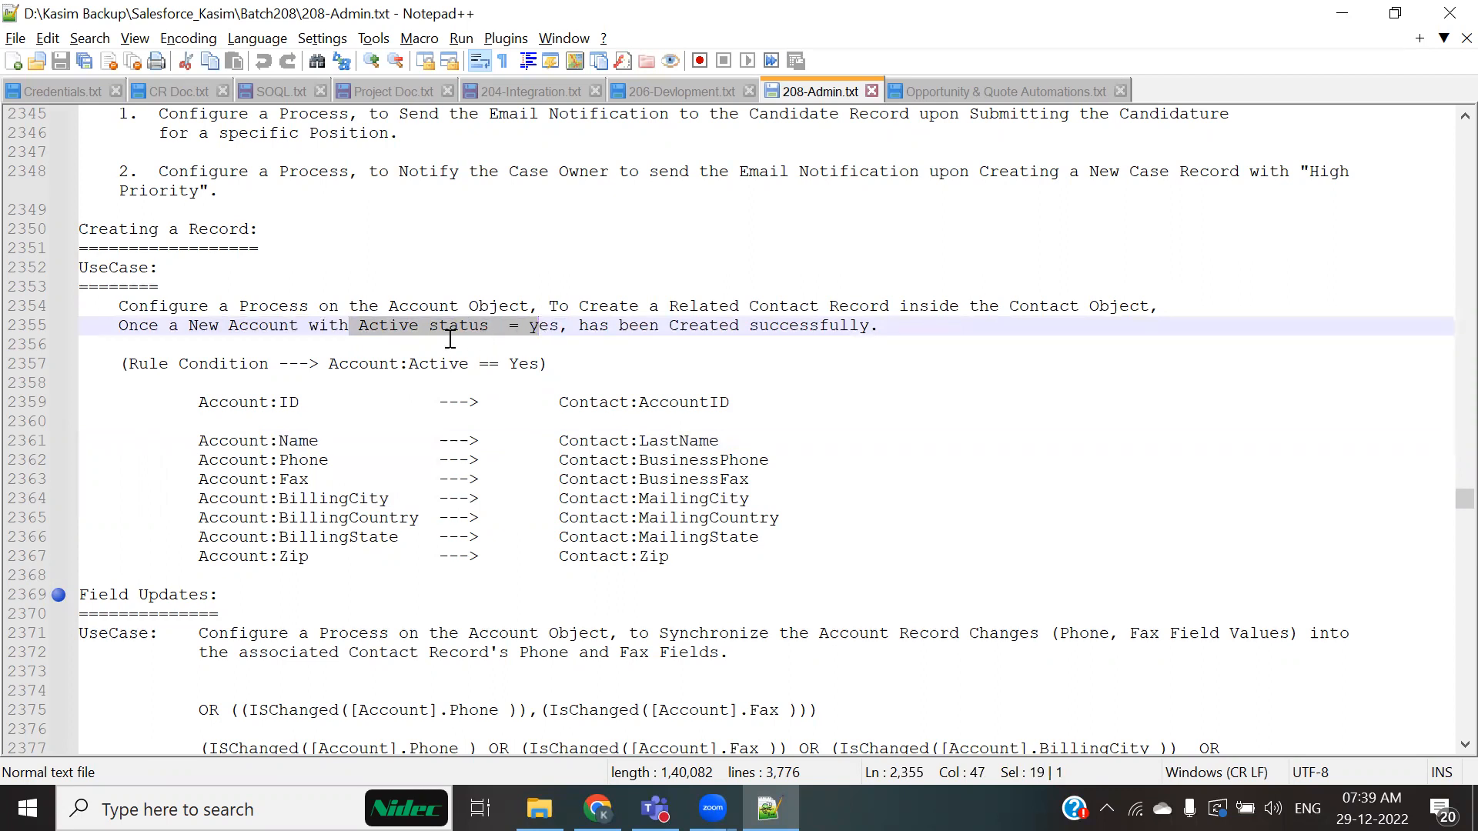
pyautogui.click(323, 337)
pyautogui.moveTo(190, 327); pyautogui.dragTo(379, 326)
pyautogui.moveTo(473, 324); pyautogui.dragTo(548, 327)
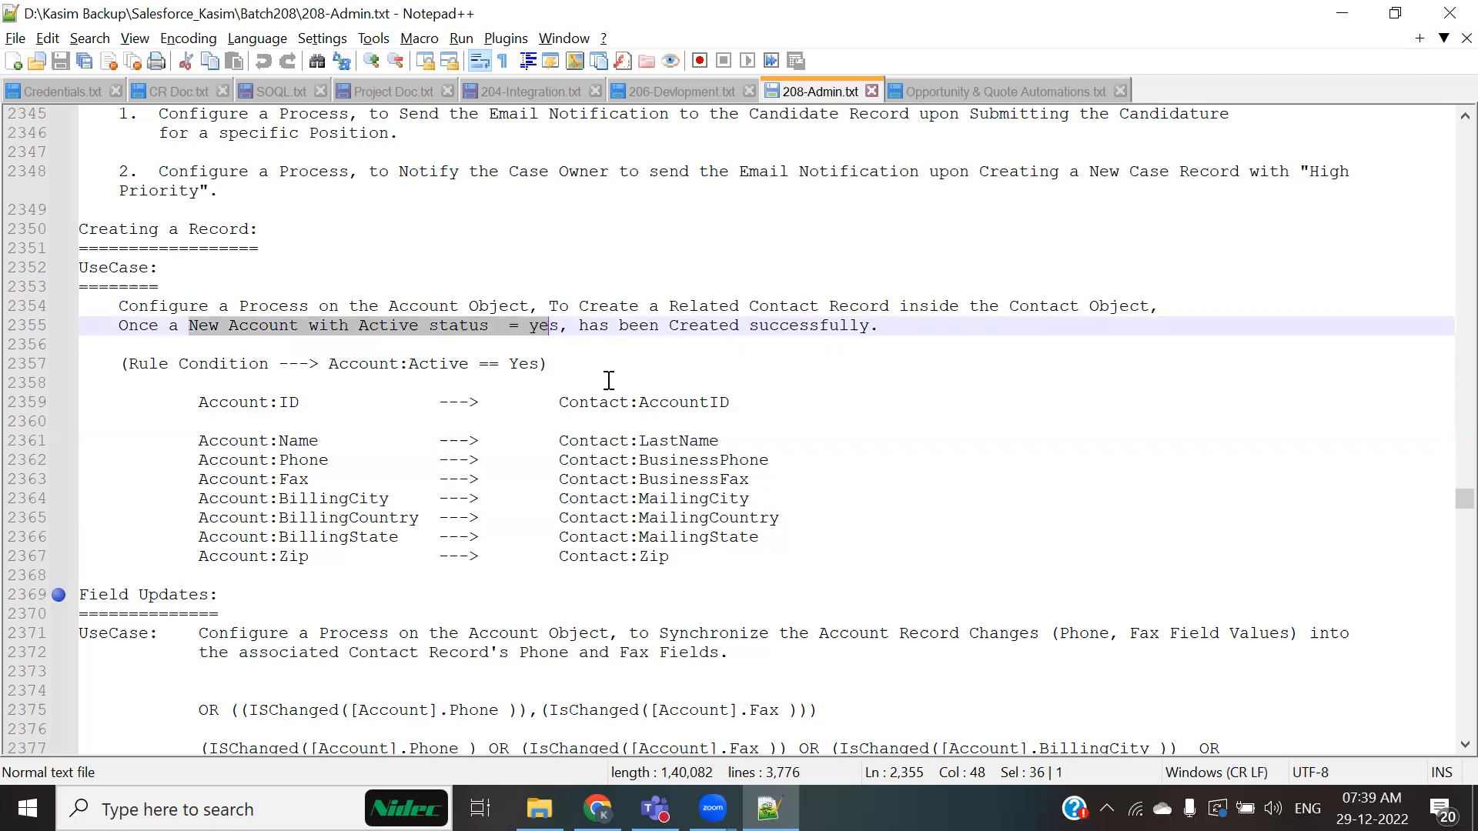
pyautogui.moveTo(662, 306); pyautogui.dragTo(929, 308)
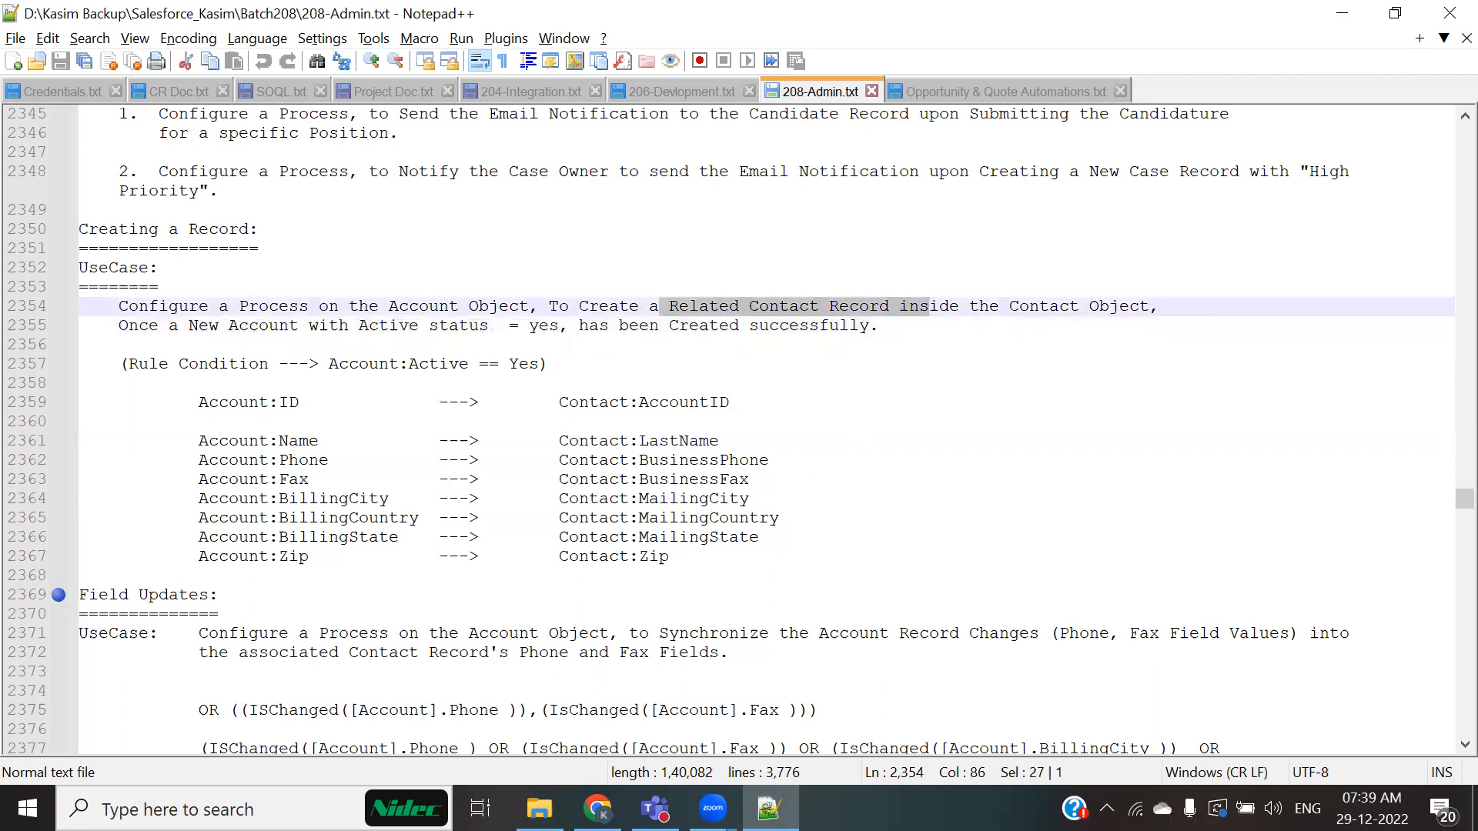
pyautogui.hotkey('alt', 'Tab')
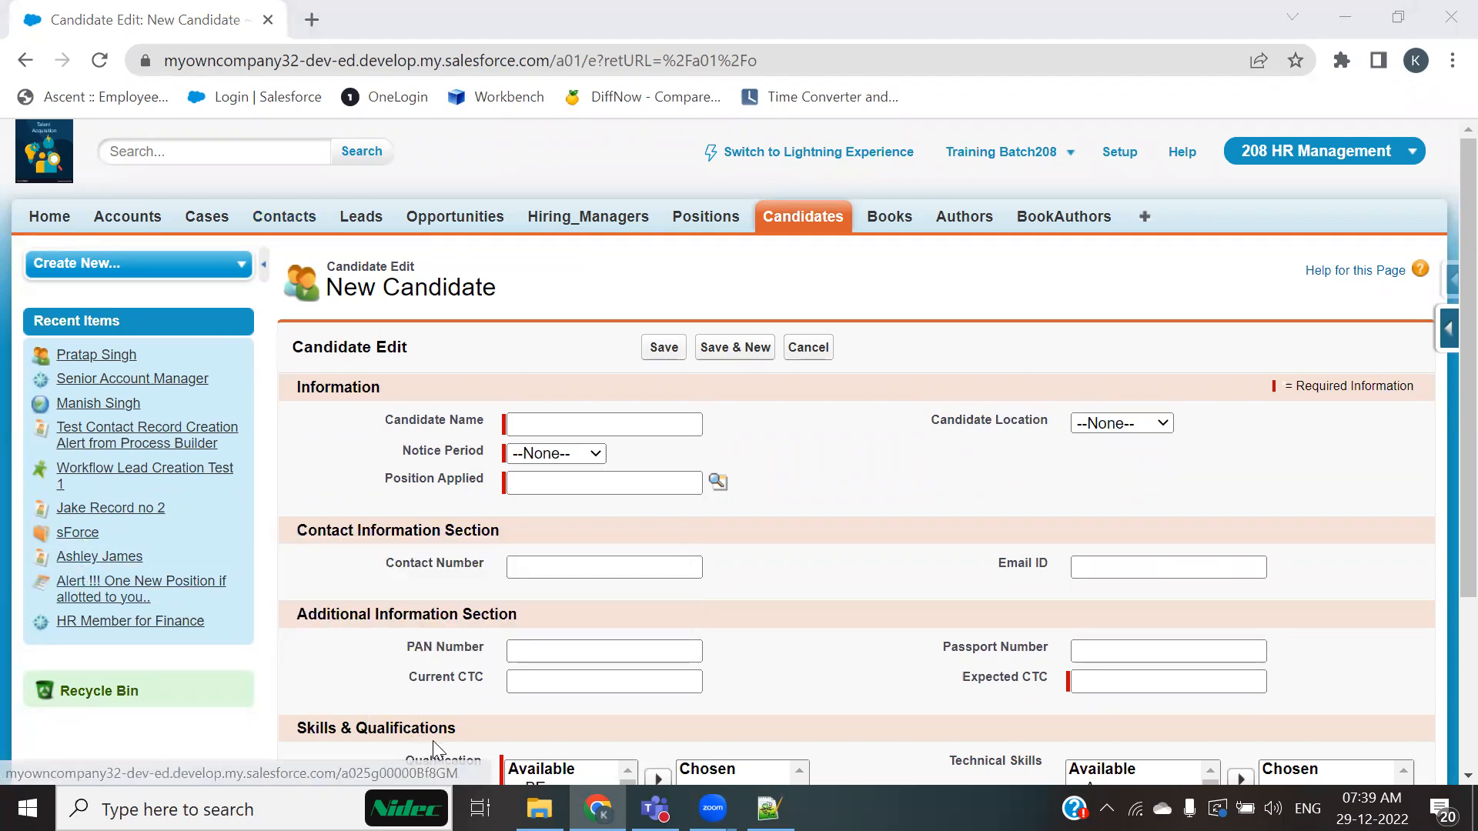
pyautogui.hotkey('alt', 'Tab')
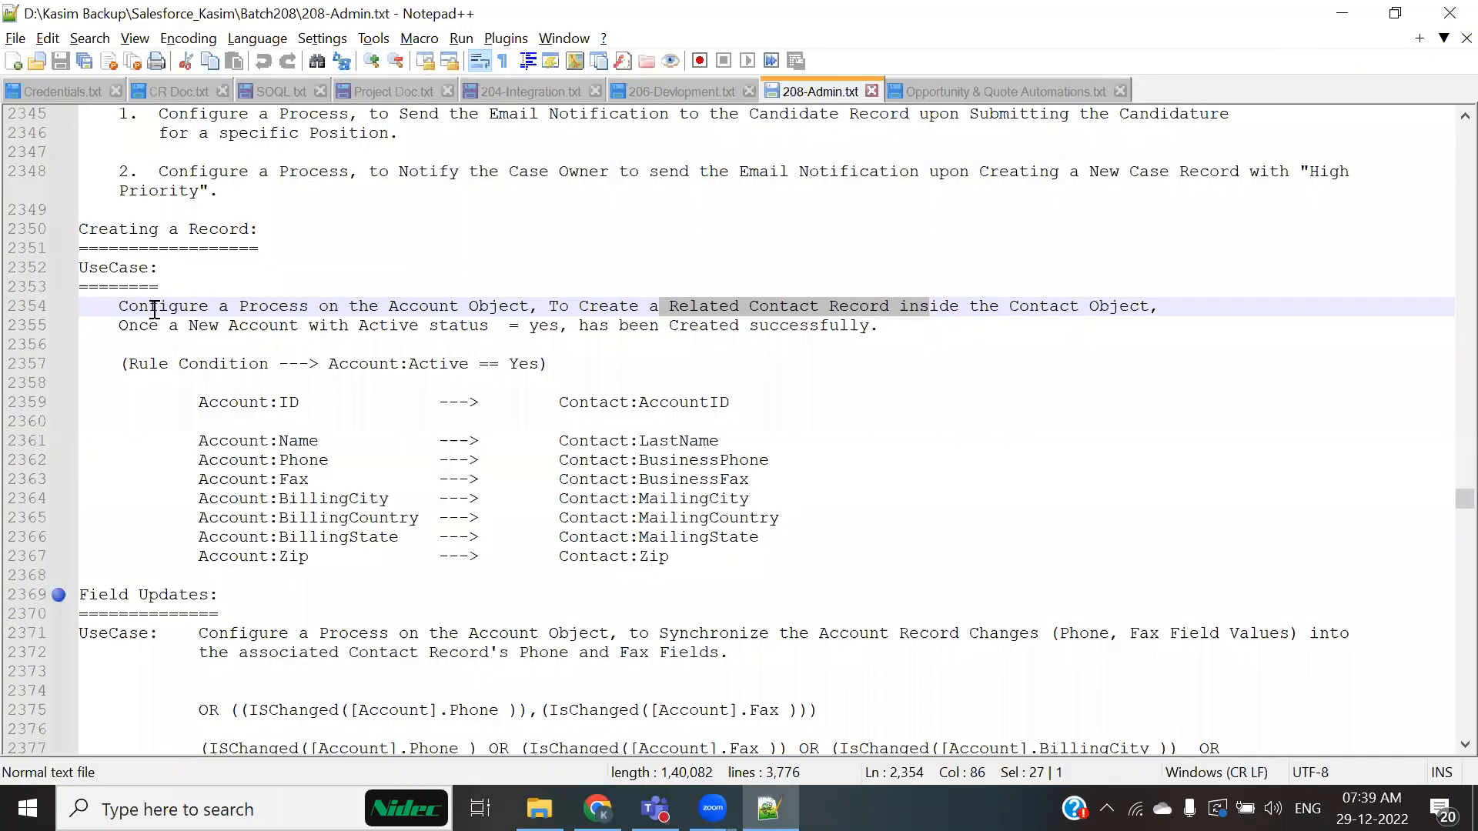
# Step: Highlight the full use case sentence about creating a related contact for a new active account
pyautogui.press('Down')
pyautogui.press('Down')
pyautogui.press('Down')
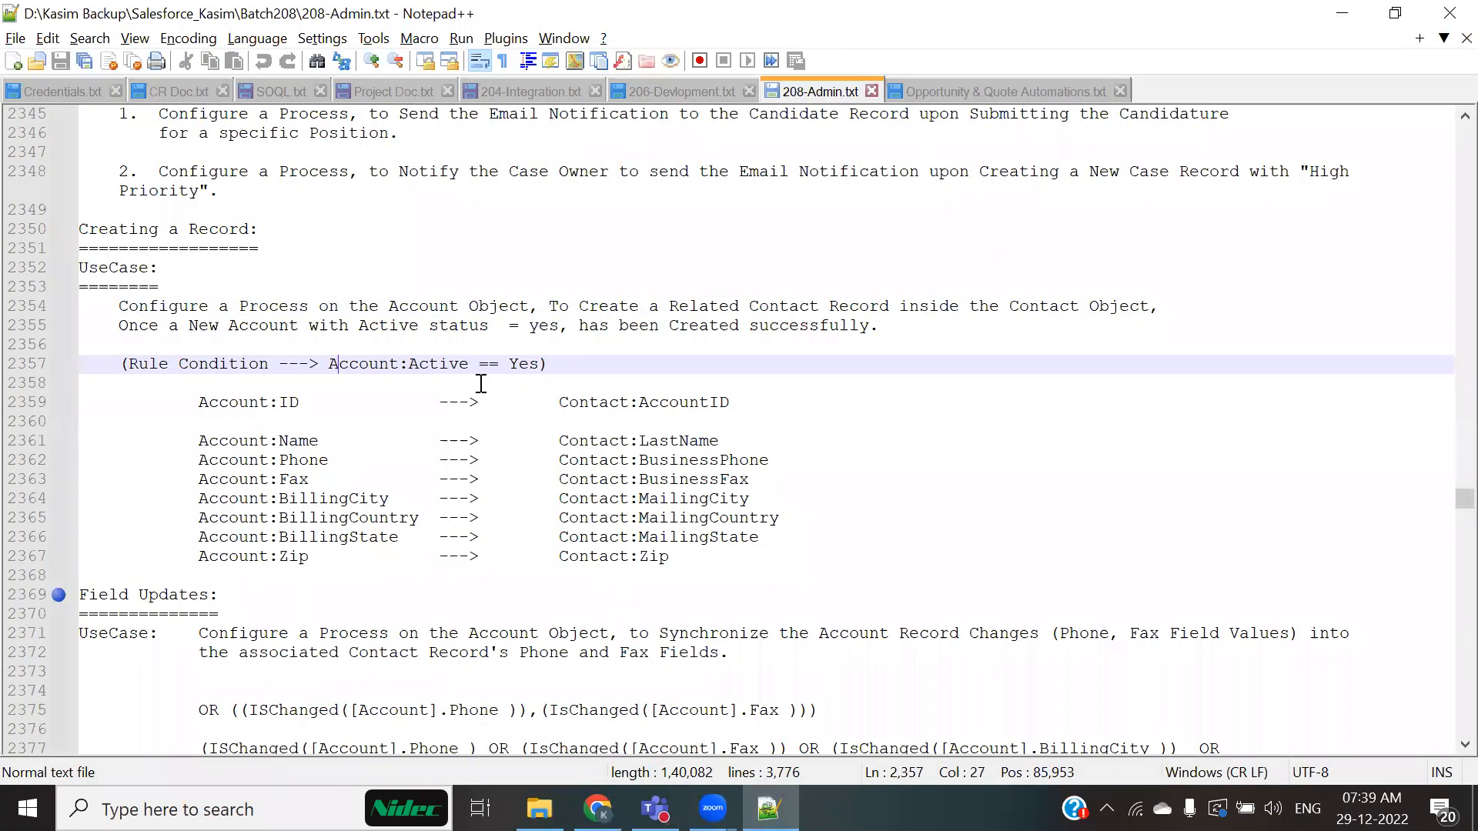
pyautogui.moveTo(558, 305); pyautogui.dragTo(1139, 327)
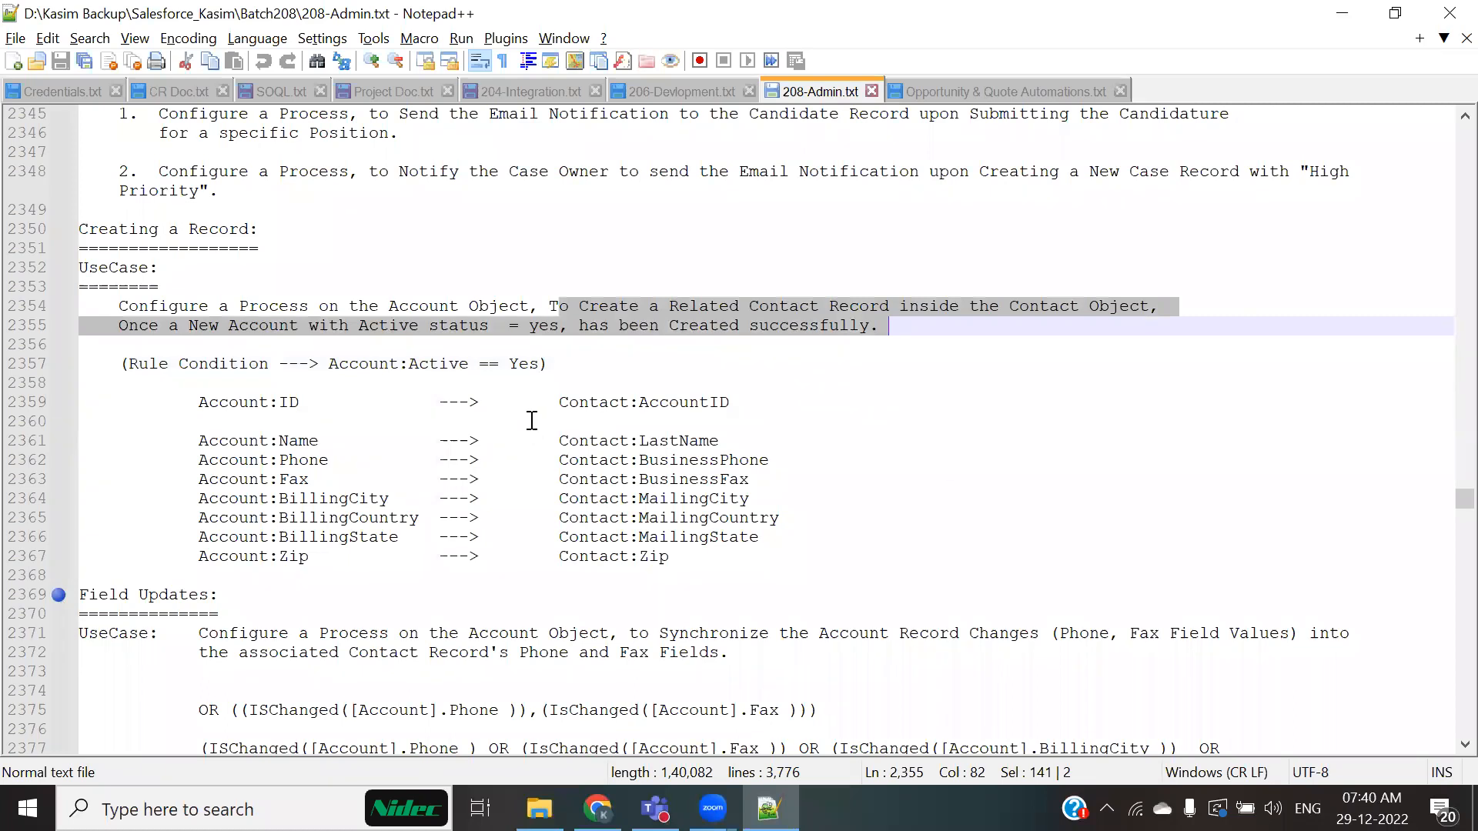
pyautogui.click(316, 421)
pyautogui.moveTo(310, 325); pyautogui.dragTo(881, 327)
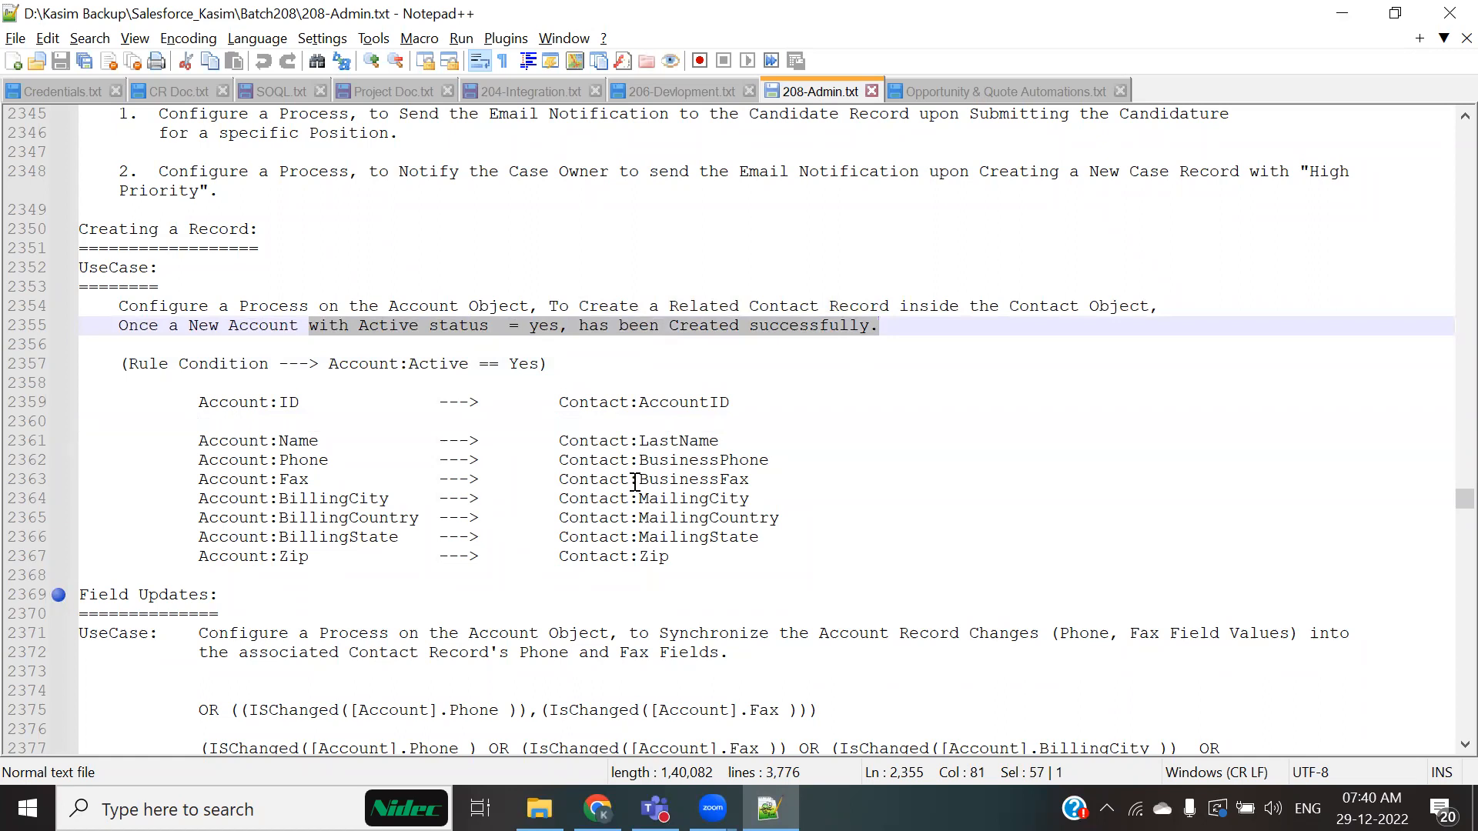
pyautogui.click(927, 362)
pyautogui.moveTo(890, 329); pyautogui.dragTo(117, 306)
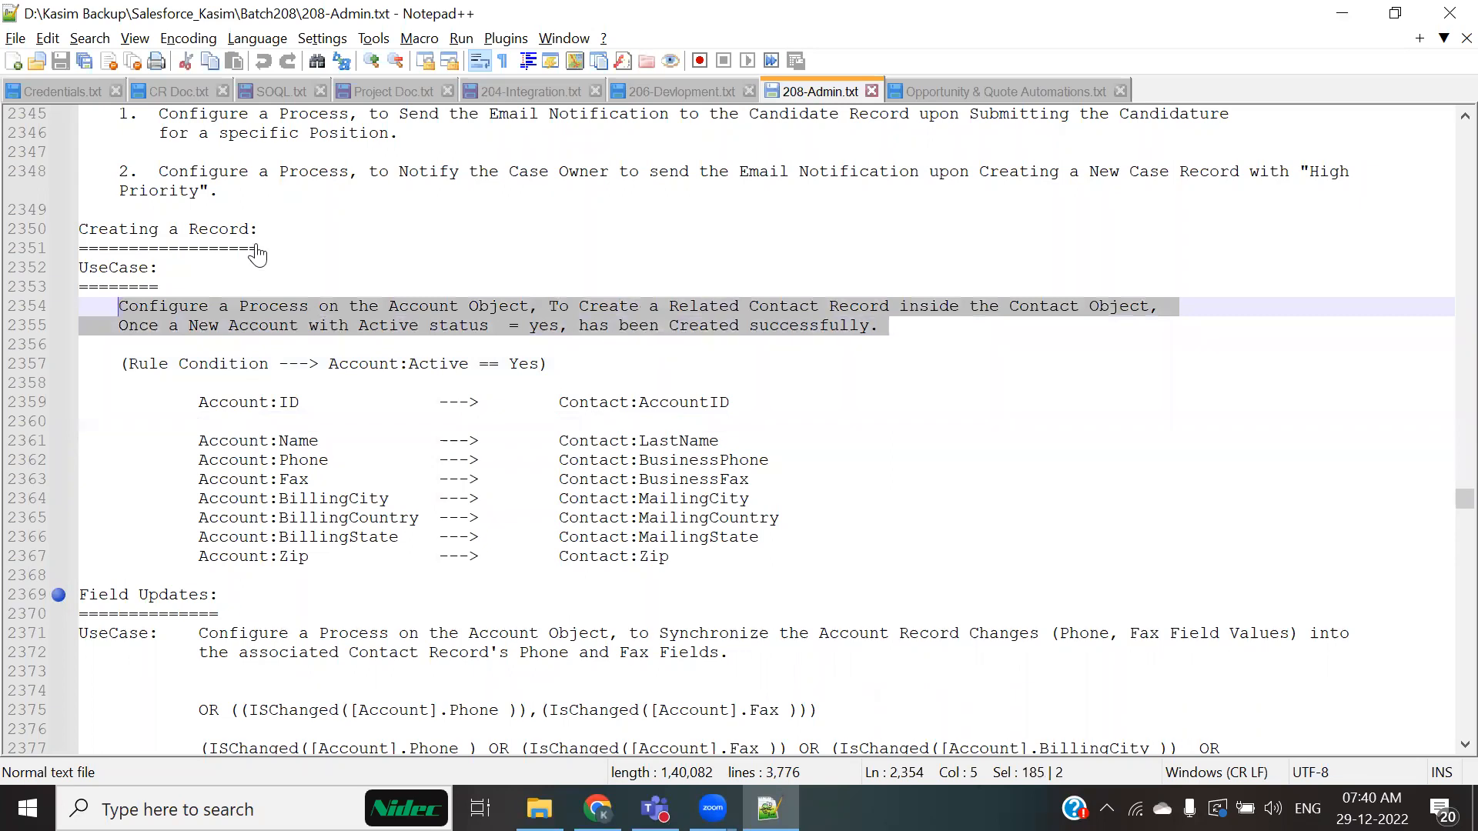
# Step: Start a new account record from the Accounts tab and enter the account name
pyautogui.hotkey('alt', 'Tab')
pyautogui.click(137, 223)
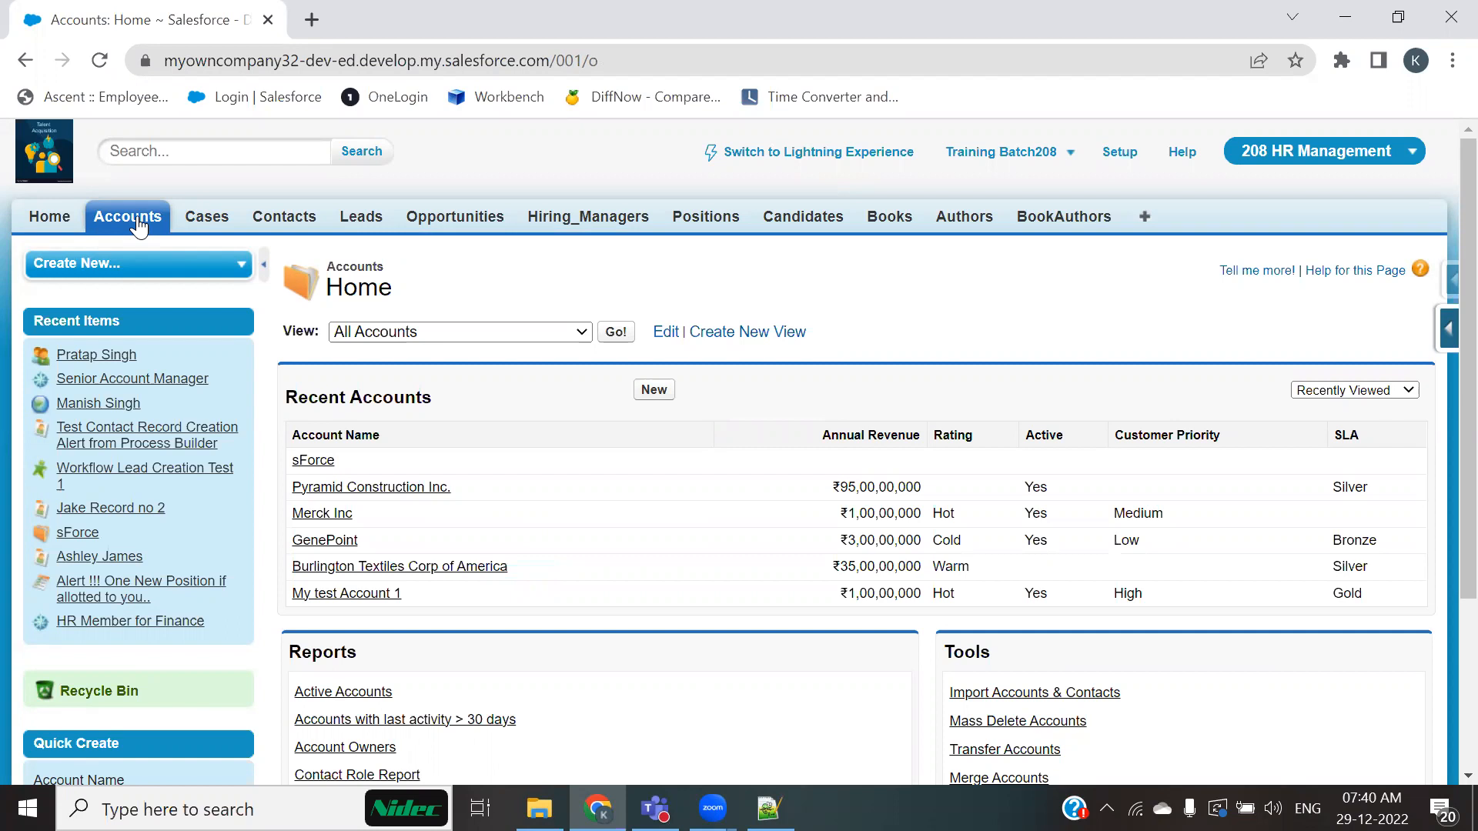
pyautogui.moveTo(236, 434)
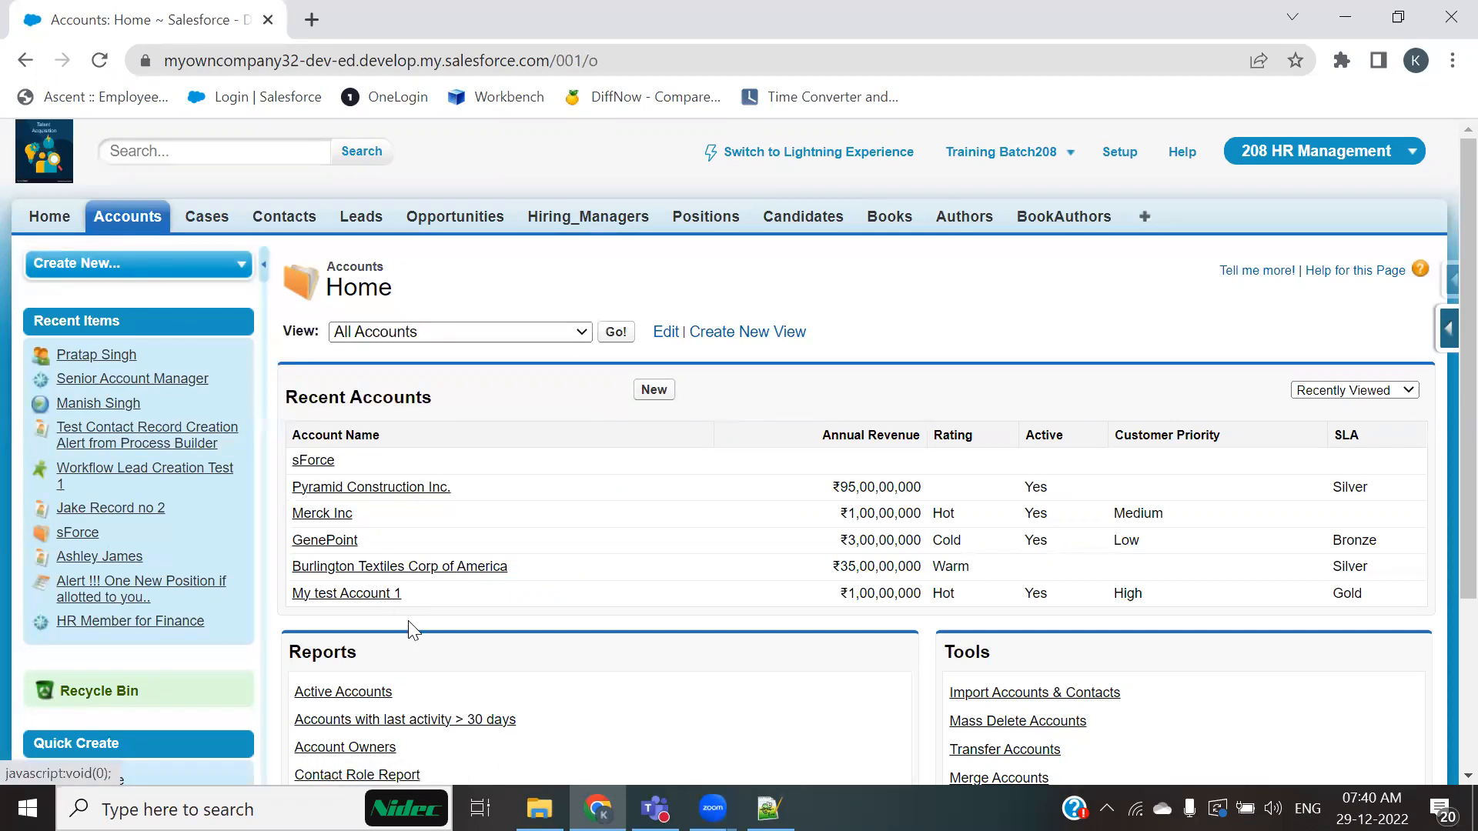
pyautogui.click(653, 390)
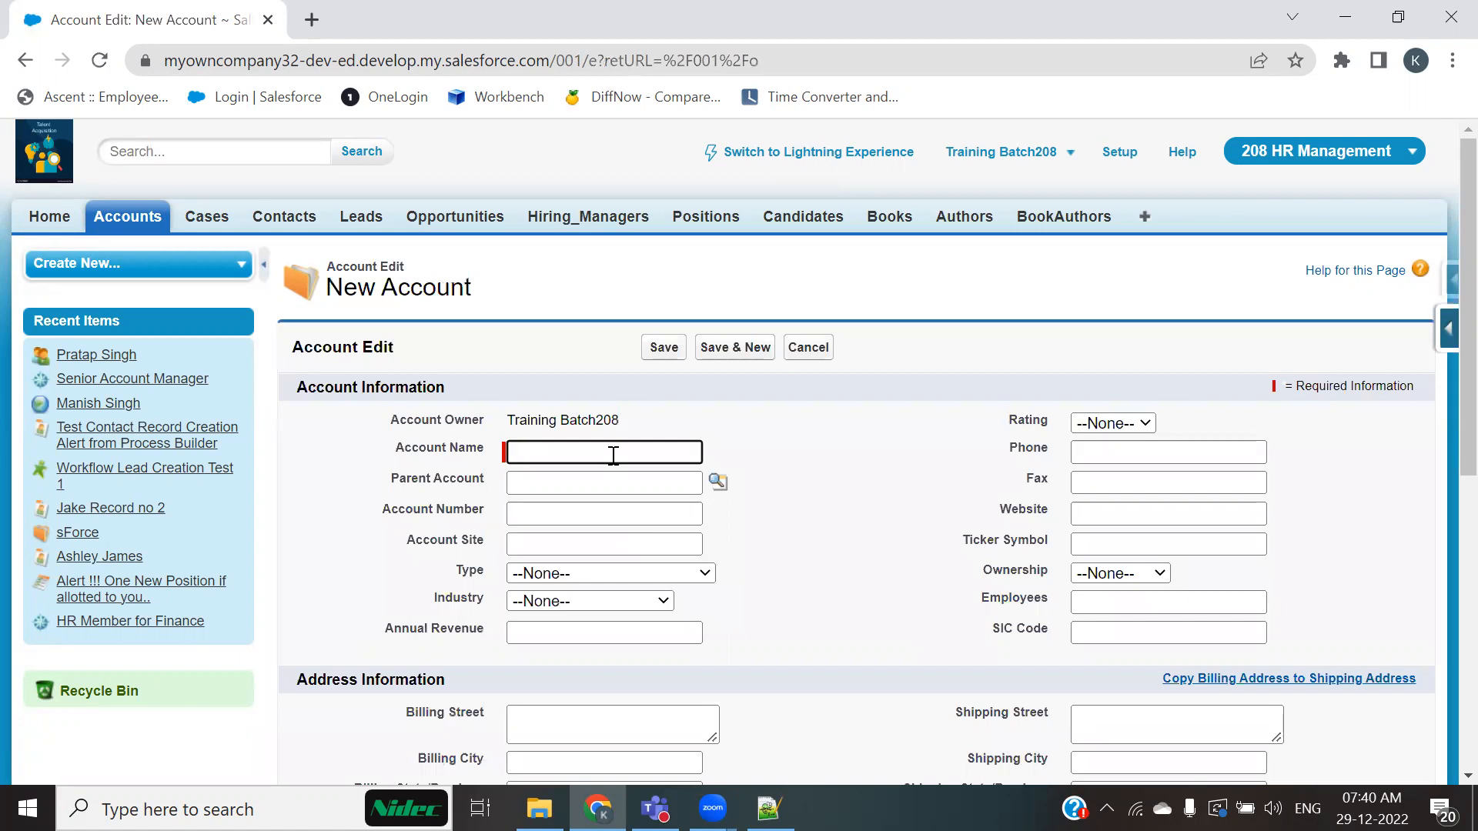
pyautogui.write('Akash')
pyautogui.press('Tab')
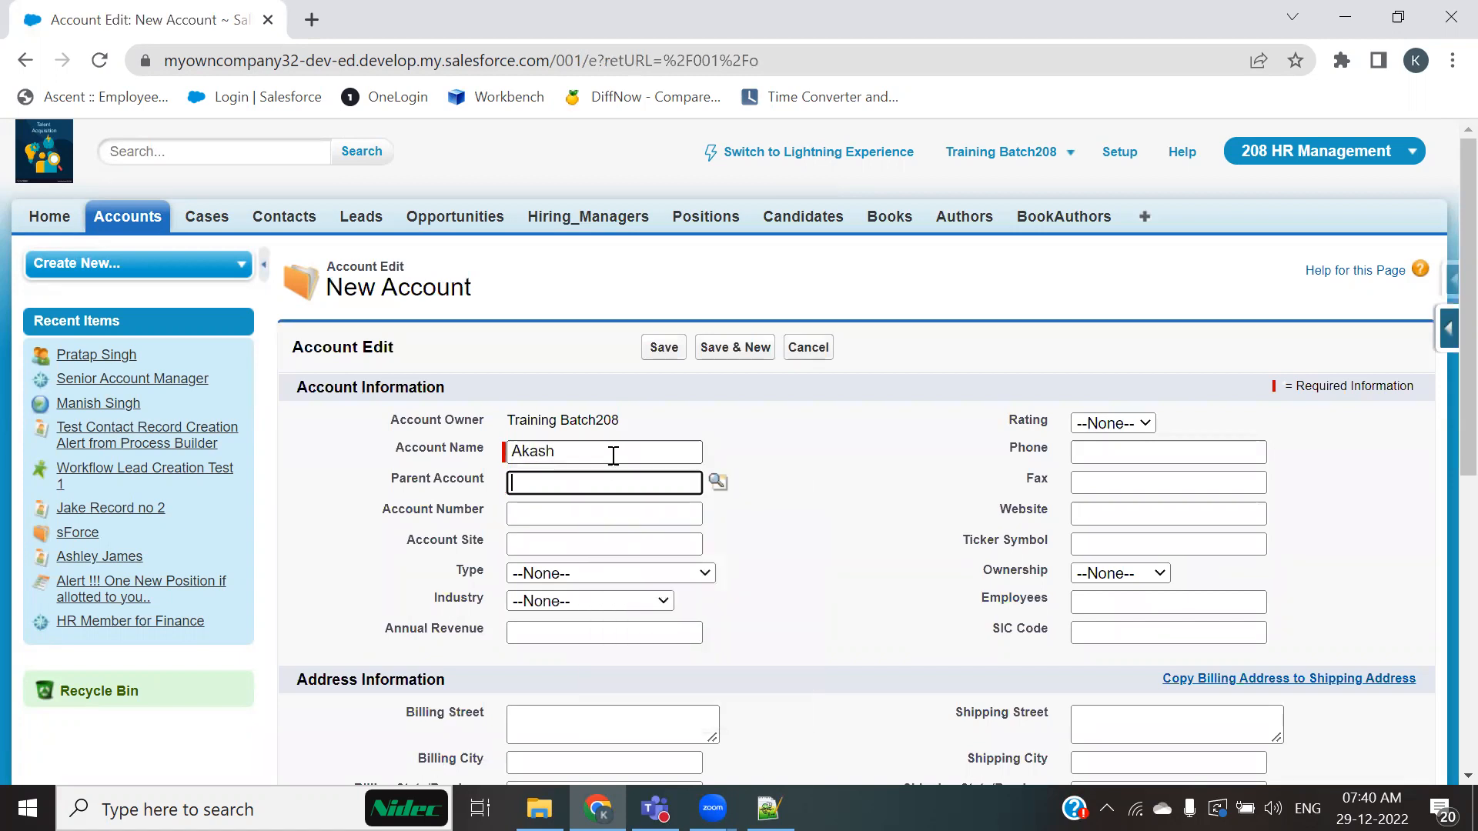
pyautogui.press('Tab')
pyautogui.press('Tab')
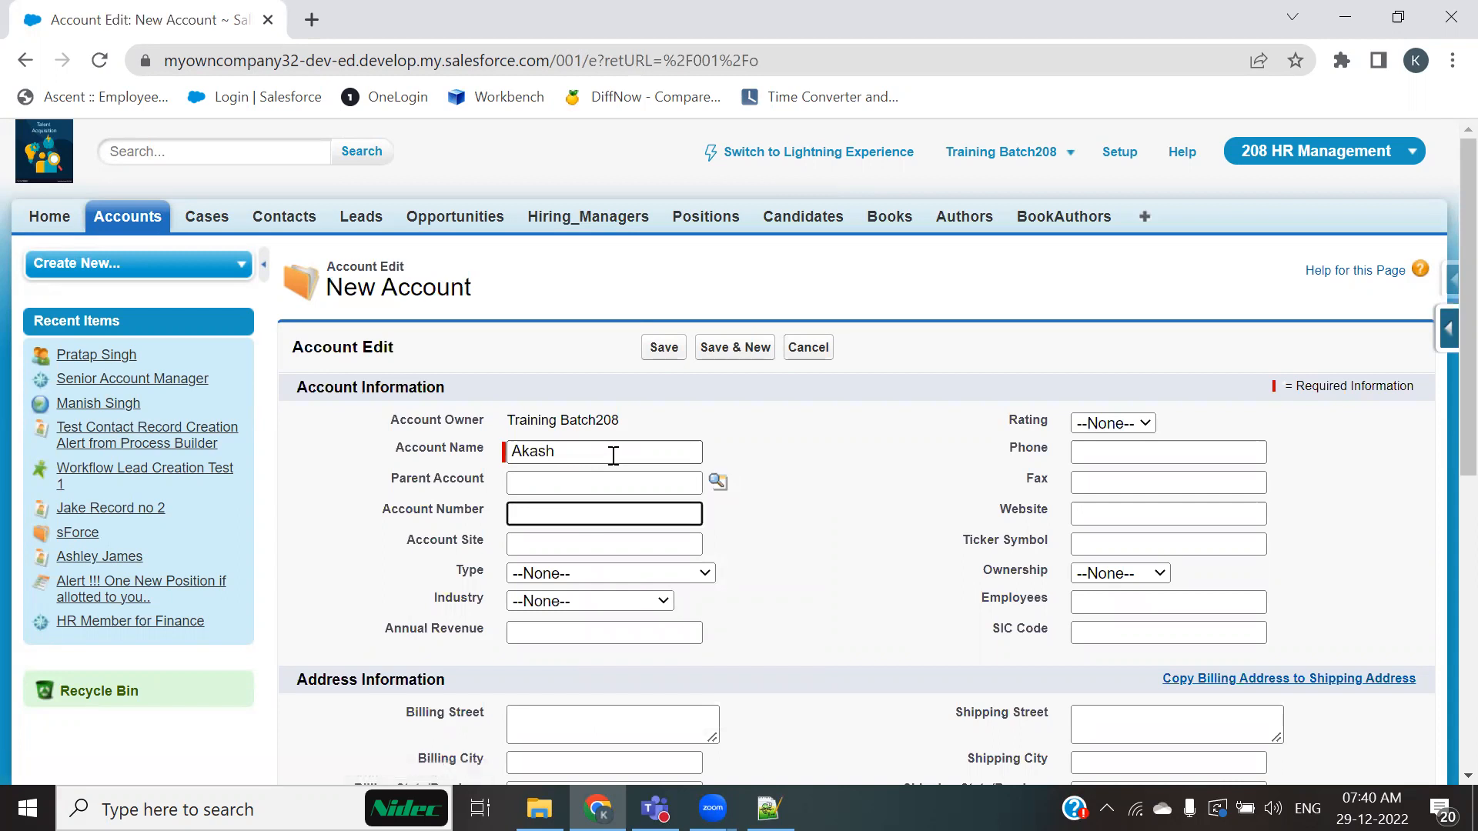
# Step: Set the account Type to Customer - Direct, Industry to Entertainment, and Annual Revenue to 10000000
pyautogui.click(692, 572)
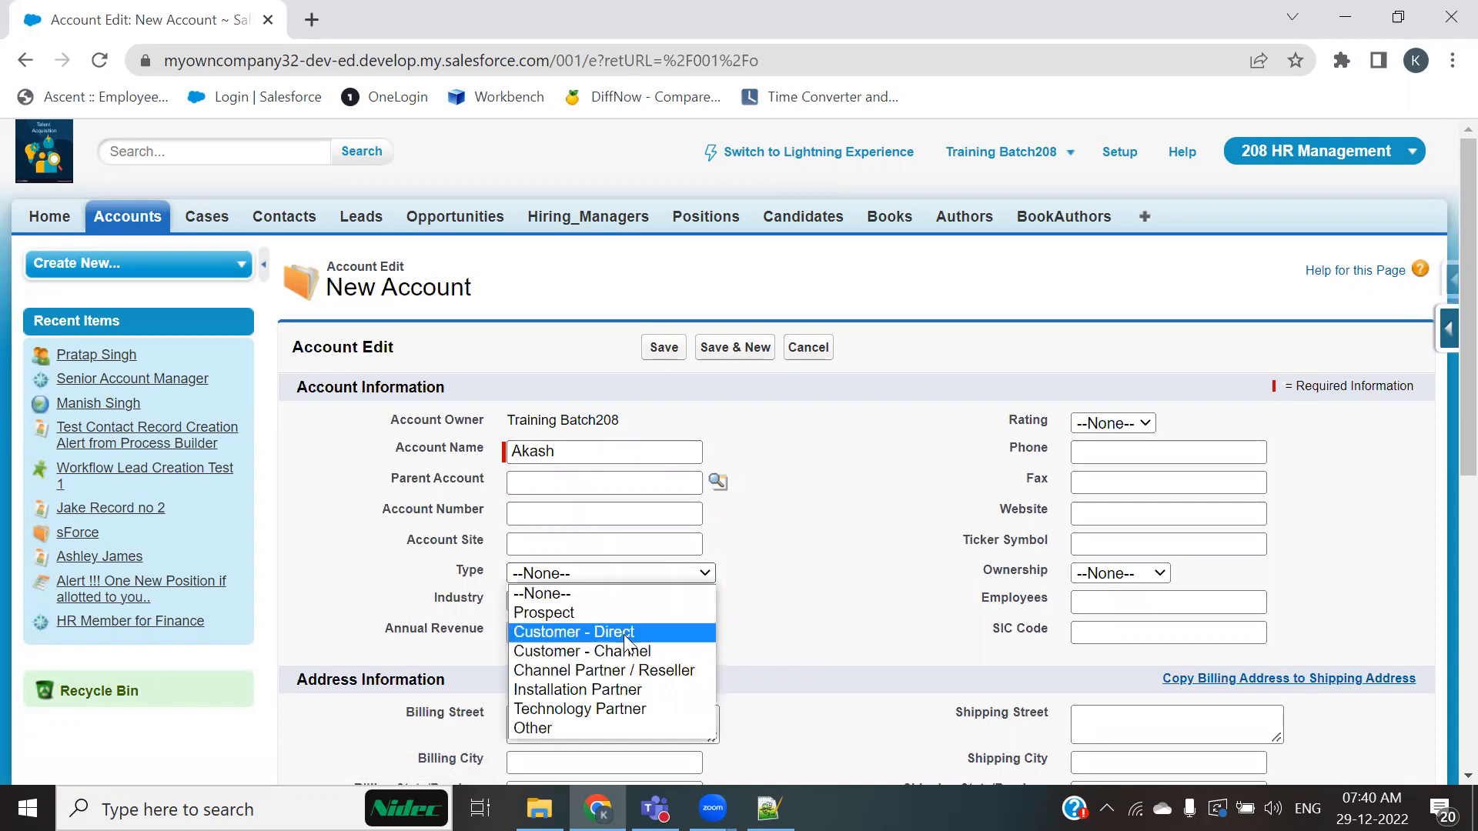
pyautogui.click(564, 632)
pyautogui.click(573, 601)
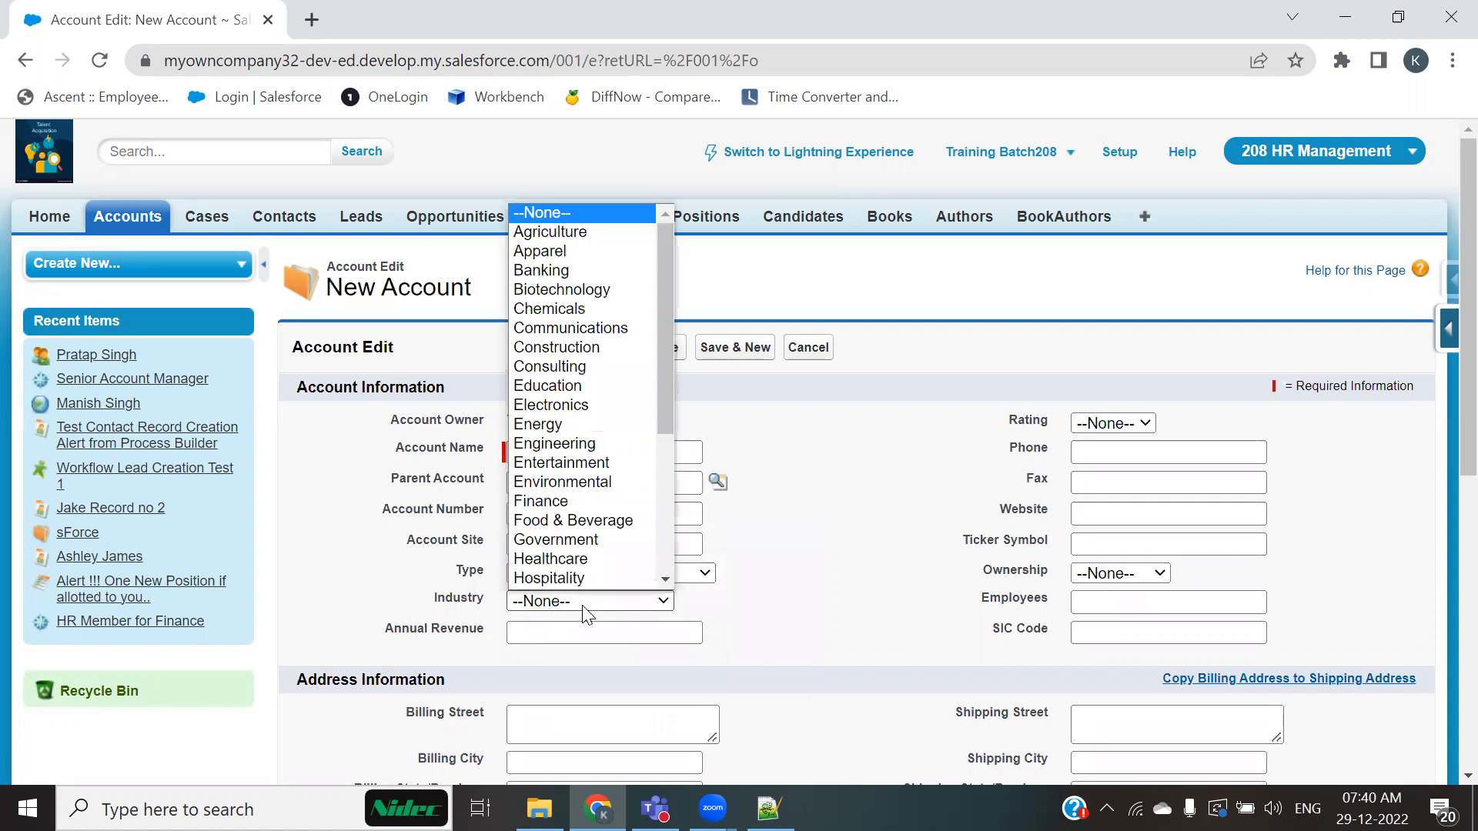
pyautogui.scroll(-1, 567, 477)
pyautogui.click(569, 423)
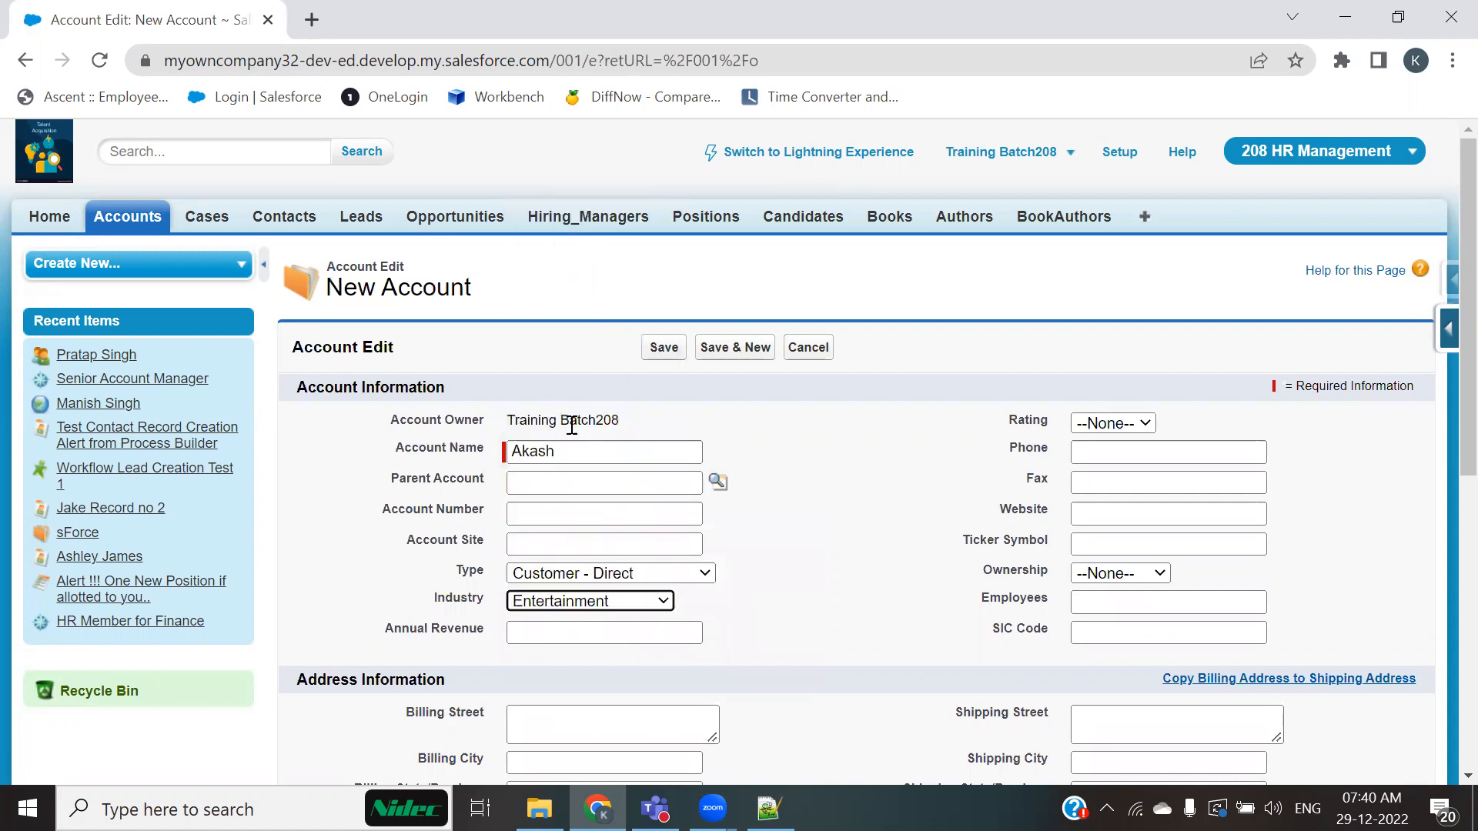
pyautogui.click(646, 632)
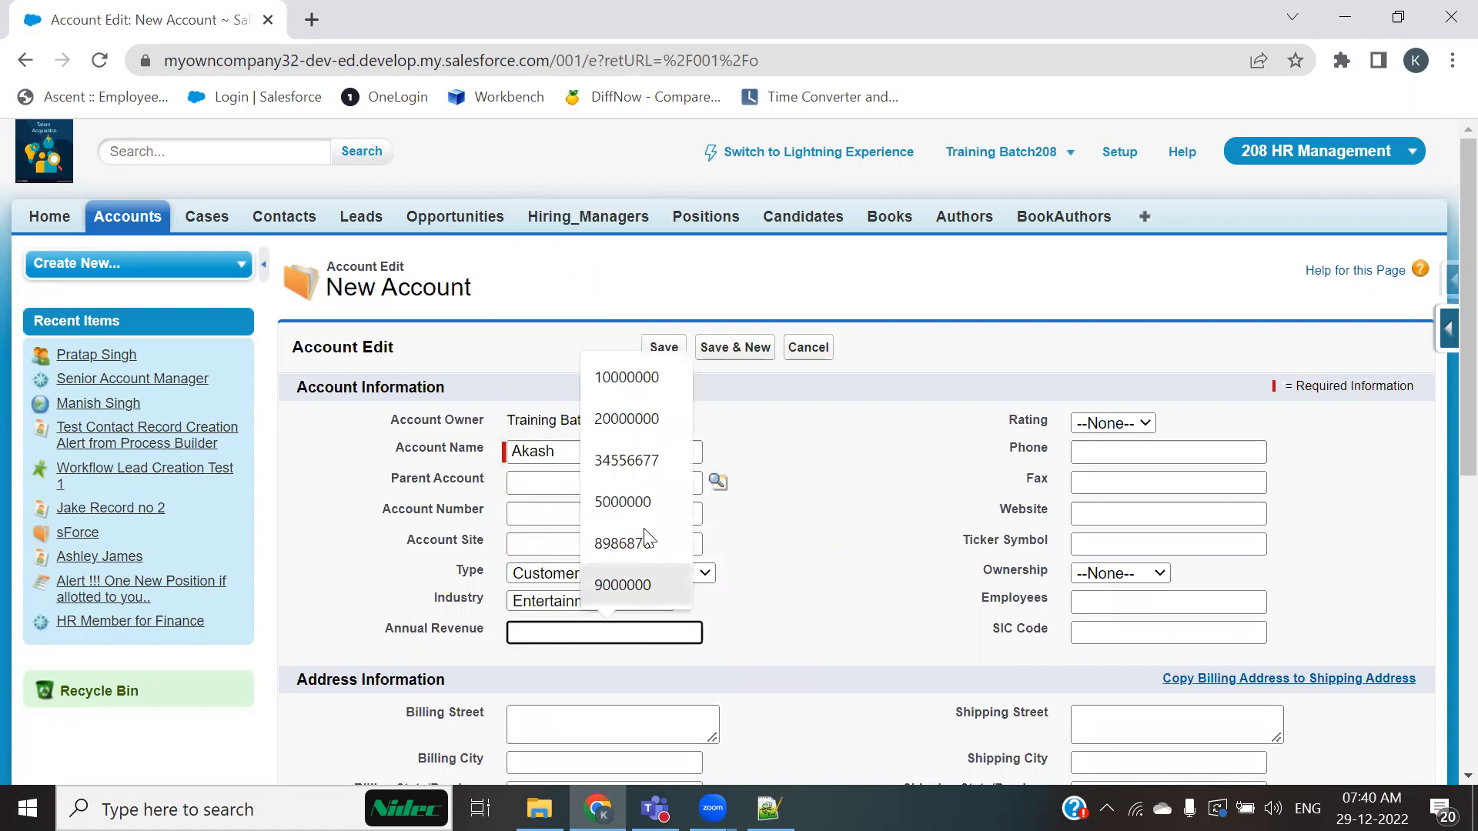
pyautogui.click(639, 380)
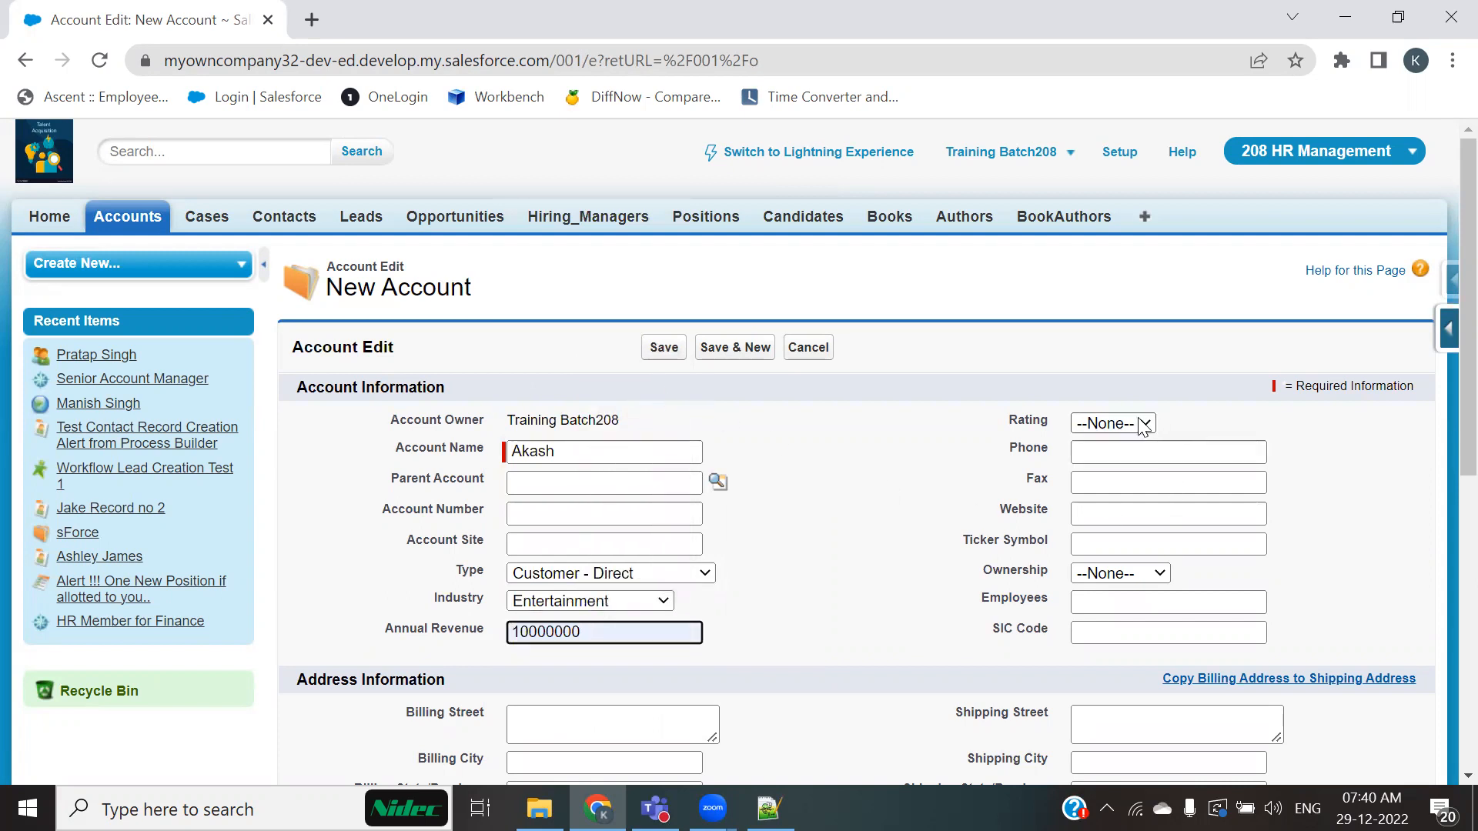
# Step: Set Rating to Hot and fill Phone and Fax from the browser's autofill suggestions, including the billing address
pyautogui.click(1114, 423)
pyautogui.click(1089, 463)
pyautogui.click(1116, 454)
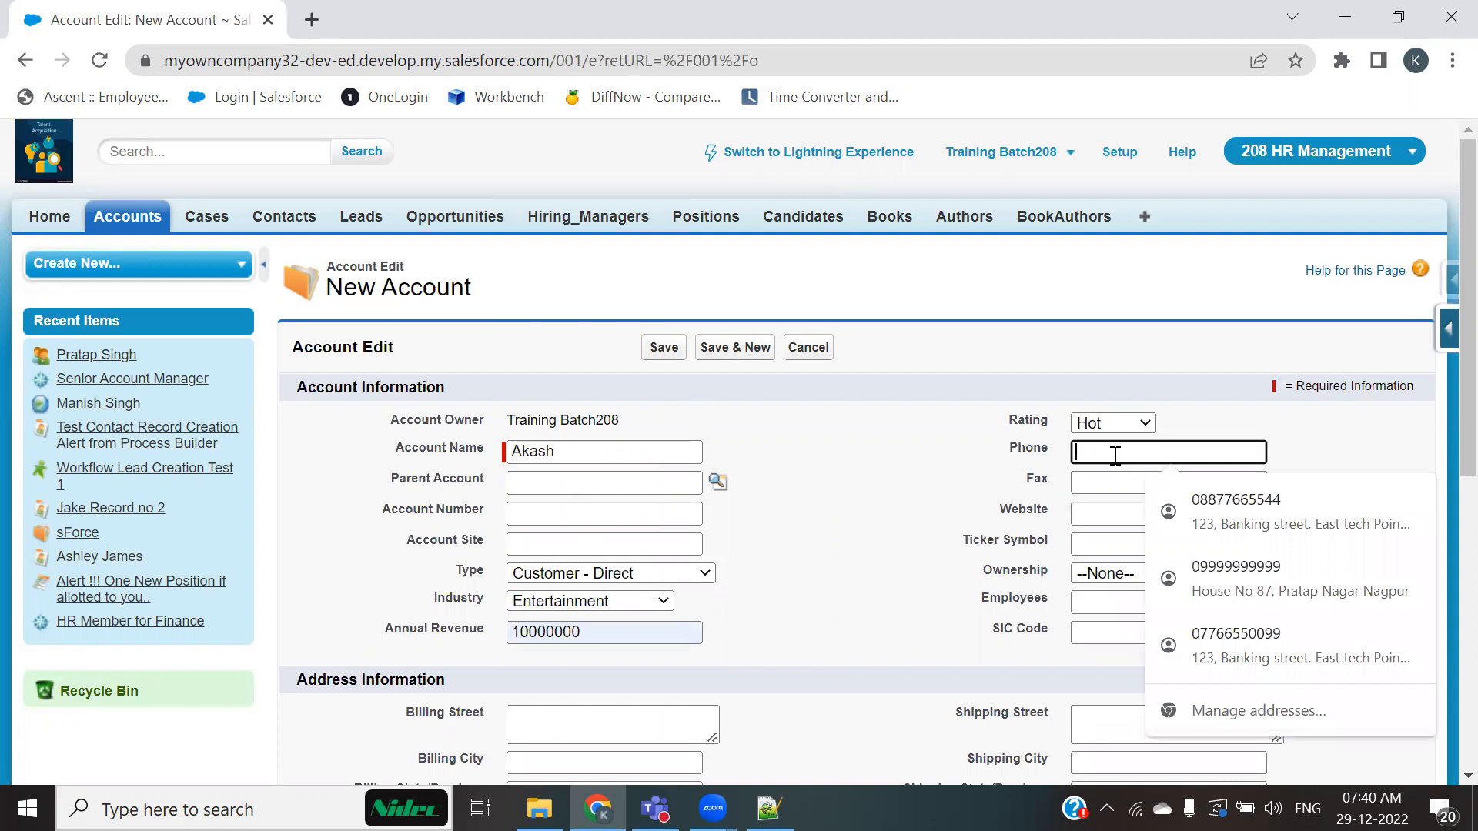
pyautogui.click(1195, 504)
pyautogui.click(1141, 487)
pyautogui.click(1204, 610)
pyautogui.click(1113, 512)
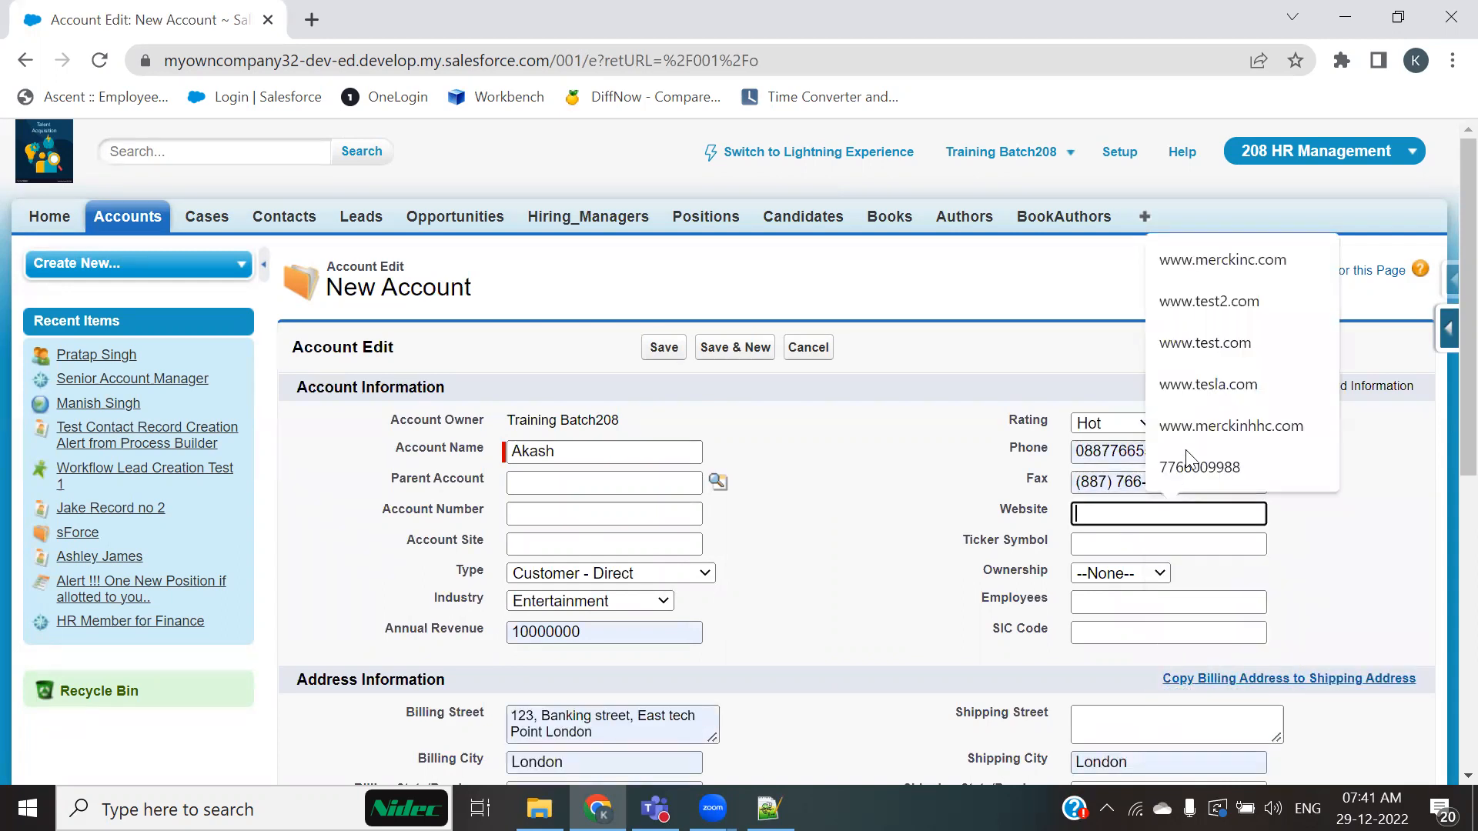
pyautogui.click(1208, 385)
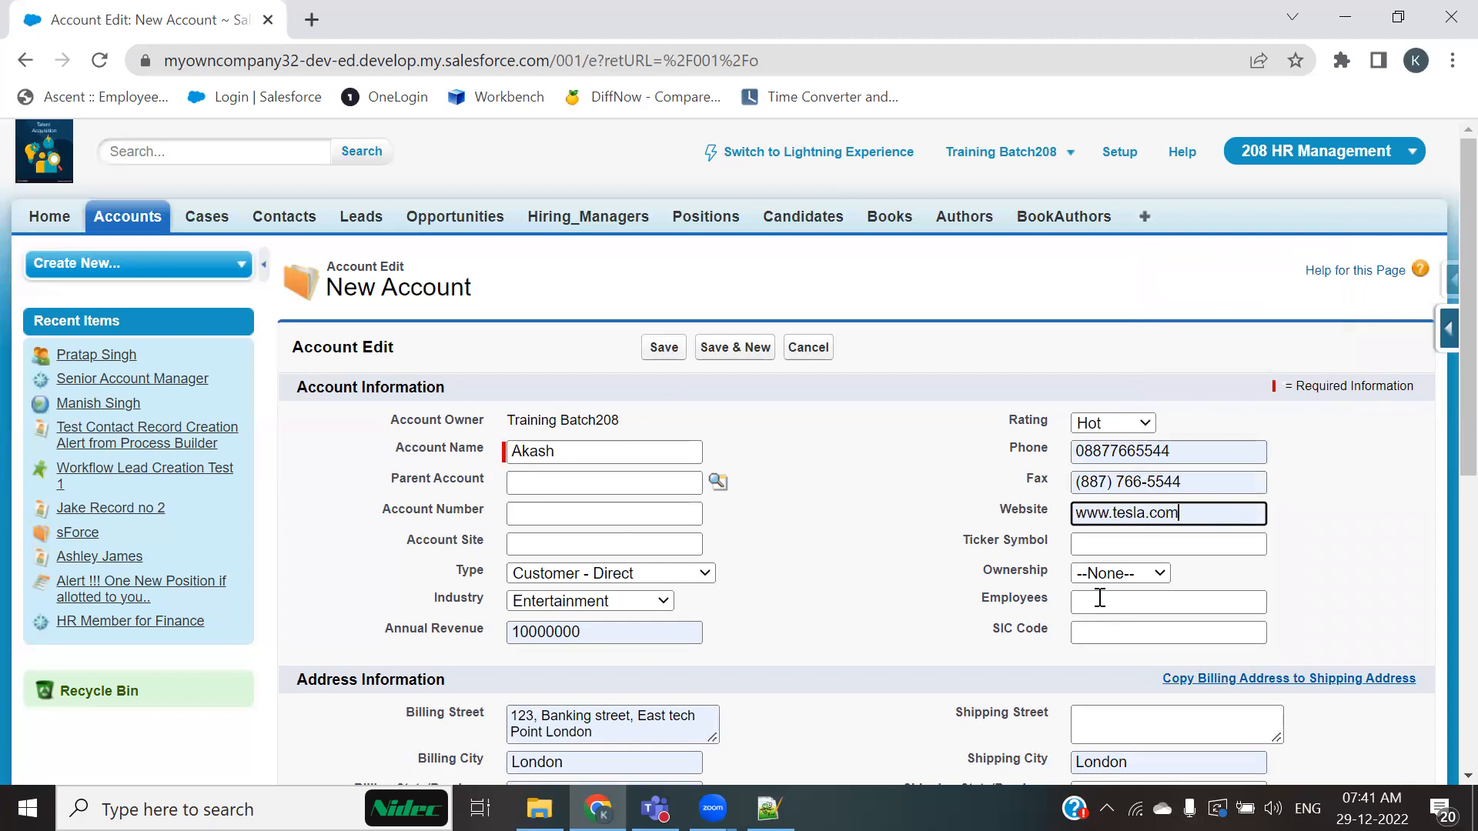
pyautogui.click(1122, 582)
pyautogui.click(1126, 607)
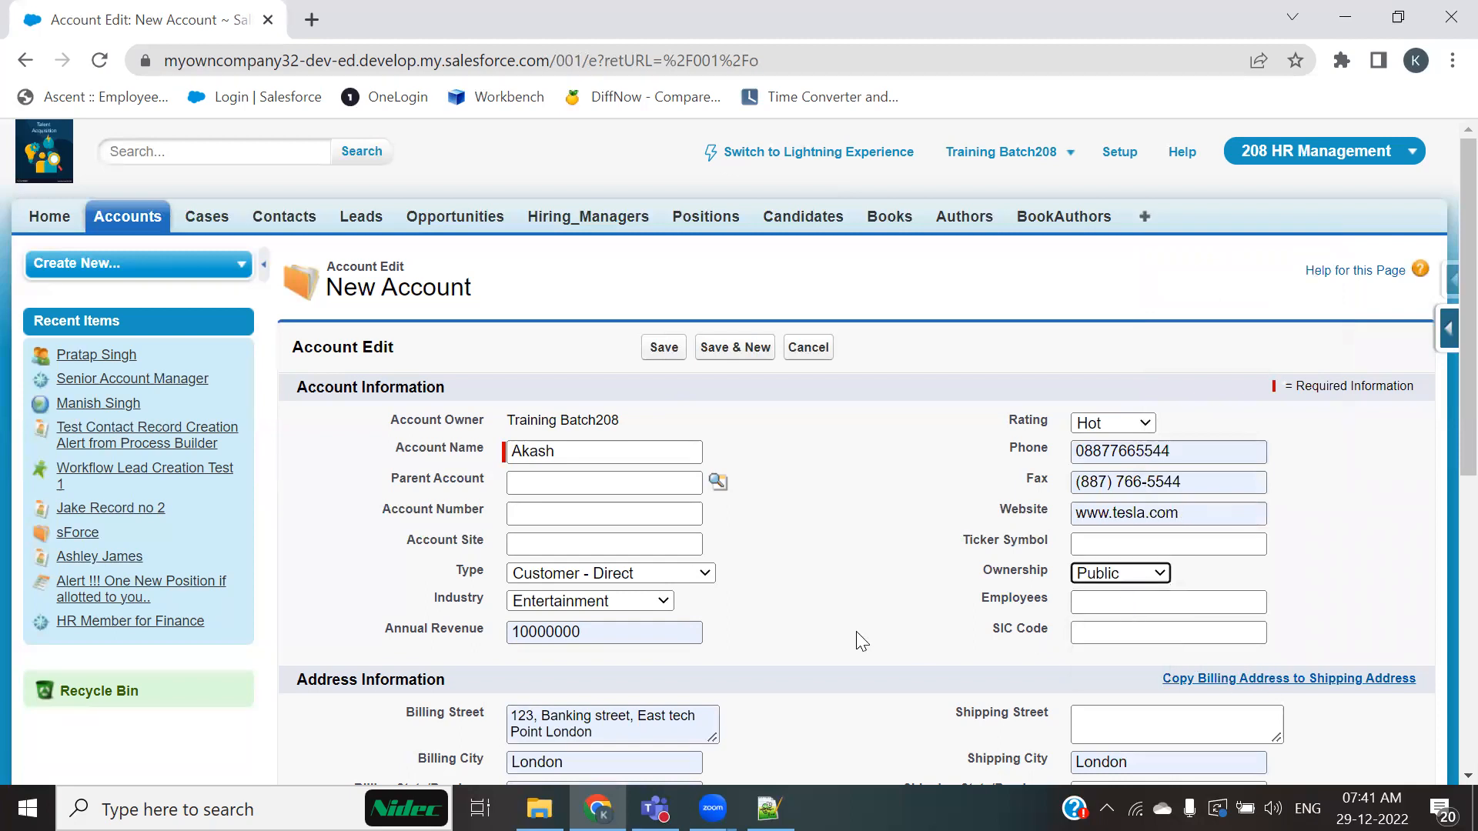
# Step: Set the account's Active field to Yes
pyautogui.scroll(-2, 856, 631)
pyautogui.scroll(-4, 855, 631)
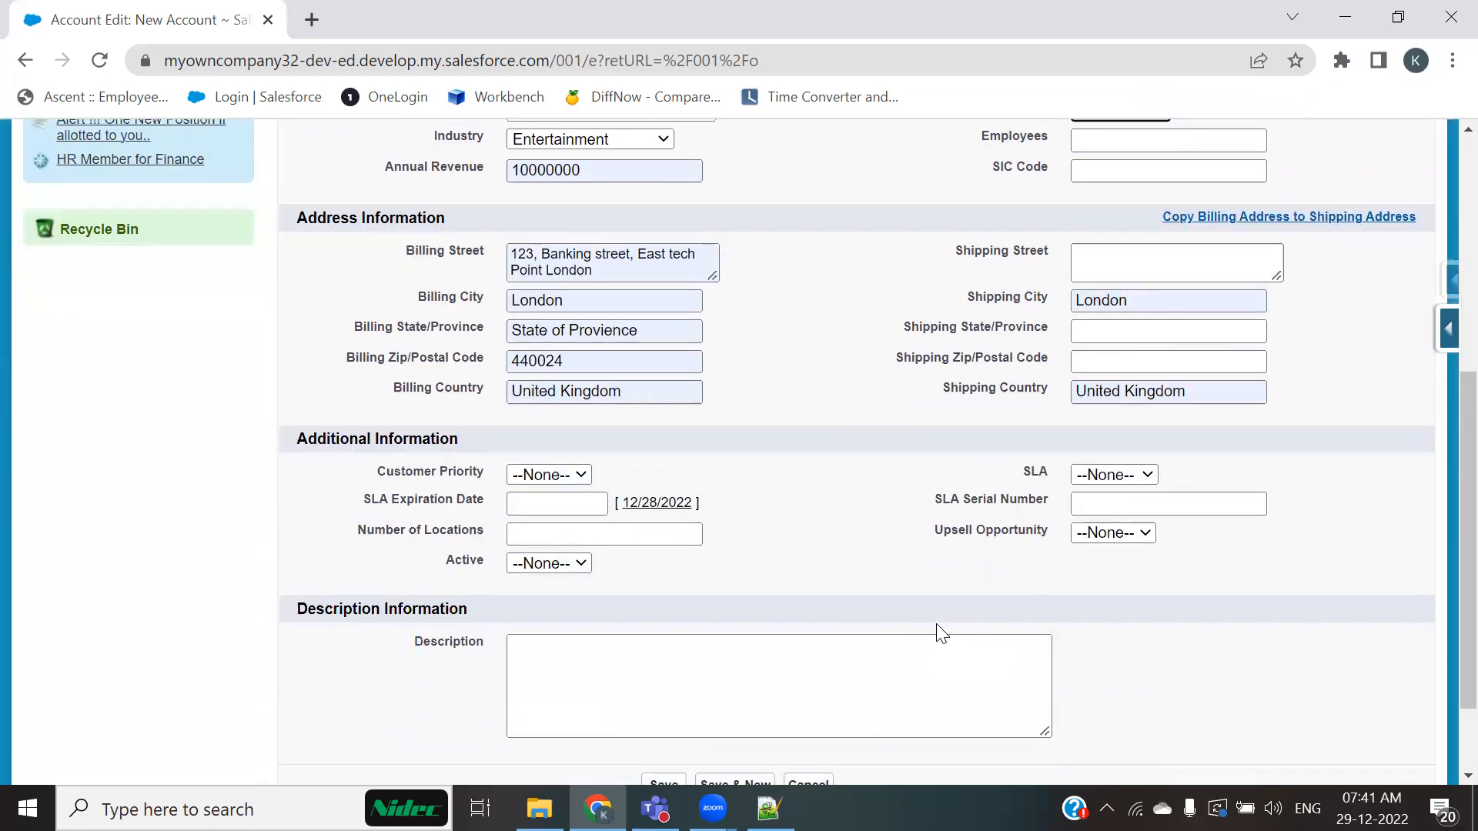
pyautogui.click(562, 566)
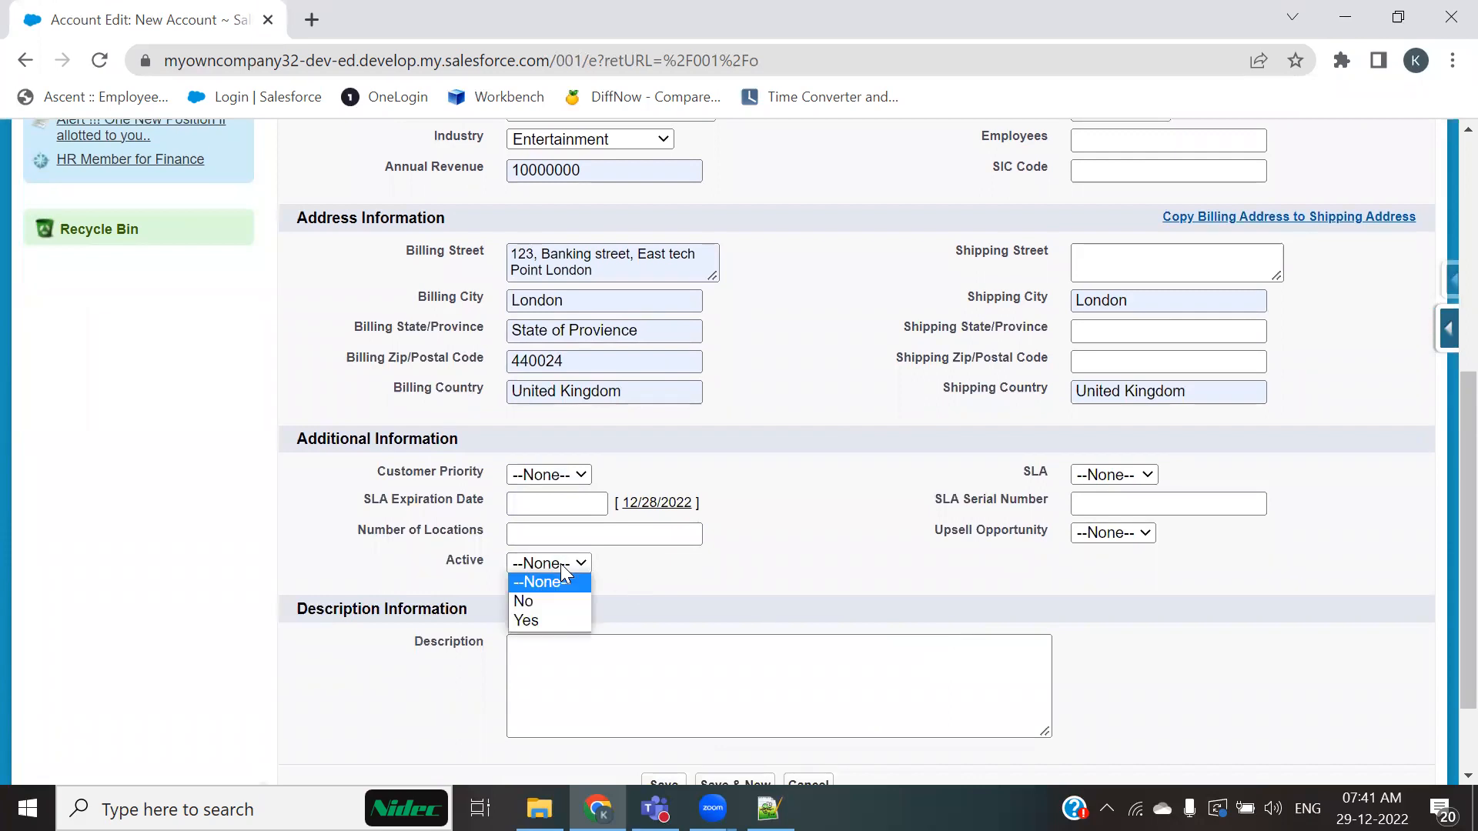
pyautogui.click(537, 616)
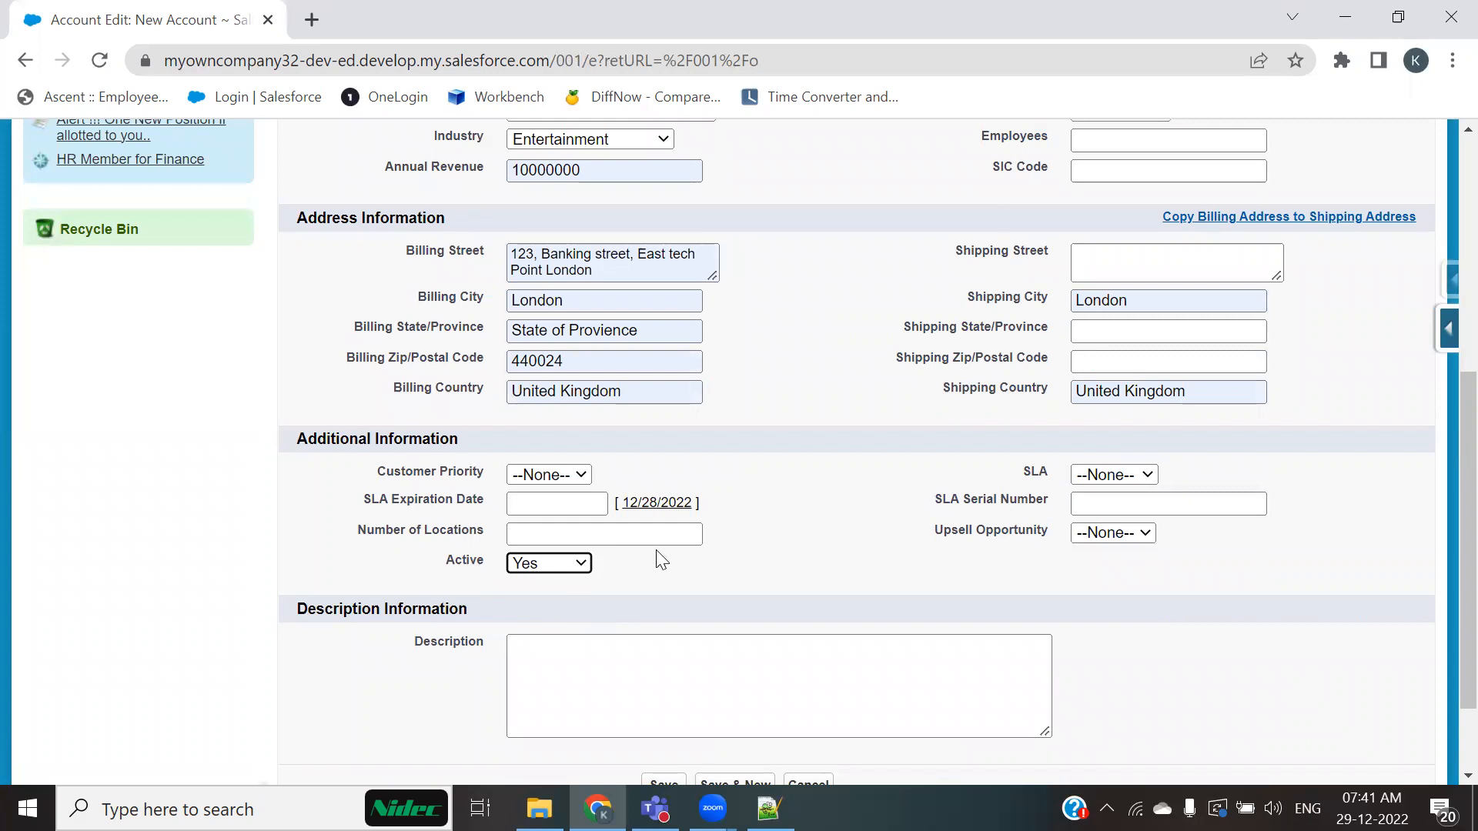
# Step: Save the new account
pyautogui.scroll(6, 660, 559)
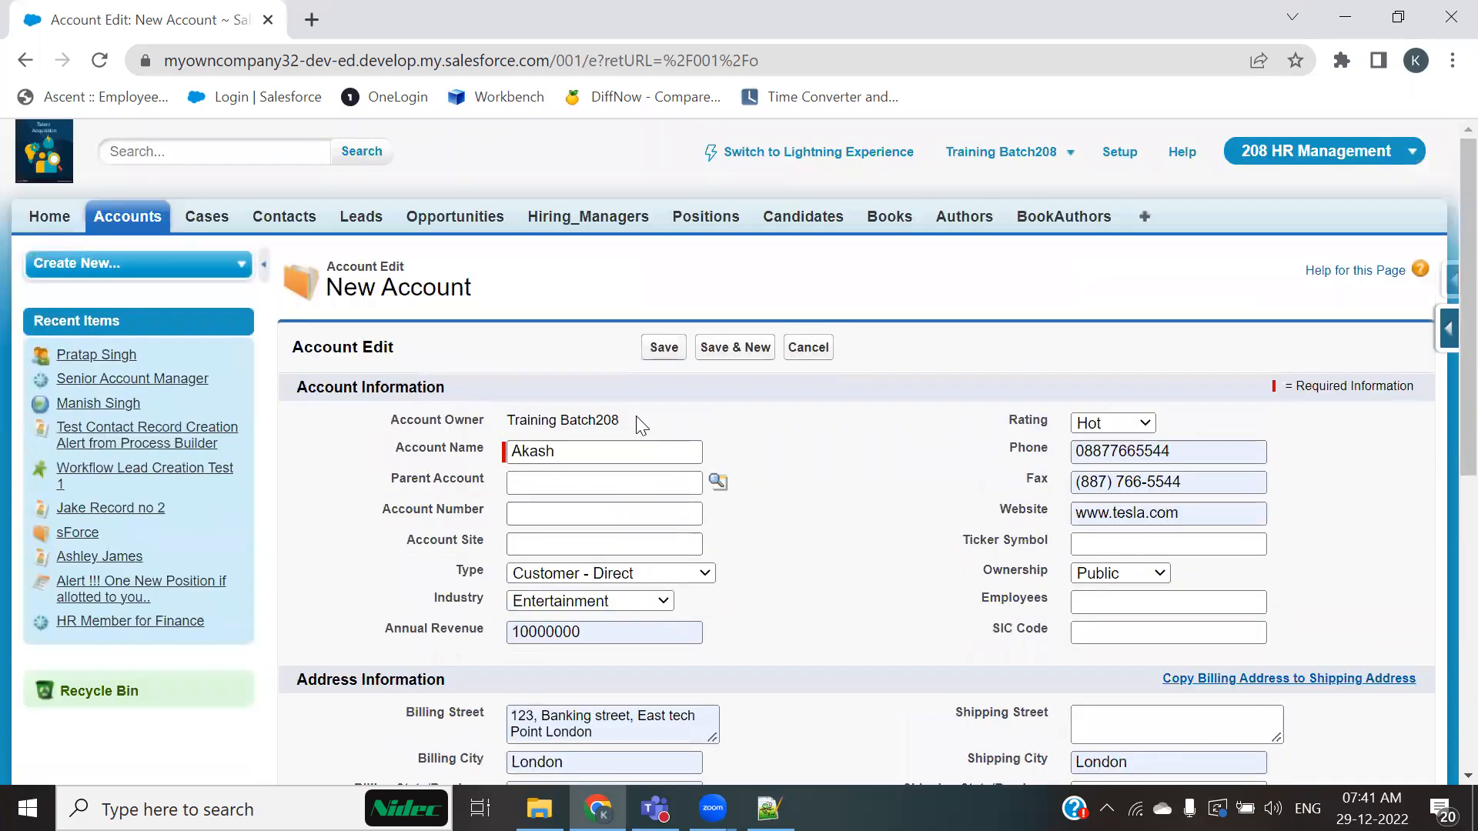
pyautogui.moveTo(471, 290); pyautogui.dragTo(321, 302)
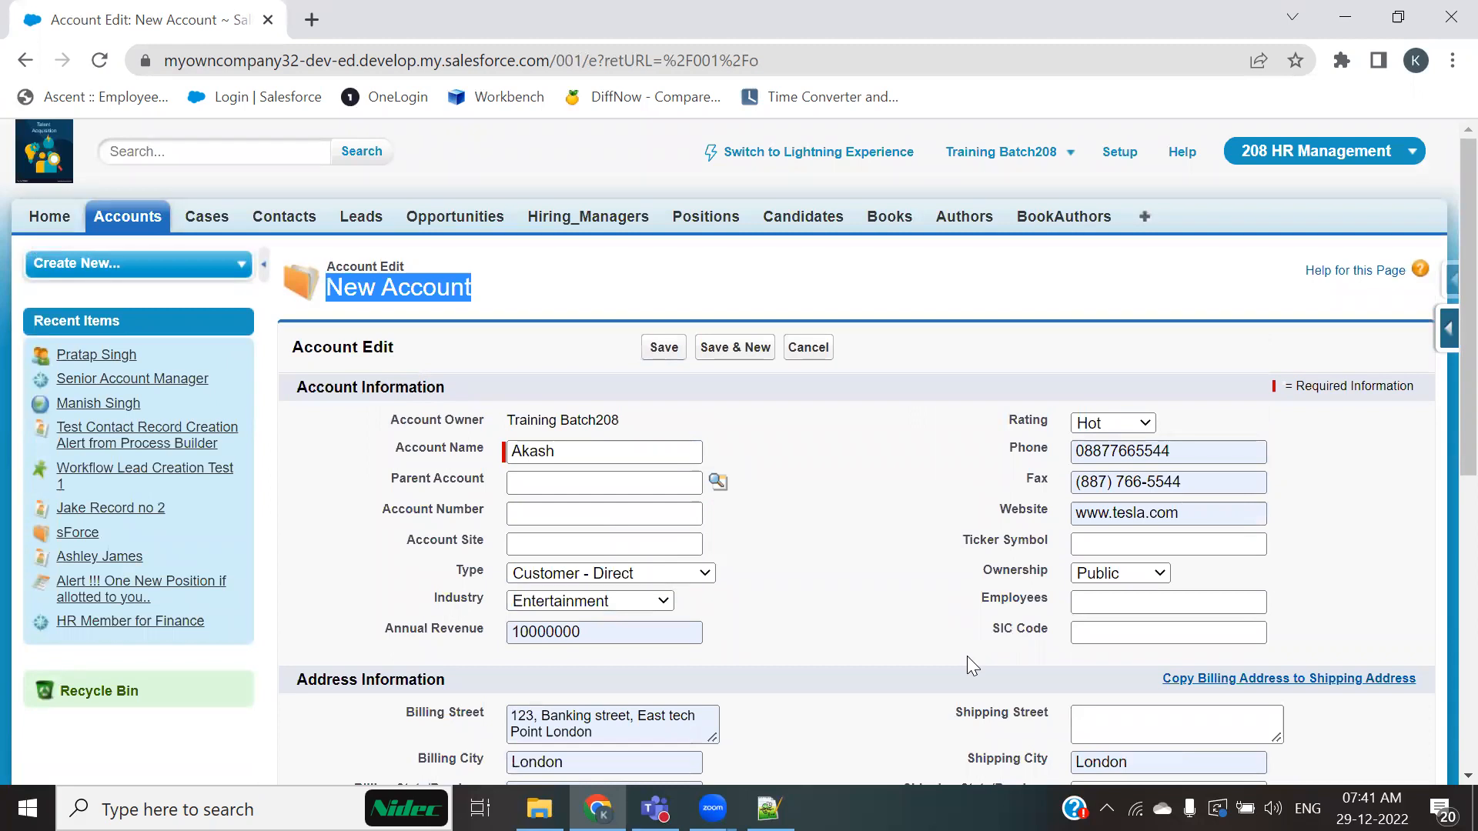
pyautogui.scroll(-8, 967, 656)
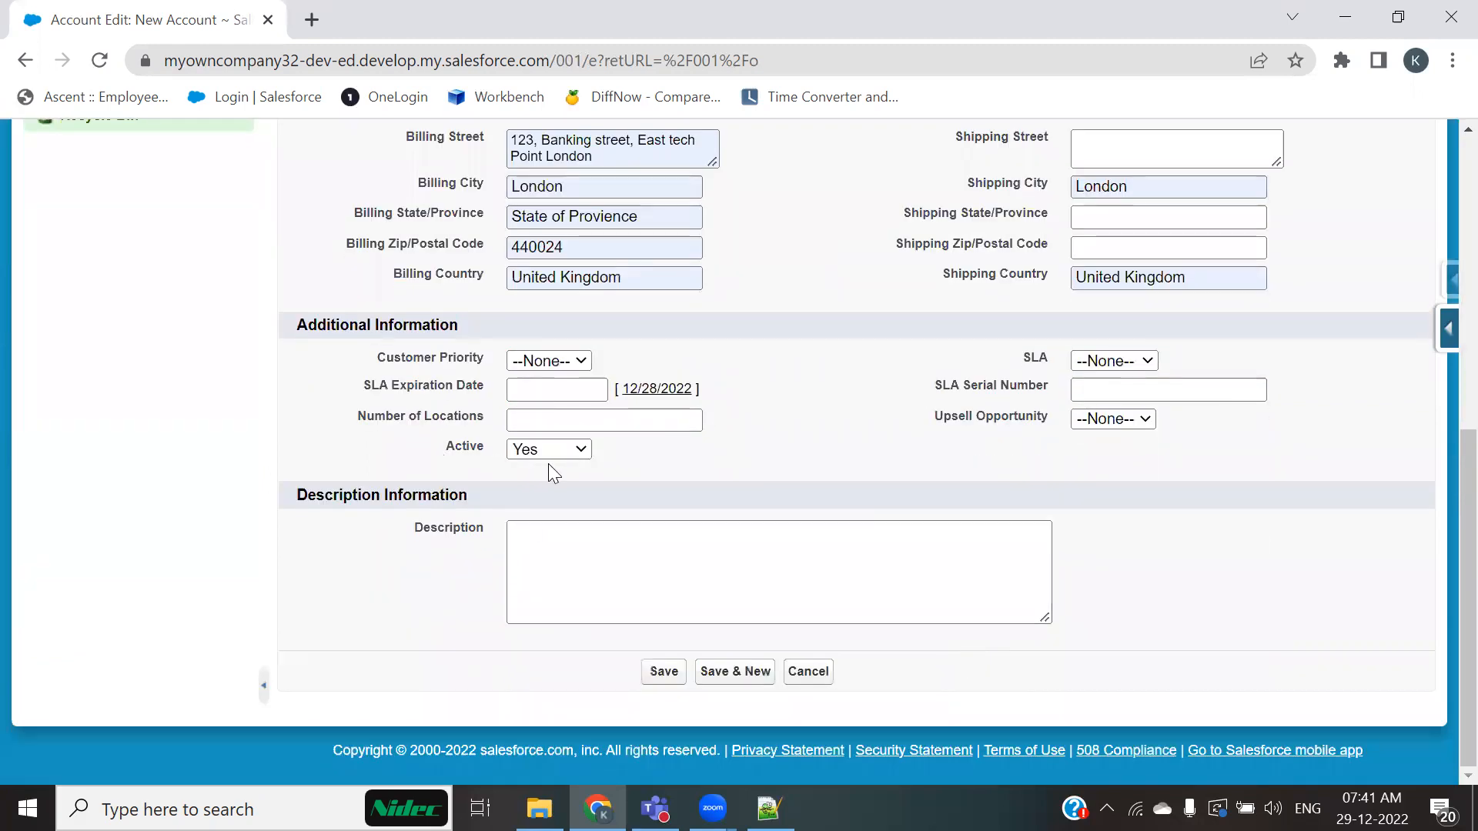
pyautogui.click(666, 673)
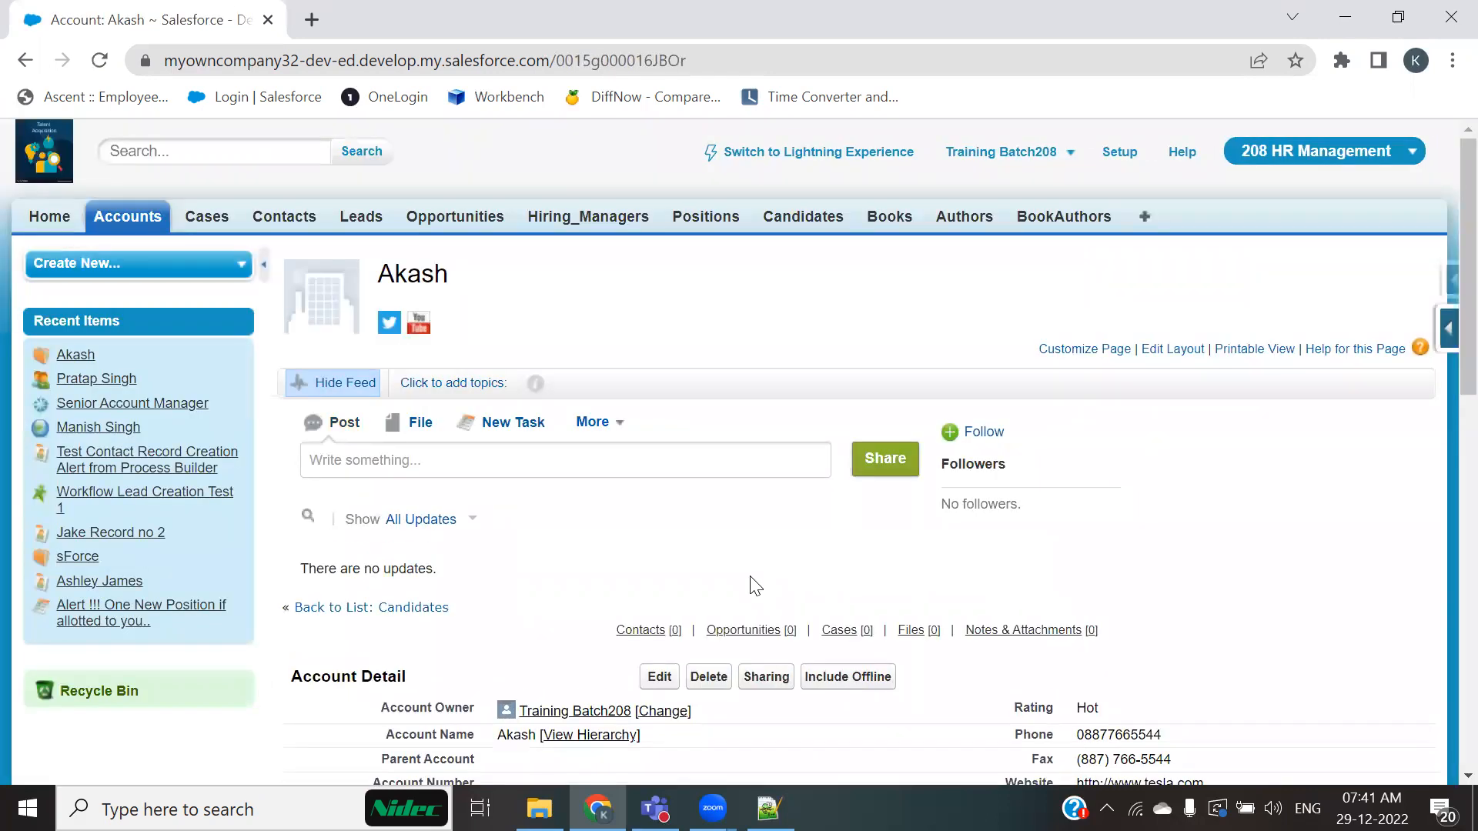
# Step: Review the saved account's details, its Active value and its Contacts related list
pyautogui.scroll(-6, 754, 586)
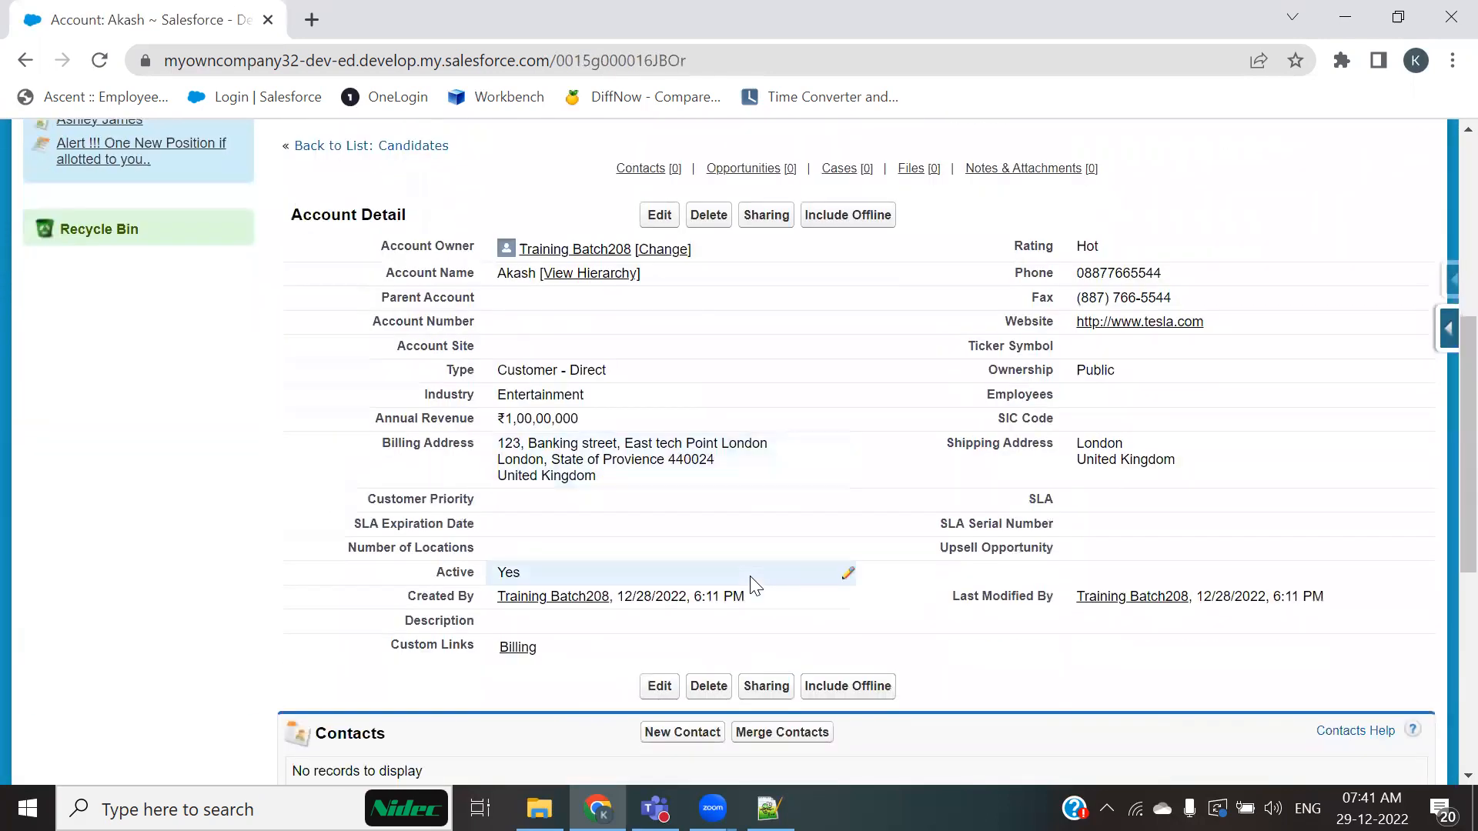
pyautogui.scroll(-2, 753, 585)
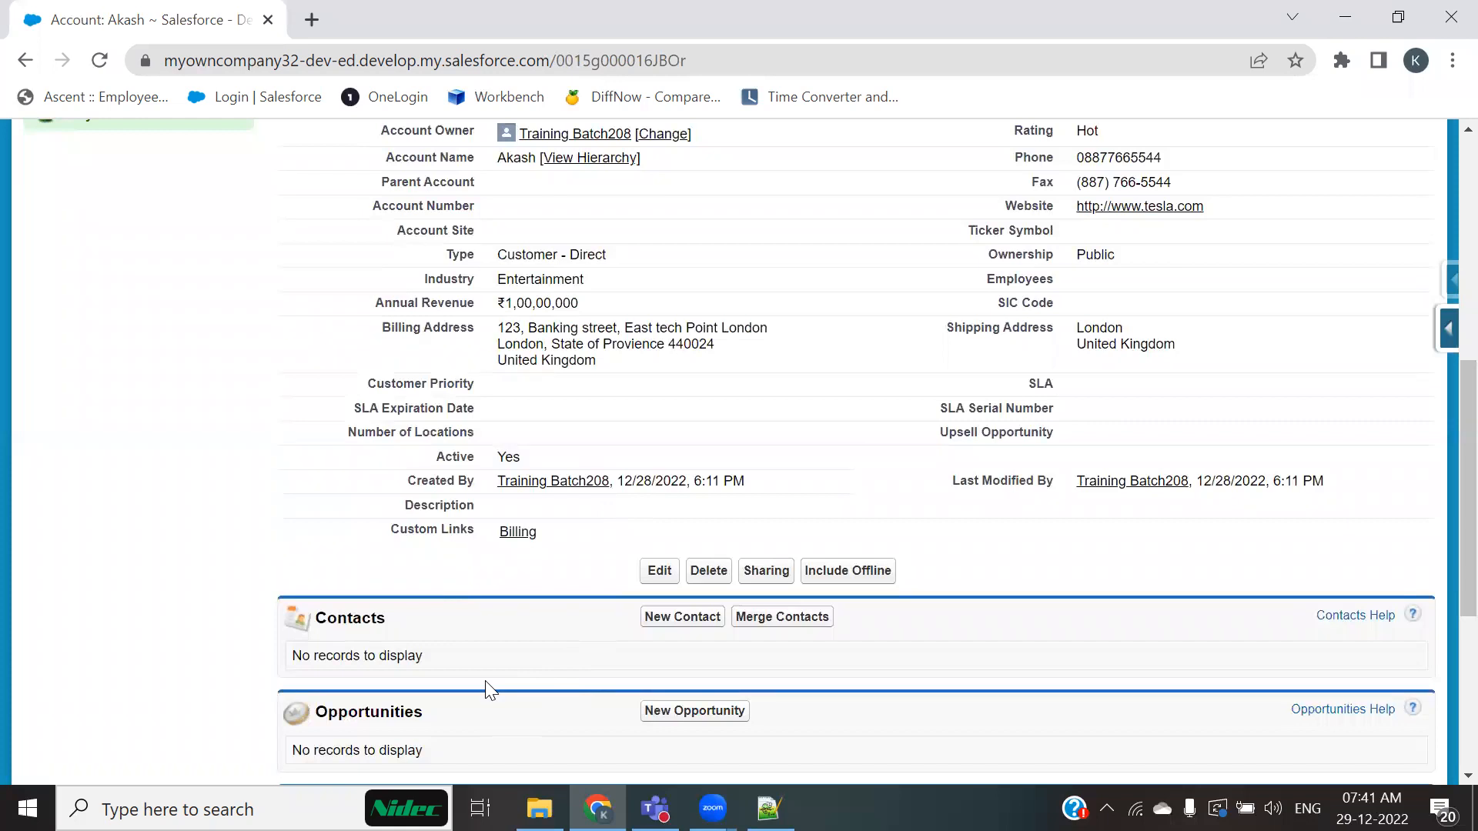
pyautogui.scroll(-3, 365, 649)
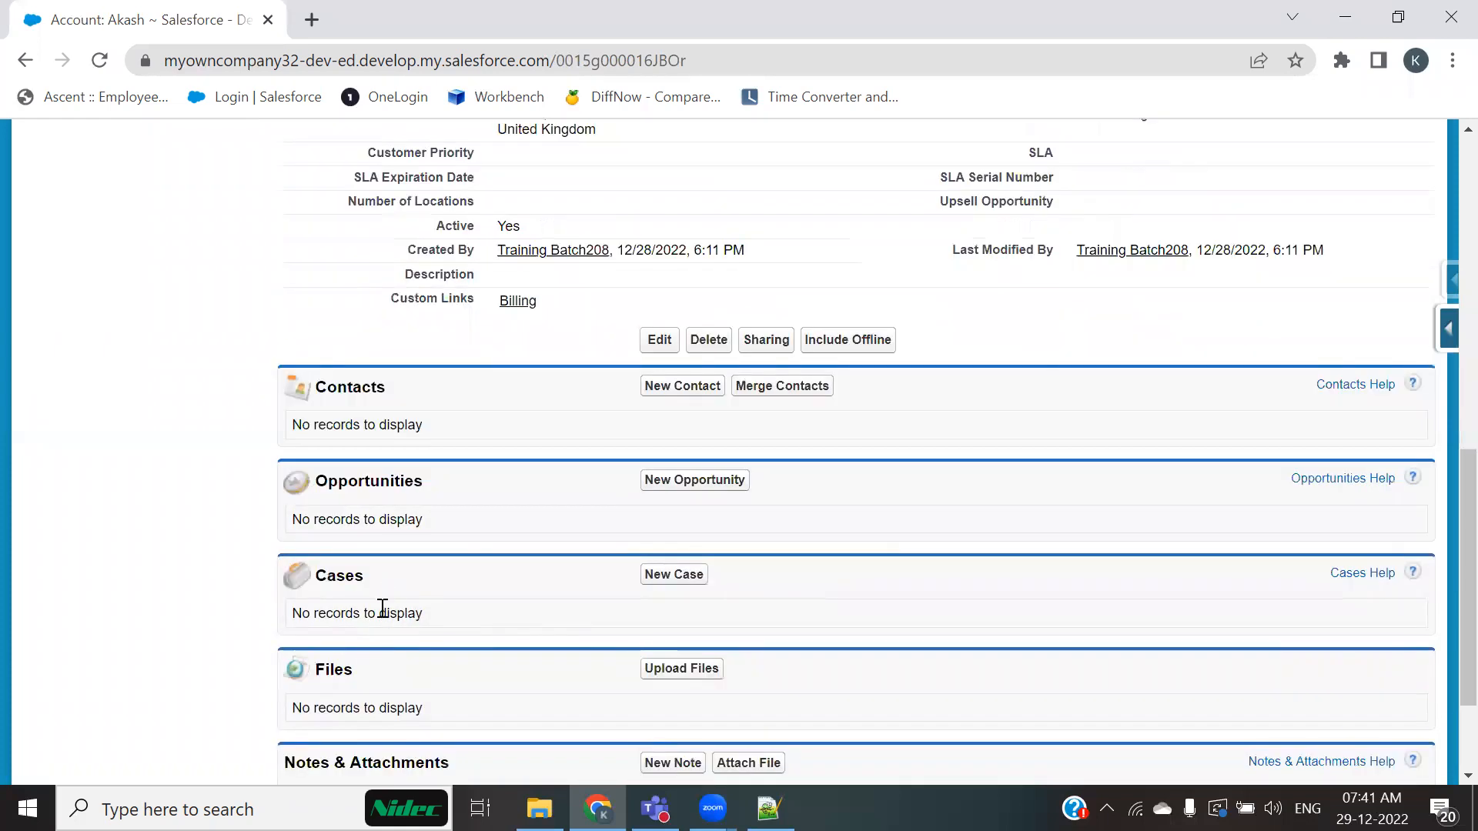
pyautogui.scroll(1, 414, 664)
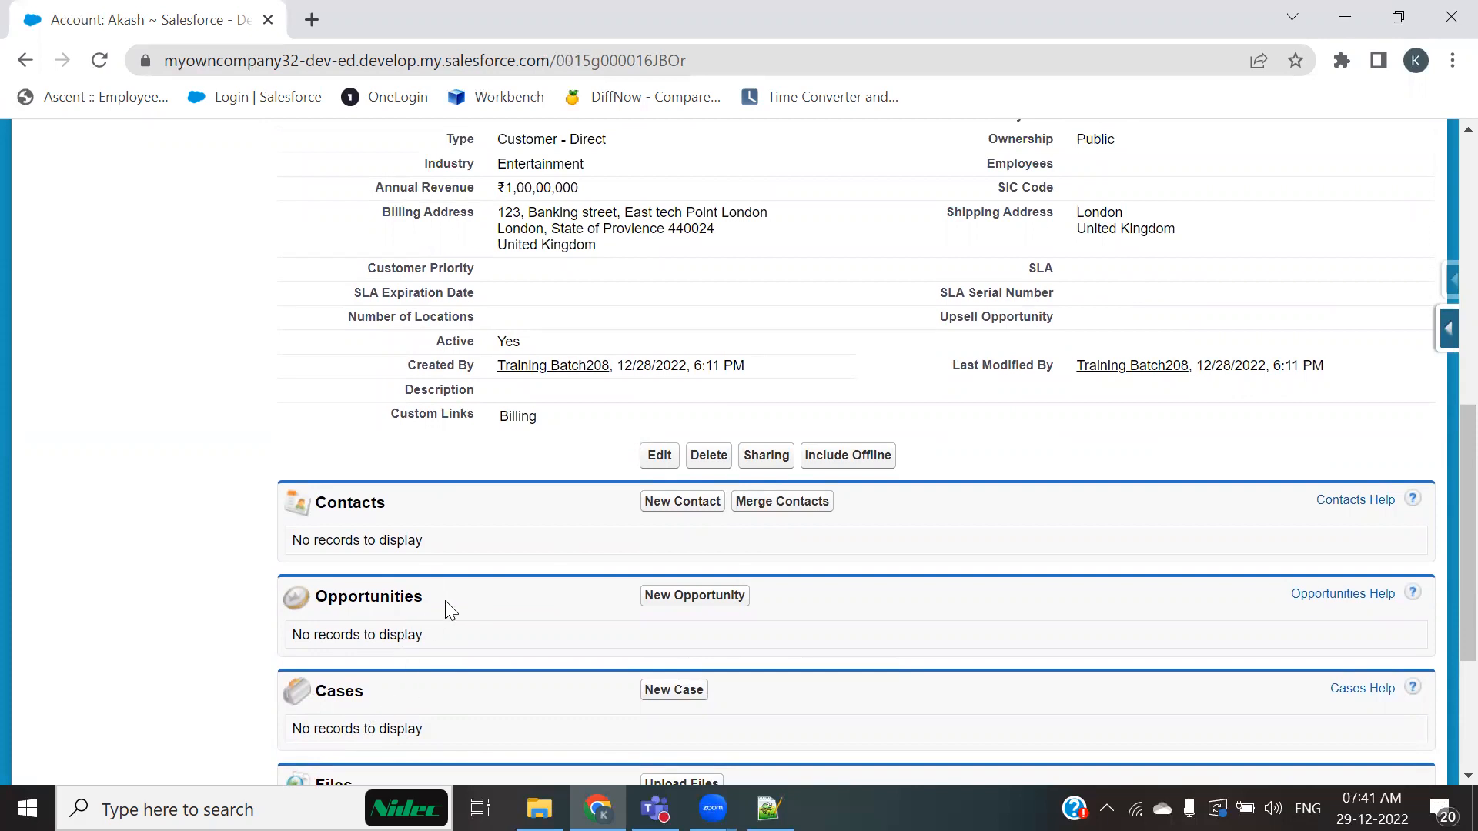
pyautogui.scroll(4, 450, 610)
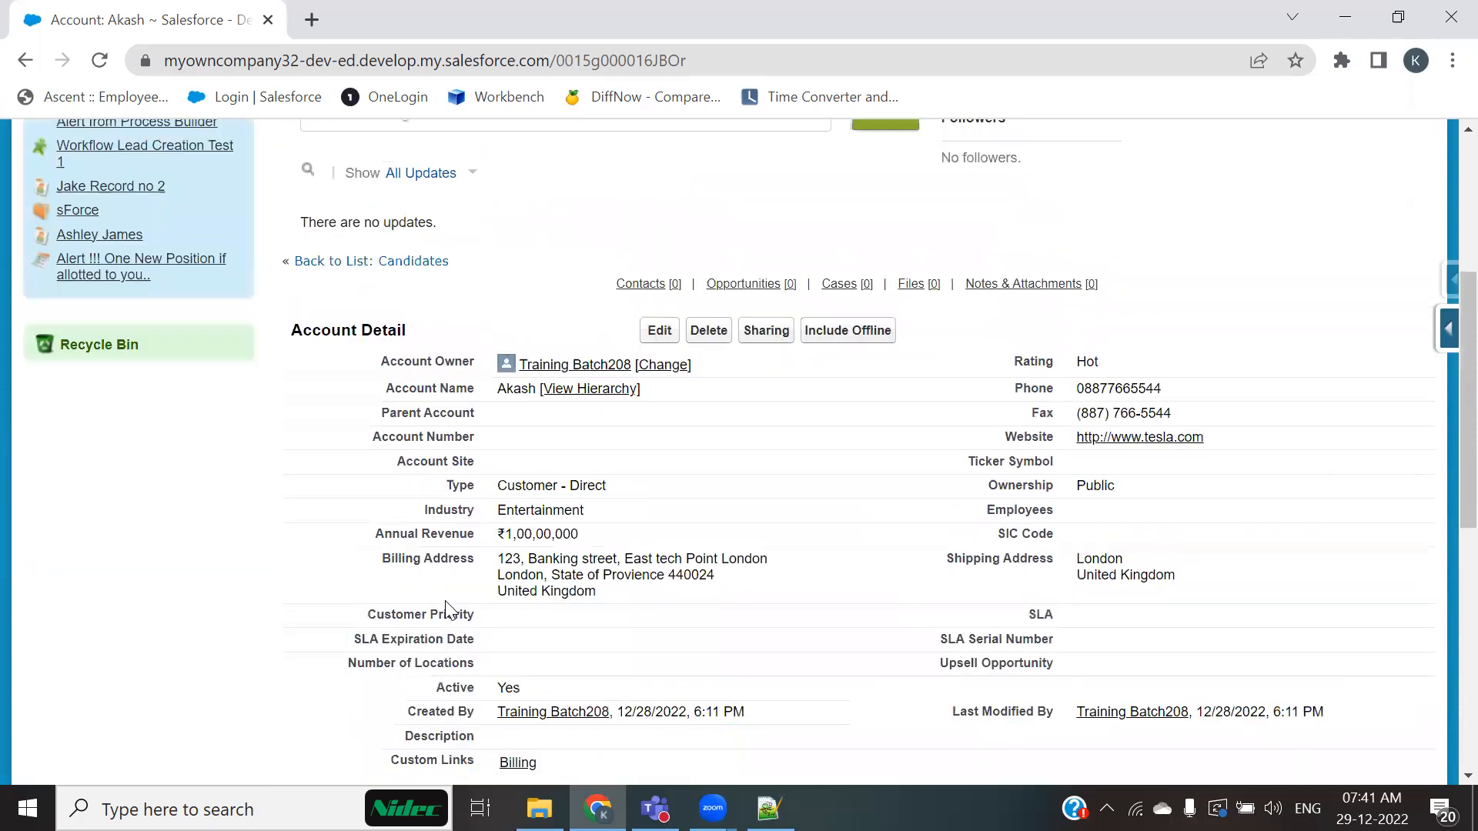
pyautogui.scroll(-3, 481, 571)
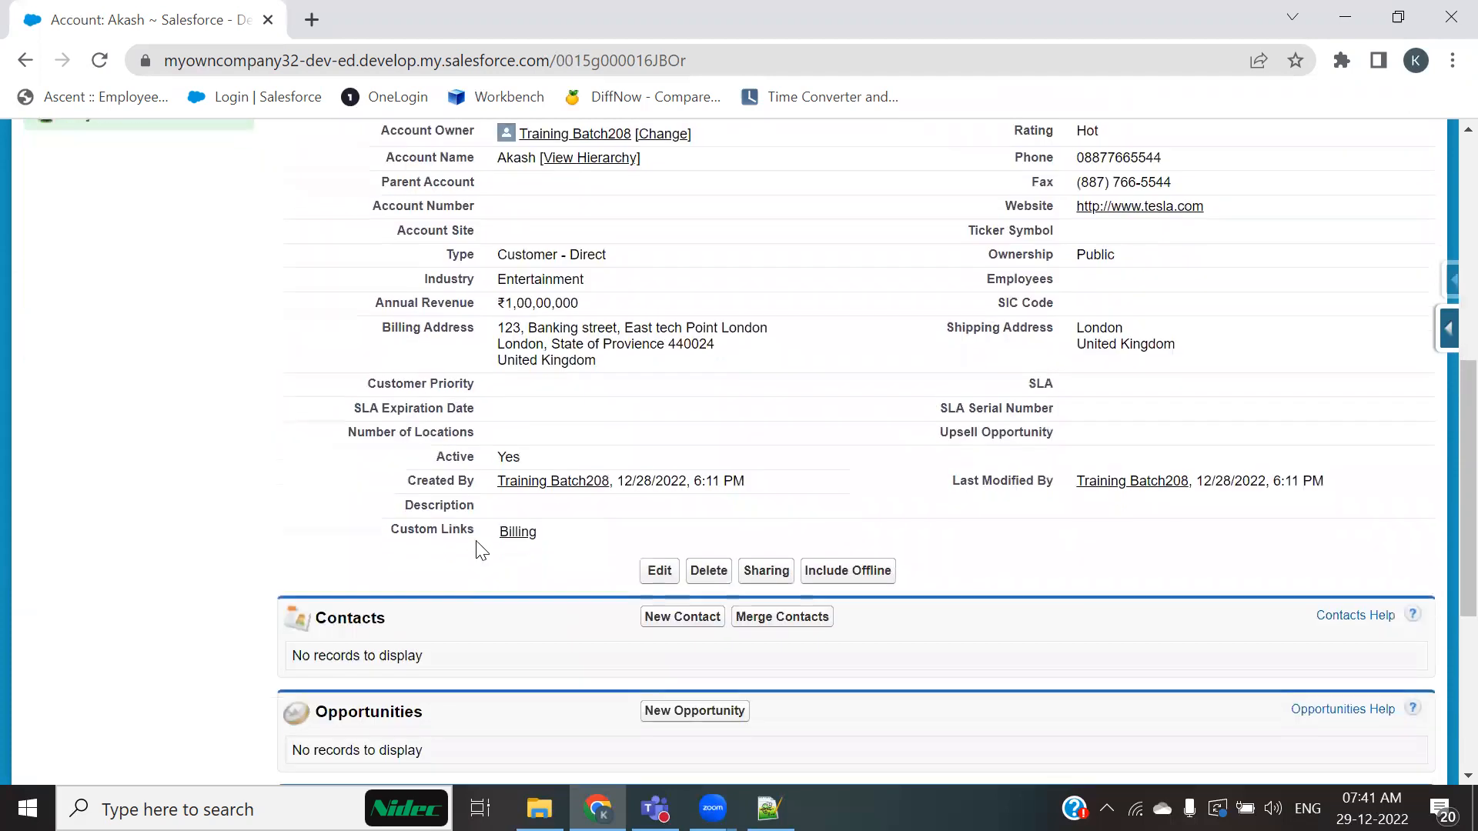
pyautogui.moveTo(422, 465); pyautogui.dragTo(570, 481)
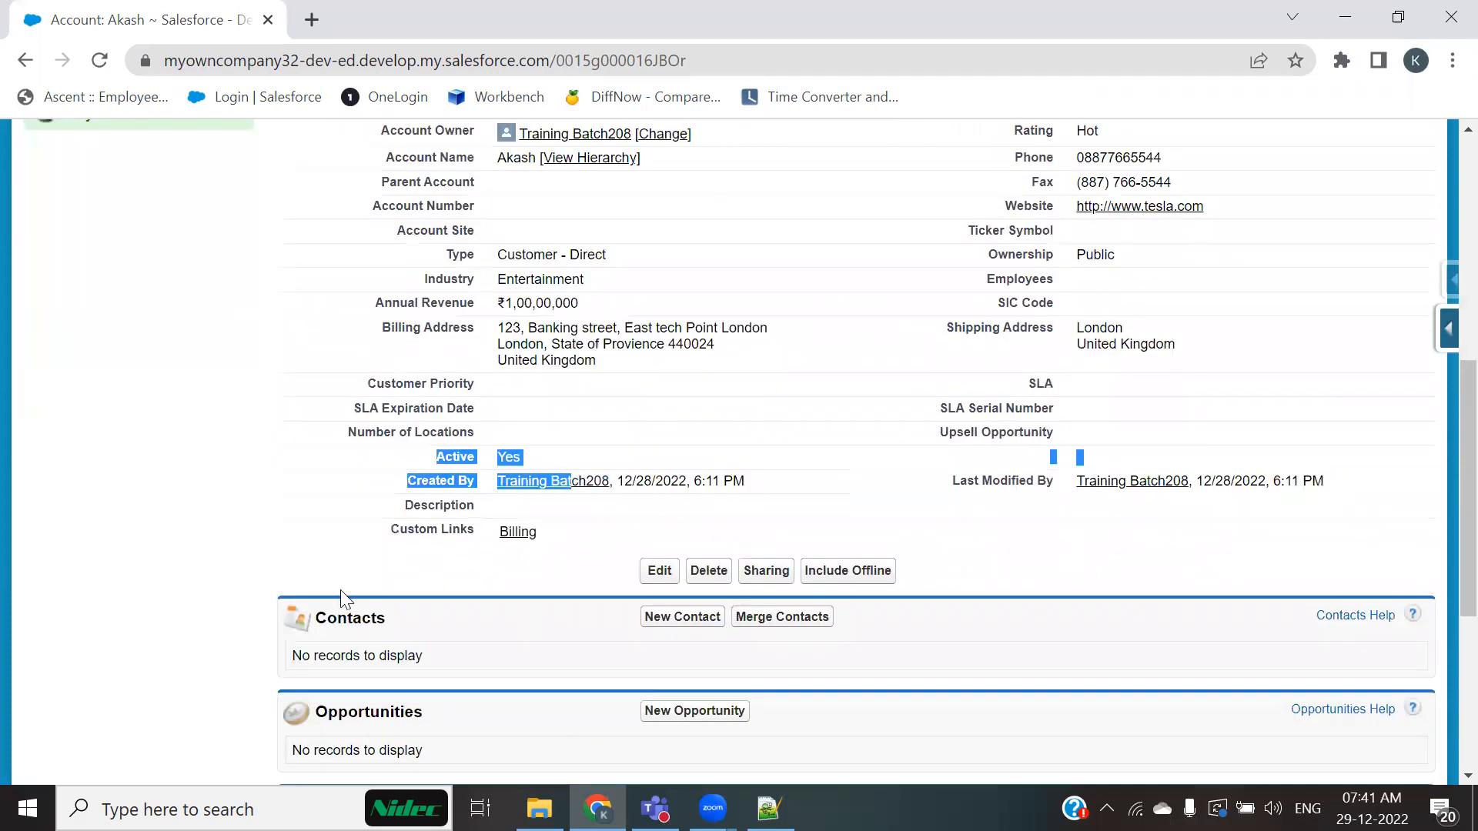
pyautogui.moveTo(420, 461); pyautogui.dragTo(522, 459)
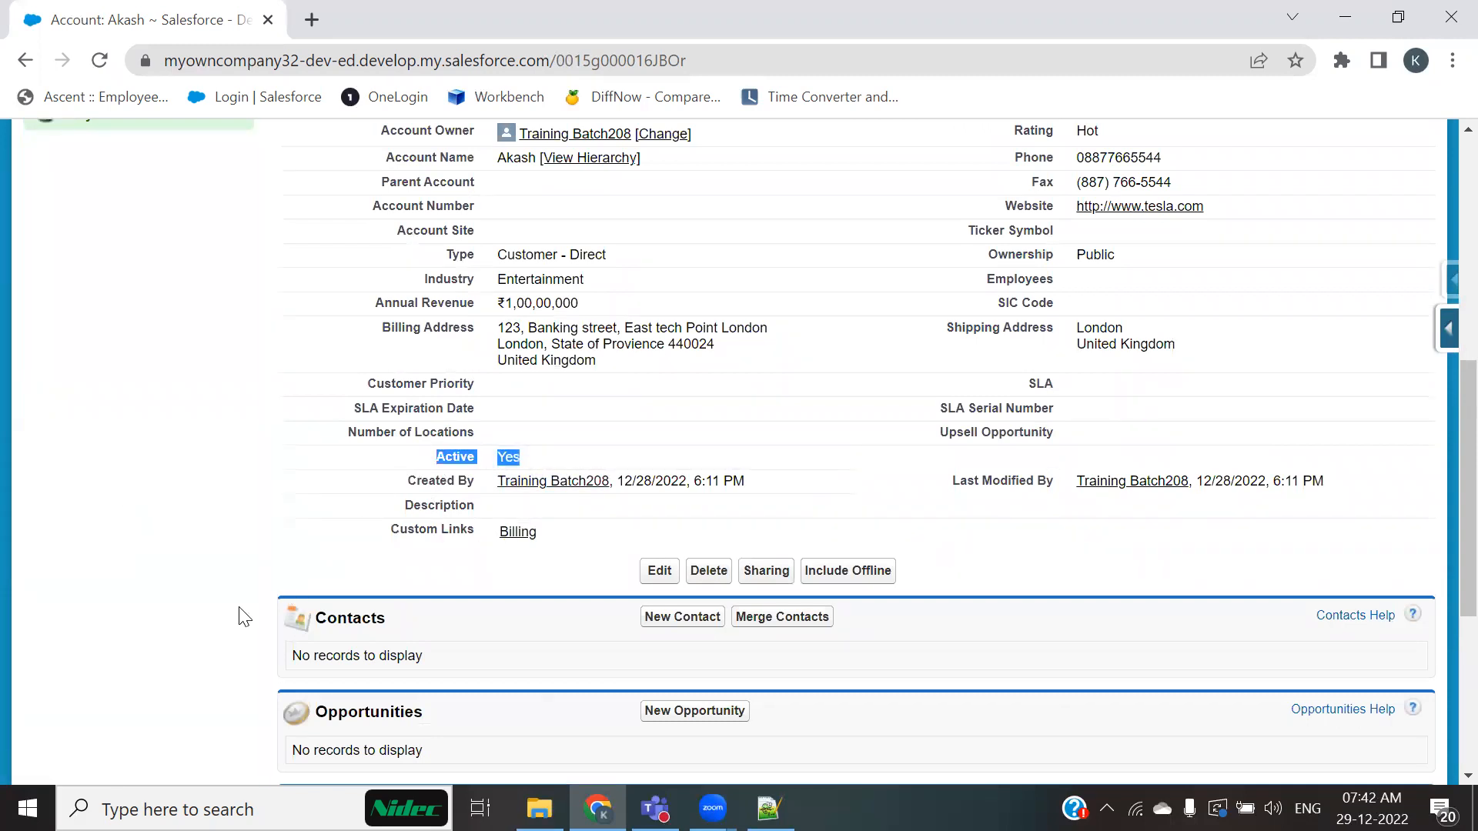
pyautogui.click(356, 635)
# Step: Start a new contact from the account's Contacts related list and enter Akash as the first name
pyautogui.click(662, 620)
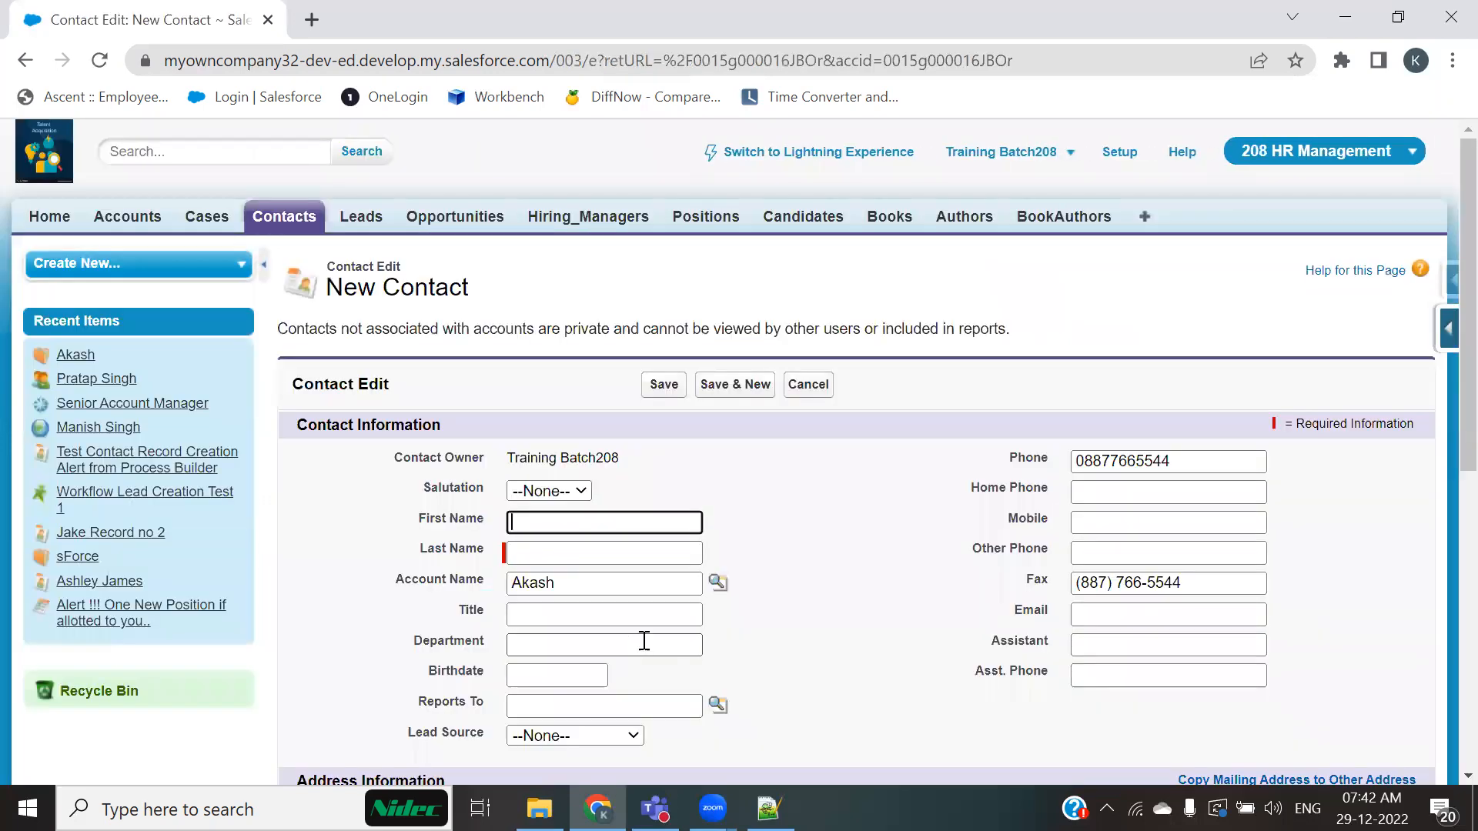
pyautogui.click(25, 60)
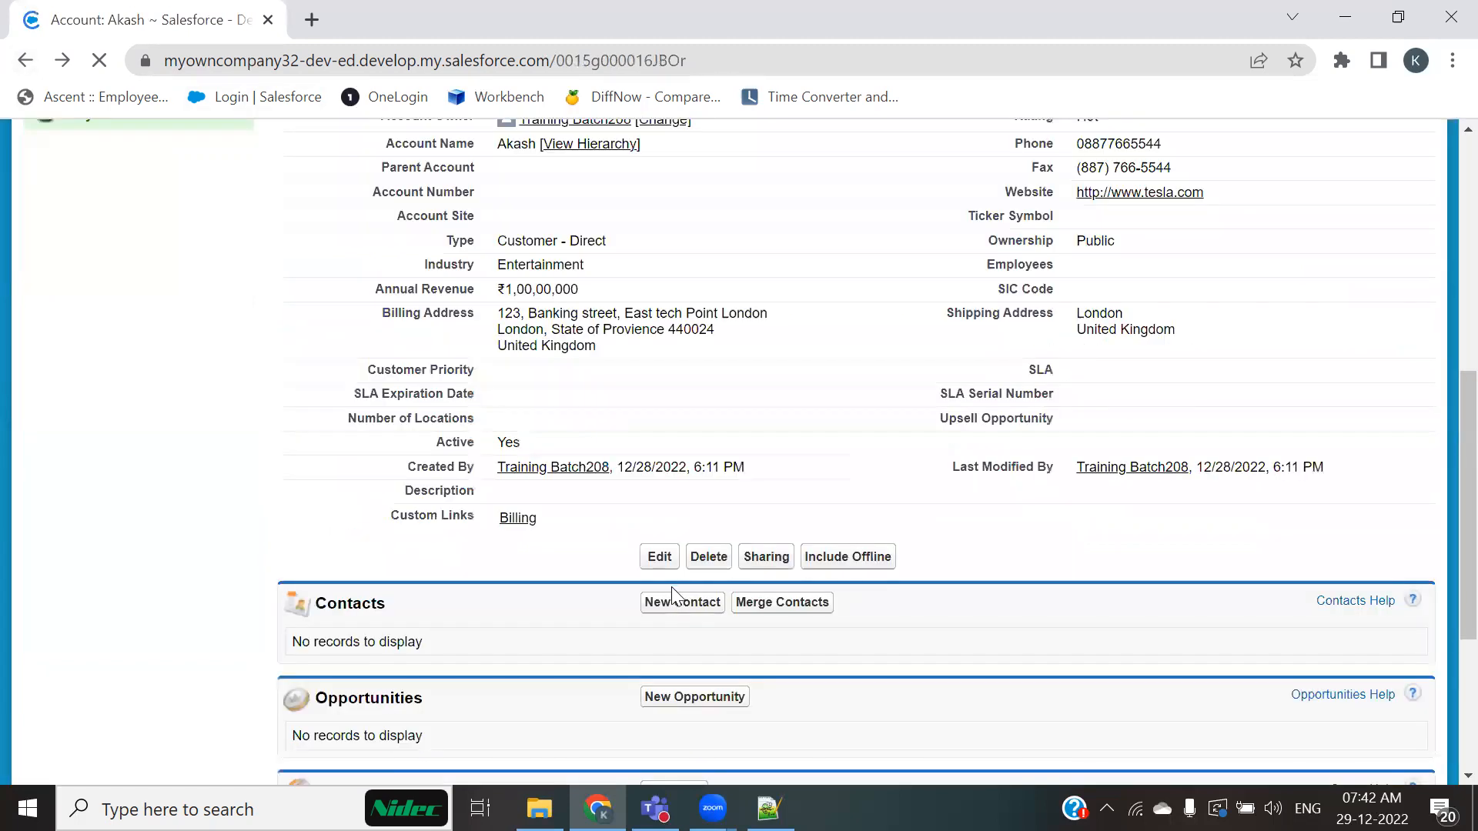
pyautogui.scroll(-5, 630, 552)
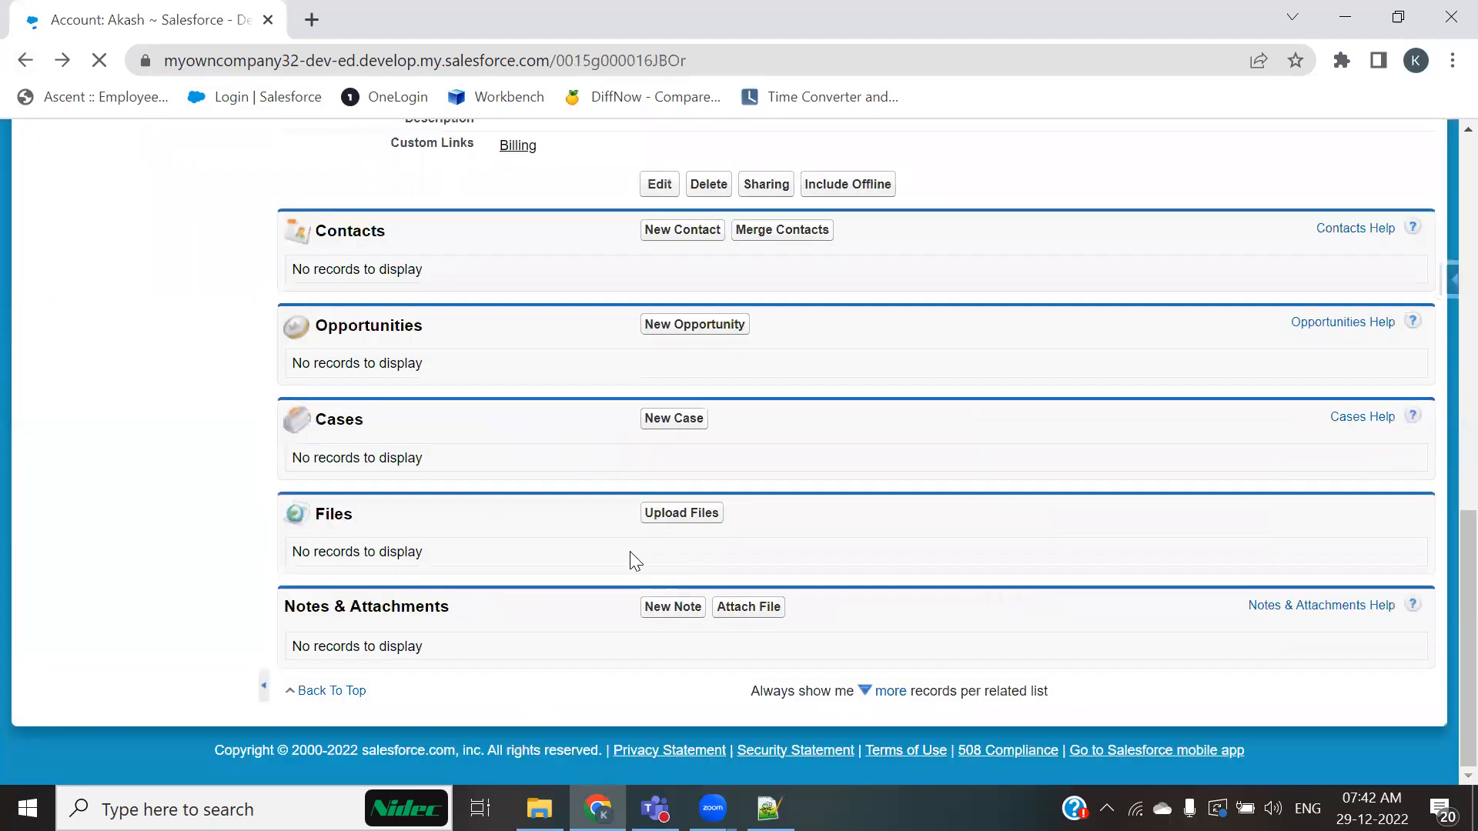
pyautogui.click(684, 231)
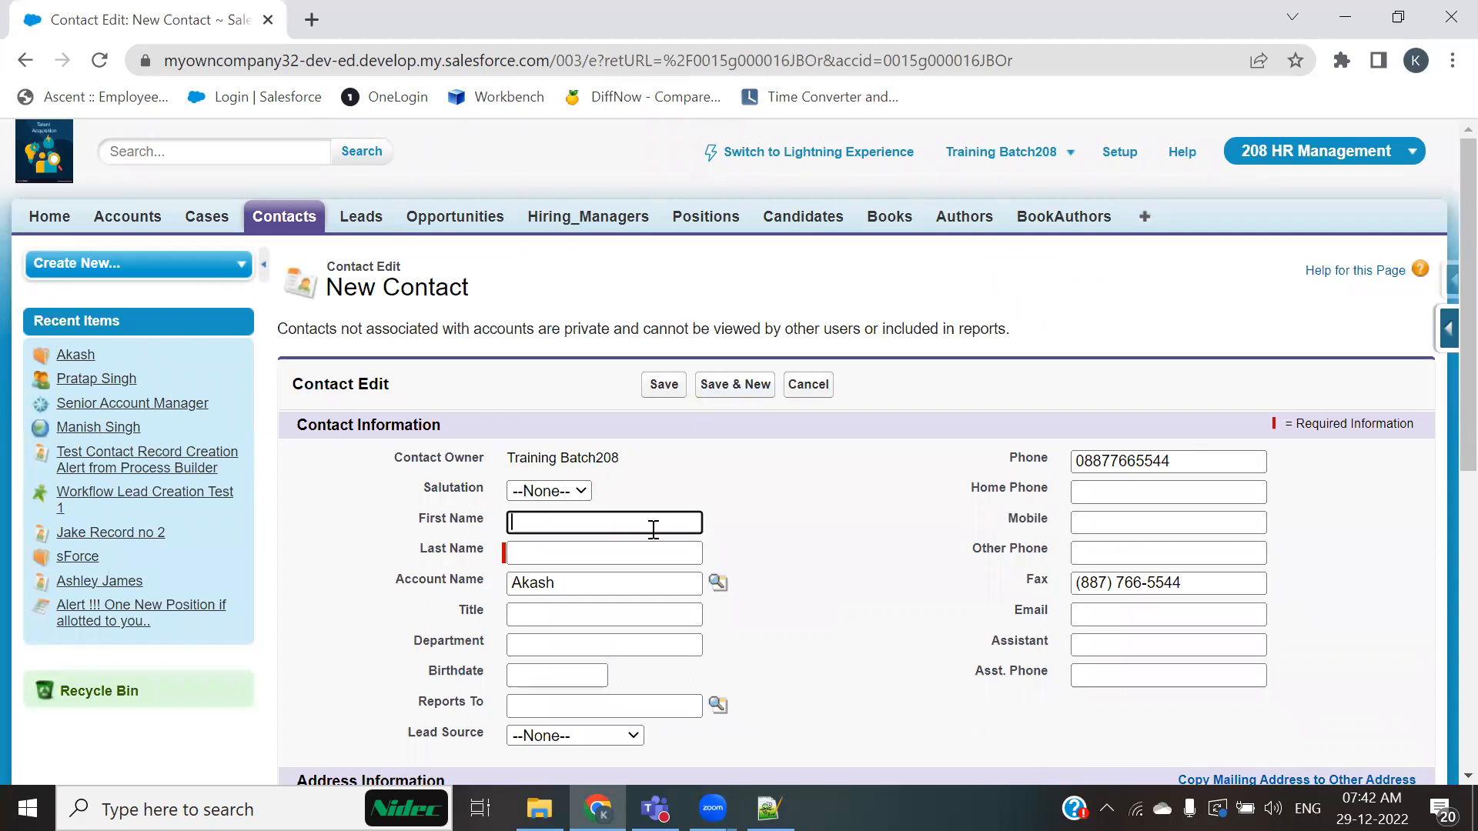
pyautogui.write('Akash')
pyautogui.press('Tab')
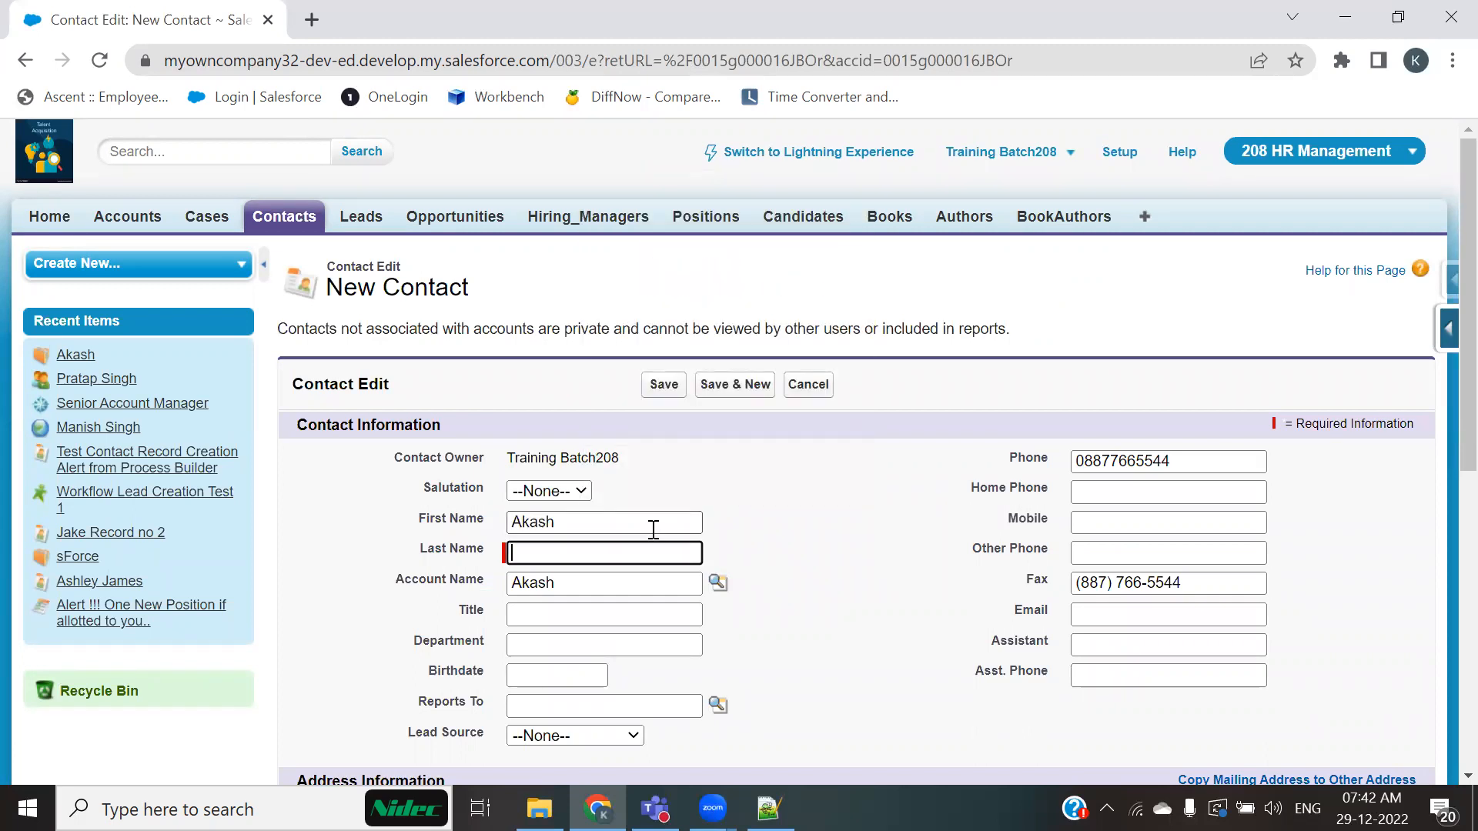
# Step: Set the contact's last name to Girlfriend and save the new contact
pyautogui.write('Girlf')
pyautogui.write('gtg')
pyautogui.scroll(-5, 880, 537)
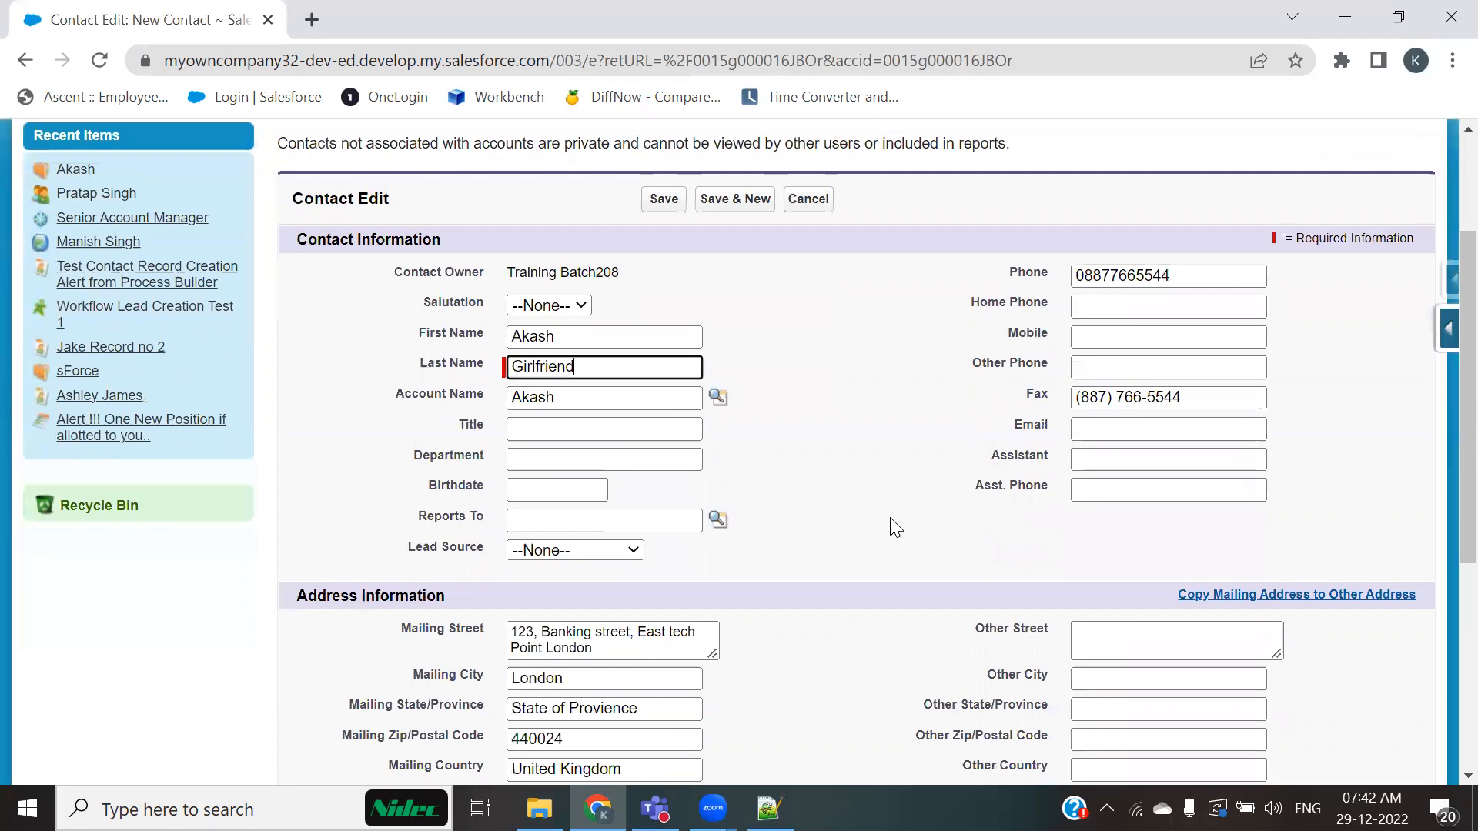
pyautogui.scroll(-3, 850, 549)
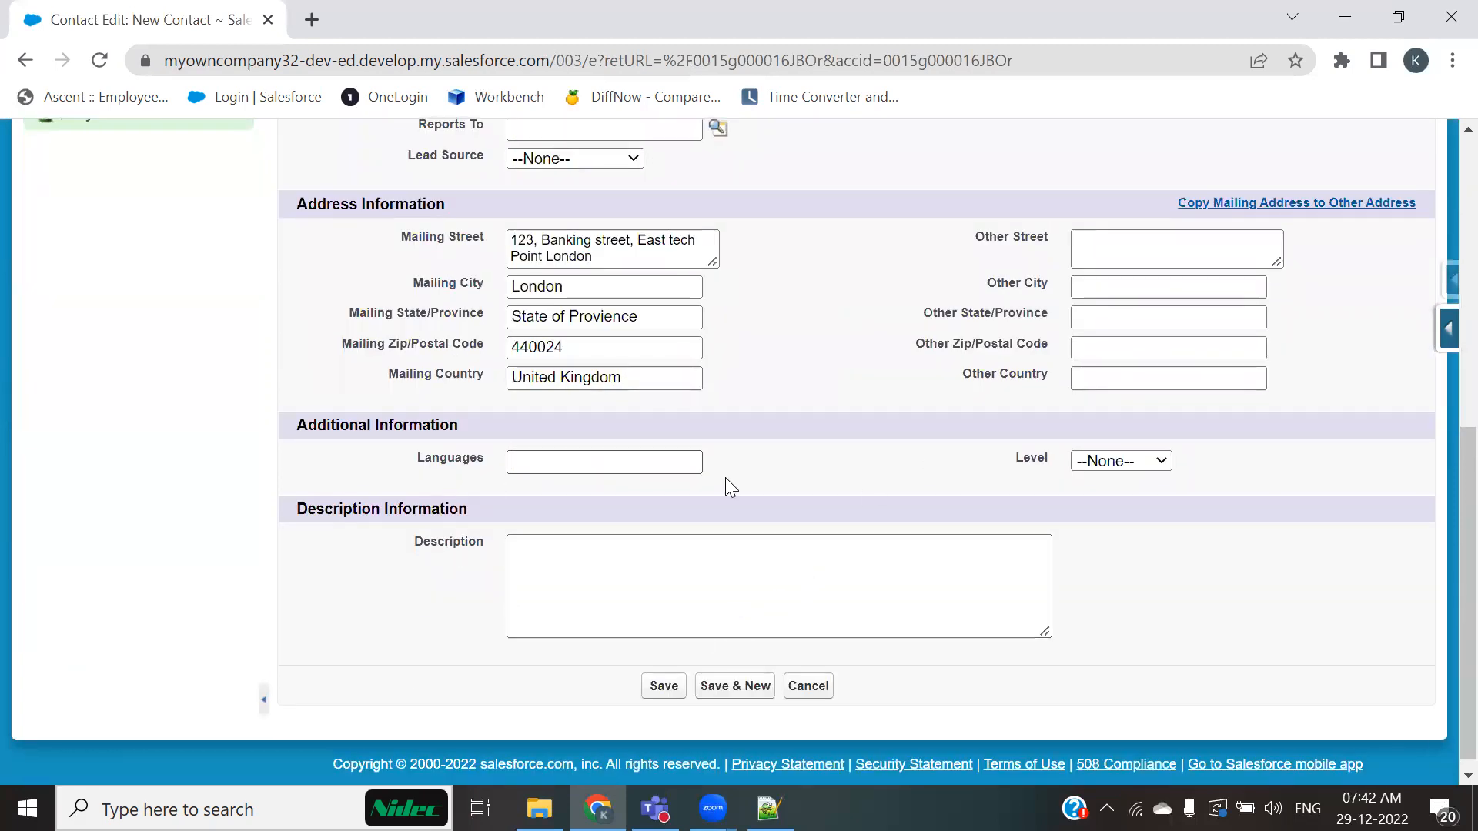
pyautogui.scroll(3, 901, 490)
pyautogui.scroll(-3, 762, 666)
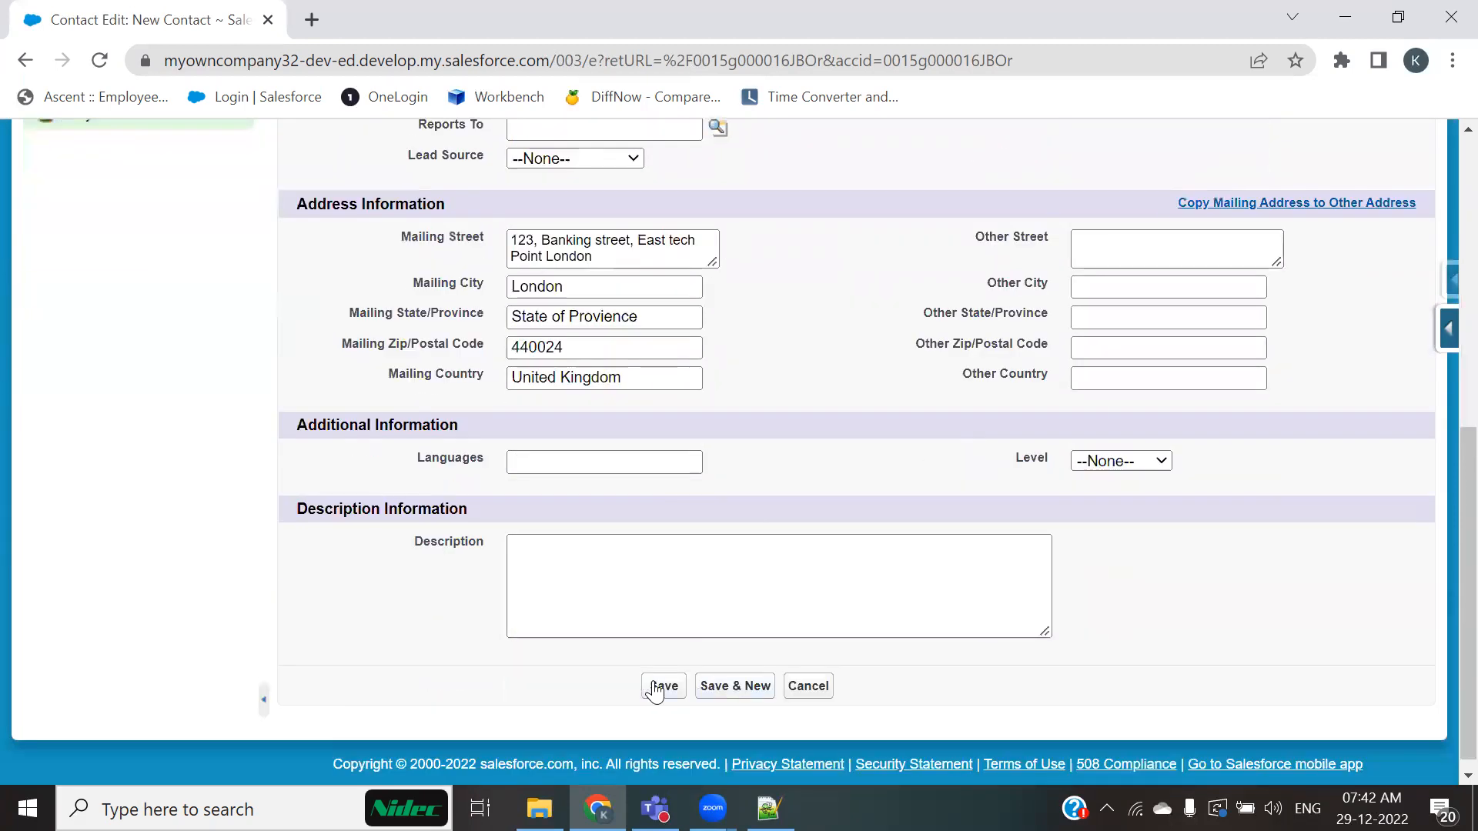
pyautogui.click(654, 684)
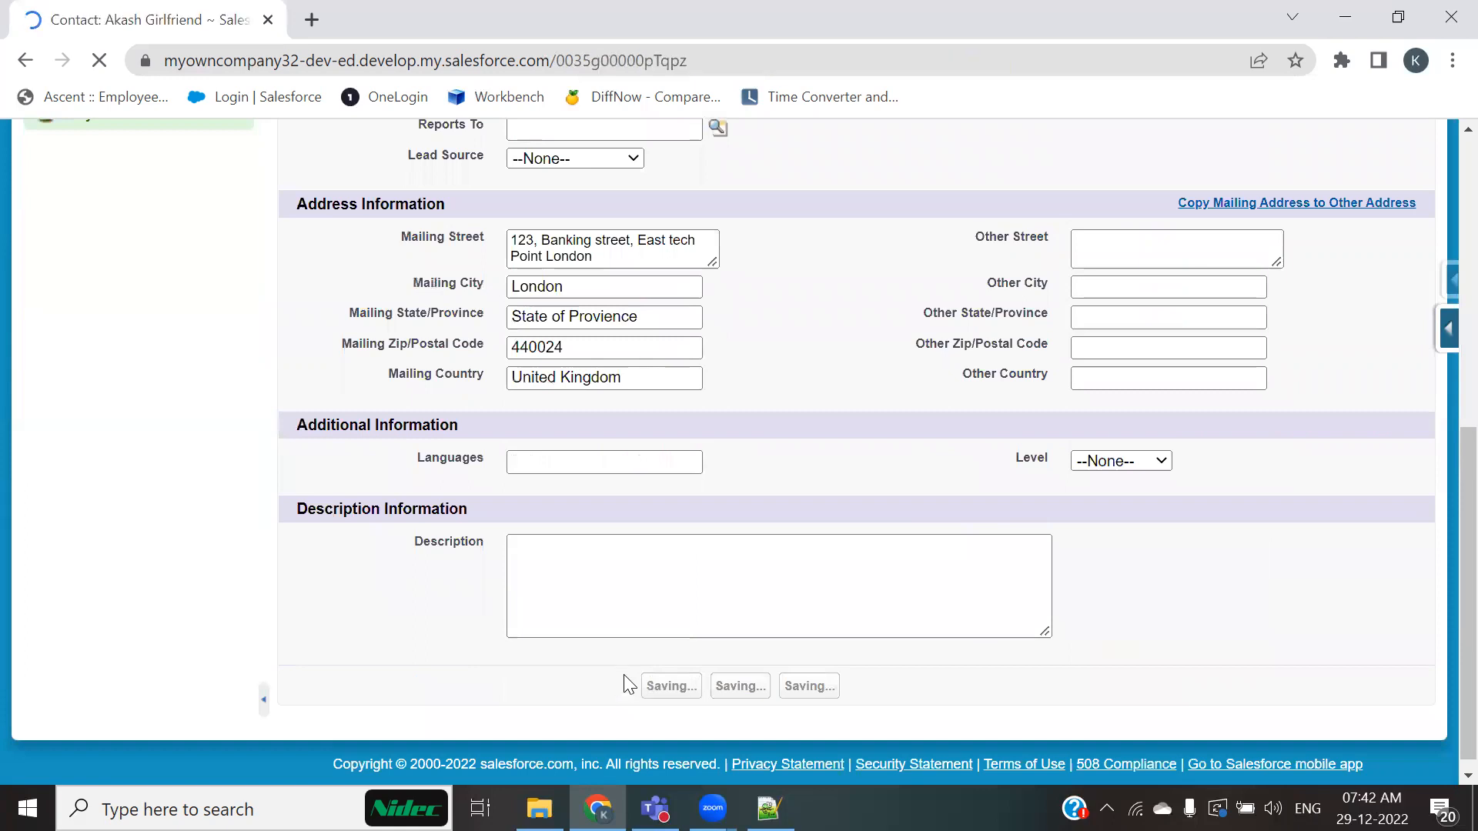
# Step: Open the contact's account Akash and review its Active value and Contacts related list
pyautogui.scroll(-3, 597, 654)
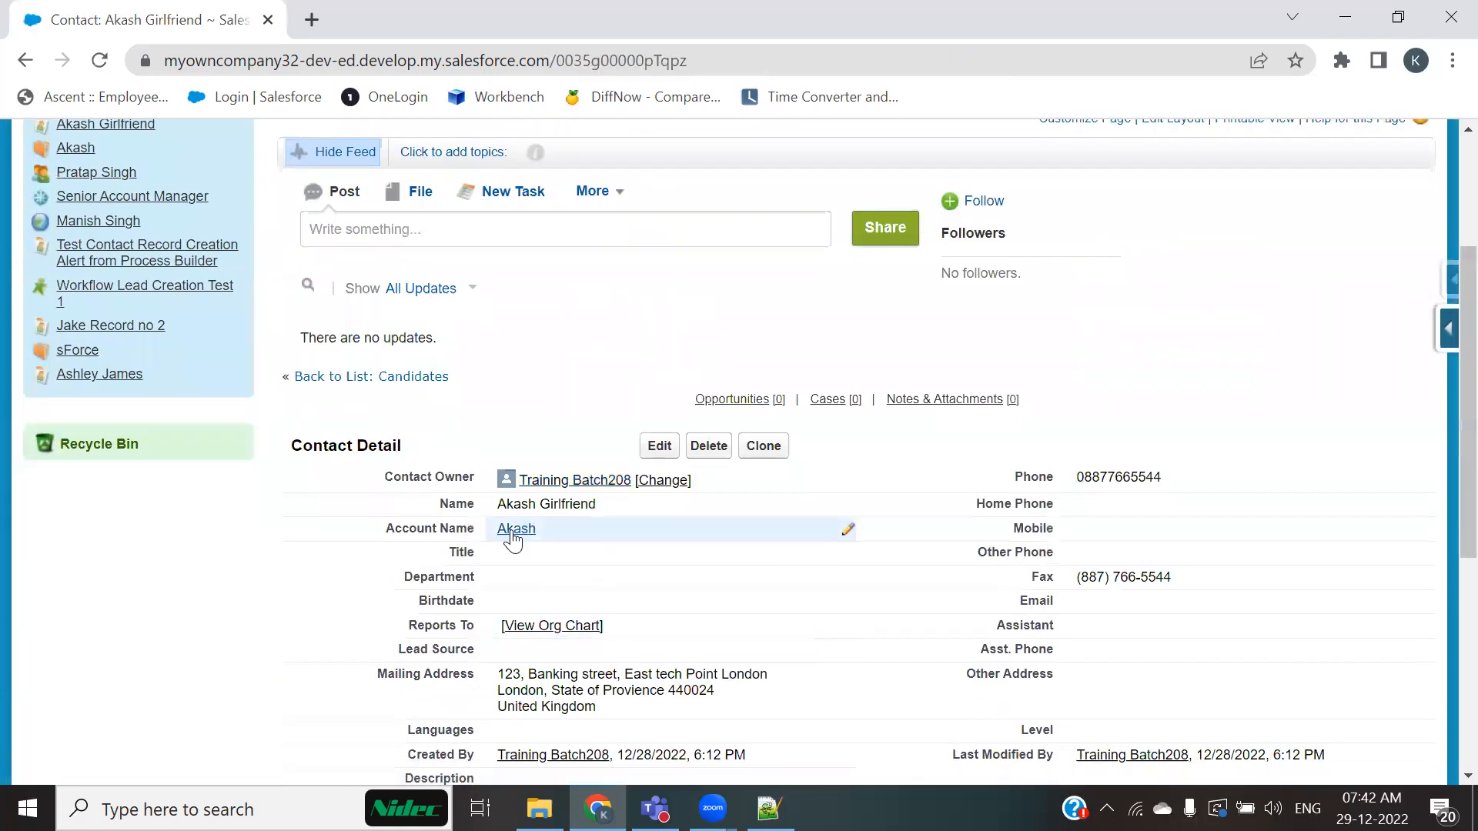
pyautogui.click(514, 529)
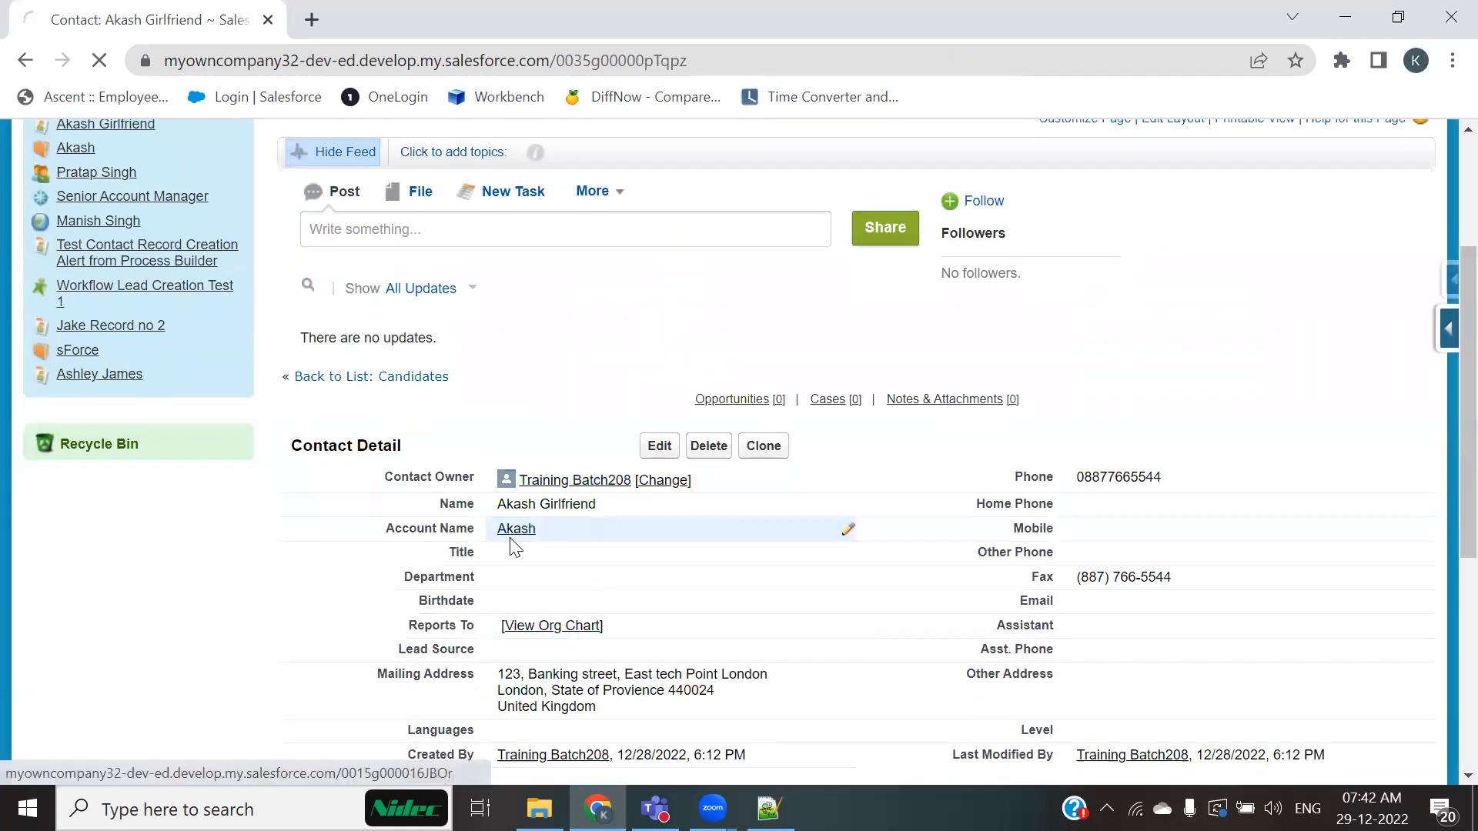
pyautogui.scroll(-5, 511, 544)
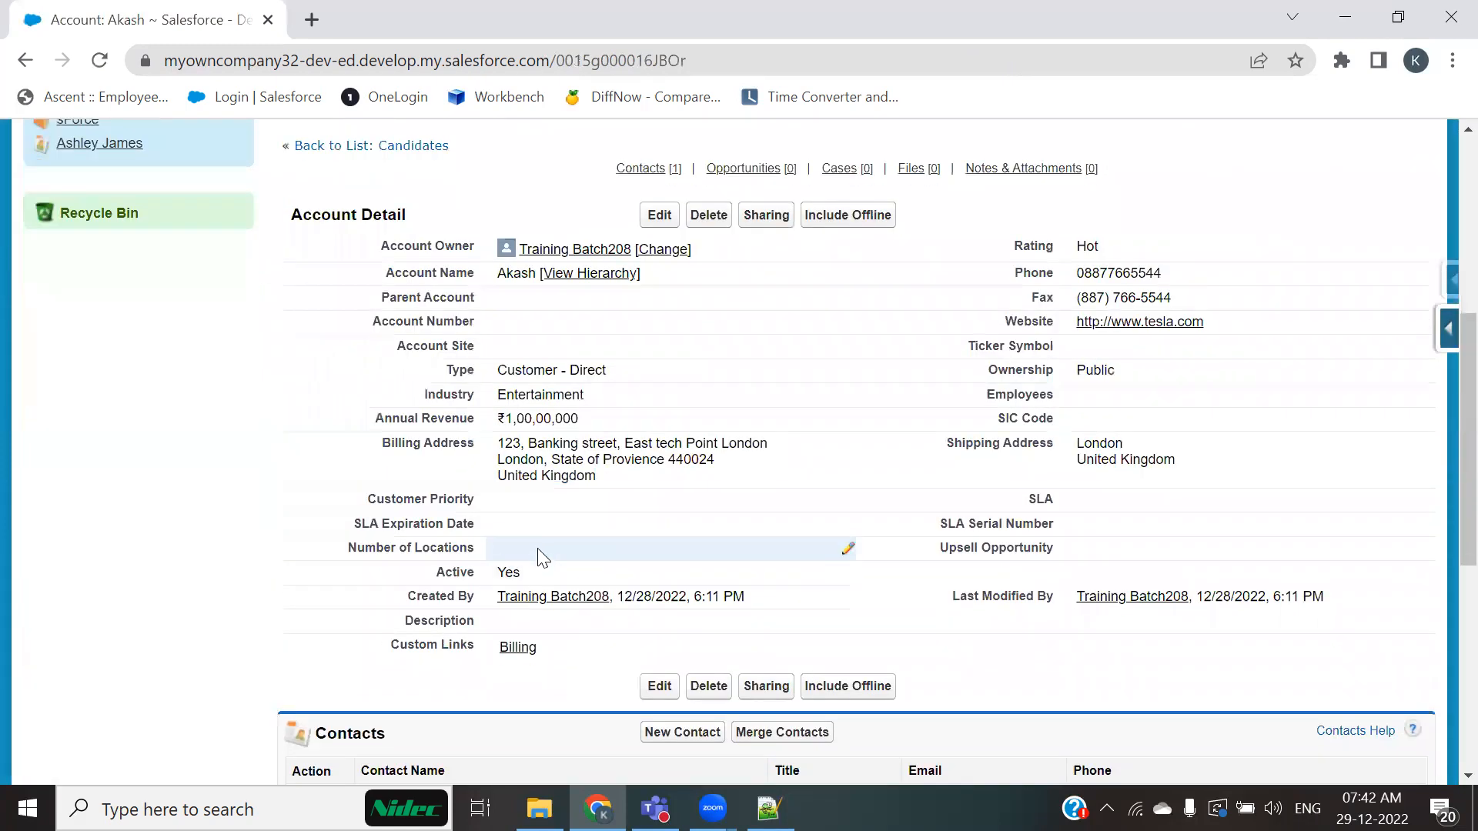
pyautogui.scroll(-3, 457, 499)
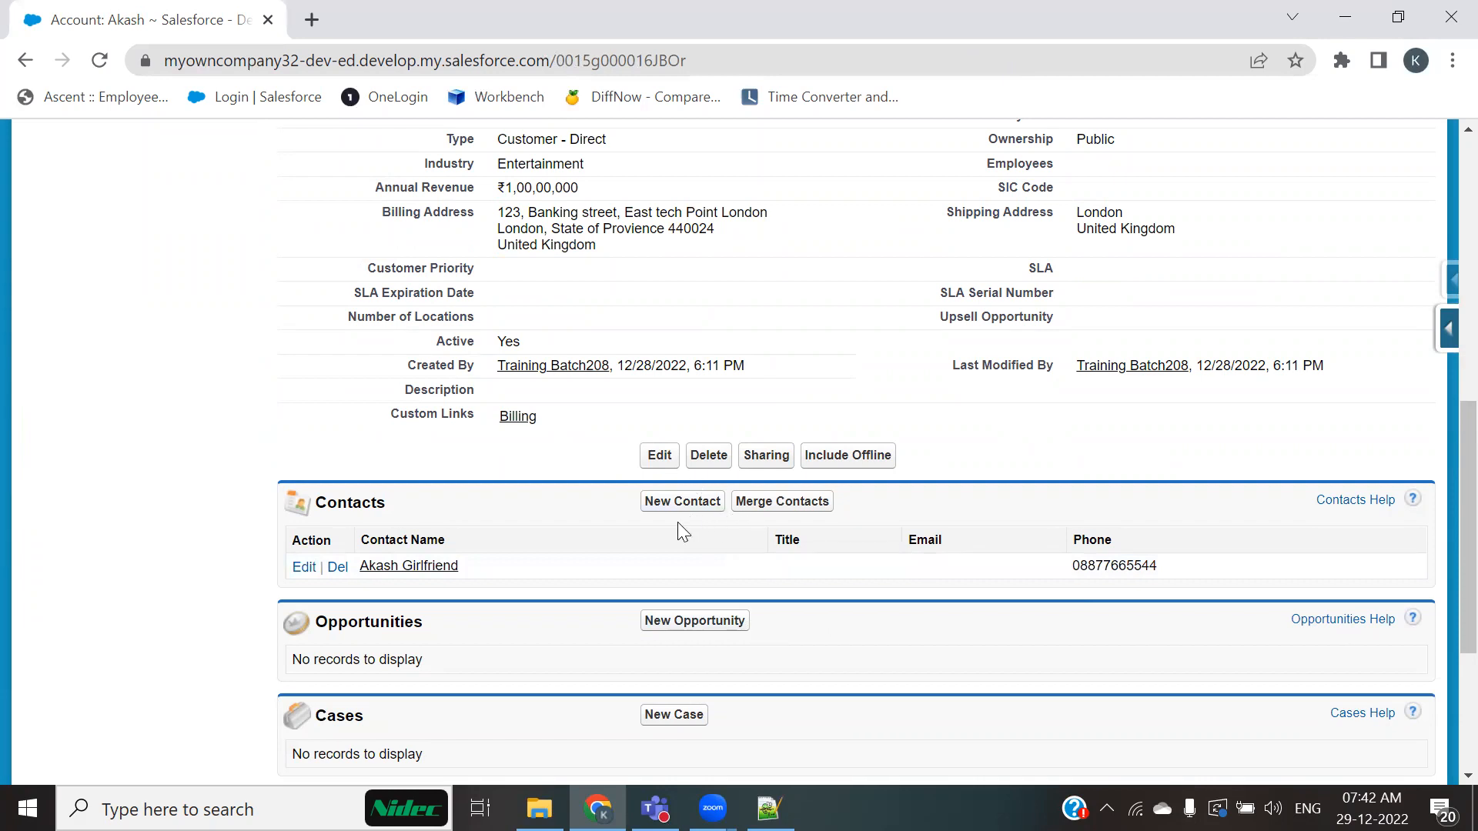
pyautogui.scroll(1, 743, 562)
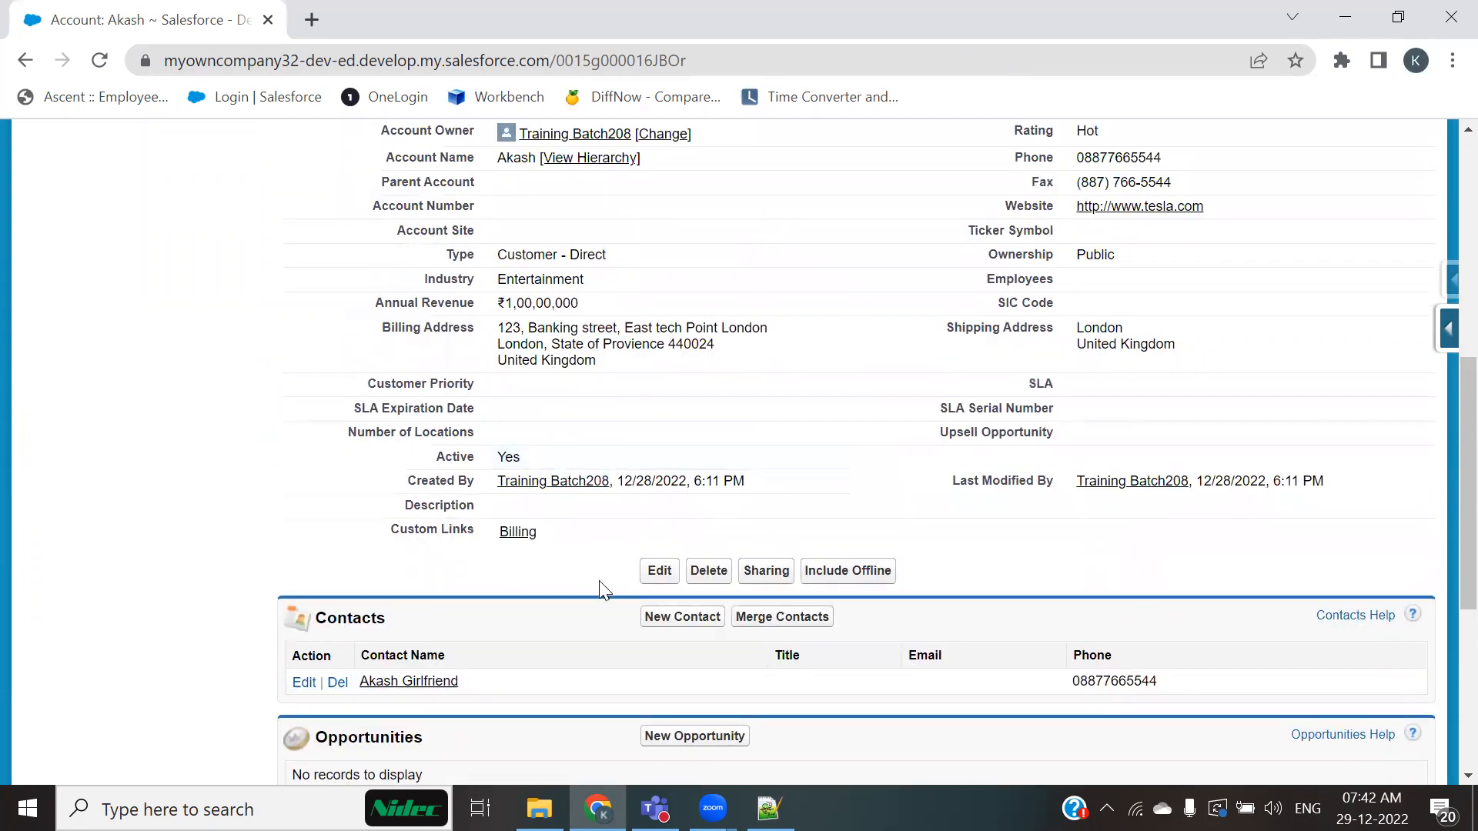
pyautogui.scroll(1, 1441, 454)
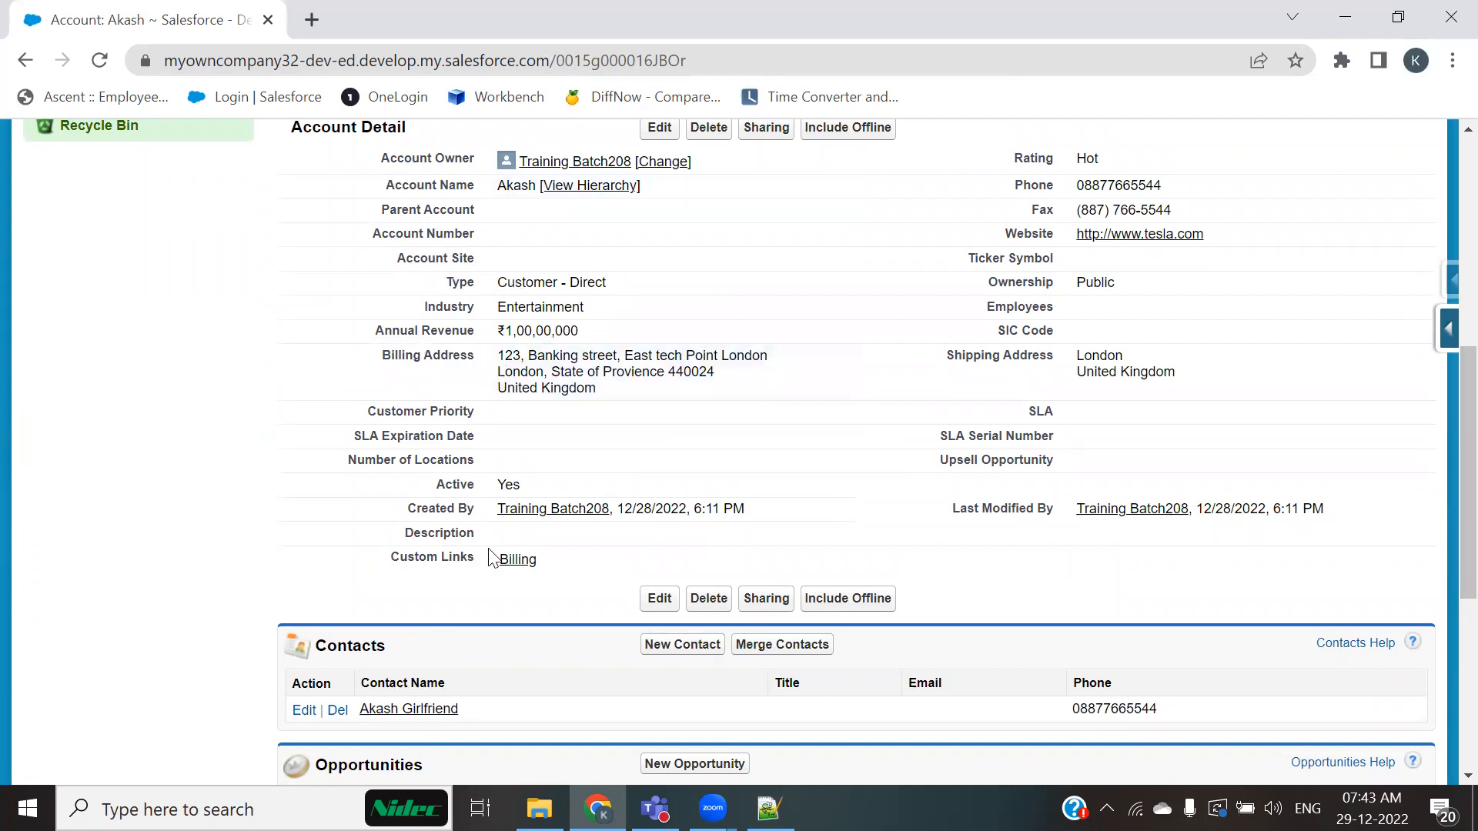
pyautogui.doubleClick(508, 484)
# Step: Edit the account page layout and remove the Title and Email columns from the Contacts related list
pyautogui.click(1448, 328)
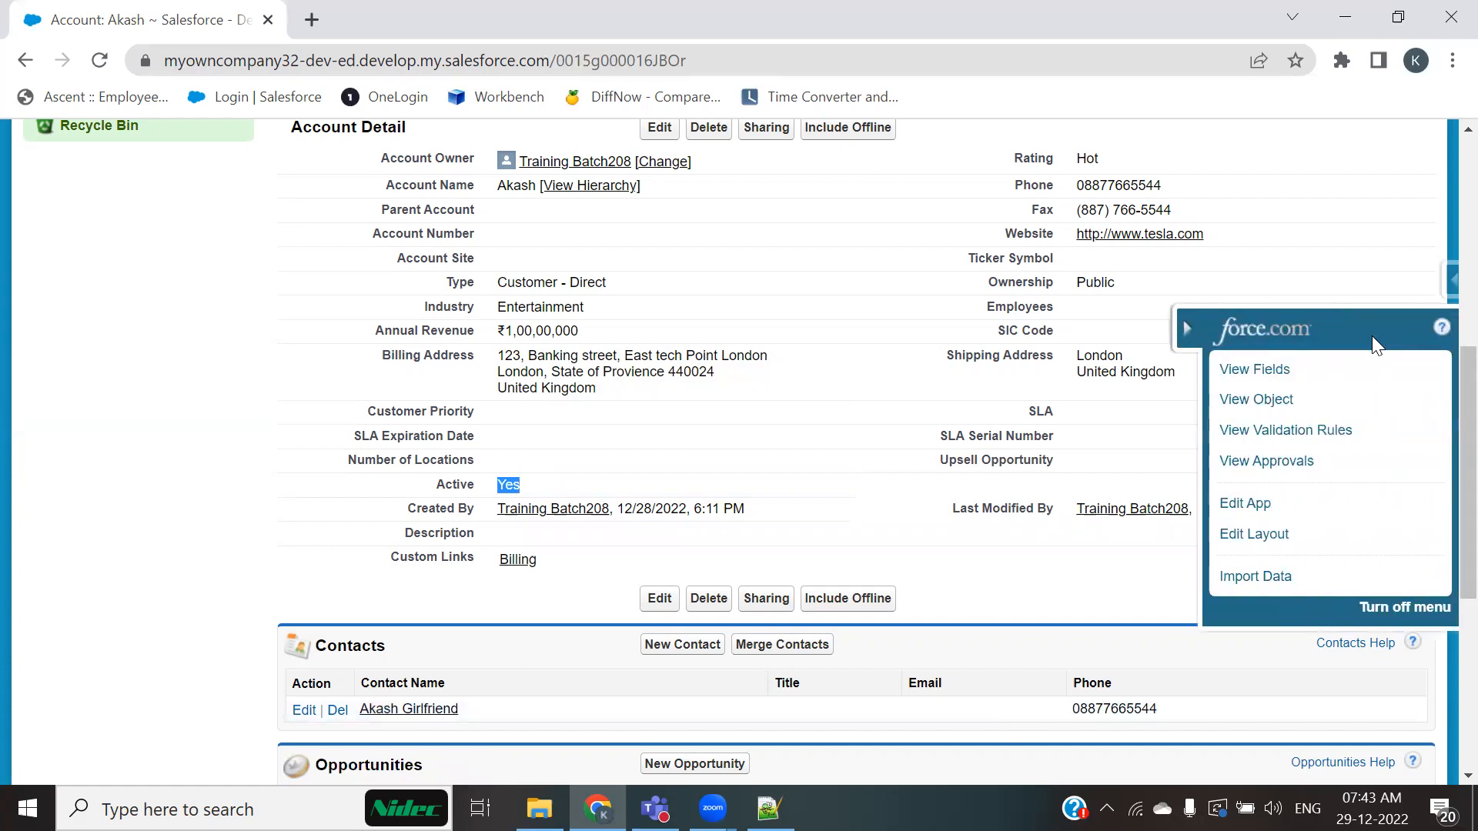
pyautogui.click(1256, 541)
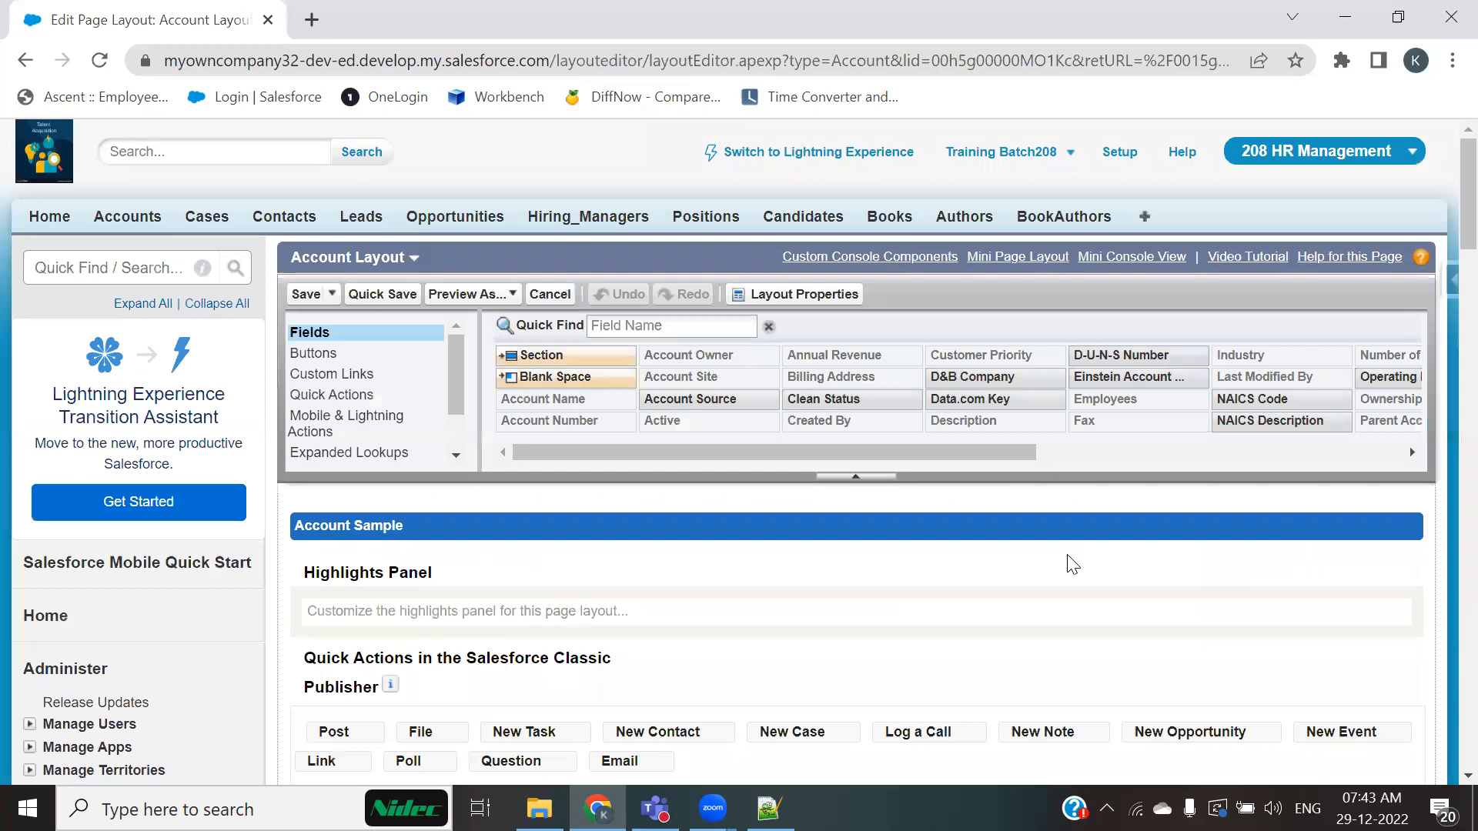
pyautogui.scroll(-1, 370, 431)
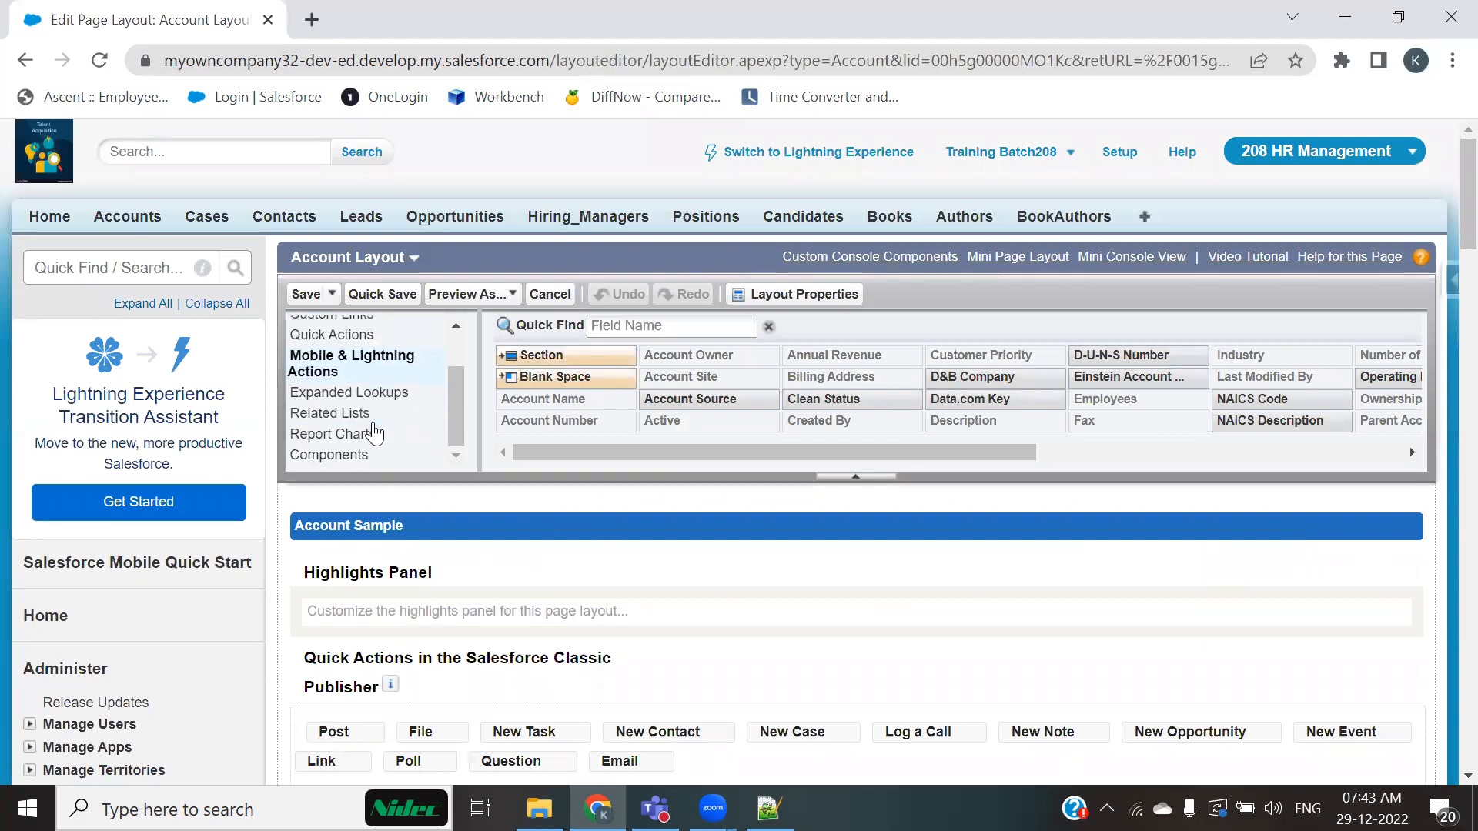
pyautogui.scroll(-10, 332, 422)
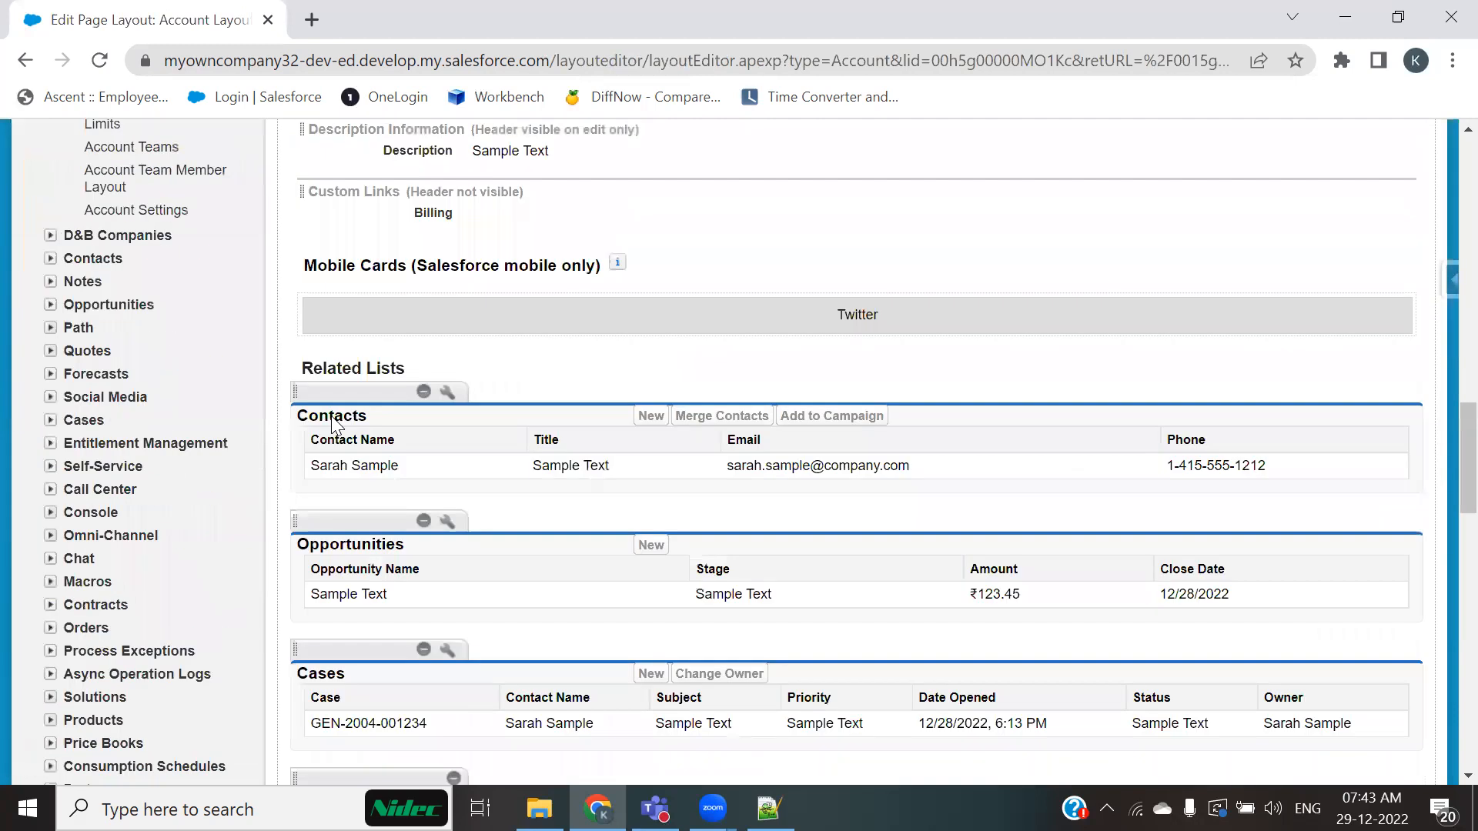
pyautogui.click(446, 384)
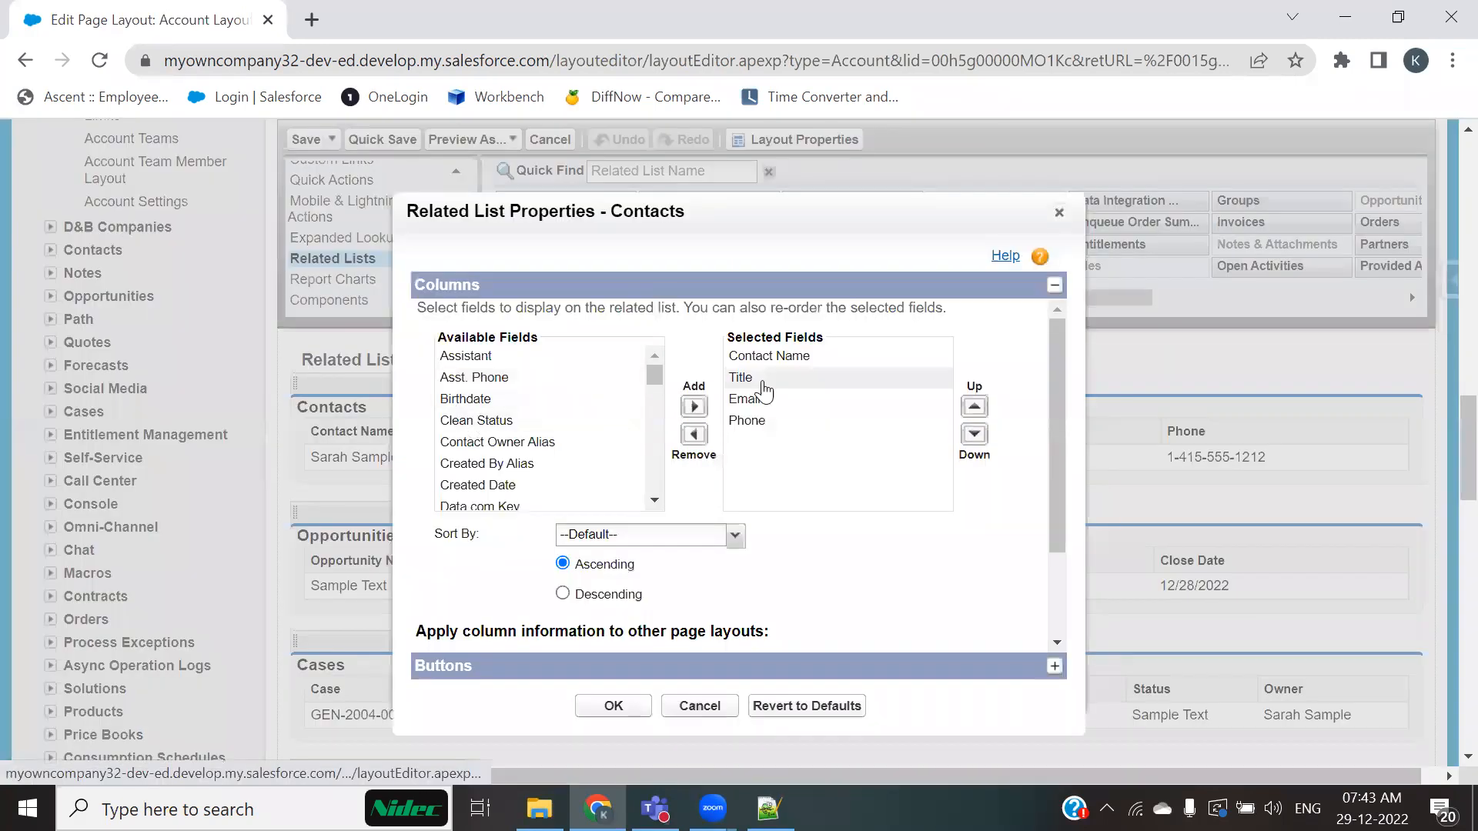
pyautogui.click(758, 379)
pyautogui.keyDown('ctrl'); pyautogui.click(767, 403); pyautogui.keyUp('ctrl')
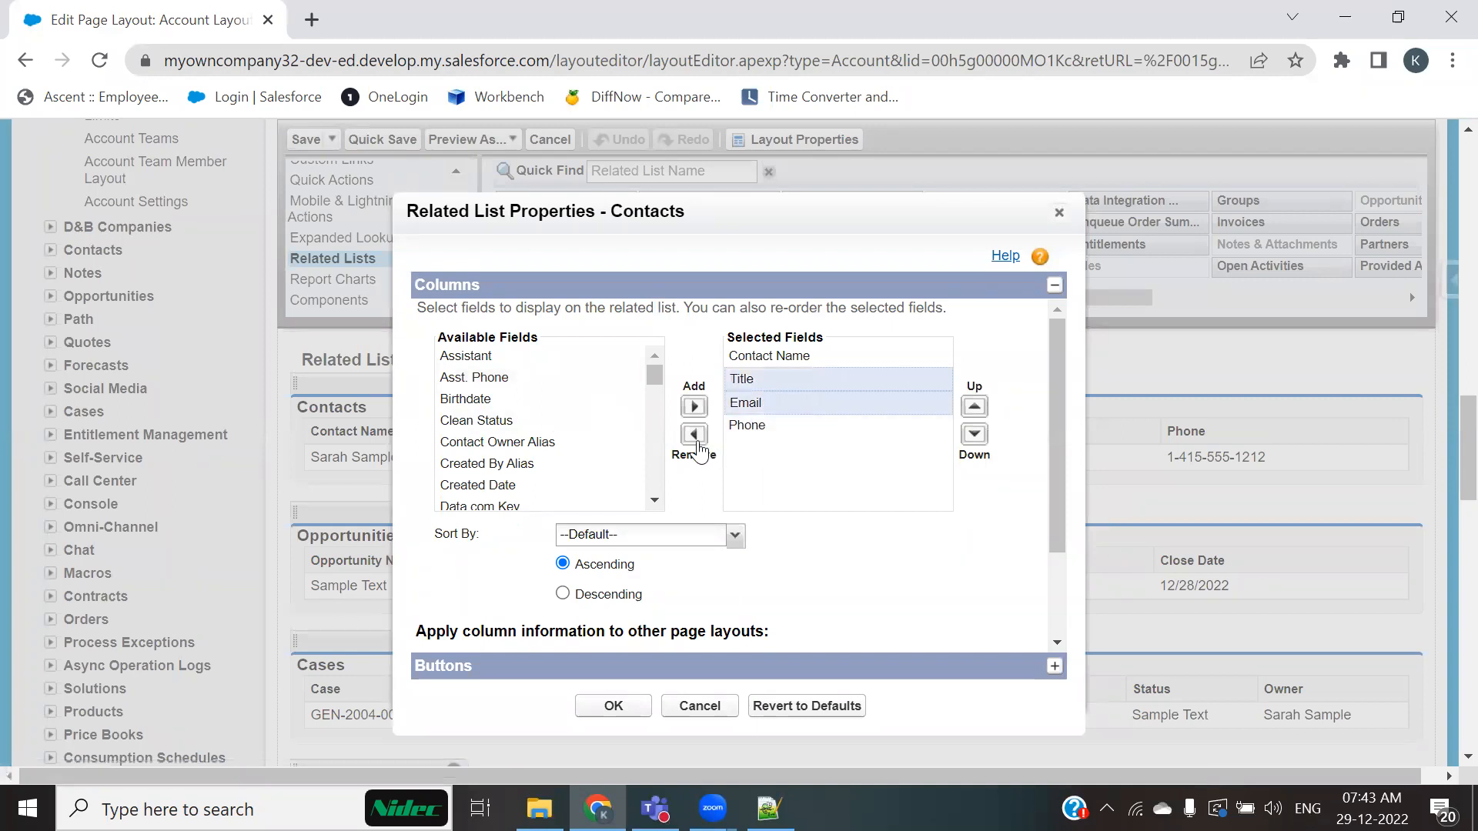
pyautogui.click(693, 434)
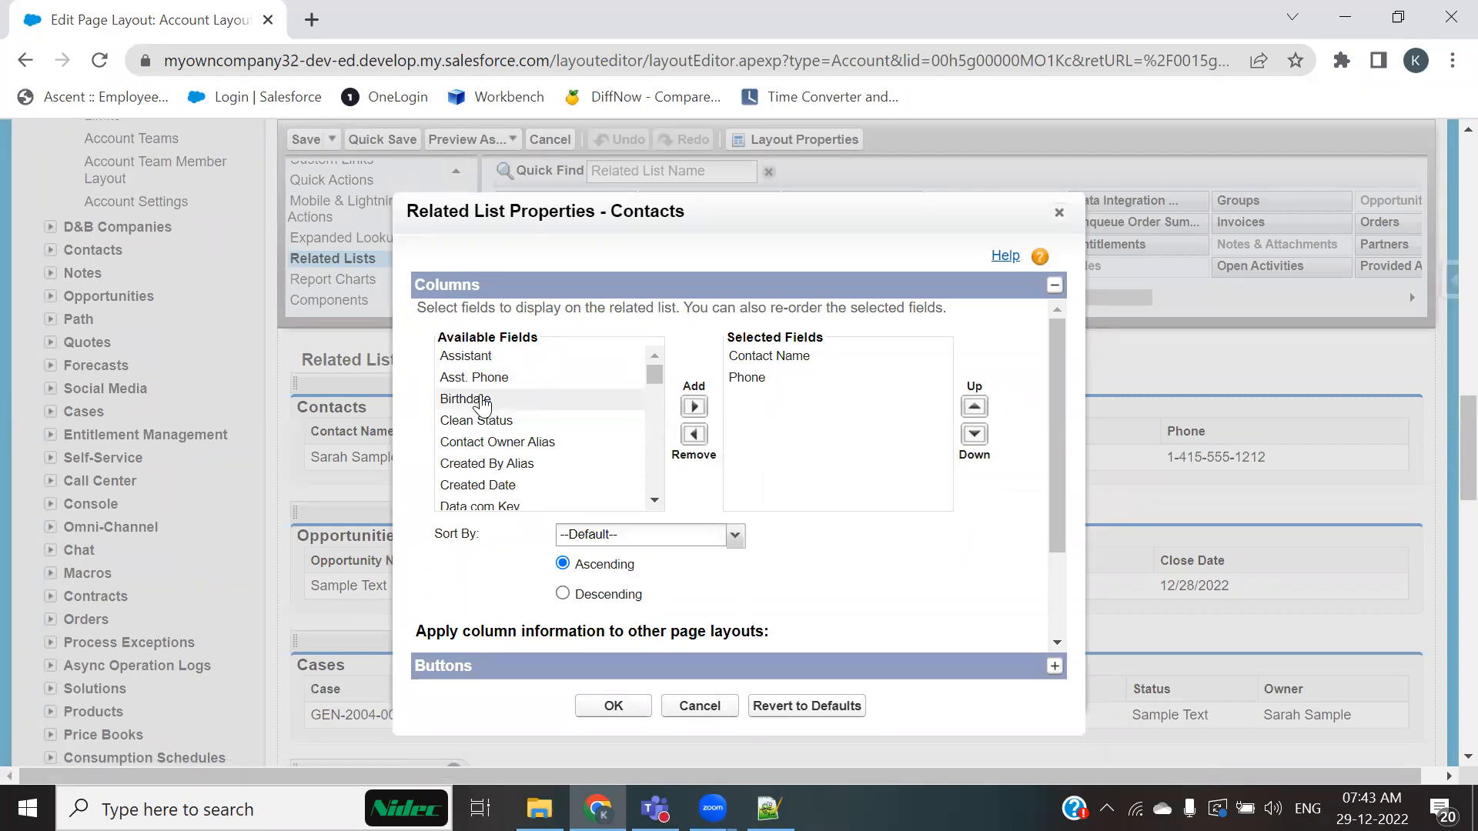
# Step: Add Fax, Mailing City and Mailing Country columns to the Contacts related list
pyautogui.scroll(-3, 482, 403)
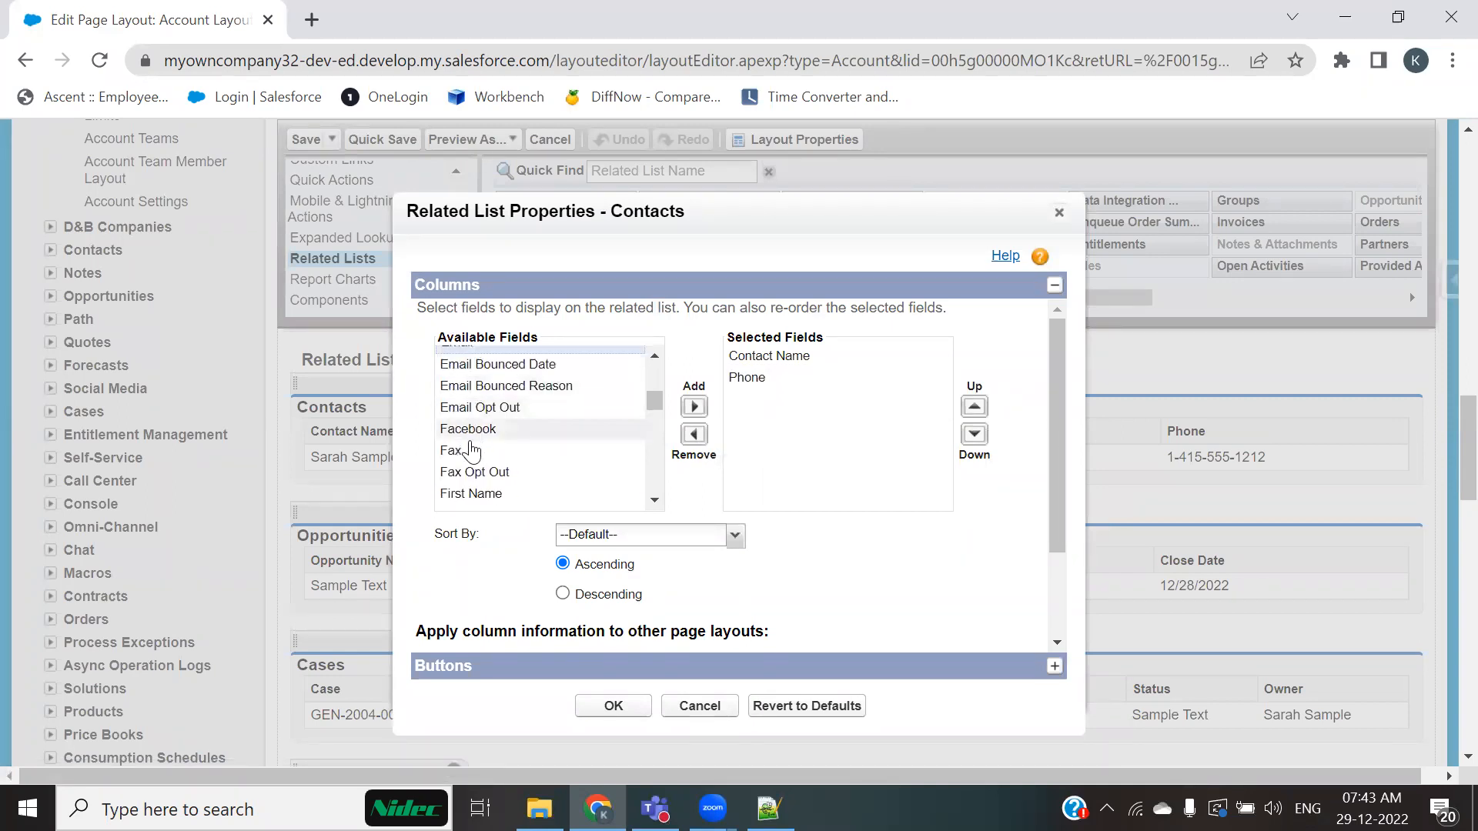
pyautogui.click(497, 451)
pyautogui.click(694, 406)
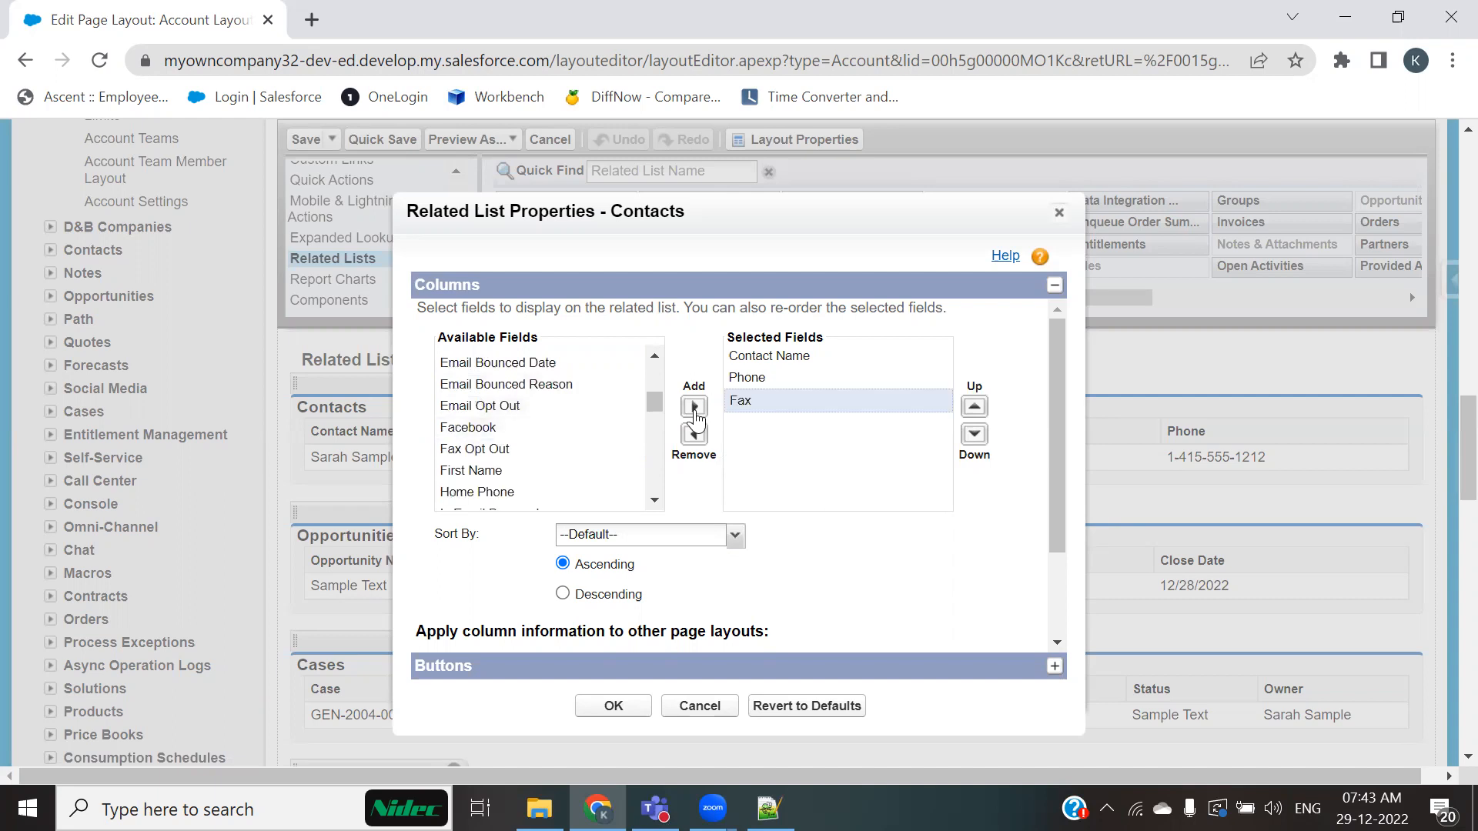
pyautogui.scroll(-3, 548, 452)
pyautogui.scroll(-4, 548, 452)
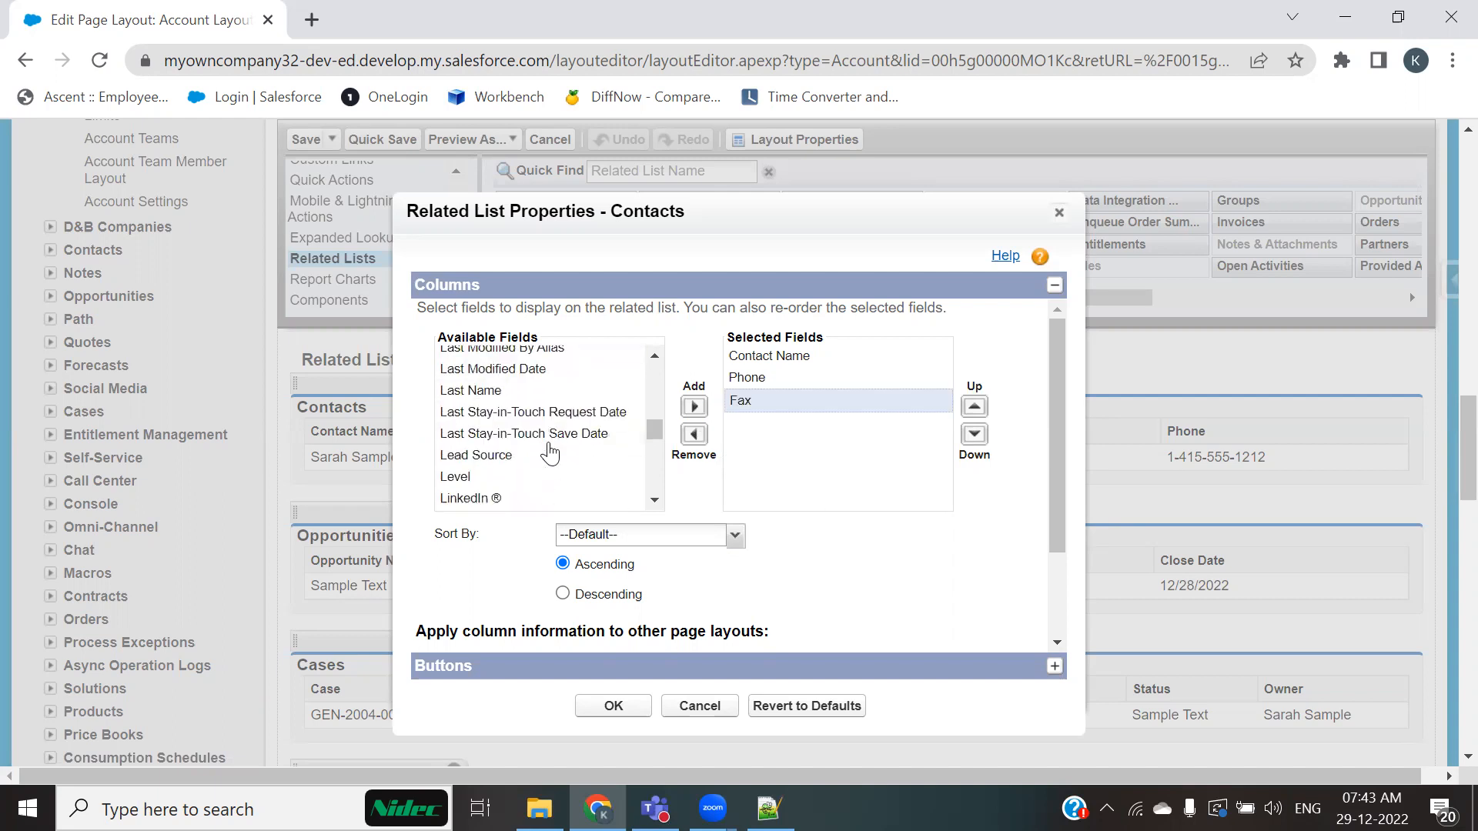
pyautogui.click(486, 406)
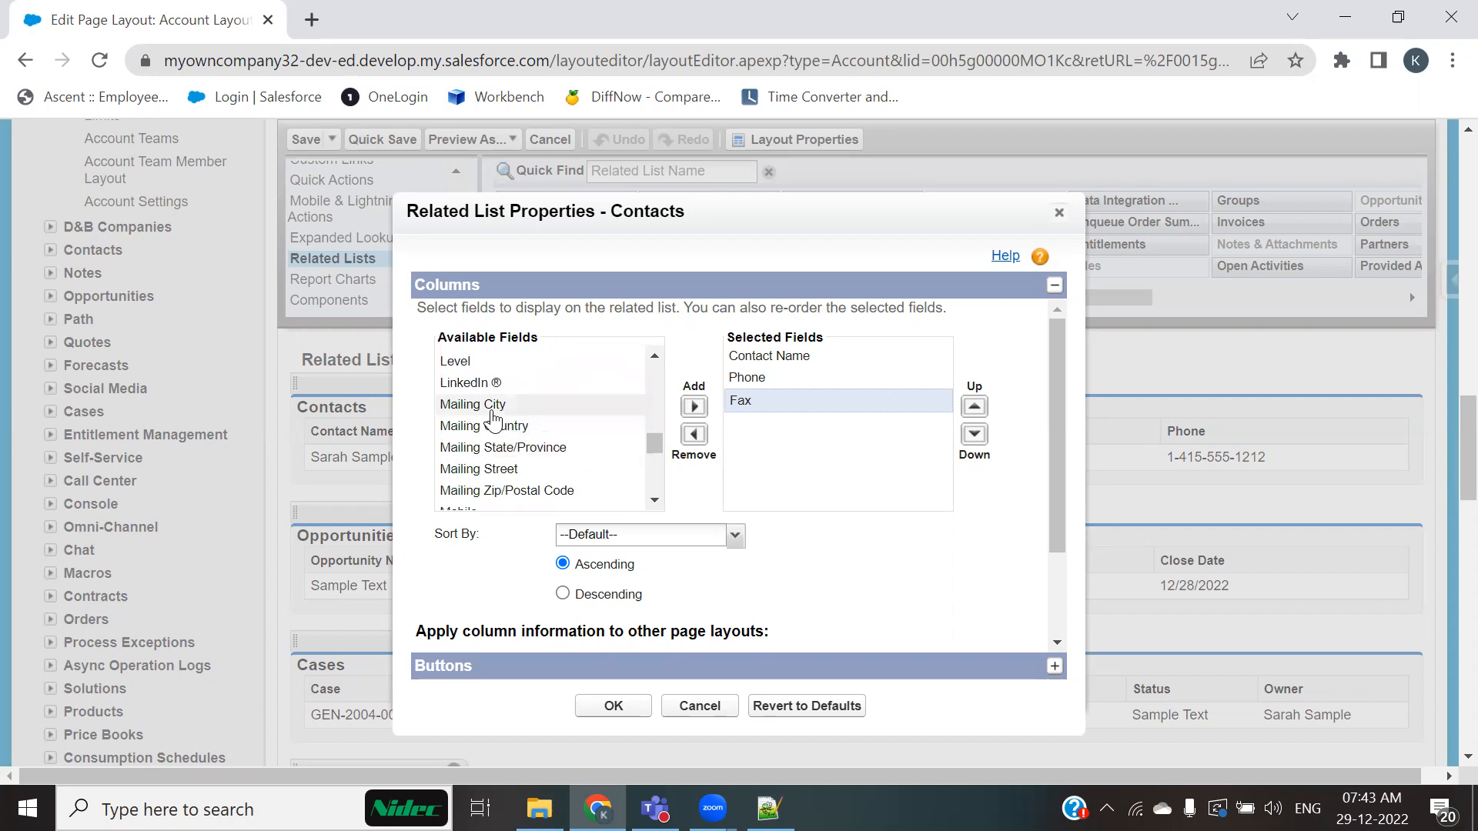
pyautogui.click(694, 406)
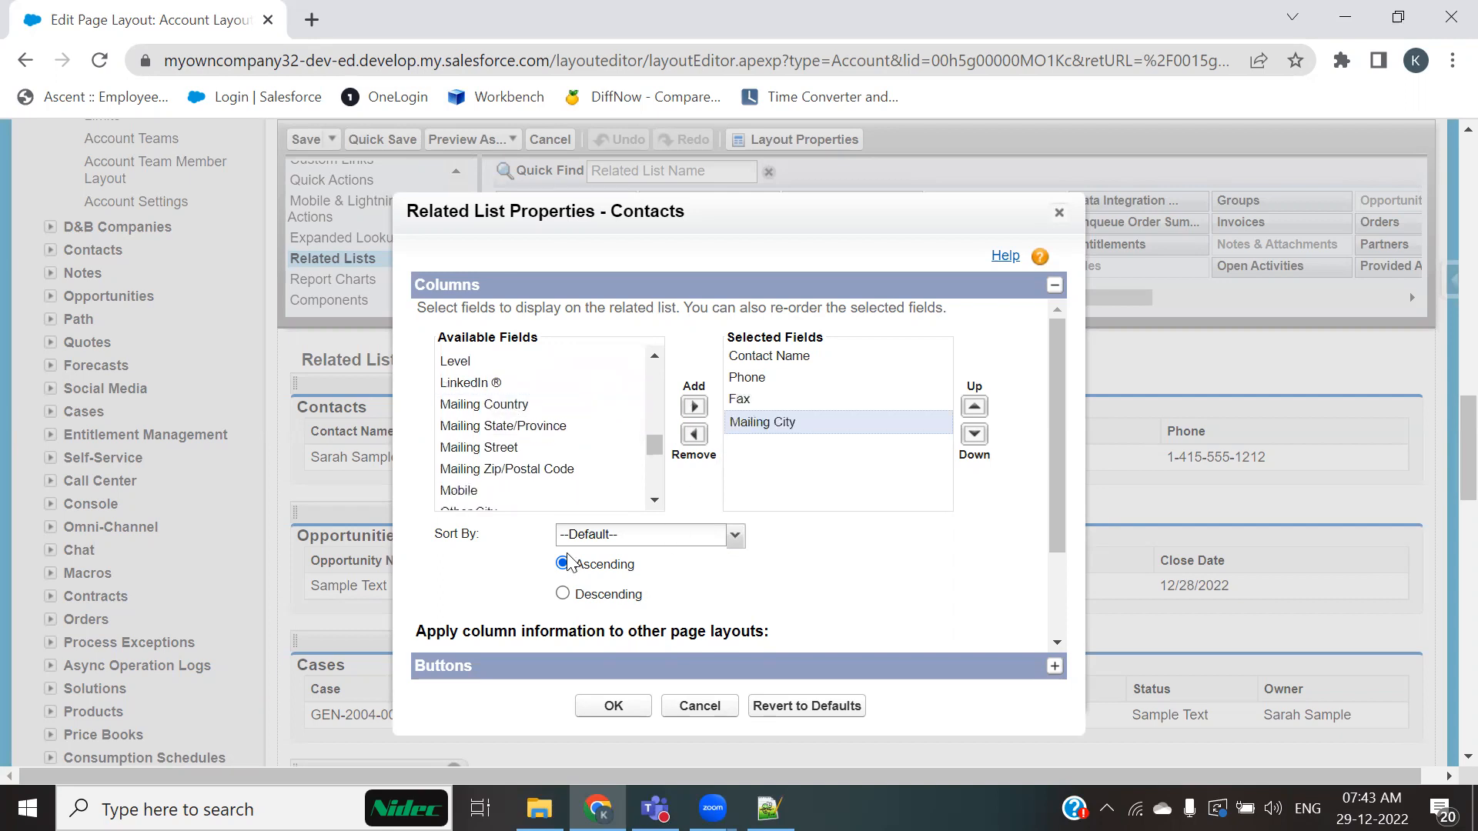
pyautogui.click(495, 405)
pyautogui.click(694, 406)
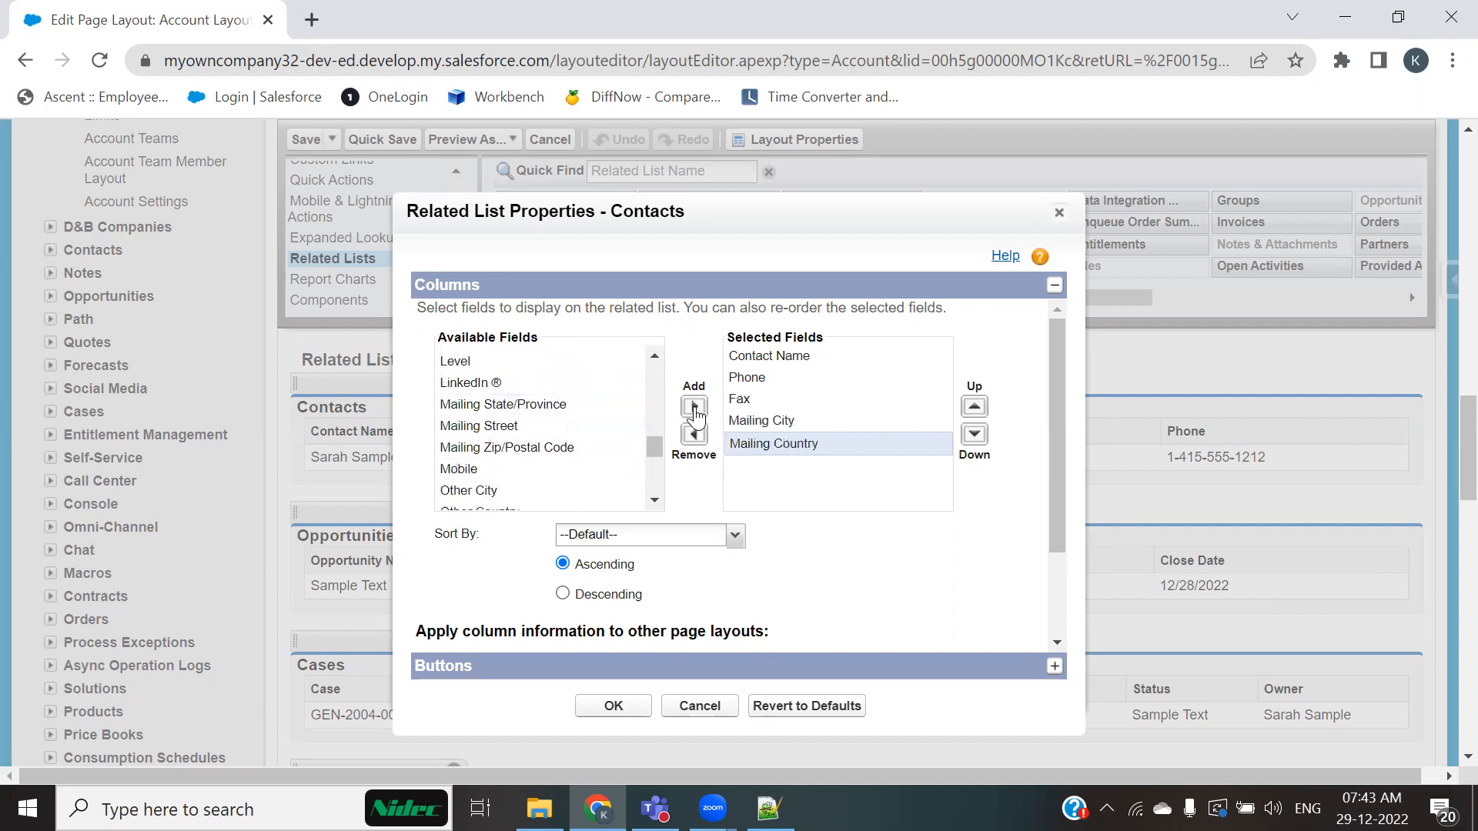
# Step: Add Mailing State/Province, Mailing Street and Mailing Zip/Postal Code columns, apply the properties and save the layout
pyautogui.click(501, 426)
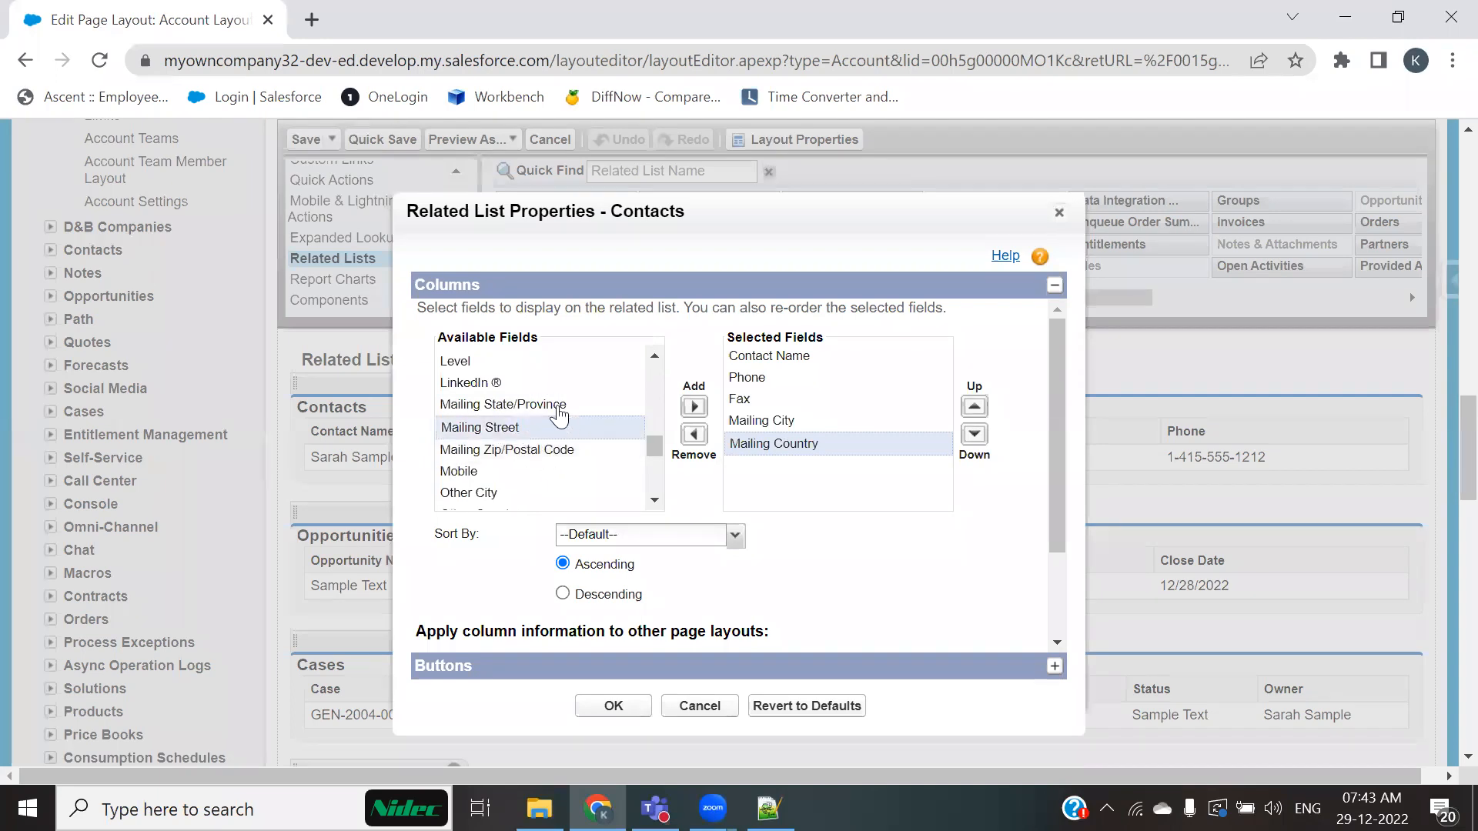
pyautogui.keyDown('ctrl'); pyautogui.click(550, 406); pyautogui.keyUp('ctrl')
pyautogui.keyDown('ctrl'); pyautogui.click(505, 453); pyautogui.keyUp('ctrl')
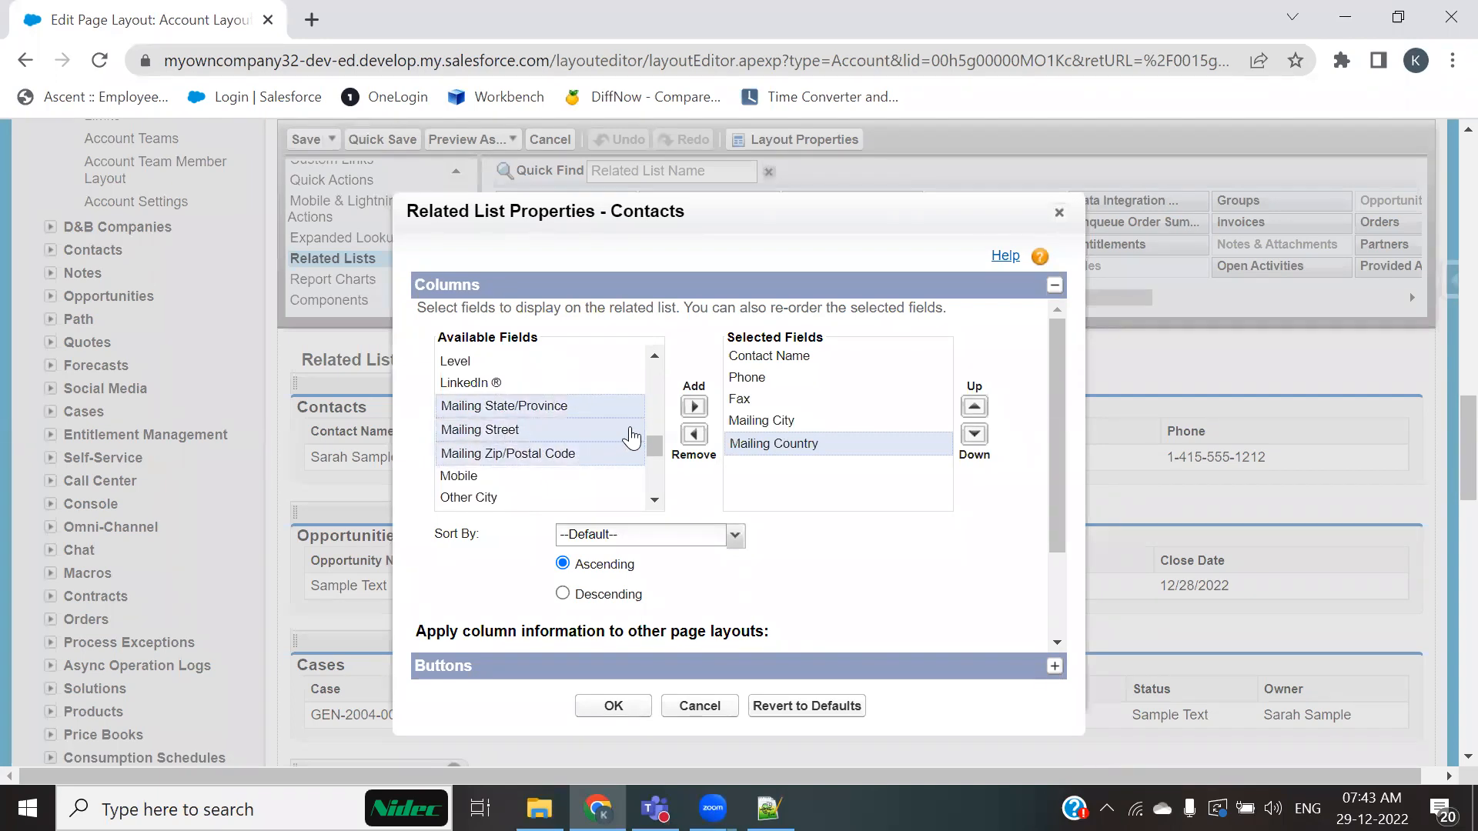
pyautogui.click(693, 407)
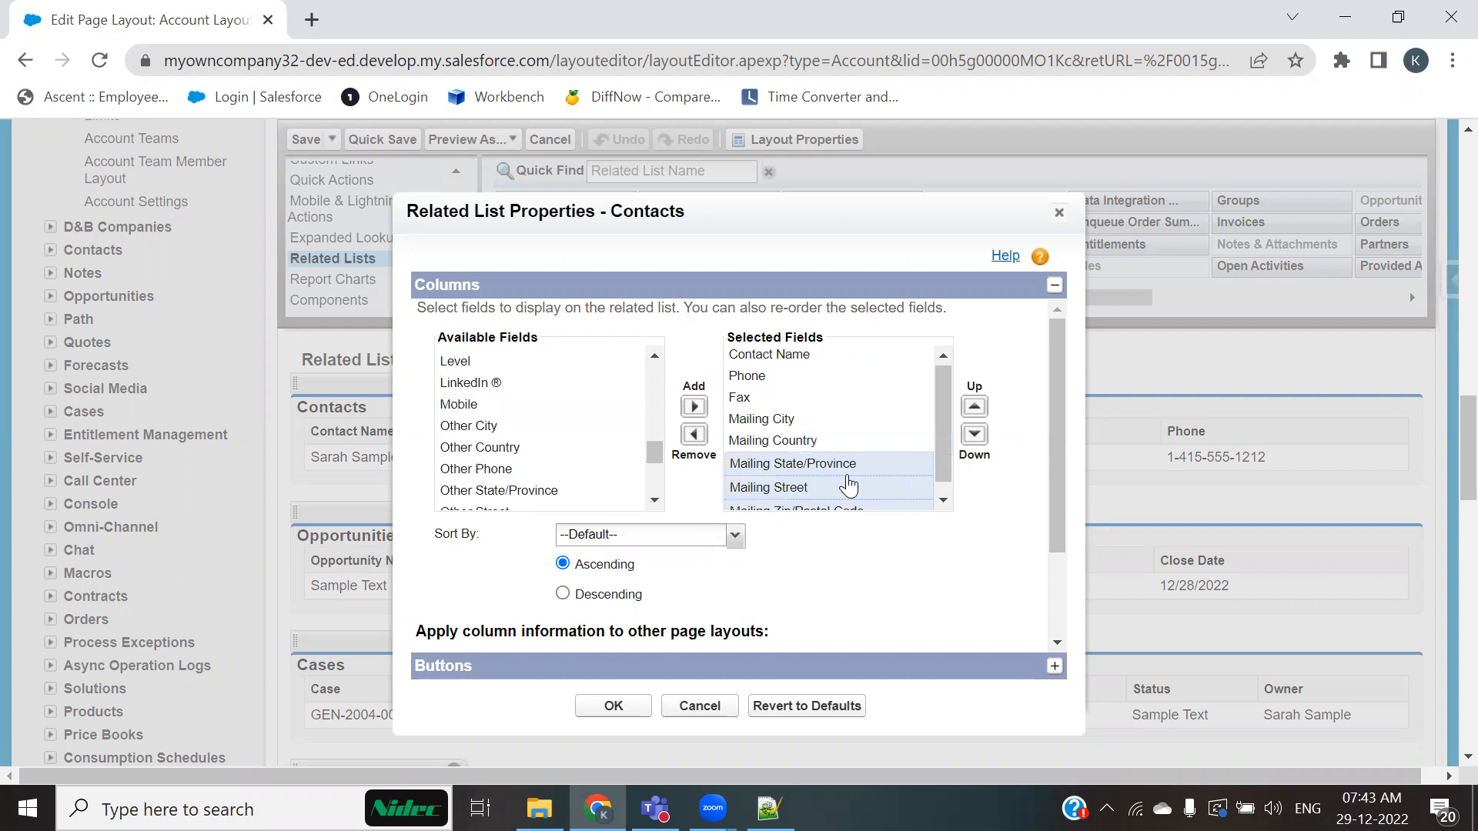
pyautogui.scroll(-1, 841, 488)
pyautogui.click(613, 706)
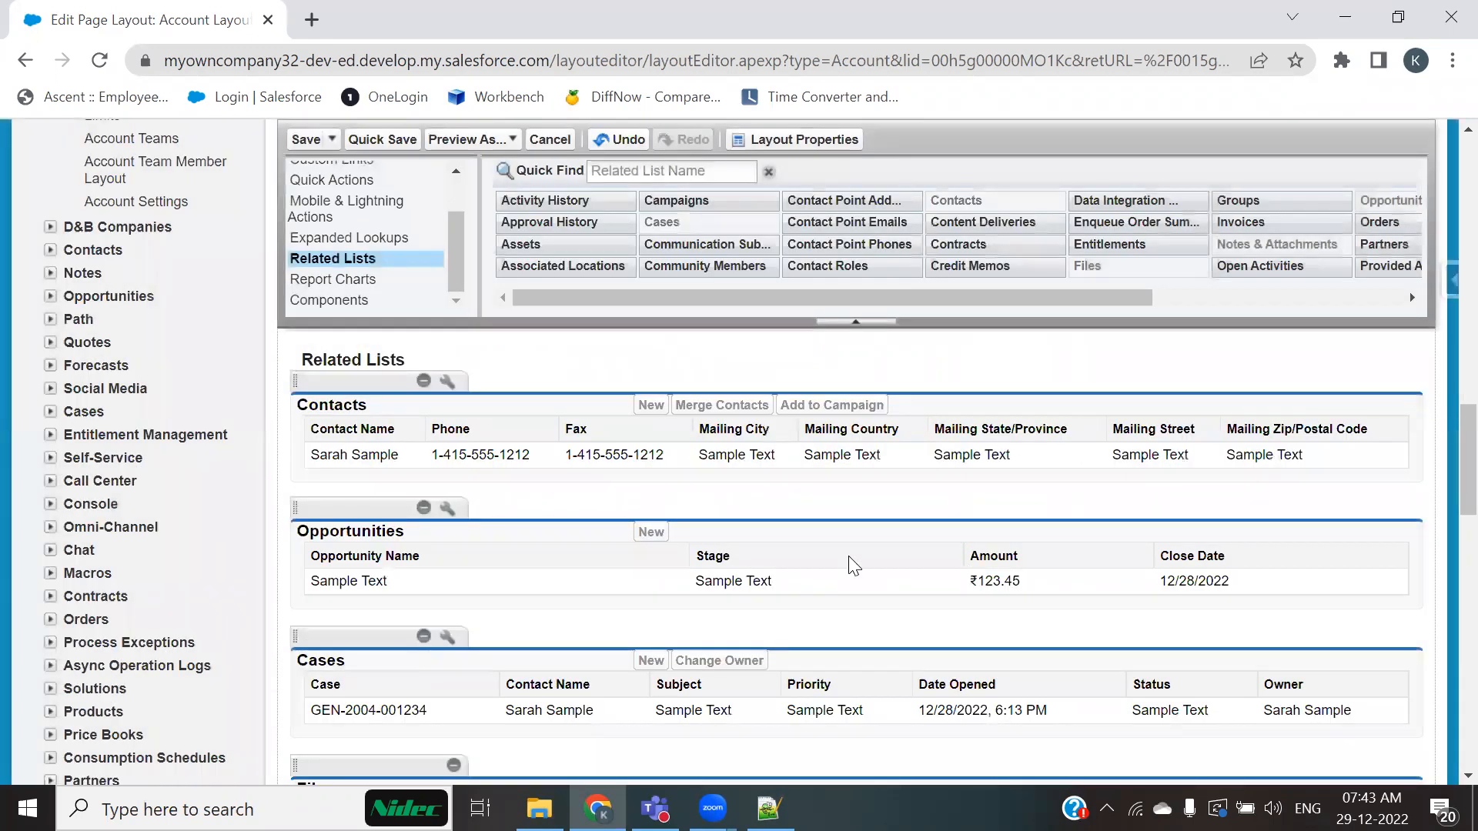
pyautogui.click(306, 139)
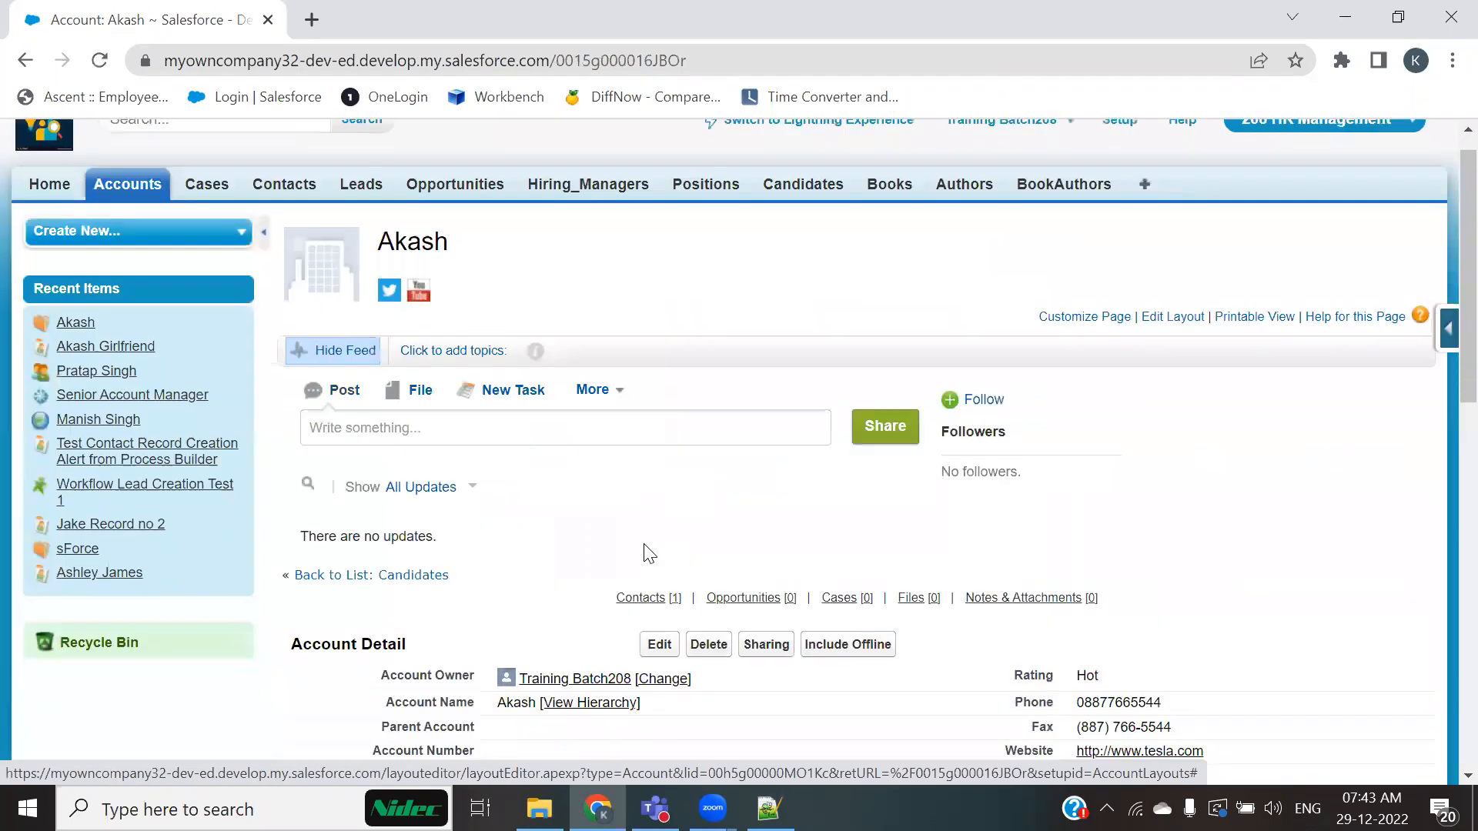
pyautogui.scroll(-7, 645, 551)
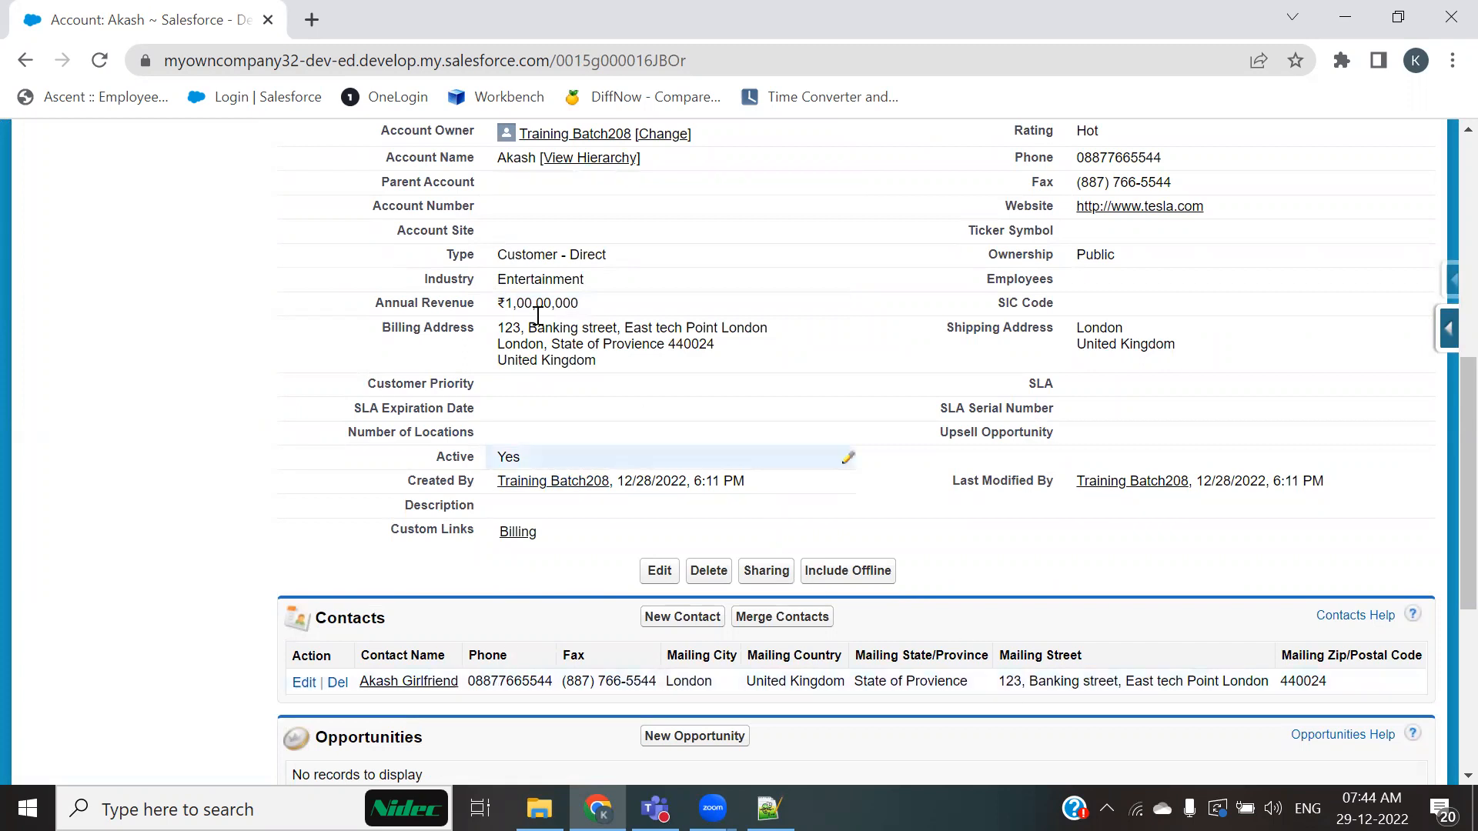
# Step: Review the account's Billing Address, Active value and Contacts related list columns
pyautogui.moveTo(377, 331); pyautogui.dragTo(538, 329)
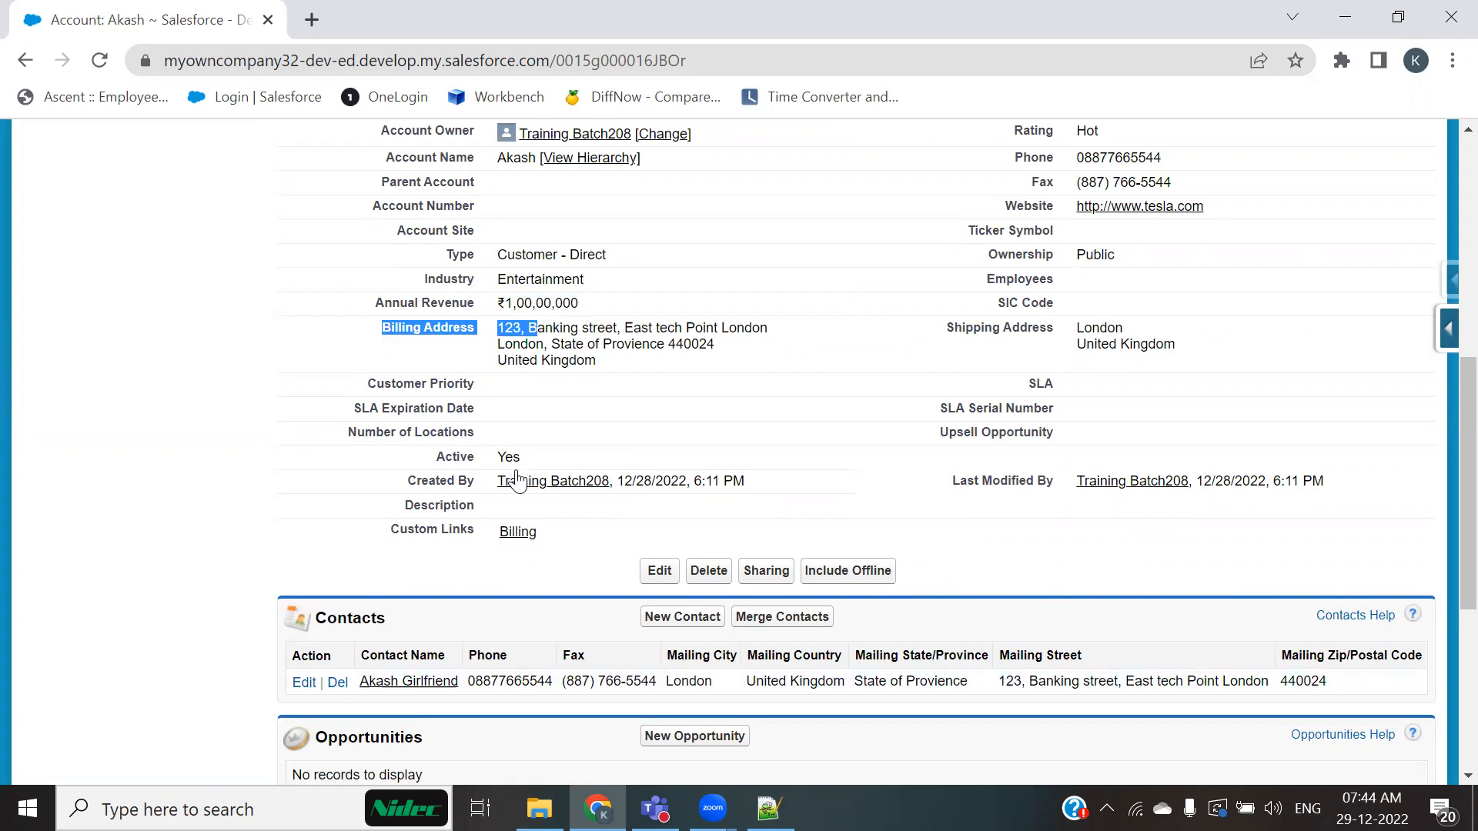
pyautogui.scroll(2, 716, 529)
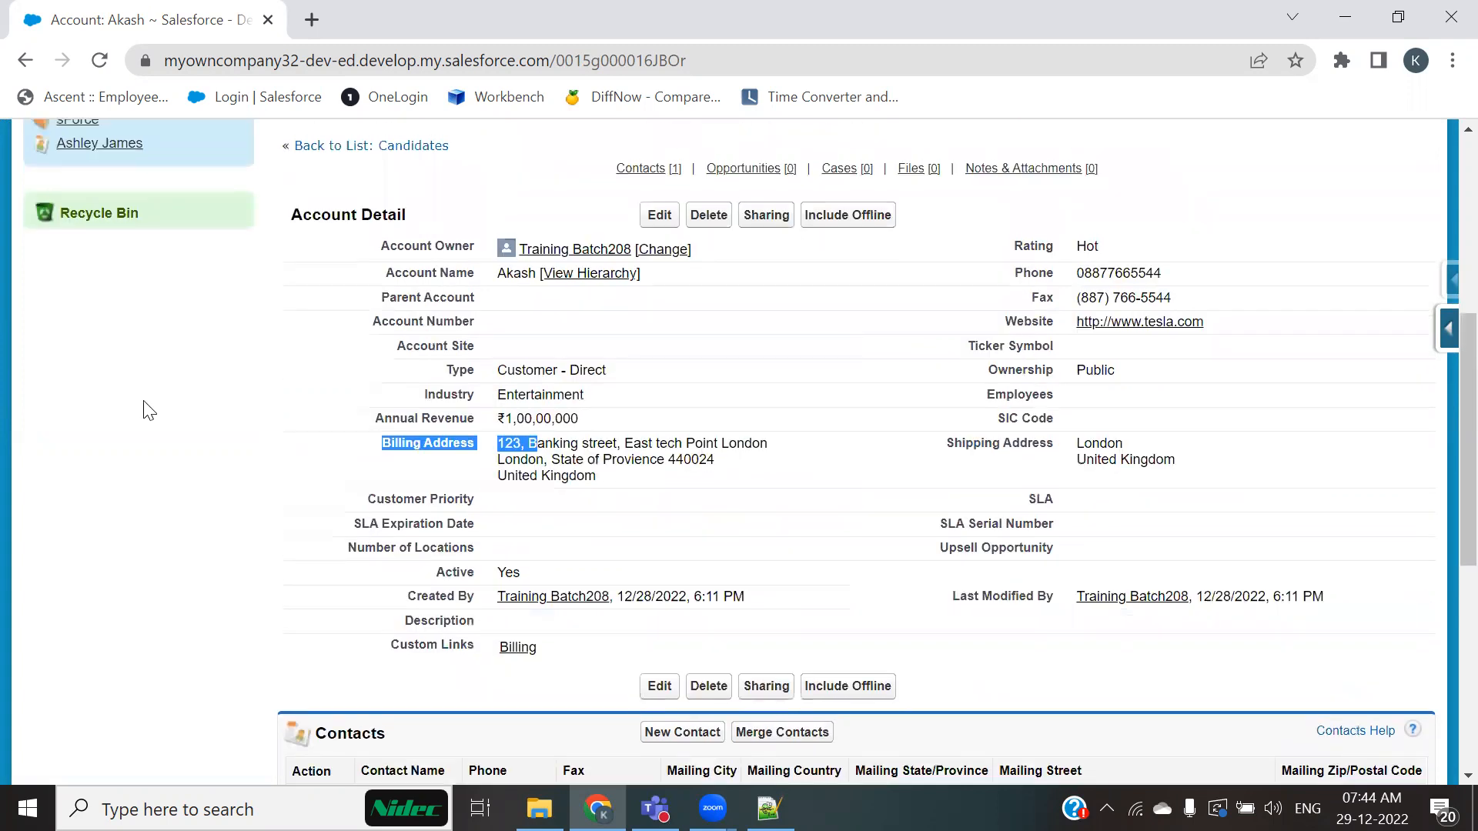
pyautogui.click(157, 442)
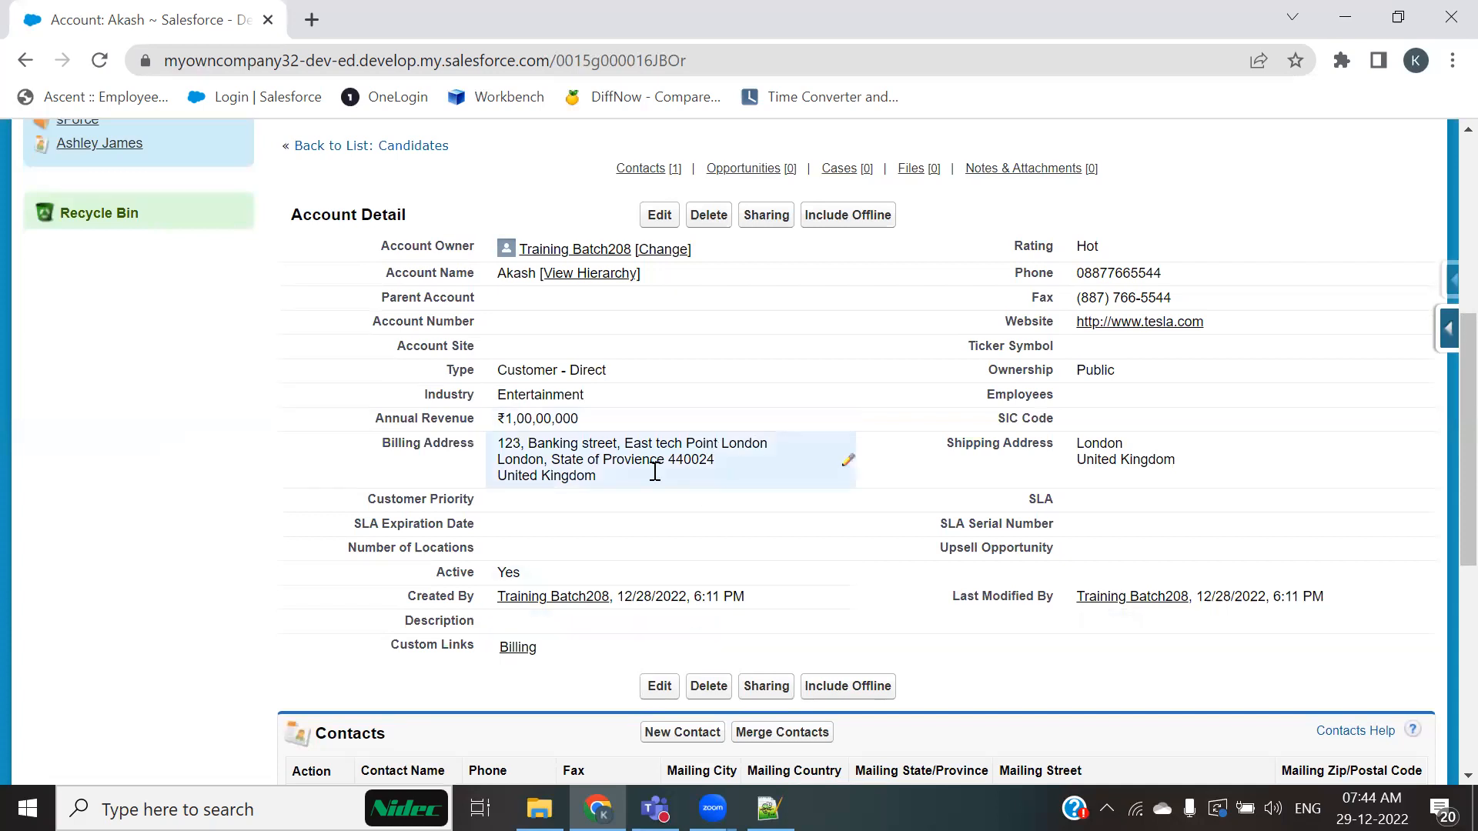
pyautogui.scroll(-3, 655, 471)
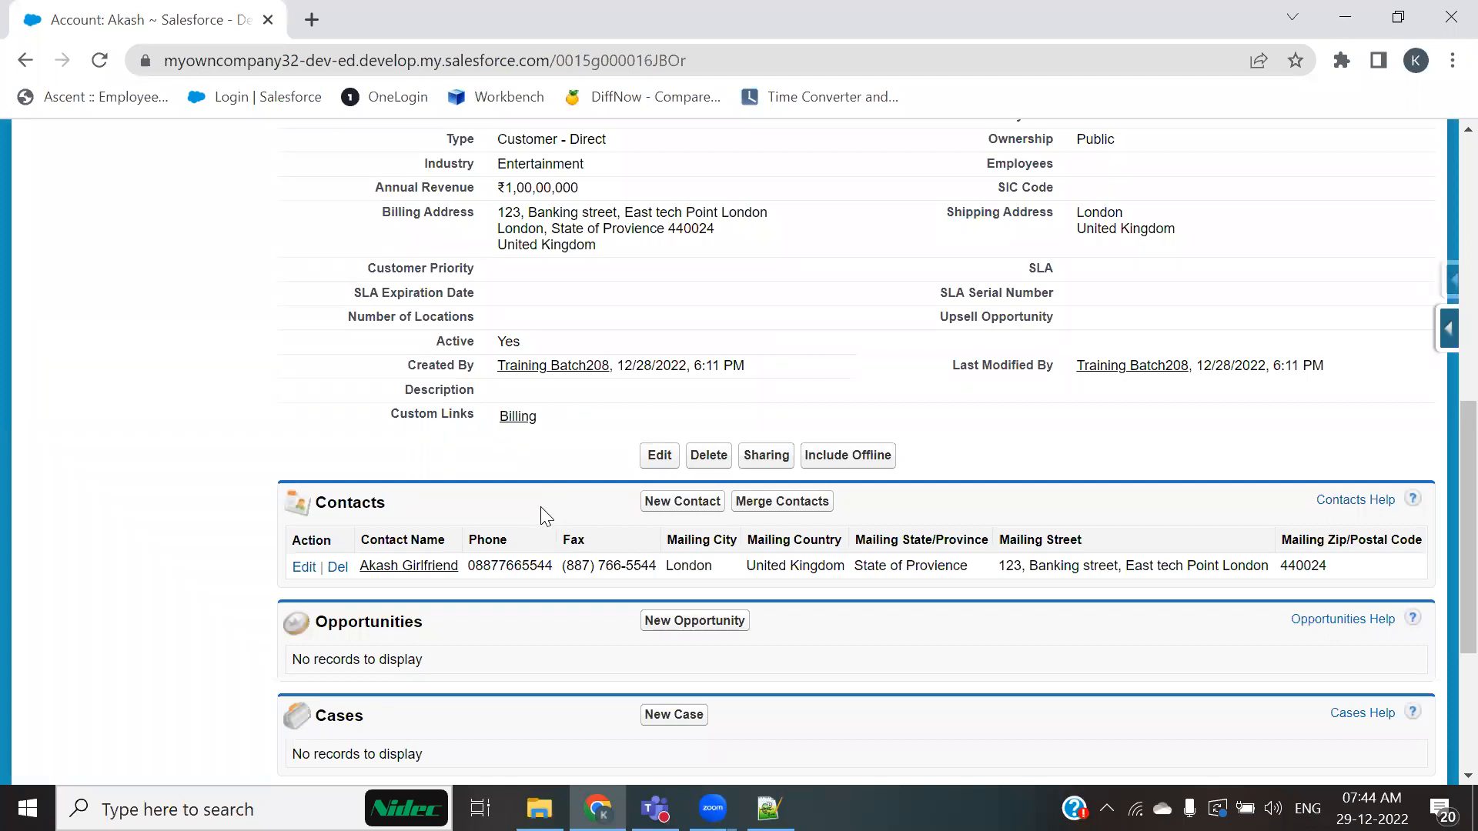
pyautogui.scroll(2, 499, 440)
pyautogui.scroll(2, 502, 441)
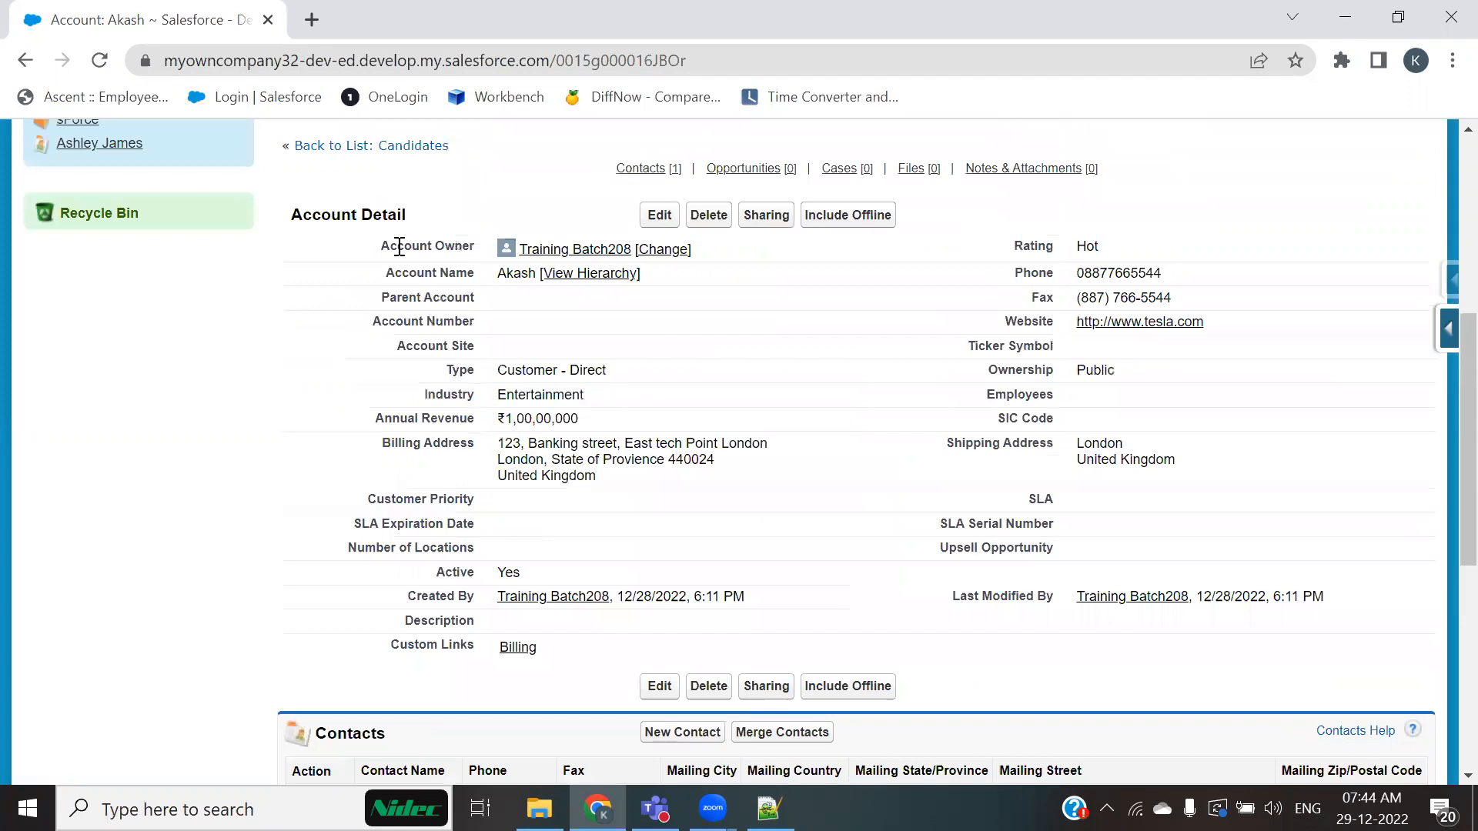
pyautogui.moveTo(417, 579); pyautogui.dragTo(522, 577)
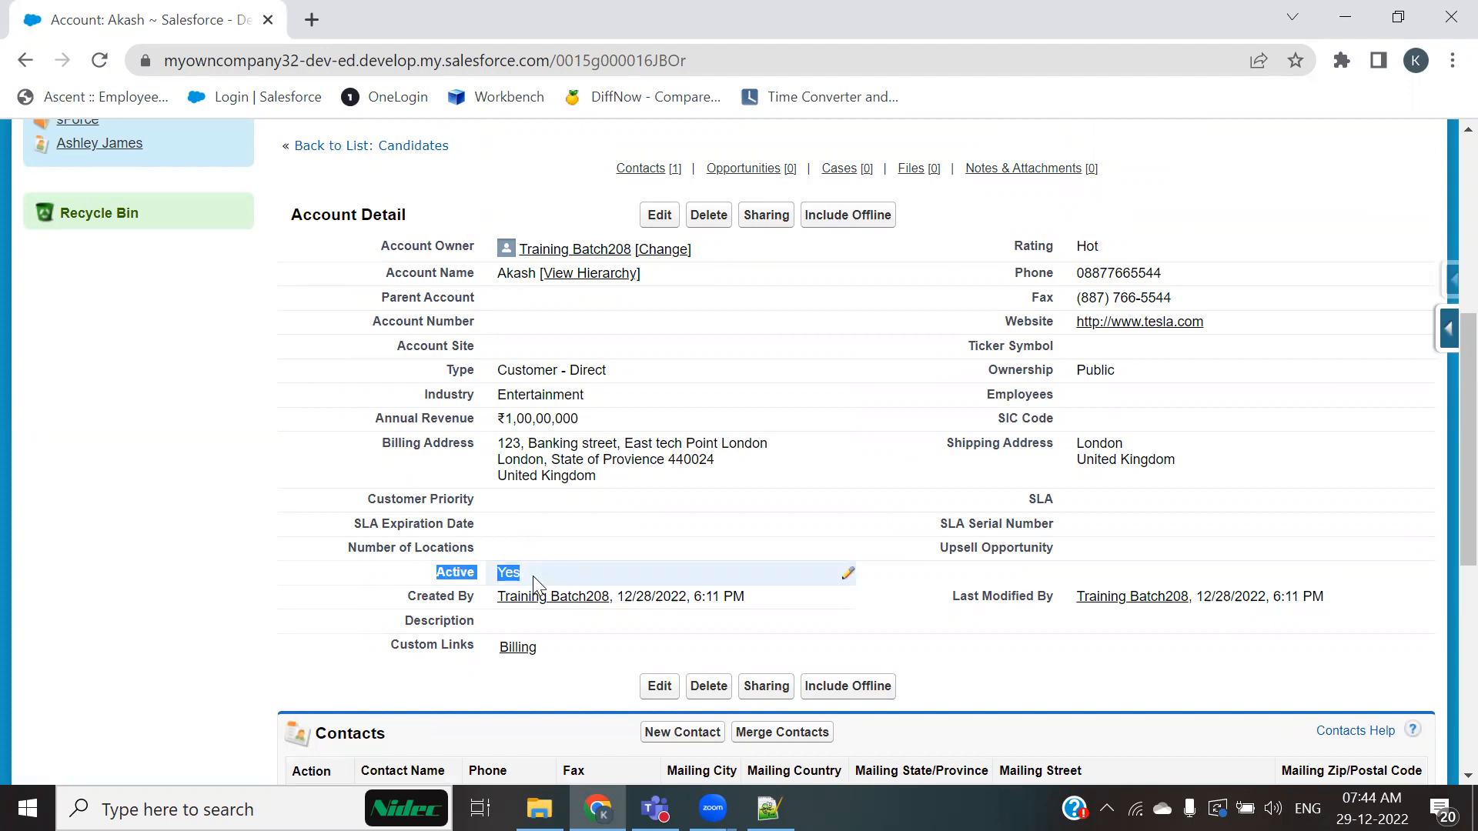
pyautogui.scroll(-3, 532, 575)
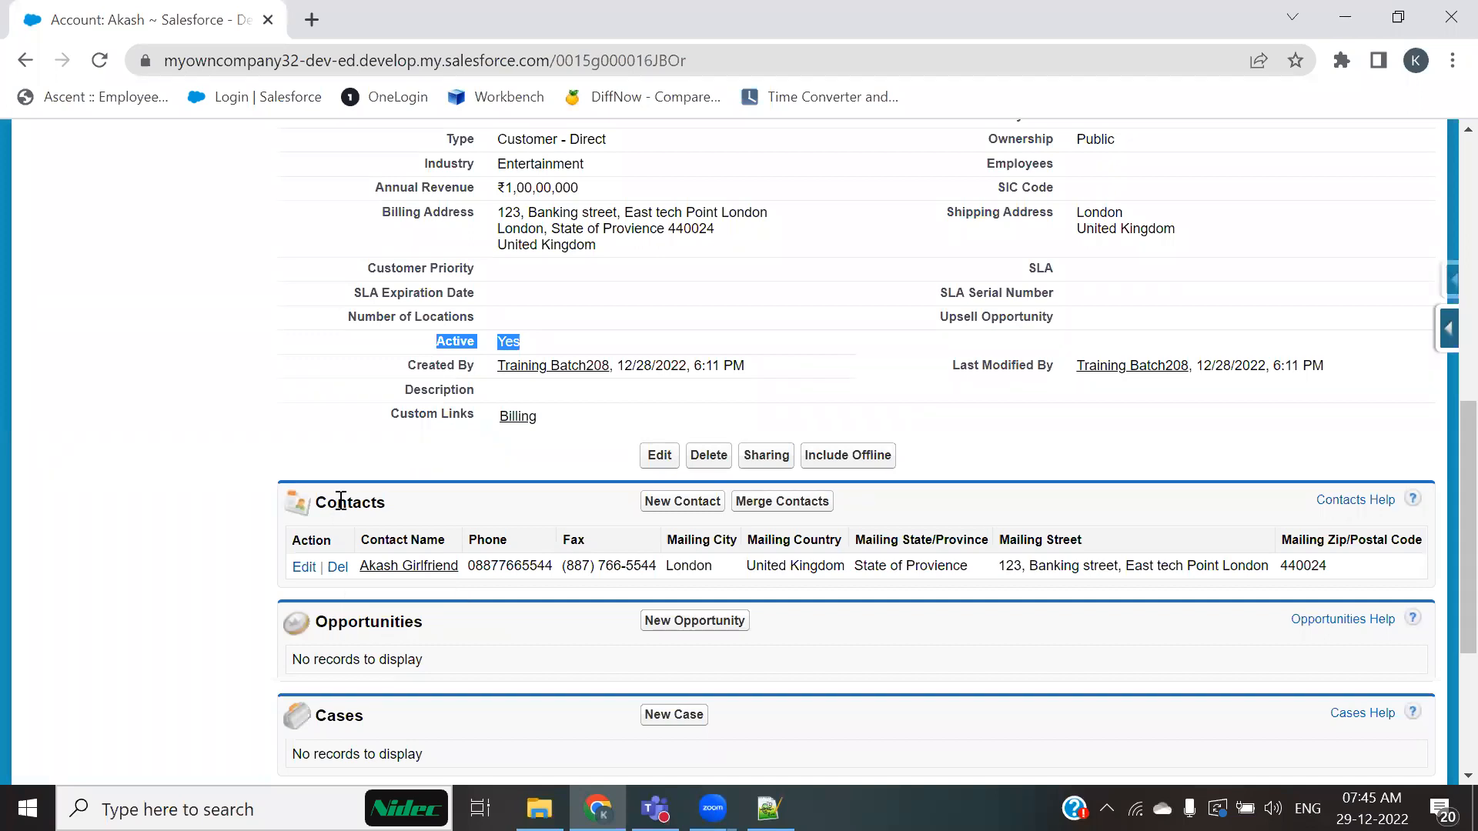
pyautogui.scroll(9, 539, 384)
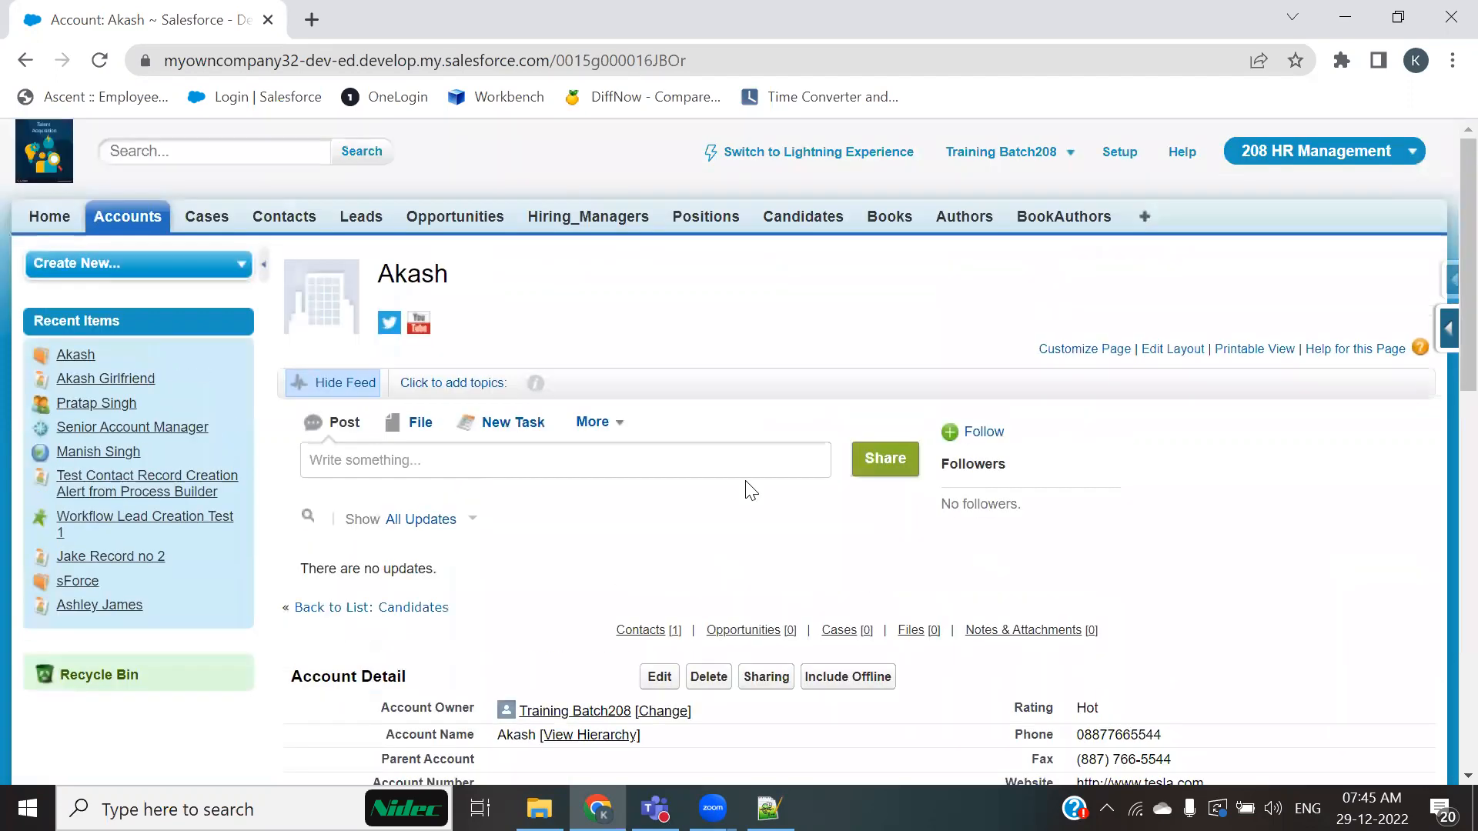
# Step: Open Process Builder from Setup under Workflow & Approvals and view the list of processes
pyautogui.click(1105, 152)
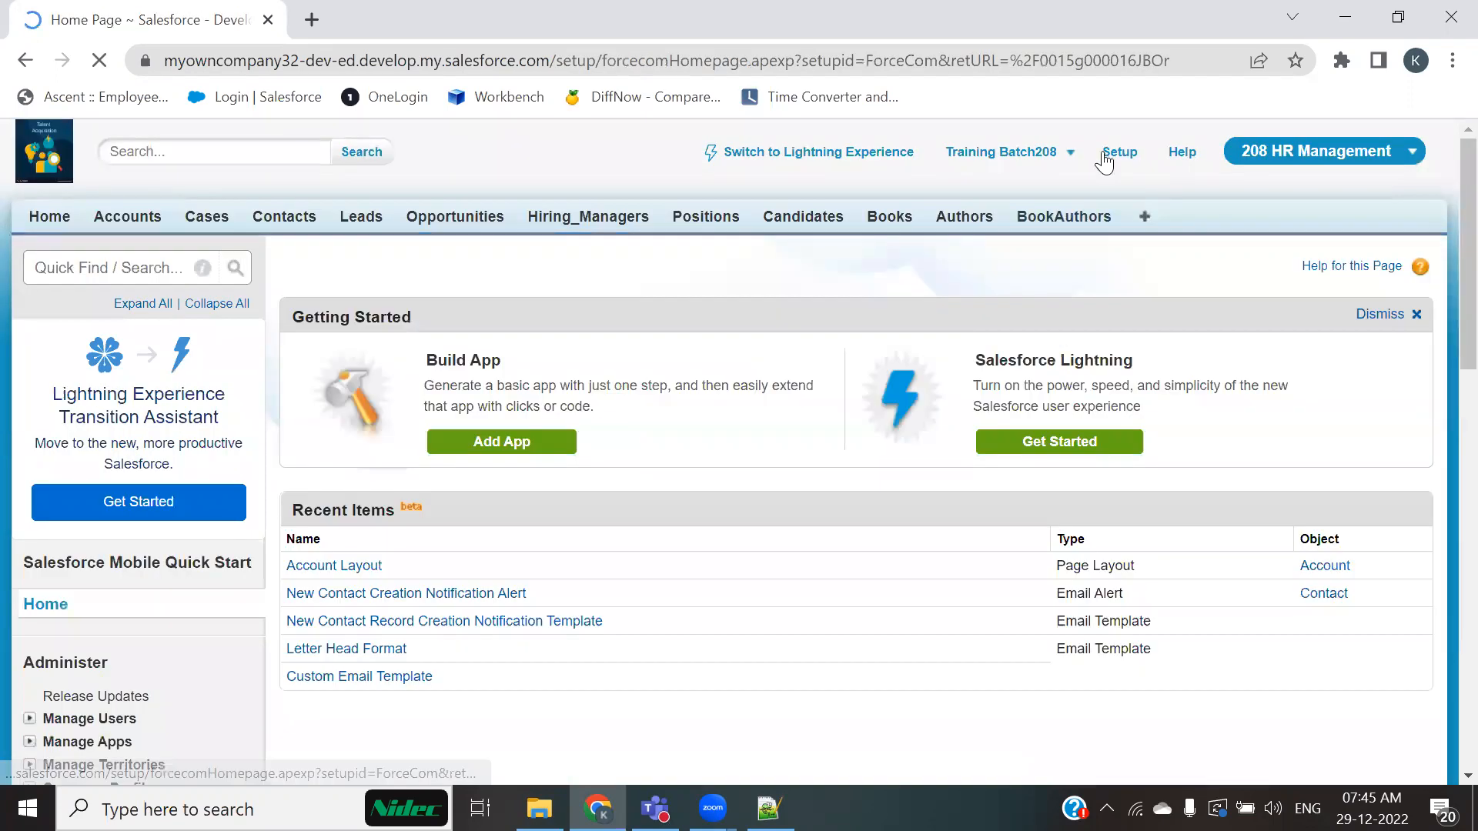
pyautogui.scroll(-9, 175, 585)
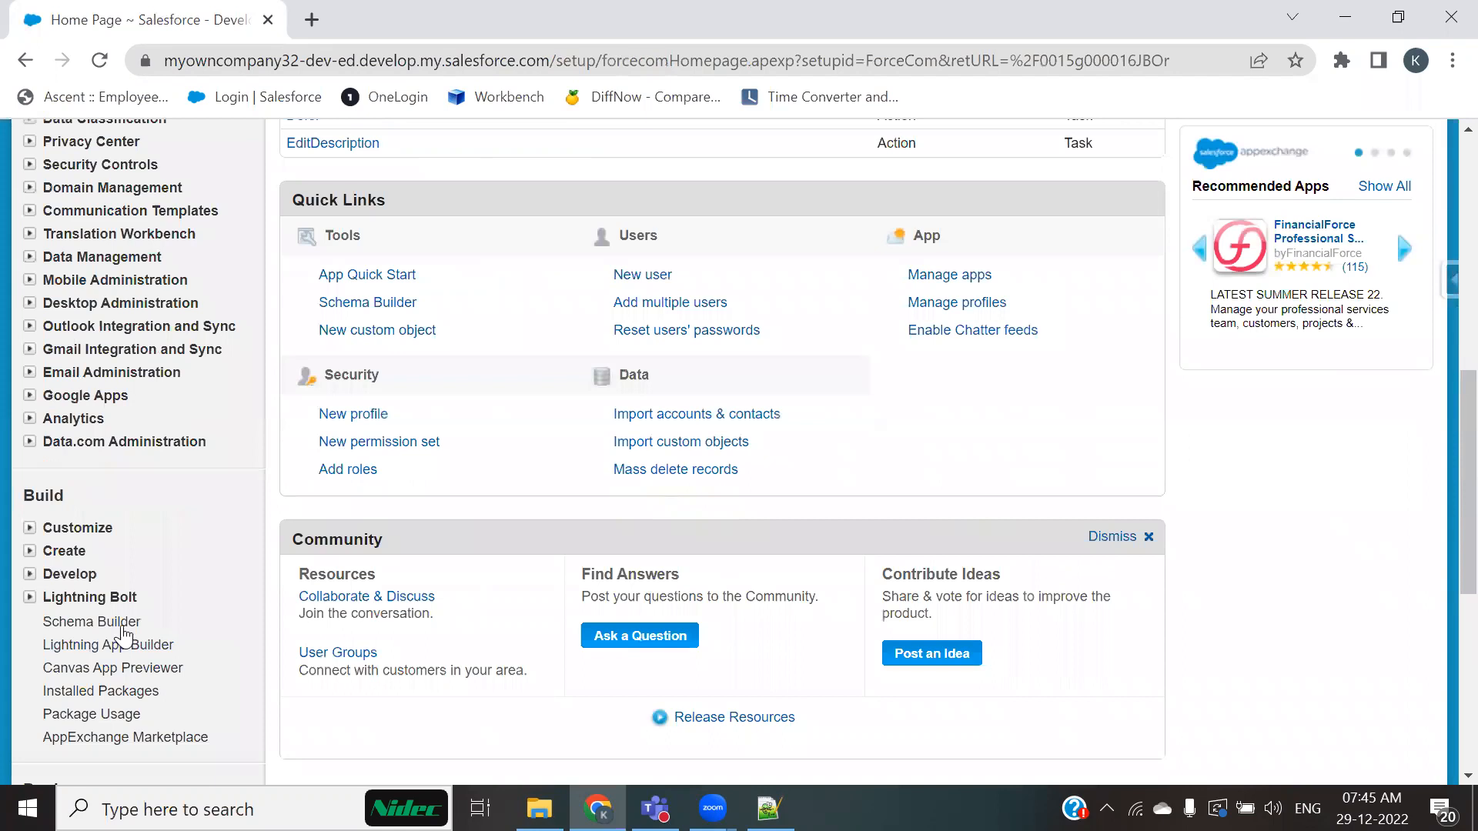
pyautogui.scroll(-3, 42, 606)
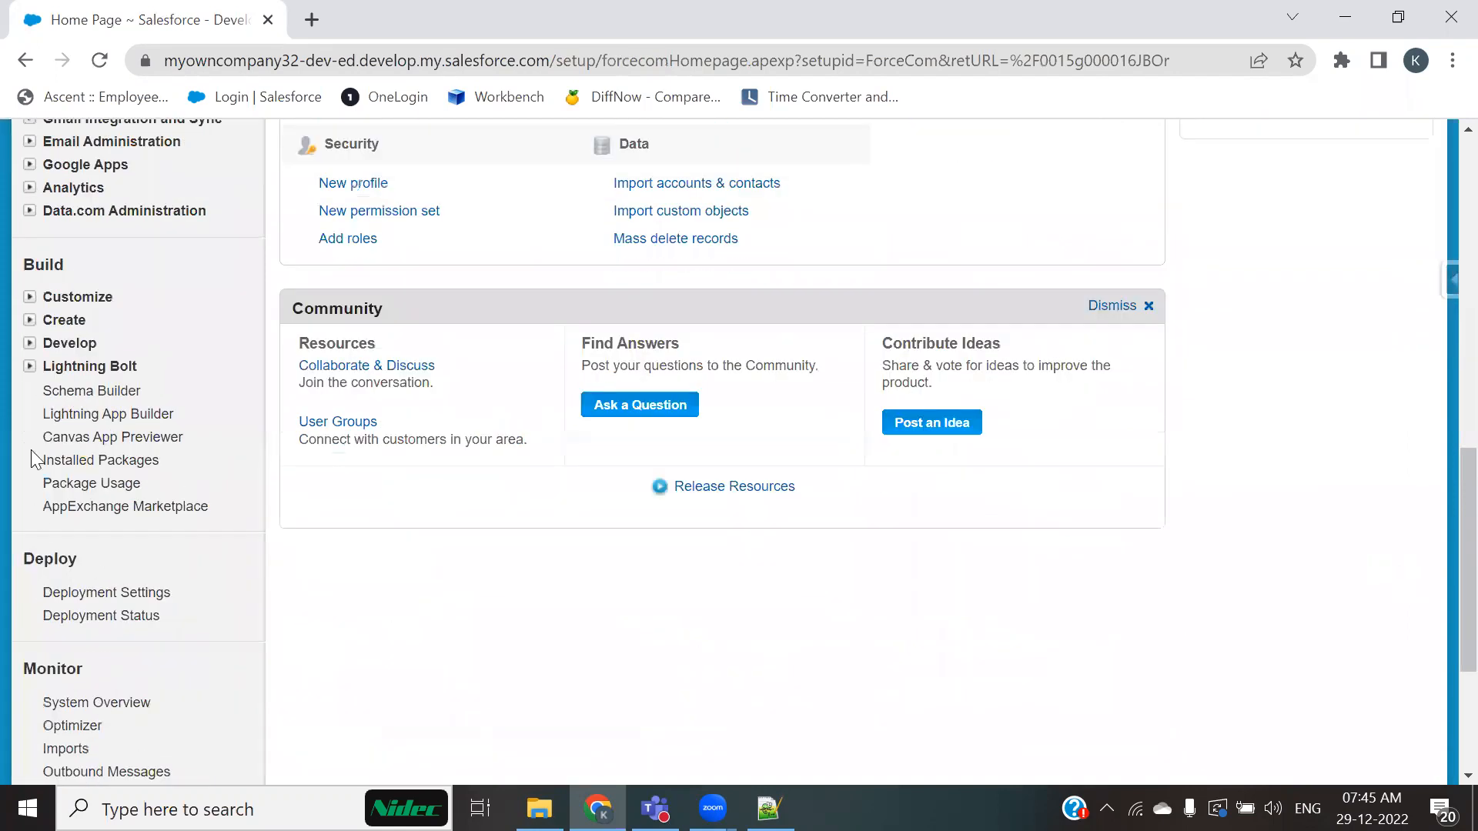
pyautogui.click(29, 321)
pyautogui.click(51, 620)
pyautogui.scroll(-4, 69, 612)
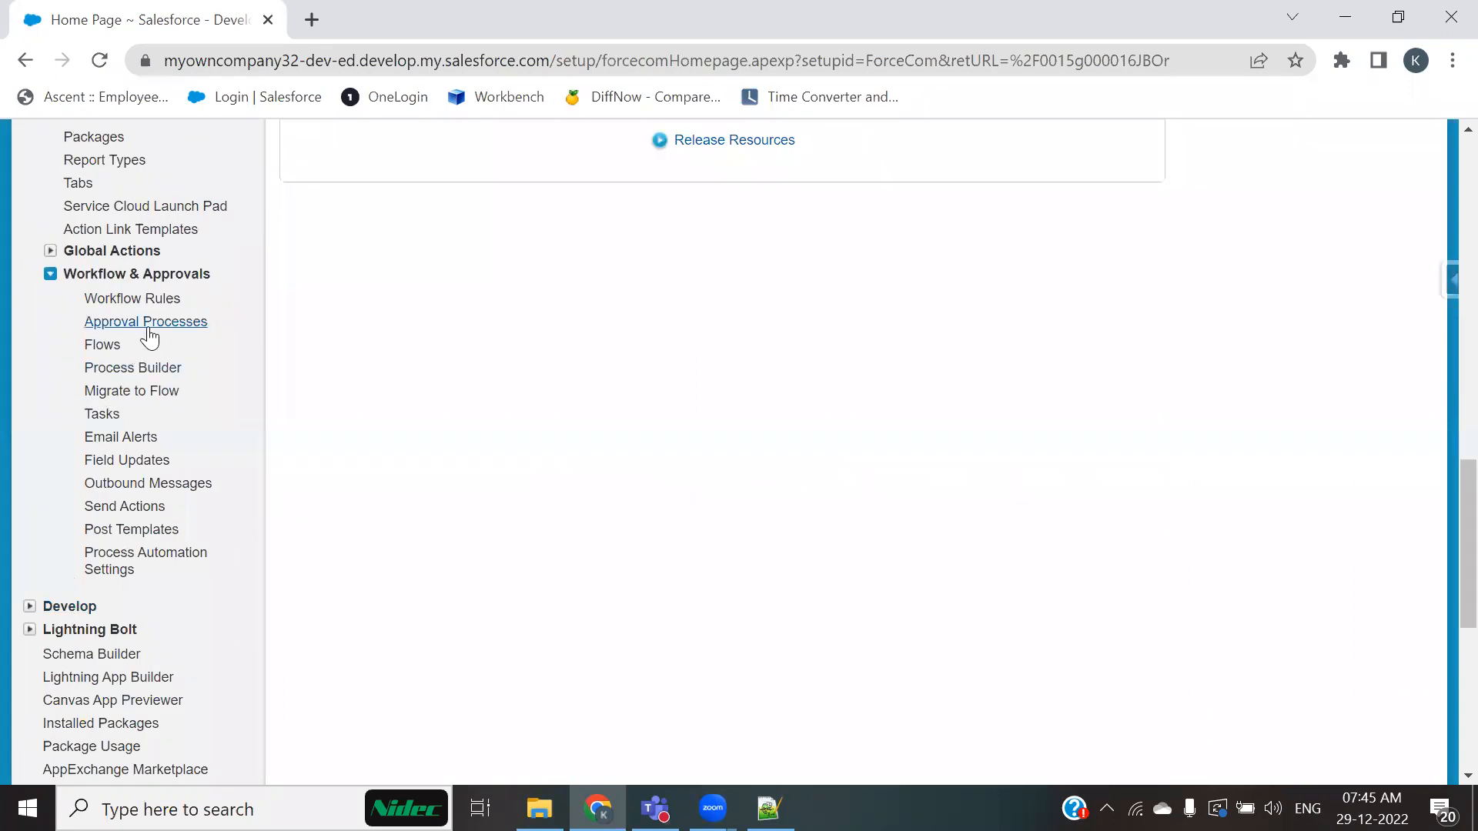
pyautogui.keyDown('ctrl'); pyautogui.click(139, 367); pyautogui.keyUp('ctrl')
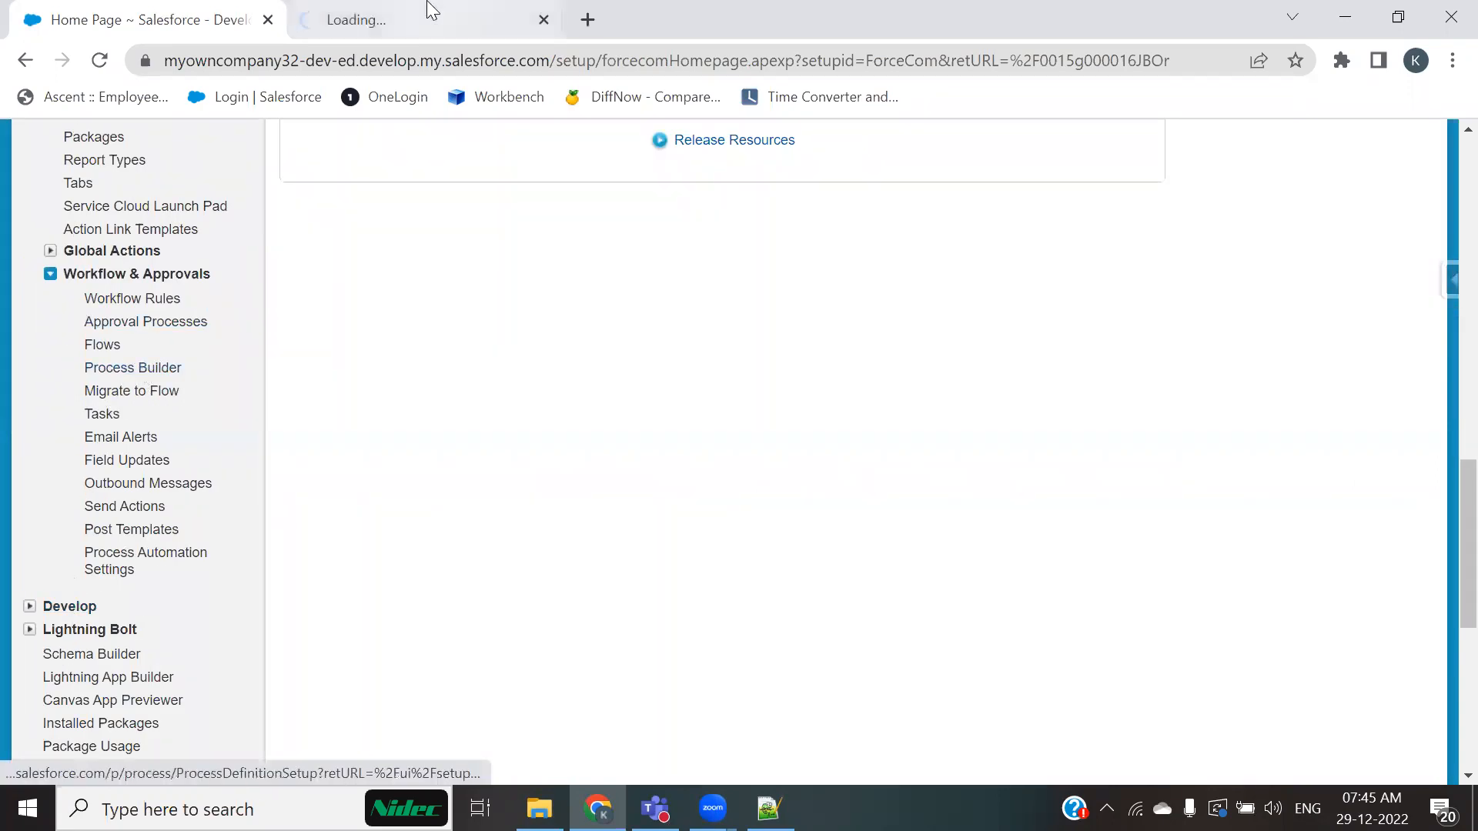
pyautogui.click(431, 11)
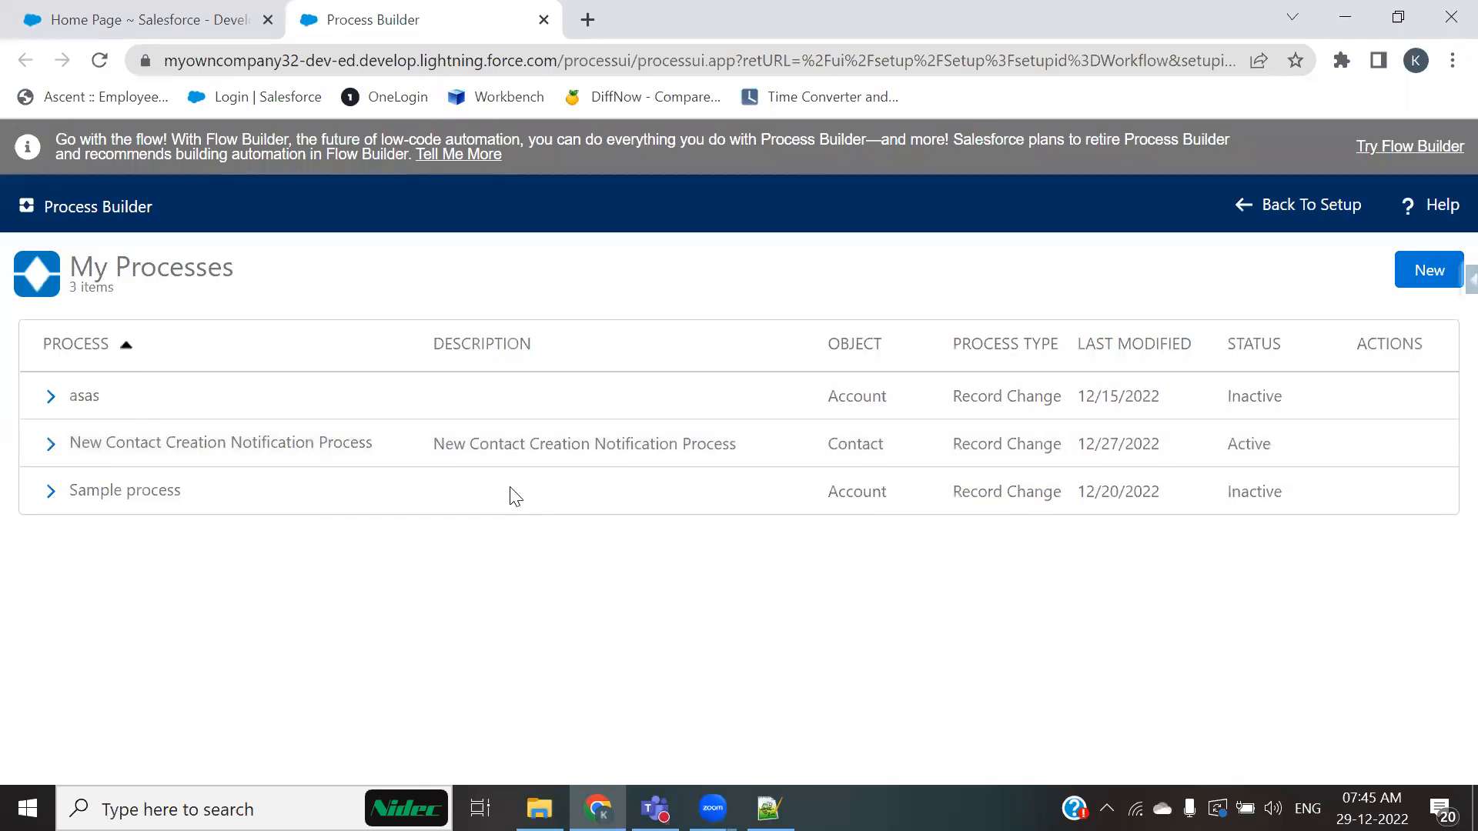
pyautogui.moveTo(906, 461); pyautogui.dragTo(847, 449)
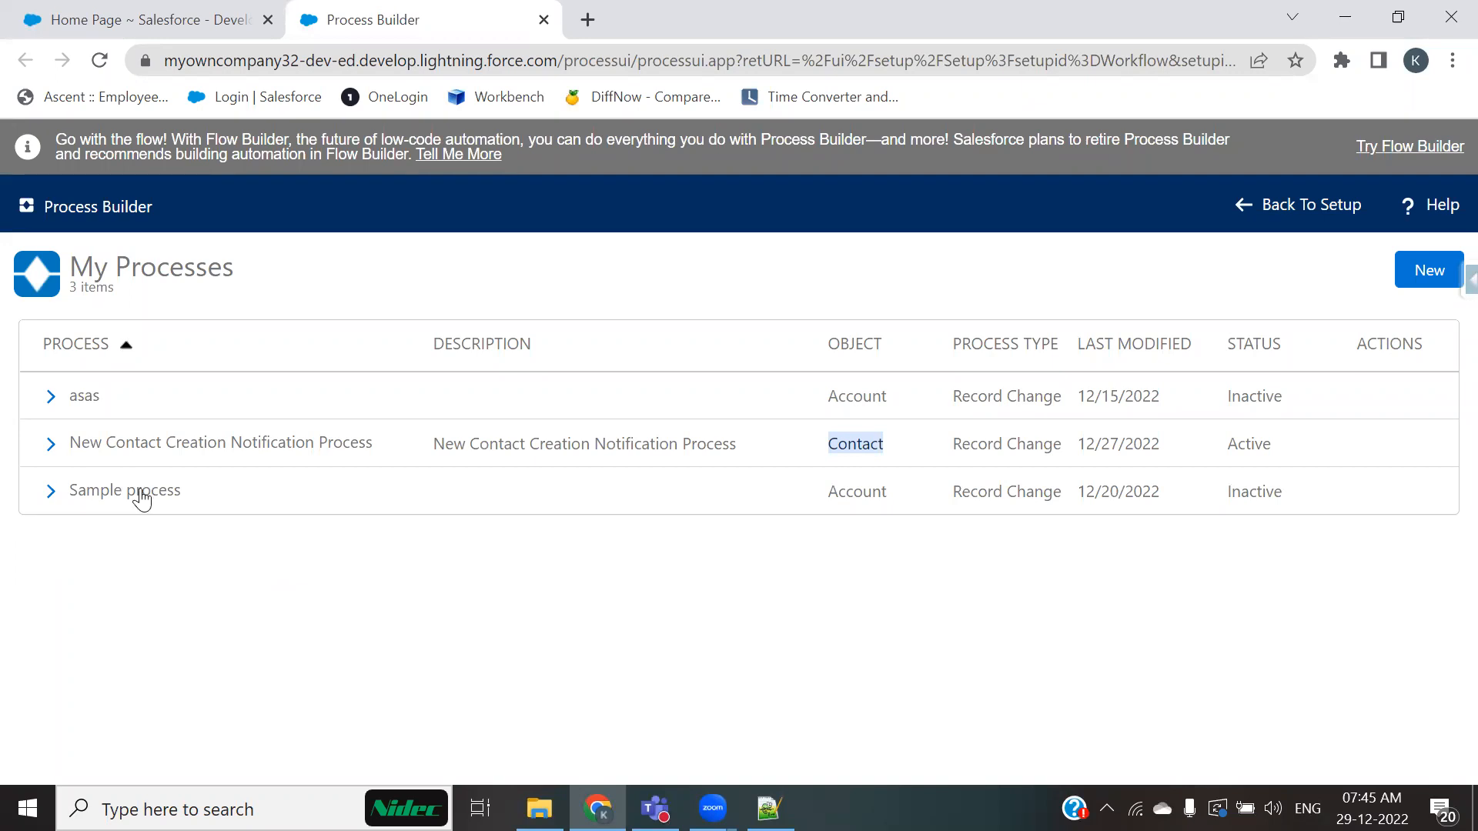
# Step: Open the New Contact Creation Notification Process and inspect its Contact object, email criteria and email alert action
pyautogui.click(50, 443)
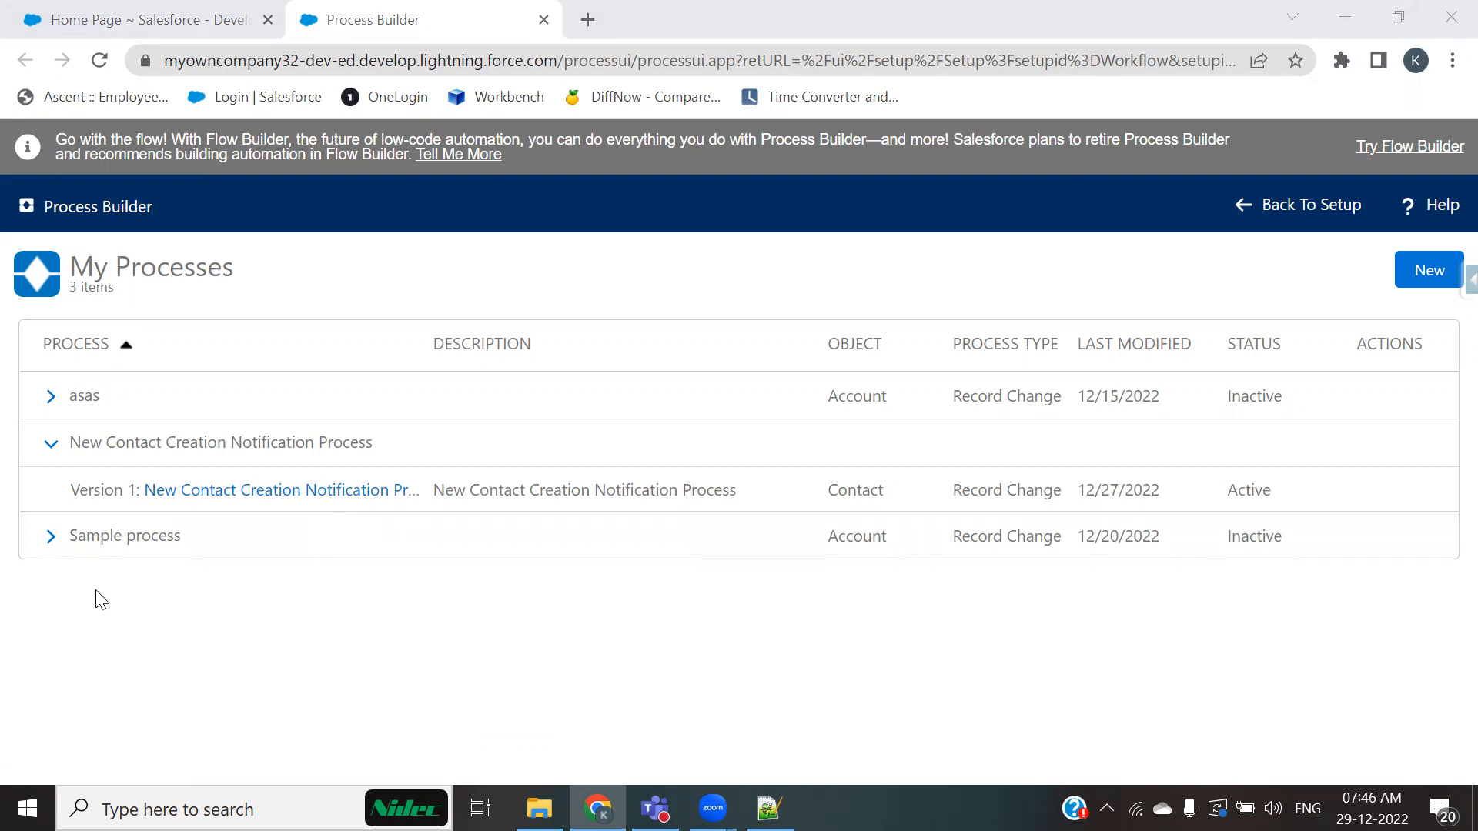
pyautogui.click(252, 507)
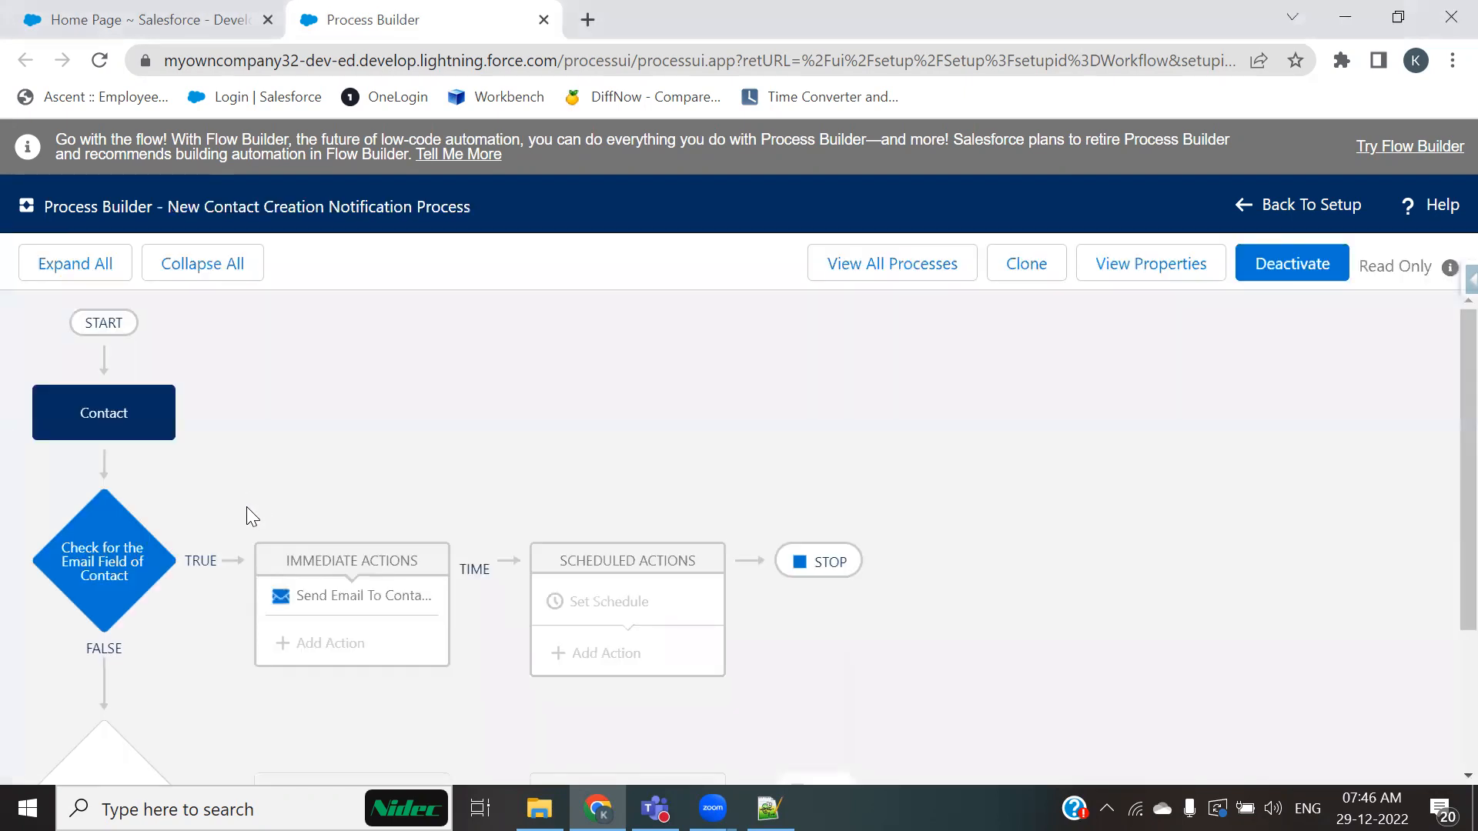
pyautogui.click(107, 428)
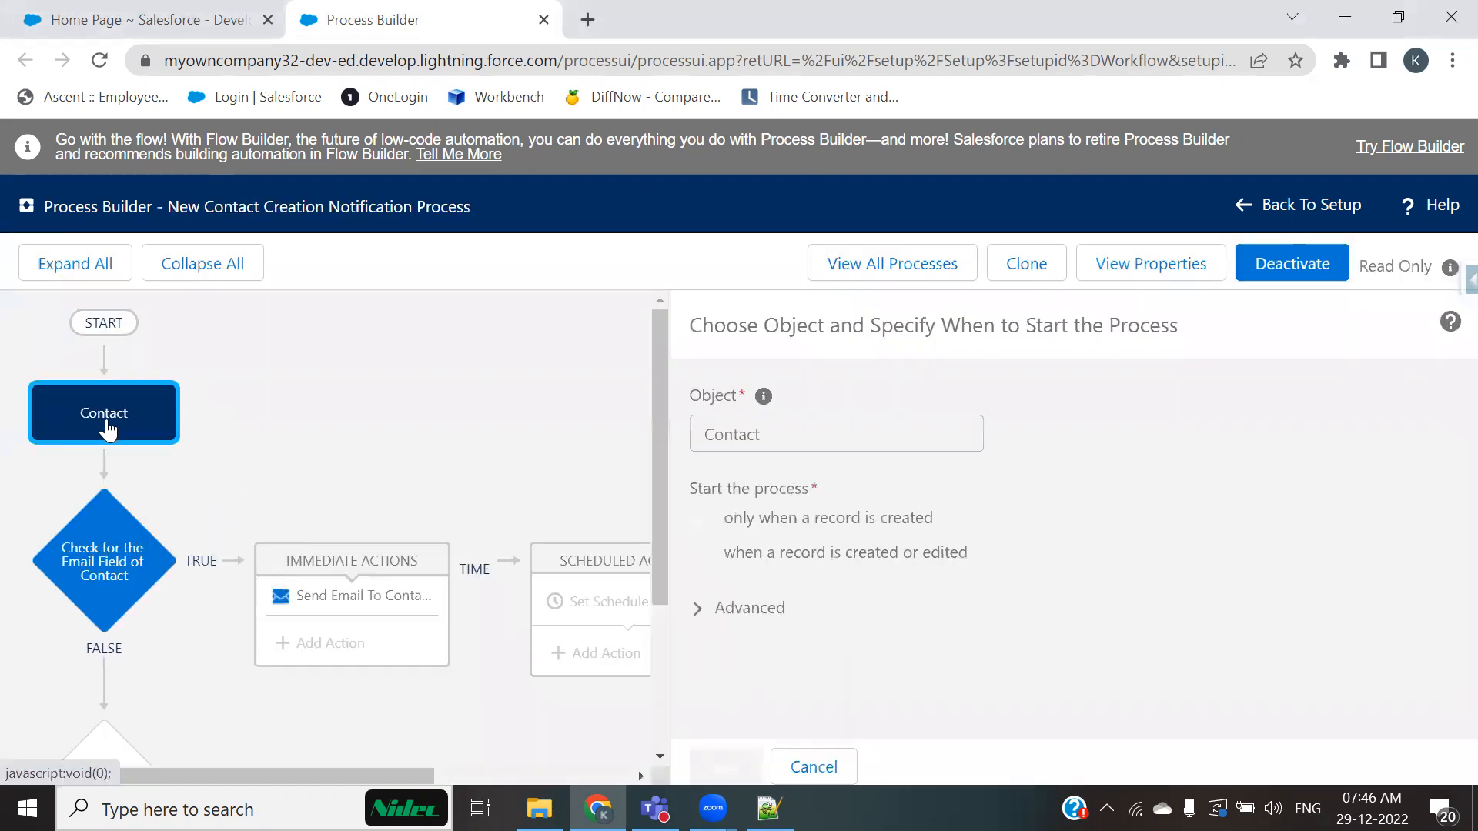
pyautogui.moveTo(882, 442); pyautogui.dragTo(620, 446)
pyautogui.moveTo(866, 611); pyautogui.dragTo(223, 556)
pyautogui.click(127, 550)
pyautogui.scroll(-3, 805, 549)
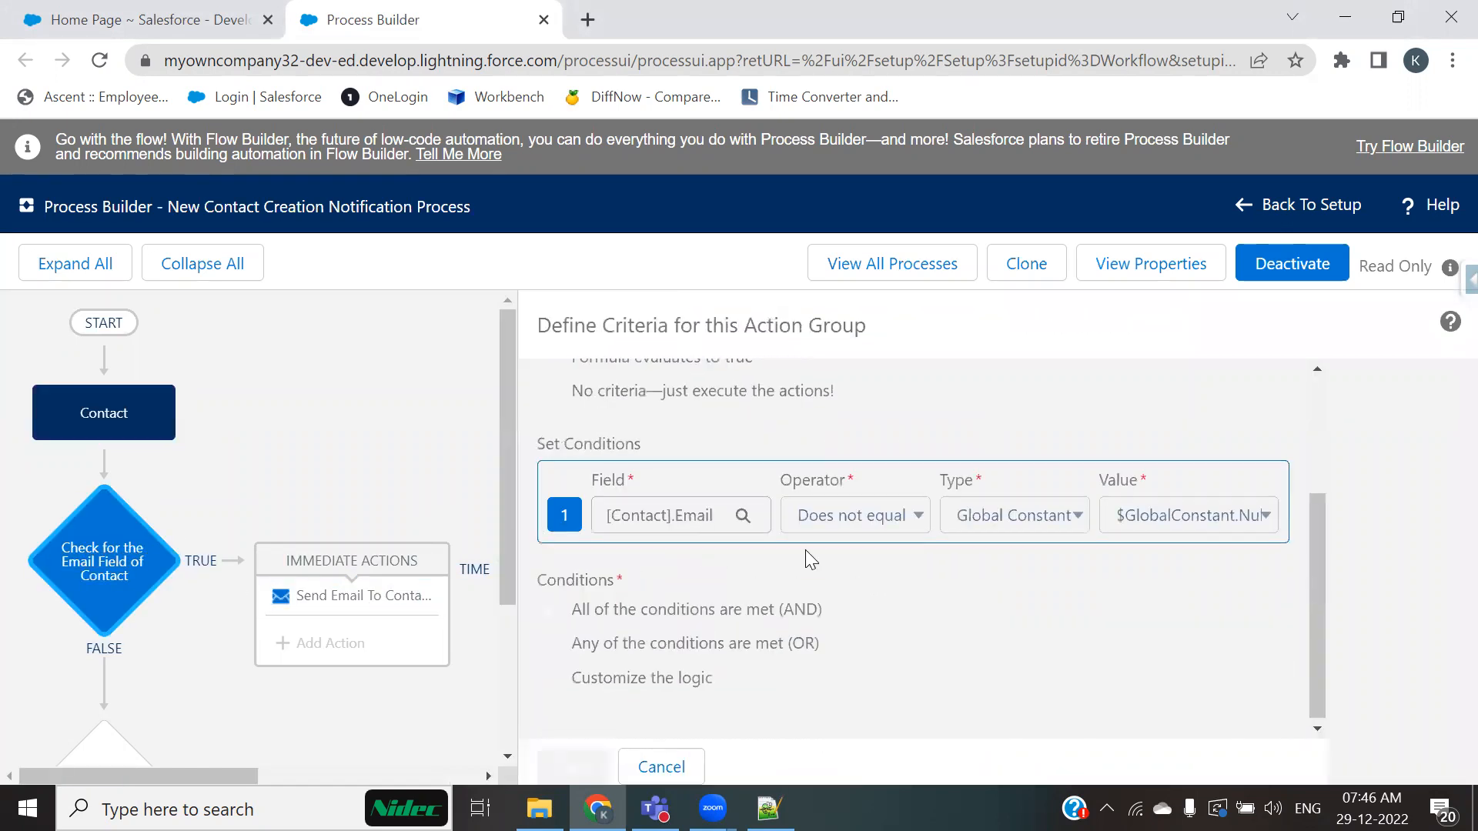
pyautogui.moveTo(533, 500); pyautogui.dragTo(1096, 533)
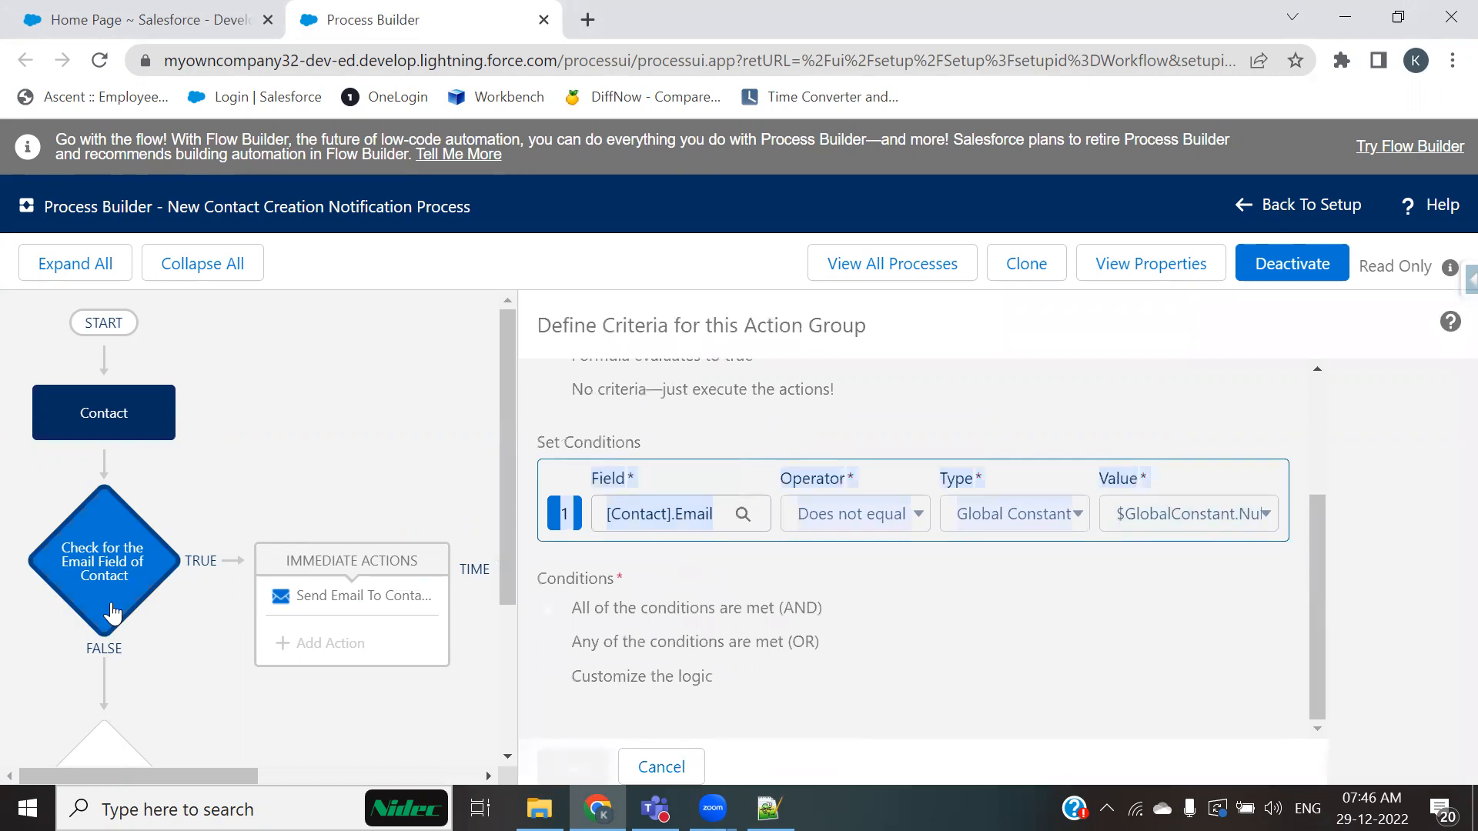
pyautogui.click(321, 613)
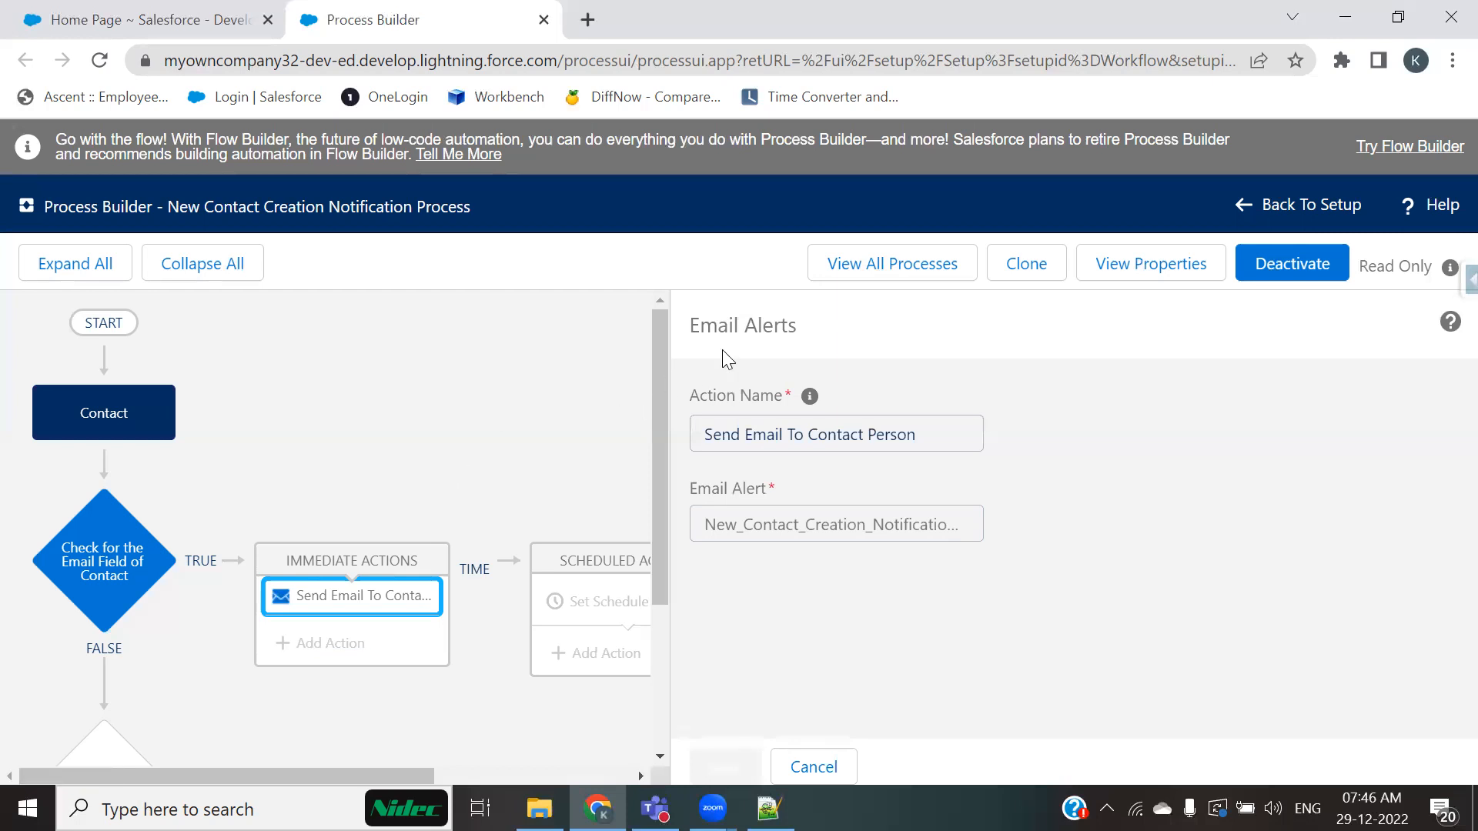
pyautogui.click(874, 264)
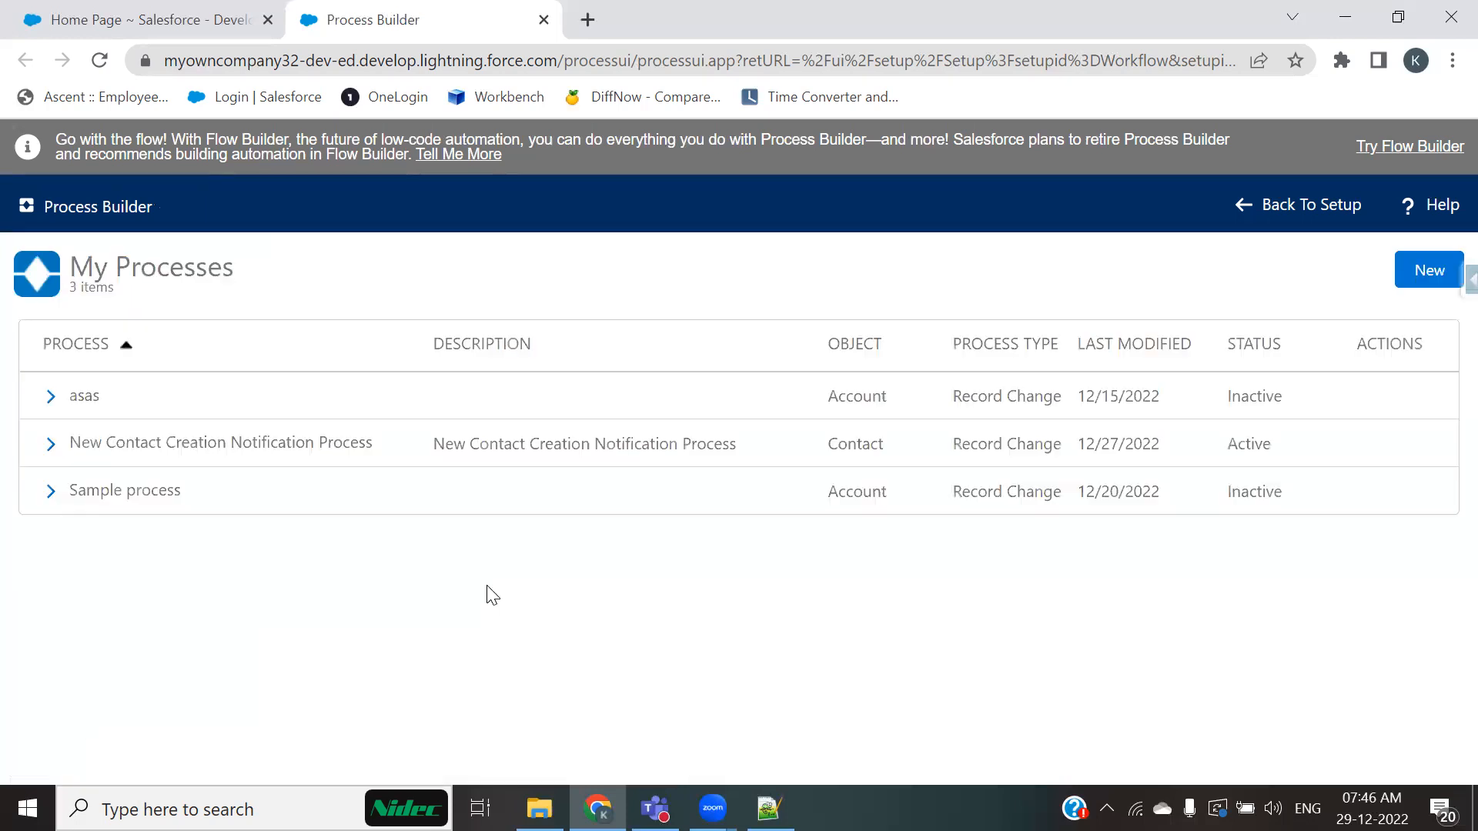
pyautogui.click(50, 444)
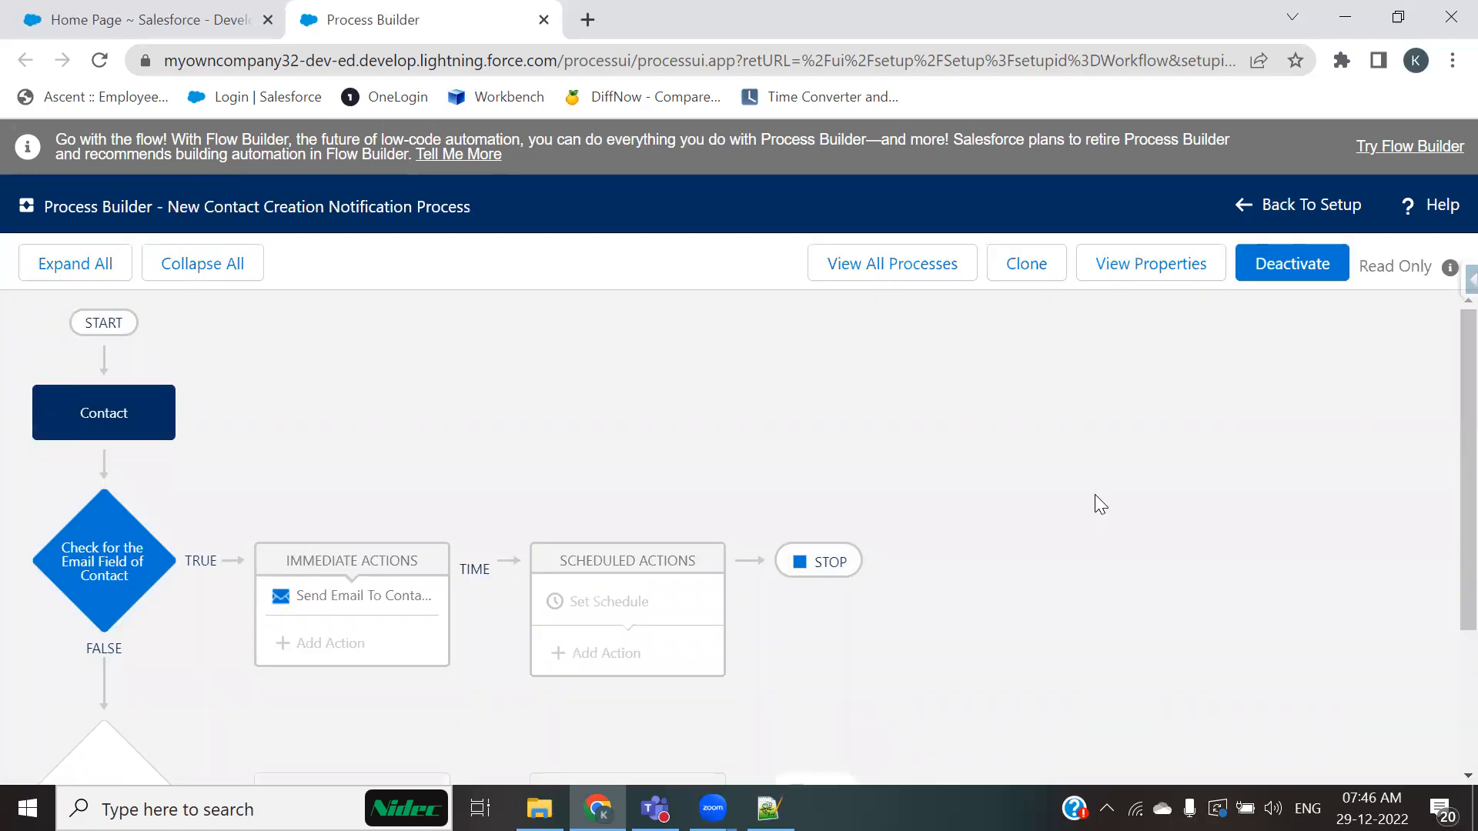
pyautogui.scroll(-1, 966, 462)
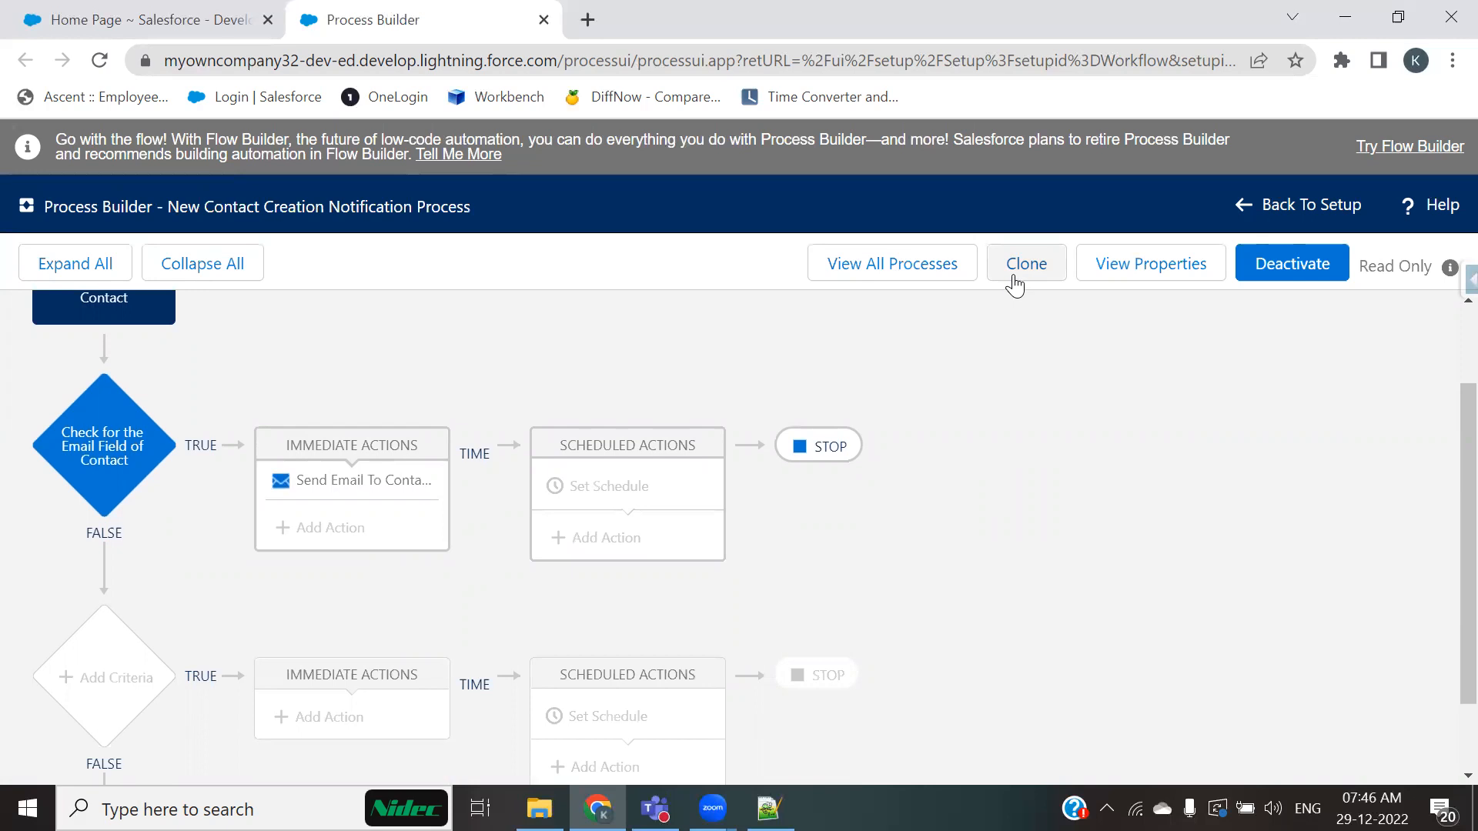
pyautogui.scroll(1, 1004, 482)
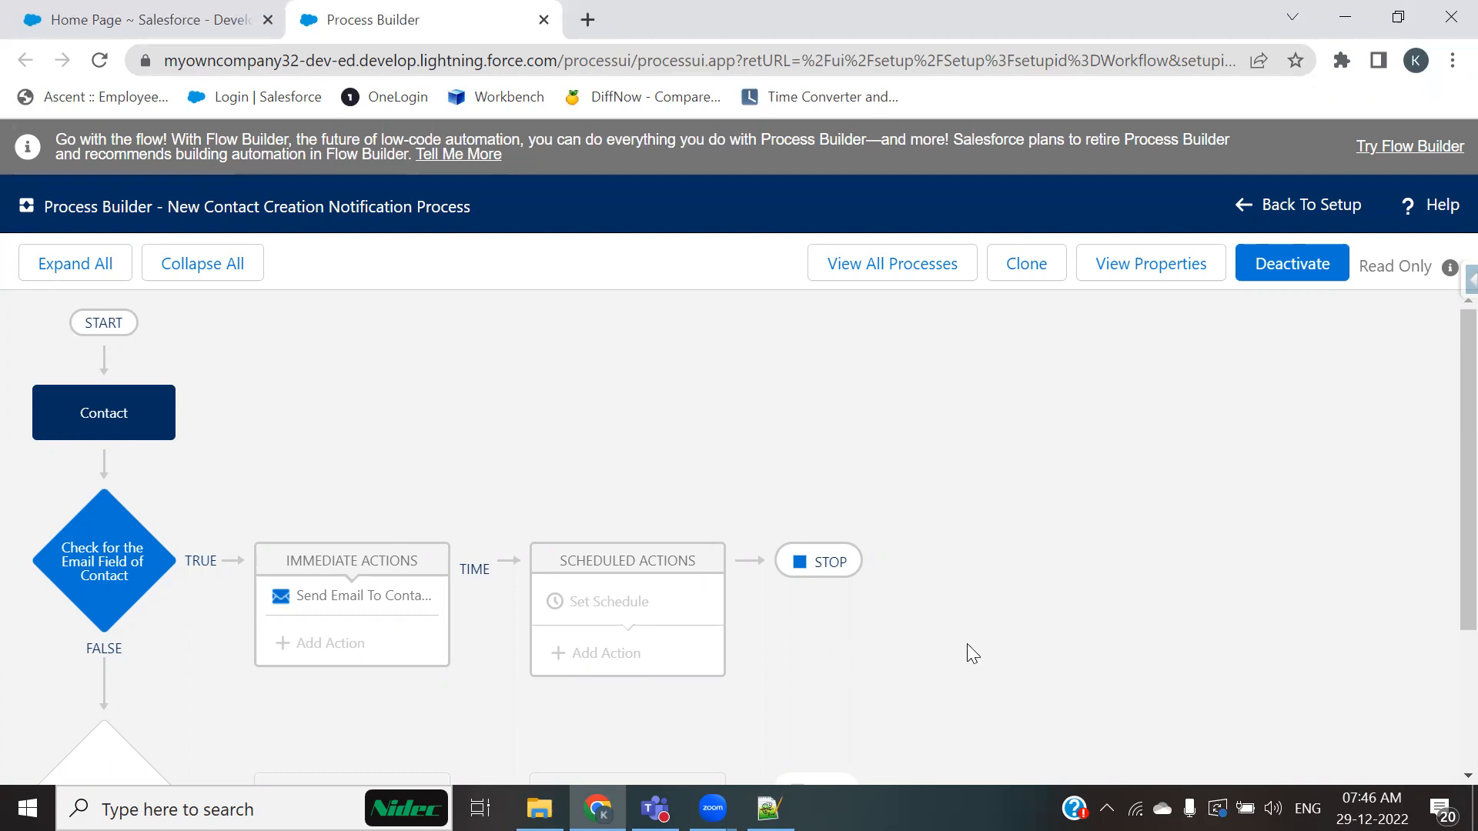
pyautogui.click(1032, 280)
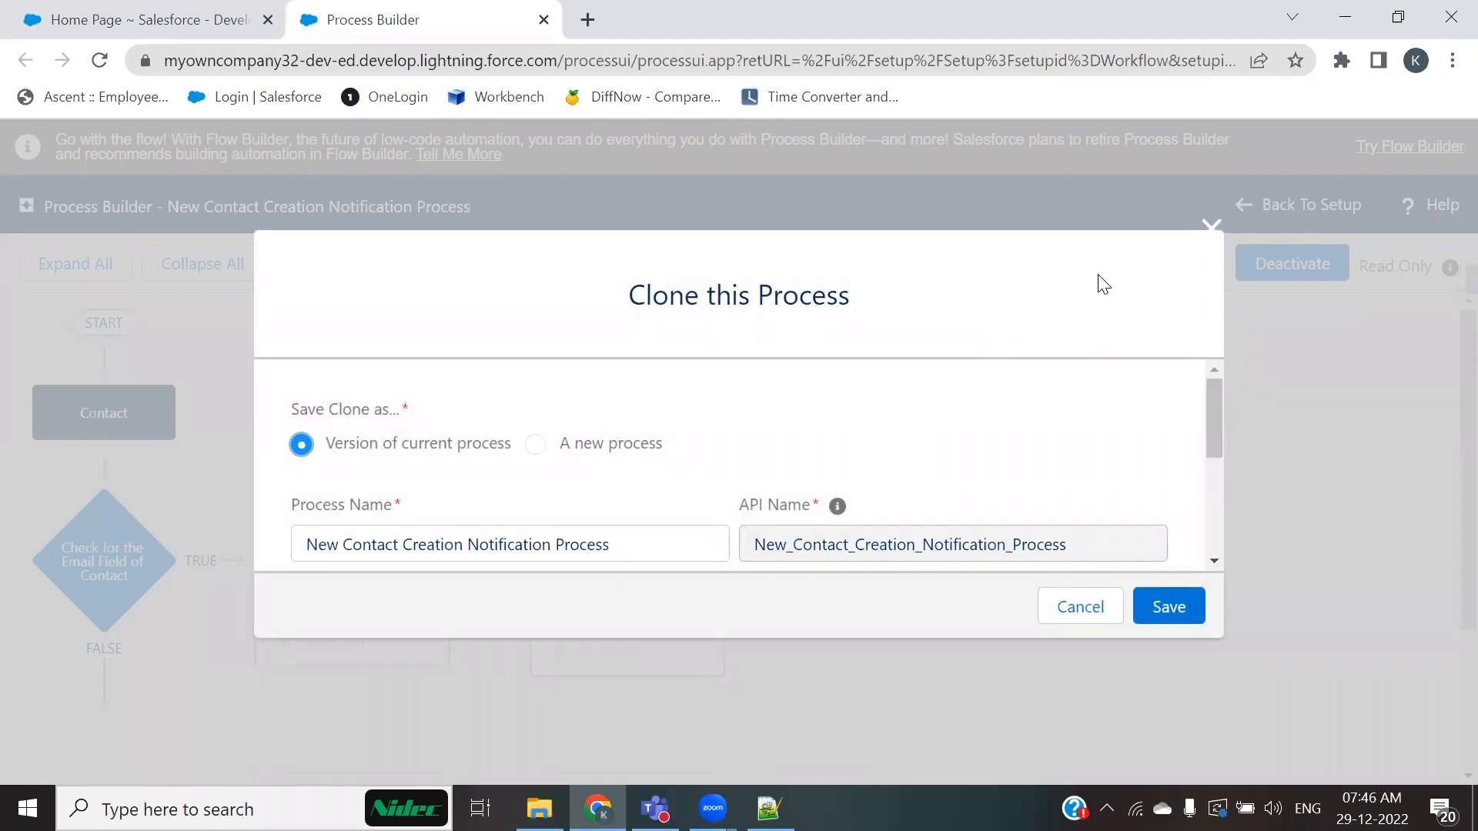
pyautogui.click(1210, 226)
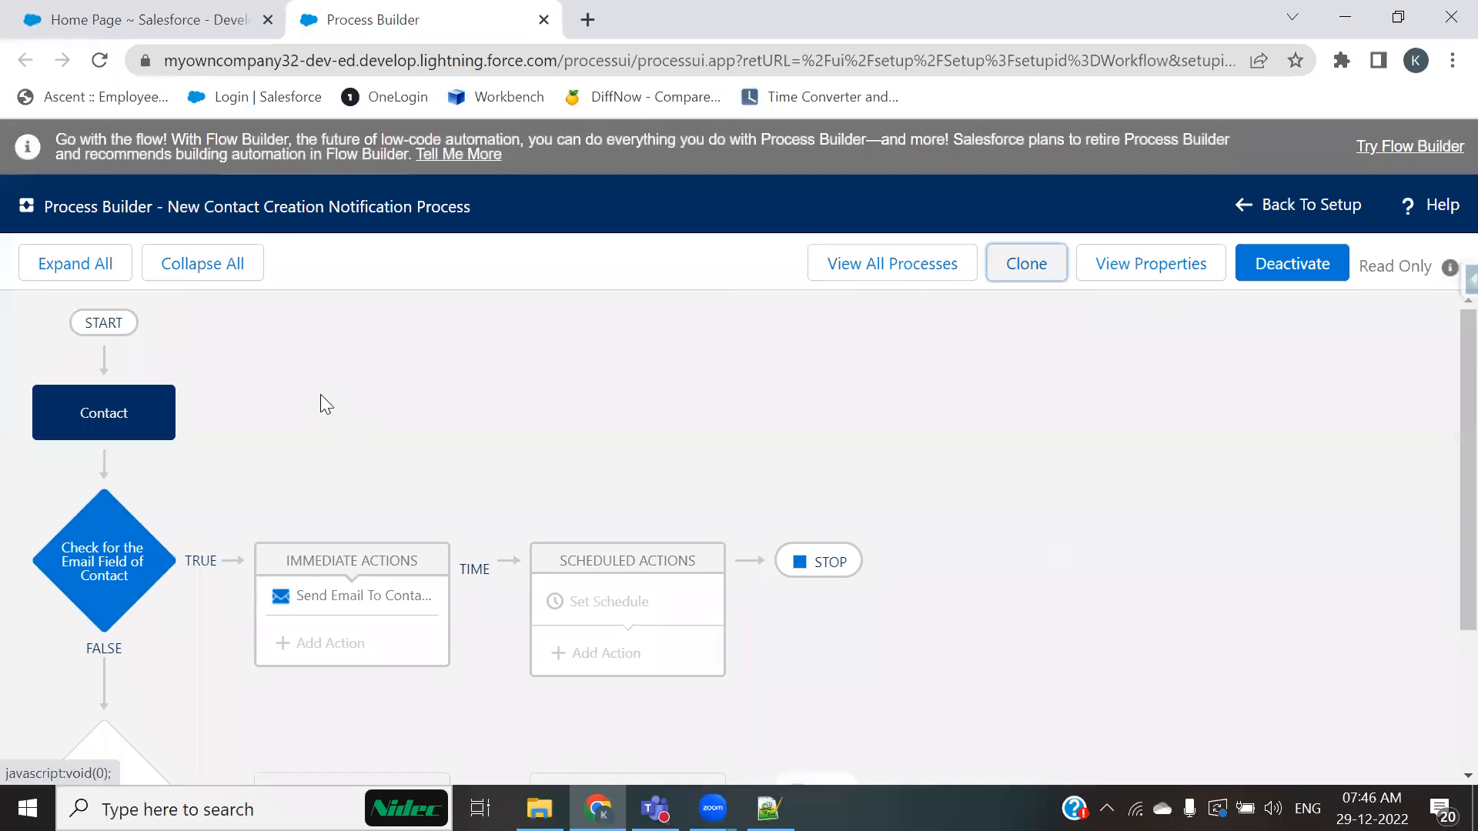
pyautogui.click(817, 272)
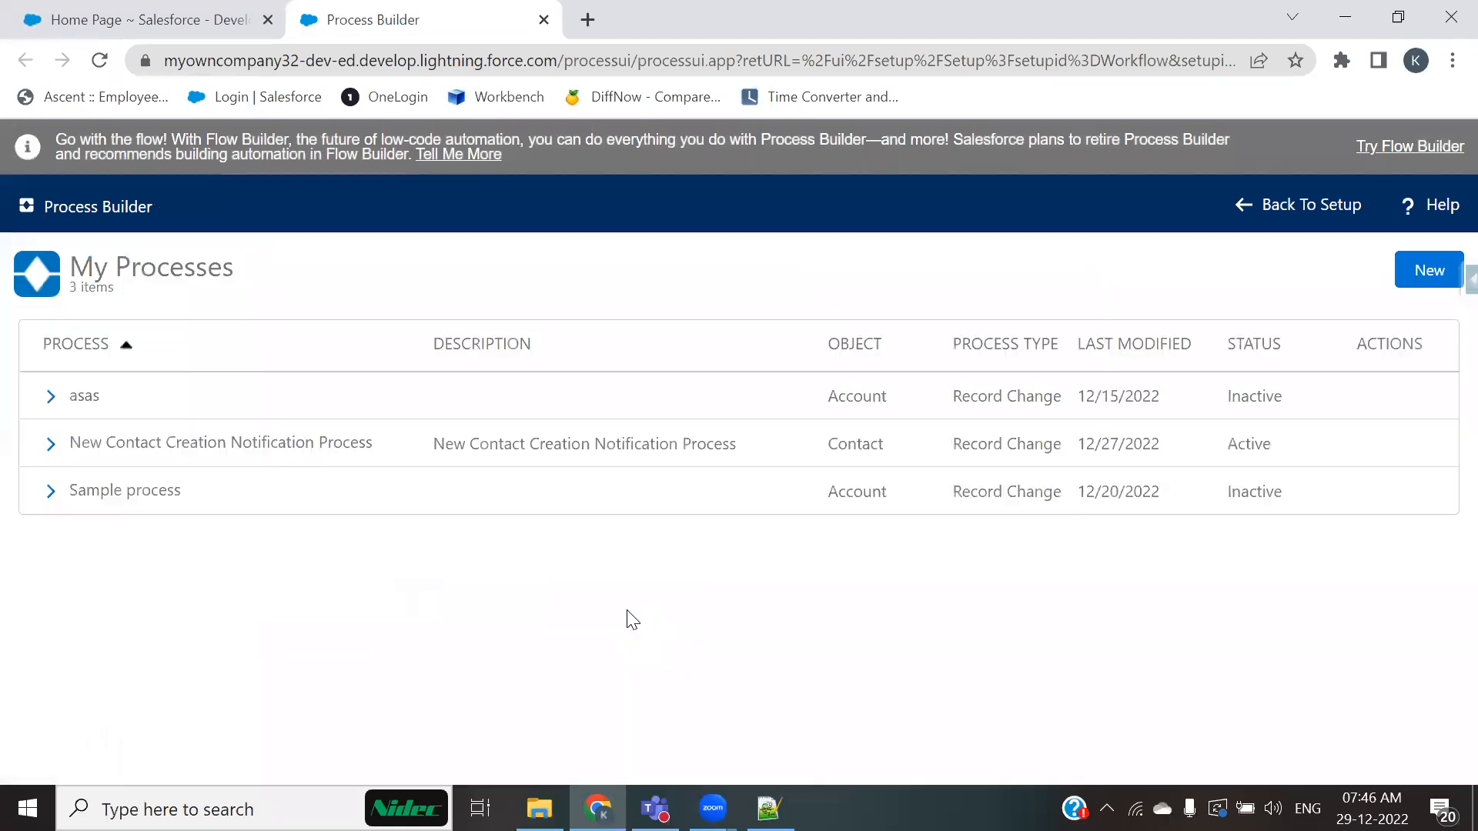
# Step: Expand the New Contact Creation Notification Process and open its Version 1
pyautogui.click(52, 450)
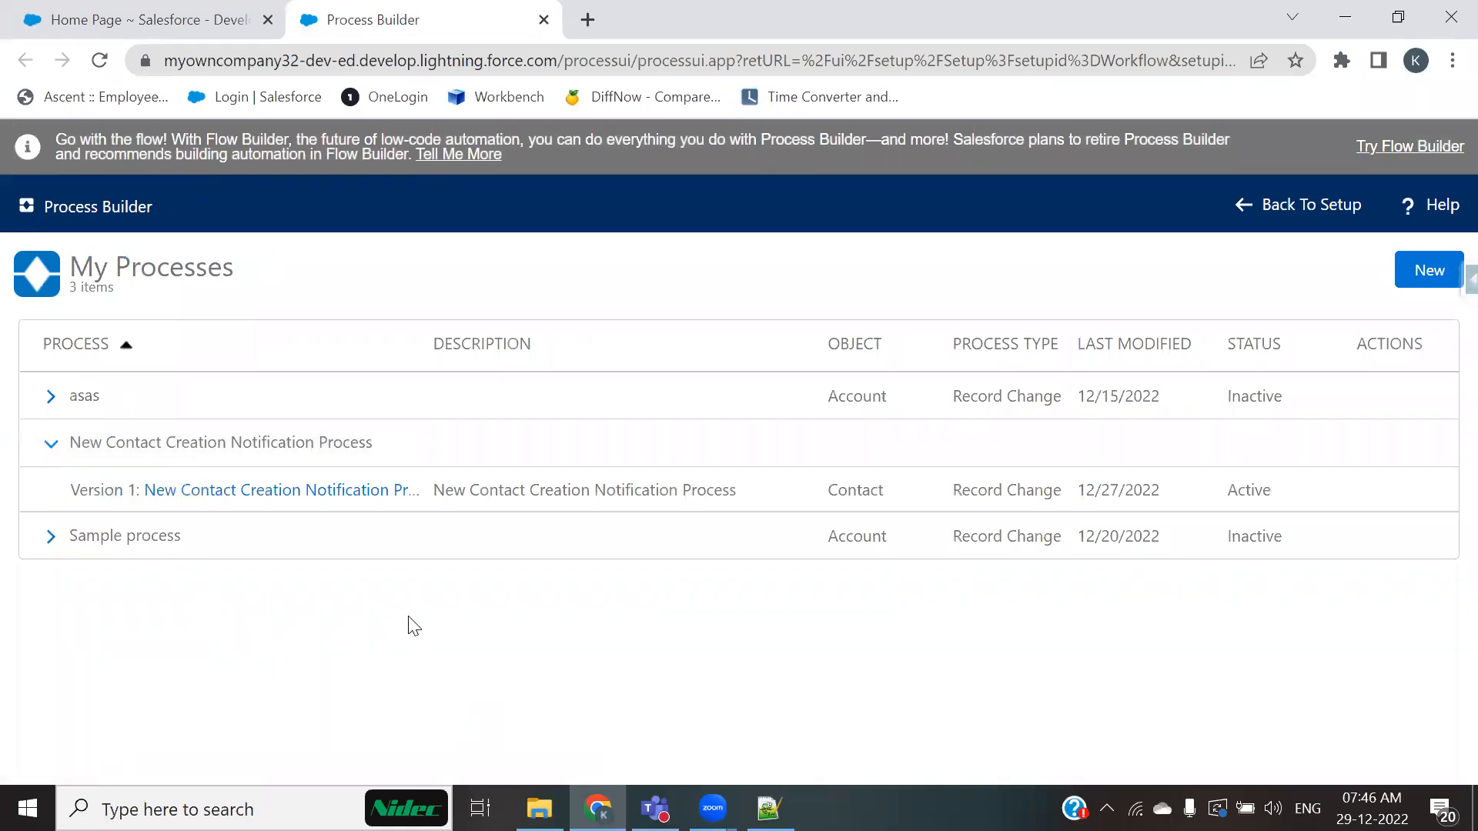
pyautogui.moveTo(72, 490); pyautogui.dragTo(137, 491)
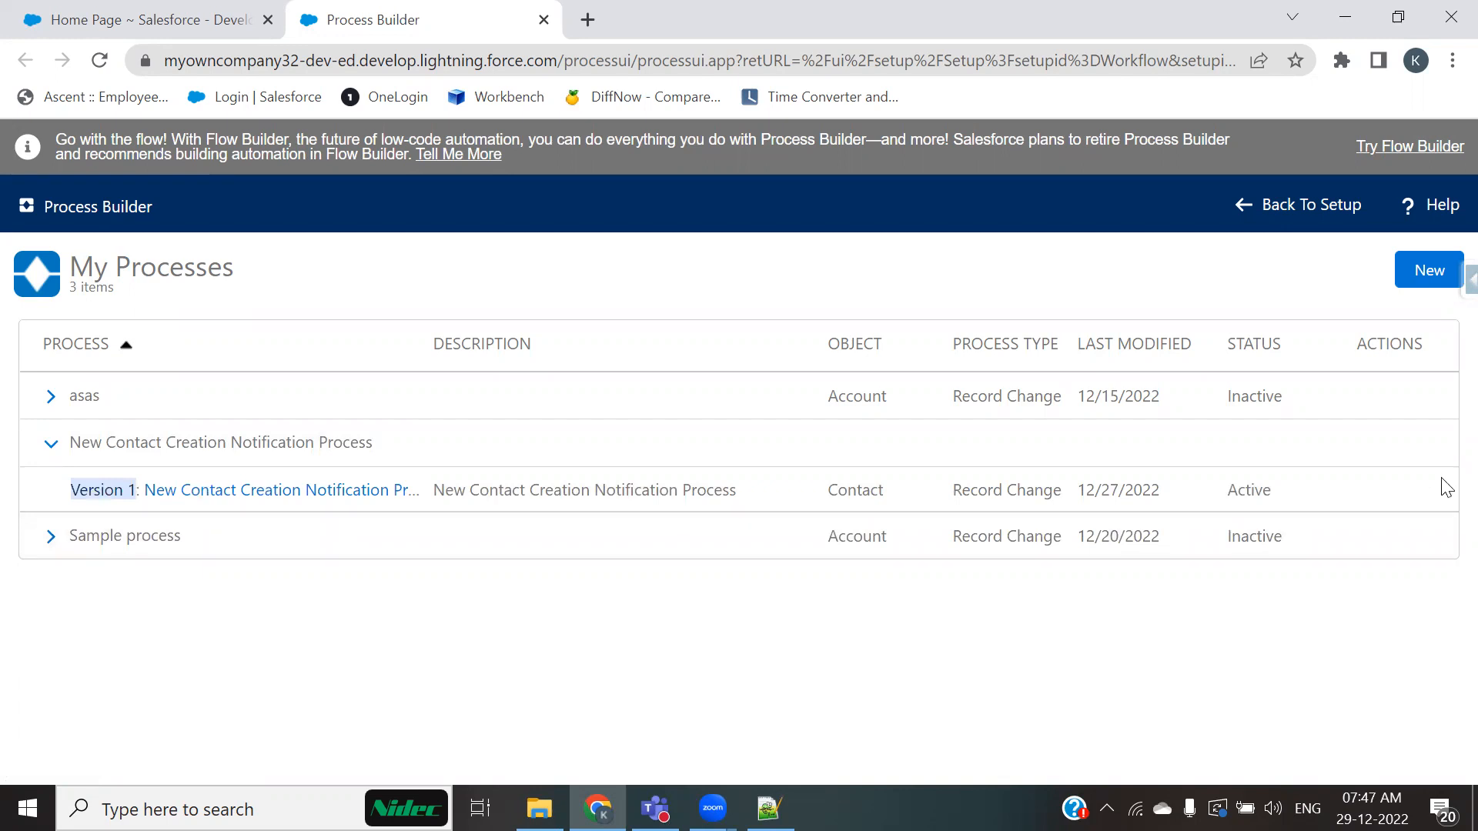
pyautogui.moveTo(1338, 497); pyautogui.dragTo(1239, 492)
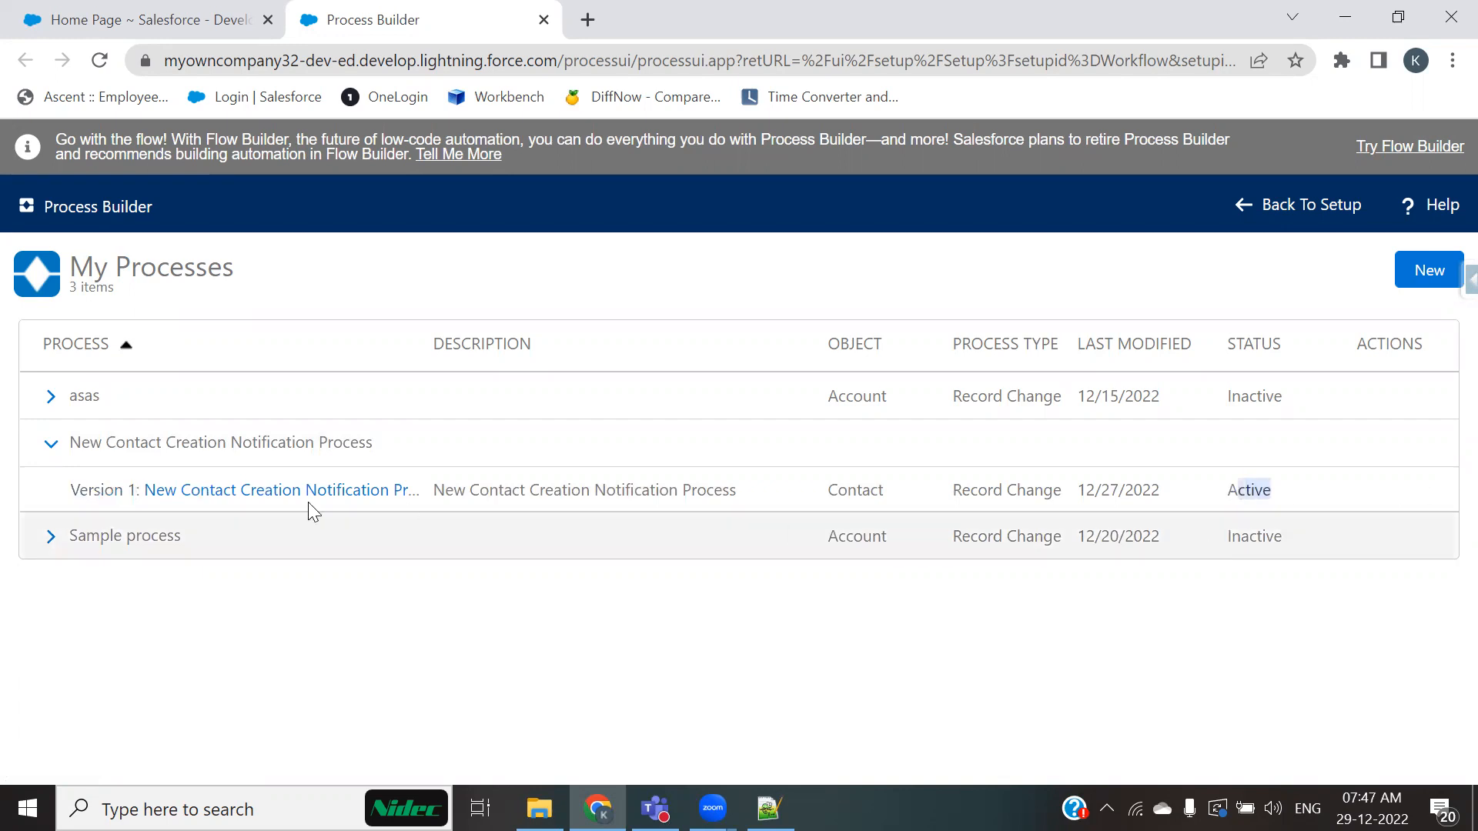
pyautogui.click(221, 493)
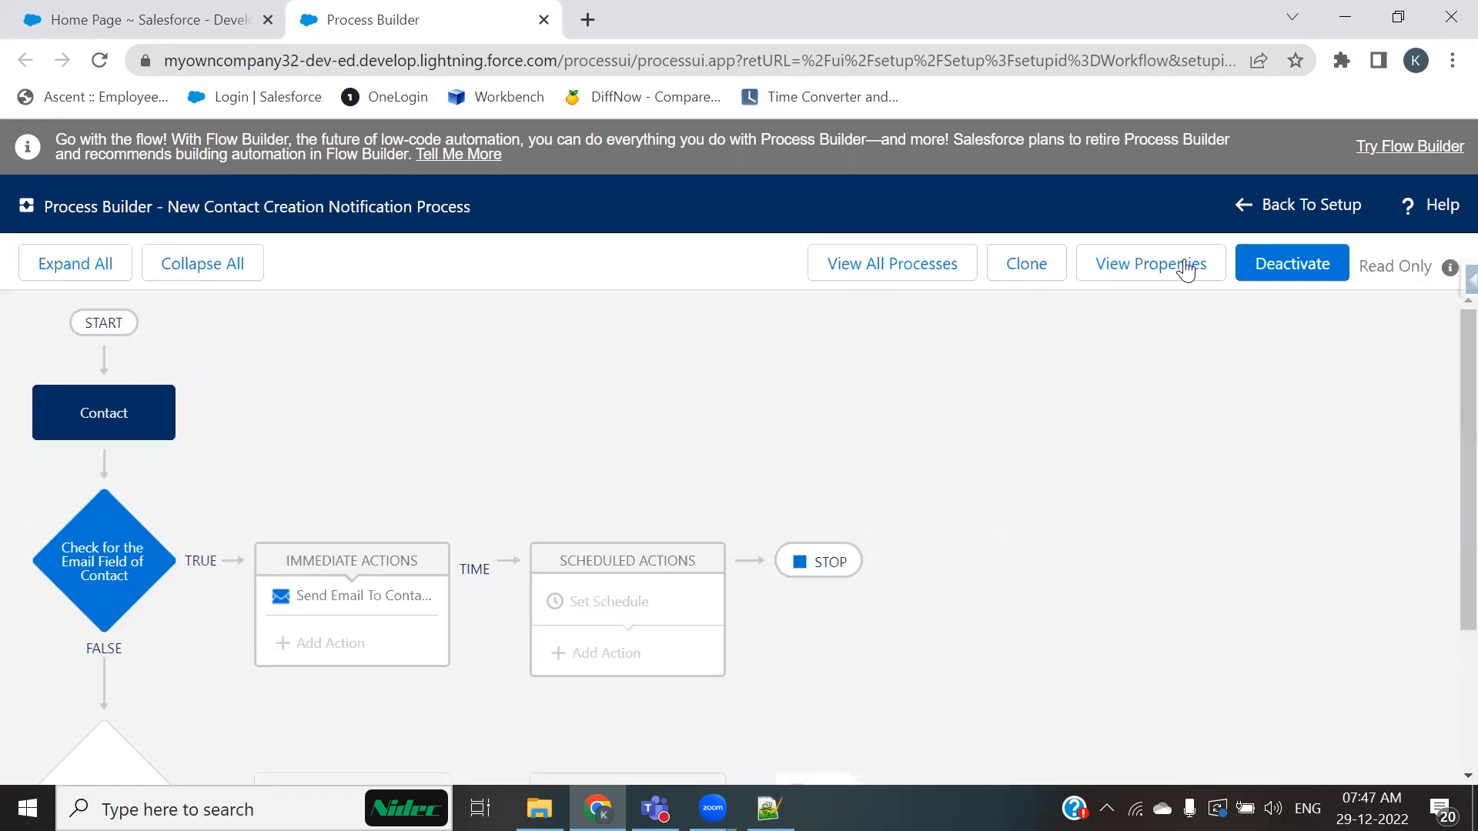
# Step: Clone the process, saving the clone as a version of the current process
pyautogui.click(1020, 264)
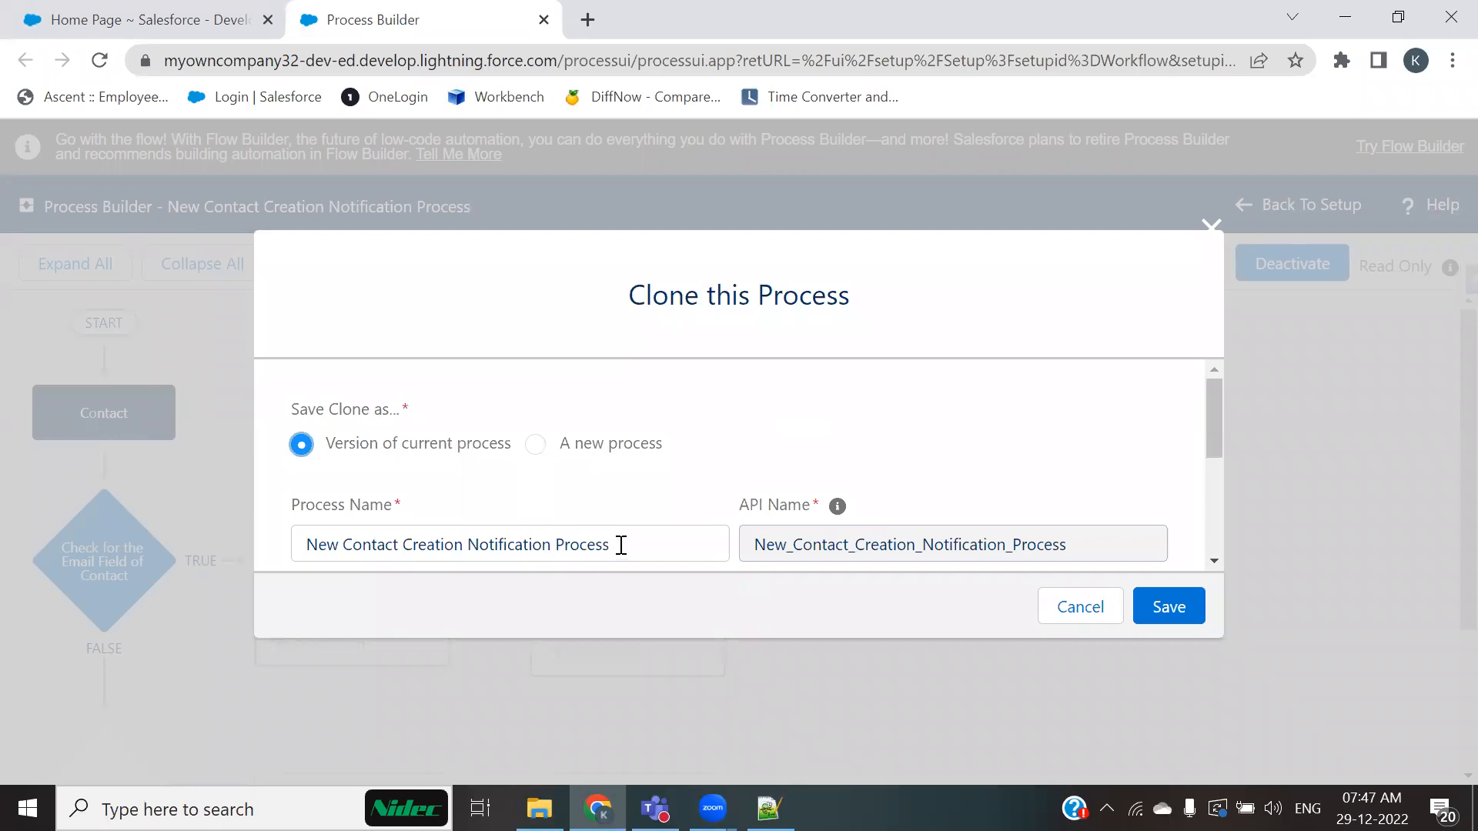
pyautogui.click(537, 443)
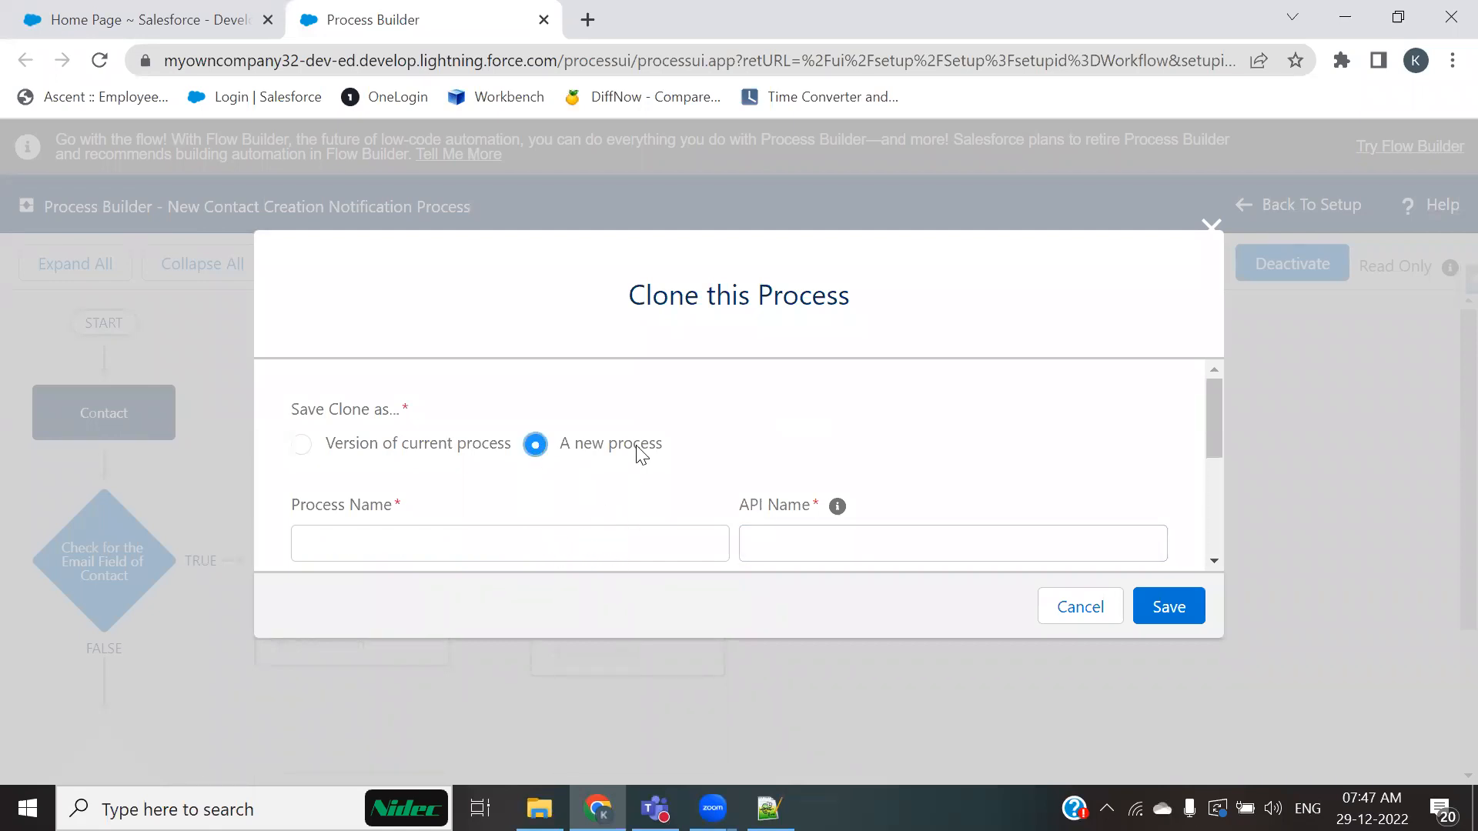
pyautogui.scroll(-2, 616, 462)
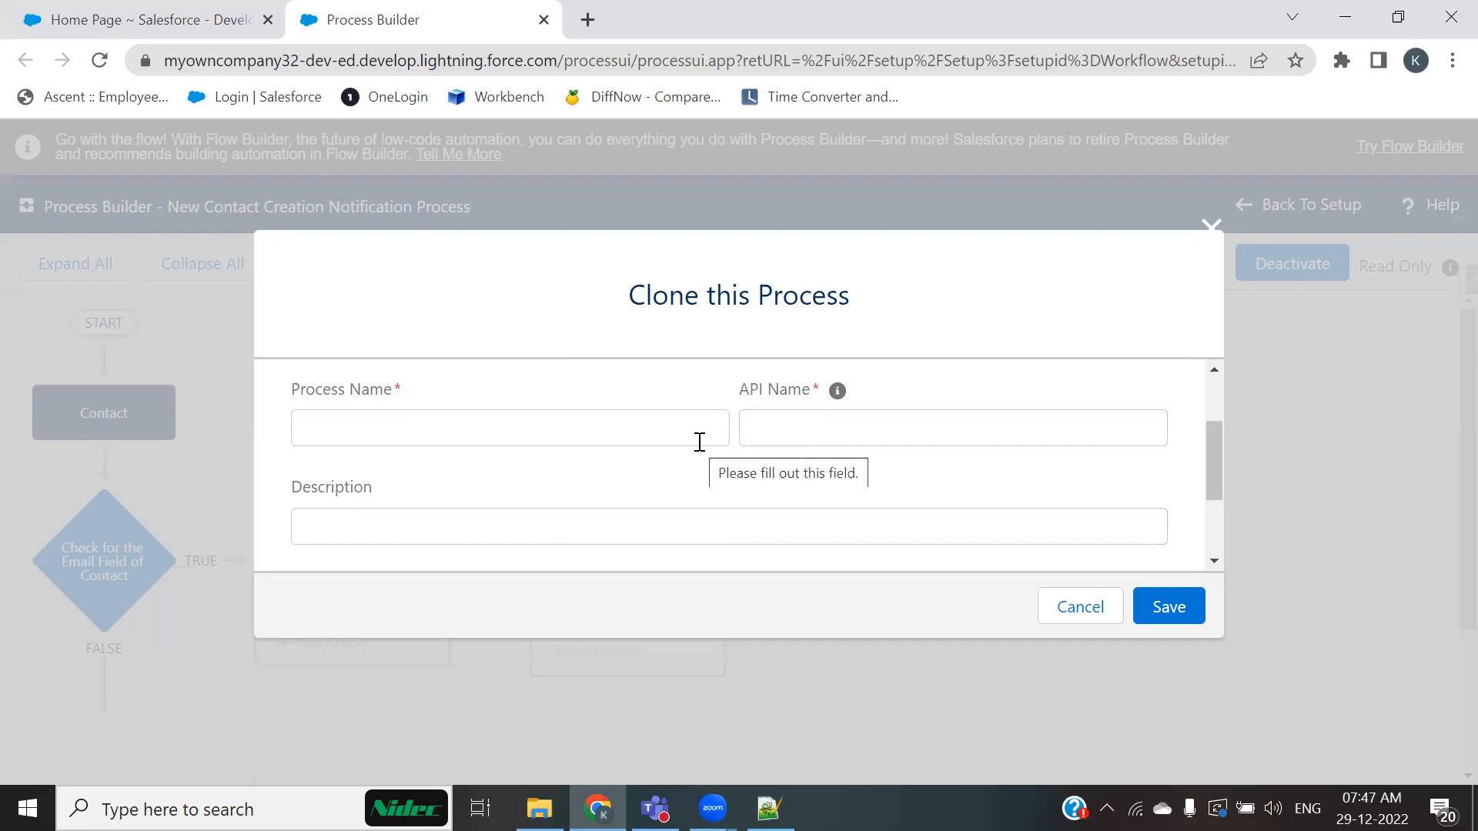
pyautogui.scroll(2, 678, 435)
pyautogui.click(302, 444)
pyautogui.scroll(-2, 541, 482)
pyautogui.scroll(2, 431, 462)
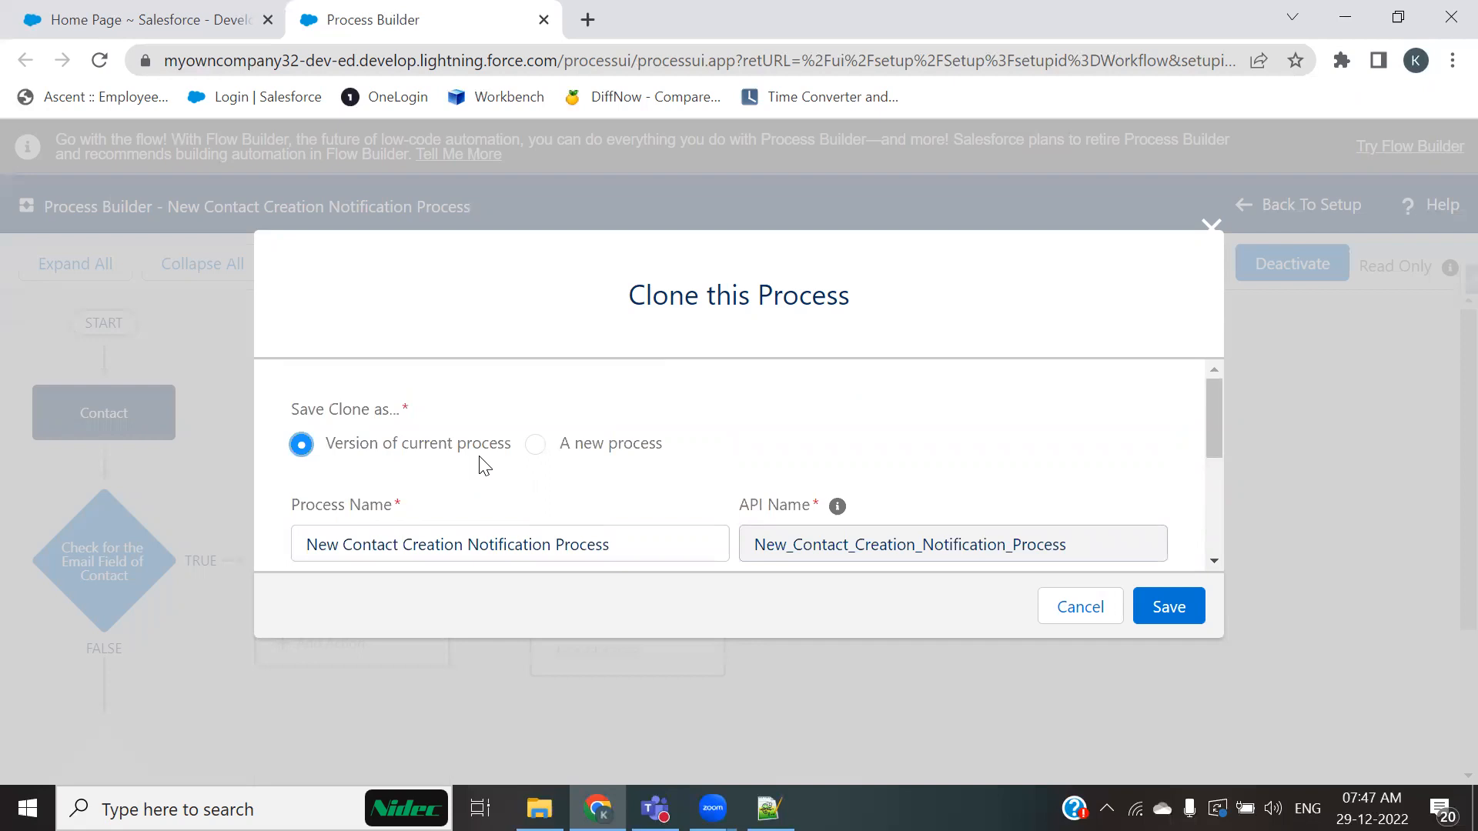
pyautogui.click(1161, 607)
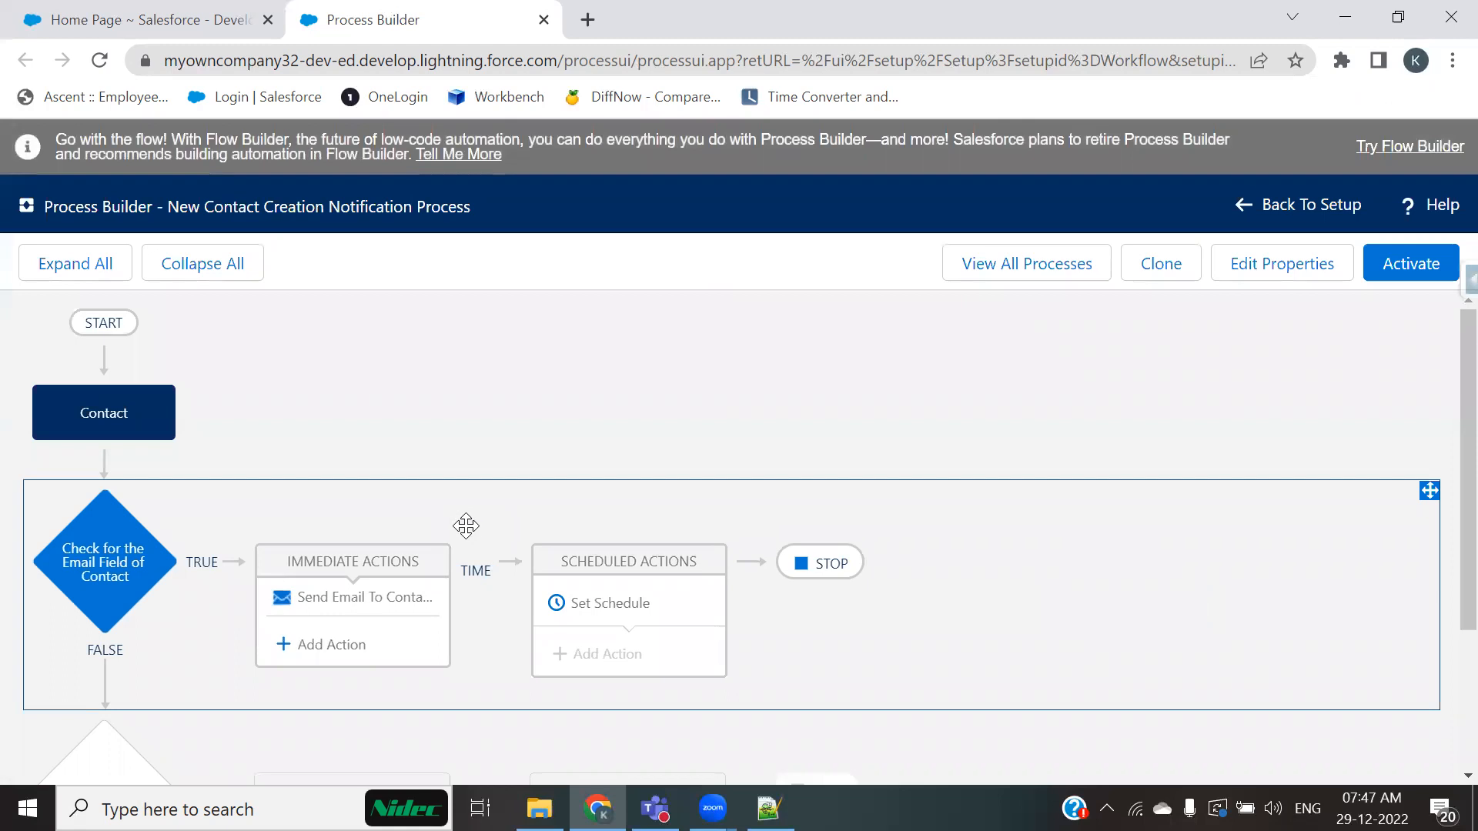
# Step: Inspect the Contact object node and the email-check criteria node
pyautogui.click(91, 414)
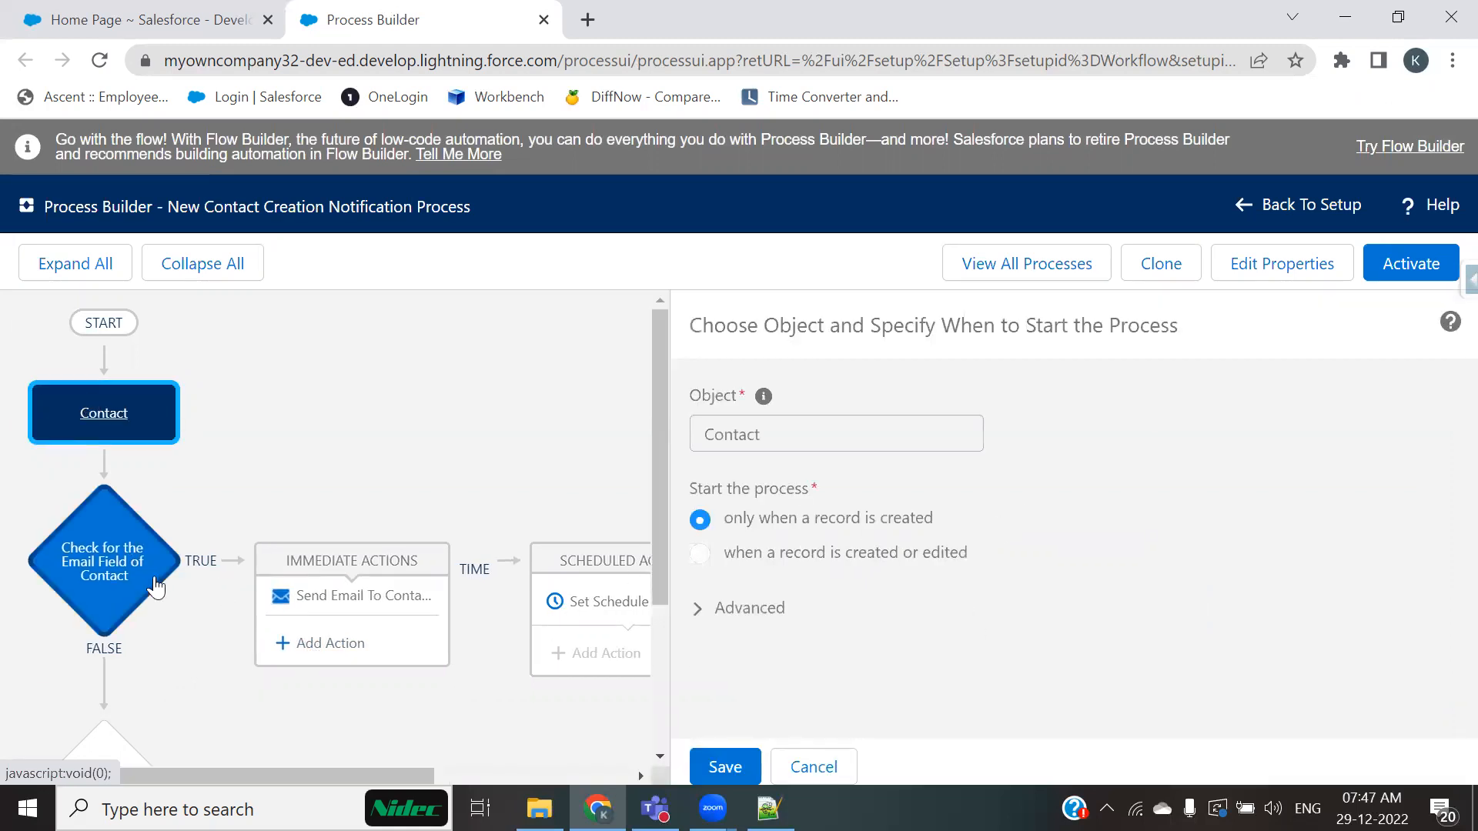
pyautogui.click(103, 561)
pyautogui.scroll(-2, 662, 539)
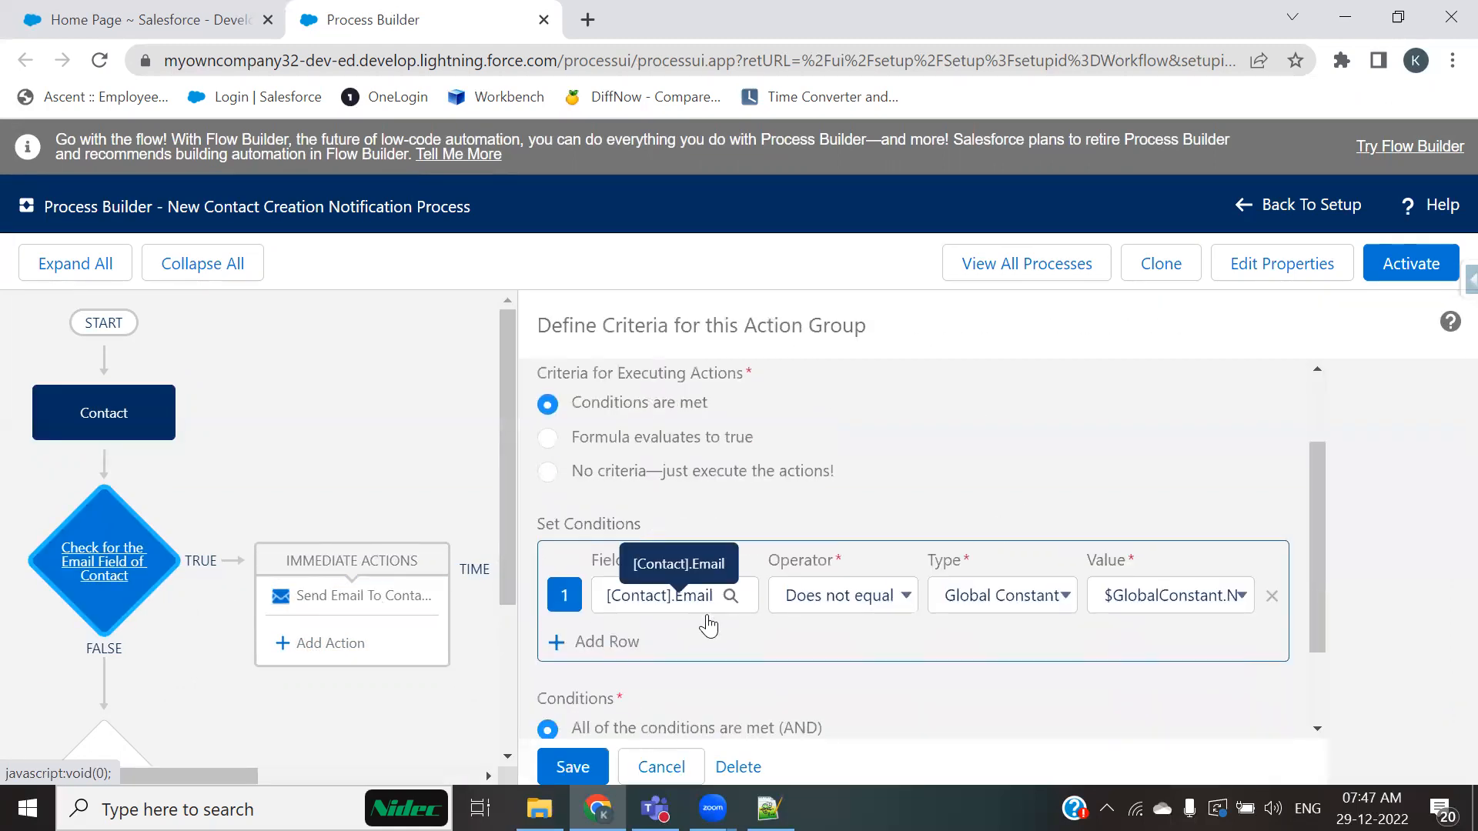
pyautogui.click(408, 600)
pyautogui.click(383, 640)
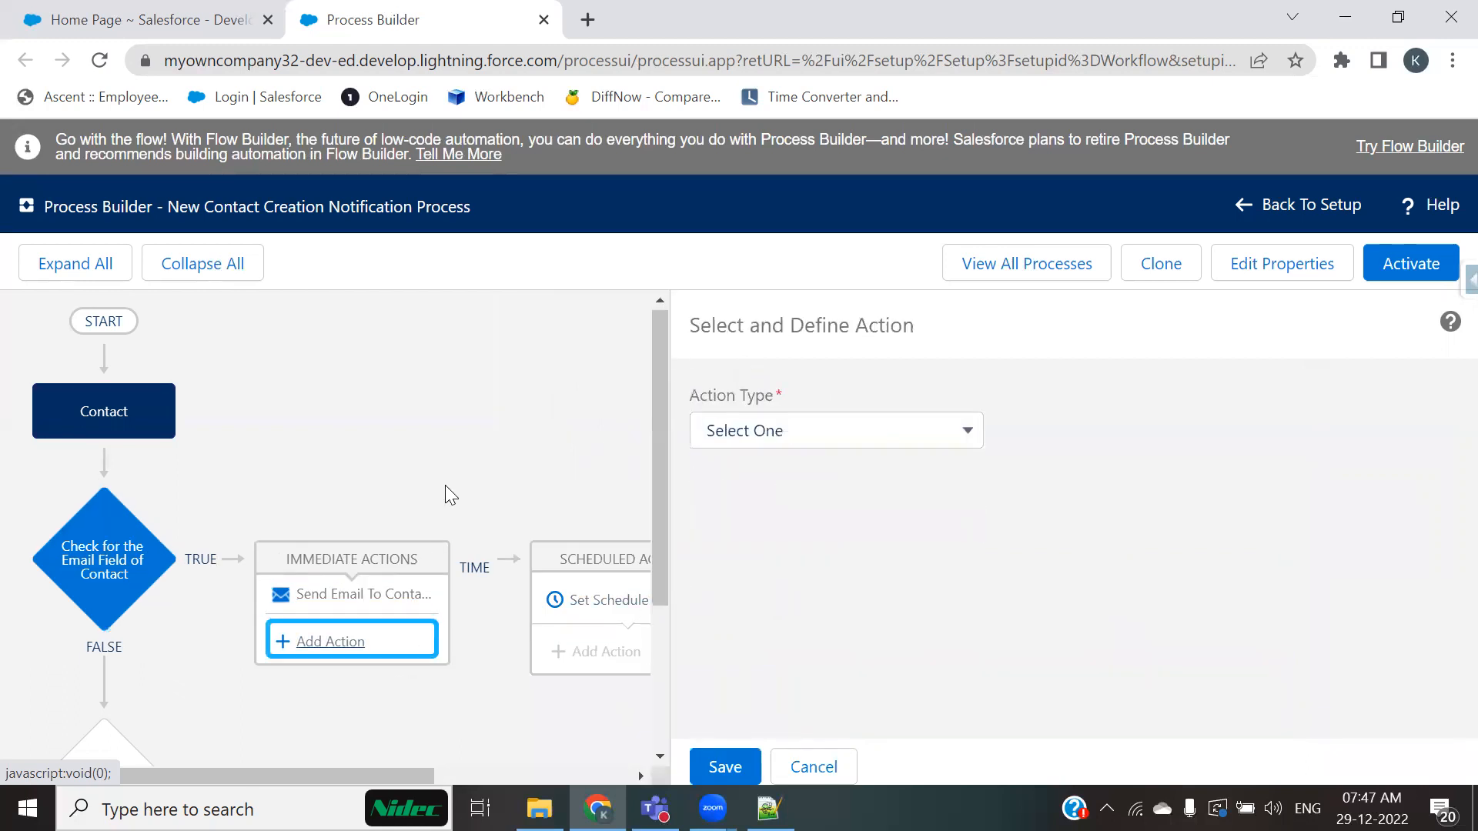
pyautogui.scroll(-3, 445, 484)
pyautogui.scroll(3, 493, 483)
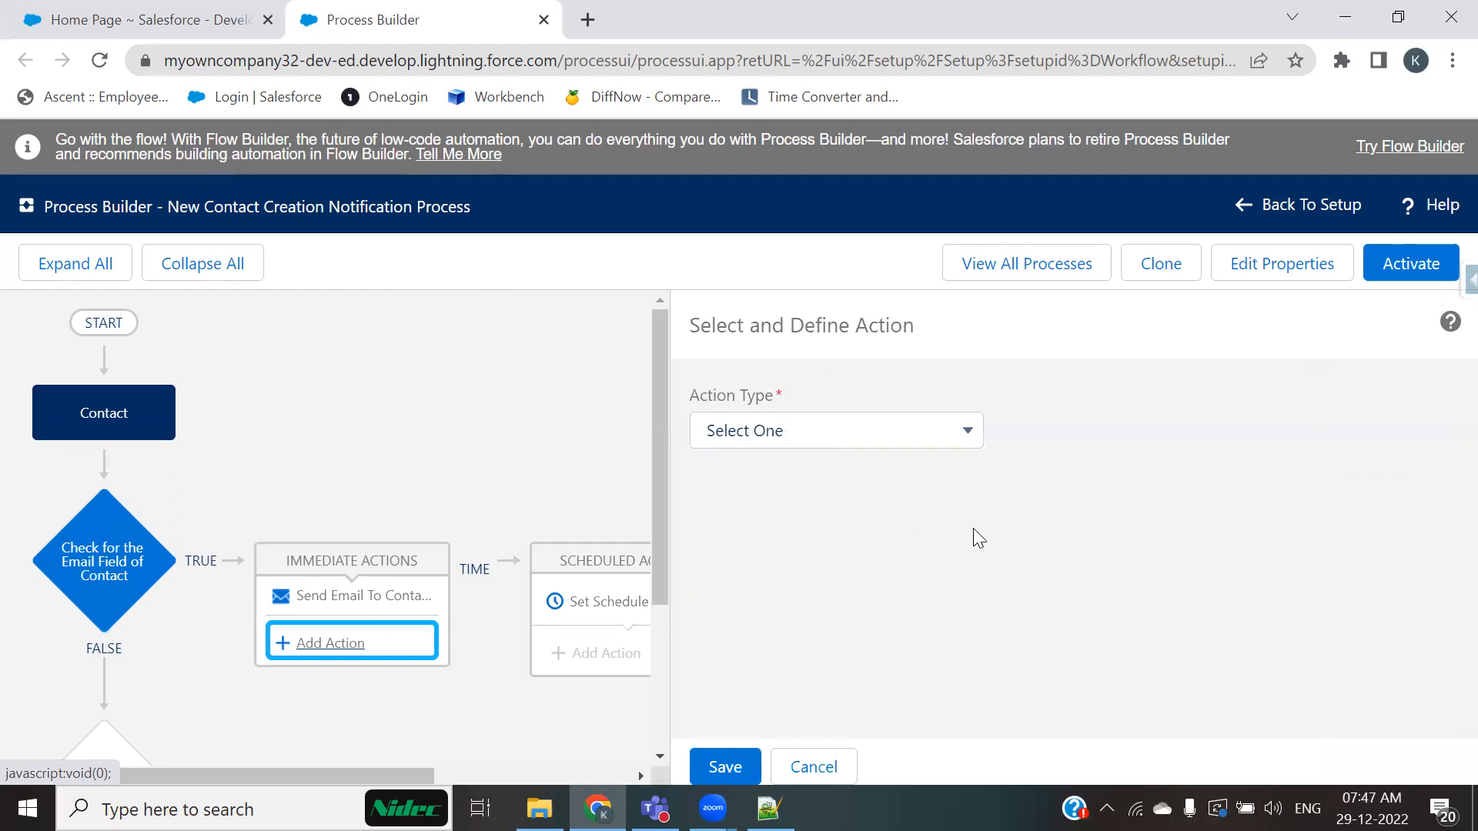
pyautogui.click(726, 767)
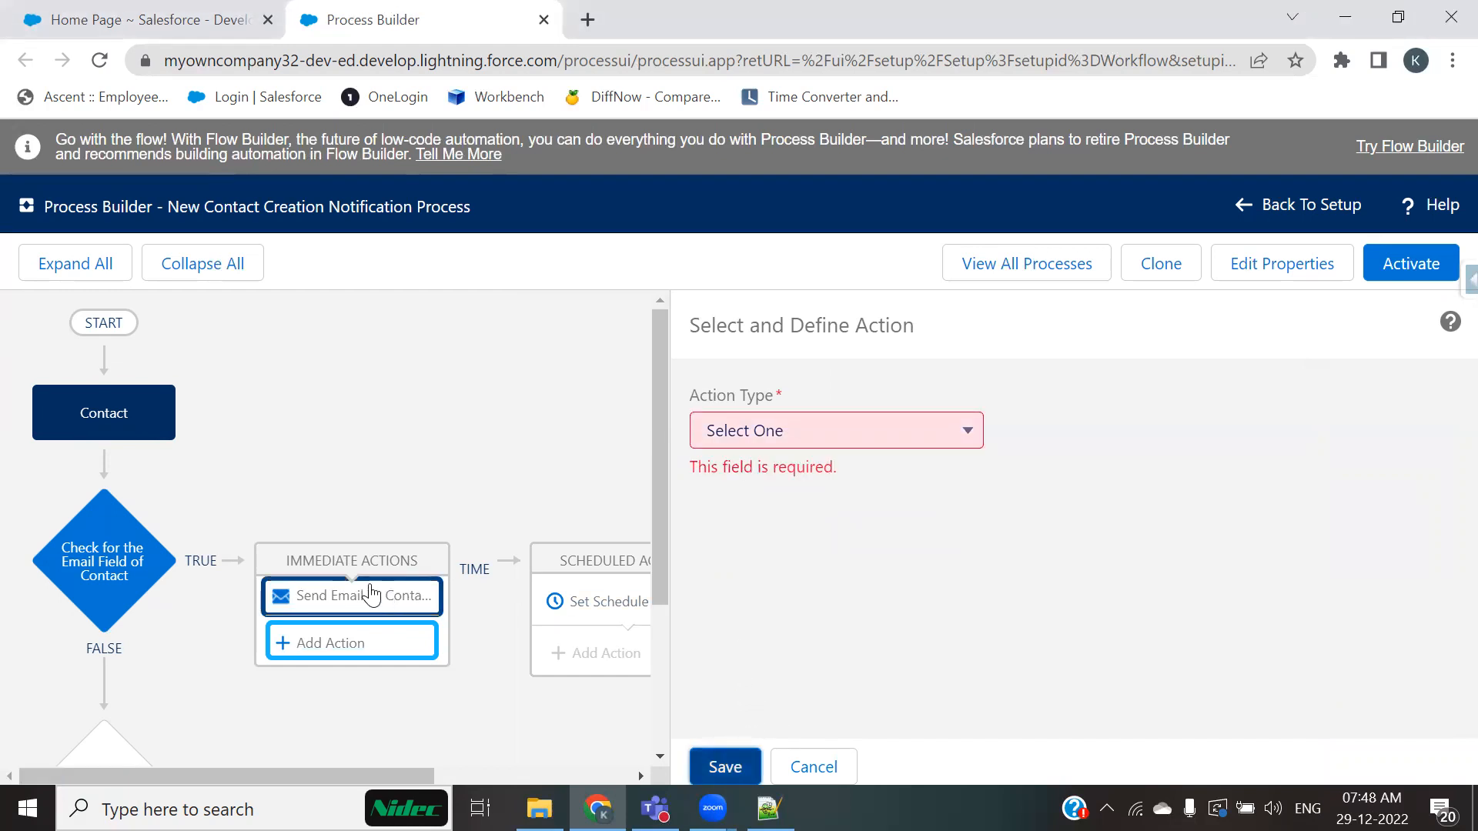
pyautogui.click(389, 494)
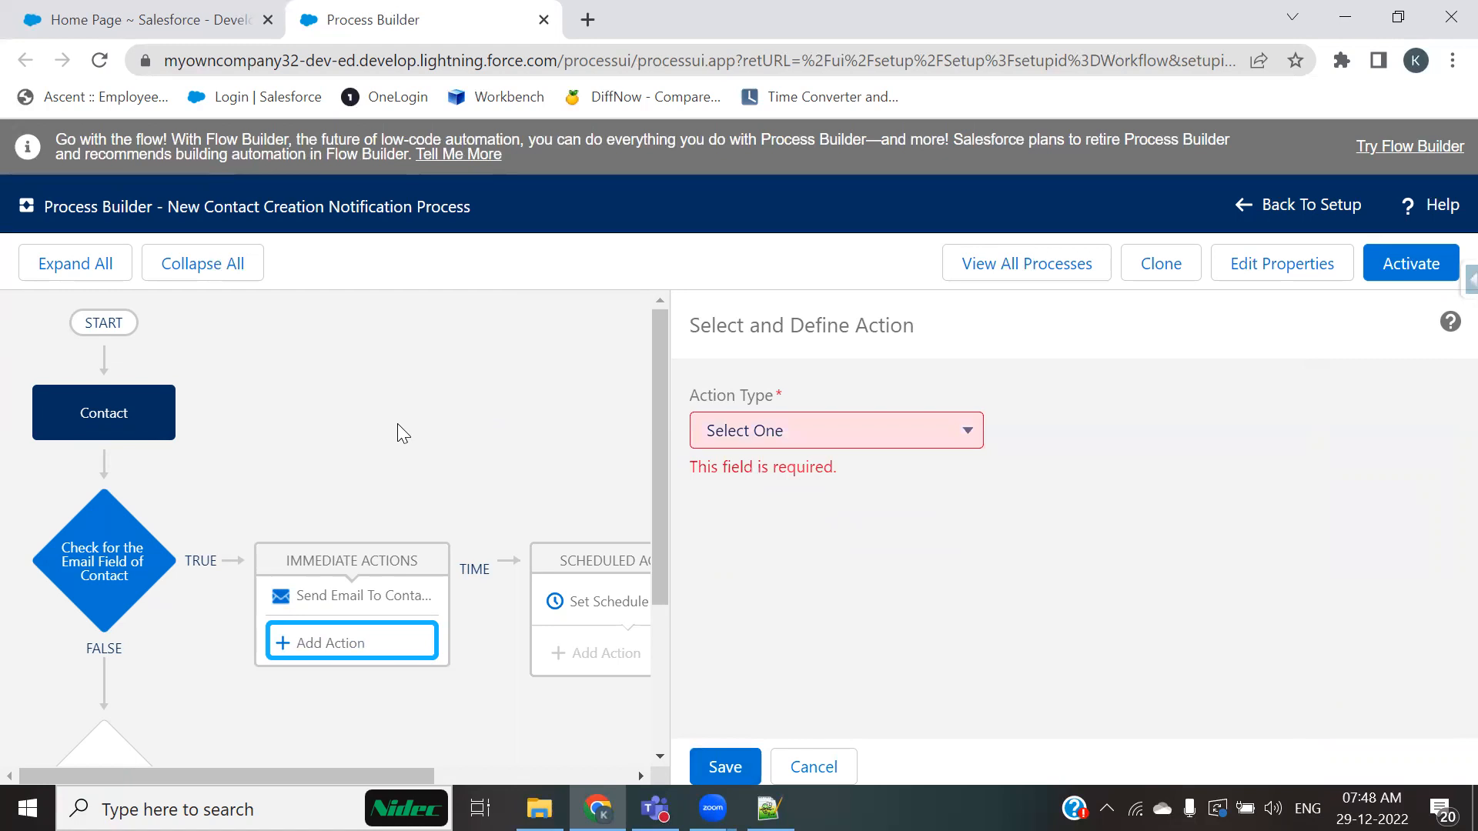
pyautogui.click(831, 773)
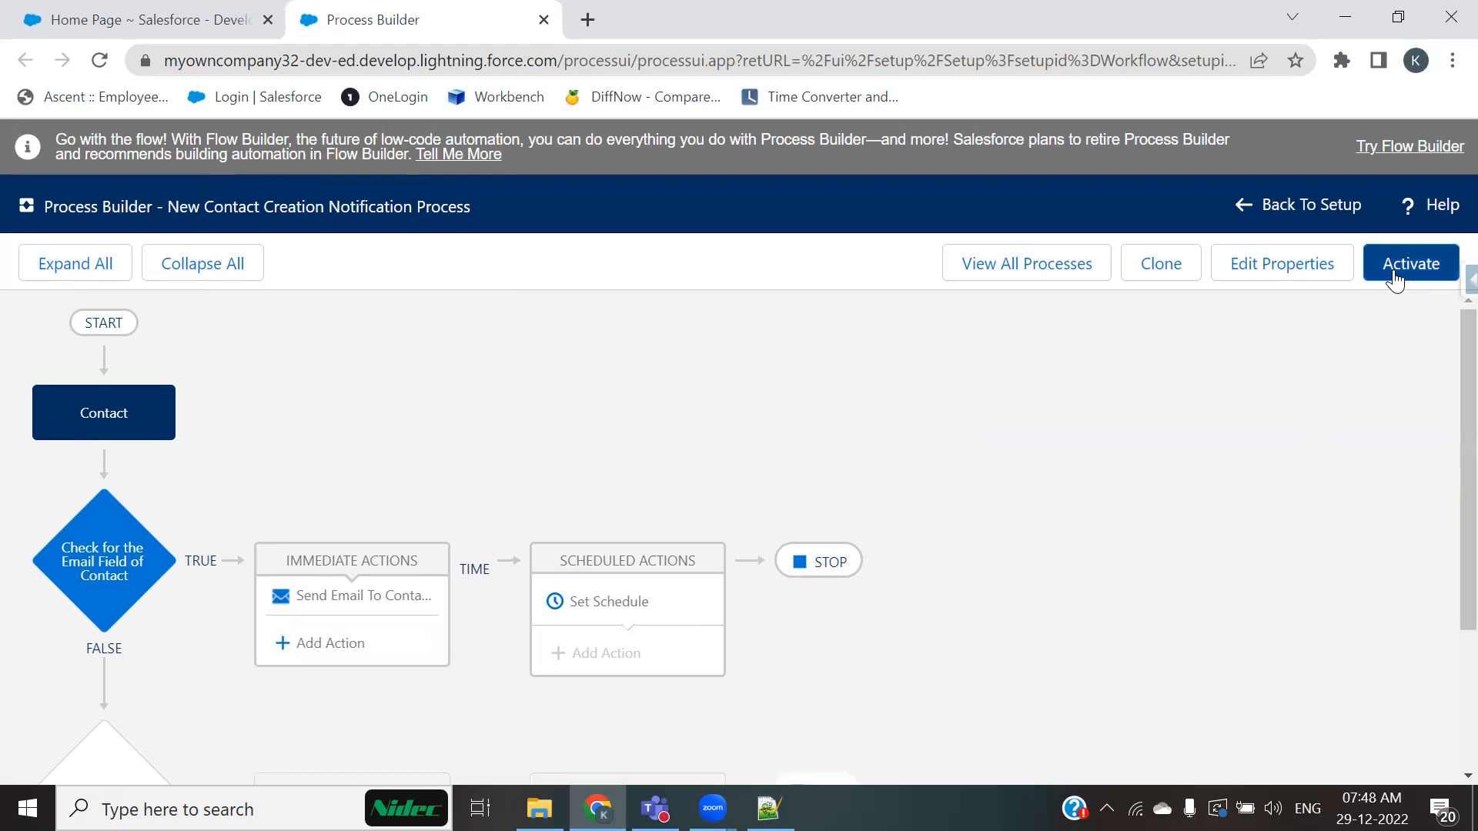
# Step: Review the conditions of the Check for the Email Field of Contact criteria node
pyautogui.scroll(-1, 1013, 562)
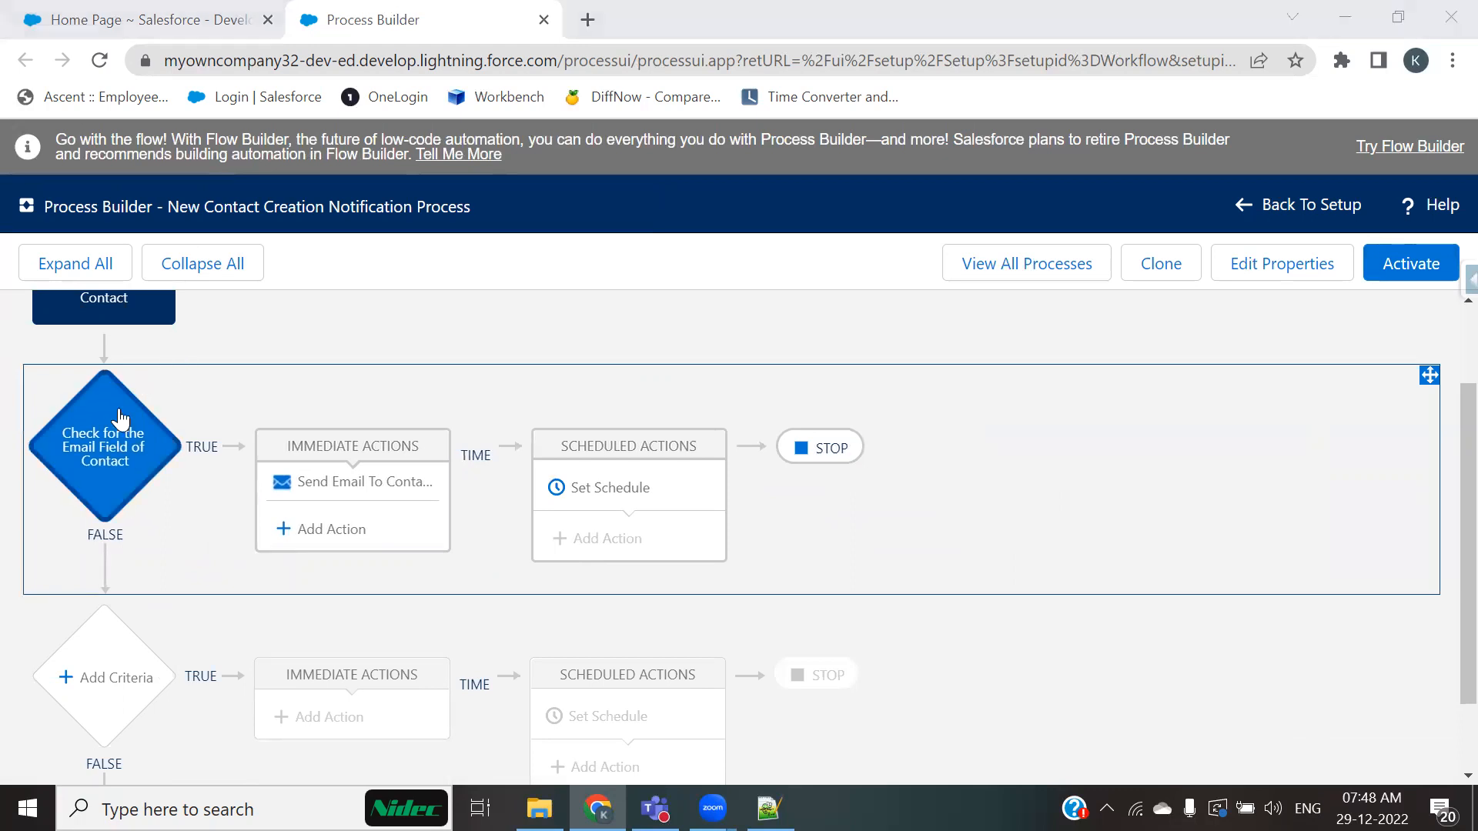
pyautogui.click(108, 445)
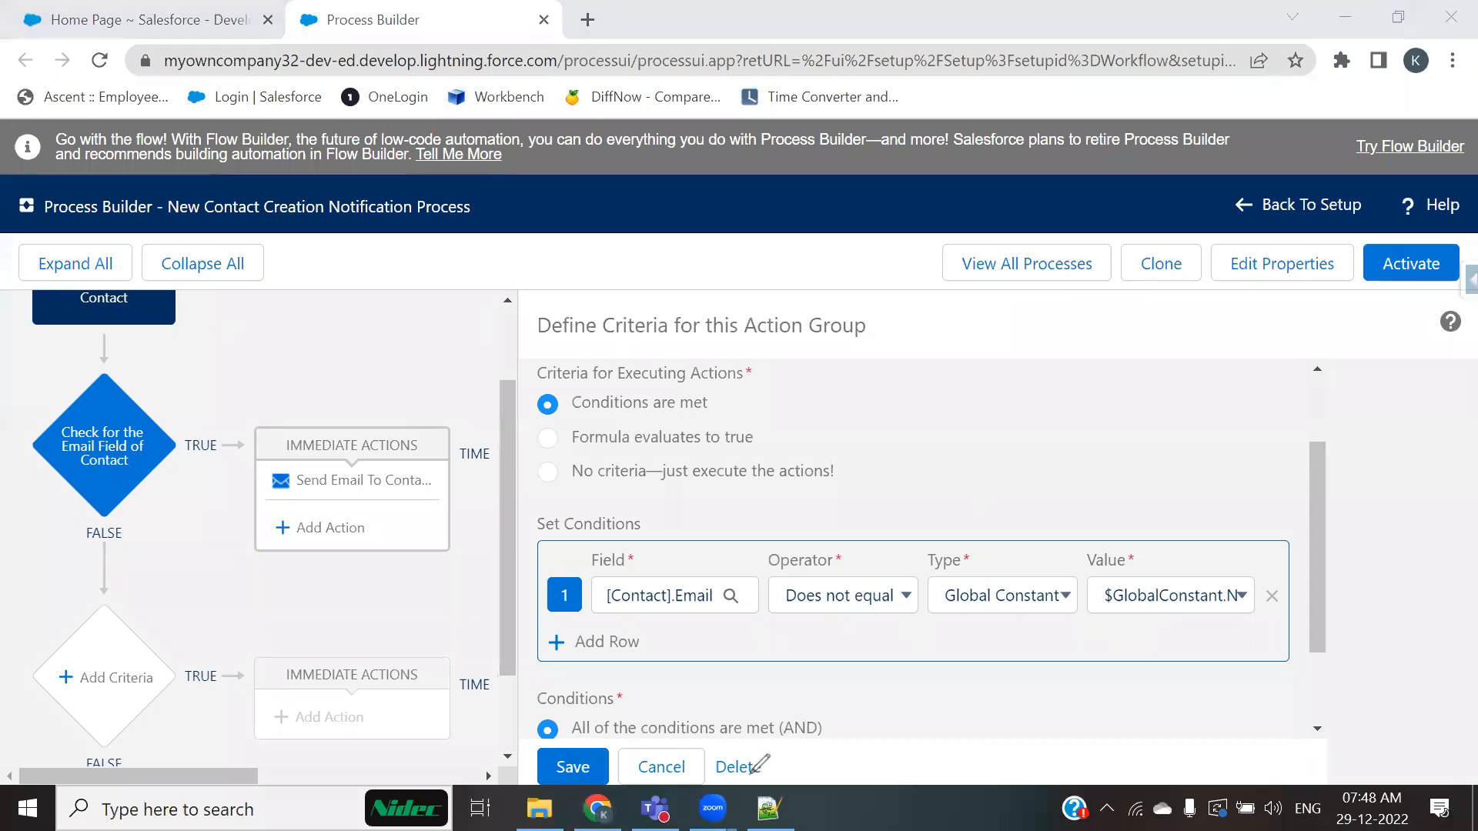
pyautogui.click(688, 775)
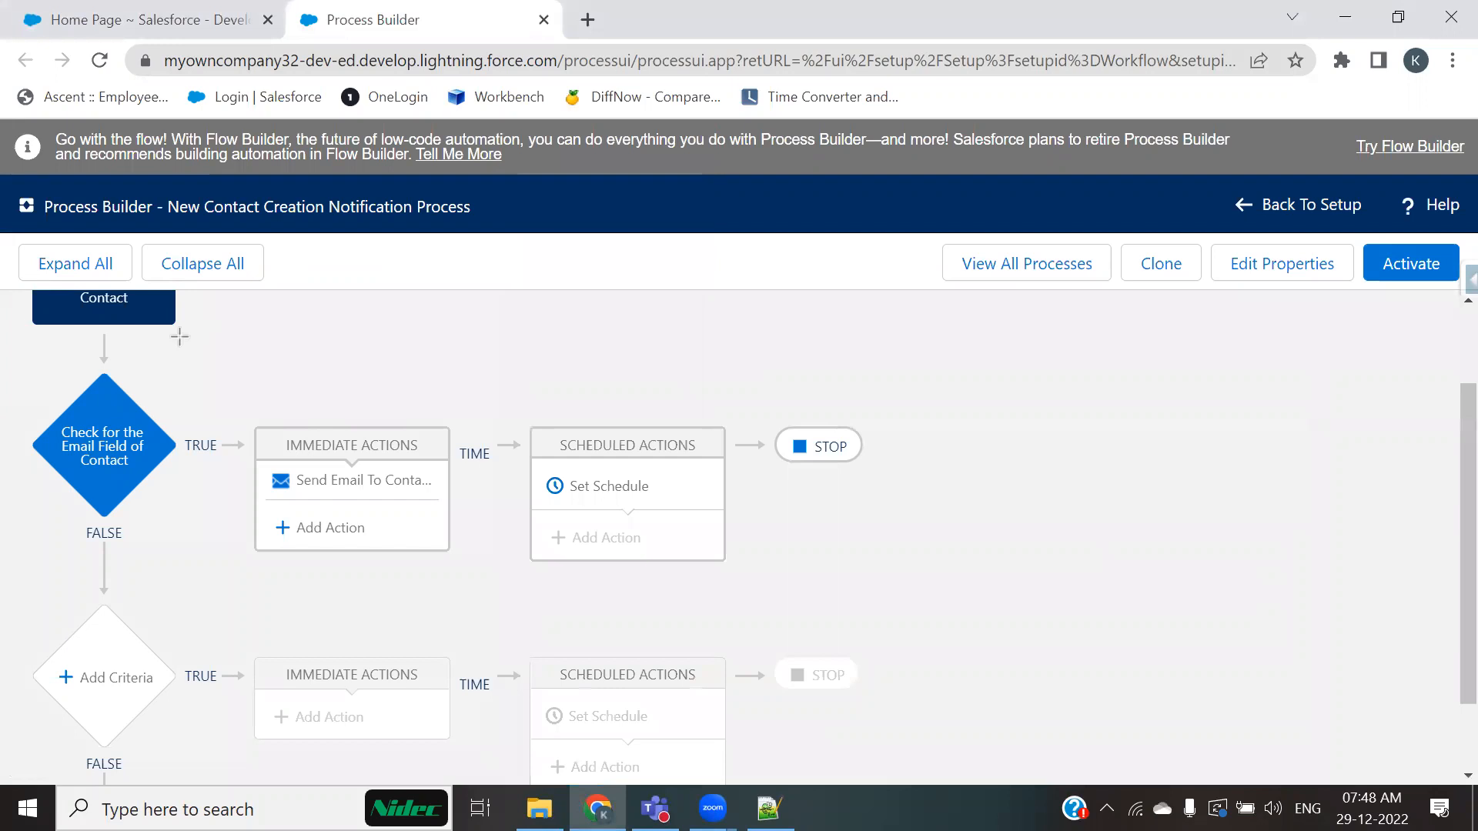
pyautogui.moveTo(189, 330)
pyautogui.mouseDown()
pyautogui.moveTo(396, 382)
pyautogui.moveTo(321, 432)
pyautogui.mouseUp()
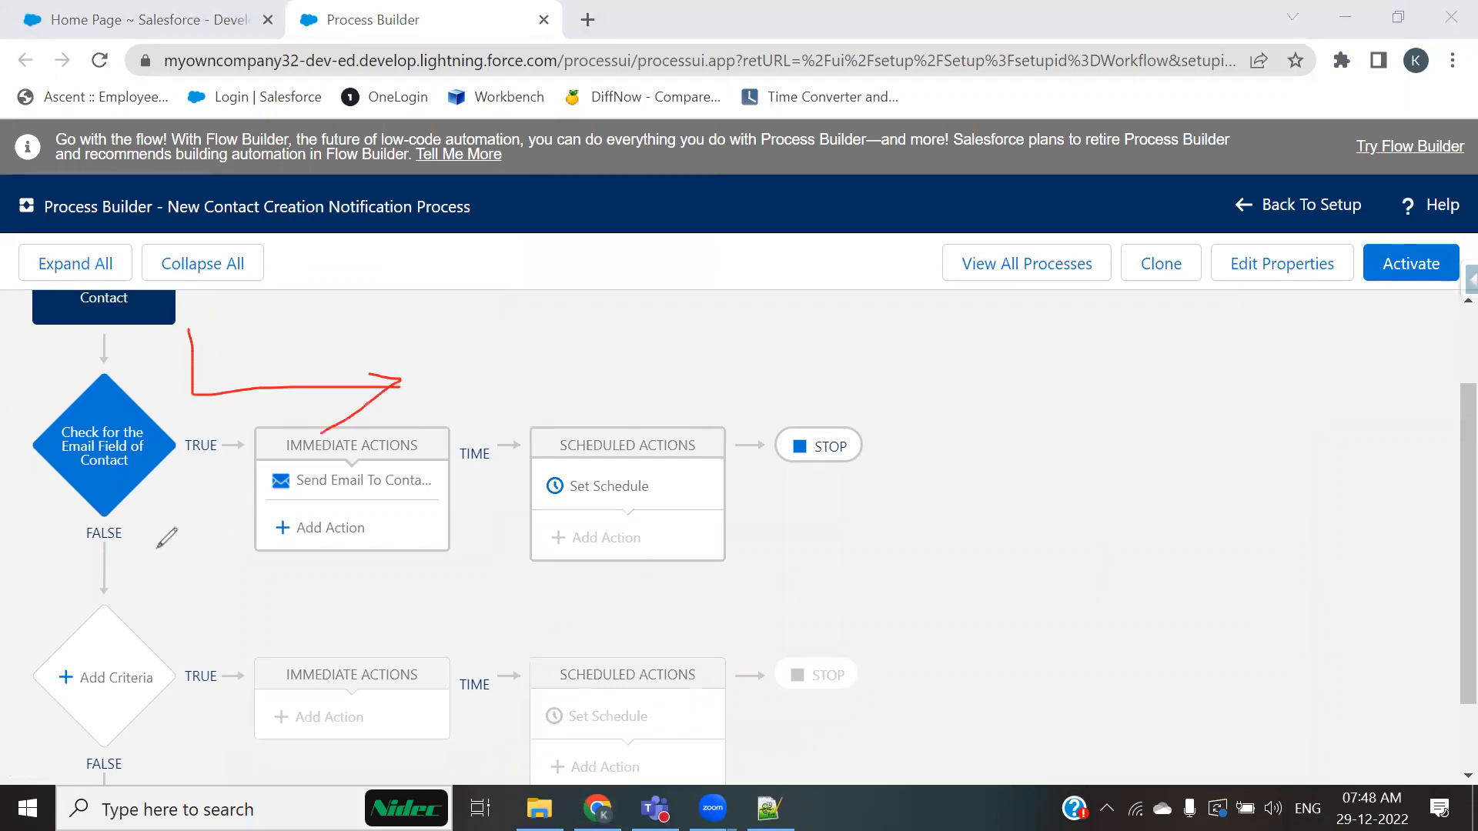
pyautogui.moveTo(165, 484)
pyautogui.mouseDown()
pyautogui.moveTo(157, 599)
pyautogui.moveTo(195, 570)
pyautogui.mouseUp()
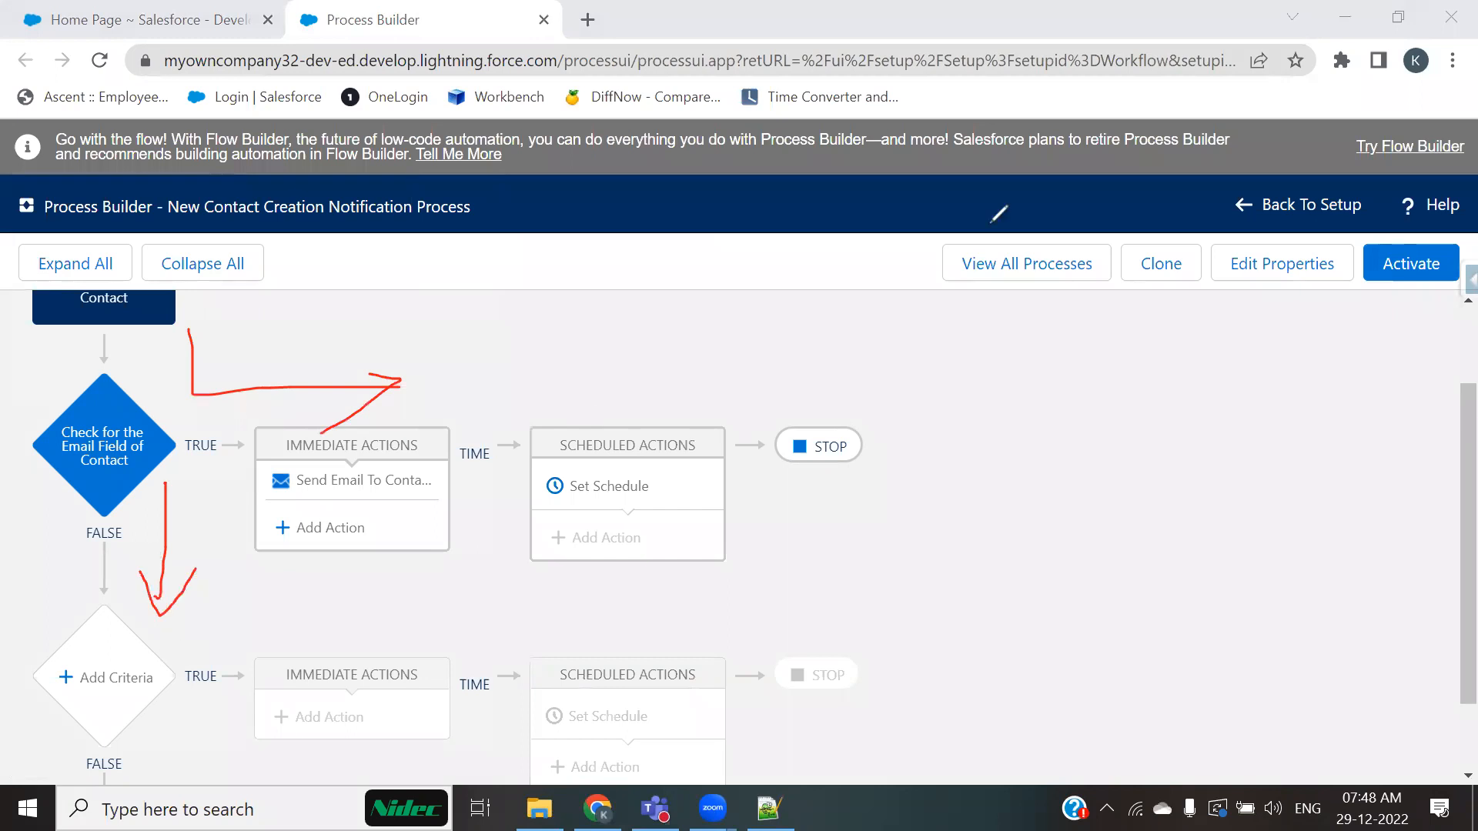
pyautogui.click(1025, 187)
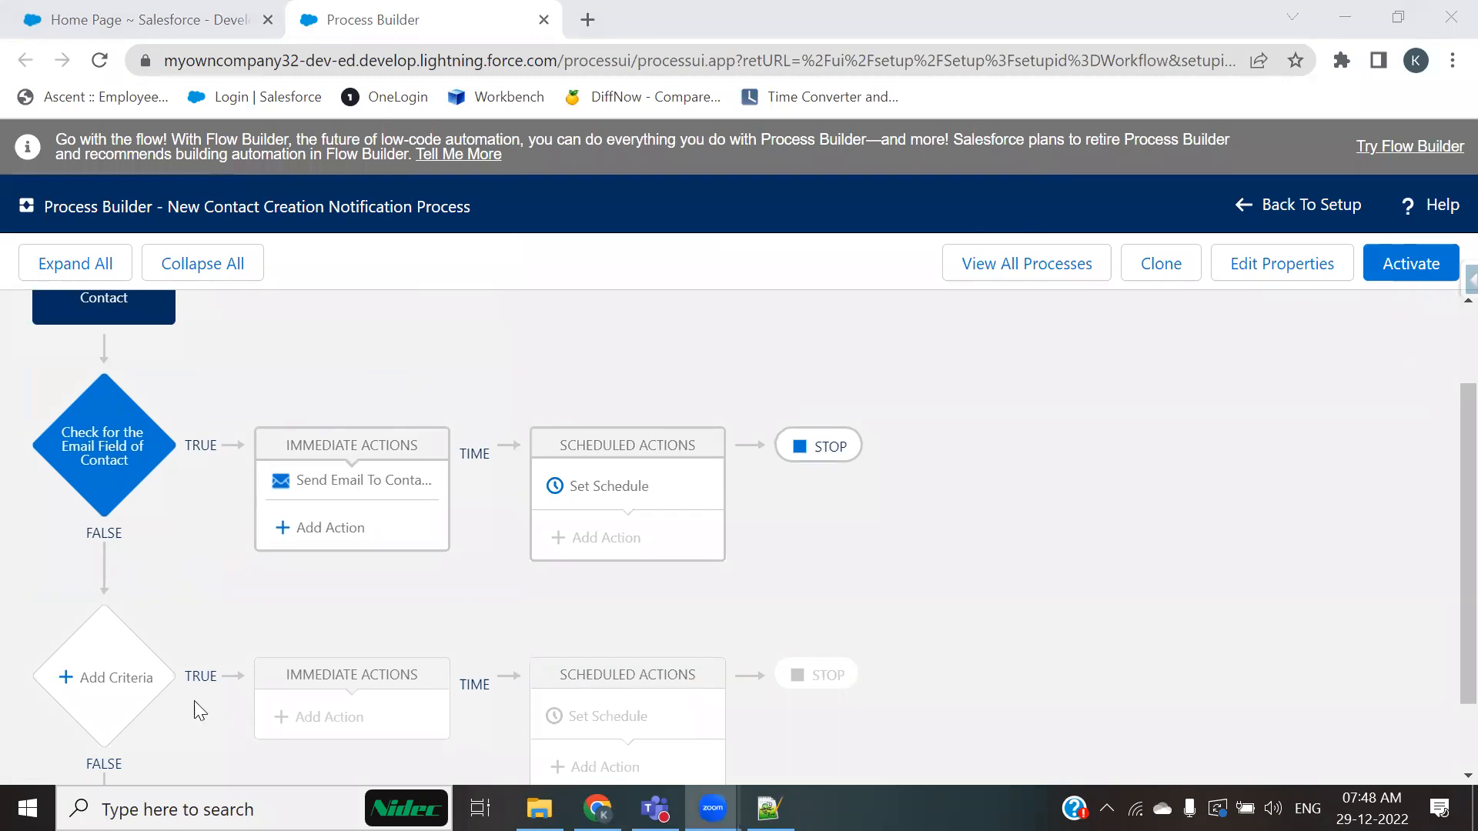
# Step: Add a new criteria node and choose the Contact's Business Phone field for its condition
pyautogui.click(136, 683)
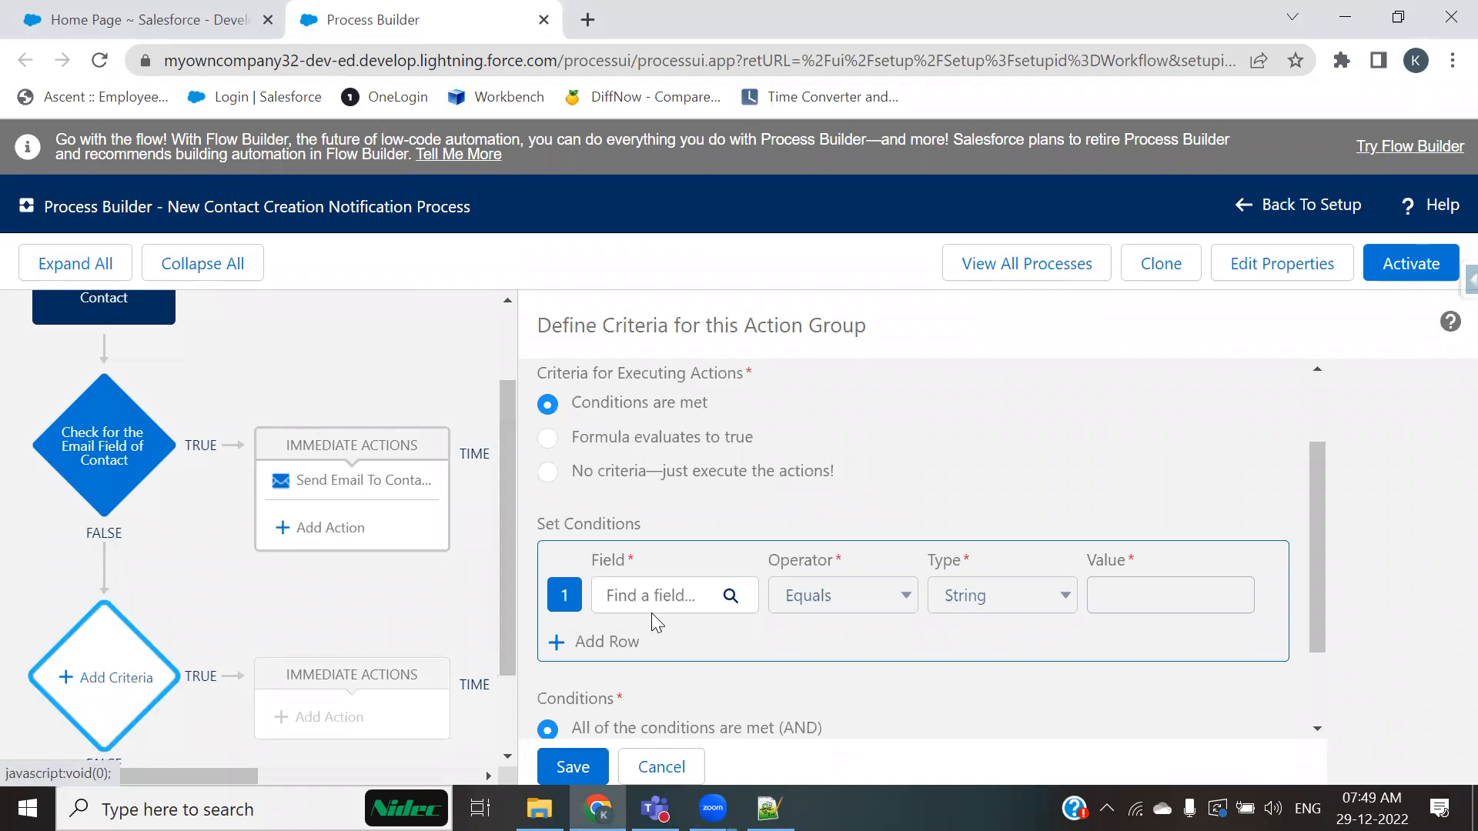
pyautogui.click(668, 602)
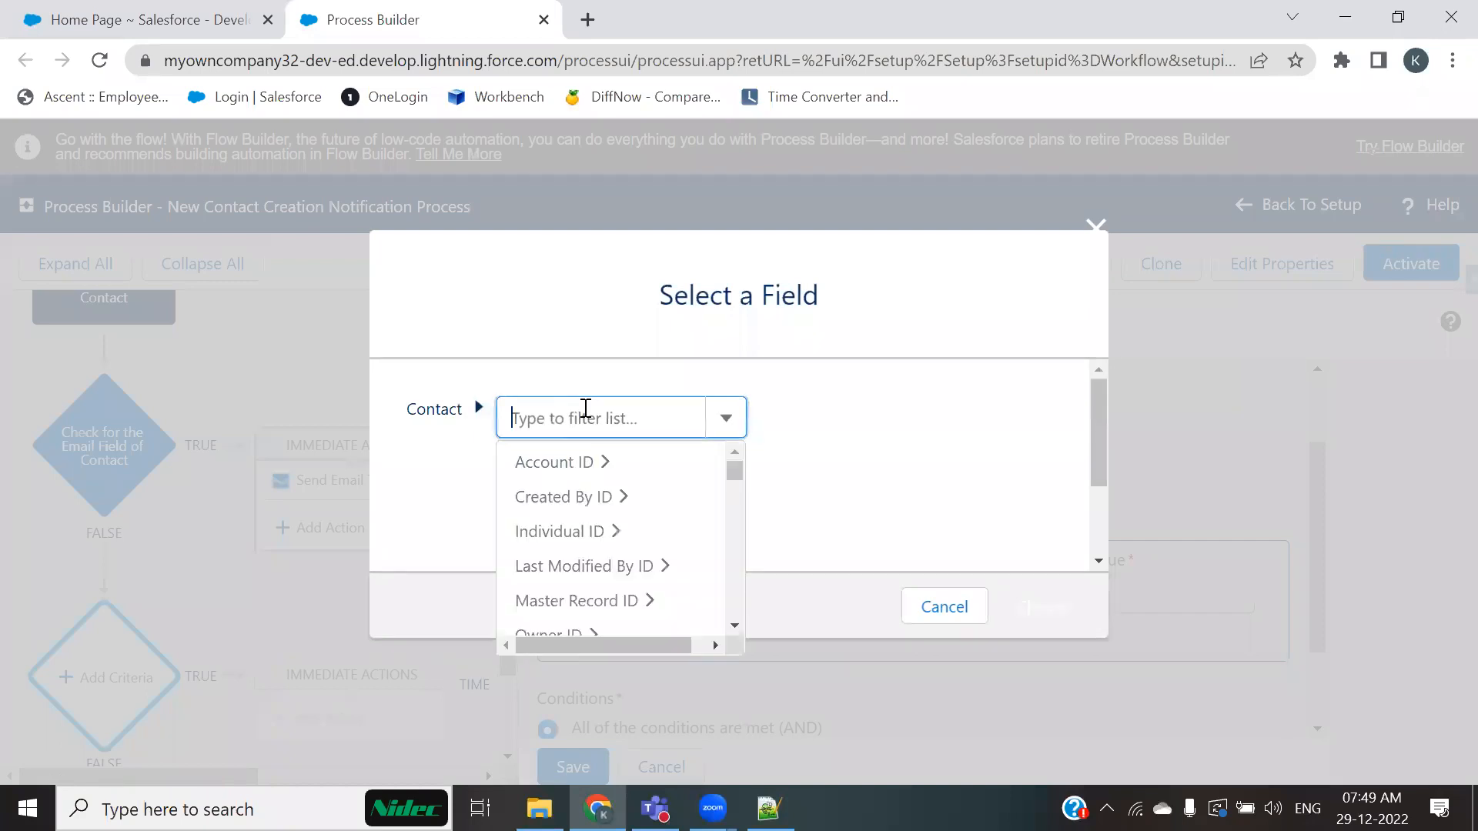
pyautogui.write('phone')
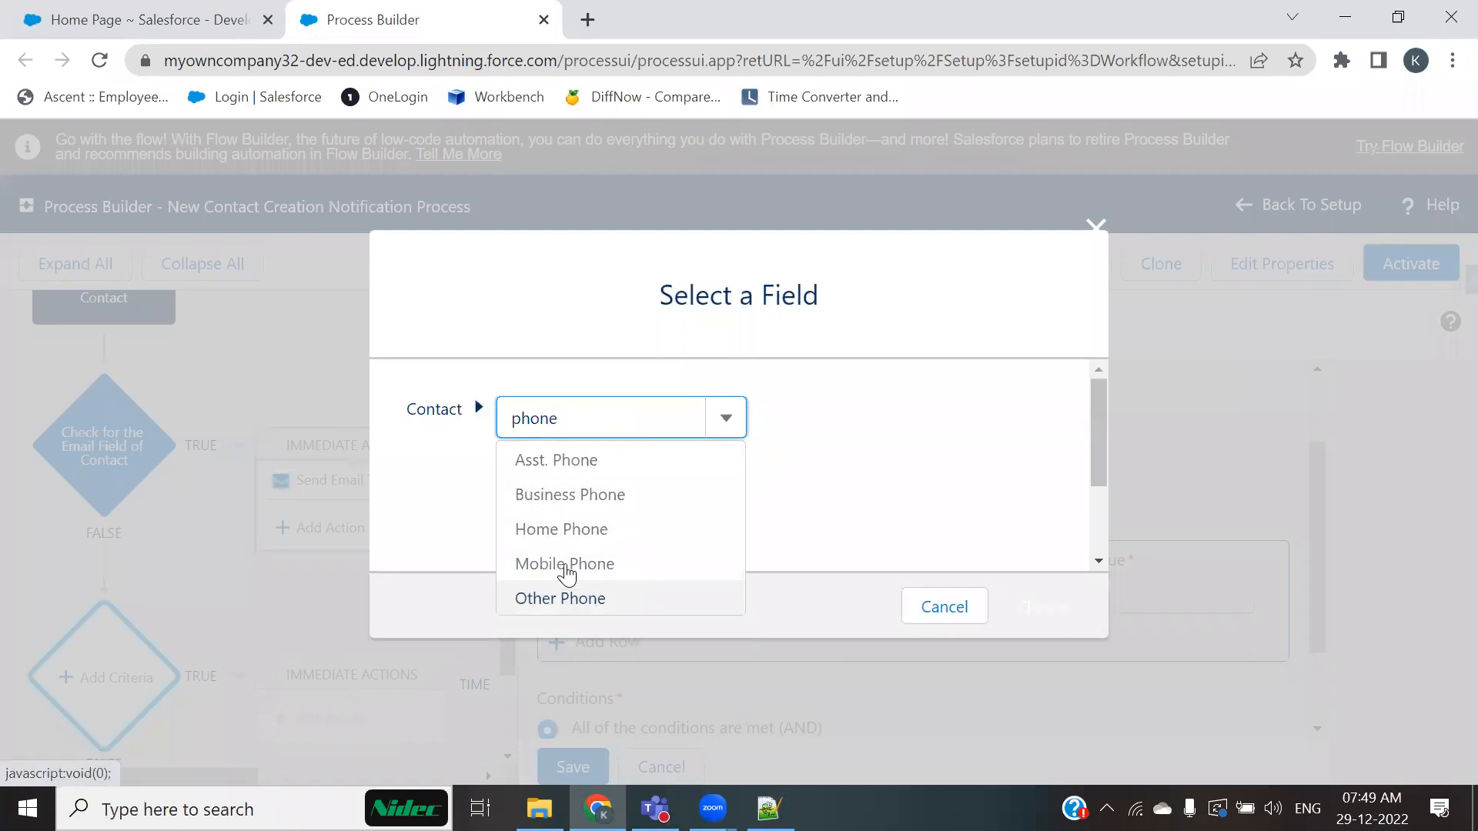
pyautogui.click(558, 508)
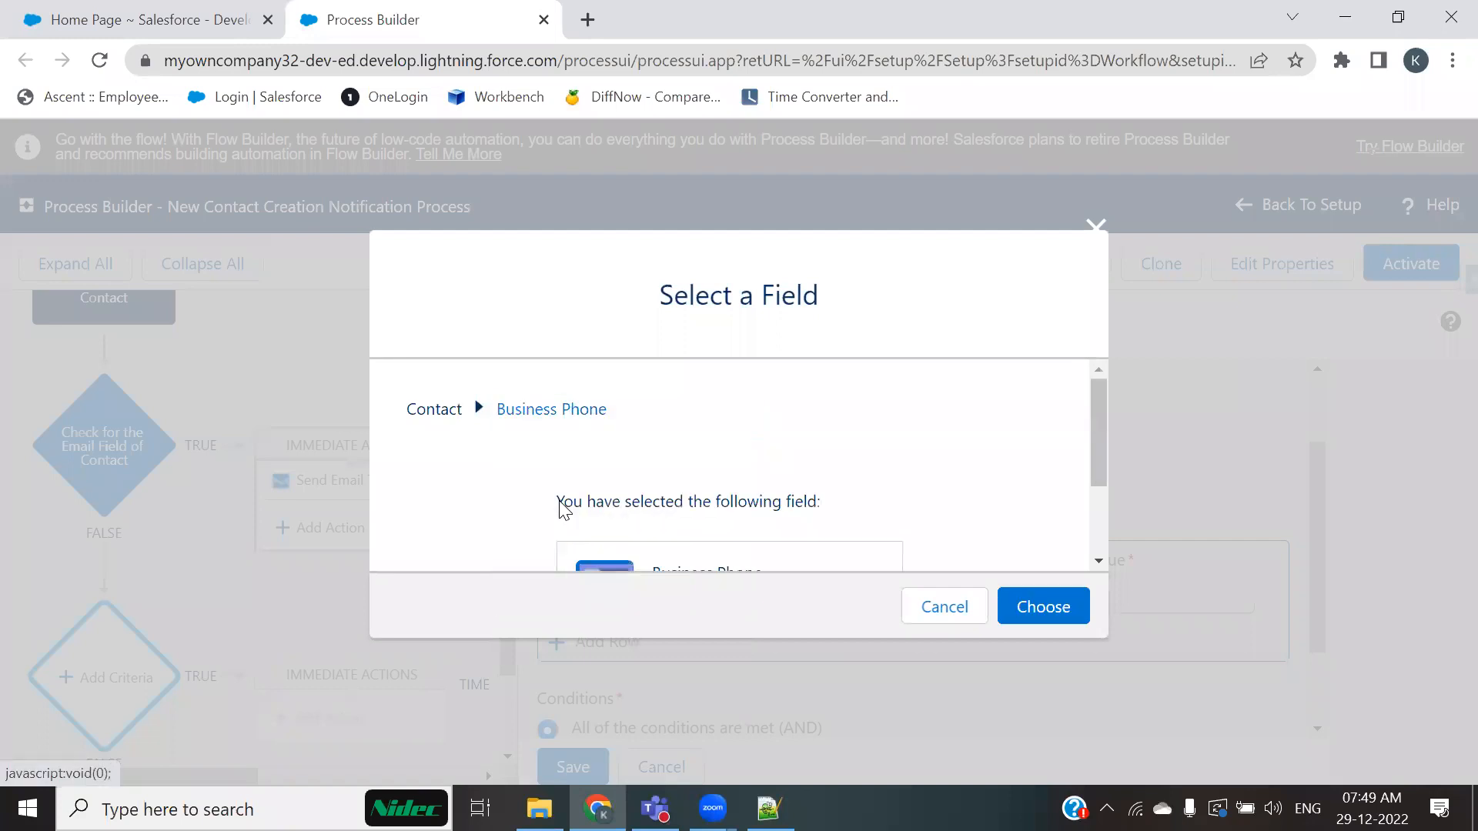
pyautogui.click(1066, 607)
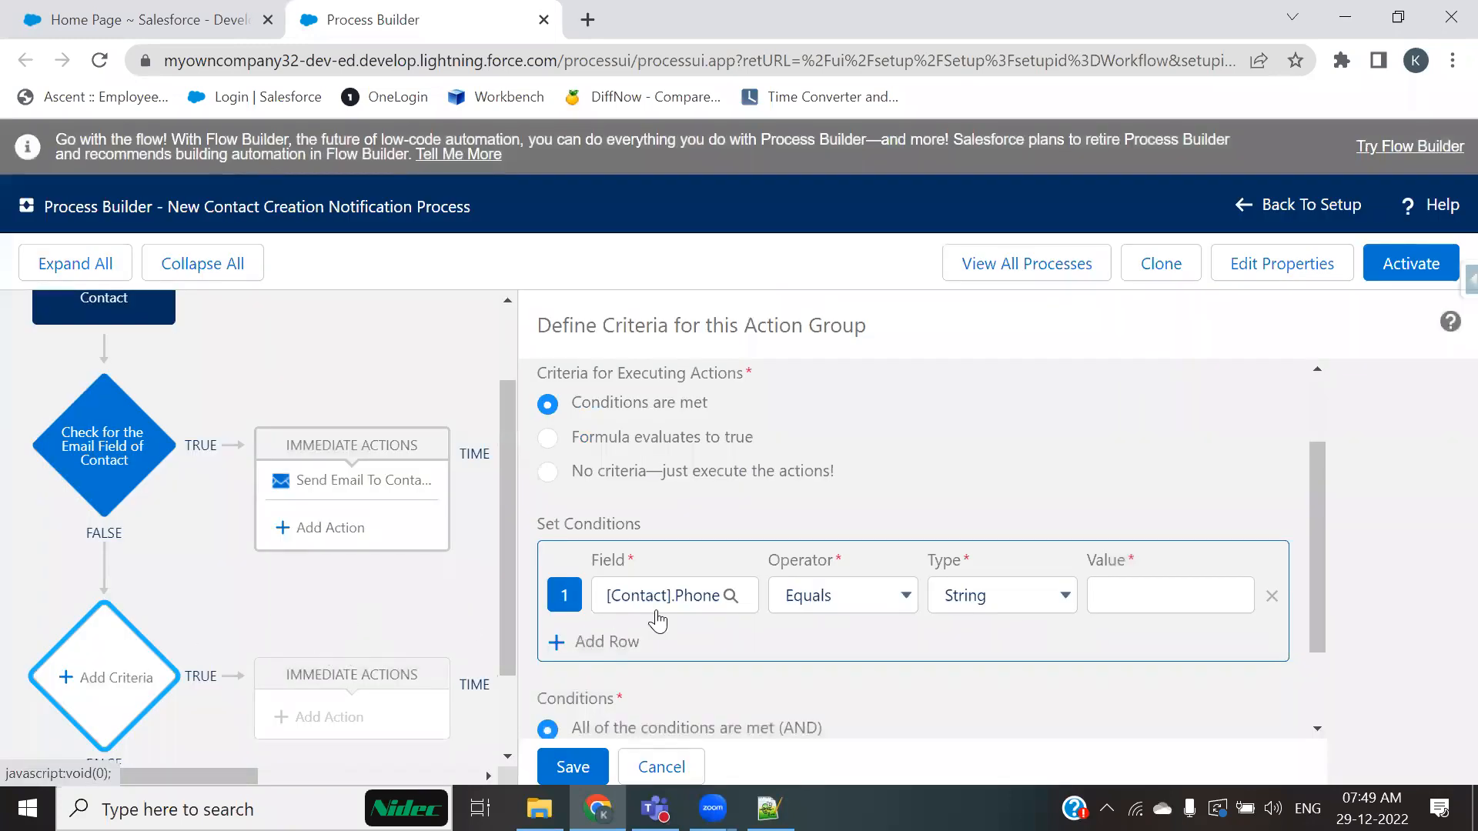
# Step: Set the condition operator to Does not equal, type Global Constant, value $GlobalConstant.Null, and try saving the criteria
pyautogui.click(899, 599)
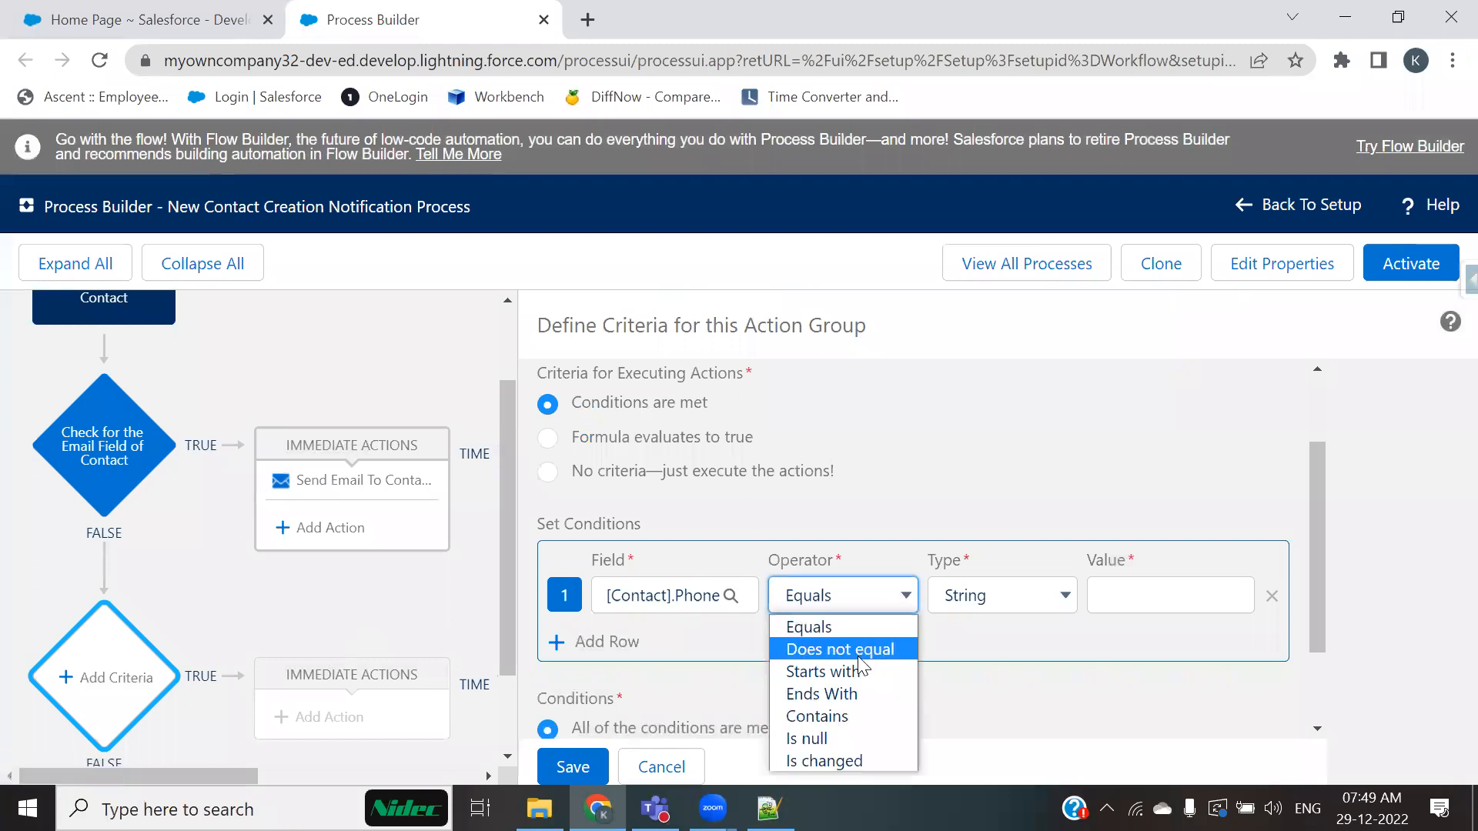
pyautogui.click(866, 651)
pyautogui.click(1068, 598)
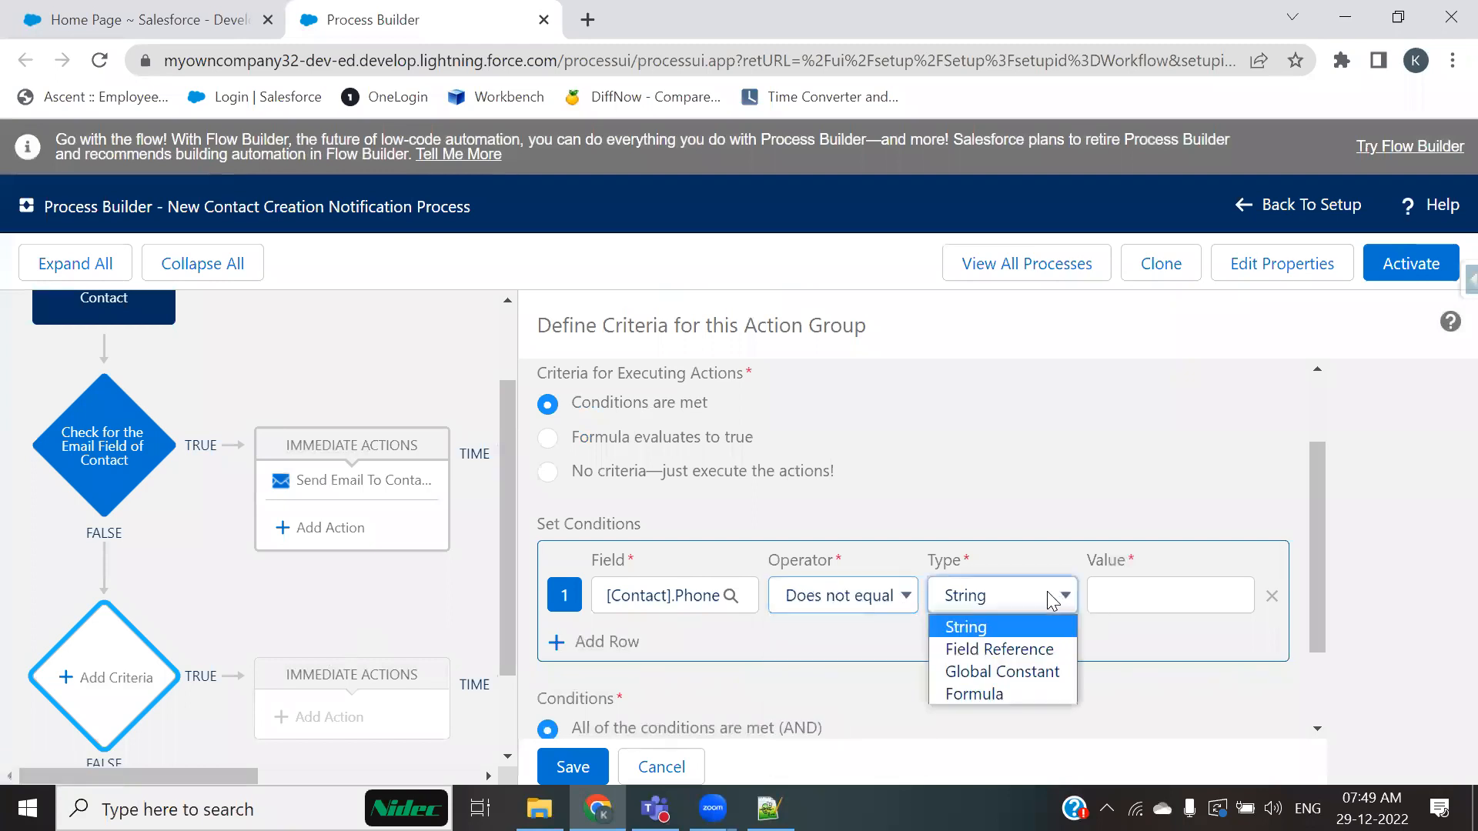
pyautogui.click(1010, 667)
pyautogui.click(1171, 608)
pyautogui.click(1162, 646)
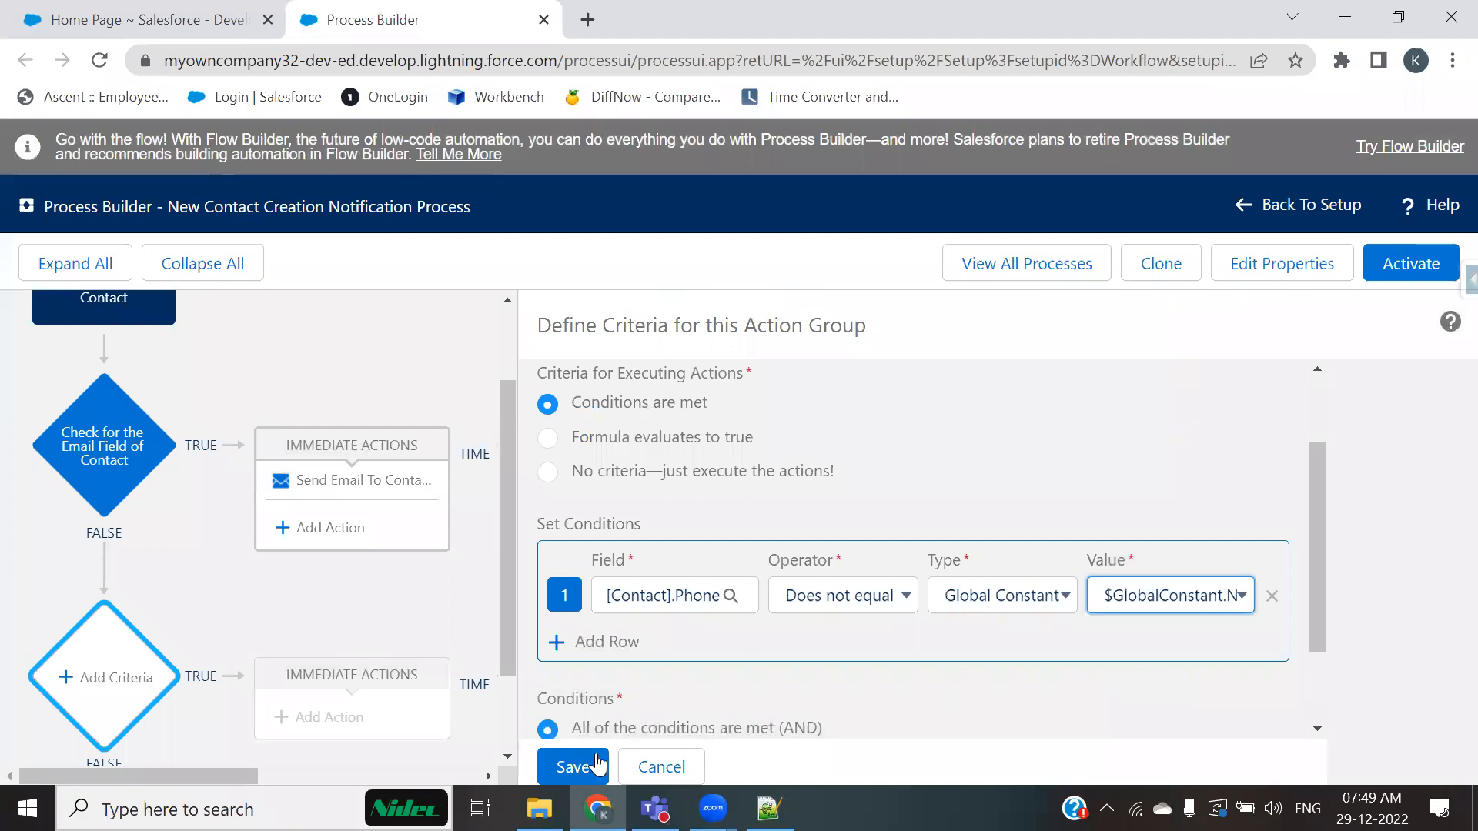
pyautogui.click(562, 768)
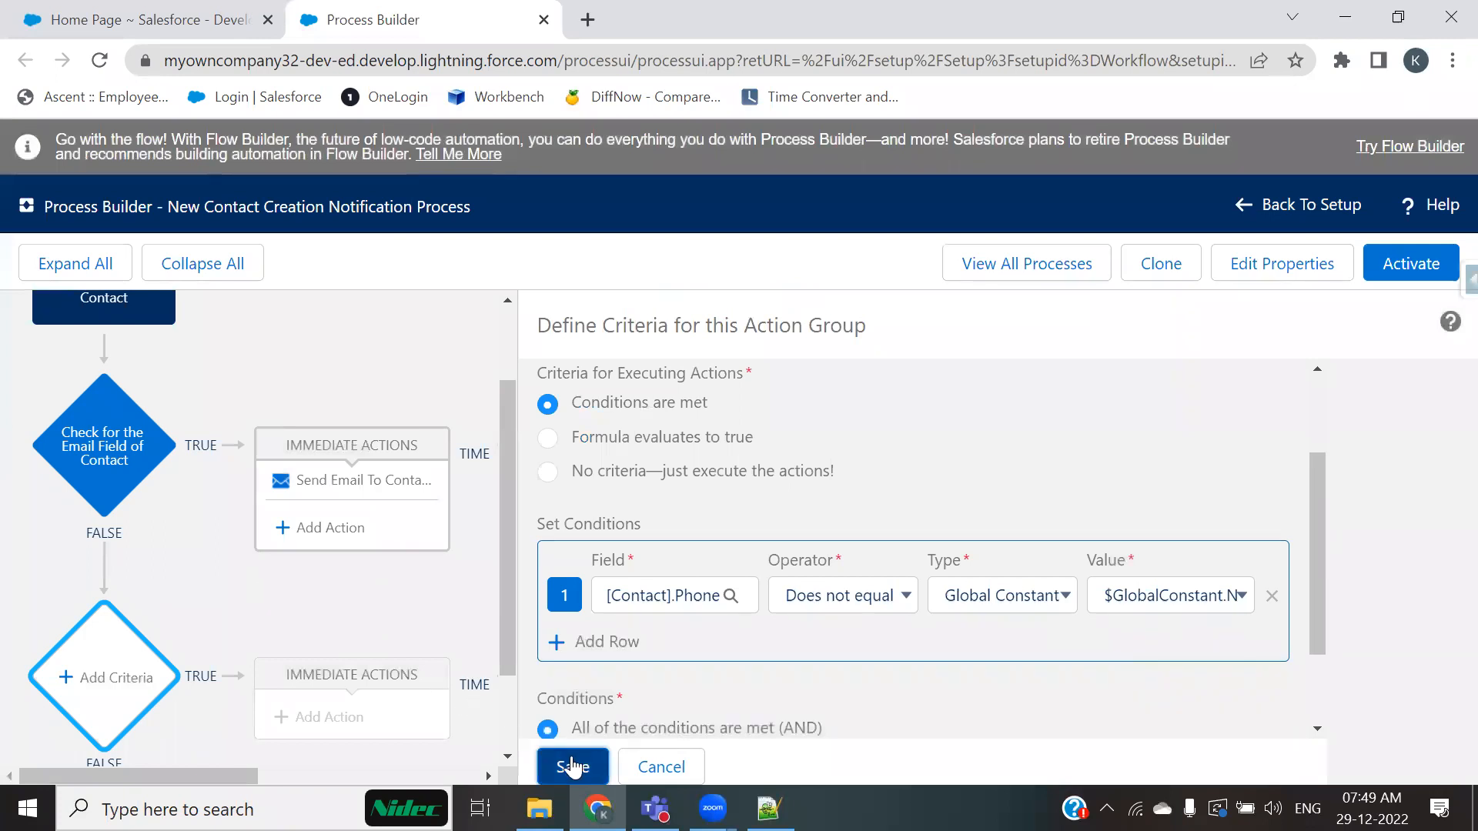
# Step: Name the new criteria Check for the Phone number and save it
pyautogui.scroll(-2, 814, 666)
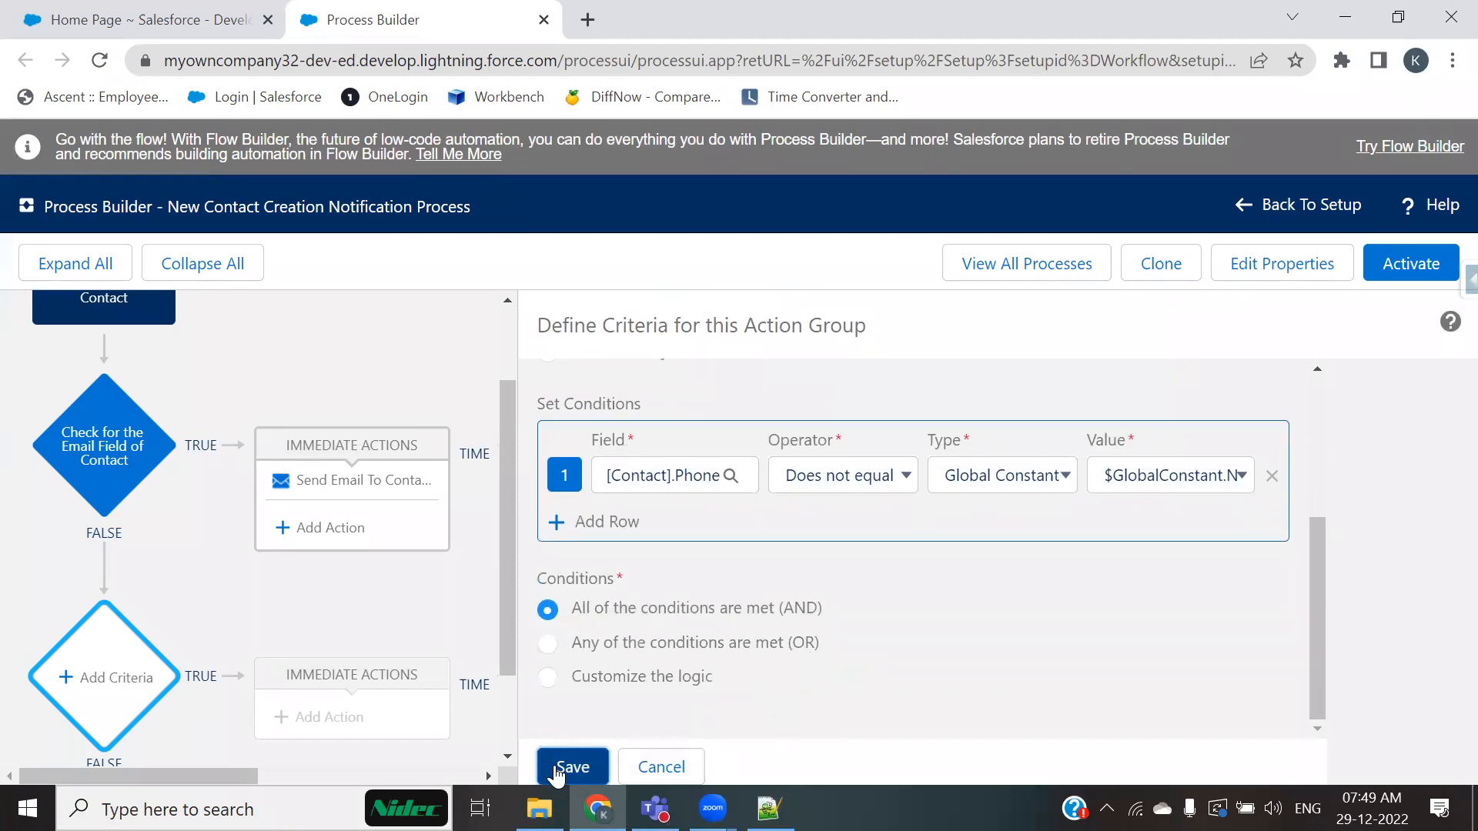
pyautogui.scroll(3, 1094, 625)
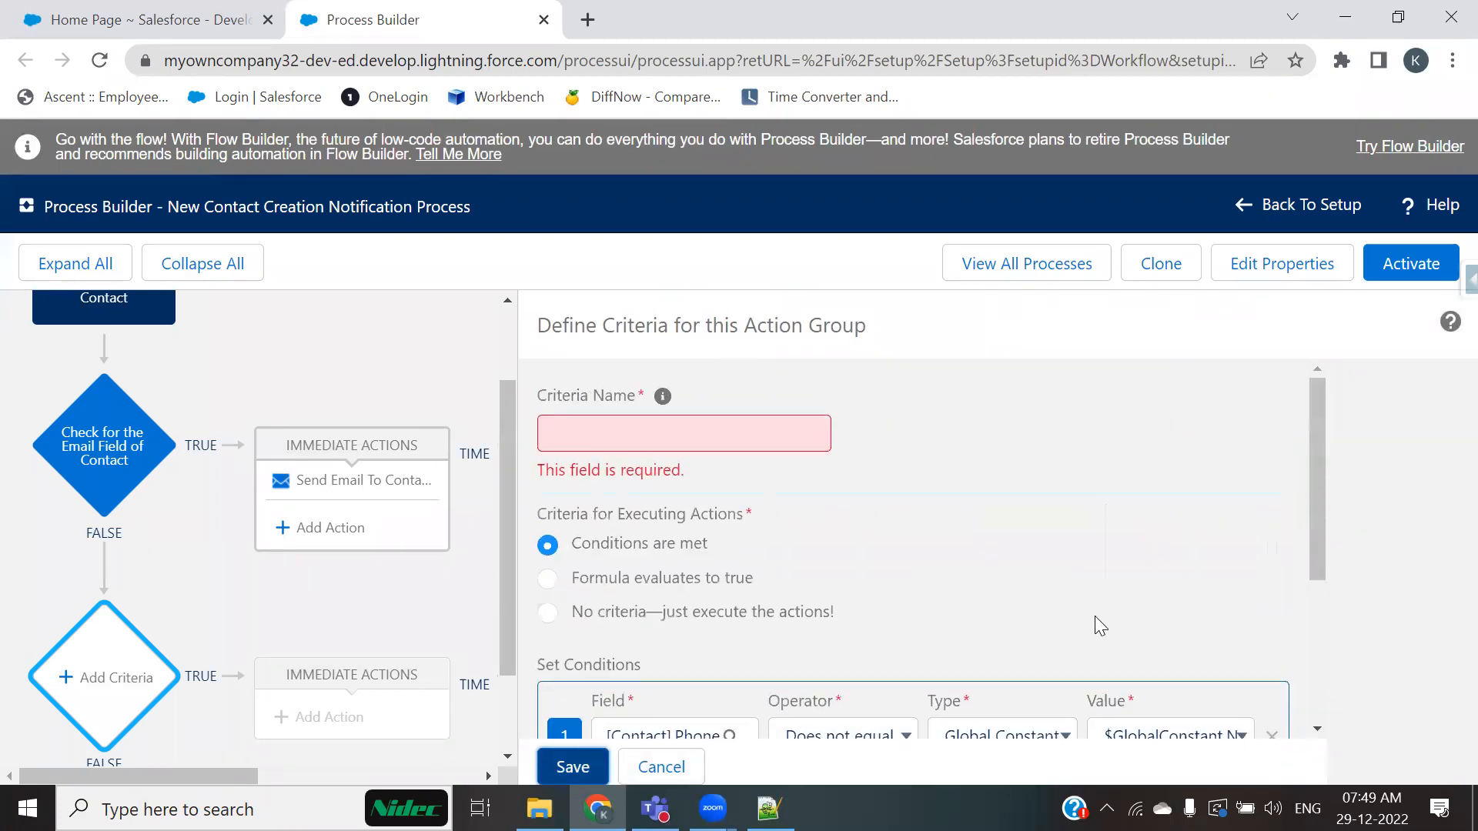
pyautogui.click(755, 435)
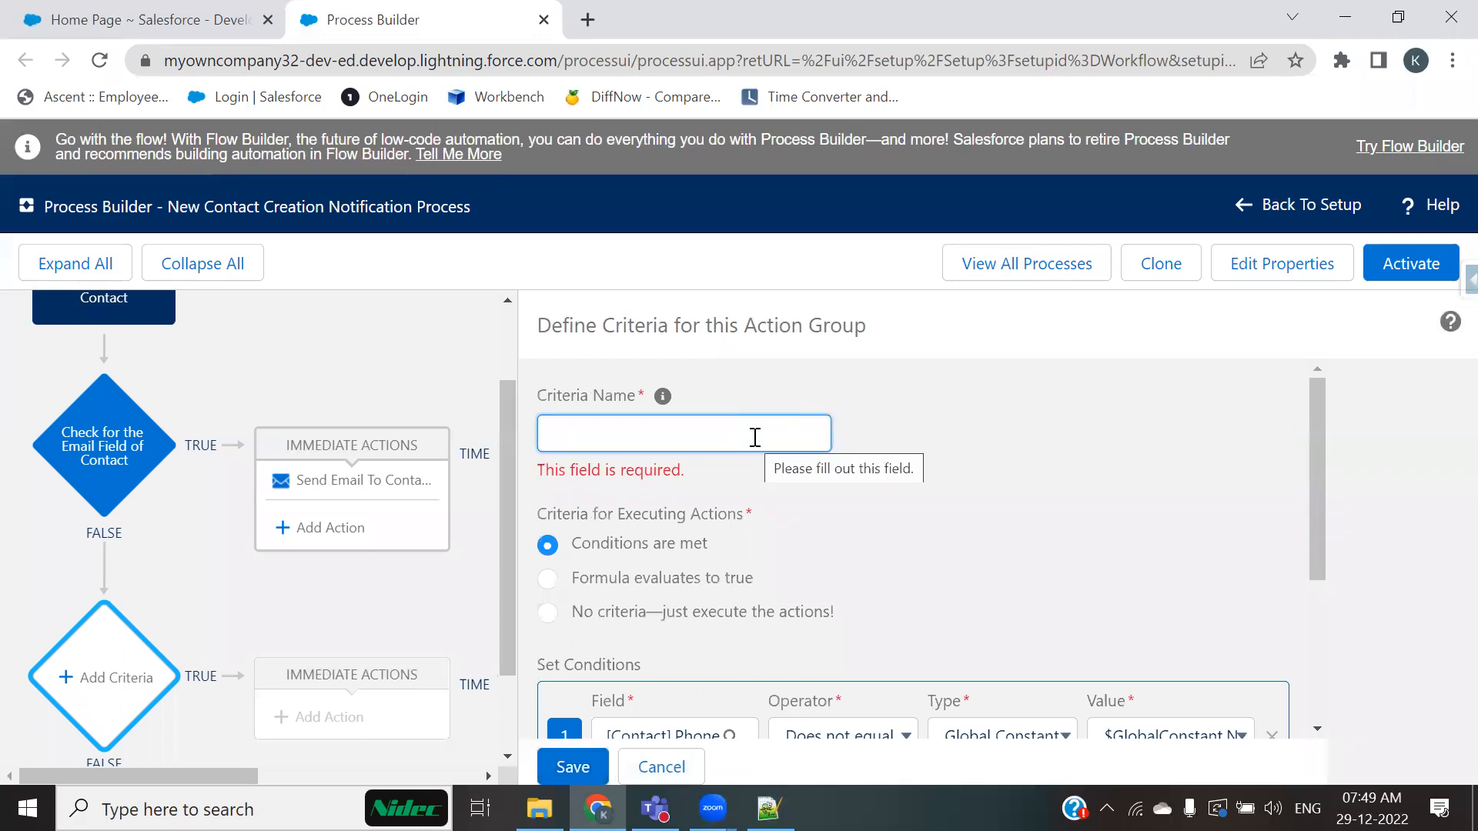
pyautogui.write('Check dor')
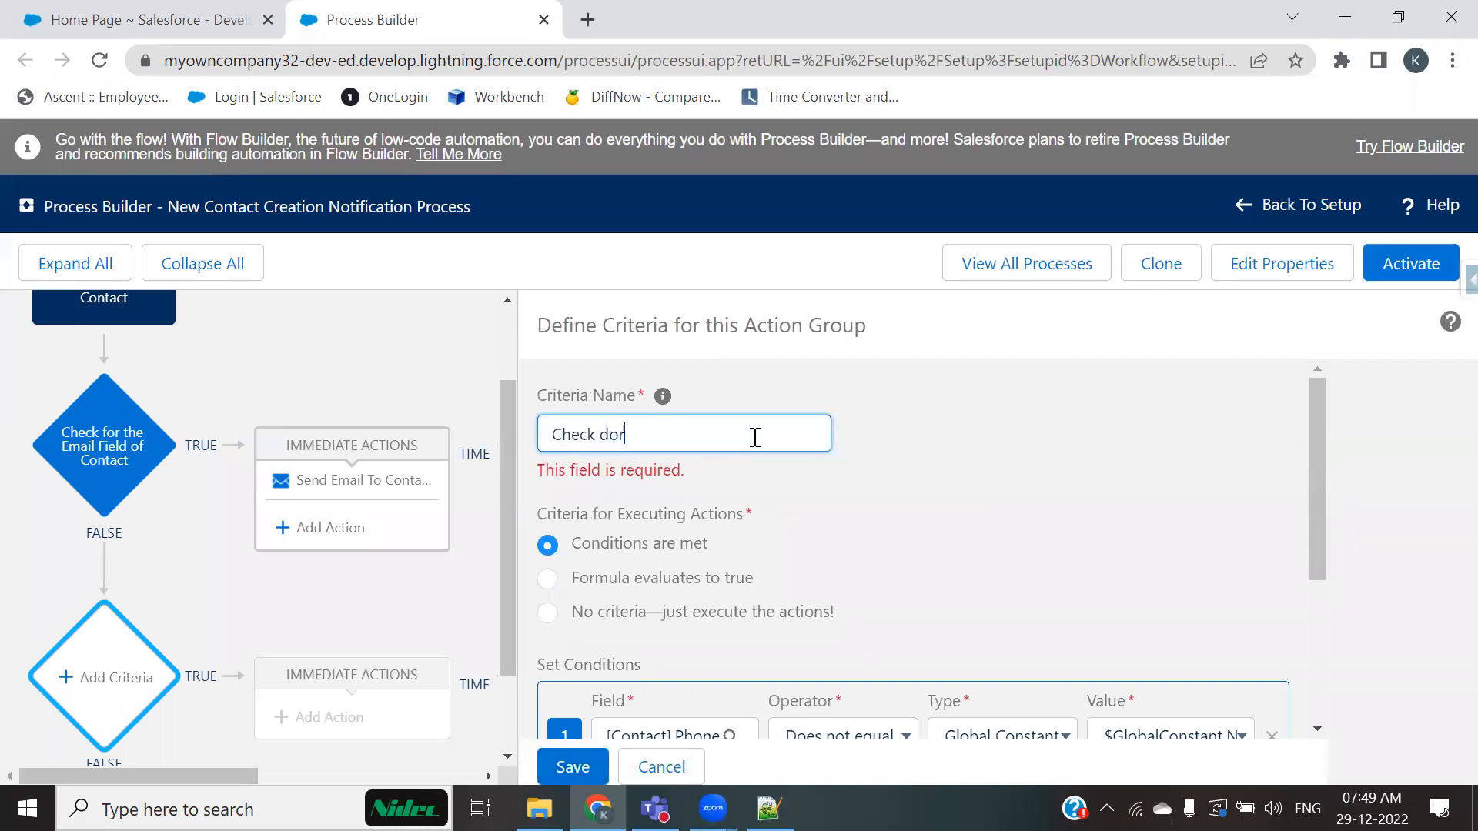
pyautogui.press('BackSpace')
pyautogui.write('for the ')
pyautogui.write('Ph')
pyautogui.press('BackSpace')
pyautogui.write('hone number')
pyautogui.click(571, 765)
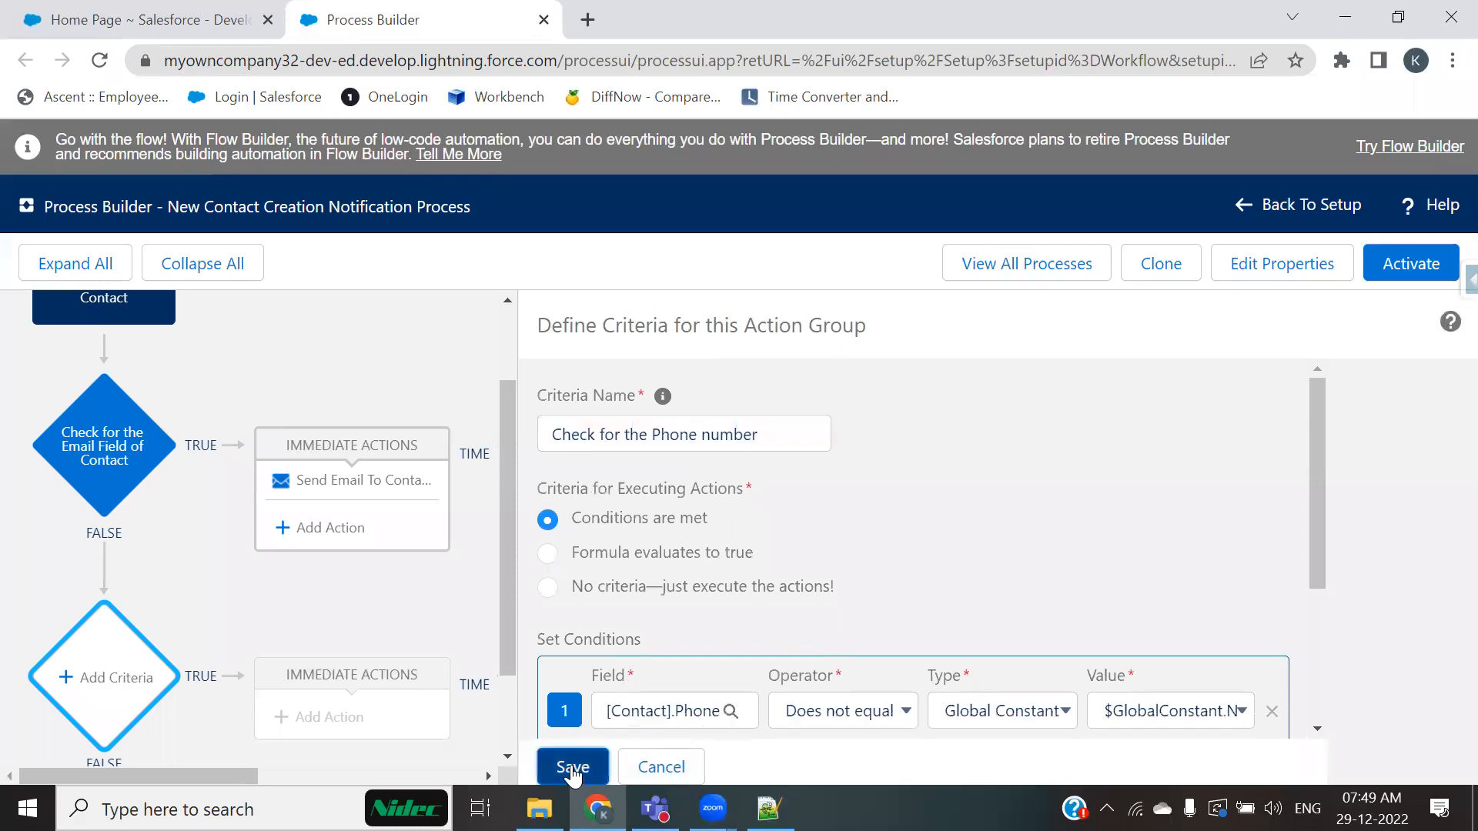
# Step: Review the email-check criteria's path to its Stop node and open its stop options without changing them
pyautogui.scroll(-2, 893, 620)
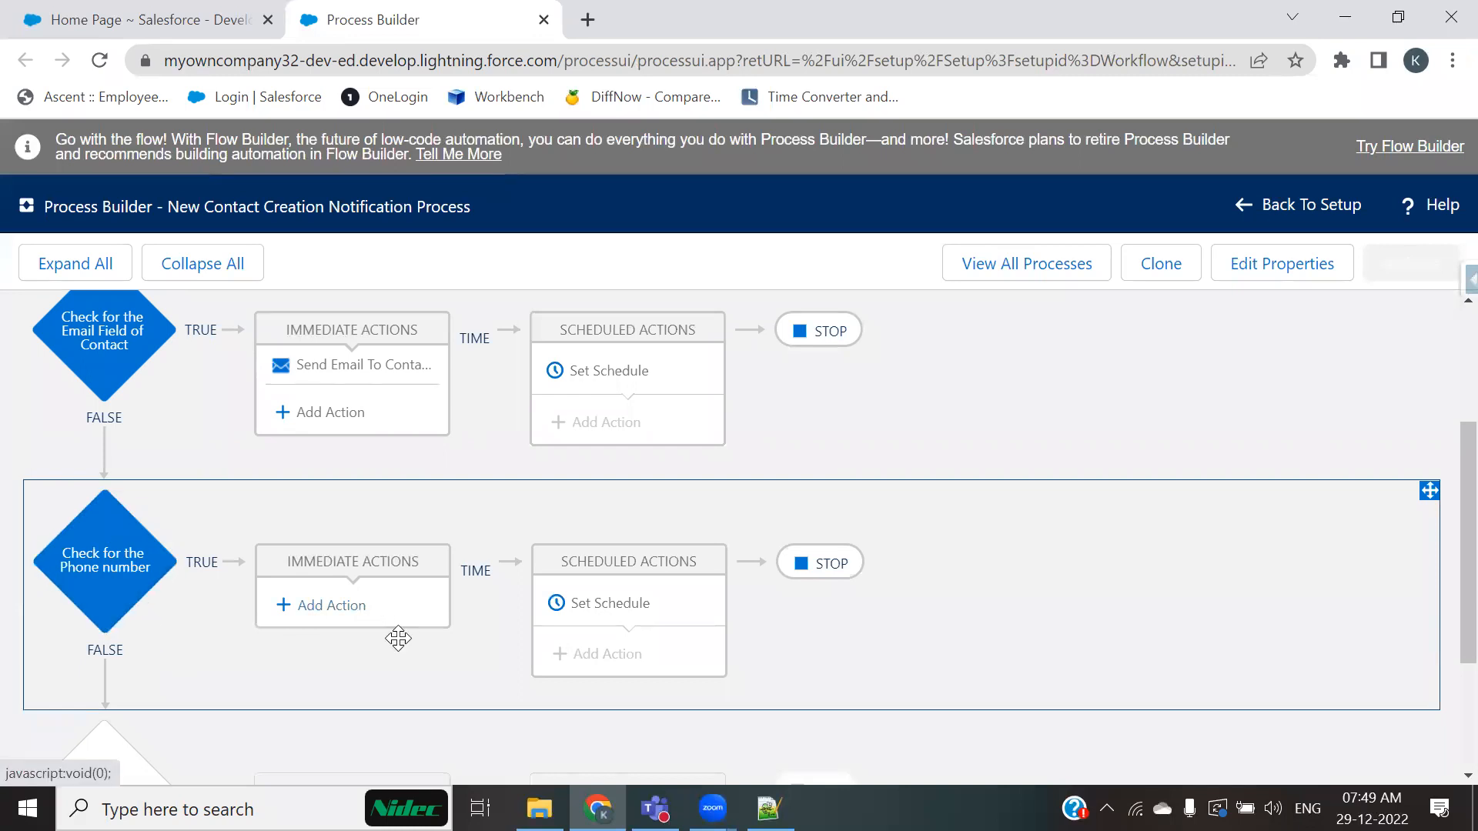
pyautogui.scroll(2, 751, 521)
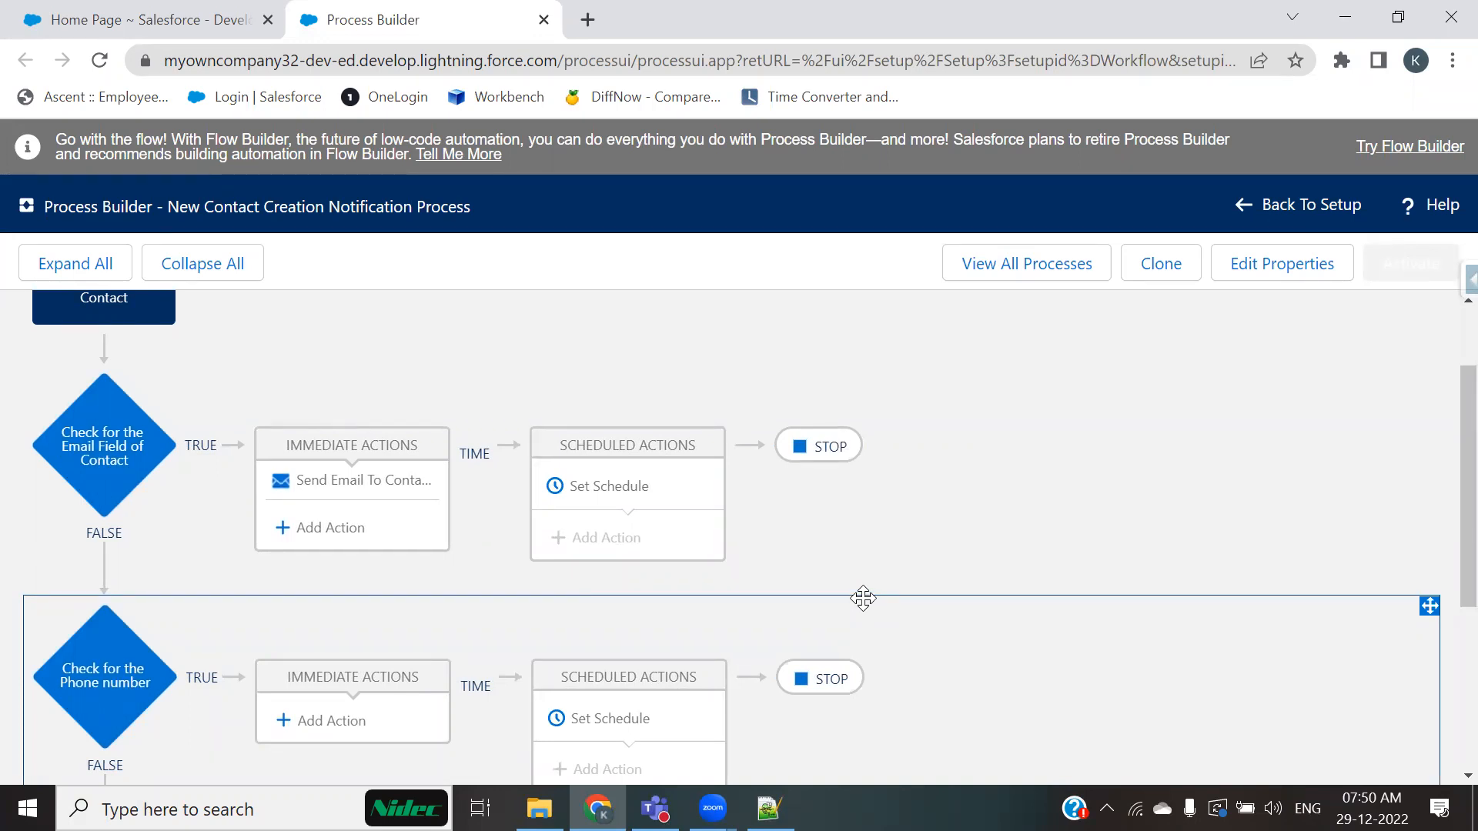
pyautogui.scroll(-1, 620, 658)
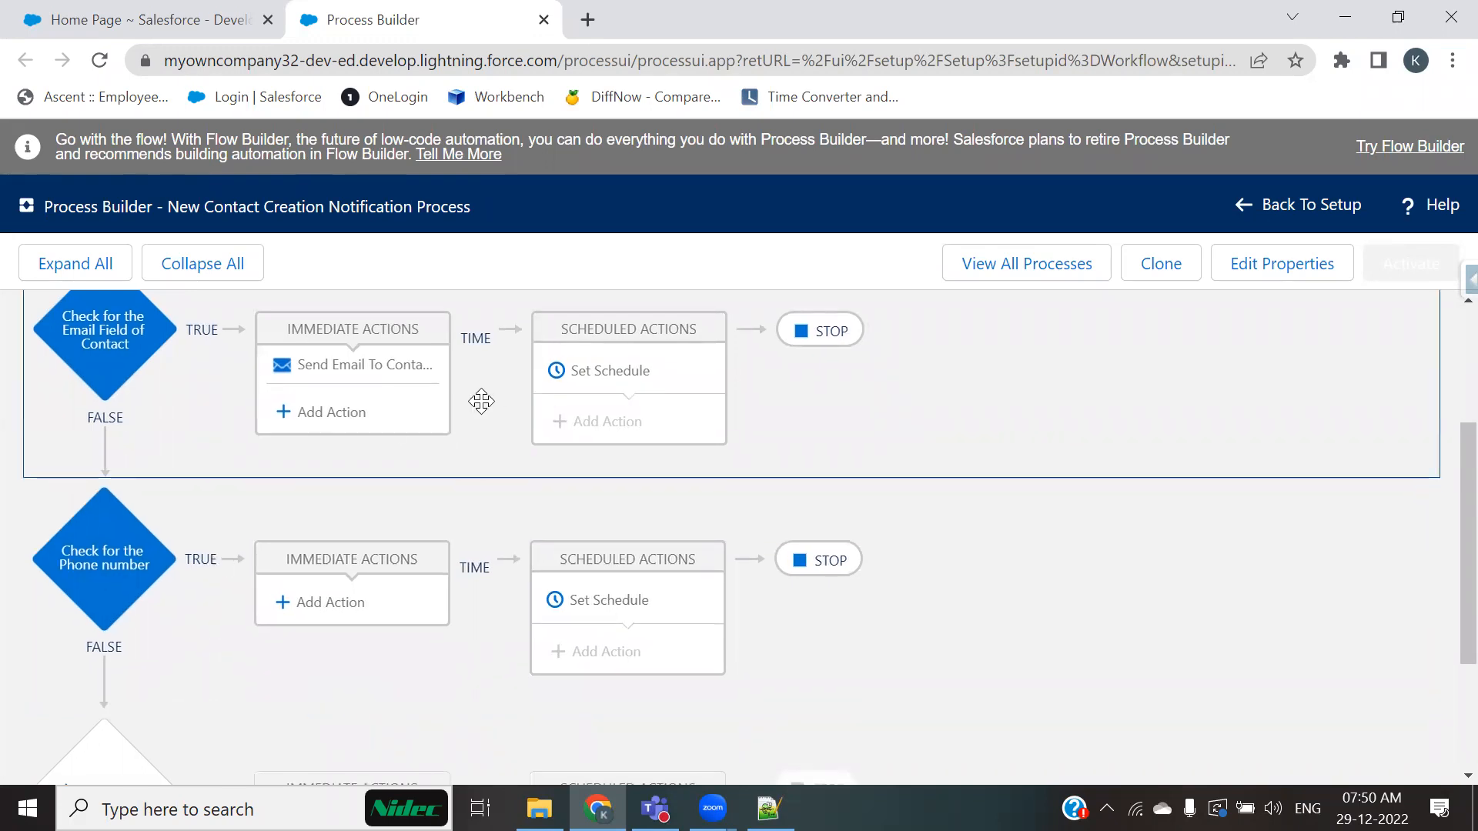
pyautogui.scroll(1, 367, 550)
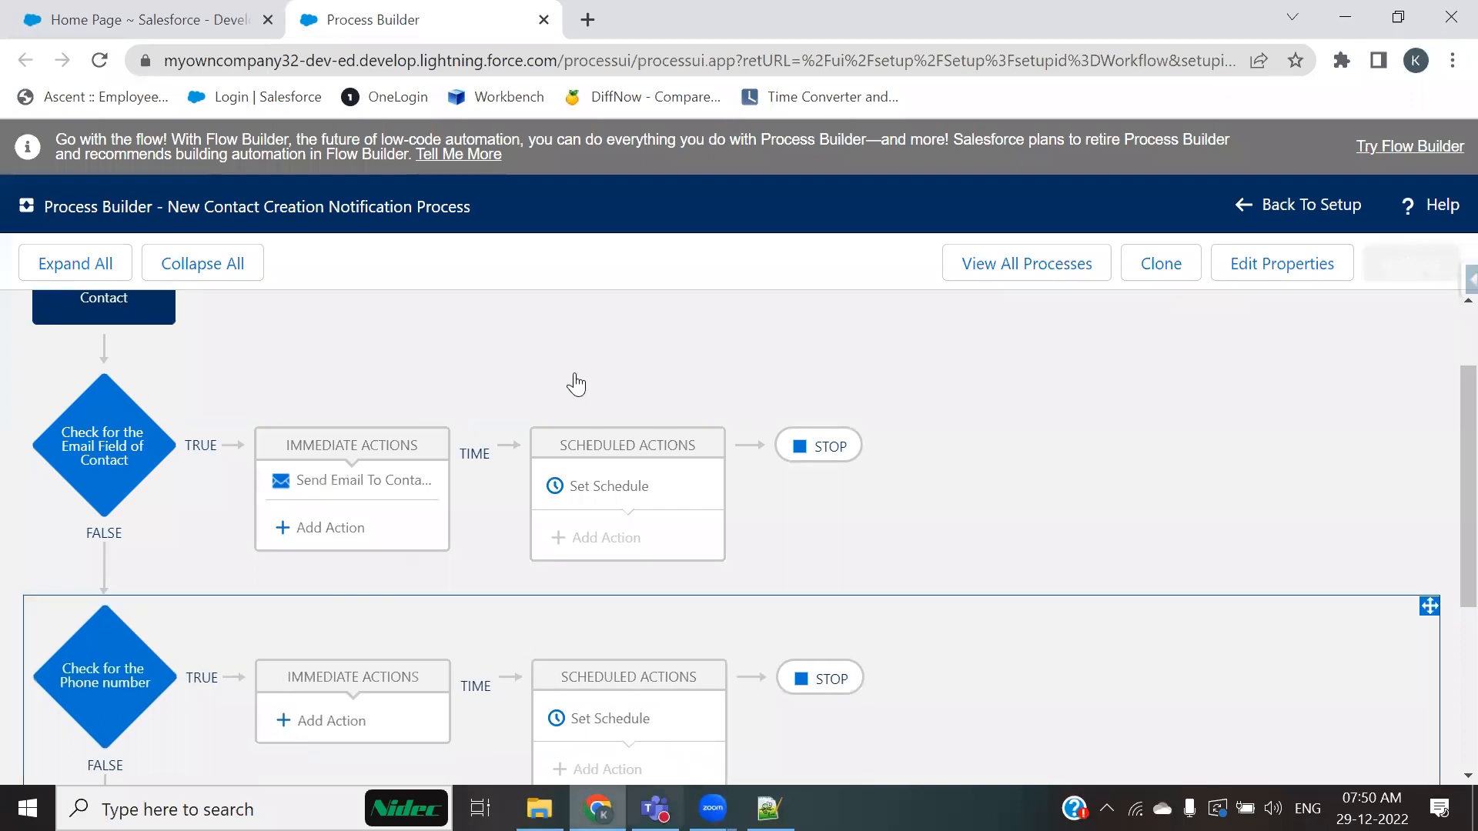
pyautogui.moveTo(137, 362)
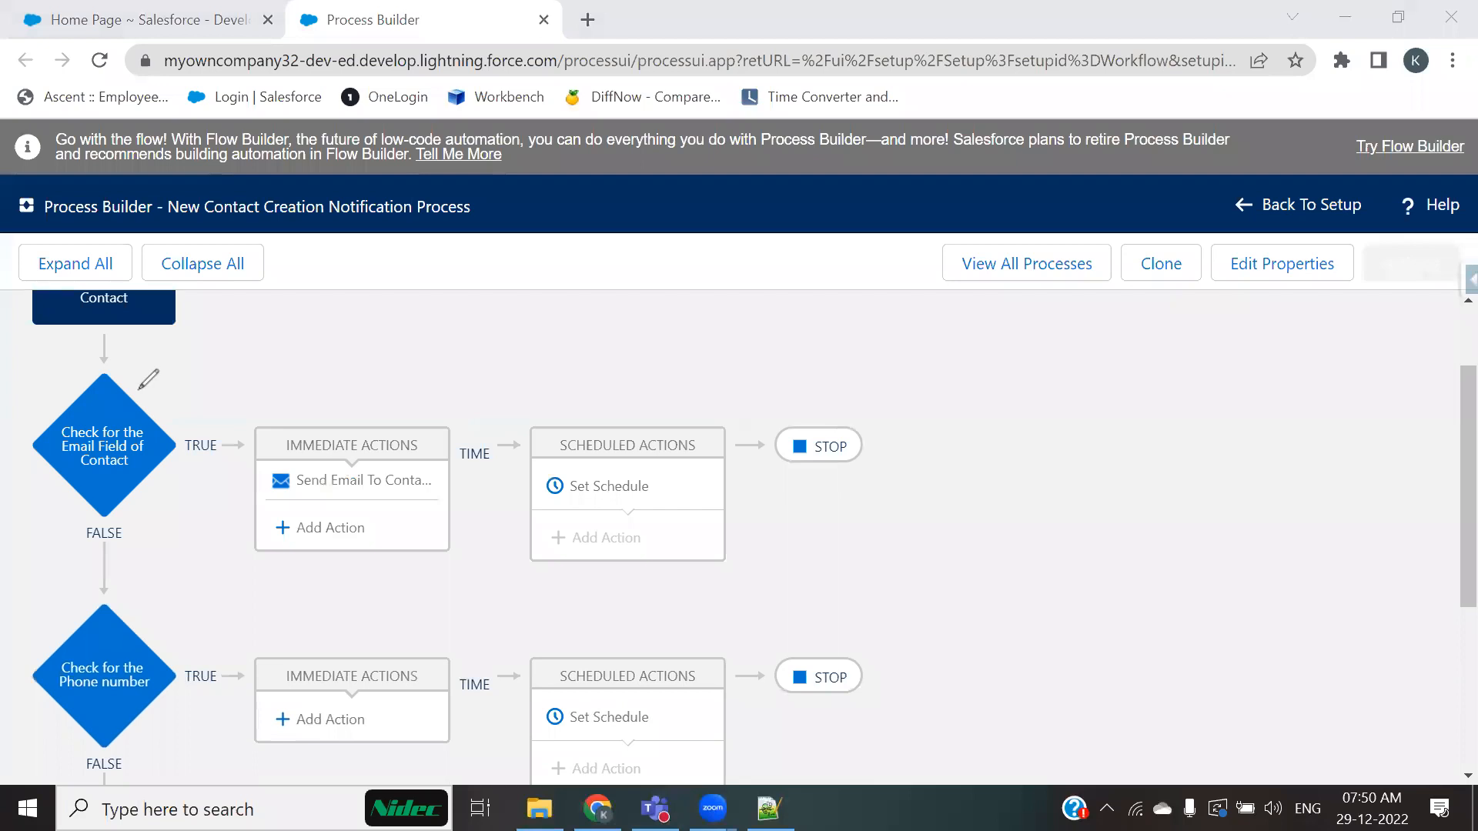
pyautogui.moveTo(137, 376)
pyautogui.mouseDown()
pyautogui.moveTo(11, 442)
pyautogui.moveTo(87, 550)
pyautogui.moveTo(204, 381)
pyautogui.moveTo(135, 372)
pyautogui.mouseUp()
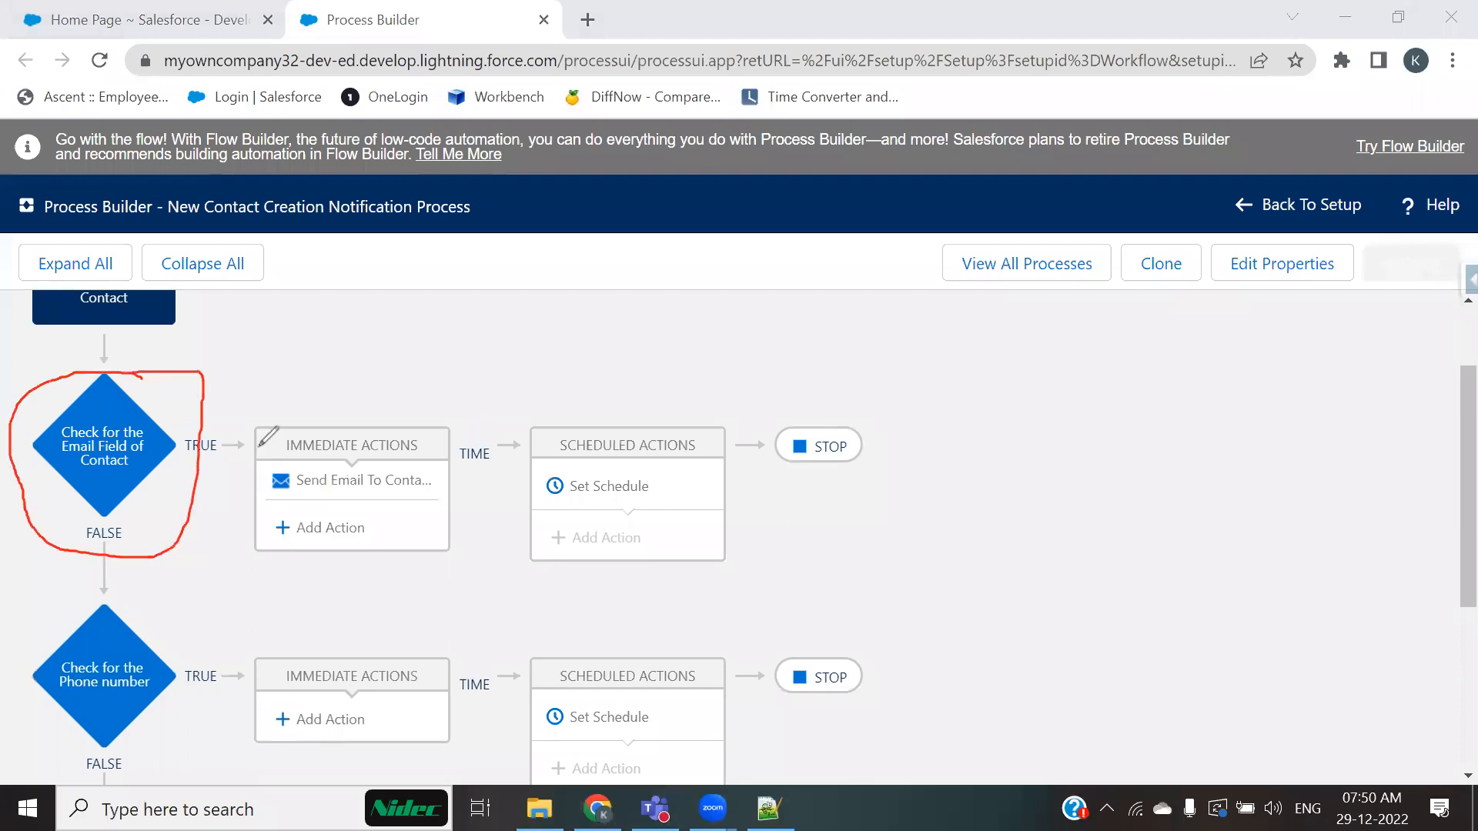
pyautogui.moveTo(242, 388)
pyautogui.mouseDown()
pyautogui.moveTo(468, 391)
pyautogui.moveTo(454, 408)
pyautogui.mouseUp()
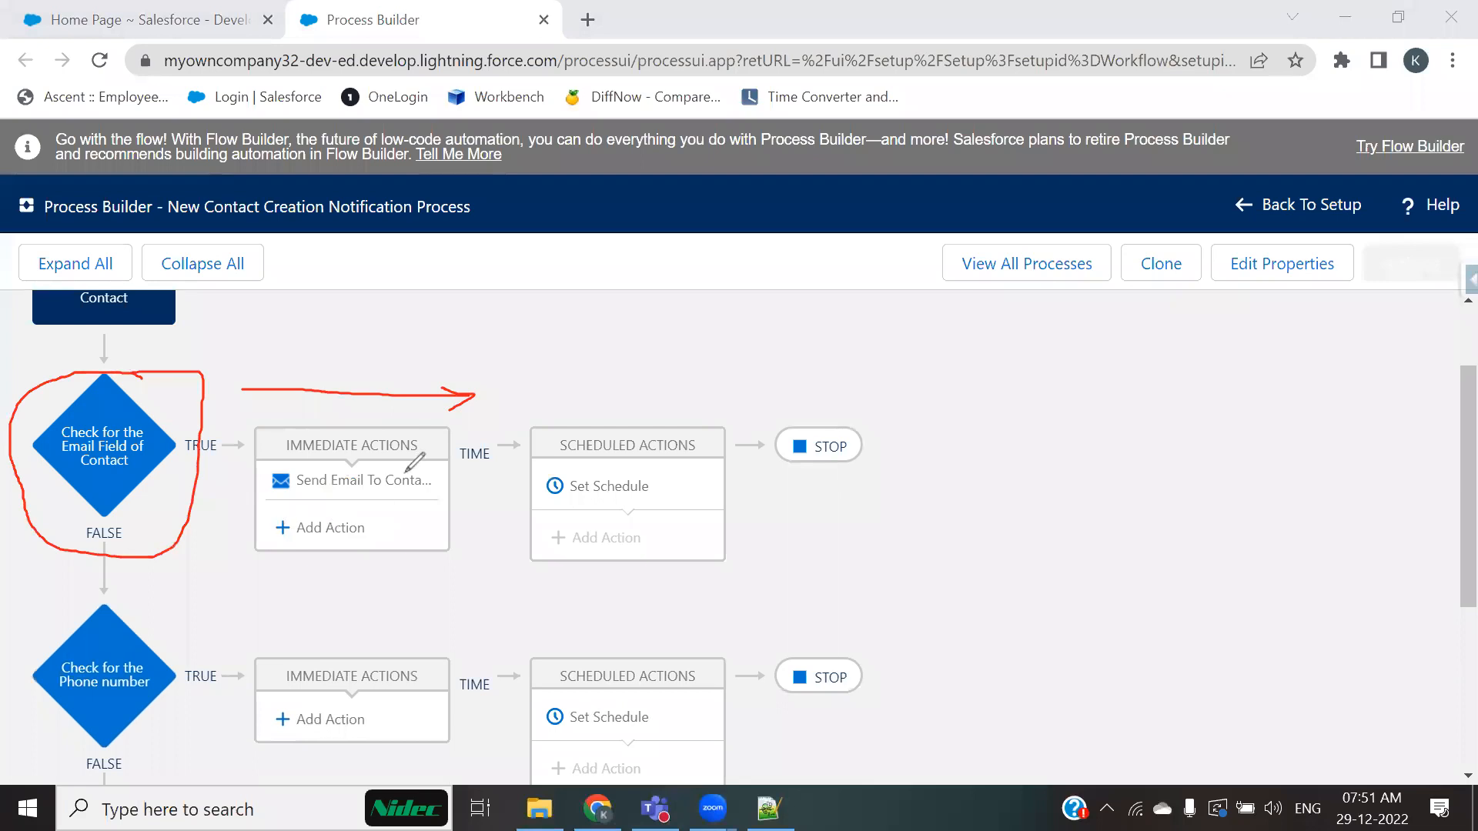
pyautogui.moveTo(843, 421)
pyautogui.mouseDown()
pyautogui.moveTo(779, 446)
pyautogui.moveTo(850, 471)
pyautogui.moveTo(849, 426)
pyautogui.mouseUp()
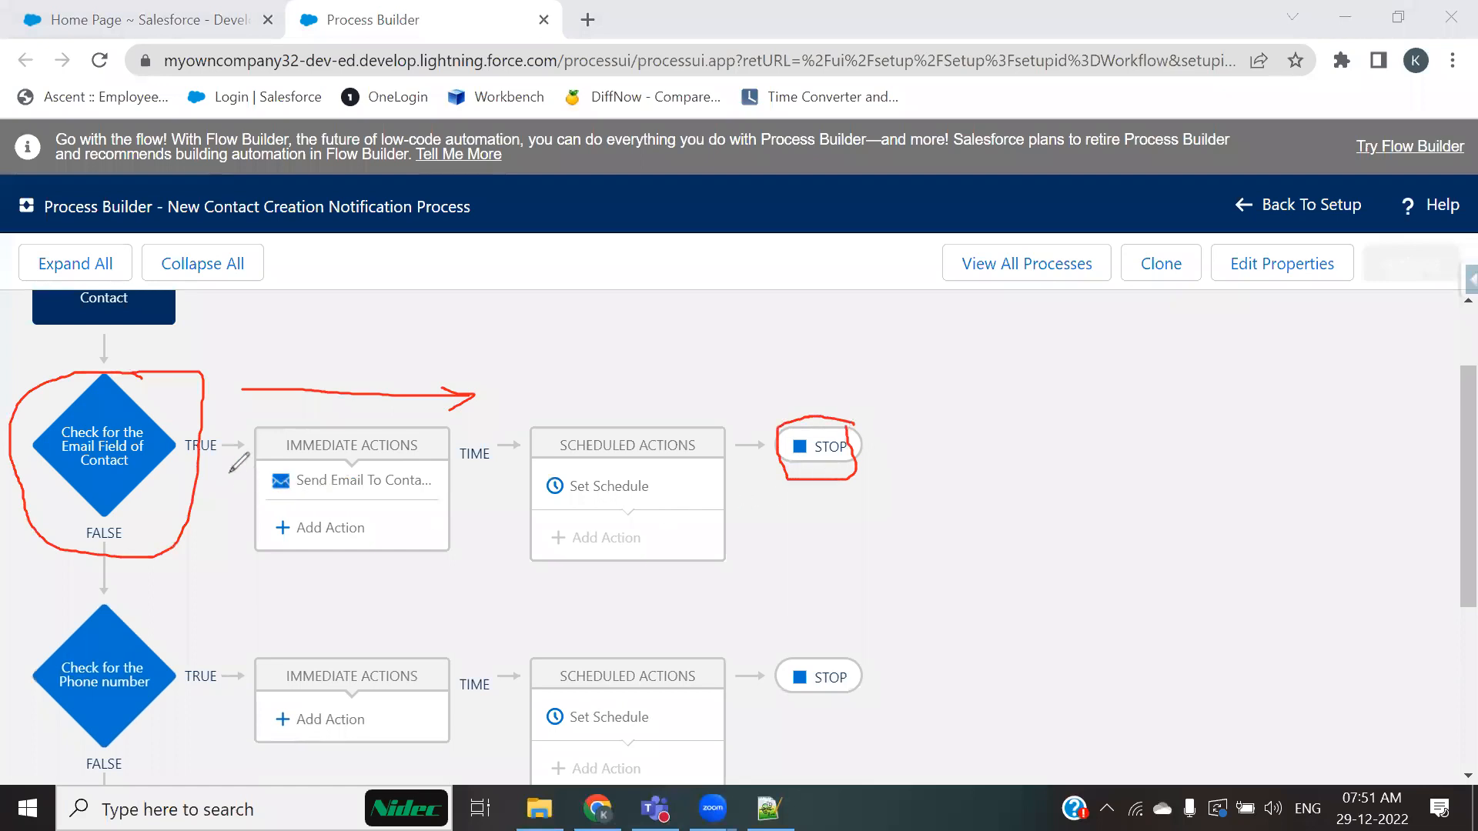
pyautogui.moveTo(185, 350); pyautogui.dragTo(251, 312)
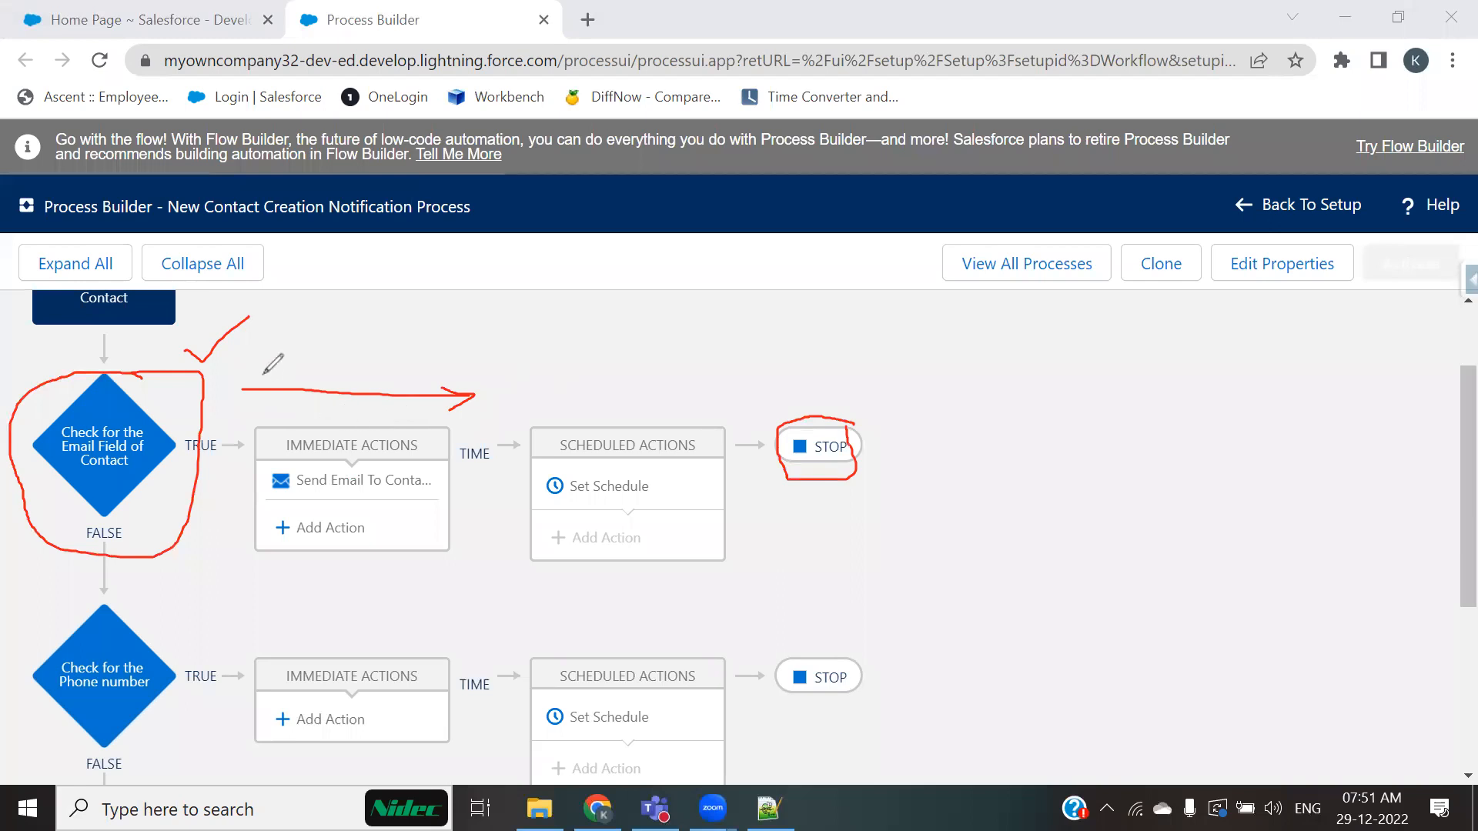
pyautogui.moveTo(324, 508); pyautogui.dragTo(376, 498)
pyautogui.moveTo(134, 636)
pyautogui.mouseDown()
pyautogui.moveTo(144, 644)
pyautogui.moveTo(176, 604)
pyautogui.mouseUp()
pyautogui.click(835, 459)
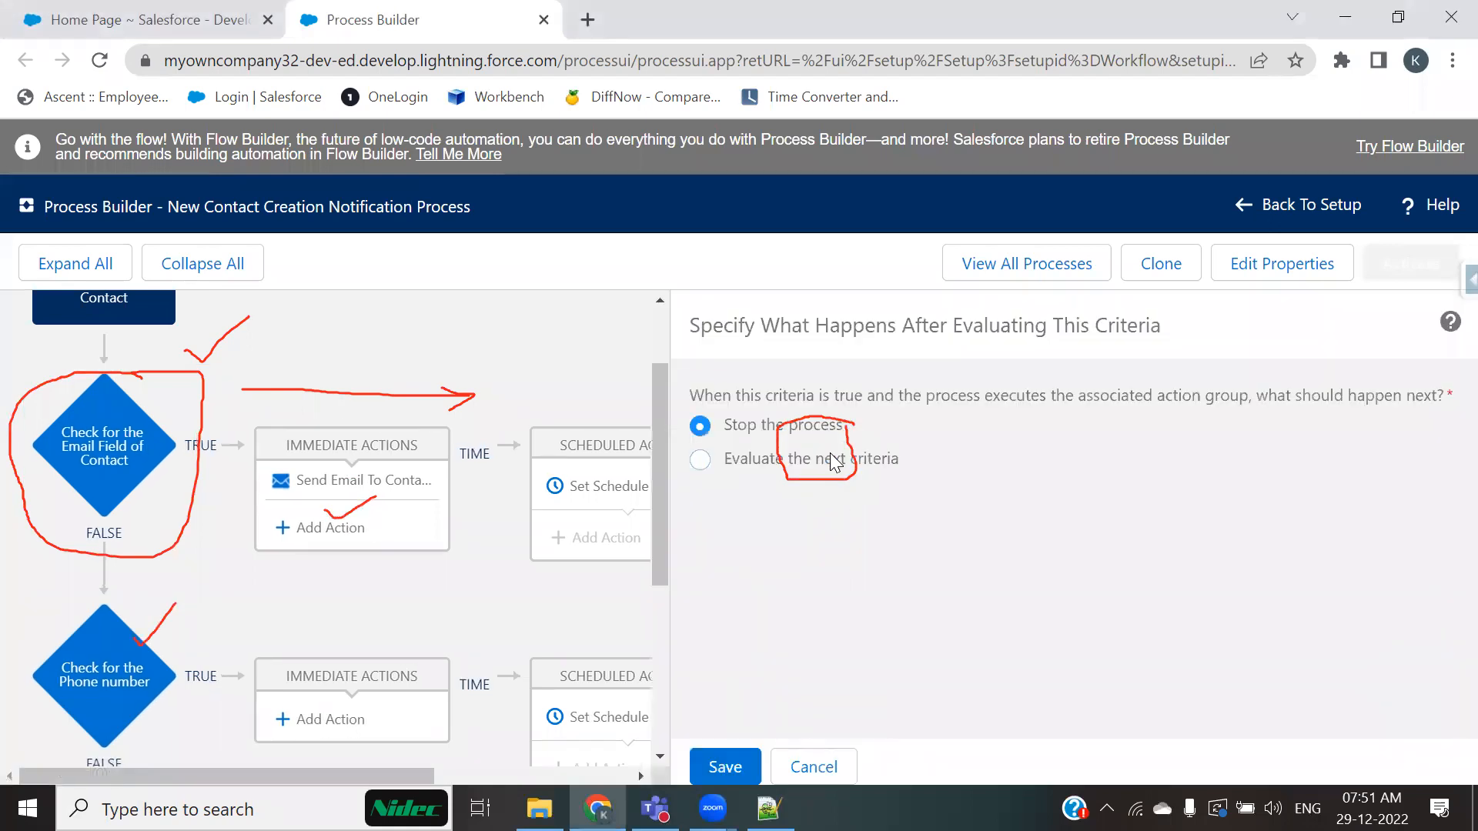
pyautogui.click(824, 777)
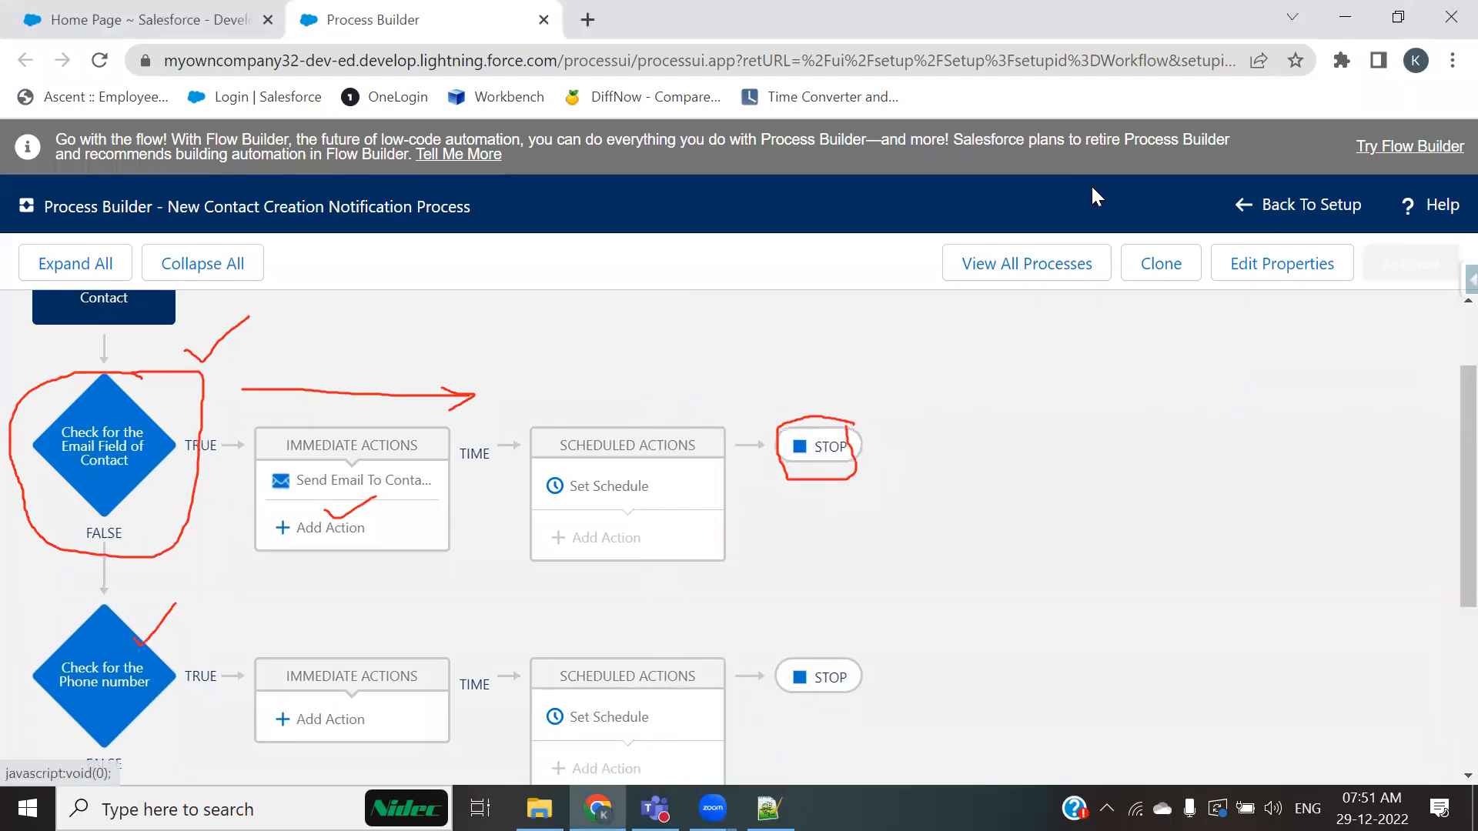
pyautogui.press('Escape')
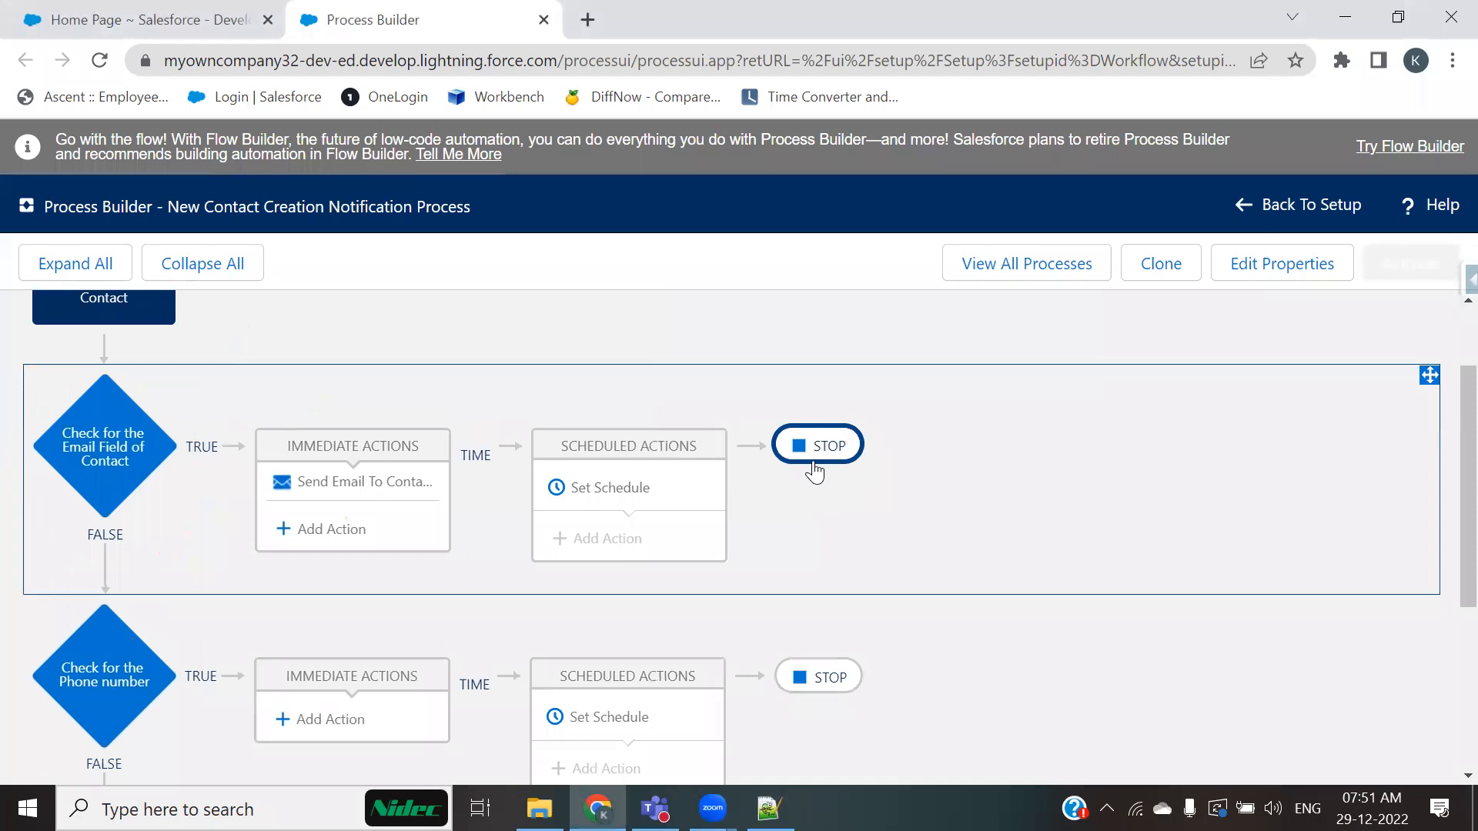
pyautogui.click(814, 462)
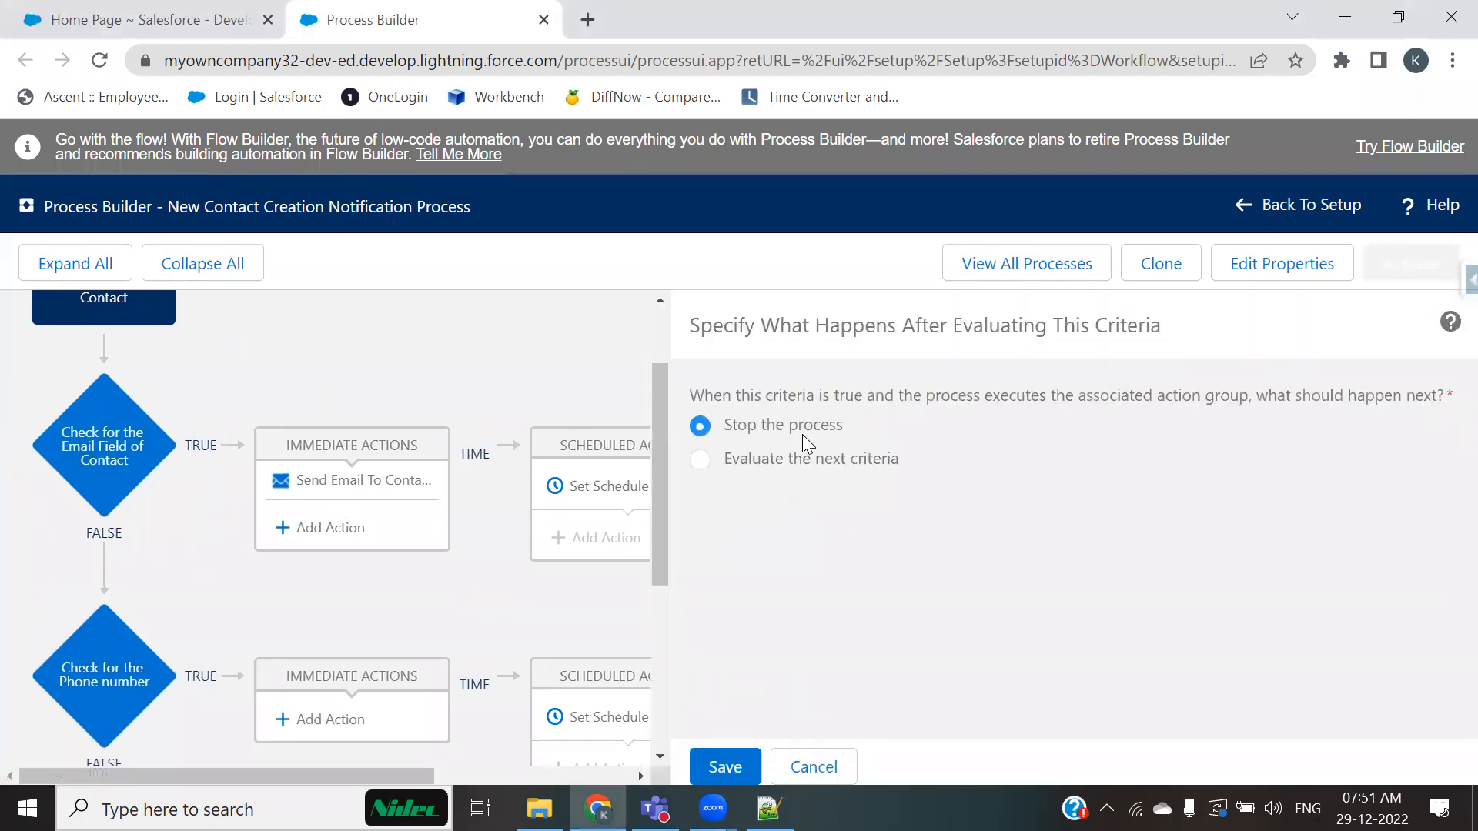
pyautogui.click(839, 772)
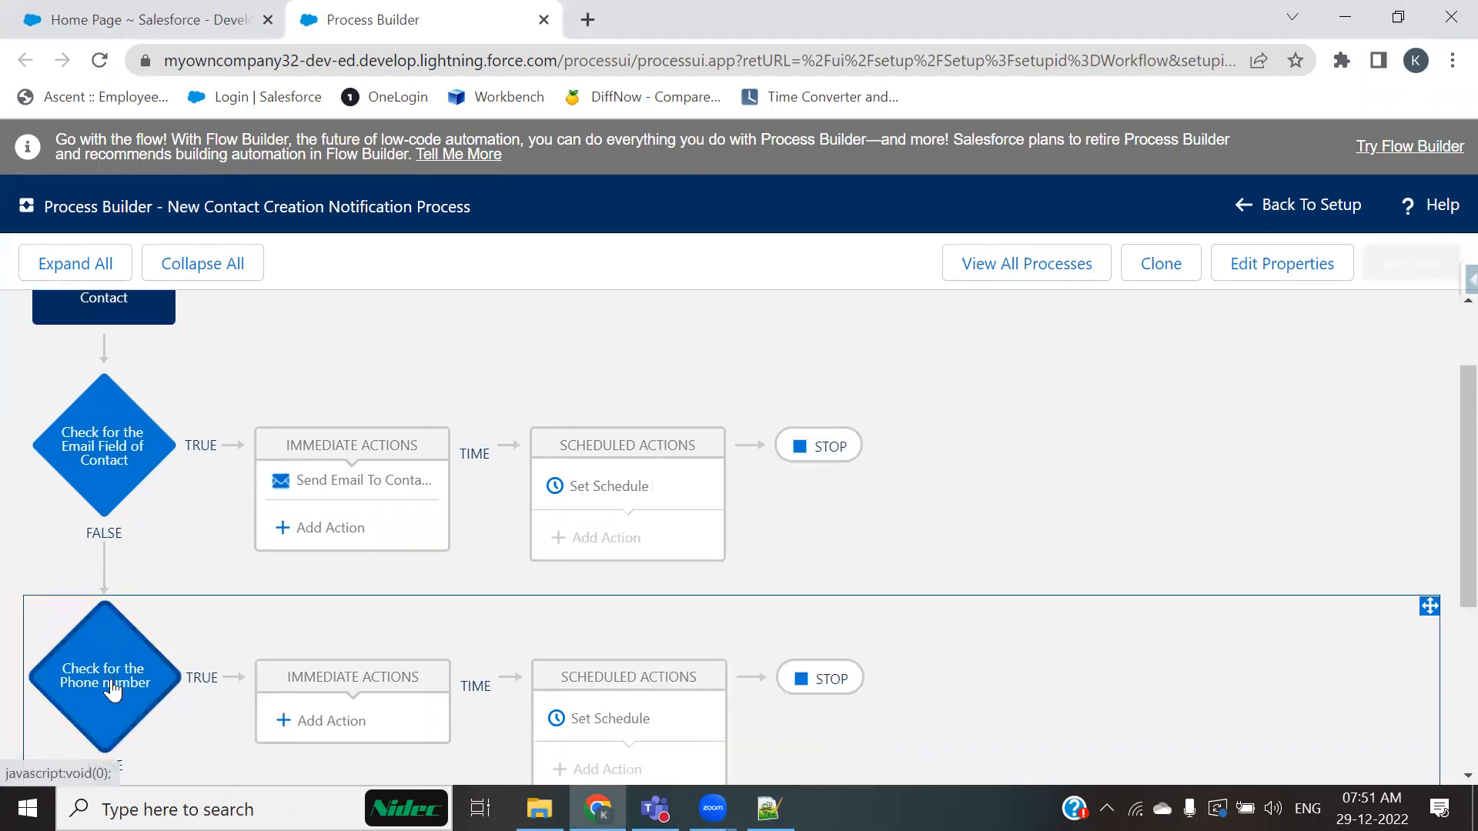
# Step: Try to open the Stop options of the Check for the Phone number criteria
pyautogui.scroll(-1, 111, 689)
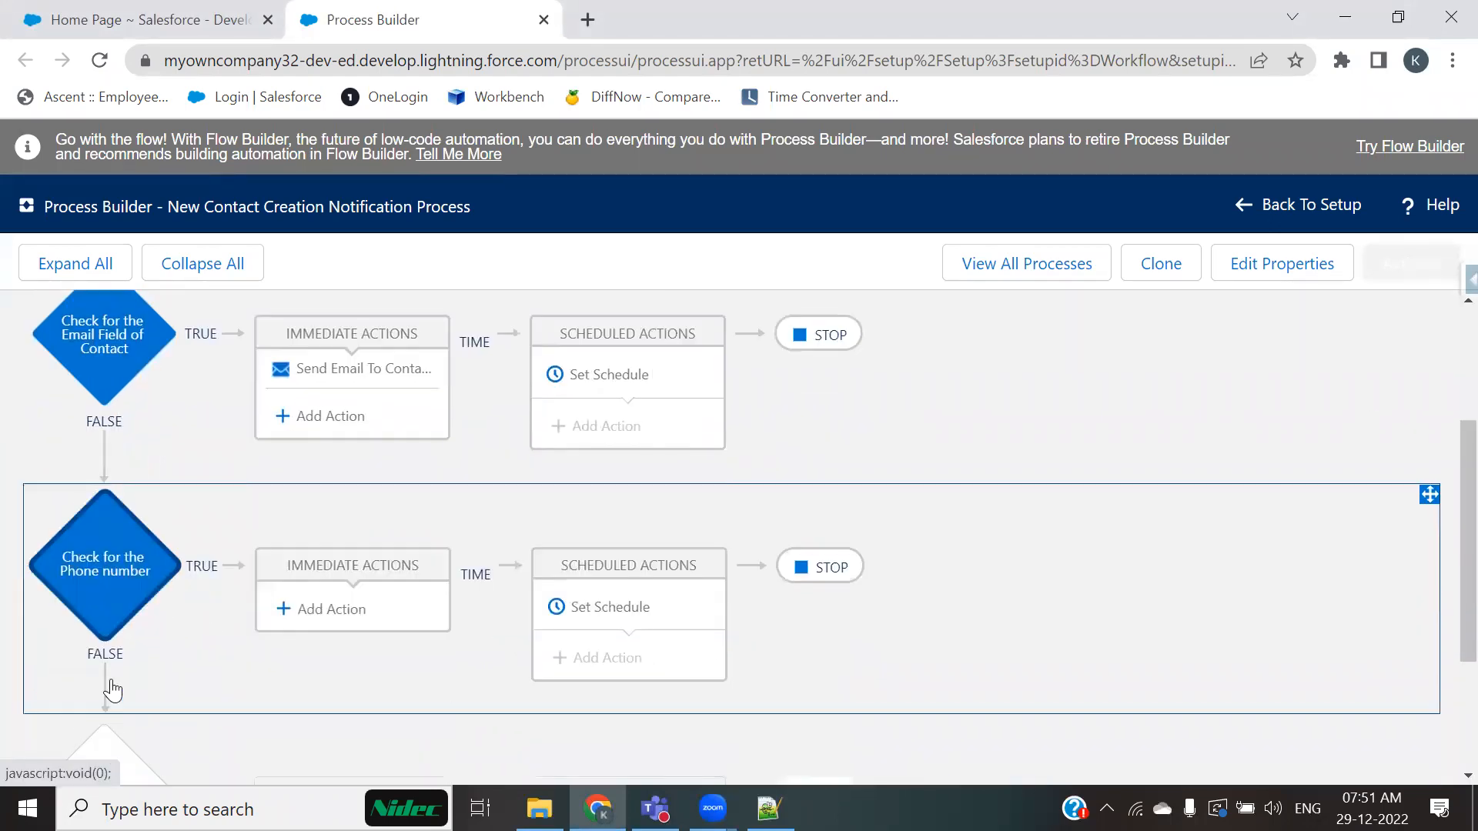
pyautogui.click(800, 569)
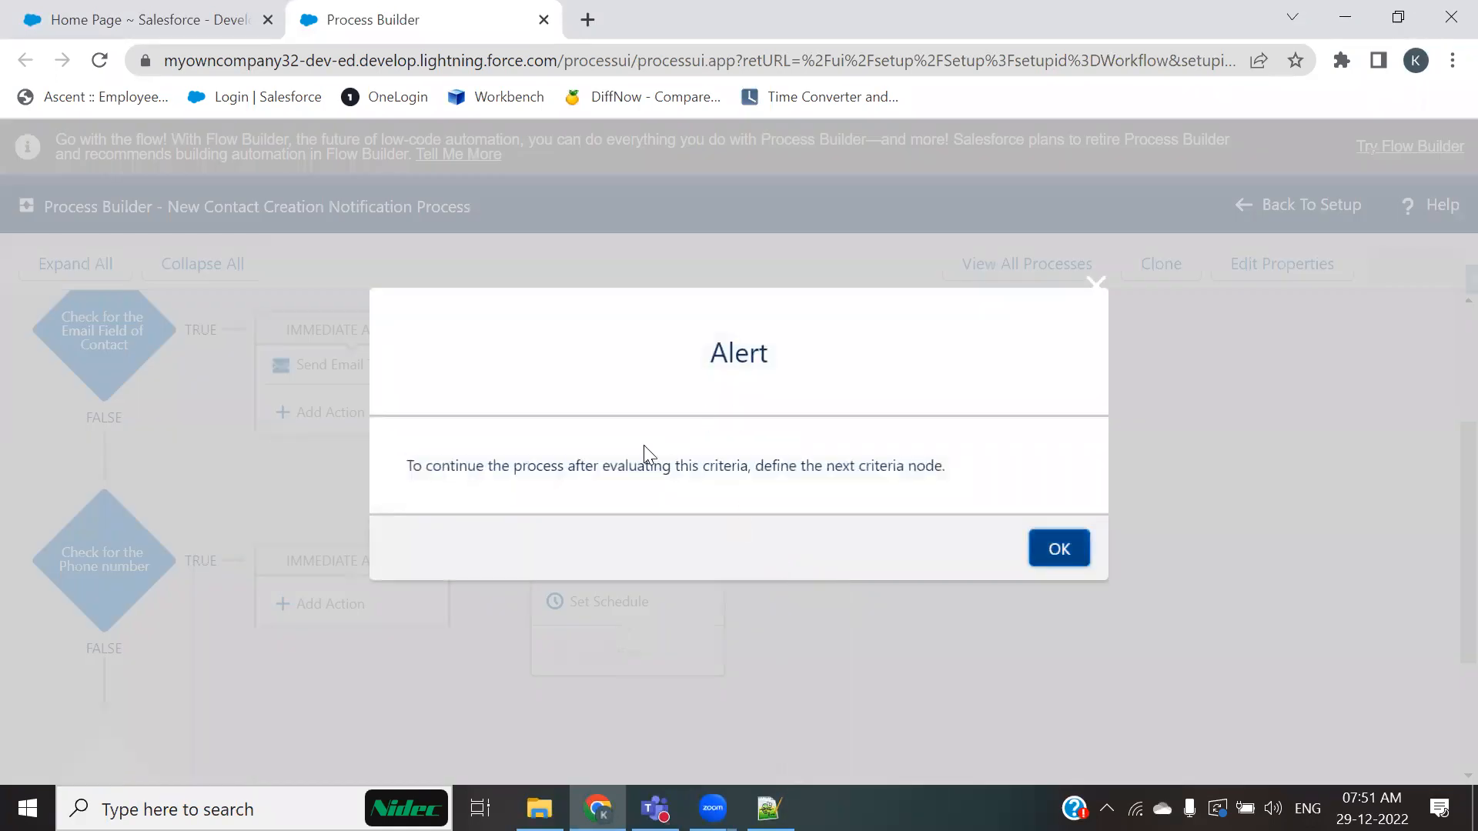
pyautogui.moveTo(480, 467); pyautogui.dragTo(916, 471)
pyautogui.click(1095, 283)
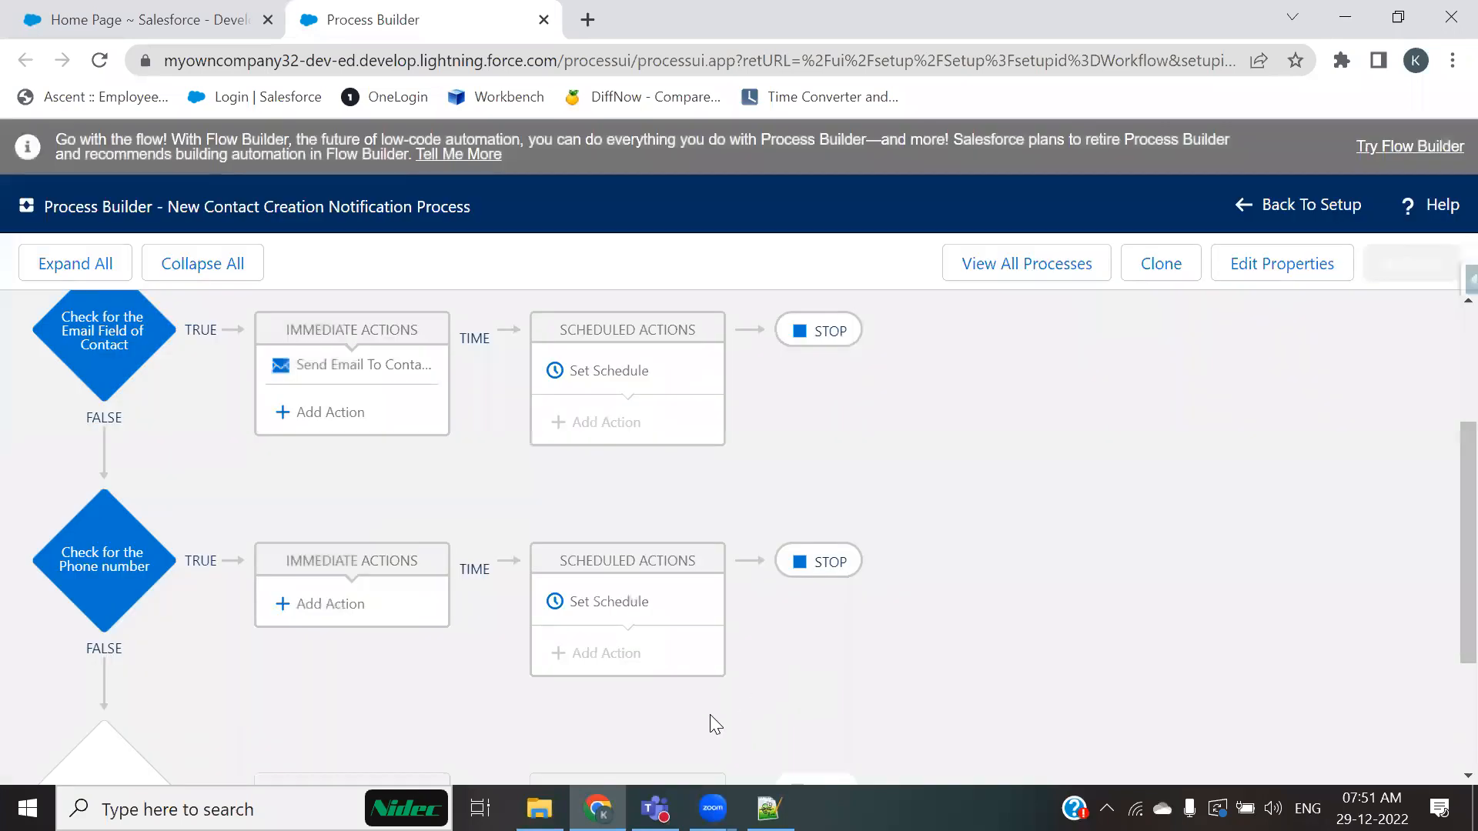
pyautogui.scroll(-2, 155, 672)
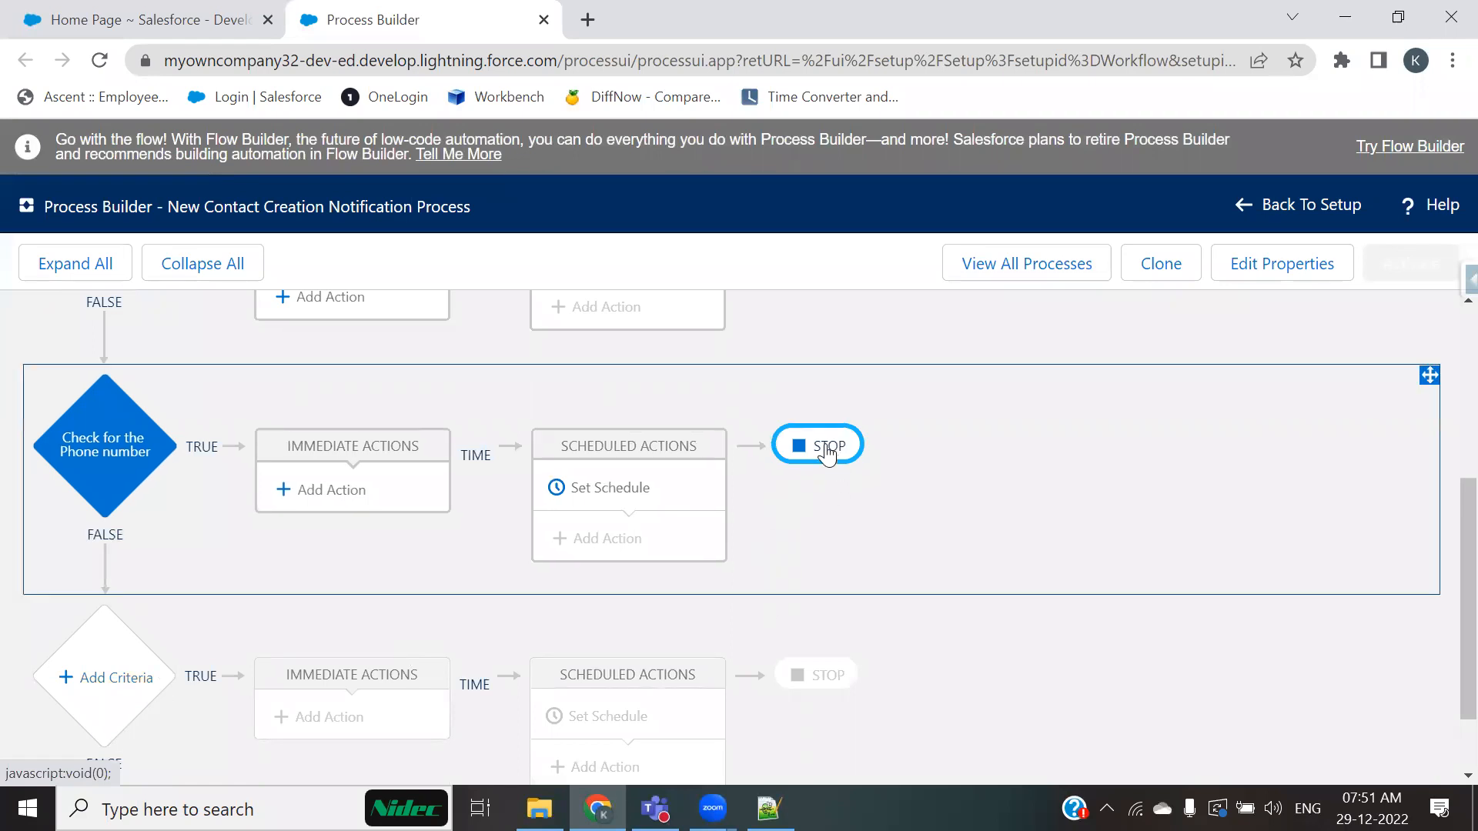
pyautogui.click(825, 444)
pyautogui.click(1059, 549)
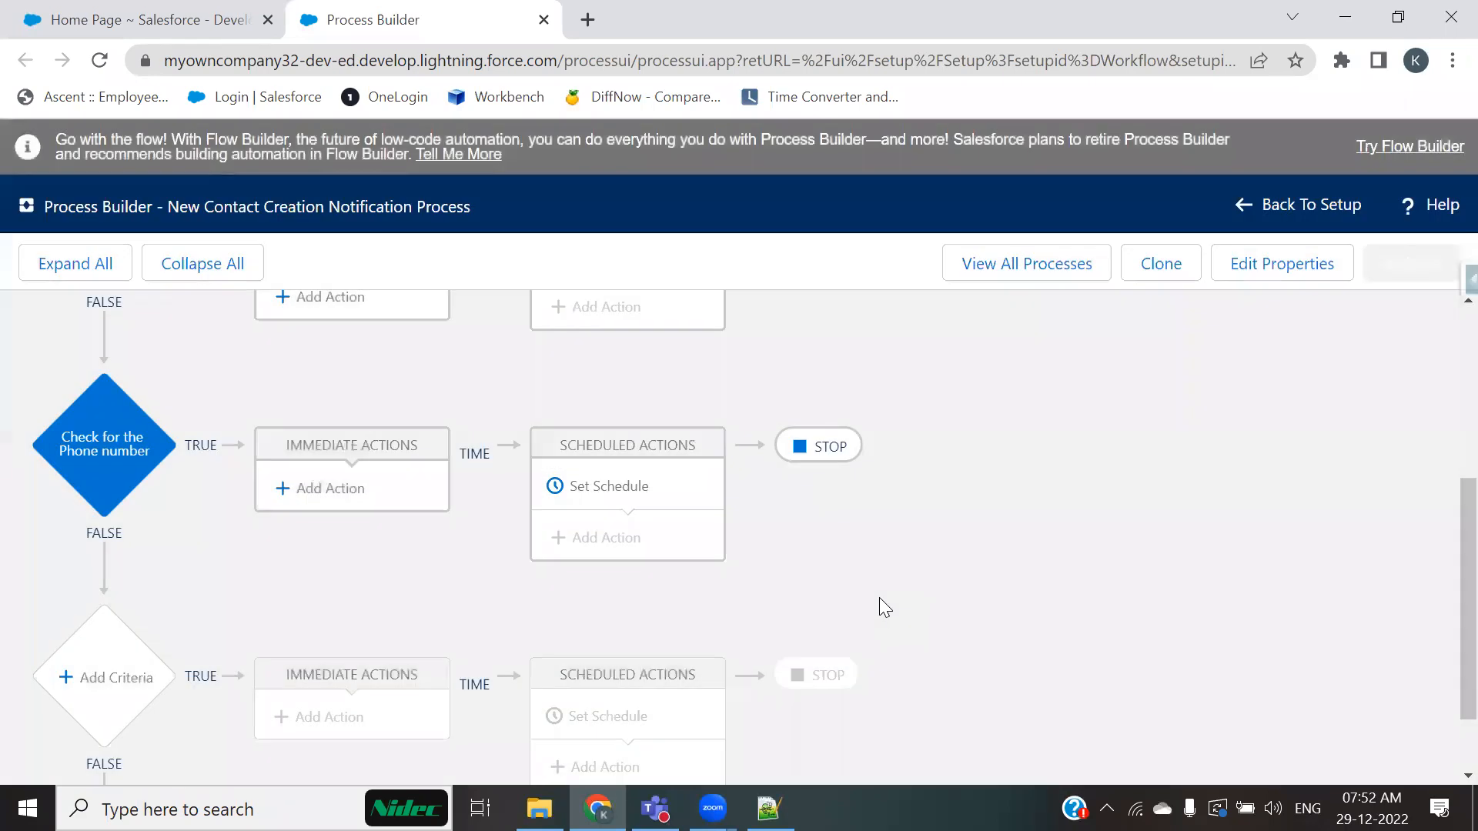
# Step: Set the email-check criteria to evaluate the next criteria instead of stopping the process
pyautogui.scroll(3, 879, 597)
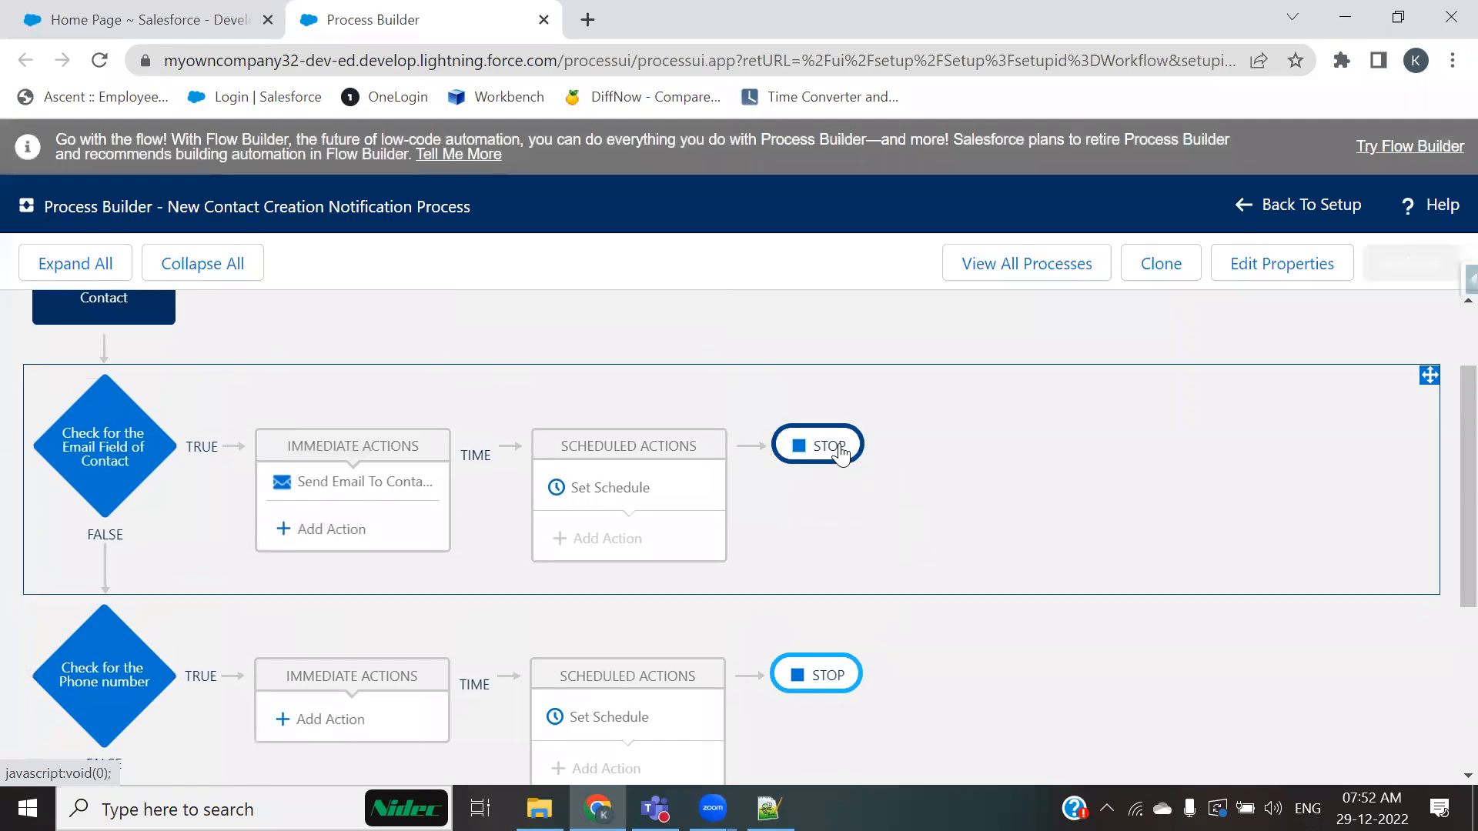
pyautogui.click(837, 445)
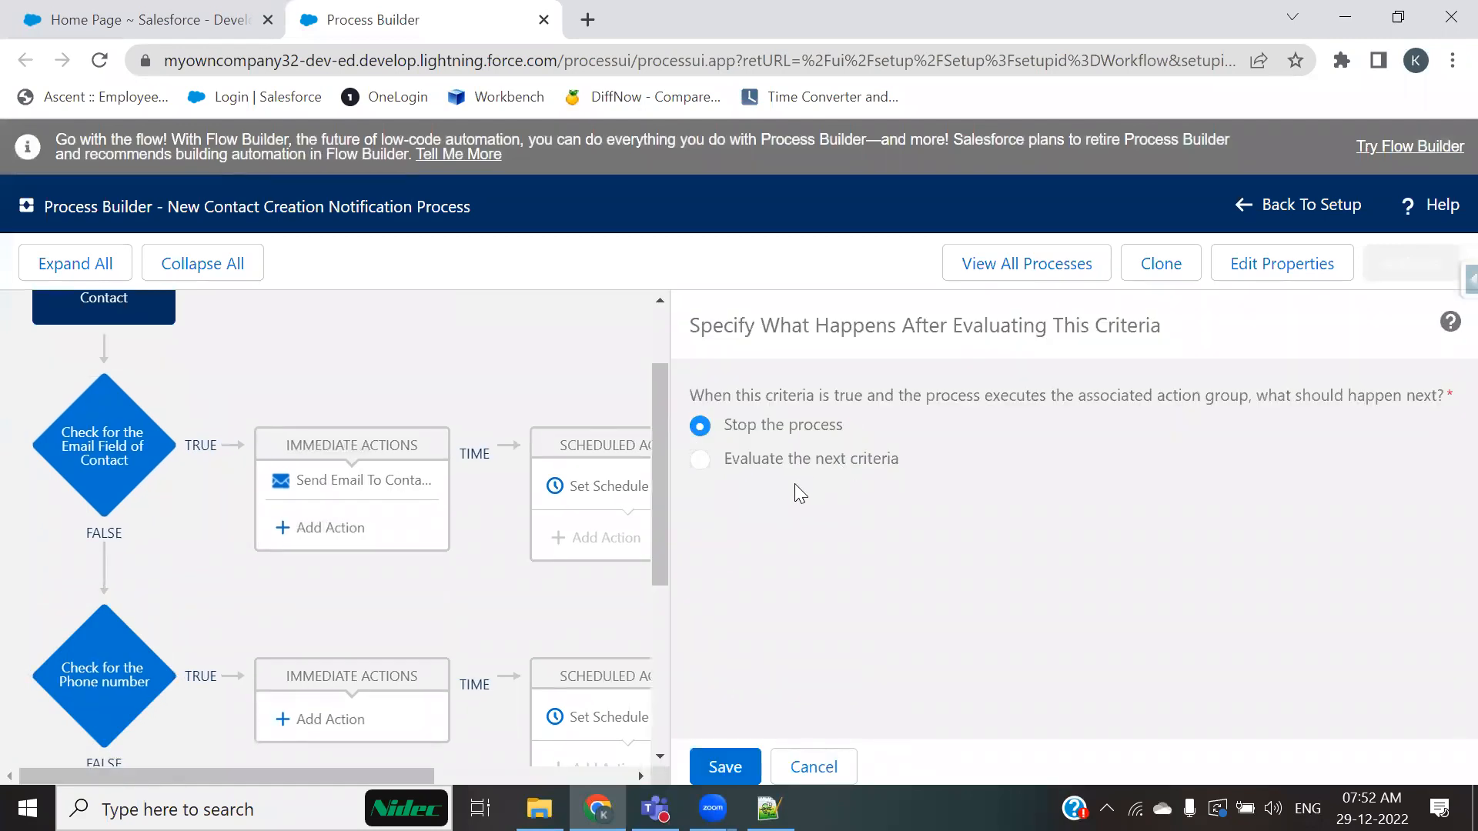
pyautogui.click(759, 461)
pyautogui.click(735, 764)
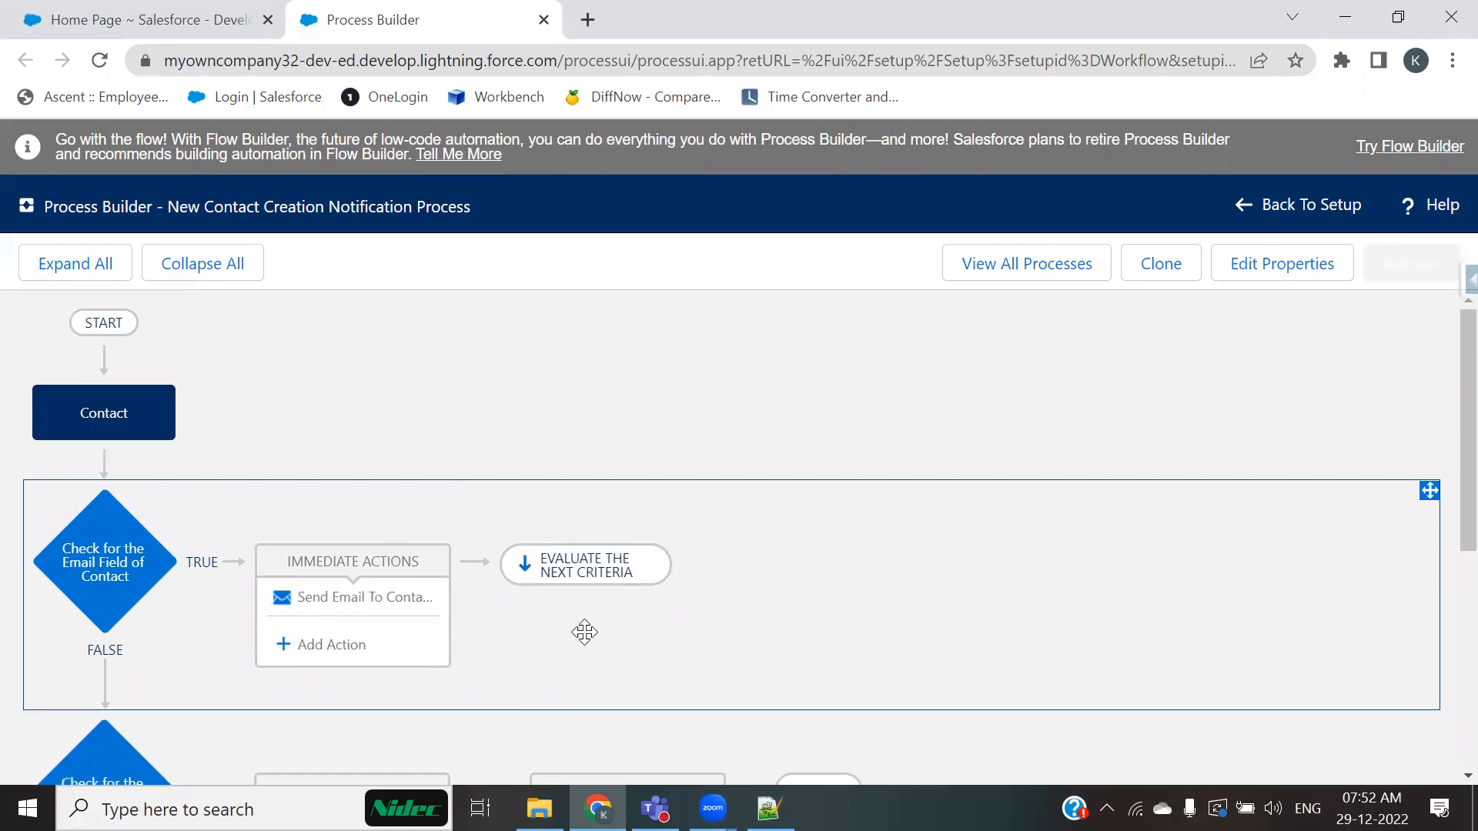
# Step: Open the email-check and phone-check criteria nodes to review their conditions, closing each without changes
pyautogui.click(109, 609)
pyautogui.scroll(-2, 793, 677)
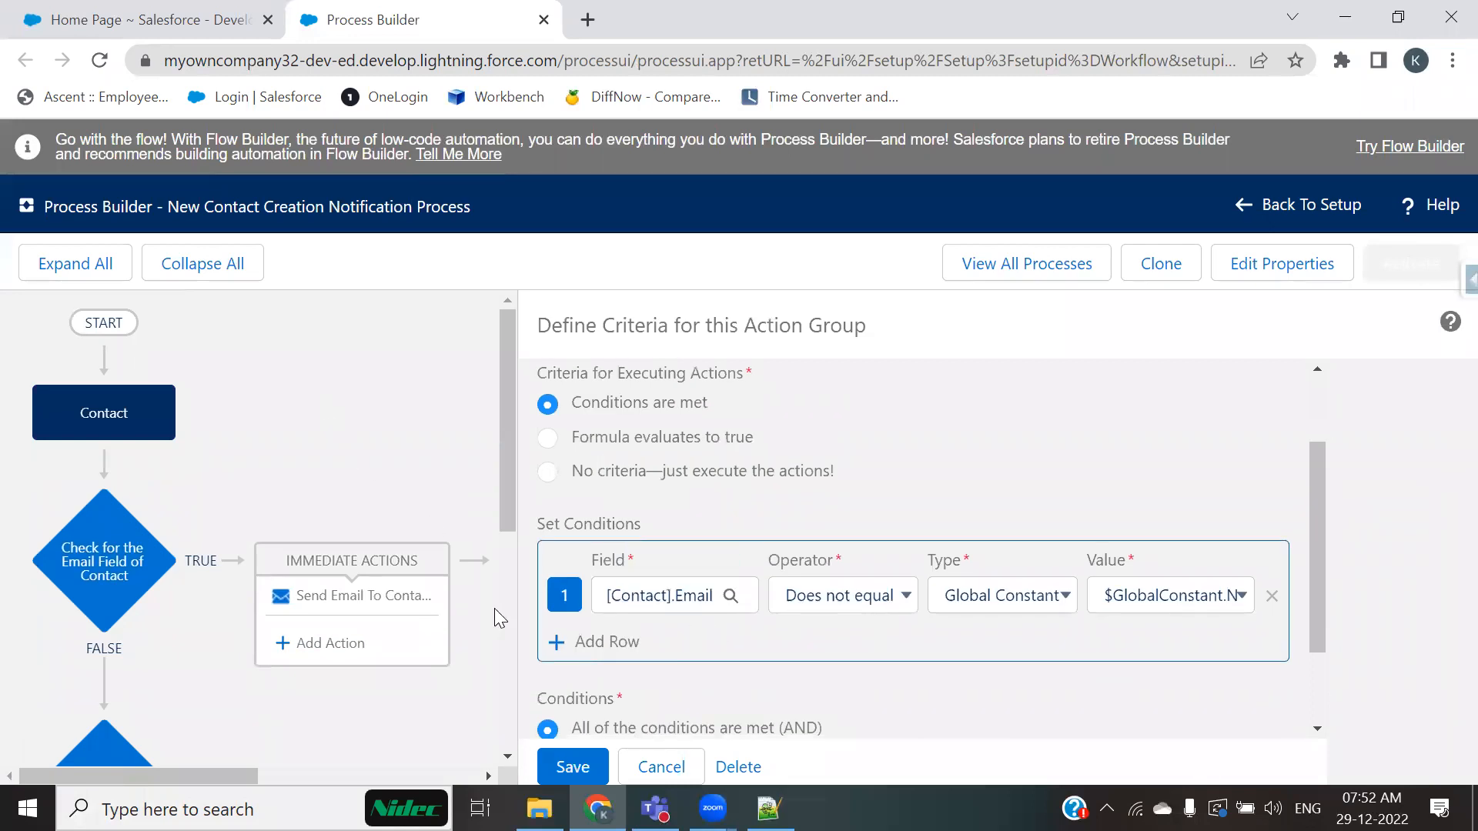
pyautogui.click(661, 767)
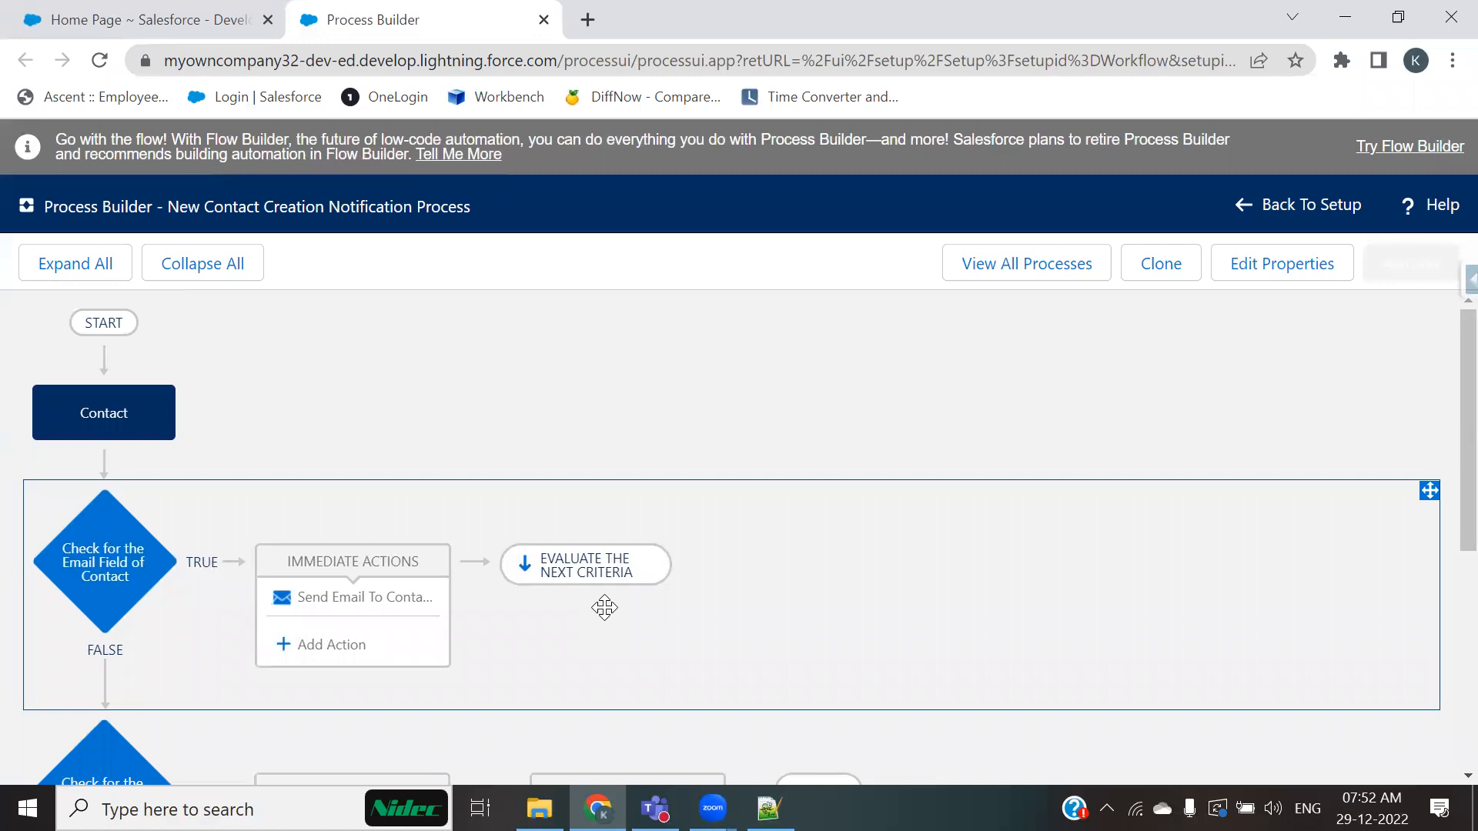
pyautogui.scroll(-3, 604, 608)
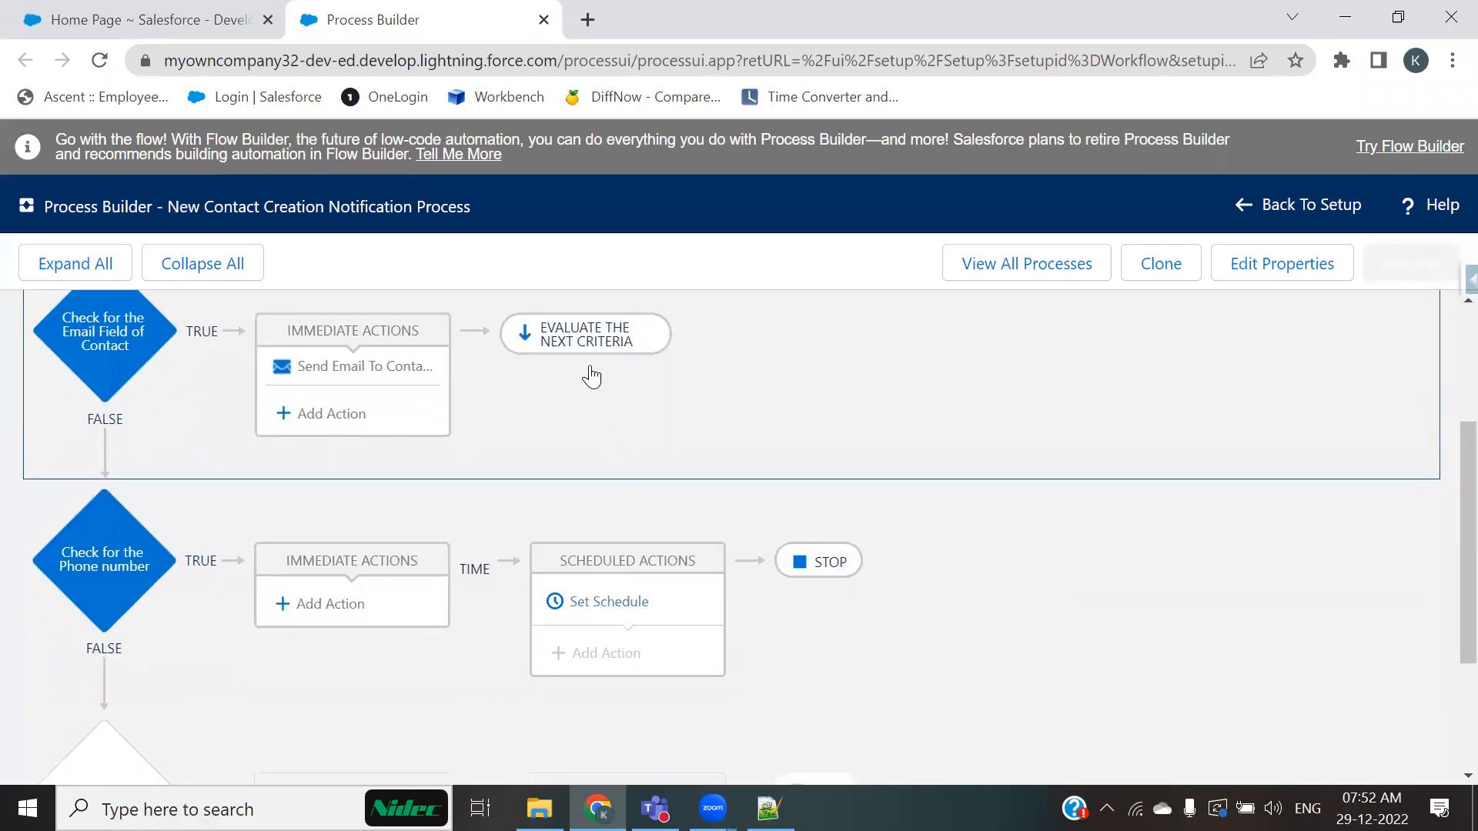
pyautogui.click(131, 586)
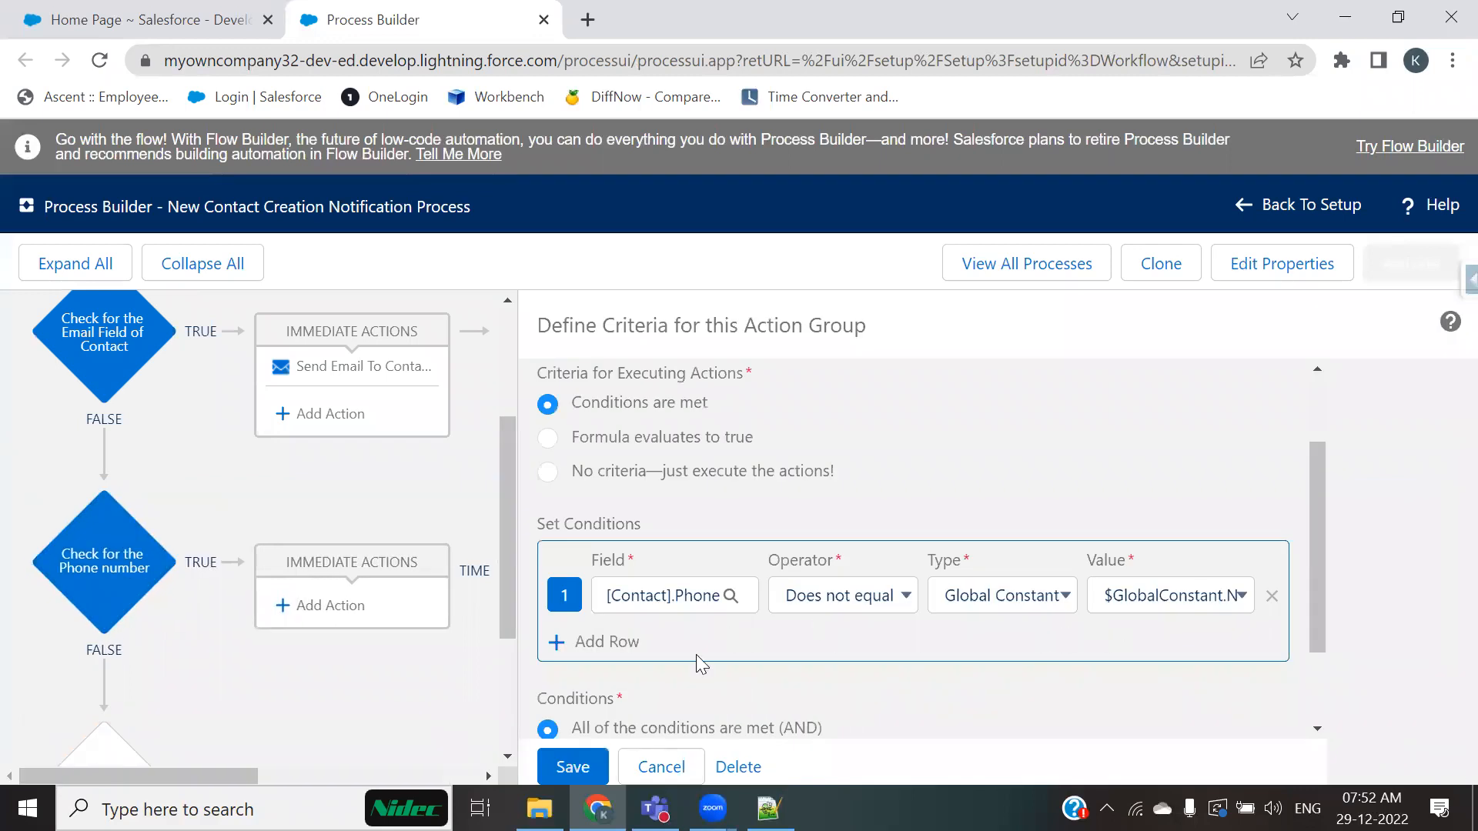
pyautogui.click(660, 766)
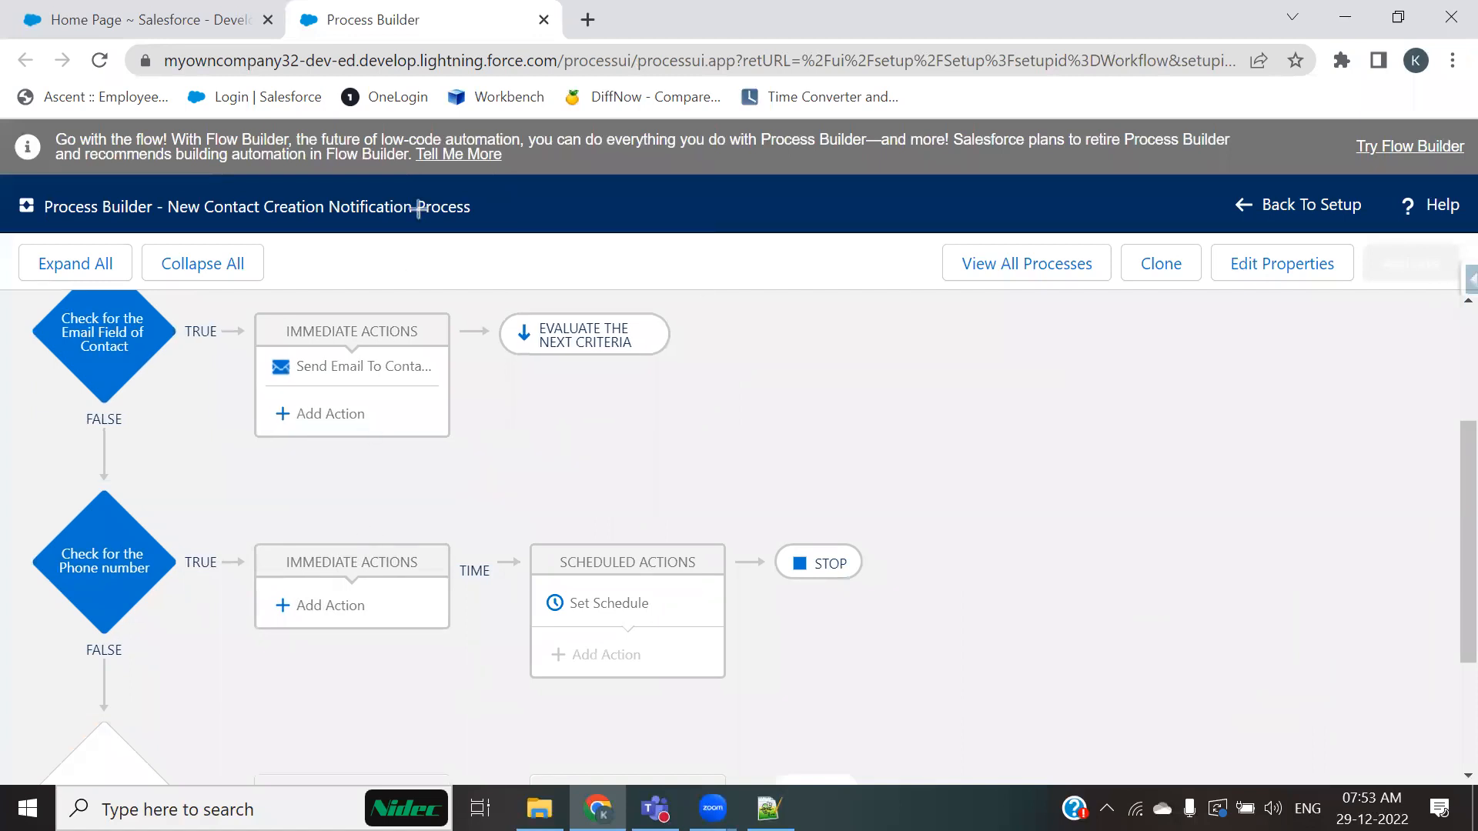
pyautogui.moveTo(359, 523); pyautogui.dragTo(425, 499)
pyautogui.moveTo(628, 536)
pyautogui.mouseDown()
pyautogui.moveTo(659, 574)
pyautogui.moveTo(776, 479)
pyautogui.mouseUp()
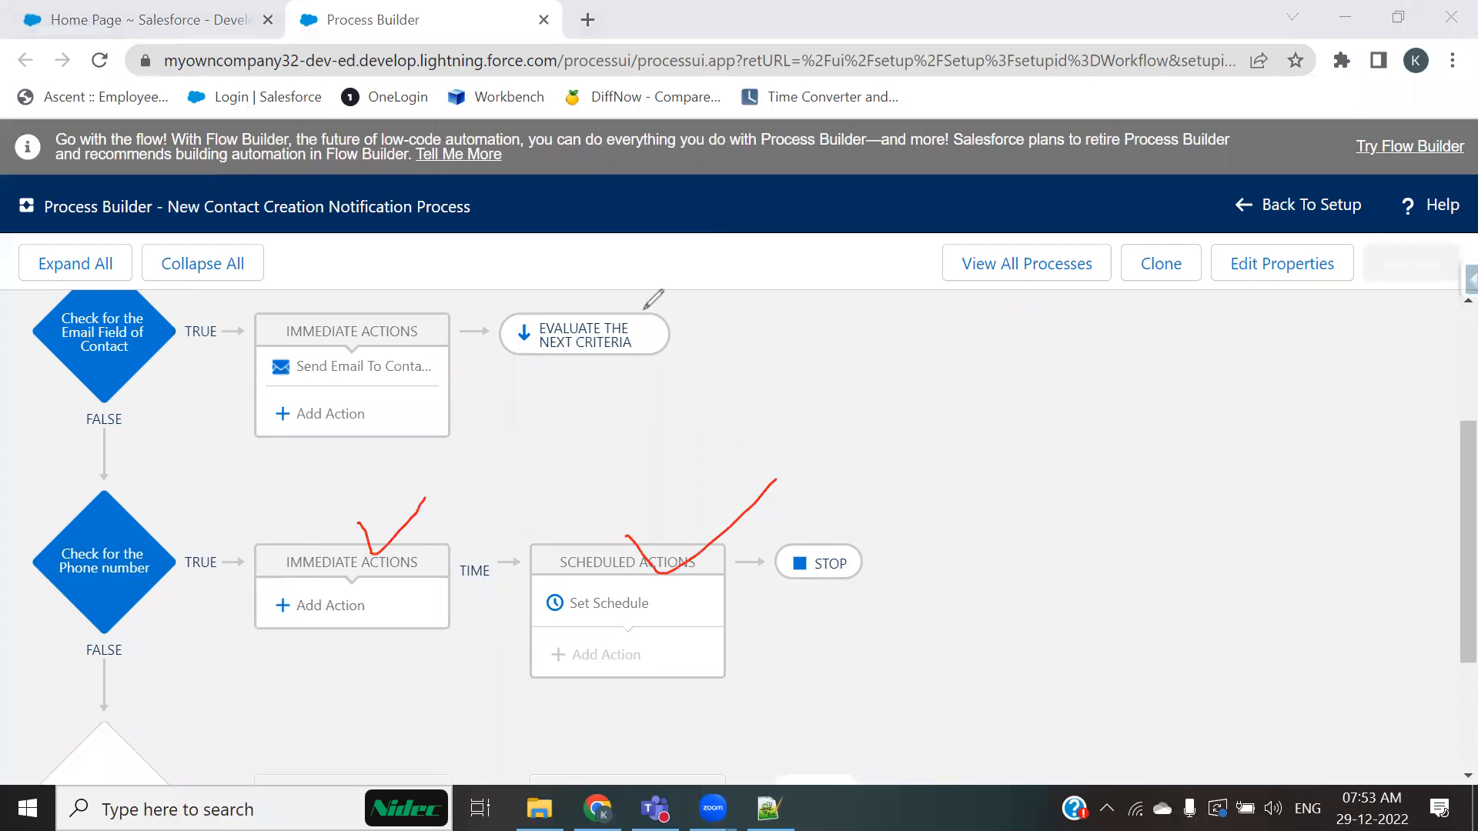
pyautogui.click(976, 256)
pyautogui.scroll(-1, 284, 571)
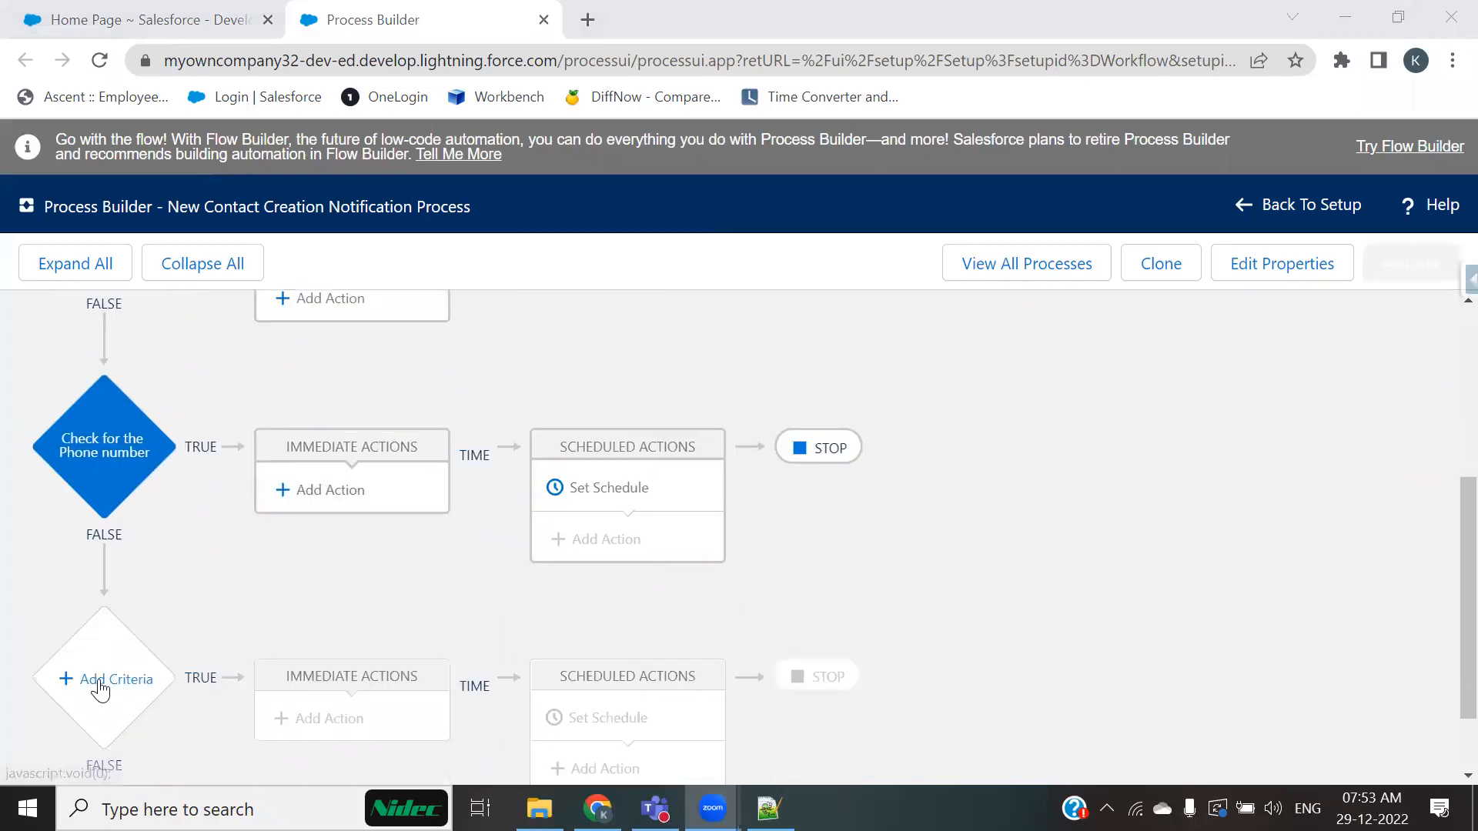
# Step: Review the cloned process's email-check and phone-check criteria flow, then return to the list of all processes
pyautogui.scroll(1, 695, 561)
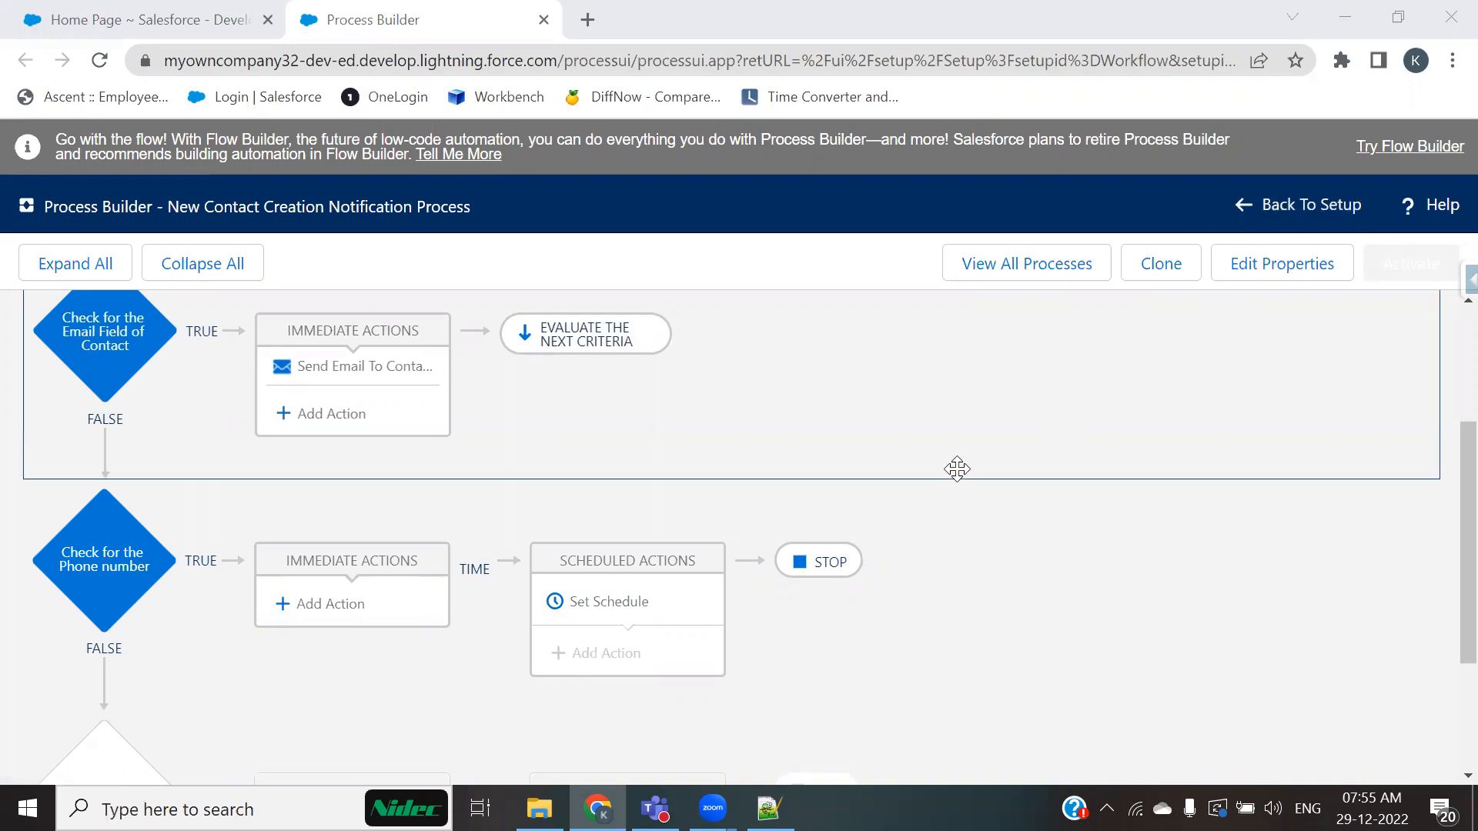
pyautogui.scroll(-1, 956, 469)
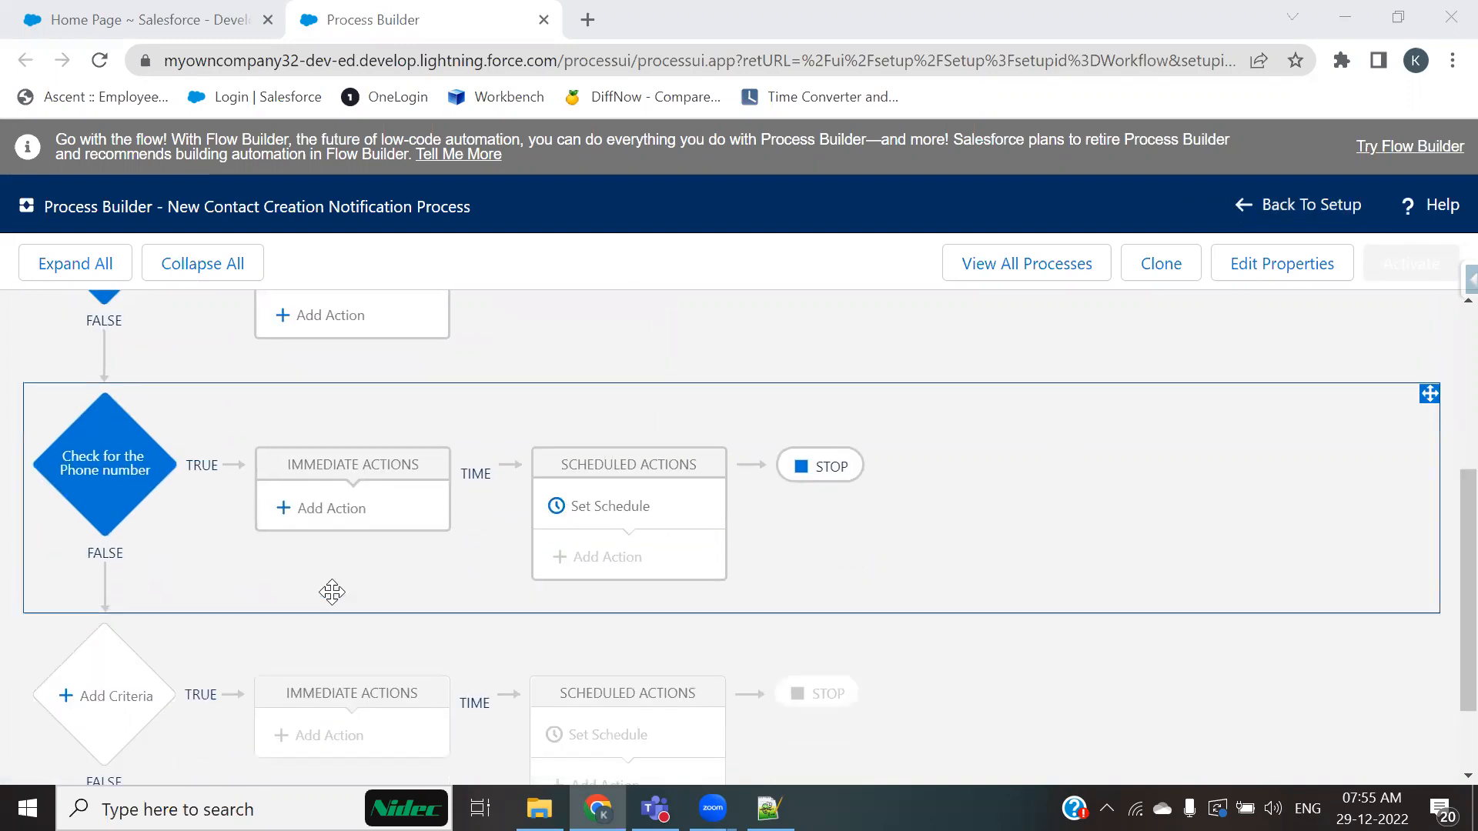
pyautogui.scroll(1, 408, 578)
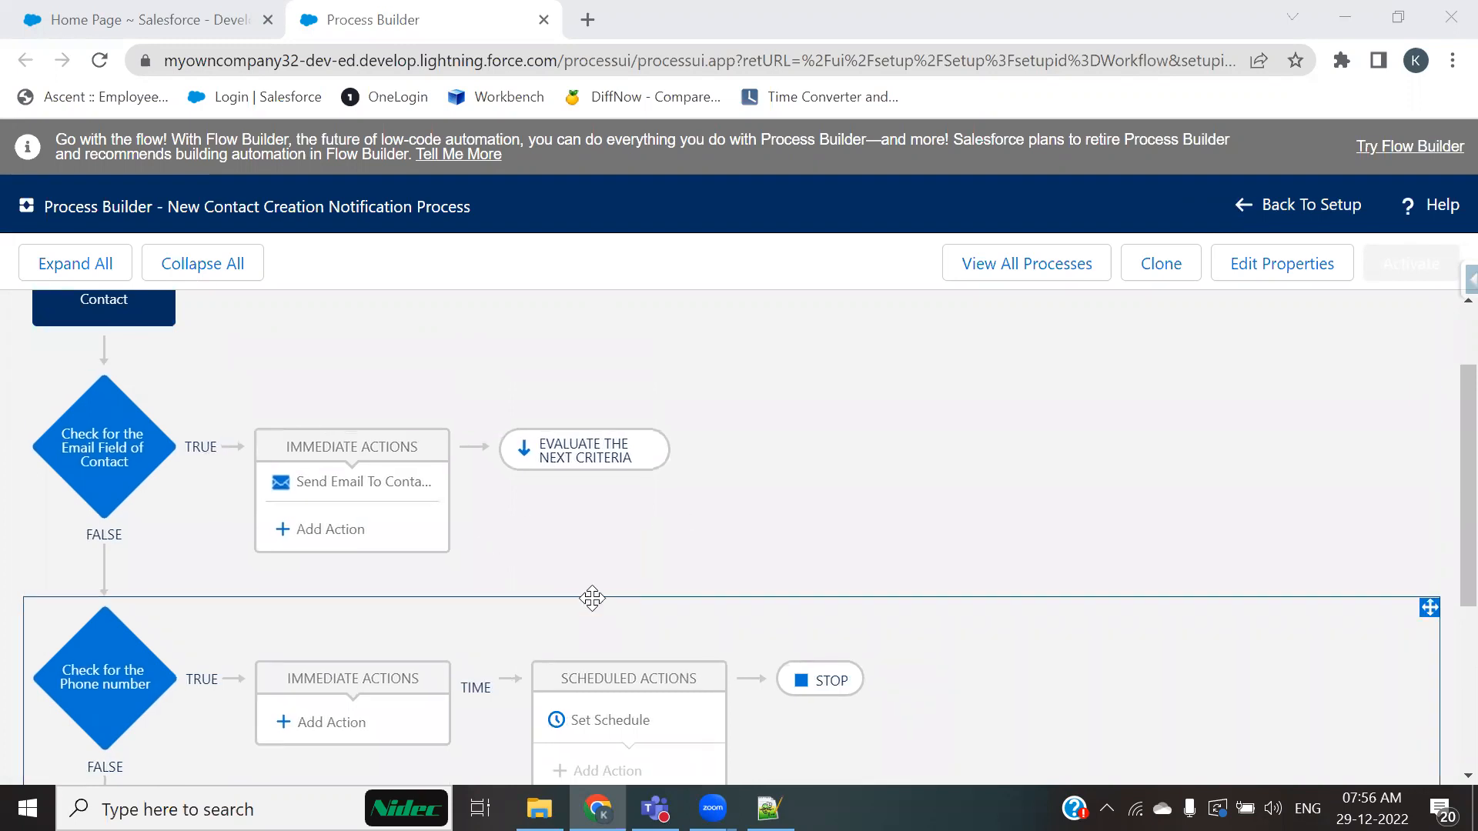
pyautogui.moveTo(713, 808)
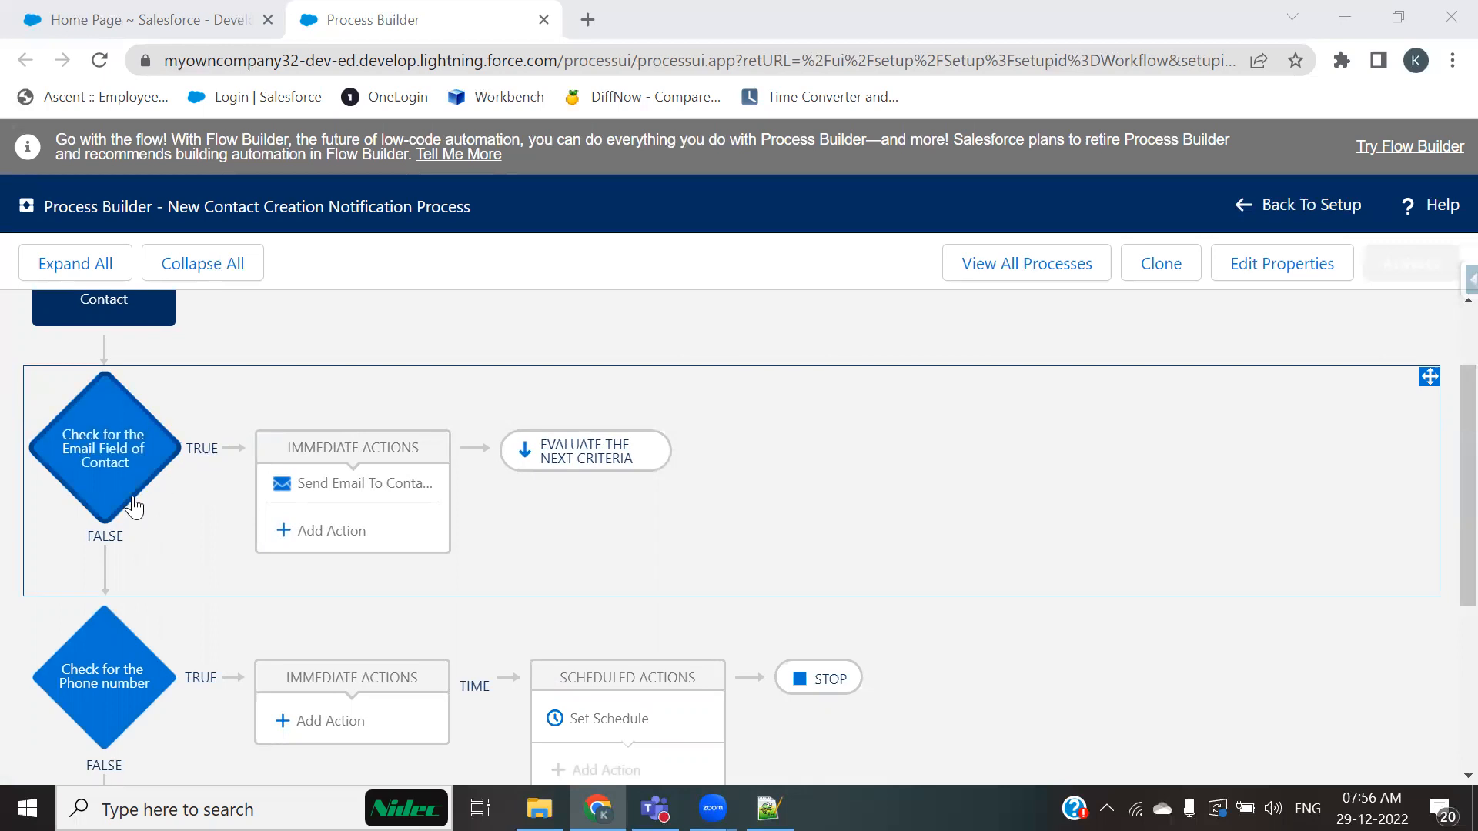
pyautogui.scroll(-1, 104, 613)
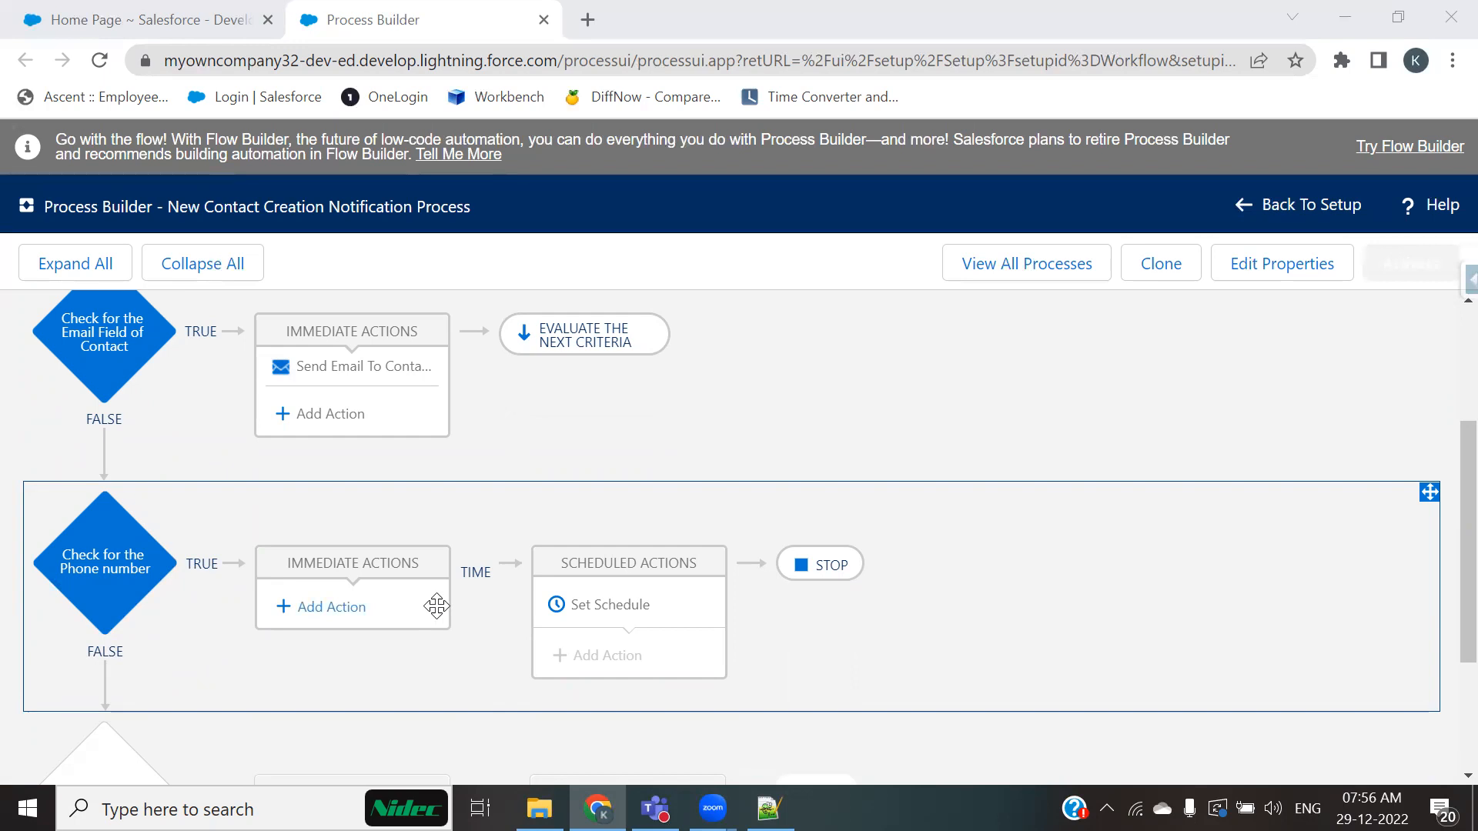
pyautogui.scroll(3, 500, 603)
pyautogui.click(1015, 263)
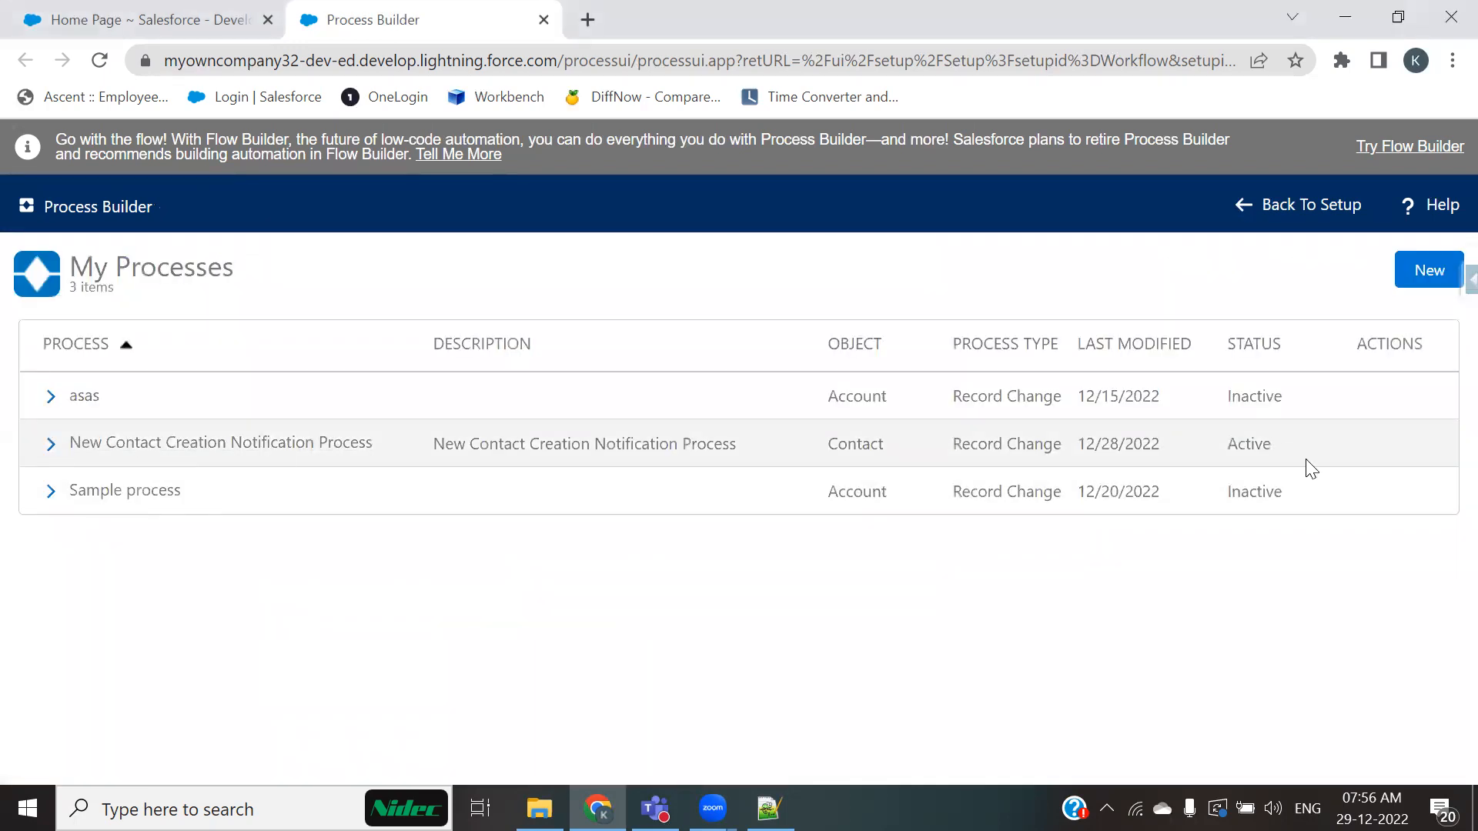
# Step: Read the use case for creating a related Contact from a new active Account in the notes file
pyautogui.click(770, 808)
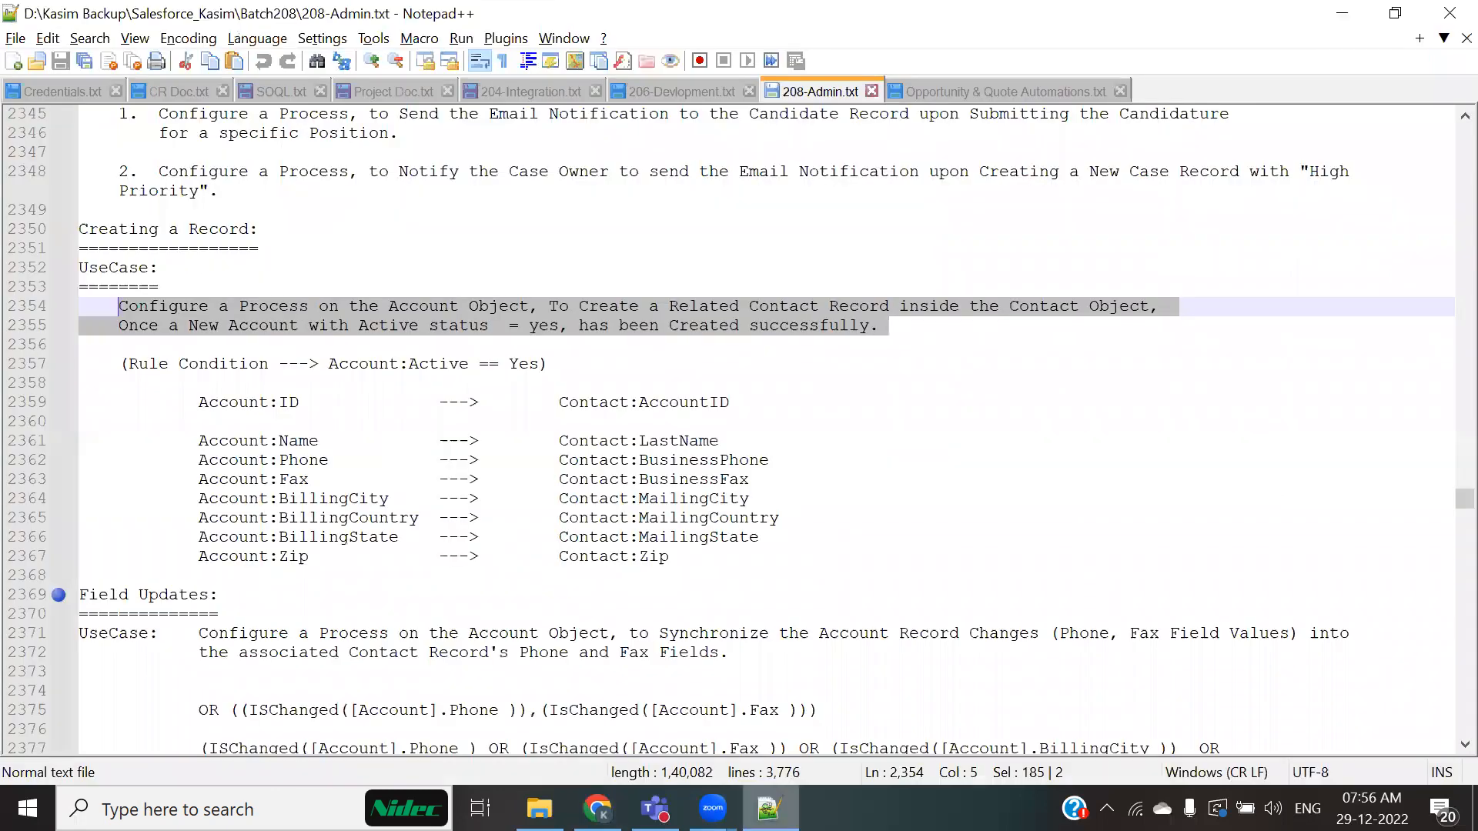
pyautogui.click(1053, 615)
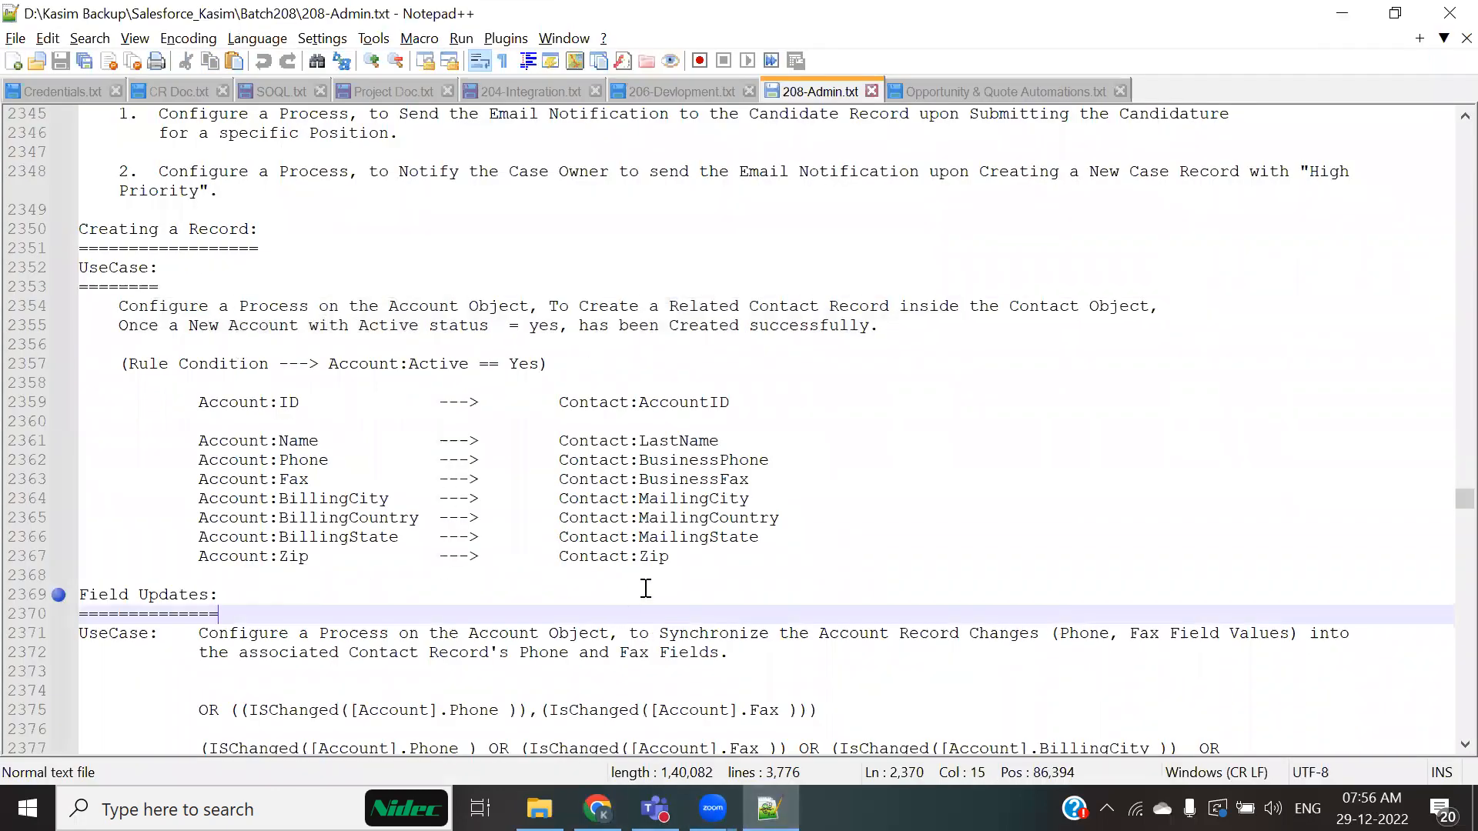
pyautogui.hotkey('alt', 'Tab')
# Step: Start a new process in Process Builder and name it Create related Contact for Account Record
pyautogui.click(1422, 271)
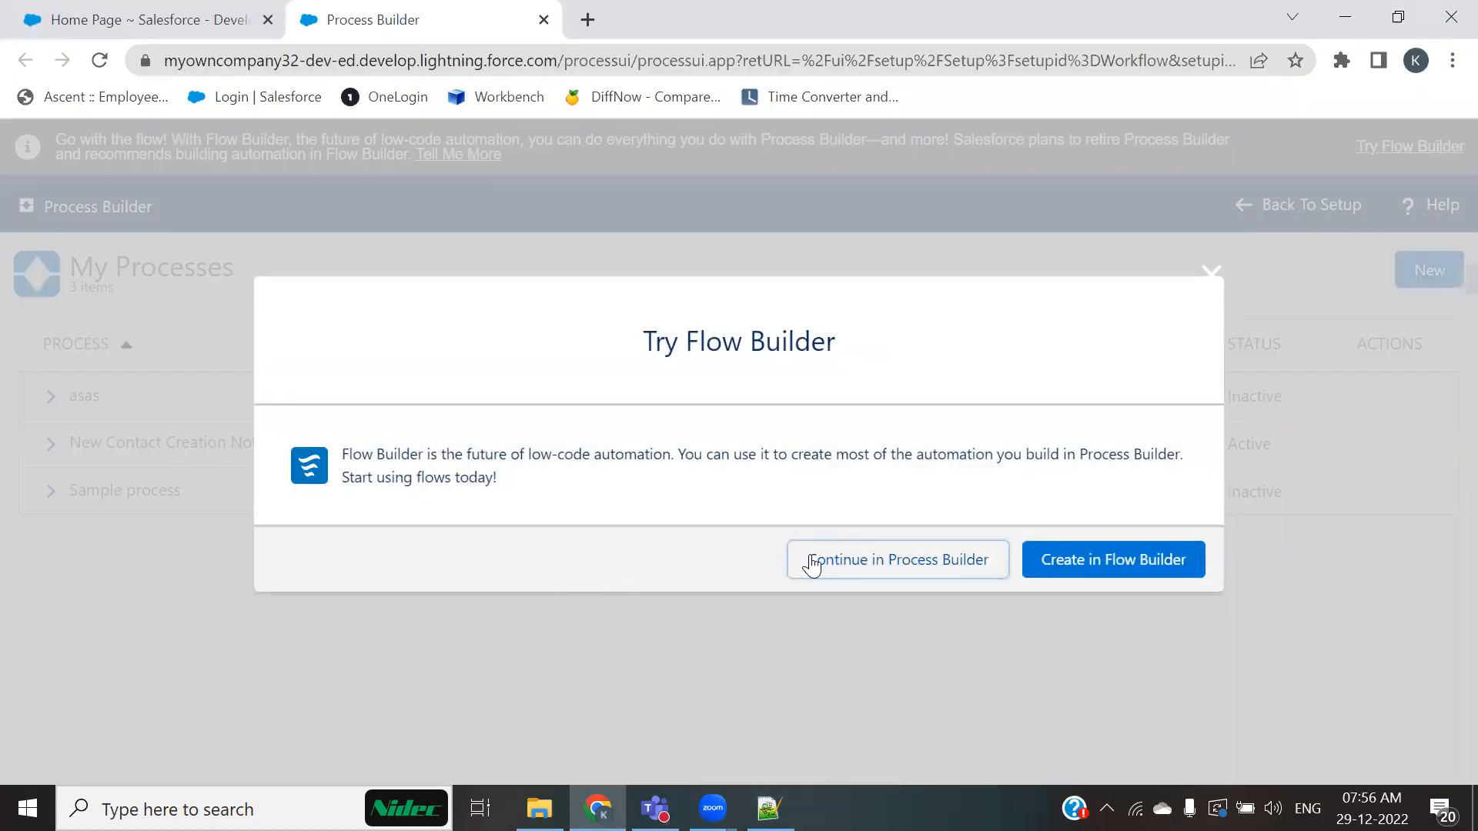
pyautogui.click(858, 566)
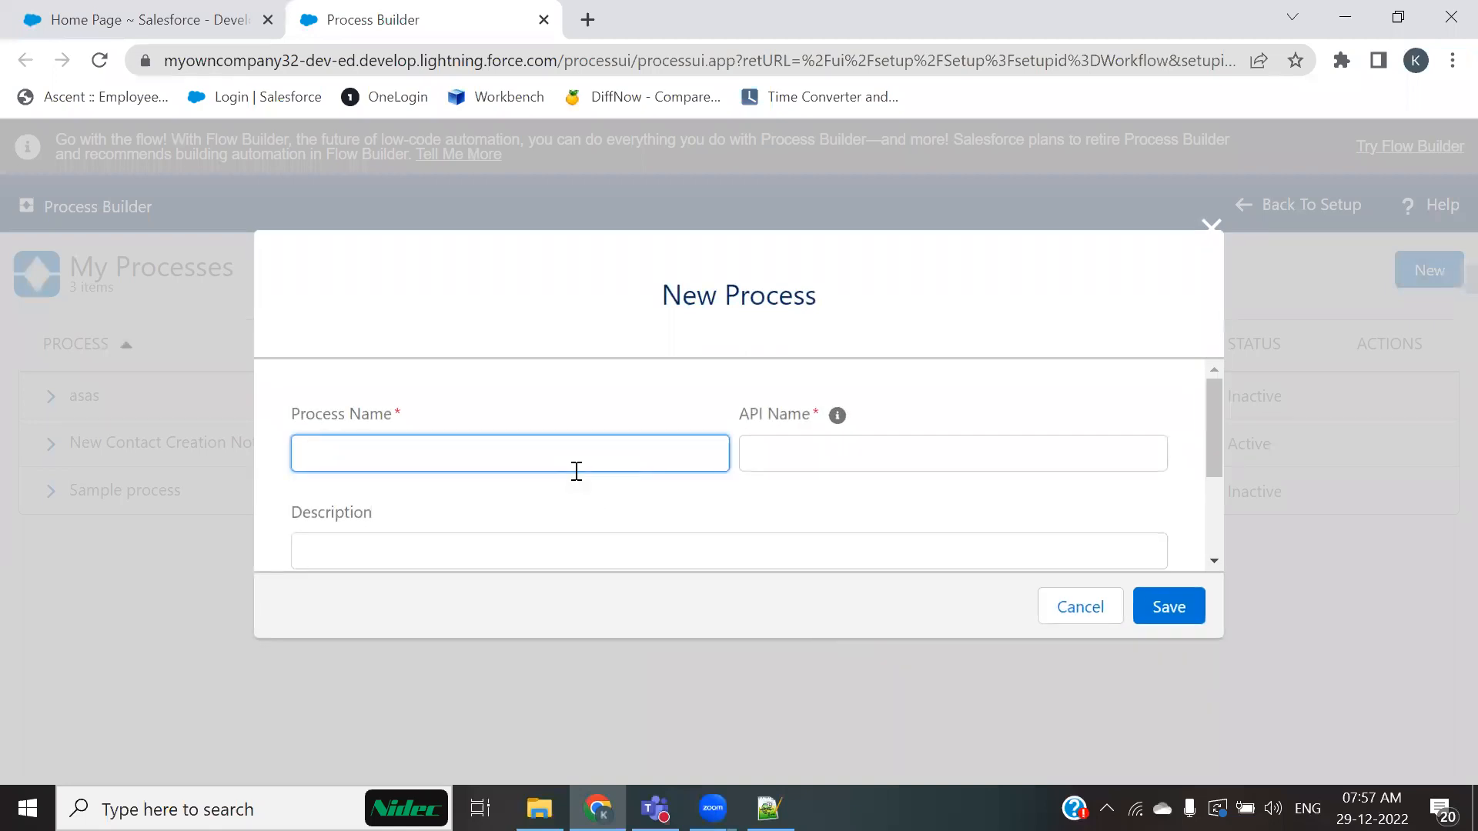
pyautogui.write('Account')
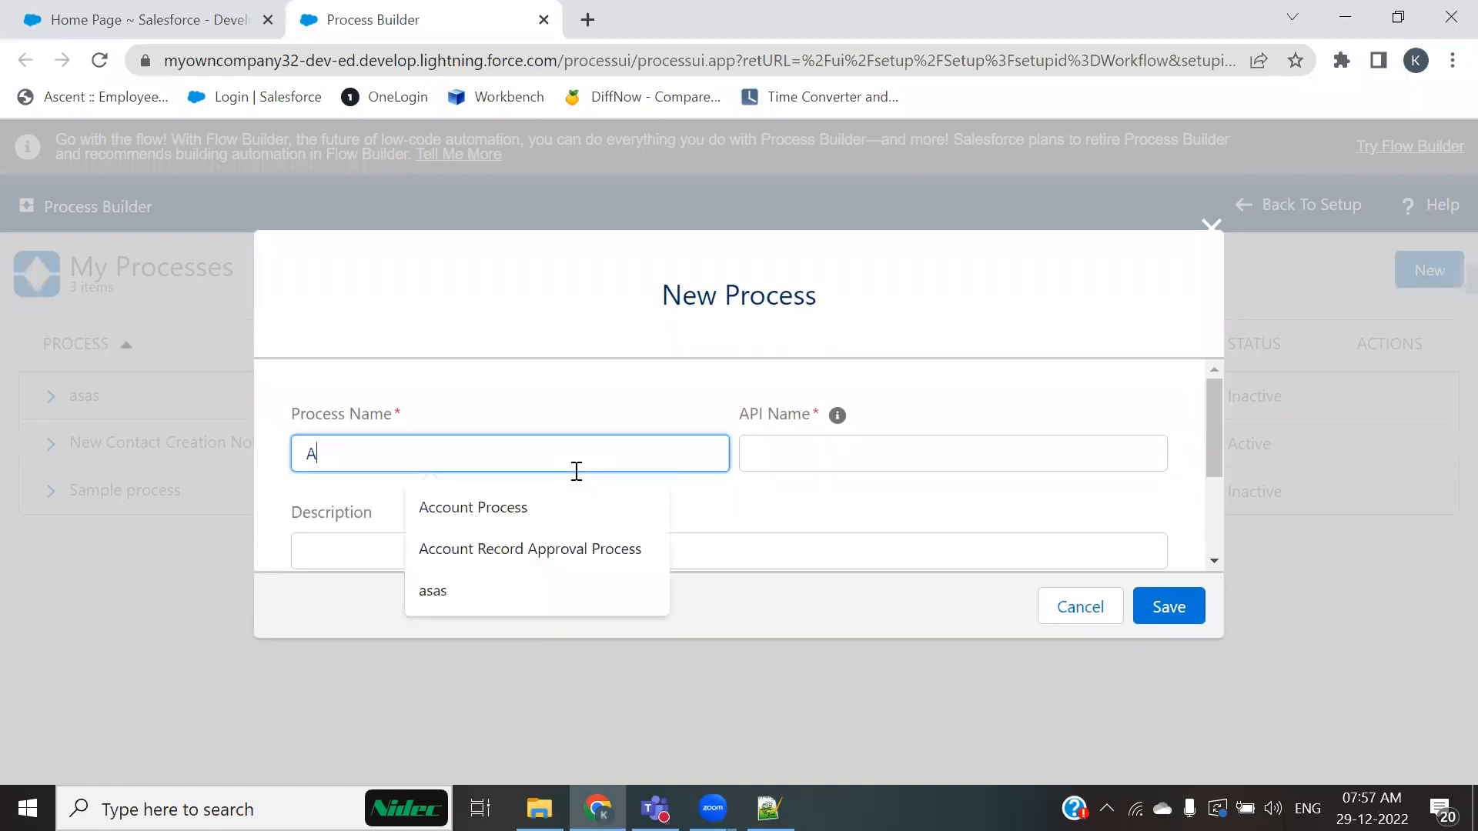
pyautogui.press('Down')
pyautogui.press('Return')
pyautogui.press('Tab')
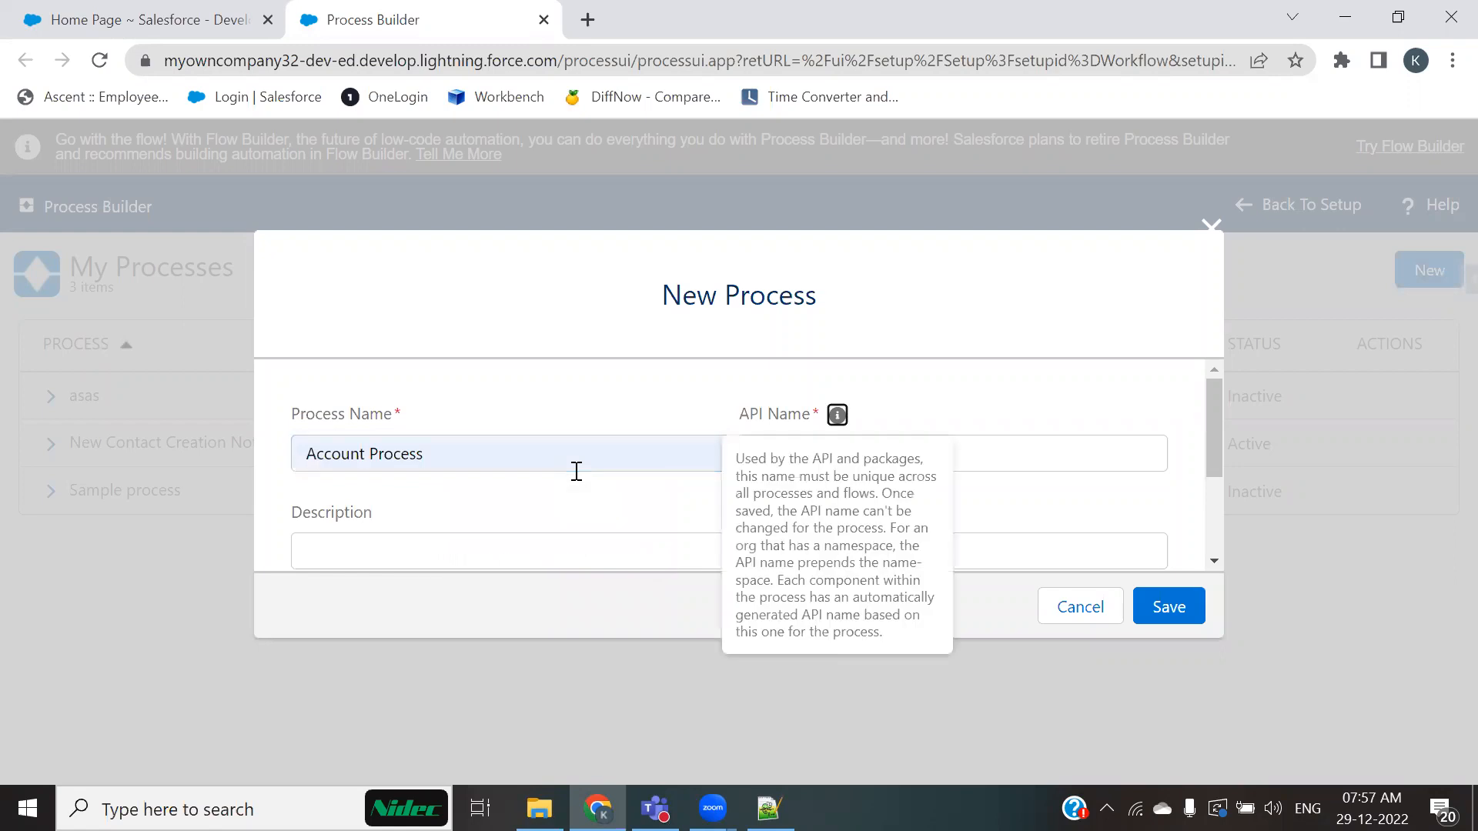
pyautogui.click(576, 471)
pyautogui.moveTo(511, 451); pyautogui.dragTo(197, 454)
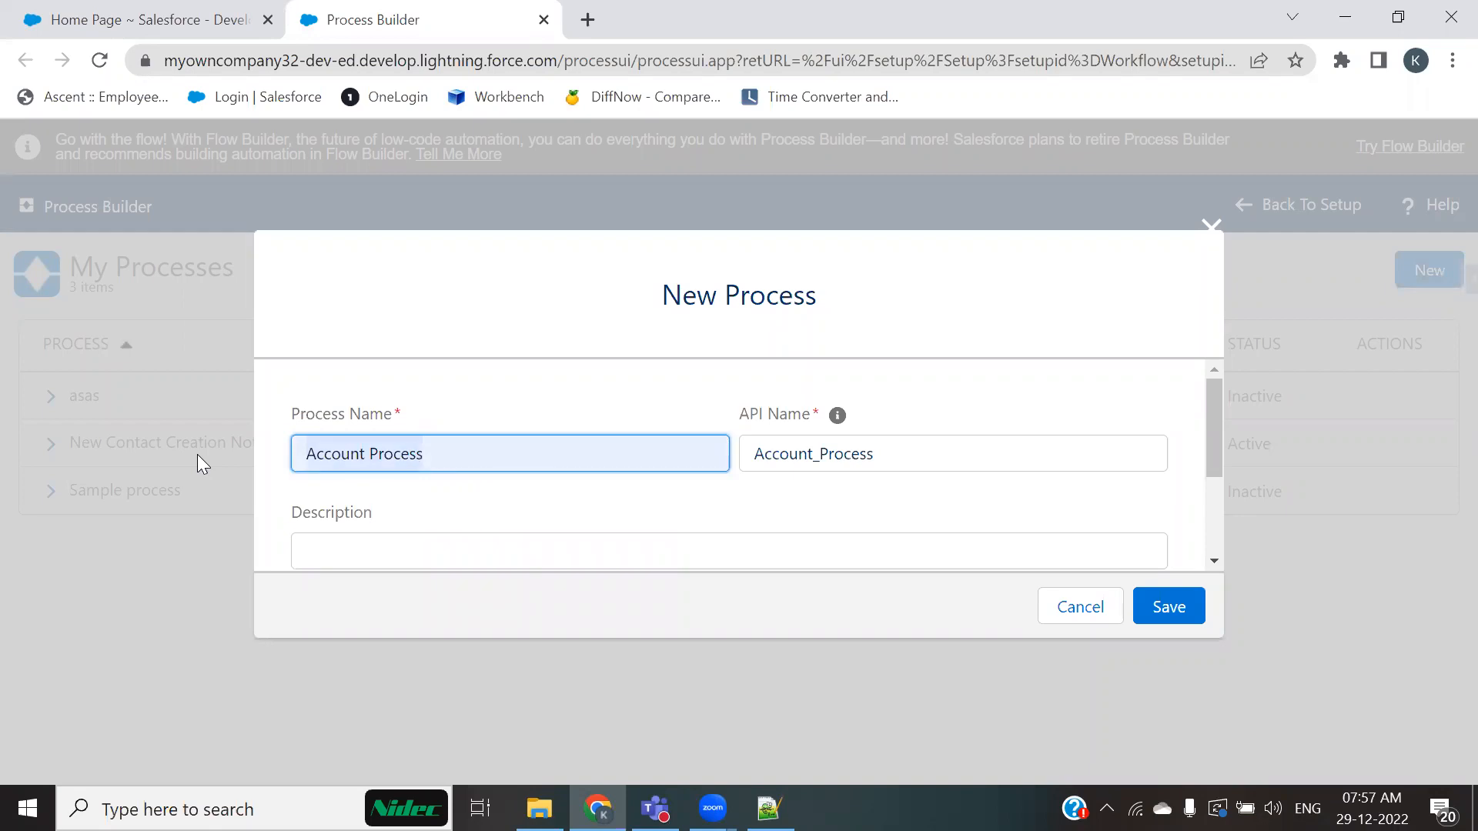
pyautogui.write('Craft')
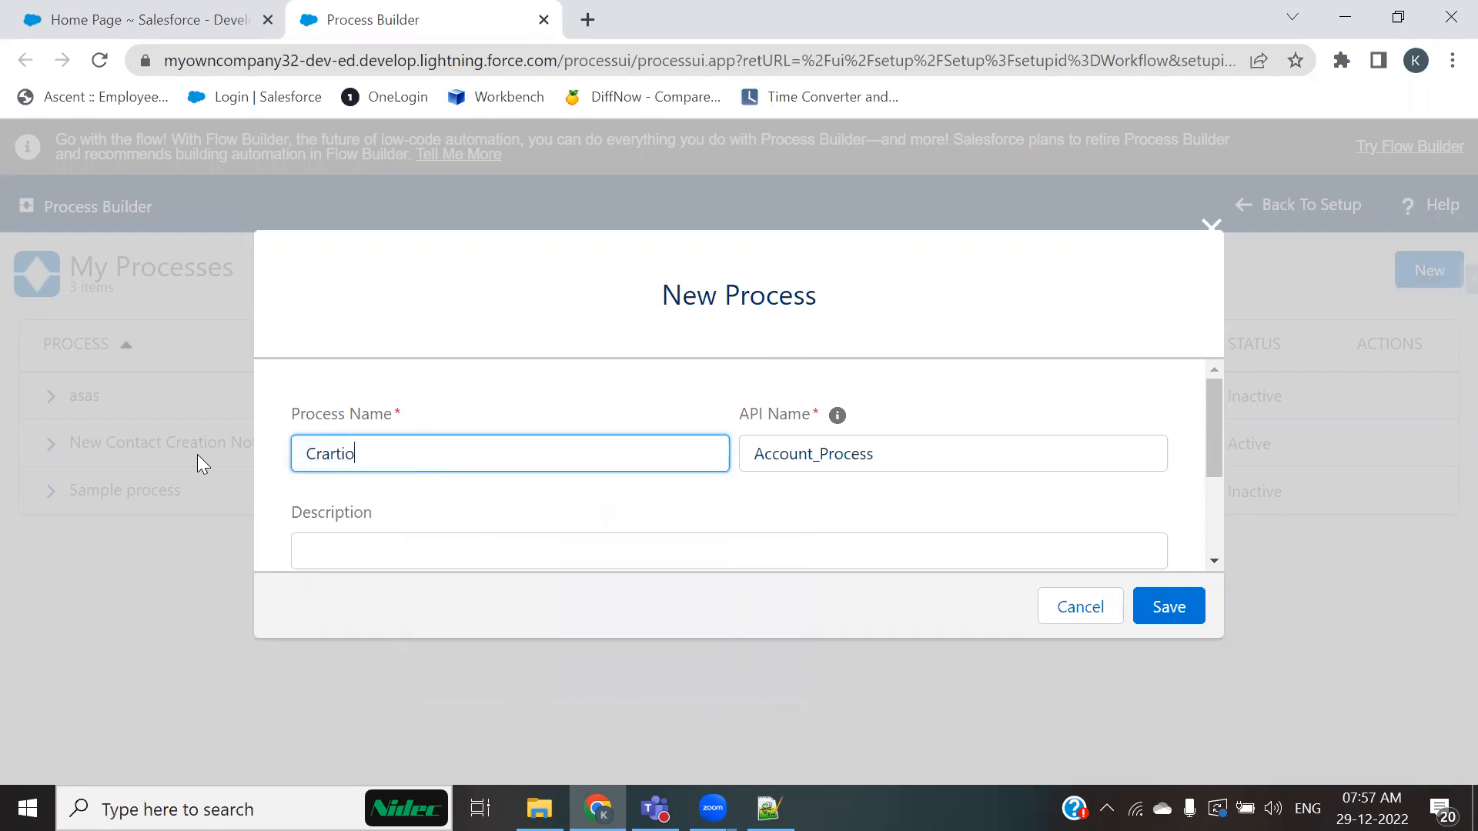
pyautogui.press('BackSpace')
pyautogui.press('BackSpace')
pyautogui.press('BackSpace')
pyautogui.write('e')
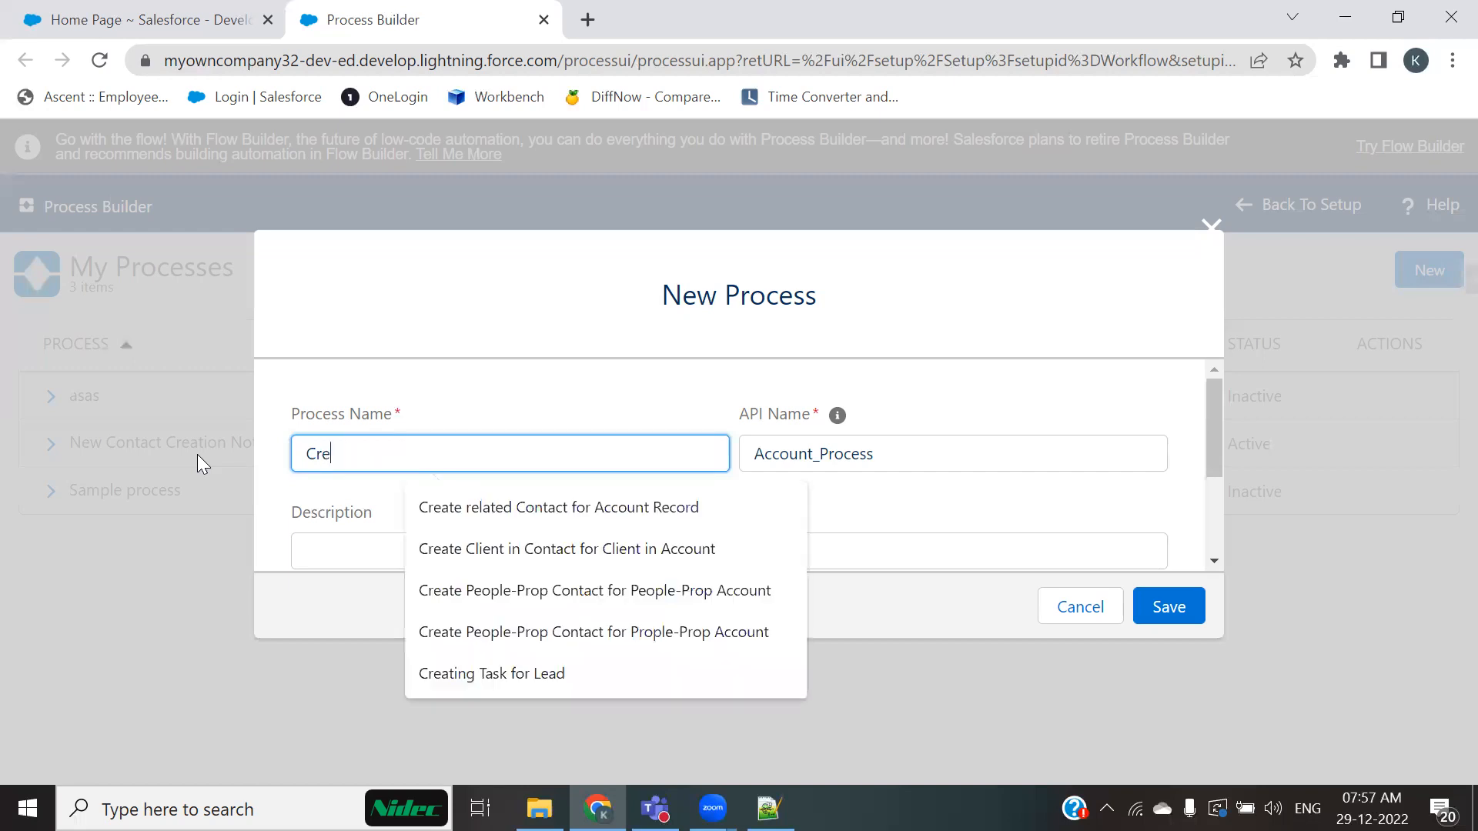
pyautogui.press('Down')
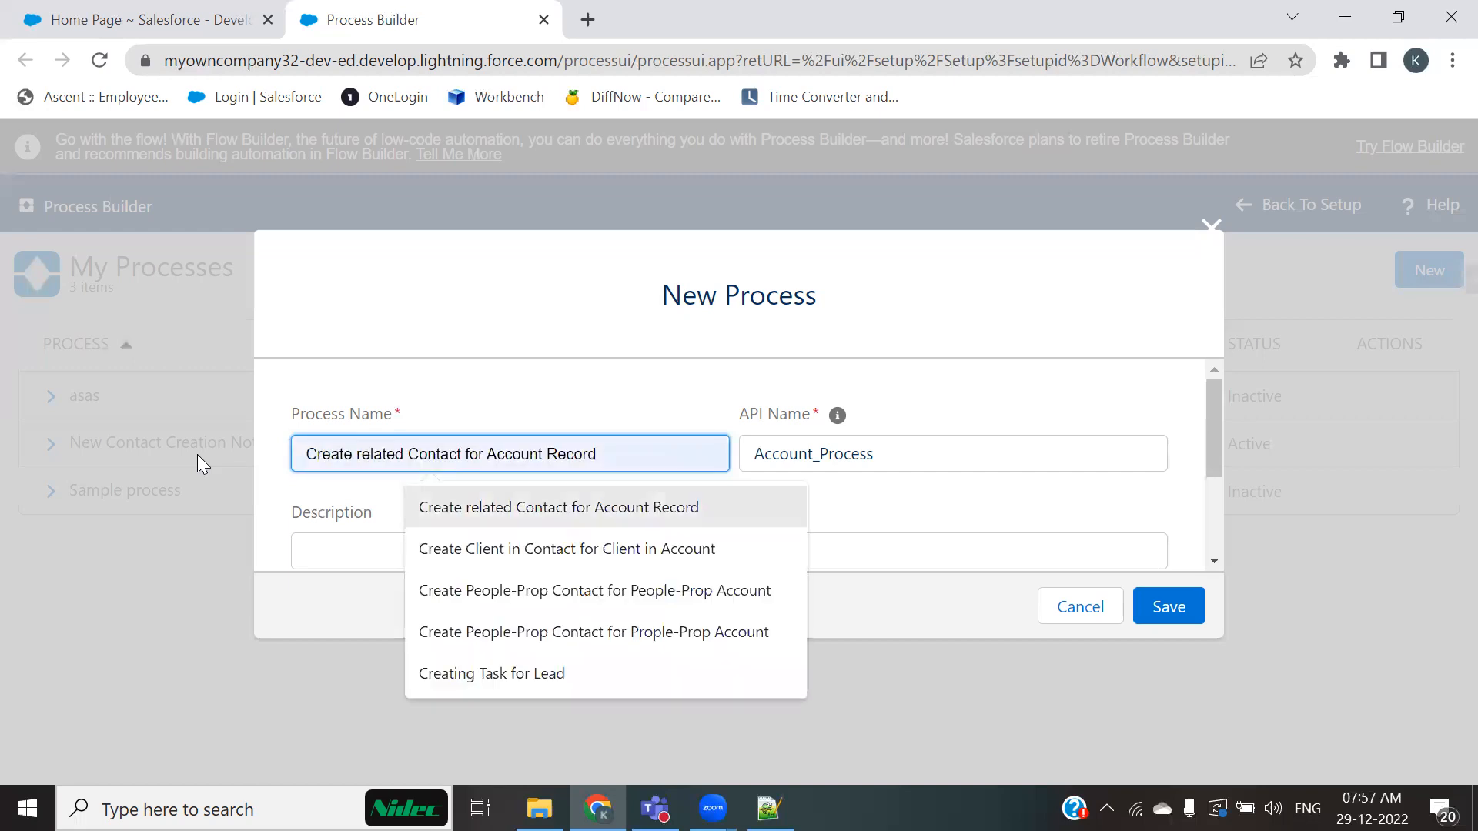
pyautogui.press('Tab')
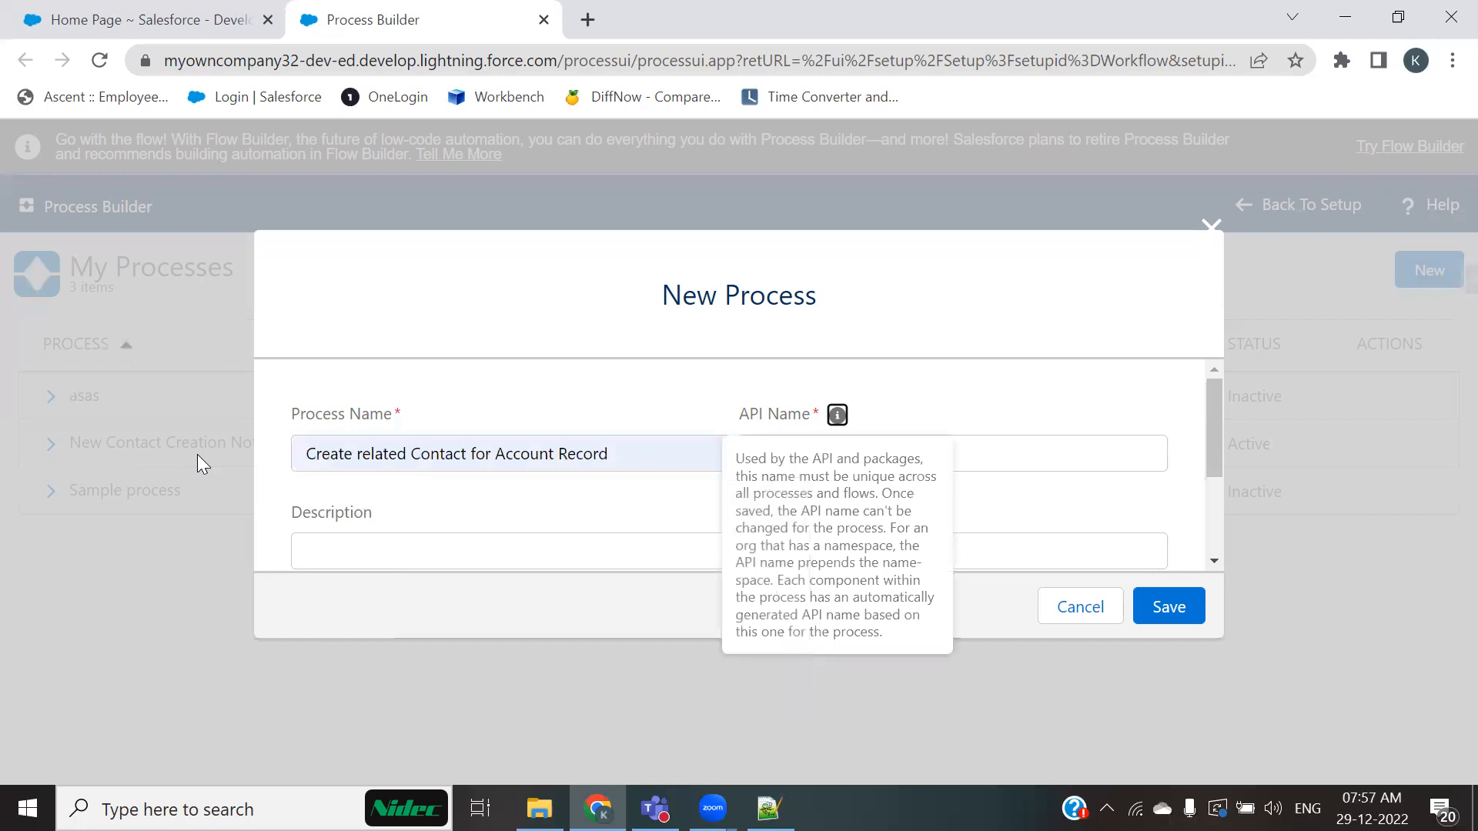
pyautogui.click(607, 454)
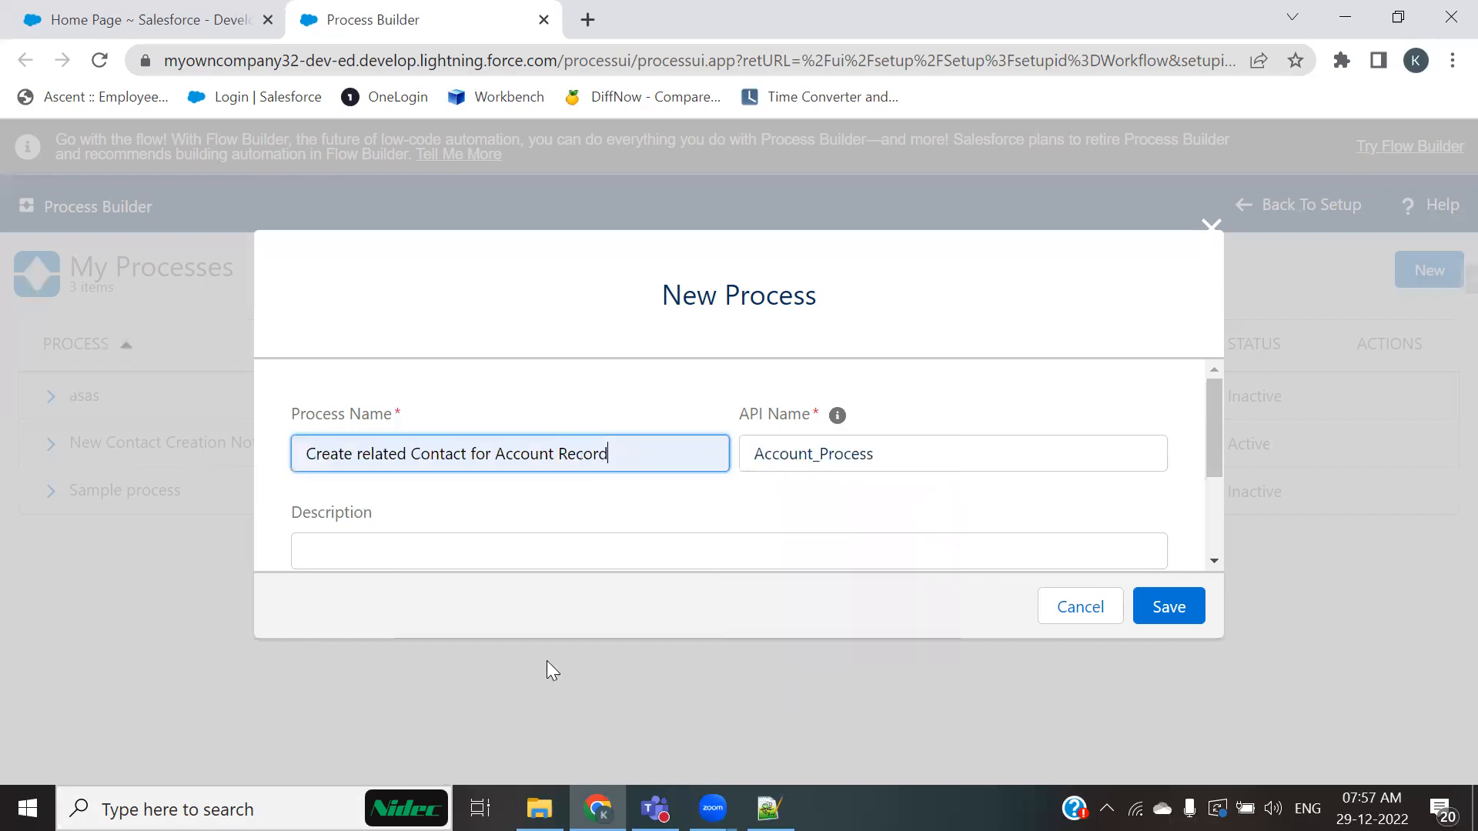
# Step: Regenerate the API name from the process name and paste the process name into the description
pyautogui.doubleClick(838, 462)
pyautogui.press('BackSpace')
pyautogui.click(664, 458)
pyautogui.press('Tab')
pyautogui.scroll(-2, 449, 559)
pyautogui.scroll(2, 530, 411)
pyautogui.click(627, 460)
pyautogui.hotkey('ctrl', 'a')
pyautogui.hotkey('ctrl', 'c')
pyautogui.scroll(-2, 562, 520)
pyautogui.click(531, 435)
pyautogui.hotkey('ctrl', 'v')
pyautogui.scroll(-1, 537, 446)
# Step: Set the process to start when a record changes and save the new process
pyautogui.click(498, 488)
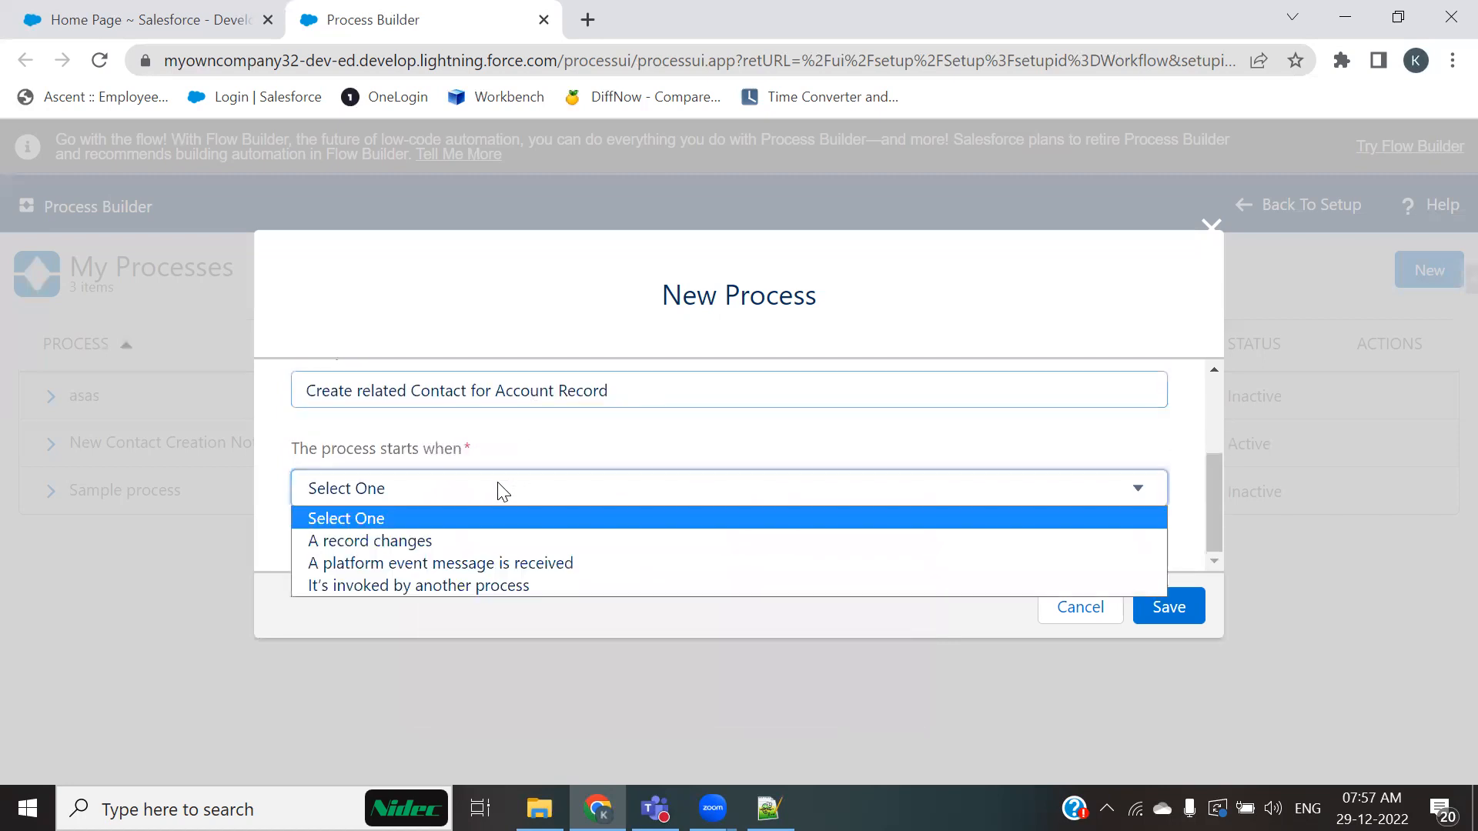
pyautogui.click(363, 540)
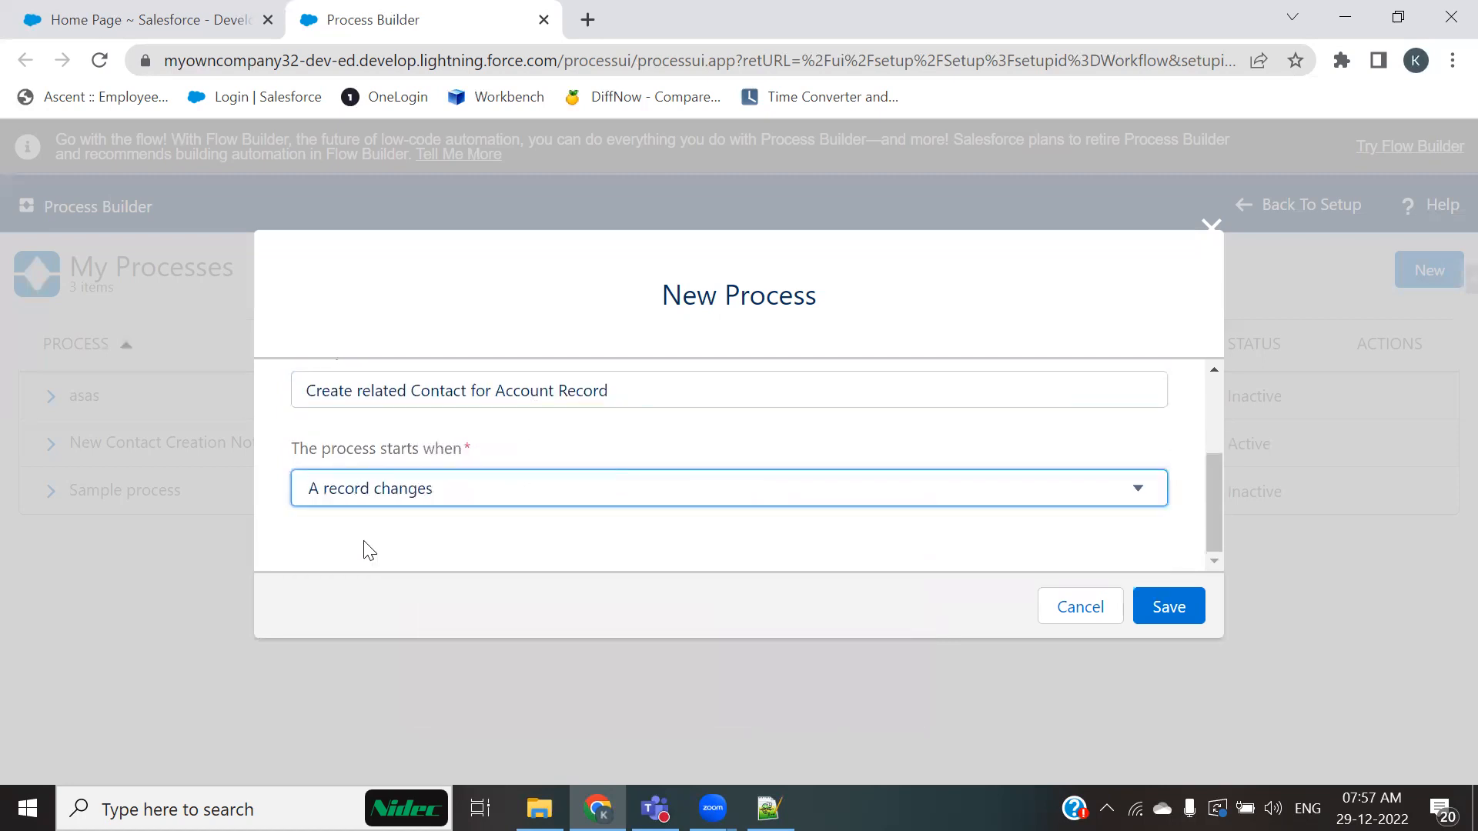
pyautogui.click(1142, 608)
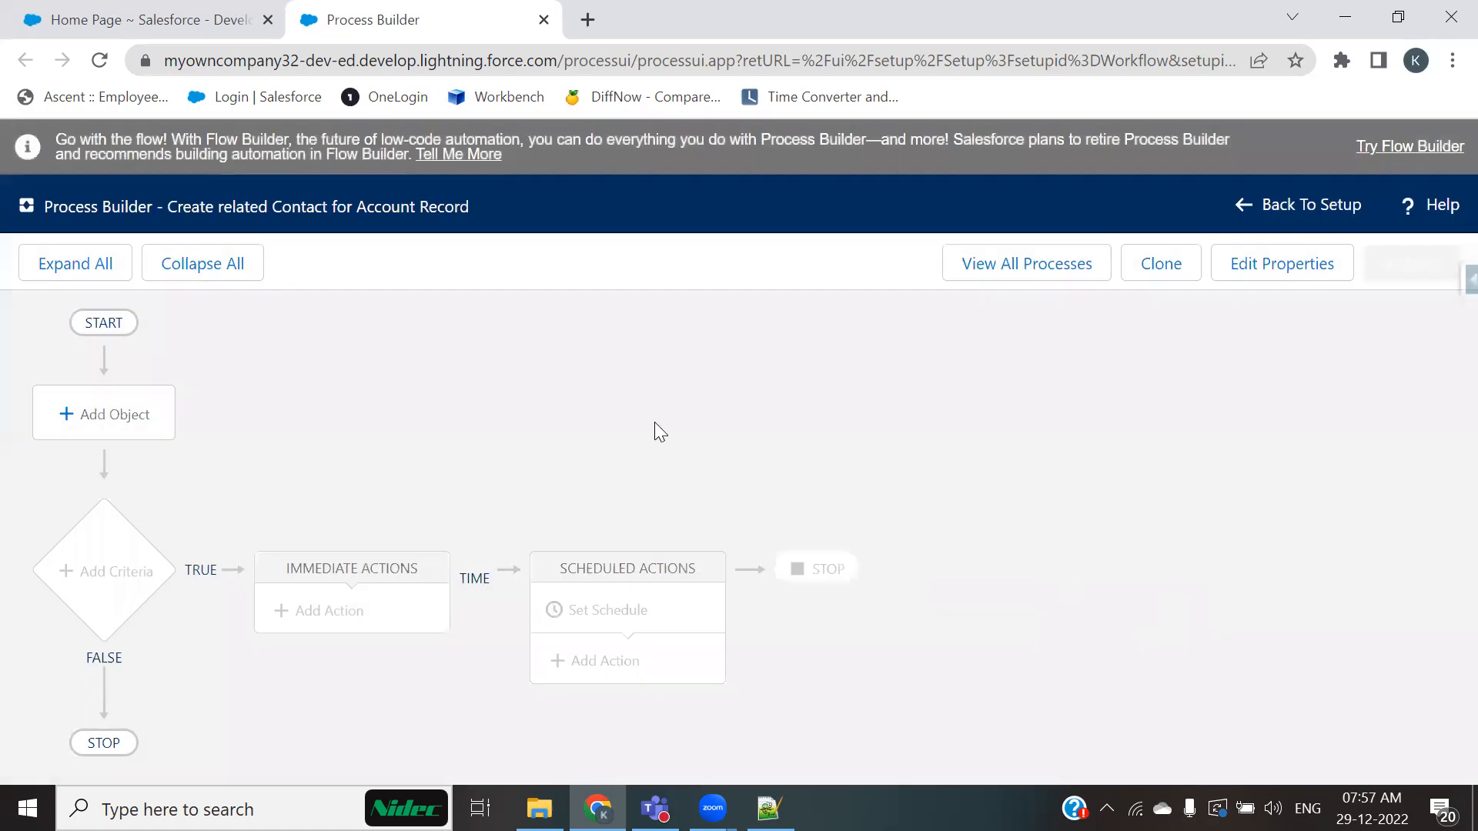
# Step: Set the process object to Account, starting only when a record is created, and save it
pyautogui.click(114, 416)
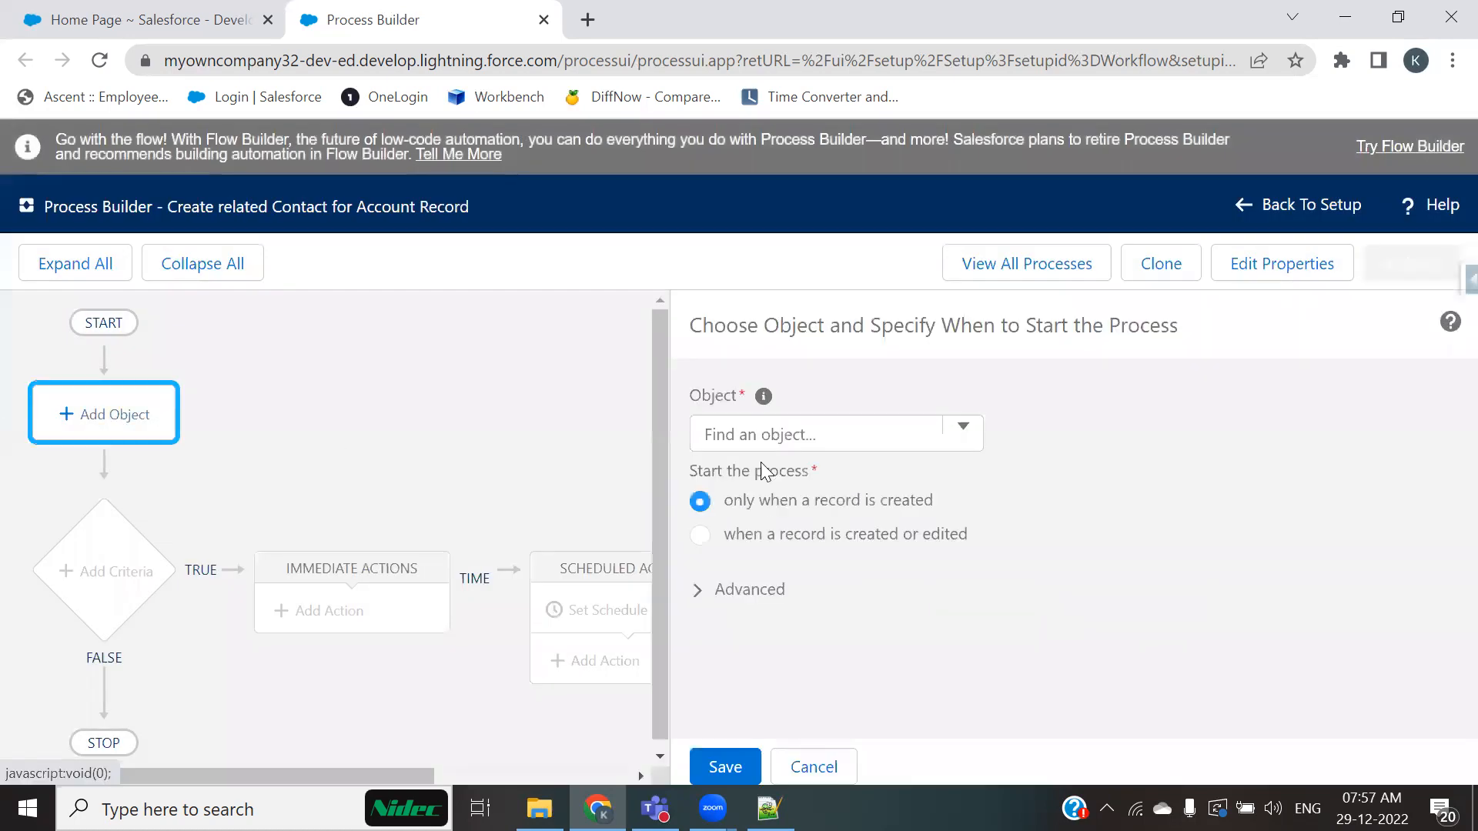
pyautogui.click(859, 438)
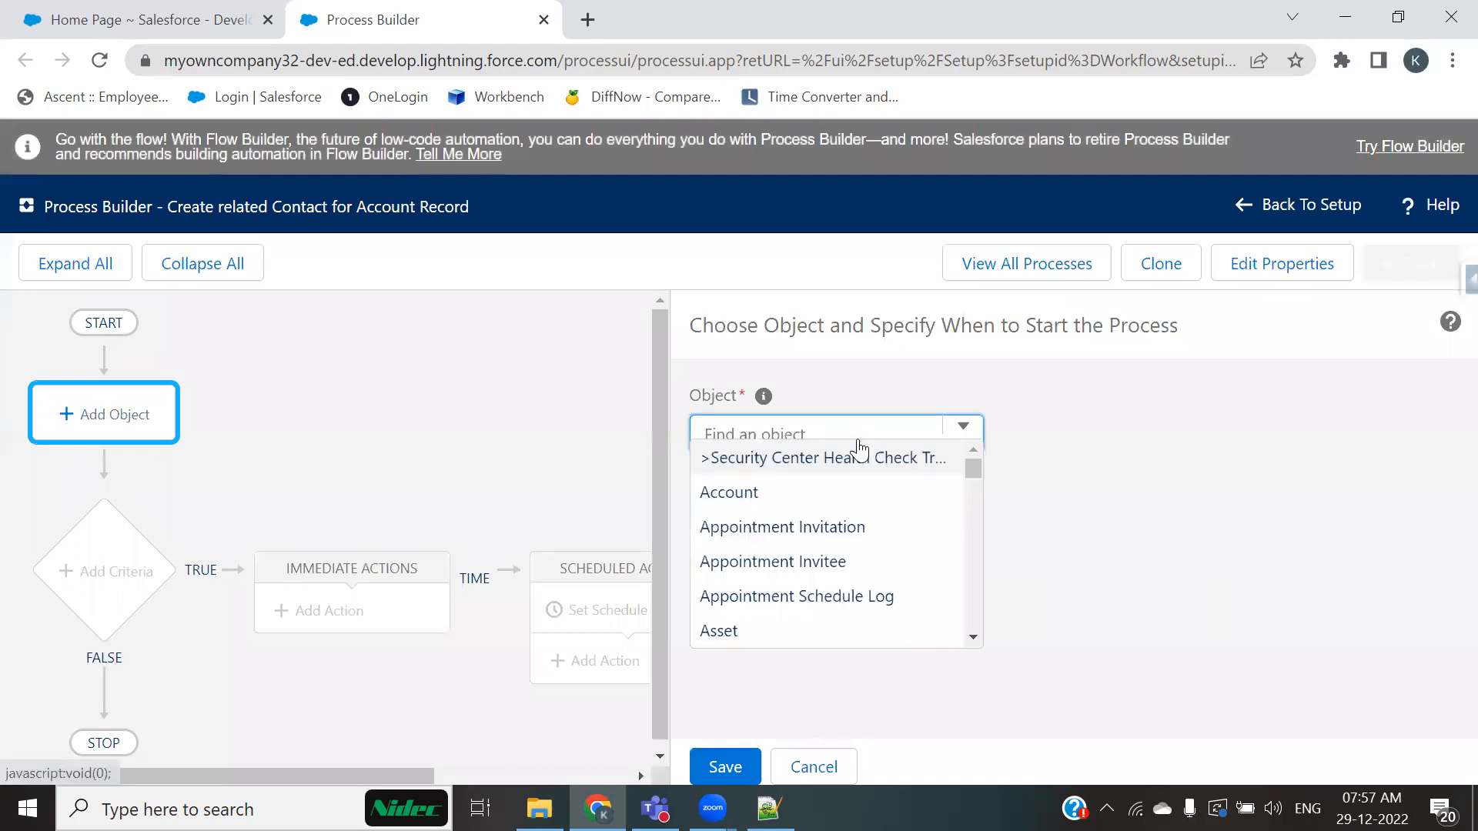
pyautogui.click(732, 504)
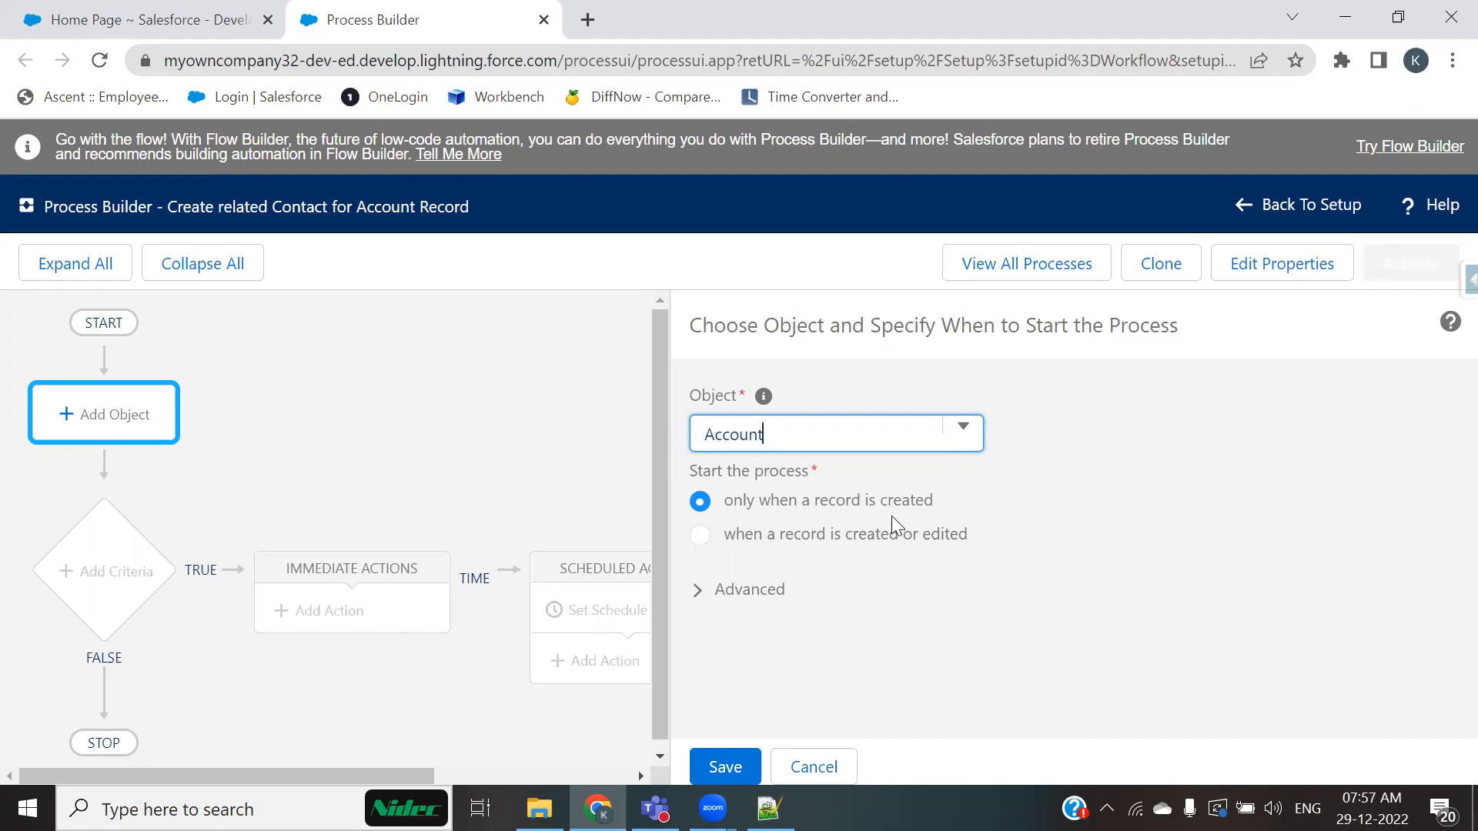
pyautogui.click(723, 765)
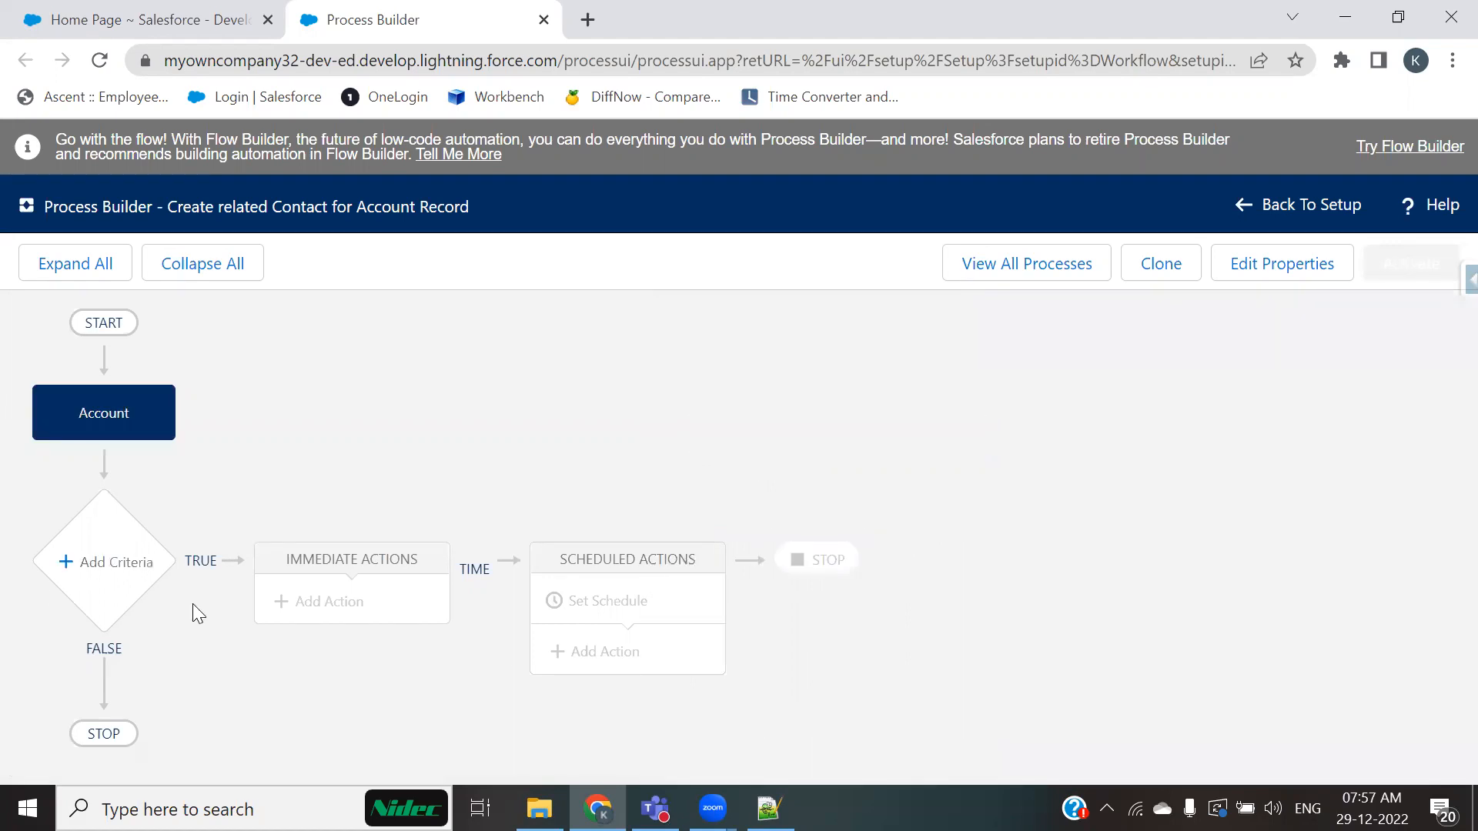
# Step: Add a criteria node named Check for the Active Status
pyautogui.click(95, 564)
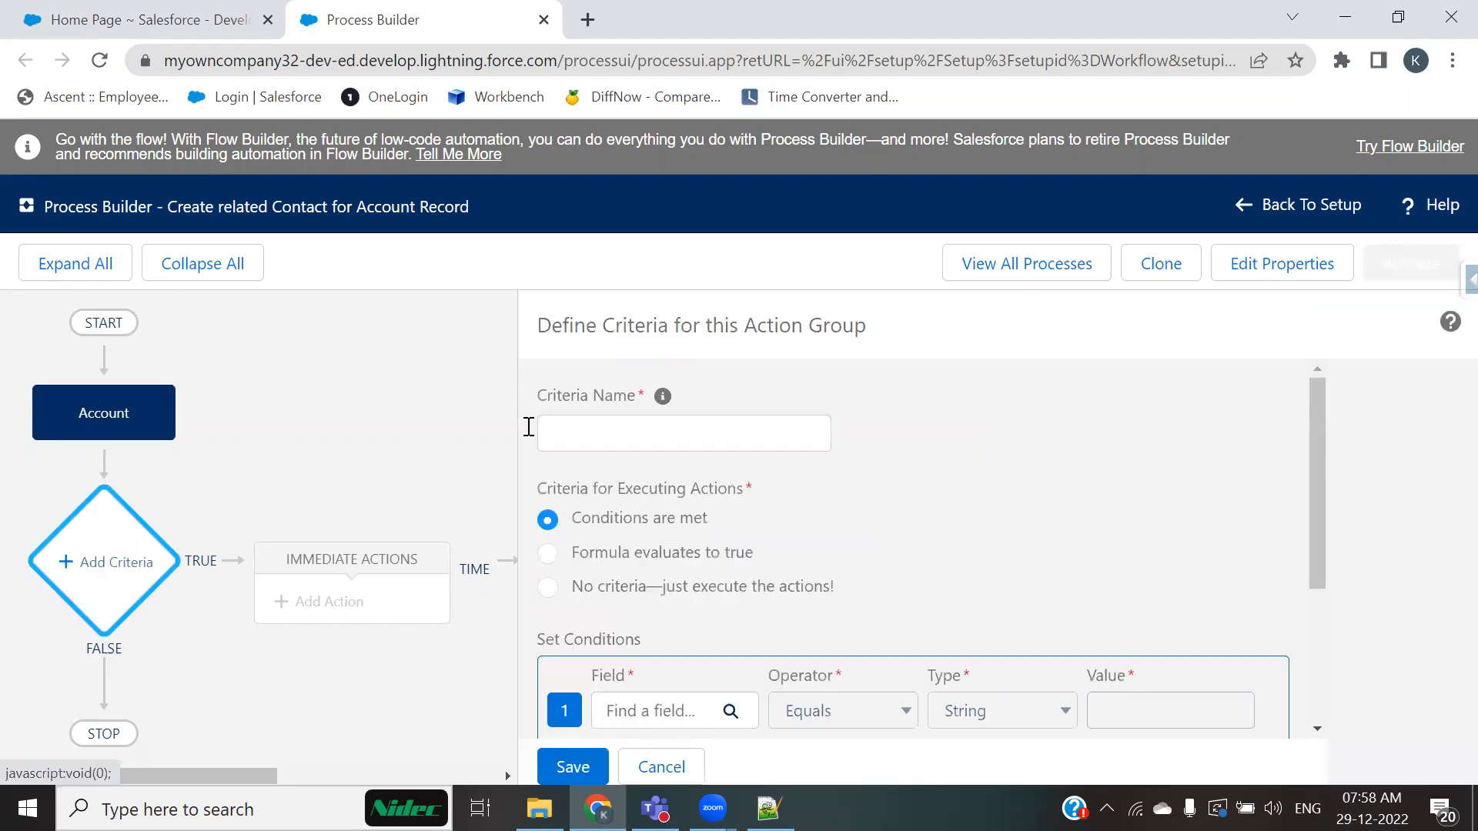
pyautogui.hotkey('alt', 'Tab')
pyautogui.moveTo(362, 328); pyautogui.dragTo(592, 342)
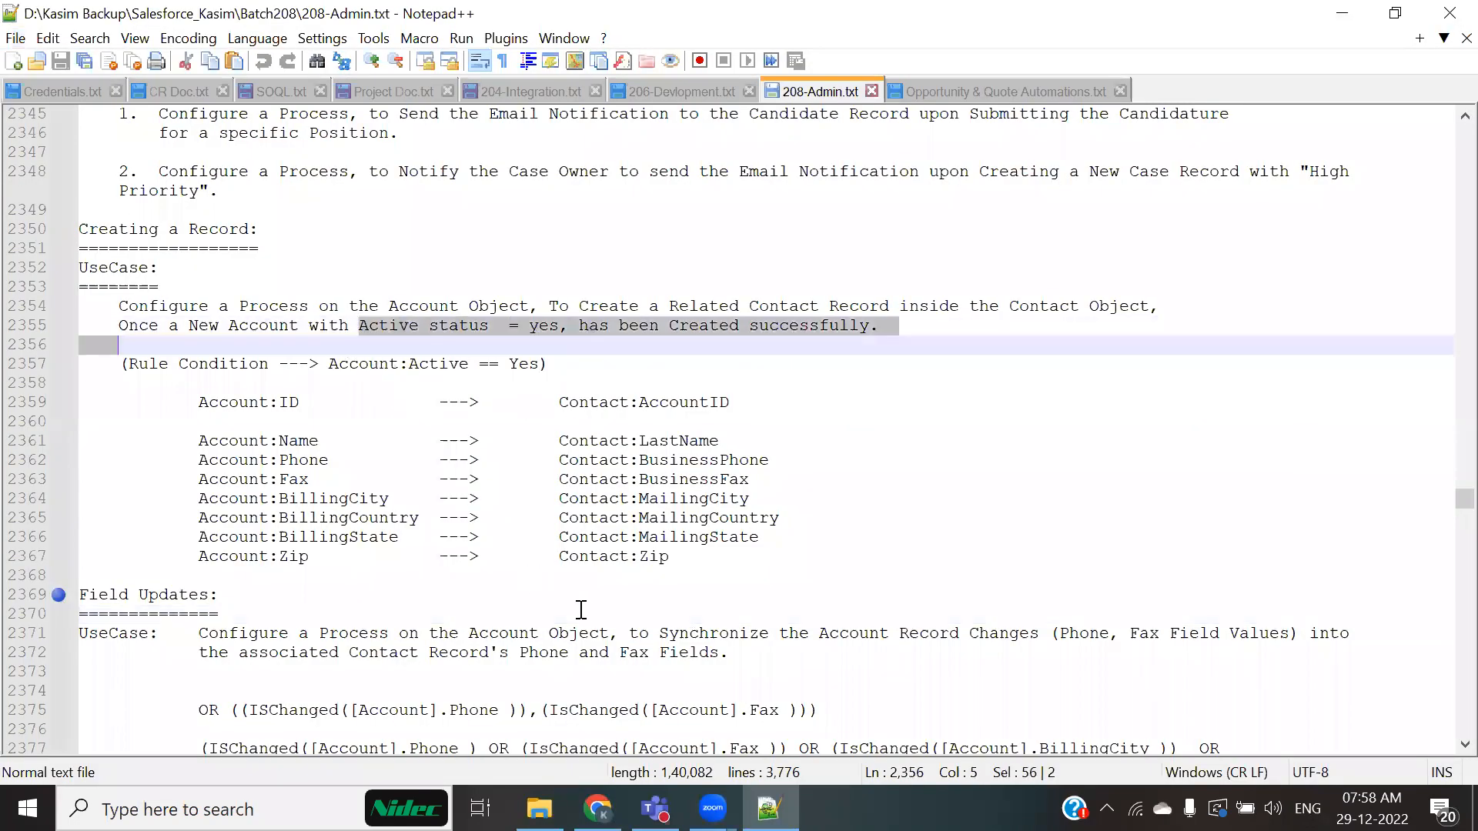
pyautogui.hotkey('alt', 'Tab')
pyautogui.click(706, 421)
pyautogui.write('he')
pyautogui.press('BackSpace')
pyautogui.press('BackSpace')
pyautogui.write('C')
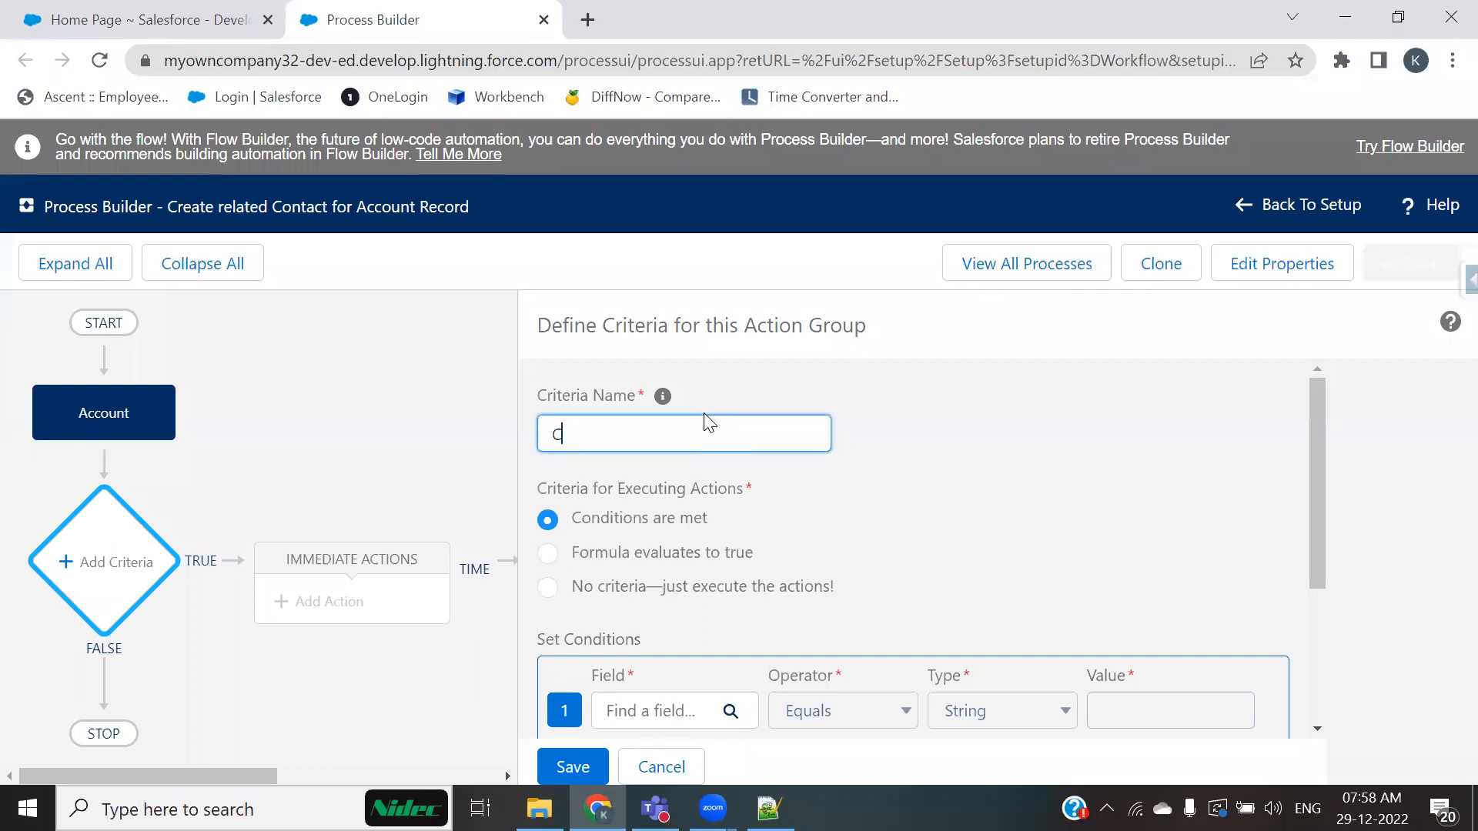
pyautogui.write('heck for the Active Status')
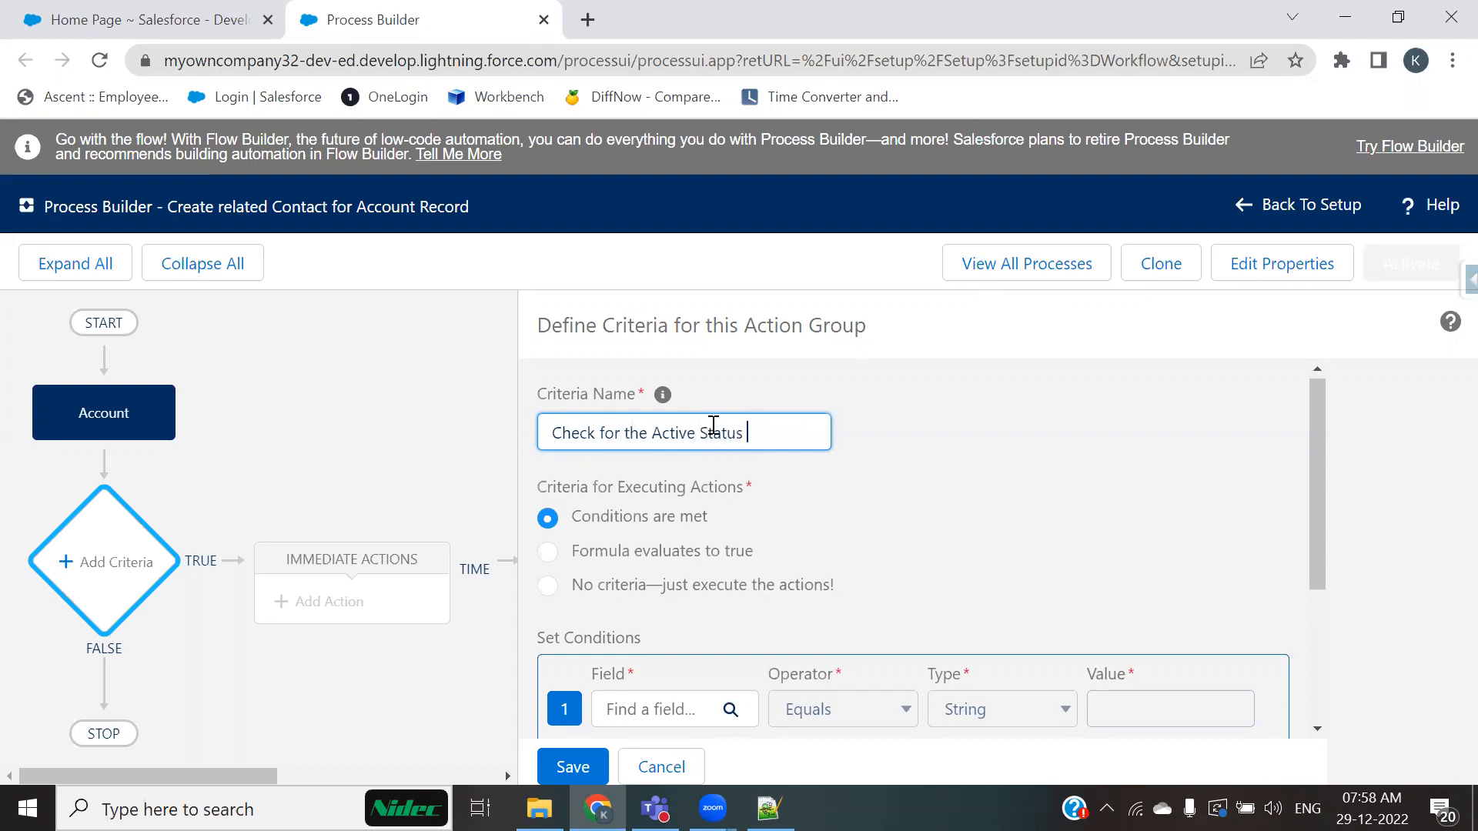
pyautogui.scroll(-1, 814, 586)
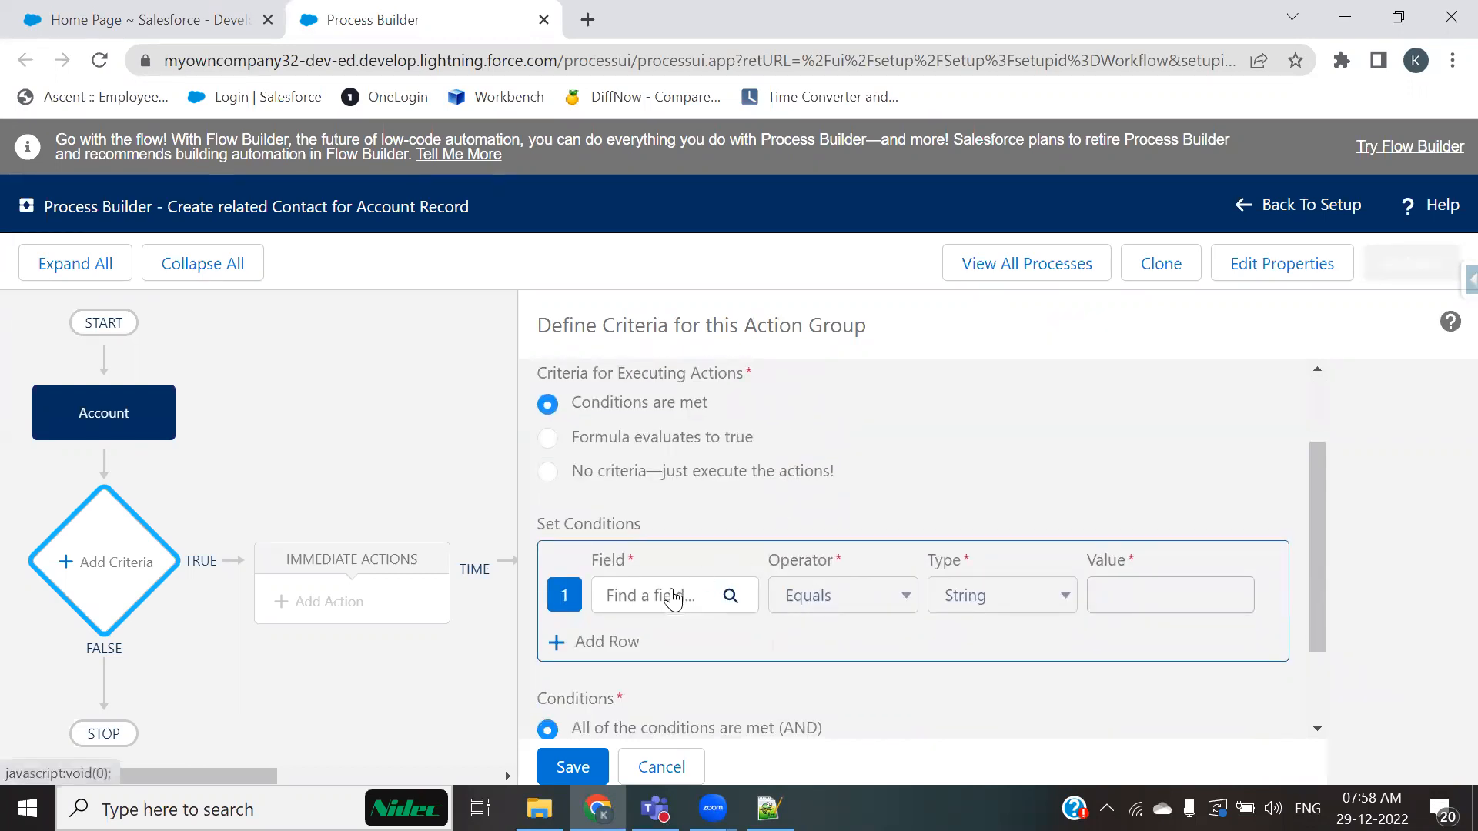
pyautogui.scroll(1, 667, 592)
pyautogui.click(621, 556)
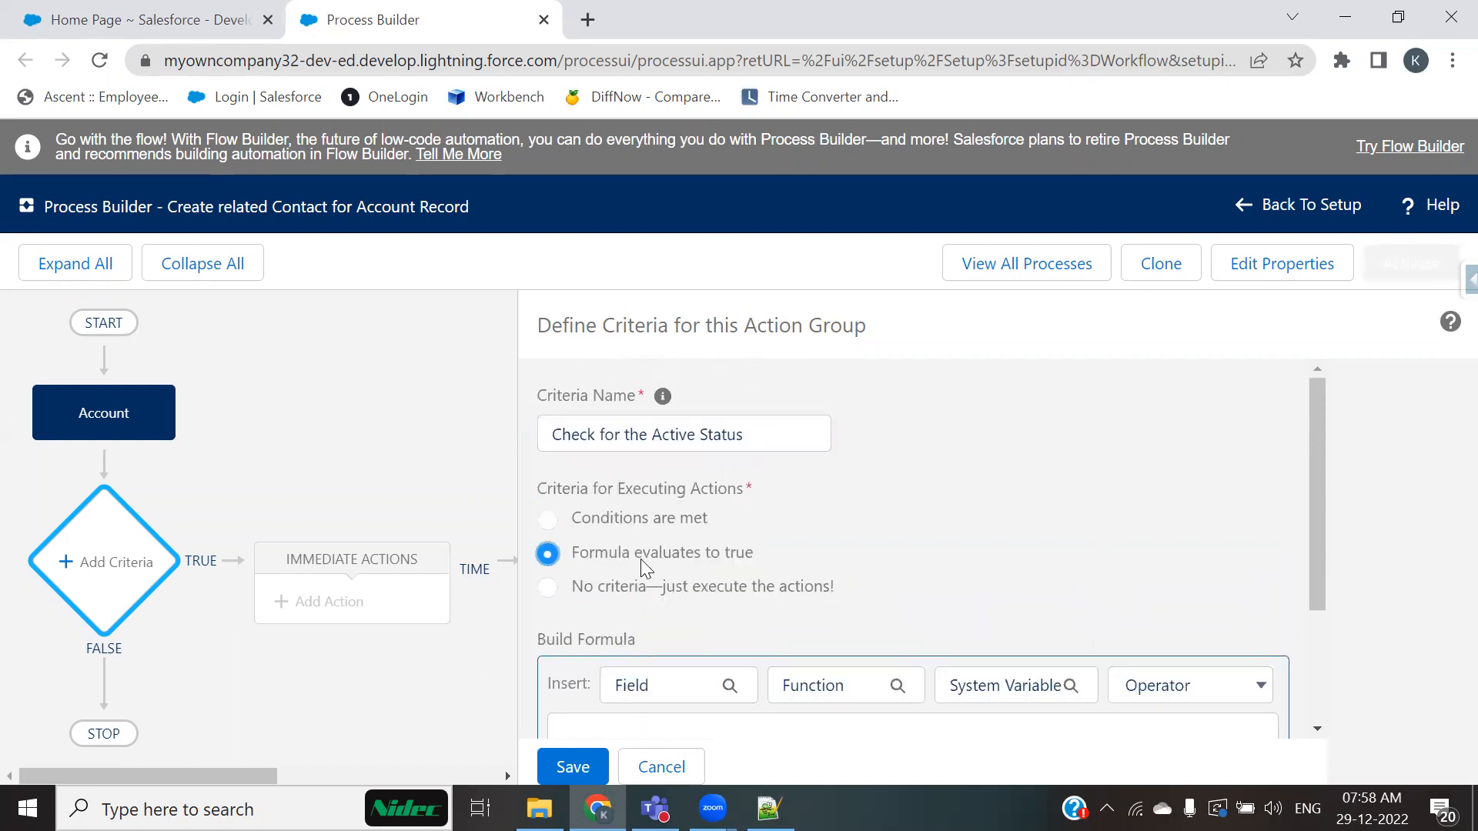
pyautogui.click(602, 588)
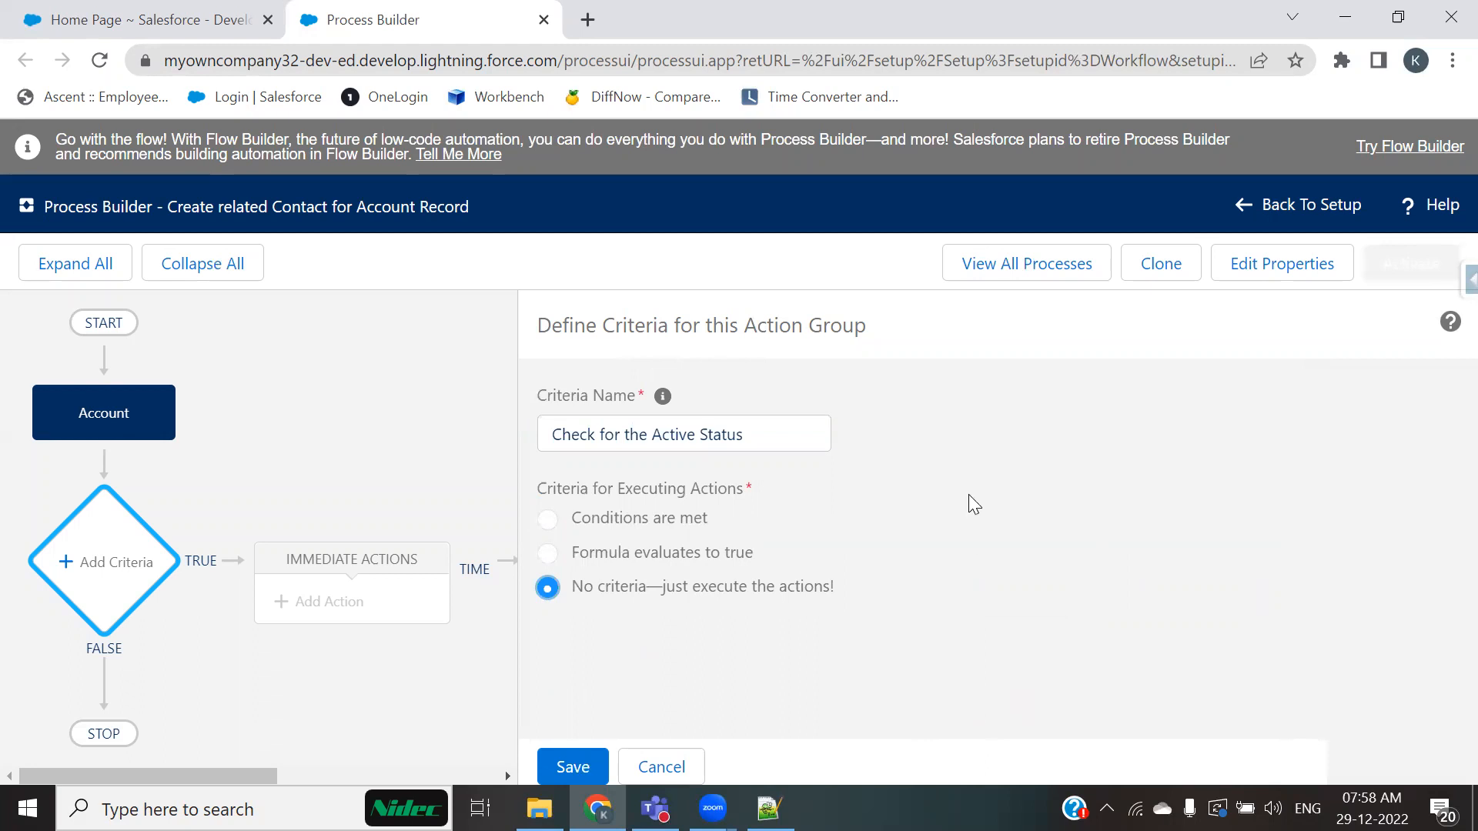
pyautogui.click(565, 521)
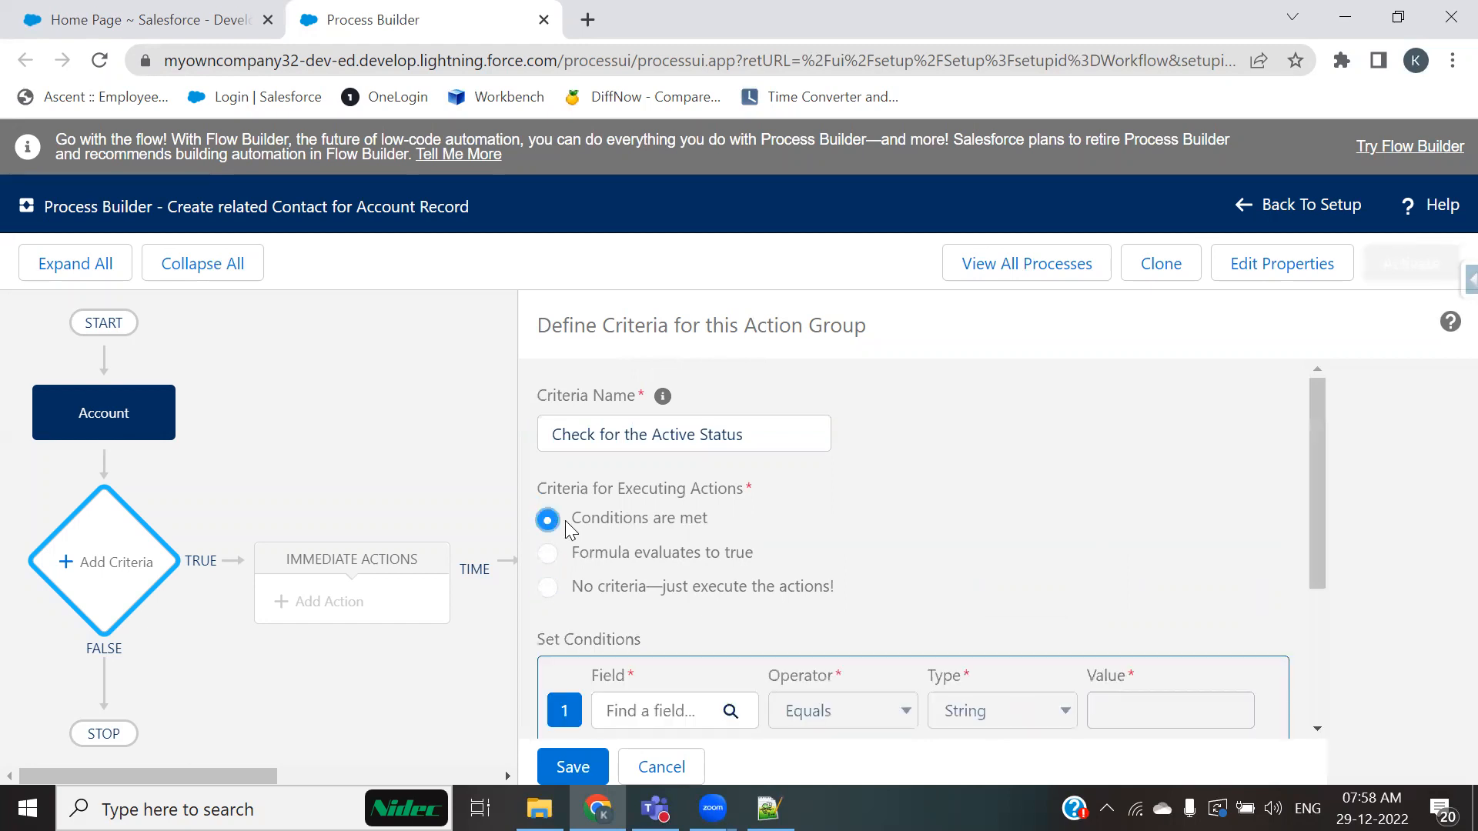
# Step: Choose the Account's Active field as the field of the first condition
pyautogui.scroll(-2, 664, 523)
pyautogui.click(681, 591)
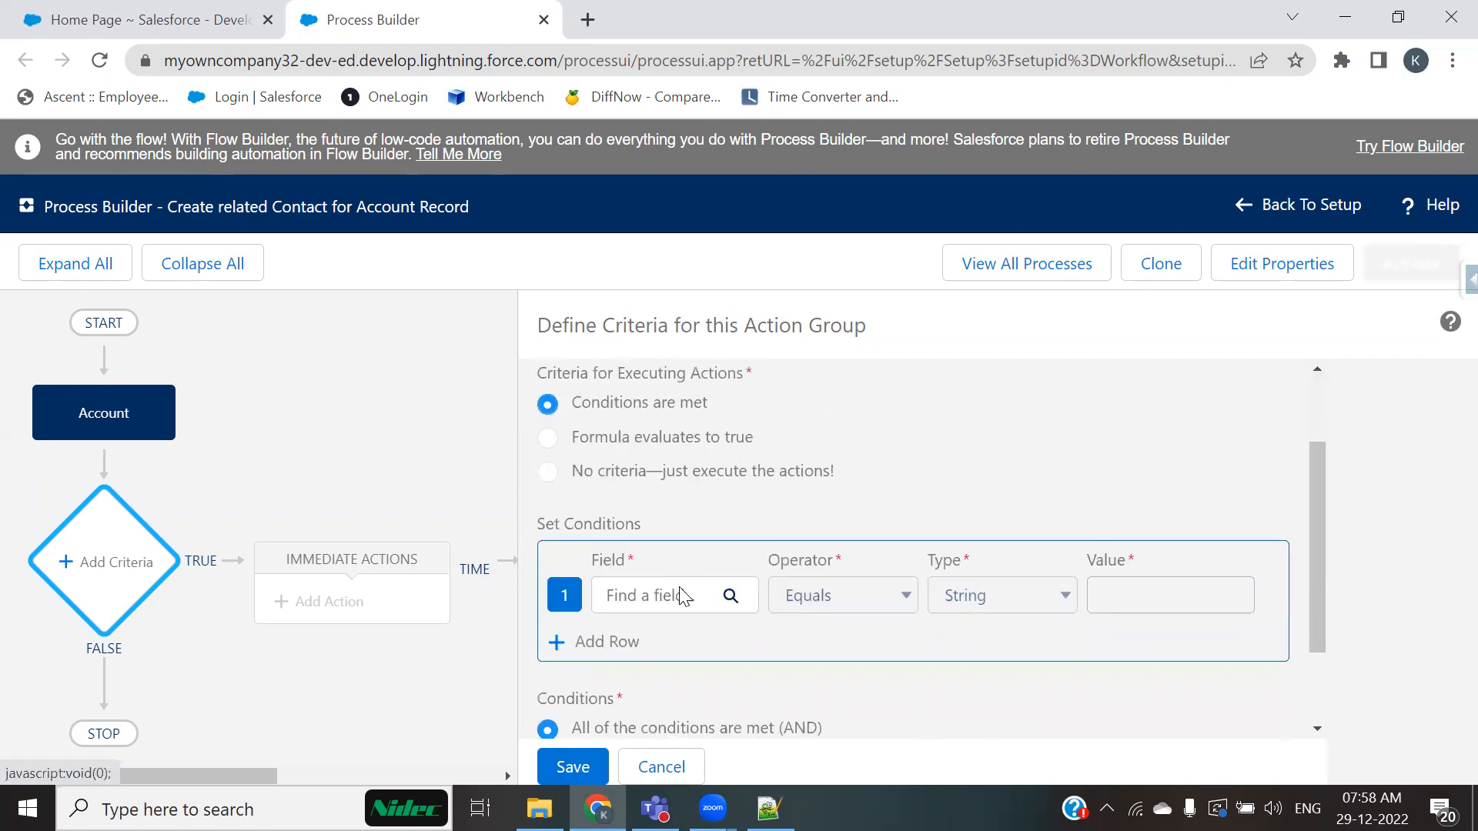
pyautogui.write('ac')
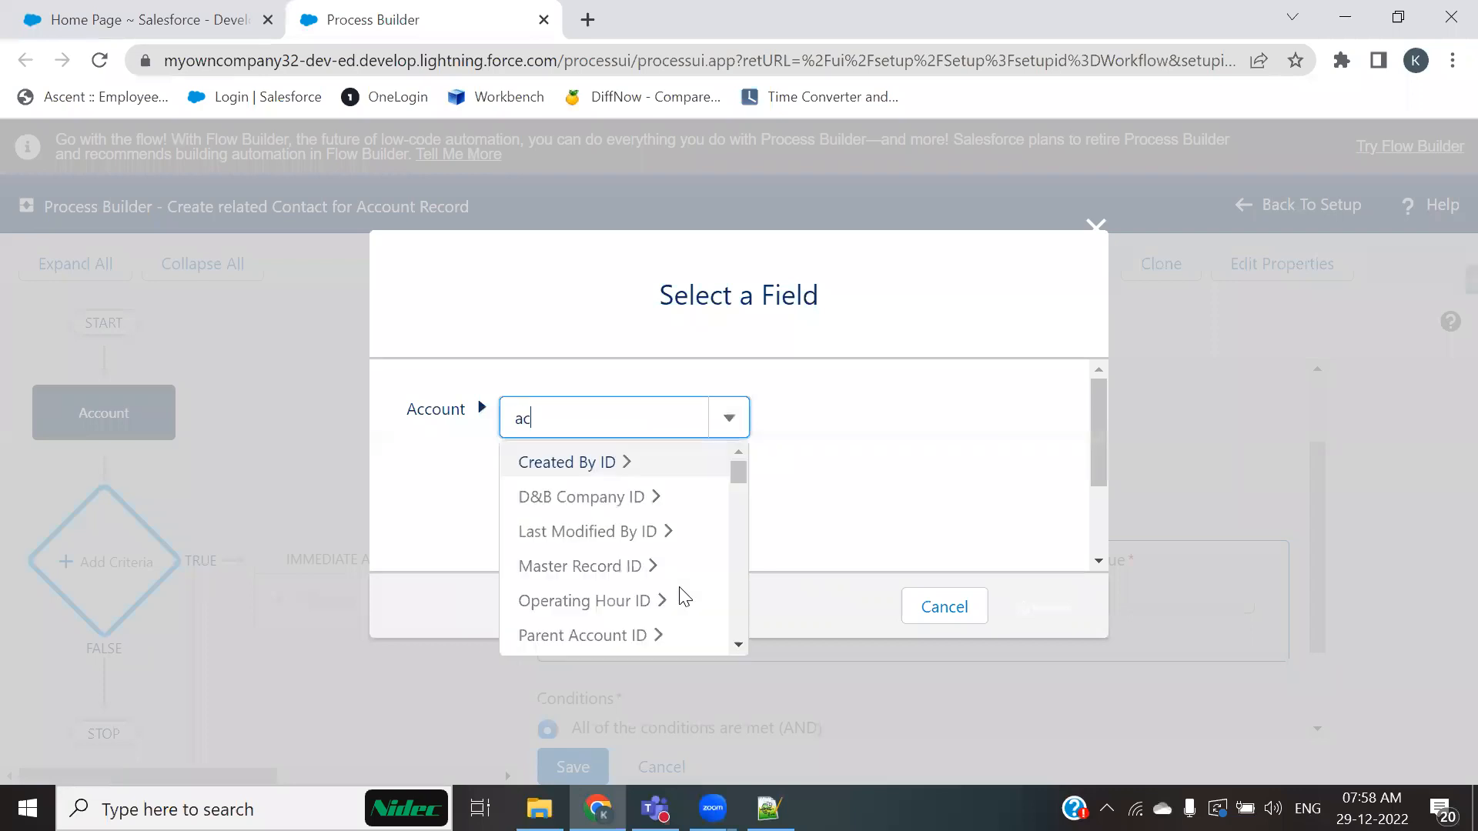
pyautogui.scroll(-2, 679, 593)
pyautogui.write('ti')
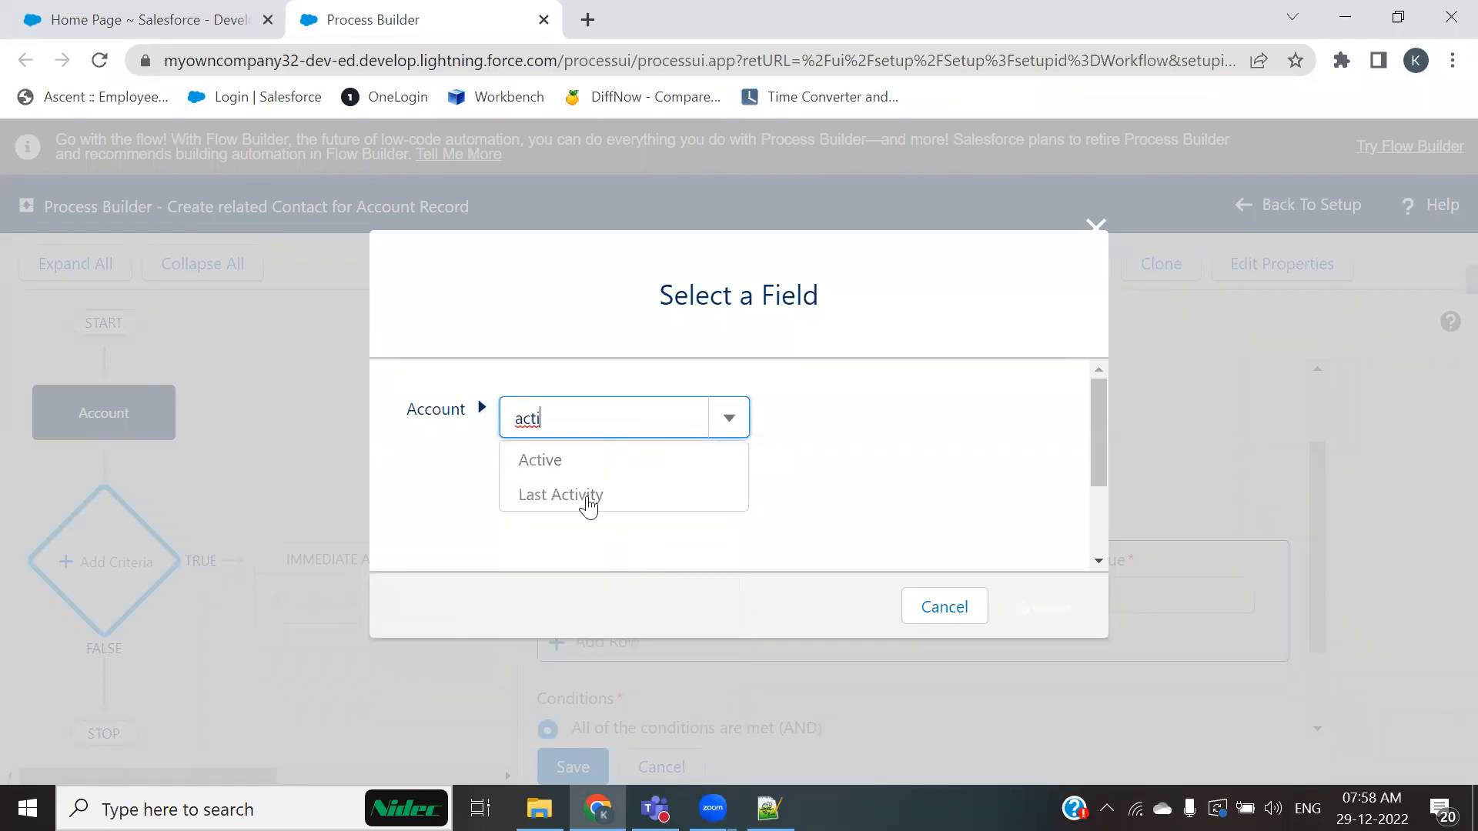
pyautogui.click(547, 461)
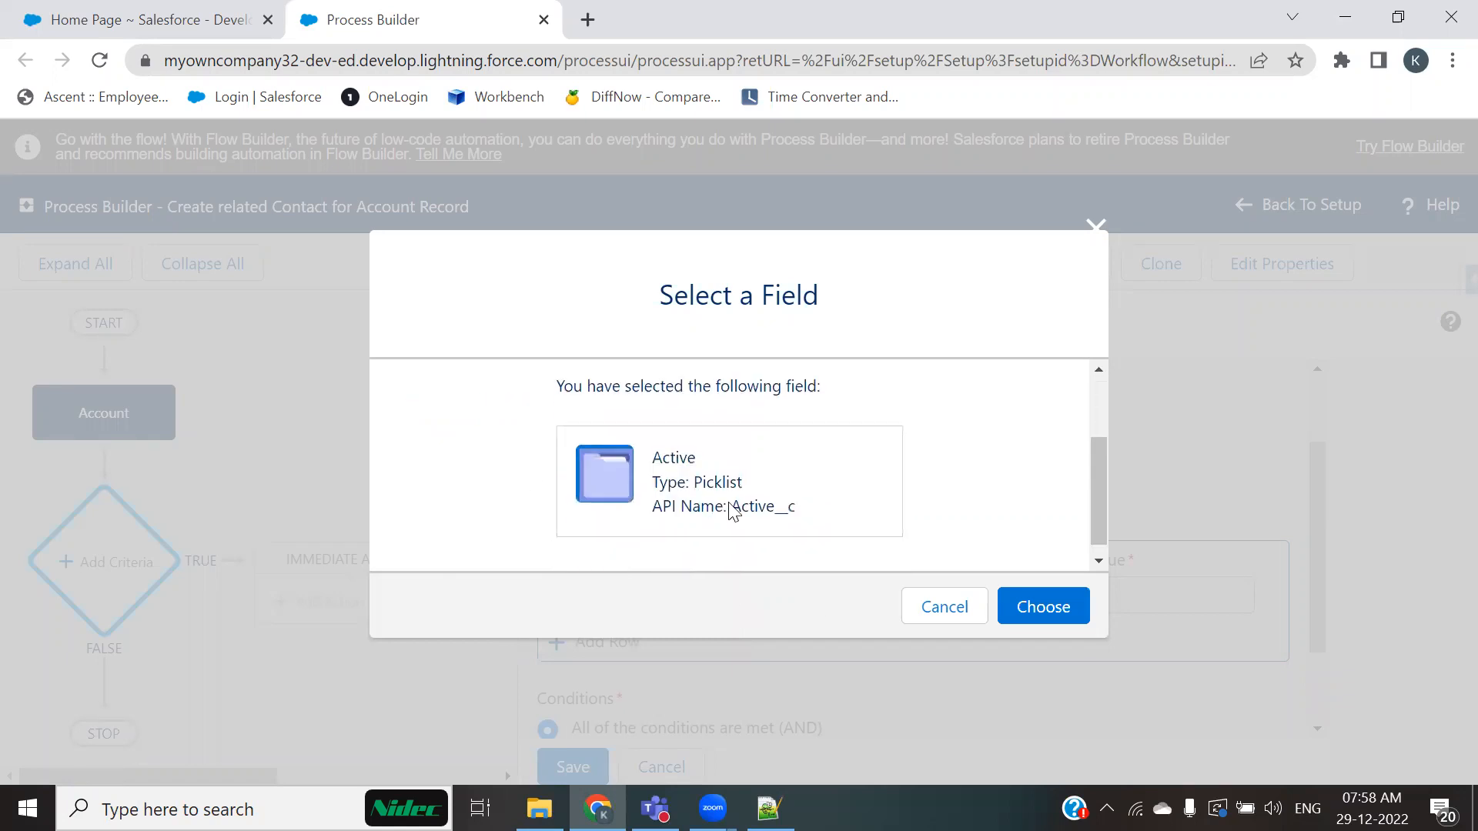
pyautogui.click(1025, 616)
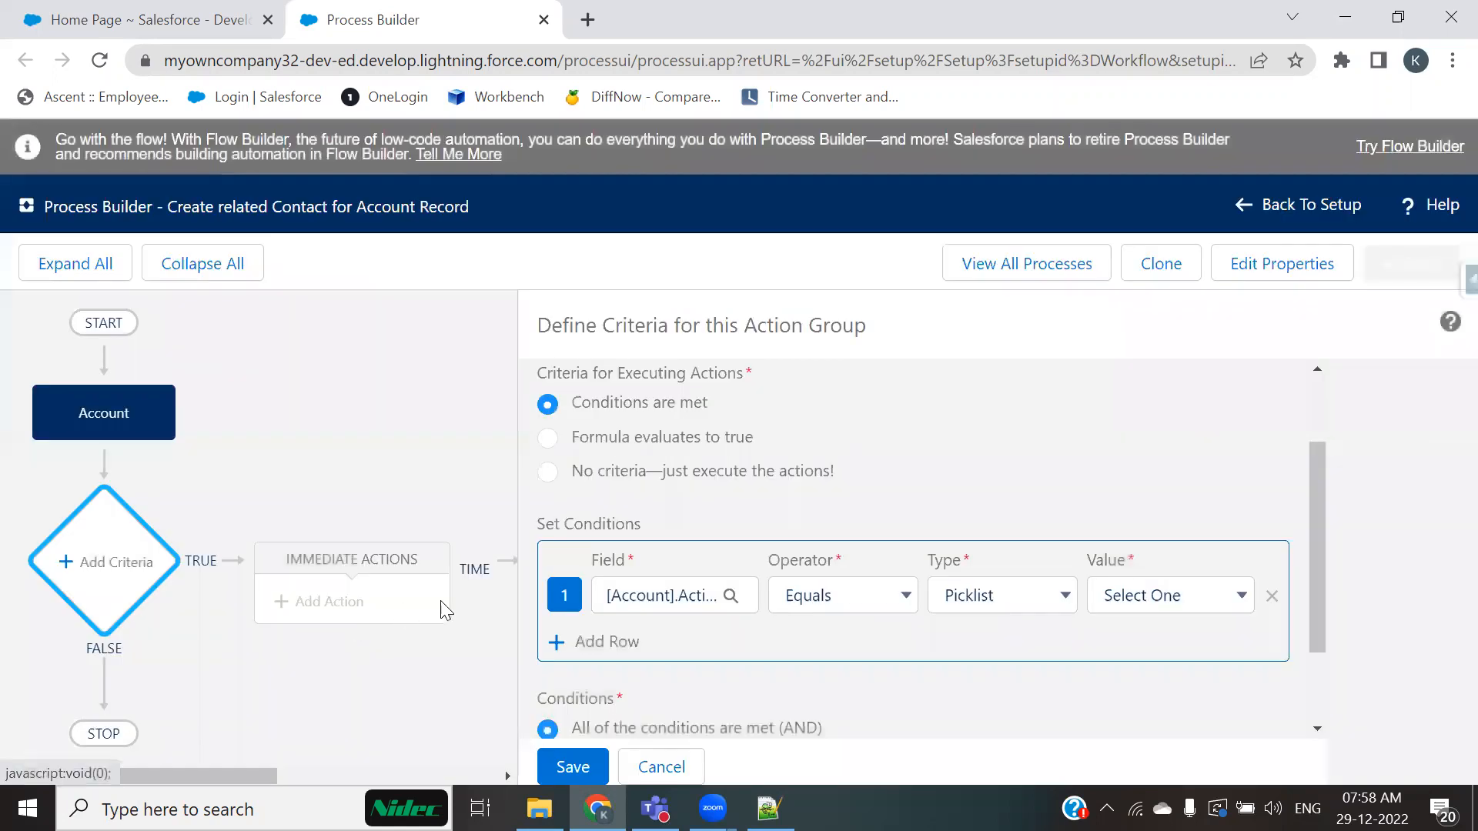
# Step: Set the condition value to Yes and save the criteria node
pyautogui.click(1185, 604)
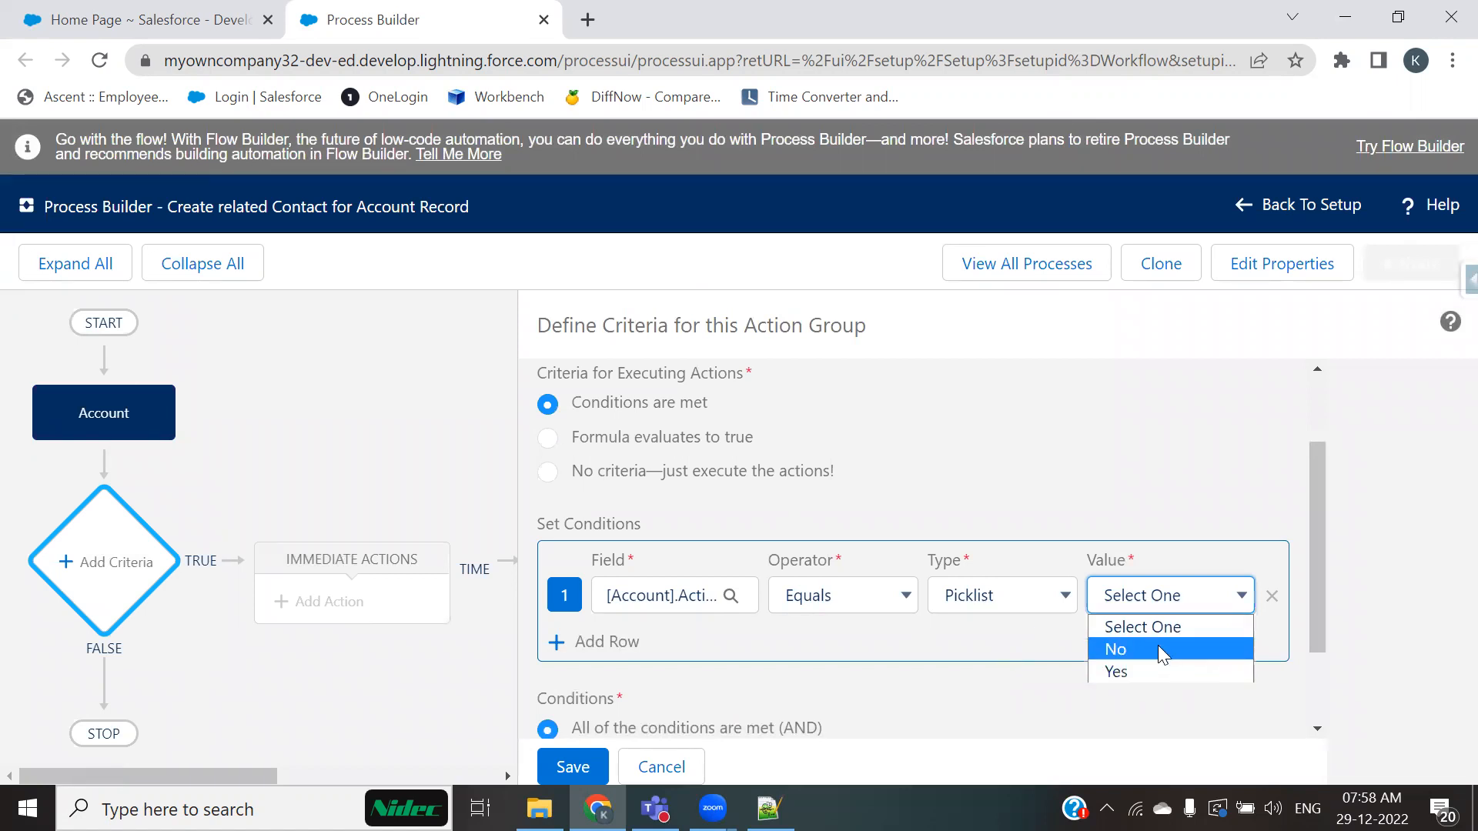
pyautogui.click(1137, 671)
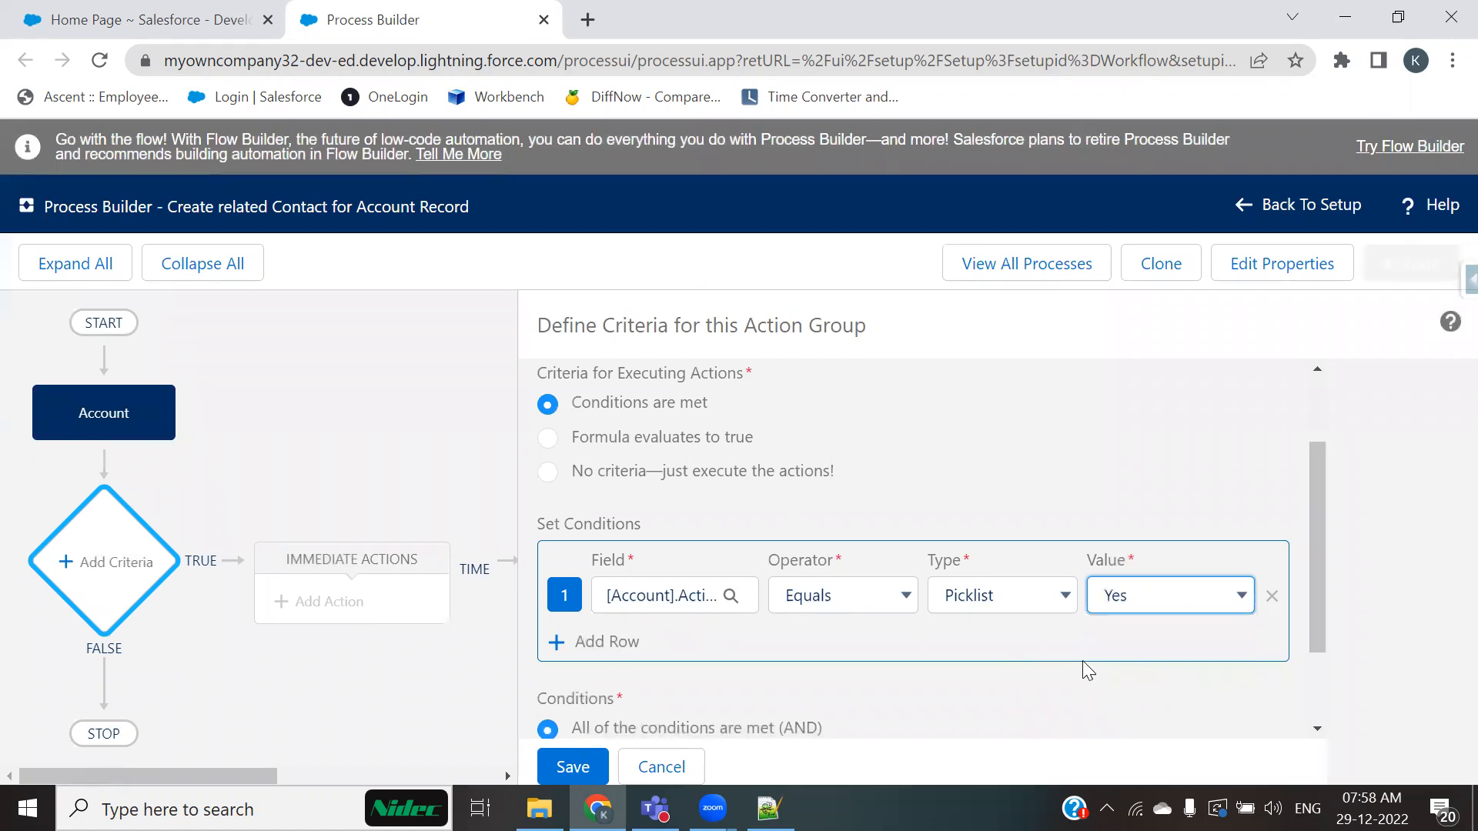
pyautogui.scroll(-2, 1072, 668)
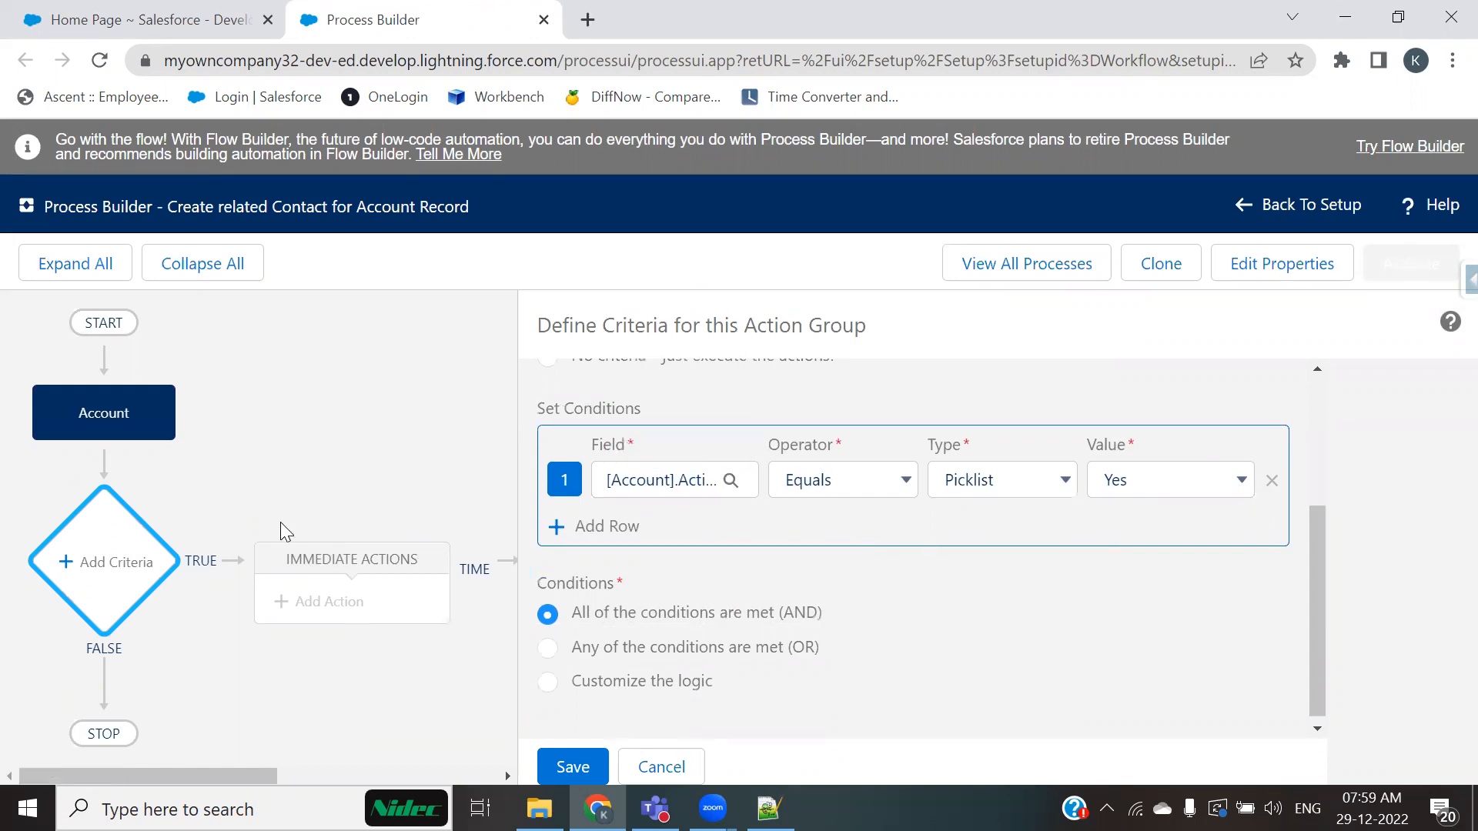
pyautogui.click(573, 763)
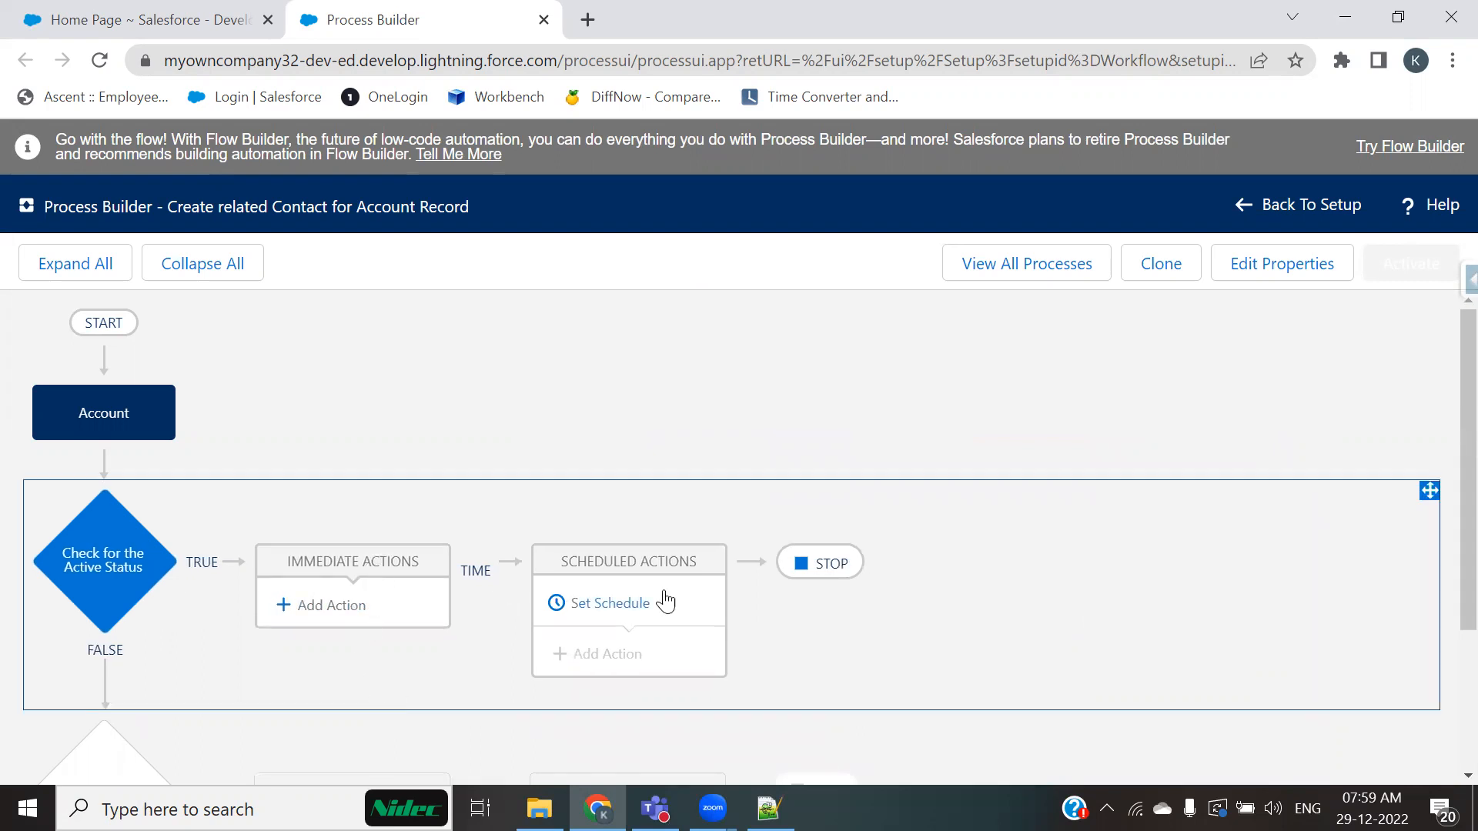
# Step: Add an immediate action under the criteria and open the action type choices
pyautogui.click(338, 605)
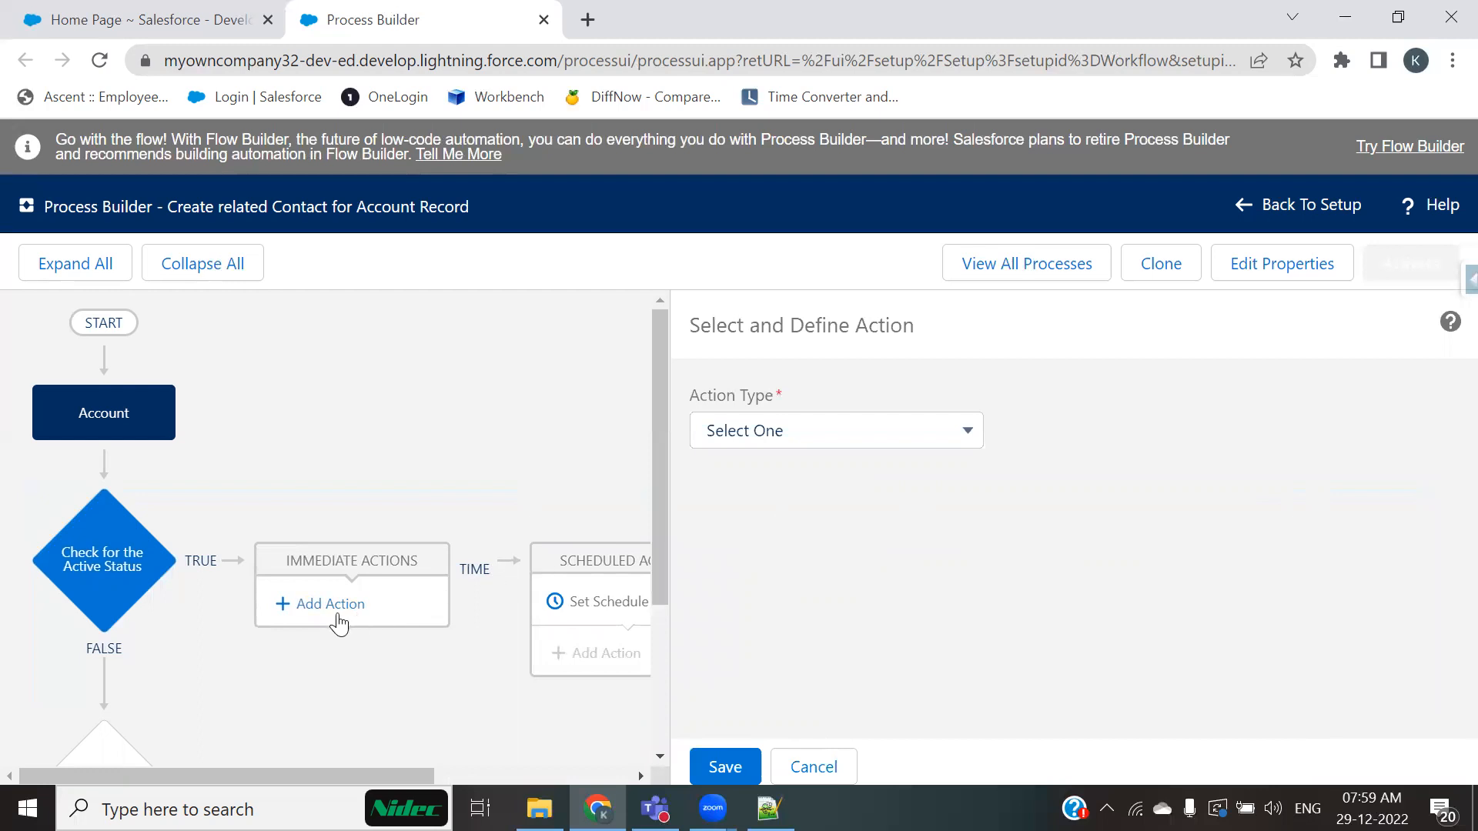
pyautogui.click(932, 440)
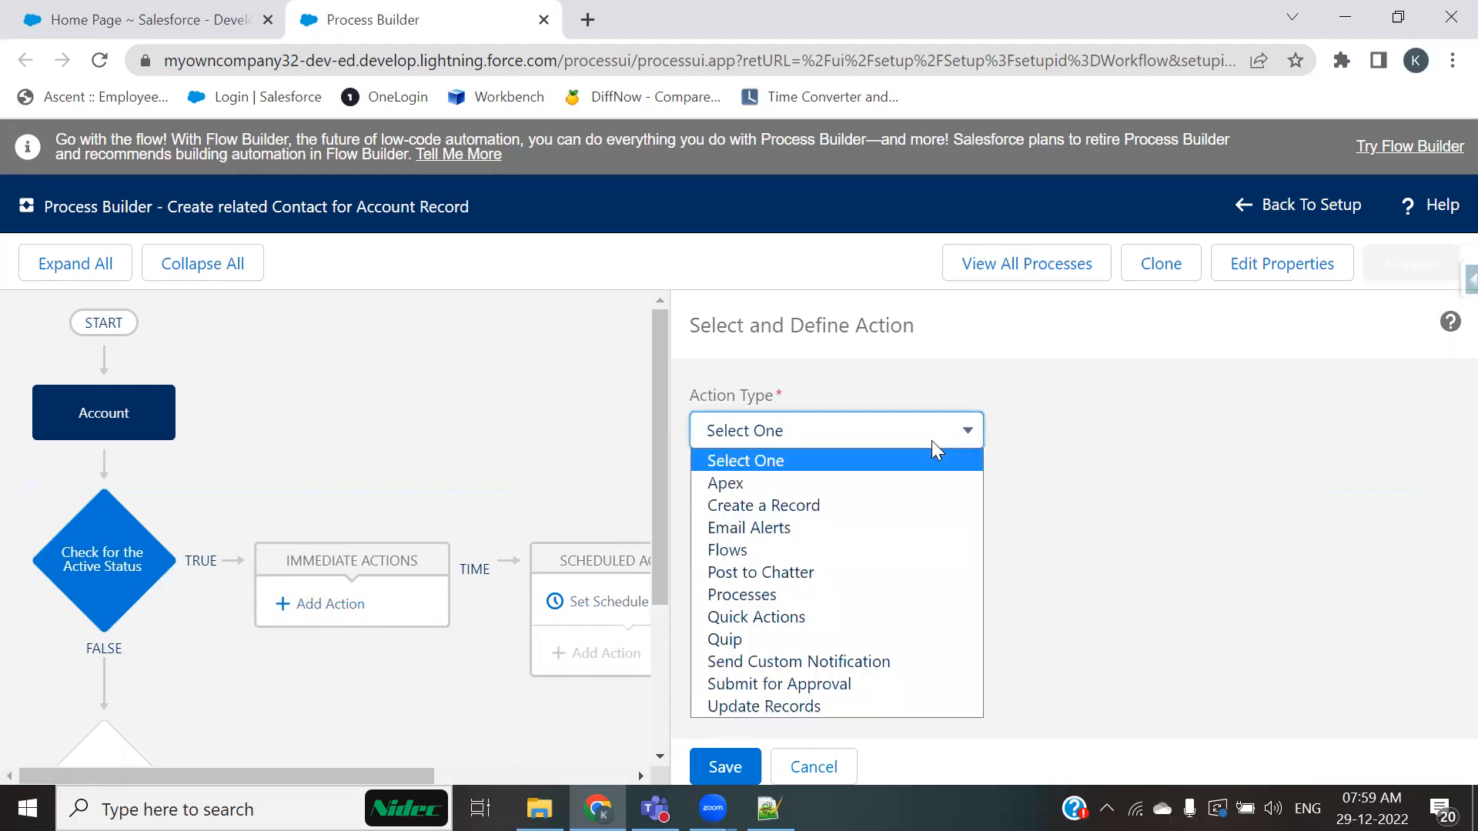
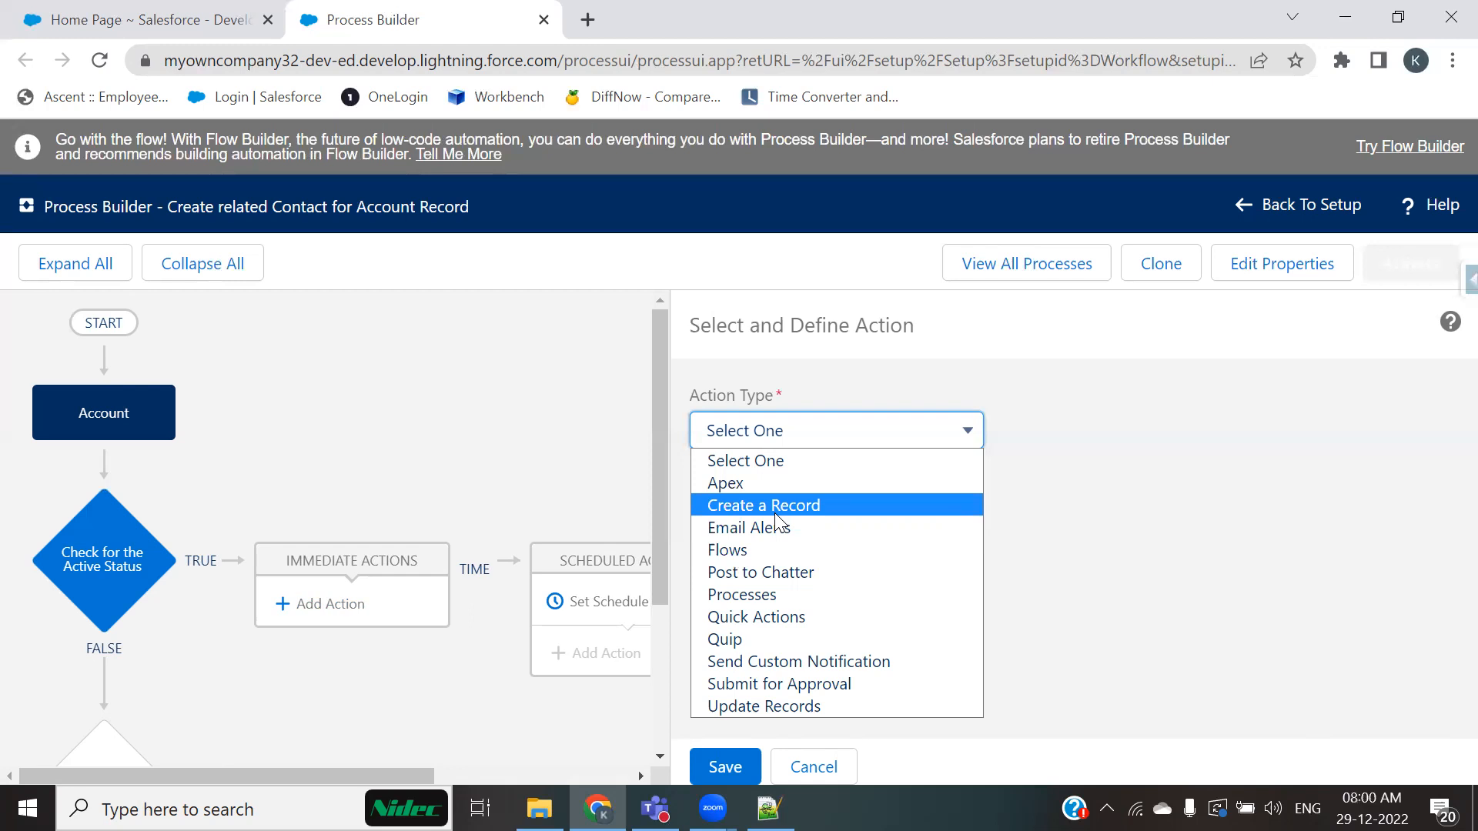
# Step: Set the action type to Create a Record and name the action Create a related Contact Record
pyautogui.click(775, 514)
pyautogui.click(776, 513)
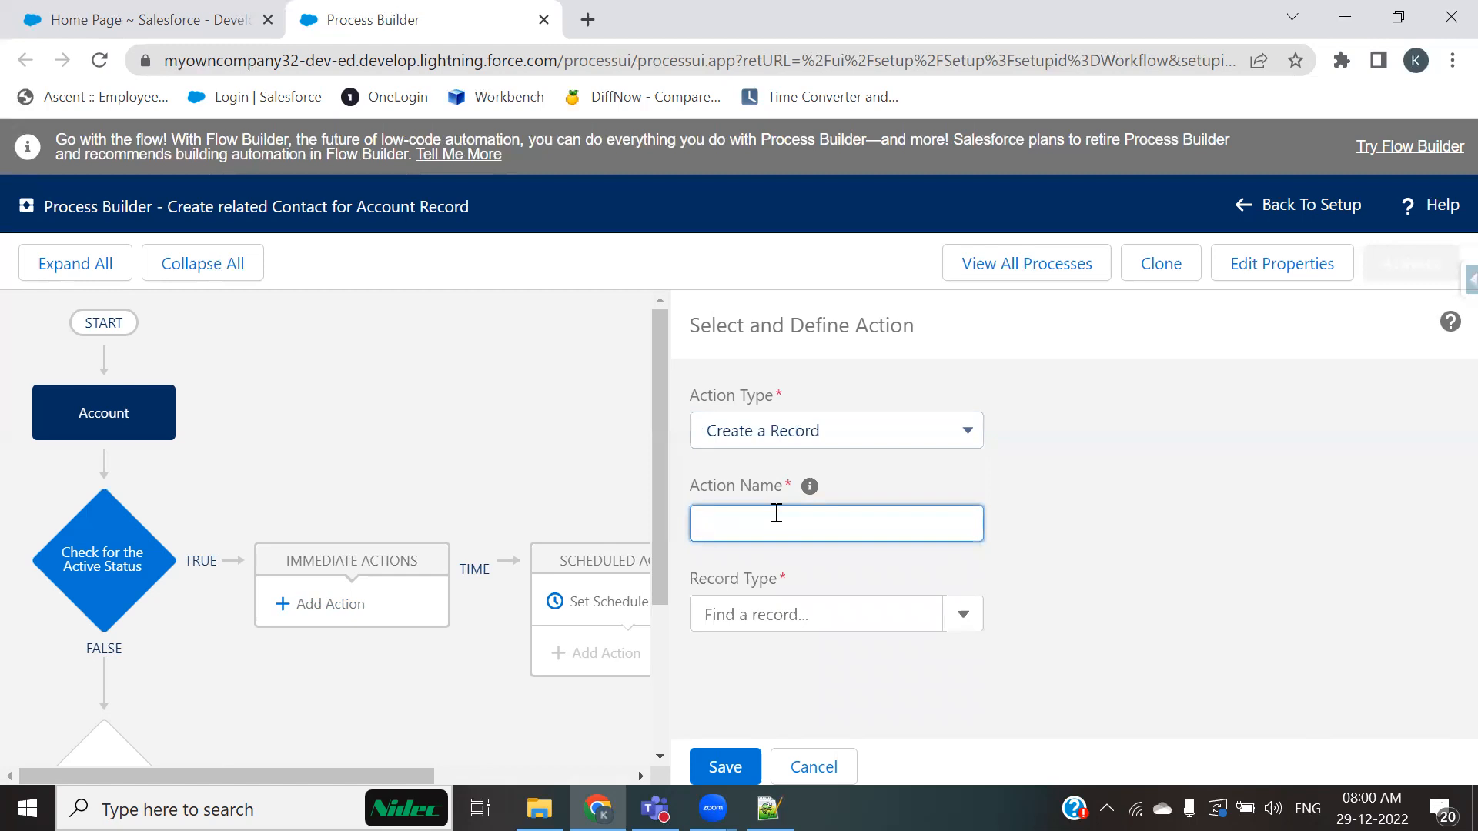
pyautogui.write('Create a realted Contact Record')
pyautogui.click(790, 524)
pyautogui.press('Left')
pyautogui.write('l')
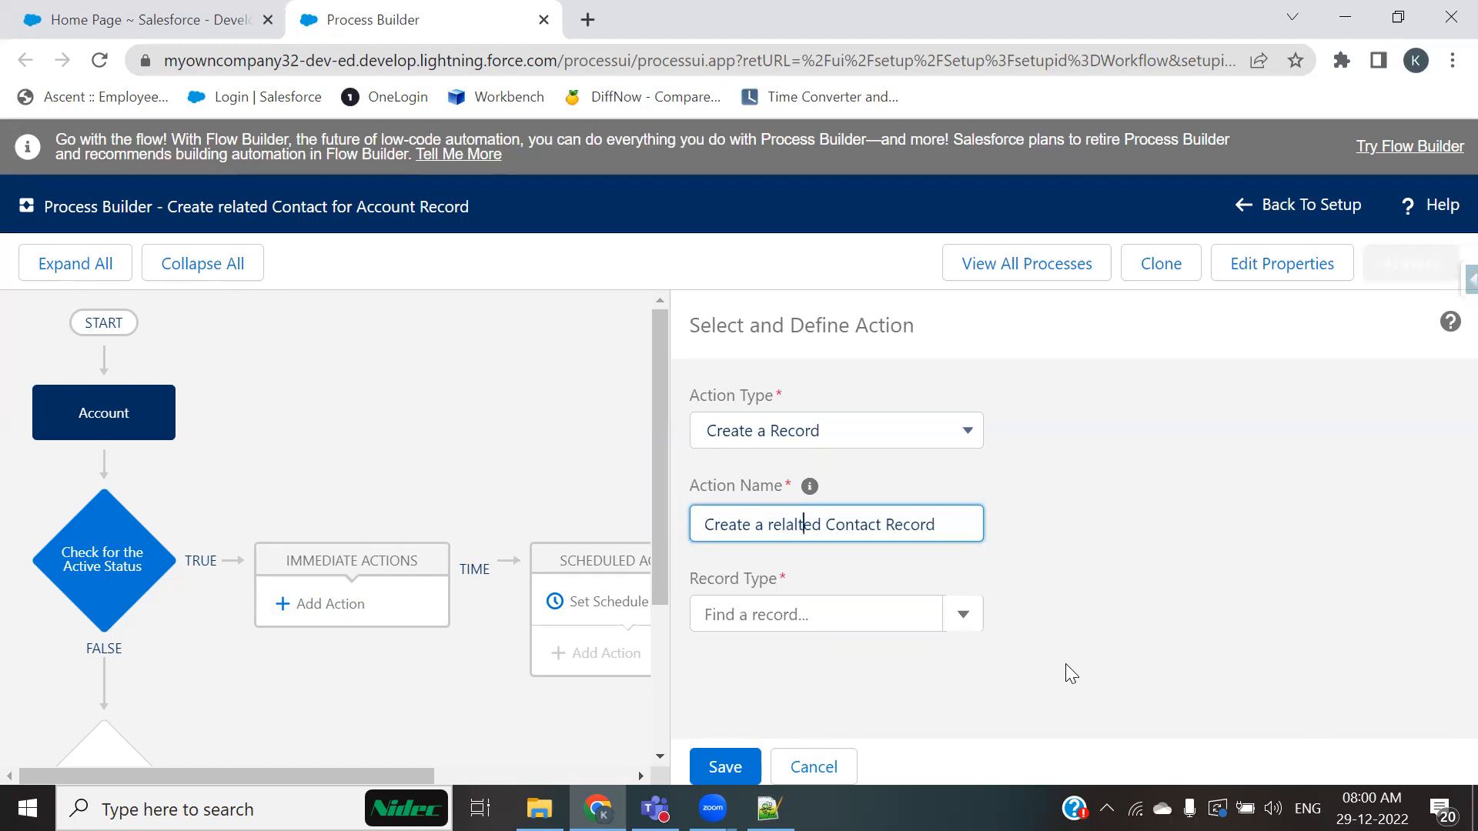
pyautogui.press('BackSpace')
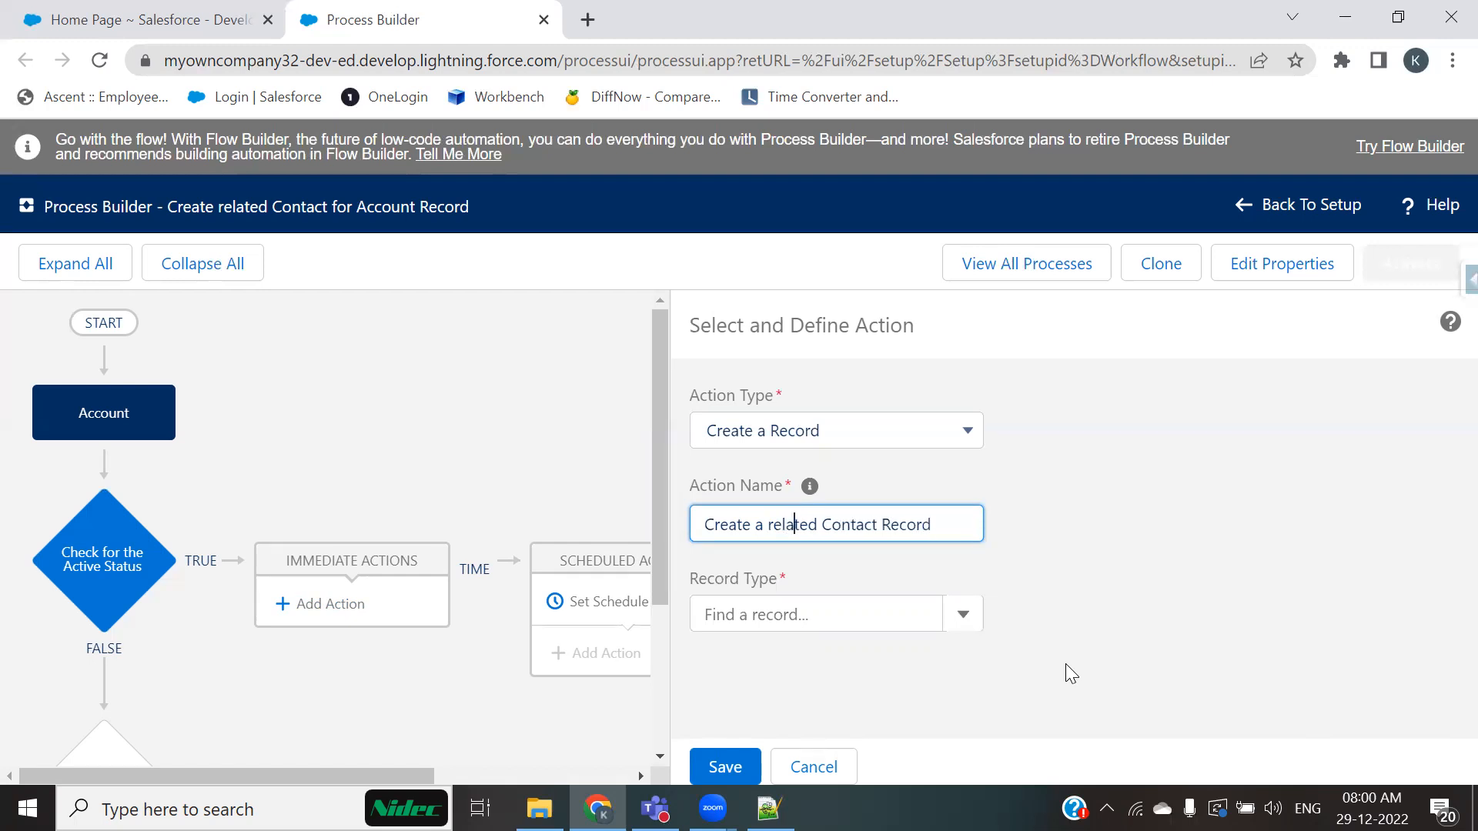
pyautogui.click(1174, 560)
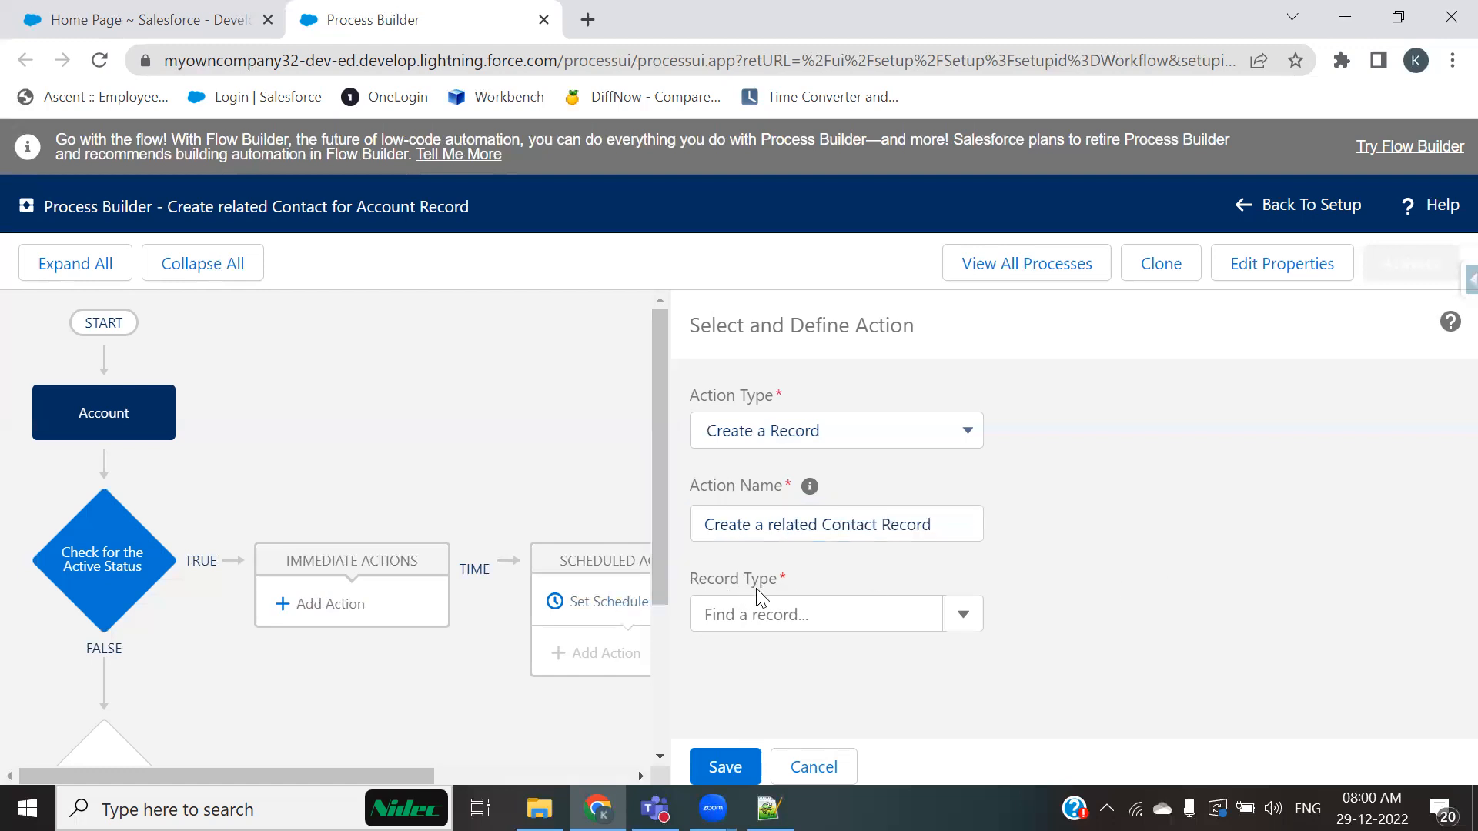
# Step: Set the action's record type to Contact
pyautogui.click(814, 620)
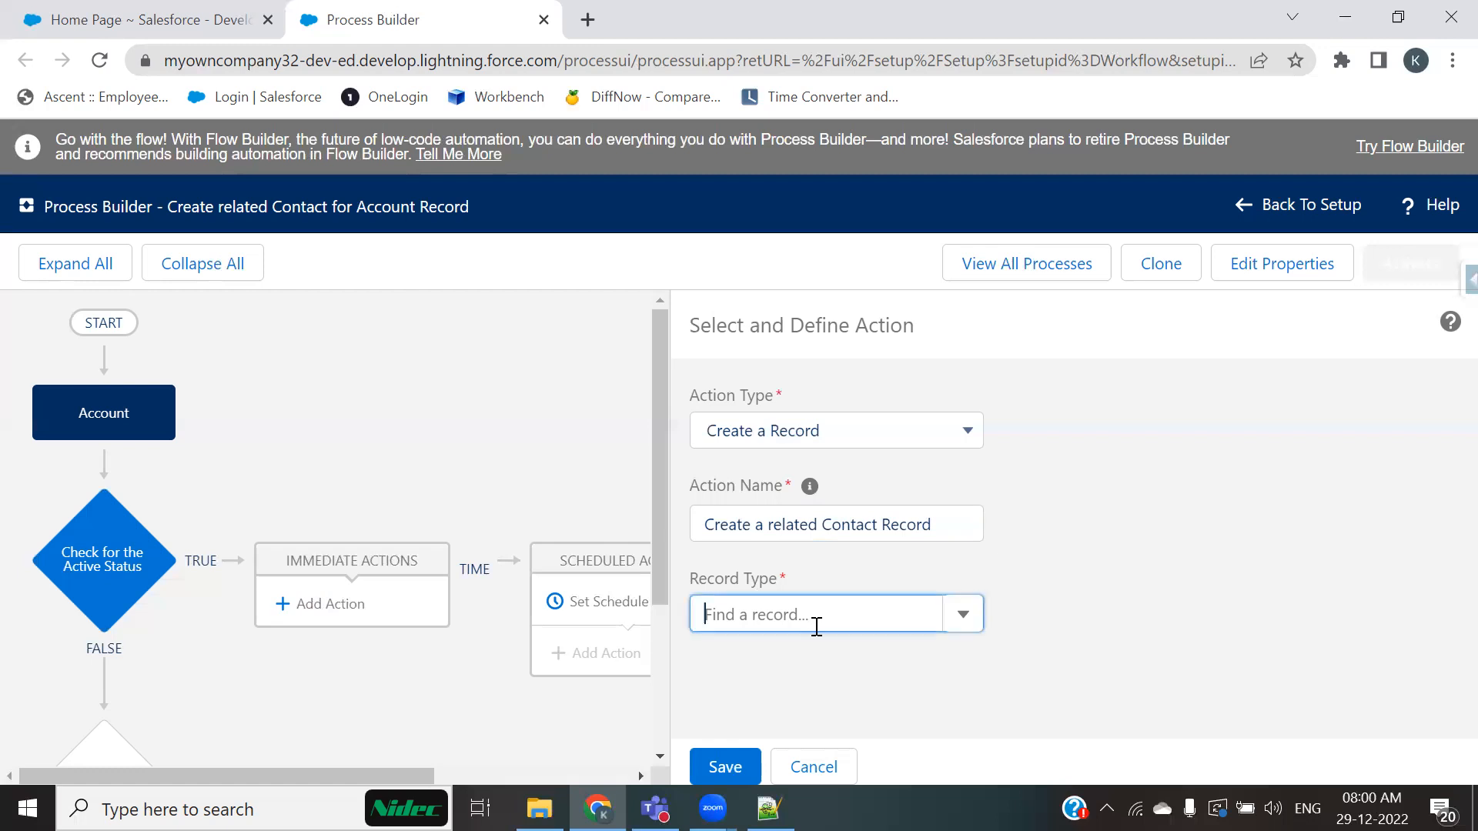
pyautogui.scroll(-2, 1178, 585)
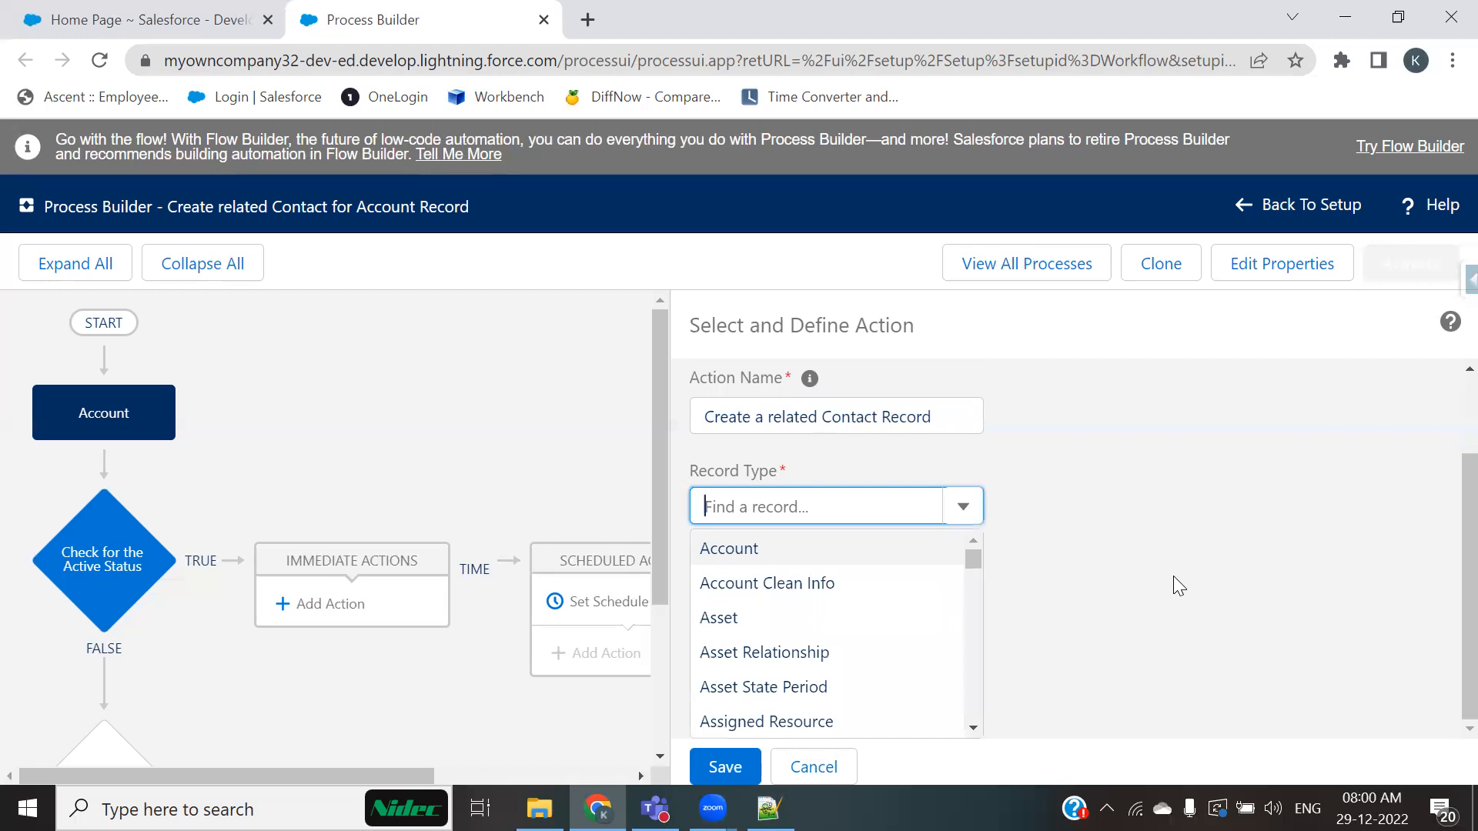
pyautogui.click(740, 549)
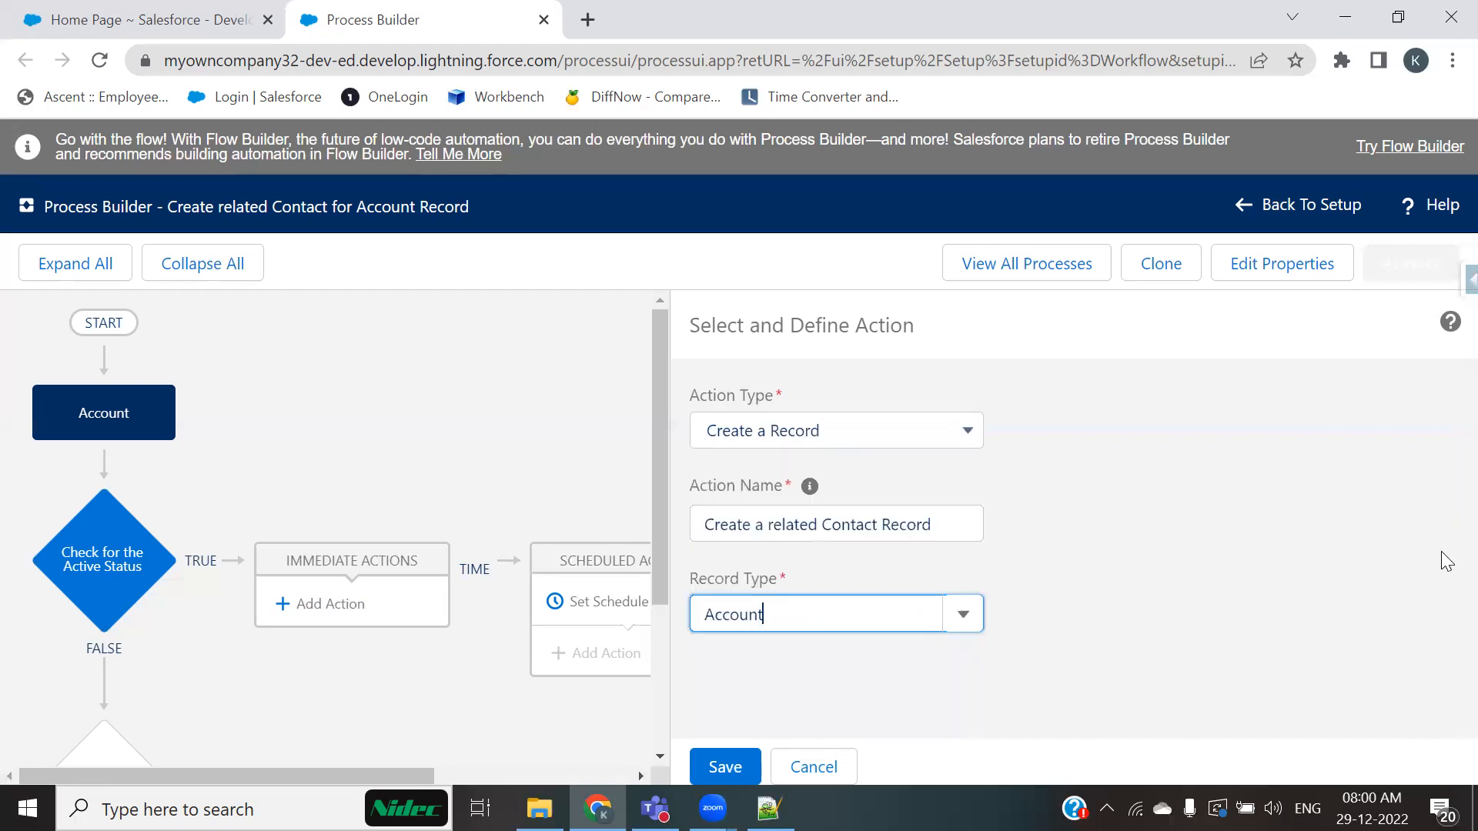
pyautogui.scroll(-2, 1370, 536)
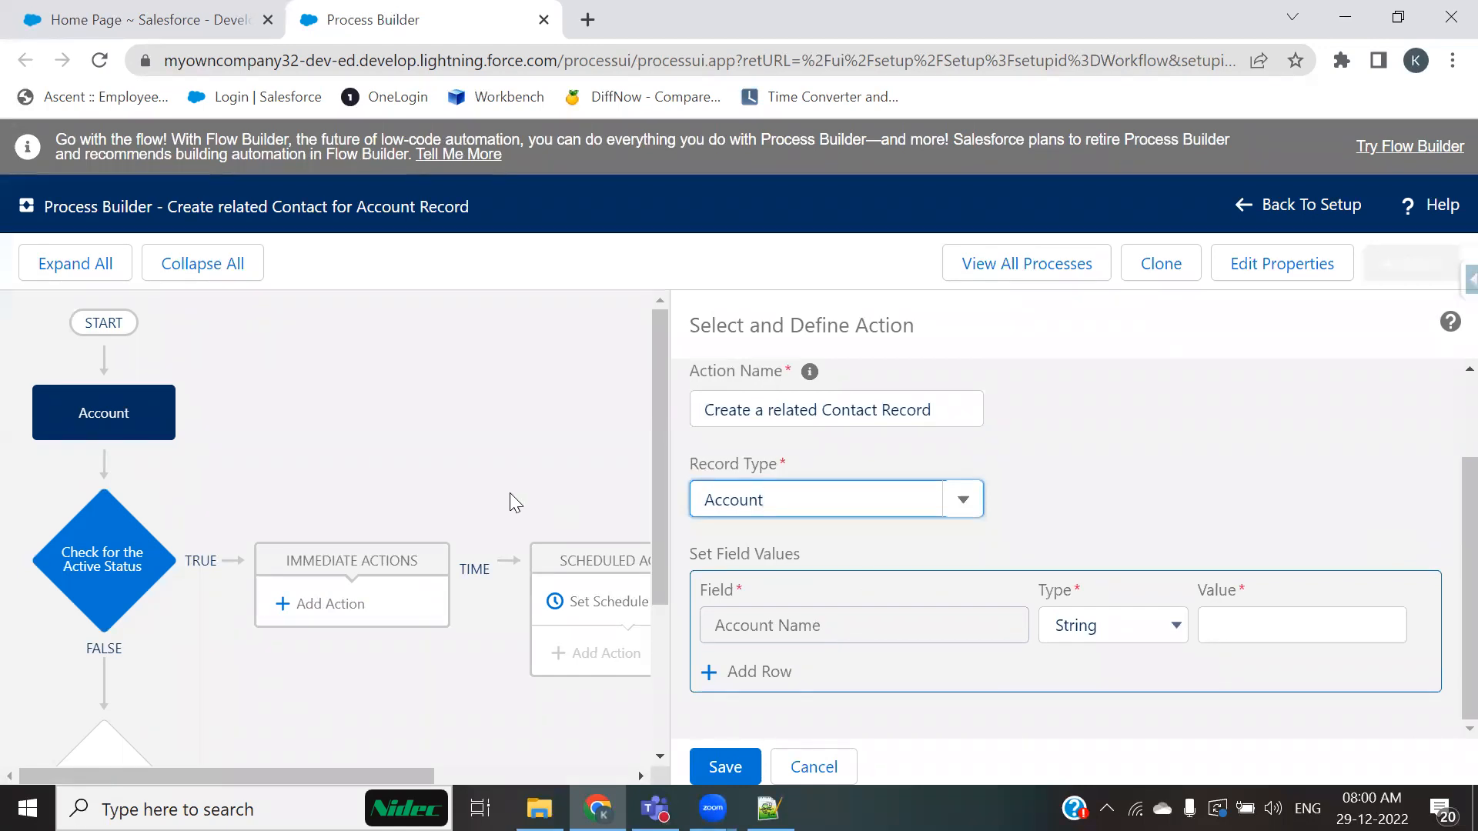
pyautogui.moveTo(831, 498); pyautogui.dragTo(677, 499)
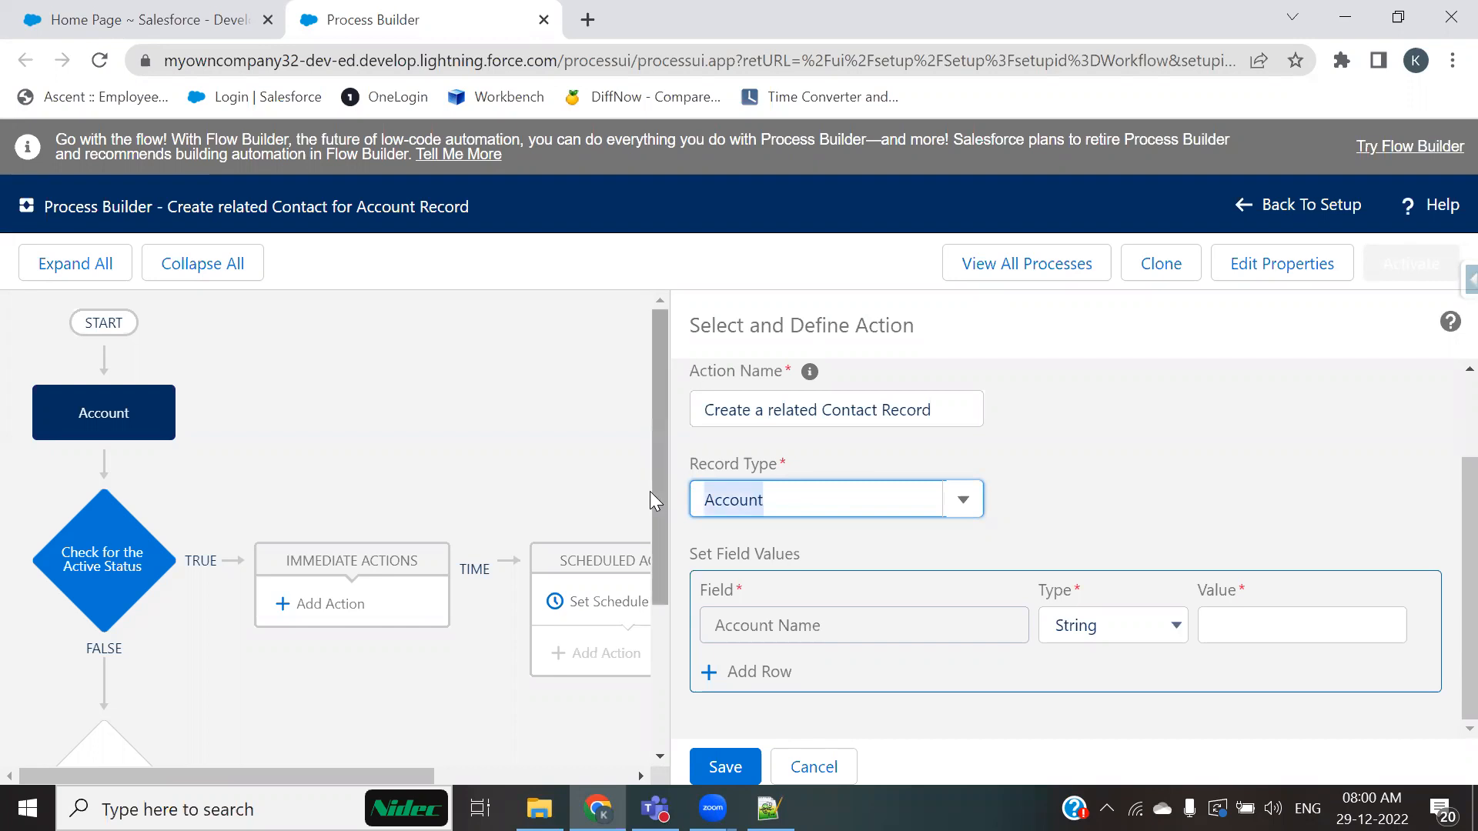
pyautogui.press('BackSpace')
pyautogui.write('contact')
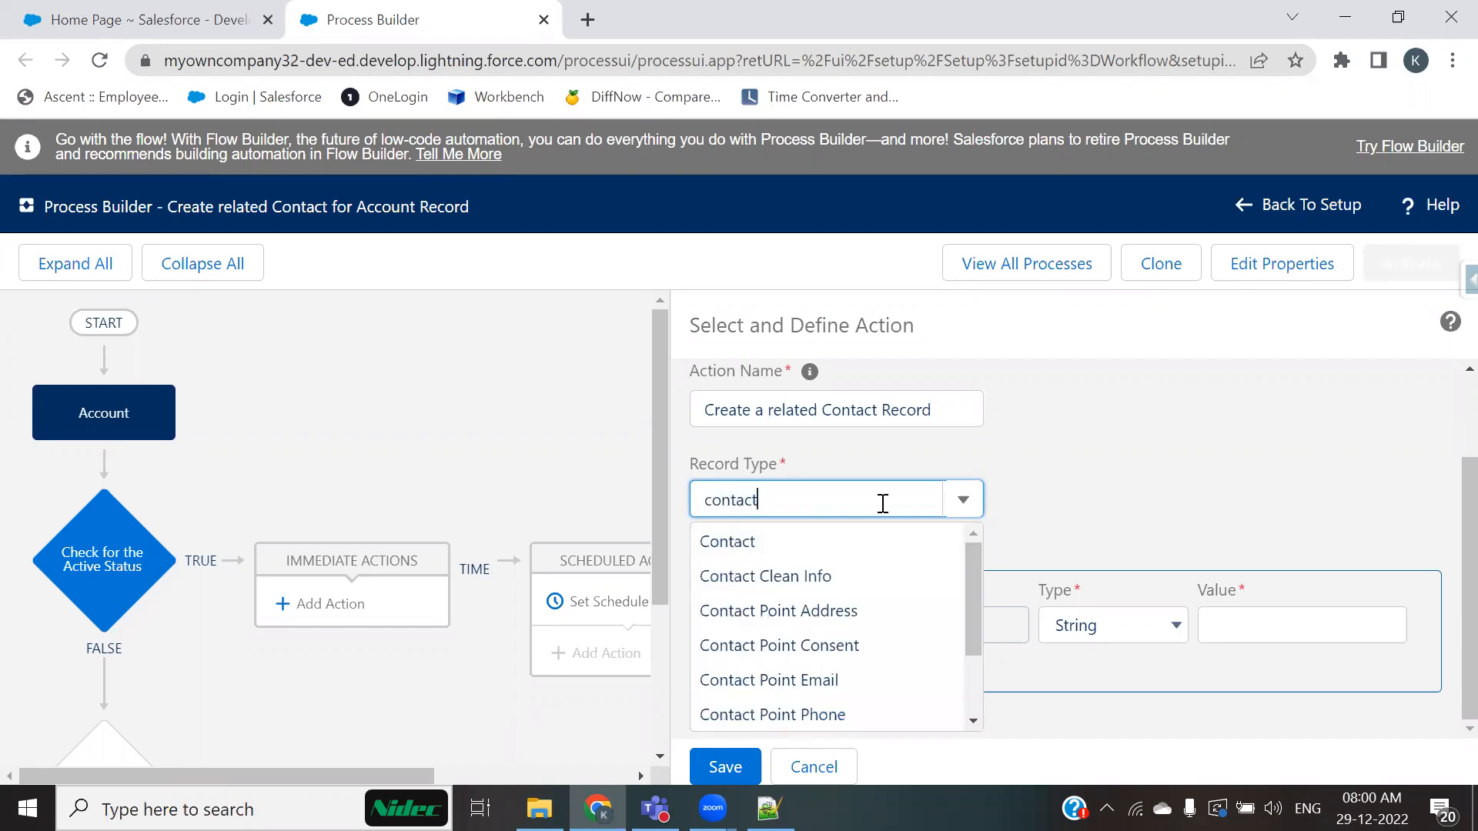
pyautogui.click(729, 548)
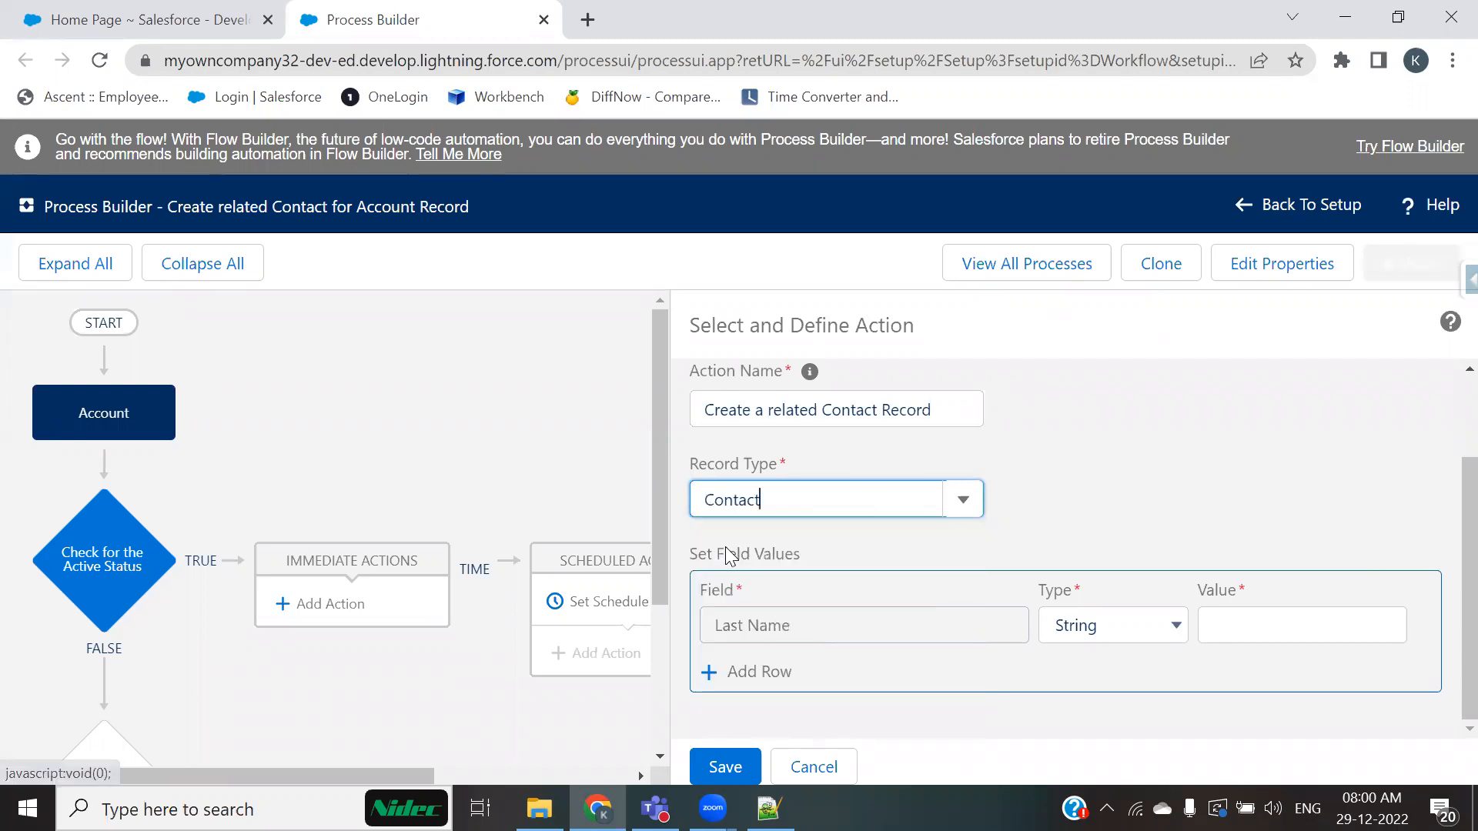
# Step: Clear the record type and browse through the full list of available record types
pyautogui.moveTo(808, 498); pyautogui.dragTo(648, 498)
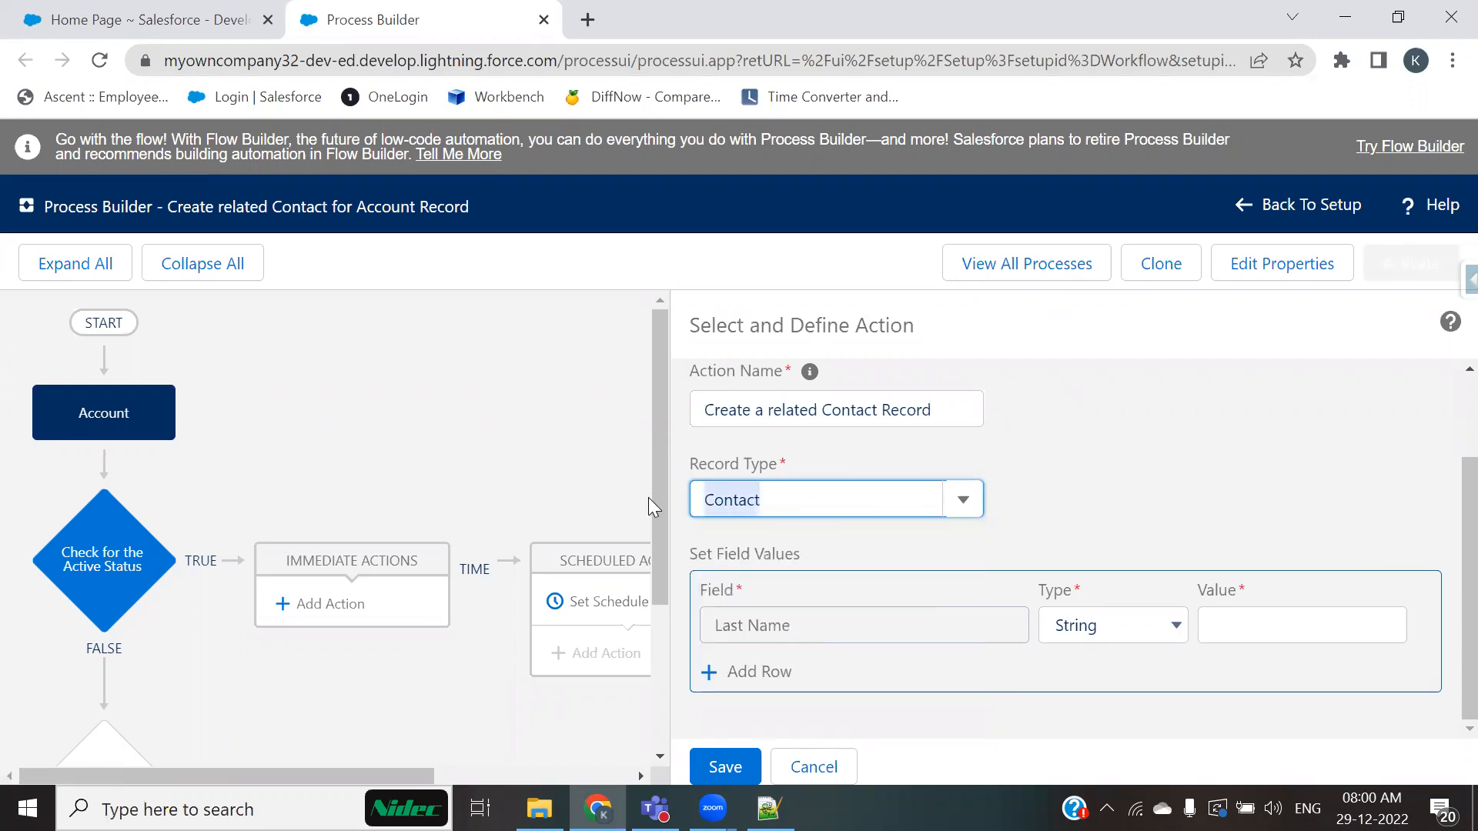
pyautogui.press('BackSpace')
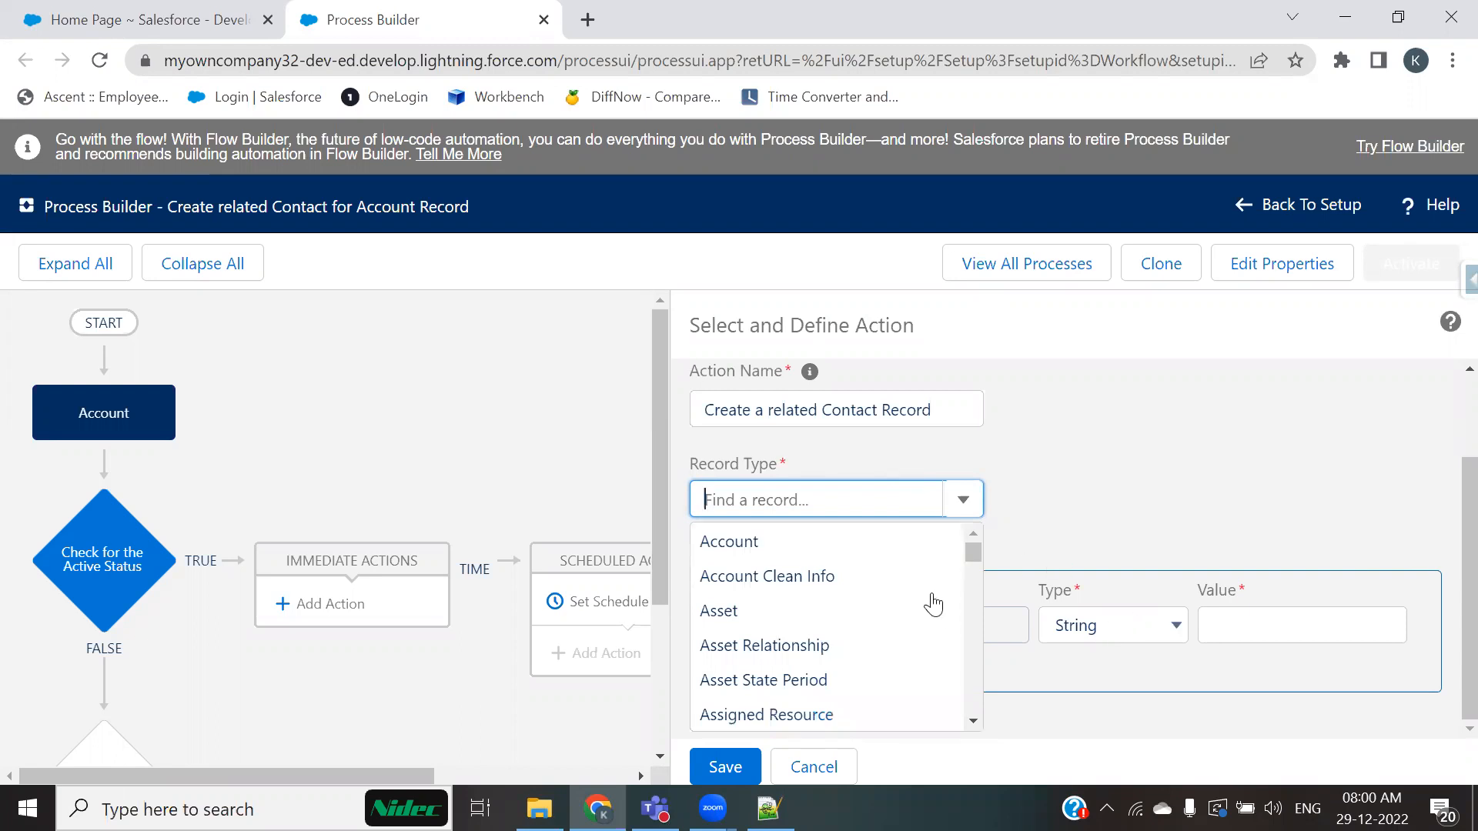
pyautogui.scroll(-2, 853, 570)
pyautogui.scroll(-10, 854, 570)
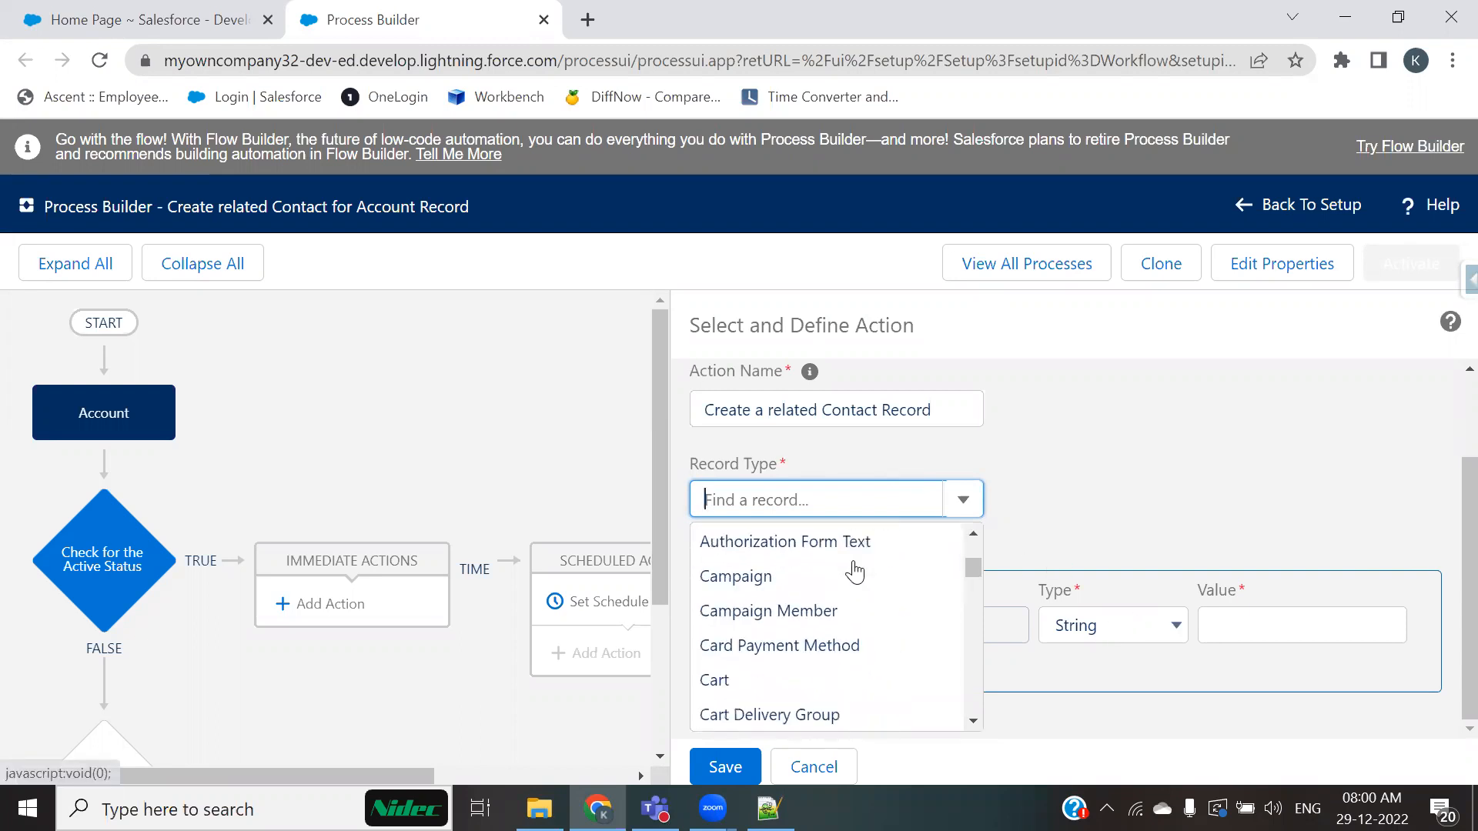
pyautogui.scroll(-10, 854, 570)
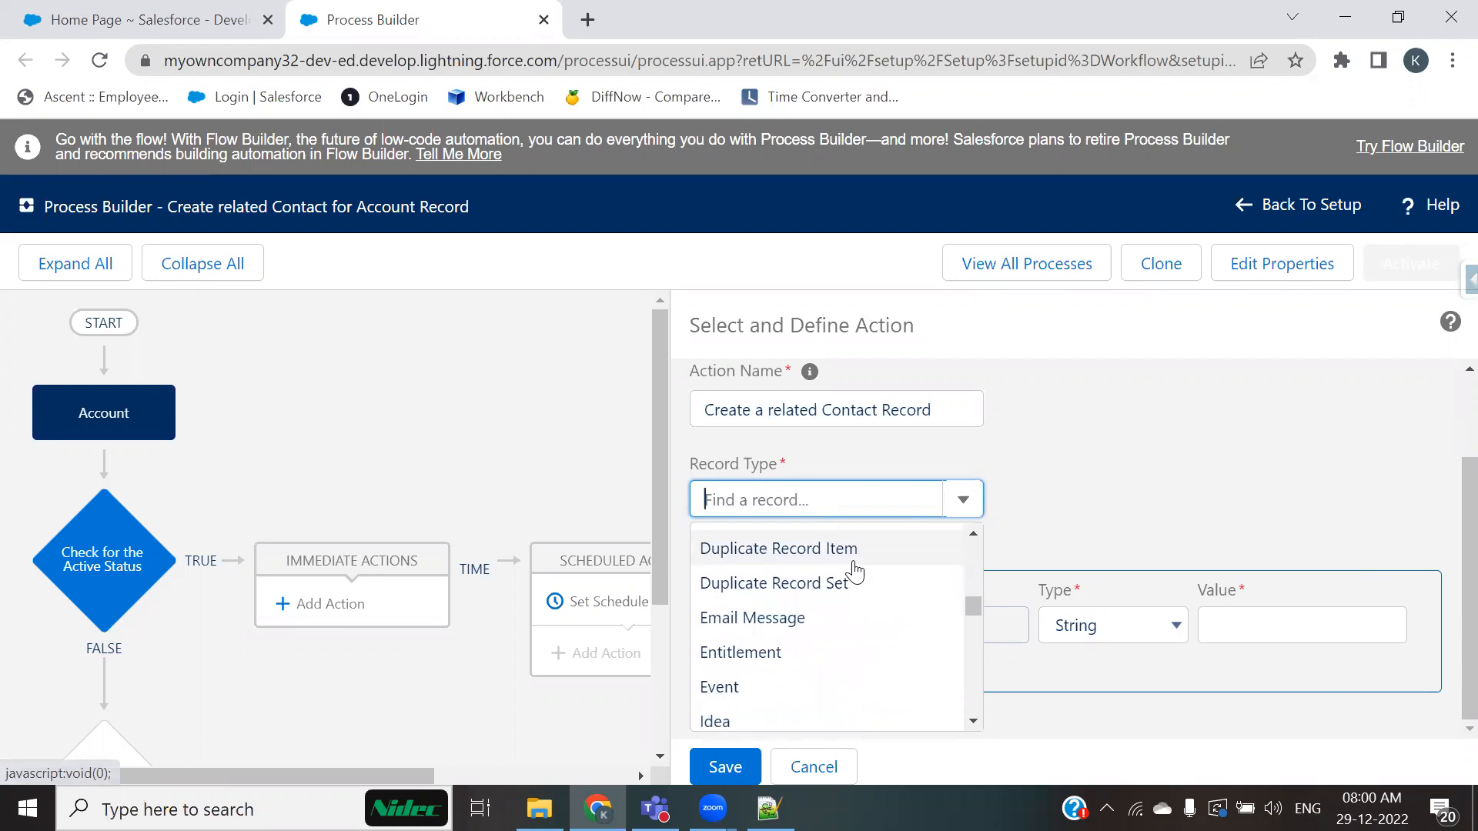
pyautogui.scroll(-4, 854, 571)
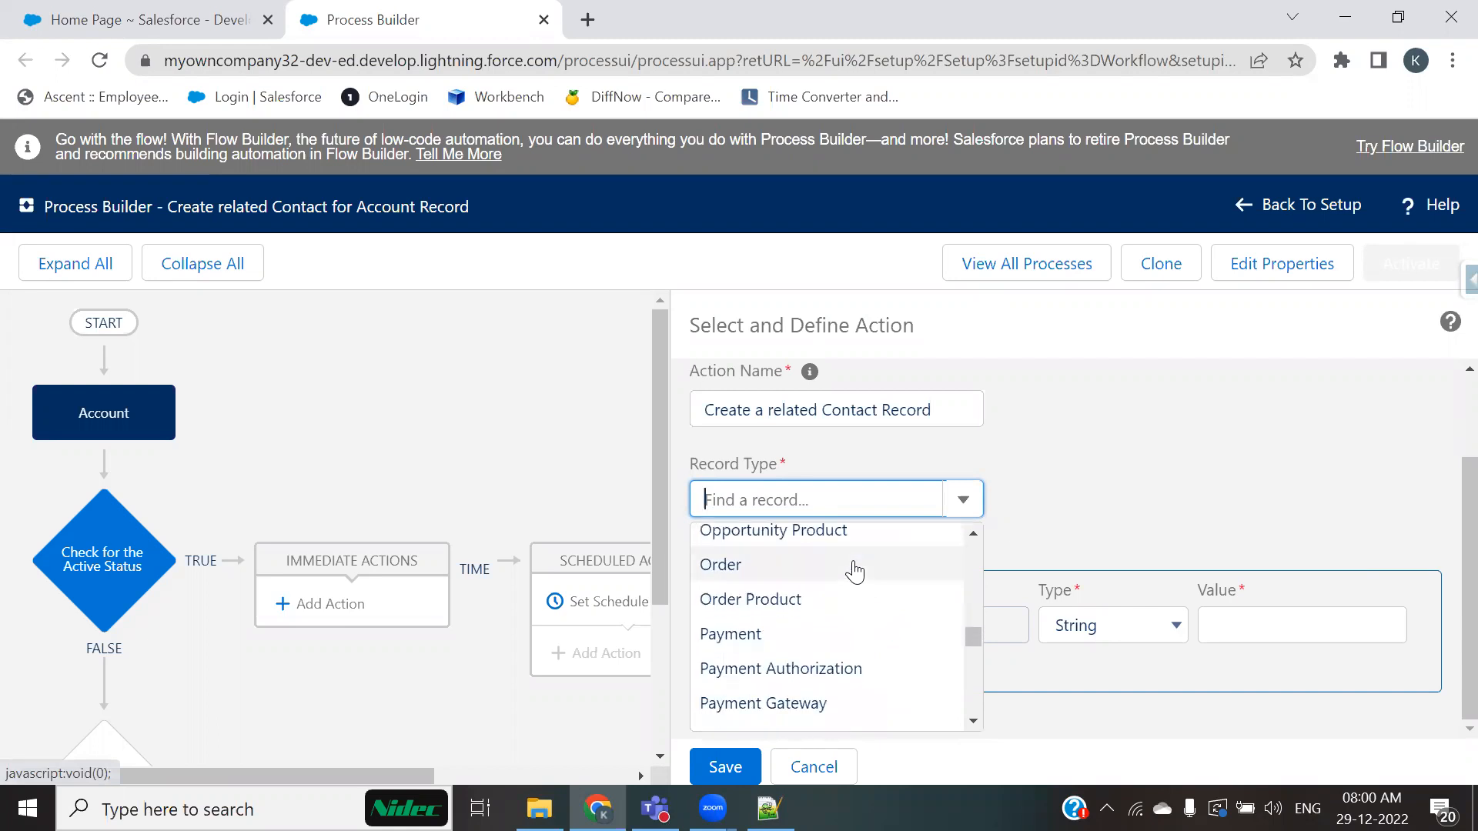
pyautogui.scroll(-10, 854, 571)
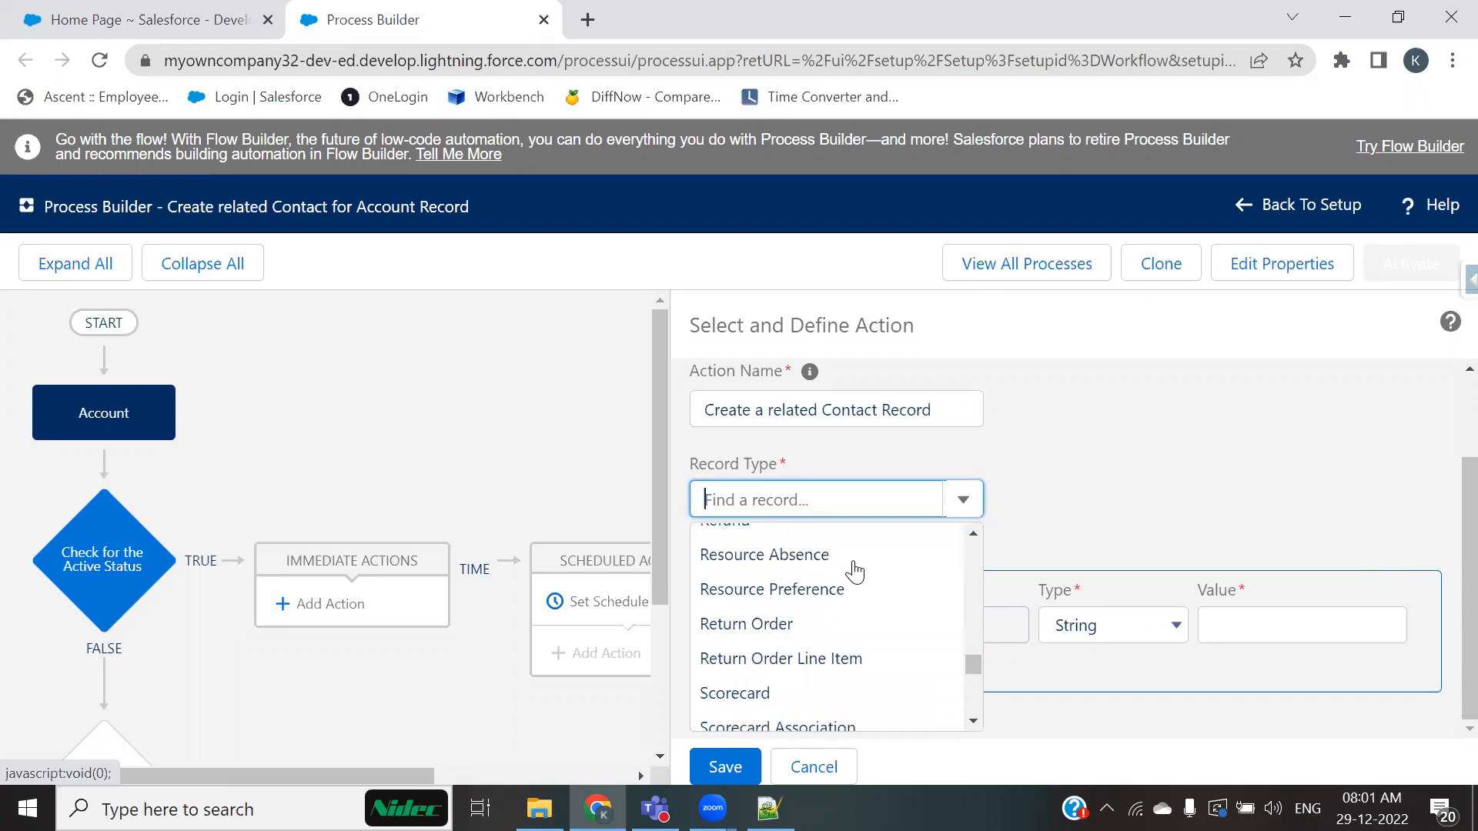
pyautogui.scroll(-5, 854, 570)
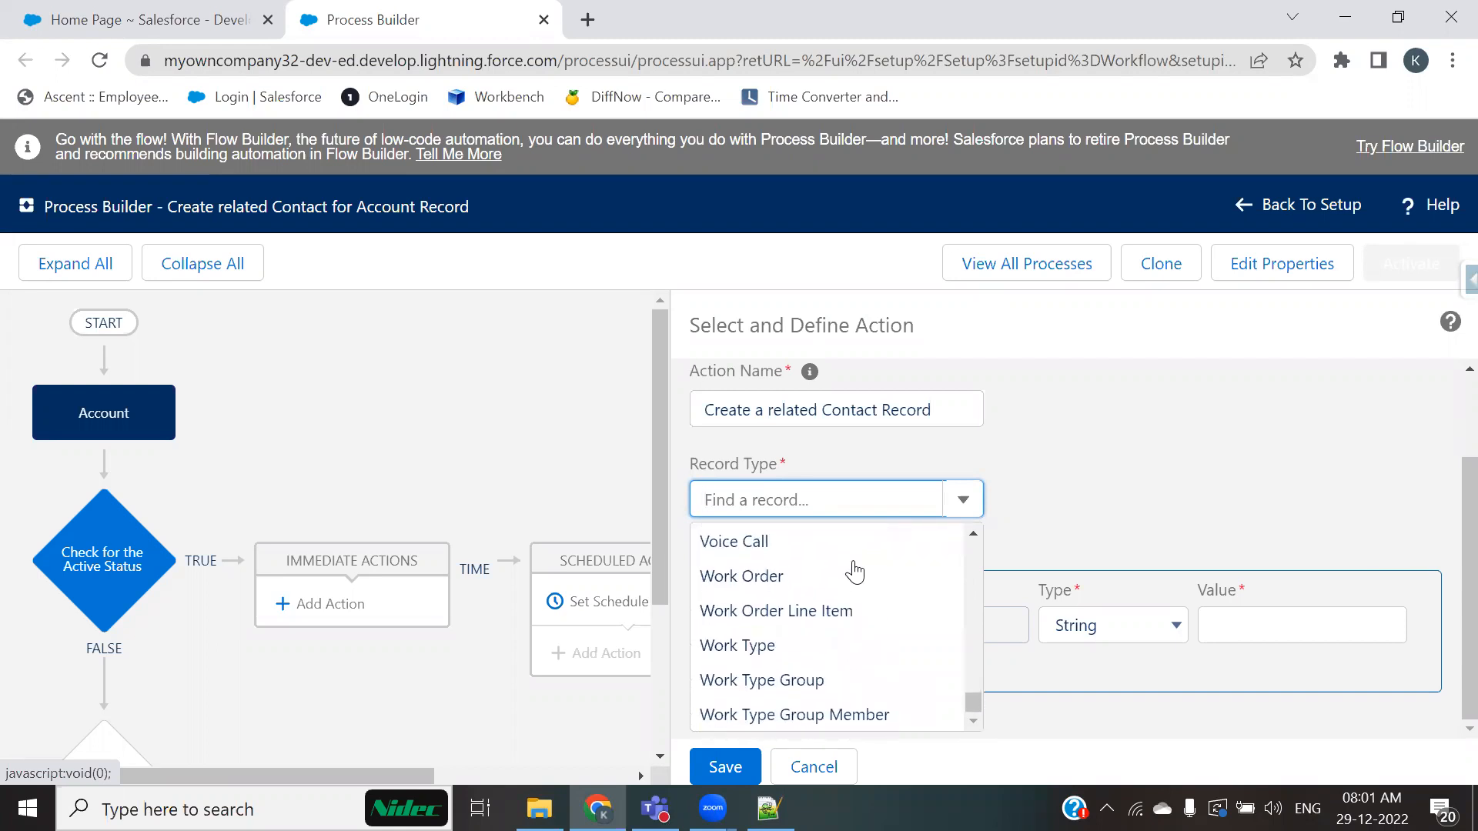
pyautogui.scroll(6, 855, 570)
pyautogui.scroll(20, 855, 570)
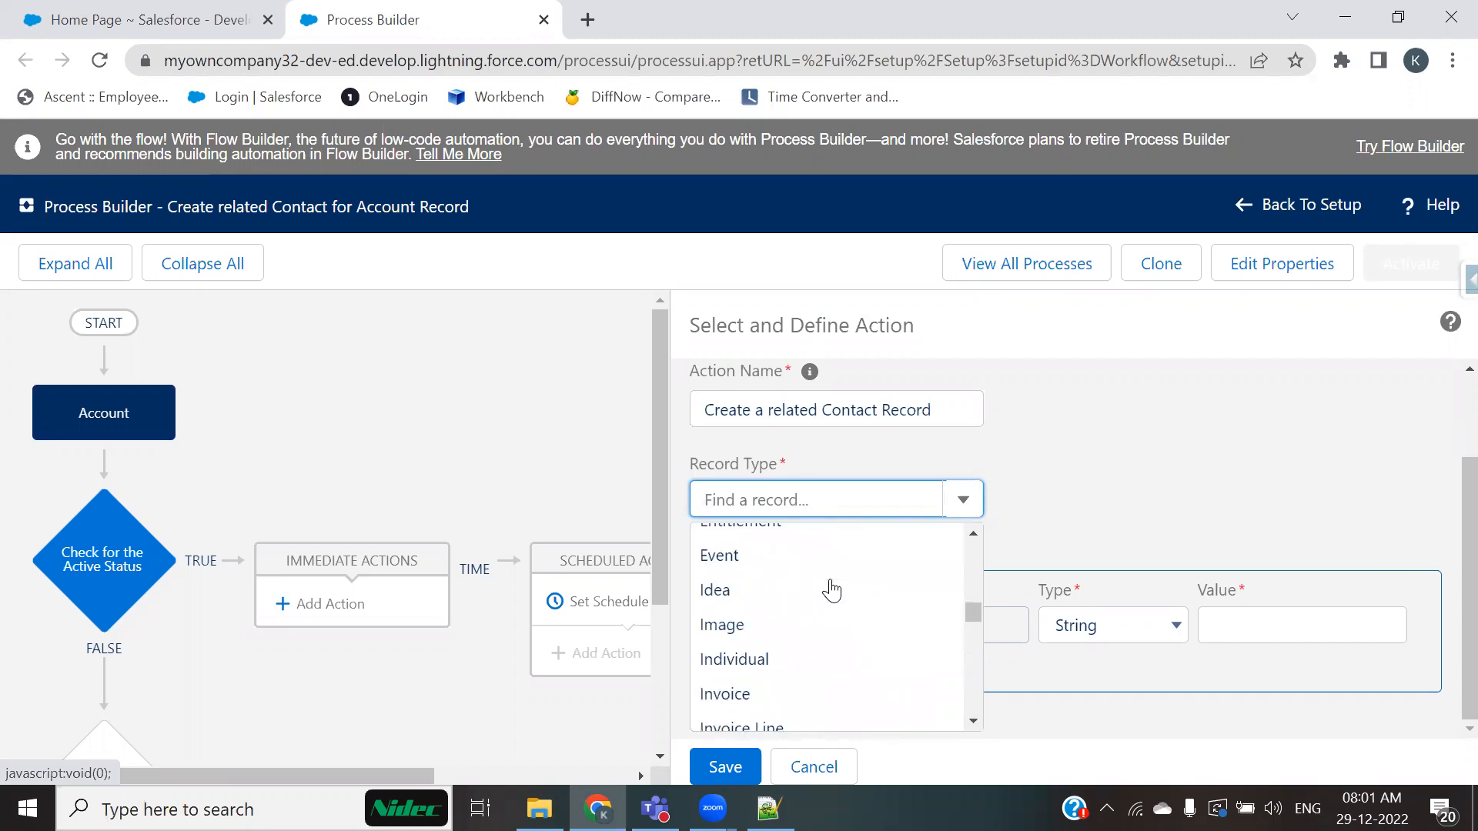
pyautogui.scroll(1, 976, 587)
pyautogui.scroll(-6, 900, 611)
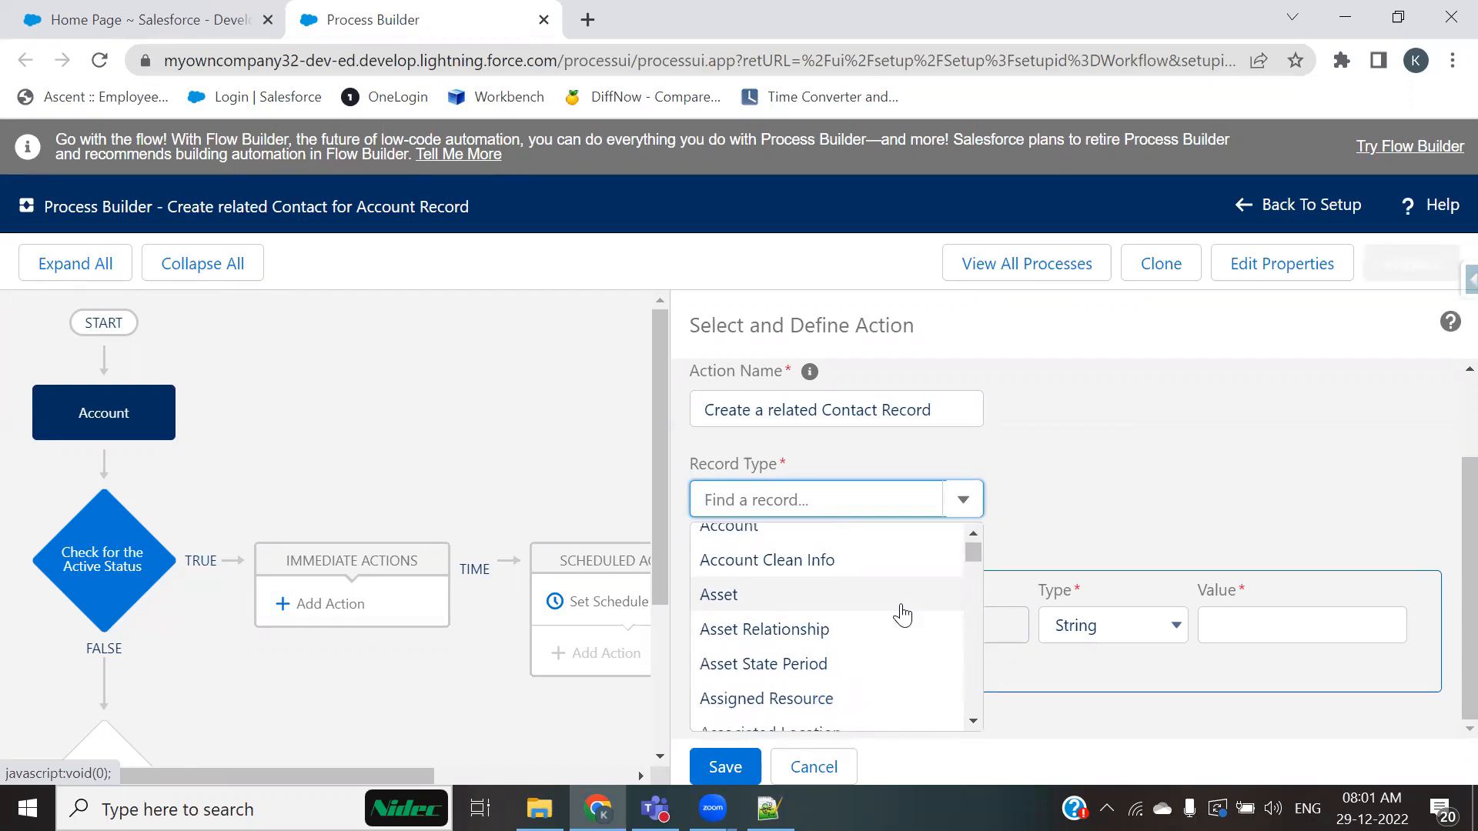
pyautogui.scroll(-5, 902, 615)
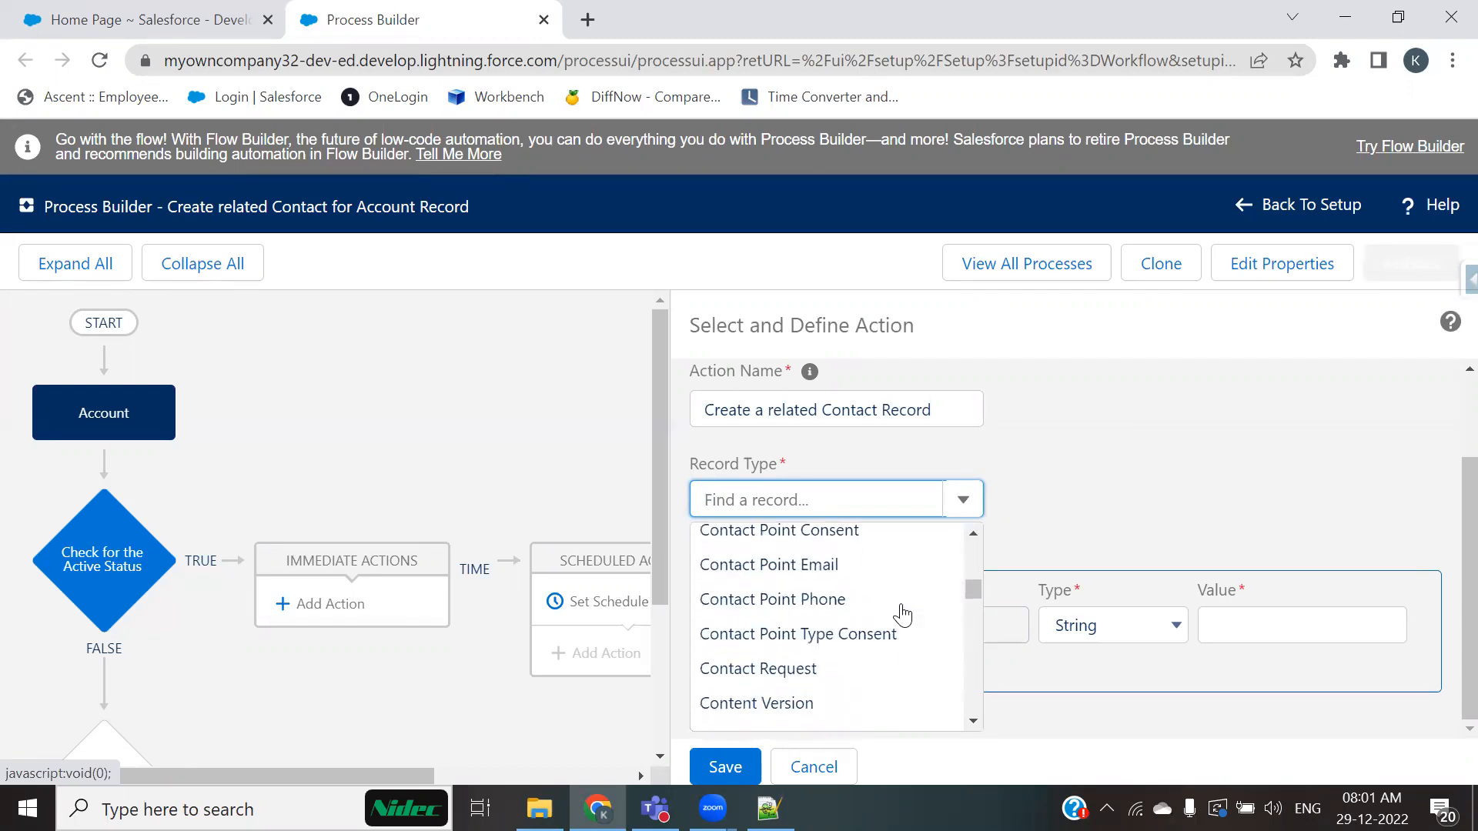
pyautogui.scroll(-7, 902, 614)
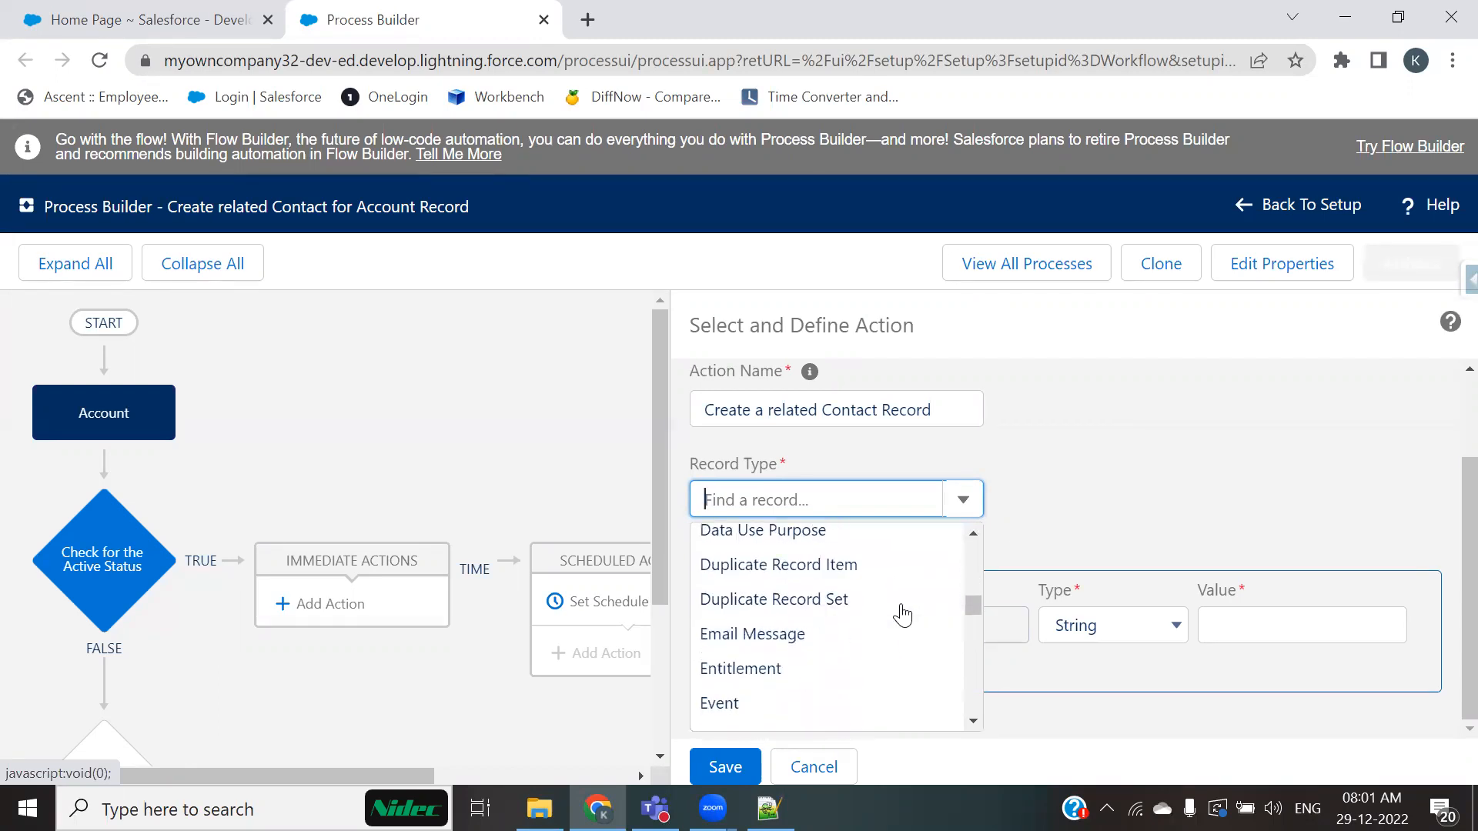
pyautogui.scroll(-8, 902, 614)
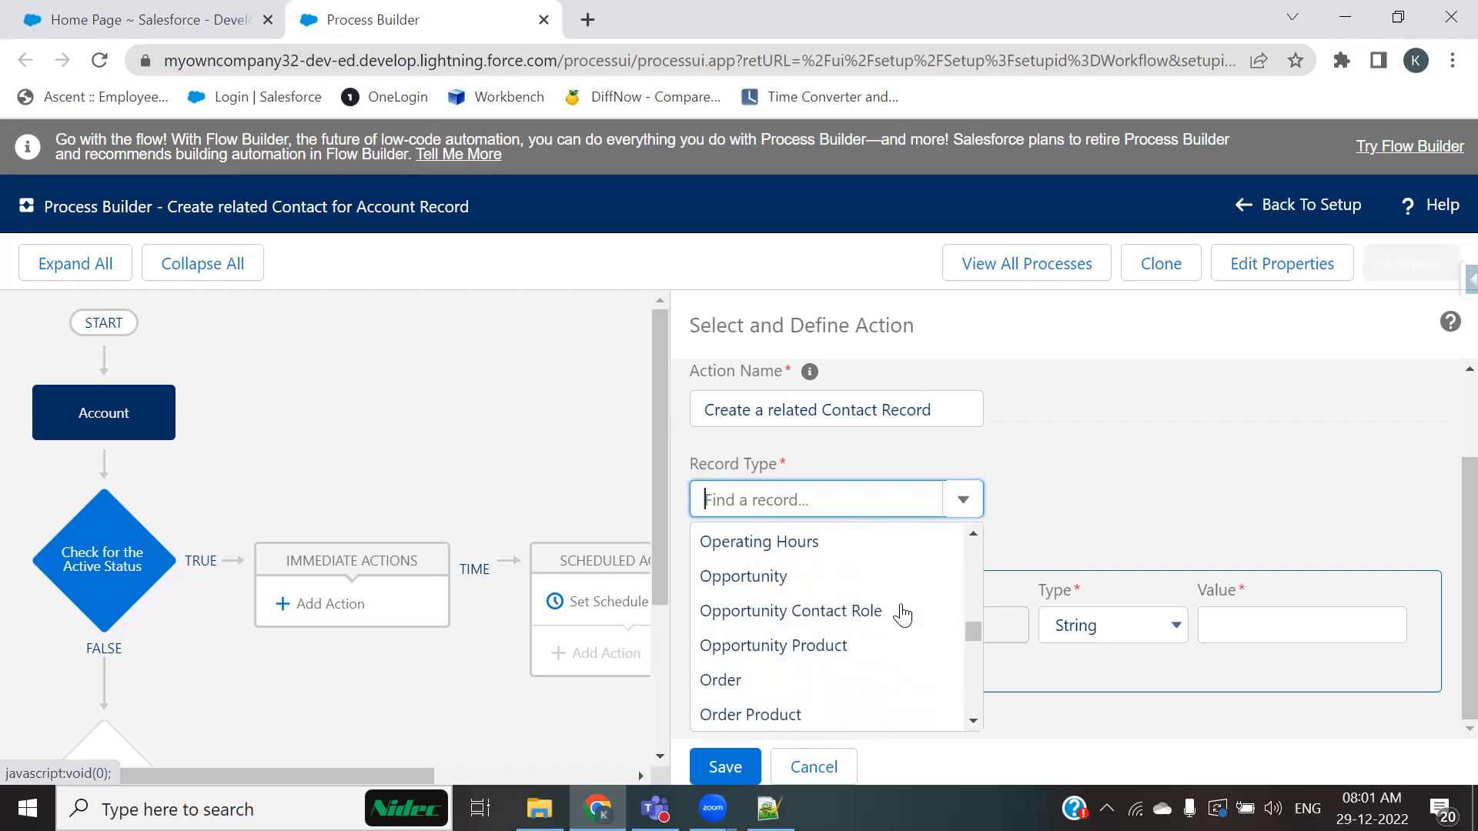
pyautogui.scroll(-2, 902, 614)
pyautogui.scroll(-6, 902, 614)
pyautogui.scroll(-5, 902, 614)
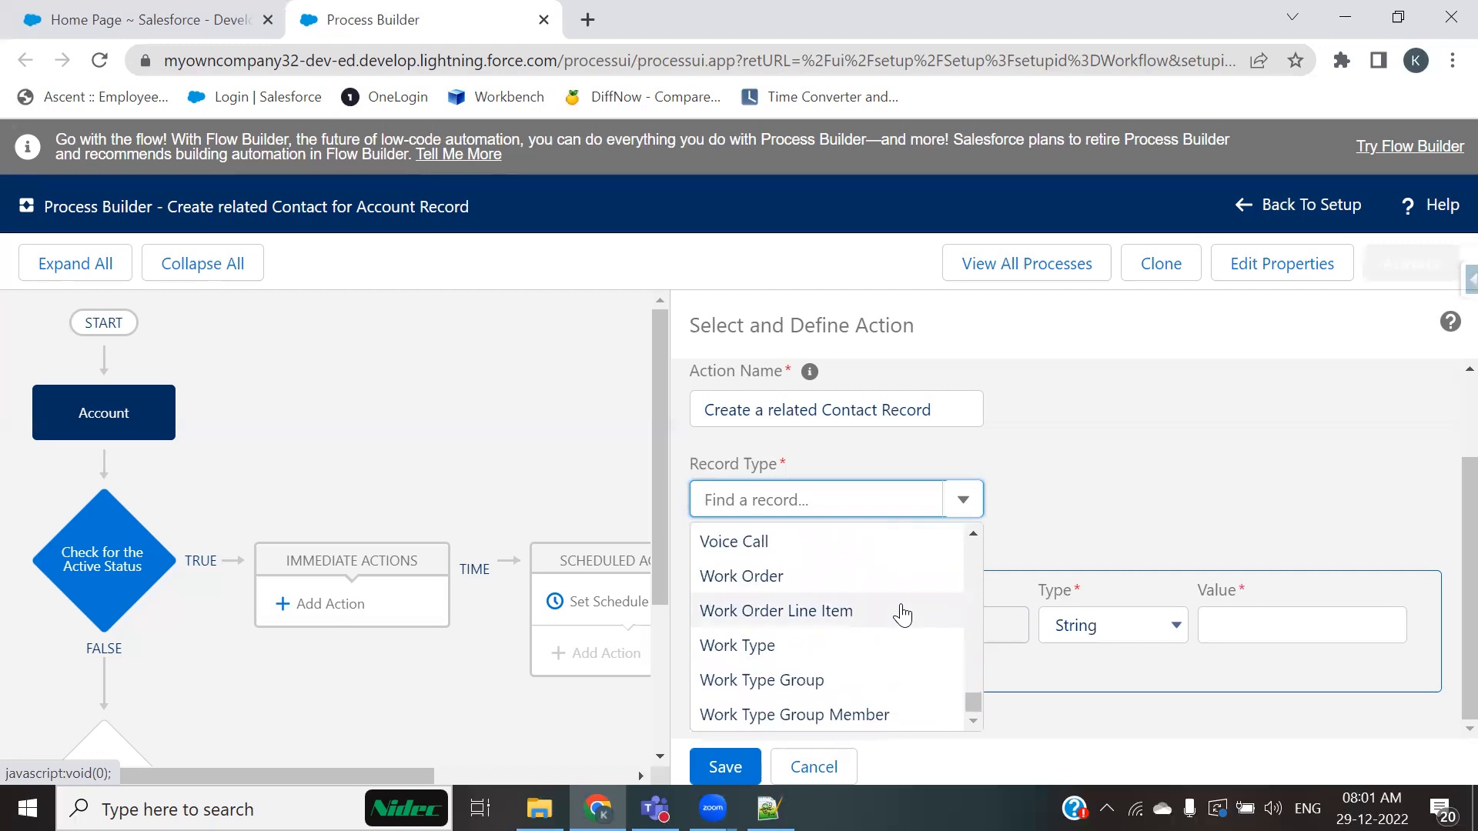
pyautogui.scroll(15, 885, 620)
pyautogui.scroll(15, 885, 624)
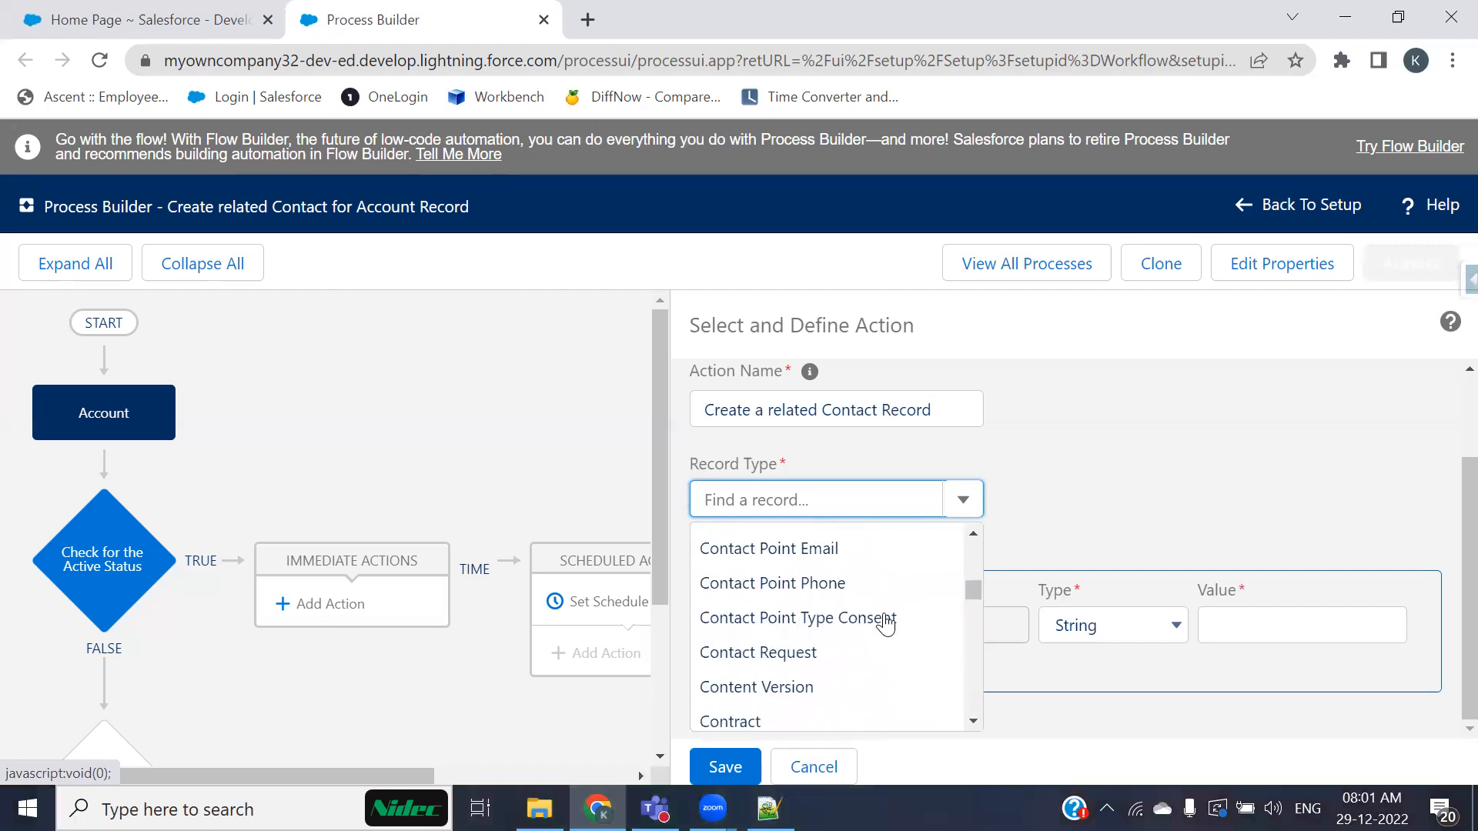
# Step: Reselect Contact as the action's record type
pyautogui.write('contact')
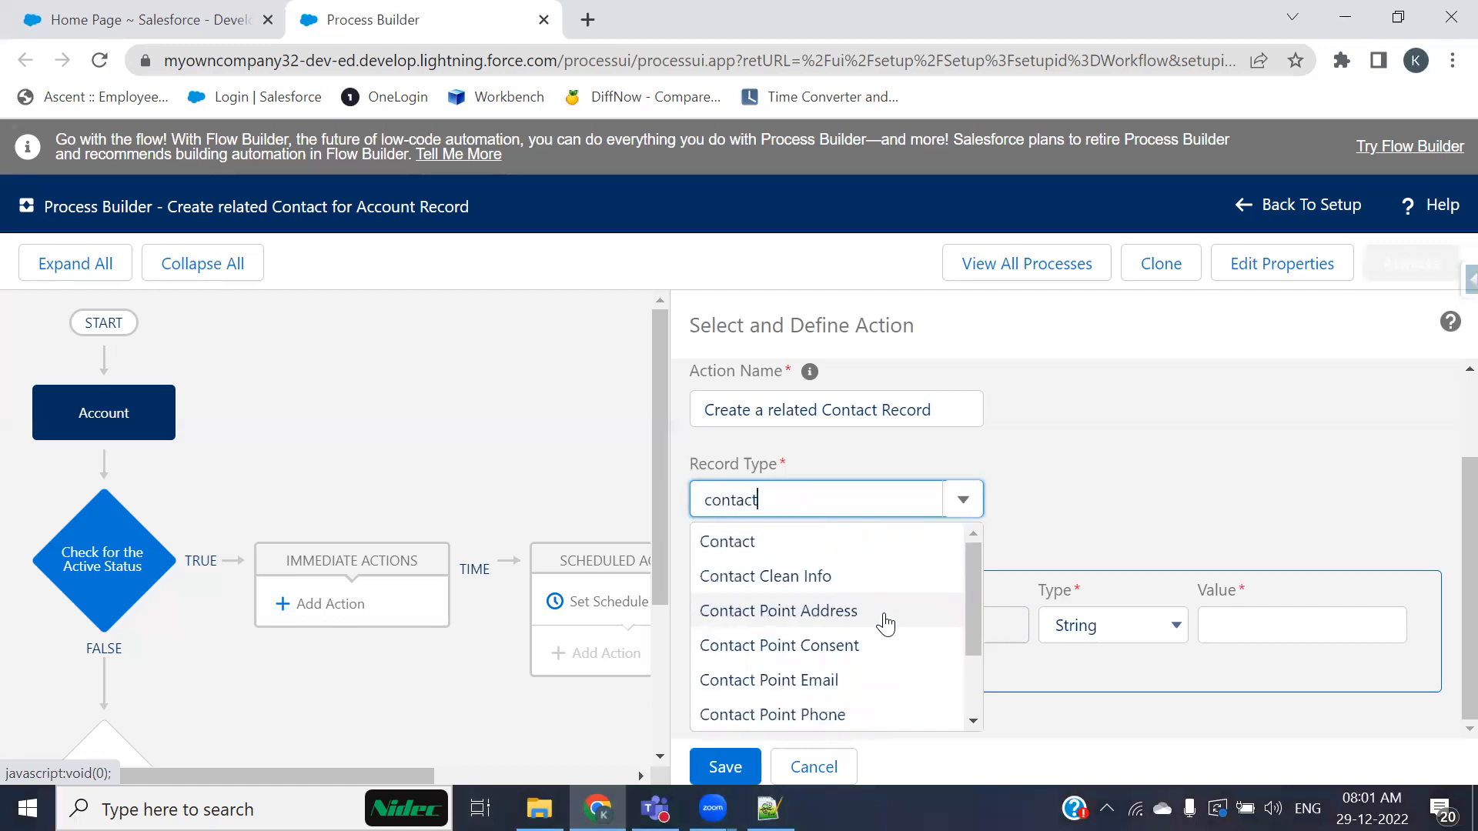
pyautogui.click(740, 551)
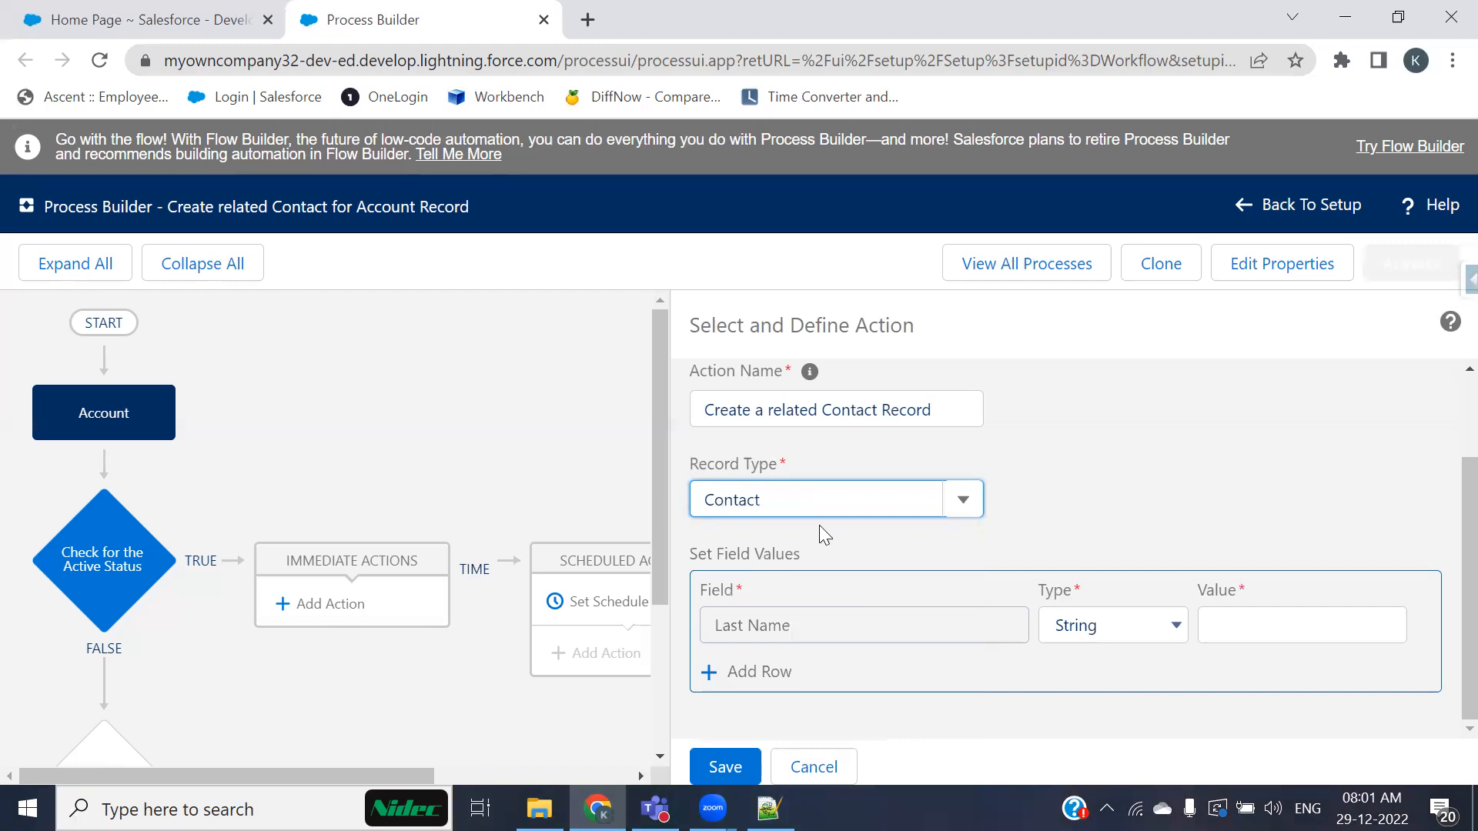
pyautogui.press('Down')
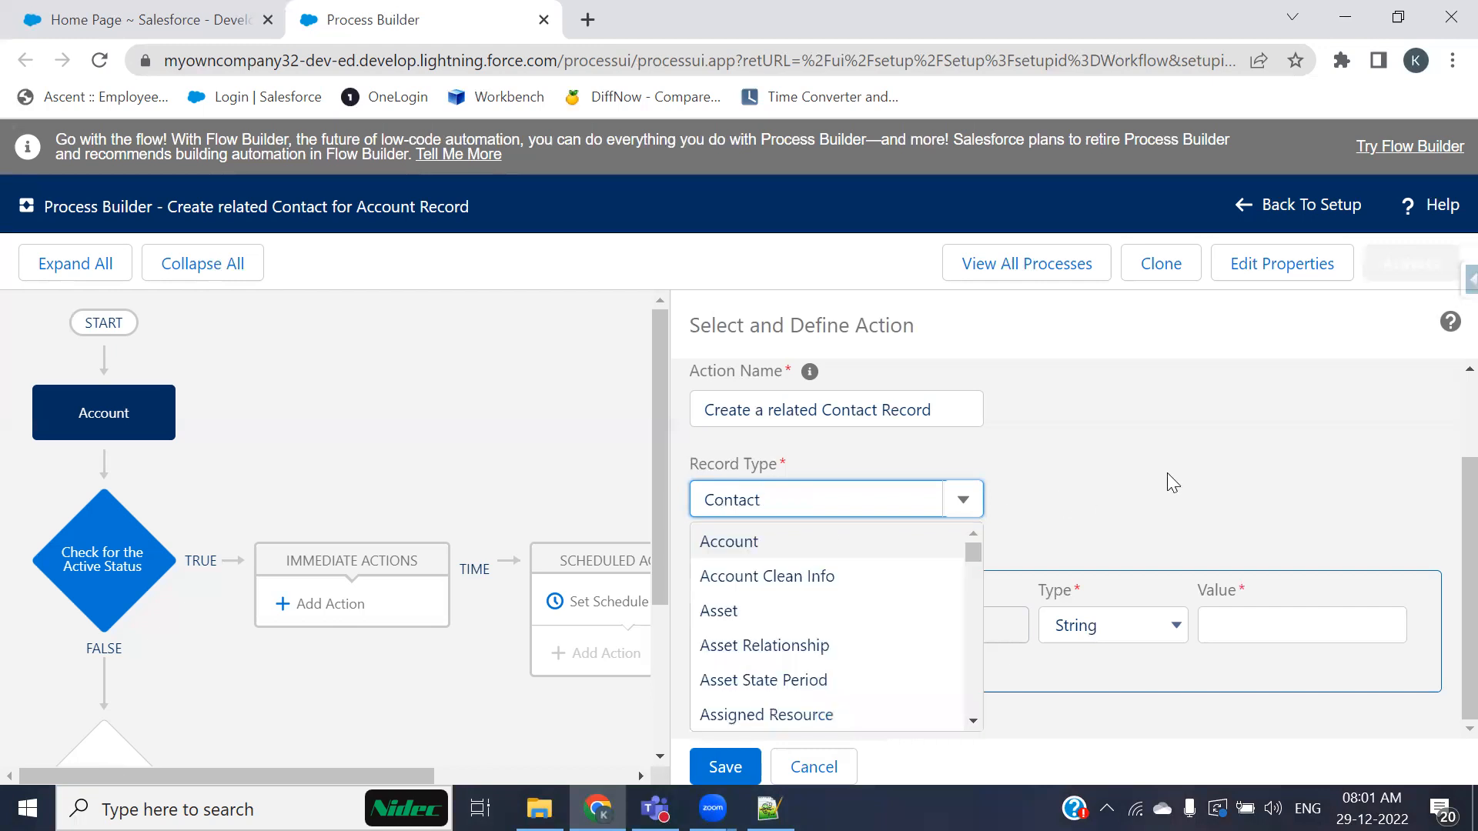
pyautogui.click(1109, 755)
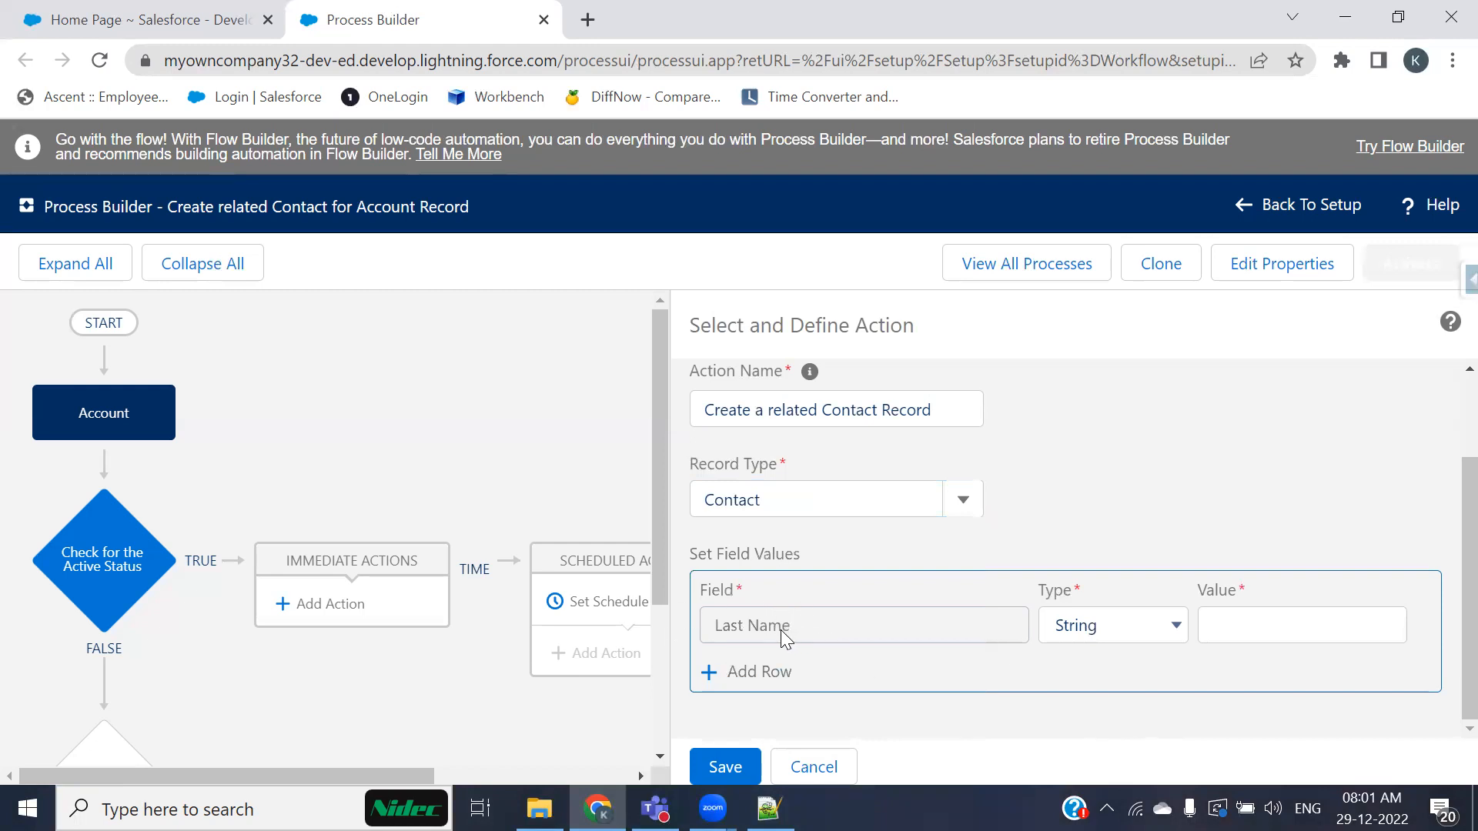
# Step: Open a new Contact form in the other browser tab to examine its required fields, then return to the process
pyautogui.click(142, 19)
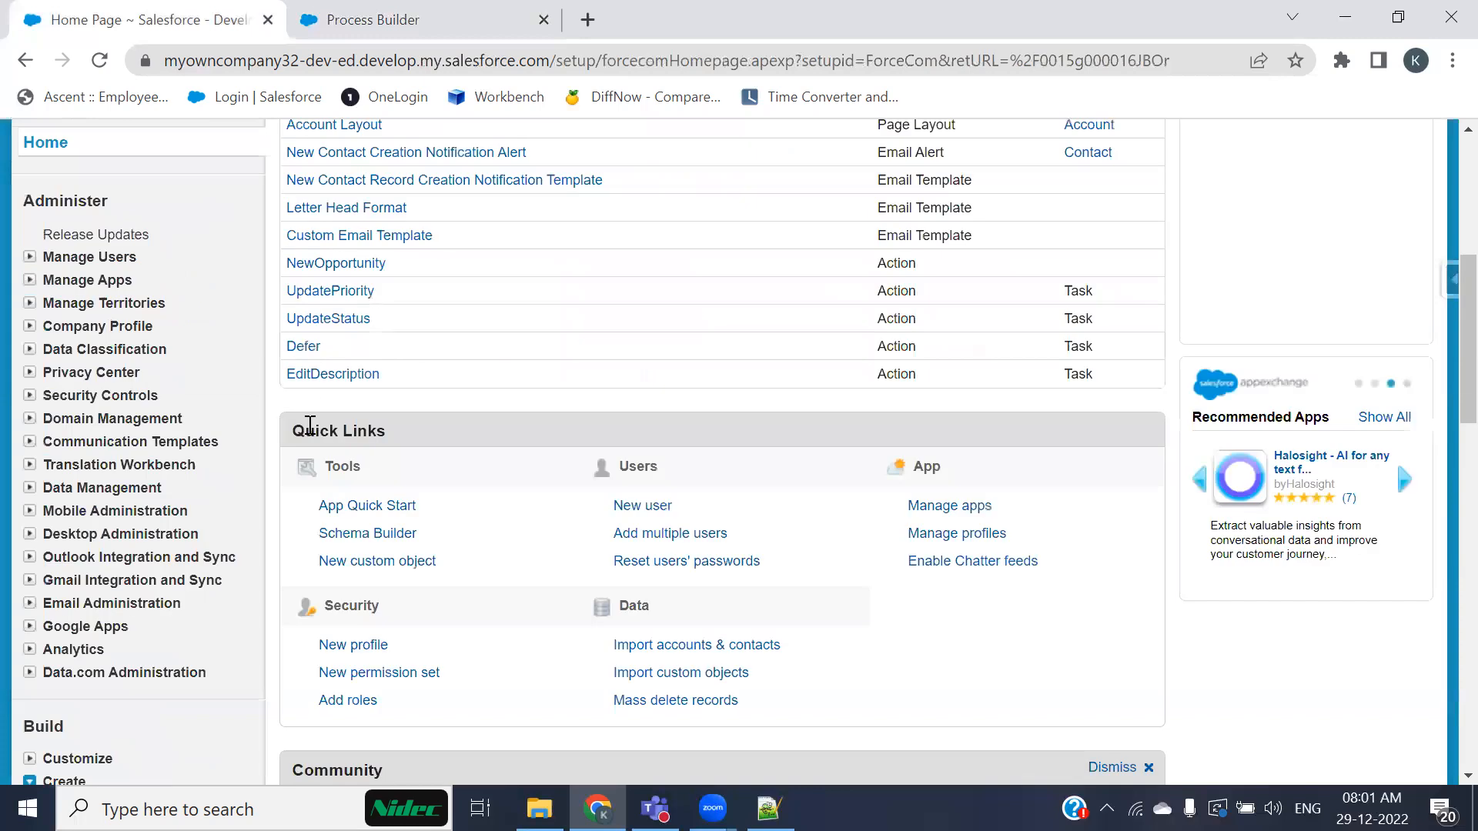
pyautogui.scroll(5, 310, 426)
pyautogui.click(284, 219)
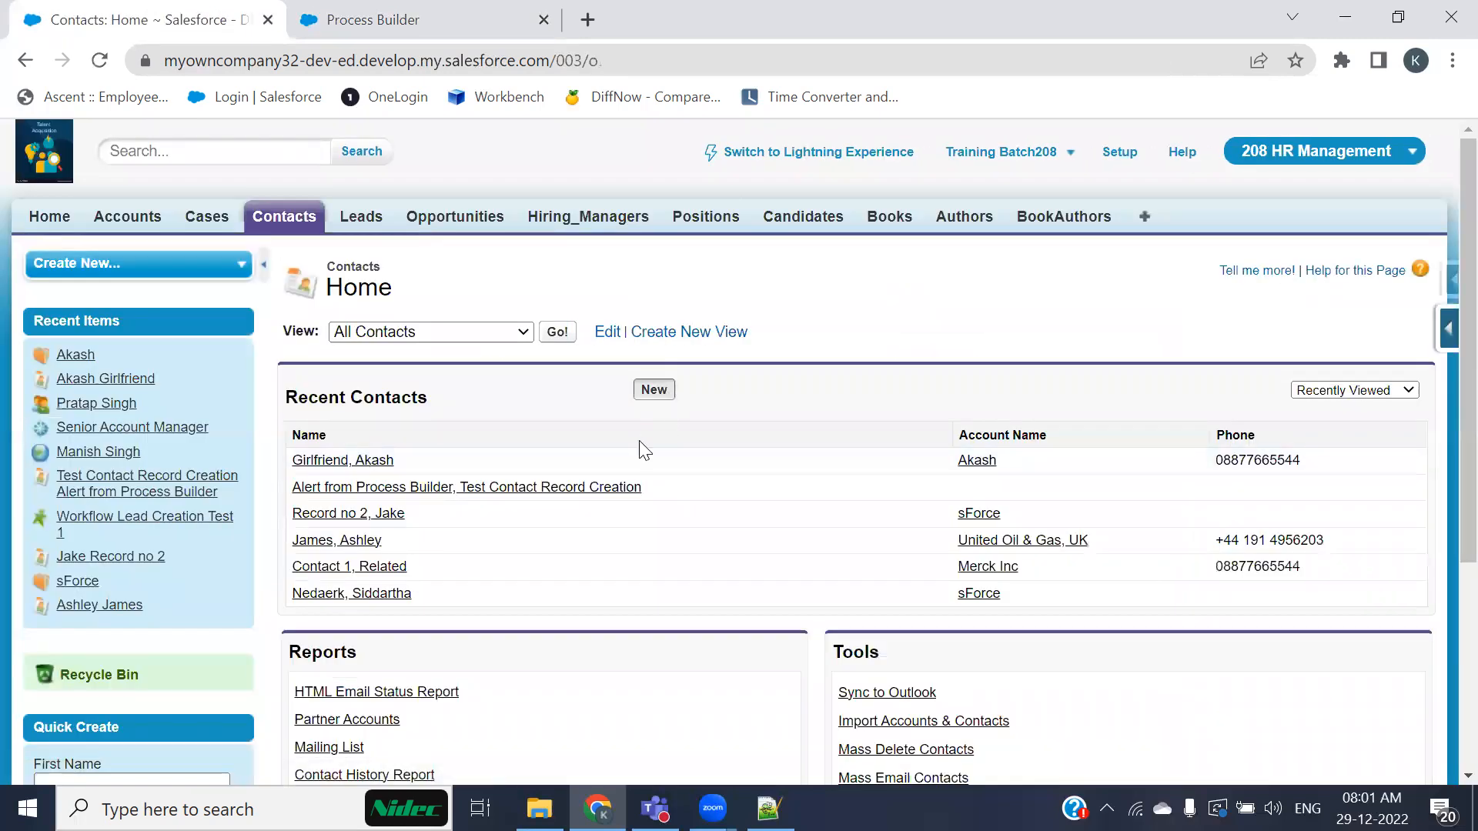
pyautogui.click(653, 389)
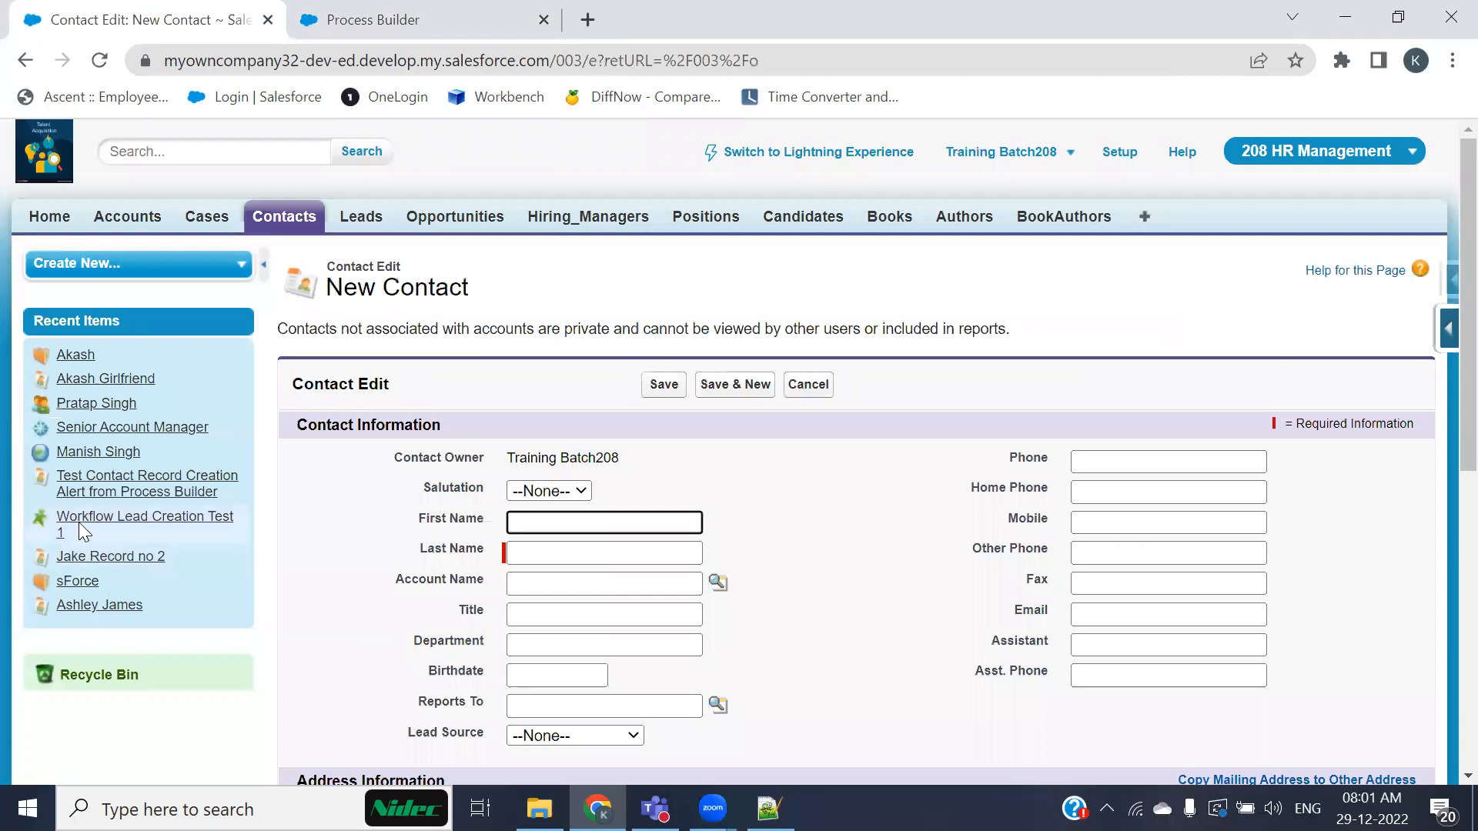
pyautogui.click(422, 552)
pyautogui.moveTo(422, 553); pyautogui.dragTo(493, 555)
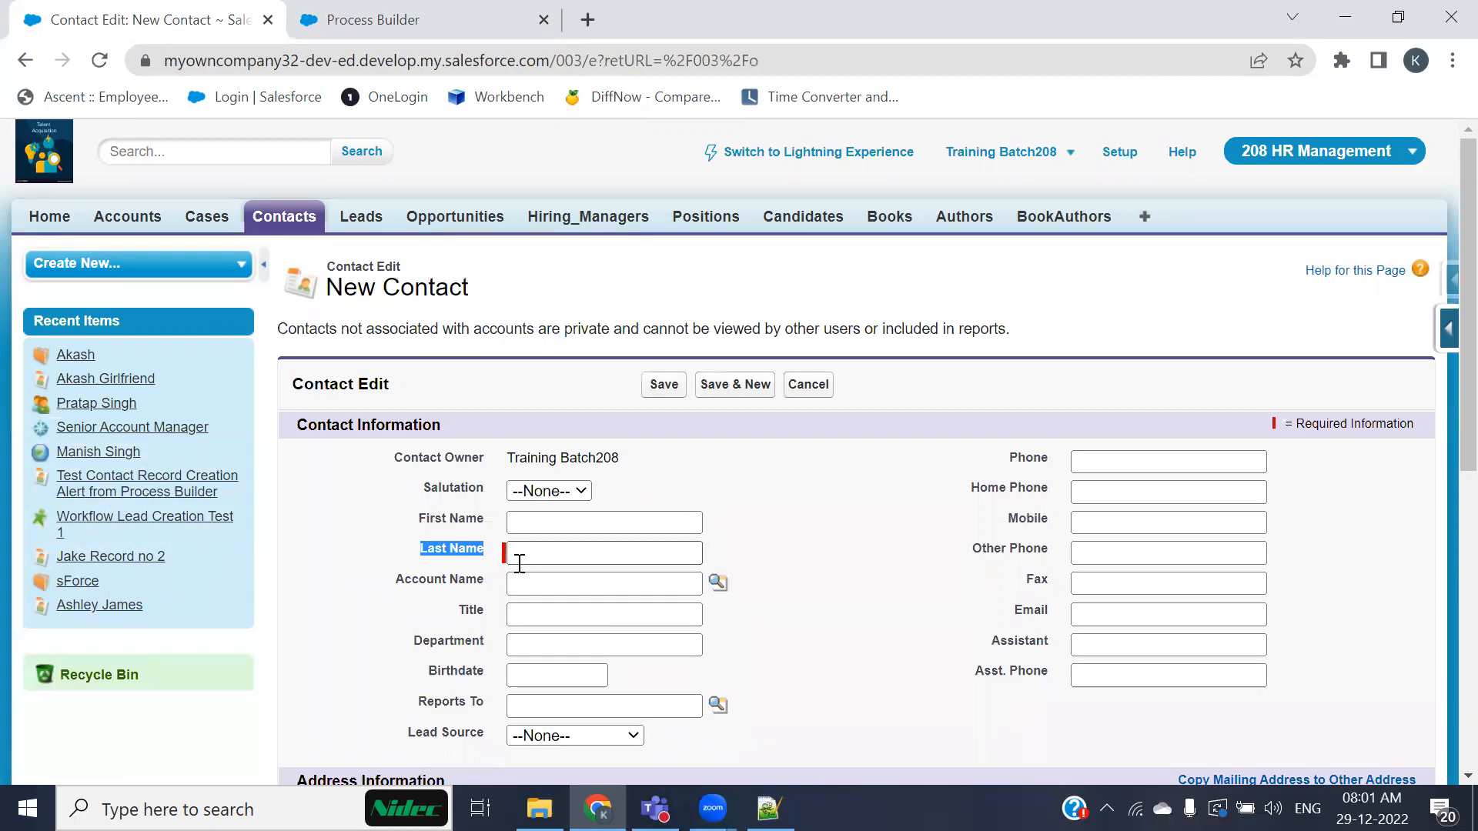
pyautogui.scroll(-1, 512, 556)
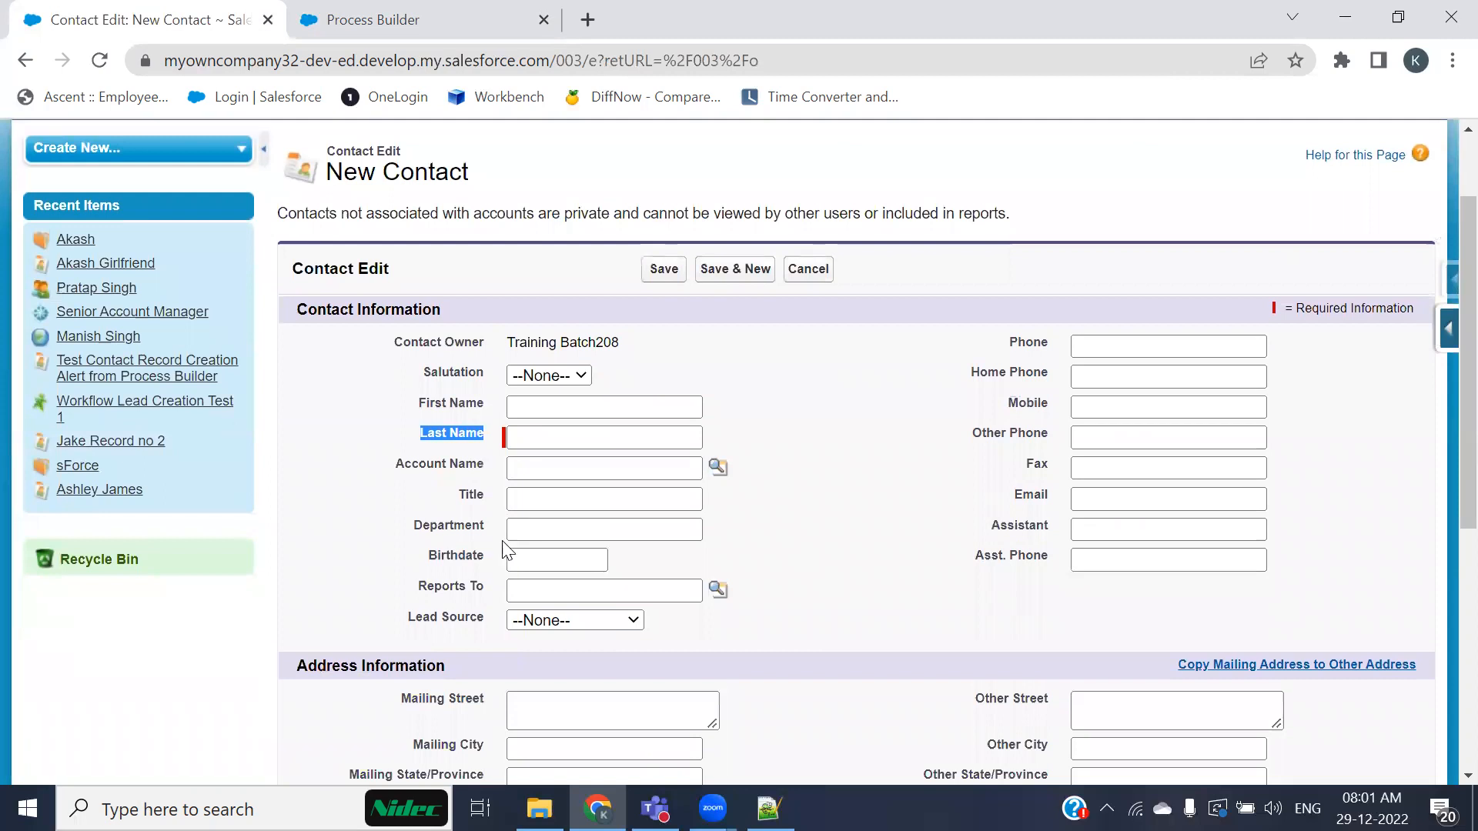
pyautogui.click(370, 19)
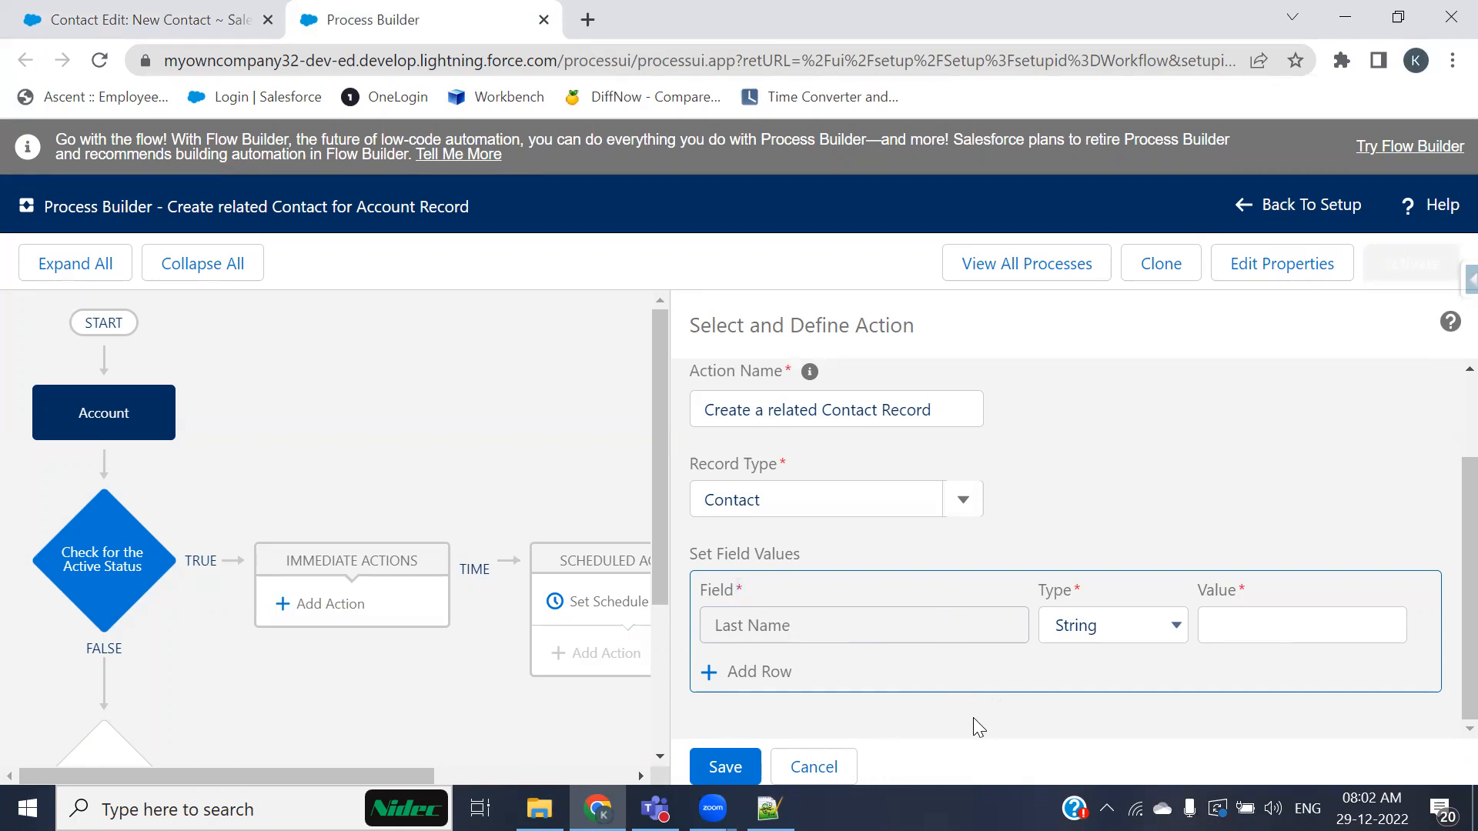
# Step: Try switching the action's record type to Asset and then Campaign
pyautogui.moveTo(788, 509); pyautogui.dragTo(663, 541)
pyautogui.click(819, 651)
pyautogui.click(963, 506)
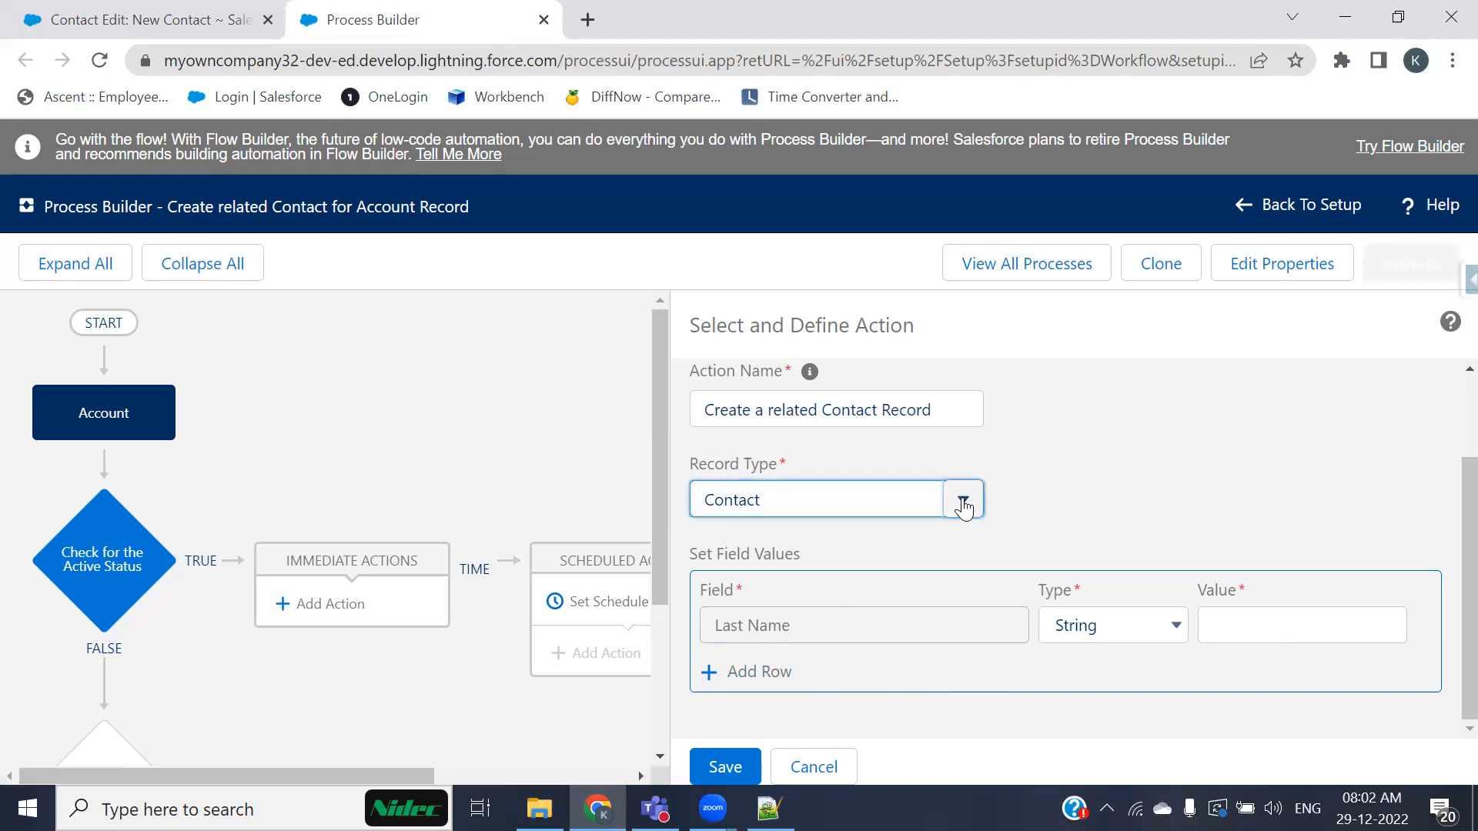
pyautogui.click(770, 620)
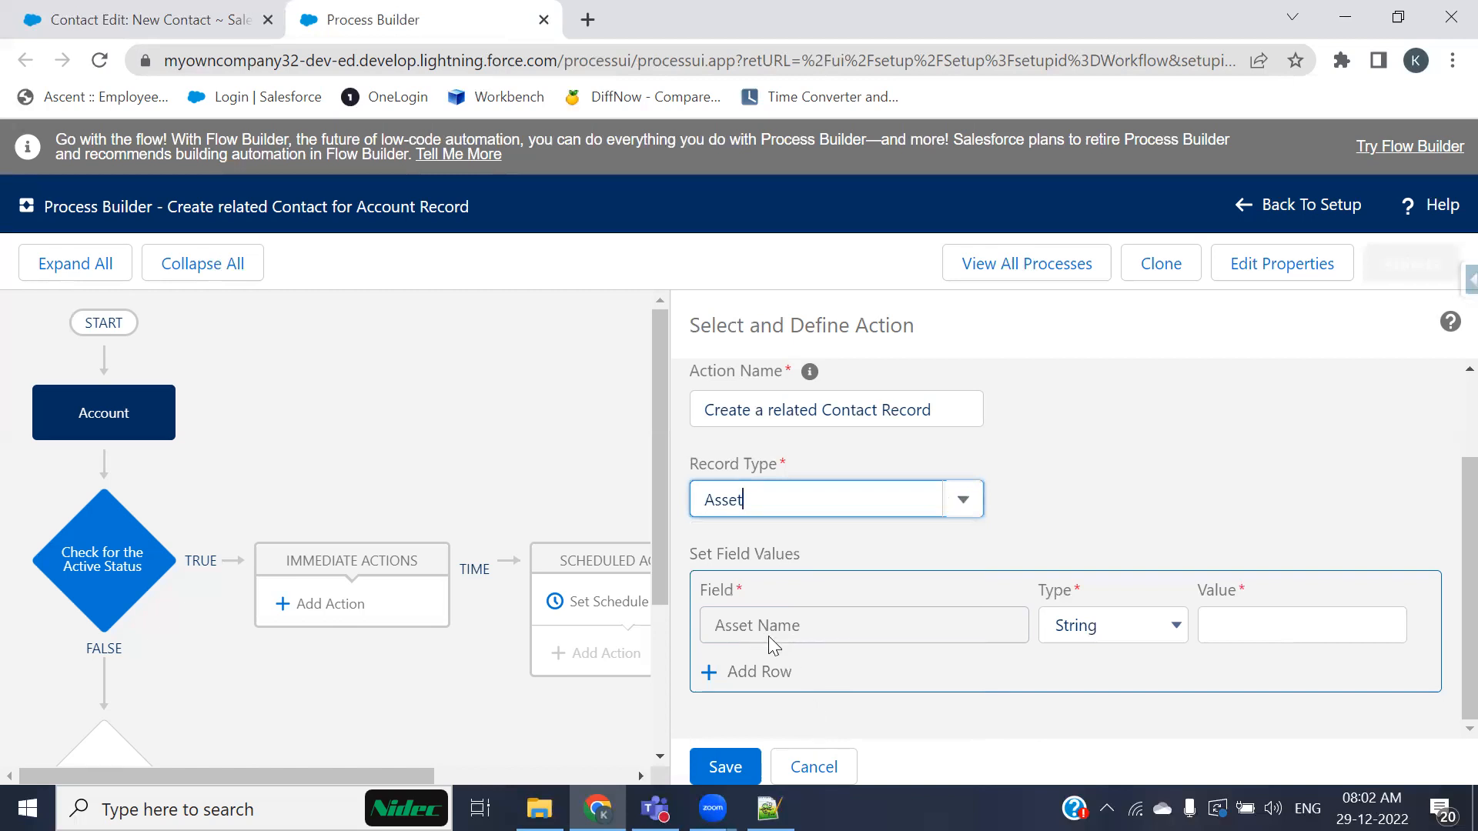
pyautogui.click(956, 506)
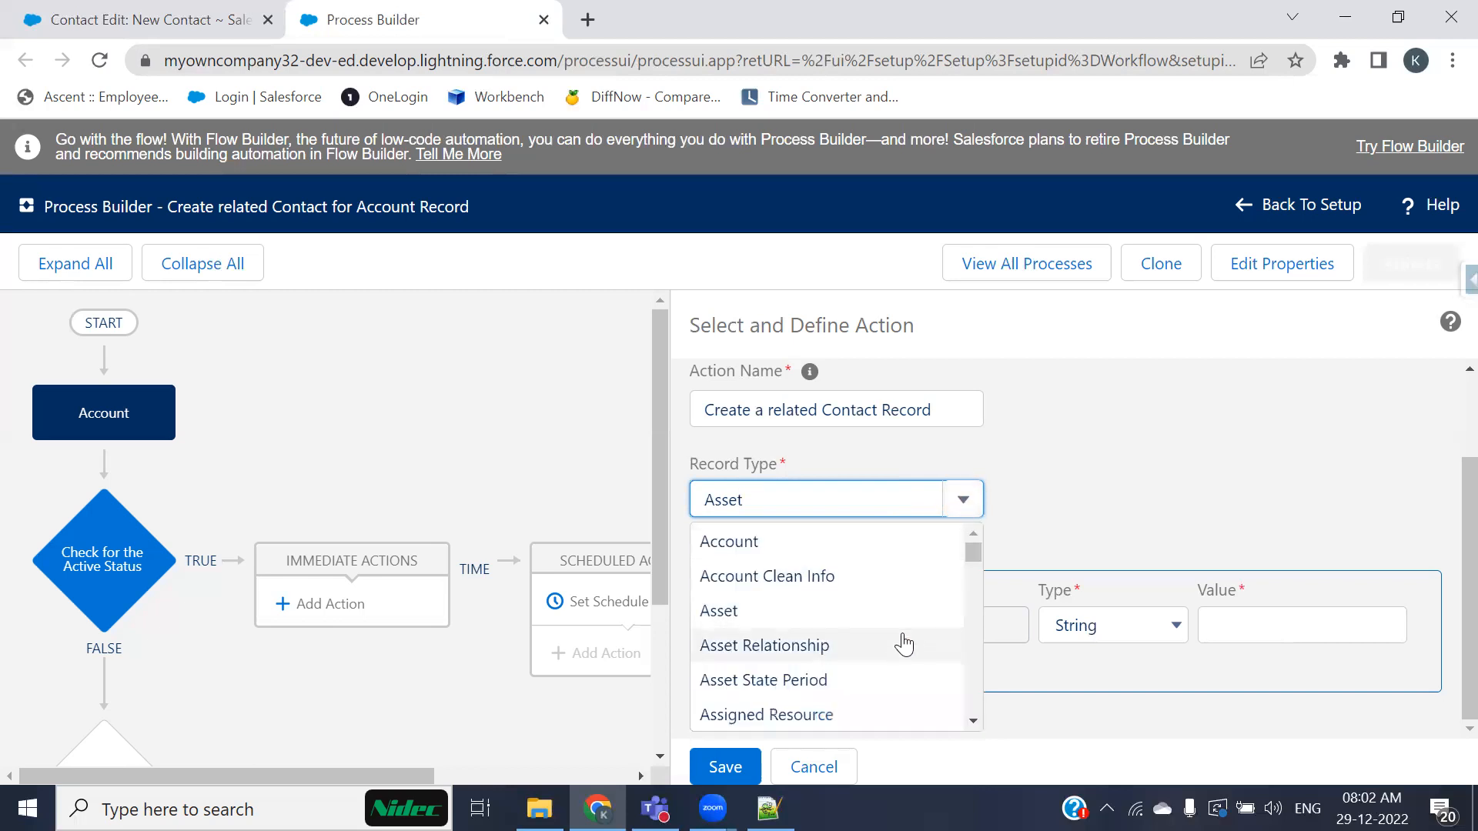
pyautogui.scroll(-3, 898, 646)
pyautogui.scroll(-2, 901, 651)
pyautogui.click(754, 578)
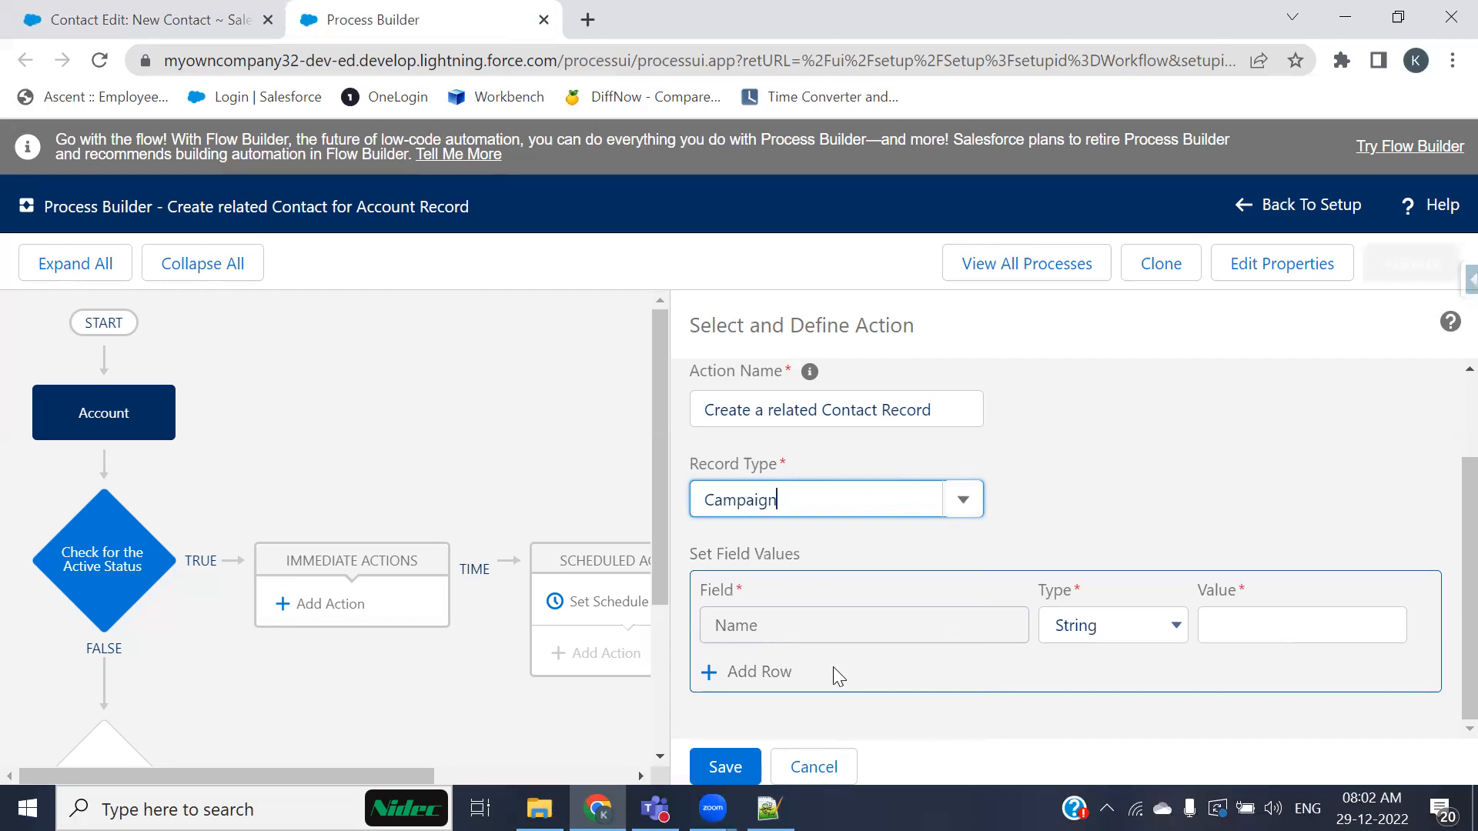
# Step: Search for and set the action's record type back to Contact
pyautogui.click(936, 500)
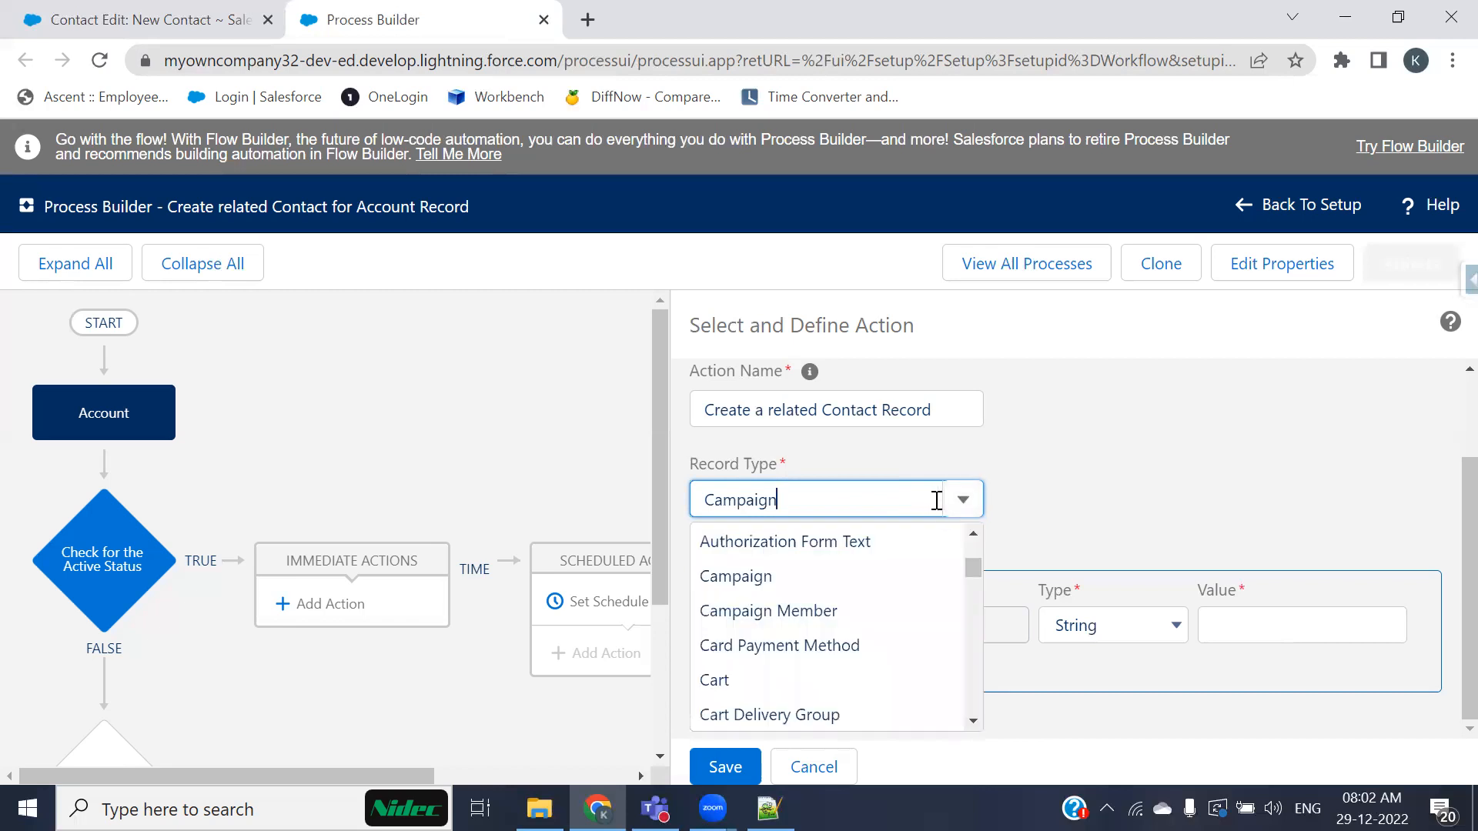
pyautogui.hotkey('ctrl', 'a')
pyautogui.write('contact')
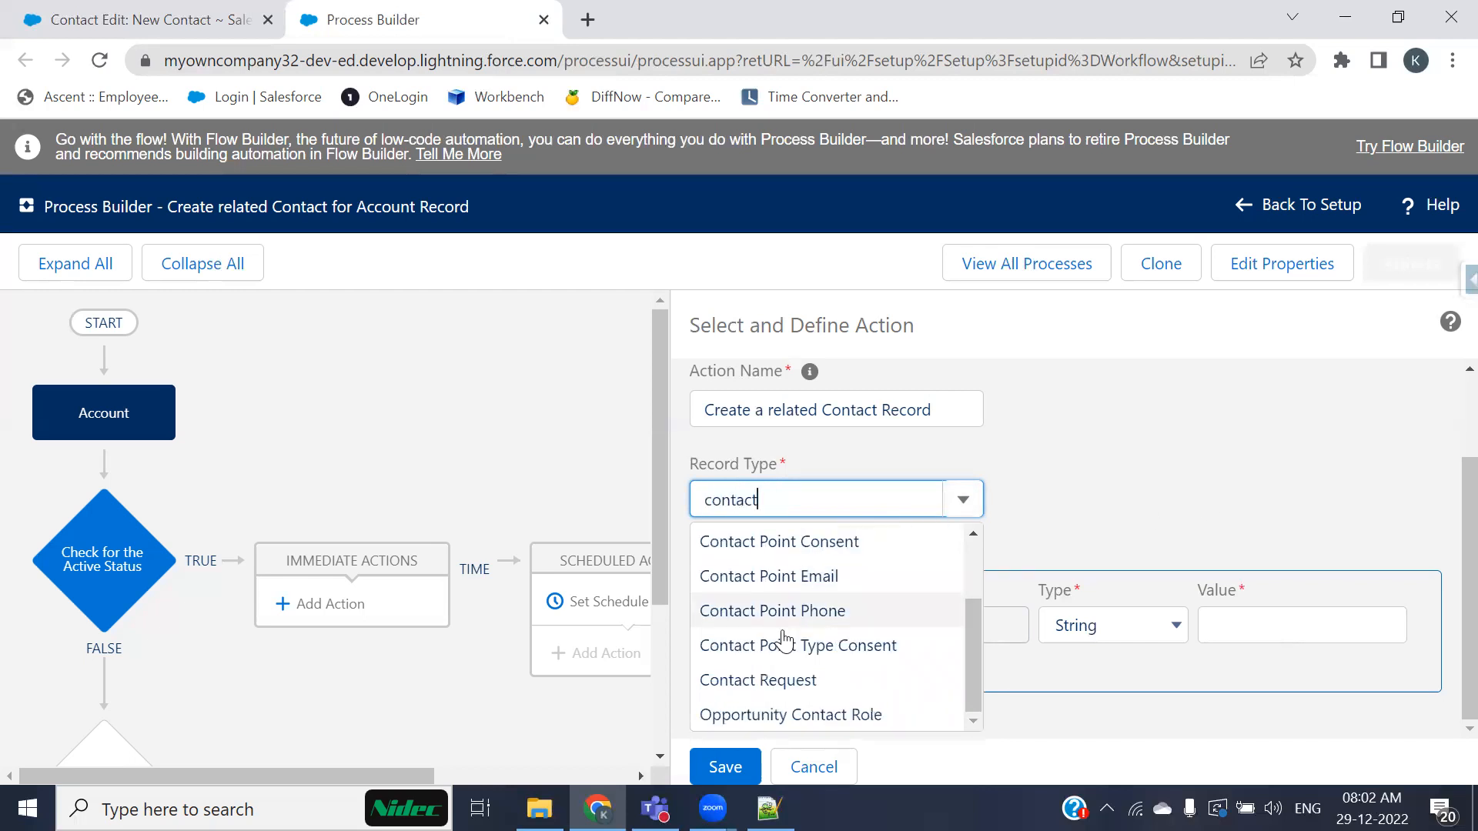
pyautogui.scroll(3, 800, 639)
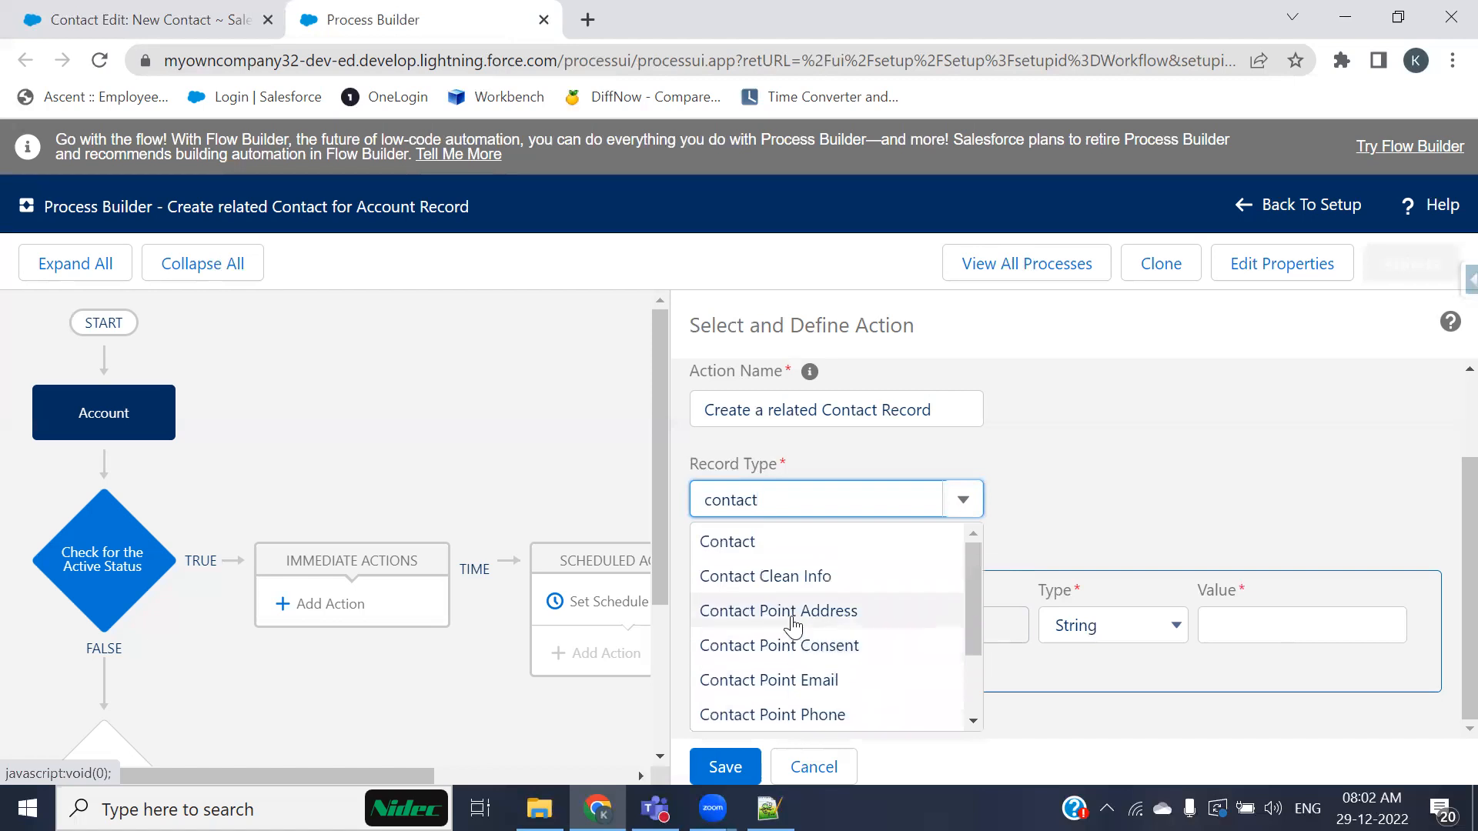
pyautogui.click(743, 548)
# Step: Try entering a typed text value for the Last Name field, then clear it
pyautogui.click(1147, 634)
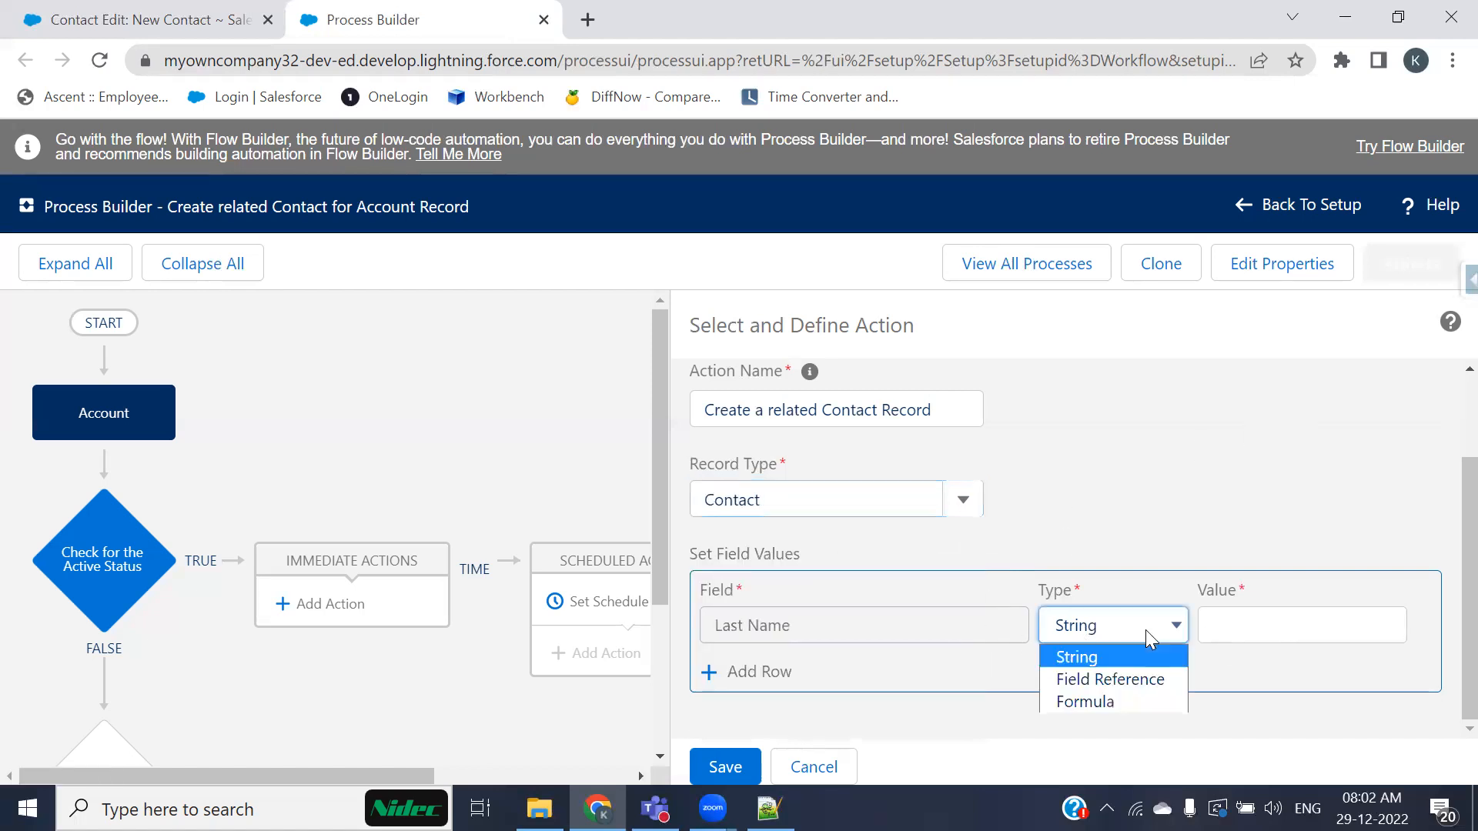
pyautogui.click(1231, 624)
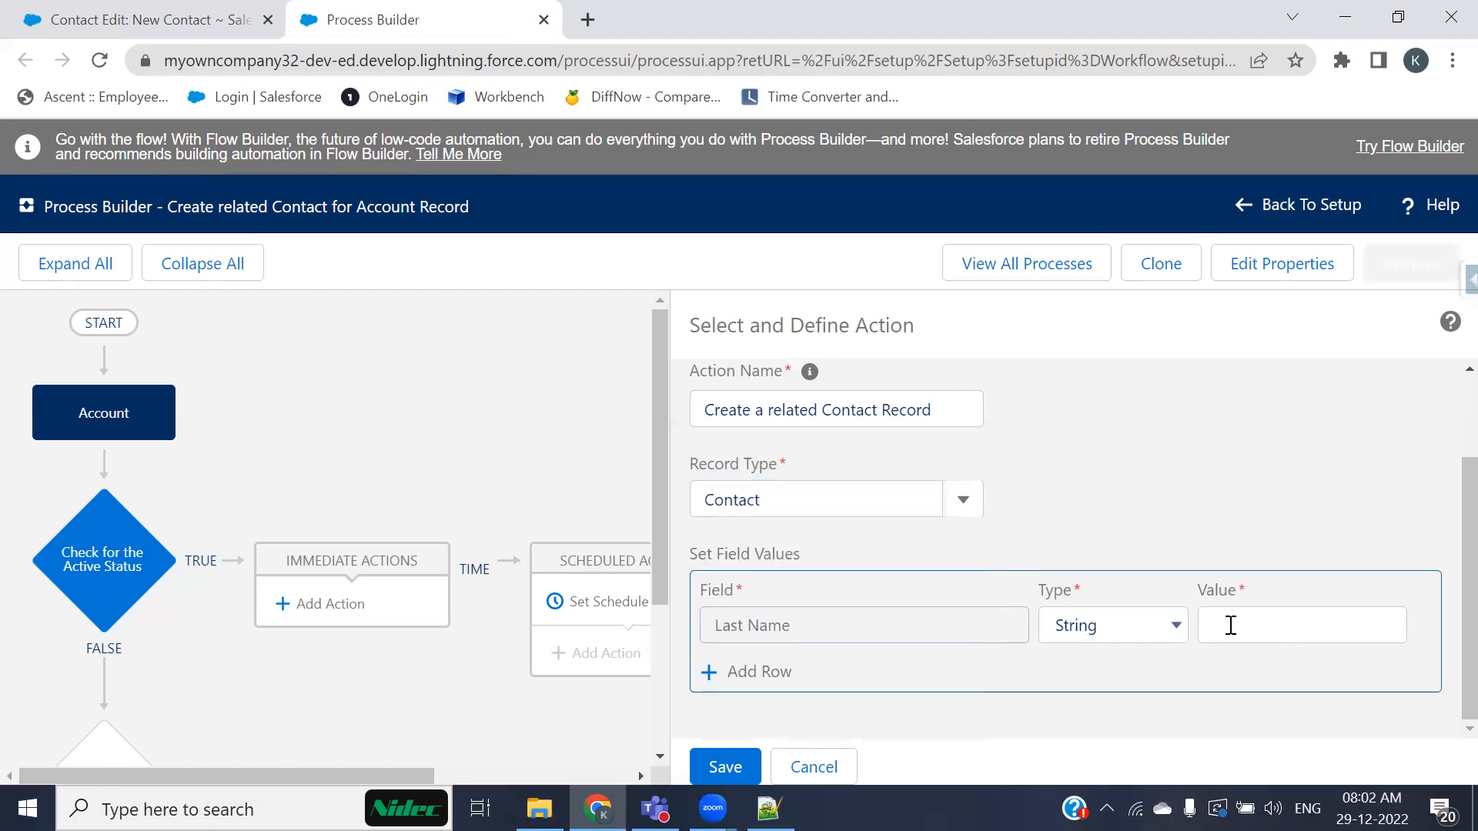
pyautogui.click(1223, 619)
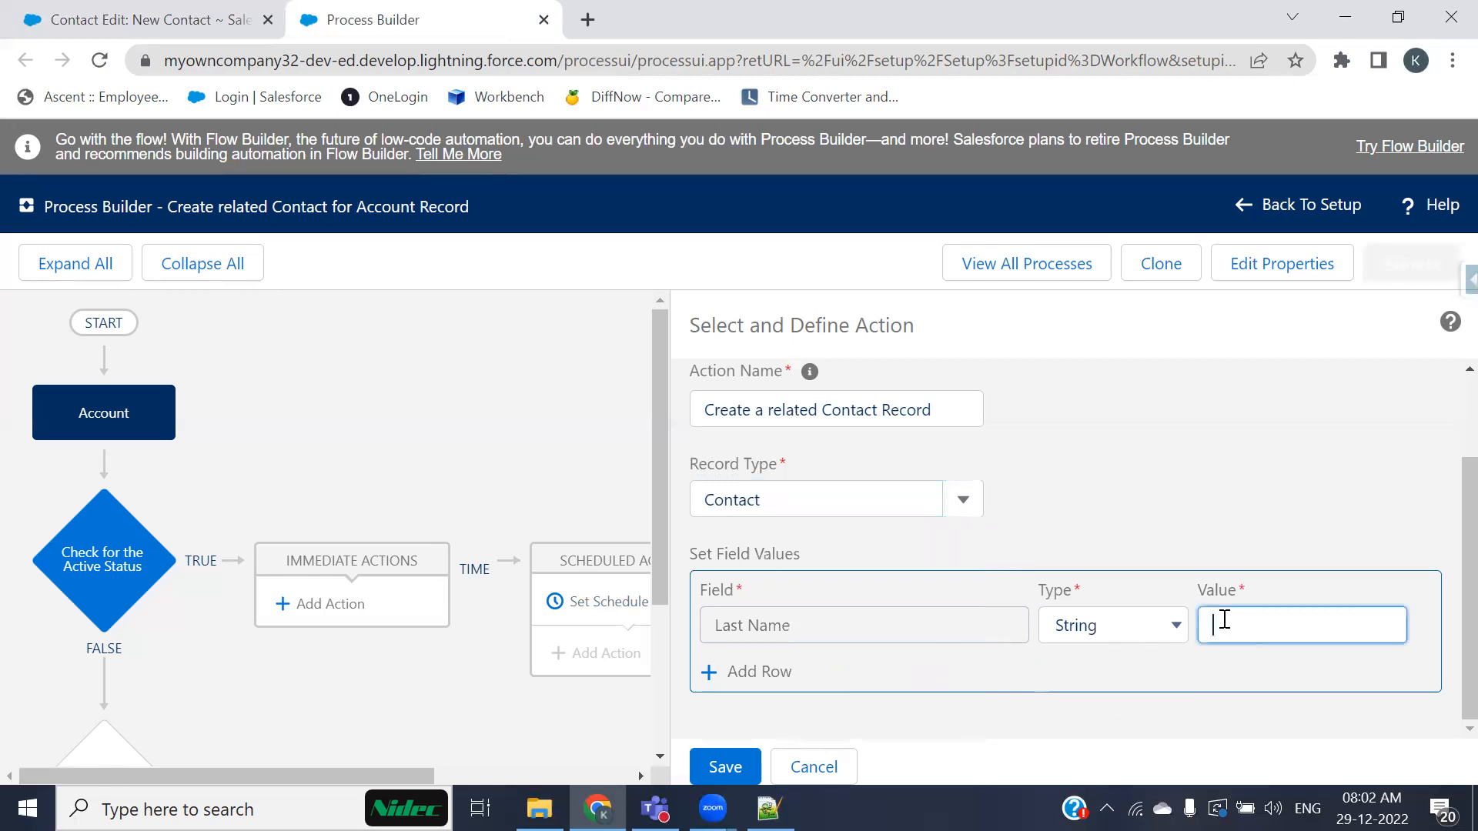
pyautogui.write('akash Girlfriend')
pyautogui.click(1283, 541)
pyautogui.moveTo(1343, 625); pyautogui.dragTo(1217, 631)
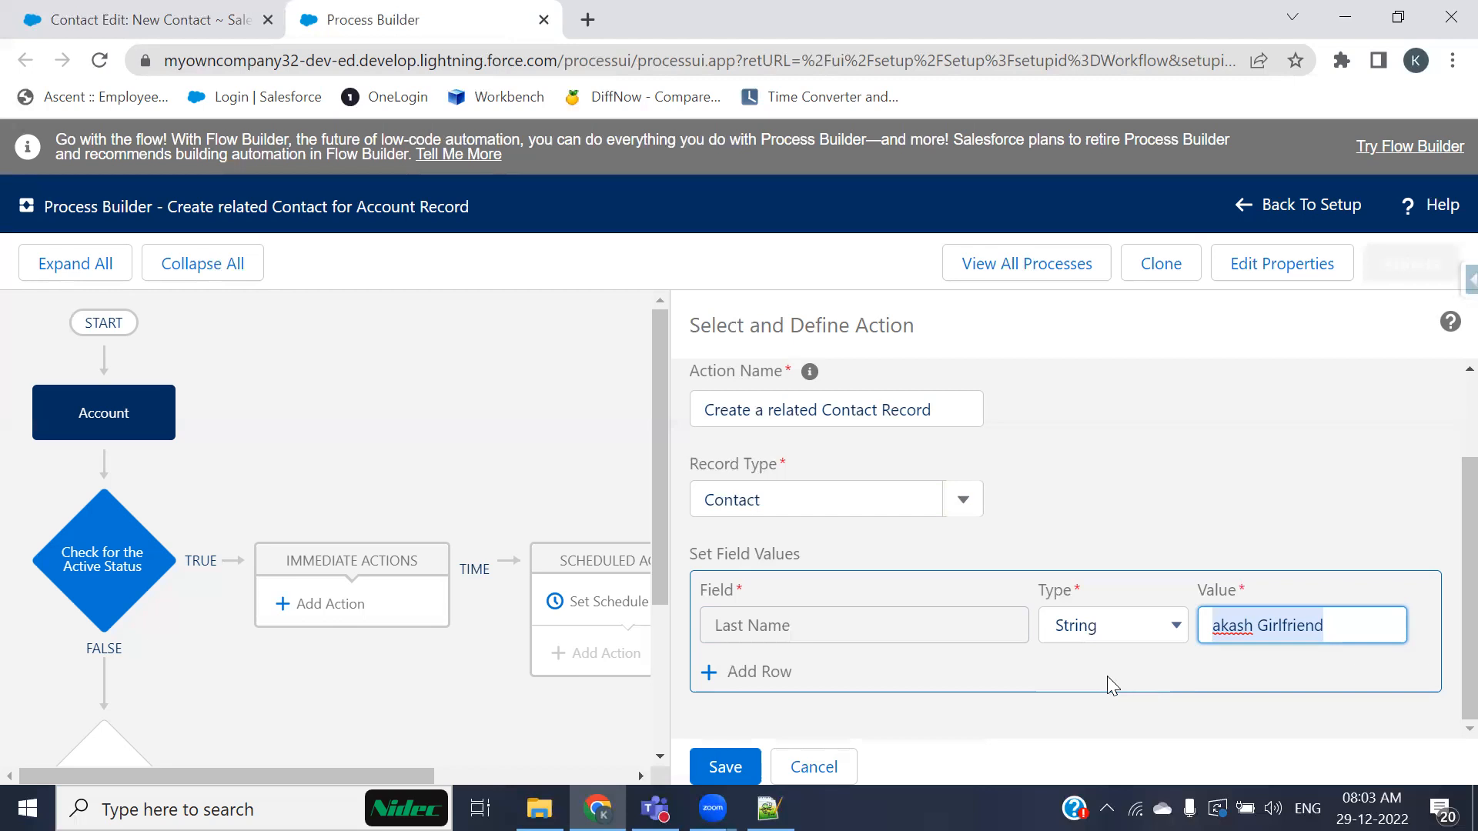
pyautogui.click(1234, 673)
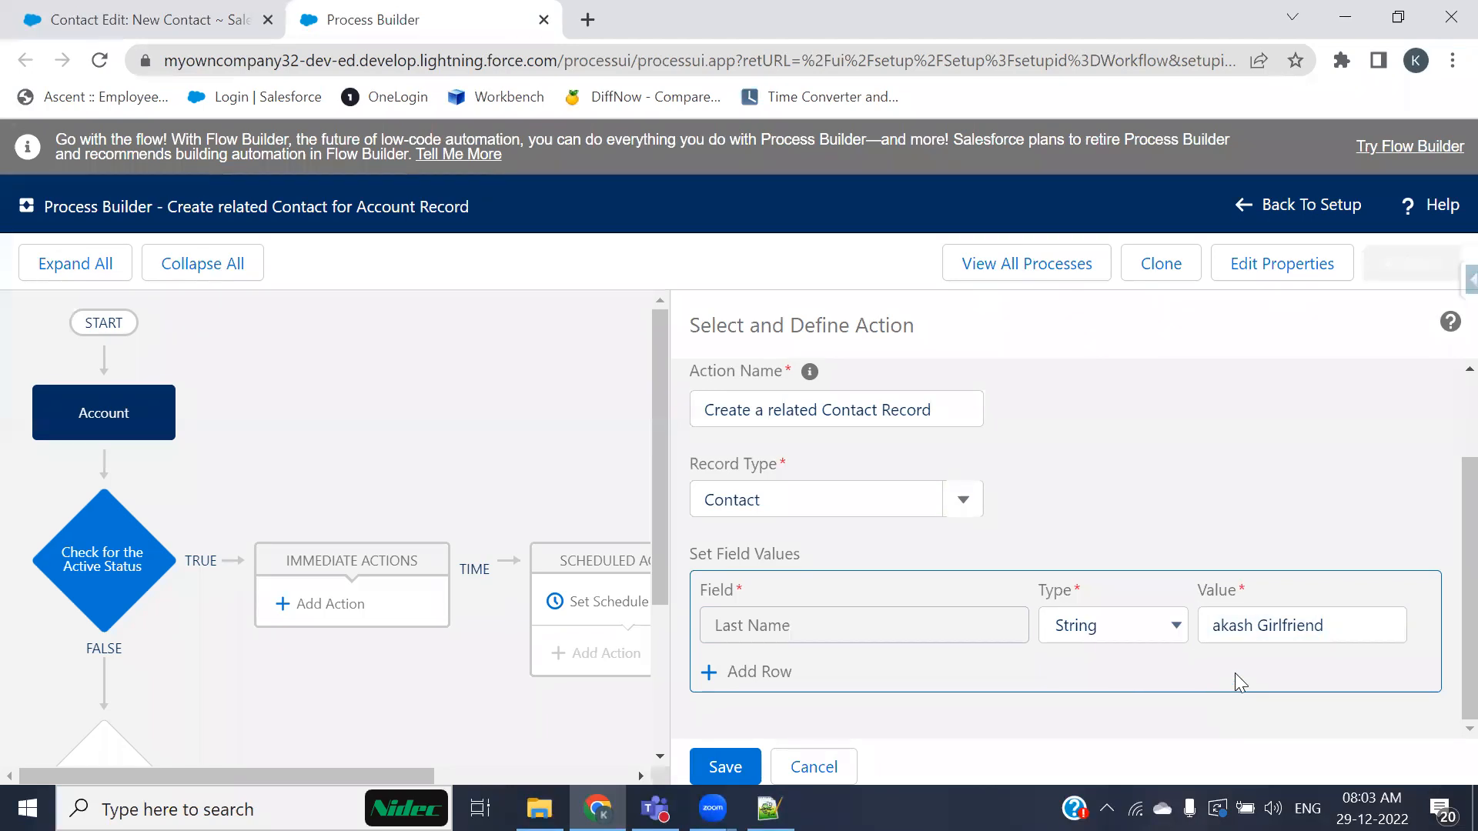
pyautogui.click(1339, 626)
pyautogui.click(1151, 711)
pyautogui.click(1202, 625)
pyautogui.press('BackSpace')
# Step: Set Last Name to a Field Reference pointing to the Account's Account Name field
pyautogui.click(1154, 630)
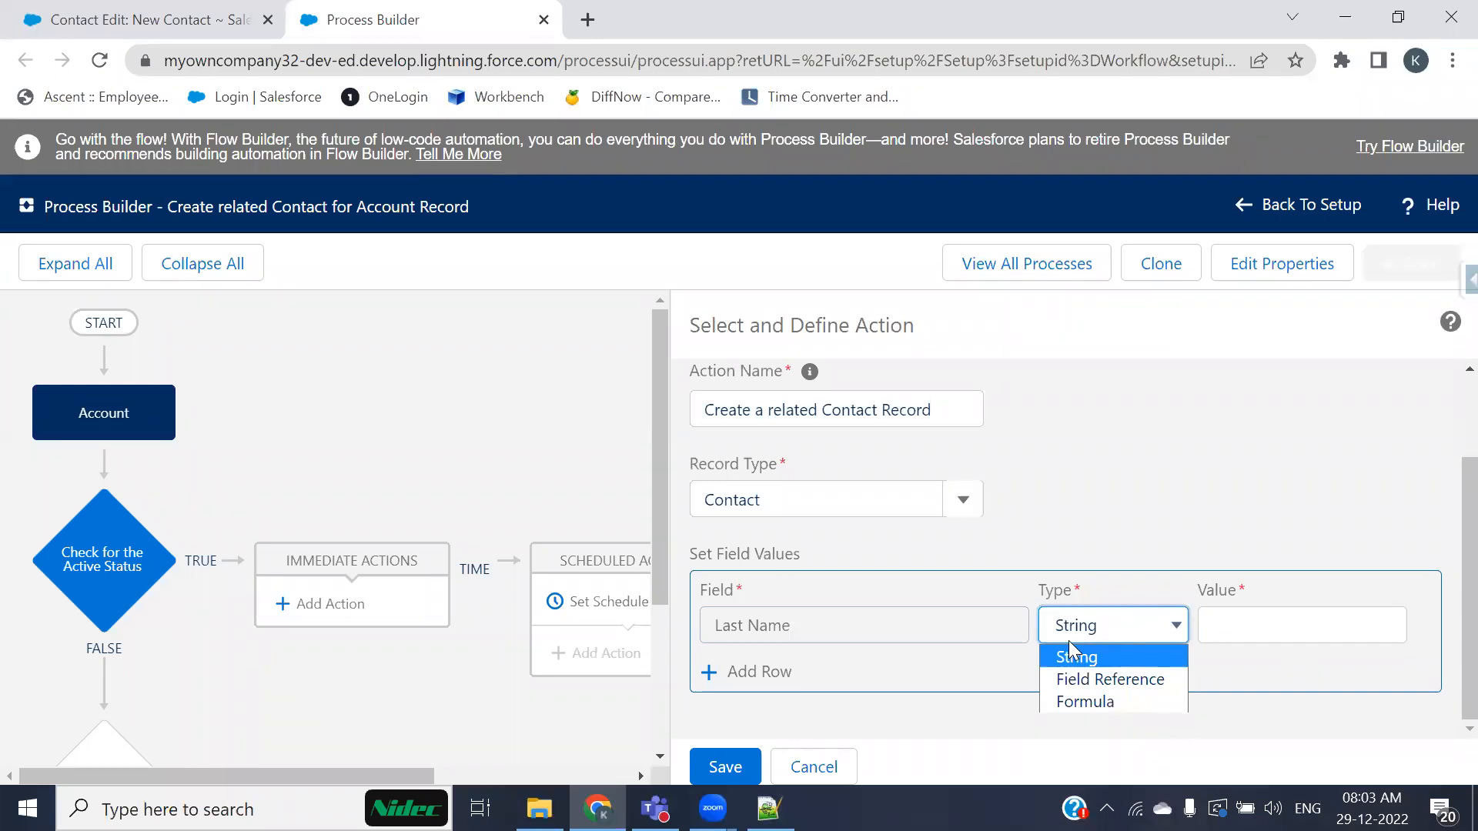
pyautogui.click(1070, 680)
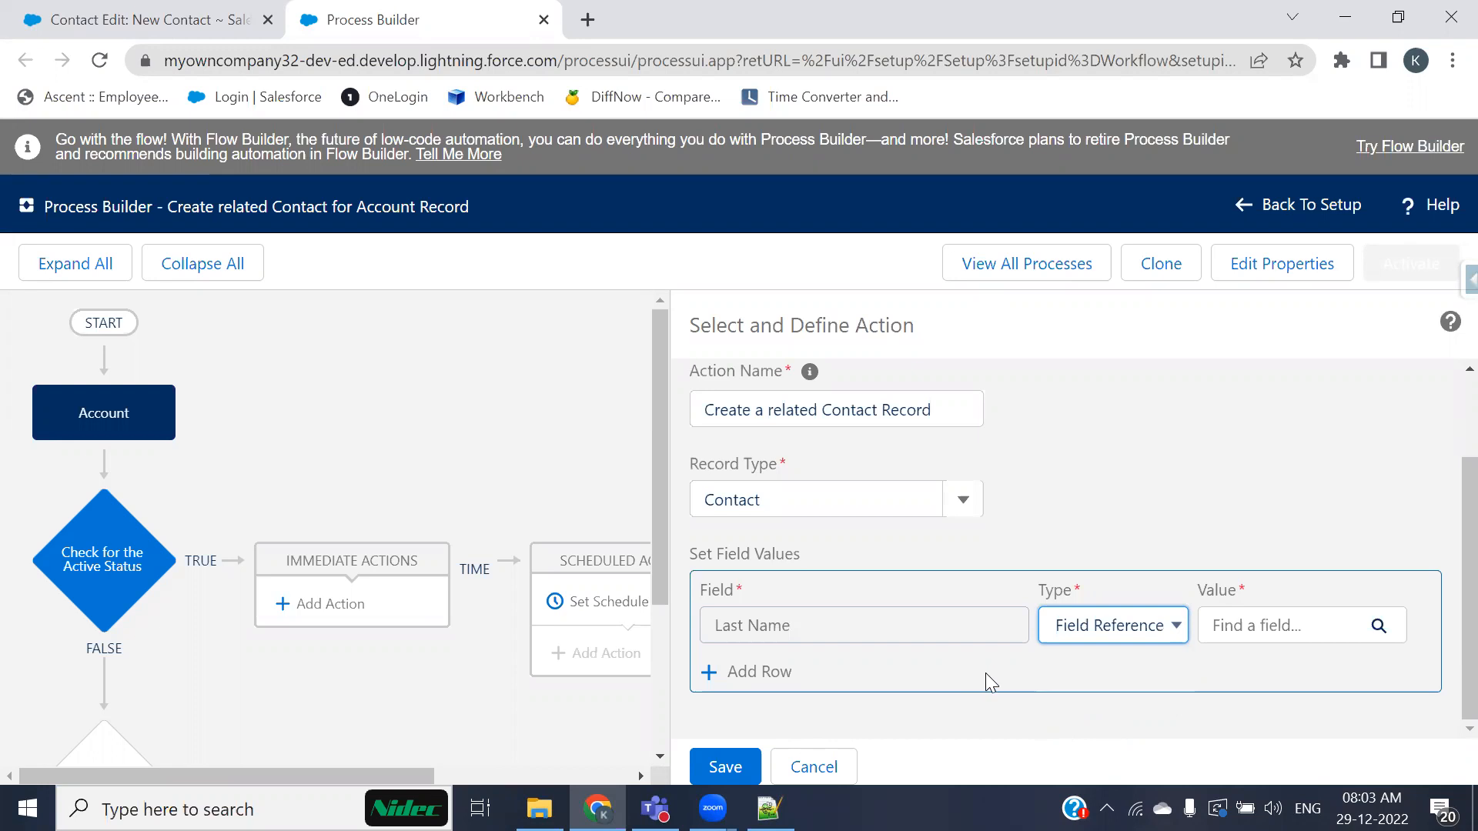
pyautogui.click(1236, 623)
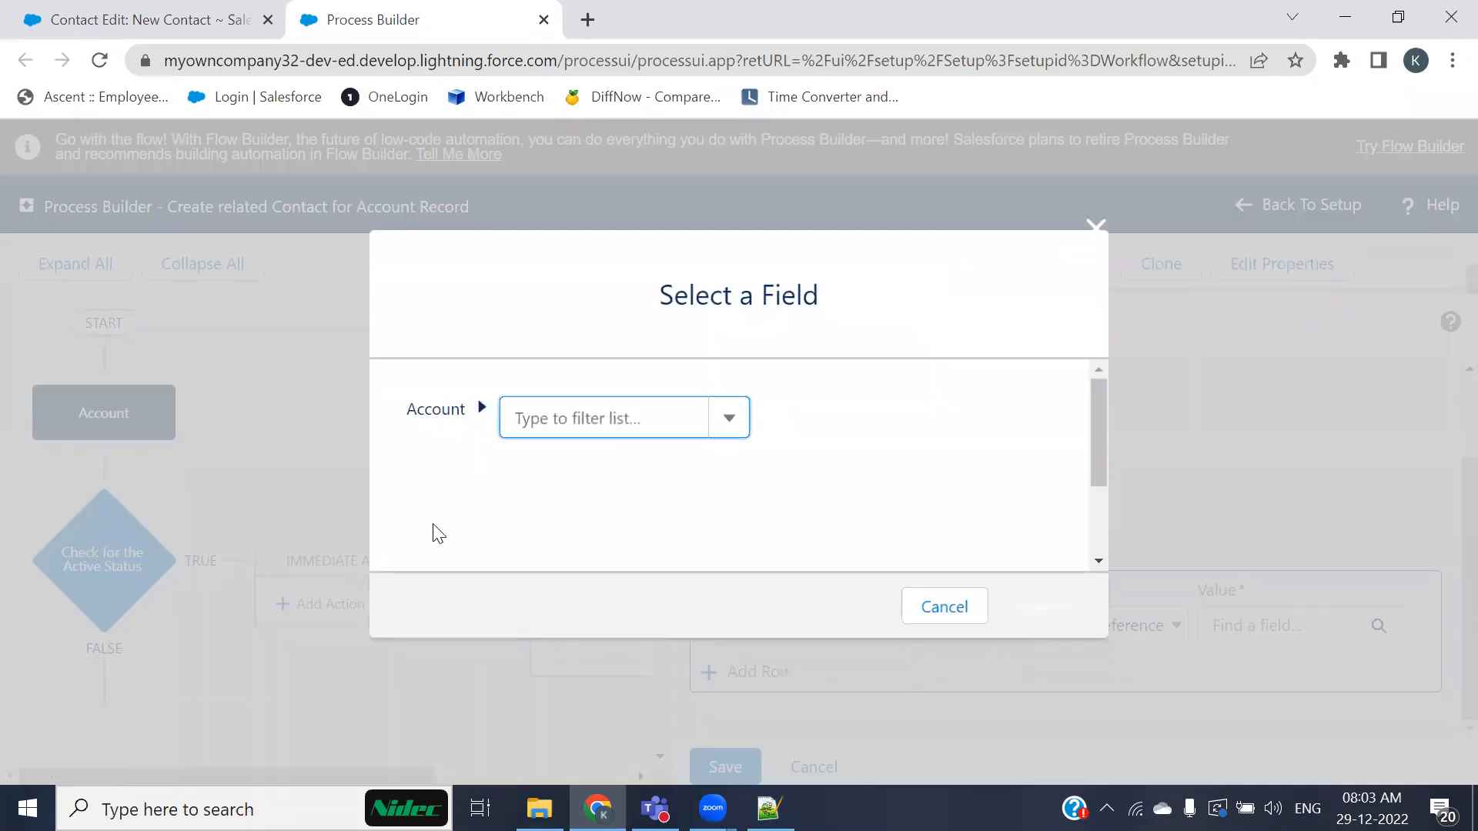
pyautogui.write('name')
pyautogui.click(549, 455)
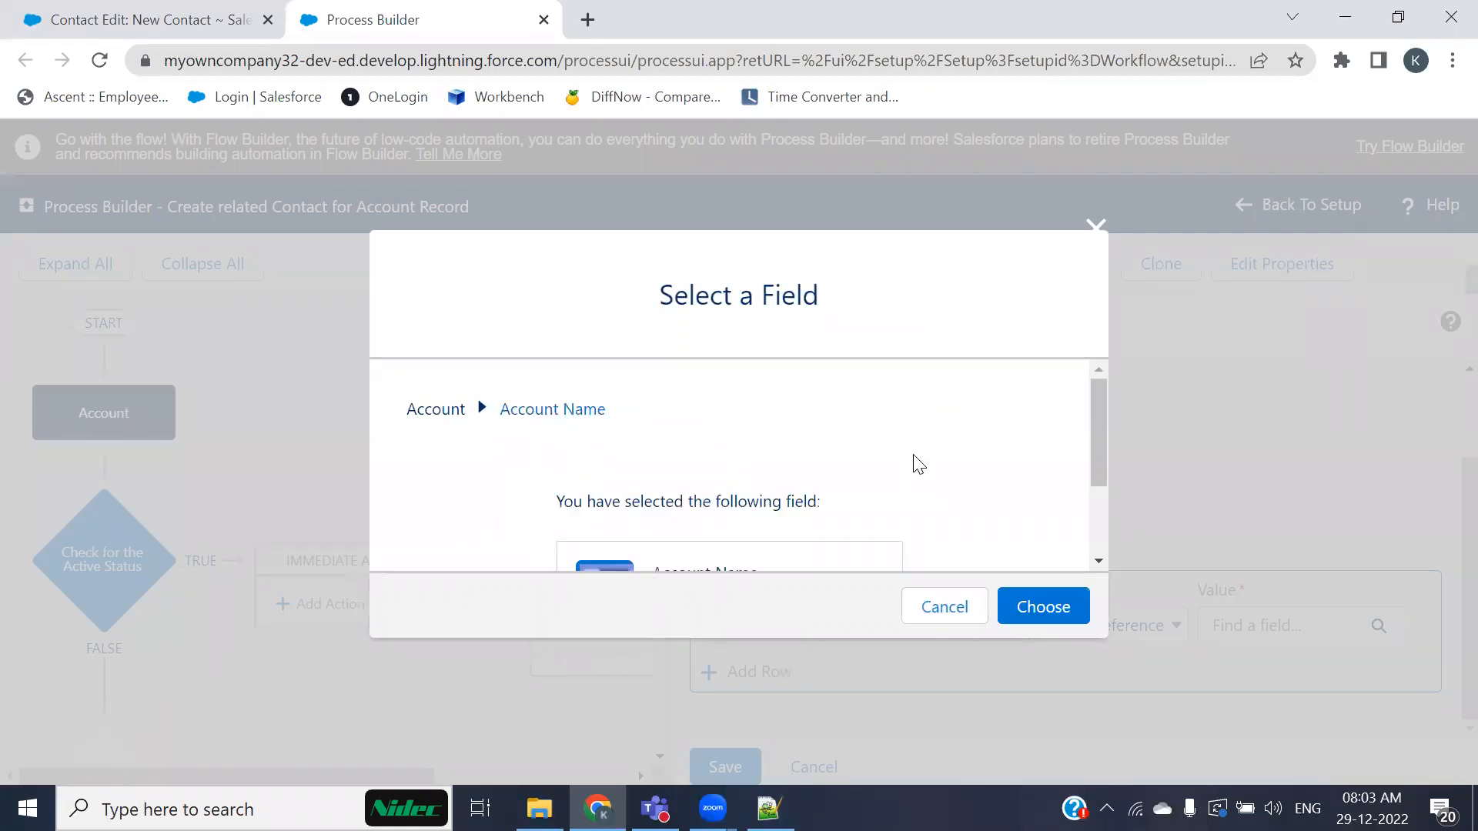
pyautogui.scroll(-2, 611, 461)
pyautogui.click(1023, 616)
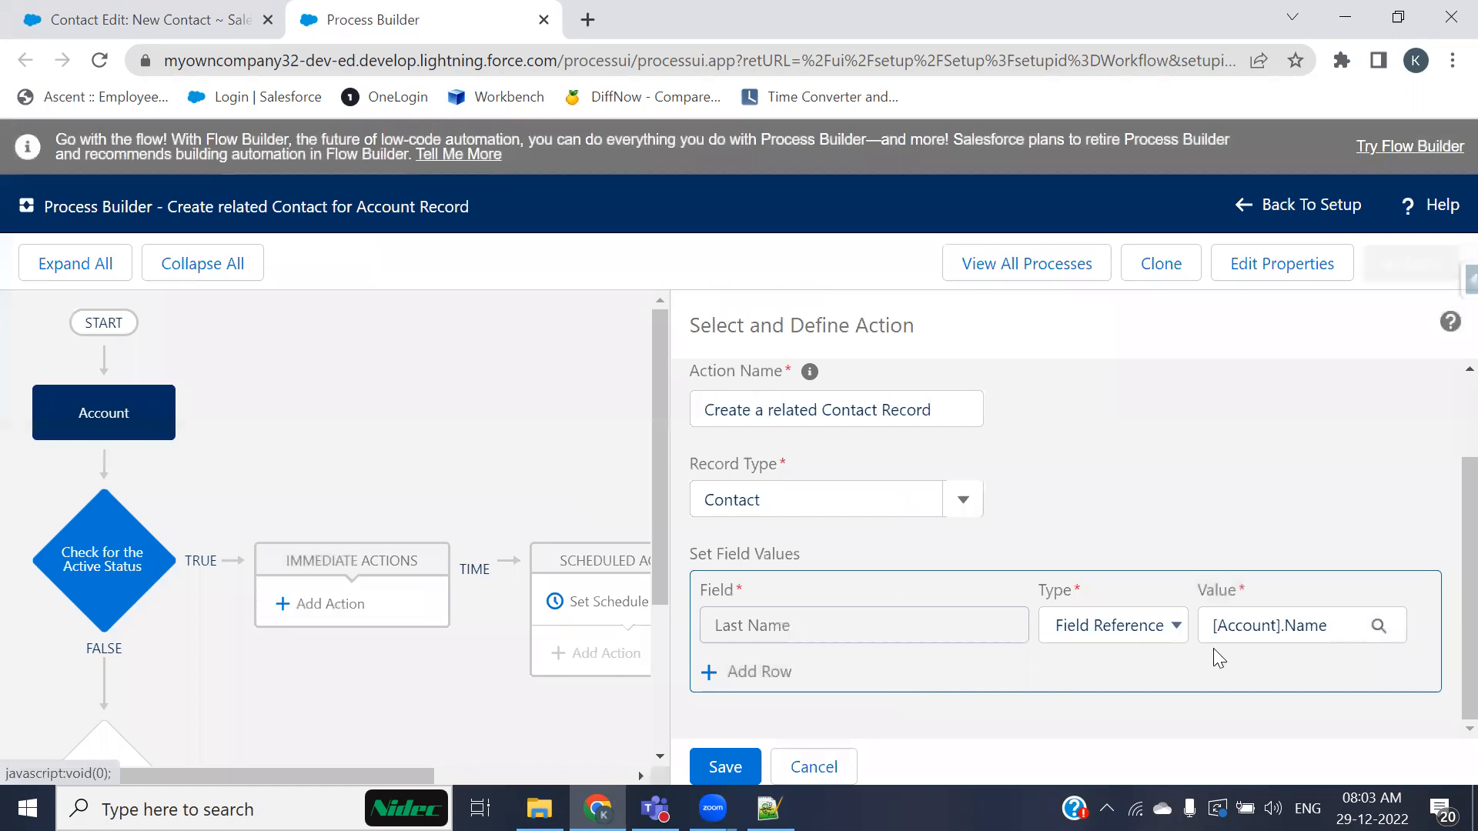
# Step: Add a second field row and choose Business Phone as its field
pyautogui.click(766, 672)
pyautogui.click(762, 671)
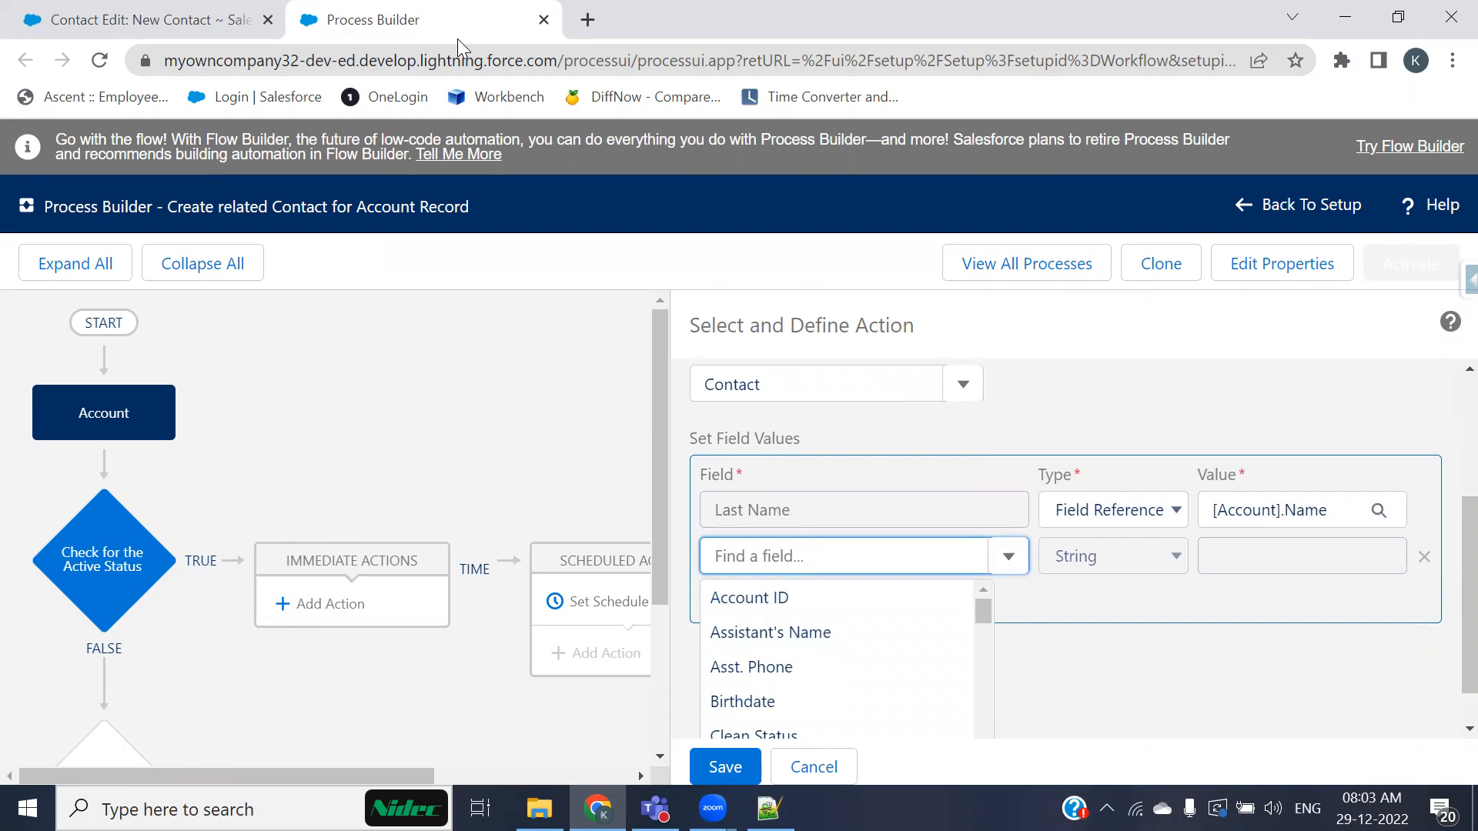
pyautogui.moveTo(787, 391)
pyautogui.mouseDown()
pyautogui.moveTo(769, 531)
pyautogui.moveTo(753, 504)
pyautogui.moveTo(796, 504)
pyautogui.mouseUp()
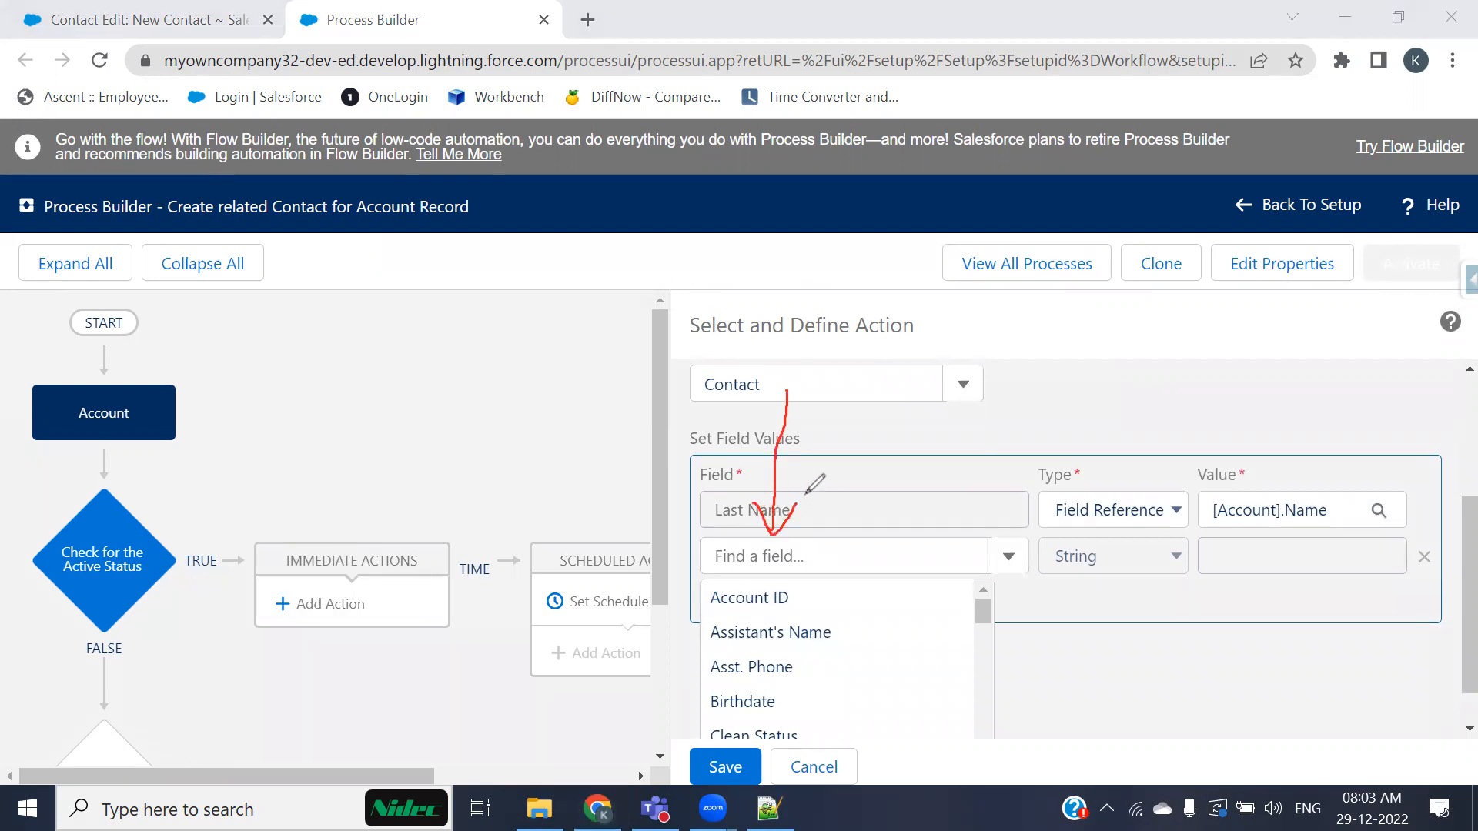
pyautogui.moveTo(1313, 363)
pyautogui.mouseDown()
pyautogui.moveTo(1318, 512)
pyautogui.moveTo(1341, 460)
pyautogui.mouseUp()
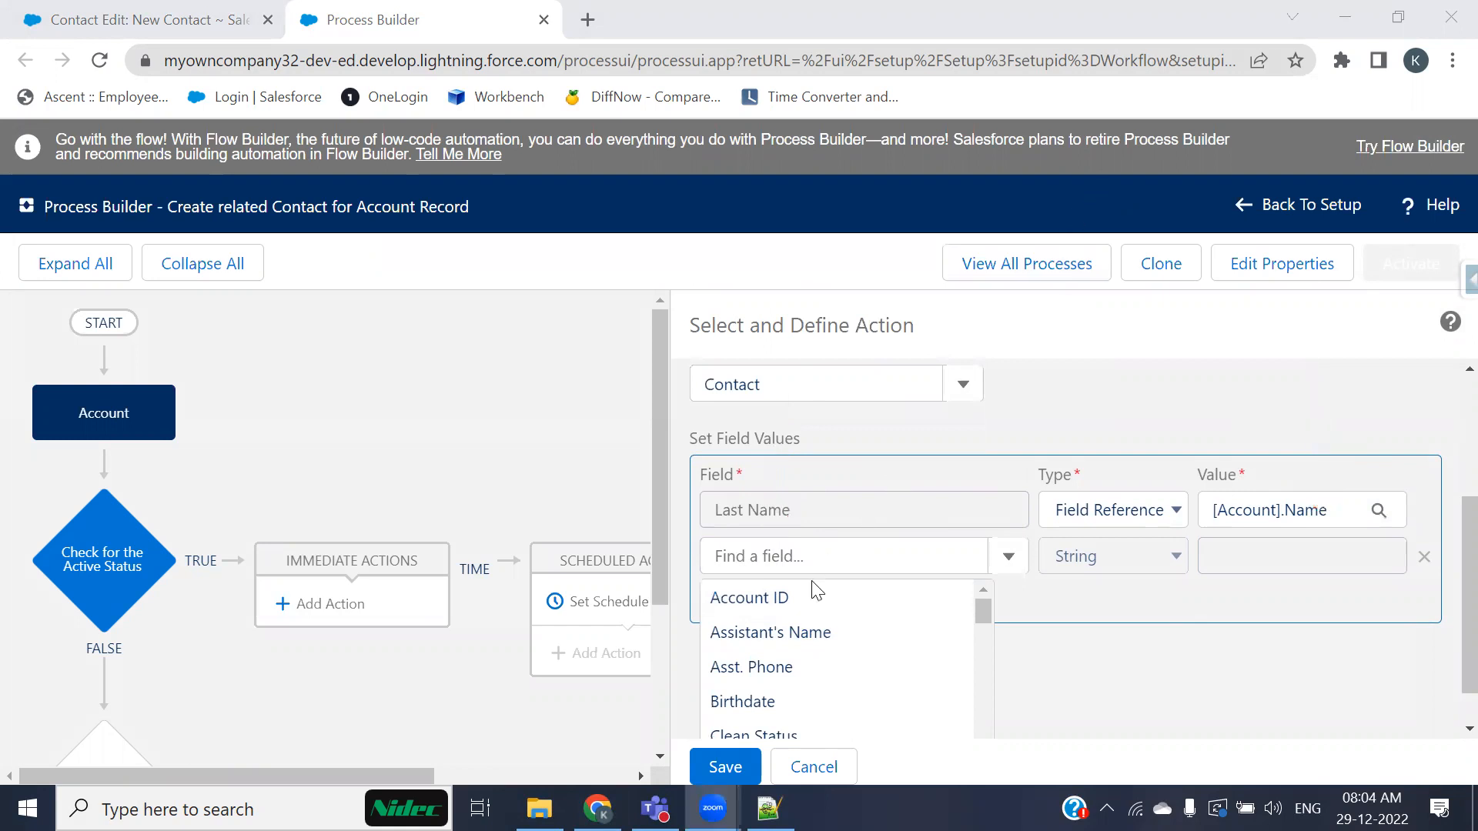
pyautogui.scroll(-1, 785, 603)
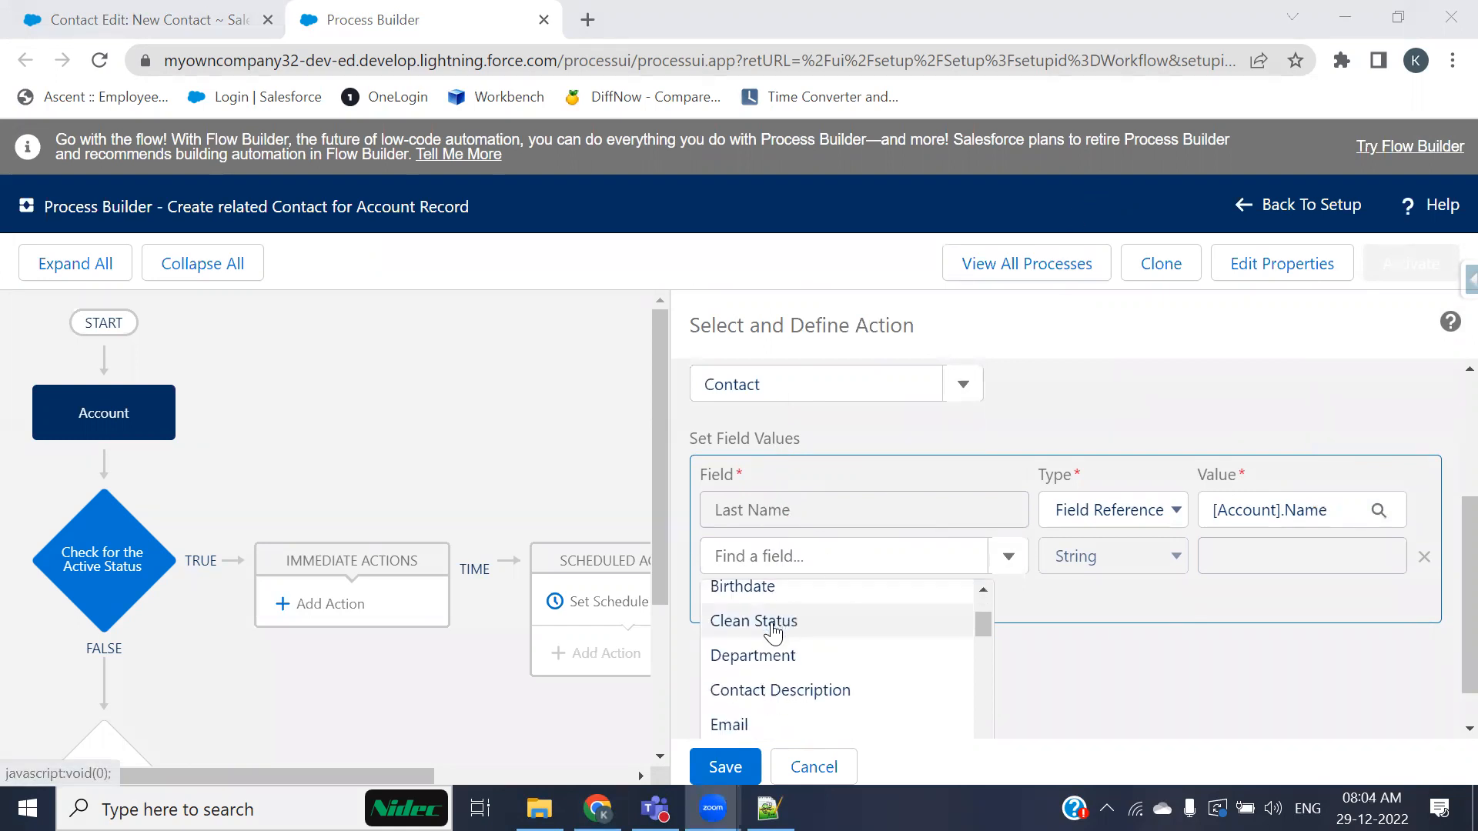
pyautogui.scroll(1, 770, 630)
pyautogui.click(806, 558)
pyautogui.write('busin')
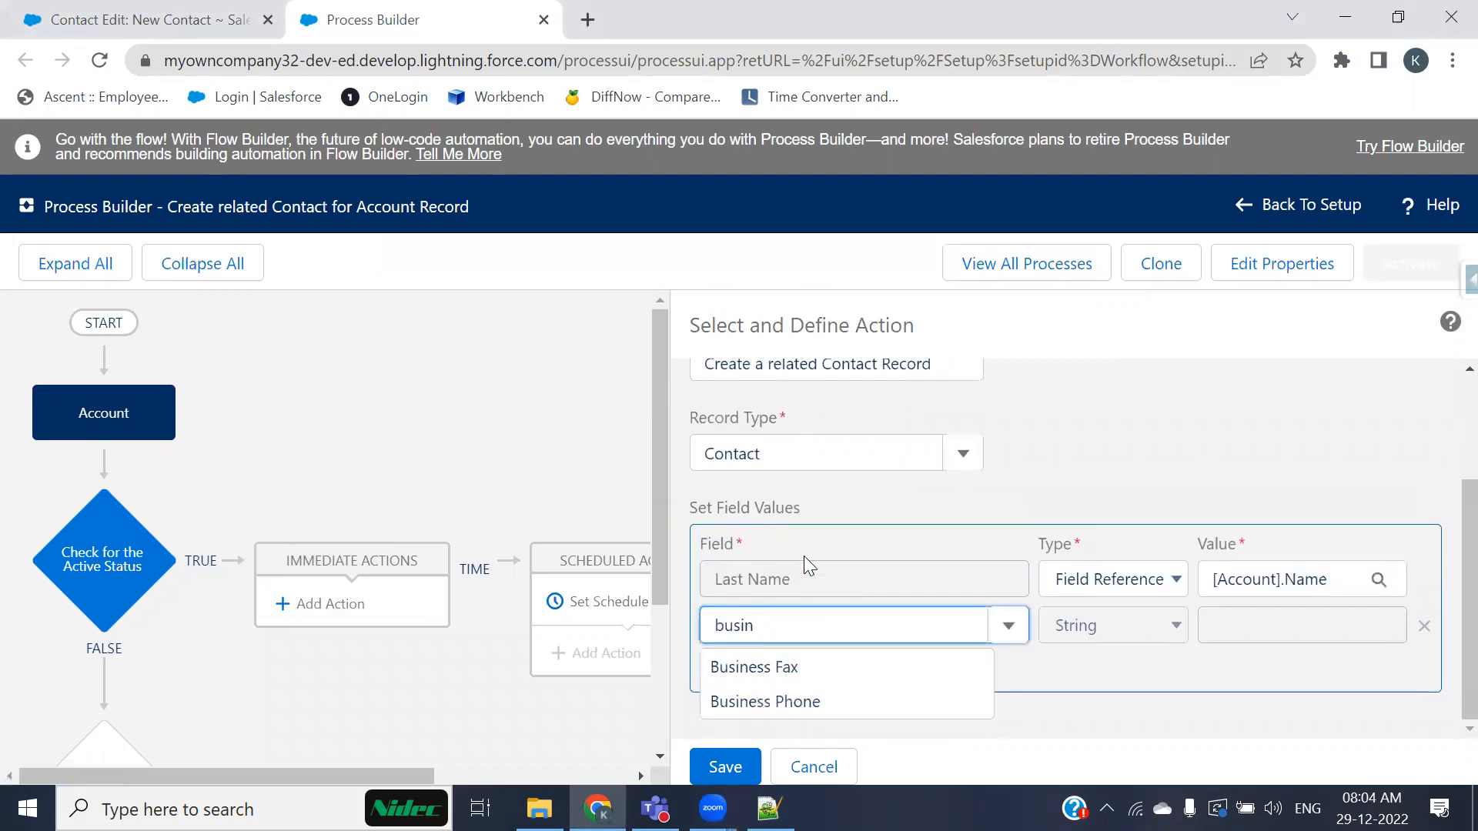
pyautogui.click(779, 704)
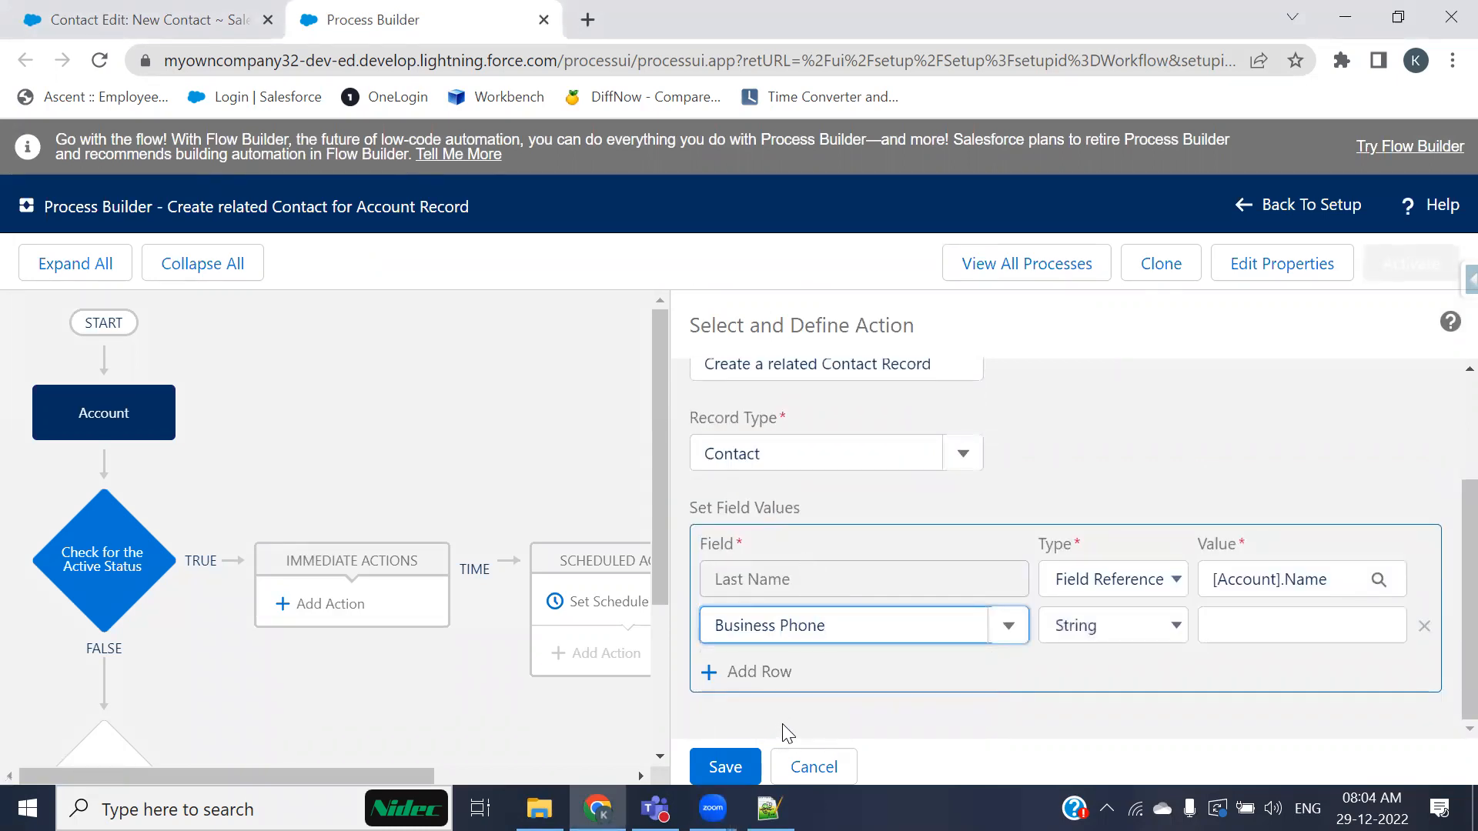
# Step: Map Business Phone as a Field Reference to the Account's Account Phone field
pyautogui.click(1150, 626)
pyautogui.press('Return')
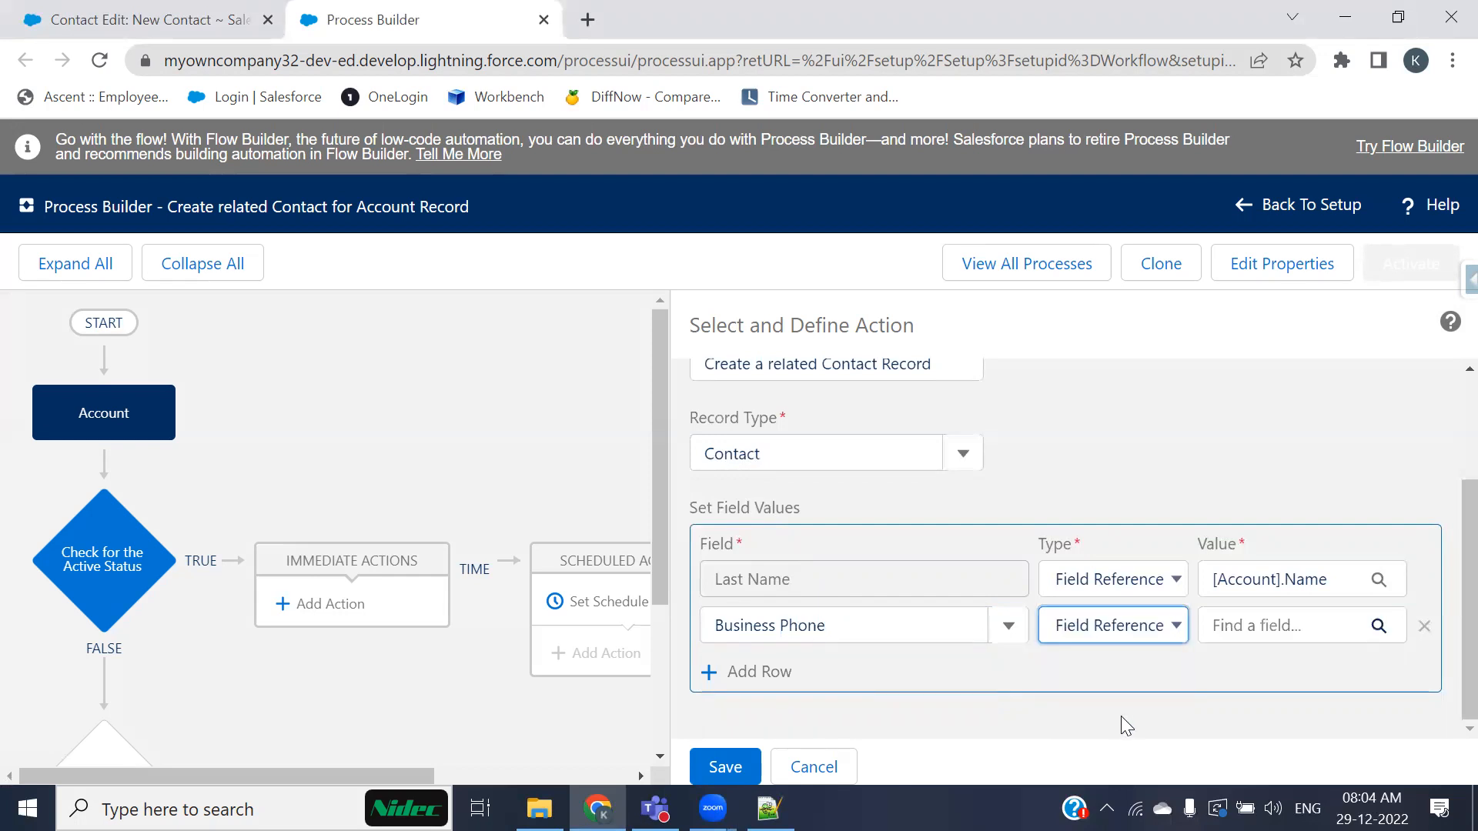
pyautogui.click(1266, 623)
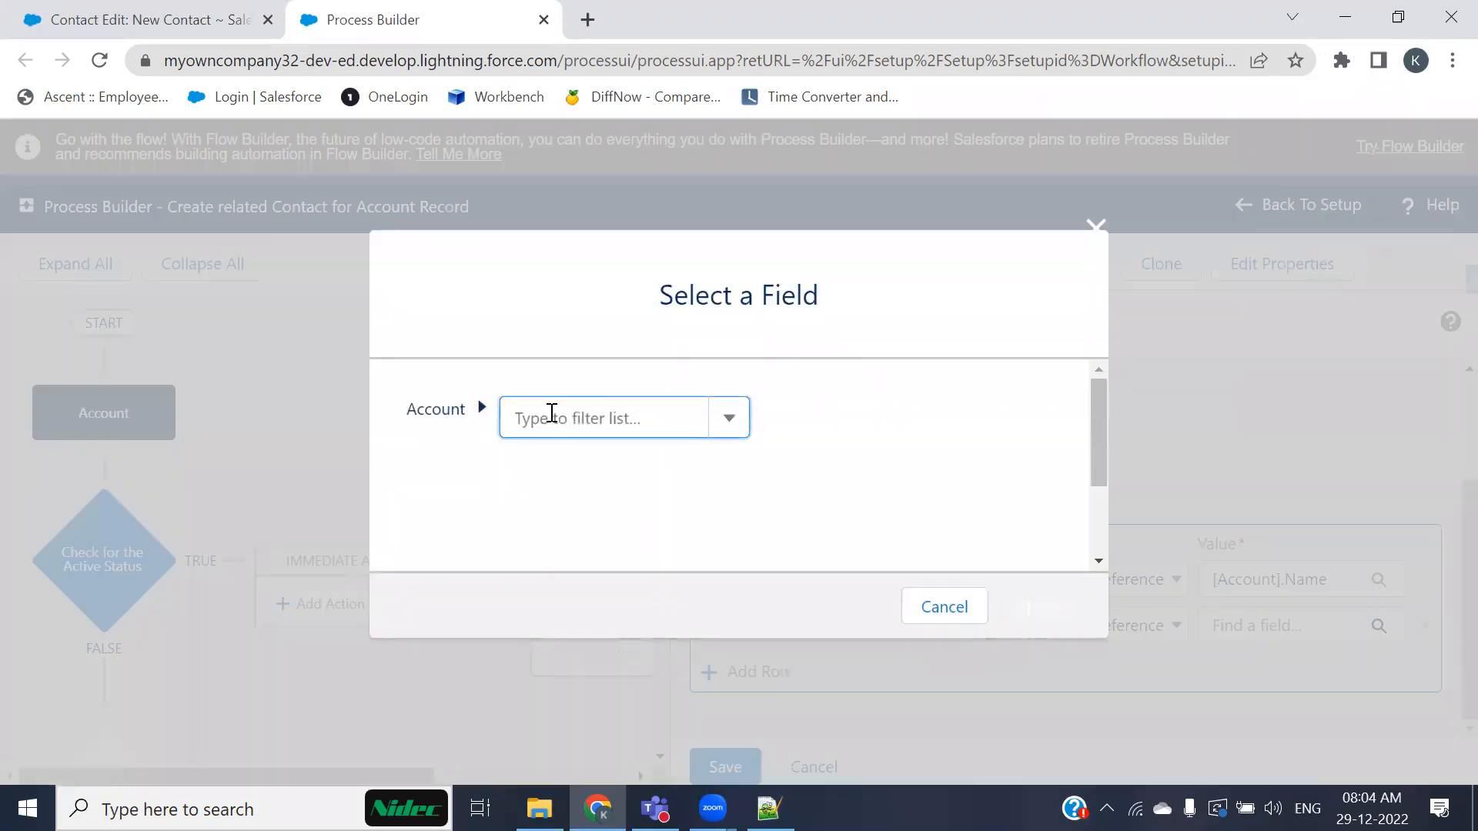
pyautogui.write('phone')
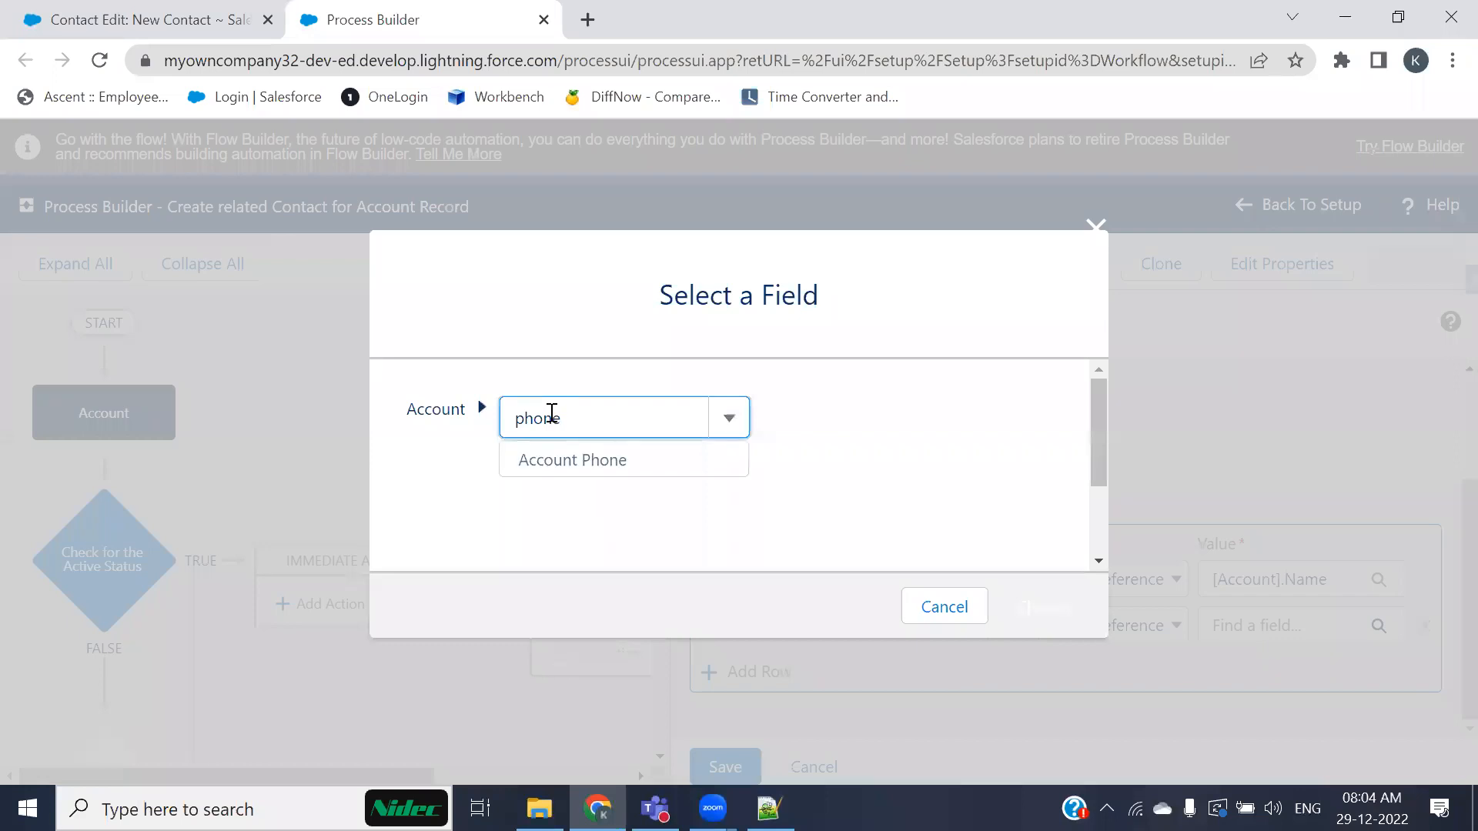
pyautogui.click(573, 475)
pyautogui.click(1002, 598)
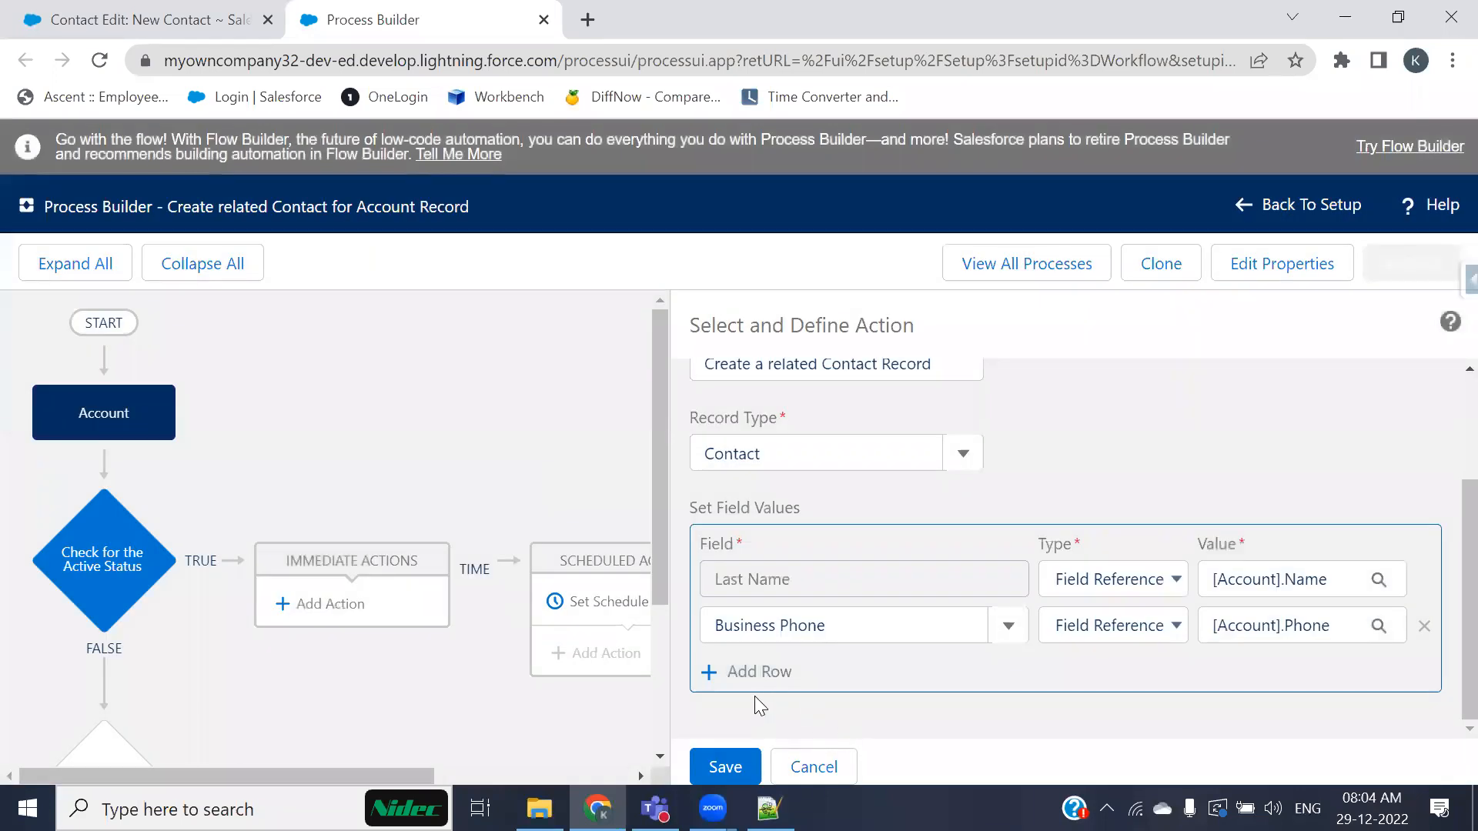
# Step: Add a third field row and choose Business Fax as its field
pyautogui.click(757, 671)
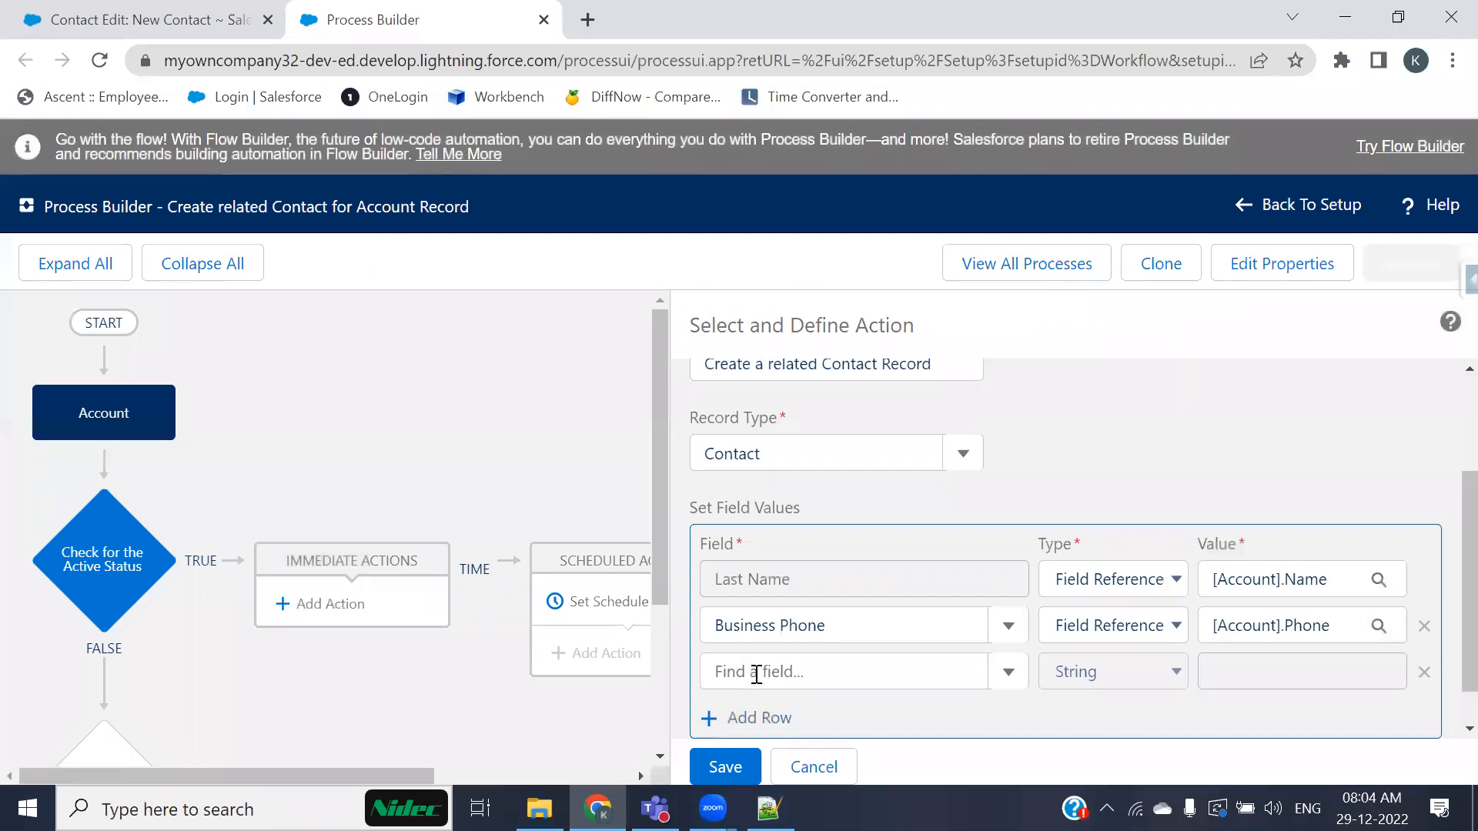
pyautogui.click(762, 669)
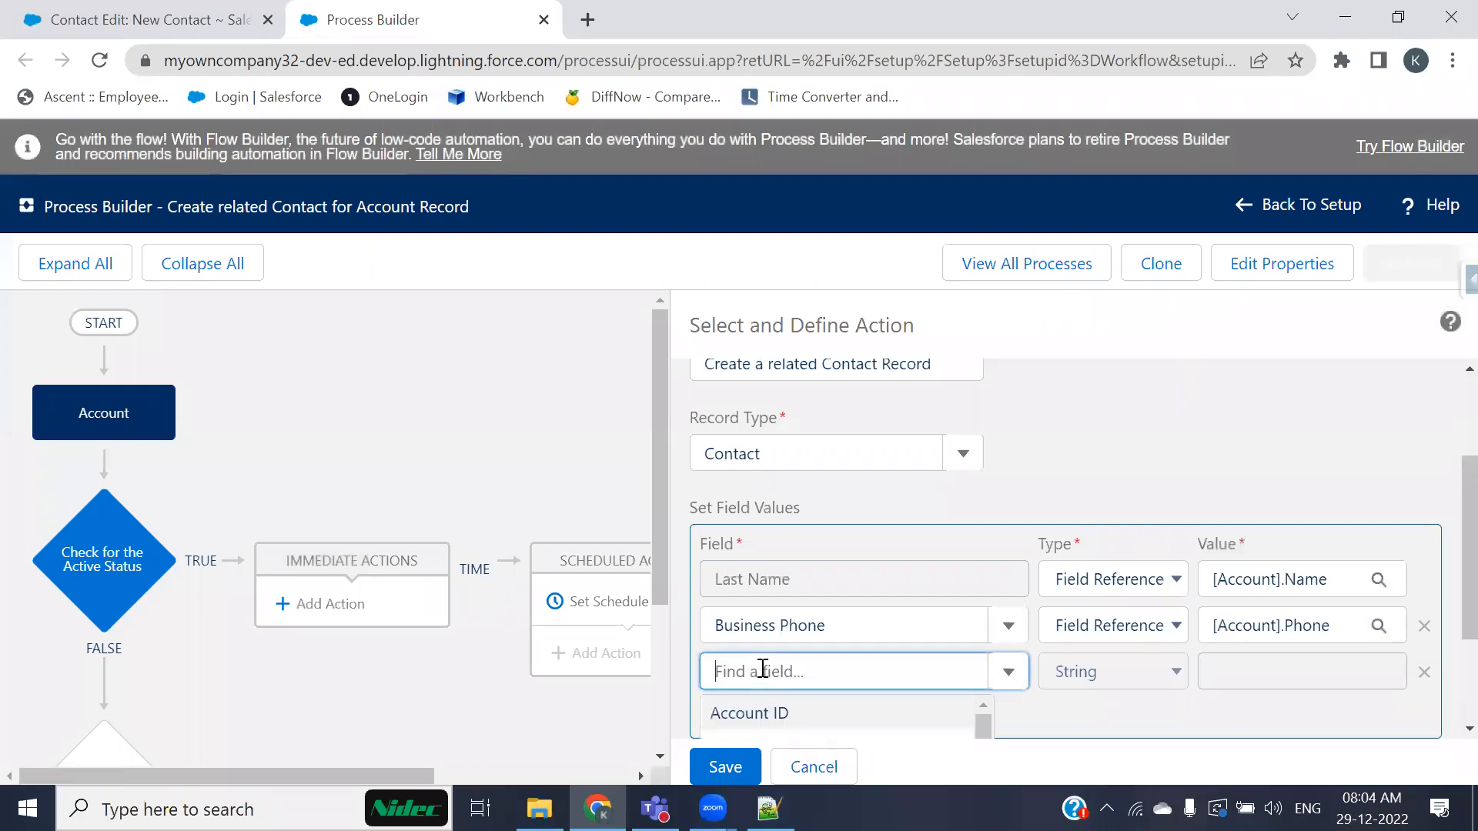
pyautogui.write('fax')
pyautogui.scroll(-2, 762, 670)
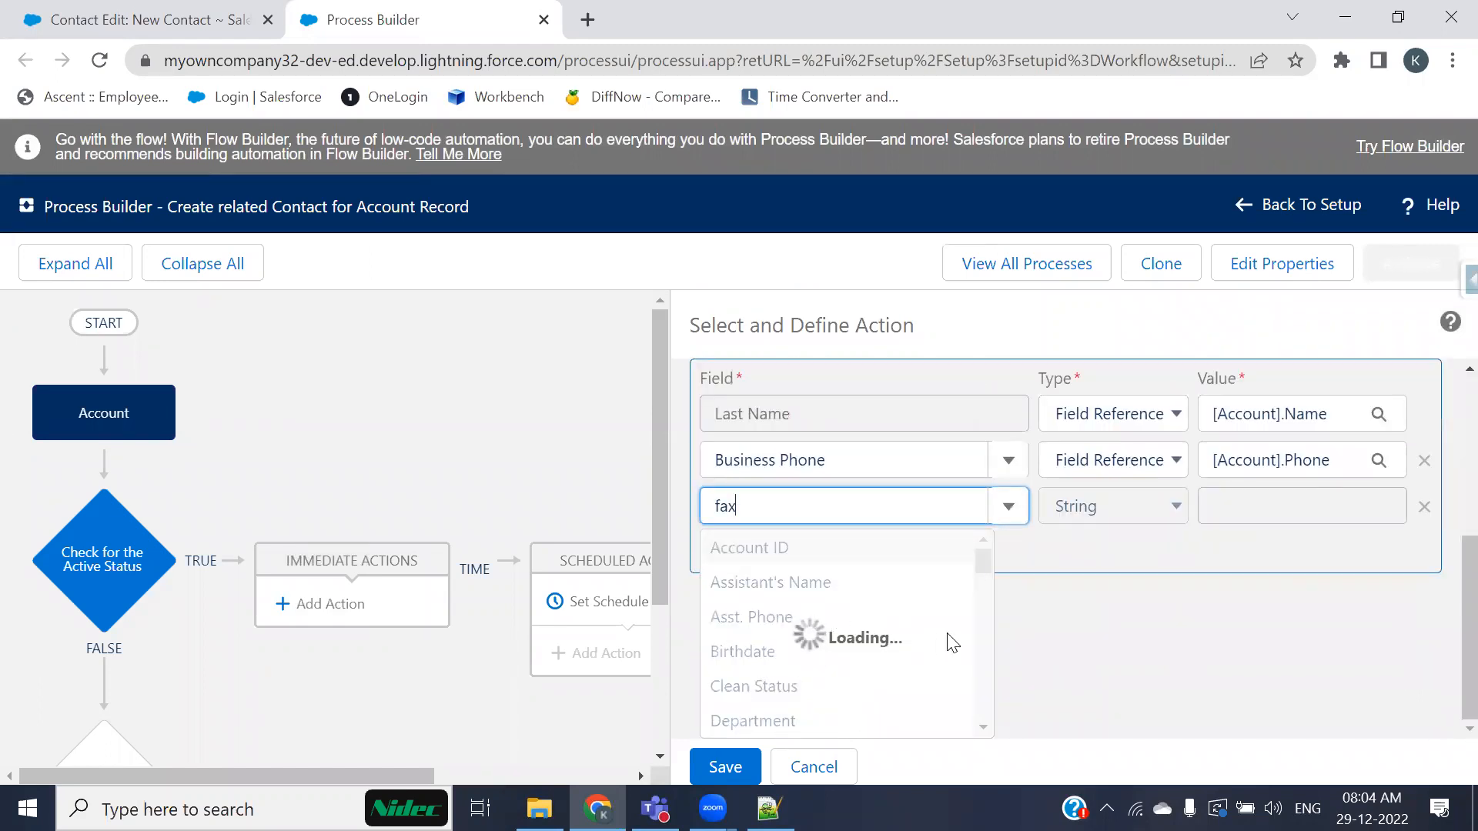
pyautogui.click(753, 678)
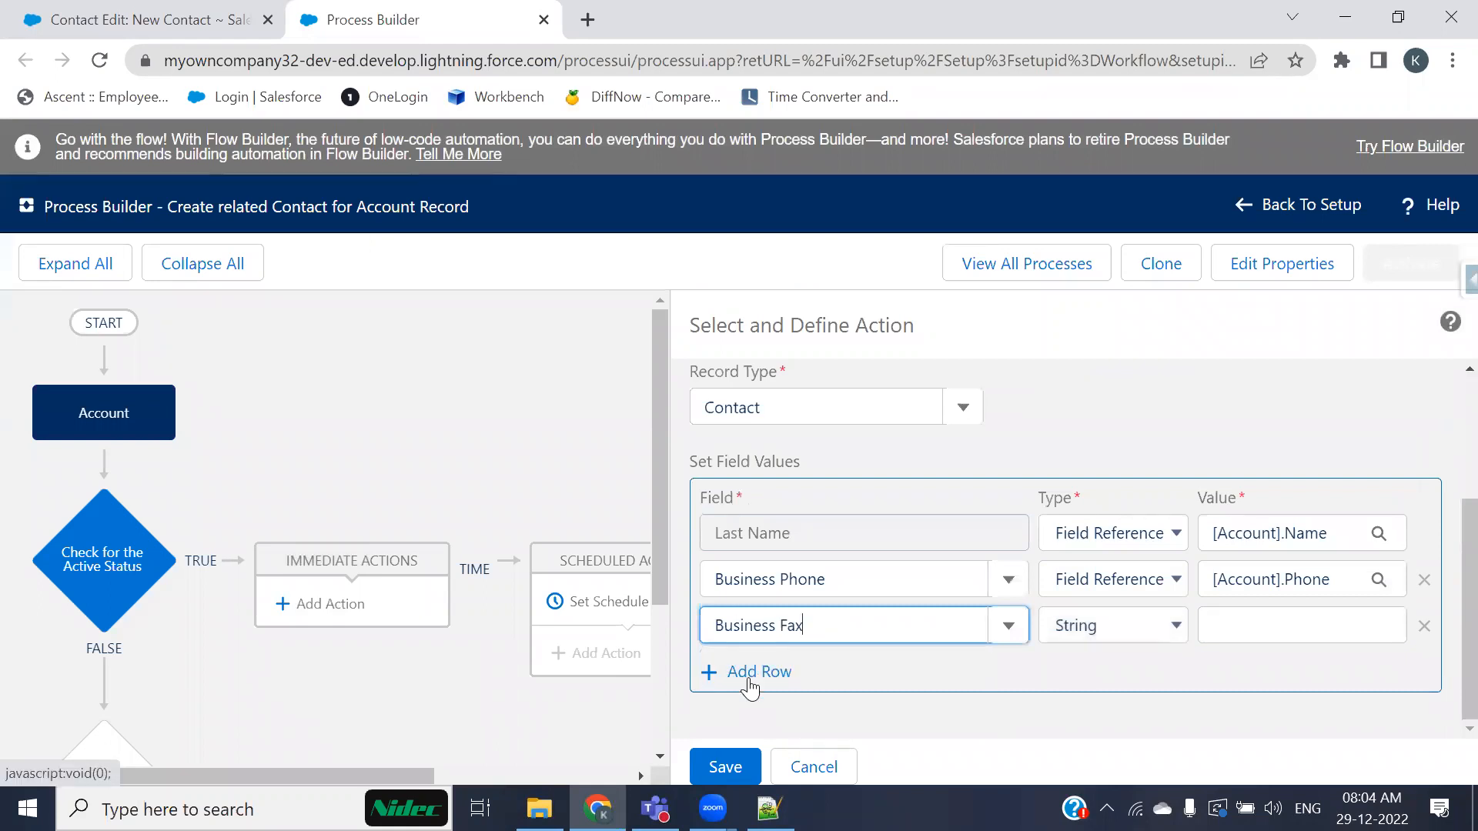
# Step: Map Business Fax as a Field Reference to the Account's Account Fax field
pyautogui.click(1088, 632)
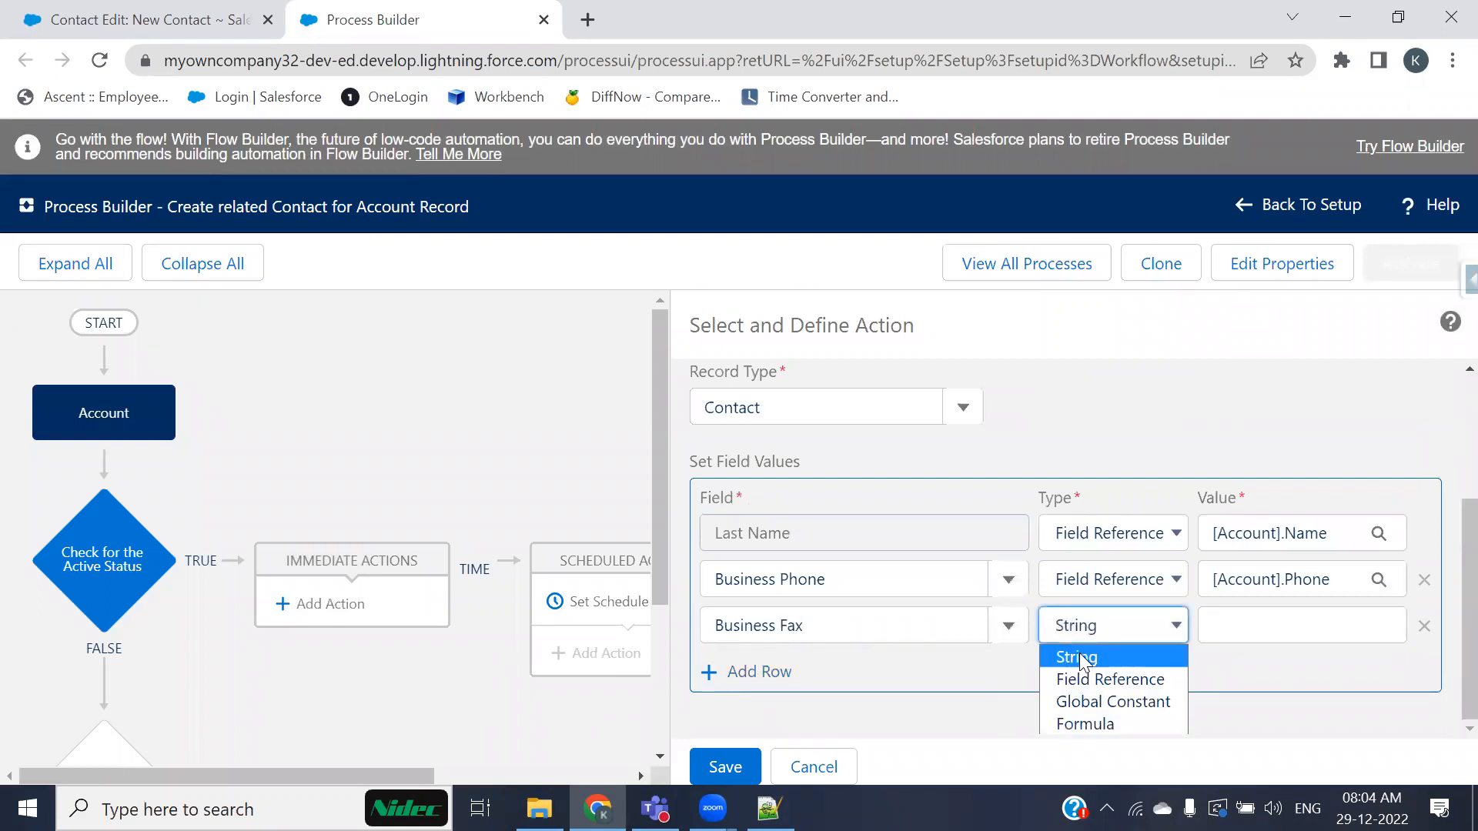
pyautogui.click(1118, 677)
pyautogui.click(1275, 630)
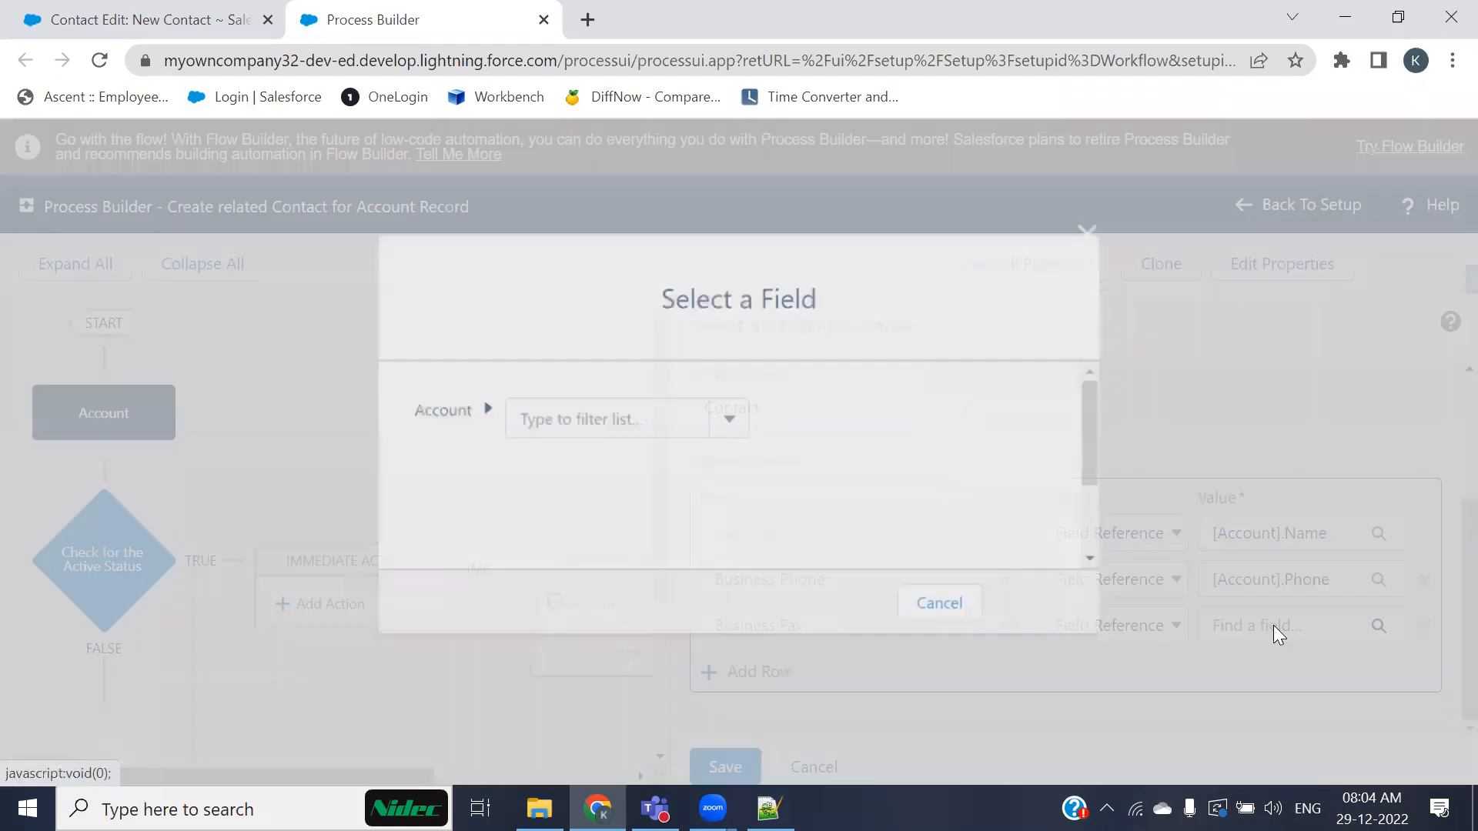
pyautogui.write('fga')
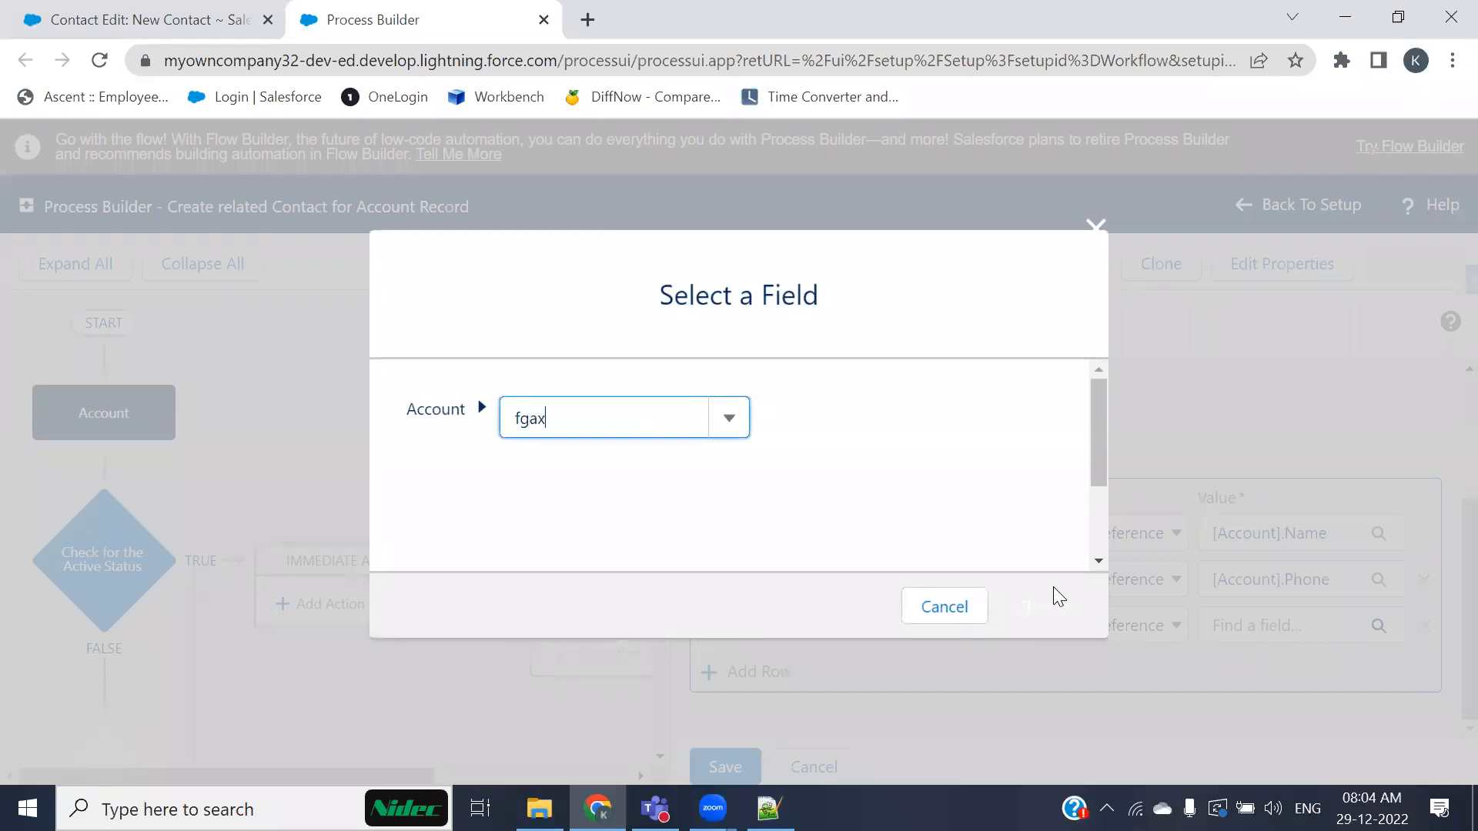
pyautogui.write('x')
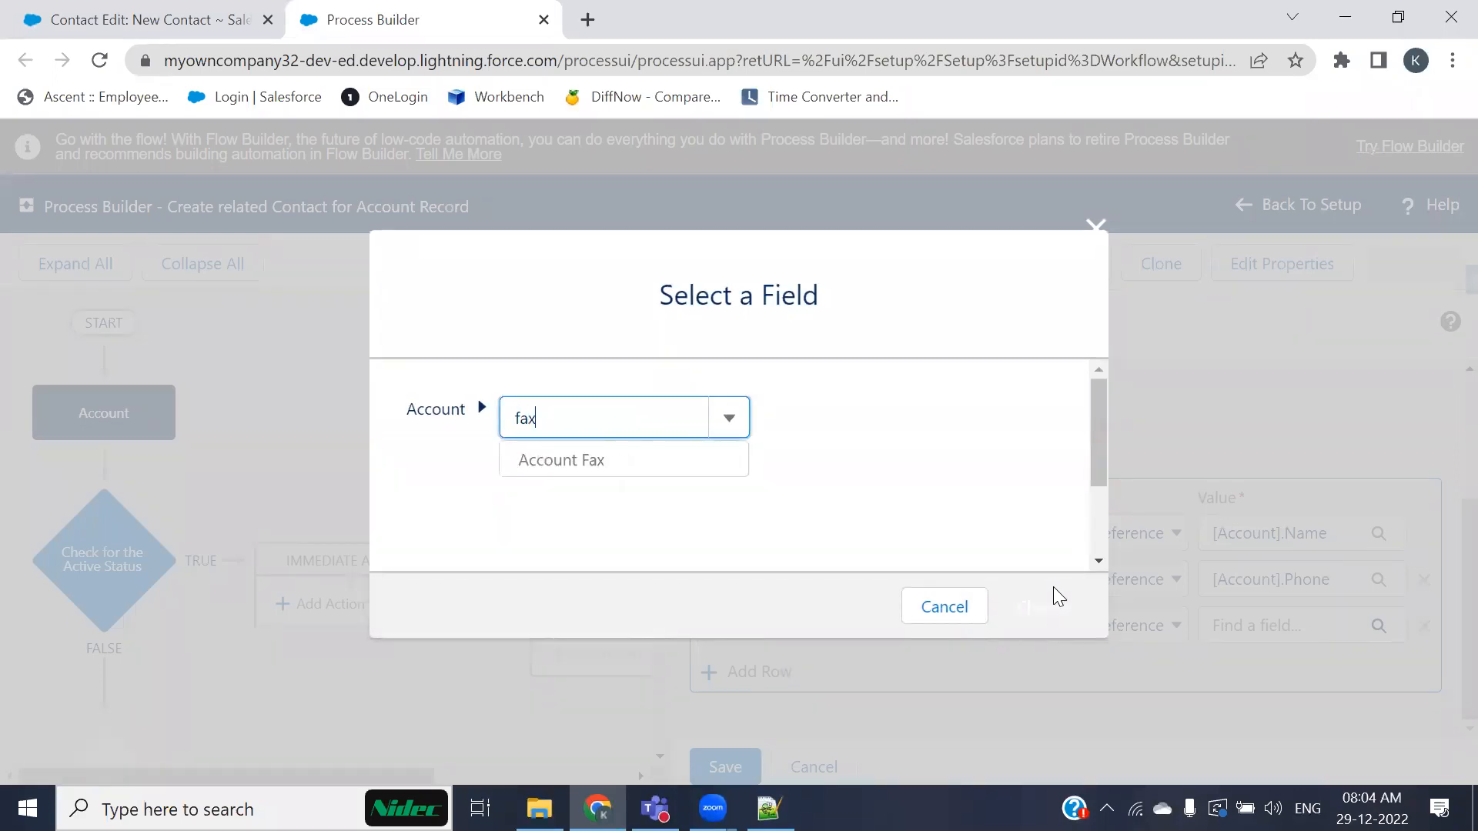
pyautogui.click(610, 471)
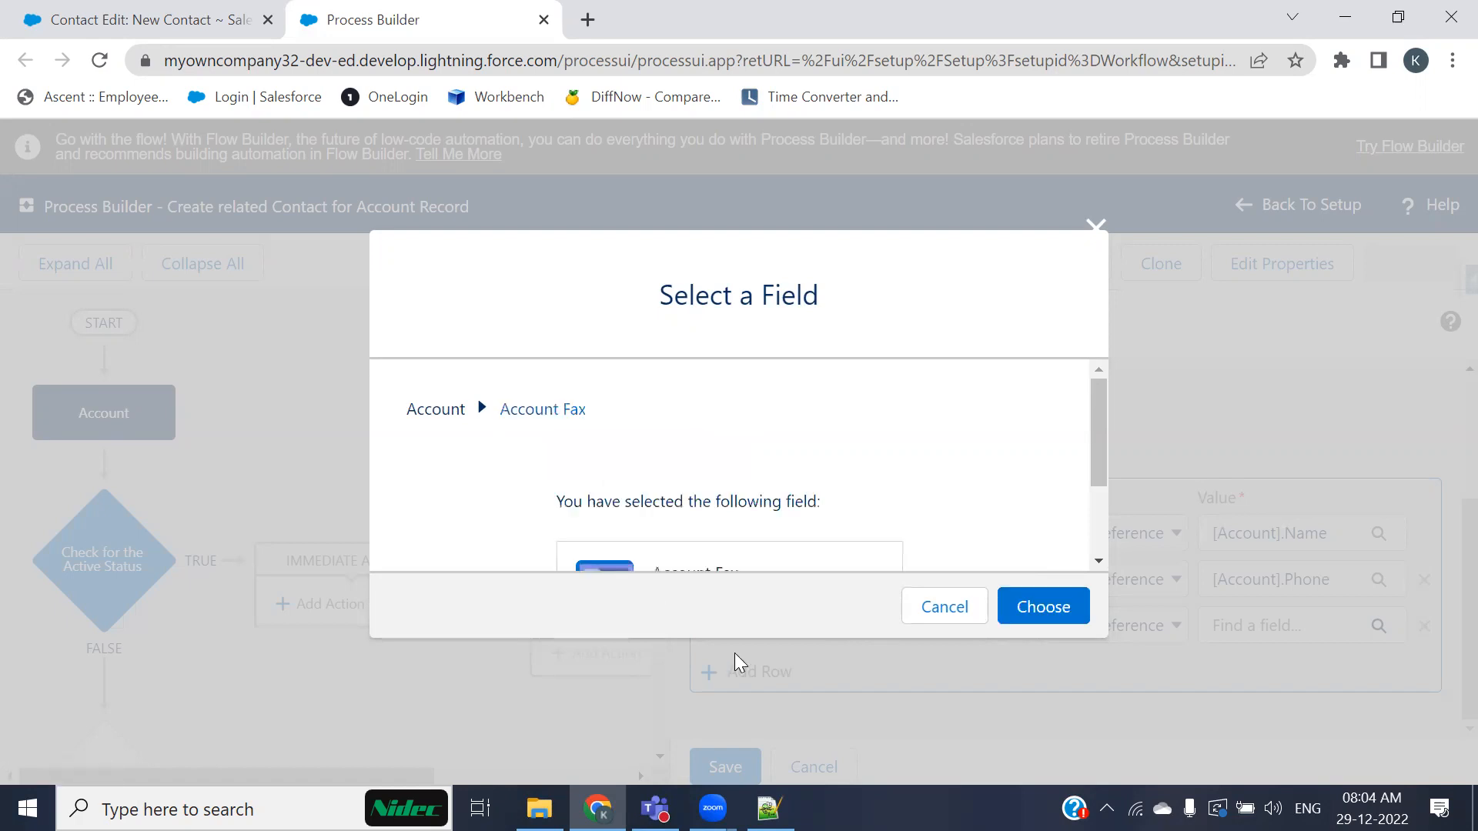
pyautogui.scroll(-2, 989, 446)
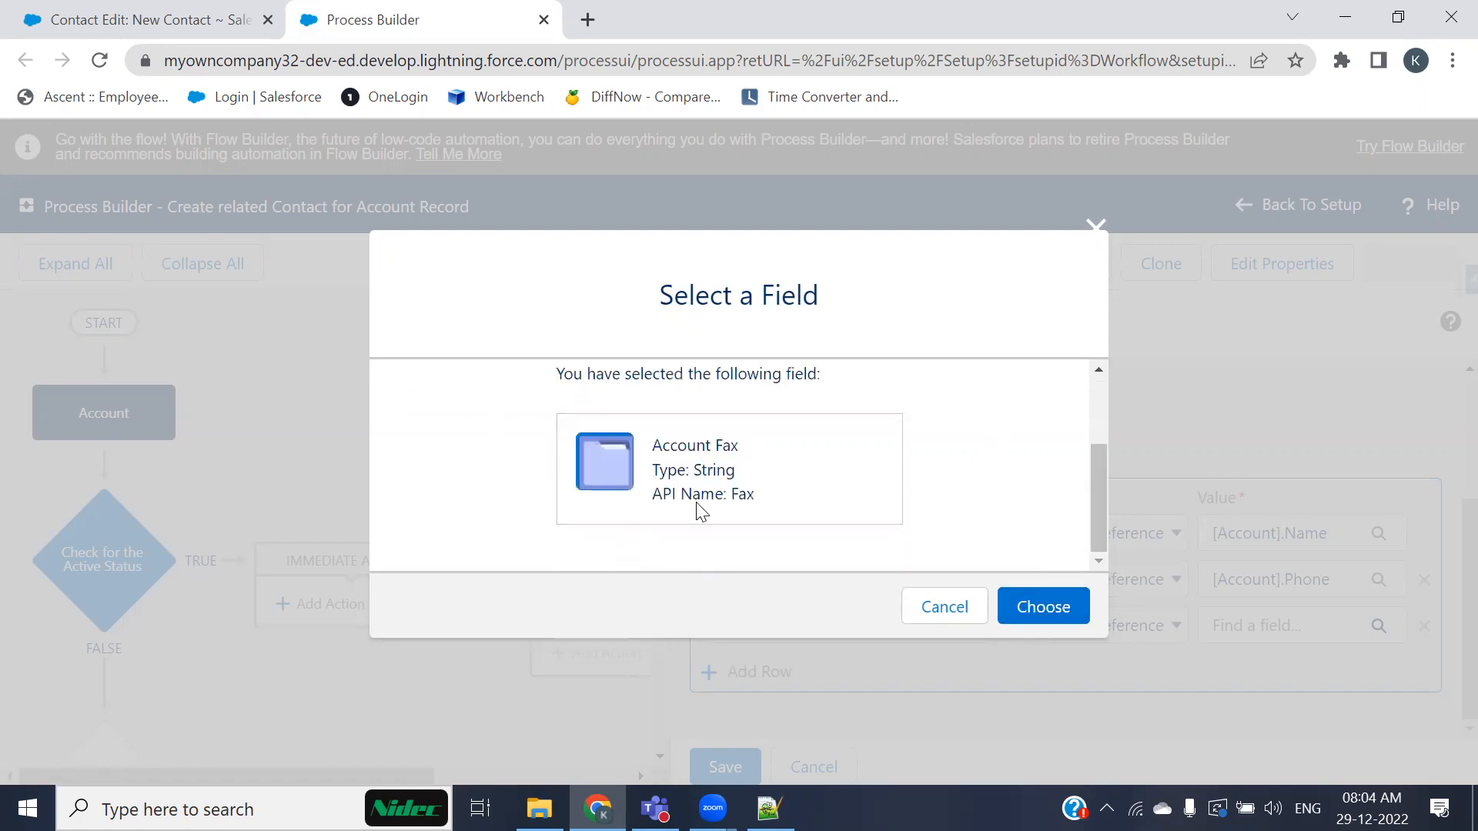
pyautogui.click(1073, 612)
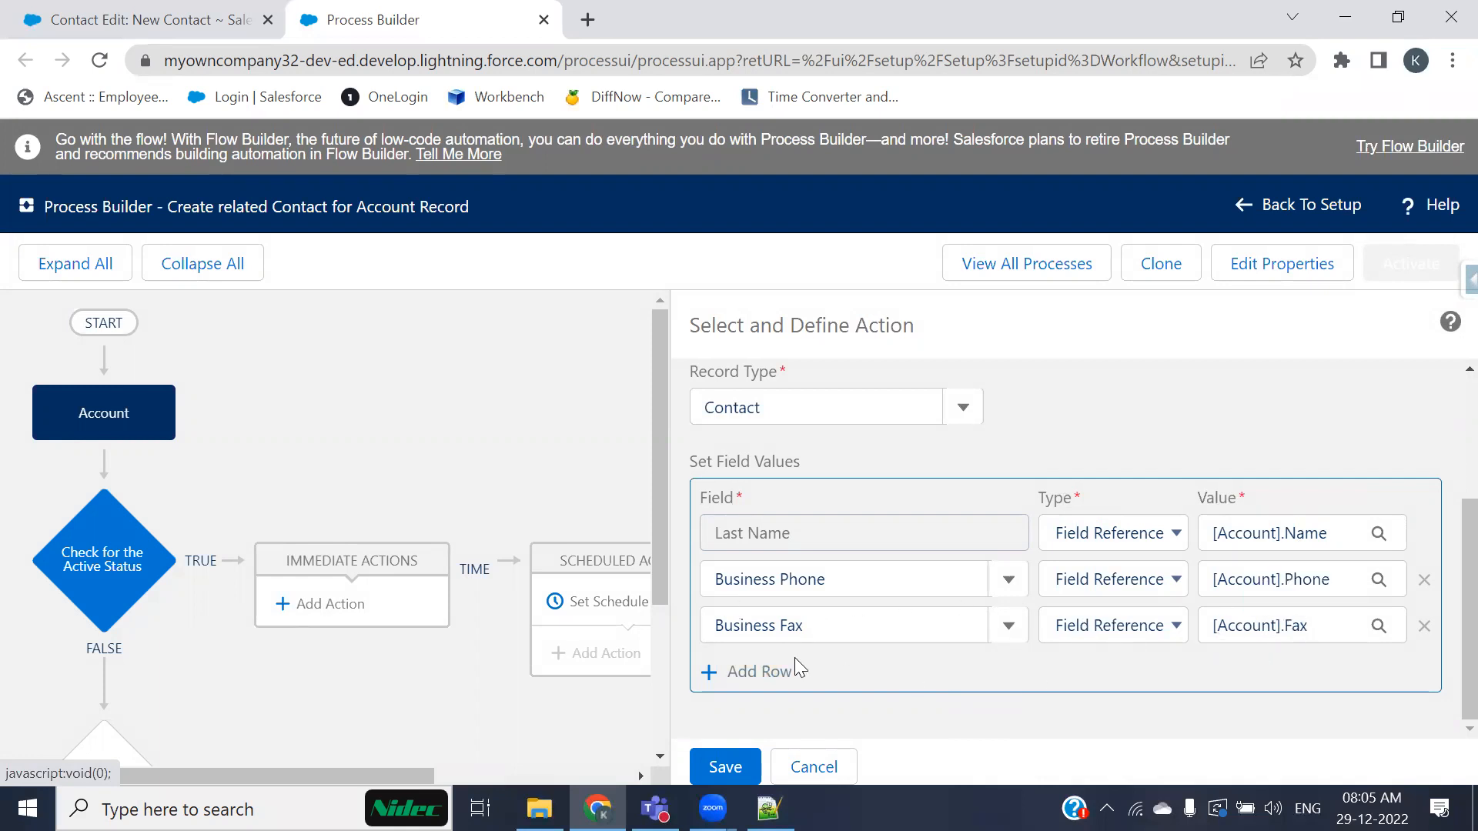
pyautogui.click(753, 671)
pyautogui.click(818, 670)
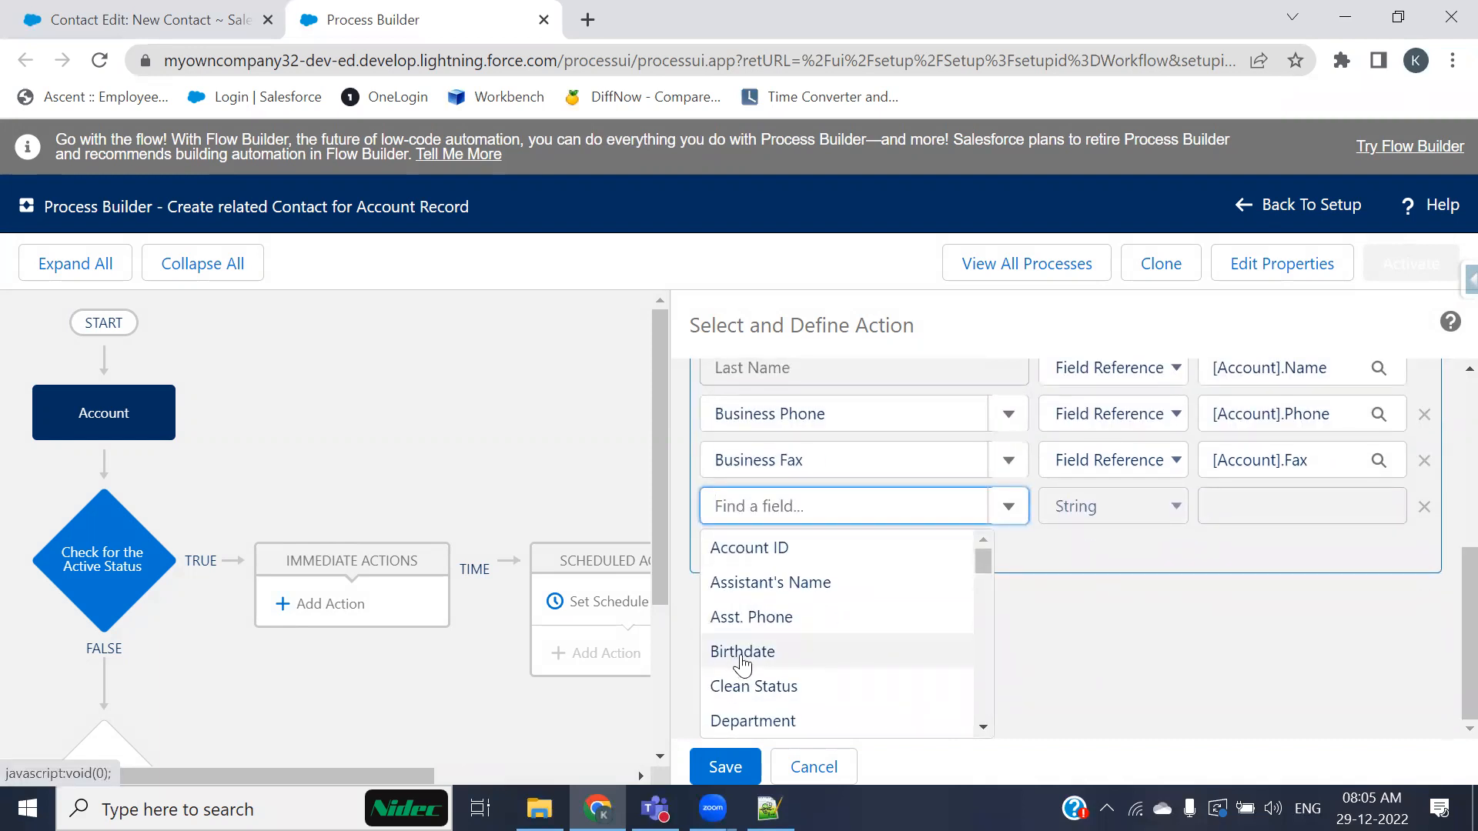
pyautogui.scroll(-4, 738, 662)
pyautogui.scroll(2, 755, 627)
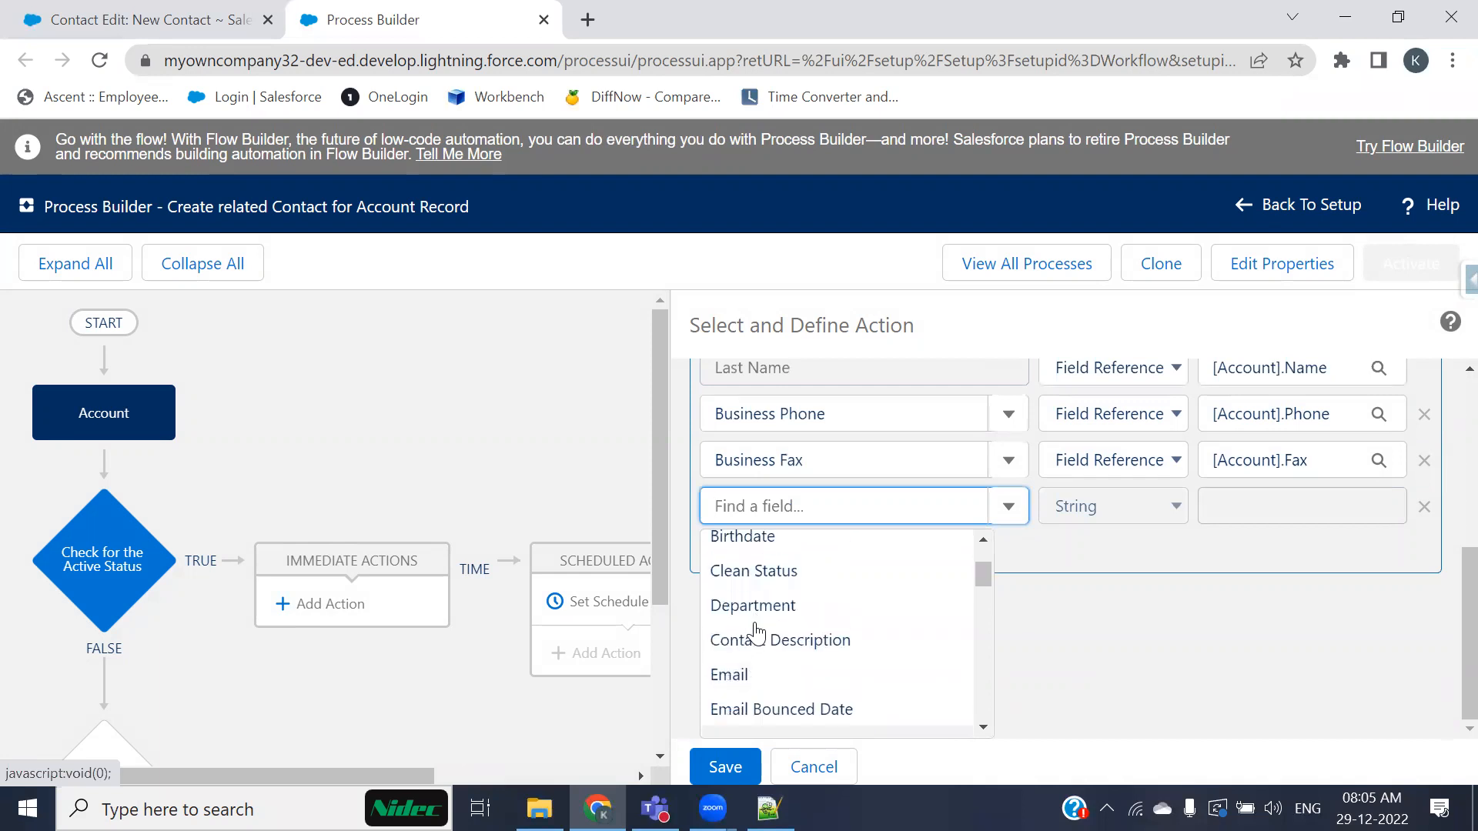
pyautogui.click(755, 603)
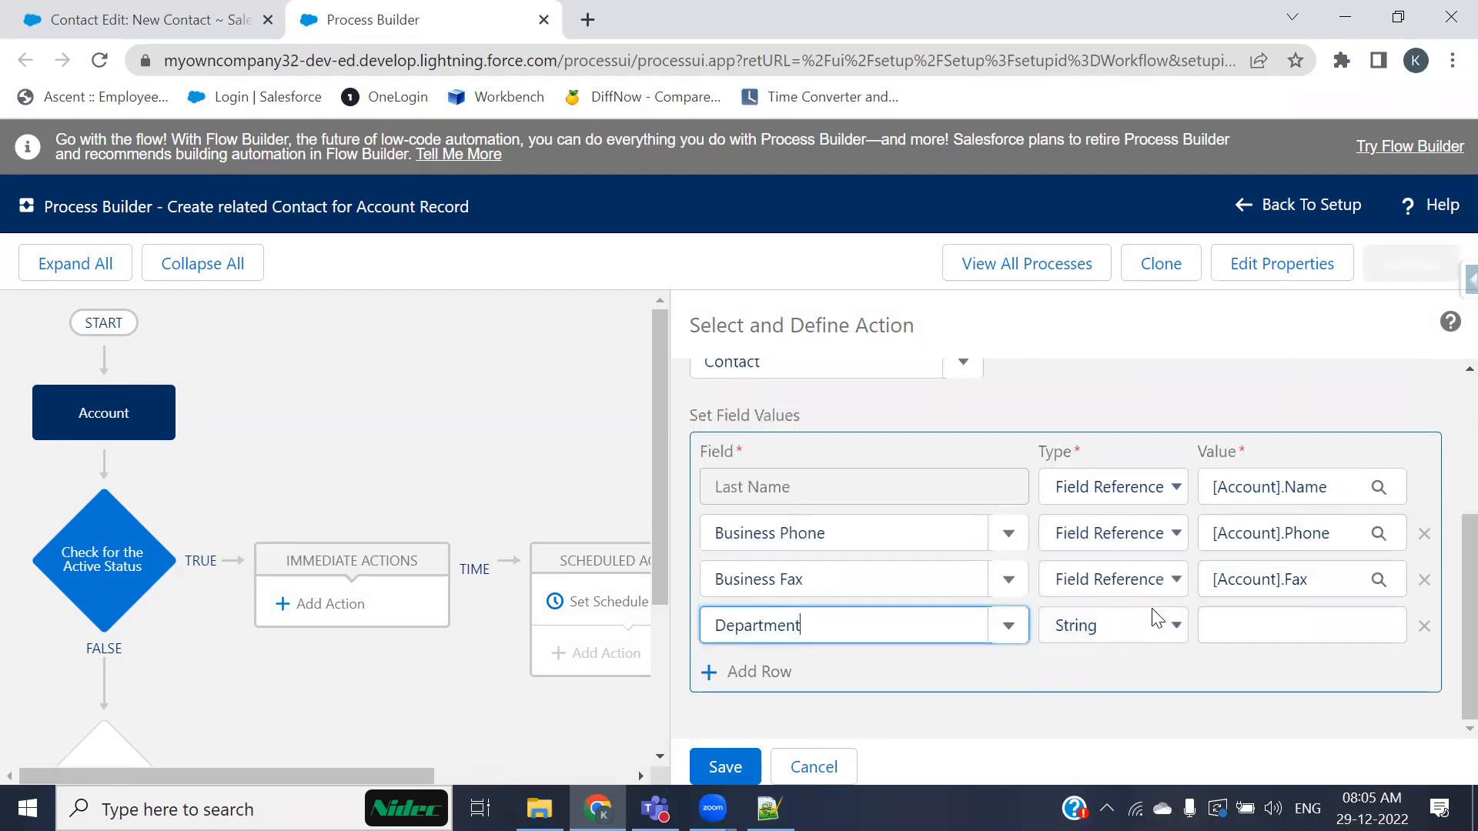
pyautogui.click(1257, 615)
pyautogui.write('Computers')
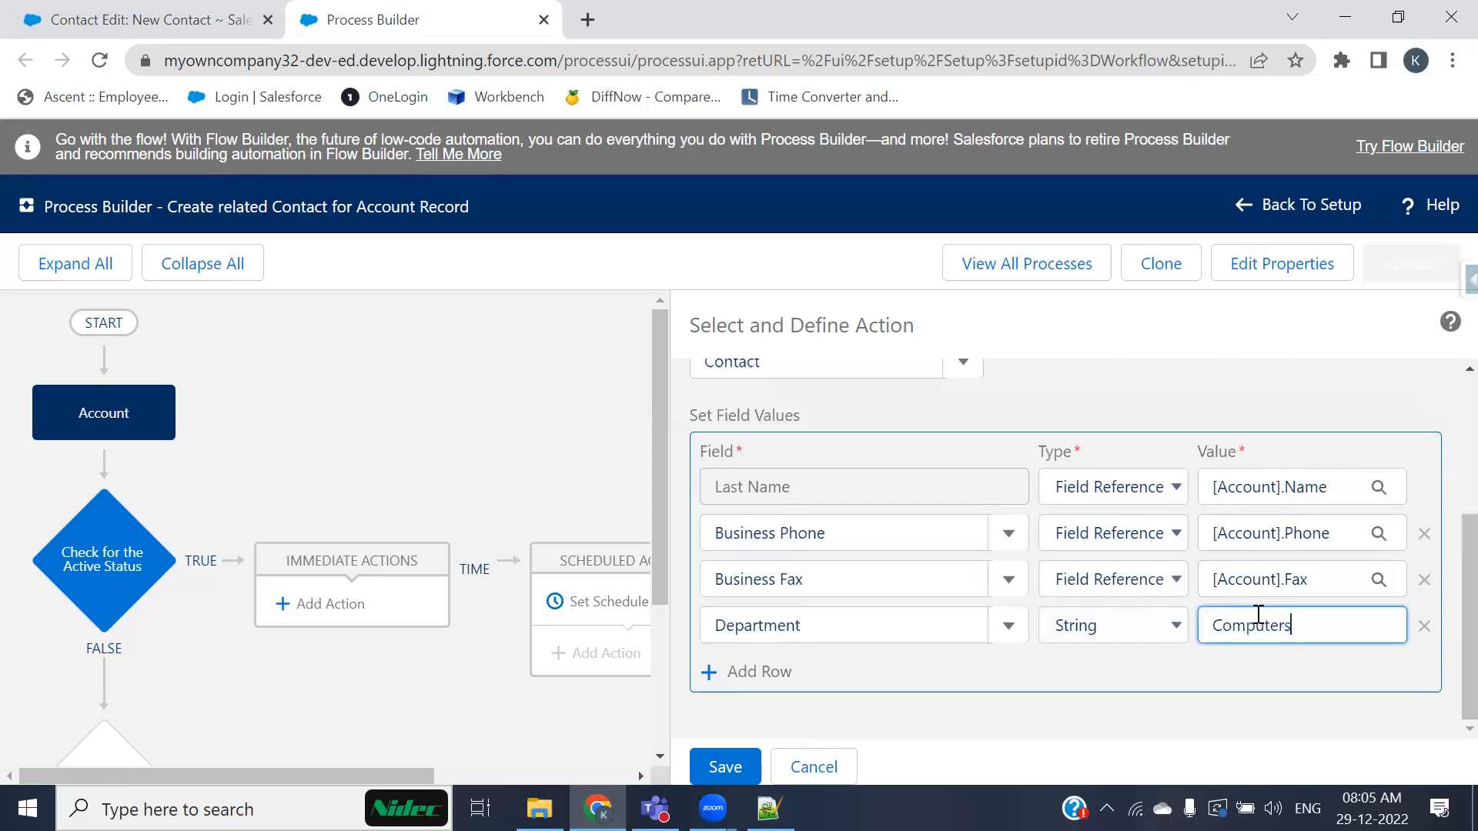
pyautogui.click(1177, 691)
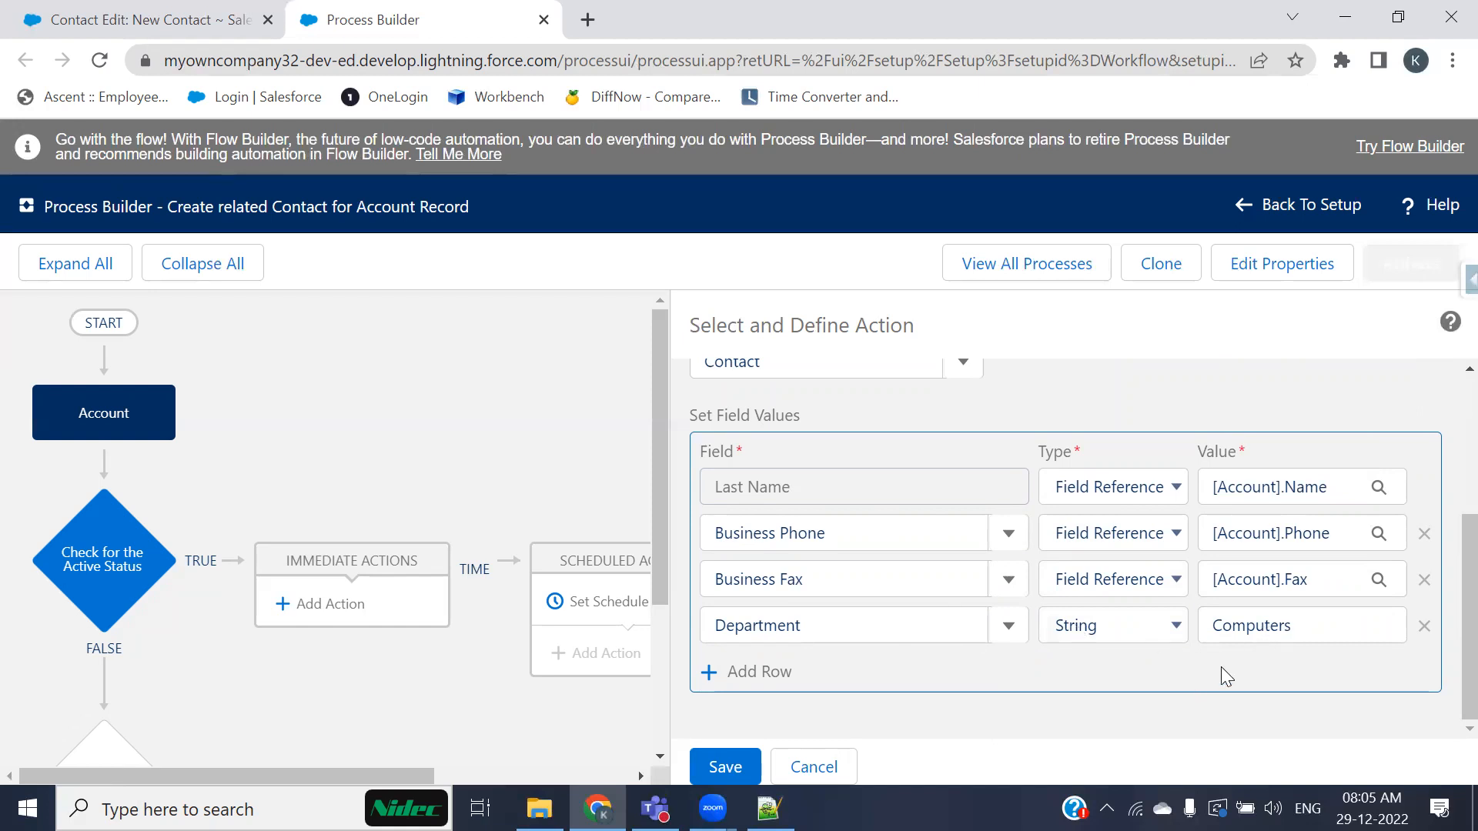
pyautogui.click(1424, 626)
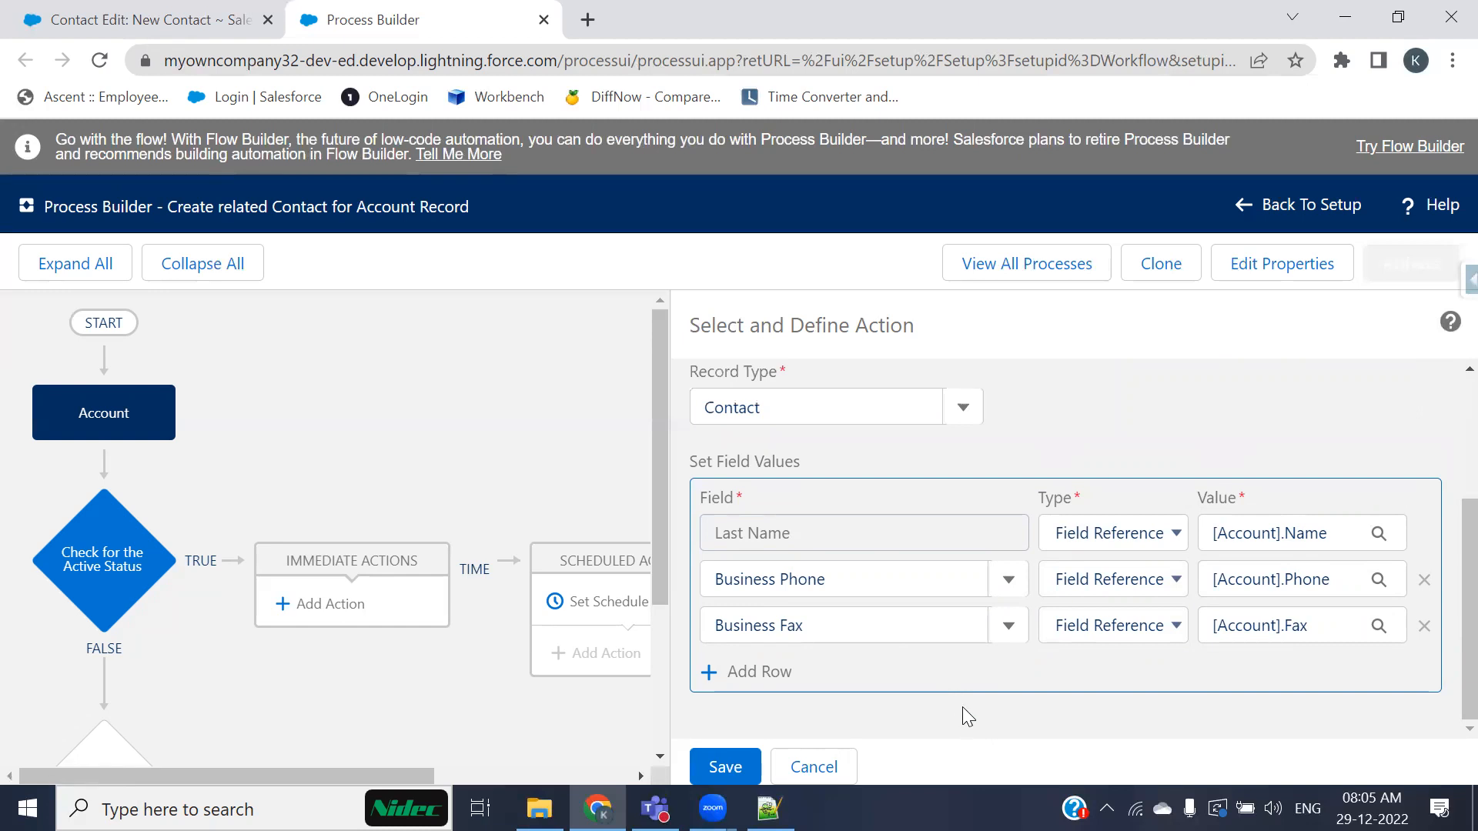
# Step: Add a Mailing City row and map it as a Field Reference to the Account's Billing City field
pyautogui.click(754, 674)
pyautogui.scroll(-1, 753, 670)
pyautogui.click(783, 630)
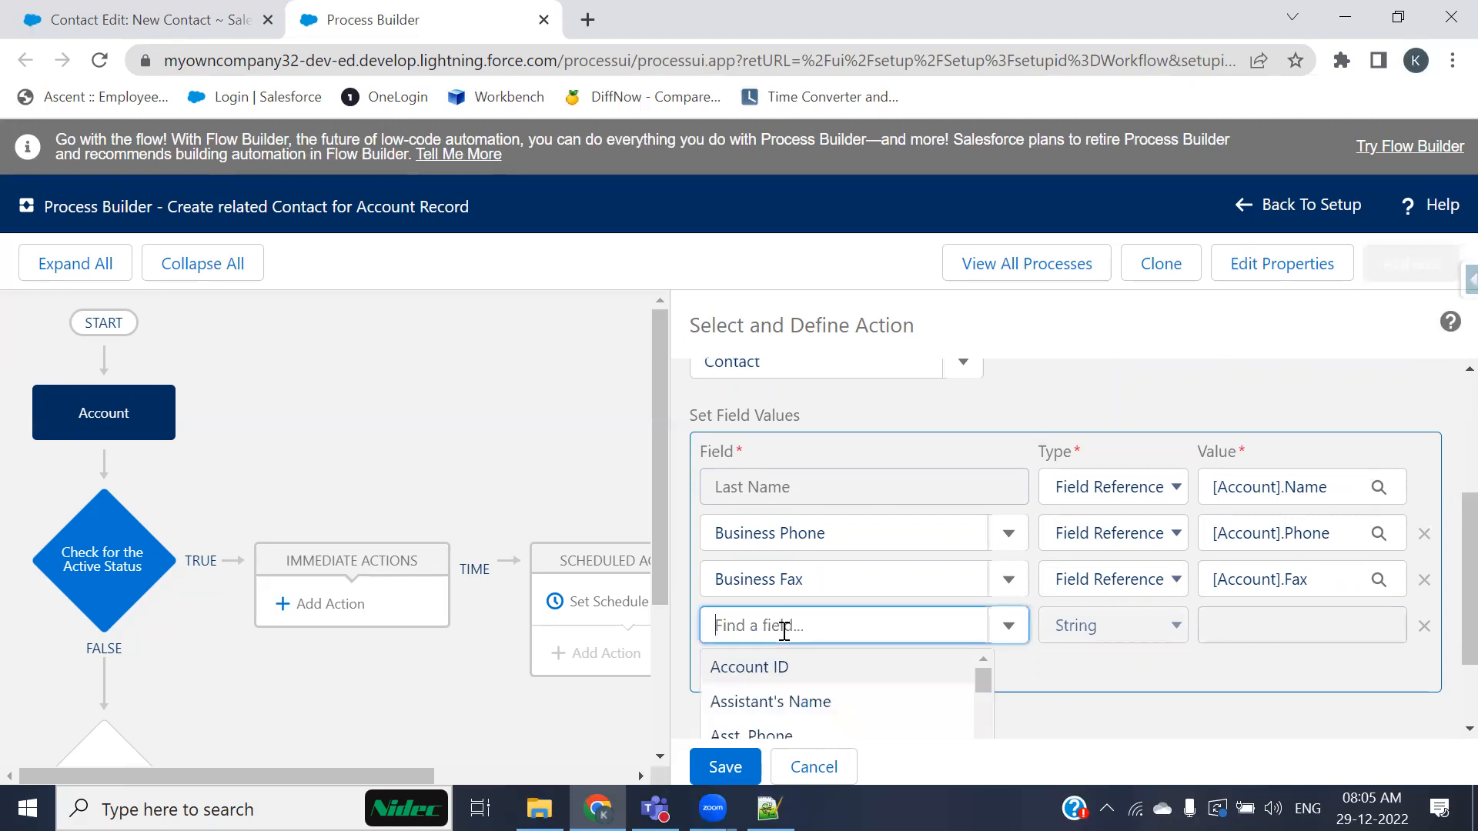
pyautogui.write('maili')
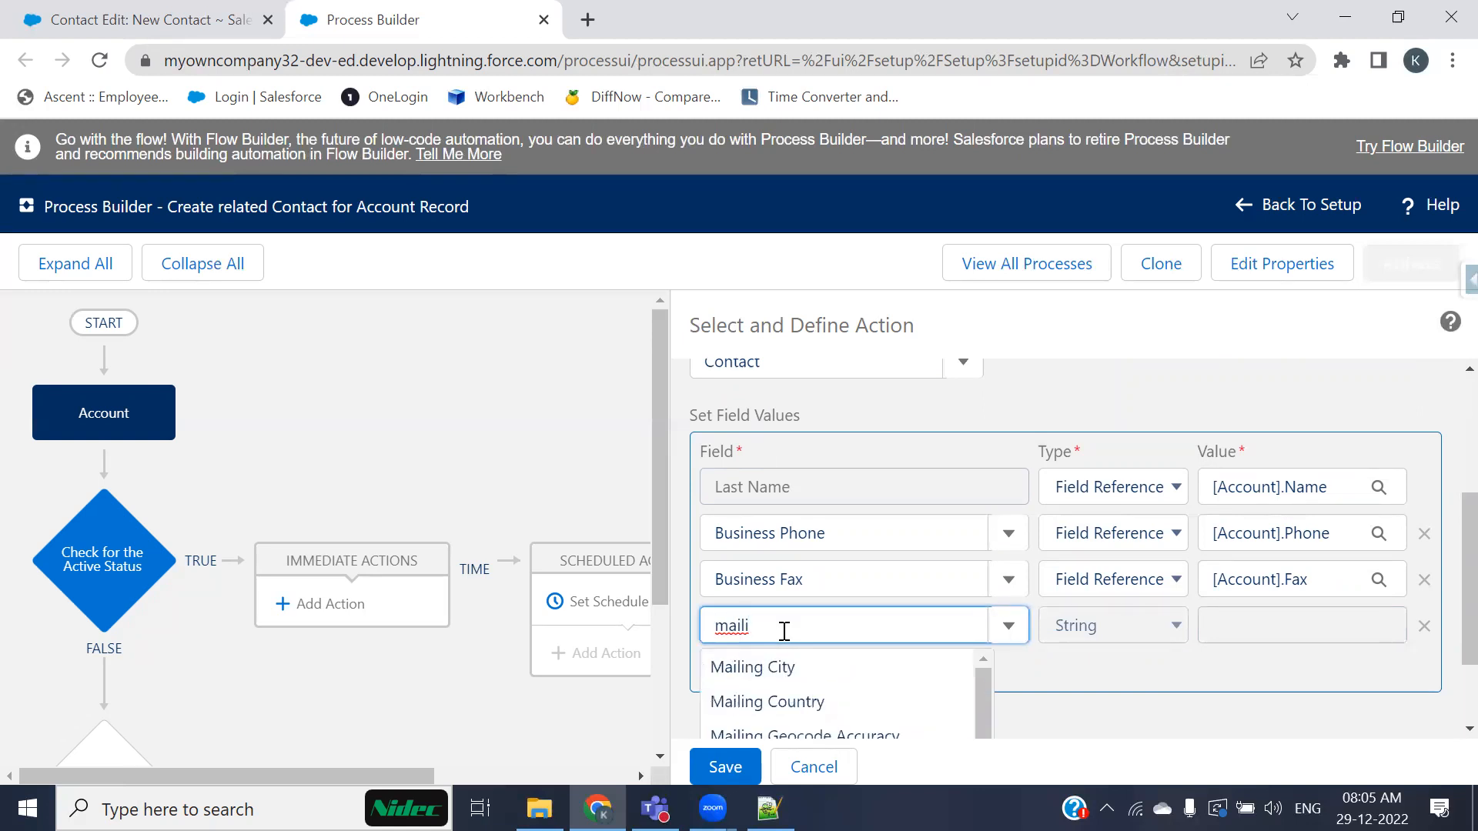
pyautogui.click(775, 667)
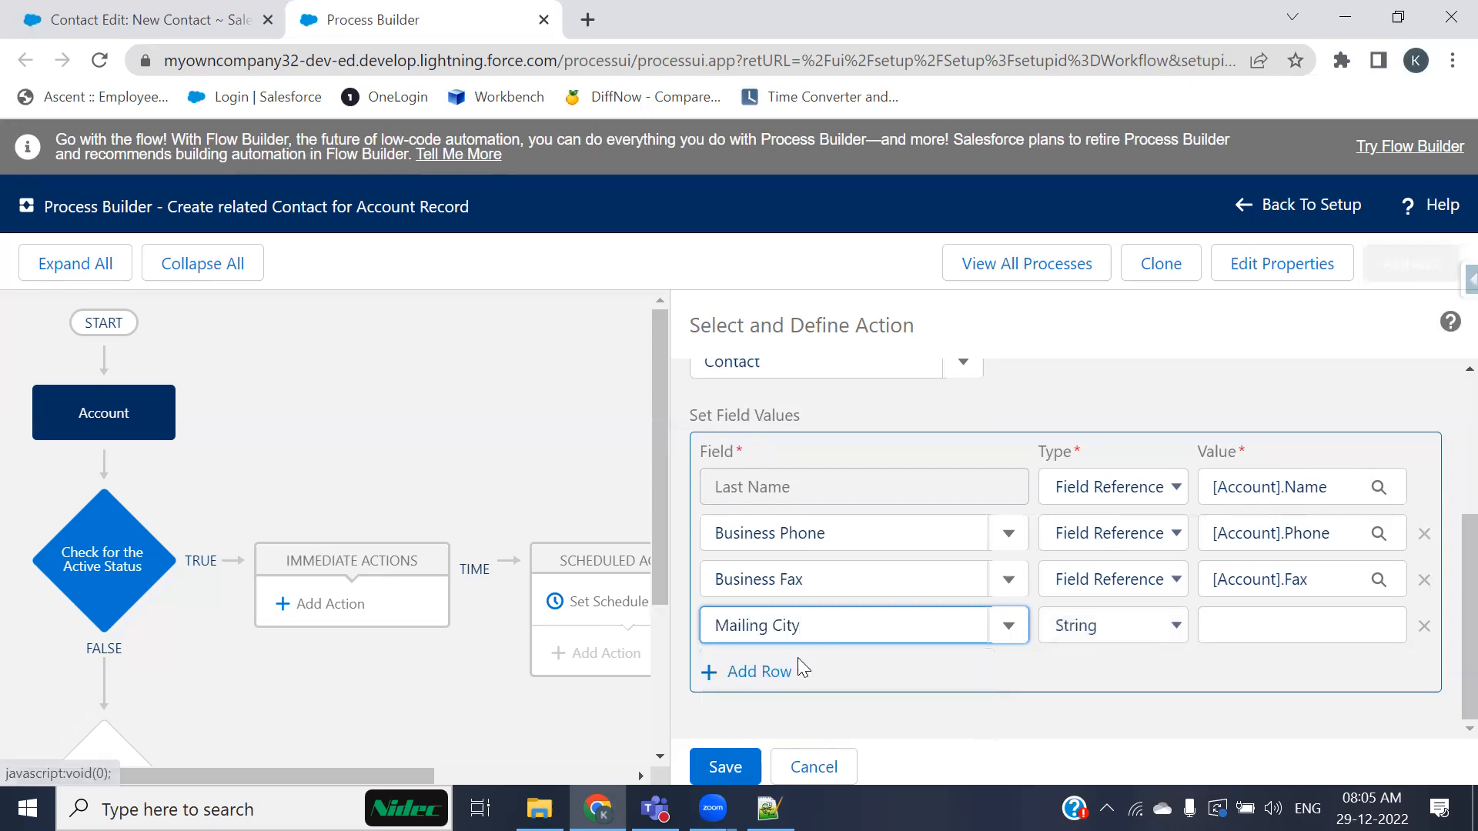
pyautogui.click(1122, 636)
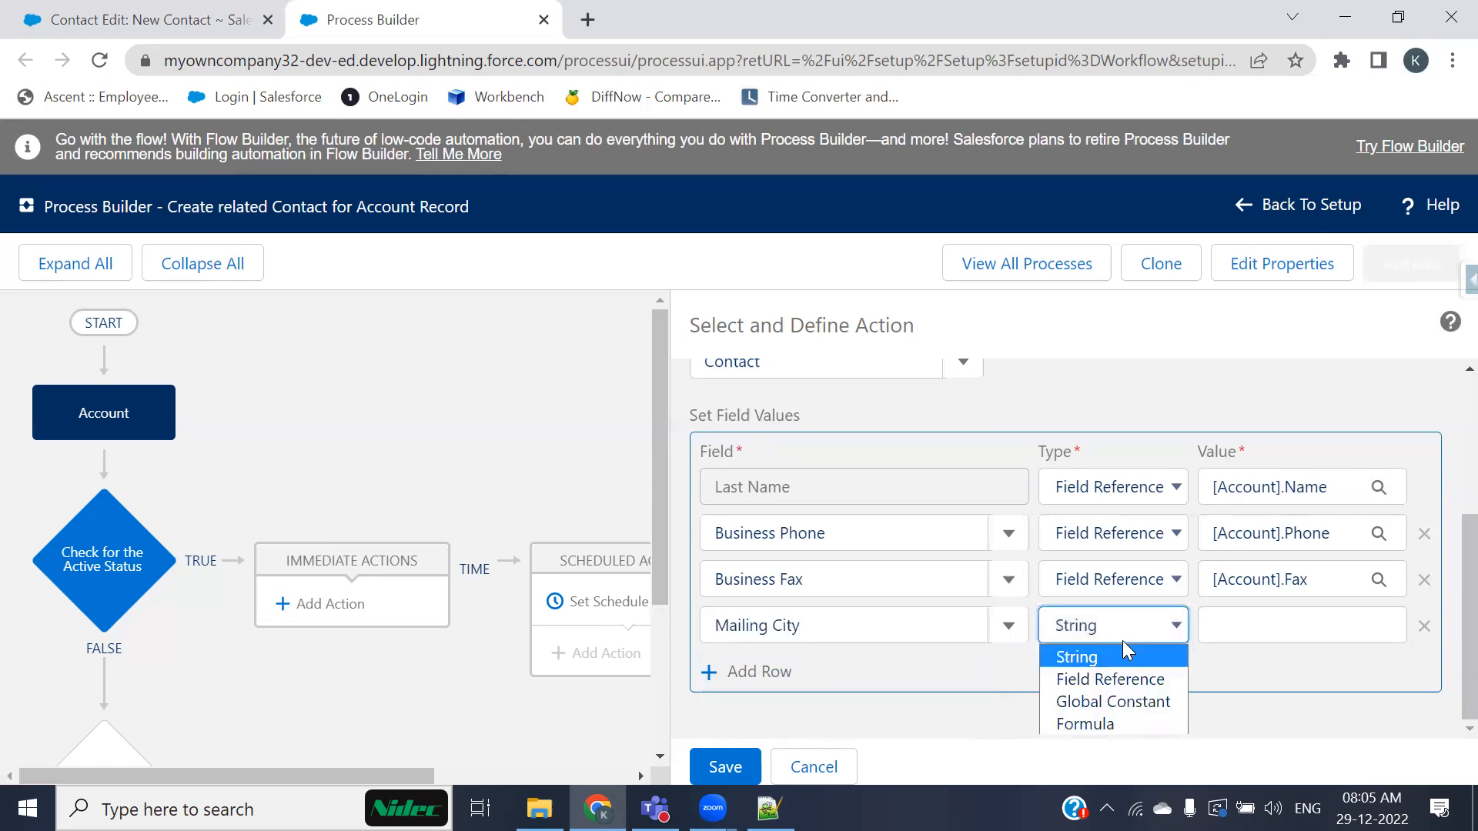
pyautogui.click(1193, 675)
pyautogui.click(1269, 625)
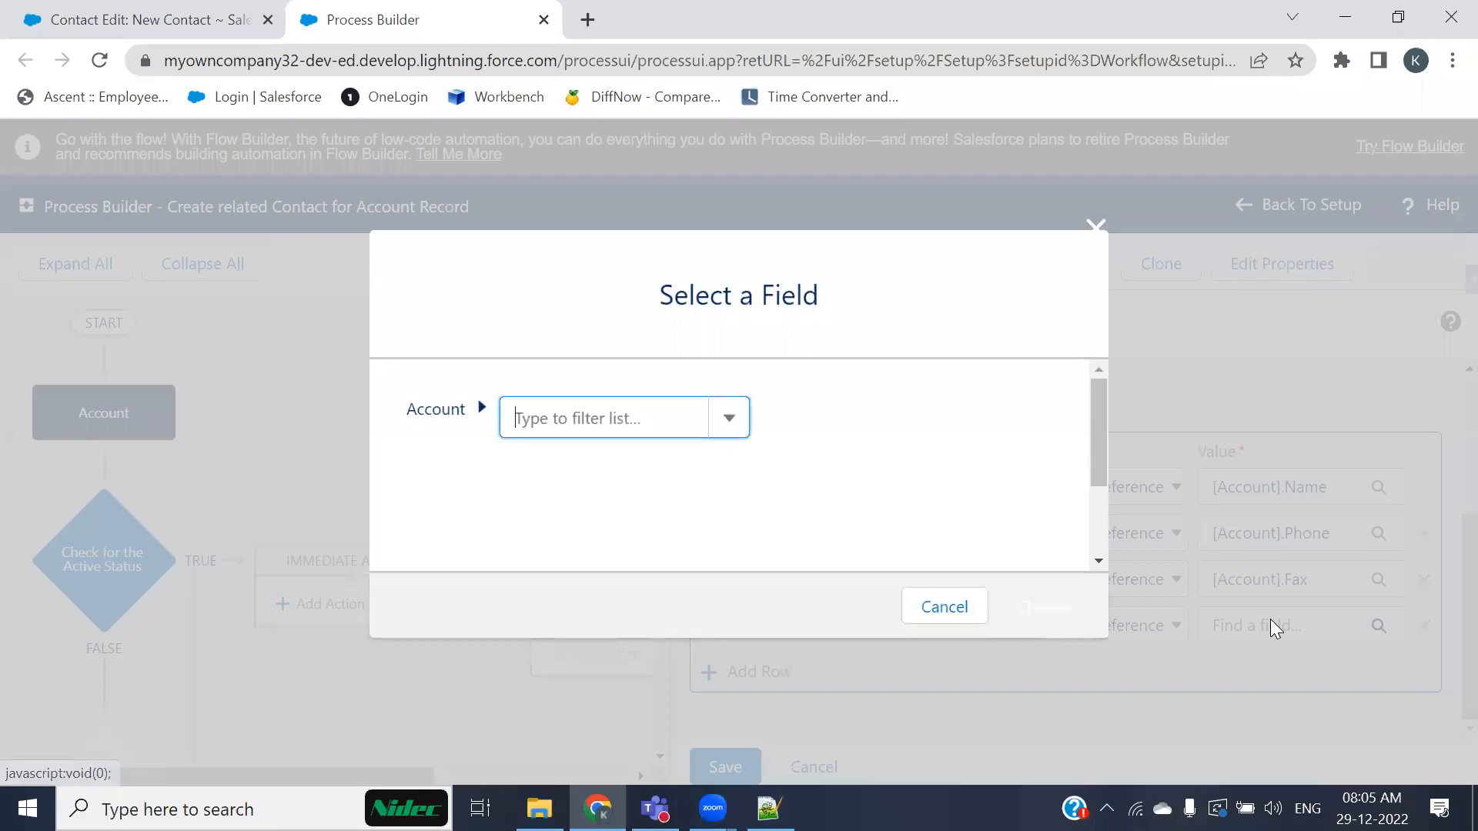
pyautogui.write('city')
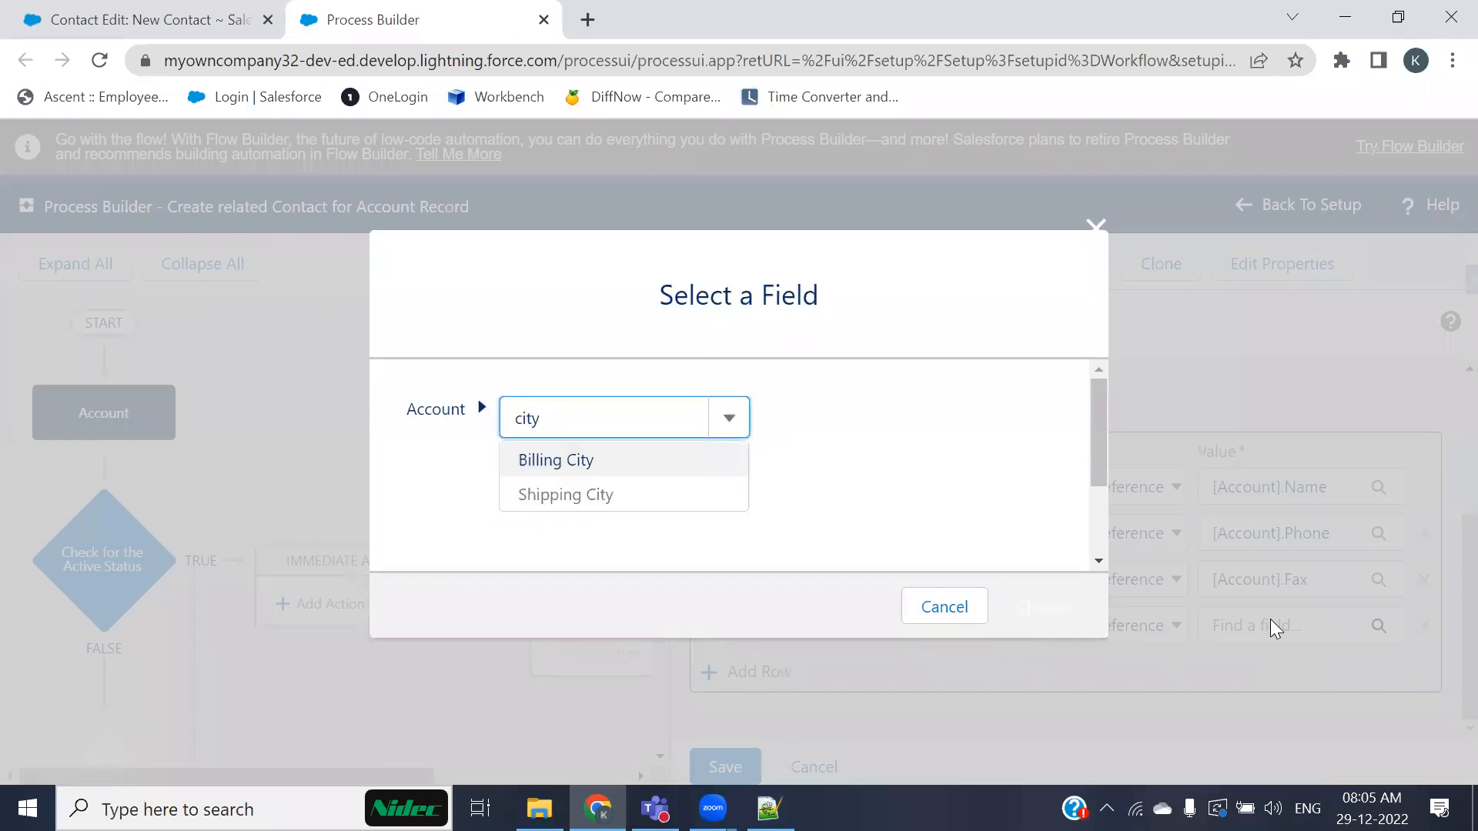
pyautogui.click(538, 458)
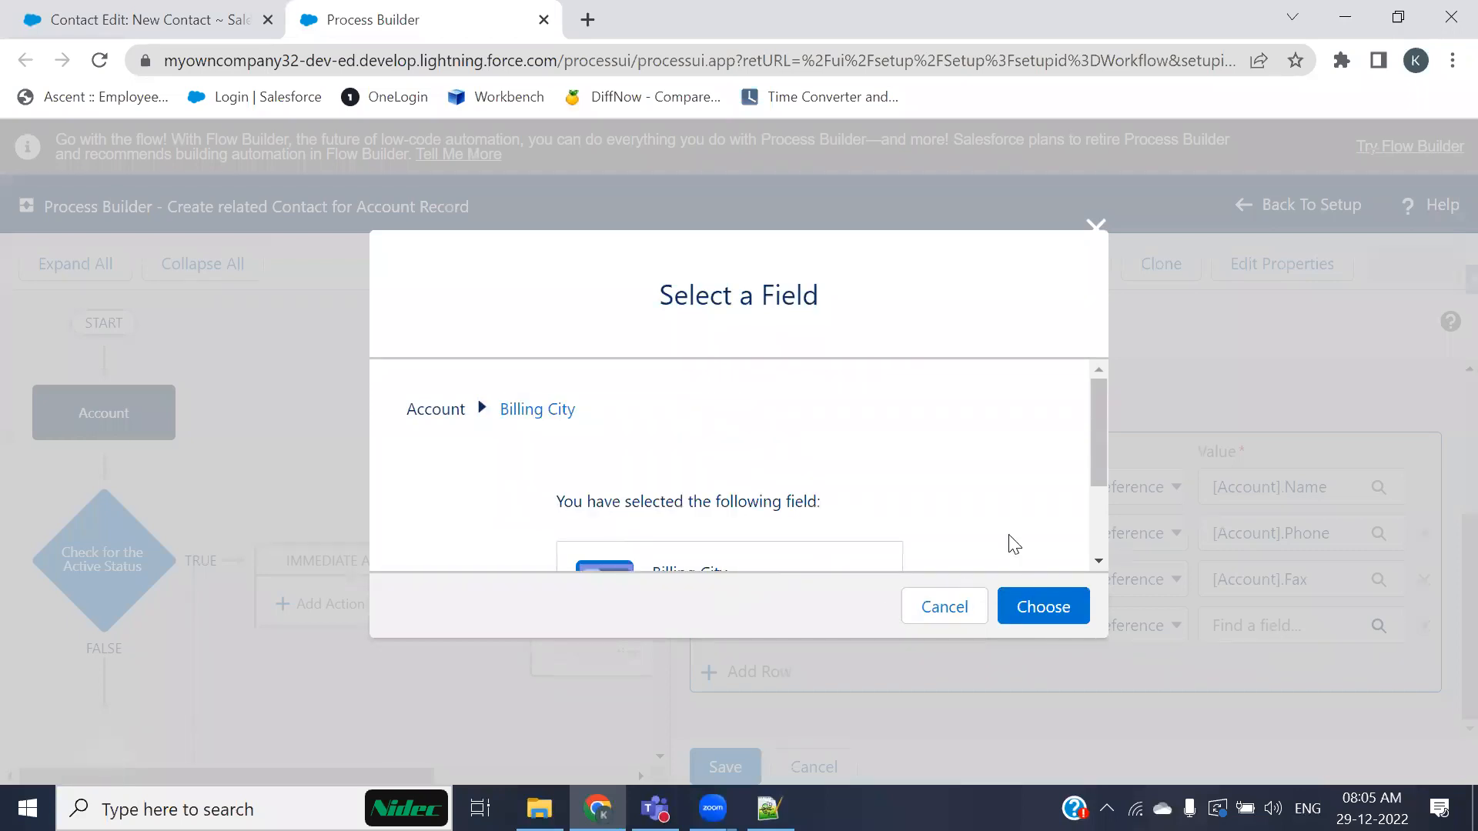
pyautogui.scroll(-2, 985, 554)
pyautogui.click(1047, 605)
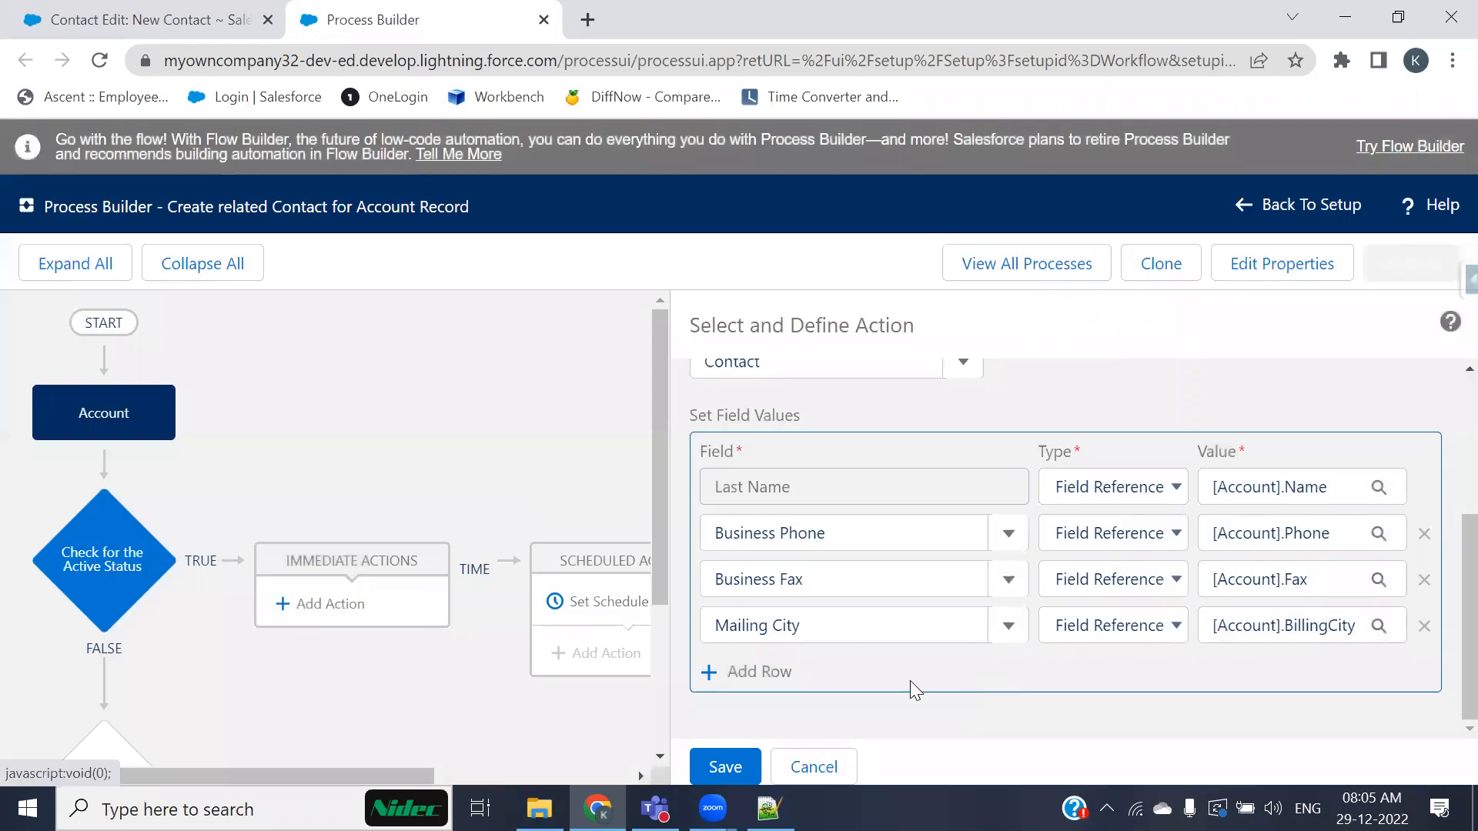
# Step: Add a Mailing Country row and map it as a Field Reference to the Account's Billing Country field
pyautogui.click(769, 670)
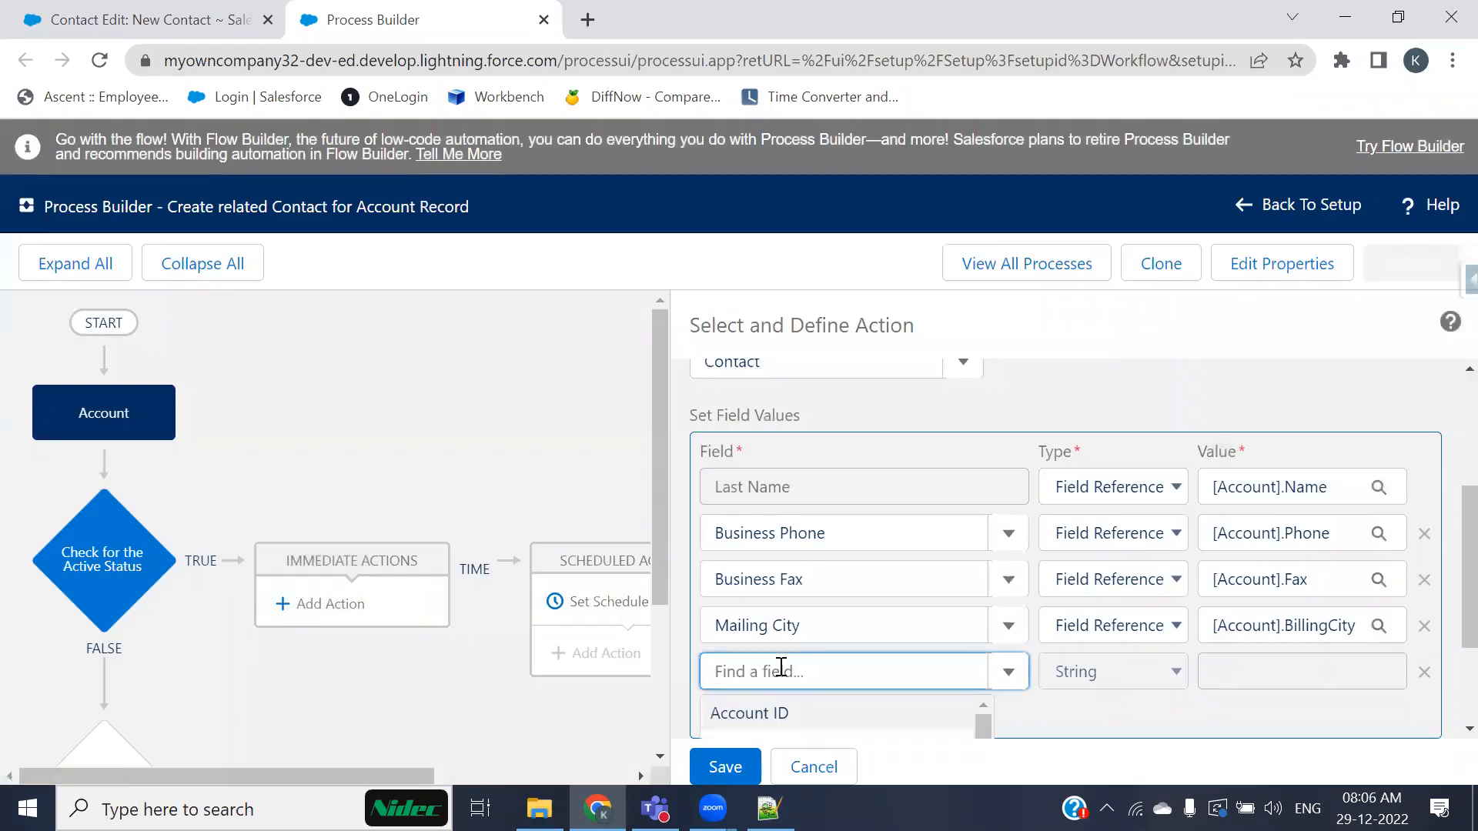
pyautogui.write('mailing')
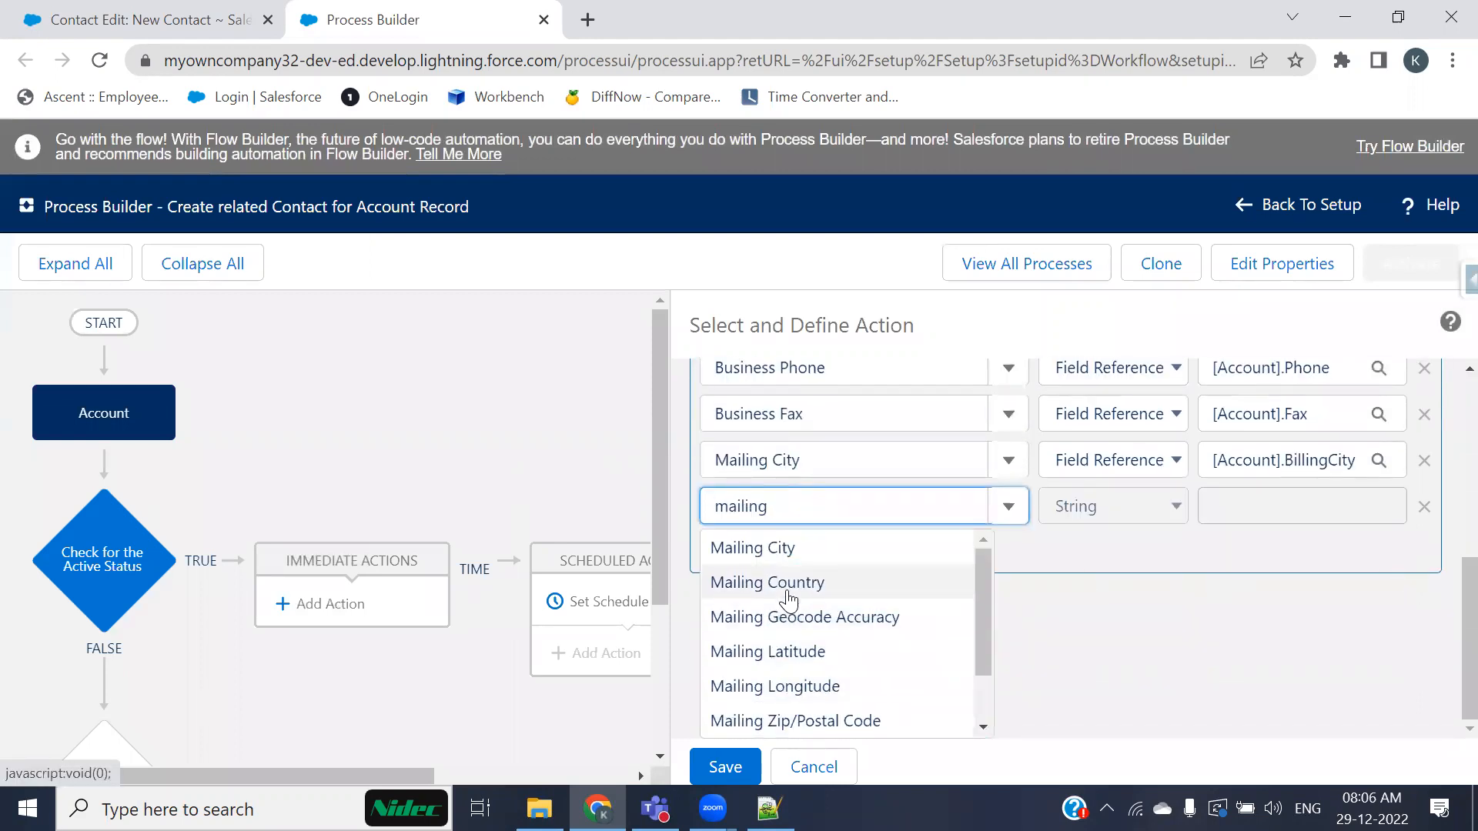
pyautogui.click(785, 589)
pyautogui.click(1121, 631)
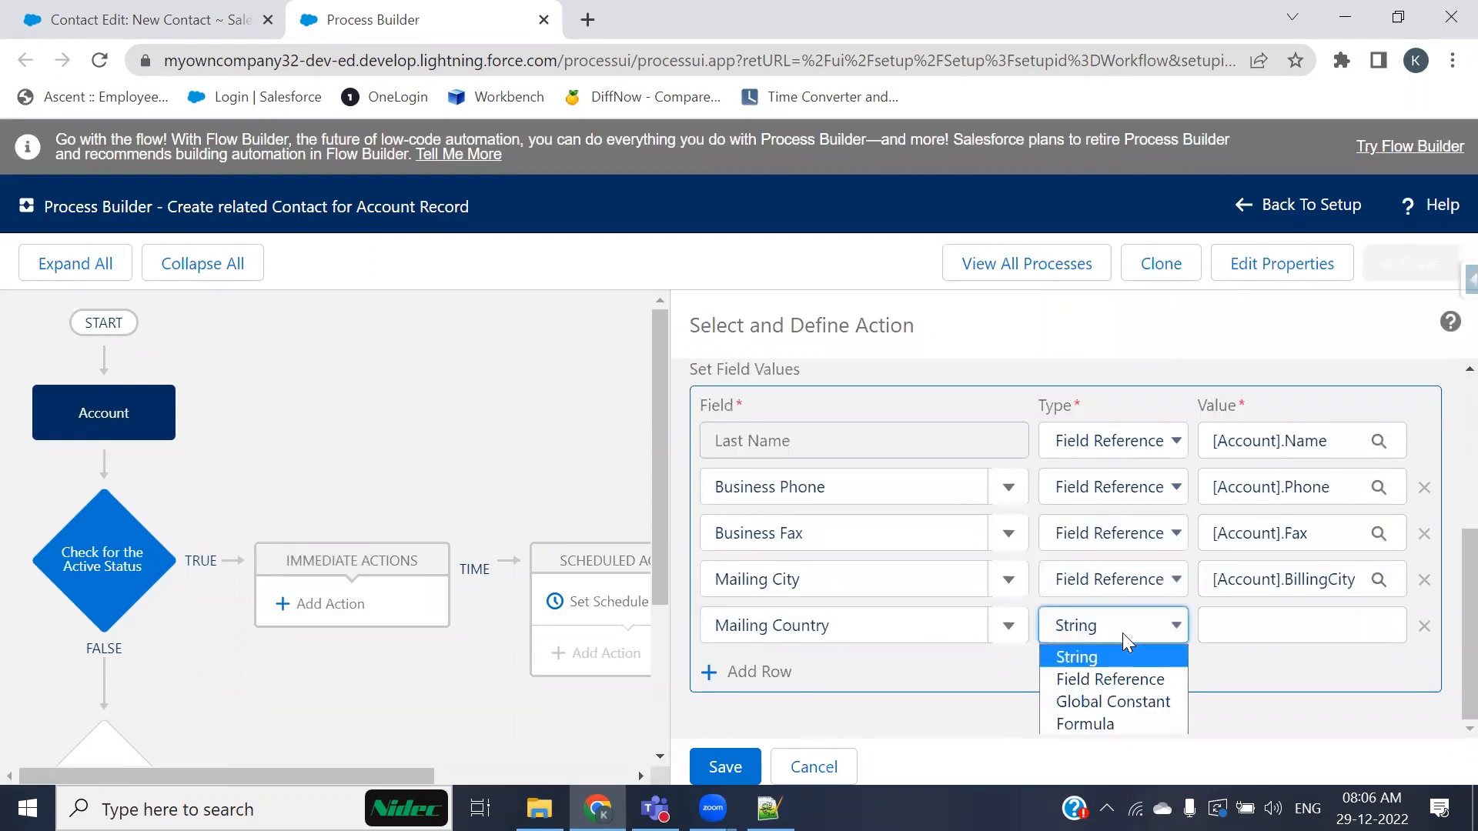
pyautogui.click(1119, 676)
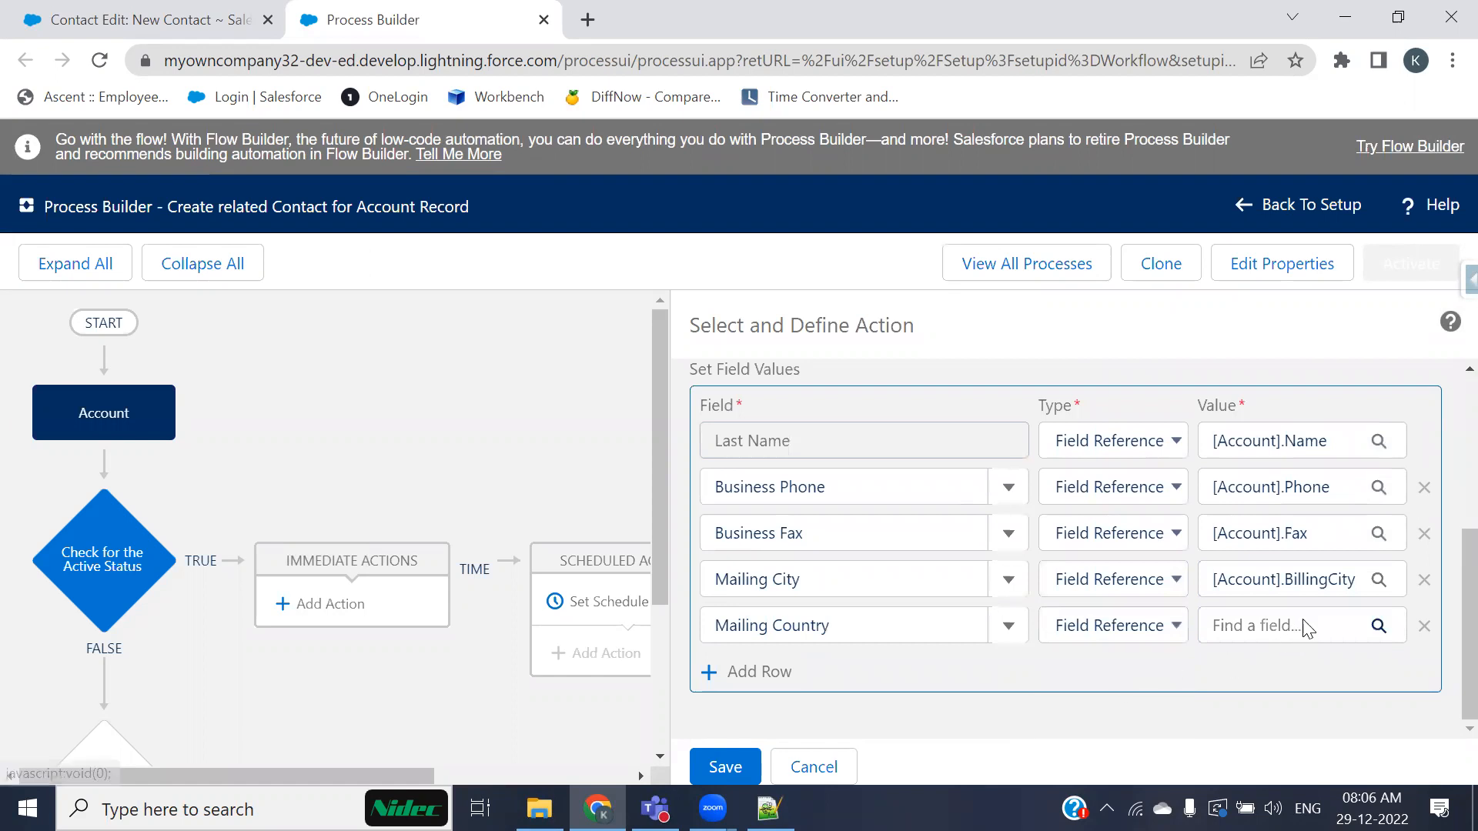
pyautogui.click(1302, 621)
pyautogui.write('country')
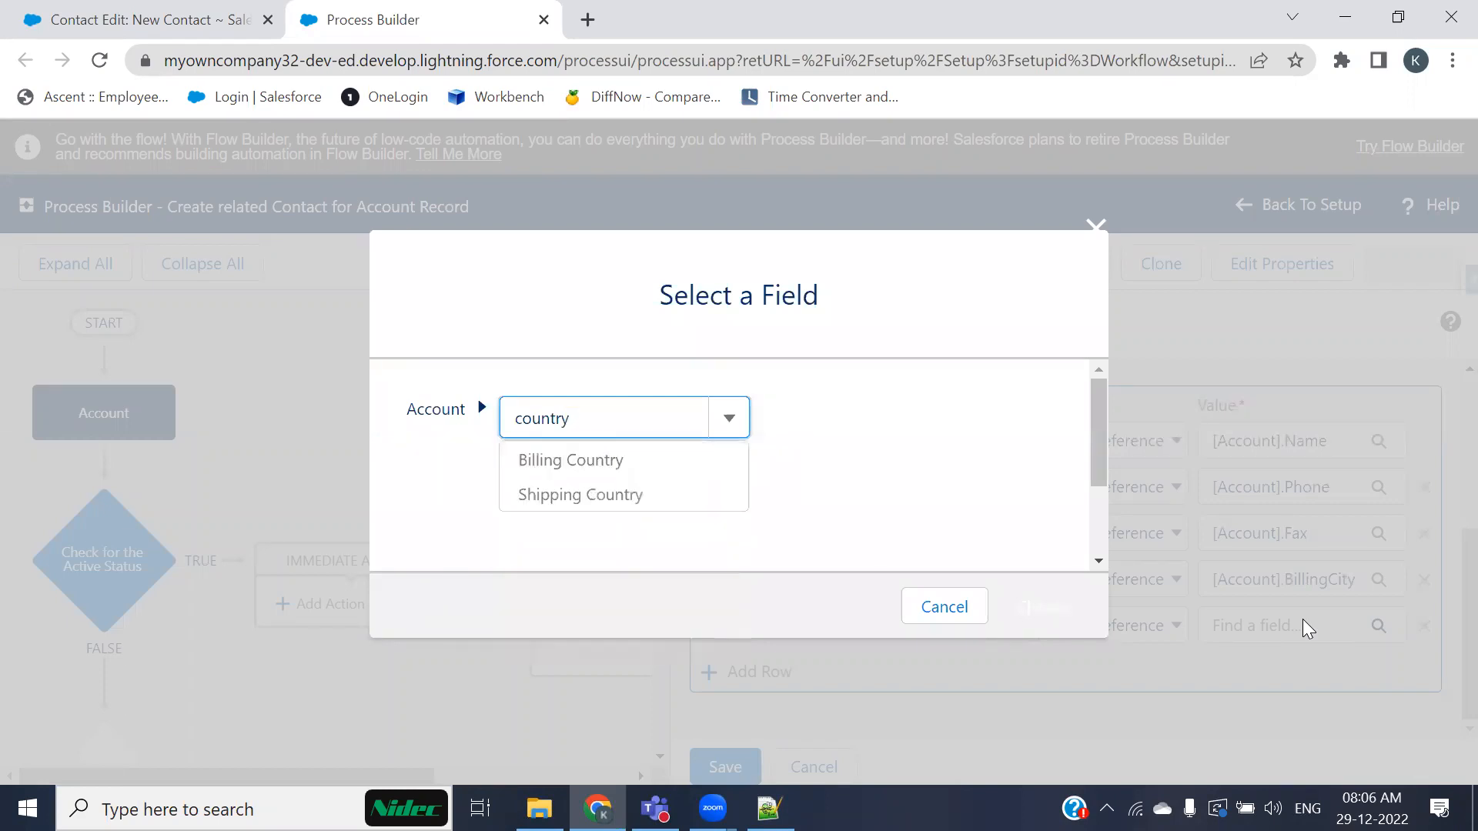
pyautogui.click(587, 460)
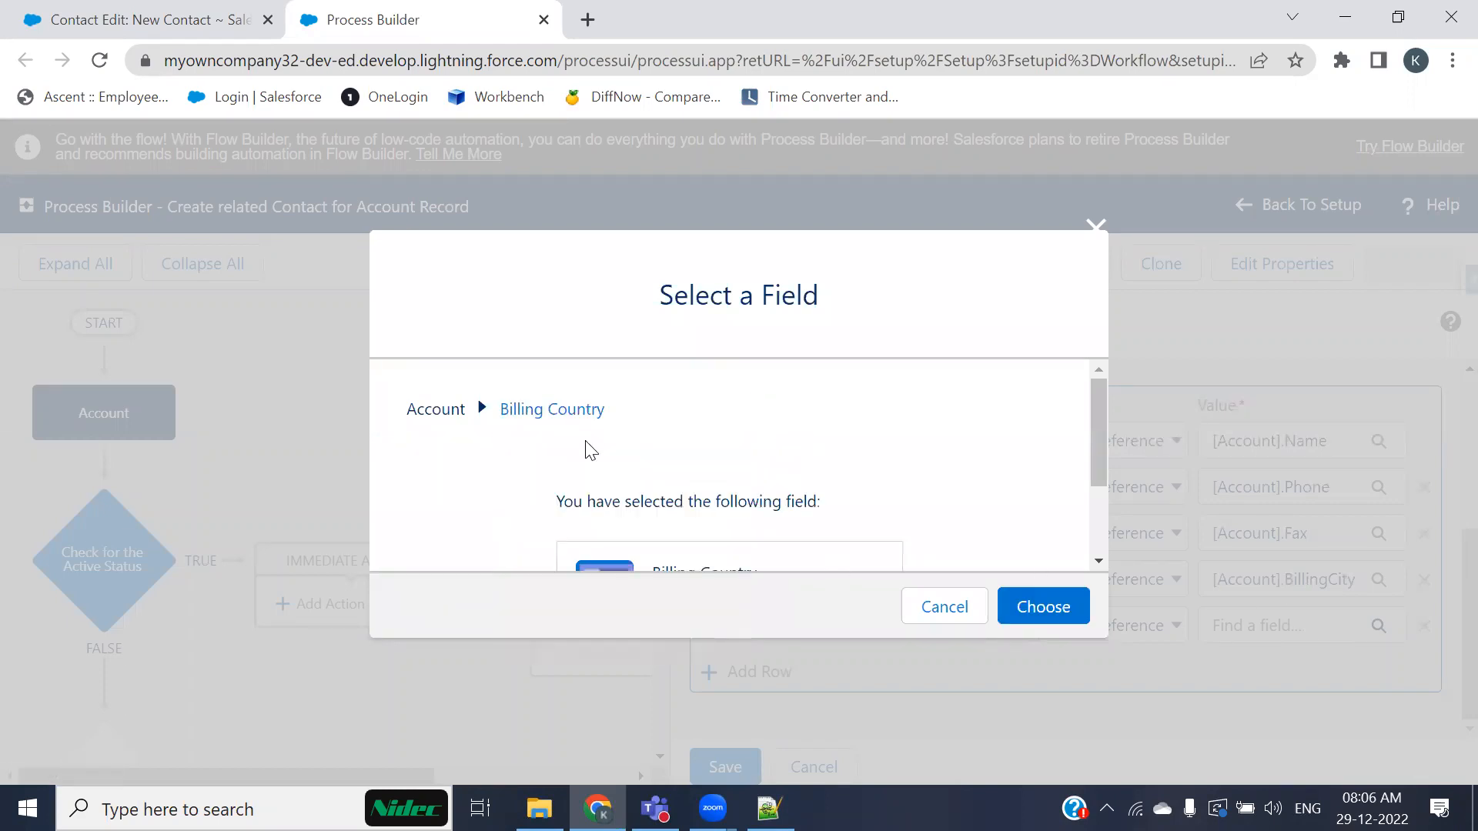
pyautogui.scroll(-2, 1030, 549)
pyautogui.click(1057, 603)
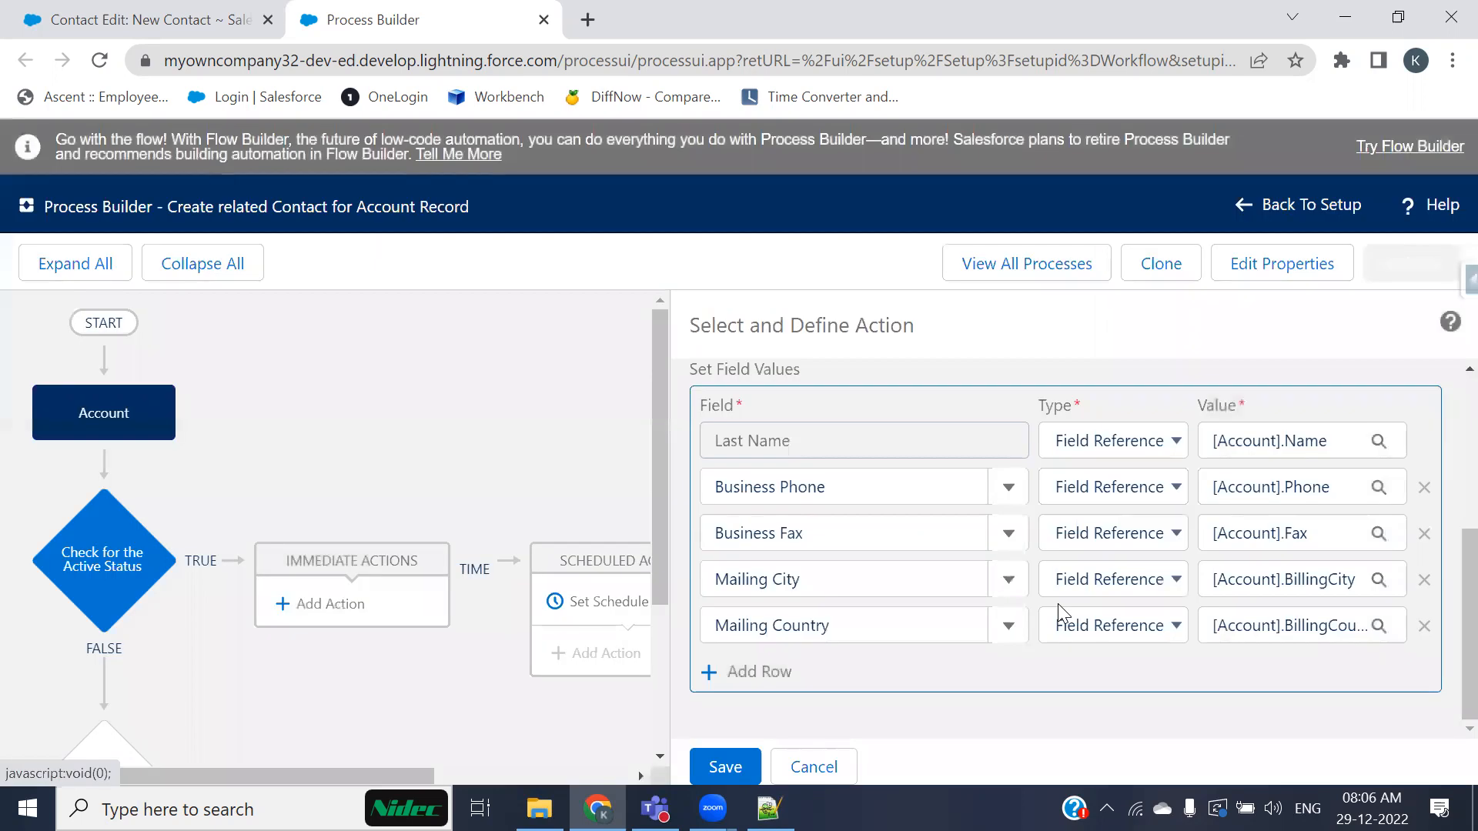
# Step: Add a Mailing Street row and map it as a Field Reference to the Account's Billing Street field
pyautogui.click(781, 672)
pyautogui.click(781, 671)
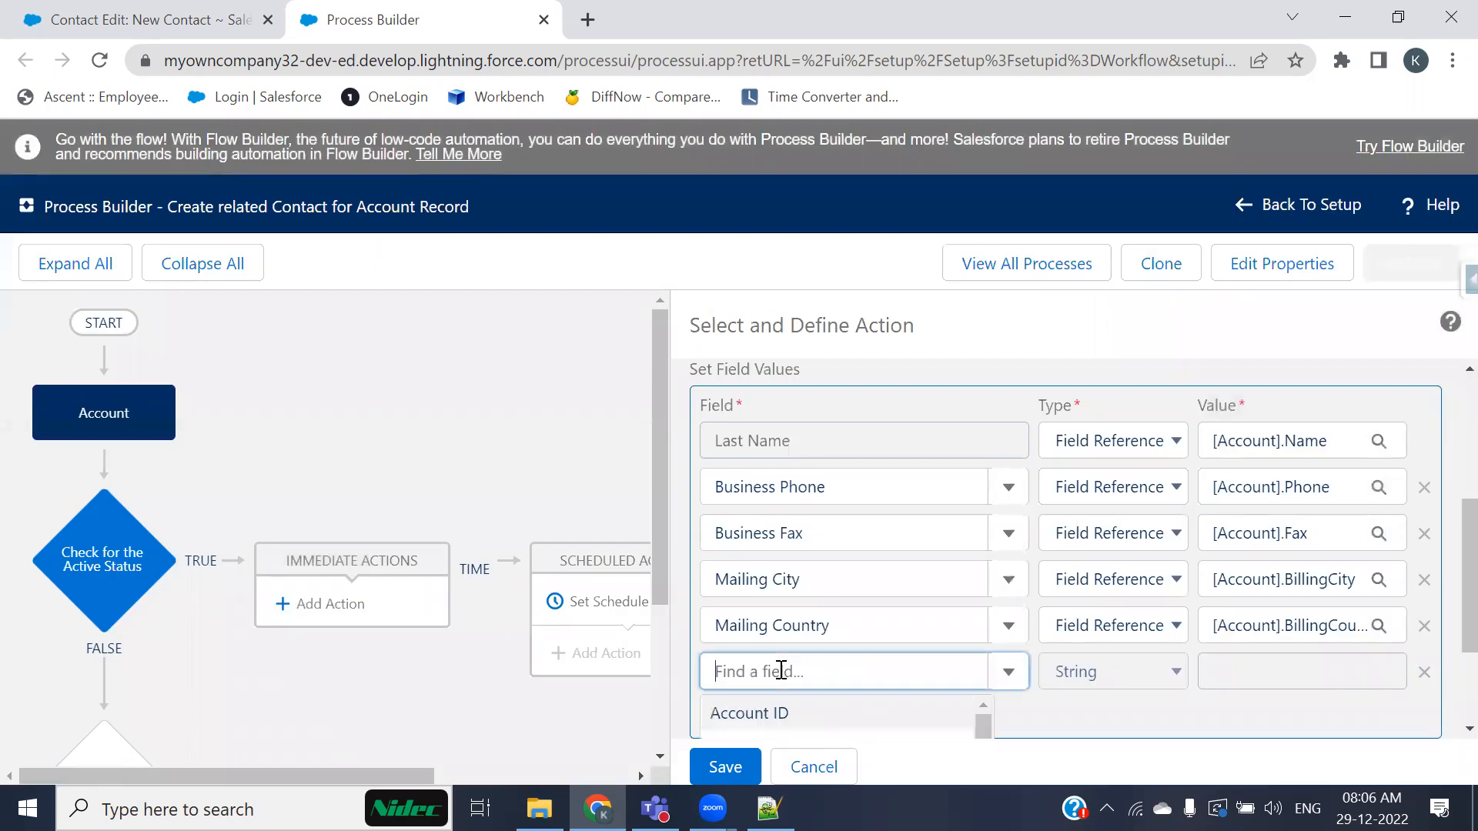
pyautogui.write('mailin')
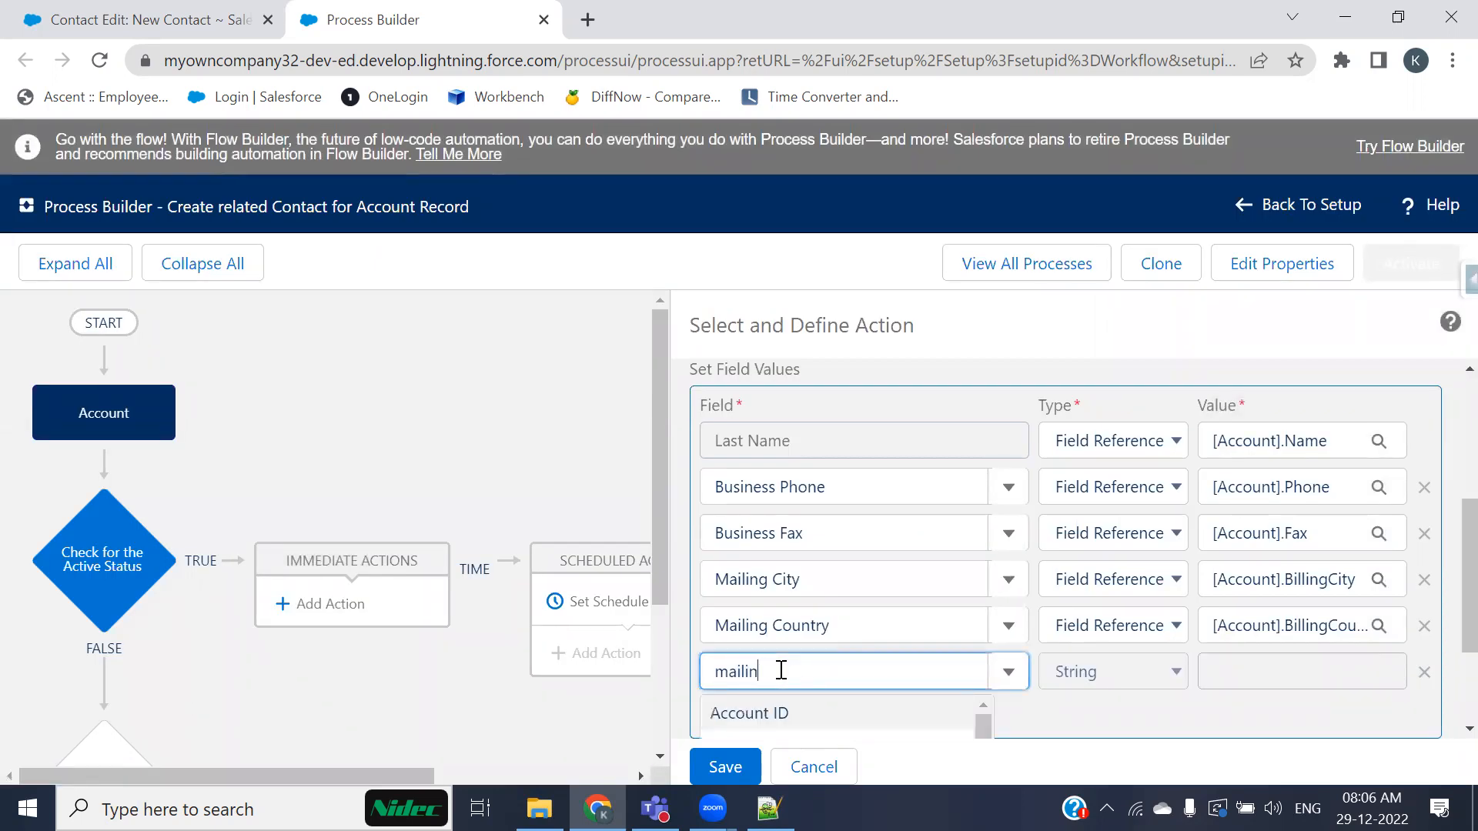
pyautogui.write('g')
pyautogui.scroll(-2, 821, 648)
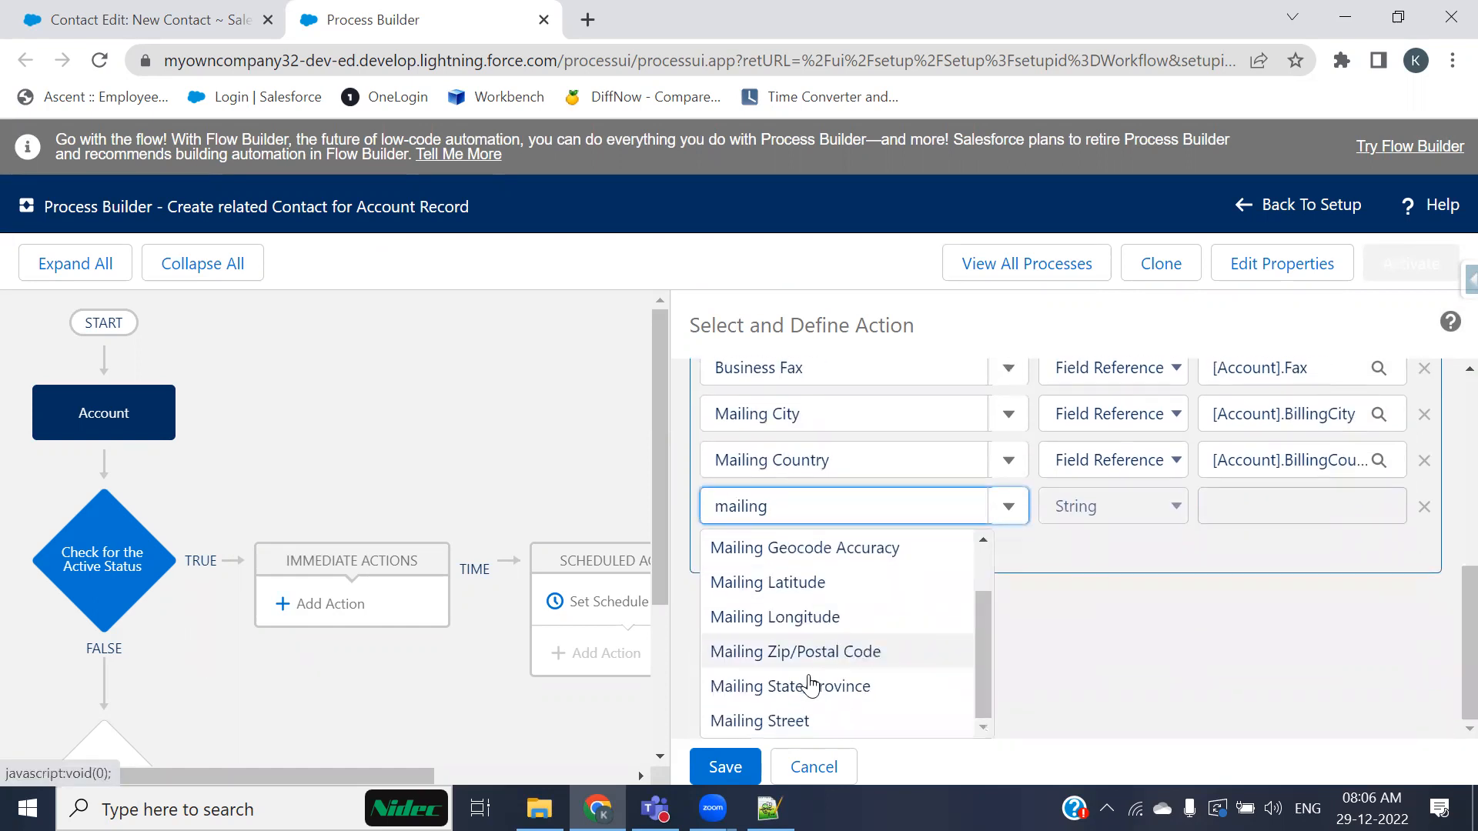
pyautogui.click(777, 717)
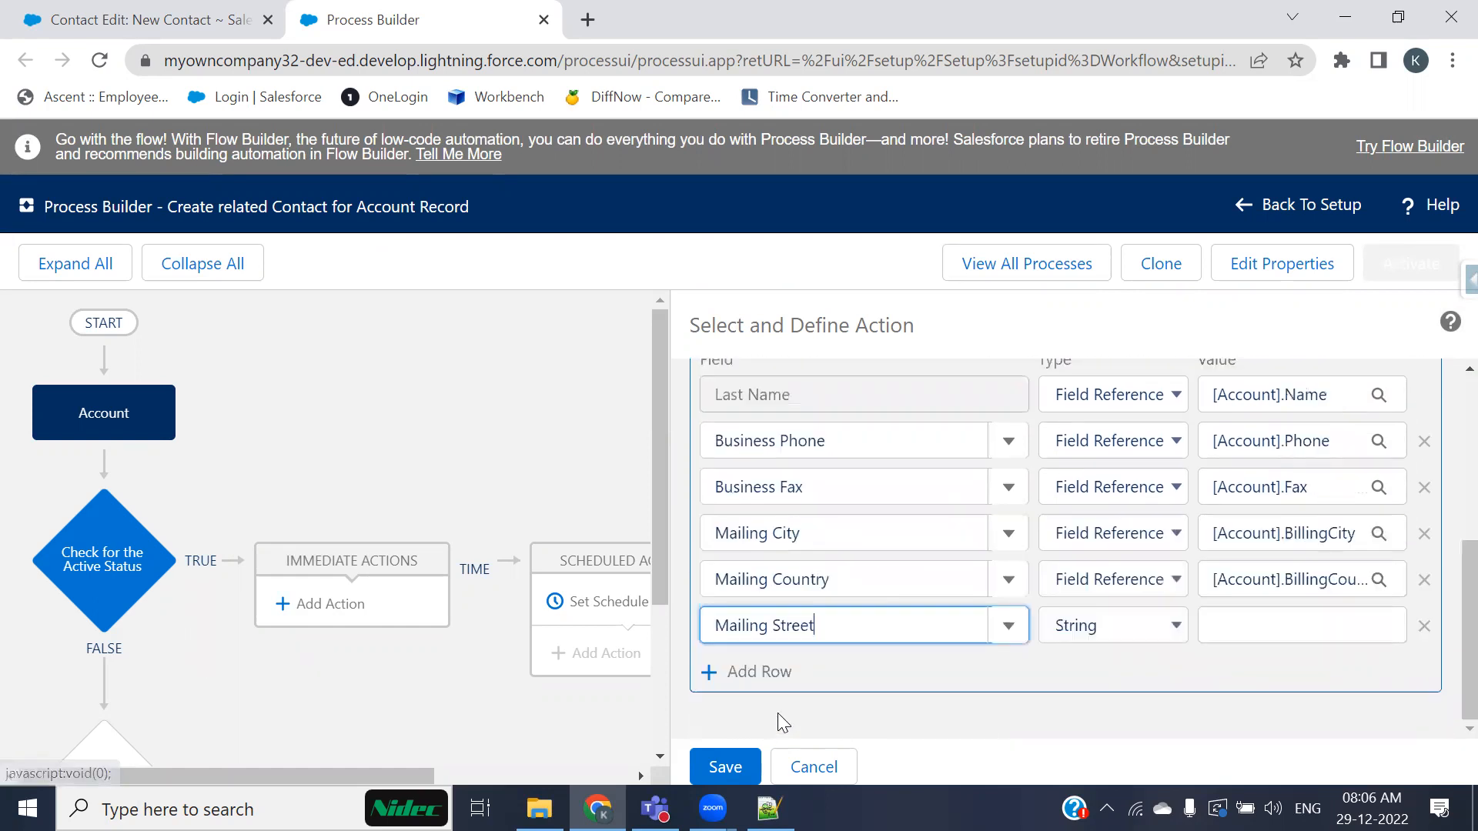
pyautogui.click(1136, 631)
pyautogui.click(1097, 681)
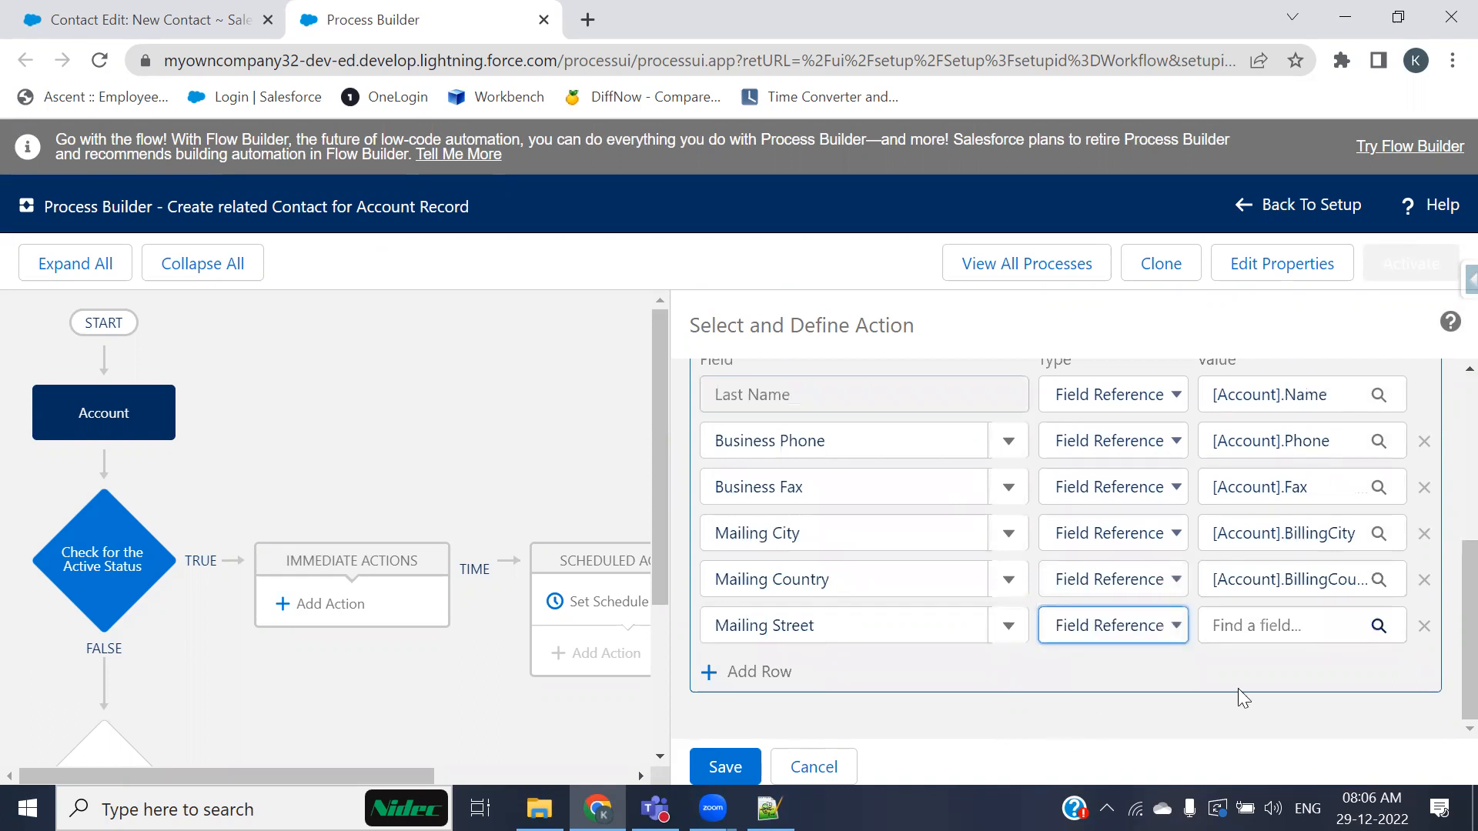
pyautogui.click(1258, 627)
pyautogui.write('stree')
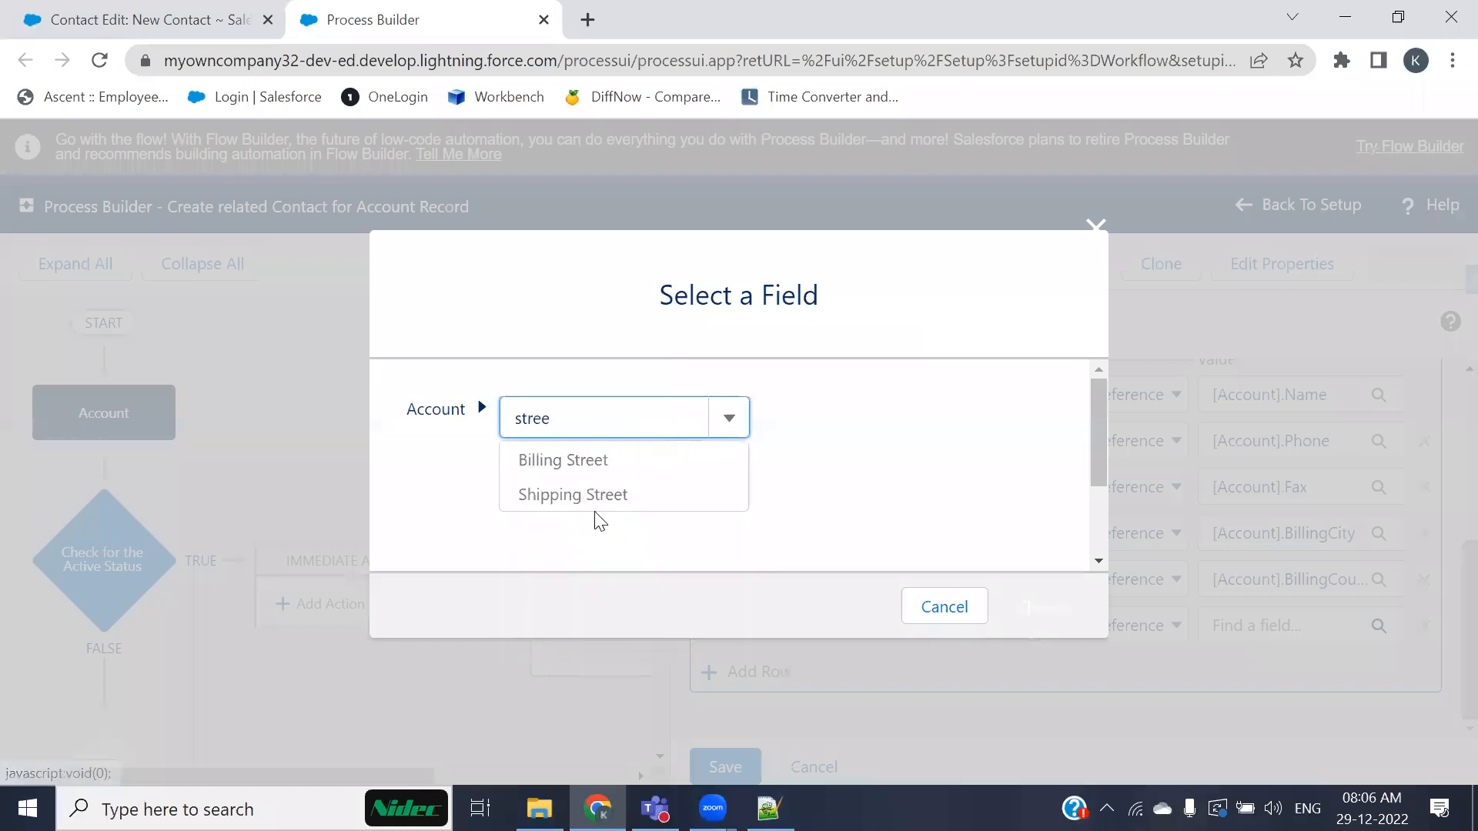
pyautogui.click(554, 459)
pyautogui.scroll(-2, 992, 501)
pyautogui.click(1064, 607)
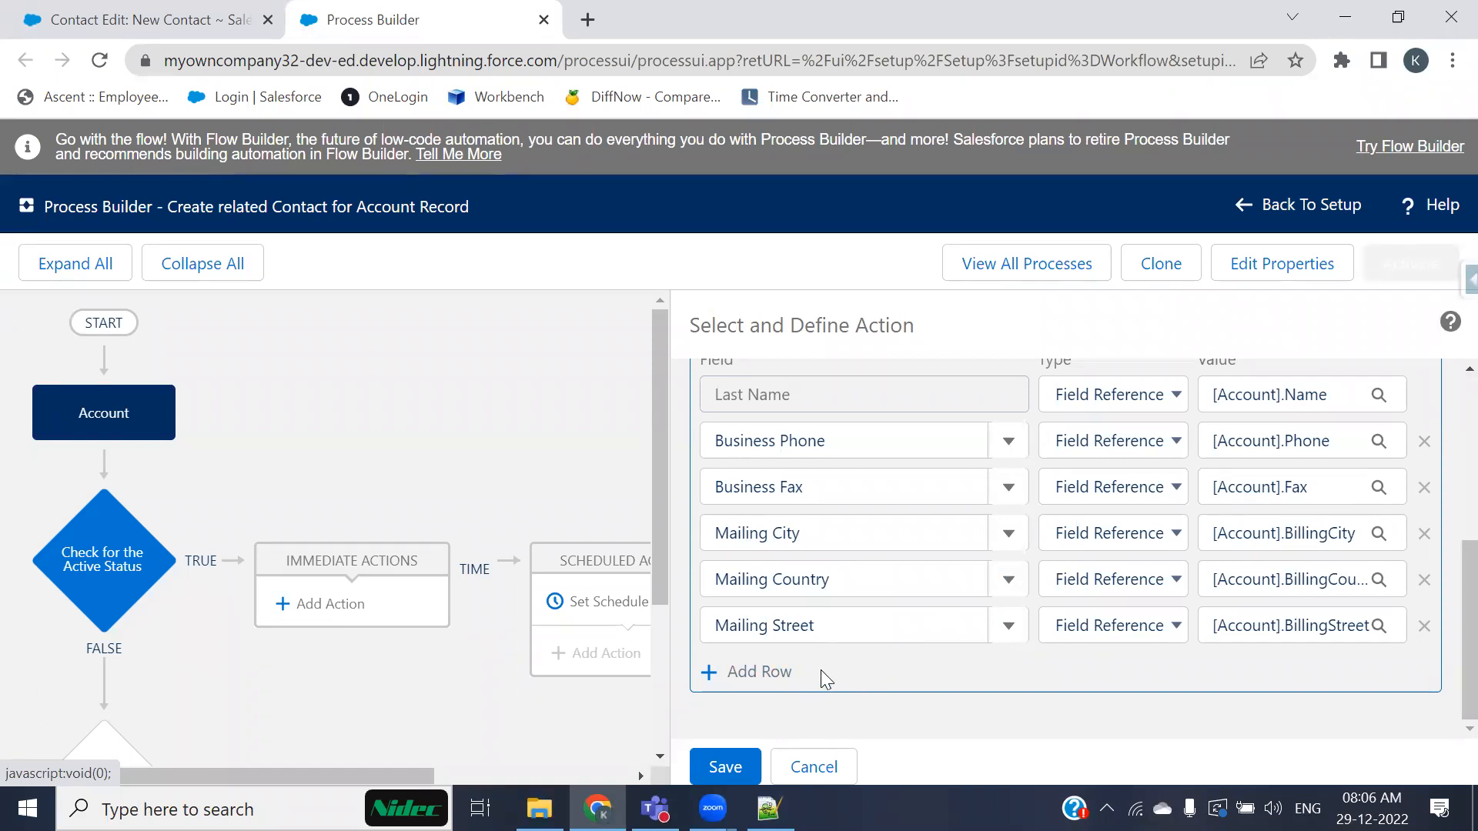
# Step: Save the Contact creation action and activate the process, confirming the version activation
pyautogui.click(751, 767)
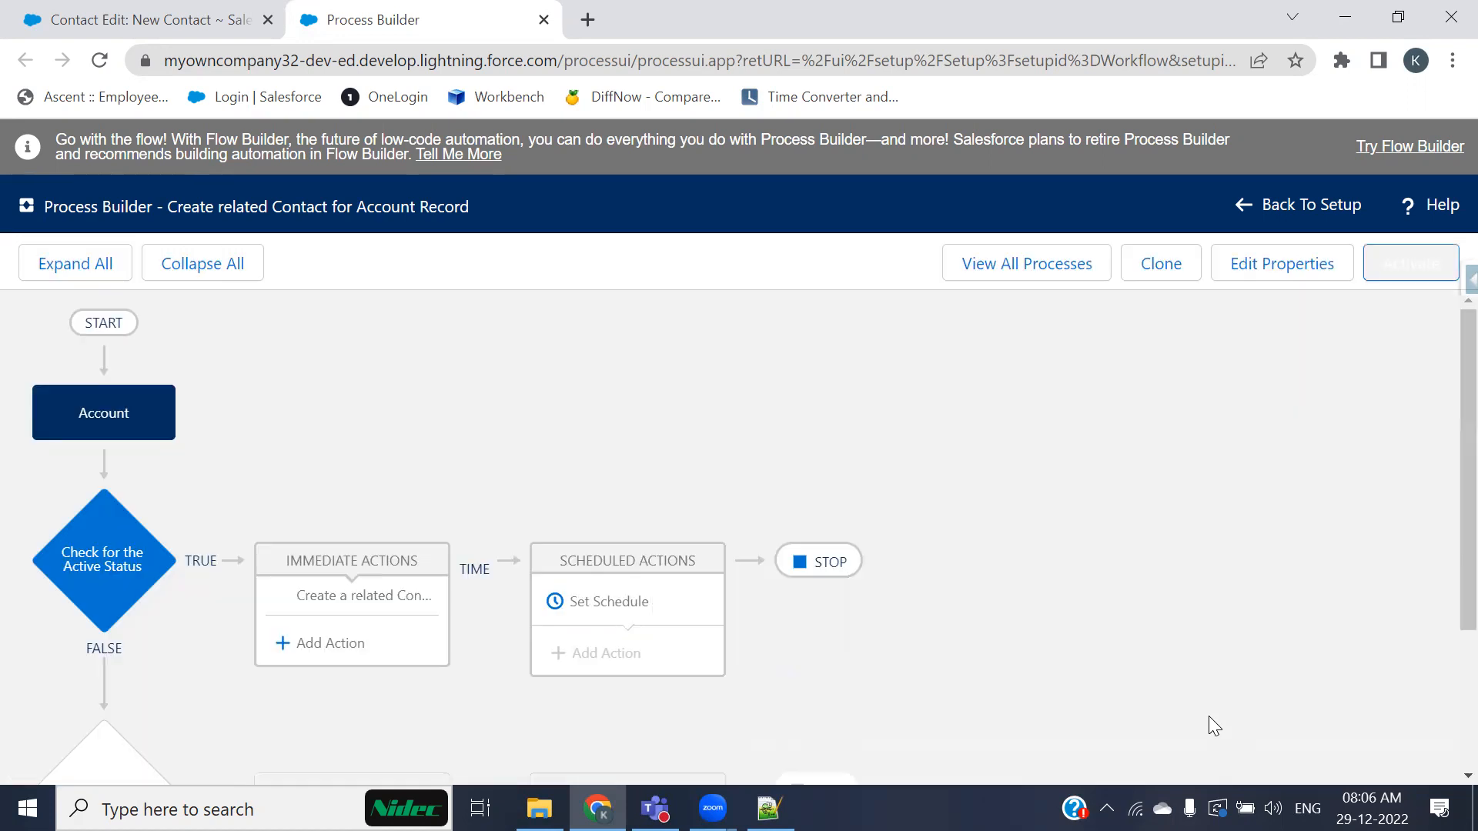
pyautogui.scroll(-1, 1043, 521)
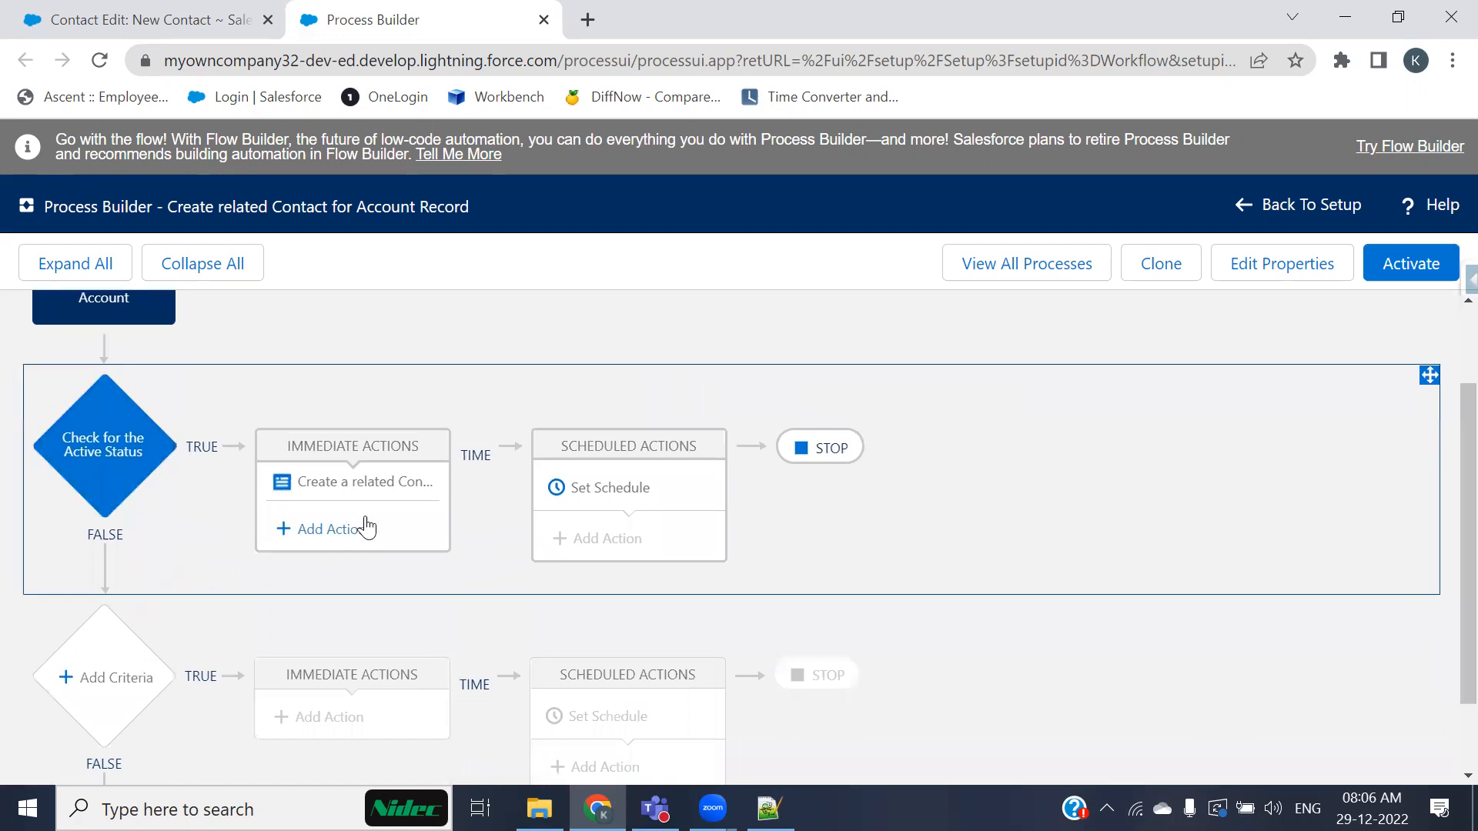
pyautogui.scroll(1, 1034, 597)
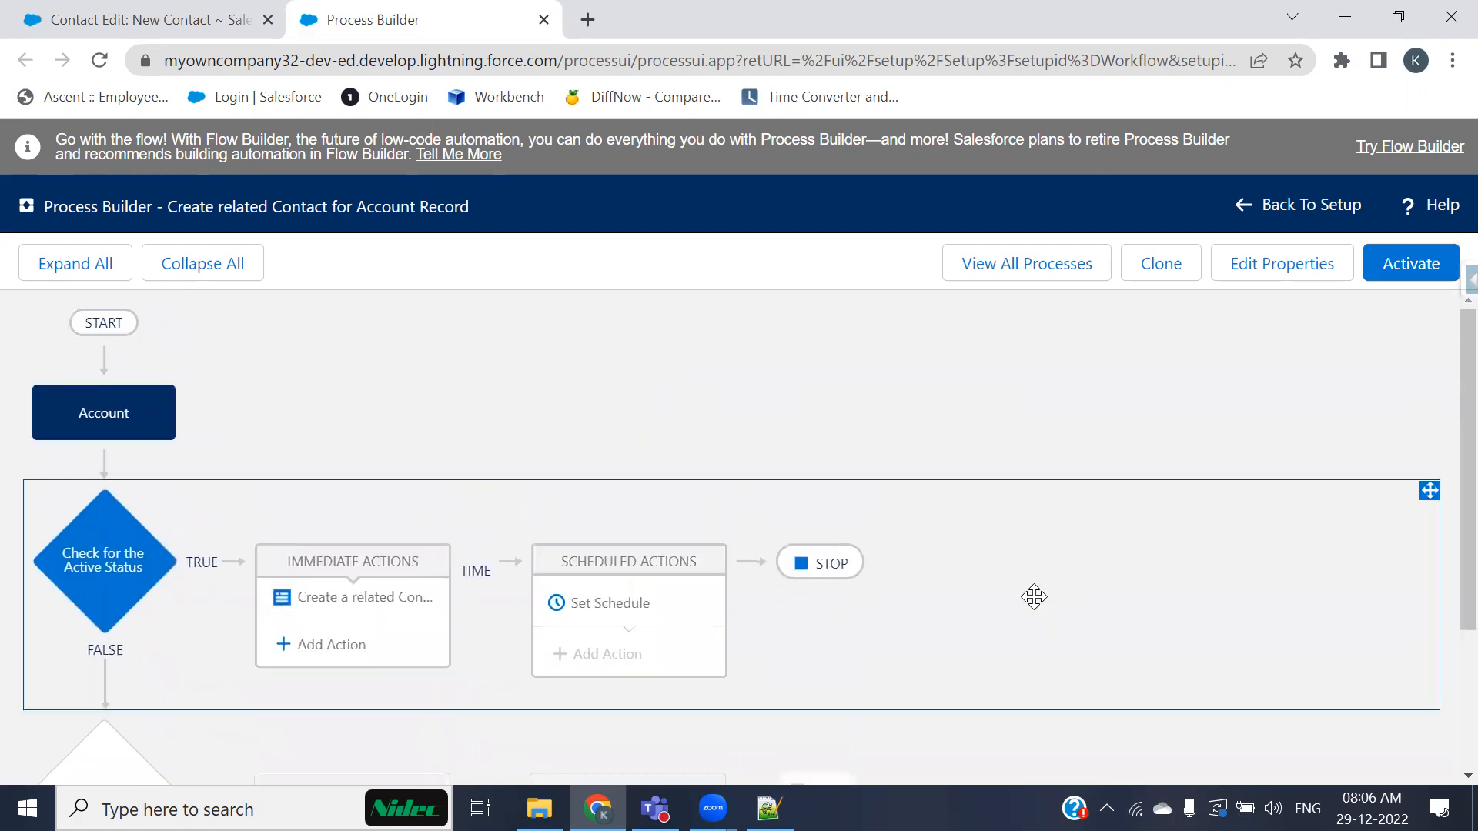
pyautogui.click(1408, 265)
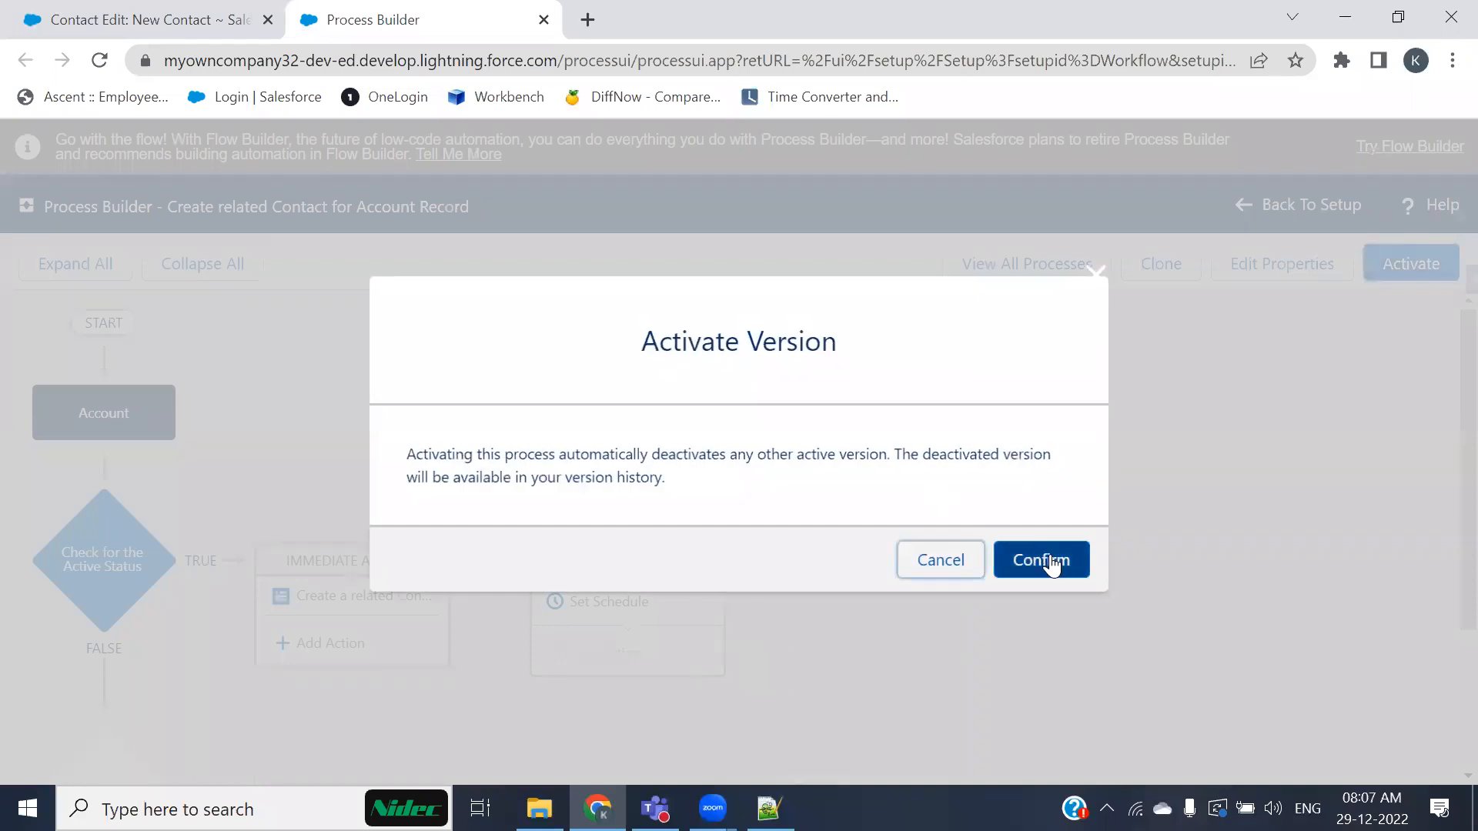
pyautogui.click(1049, 561)
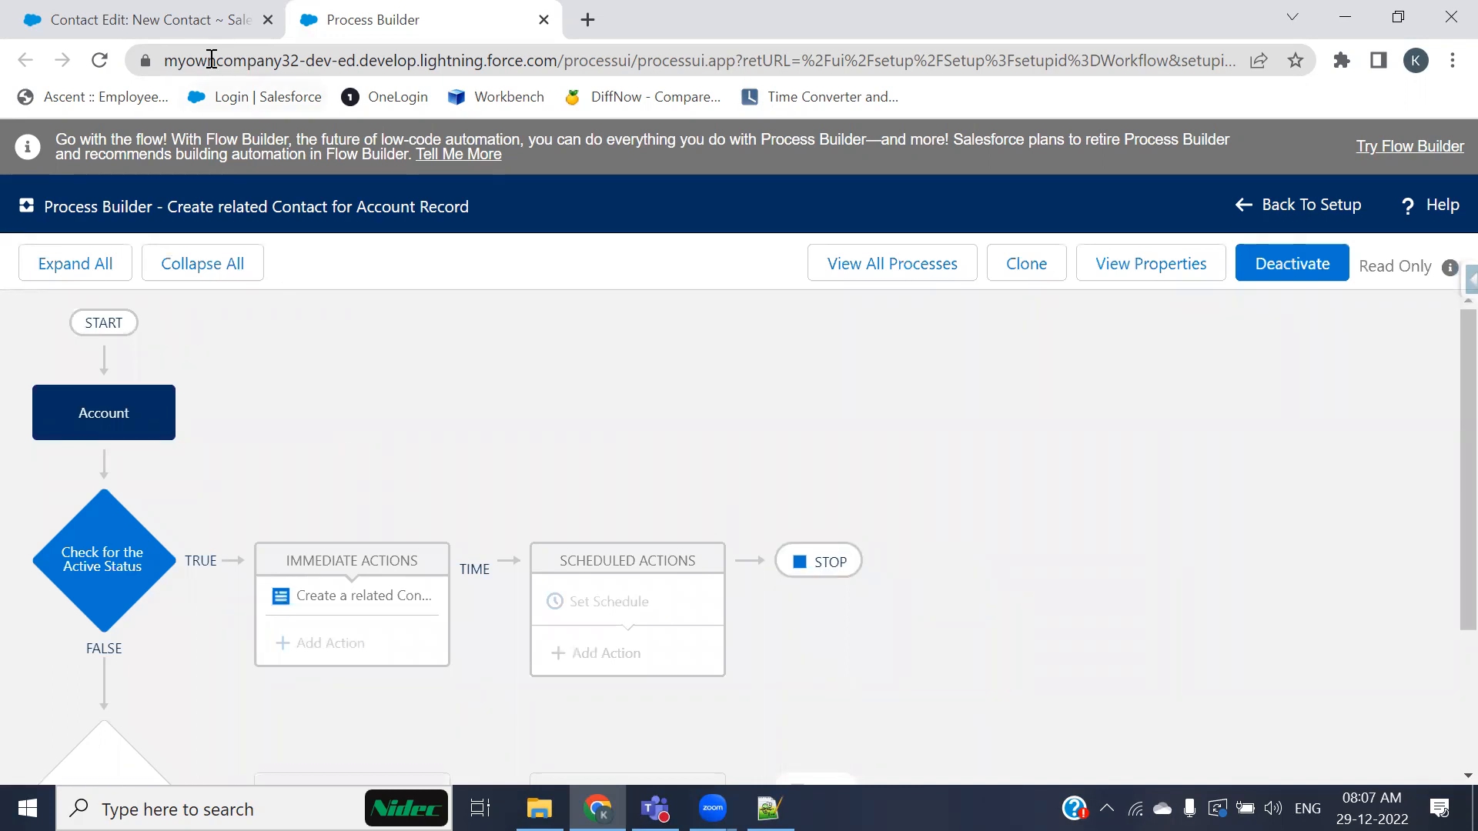
# Step: Open a new Account form and name the account Test Process Sync 1
pyautogui.click(131, 19)
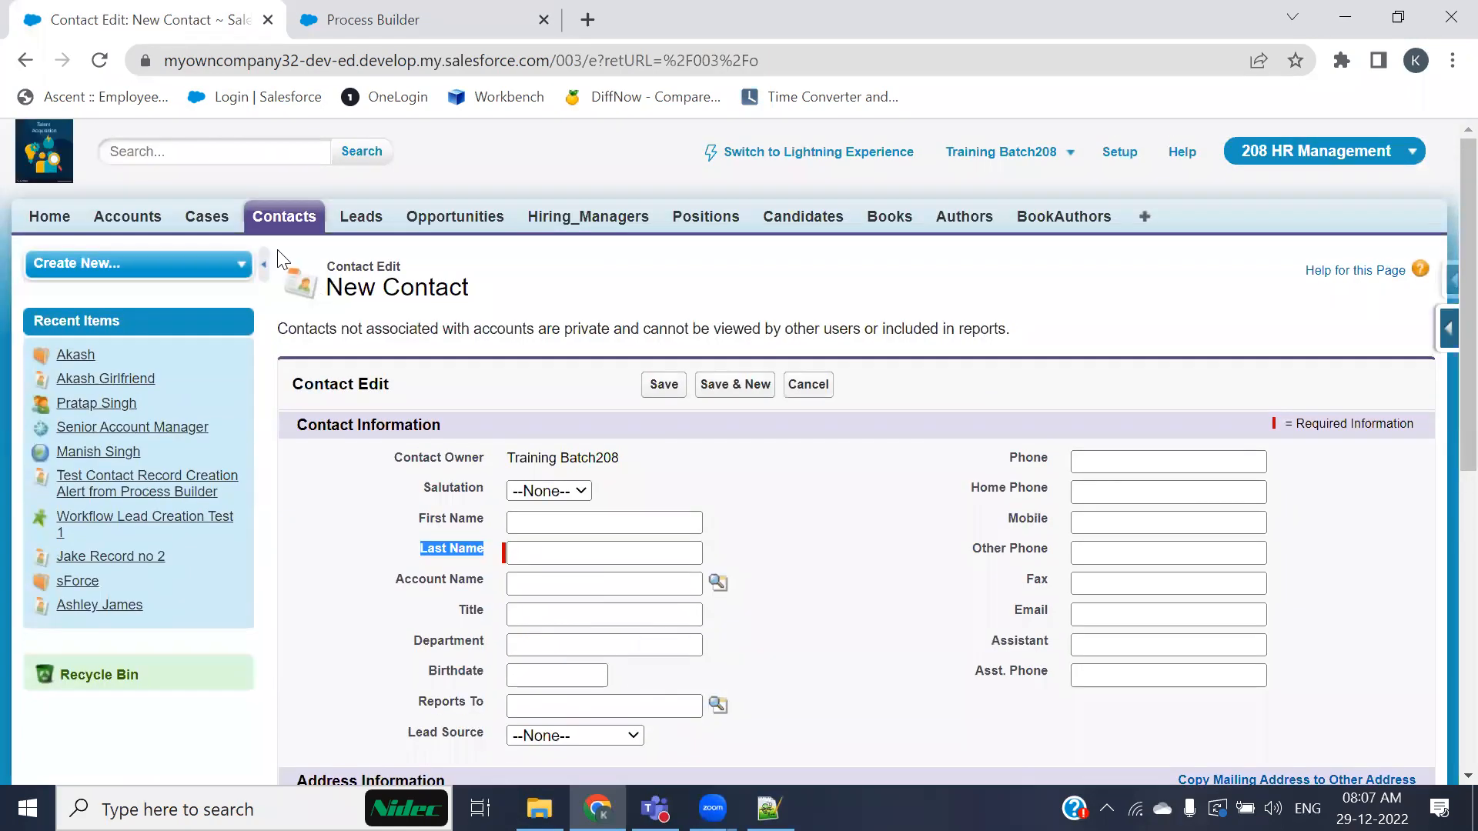
pyautogui.click(147, 226)
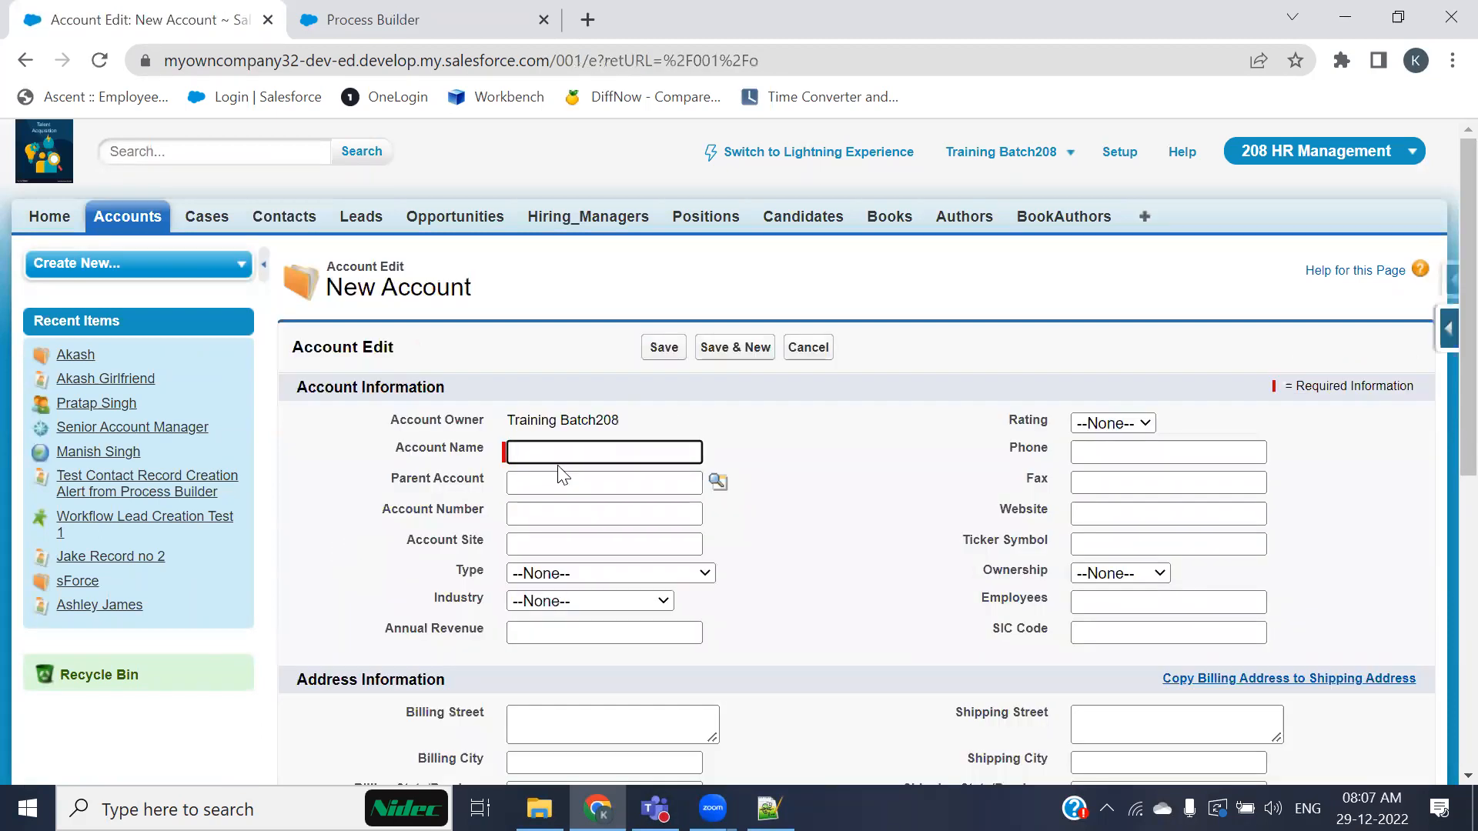
pyautogui.write('Test')
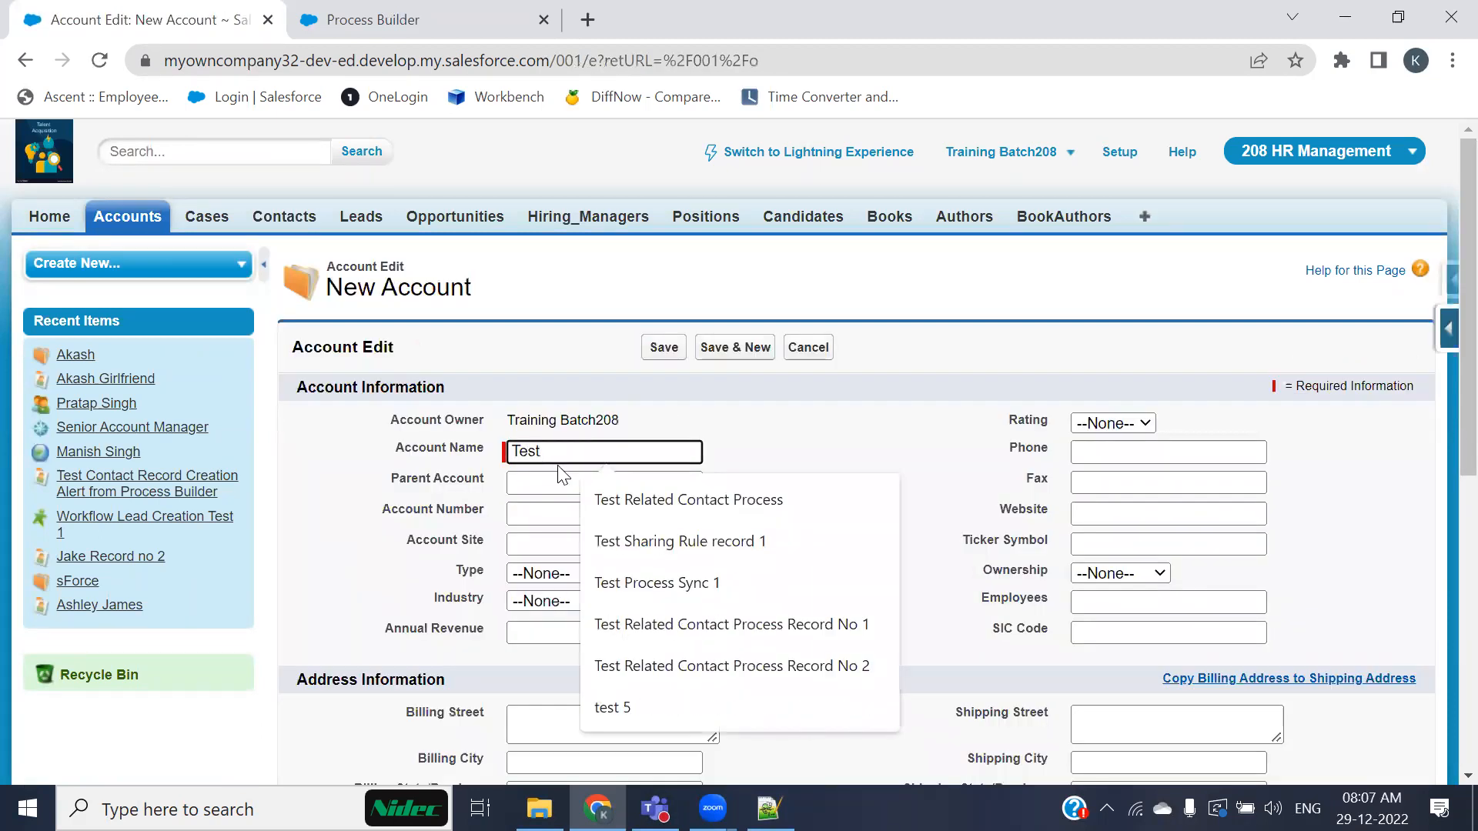
pyautogui.write(' Pr')
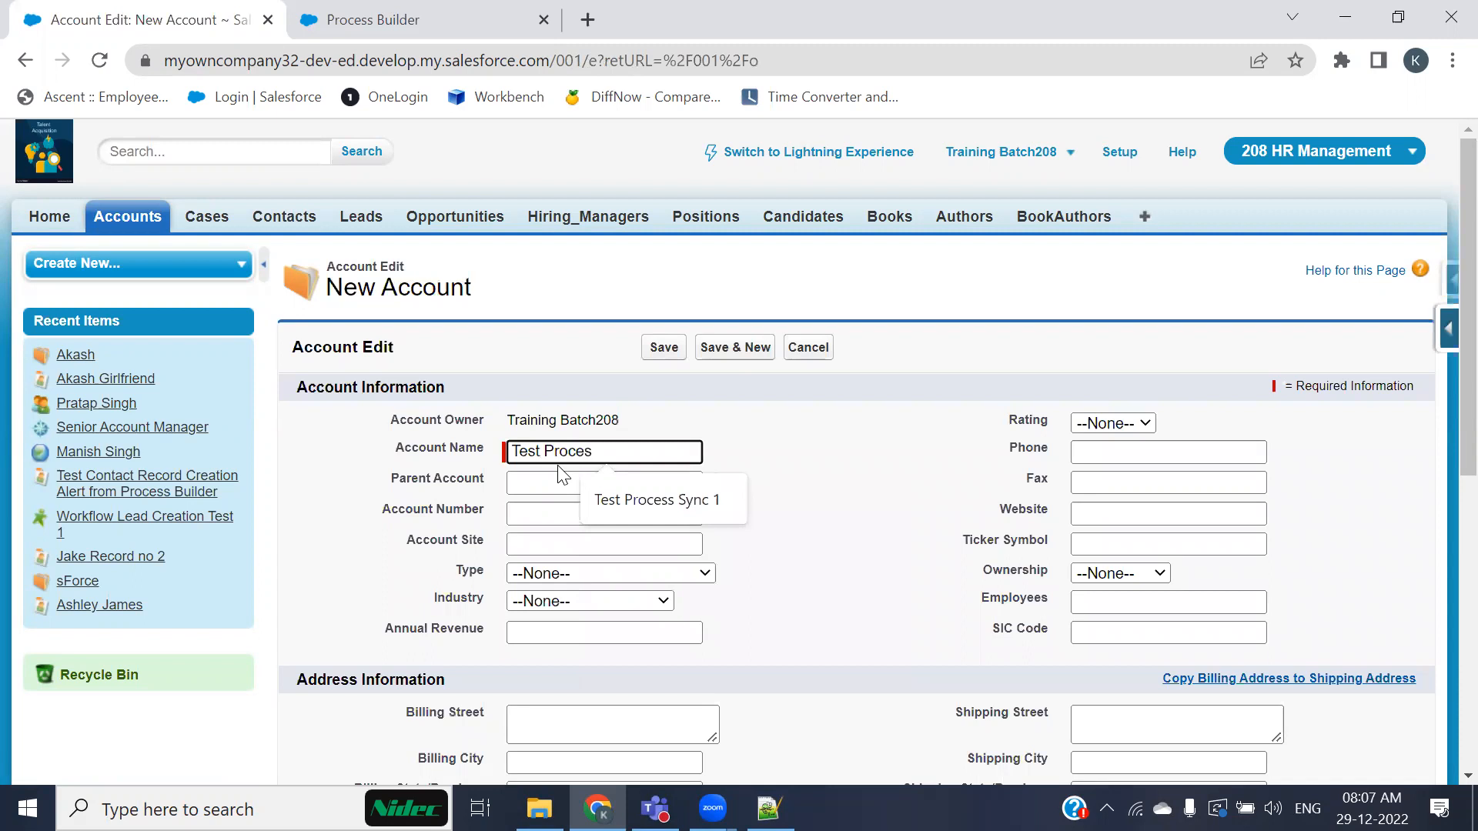
pyautogui.write('oces')
pyautogui.press('Down')
pyautogui.press('Return')
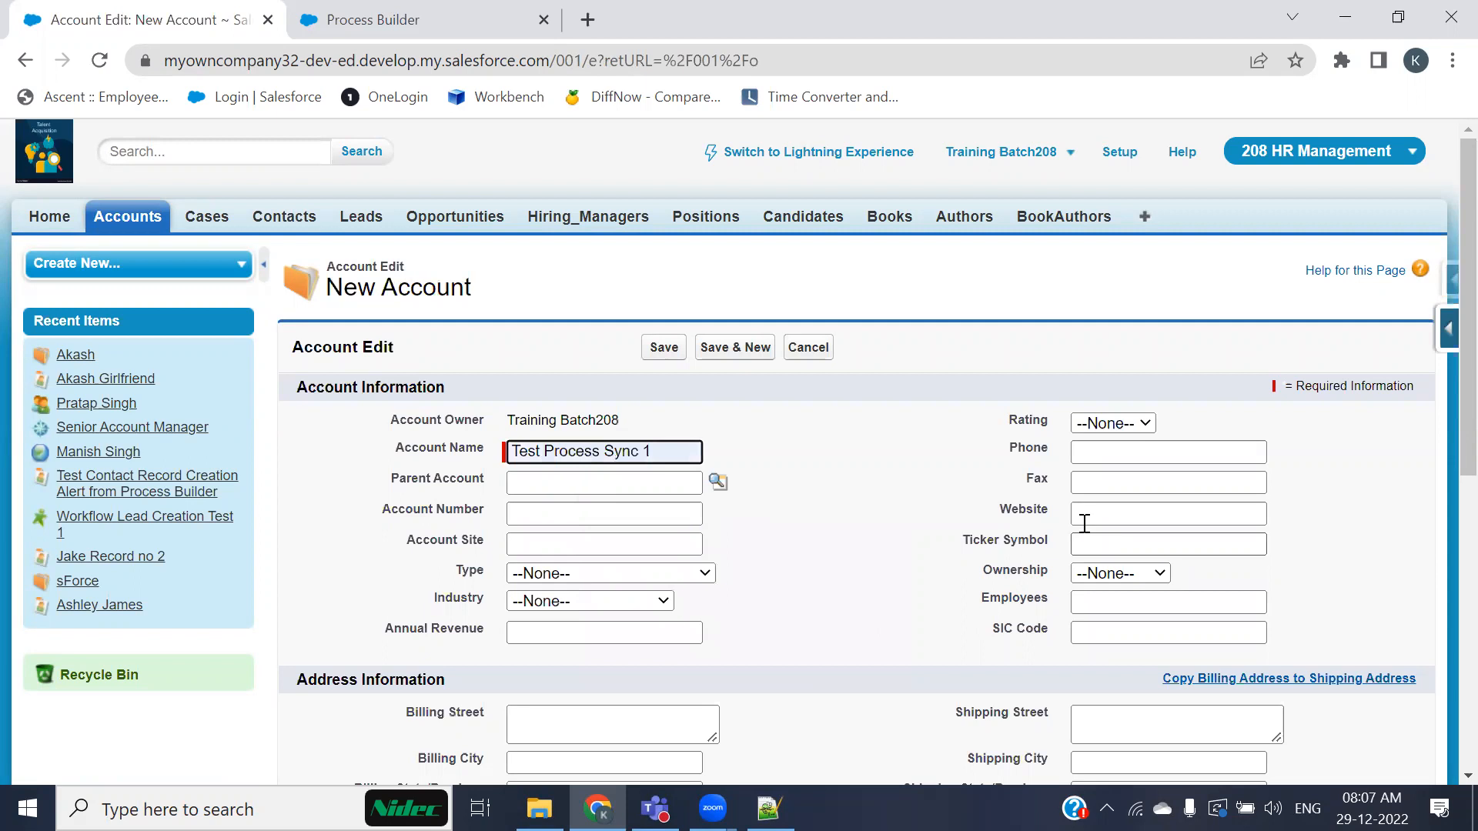
# Step: Fill in the account's phone from a saved autofill entry with its address, and the fax number
pyautogui.click(1106, 452)
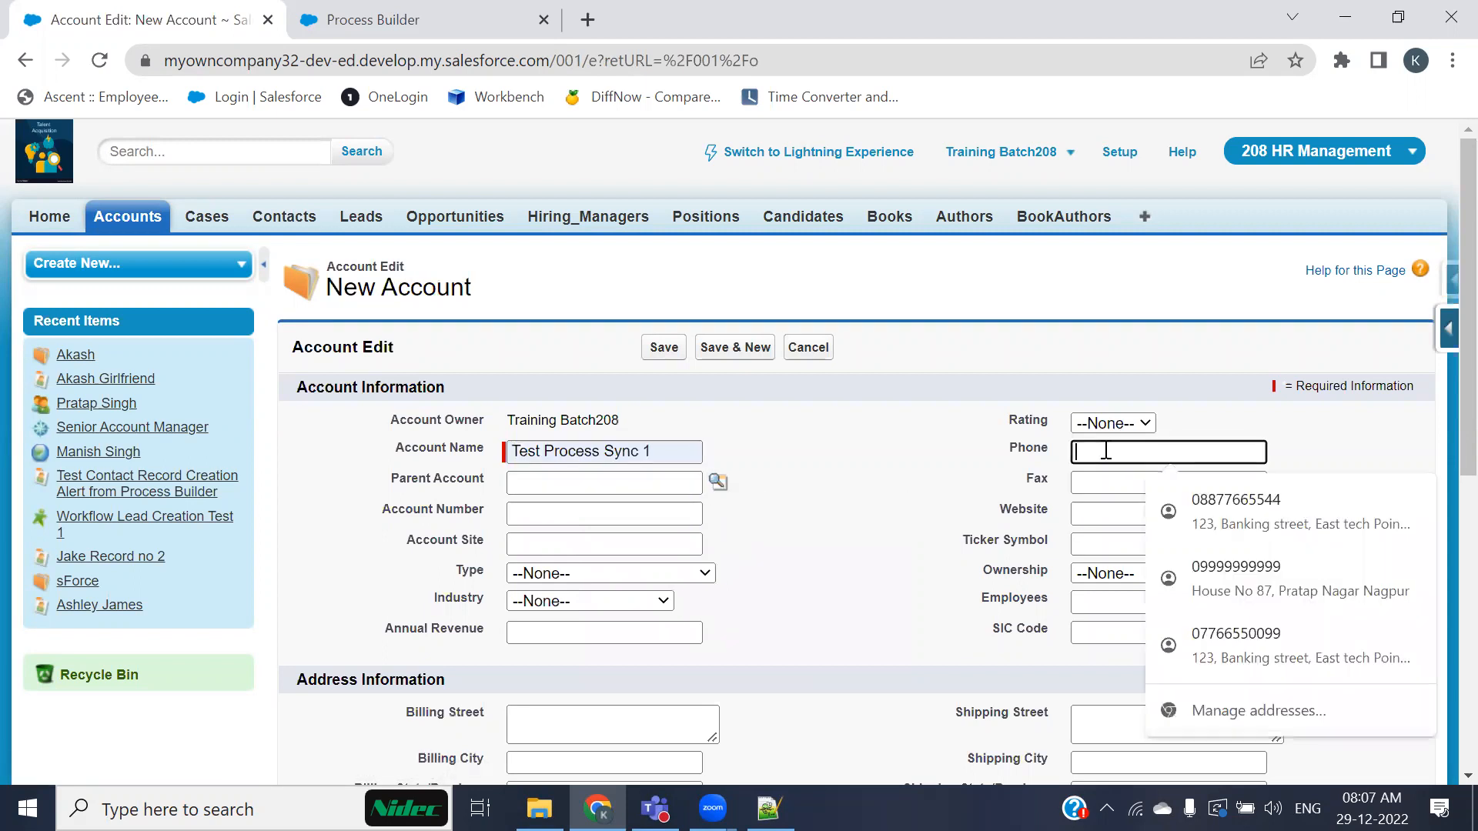
pyautogui.write('99')
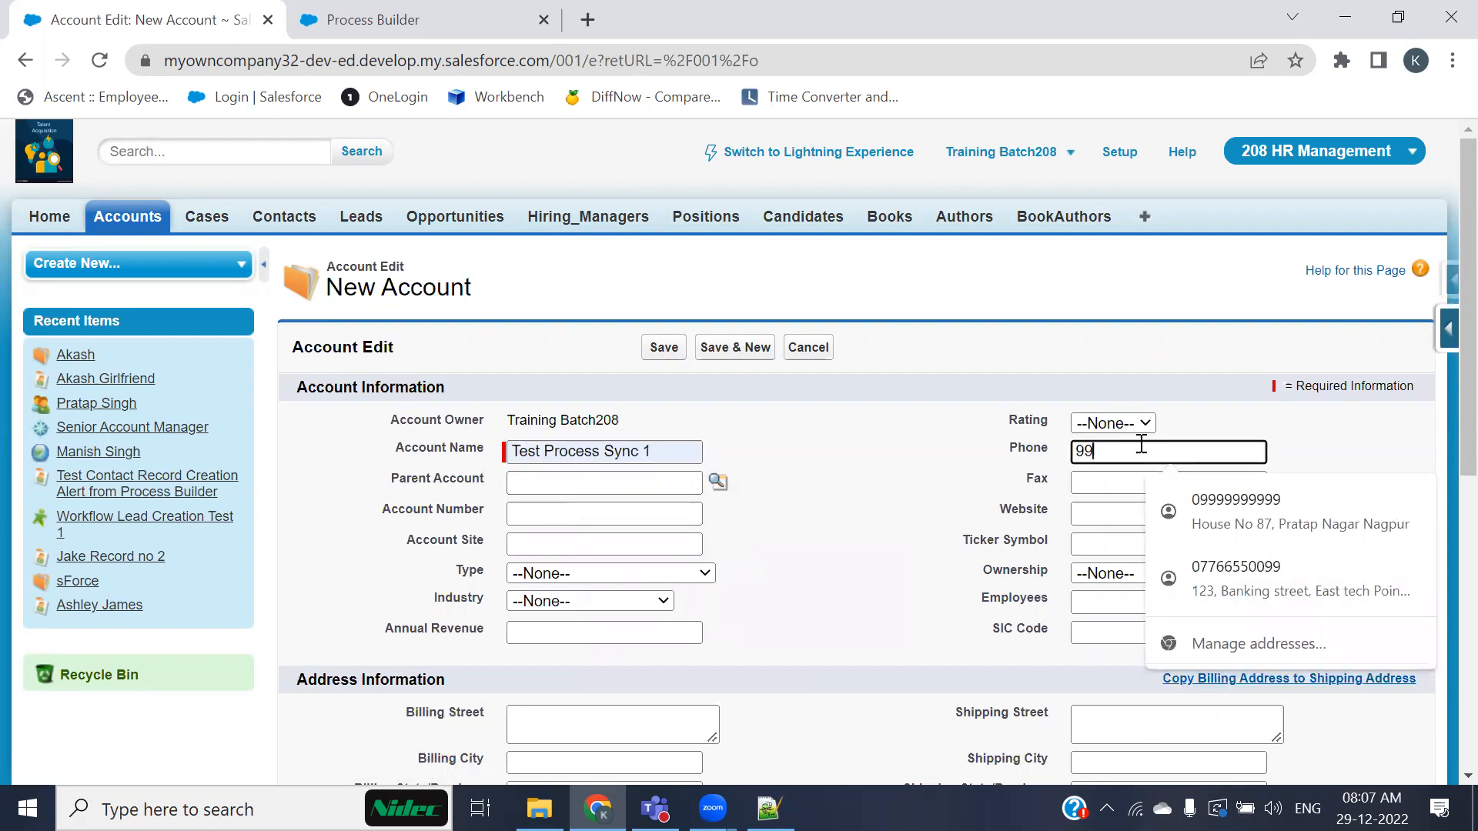
pyautogui.click(1189, 504)
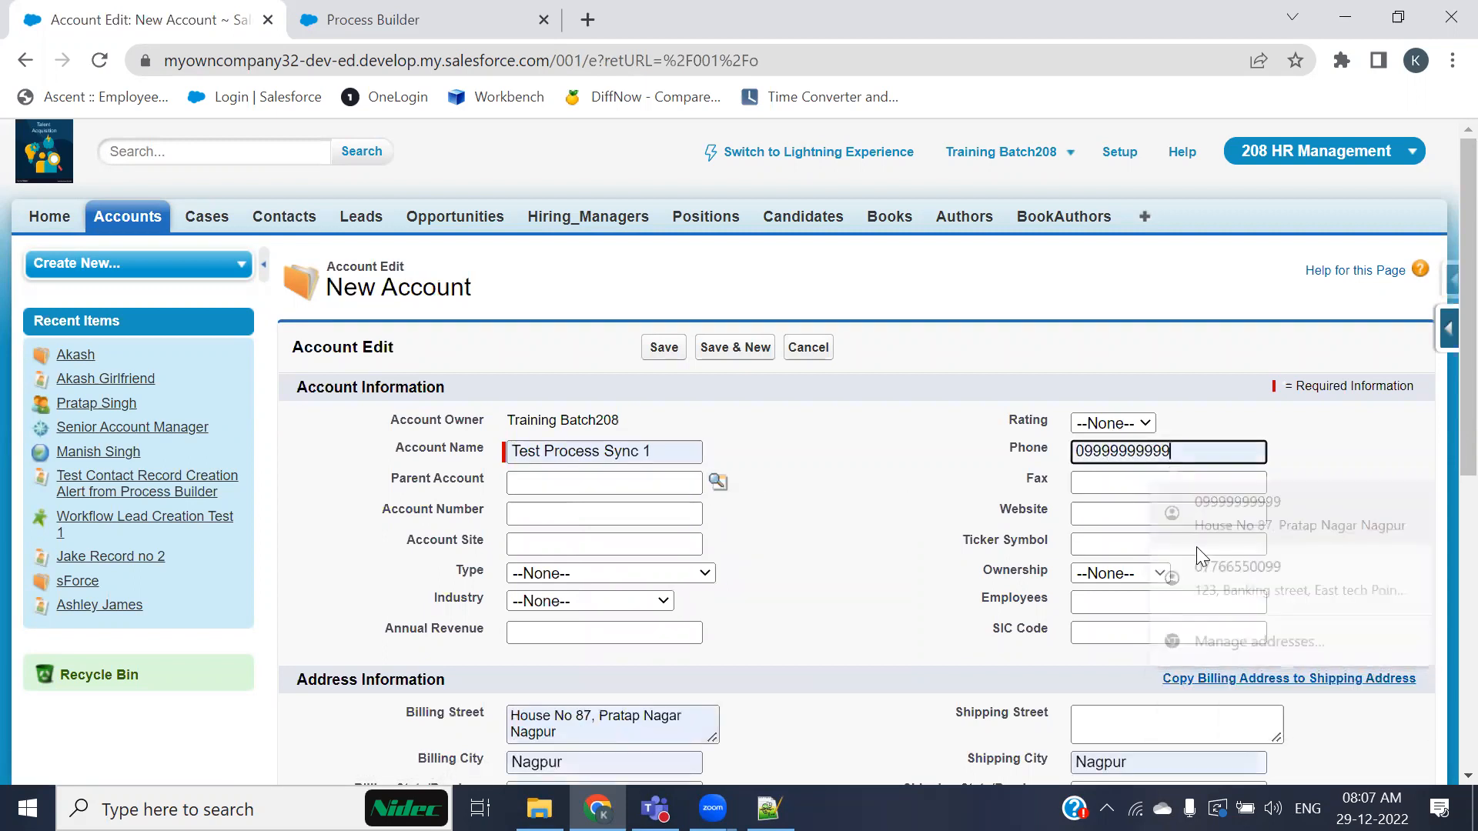
pyautogui.click(1095, 478)
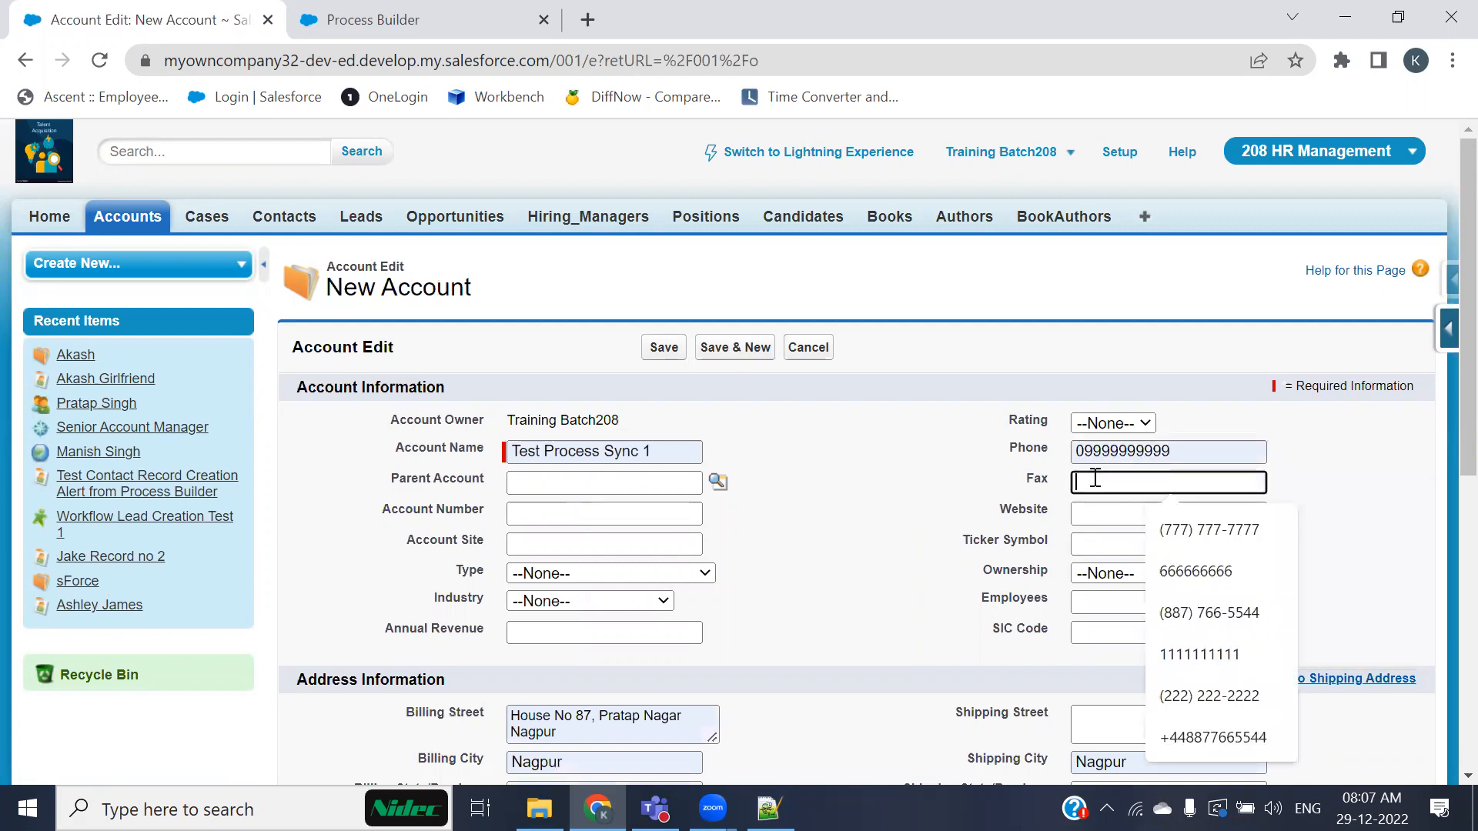
pyautogui.click(1191, 657)
# Step: Set the account's Active field to Yes and save the new account
pyautogui.scroll(-3, 934, 593)
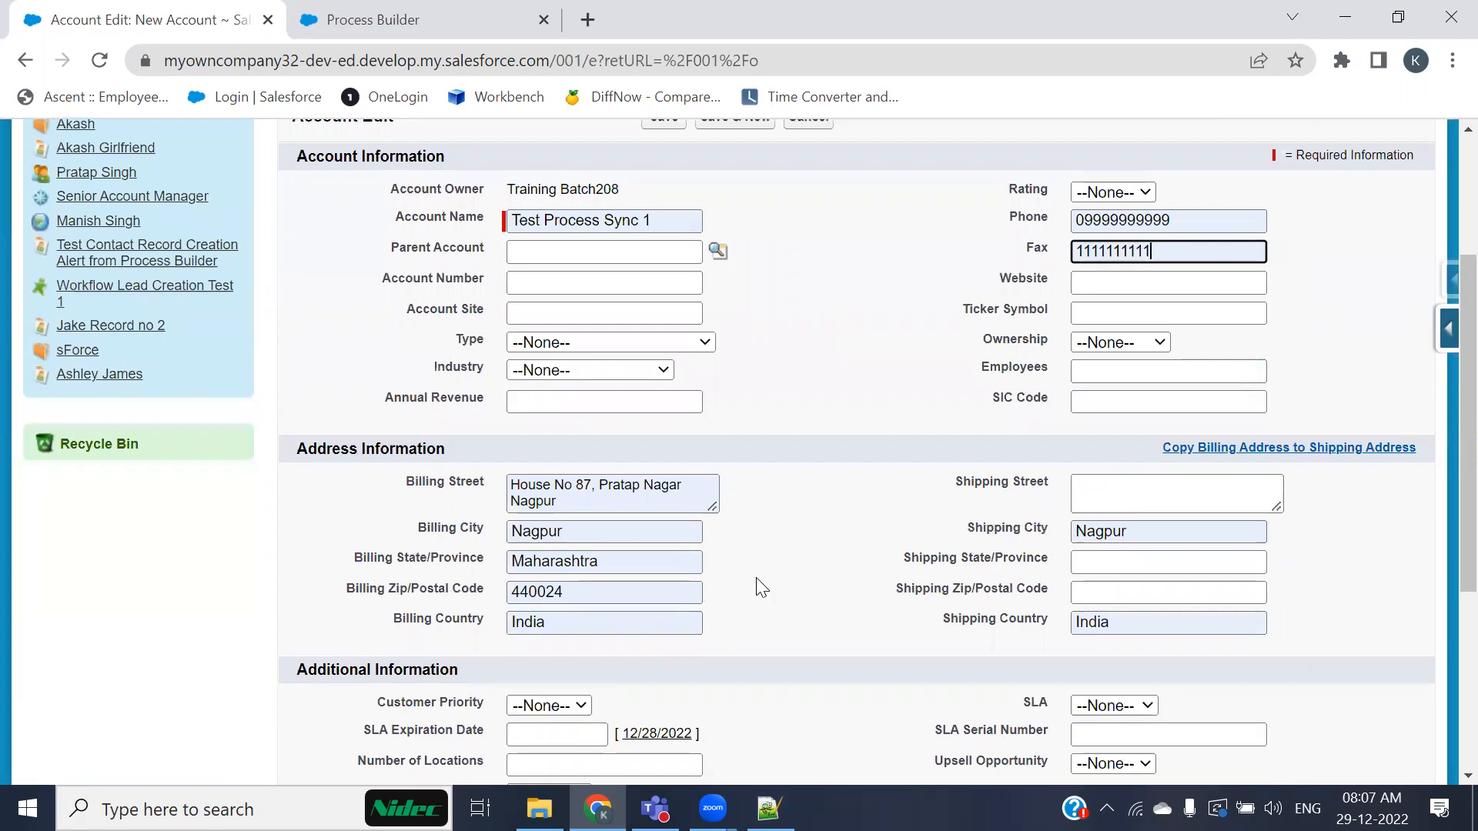
pyautogui.scroll(-3, 654, 596)
pyautogui.click(519, 573)
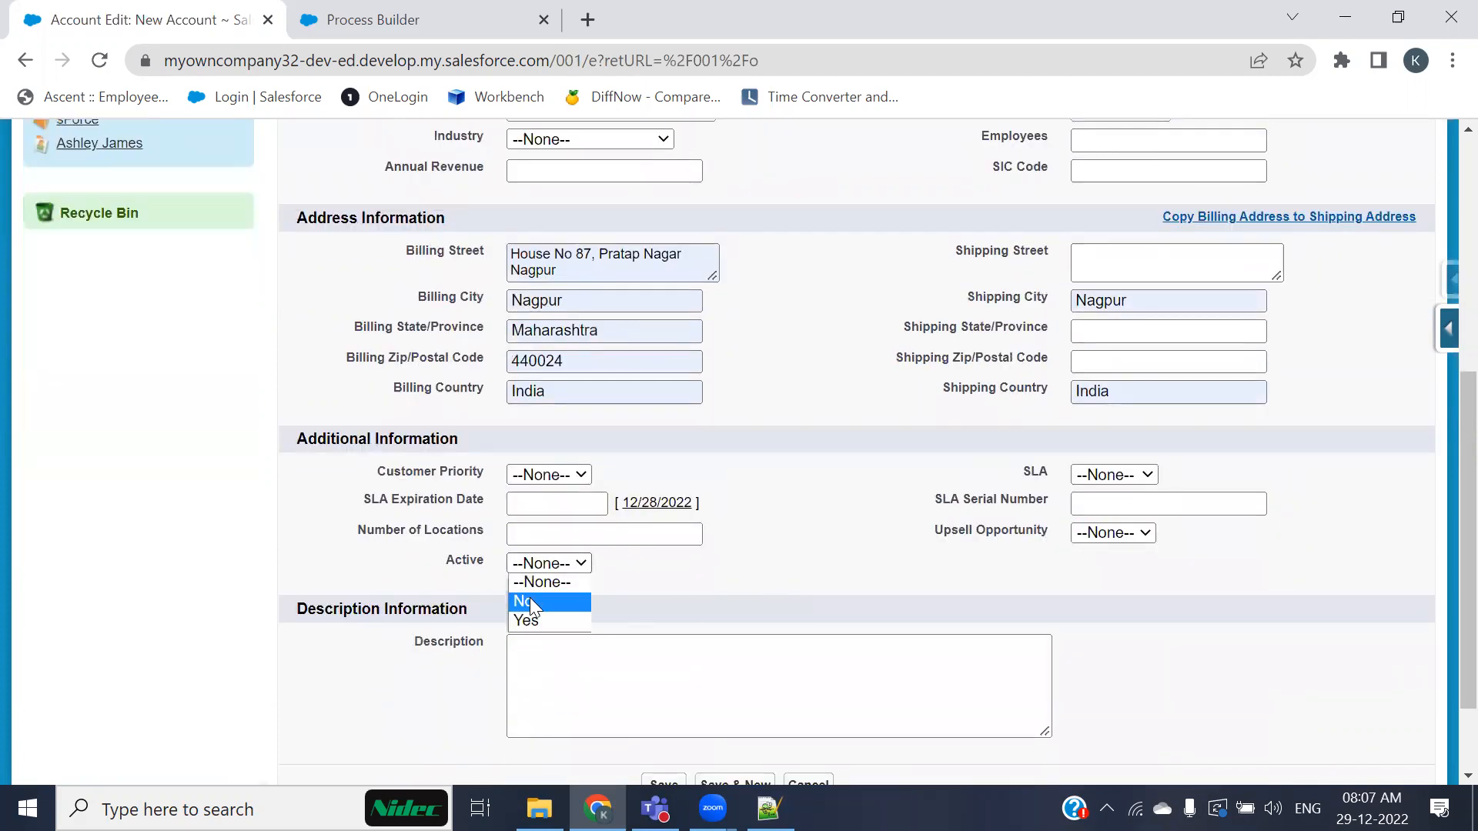
pyautogui.click(530, 623)
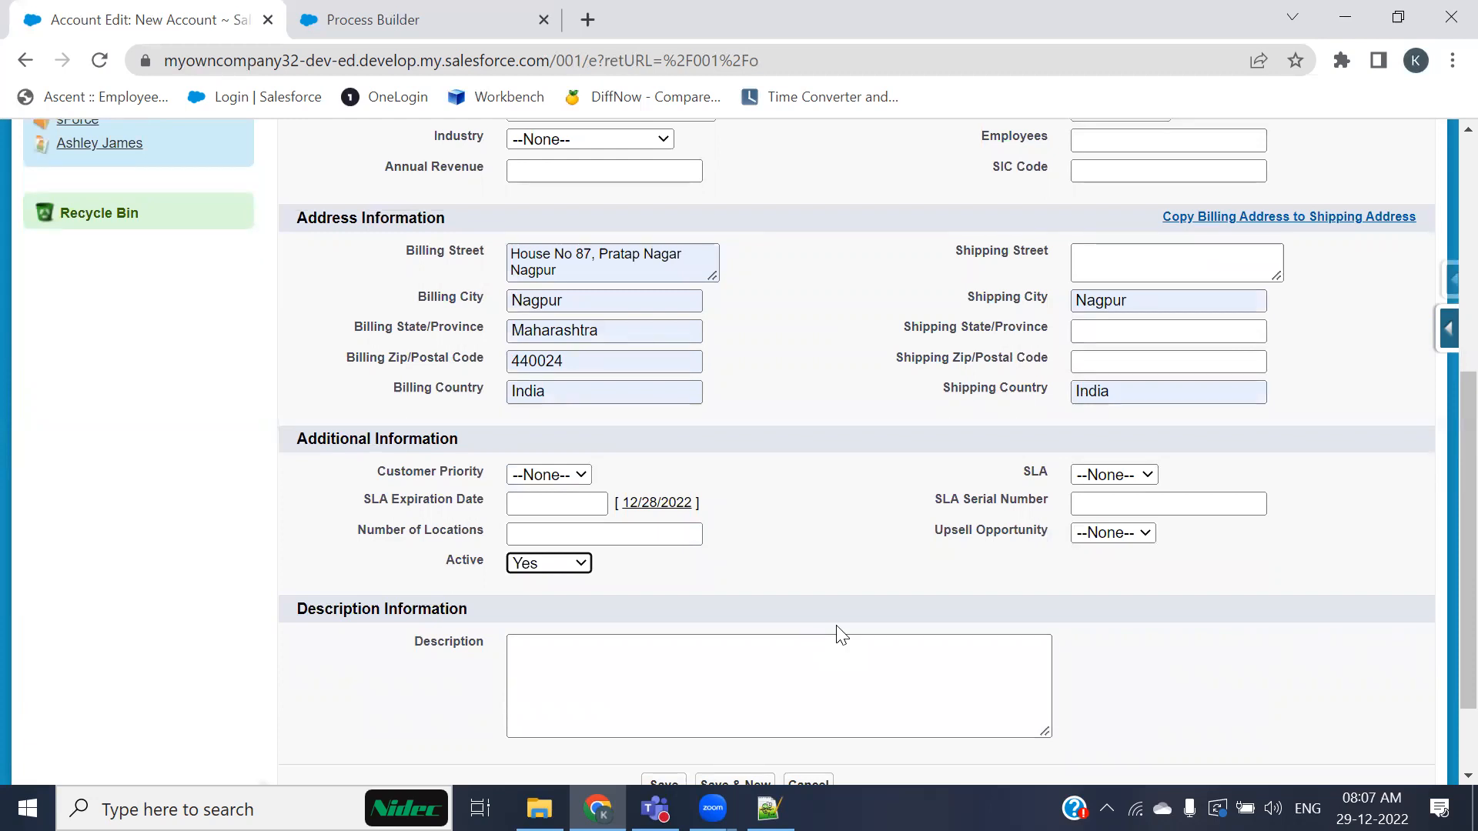
pyautogui.scroll(-2, 836, 592)
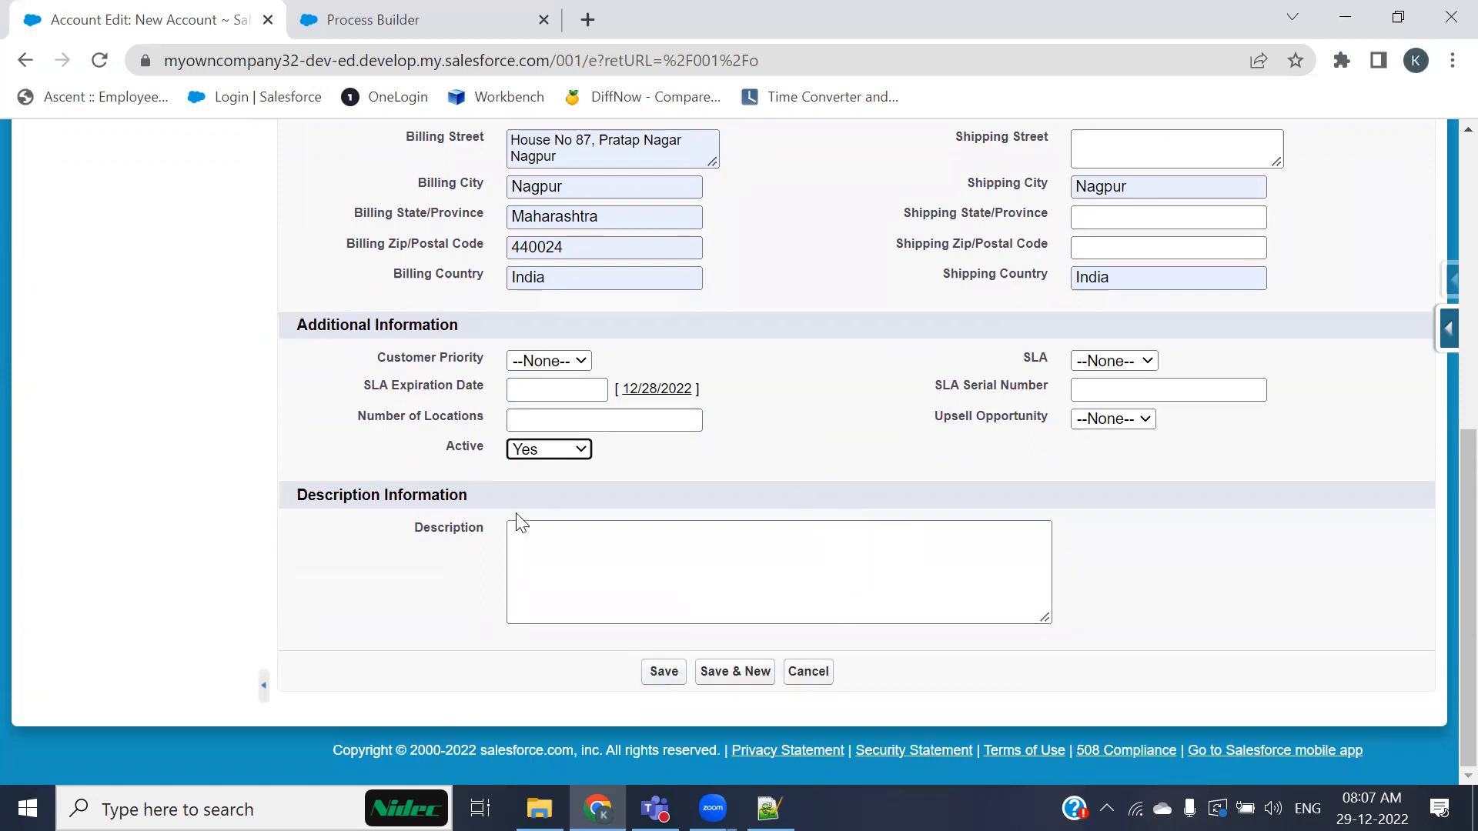
pyautogui.click(658, 675)
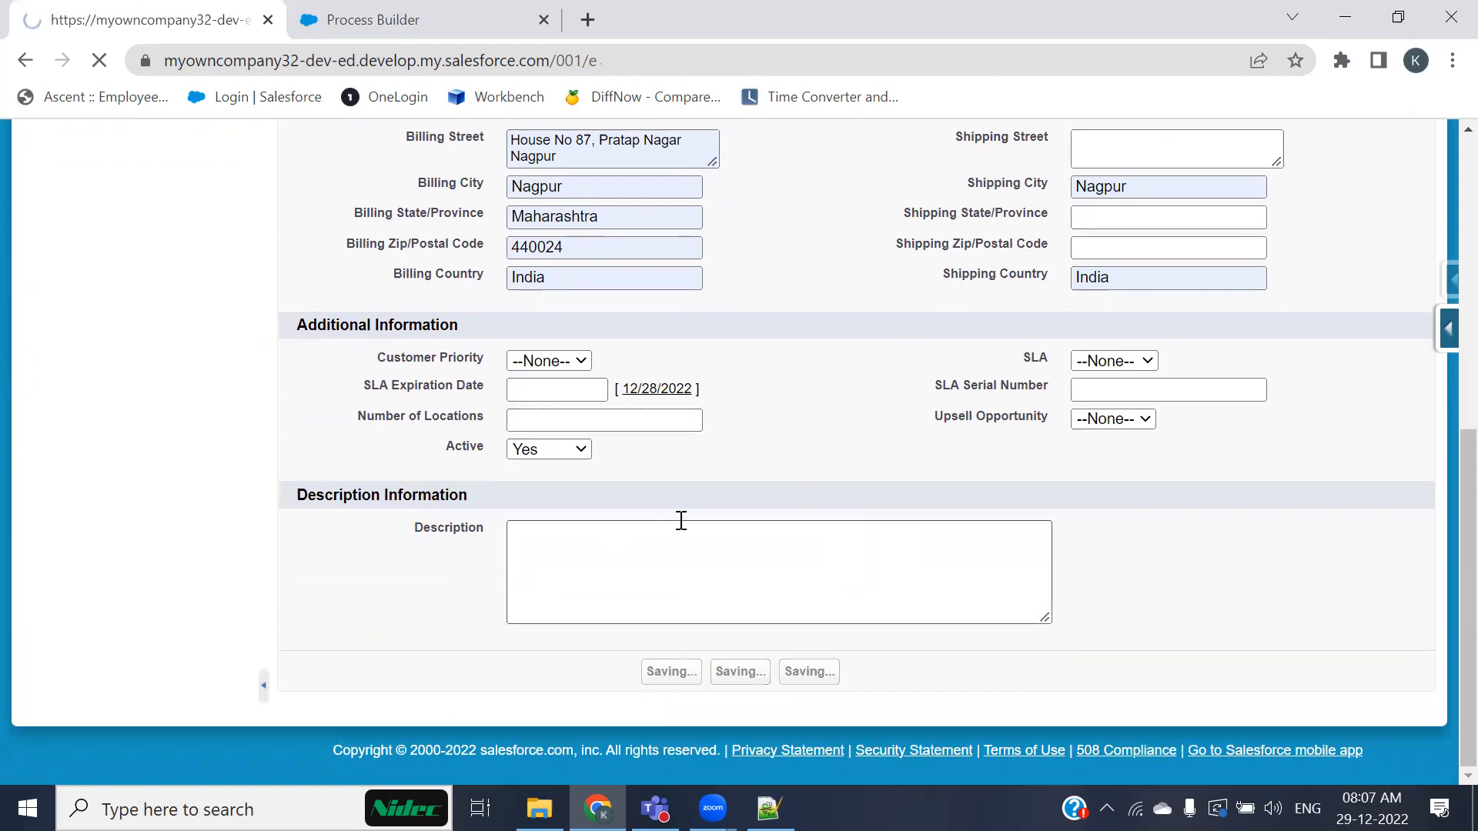
# Step: Review the saved account's details and its Contacts related list
pyautogui.scroll(-4, 681, 521)
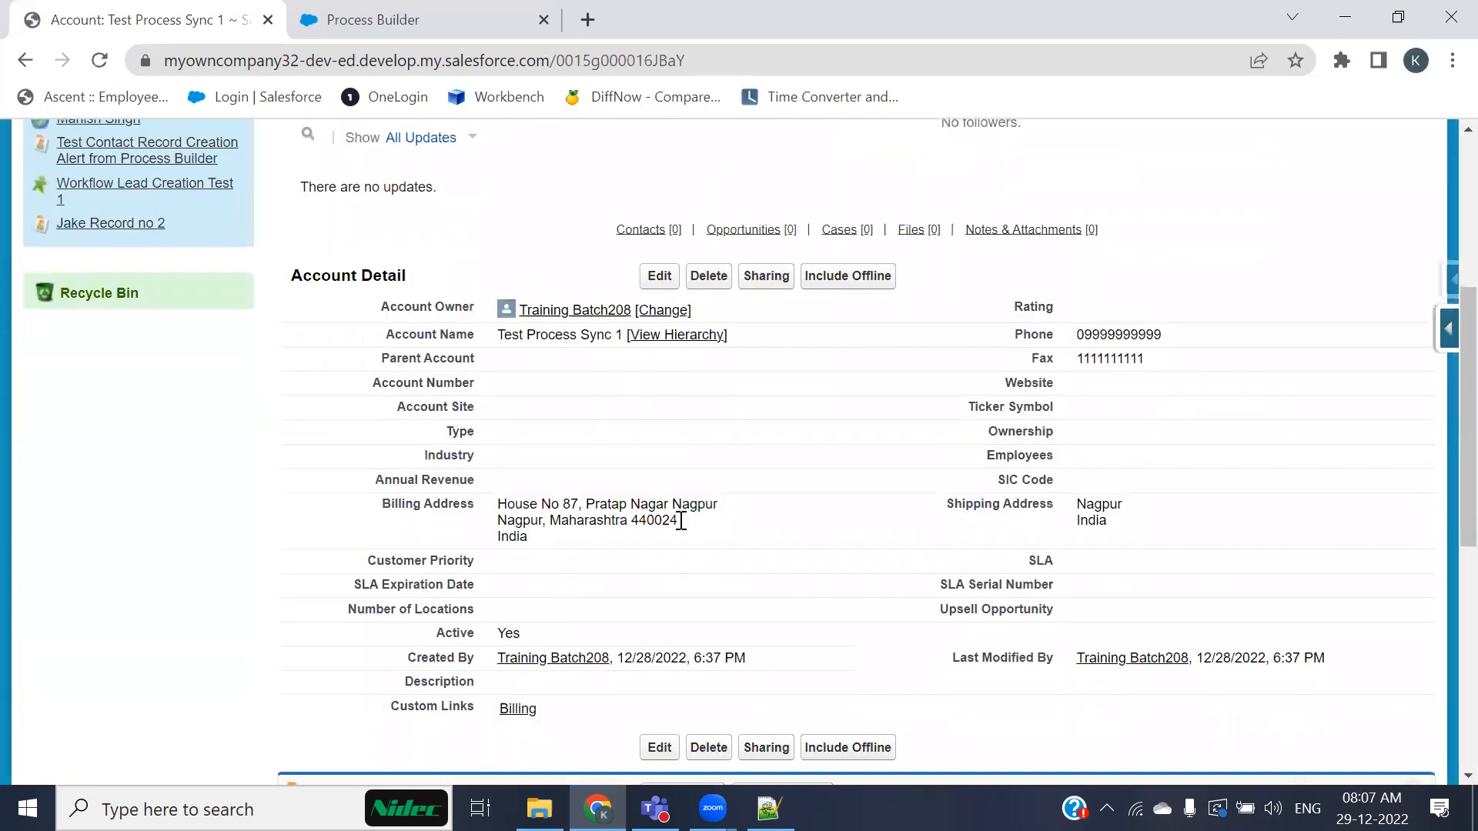
pyautogui.scroll(-5, 681, 521)
pyautogui.scroll(4, 681, 520)
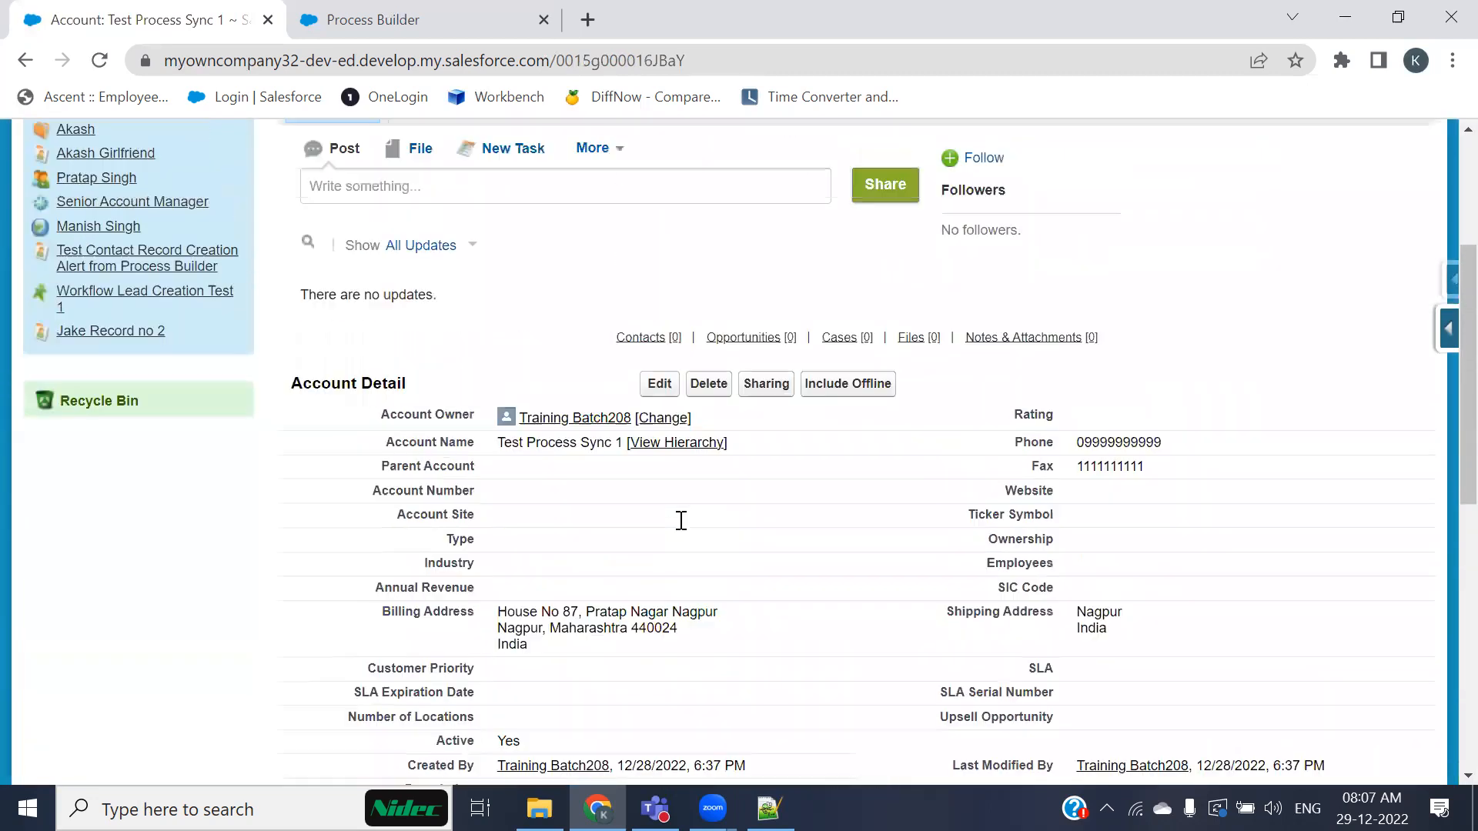
pyautogui.scroll(-3, 779, 522)
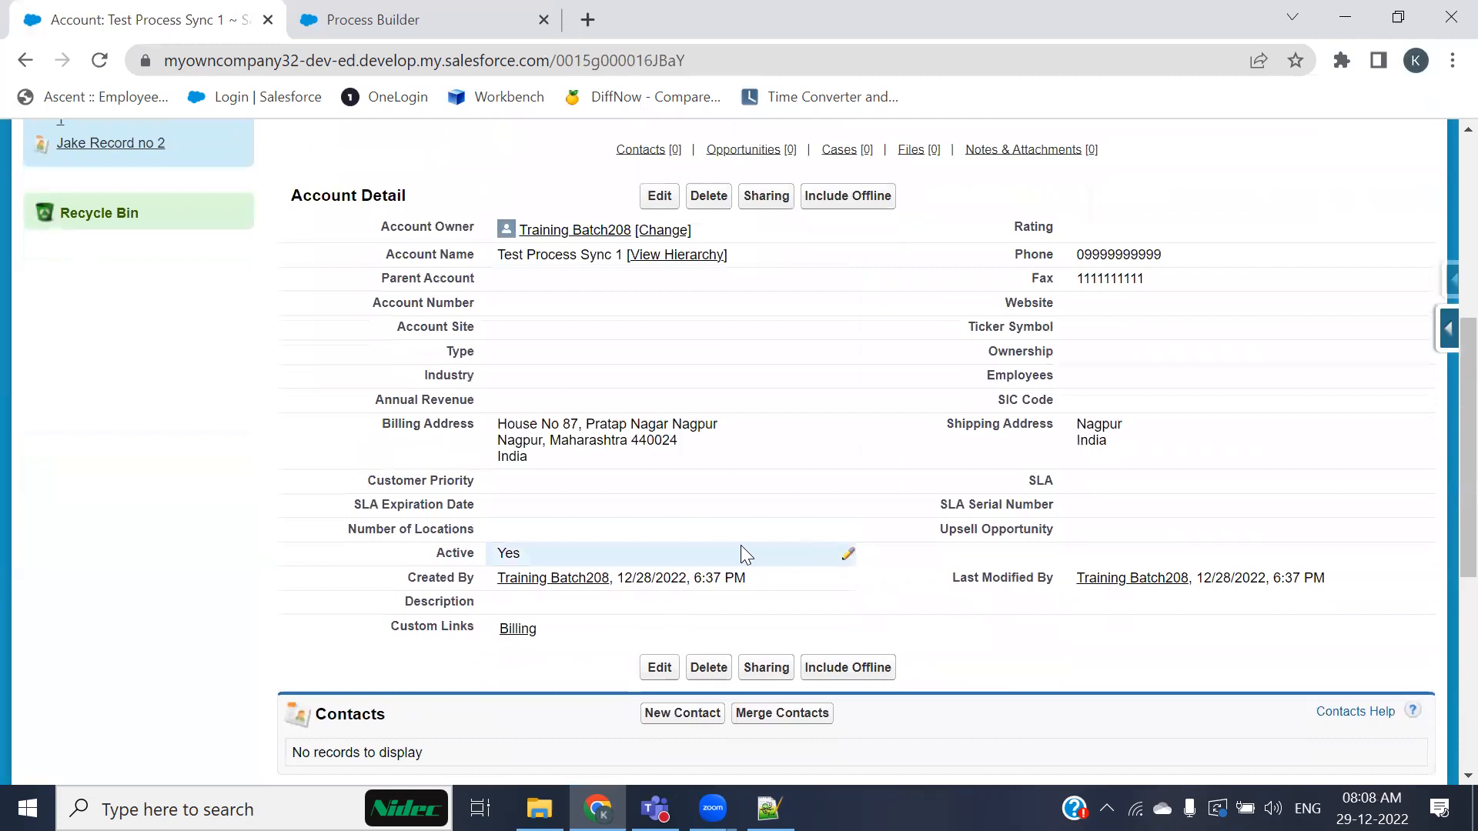
pyautogui.scroll(-3, 741, 547)
pyautogui.scroll(3, 741, 548)
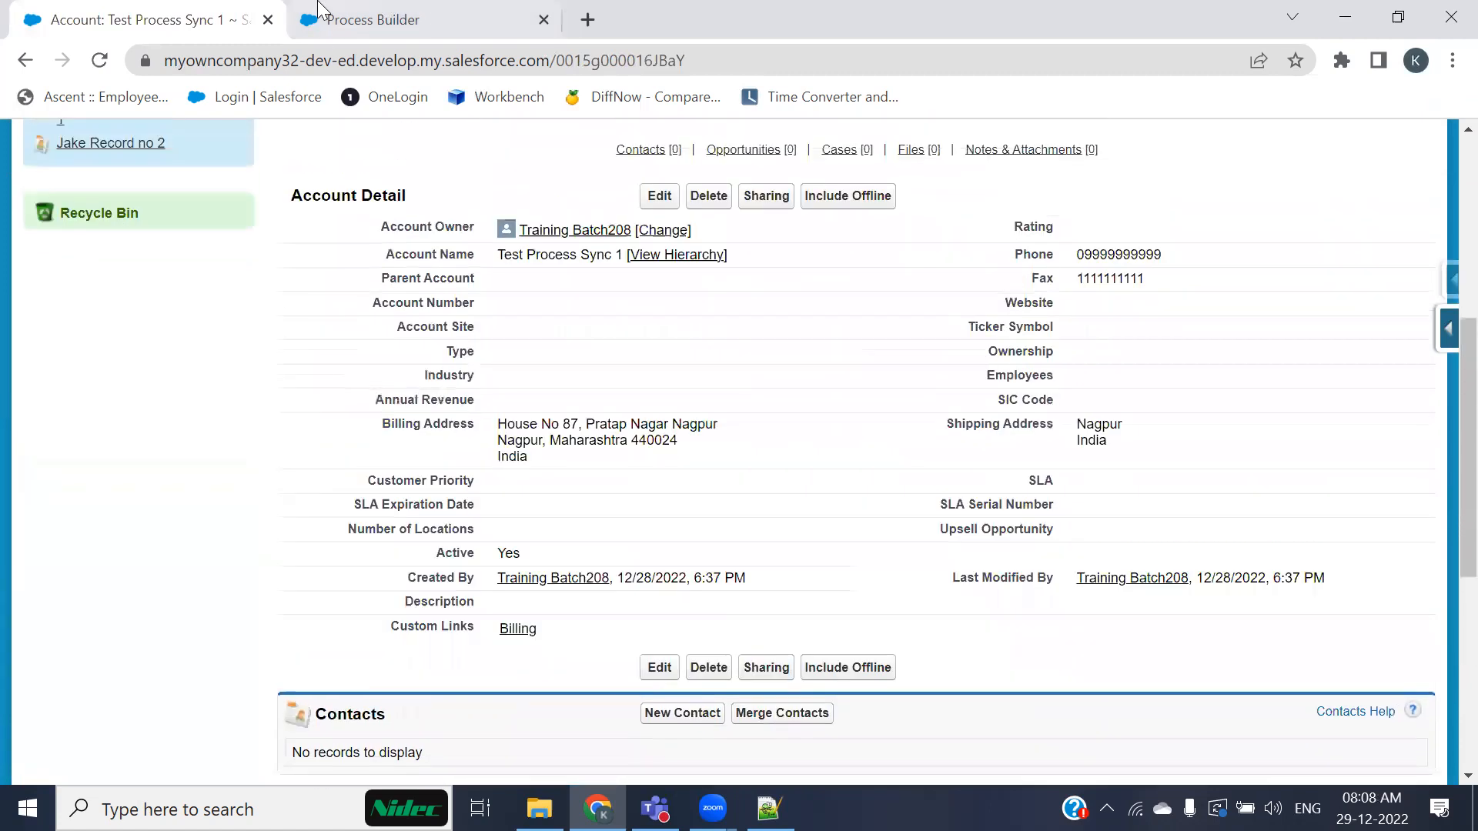
pyautogui.hotkey('ctrl', 'Tab')
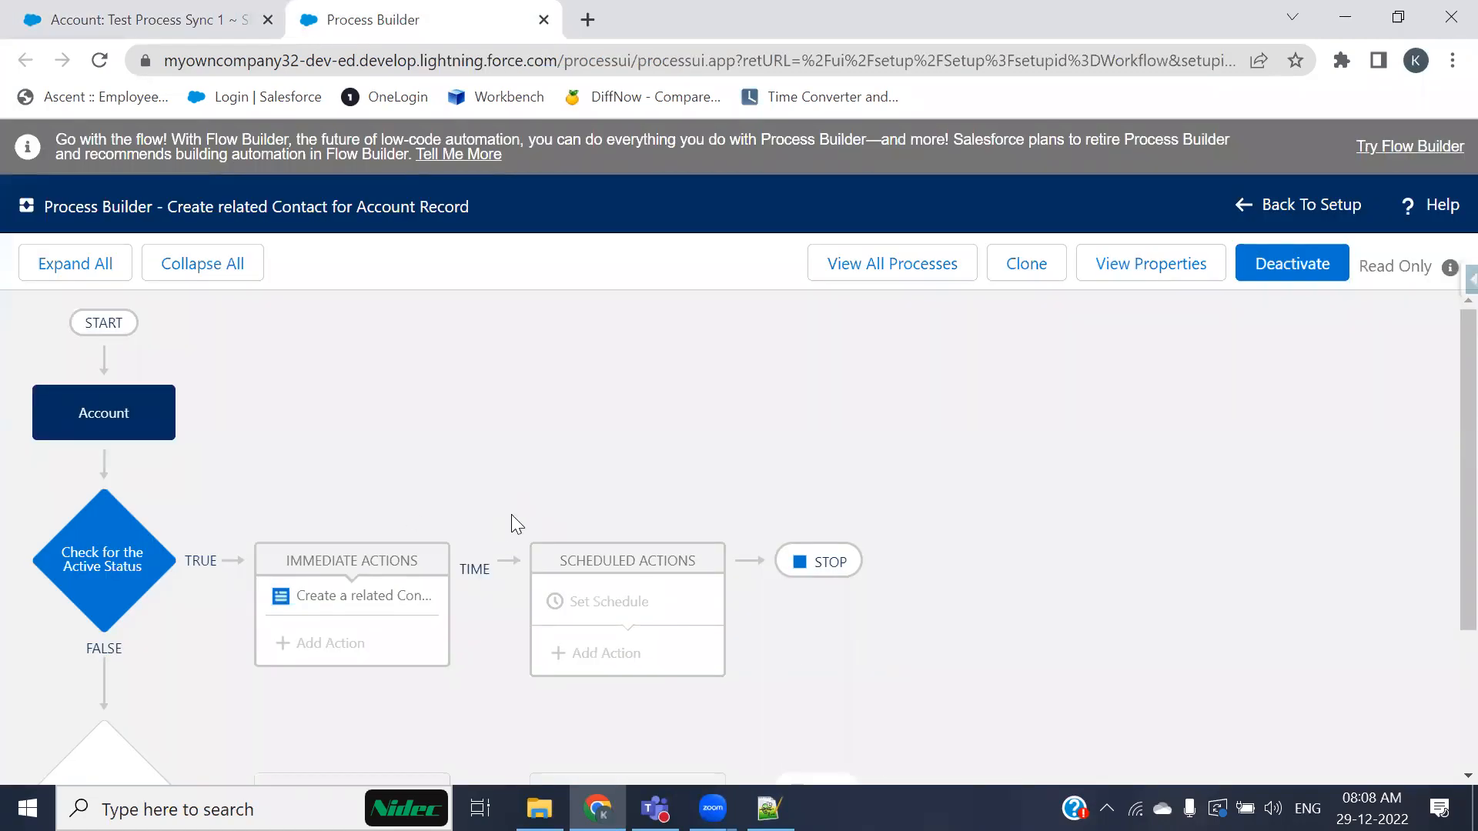
pyautogui.click(127, 19)
pyautogui.scroll(-4, 676, 570)
pyautogui.scroll(4, 674, 565)
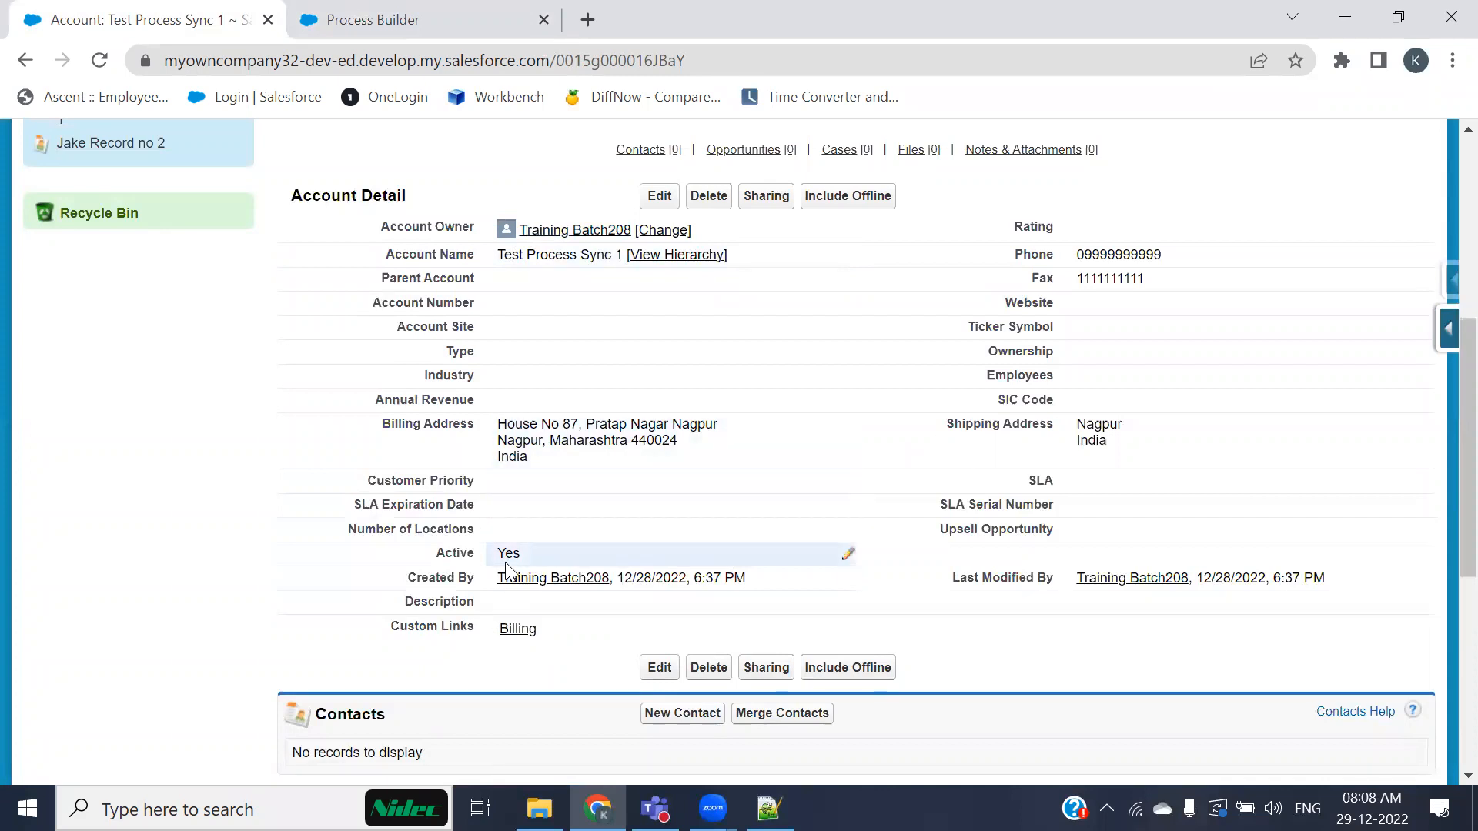
pyautogui.scroll(-1, 506, 569)
pyautogui.click(99, 60)
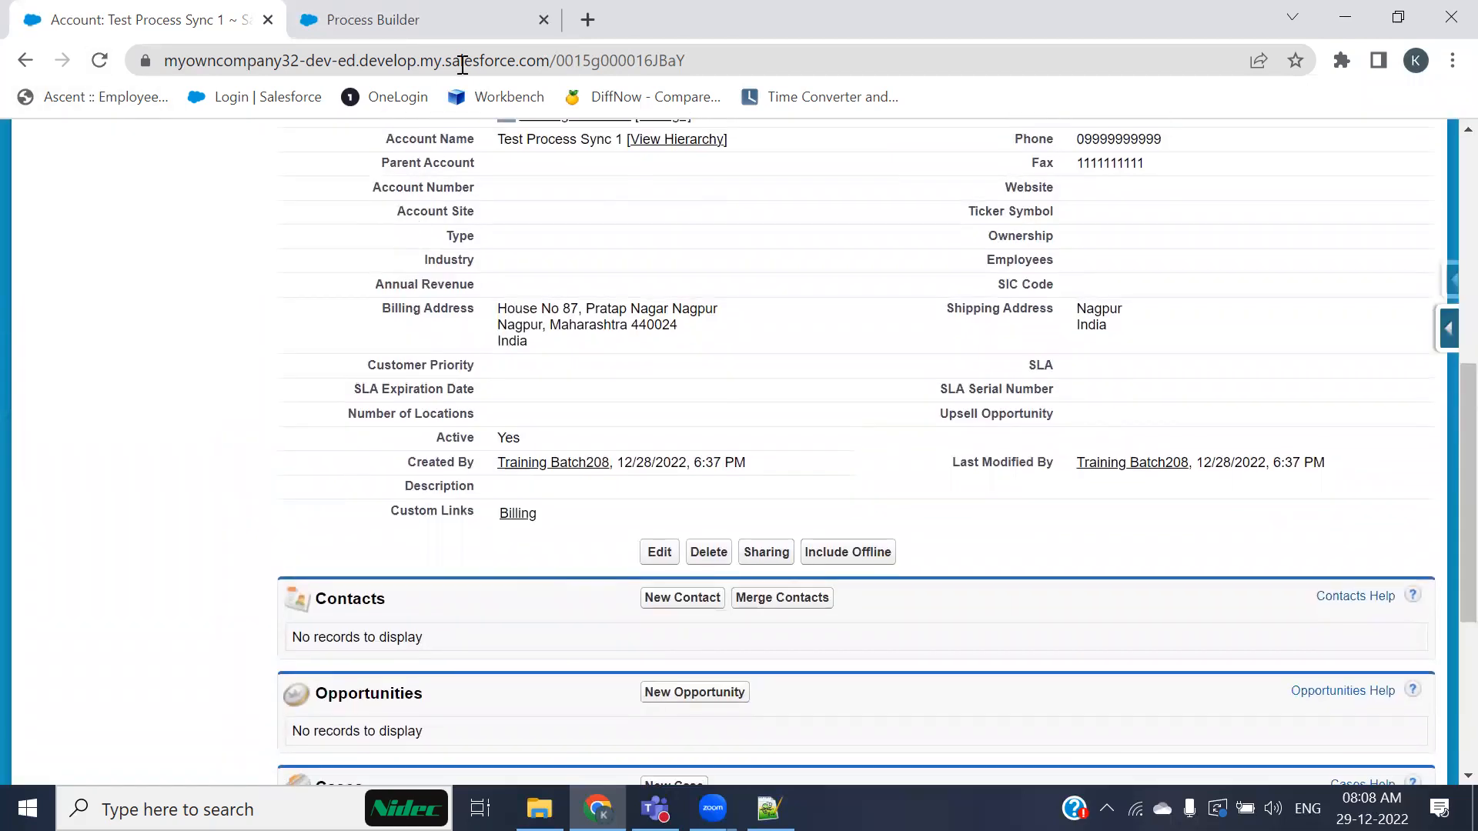
# Step: Inspect the process's Account object and active-status criteria, comparing them with the account's Active field
pyautogui.click(392, 21)
pyautogui.click(129, 428)
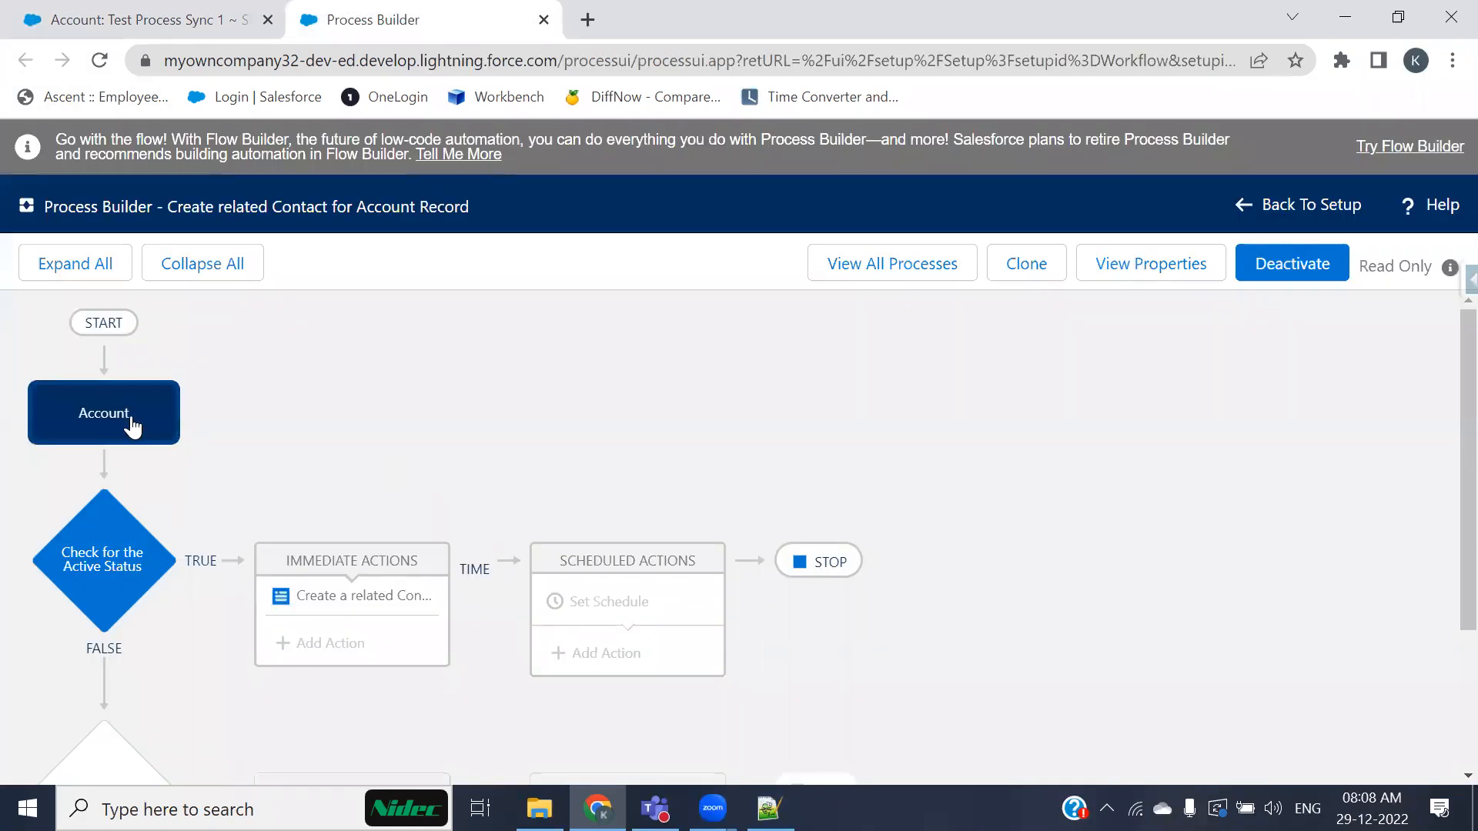
pyautogui.click(123, 589)
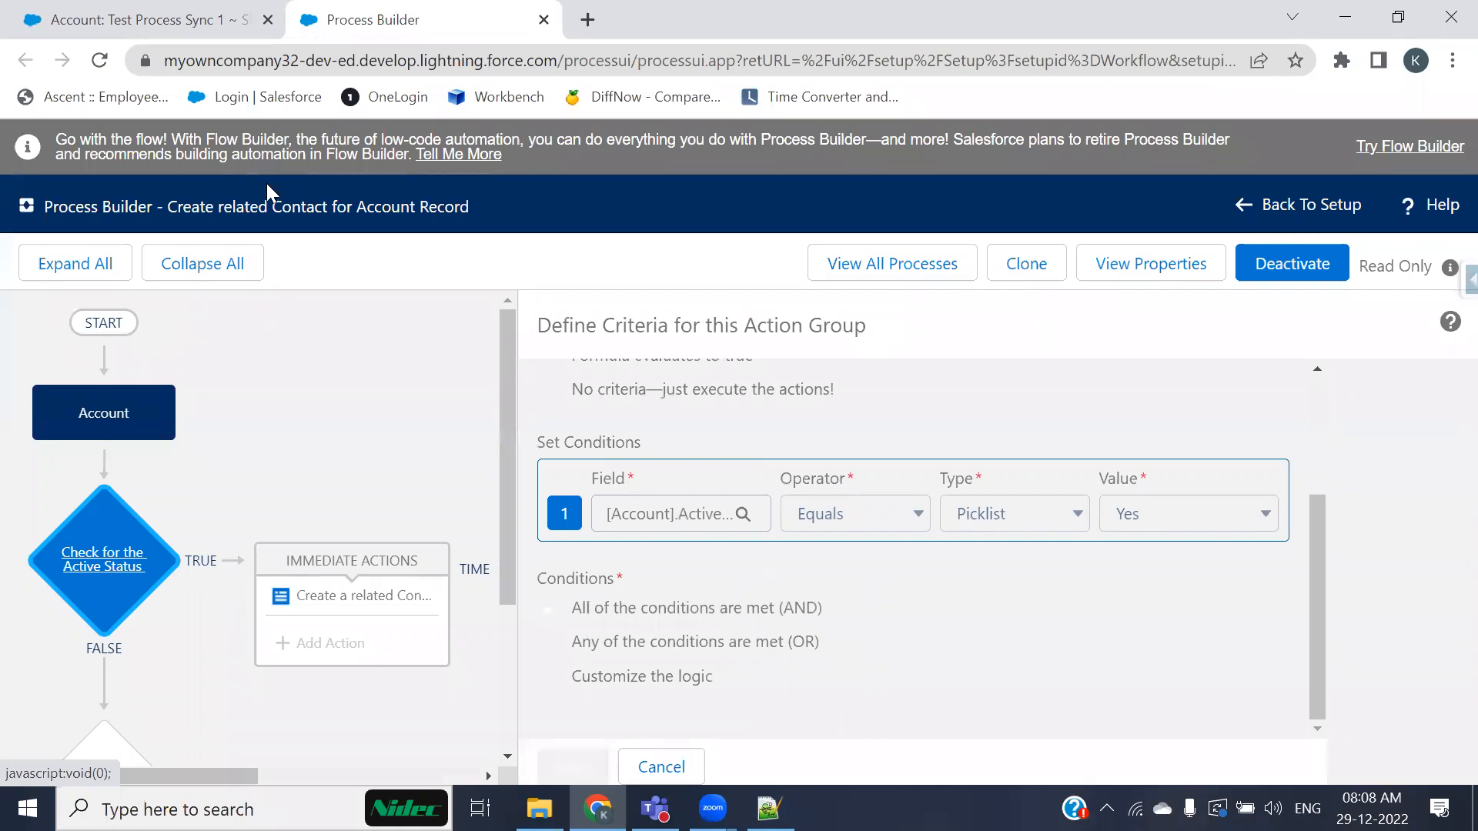
pyautogui.click(146, 20)
pyautogui.moveTo(420, 442); pyautogui.dragTo(534, 438)
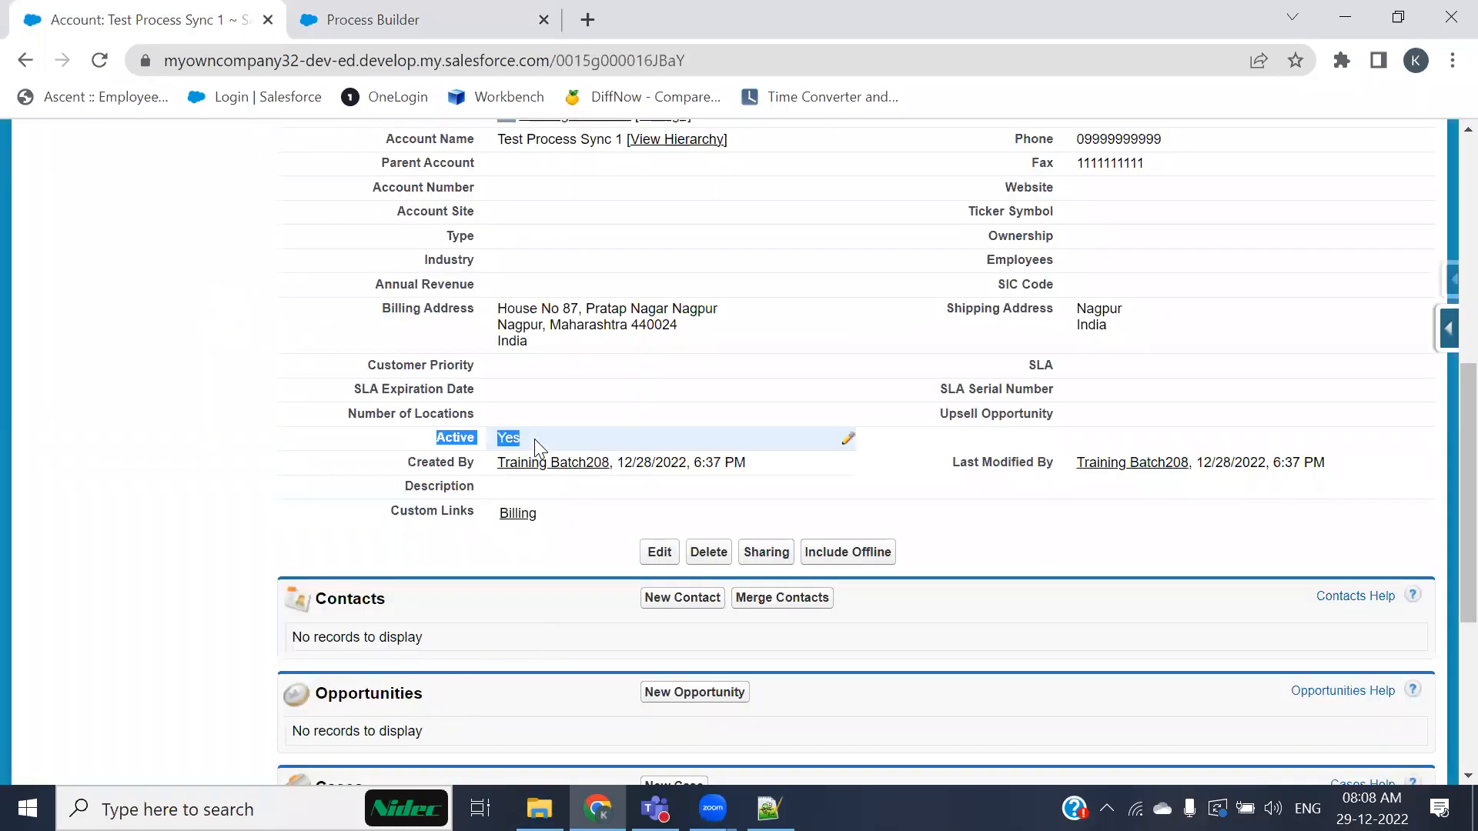
pyautogui.click(344, 15)
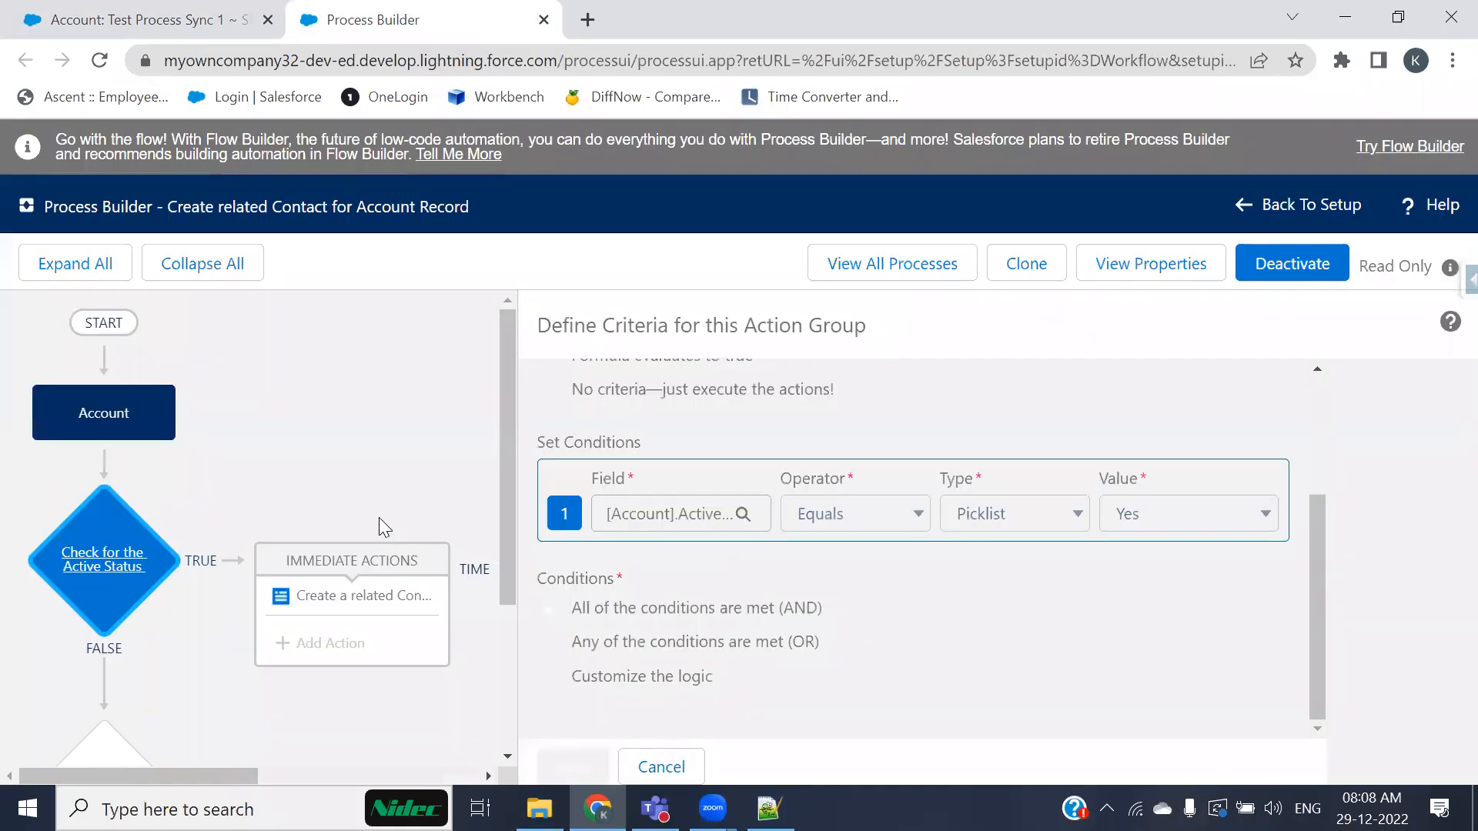
# Step: Inspect the Create a Record action's field mappings, close it, and return to the account's Contacts list
pyautogui.click(347, 598)
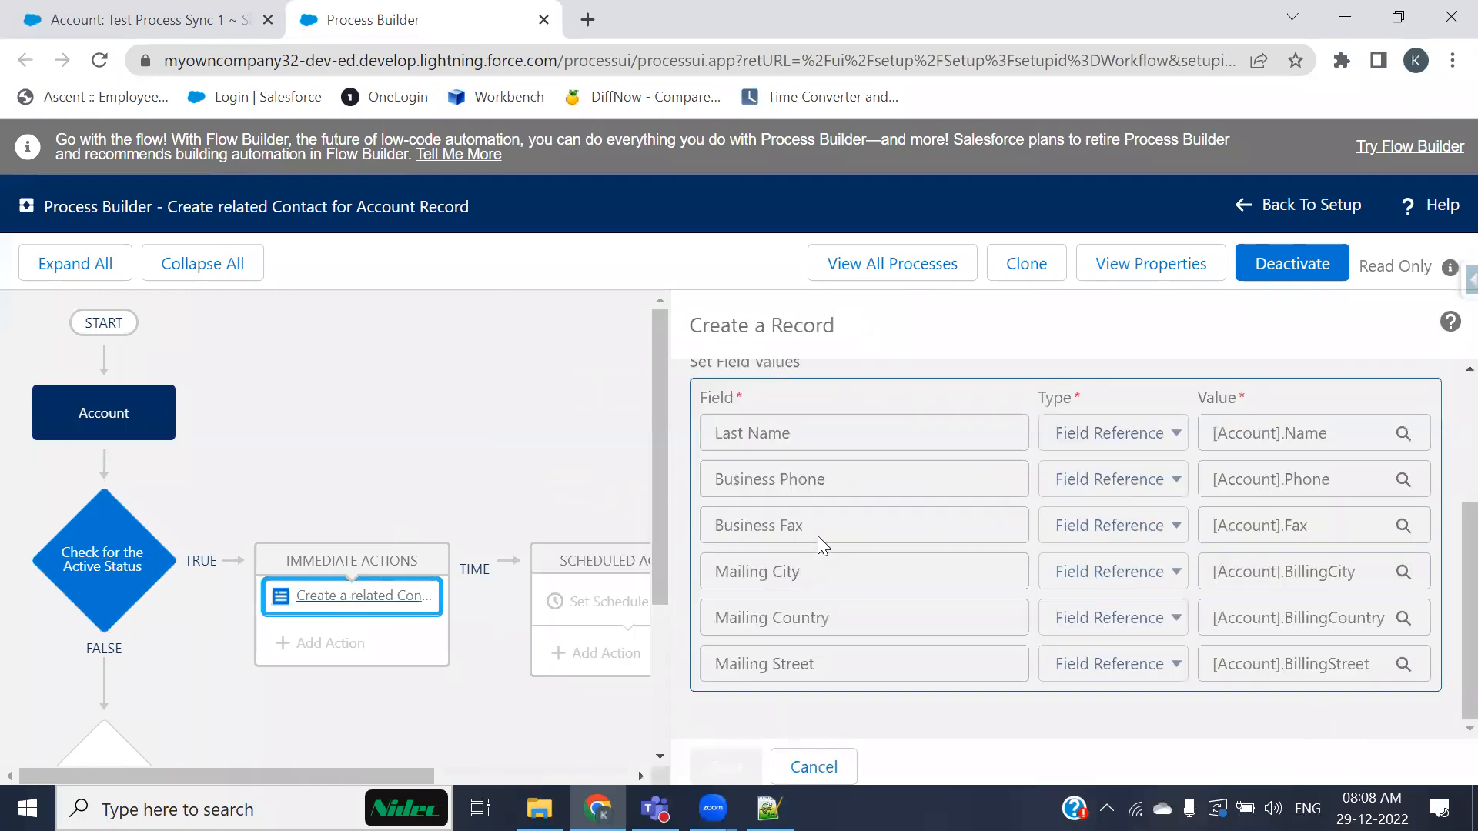
pyautogui.scroll(2, 817, 536)
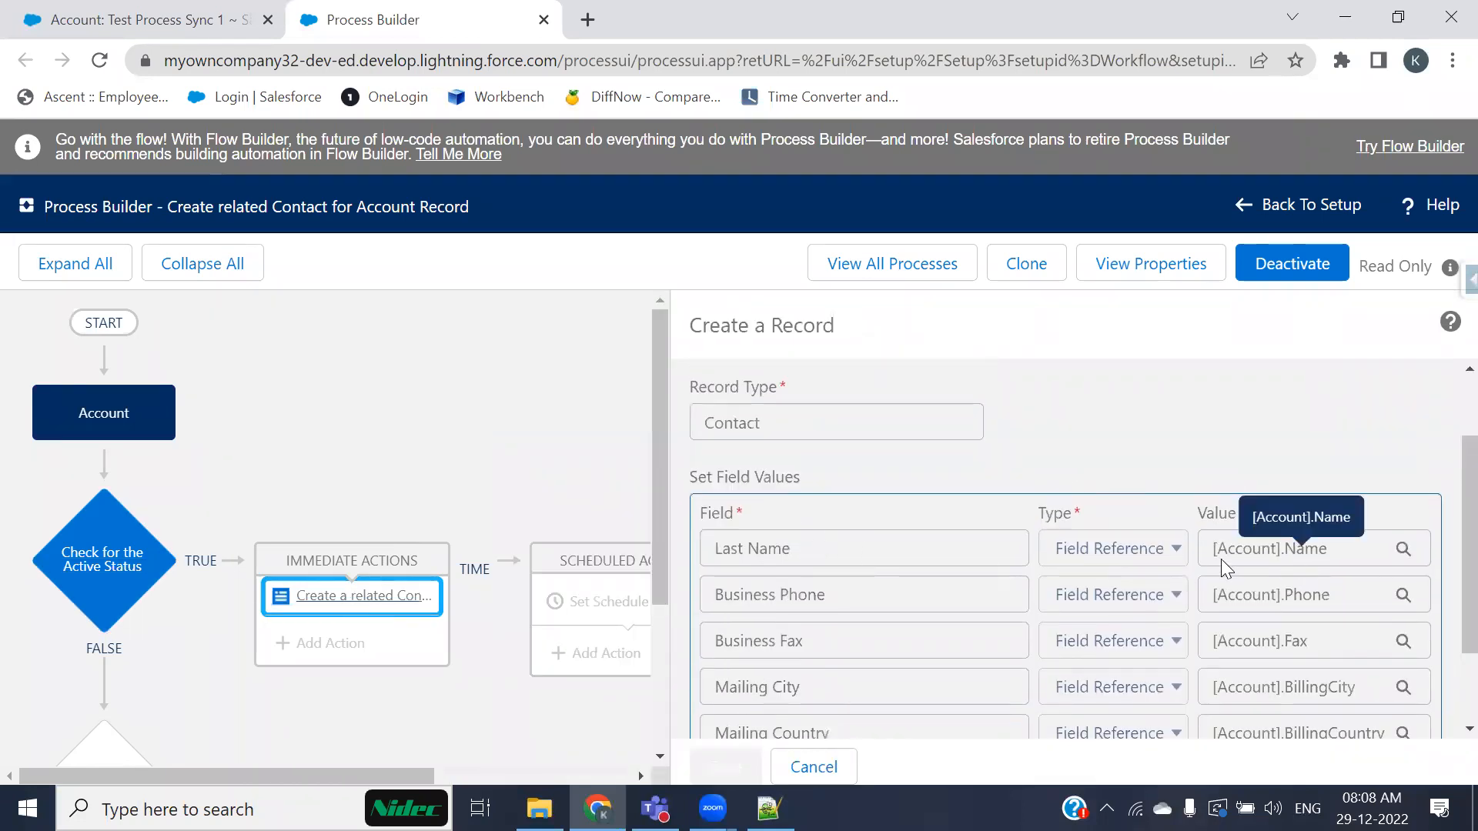
pyautogui.scroll(2, 1154, 547)
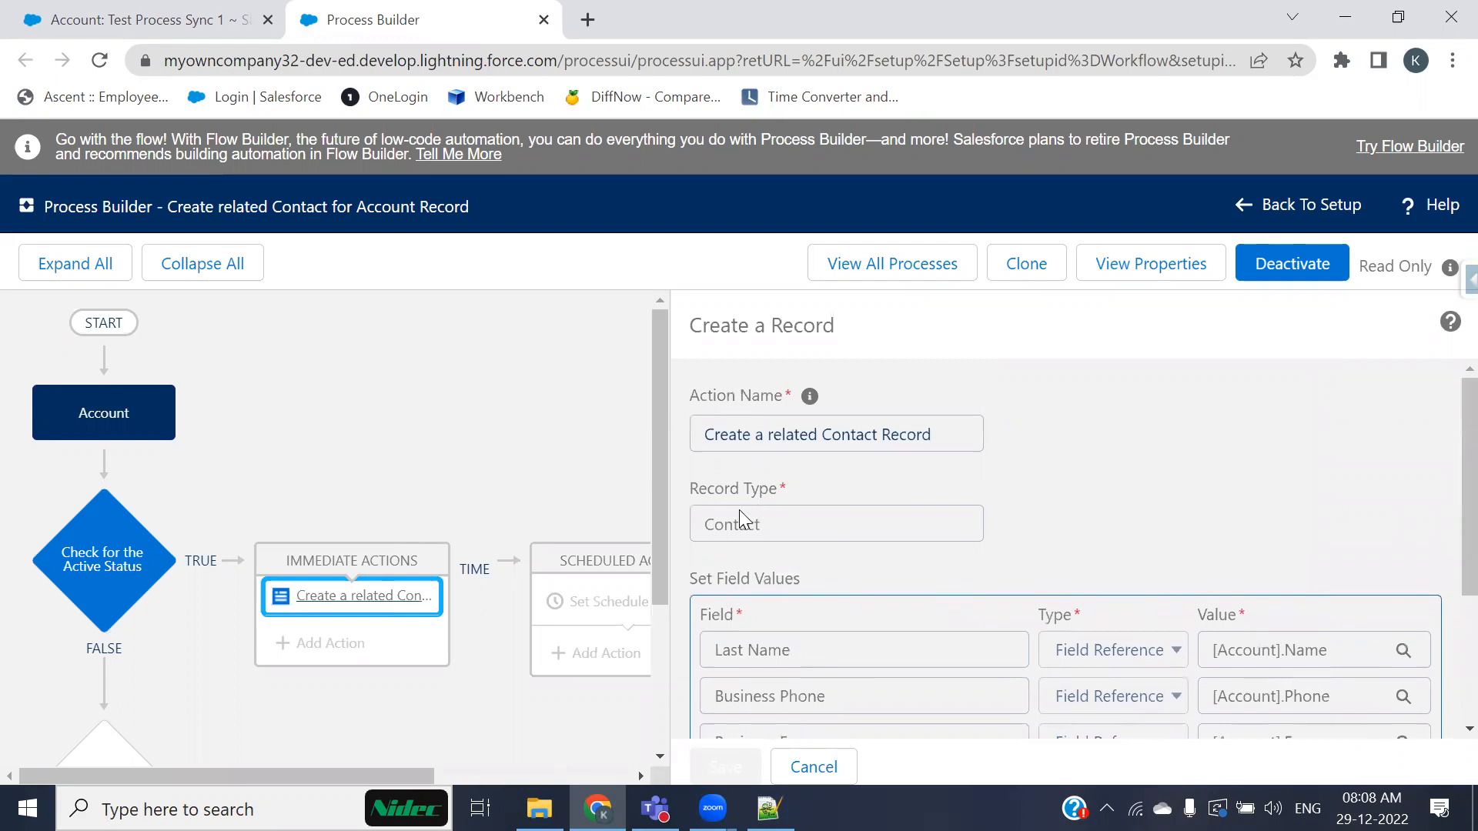
pyautogui.scroll(-3, 812, 539)
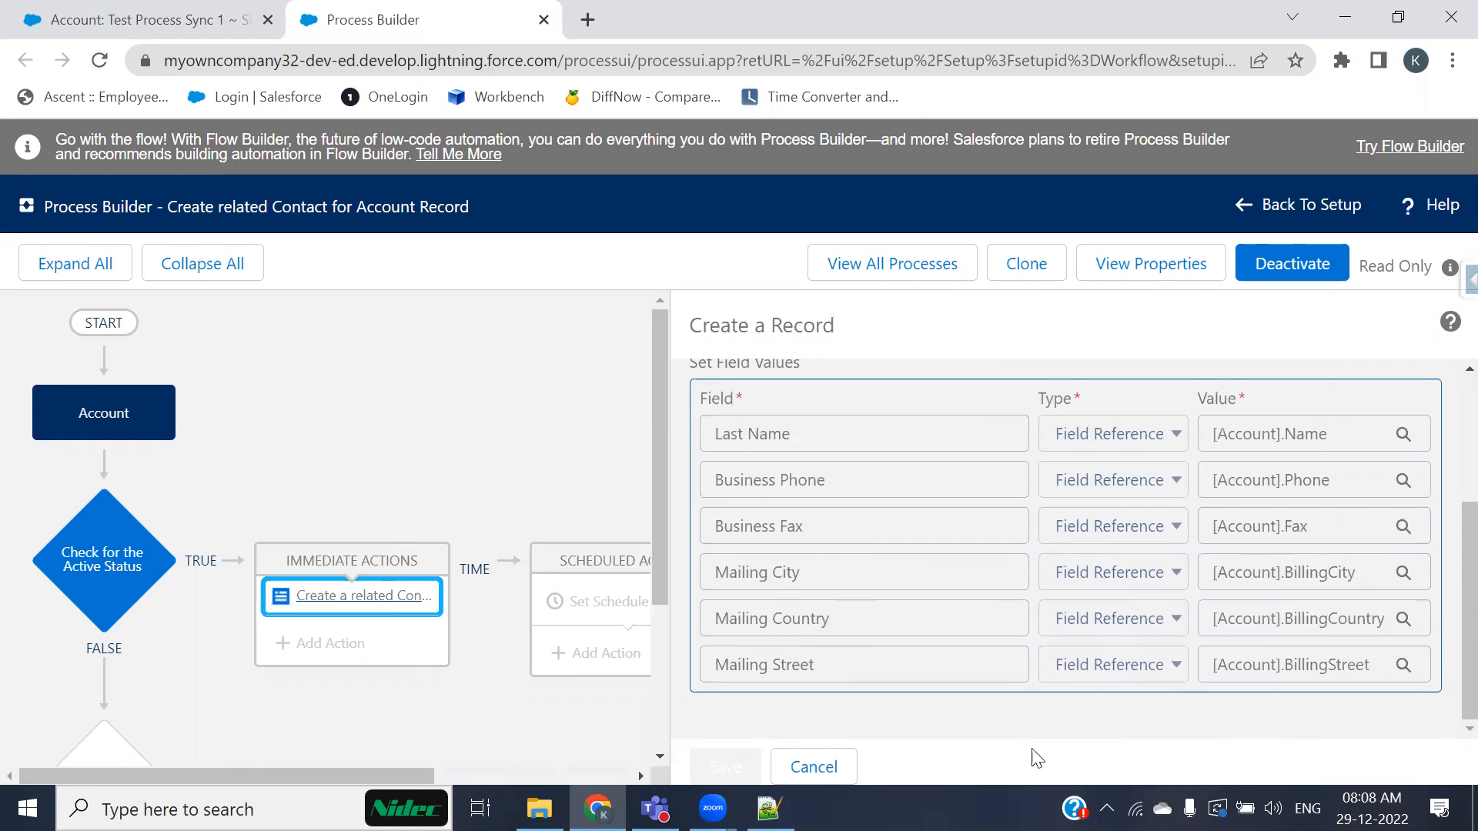
pyautogui.click(793, 765)
pyautogui.click(239, 20)
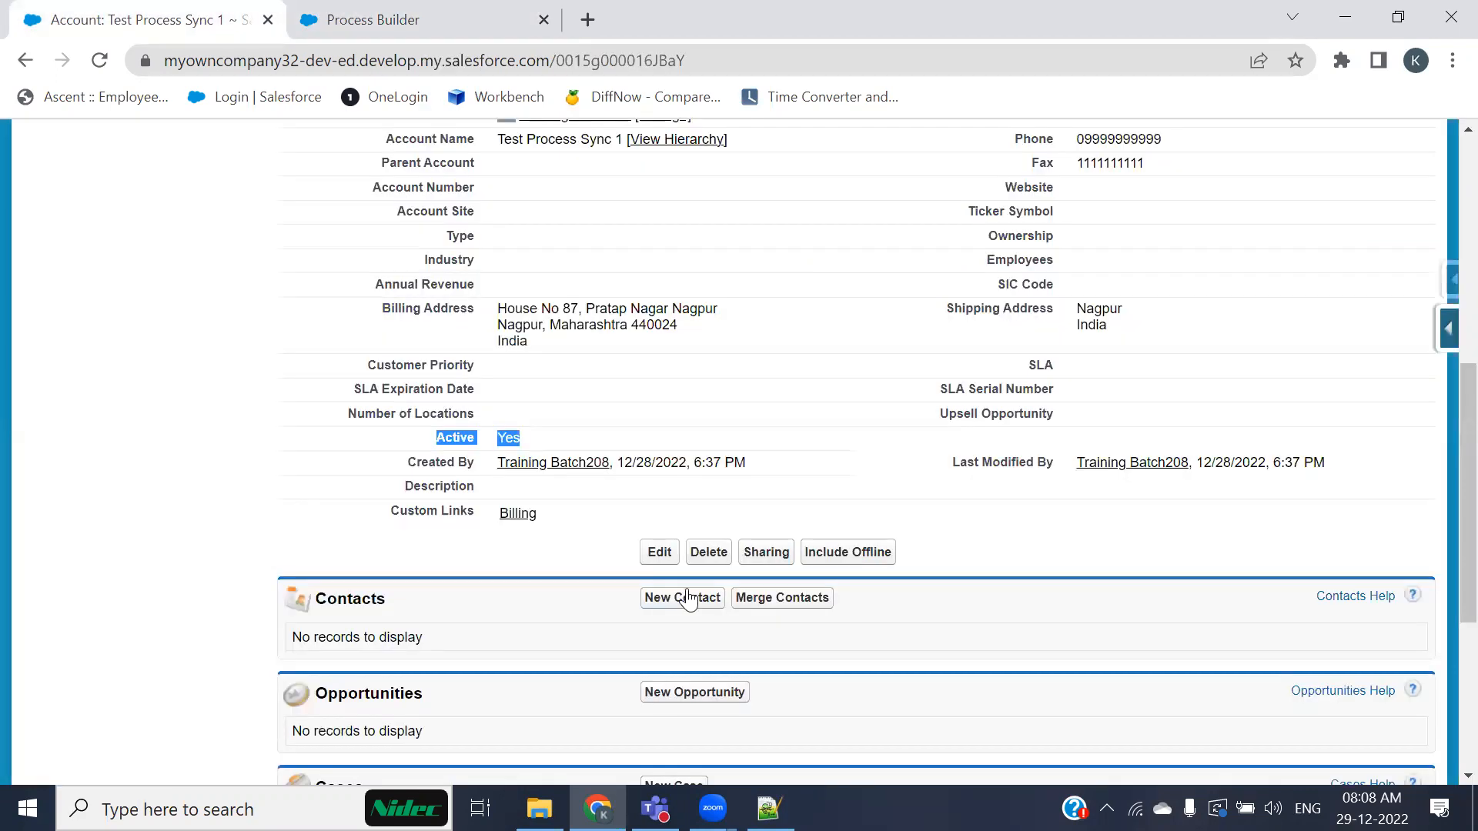
# Step: Clone the Account process as a new version of the current process
pyautogui.click(231, 492)
pyautogui.scroll(3, 601, 604)
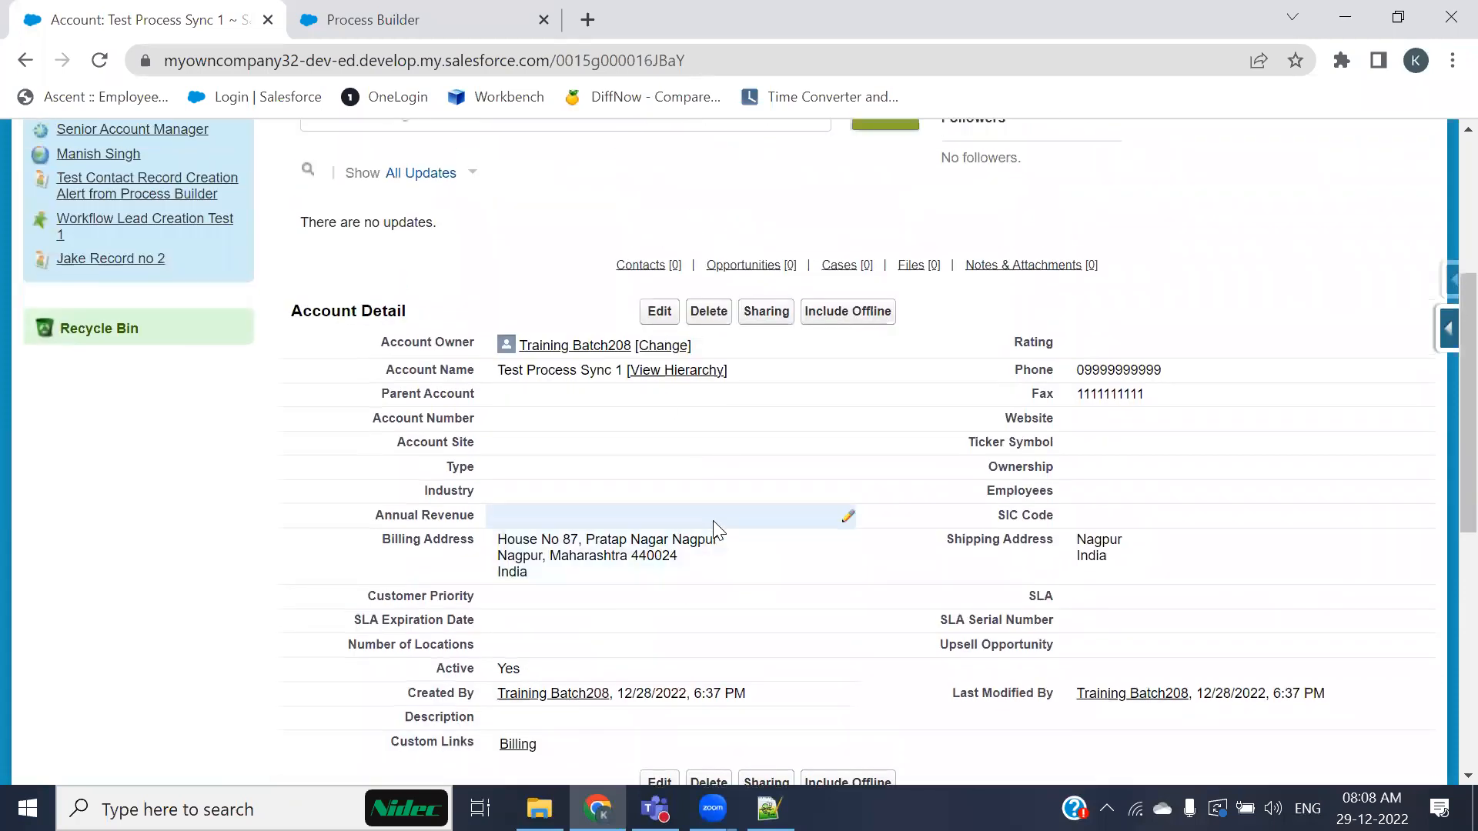
pyautogui.scroll(5, 703, 491)
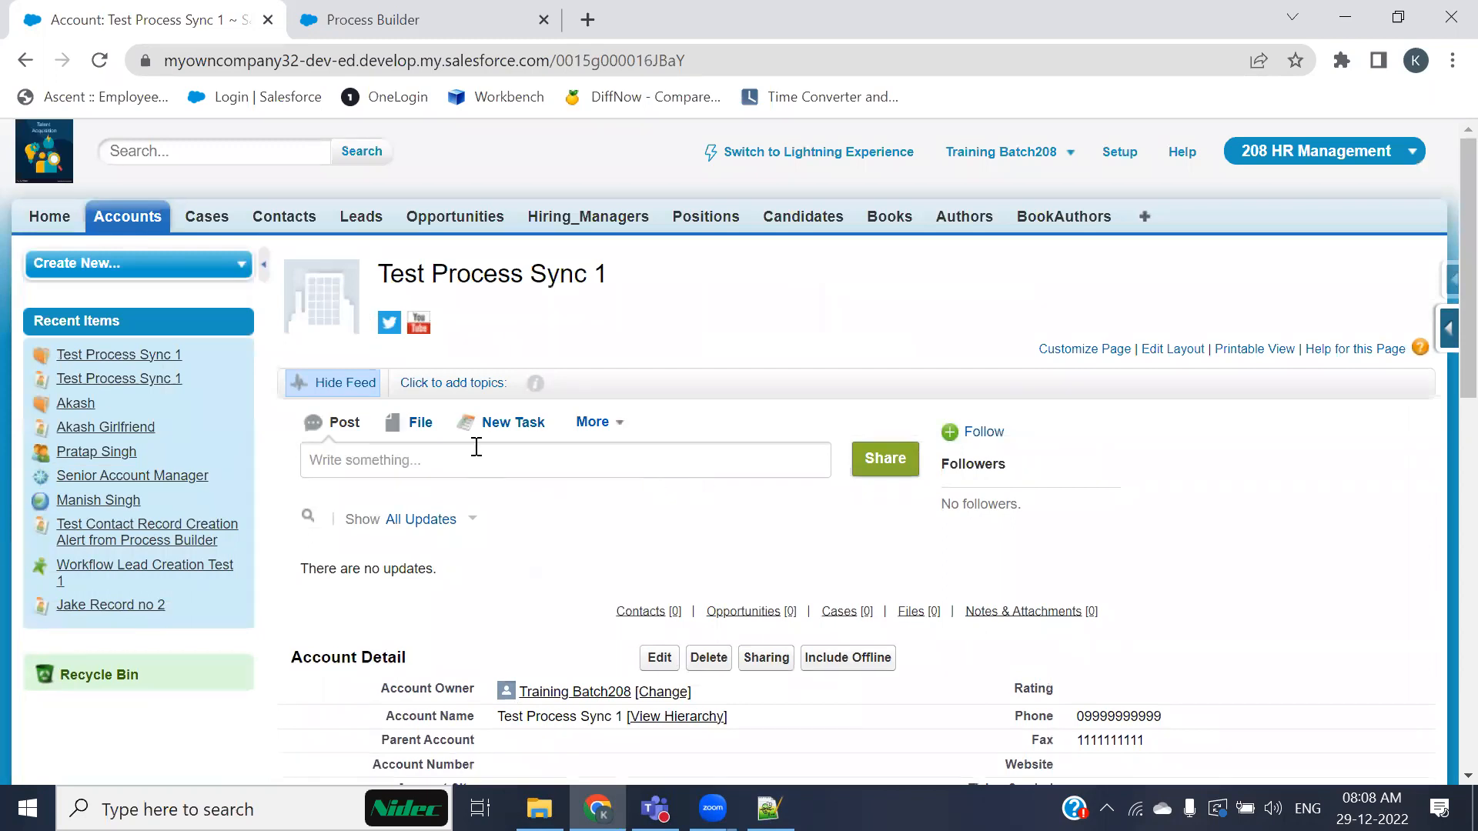
pyautogui.click(167, 212)
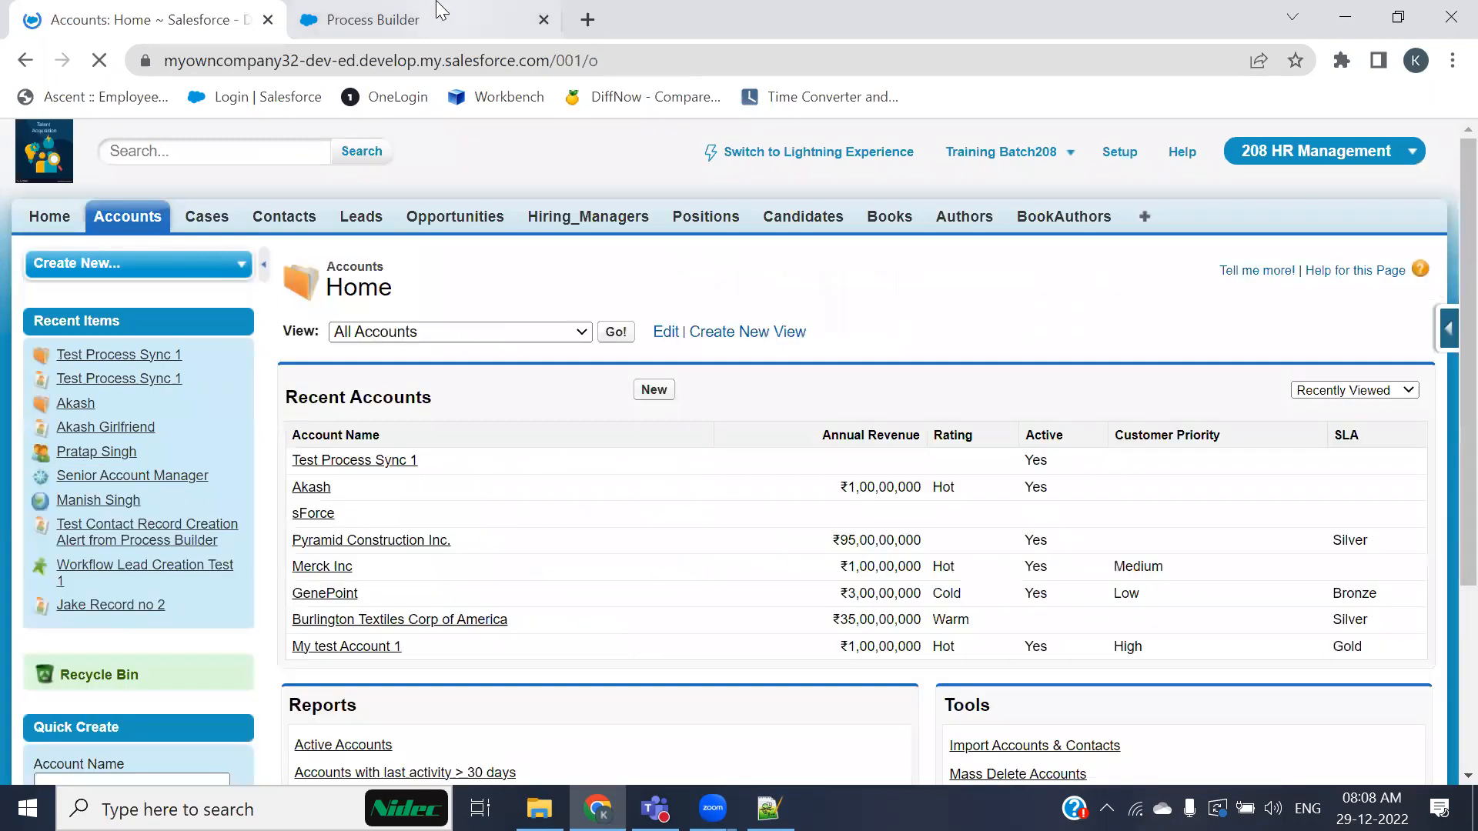
pyautogui.click(431, 19)
pyautogui.click(1028, 264)
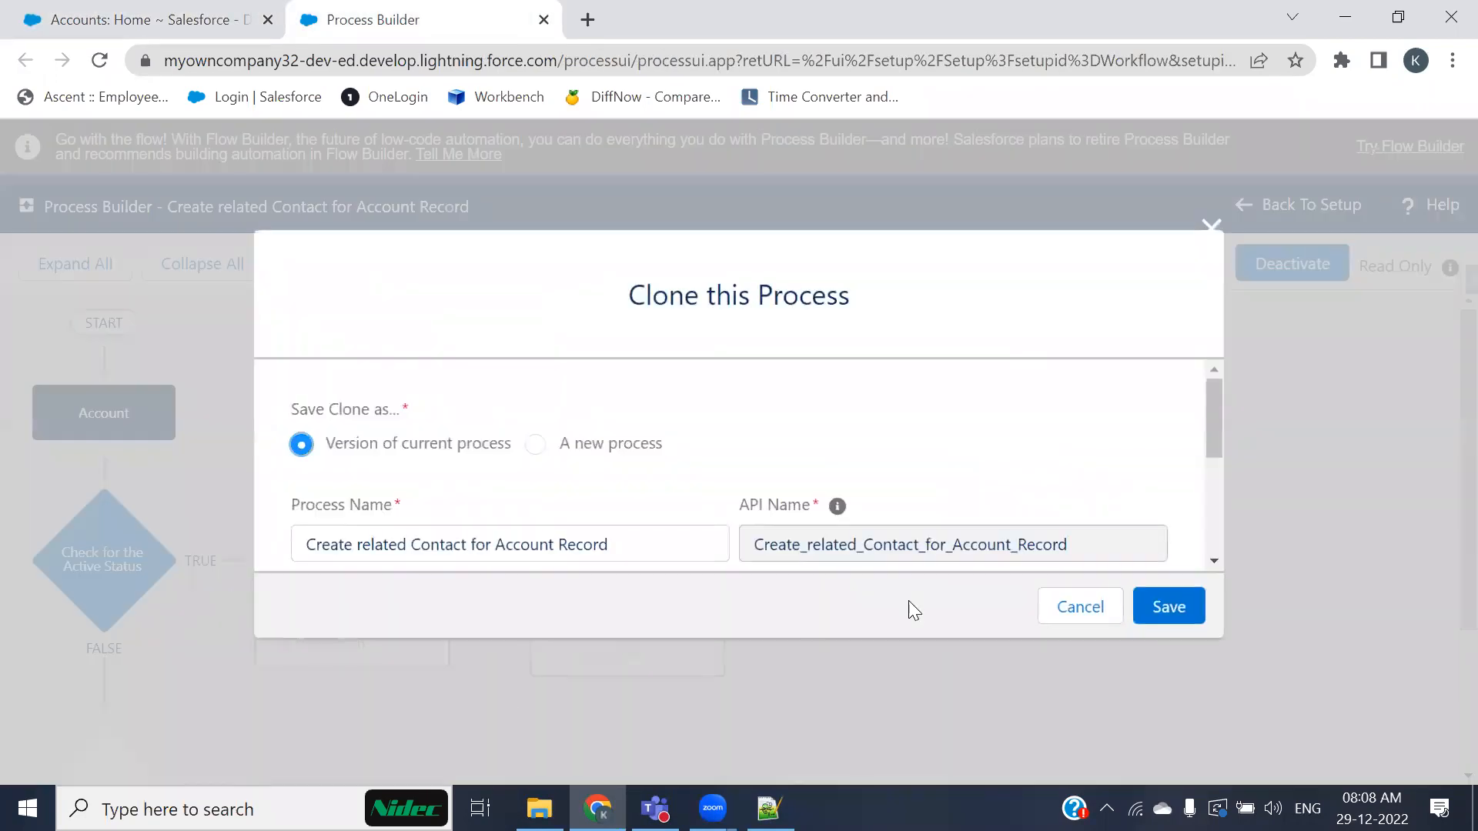
pyautogui.click(1164, 606)
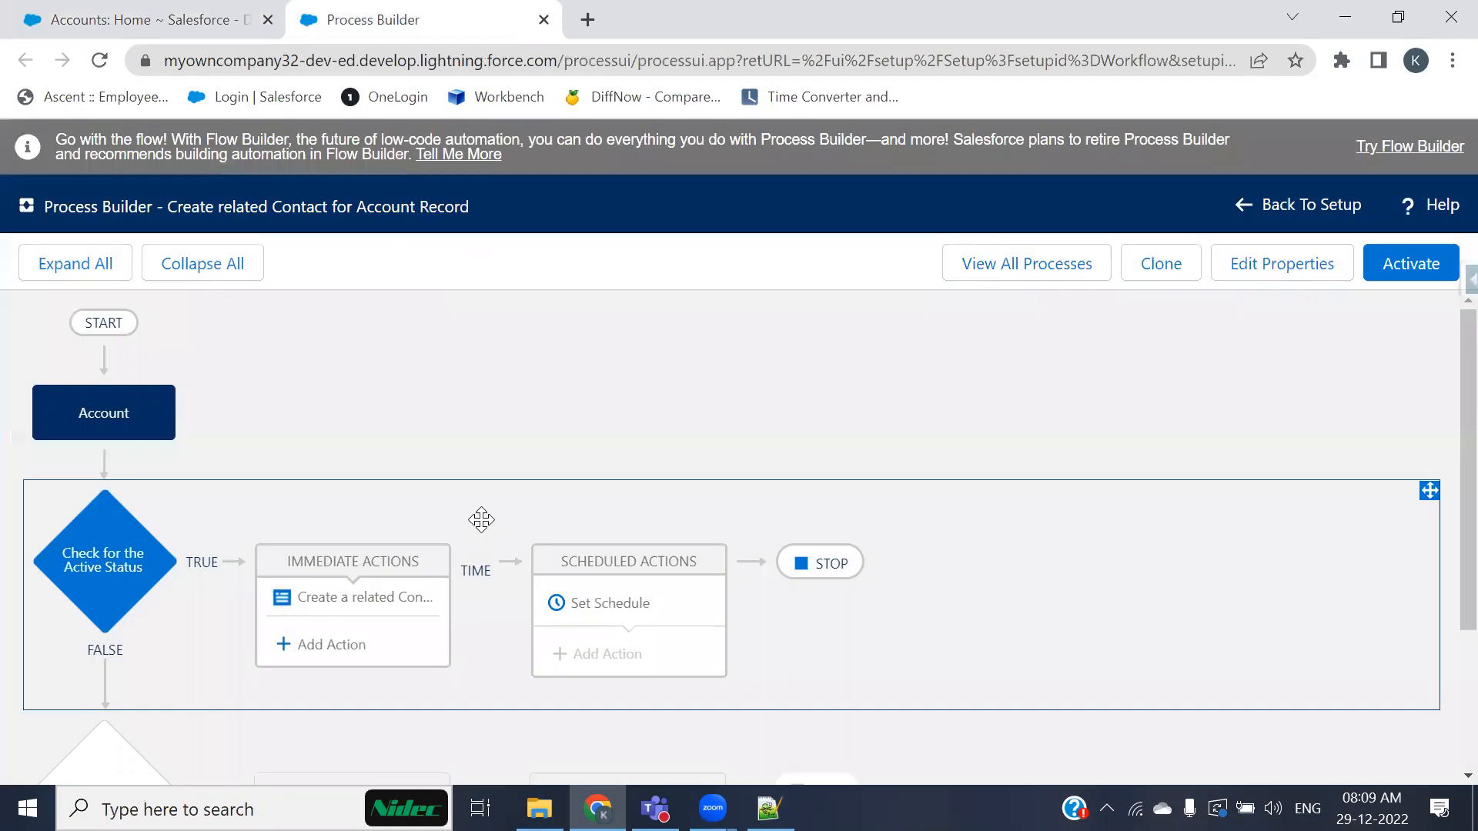
# Step: Review the new version's Account object, active-status criteria and Create a Record field mappings
pyautogui.click(112, 408)
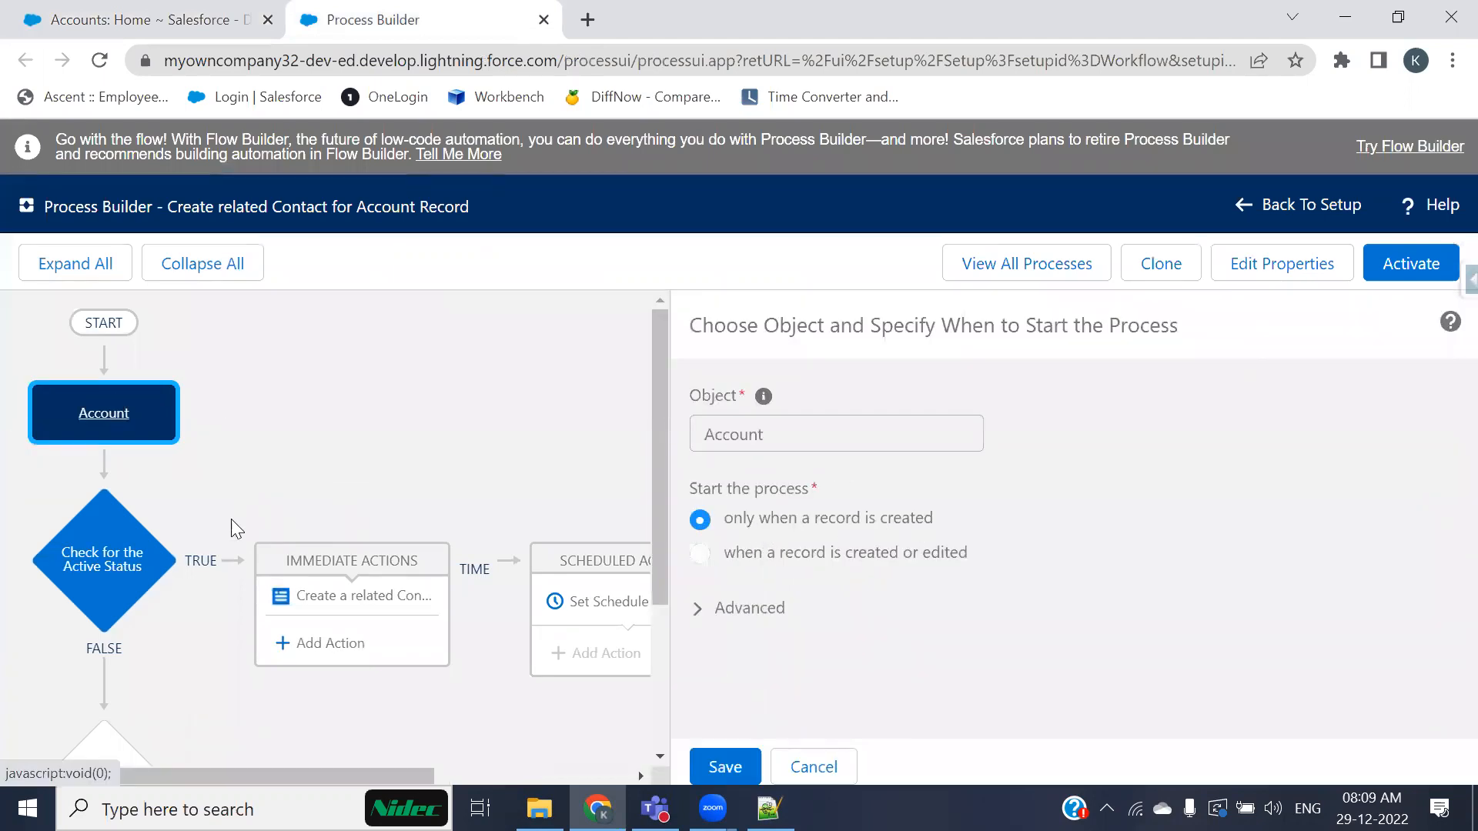
pyautogui.scroll(-2, 231, 531)
pyautogui.click(146, 508)
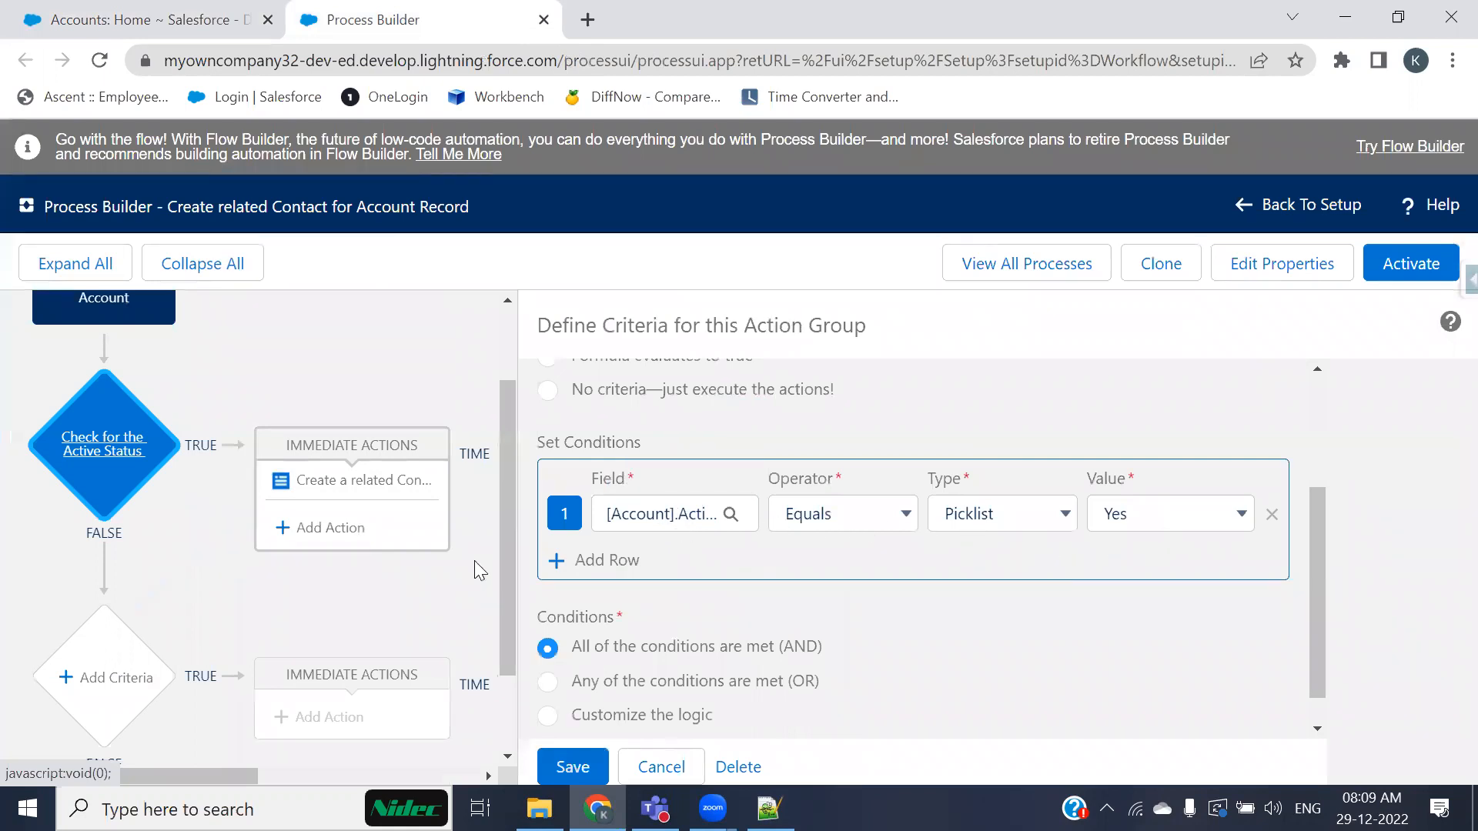
pyautogui.click(339, 494)
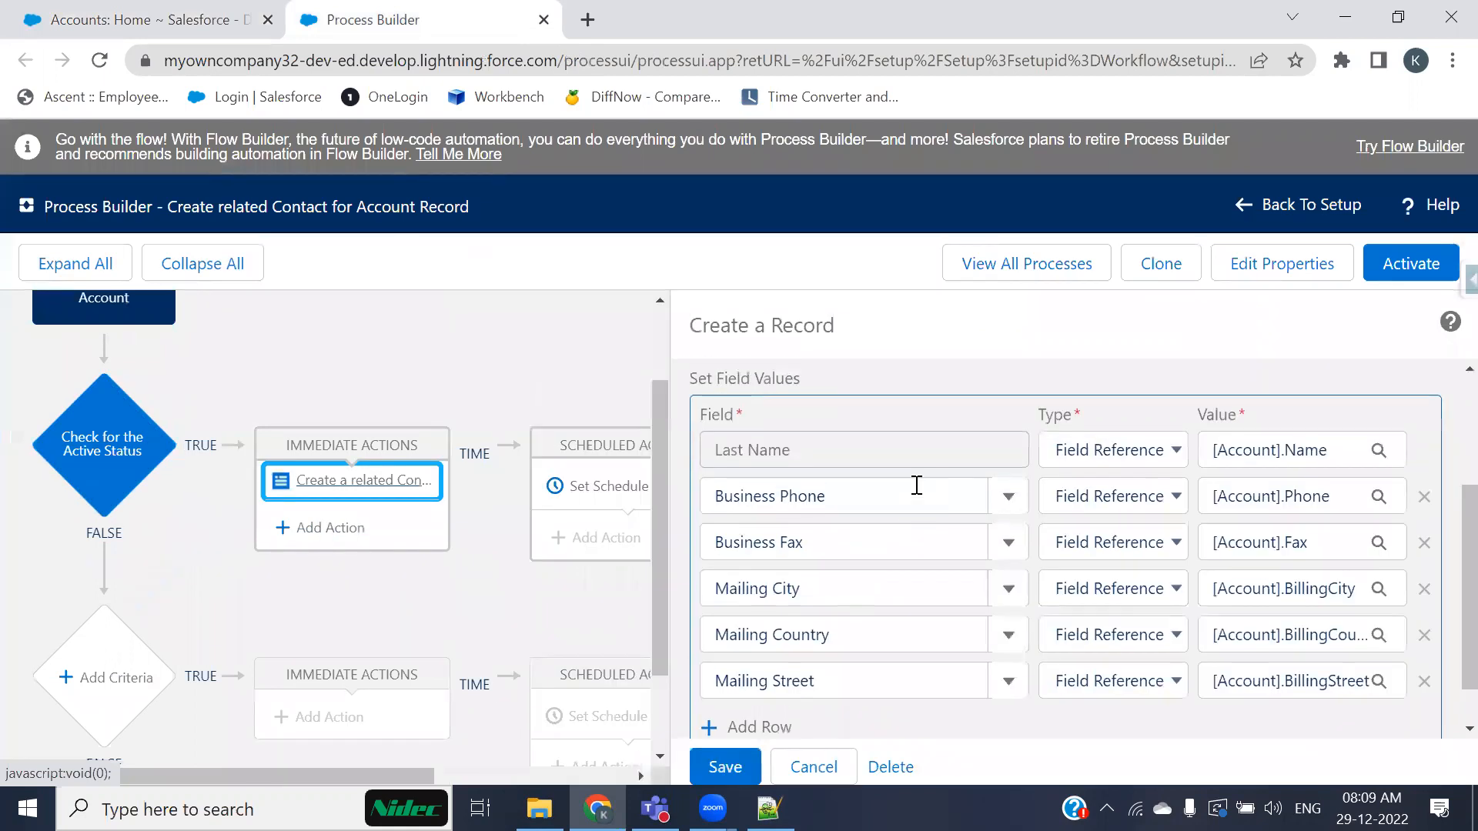
pyautogui.scroll(1, 773, 514)
pyautogui.moveTo(762, 420); pyautogui.dragTo(698, 417)
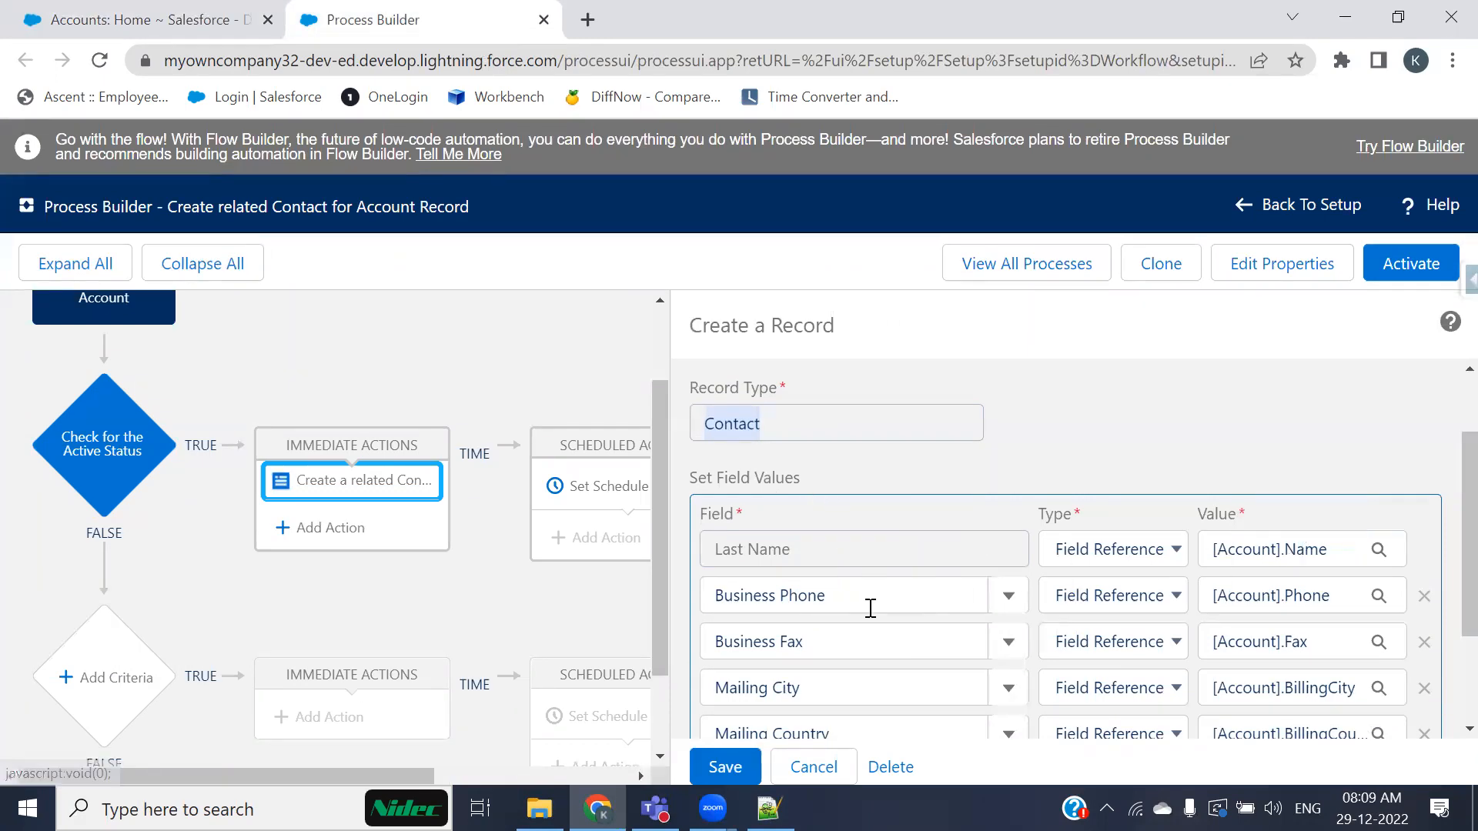
pyautogui.scroll(-2, 1236, 654)
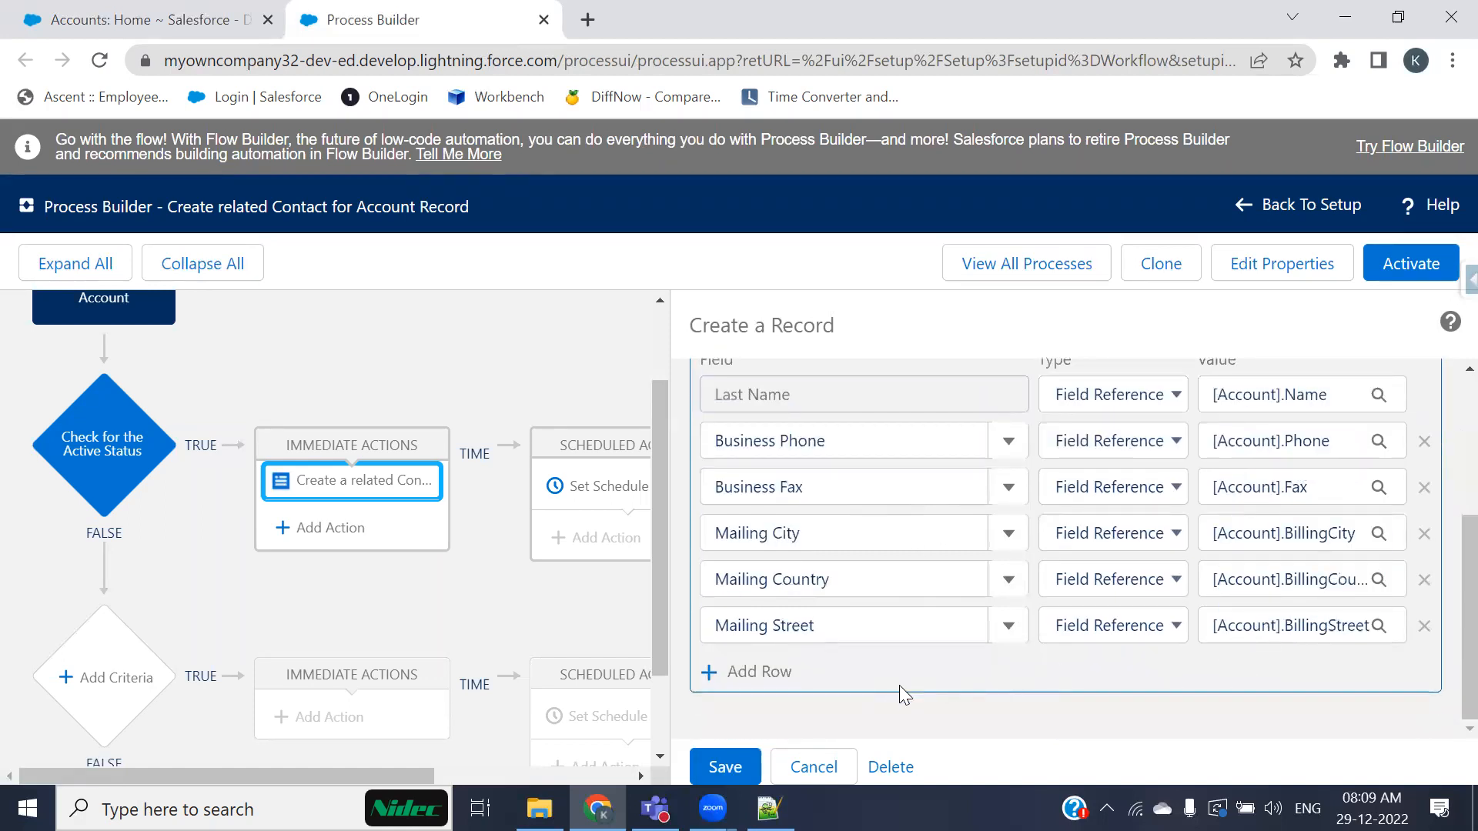
# Step: Save the Create a Record action and activate the new process version
pyautogui.click(723, 766)
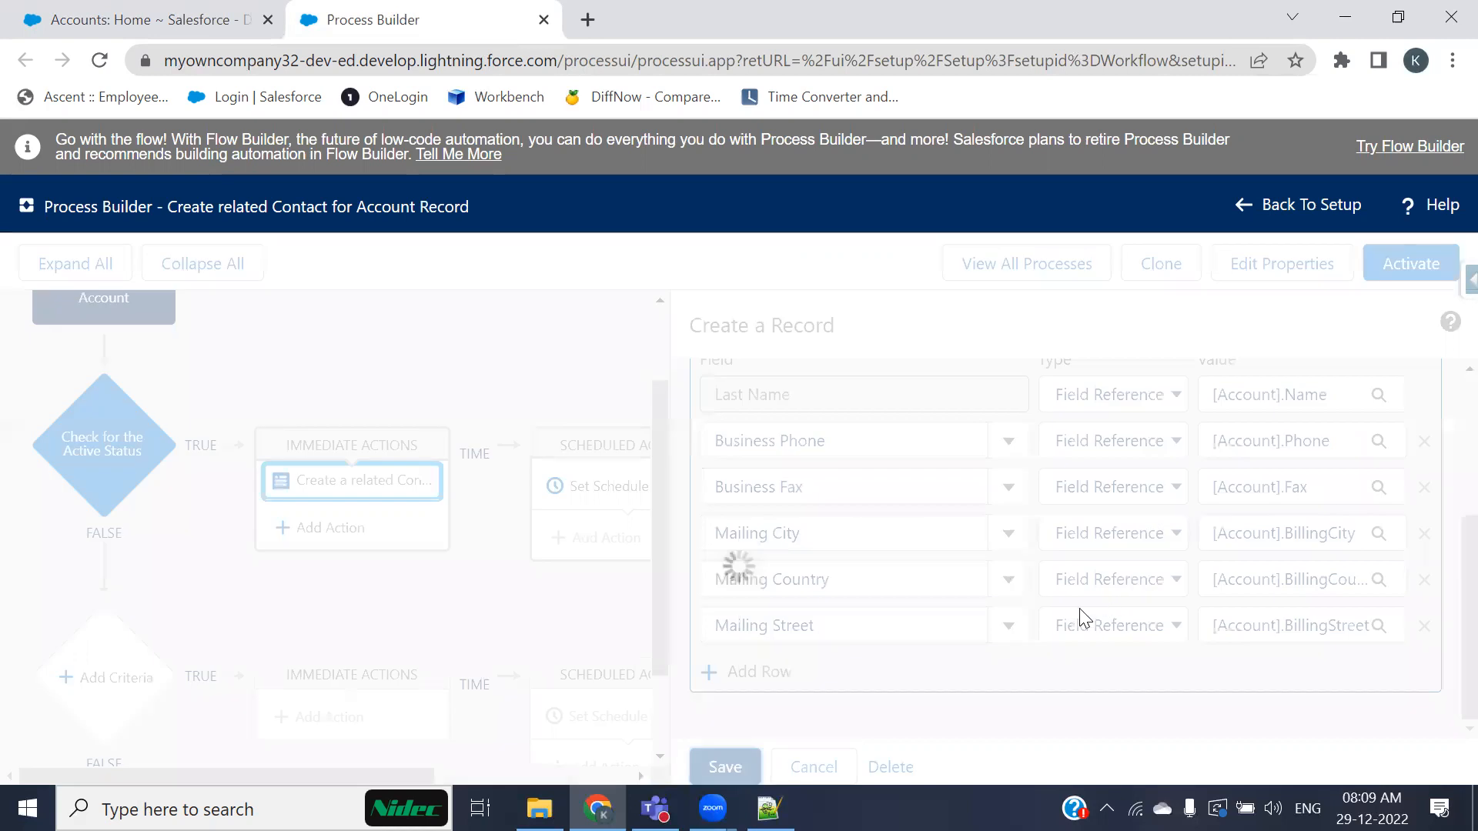
pyautogui.click(1415, 273)
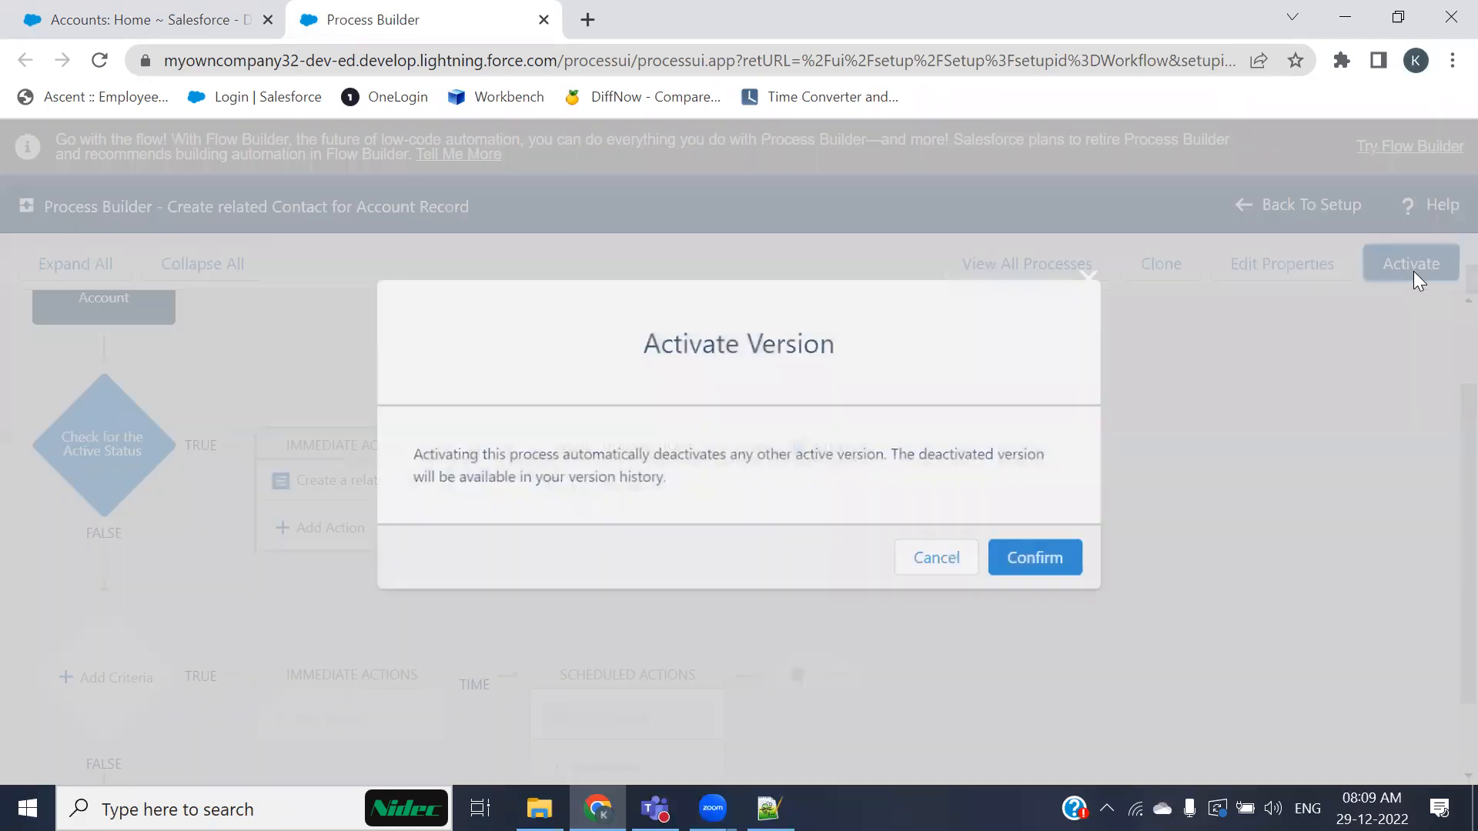
pyautogui.click(1036, 557)
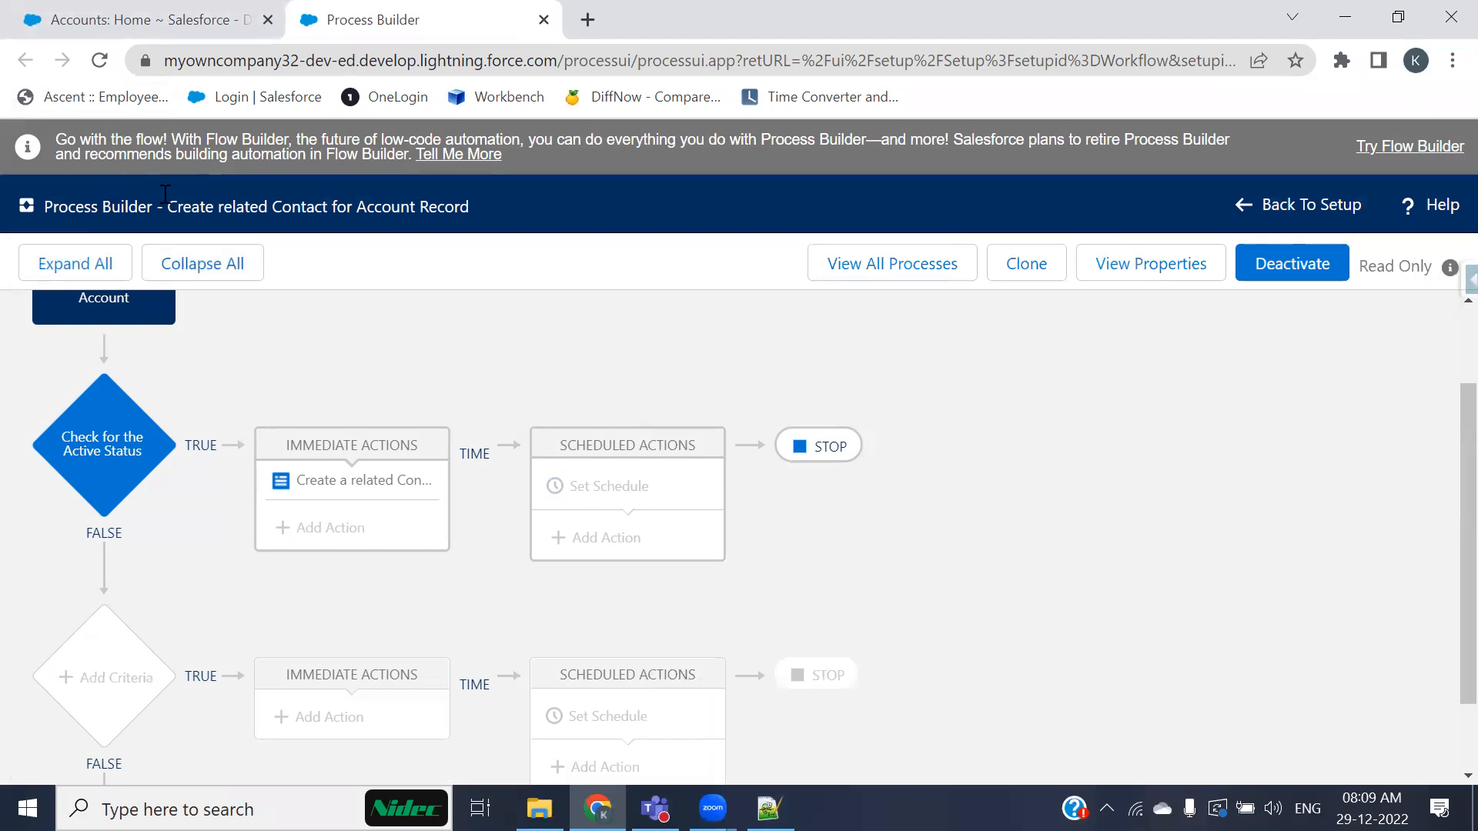
# Step: Start a new account named test account 2
pyautogui.click(123, 22)
pyautogui.click(129, 220)
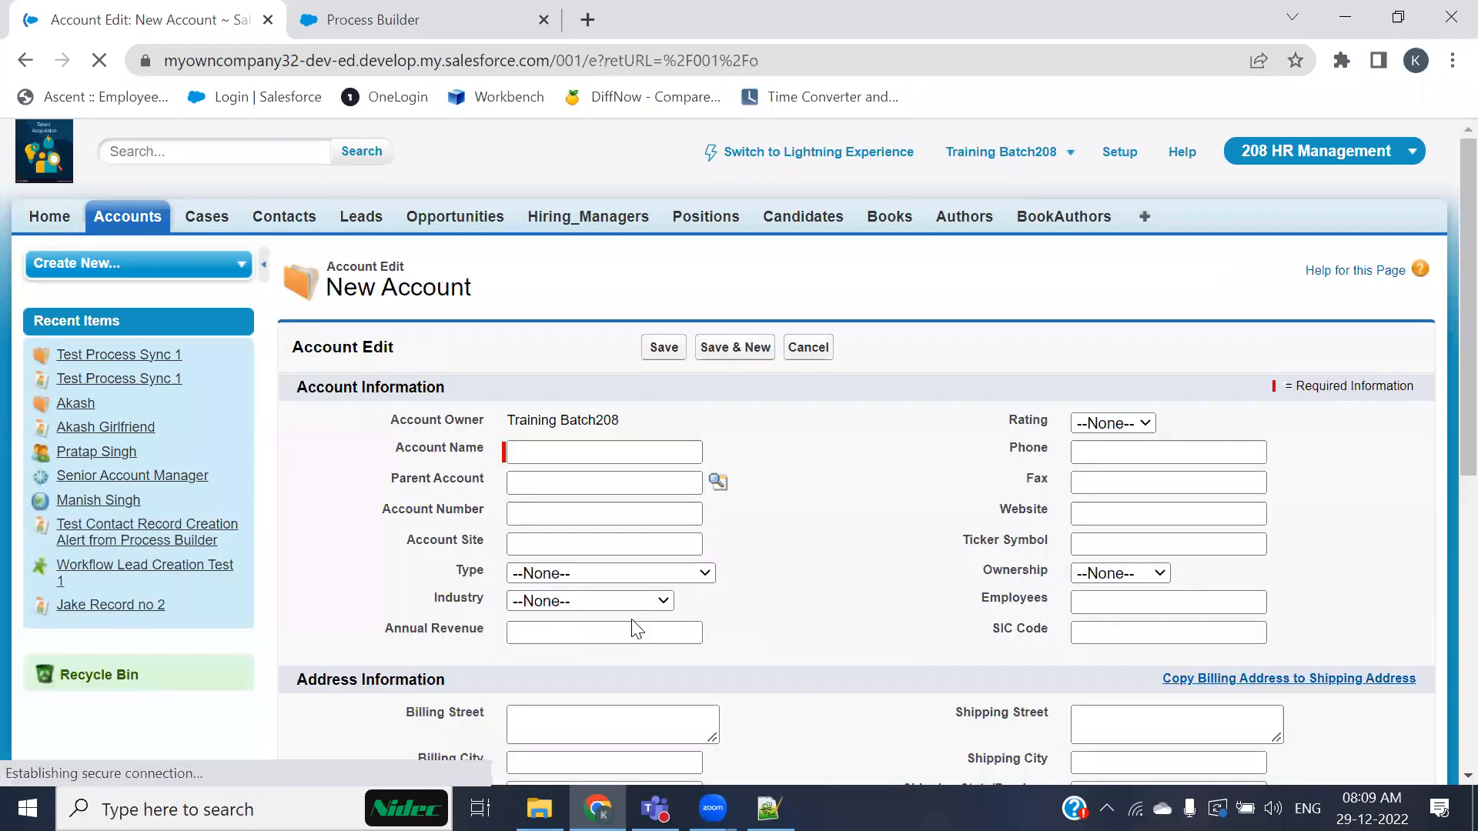
pyautogui.write('test')
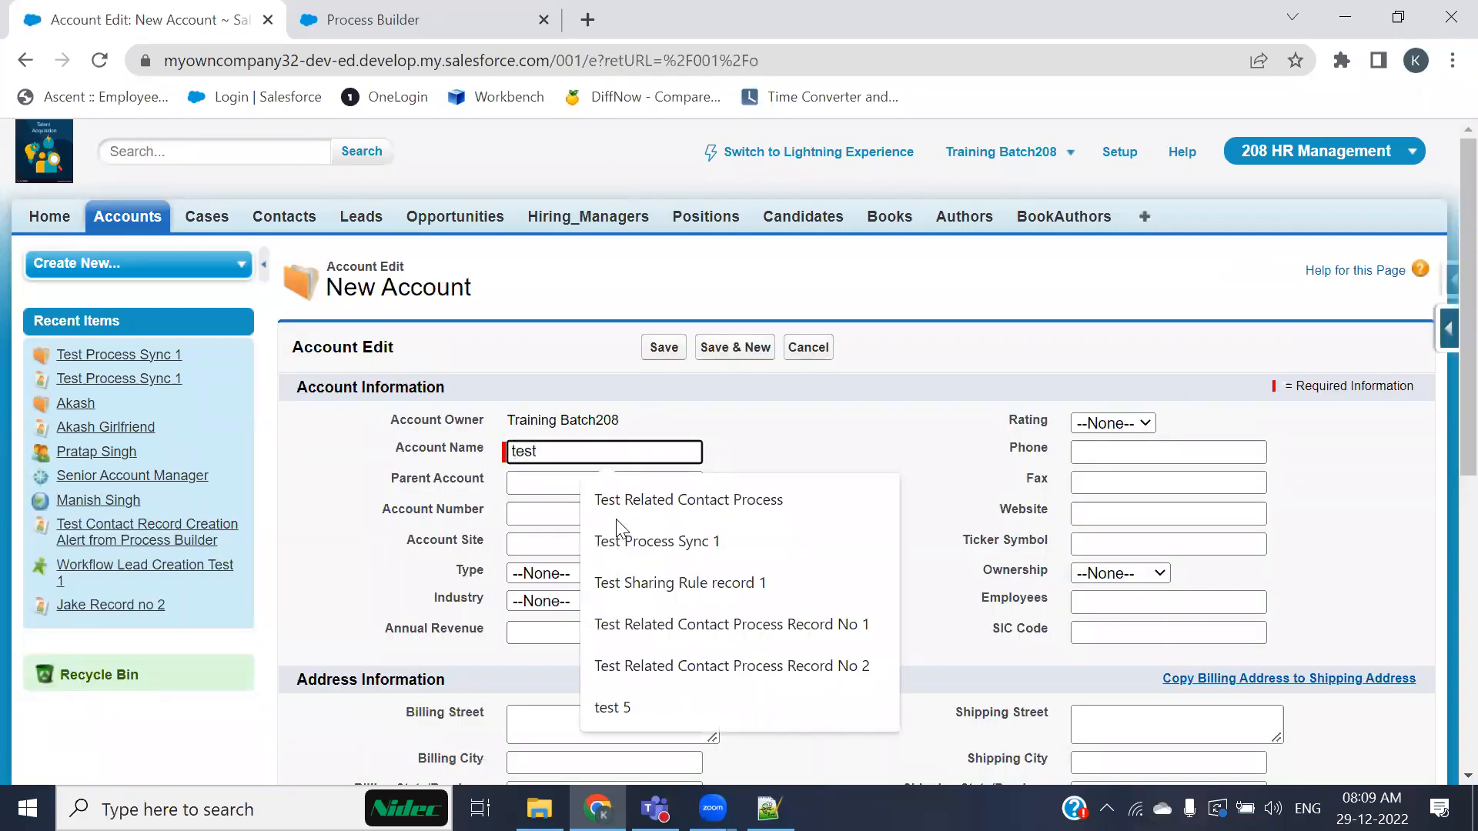
pyautogui.write(' account ')
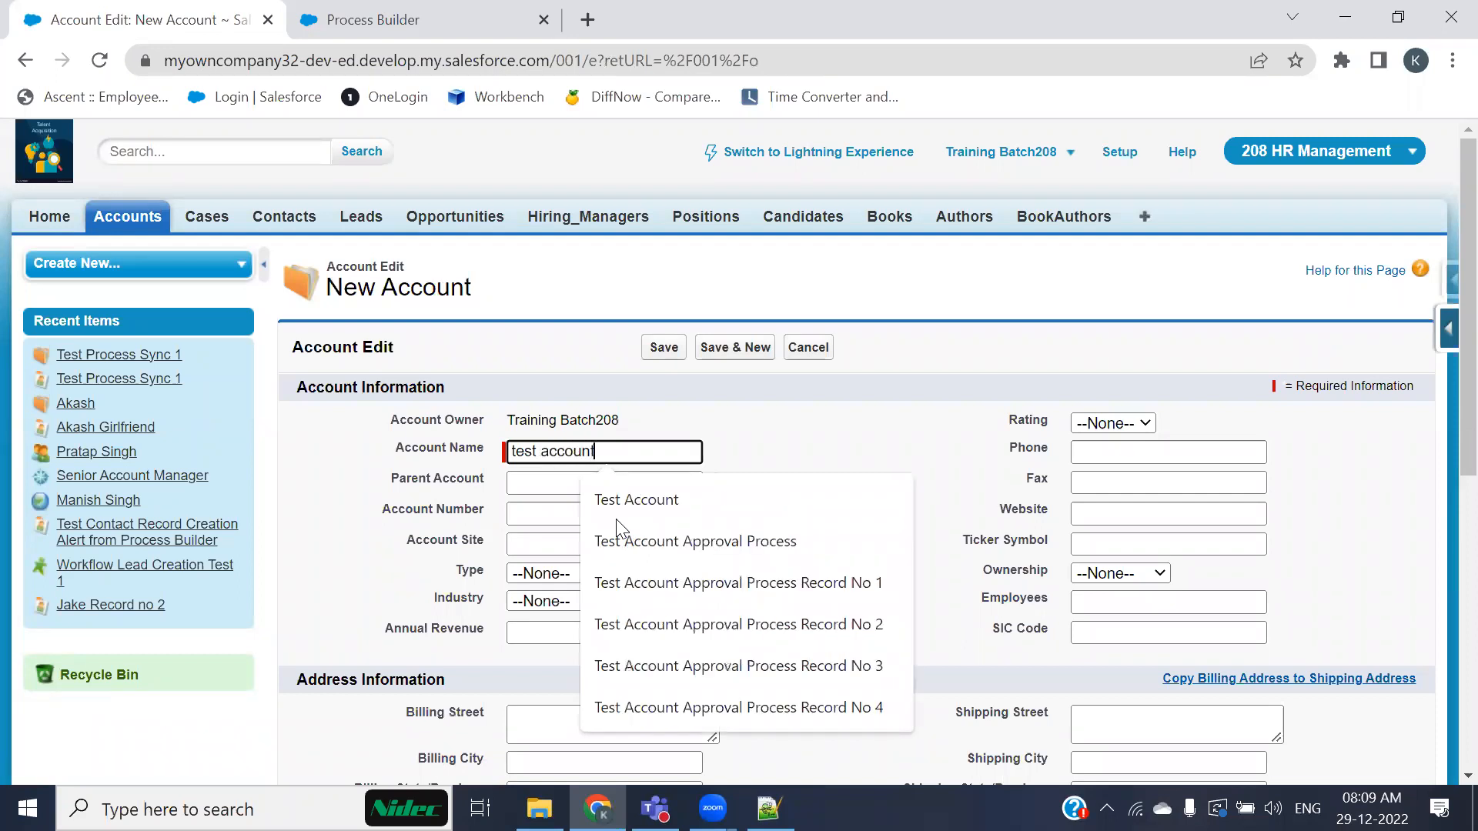
pyautogui.write('2')
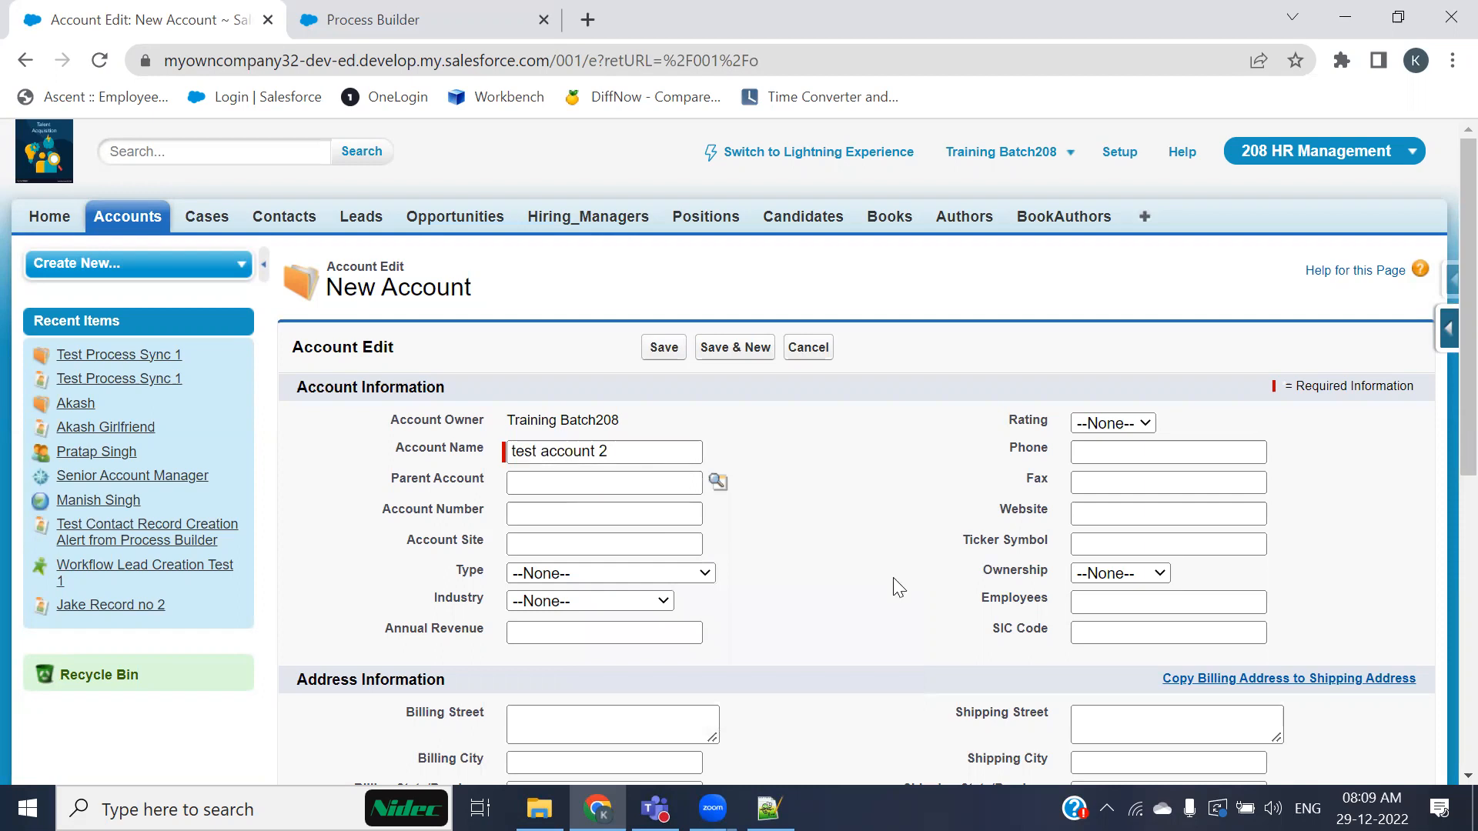
pyautogui.scroll(-3, 893, 577)
pyautogui.click(528, 679)
pyautogui.click(533, 738)
pyautogui.click(835, 757)
pyautogui.scroll(3, 809, 652)
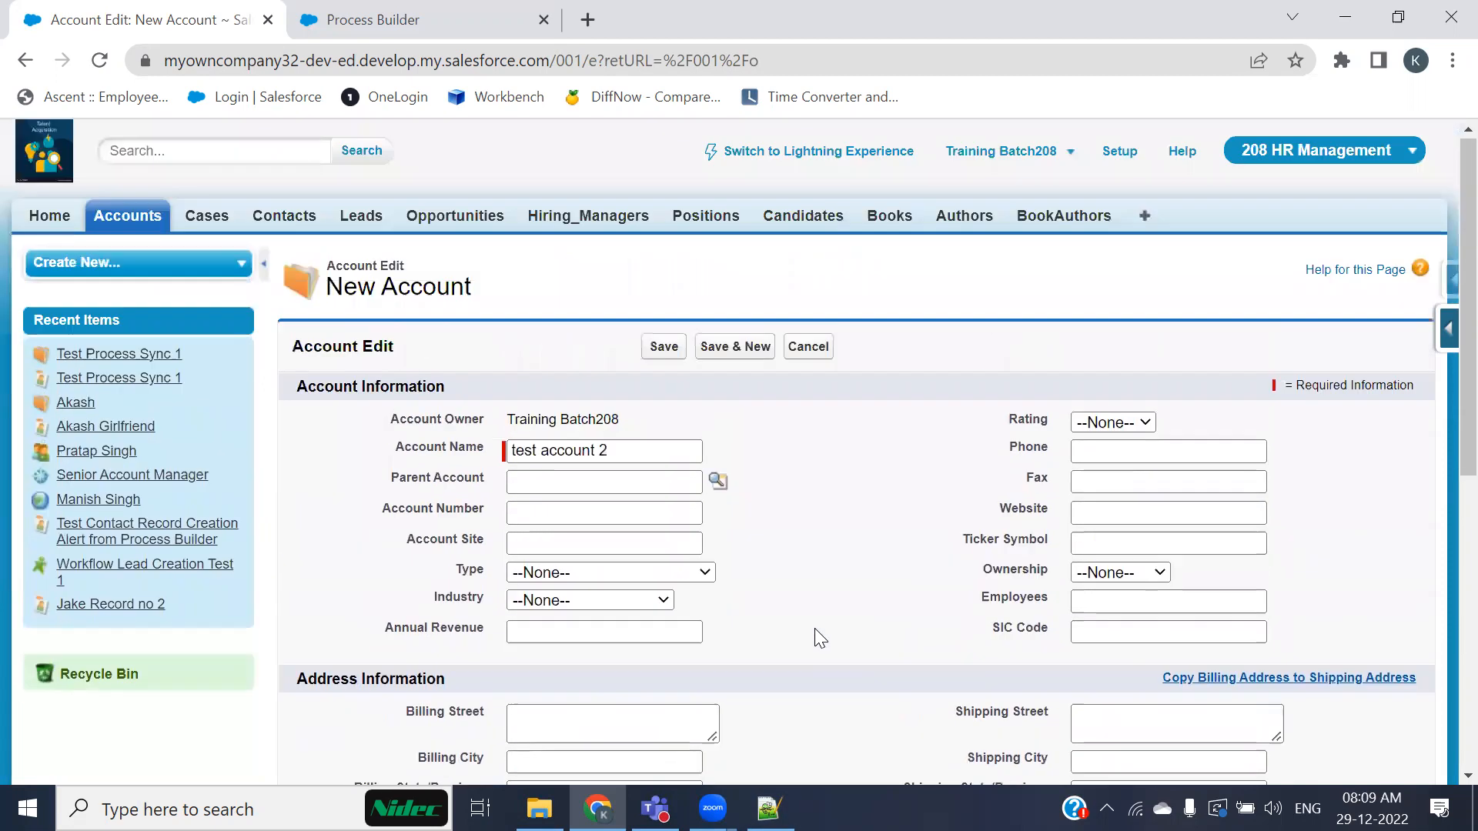
# Step: Enter the account's phone number and copy the same number into the Fax field
pyautogui.click(1104, 451)
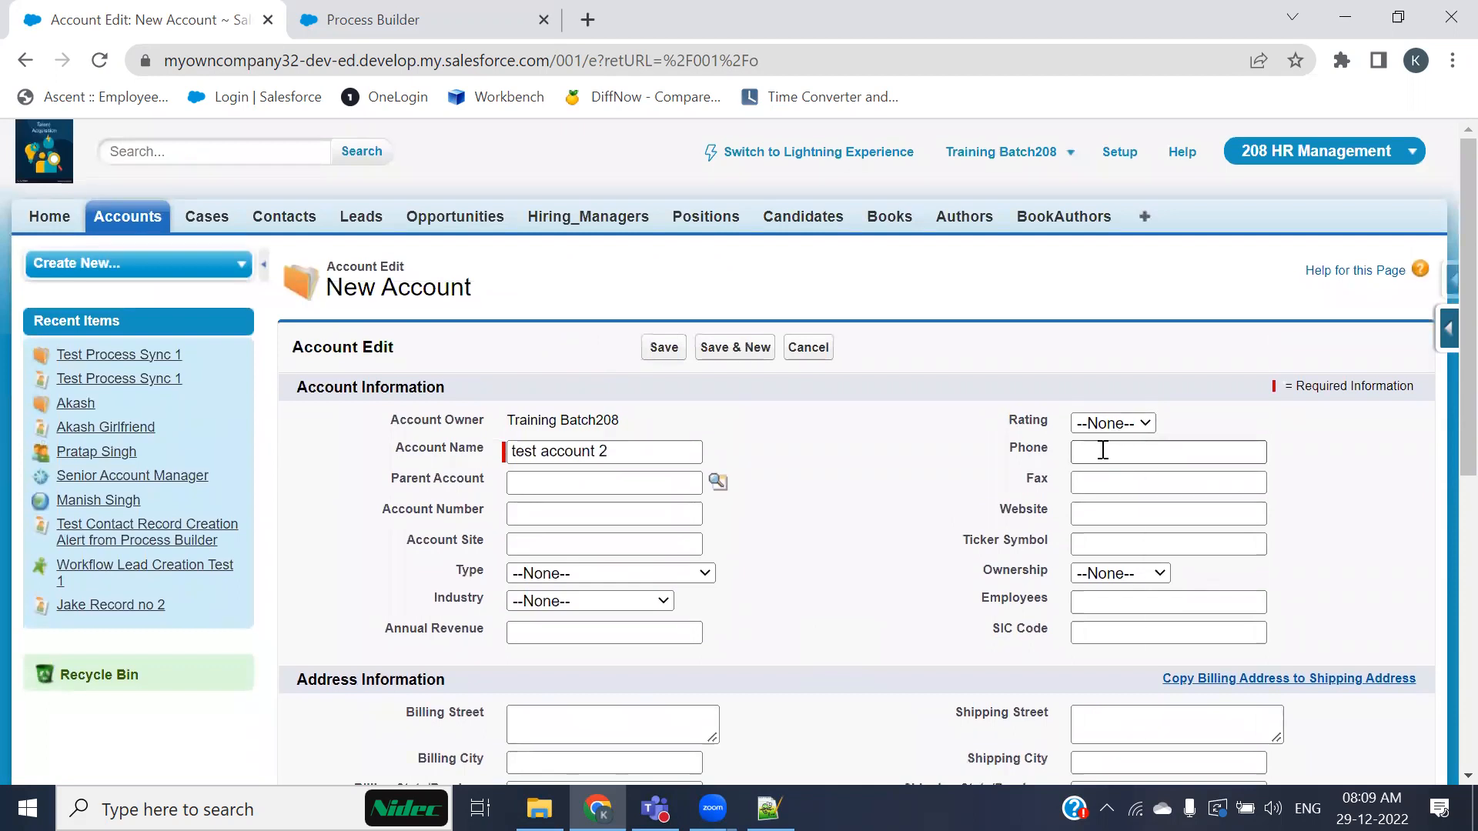
pyautogui.write('99231880')
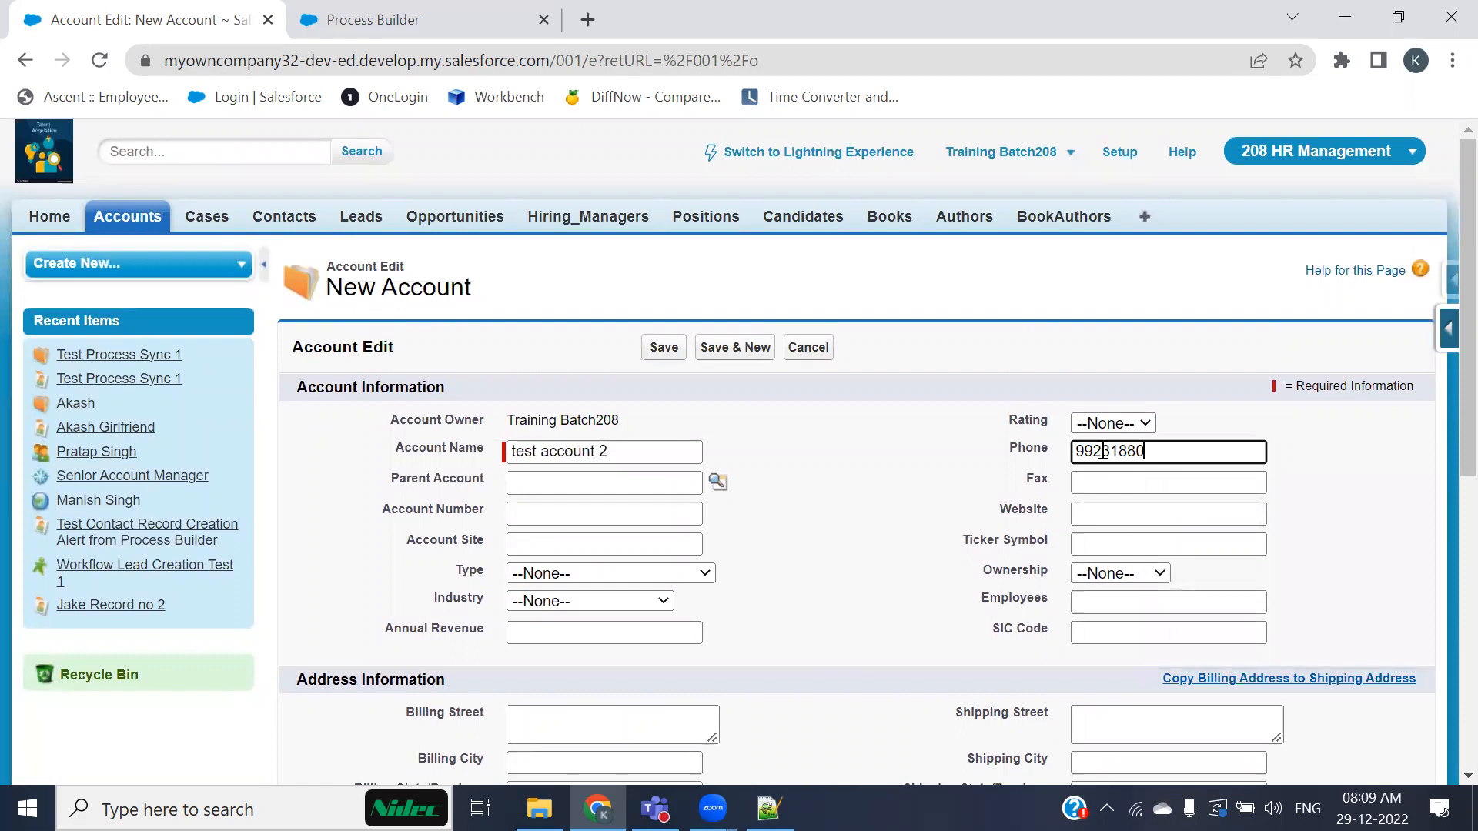
pyautogui.moveTo(1173, 452); pyautogui.dragTo(1067, 437)
pyautogui.hotkey('ctrl', 'c')
pyautogui.click(1108, 480)
pyautogui.hotkey('ctrl', 'v')
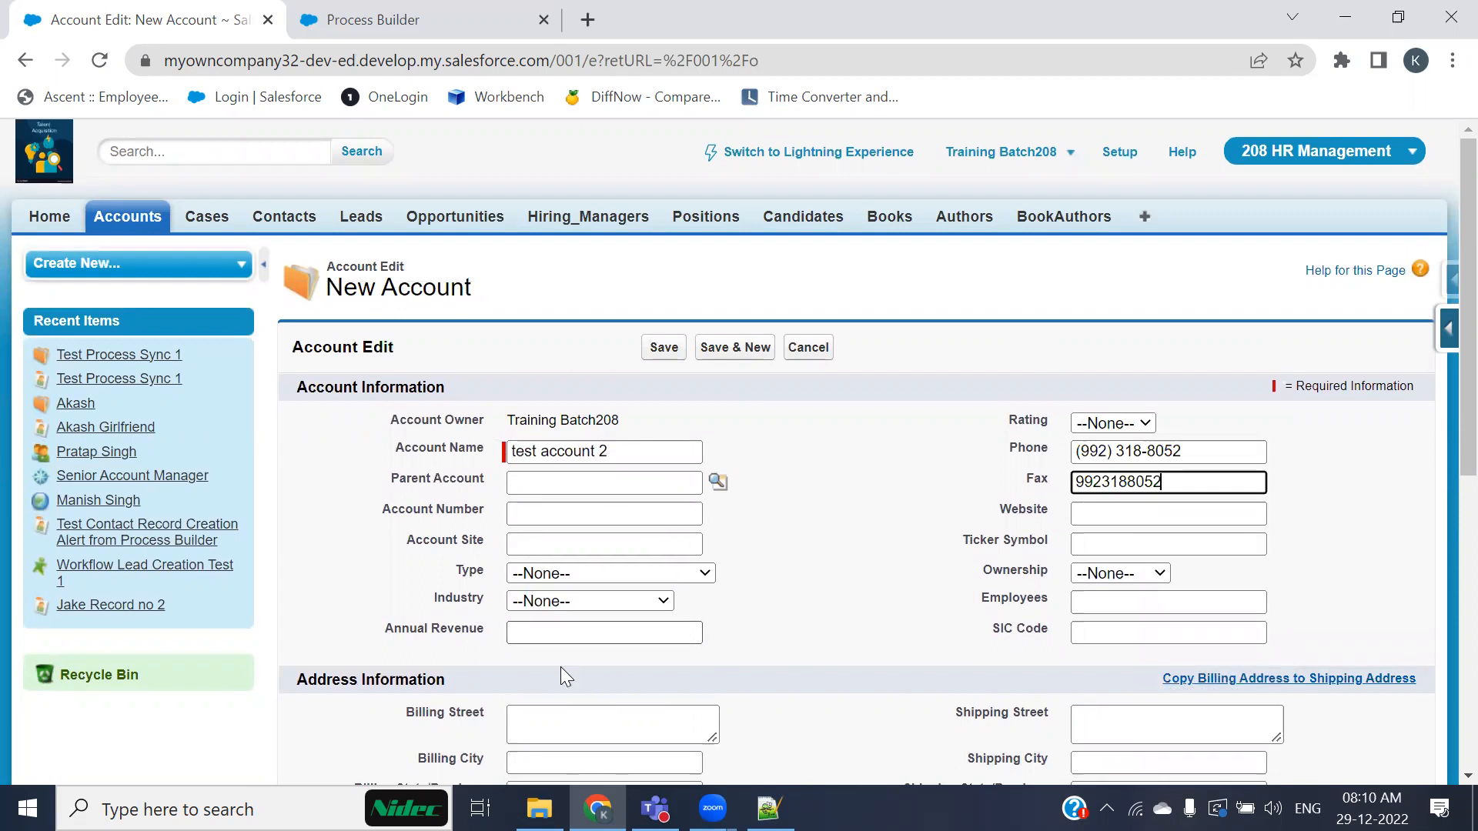
# Step: Fill billing street, city, state/province and country with Nagpur and save the new account
pyautogui.scroll(-3, 561, 666)
pyautogui.click(582, 496)
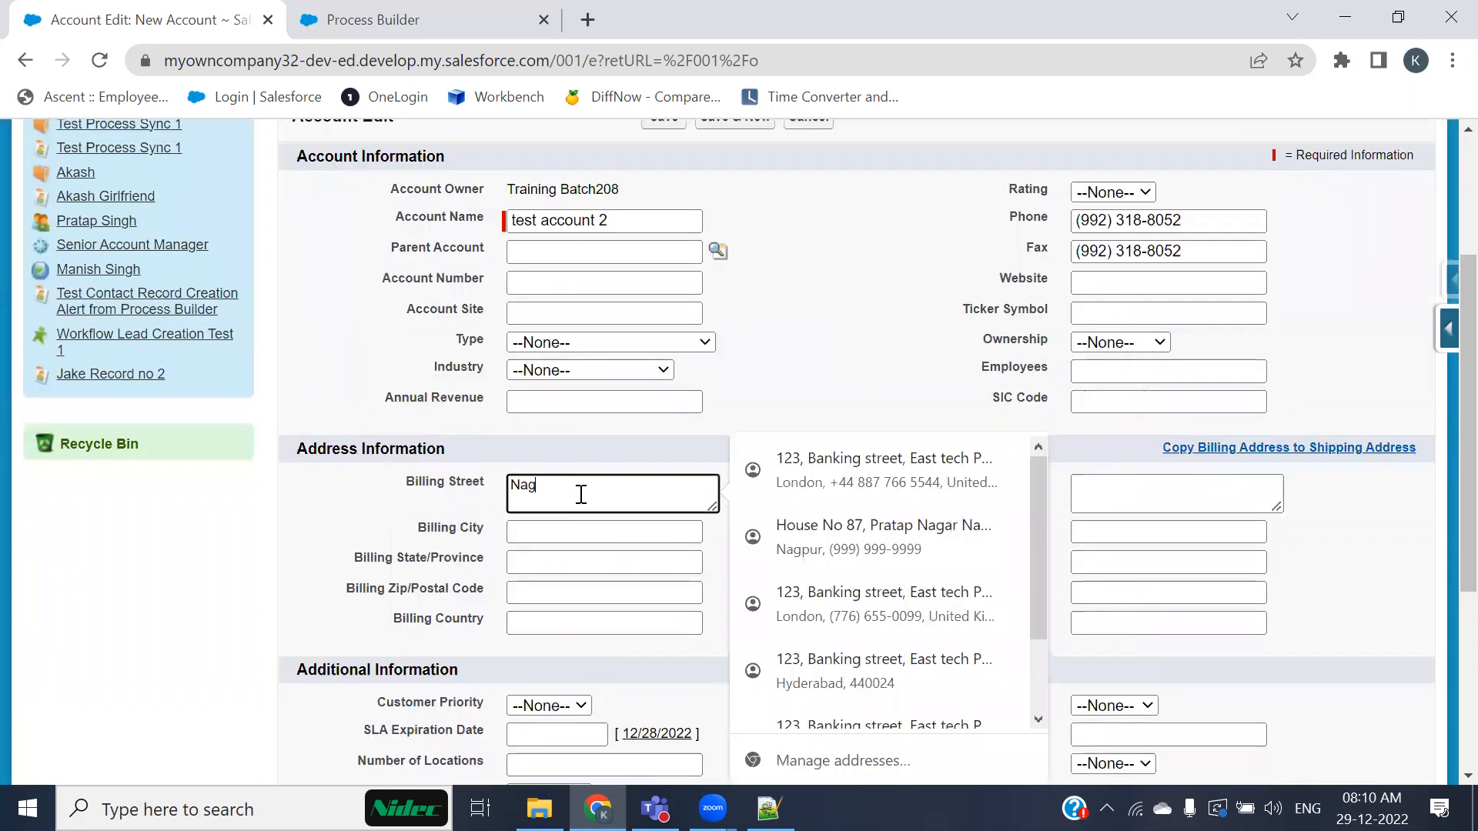
pyautogui.moveTo(575, 491); pyautogui.dragTo(490, 489)
pyautogui.hotkey('ctrl', 'c')
pyautogui.click(523, 531)
pyautogui.hotkey('ctrl', 'v')
pyautogui.click(549, 561)
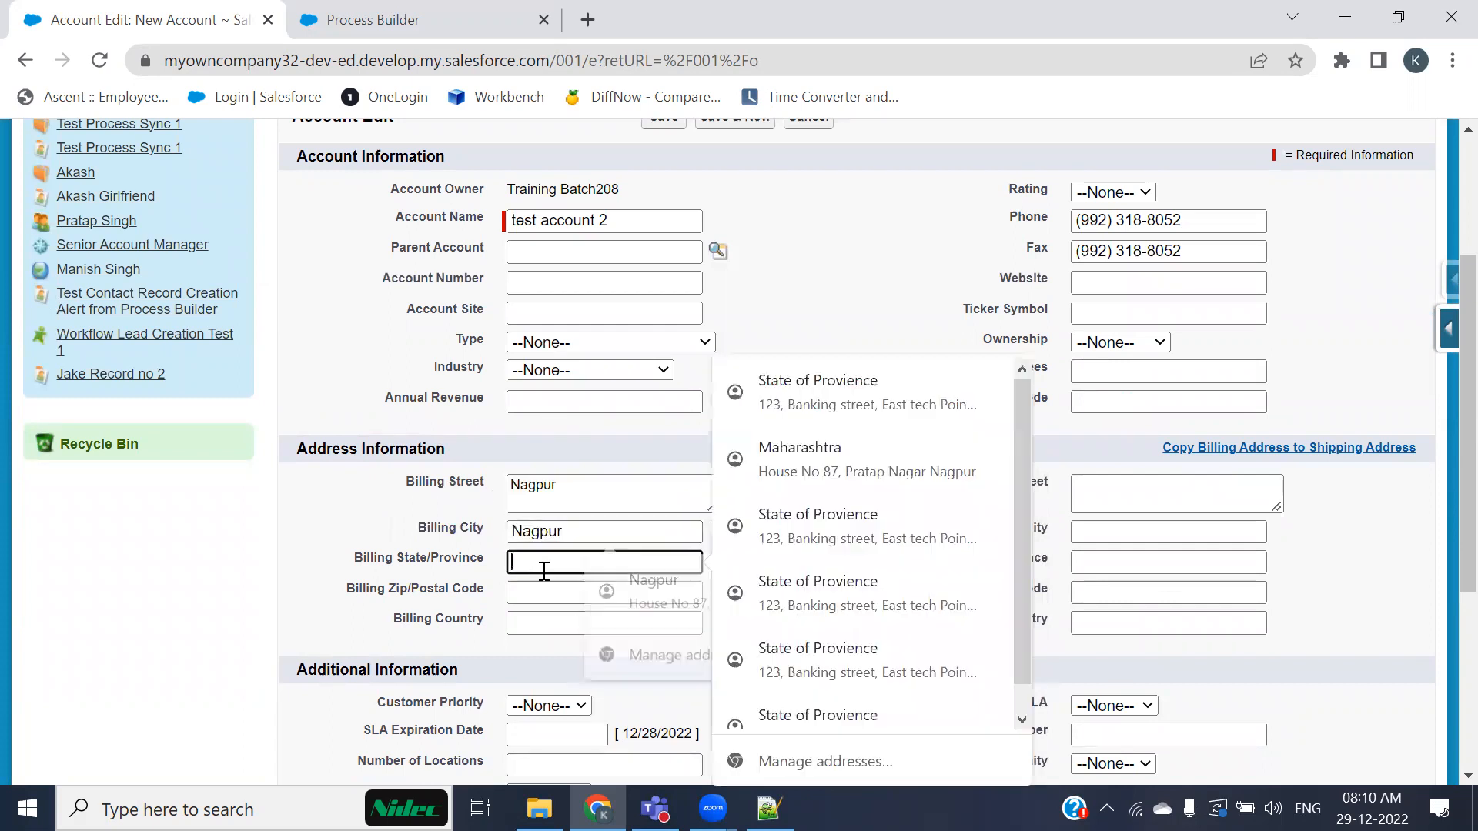
pyautogui.hotkey('ctrl', 'v')
pyautogui.click(537, 620)
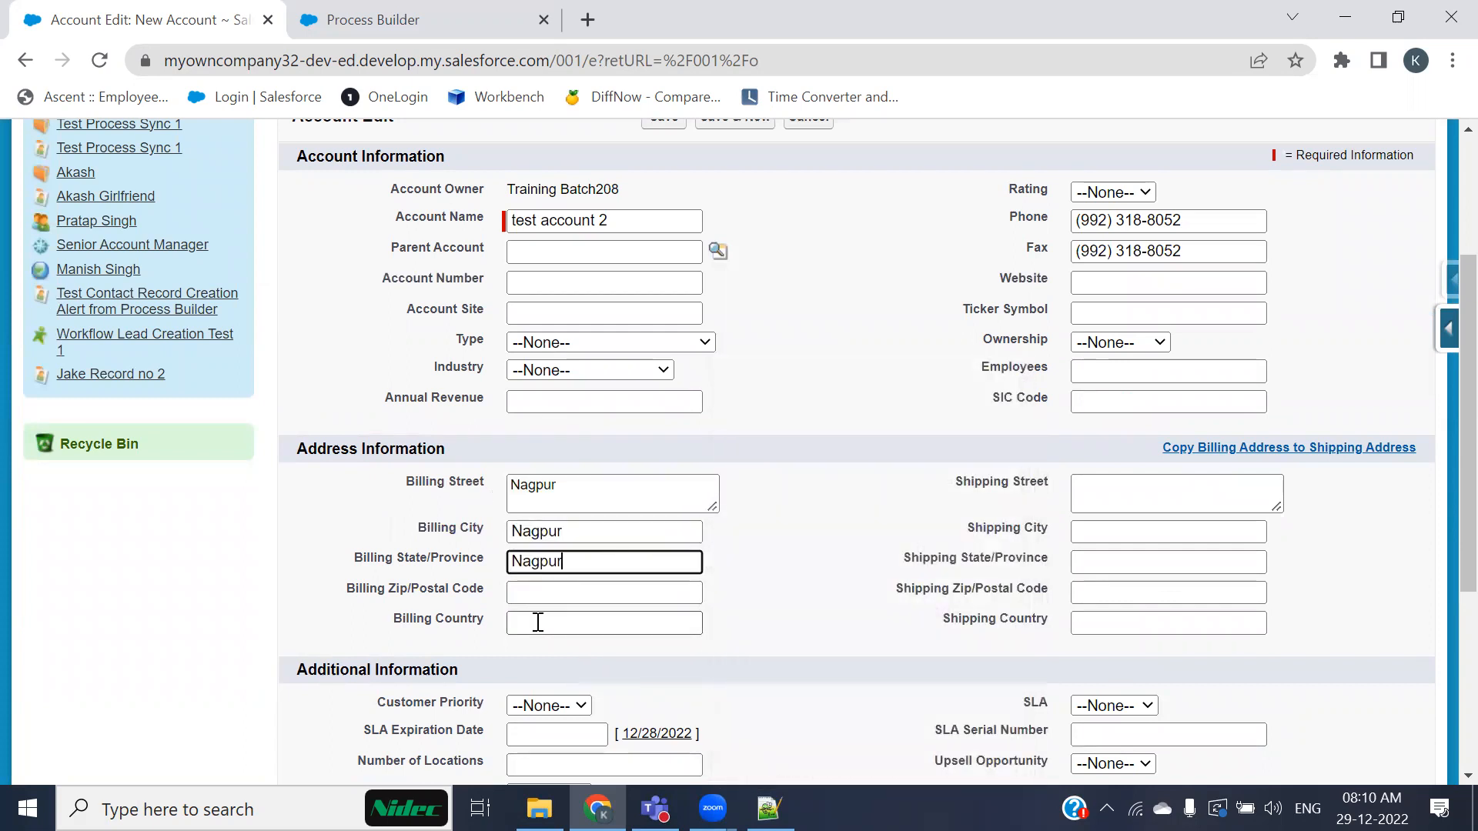
pyautogui.hotkey('ctrl', 'v')
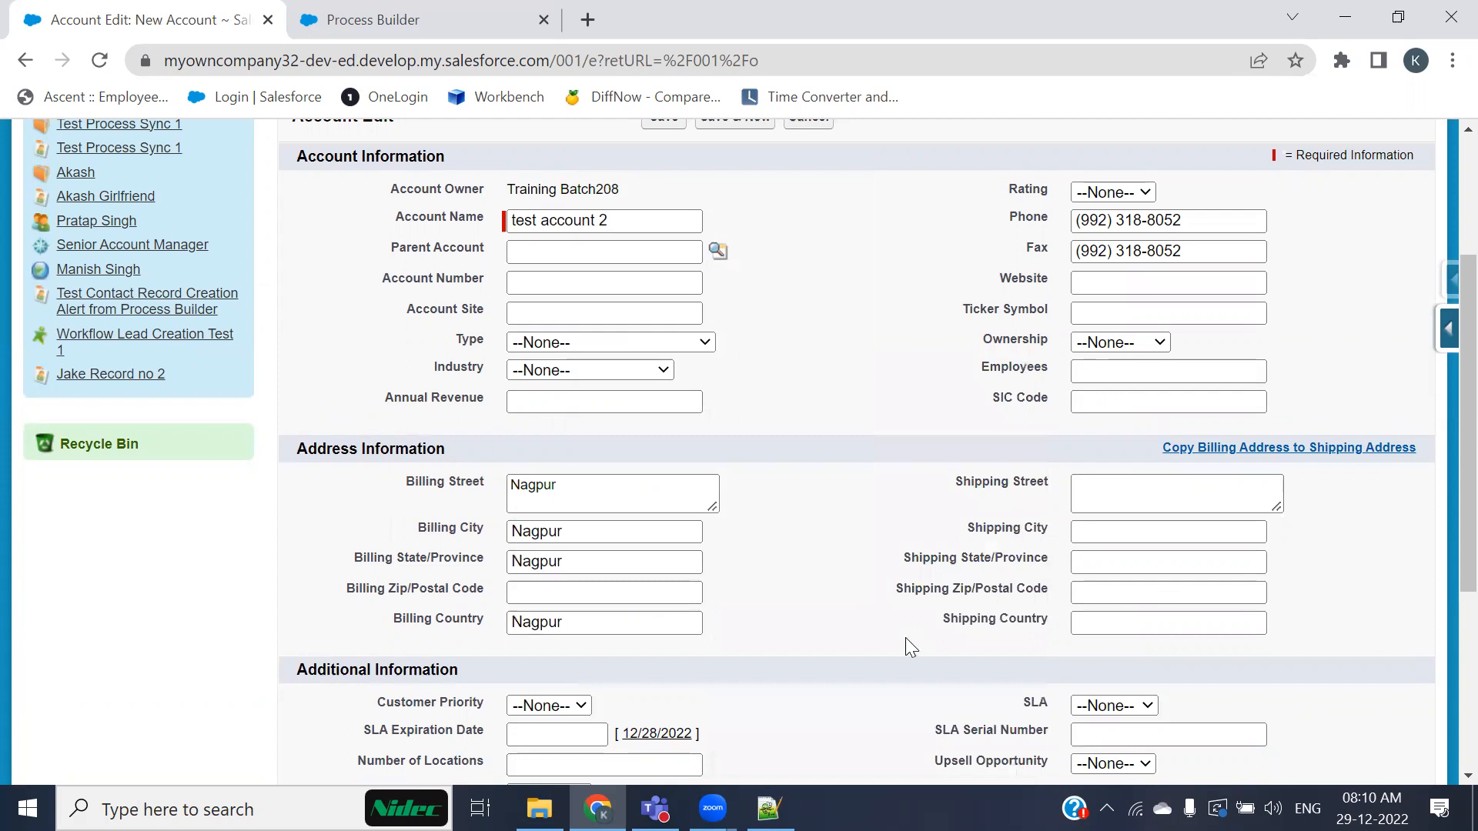
pyautogui.scroll(-5, 874, 581)
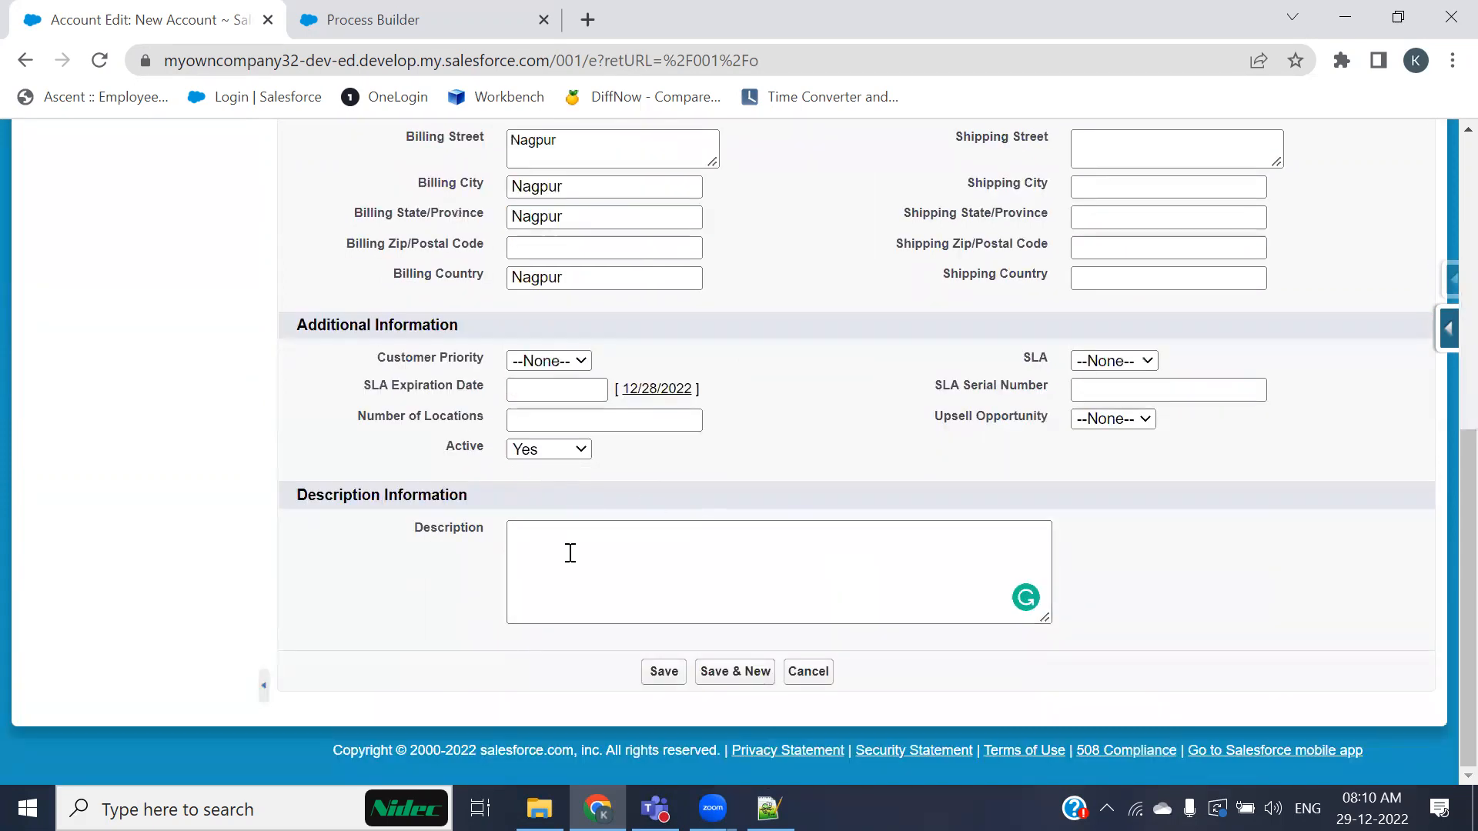
pyautogui.click(661, 674)
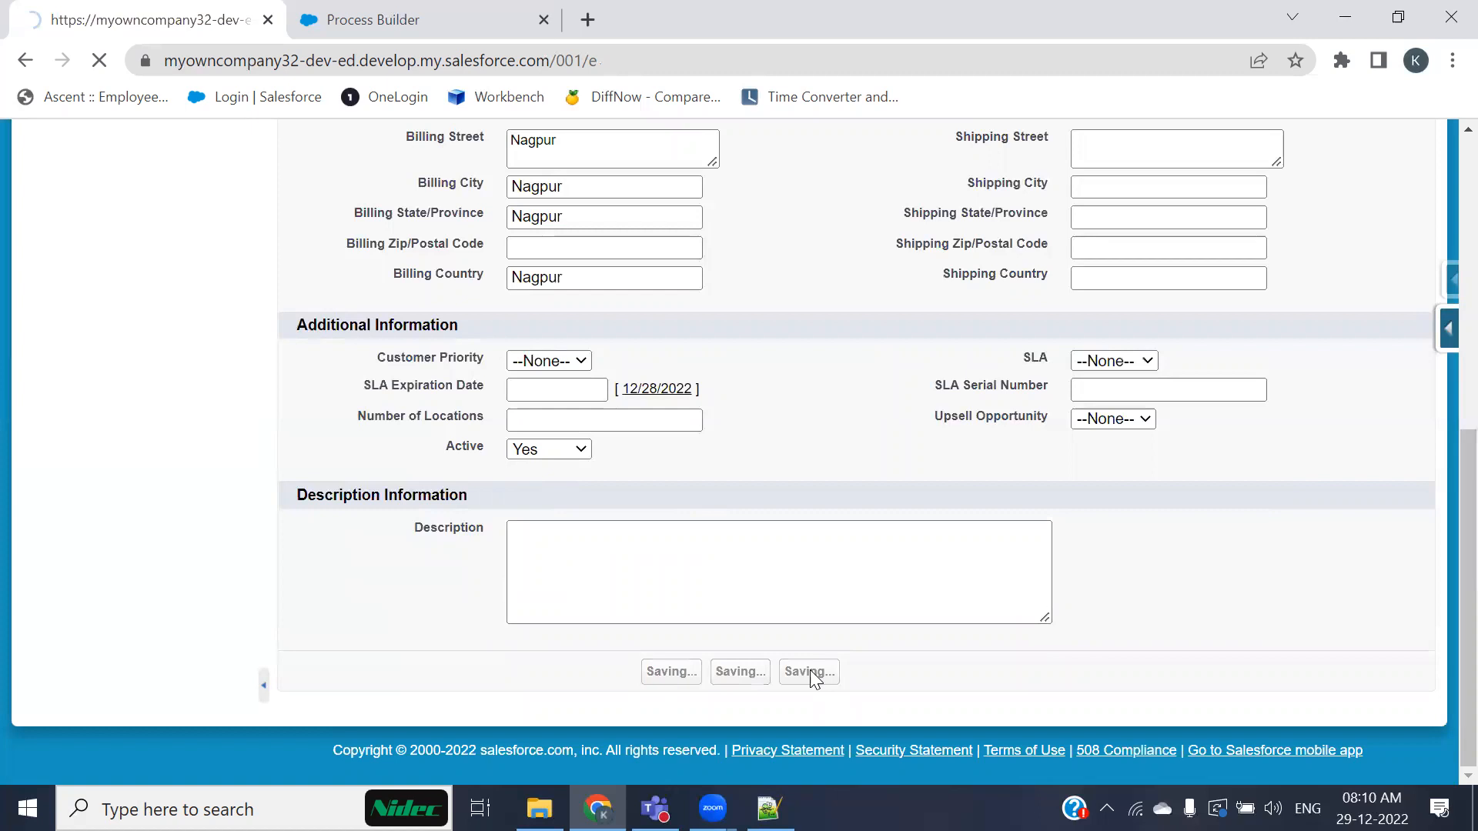
# Step: Review the new account's details and Contacts related list, comparing with the active process
pyautogui.scroll(-10, 906, 504)
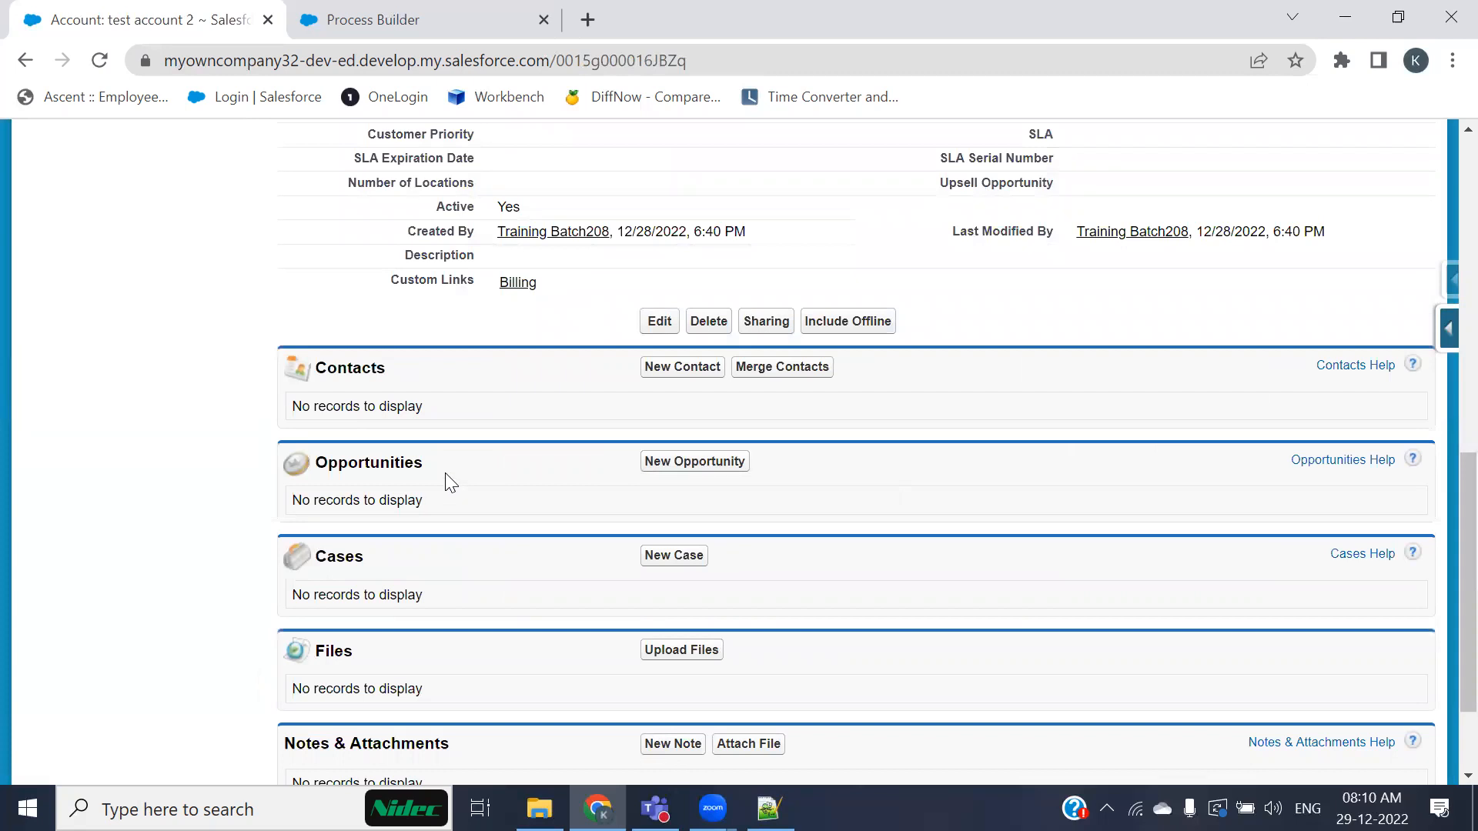
pyautogui.scroll(5, 445, 462)
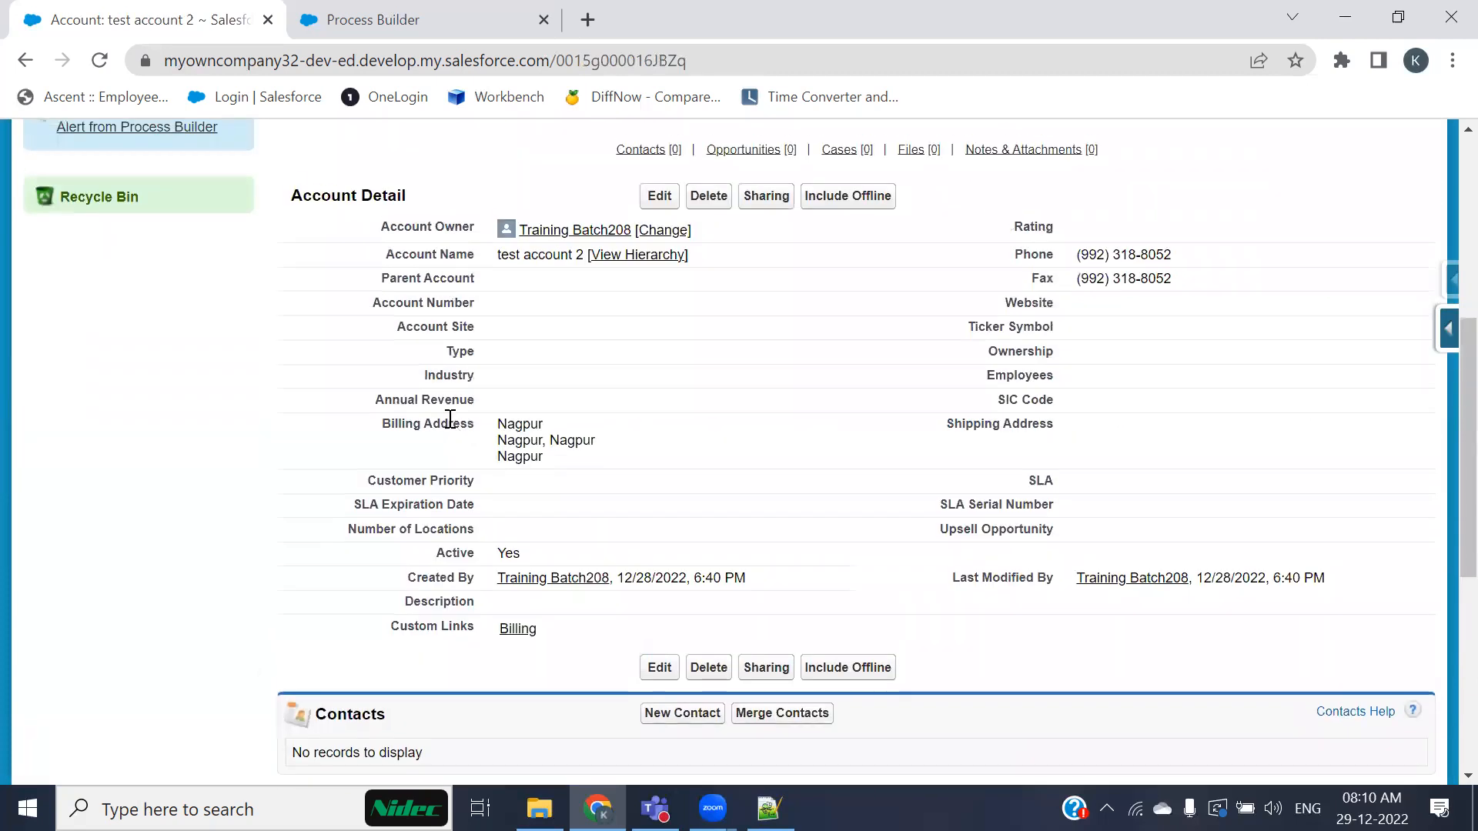
pyautogui.scroll(2, 450, 419)
pyautogui.scroll(-2, 451, 419)
pyautogui.scroll(-3, 450, 420)
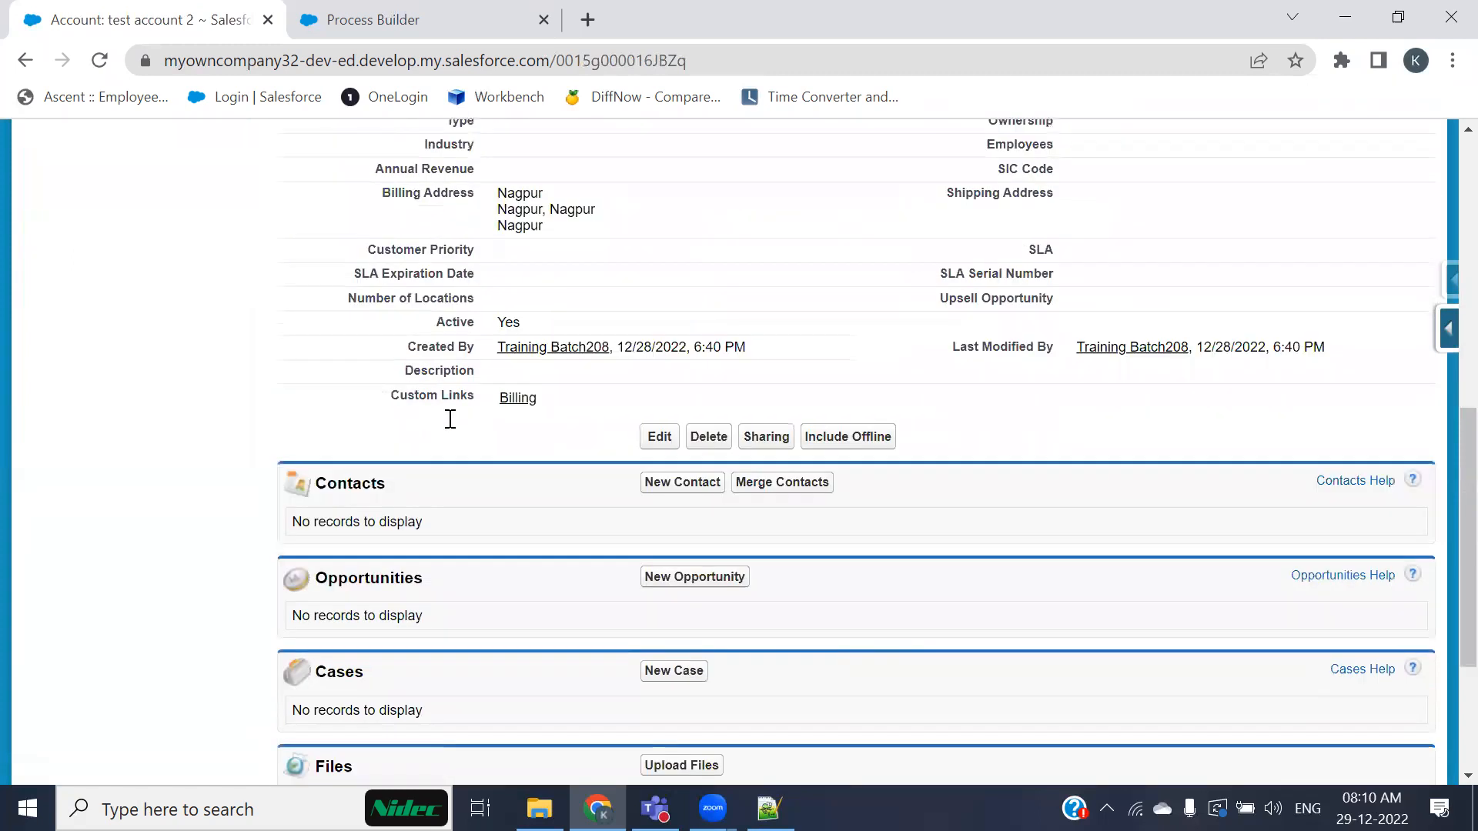
pyautogui.click(403, 11)
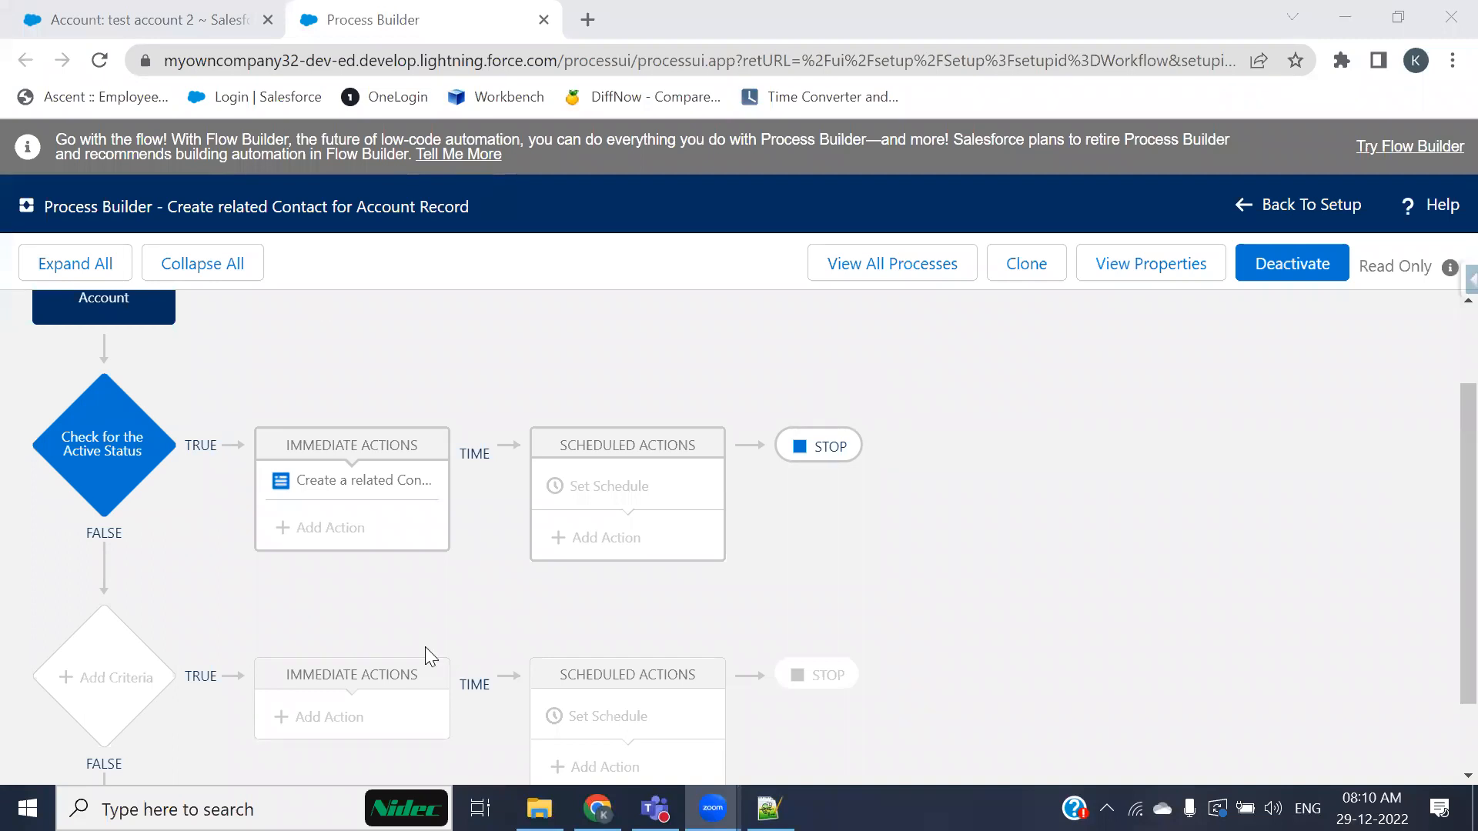
pyautogui.hotkey('ctrl', 'Tab')
pyautogui.scroll(-1, 289, 391)
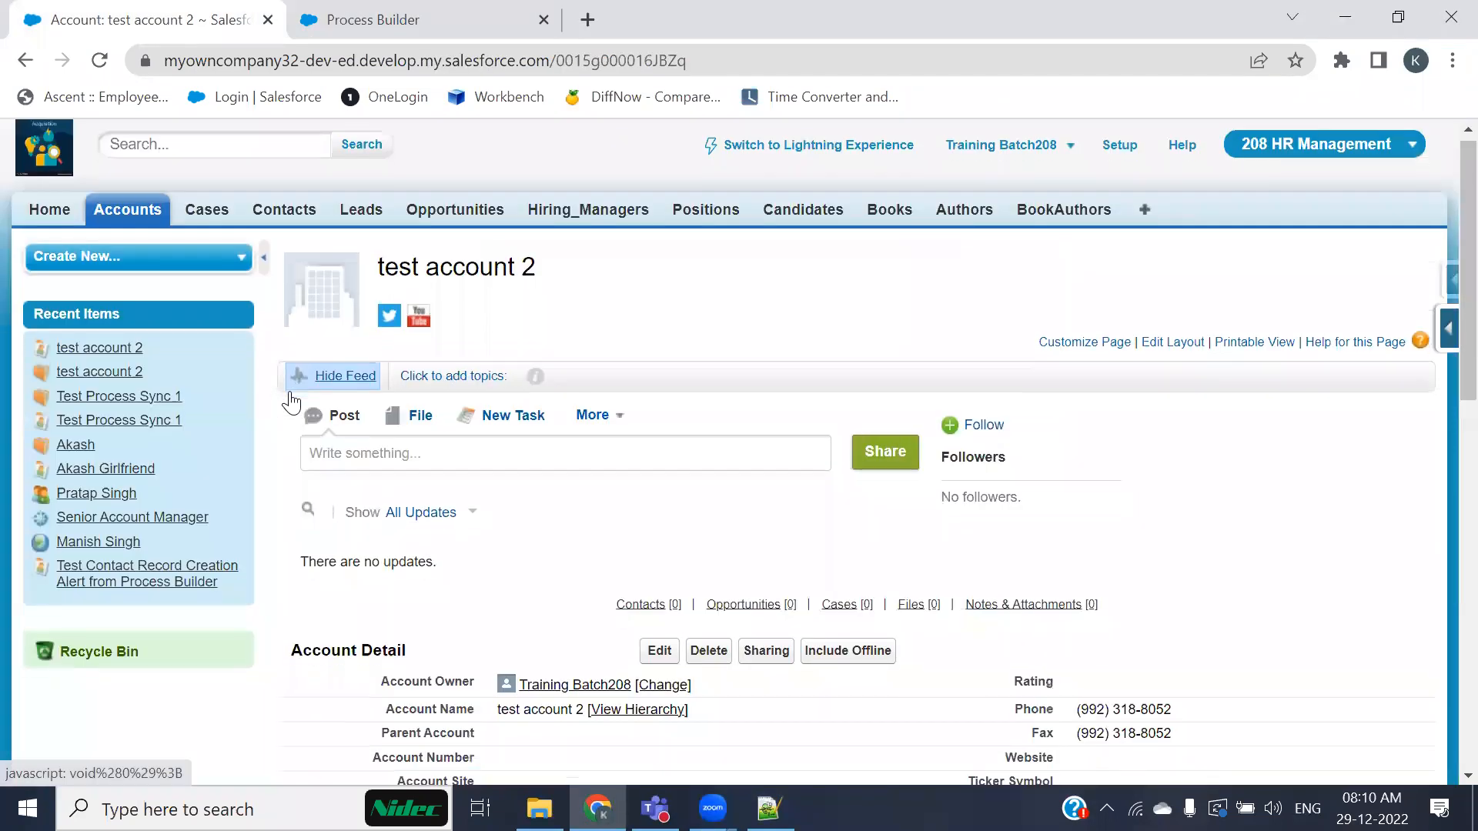
pyautogui.scroll(1, 289, 391)
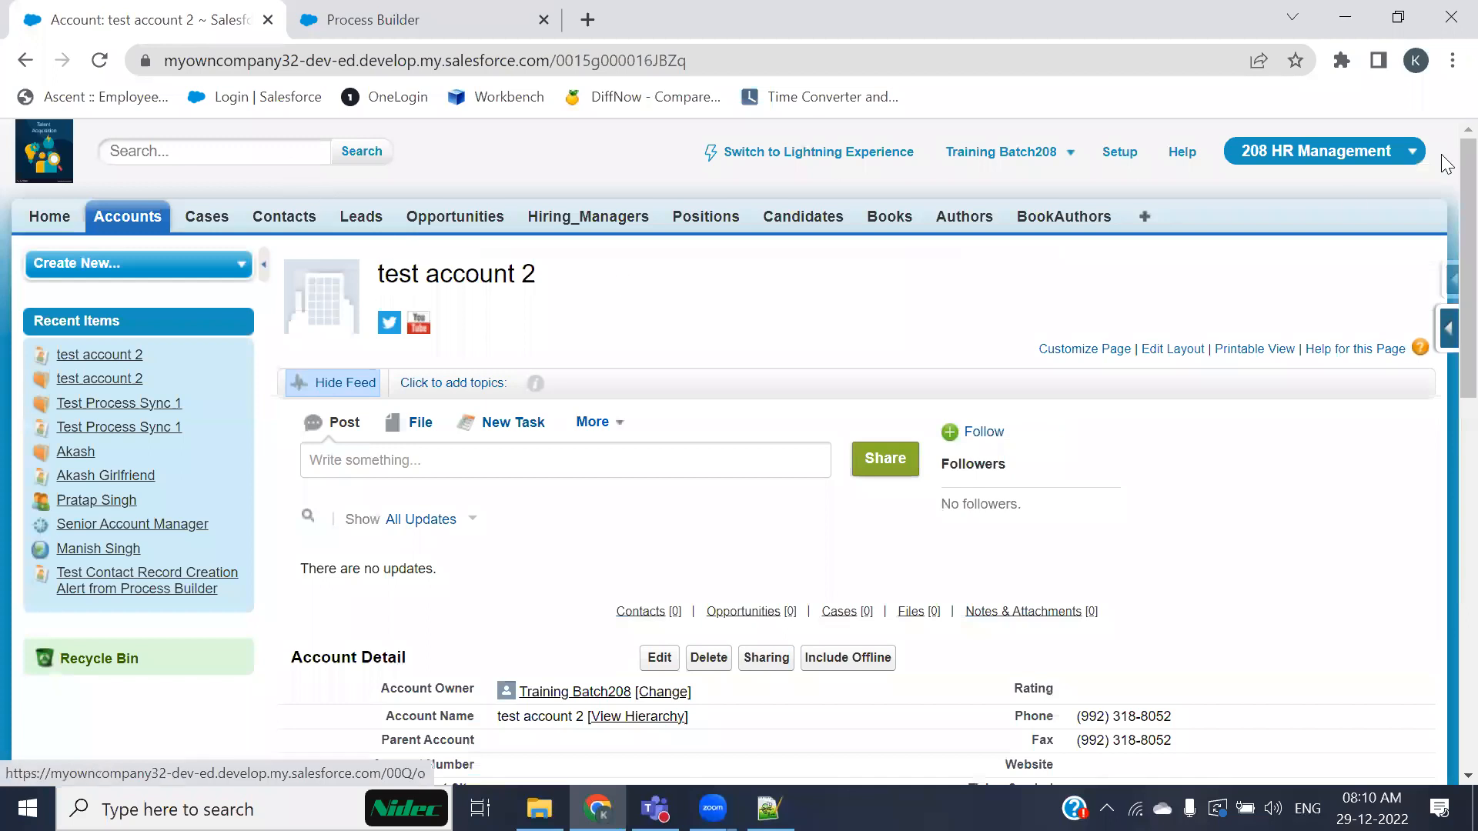
# Step: Open Gmail in a new browser tab
pyautogui.click(590, 26)
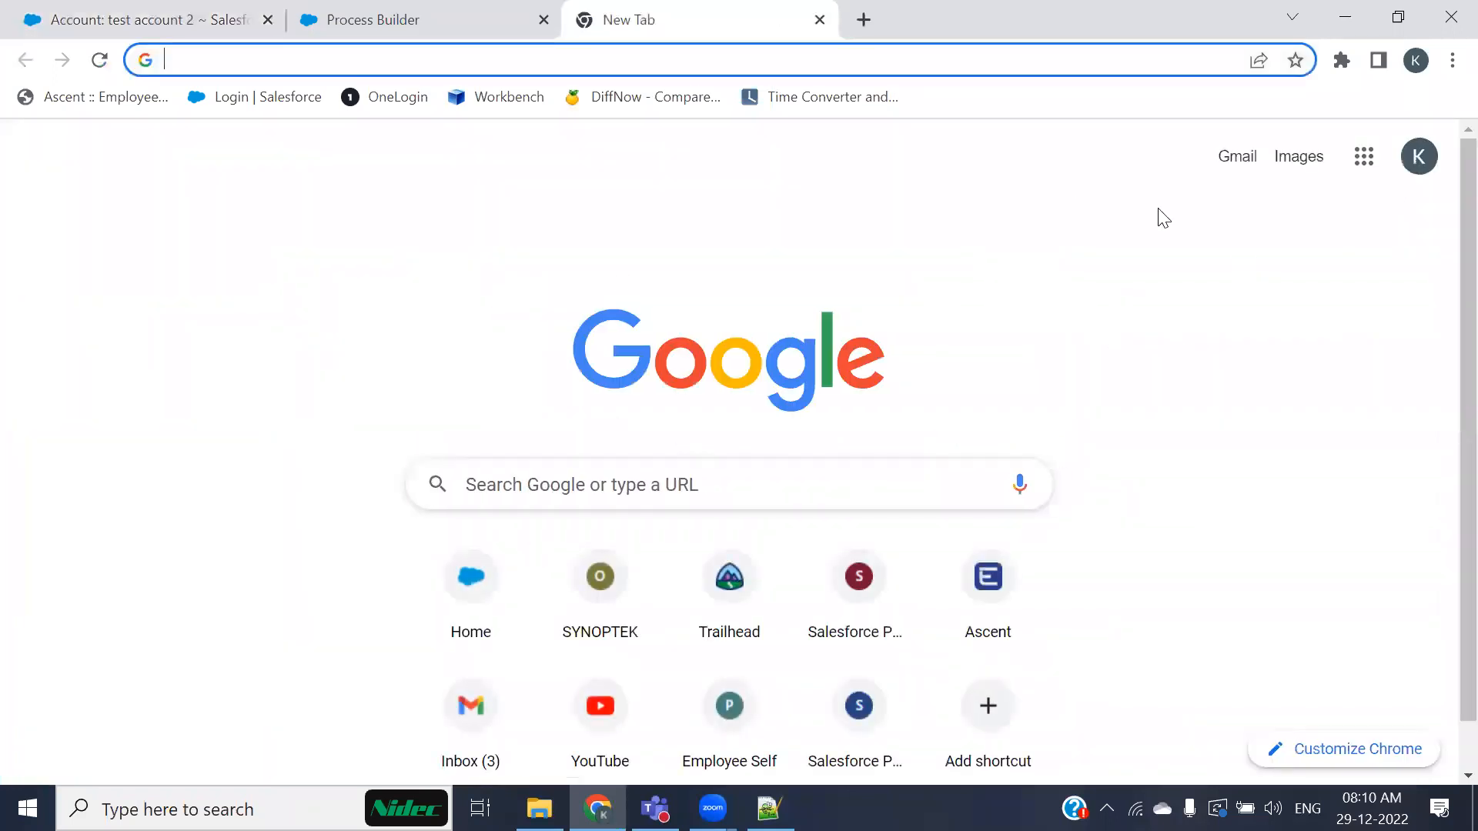
pyautogui.click(1225, 162)
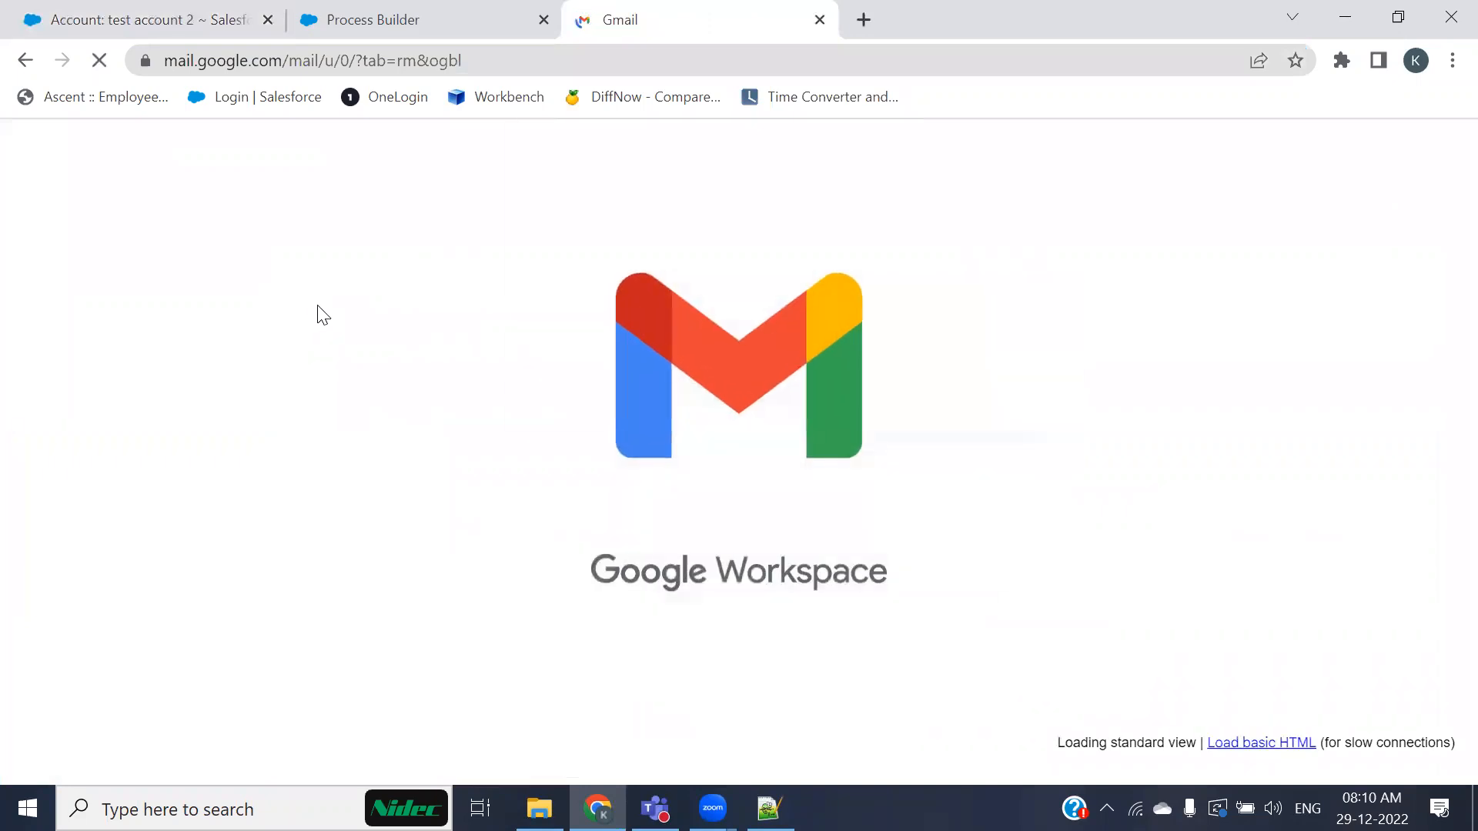
# Step: Switch Gmail to the Salesforce training account's inbox and close the other mailbox tab
pyautogui.click(1439, 156)
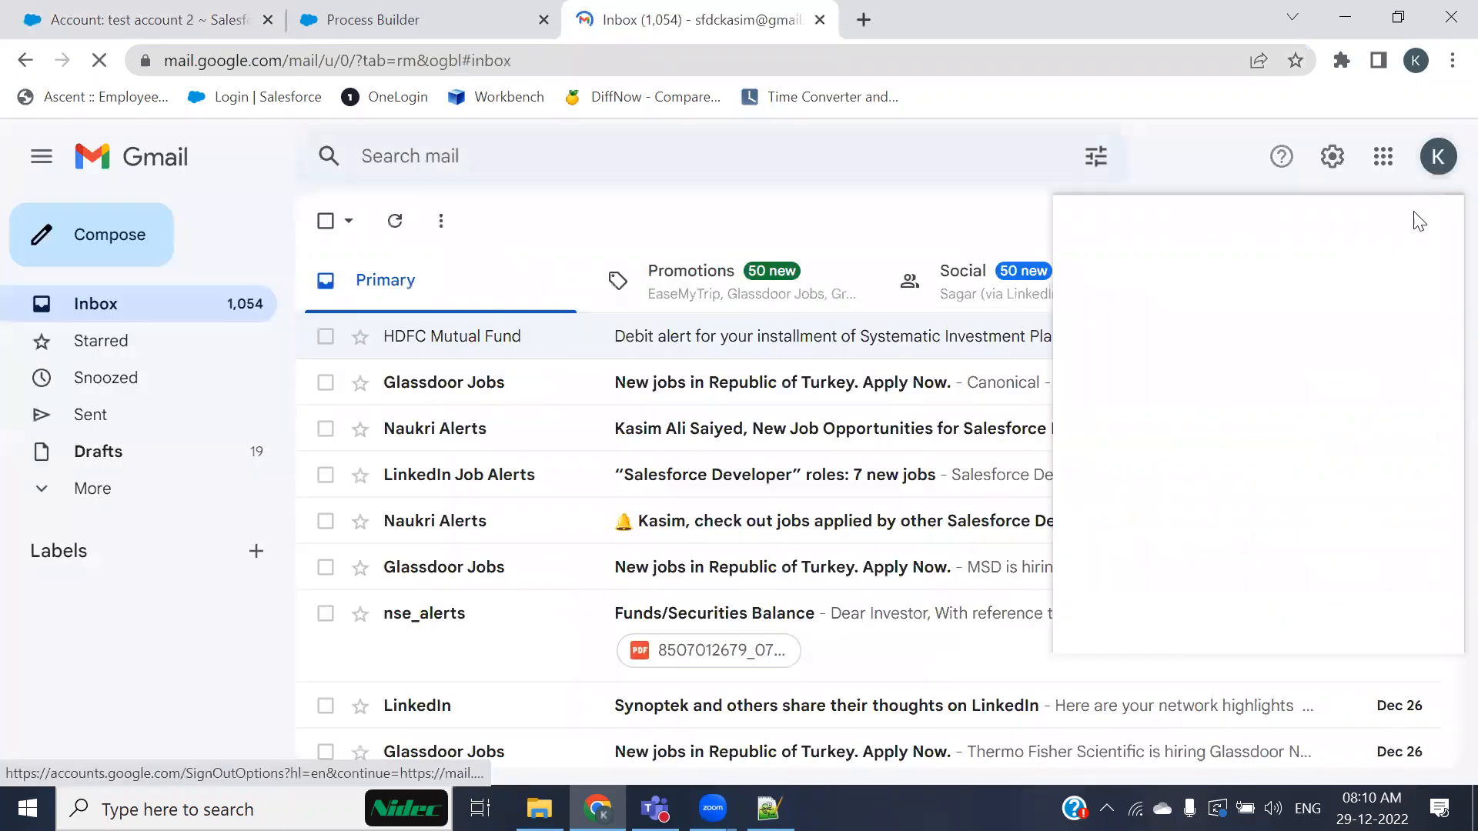
pyautogui.scroll(-2, 1257, 452)
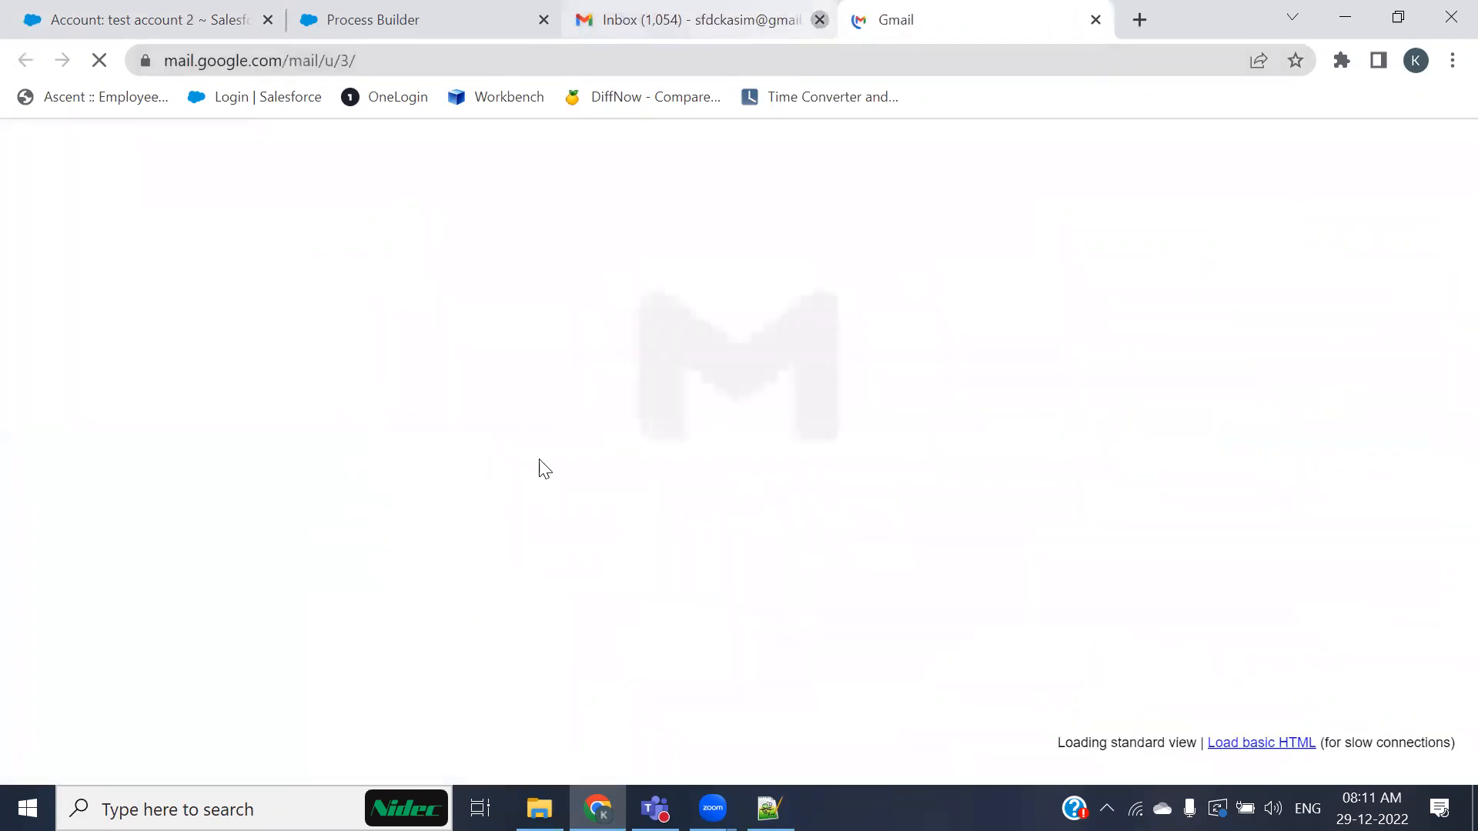
pyautogui.click(819, 20)
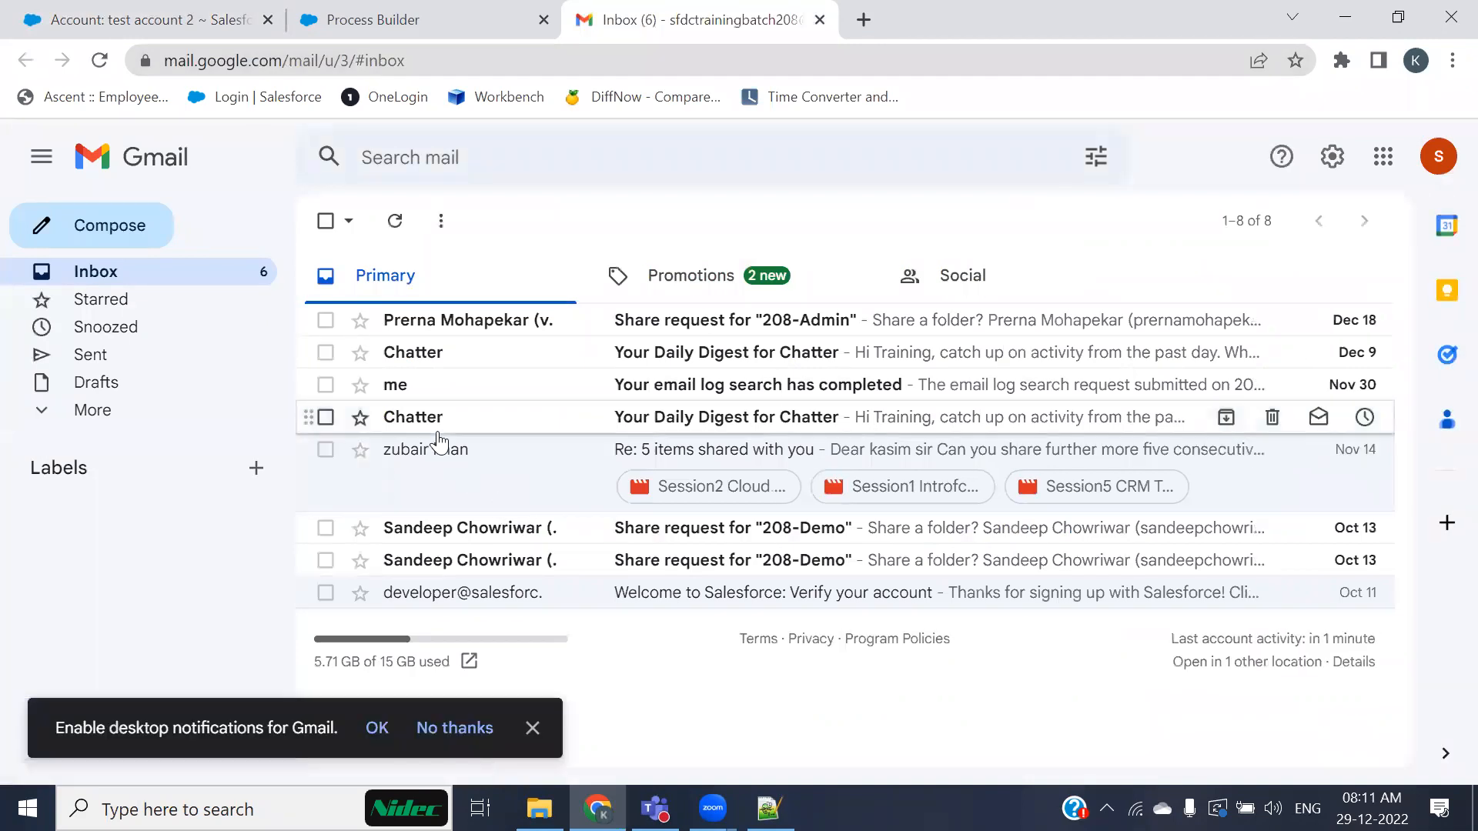
# Step: Review the process list and the New Contact Creation Notification Process with its email action
pyautogui.click(431, 16)
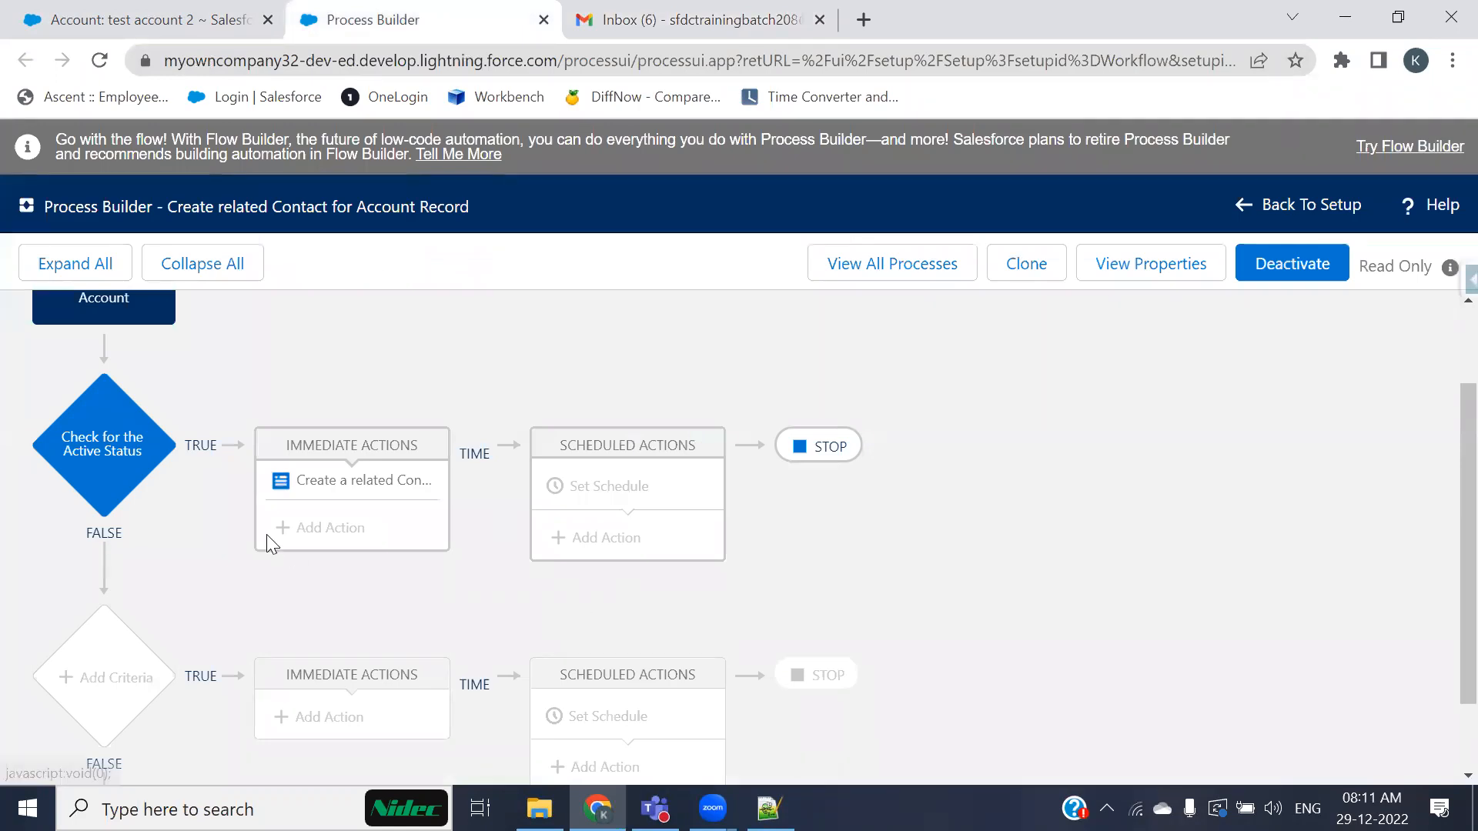
pyautogui.scroll(2, 269, 542)
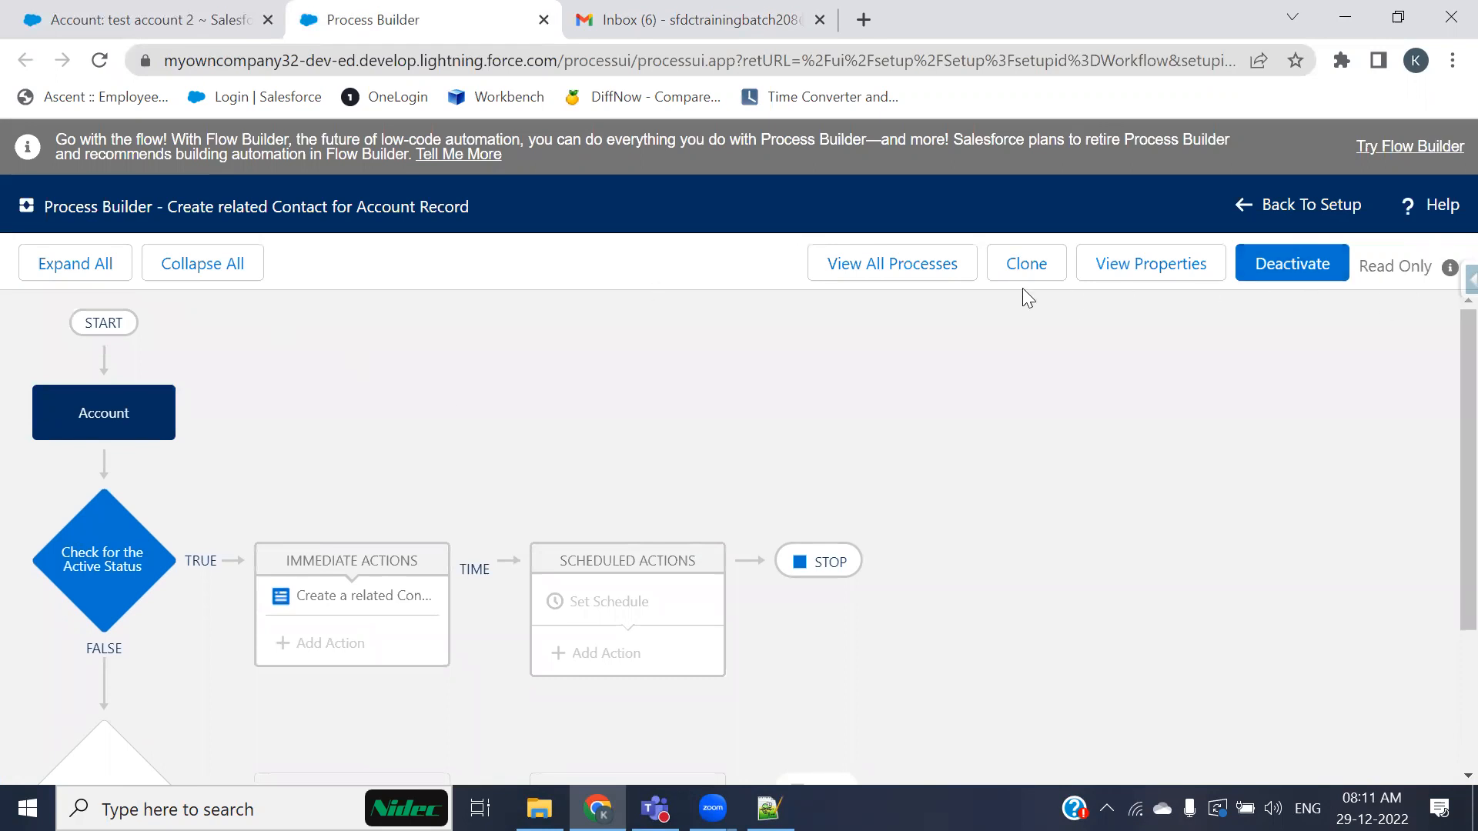
pyautogui.click(874, 272)
pyautogui.click(76, 497)
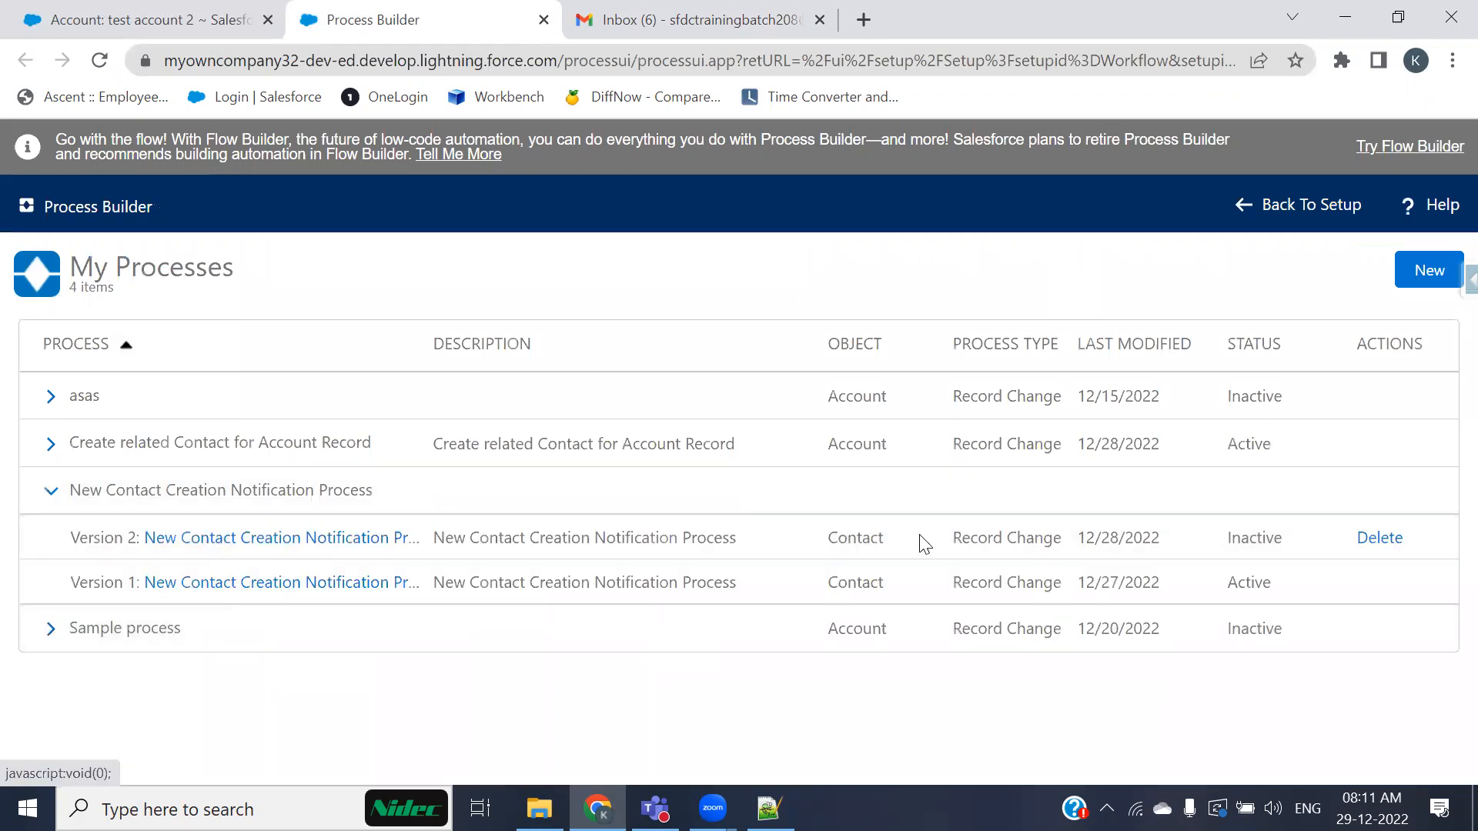
pyautogui.click(304, 586)
pyautogui.scroll(-1, 502, 576)
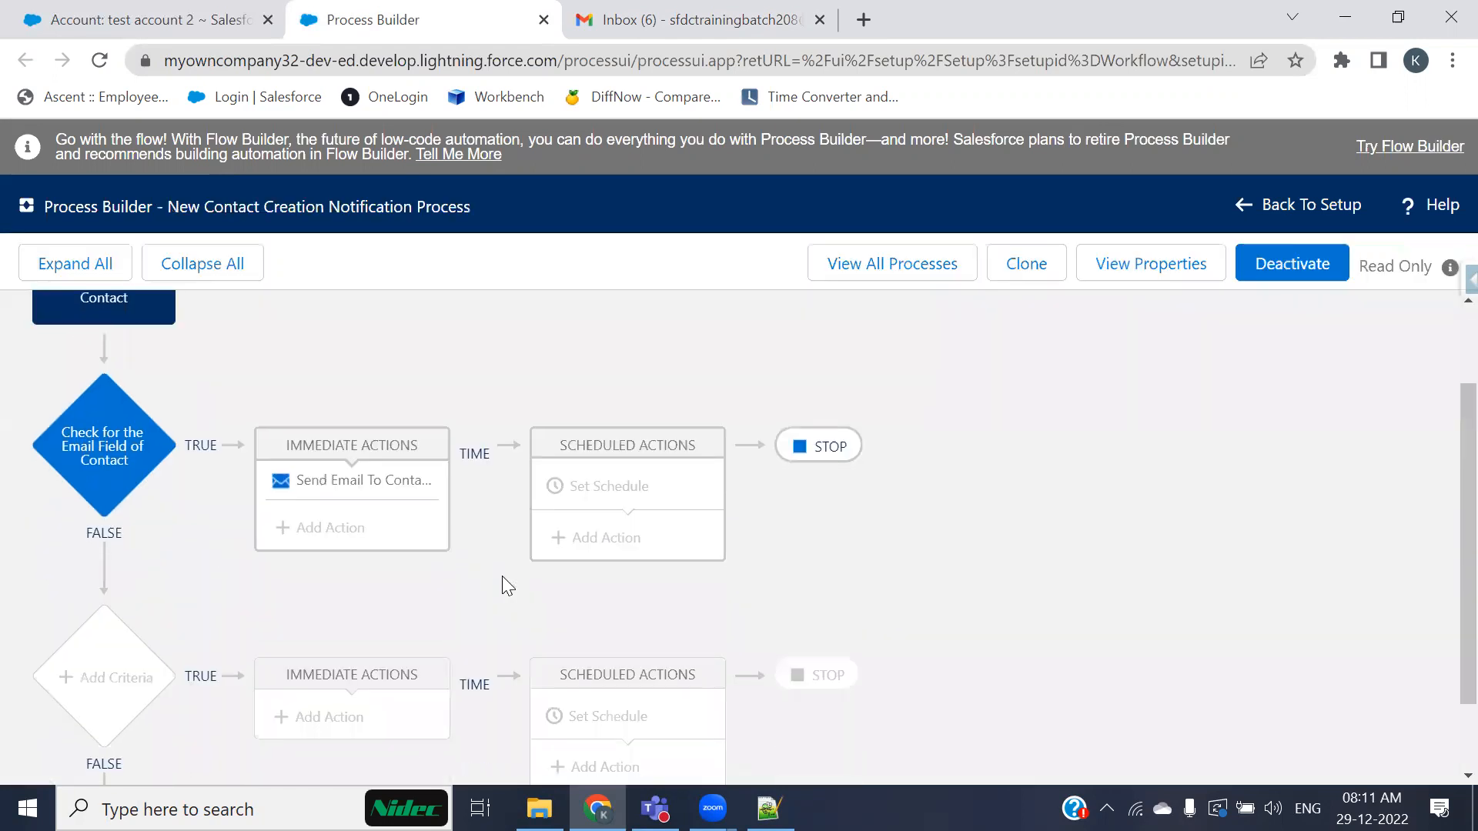
pyautogui.scroll(1, 398, 509)
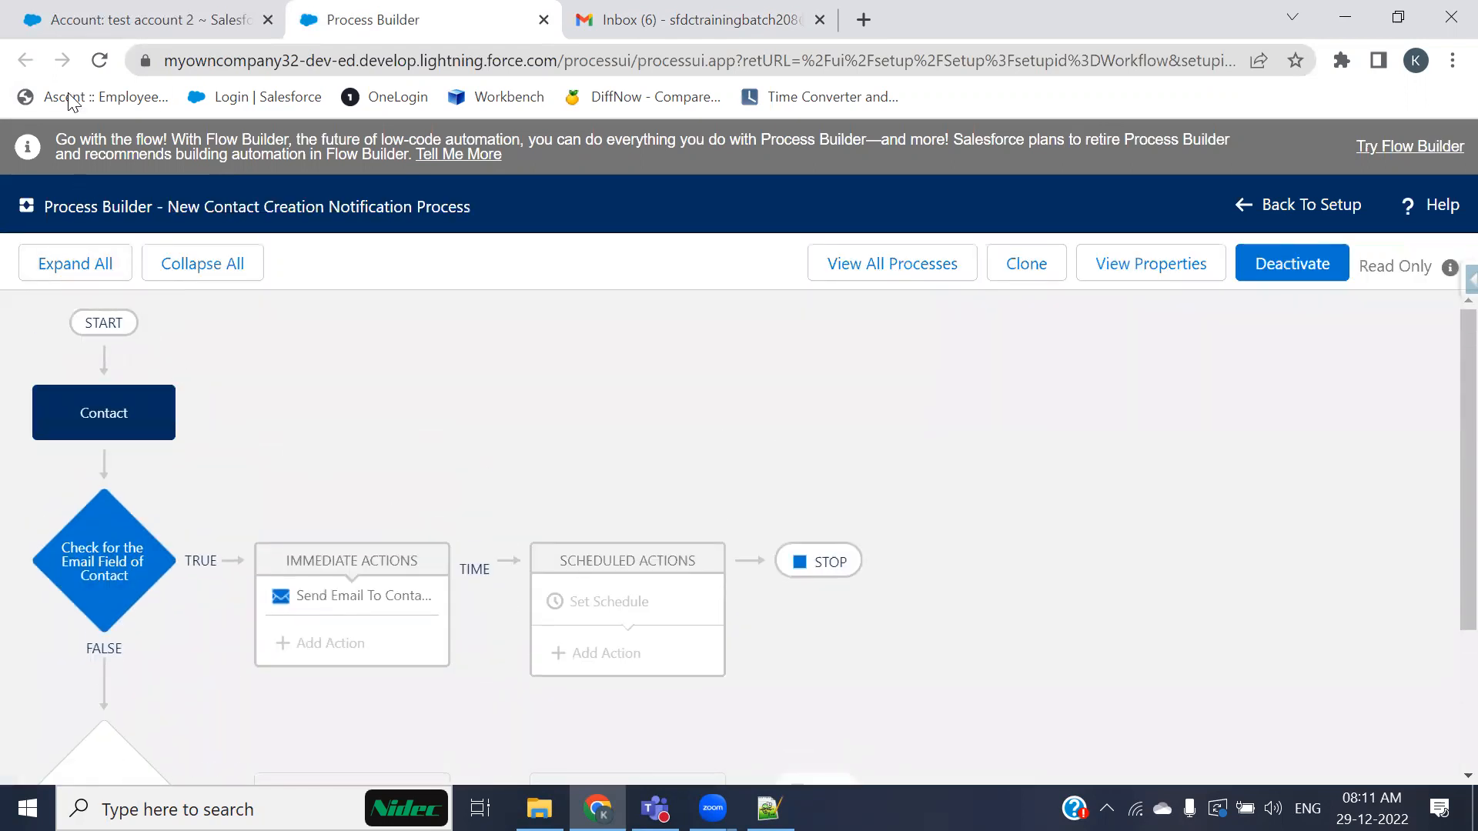
# Step: Reopen version 2 of the Create related Contact for Account Record process and inspect its start condition and Active Status criteria
pyautogui.click(914, 272)
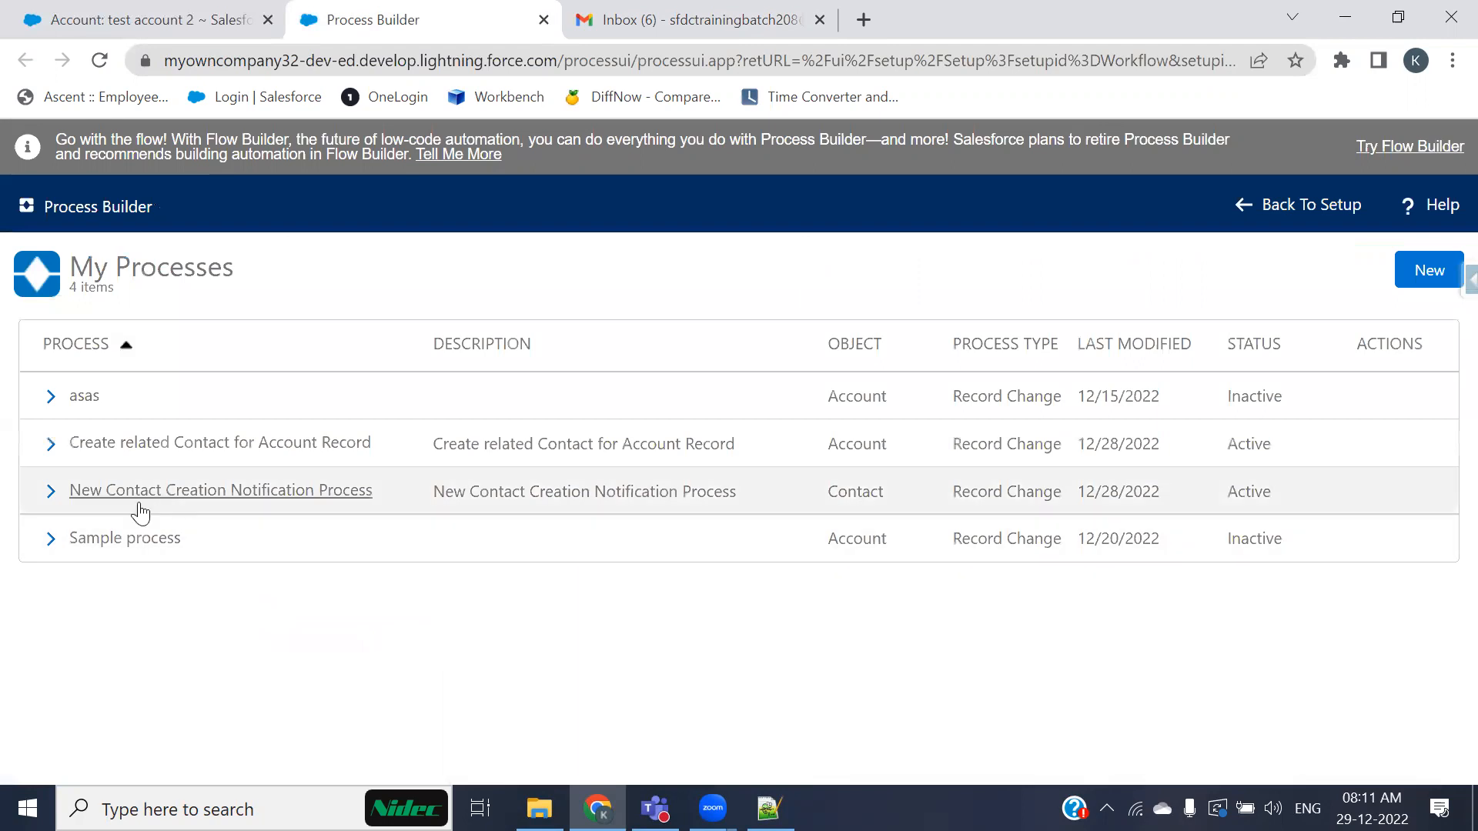
pyautogui.click(50, 445)
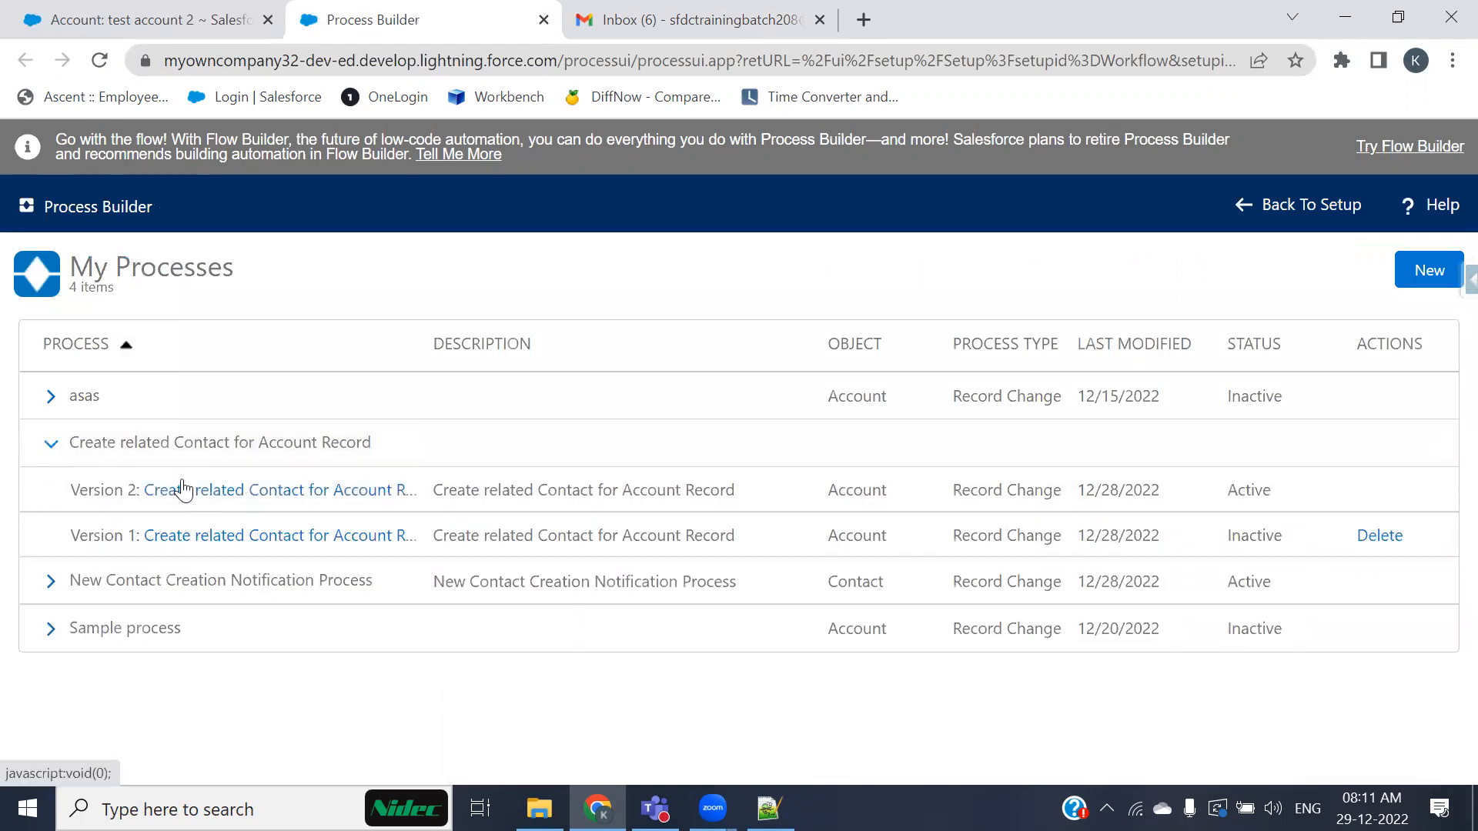
pyautogui.click(350, 490)
pyautogui.click(73, 408)
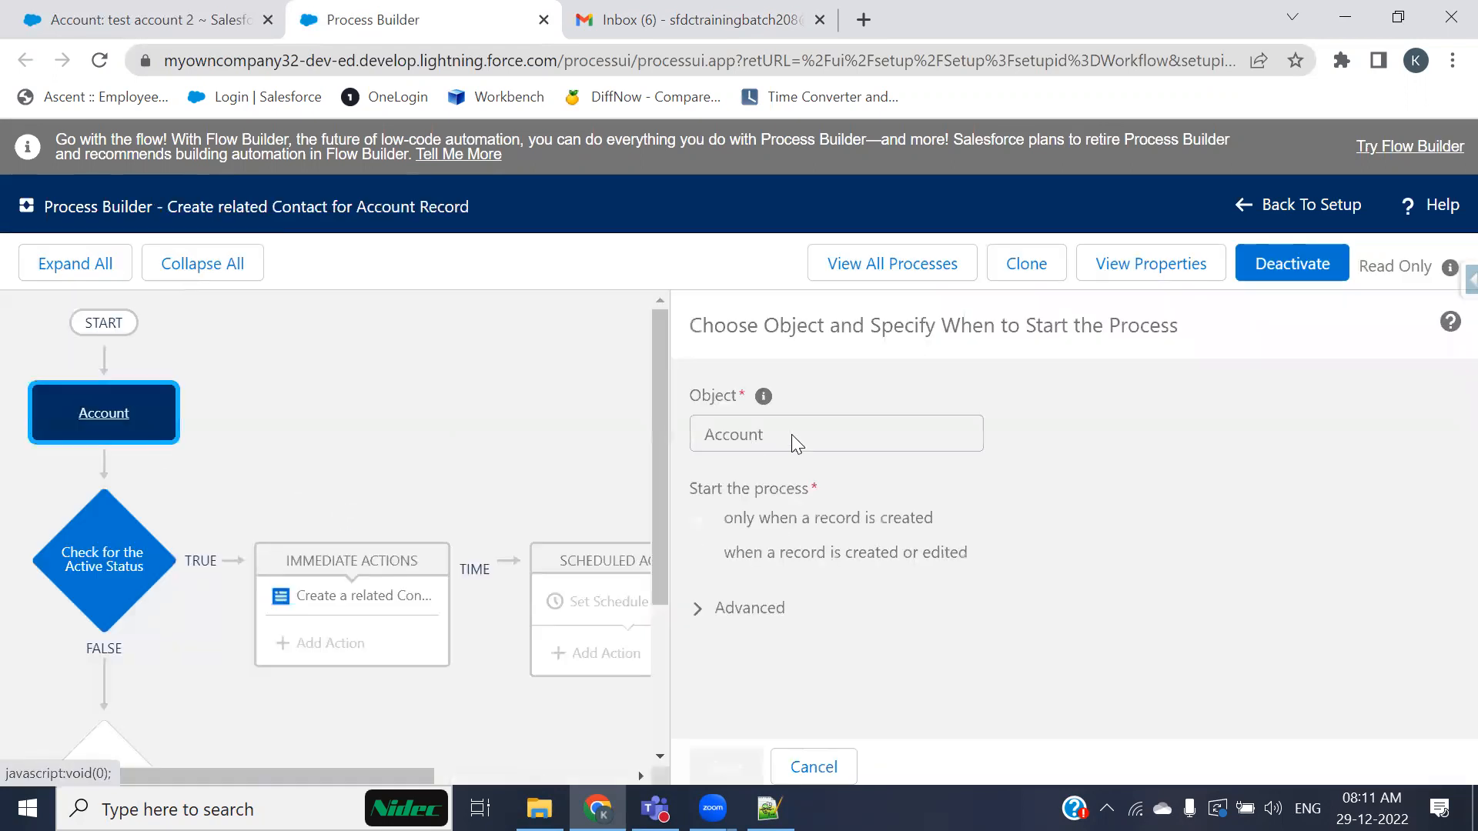
pyautogui.click(100, 559)
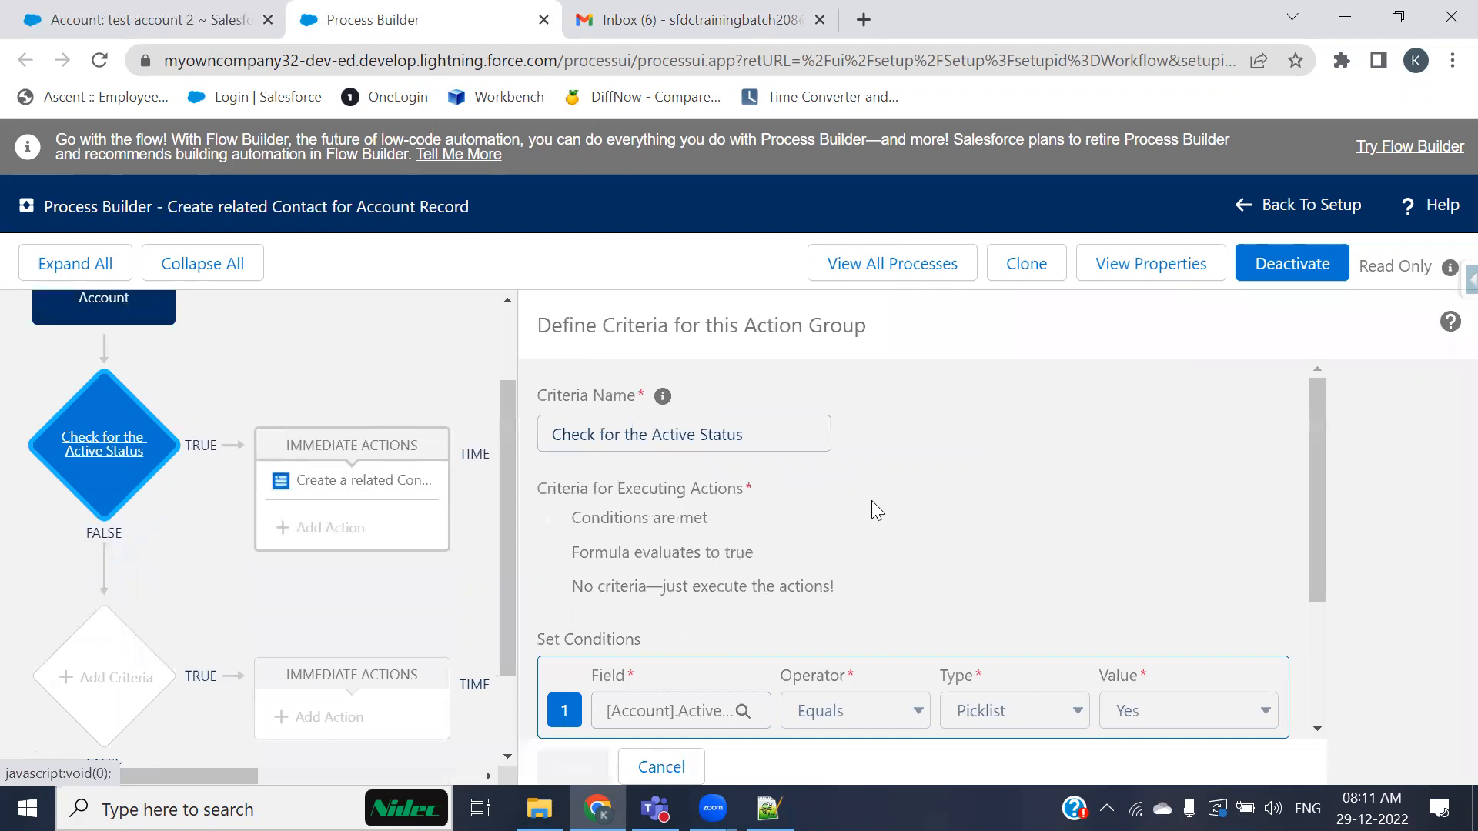
pyautogui.scroll(-3, 872, 500)
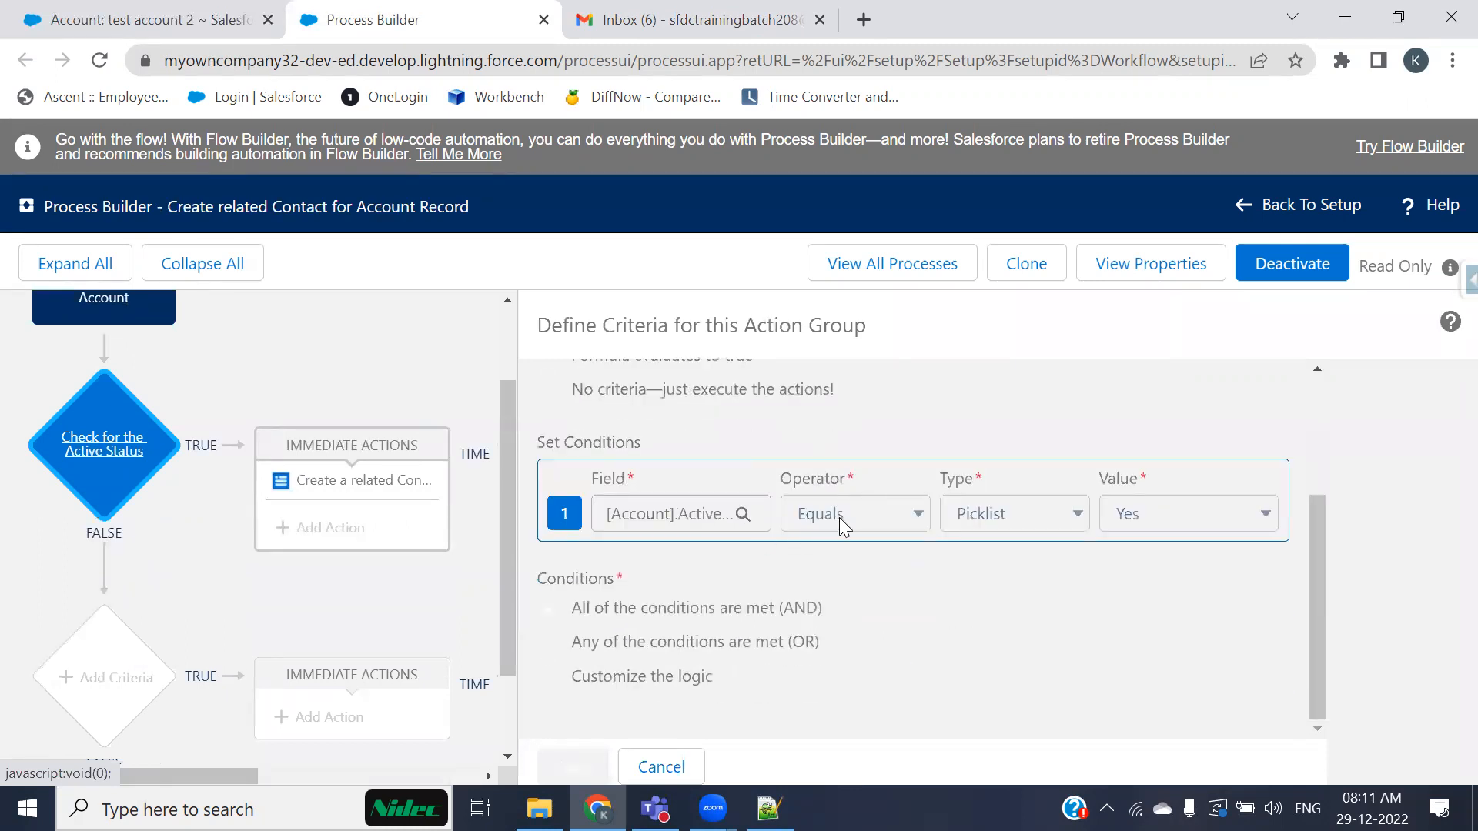
# Step: Highlight the Active field and its value on the test account 2 record
pyautogui.click(153, 23)
pyautogui.scroll(-5, 416, 569)
pyautogui.scroll(-2, 488, 643)
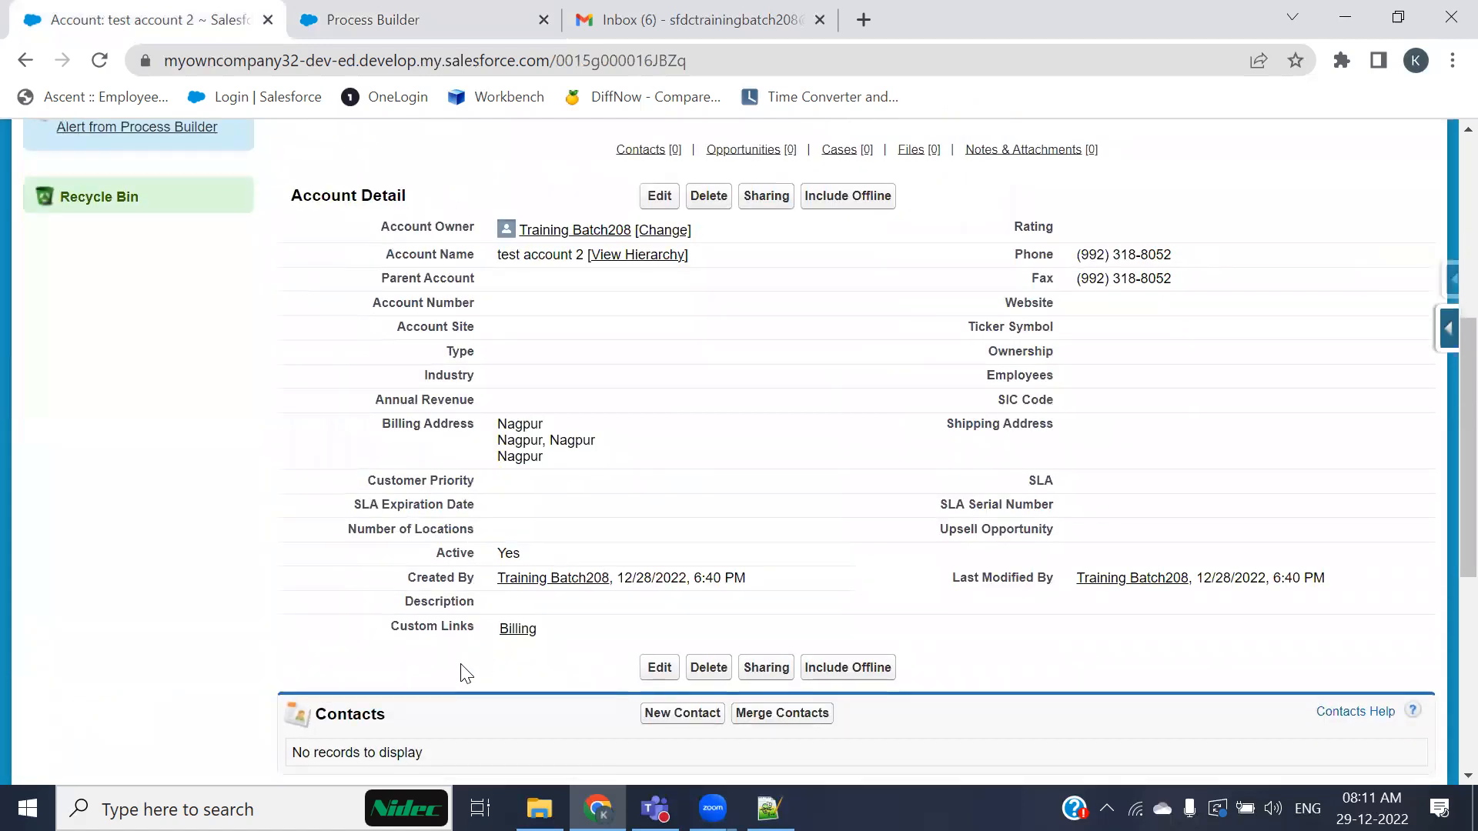
pyautogui.moveTo(435, 554); pyautogui.dragTo(526, 552)
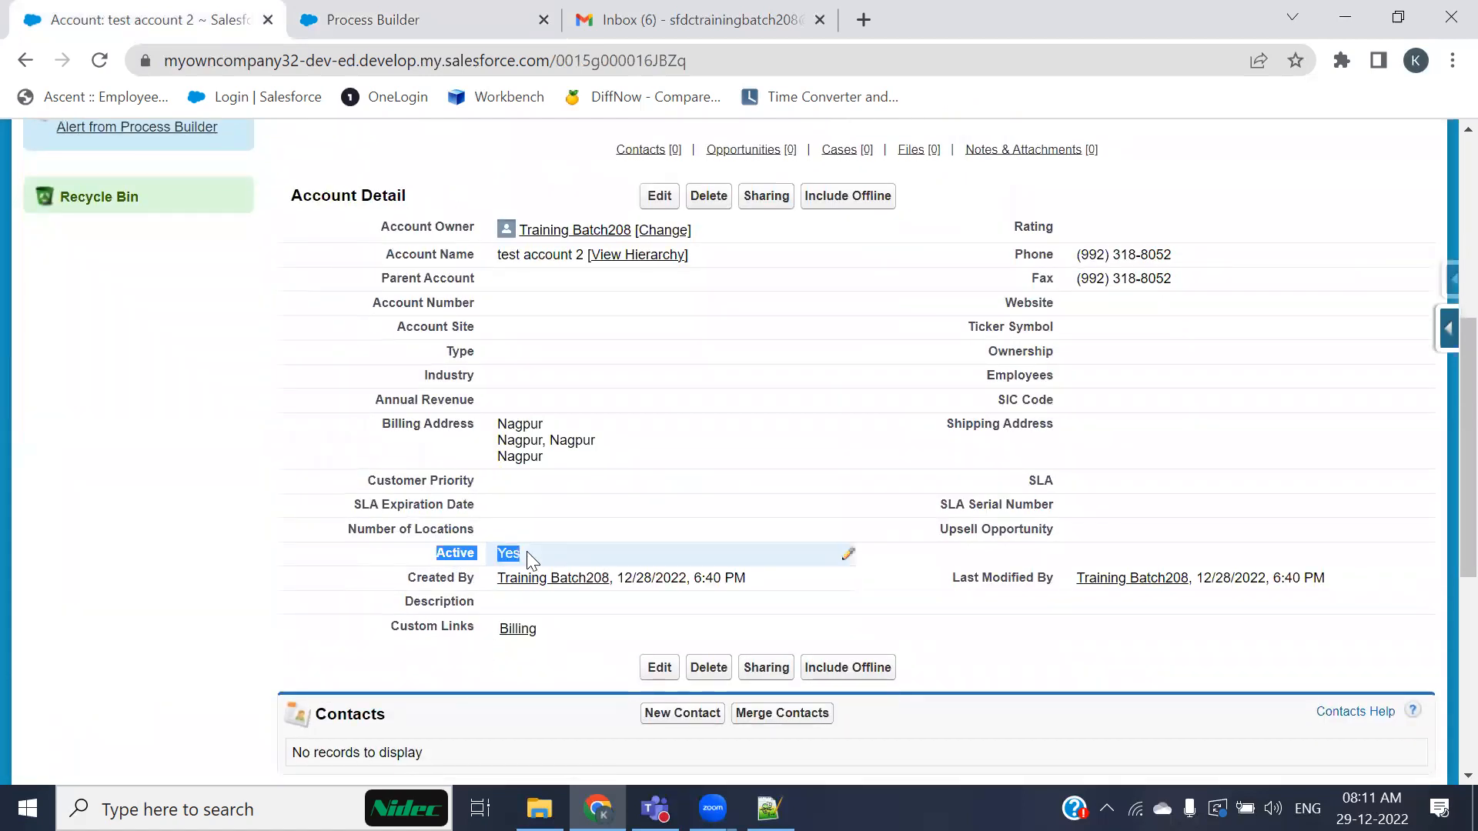
# Step: Inspect the Create a related Contact Record action's record type and field value mappings
pyautogui.click(391, 23)
pyautogui.click(100, 308)
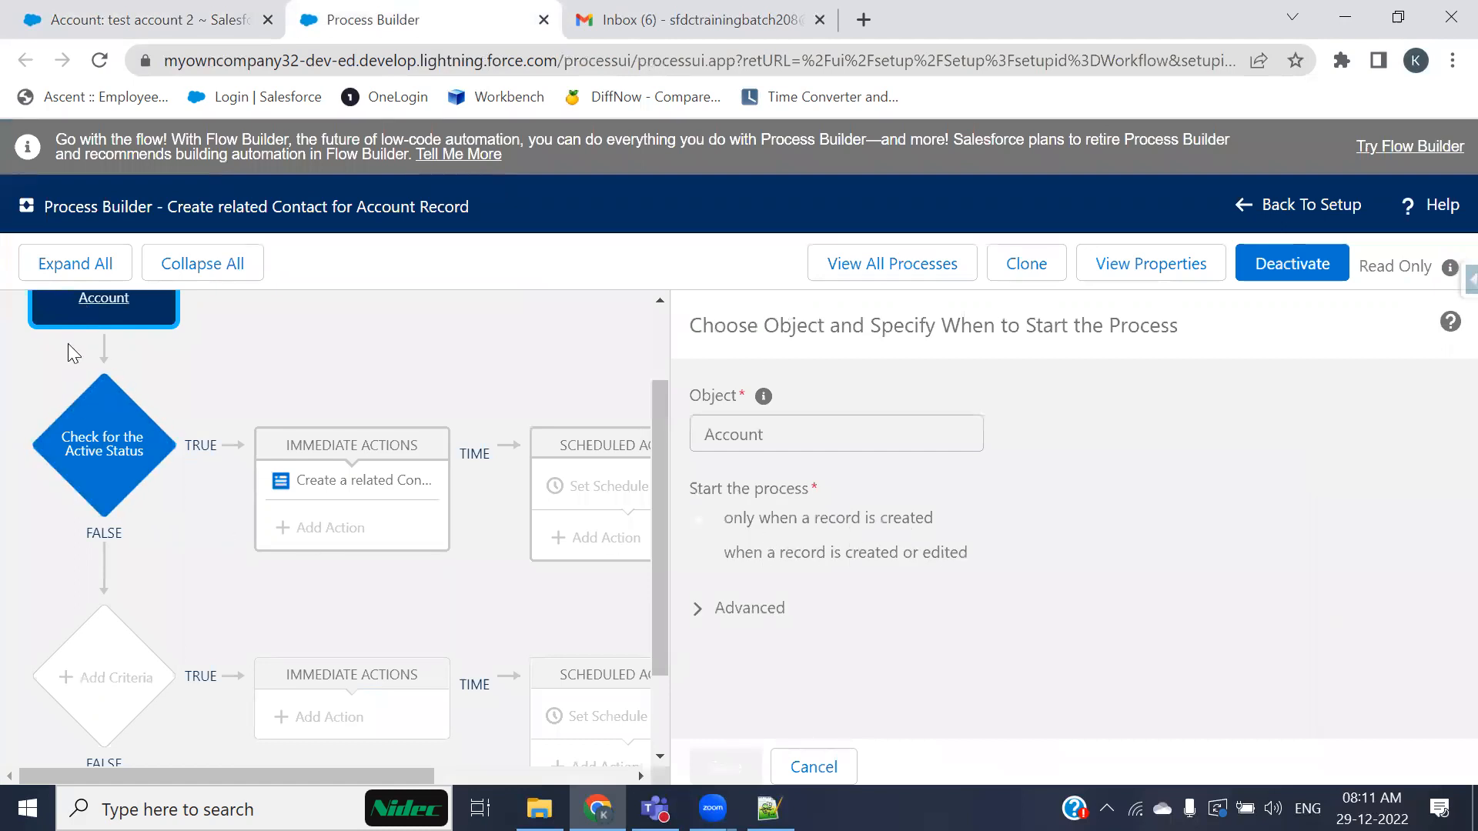
pyautogui.click(331, 481)
pyautogui.scroll(-1, 810, 541)
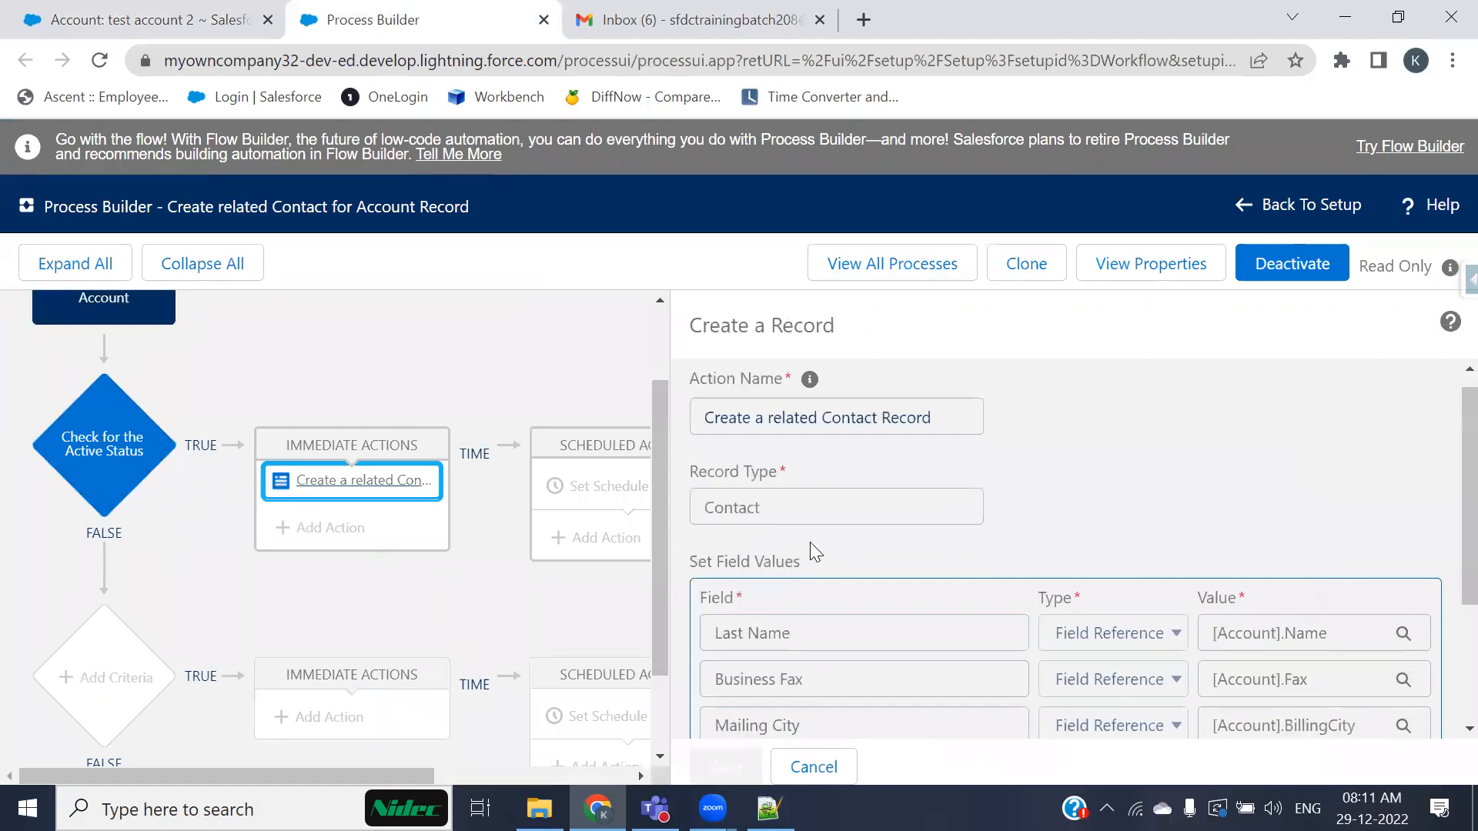
pyautogui.scroll(-3, 810, 542)
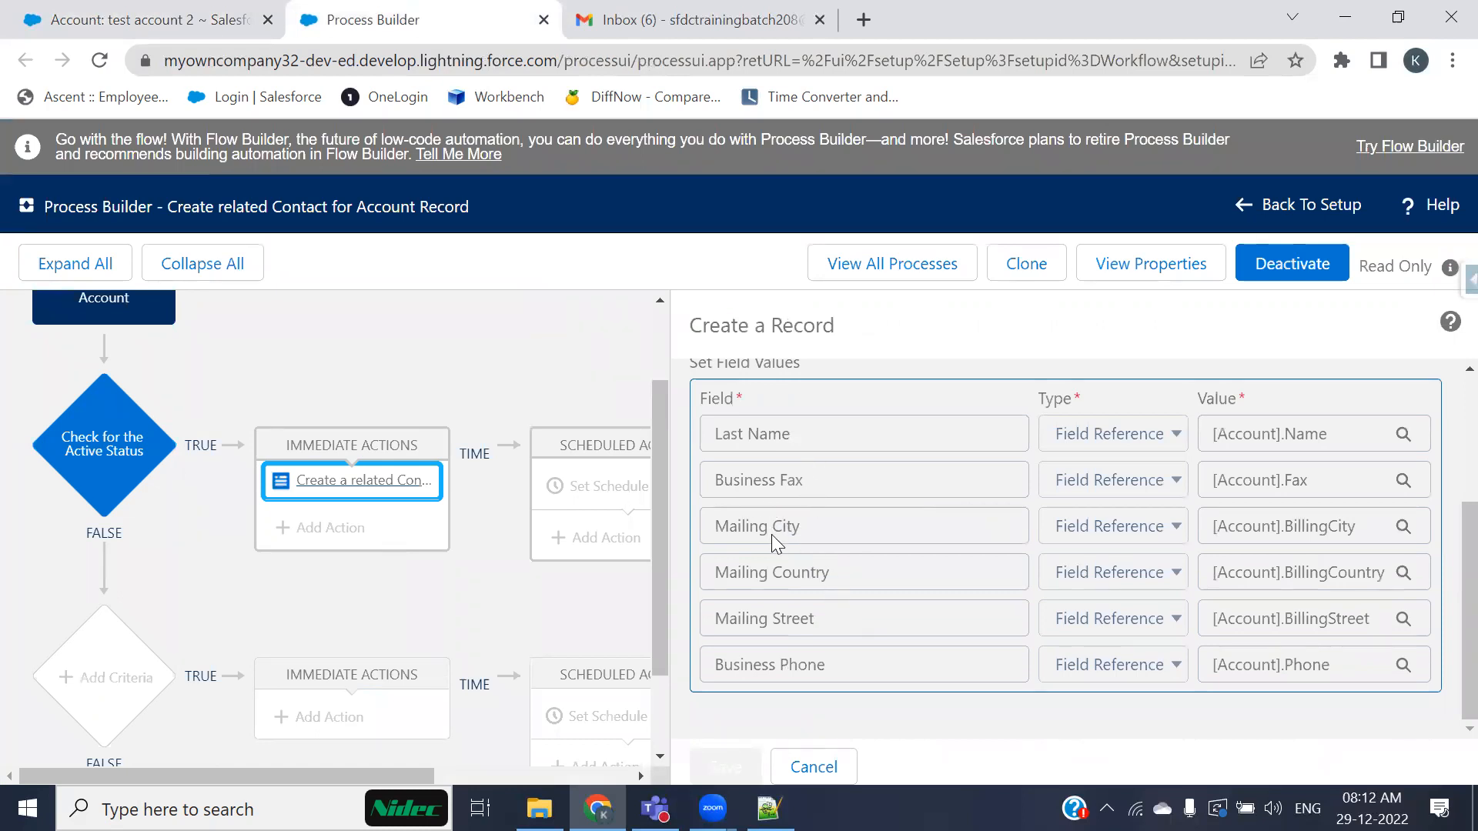
pyautogui.scroll(1, 745, 452)
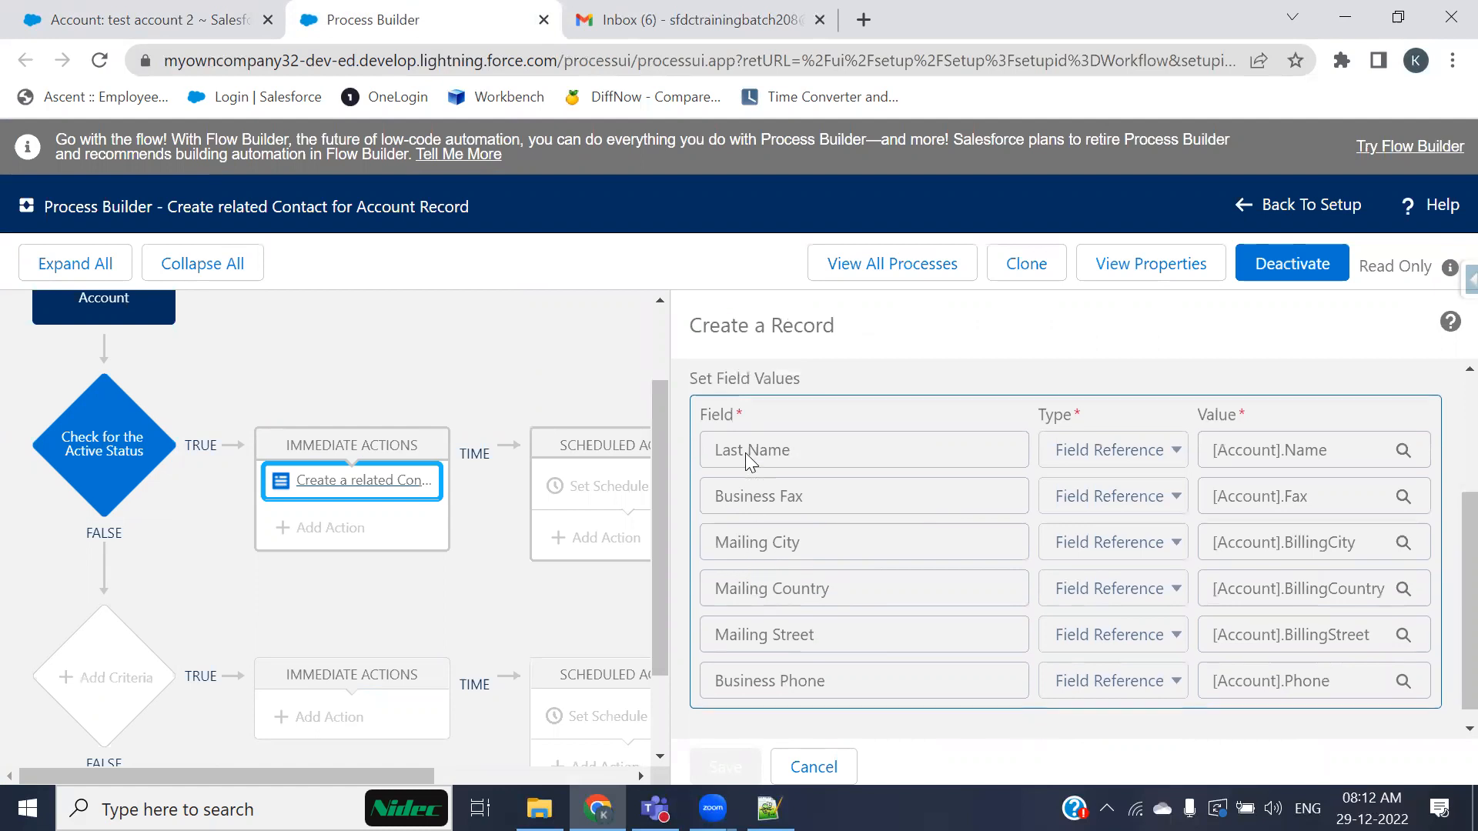
pyautogui.scroll(1, 753, 468)
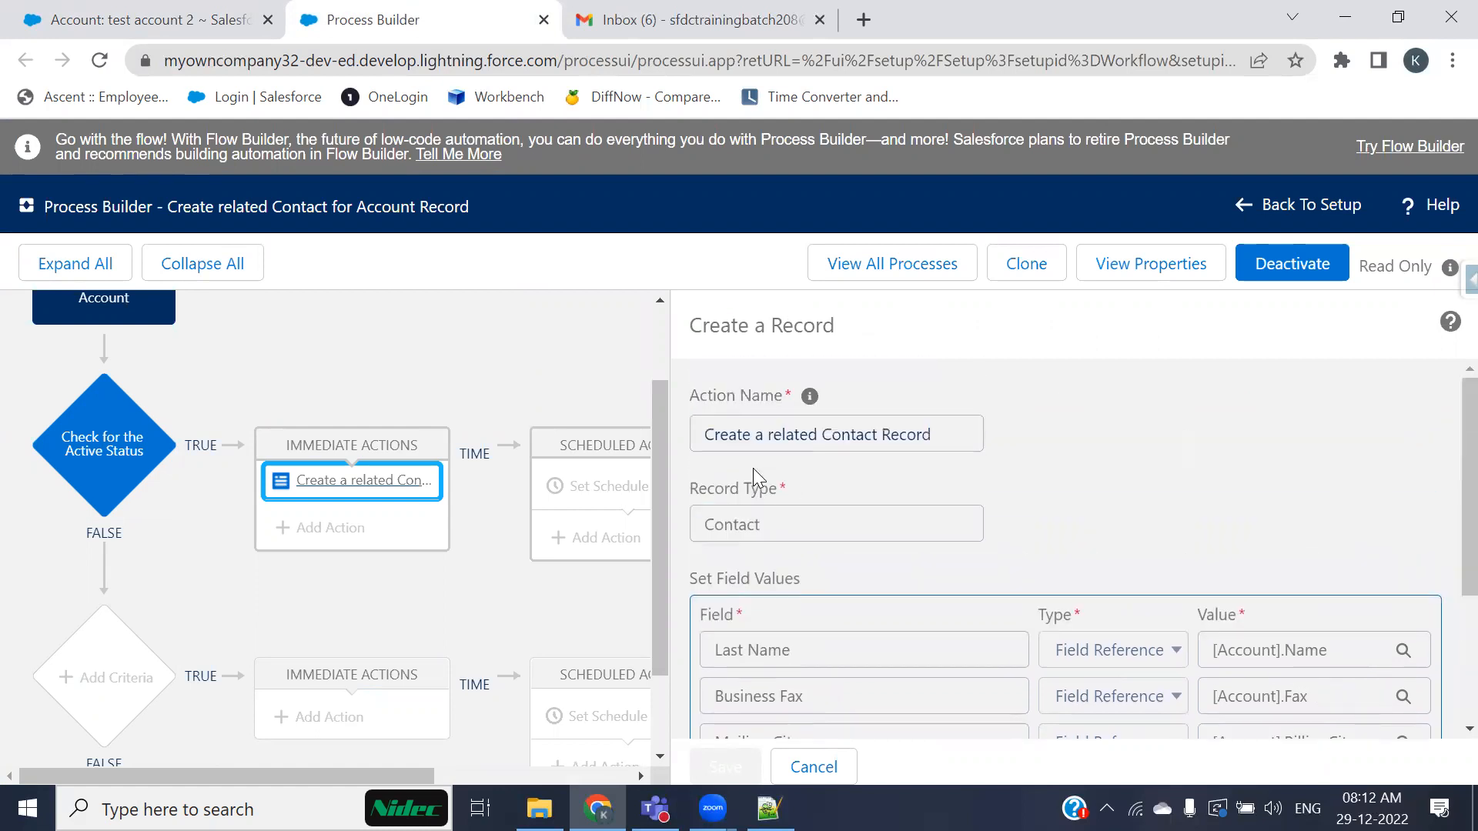
pyautogui.scroll(-3, 746, 561)
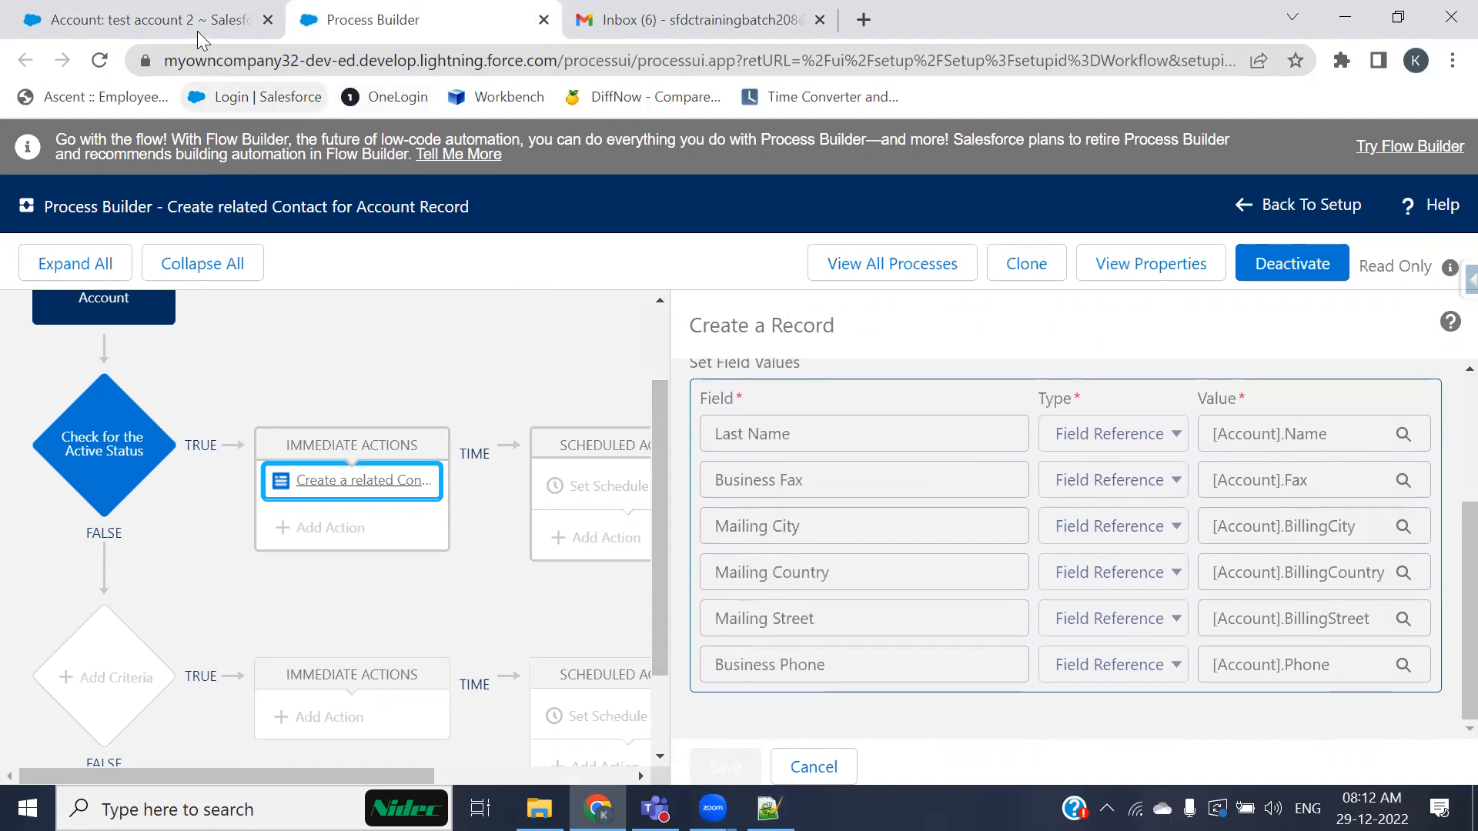
# Step: Compare the account's details and empty Contacts list with the process field mappings
pyautogui.click(153, 35)
pyautogui.moveTo(591, 565); pyautogui.dragTo(340, 649)
pyautogui.scroll(-5, 320, 604)
pyautogui.scroll(3, 158, 403)
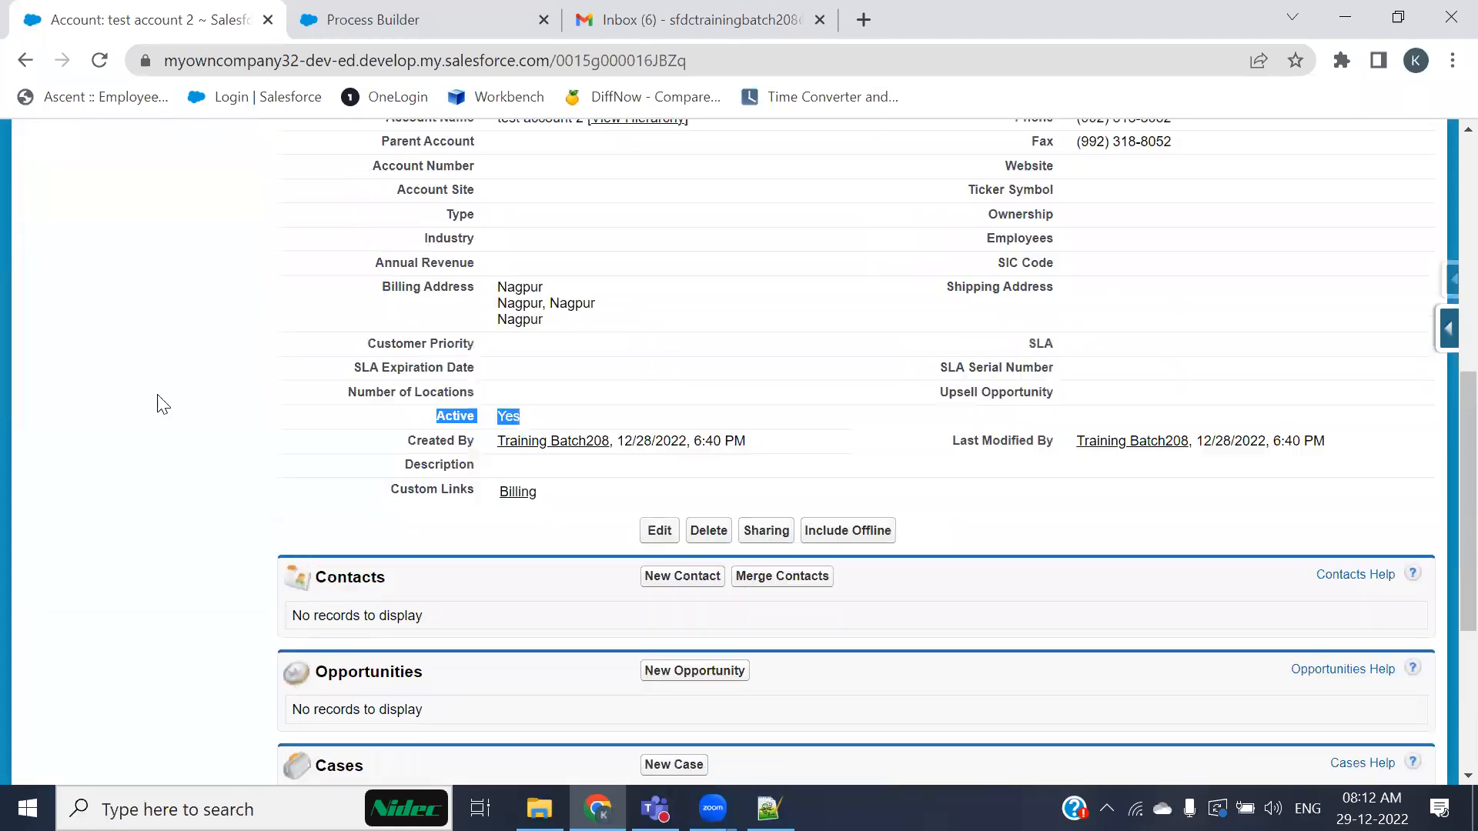
pyautogui.scroll(5, 457, 183)
# Step: Refresh the Gmail inbox for new emails and return to the account record
pyautogui.click(697, 20)
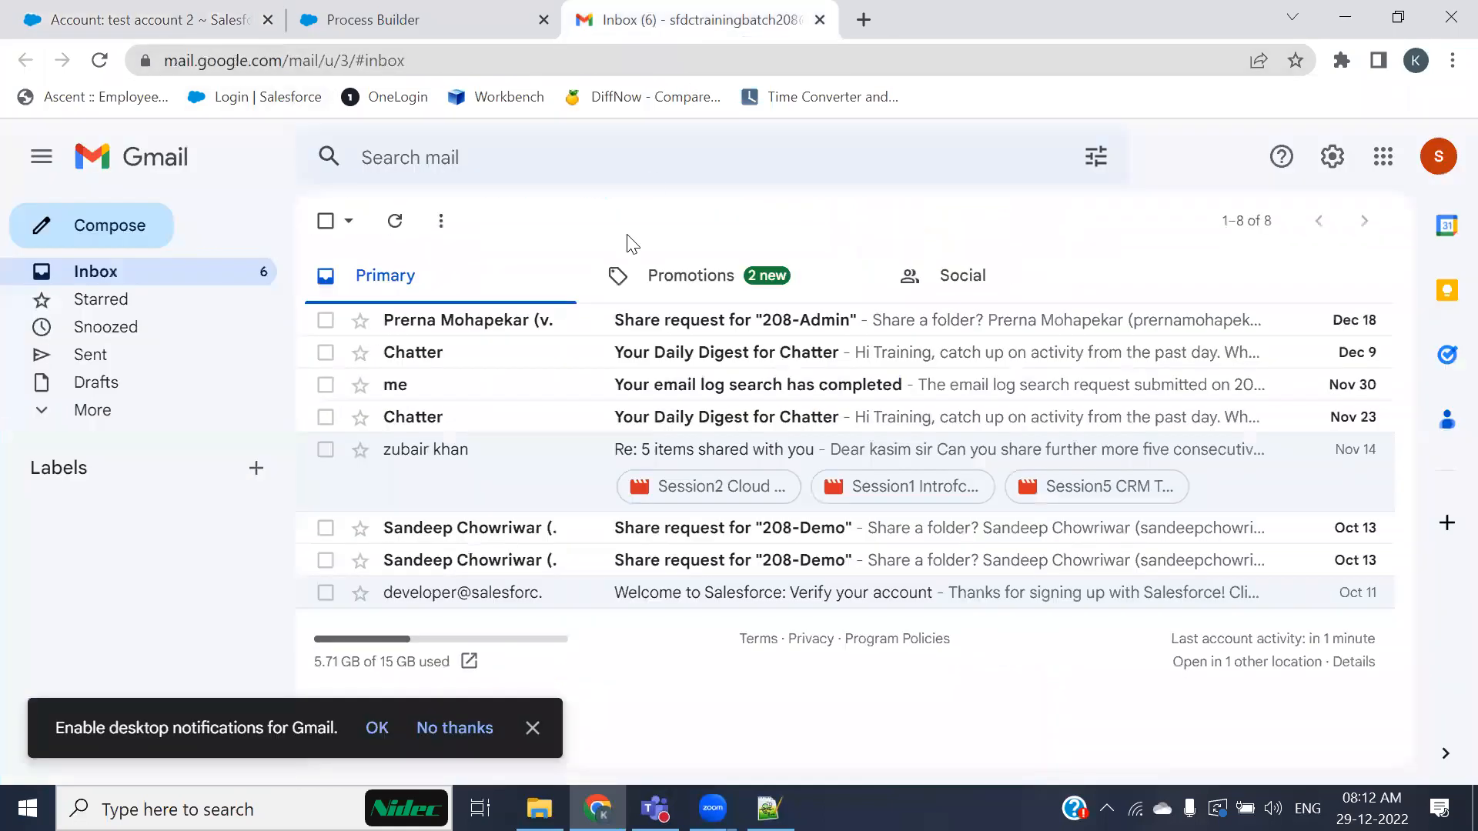
pyautogui.click(99, 61)
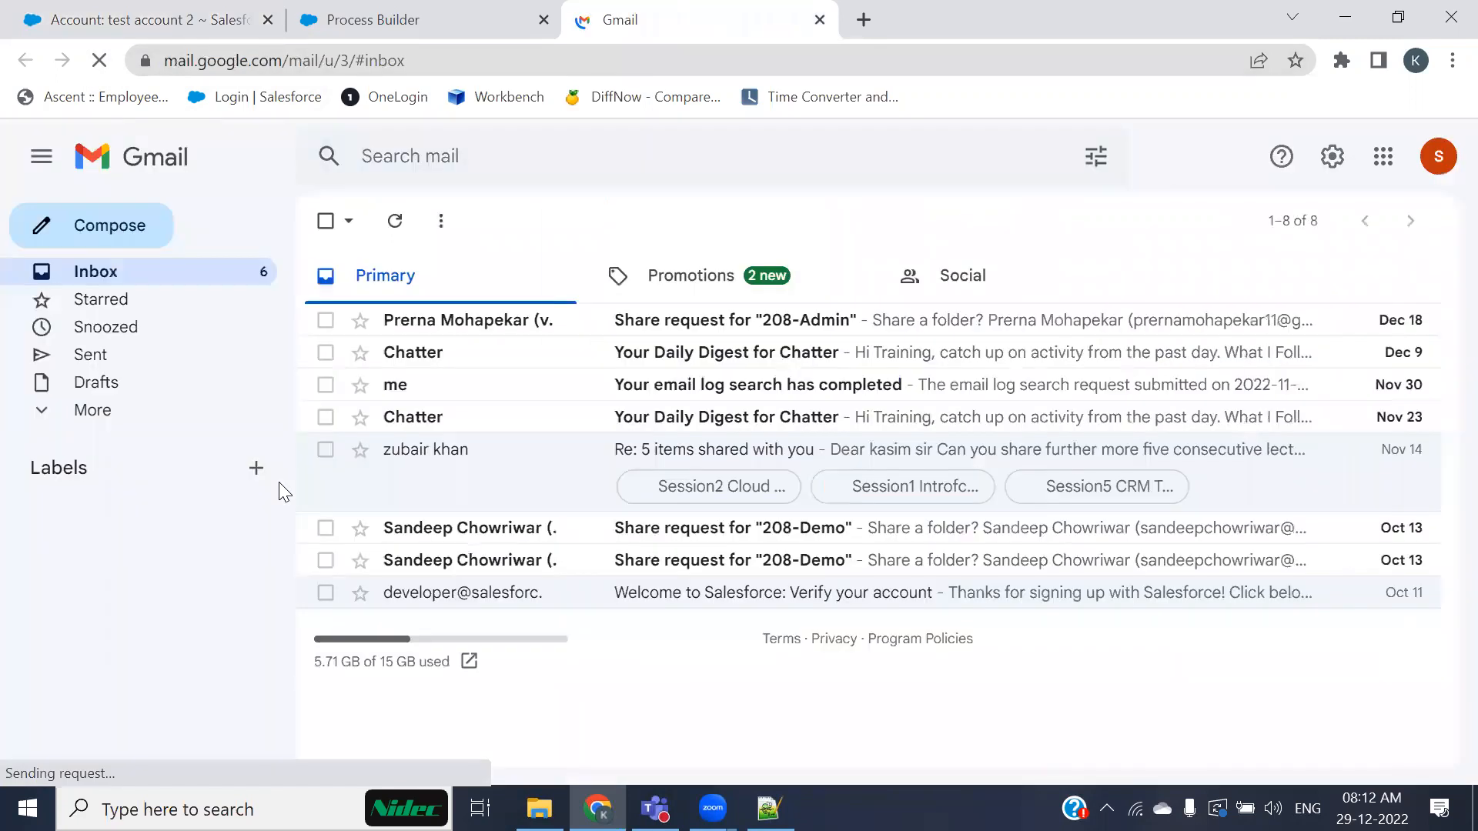
pyautogui.click(182, 16)
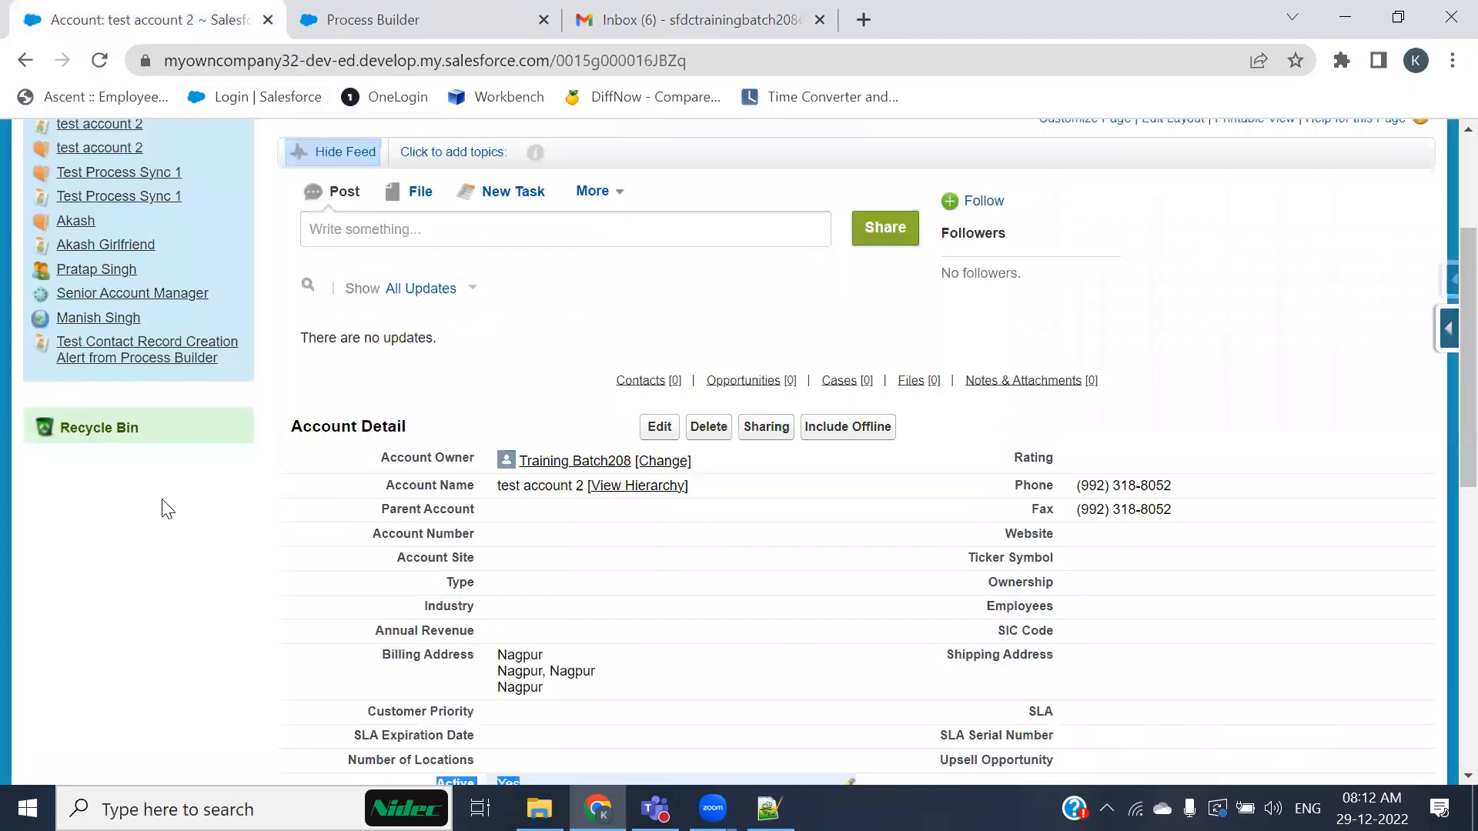
pyautogui.scroll(3, 244, 616)
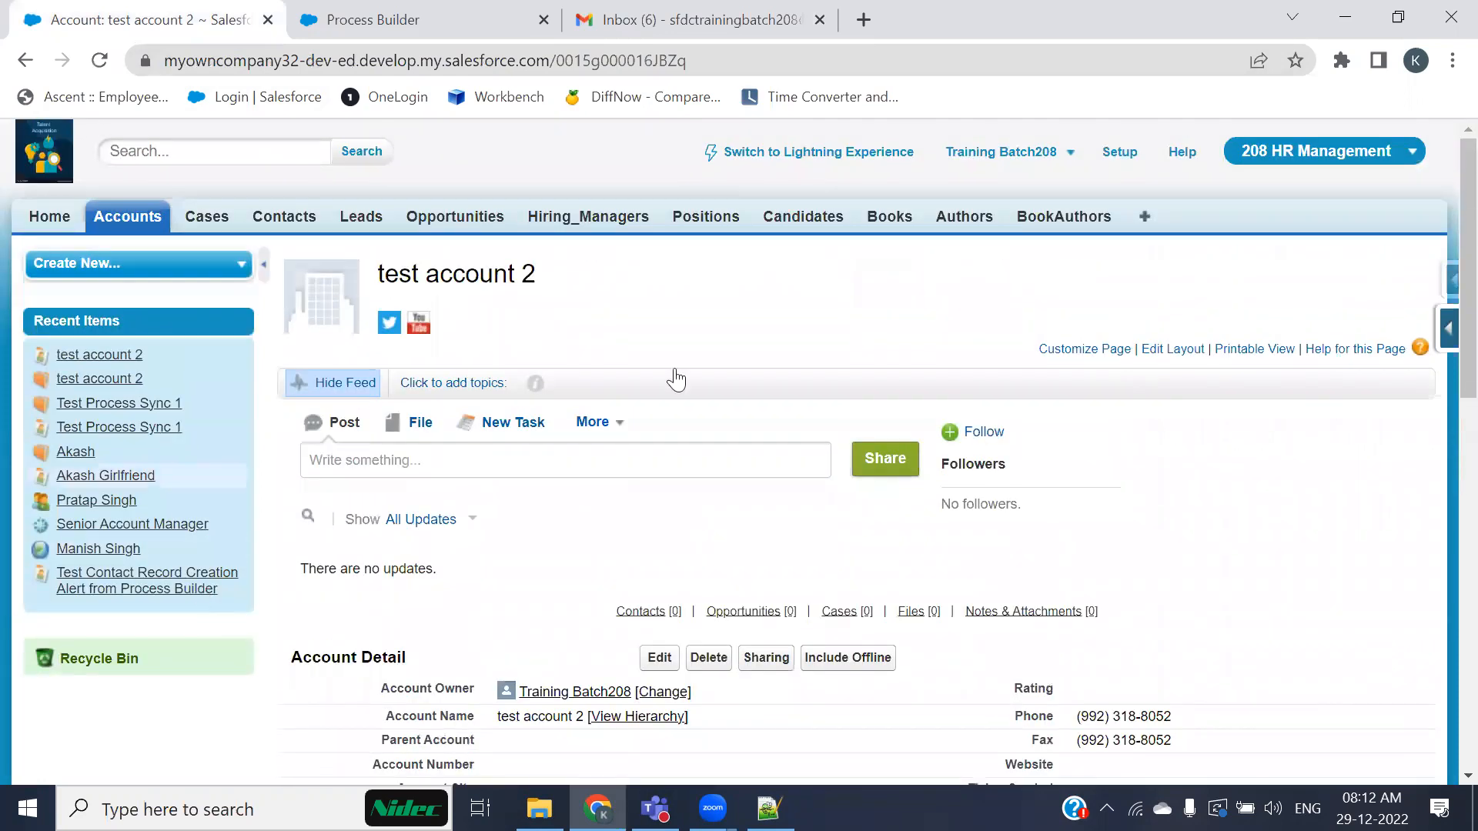
# Step: Open Setup and navigate to Email Log Files under Monitor's Logs section
pyautogui.click(1115, 156)
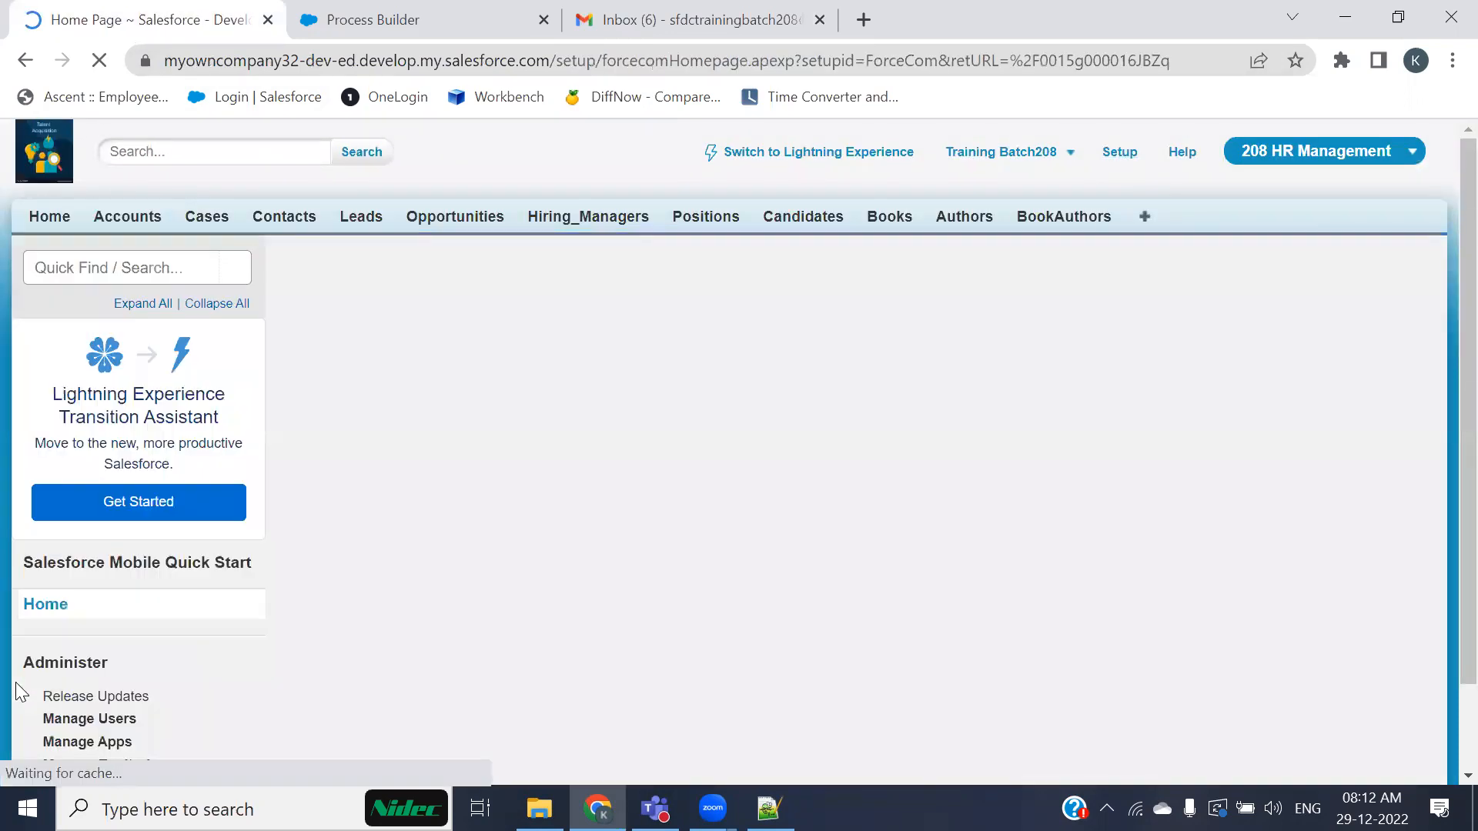
pyautogui.scroll(-10, 46, 677)
pyautogui.scroll(-3, 45, 666)
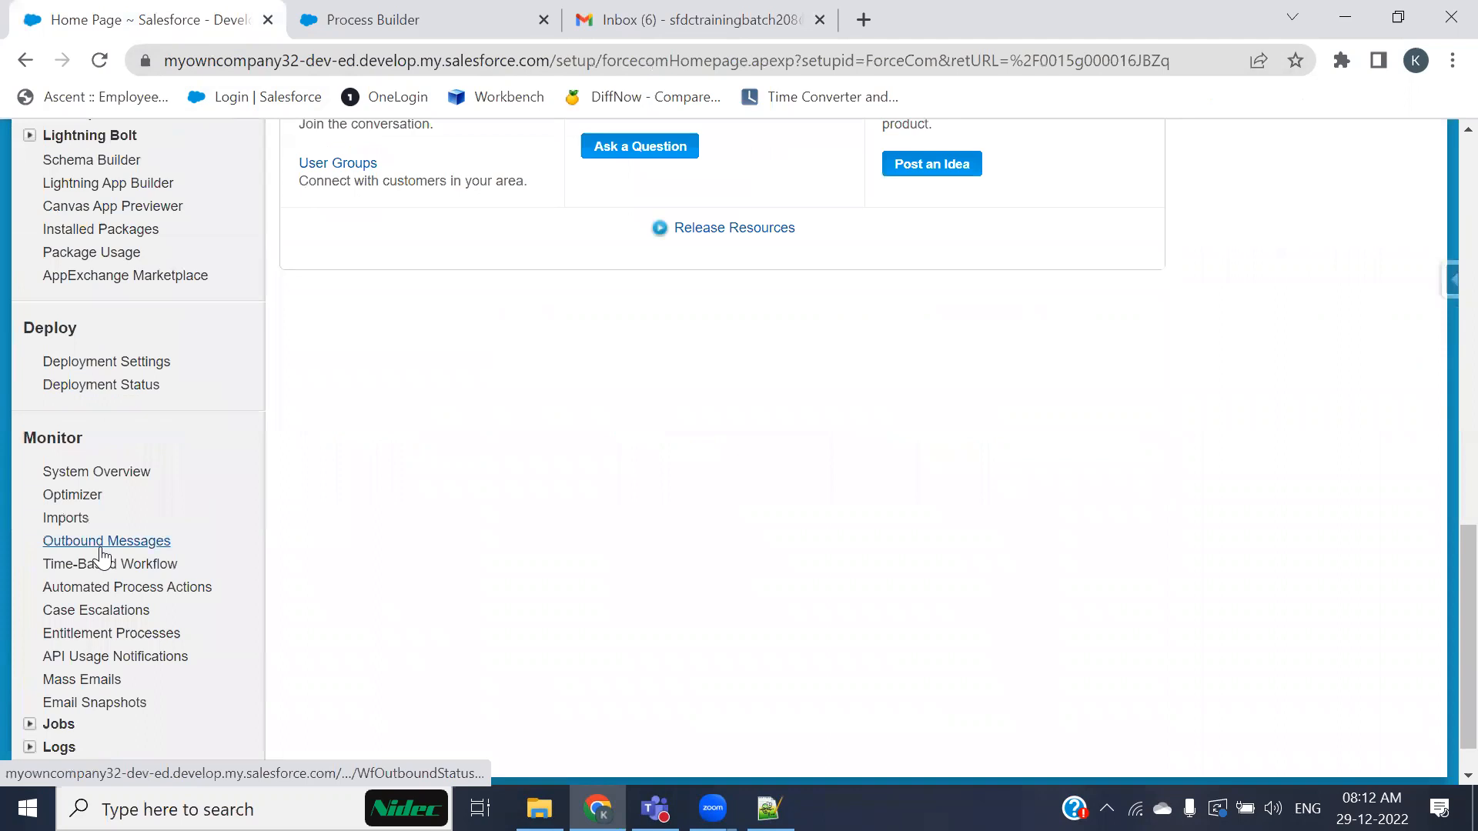
pyautogui.scroll(-1, 103, 561)
pyautogui.click(29, 698)
pyautogui.click(30, 673)
pyautogui.scroll(-3, 51, 648)
pyautogui.click(84, 640)
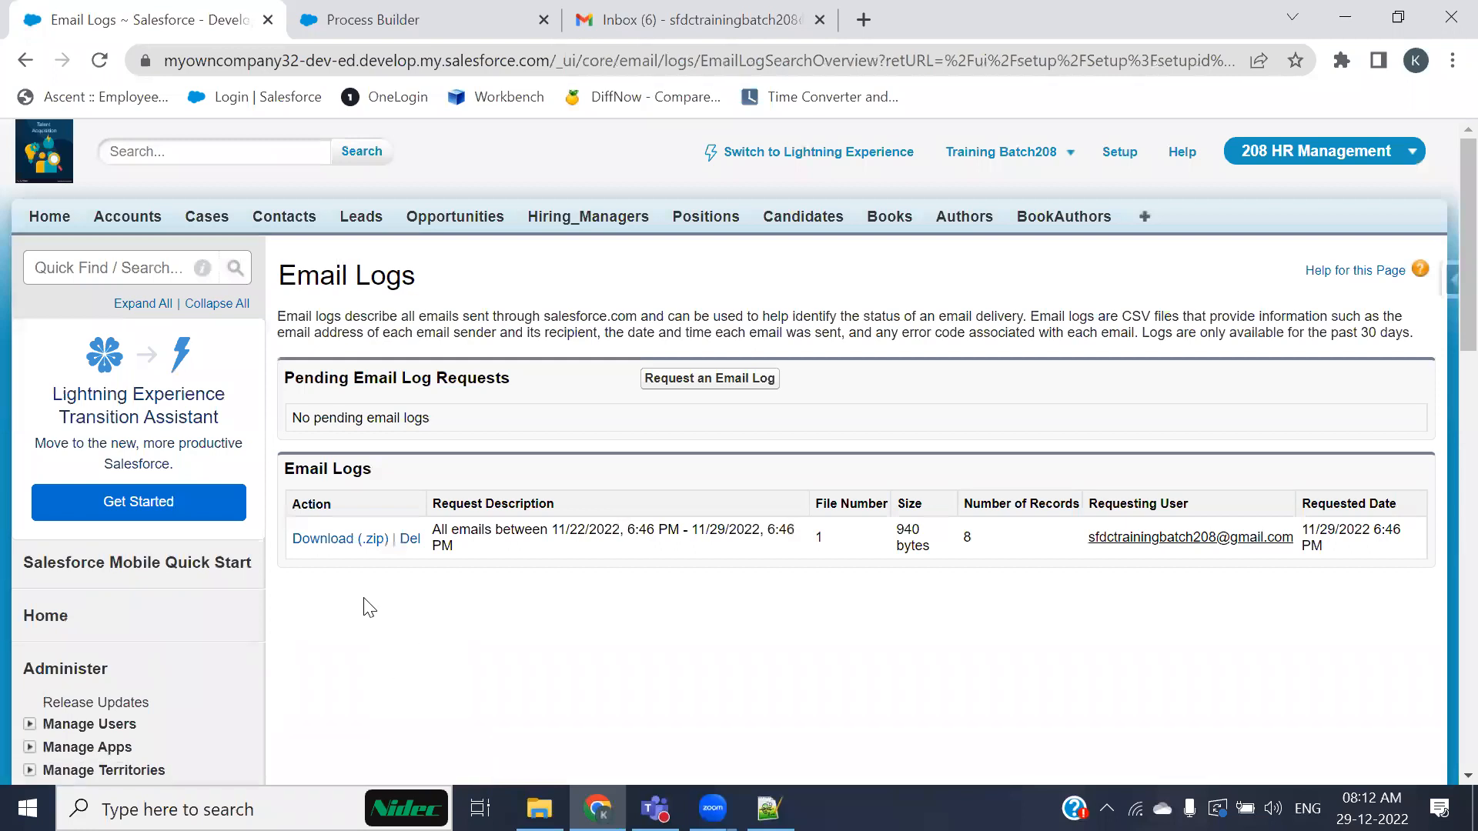
# Step: Request an email log for 12/21/2022 6:42 PM through 12/28/2022 6:42 PM
pyautogui.click(328, 541)
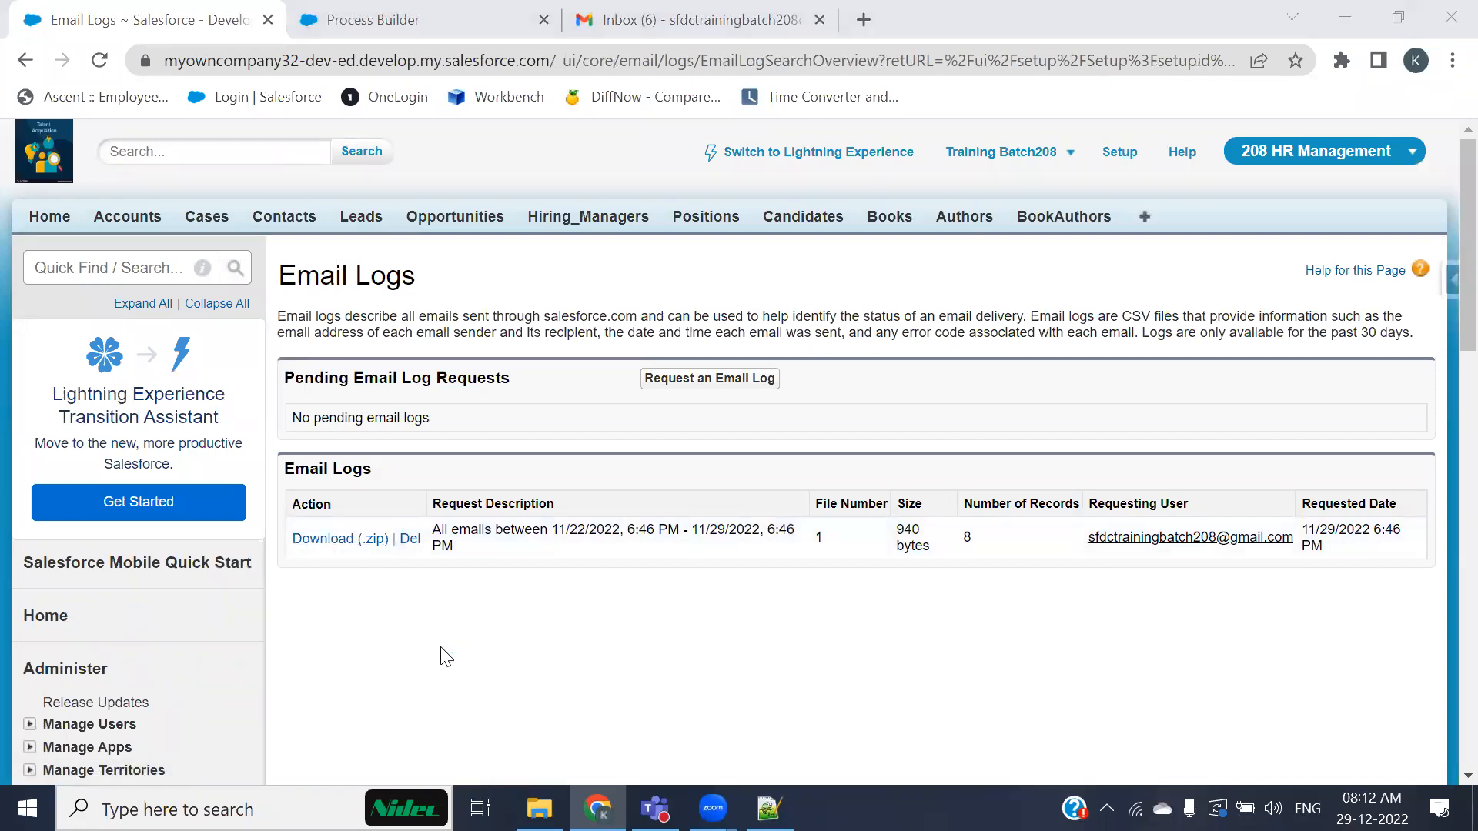
pyautogui.click(1150, 102)
pyautogui.click(672, 380)
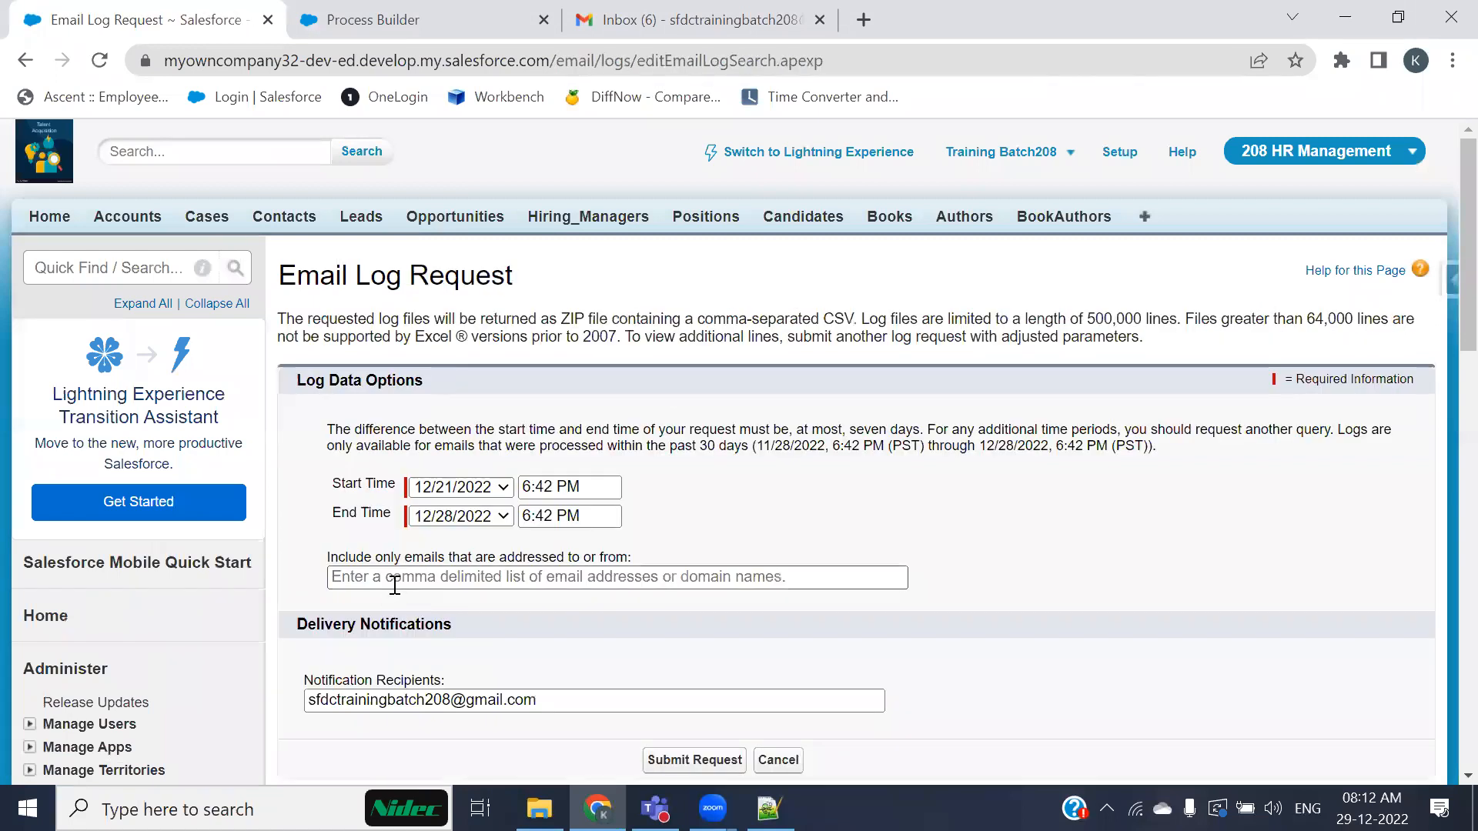
pyautogui.scroll(-3, 672, 495)
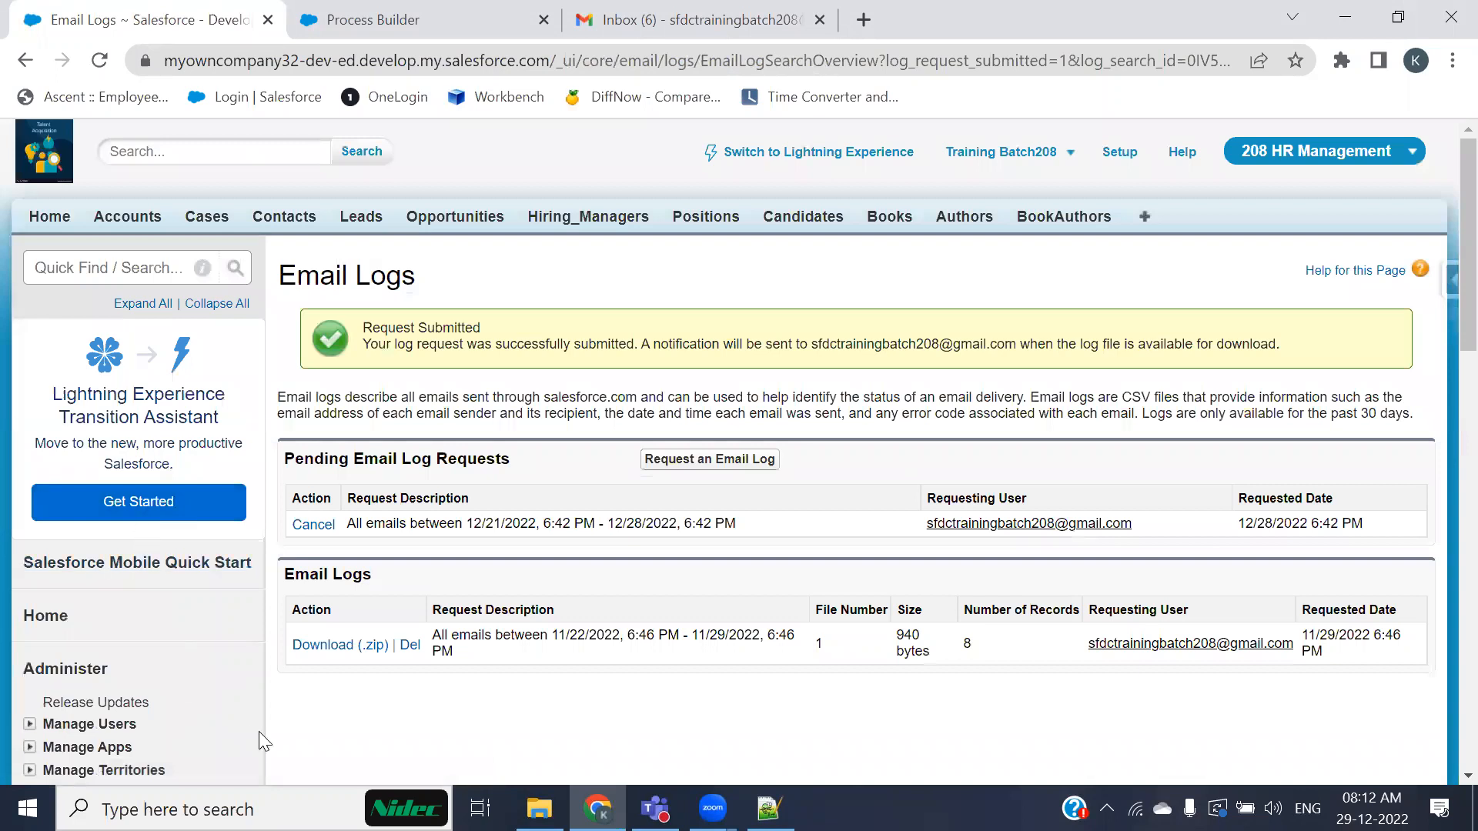
# Step: Expand the Jobs section under Monitor in the Setup menu
pyautogui.scroll(-7, 271, 743)
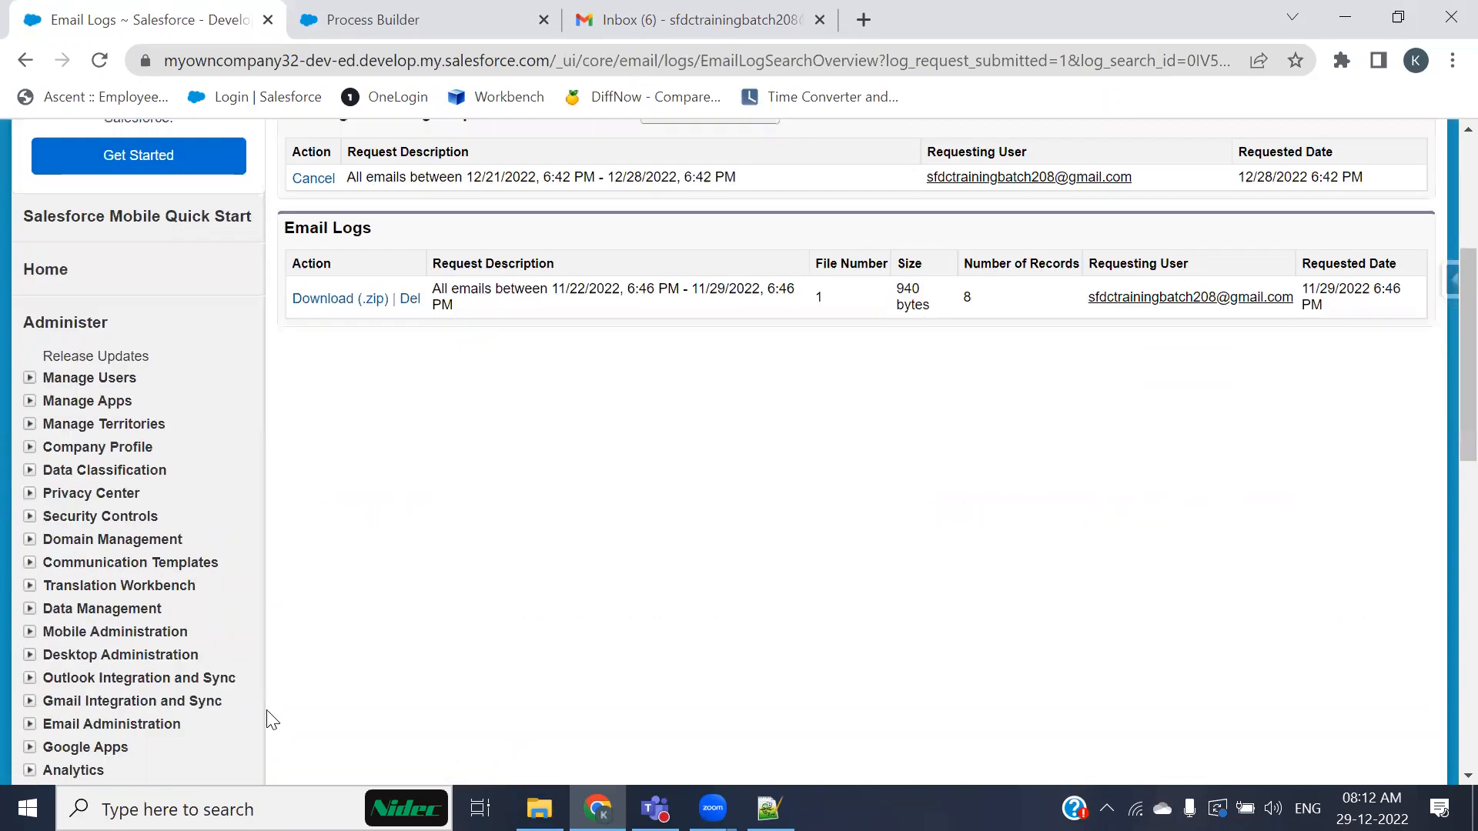
pyautogui.scroll(-9, 181, 669)
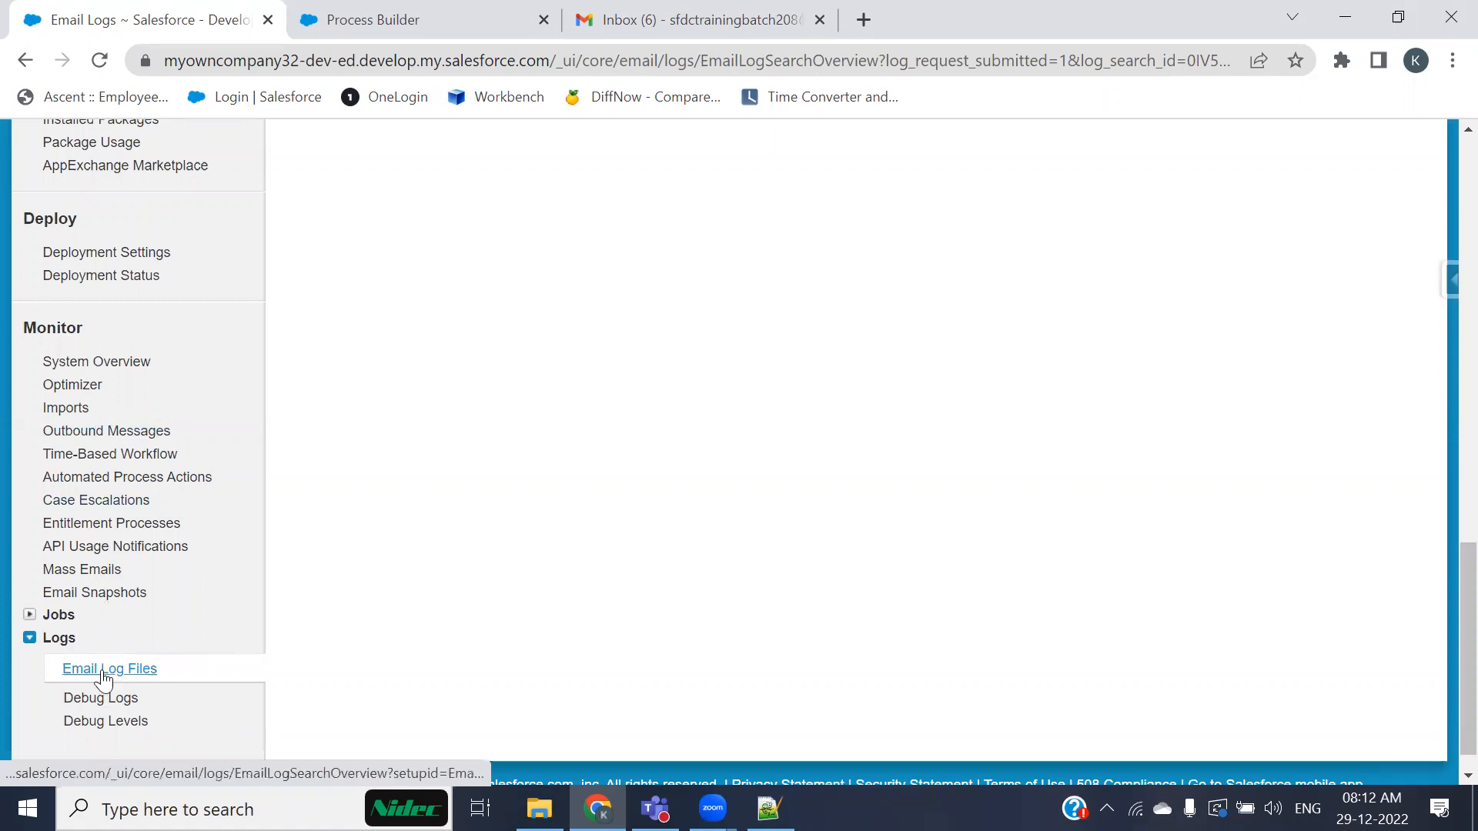
pyautogui.click(70, 615)
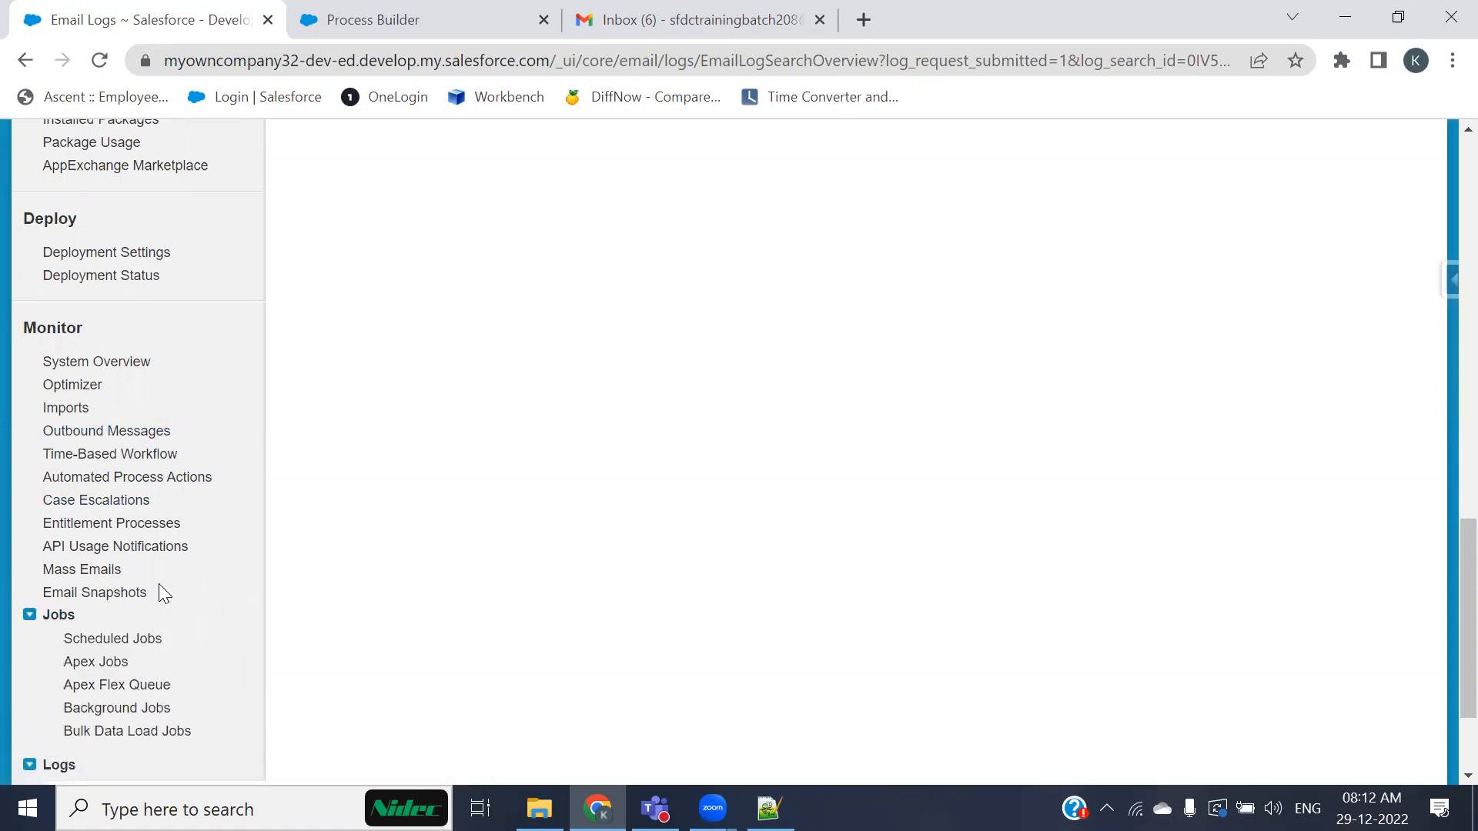
# Step: Switch from Salesforce Classic to Lightning Experience
pyautogui.scroll(-1, 162, 593)
pyautogui.scroll(5, 162, 593)
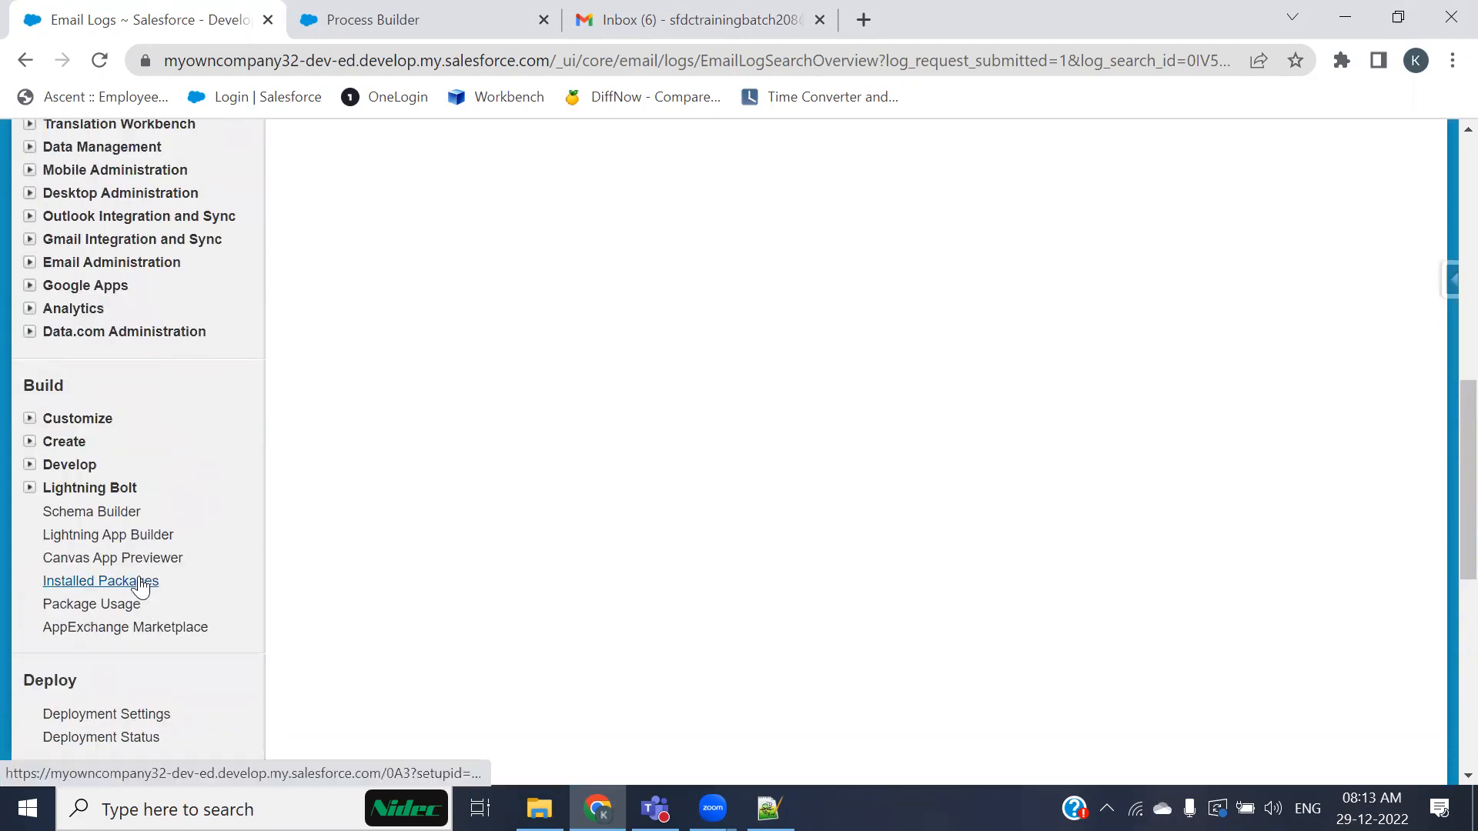
pyautogui.scroll(1, 139, 585)
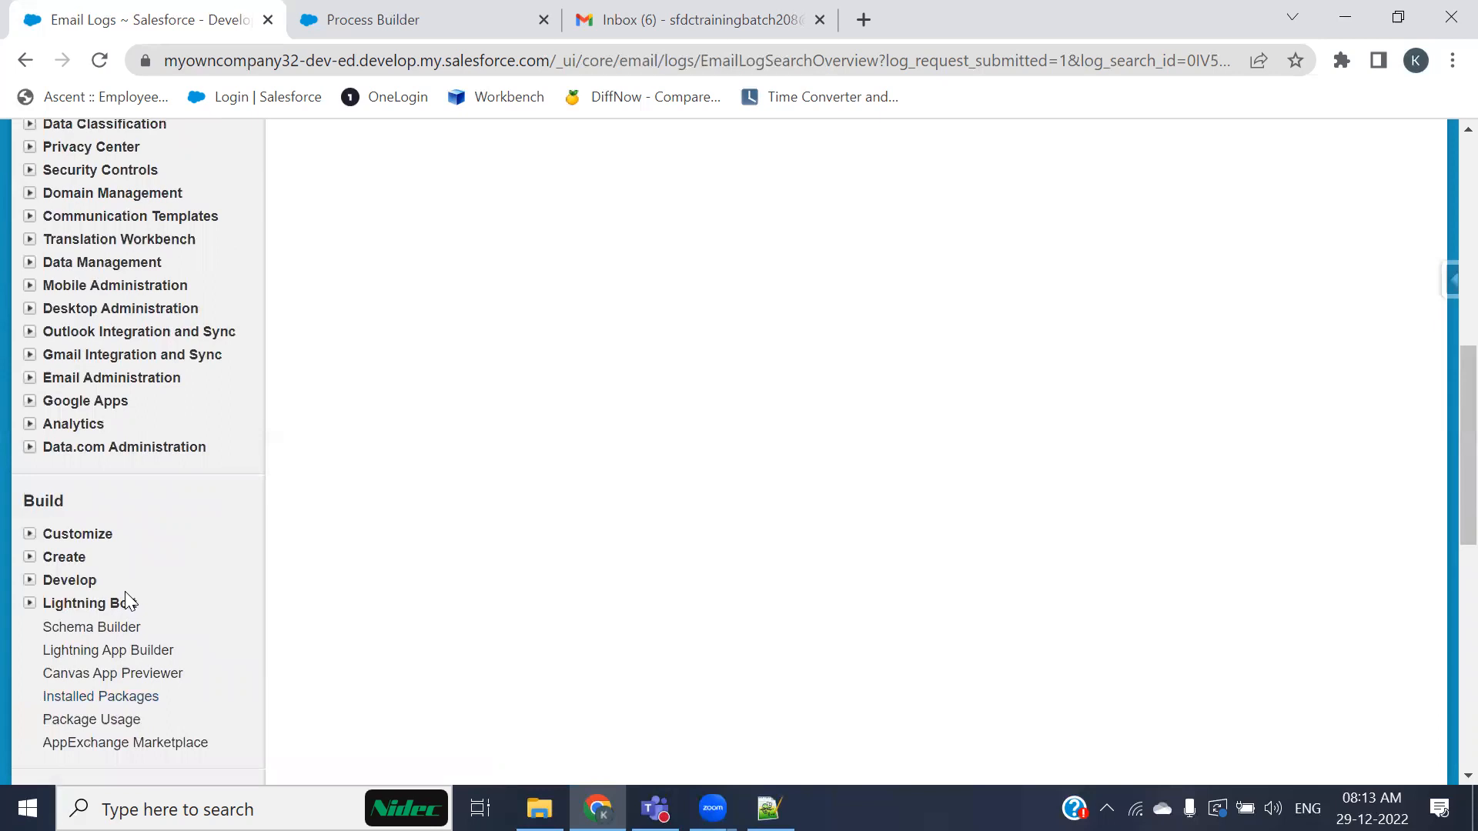
pyautogui.scroll(7, 212, 559)
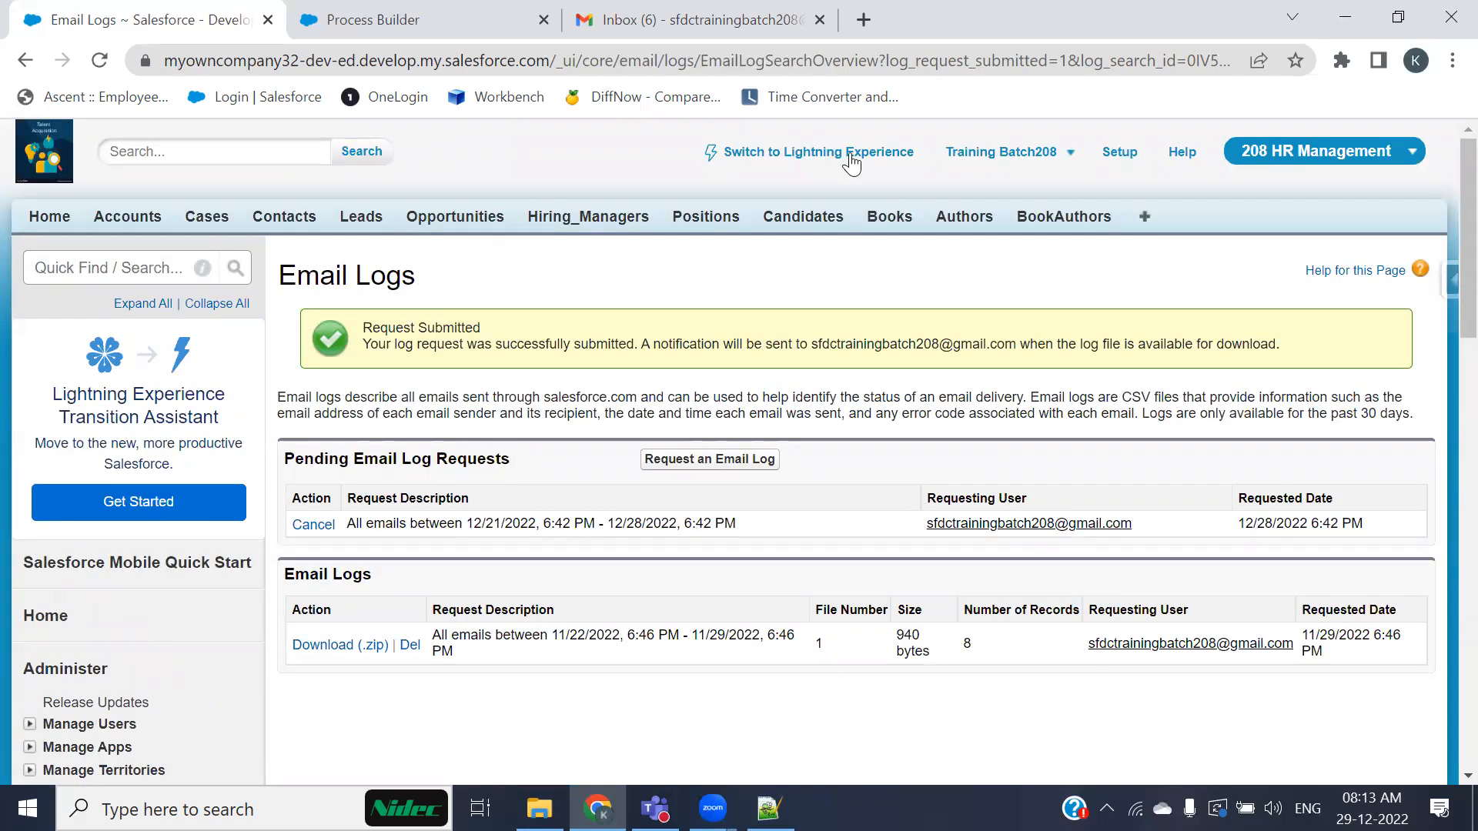
pyautogui.click(825, 154)
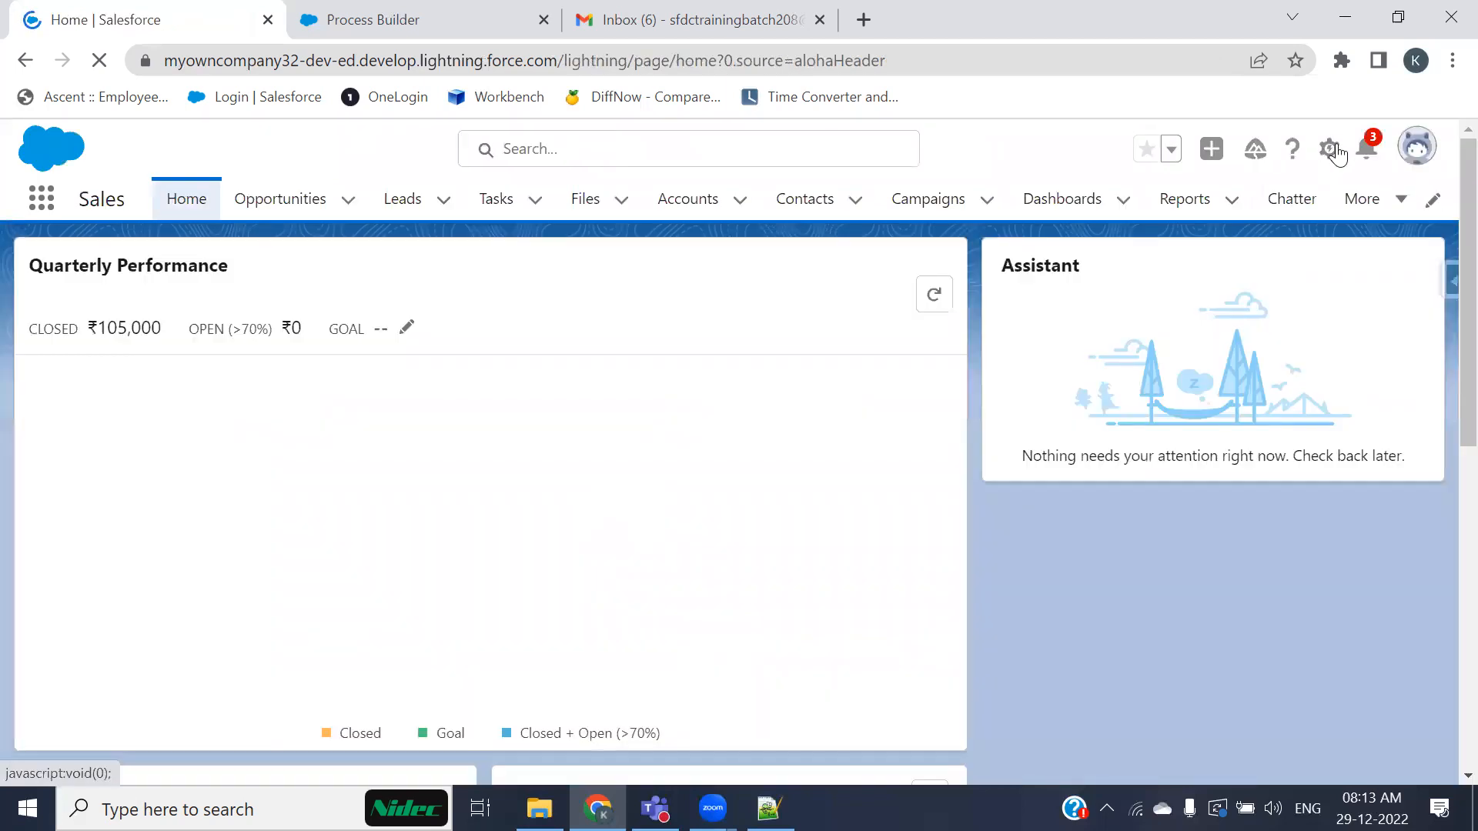
# Step: Open Setup from the gear menu
pyautogui.click(1335, 152)
pyautogui.click(1254, 216)
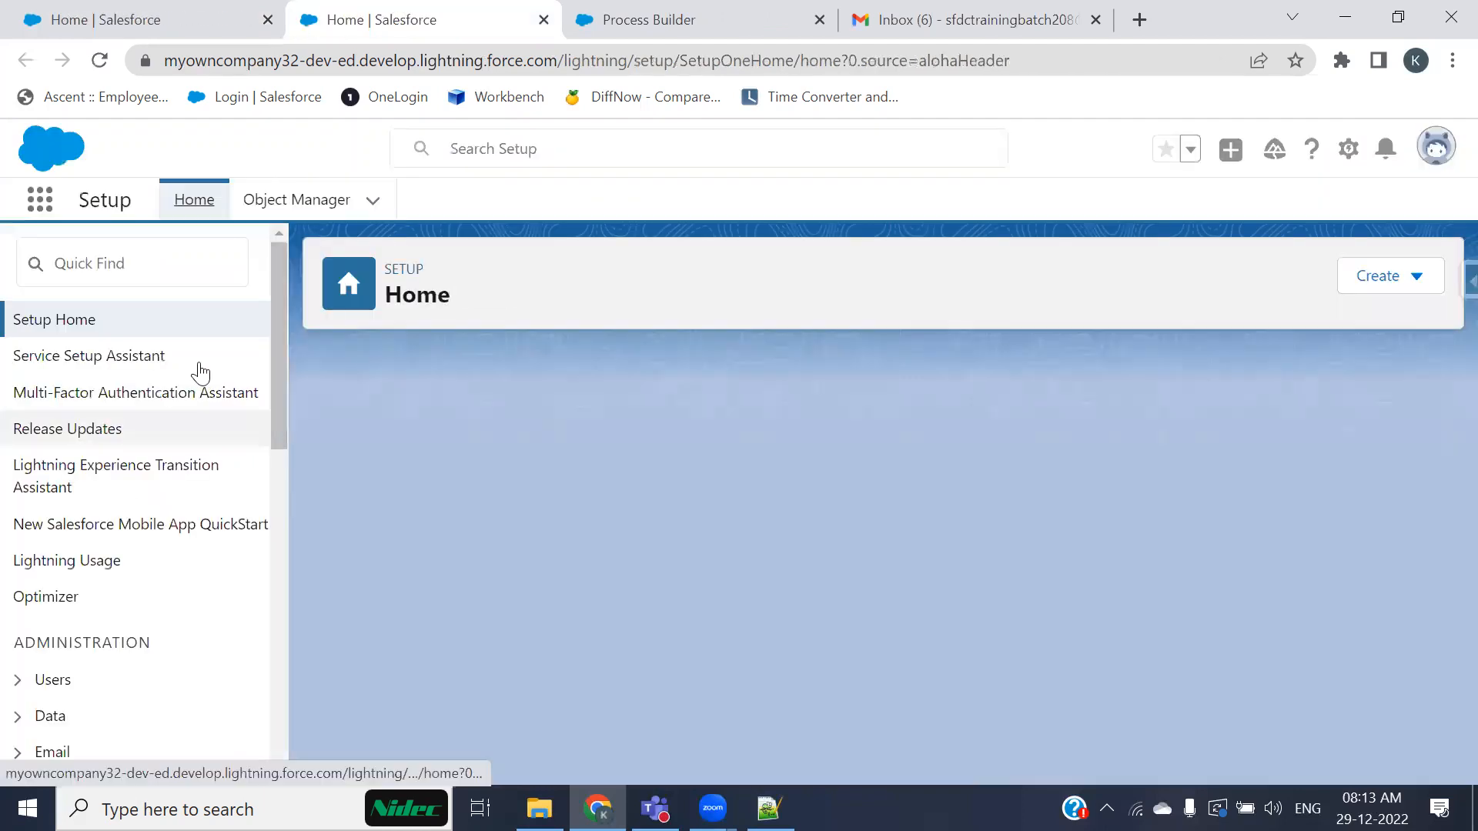
pyautogui.click(159, 269)
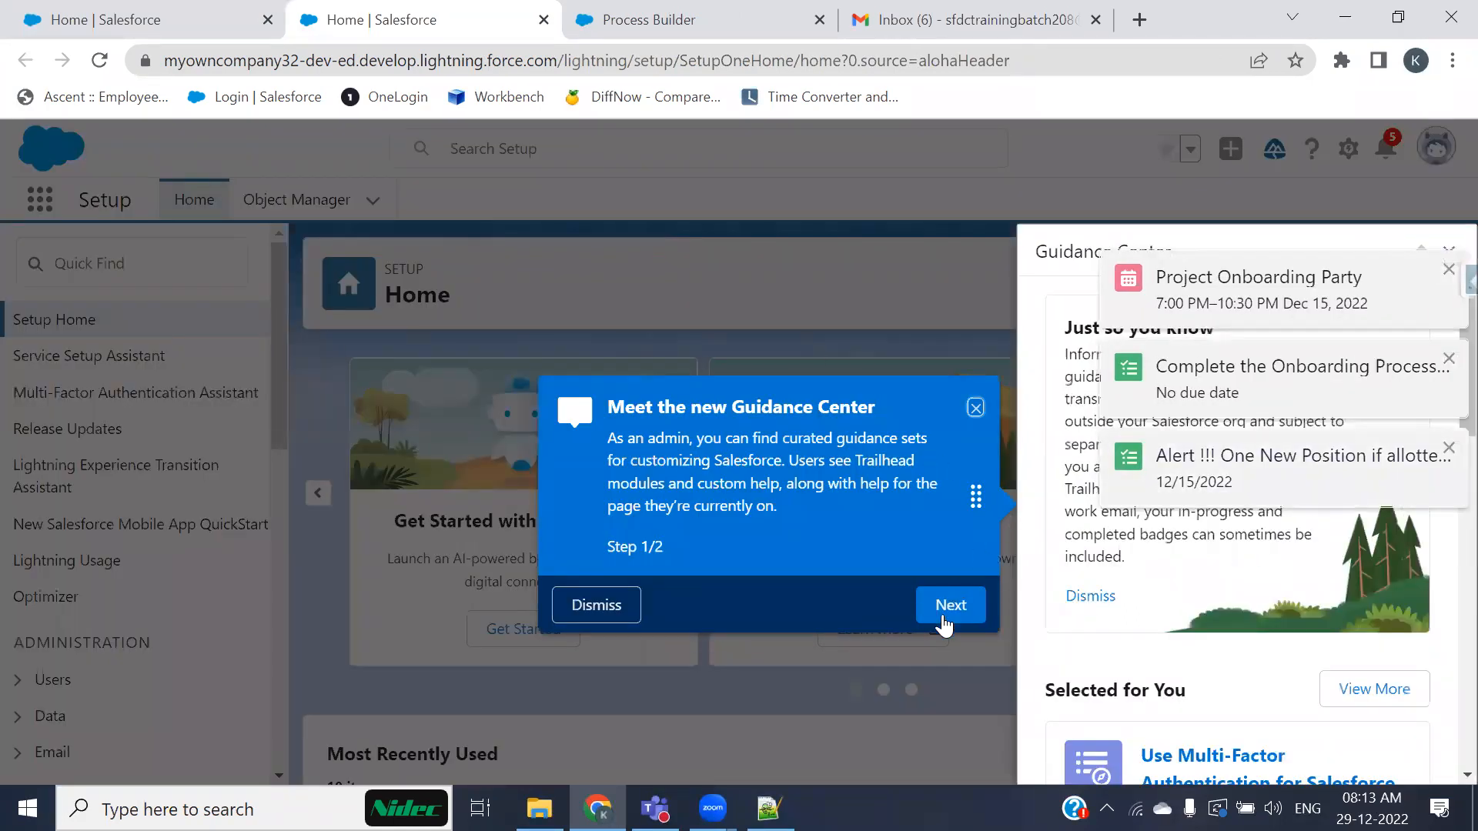
# Step: Close the notification pop-ups and dismiss the Guidance Center tour
pyautogui.click(1448, 274)
pyautogui.click(1449, 270)
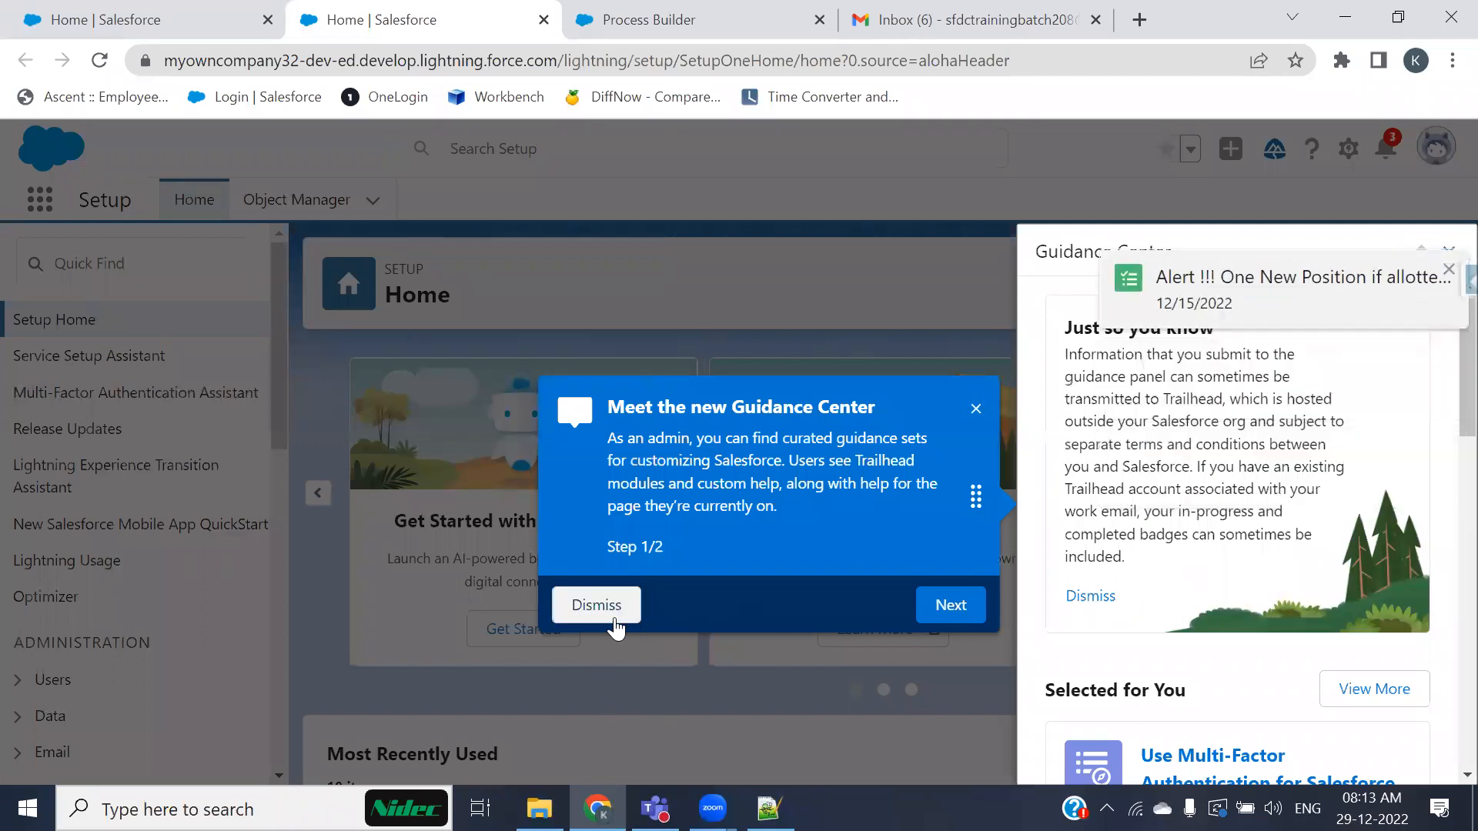
pyautogui.click(596, 605)
pyautogui.click(1433, 269)
pyautogui.click(1429, 252)
# Step: Search Setup for "flow" and open the Flows page
pyautogui.click(77, 263)
pyautogui.write('flow')
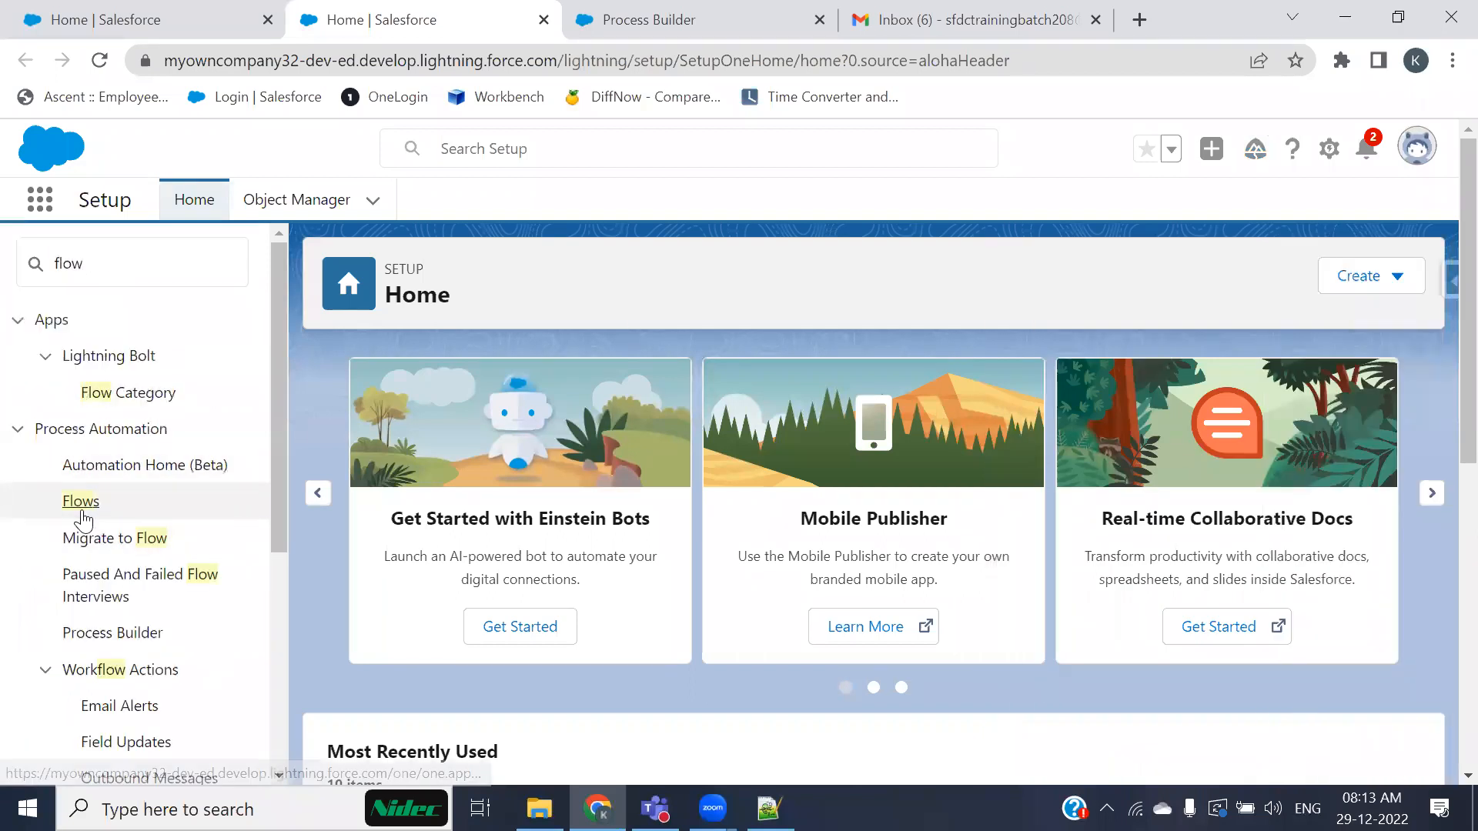
pyautogui.click(98, 508)
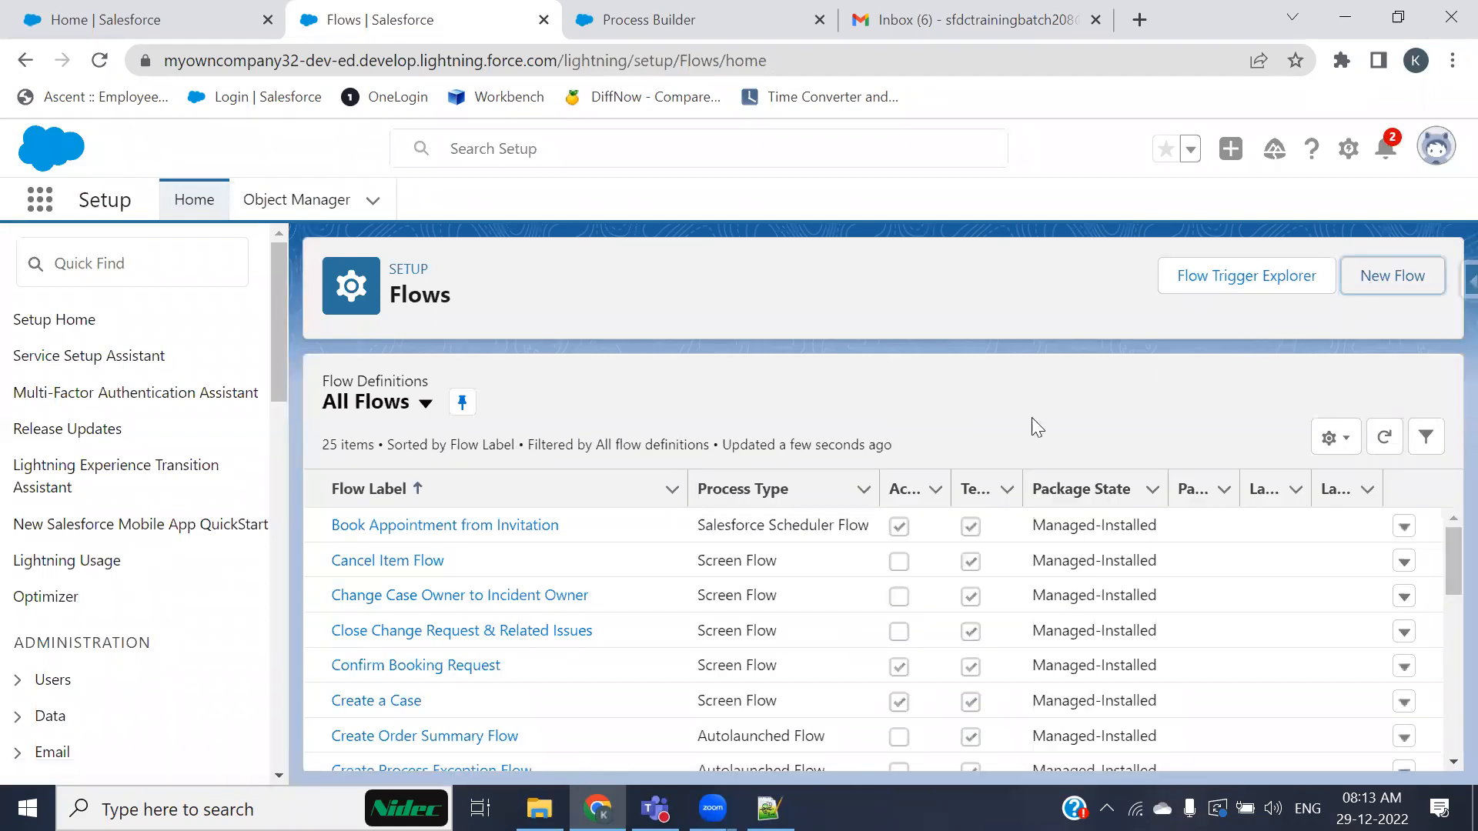
# Step: Start a new Record-Triggered Flow
pyautogui.click(566, 504)
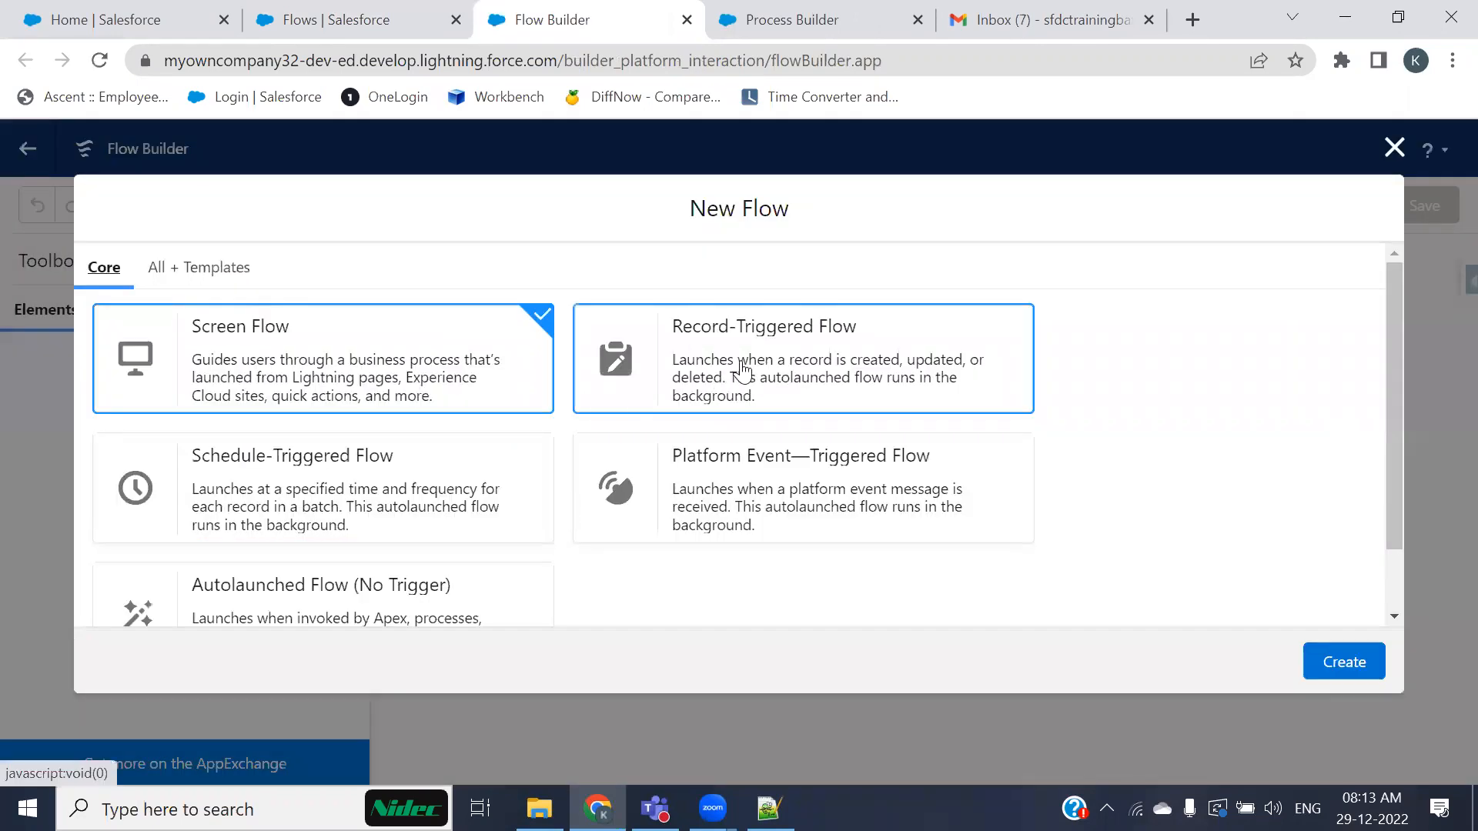
pyautogui.click(741, 372)
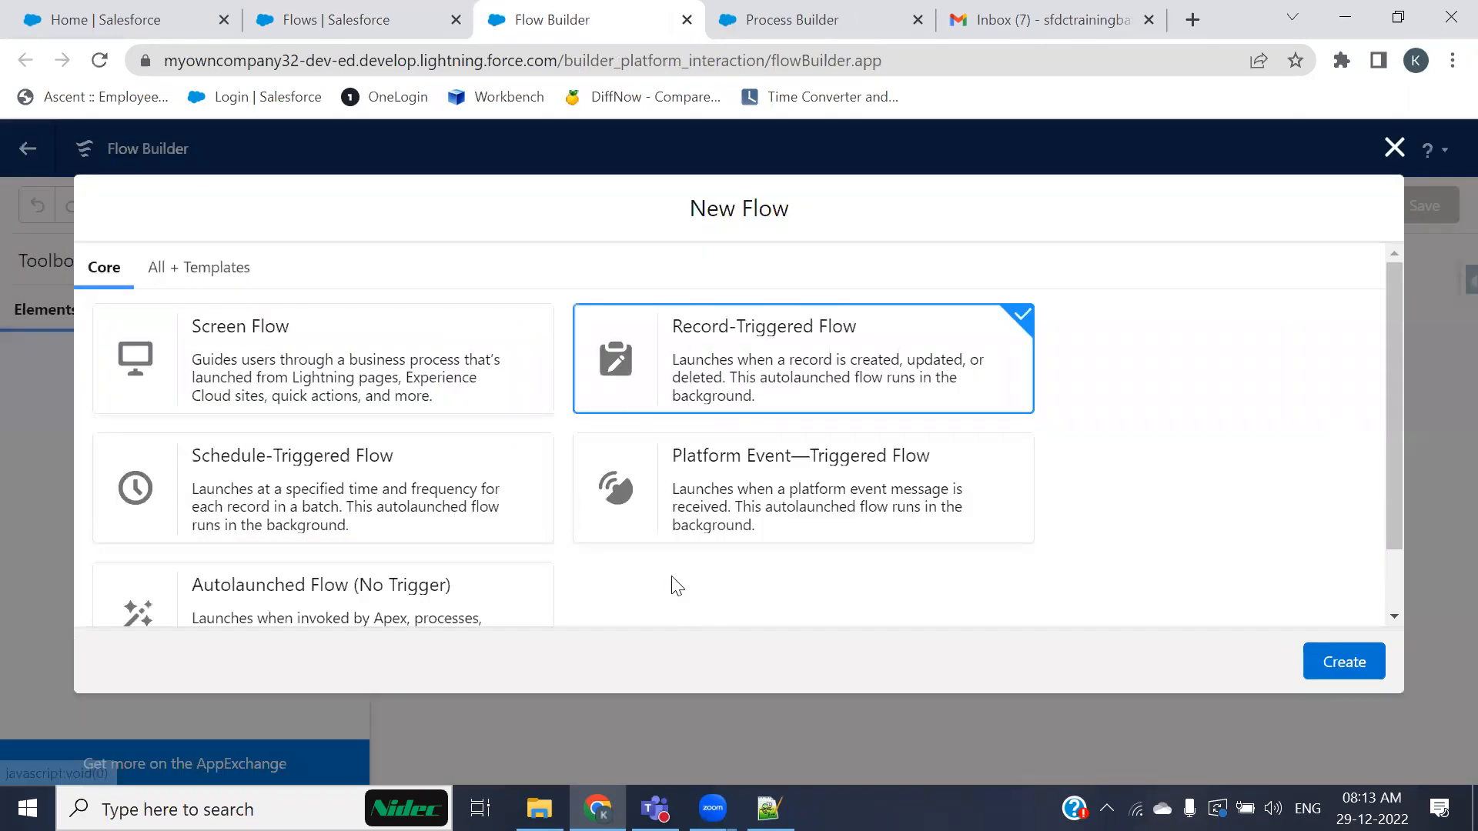
pyautogui.click(1332, 662)
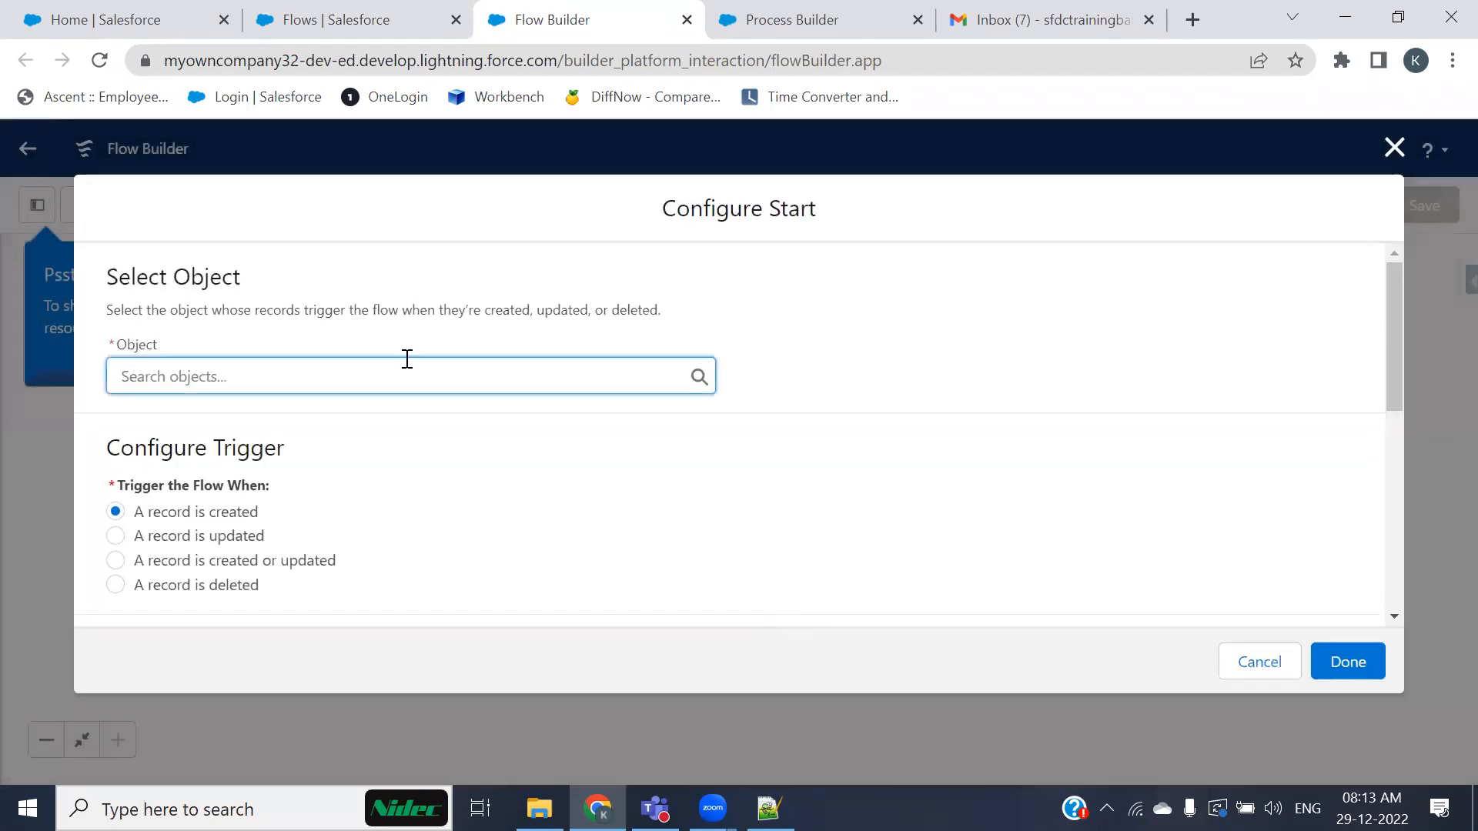
# Step: Set the flow's triggering object to Account
pyautogui.write('acco')
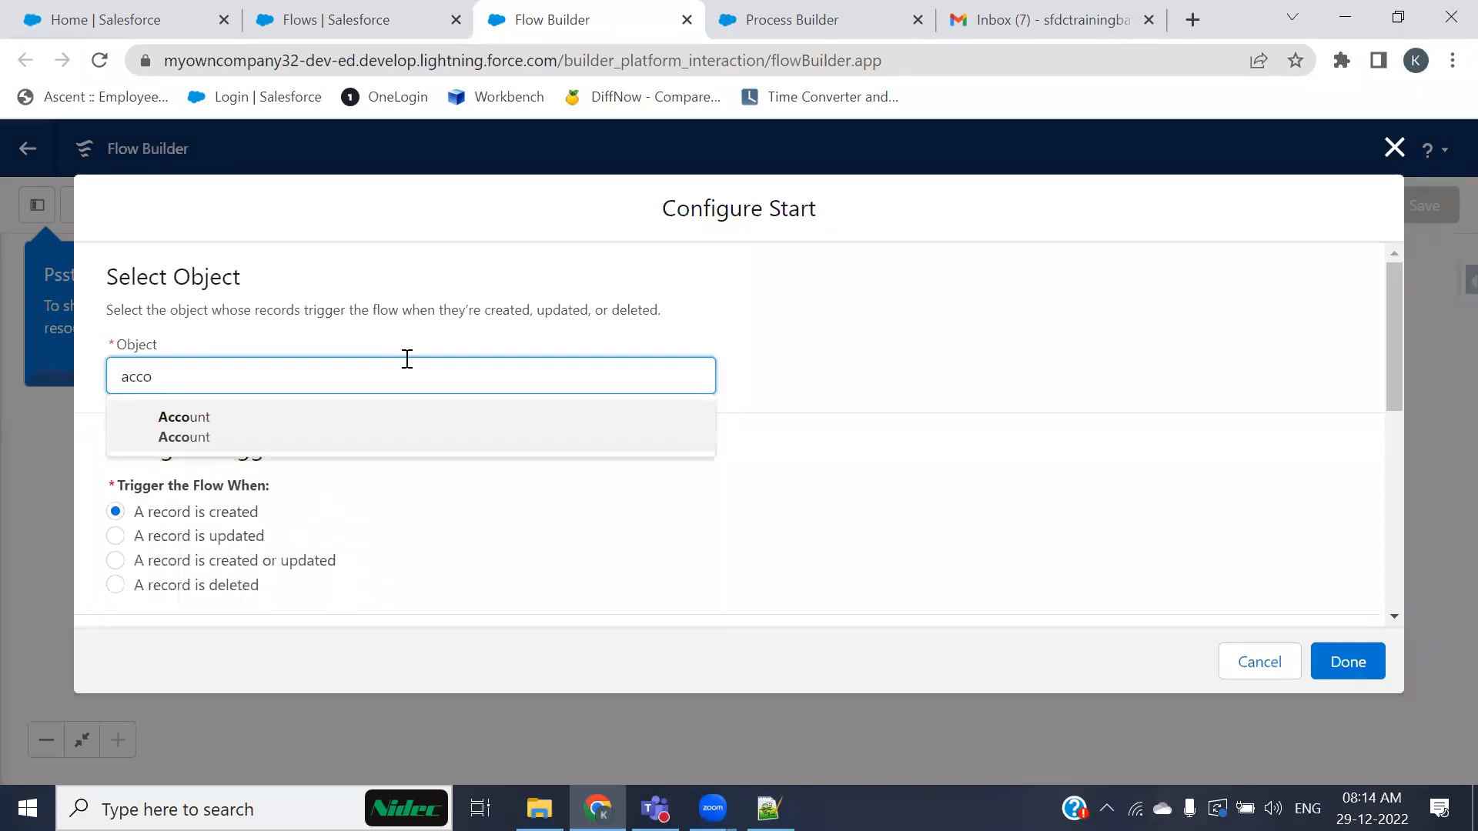
pyautogui.click(335, 437)
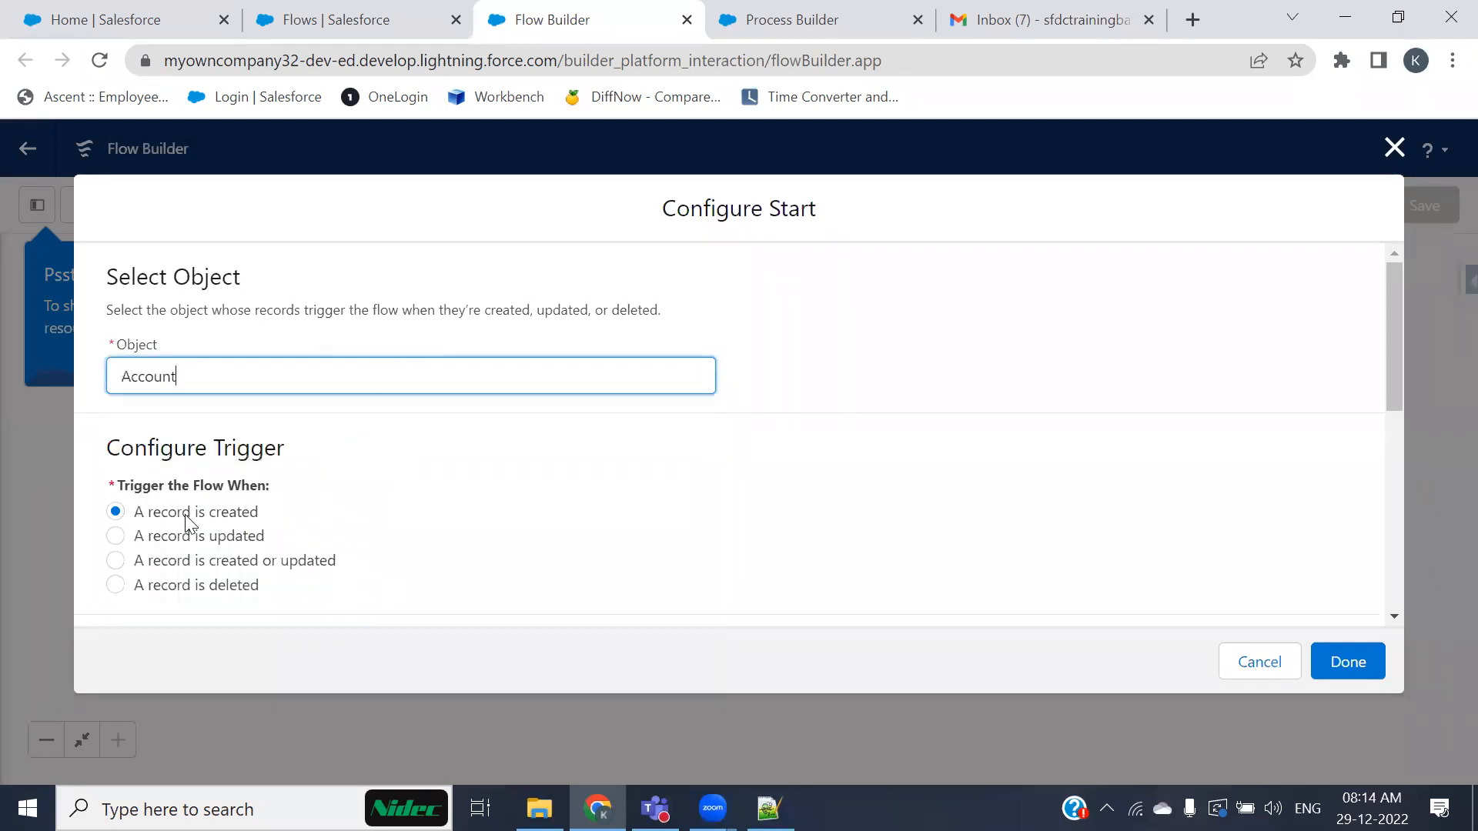
pyautogui.scroll(-10, 535, 531)
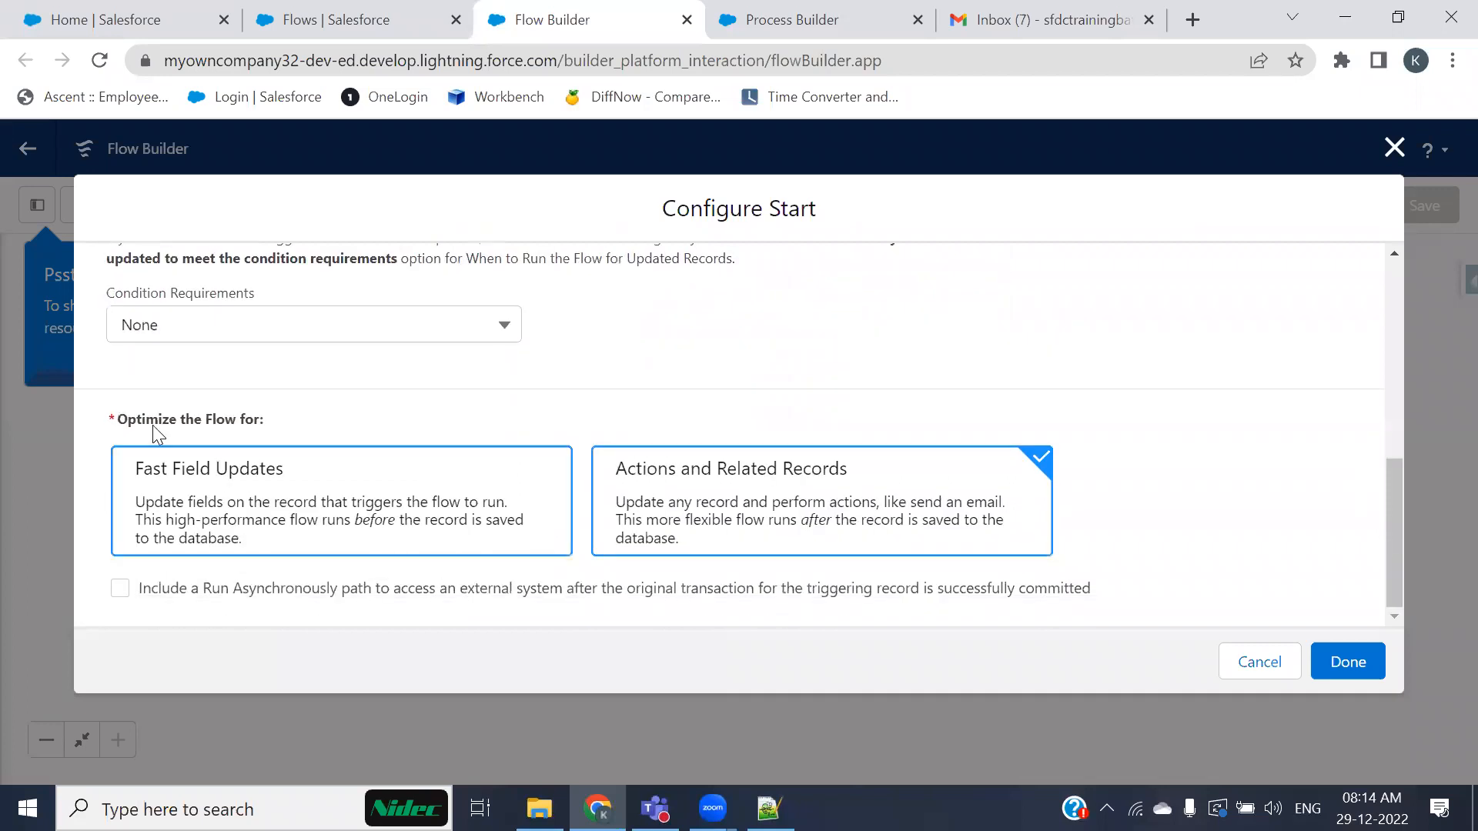
# Step: Set the entry condition to All Conditions Are Met (AND) with Active__c Equals Yes and confirm the start configuration
pyautogui.click(233, 338)
pyautogui.click(214, 410)
pyautogui.click(469, 418)
pyautogui.write('ac')
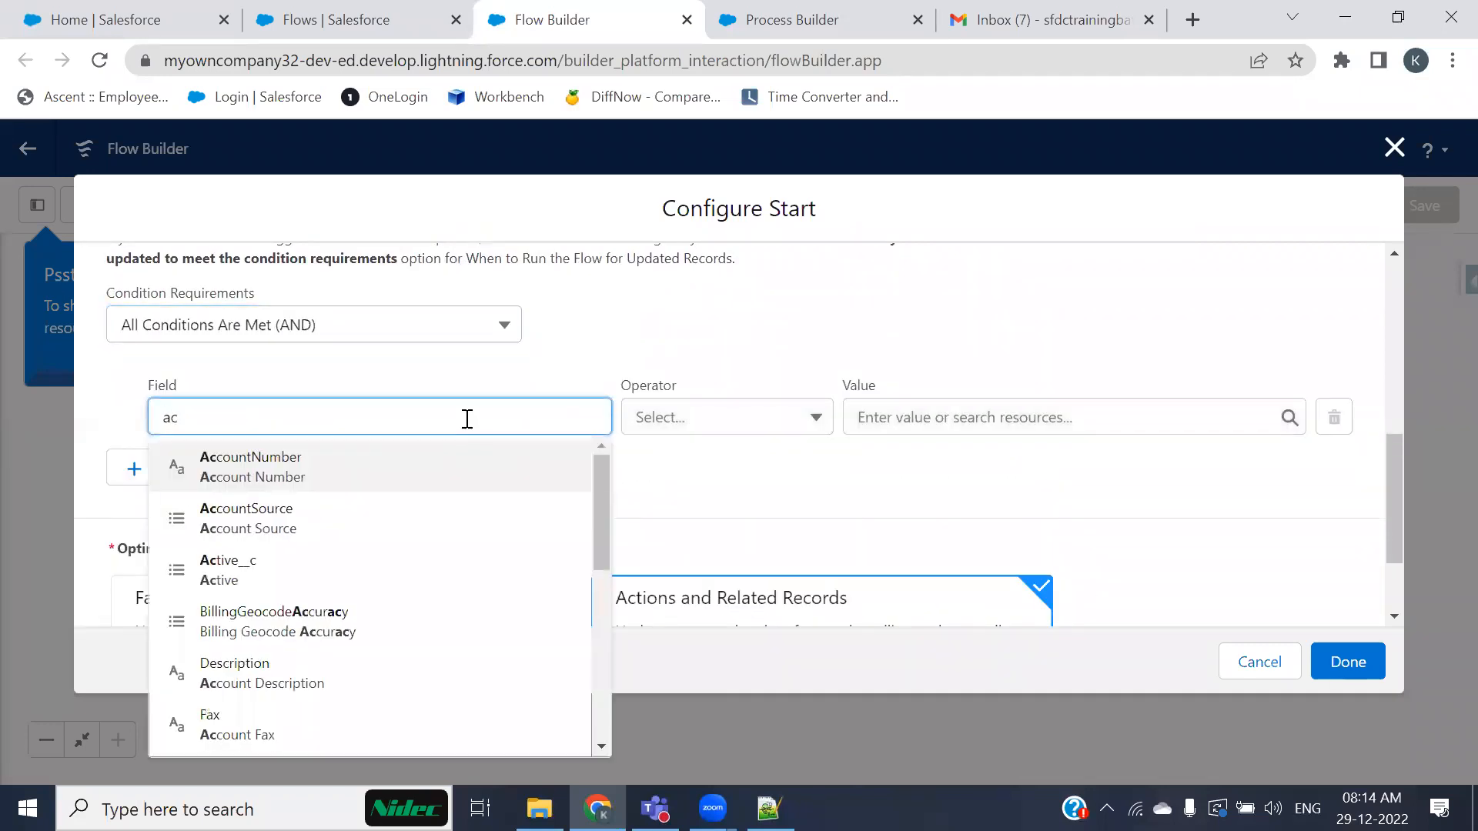
pyautogui.write('ti')
pyautogui.click(377, 473)
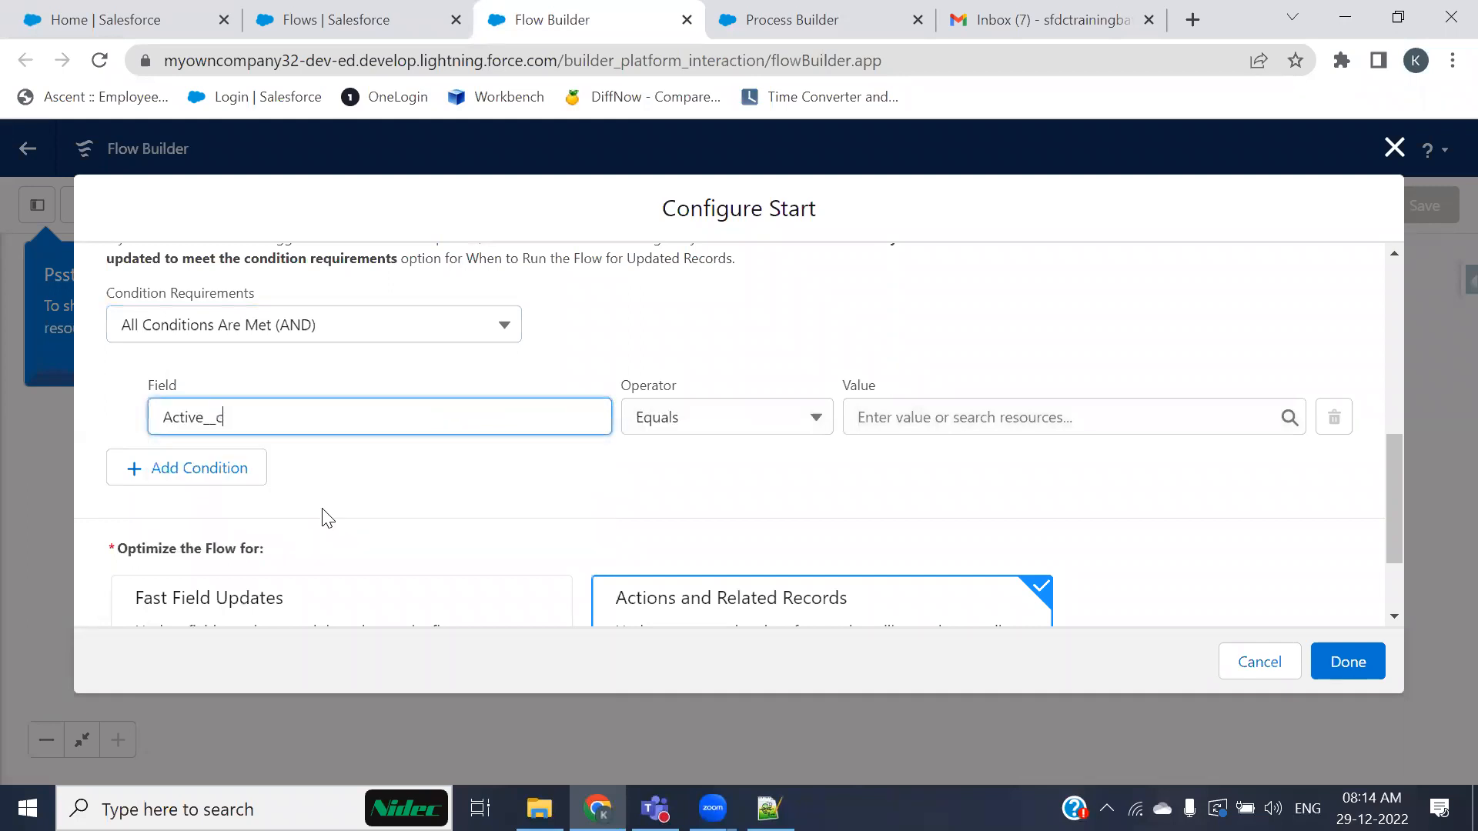
pyautogui.click(1020, 423)
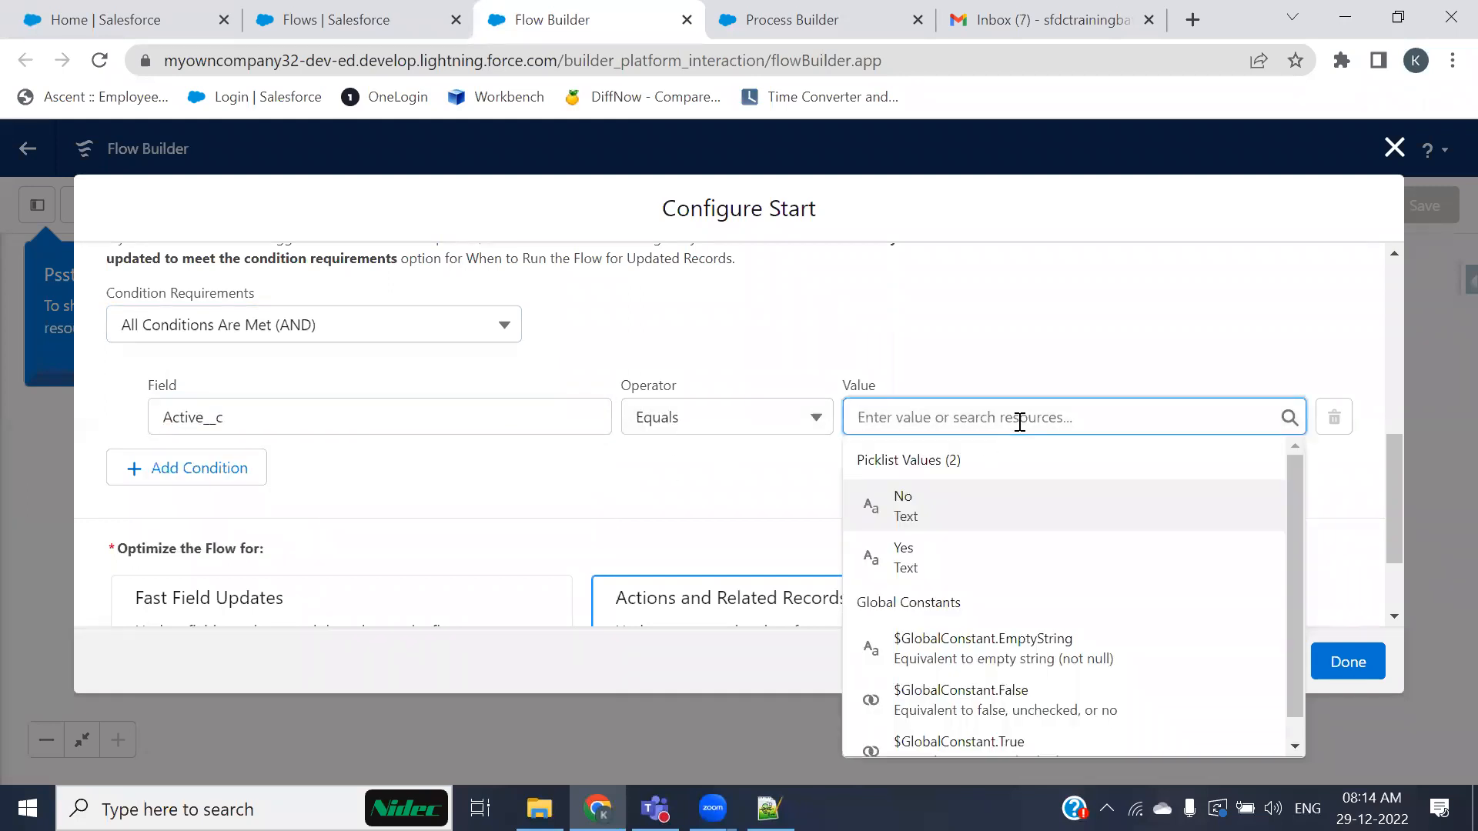
pyautogui.click(896, 553)
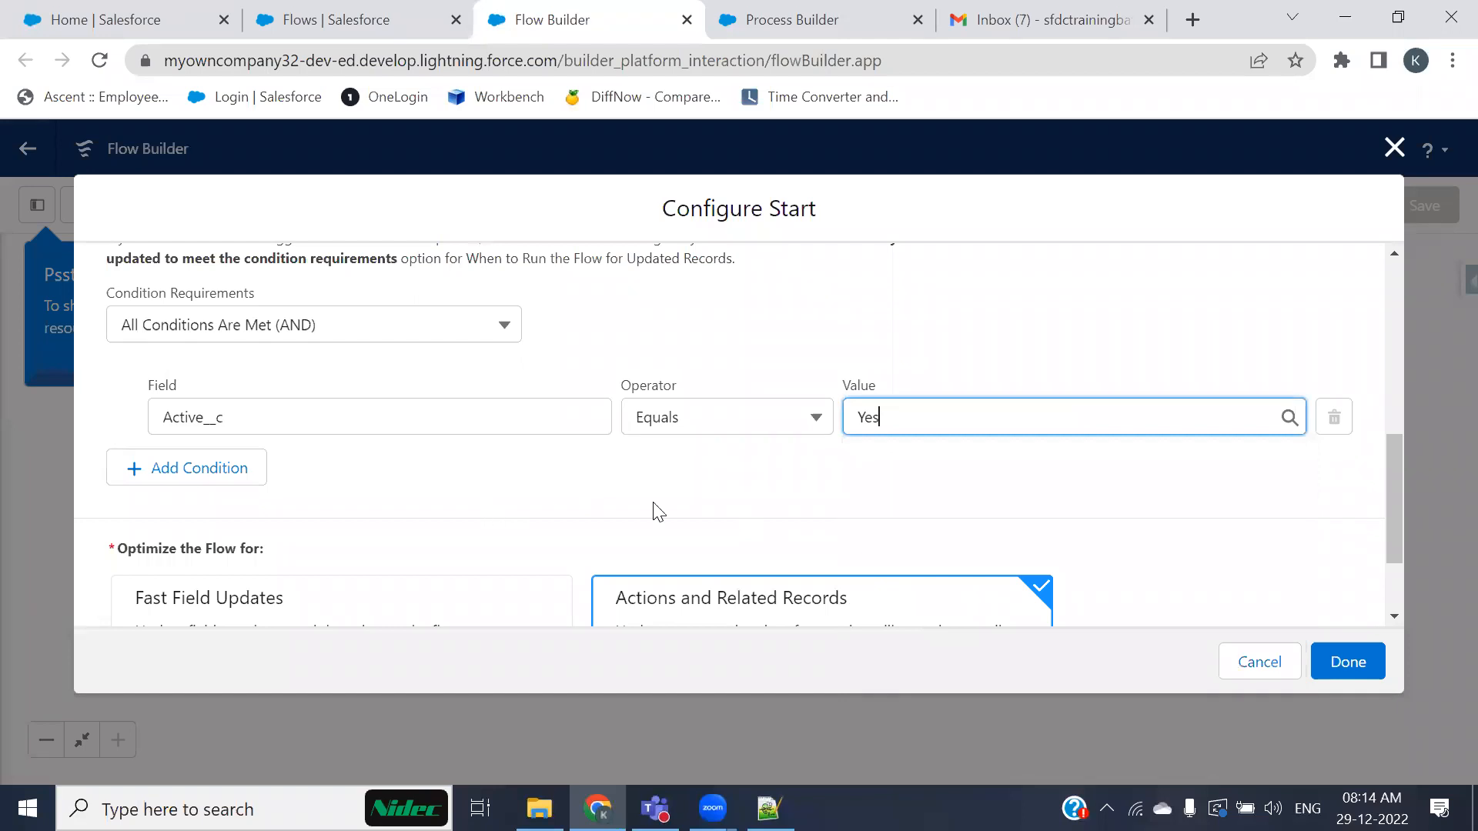
pyautogui.scroll(-2, 1088, 495)
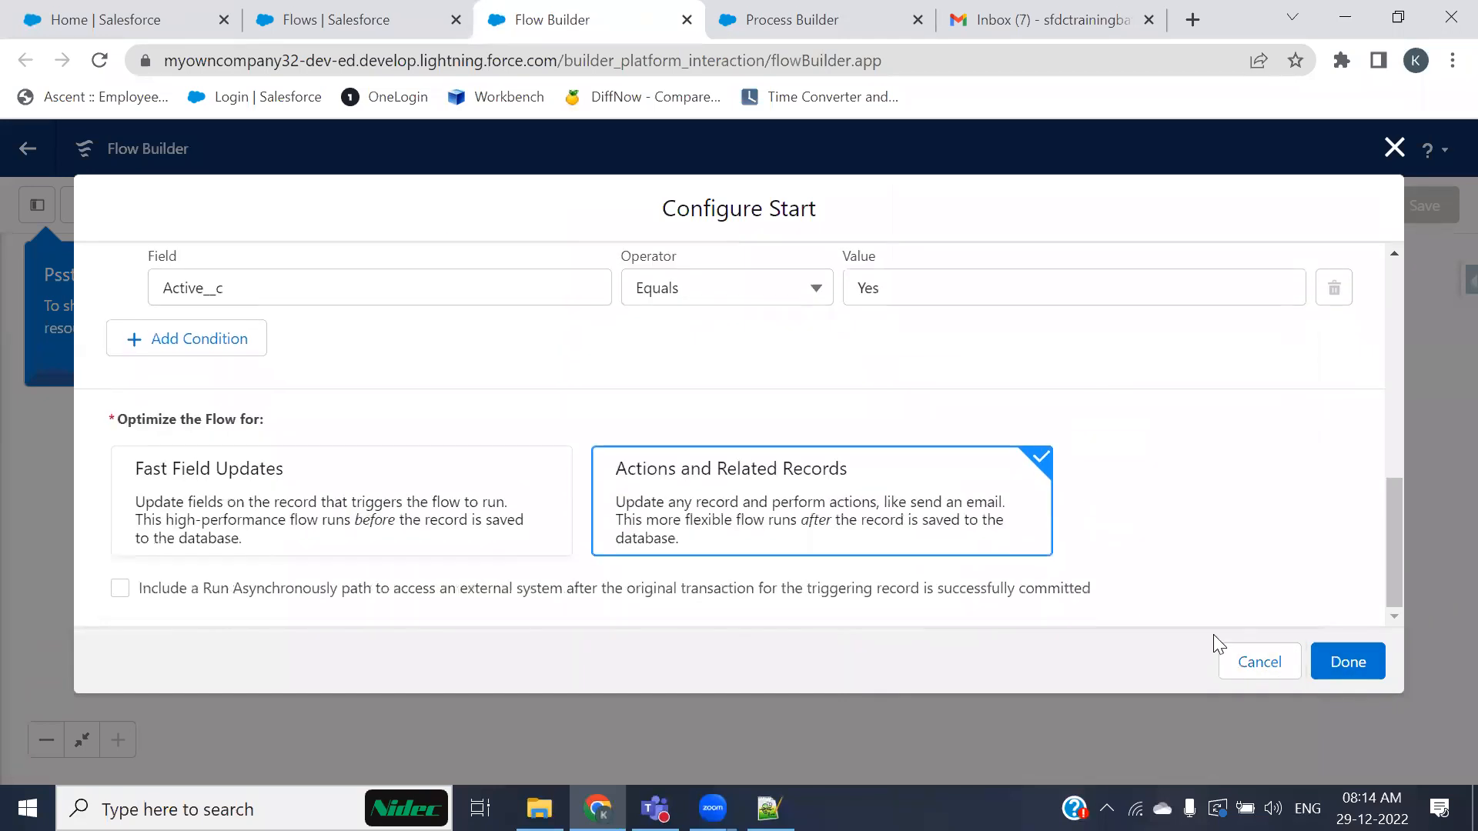
pyautogui.click(1331, 667)
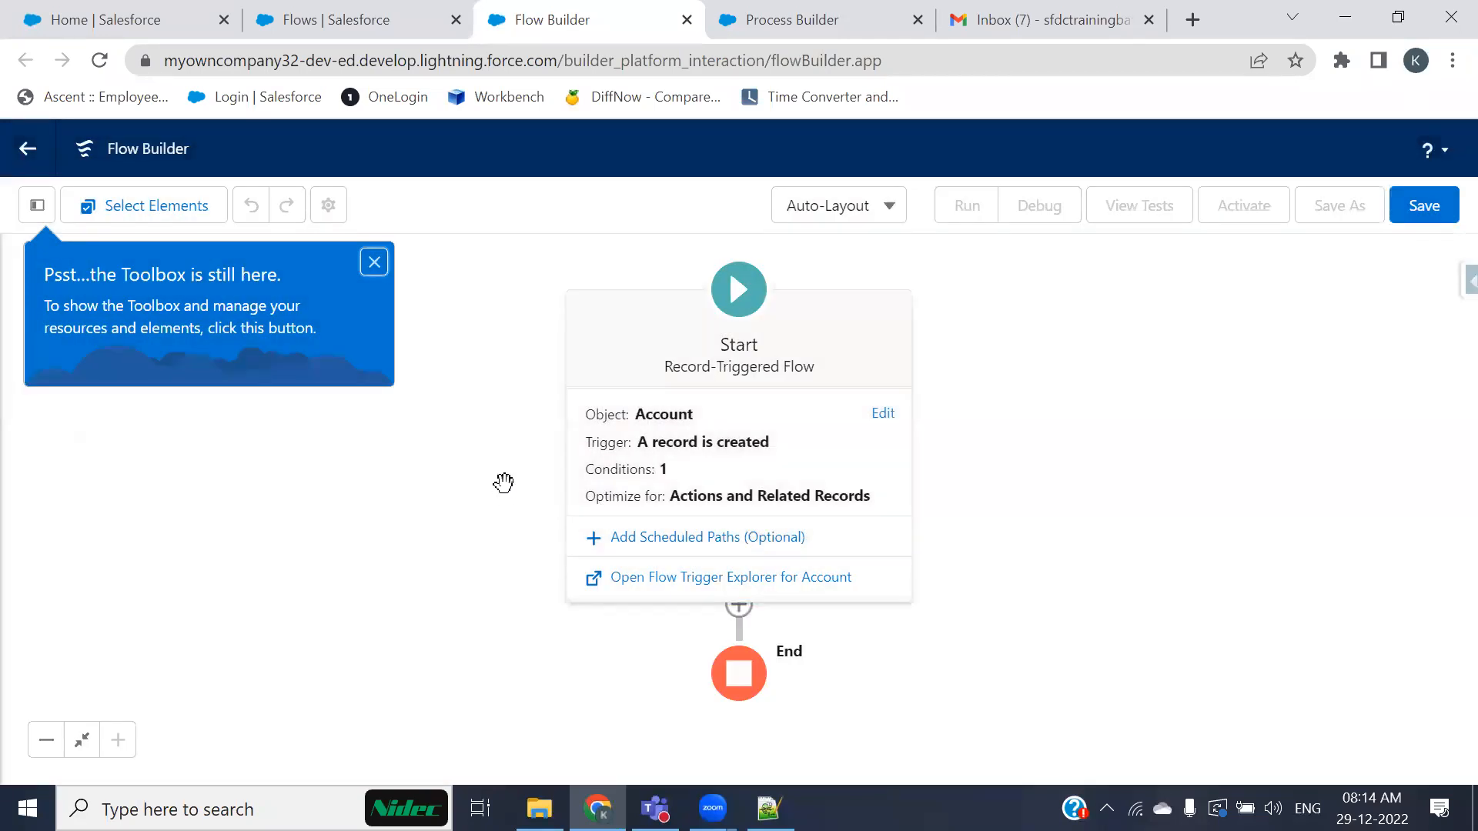
# Step: Dismiss the toolbox tip and add a Create Records element on the Run Immediately path
pyautogui.click(378, 267)
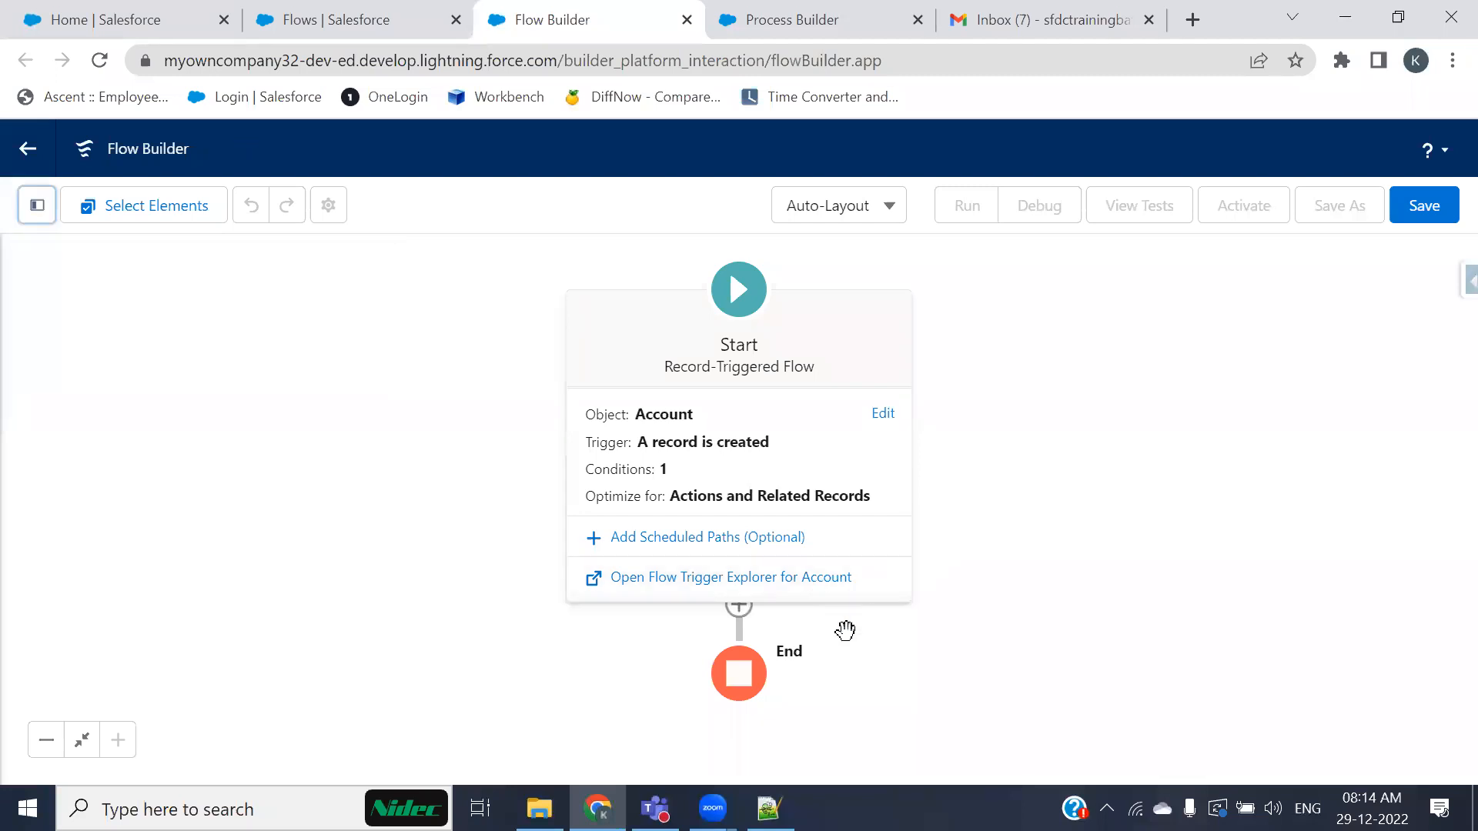
pyautogui.click(989, 623)
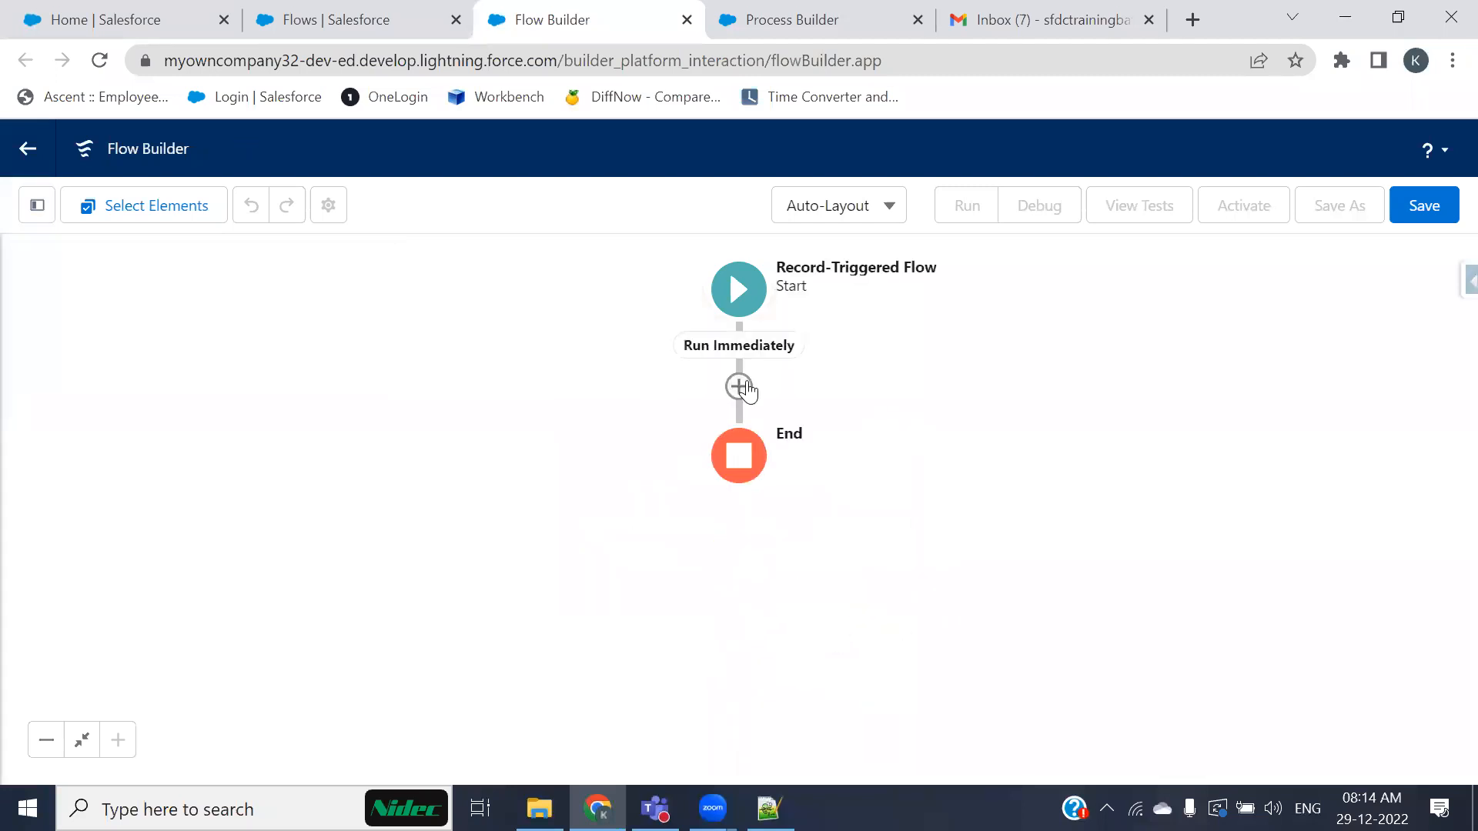
pyautogui.click(738, 385)
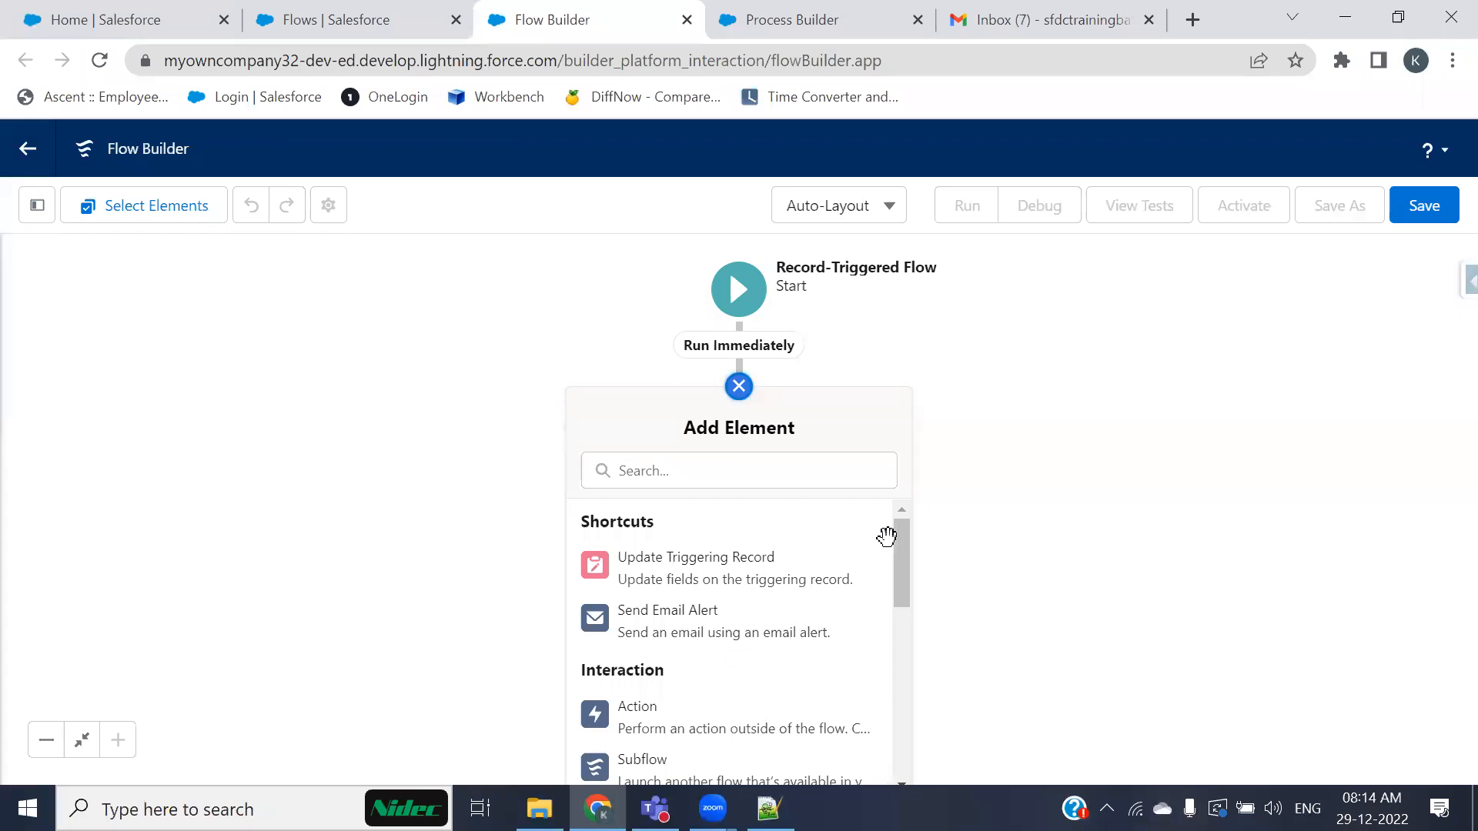
pyautogui.moveTo(1027, 506); pyautogui.dragTo(1010, 433)
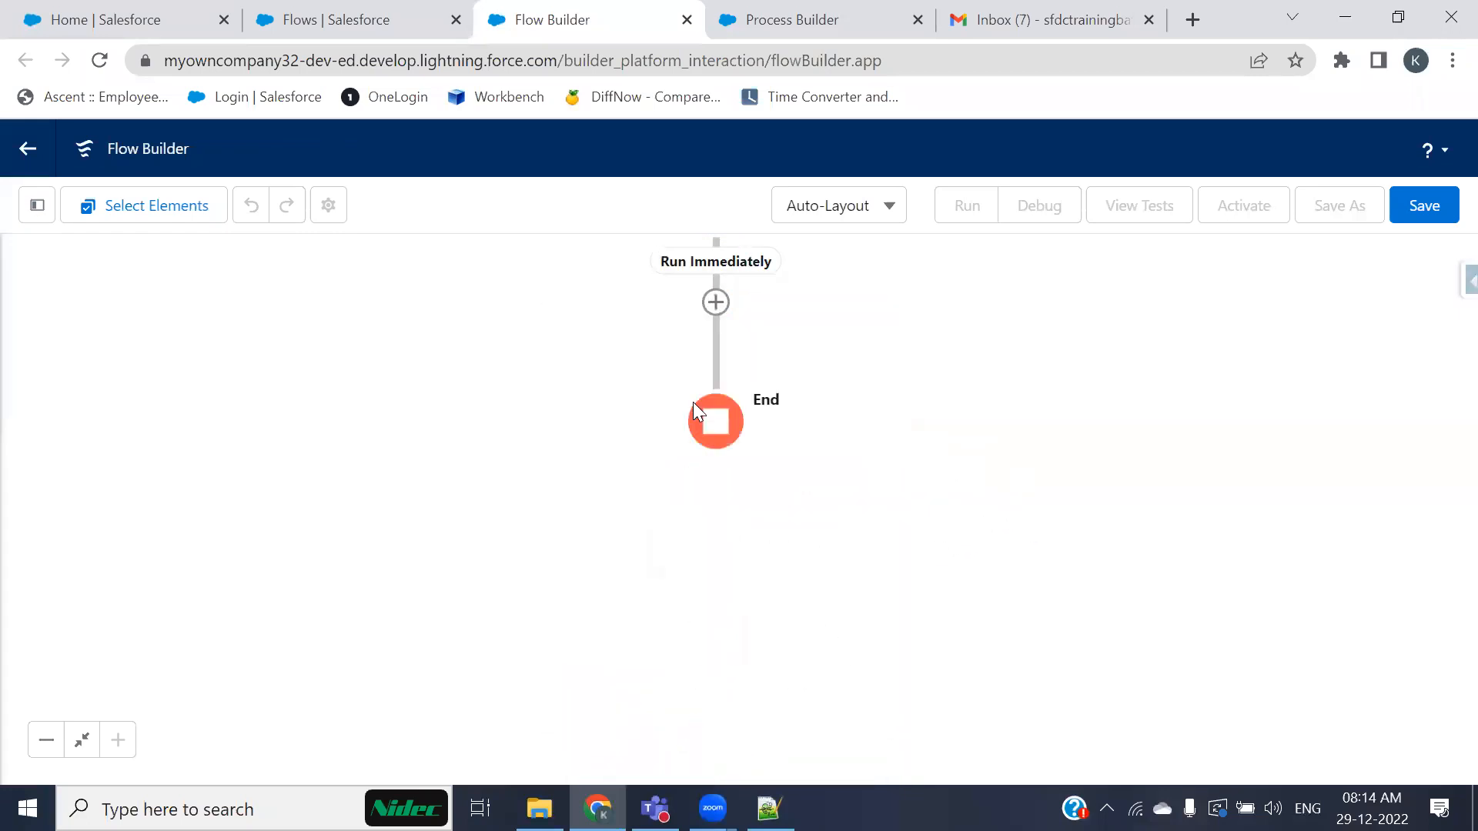
pyautogui.click(715, 304)
pyautogui.scroll(-5, 792, 517)
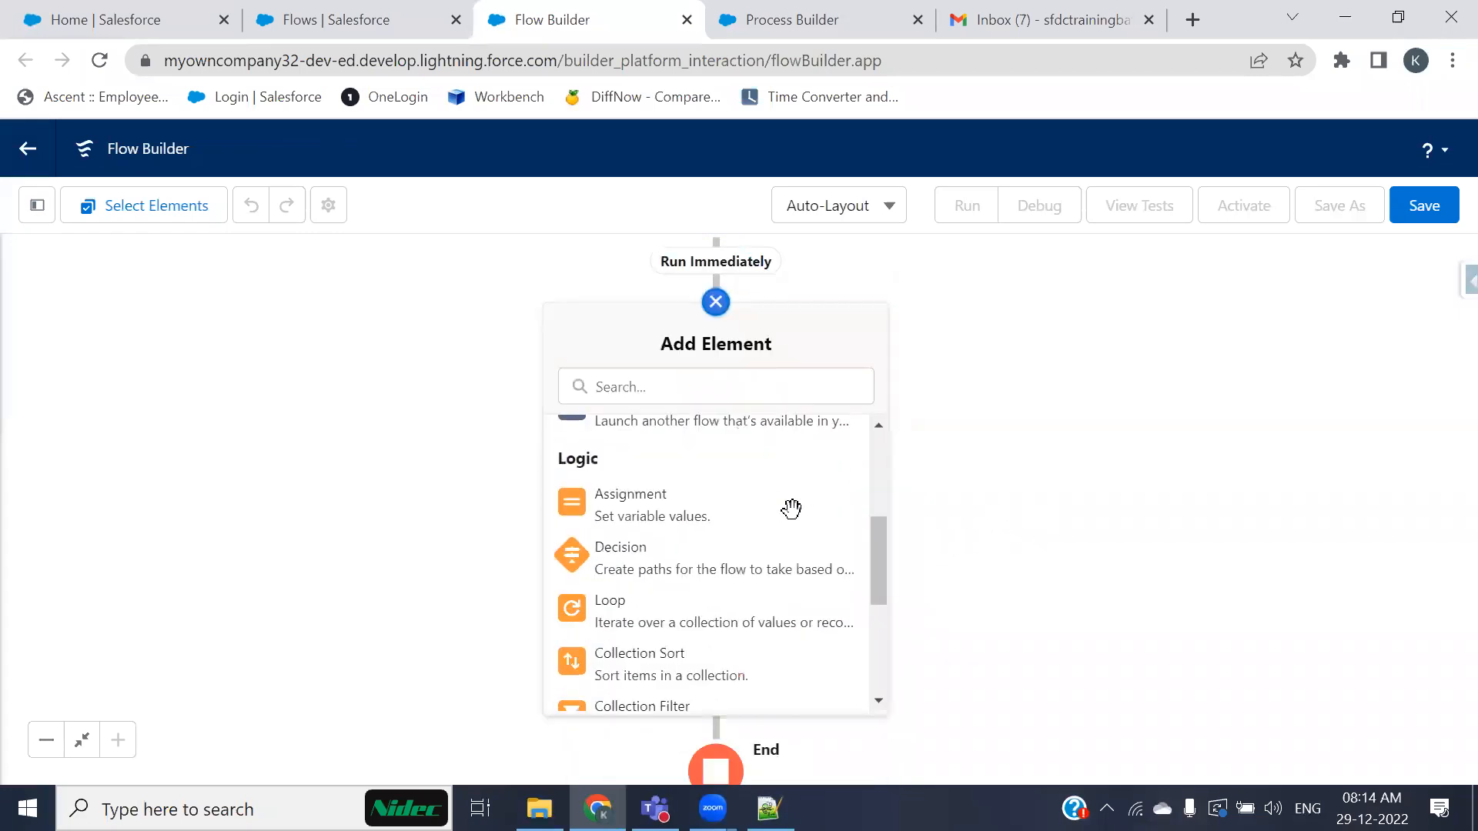
pyautogui.scroll(-2, 792, 518)
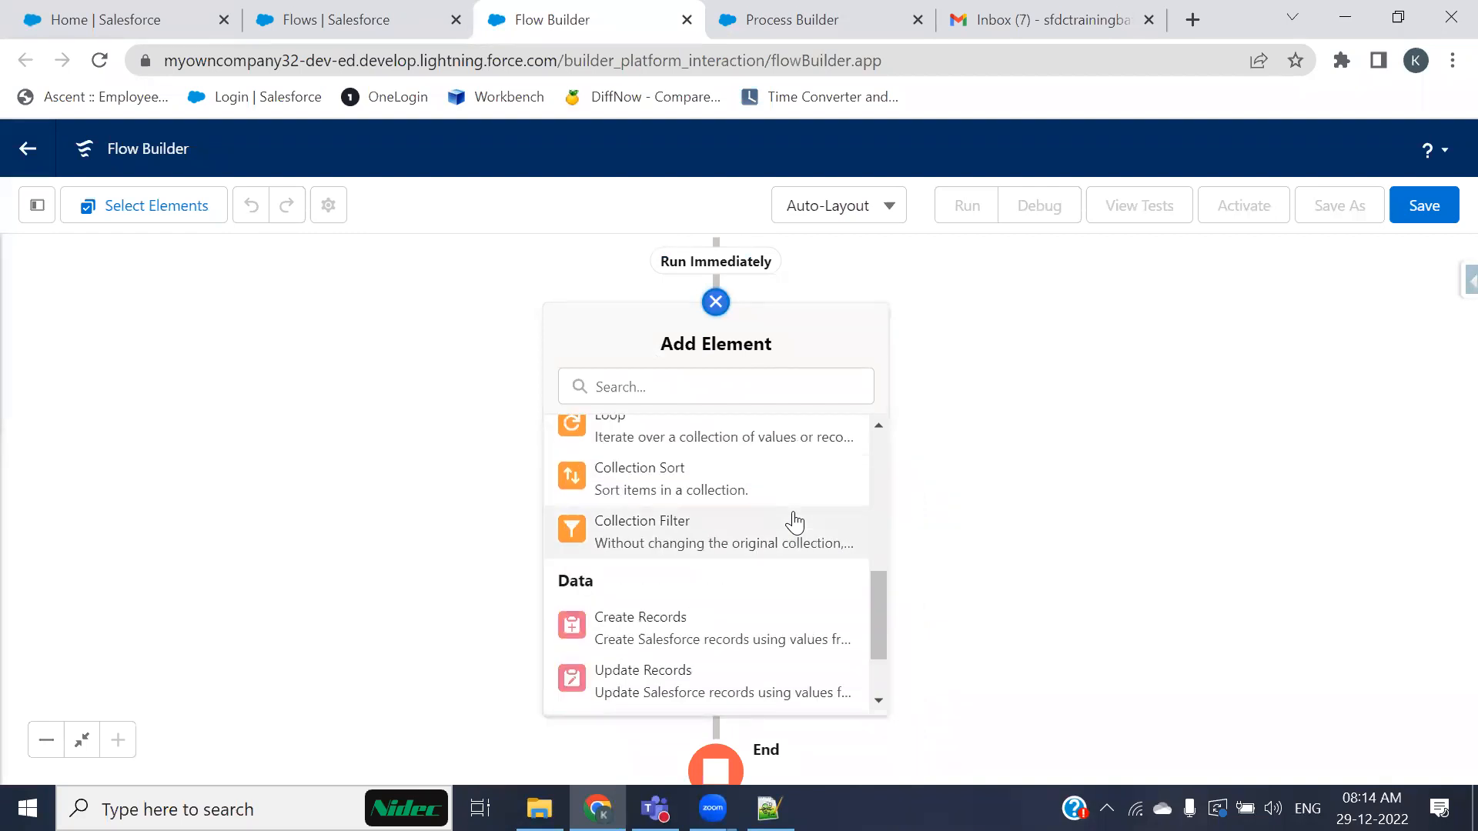
pyautogui.click(673, 643)
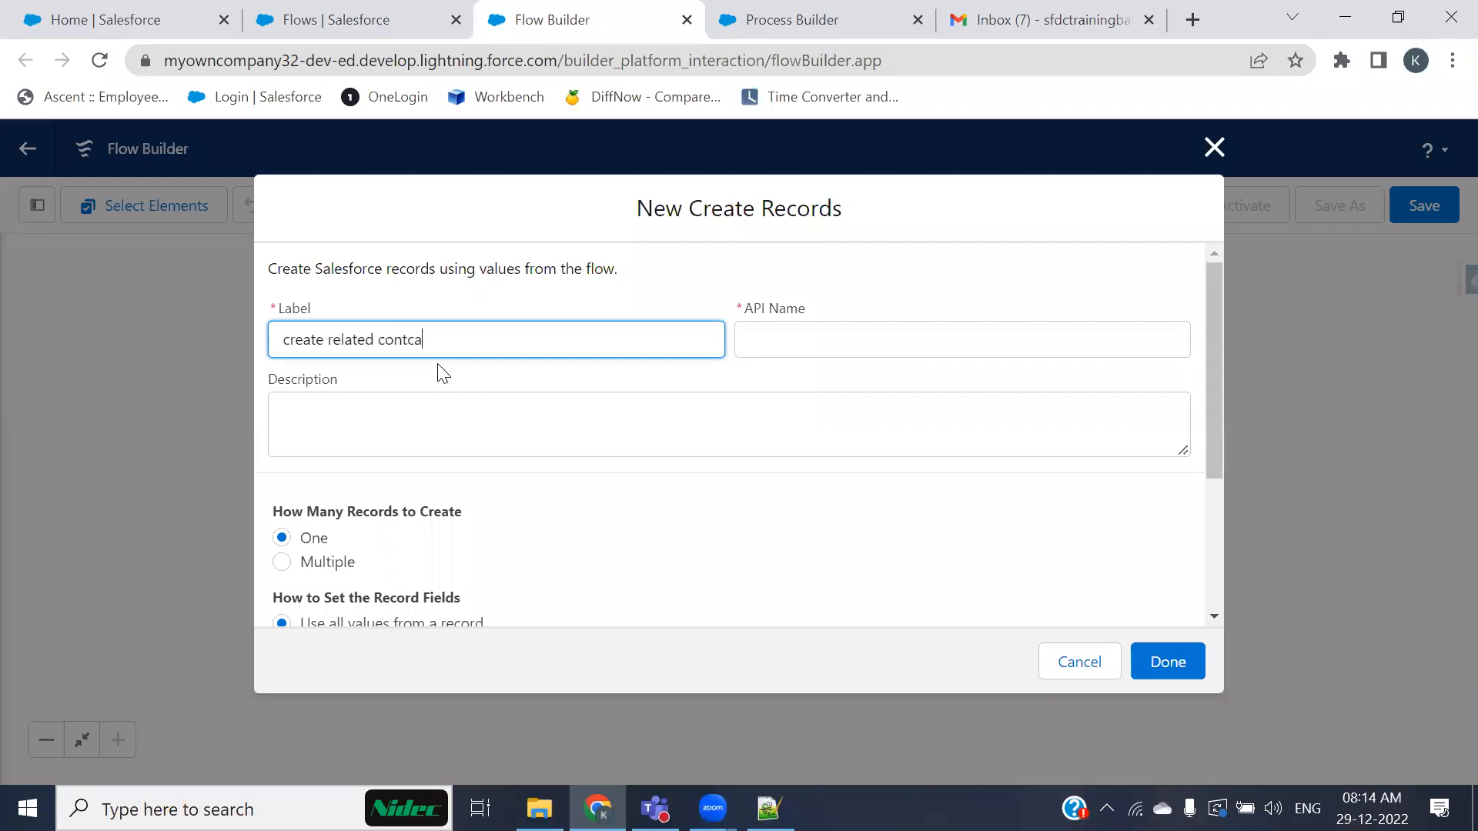
# Step: Label the Create Records element "create related contact", set its record to {!$Record}, and confirm it
pyautogui.press('Tab')
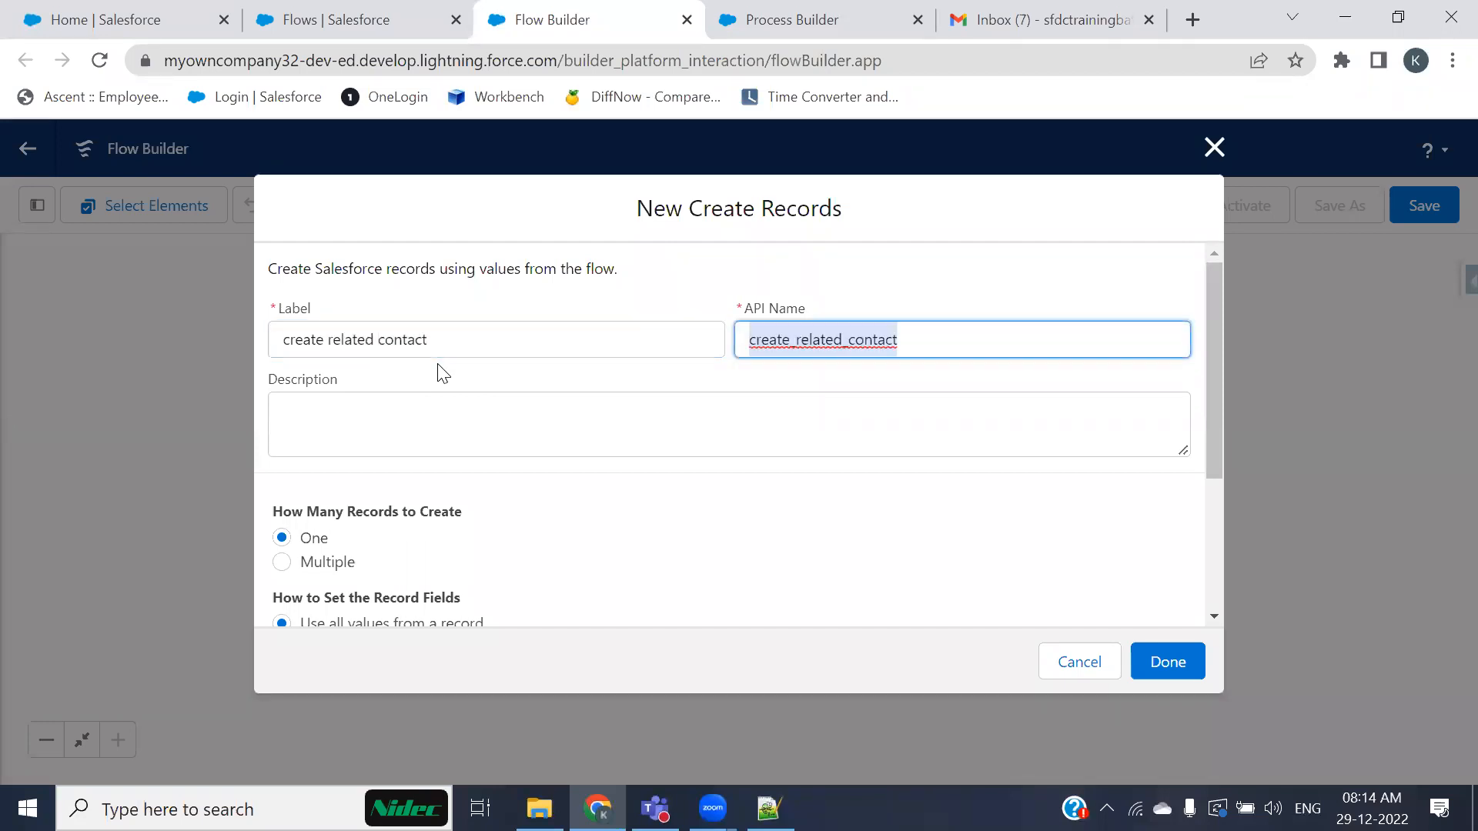
pyautogui.scroll(-3, 419, 433)
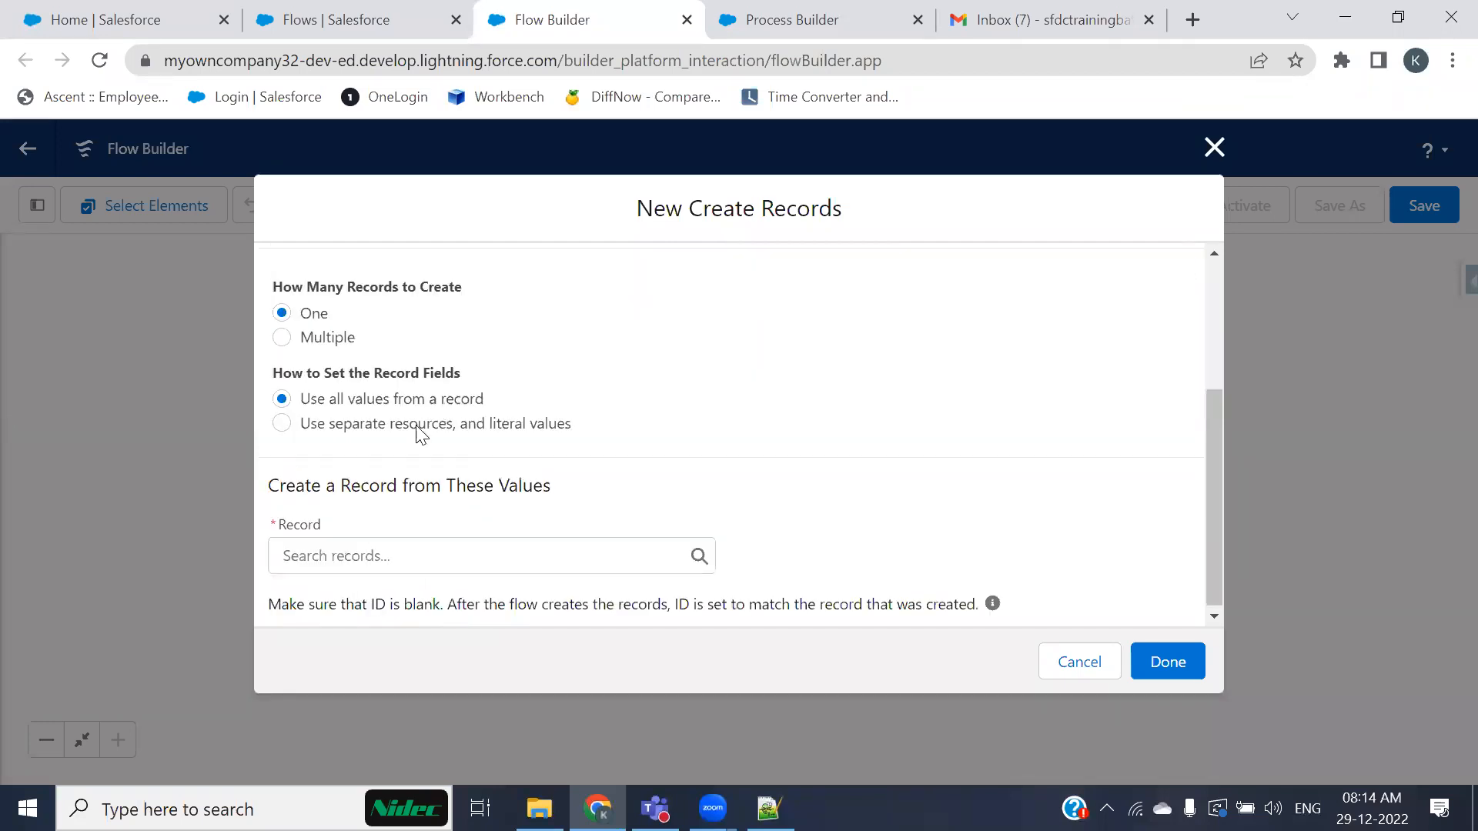
pyautogui.click(409, 553)
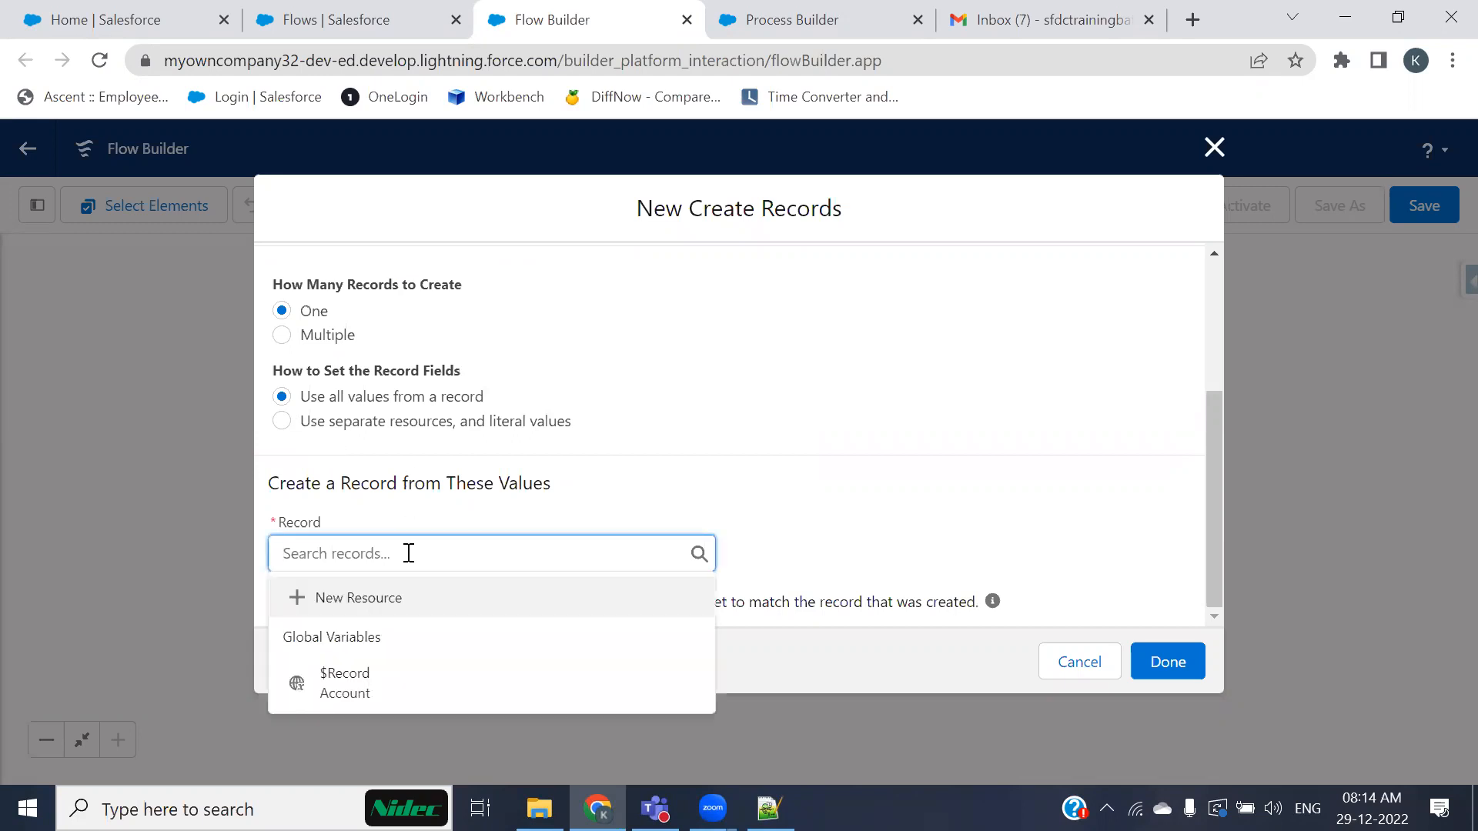
pyautogui.click(385, 674)
pyautogui.write('.')
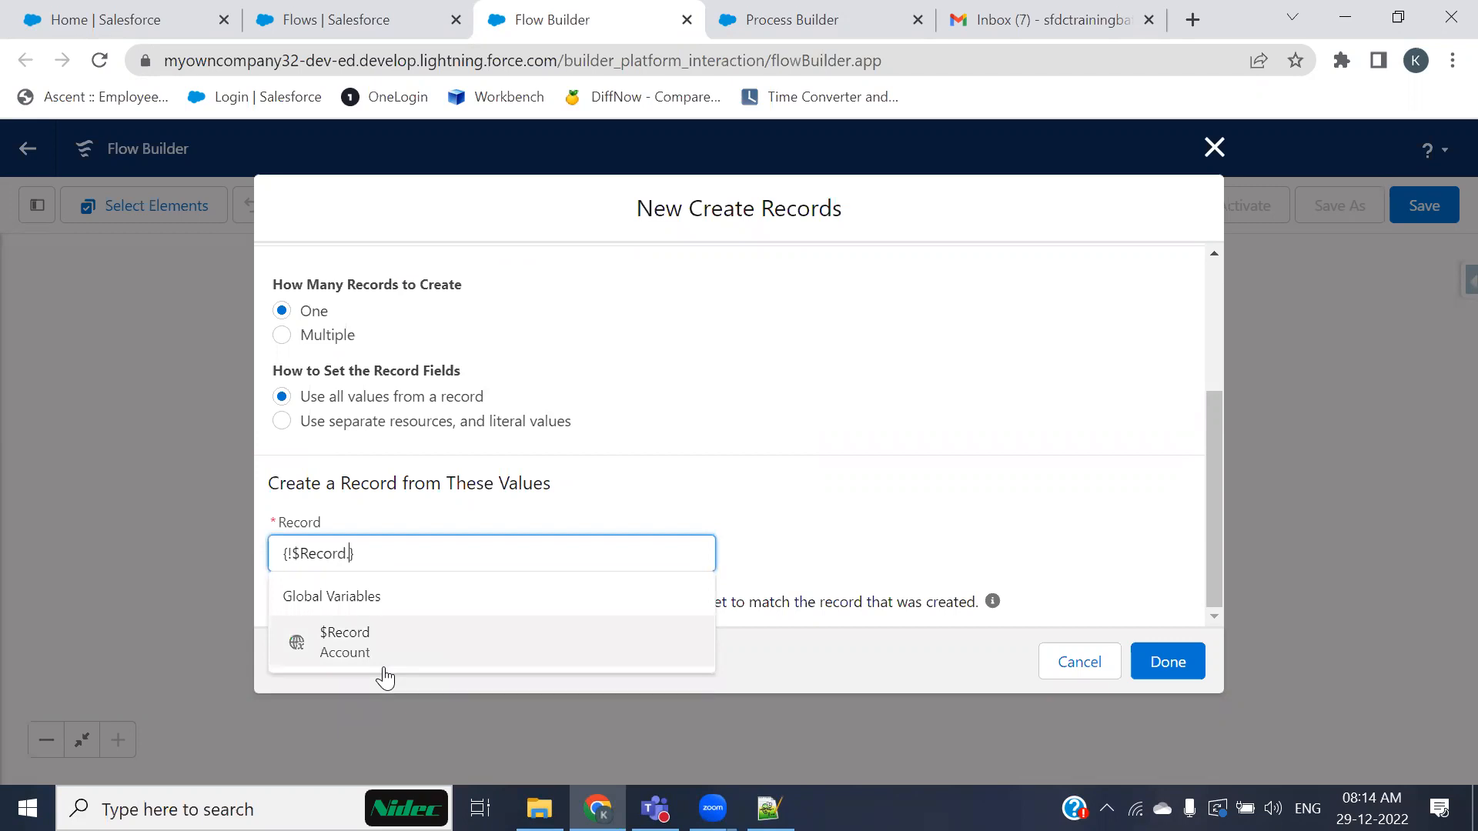
pyautogui.press('BackSpace')
pyautogui.click(385, 674)
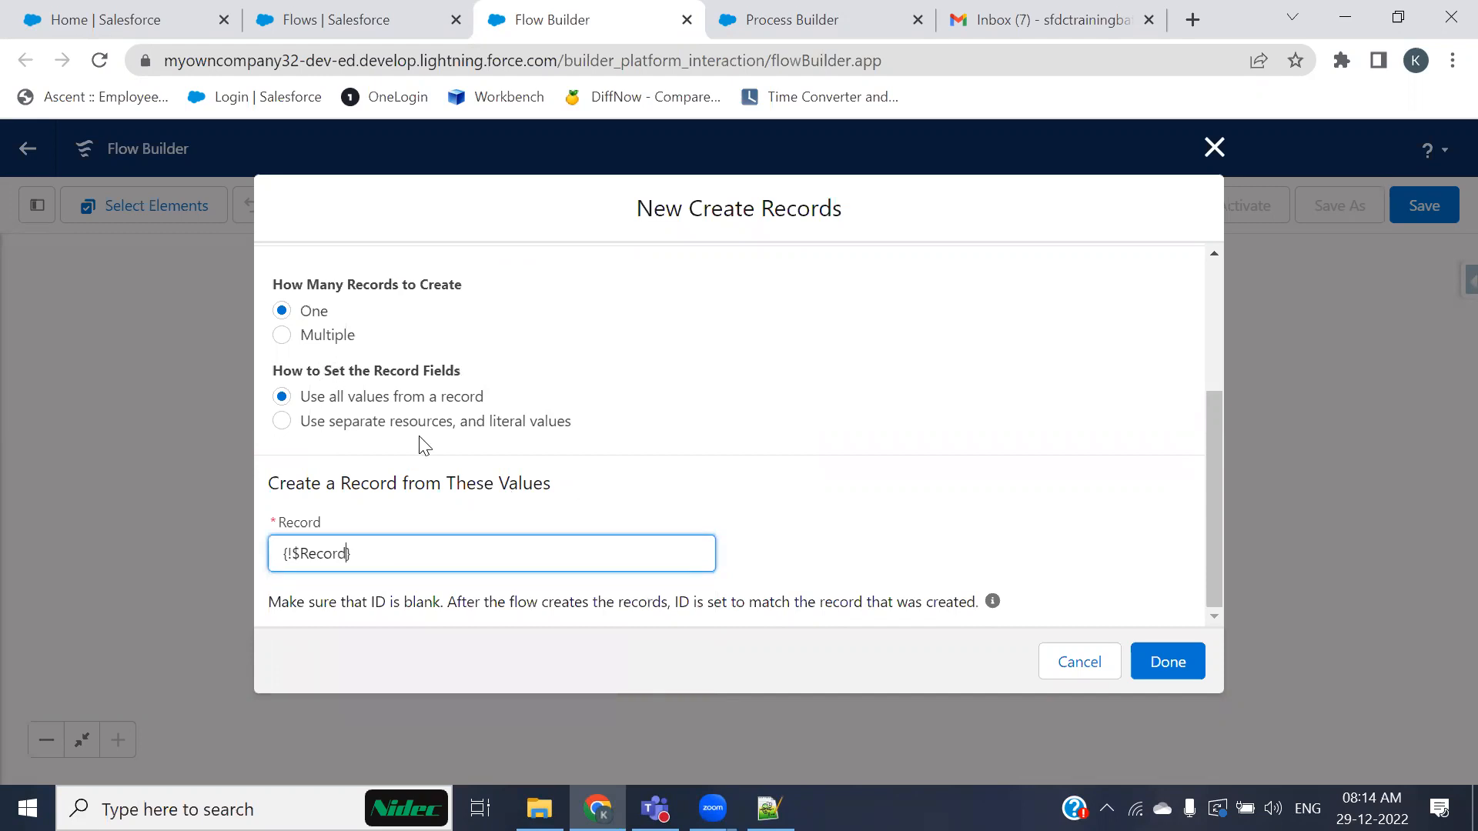
pyautogui.scroll(3, 422, 445)
pyautogui.scroll(-3, 421, 437)
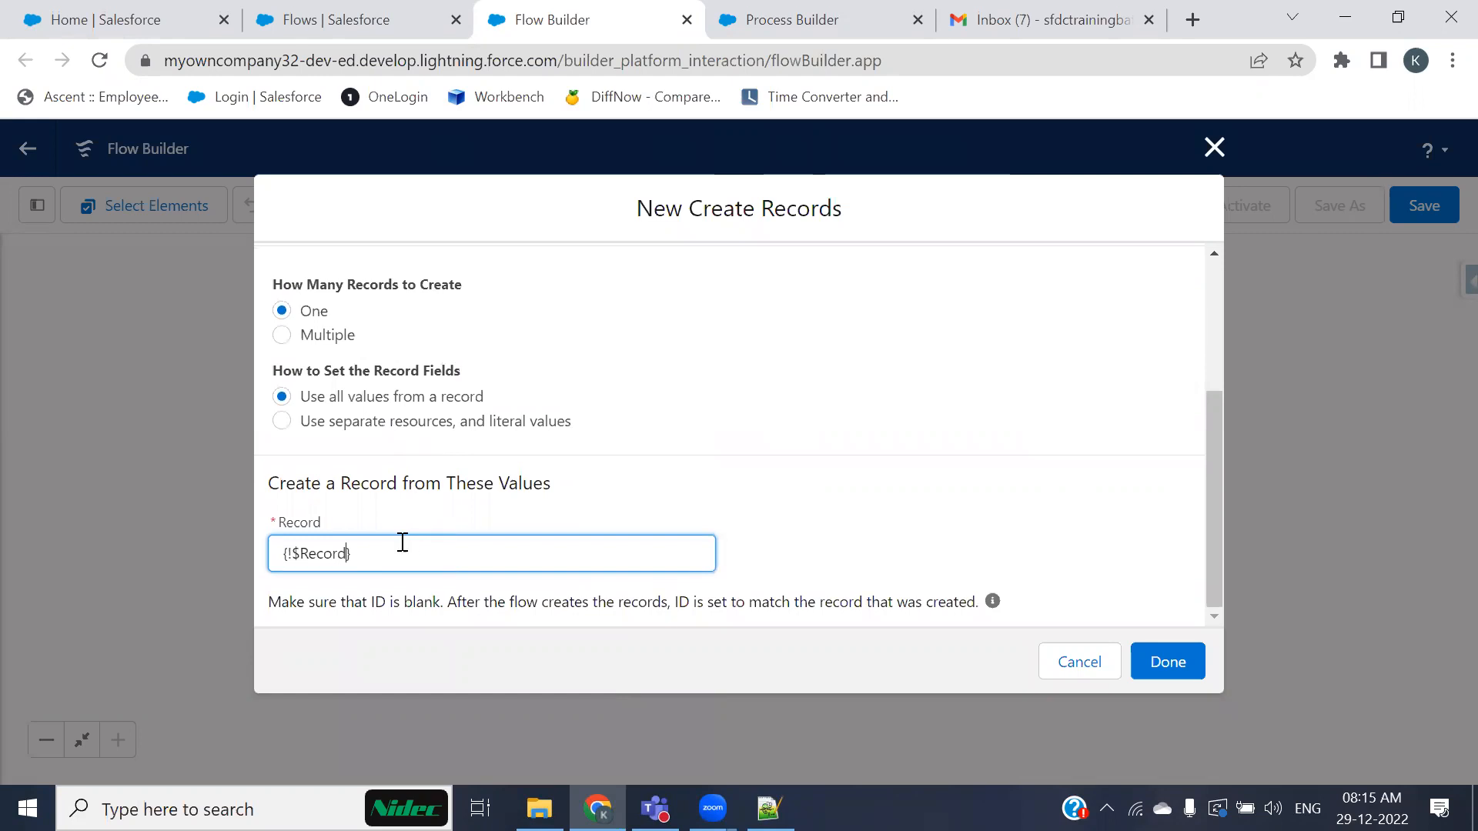
pyautogui.click(1167, 662)
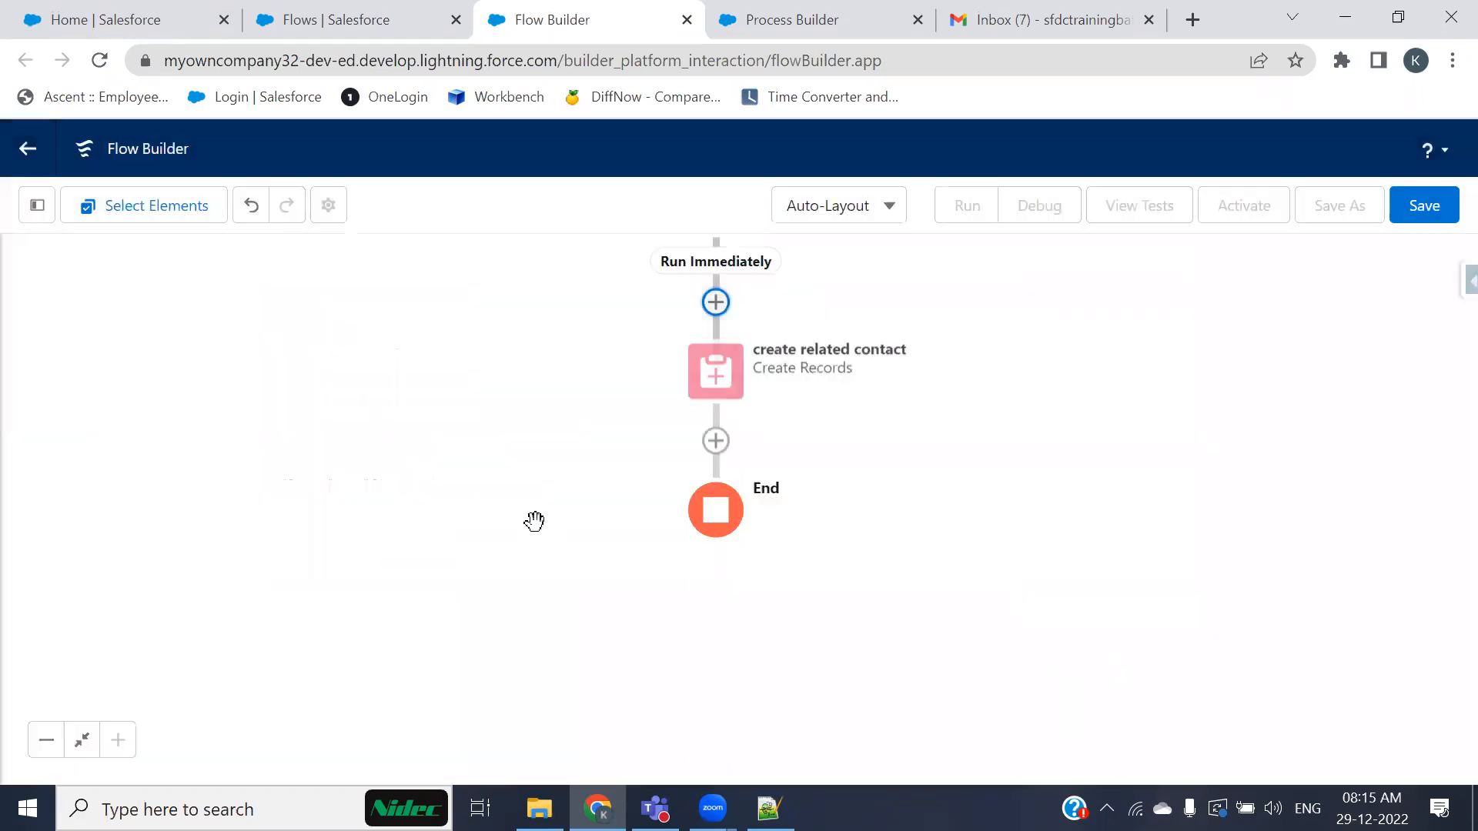
# Step: Open the create related contact element for editing and switch to setting fields with separate resources and literal values
pyautogui.click(716, 375)
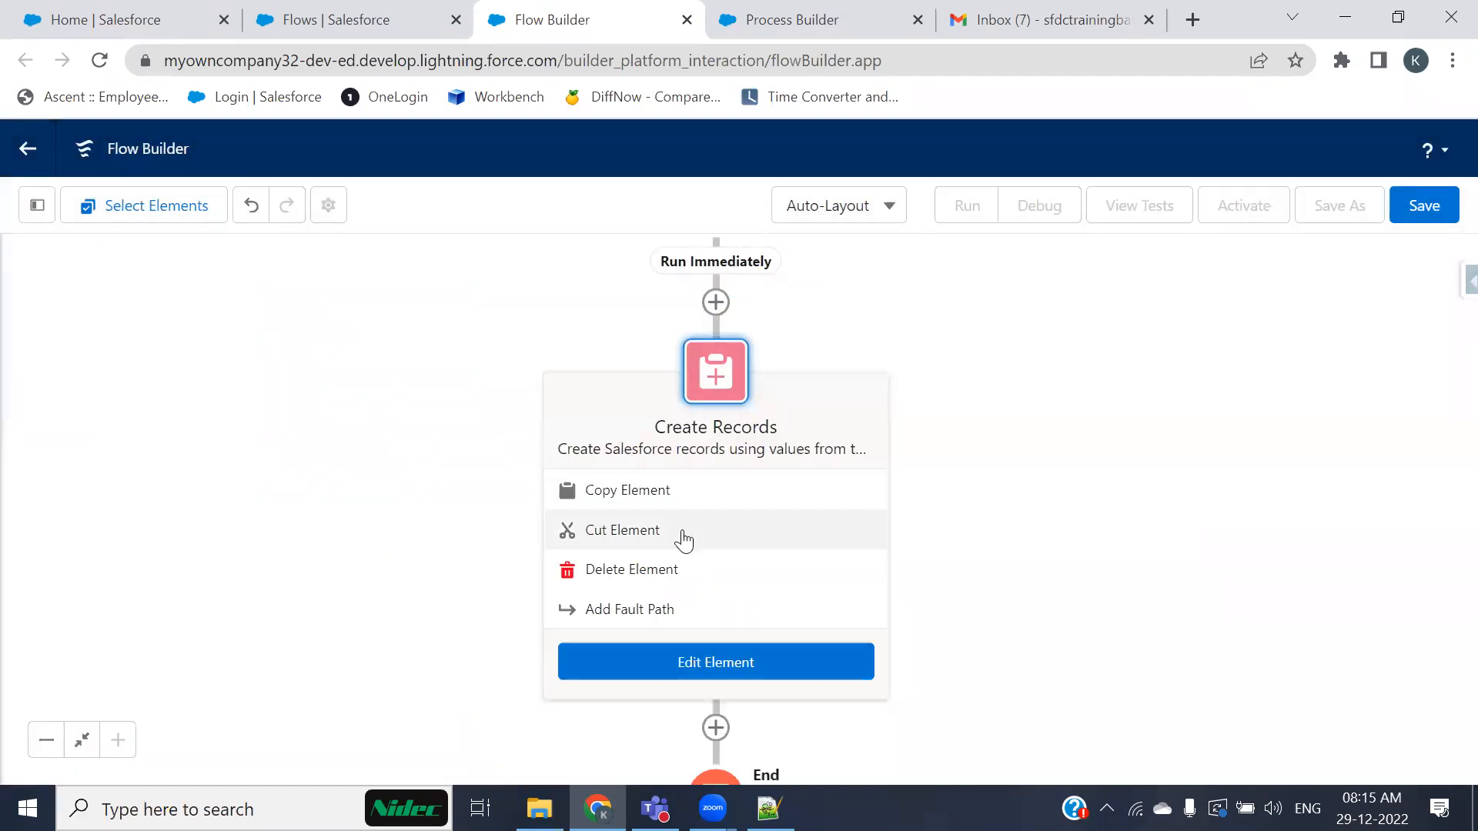
pyautogui.click(657, 660)
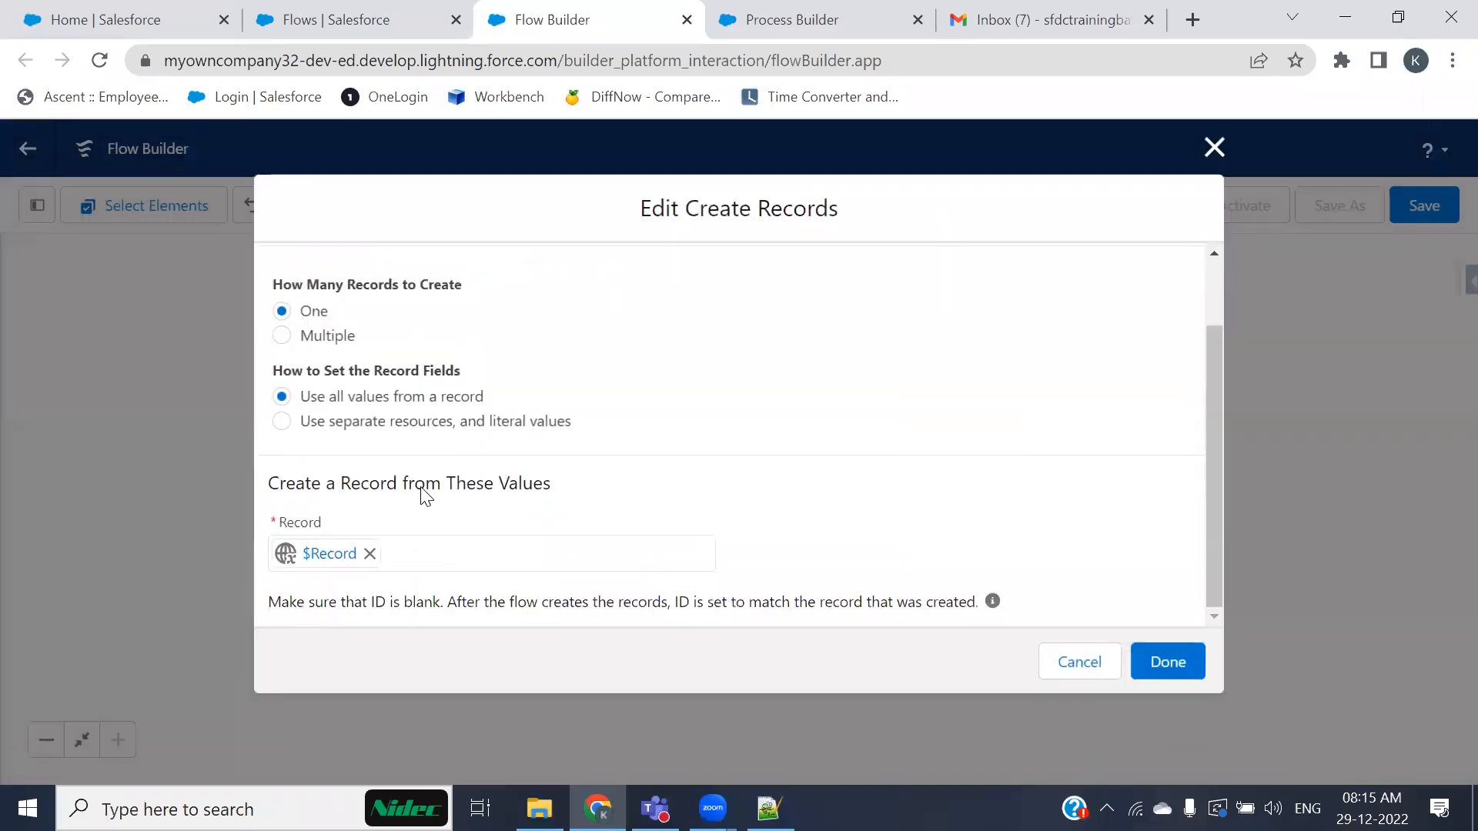
pyautogui.click(354, 421)
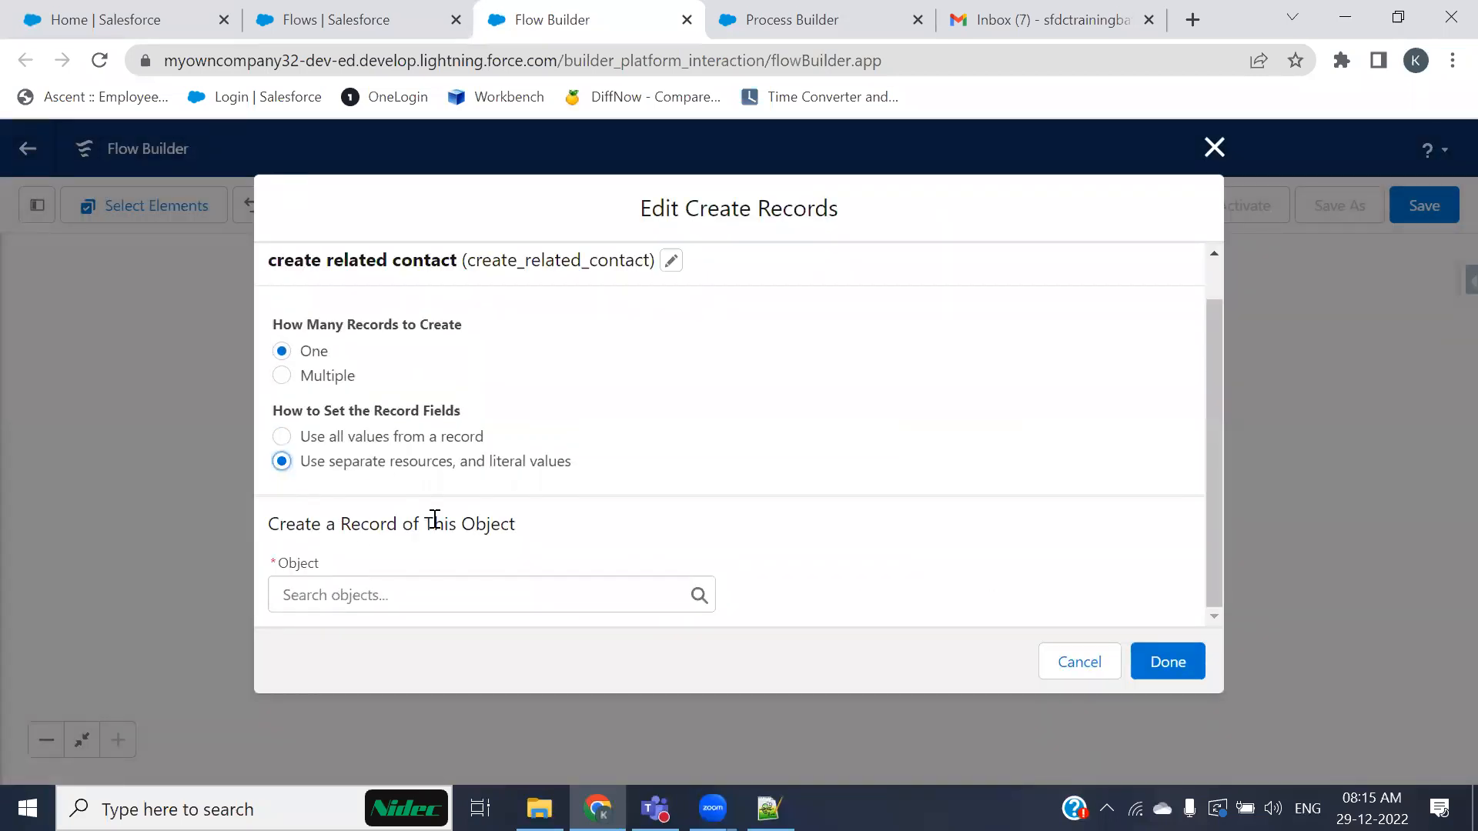
# Step: Set the object of the record to create to Contact
pyautogui.click(443, 597)
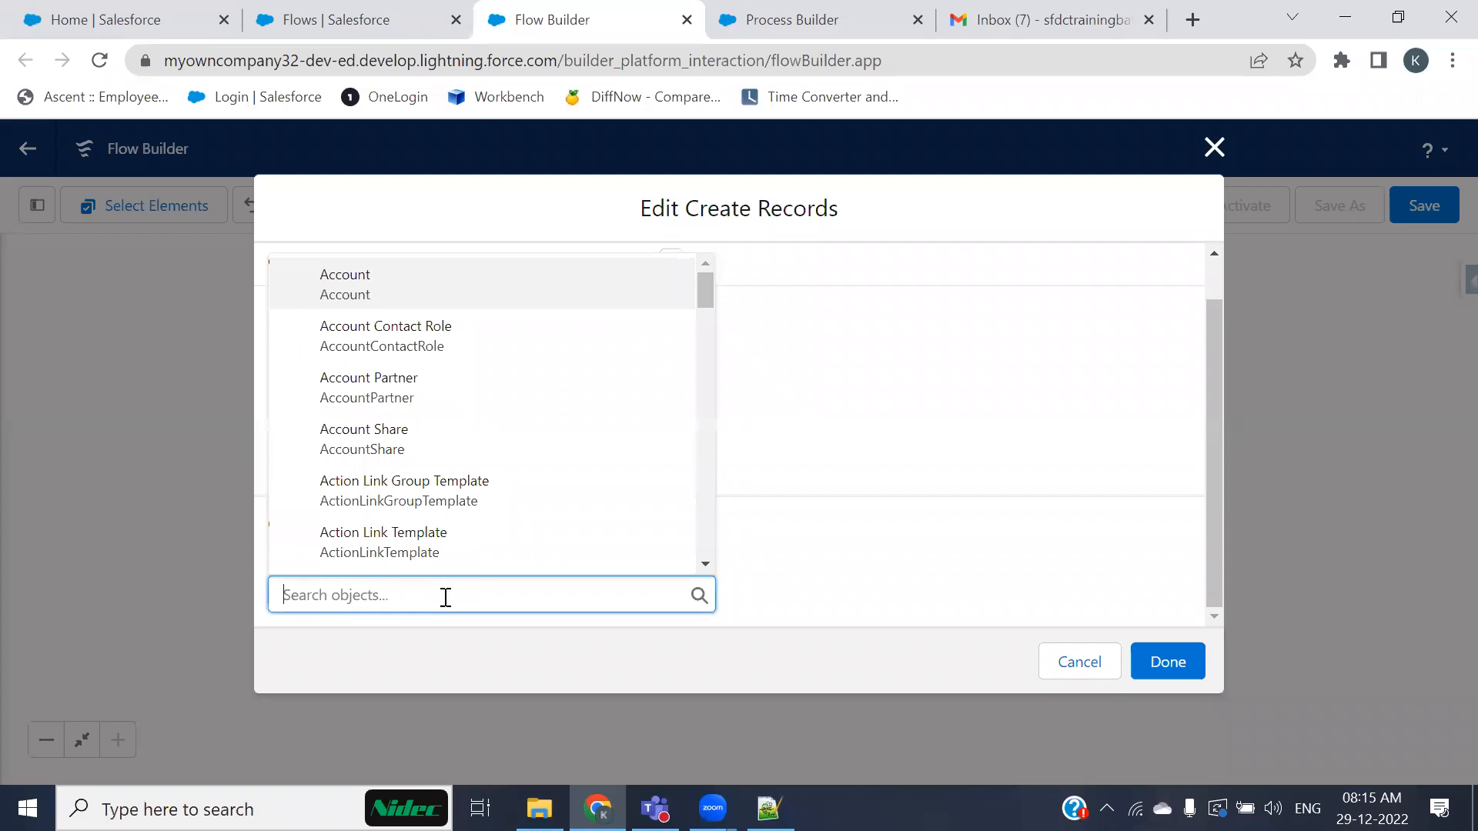
pyautogui.write('contact')
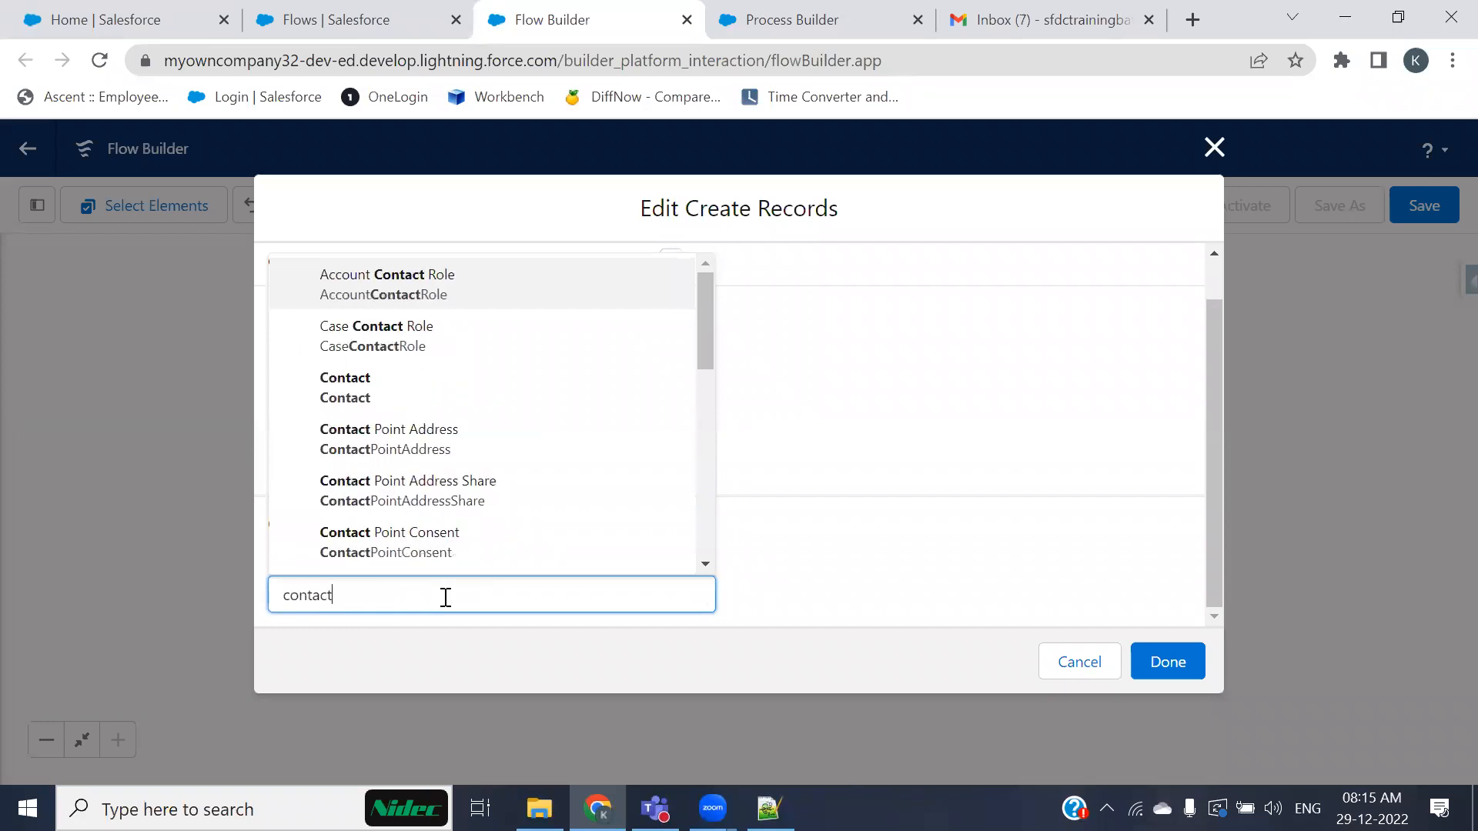
pyautogui.click(358, 396)
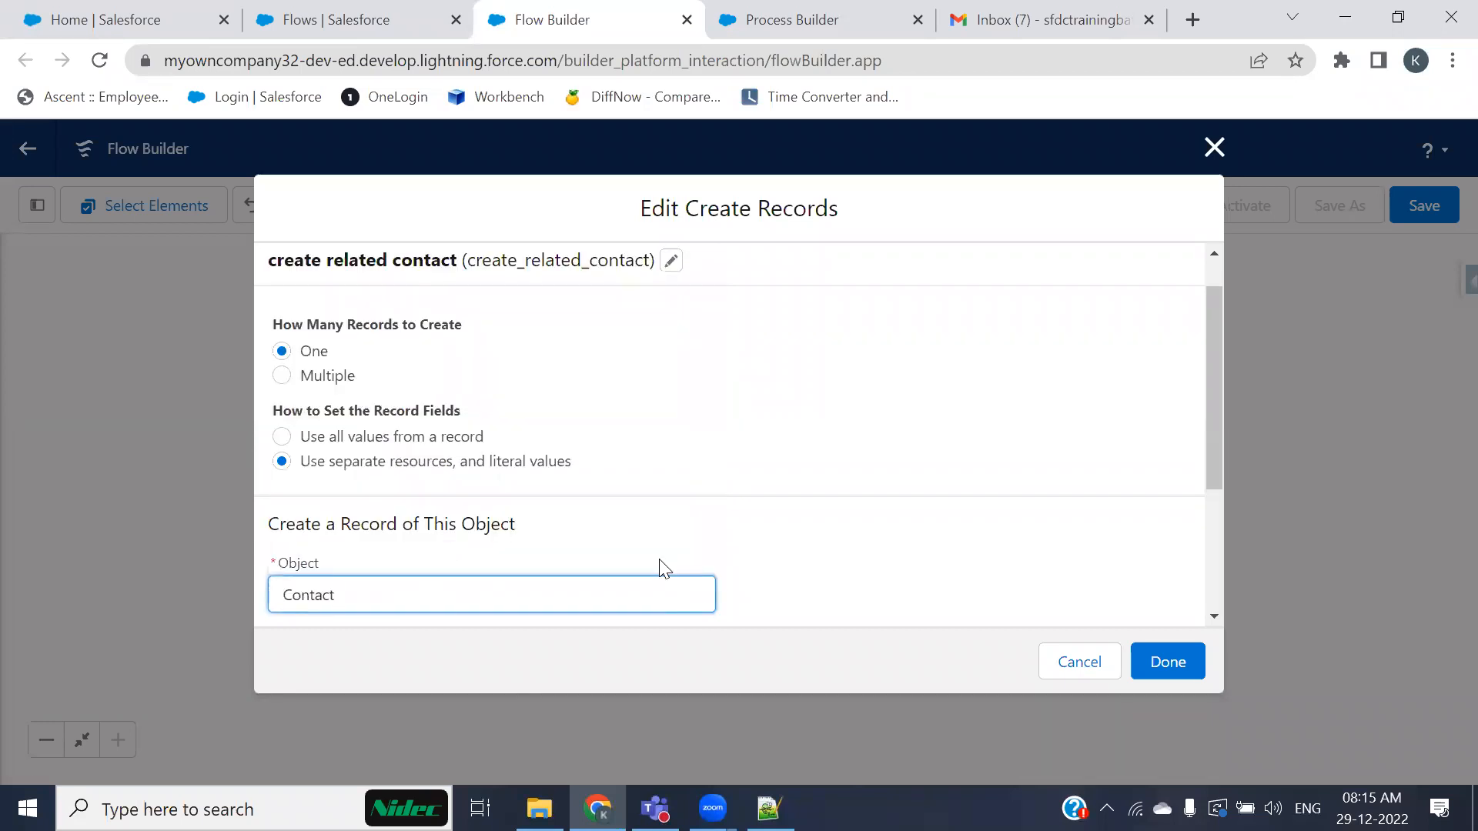
# Step: Map the Contact's AccountId field to the triggering record's Account ID ({!$Record.Id})
pyautogui.scroll(-3, 665, 553)
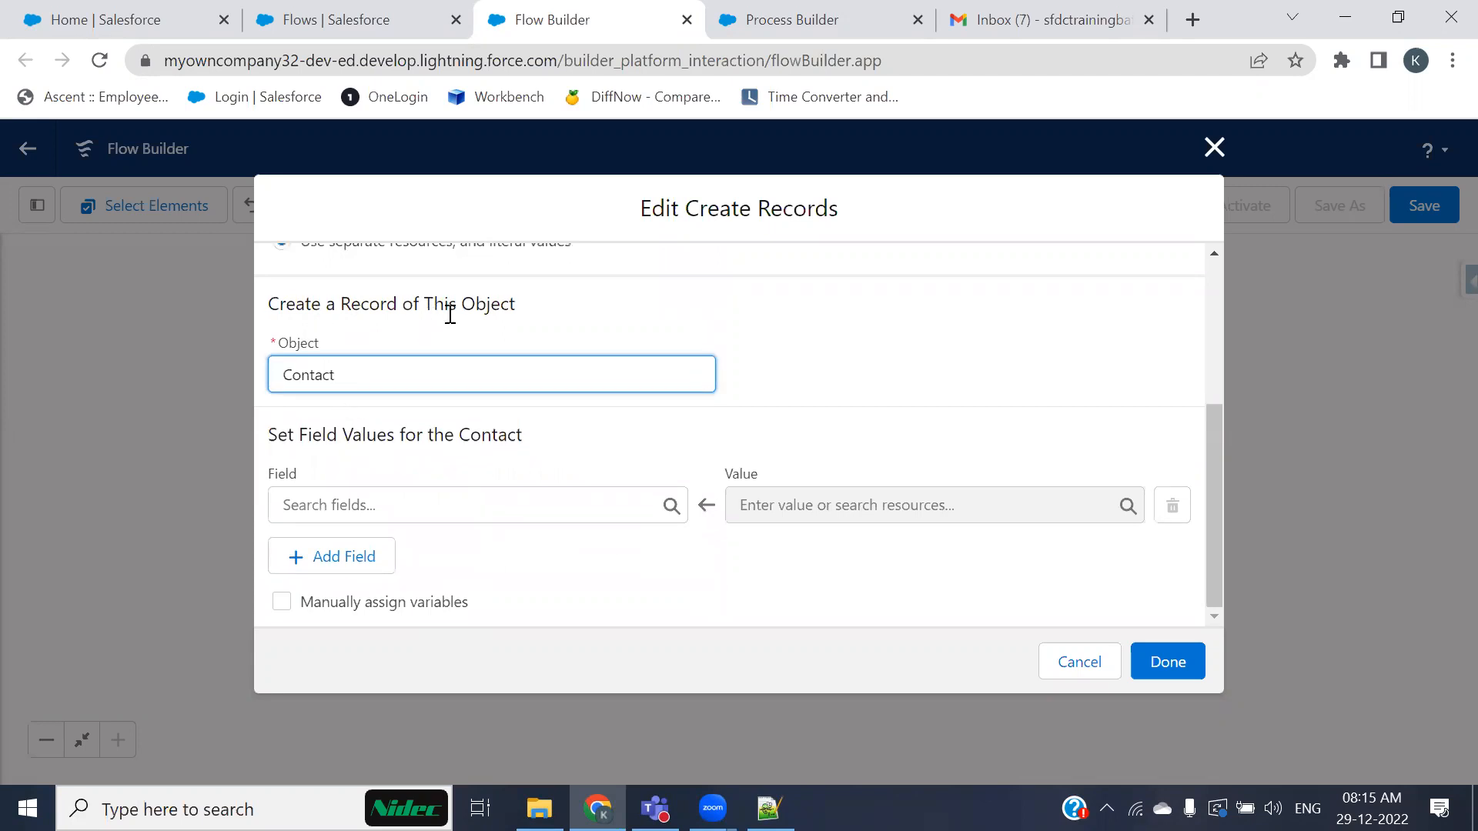
pyautogui.click(419, 505)
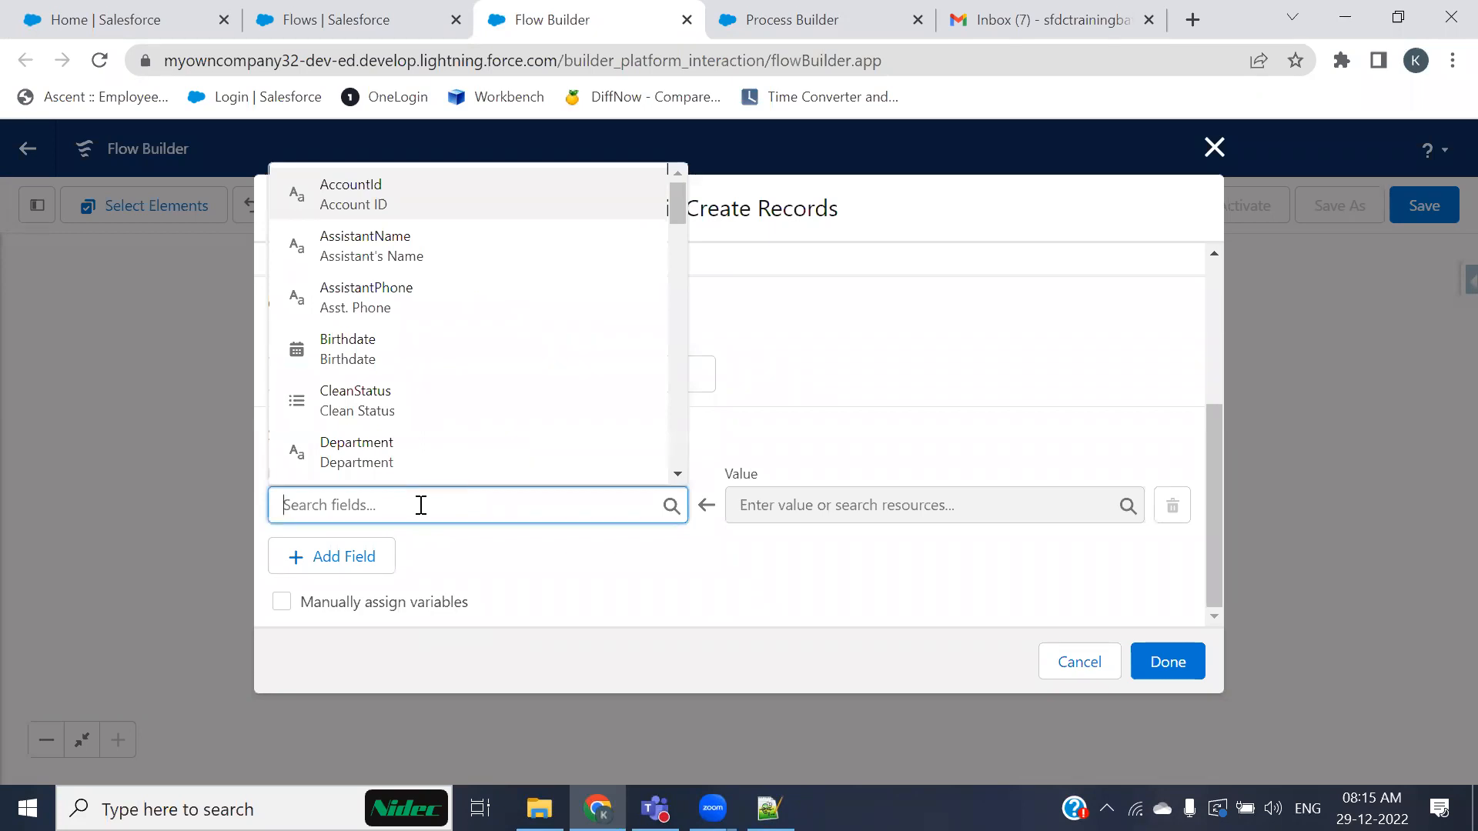
pyautogui.click(390, 196)
pyautogui.click(896, 507)
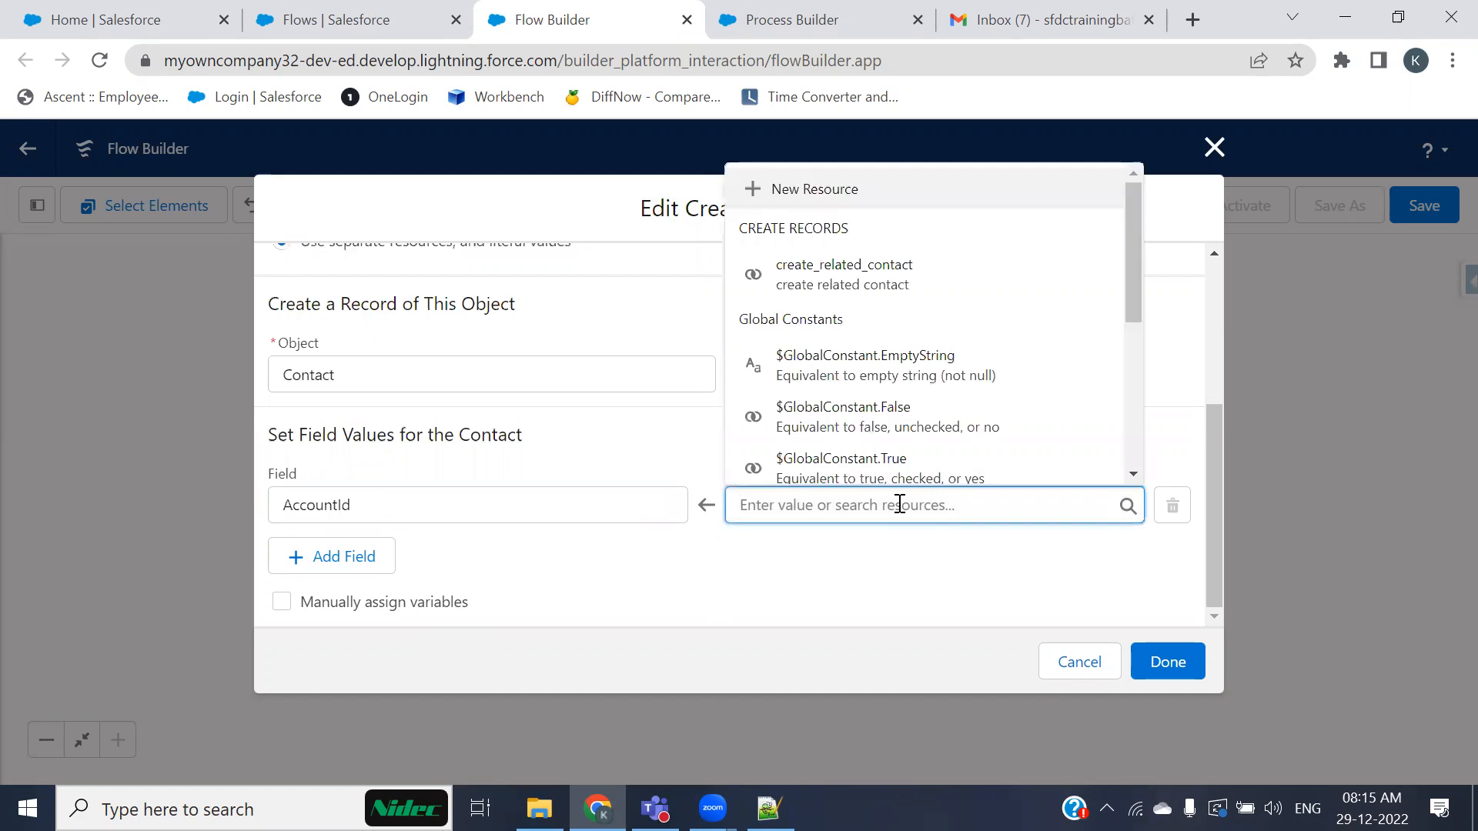
pyautogui.write('rec')
pyautogui.click(839, 461)
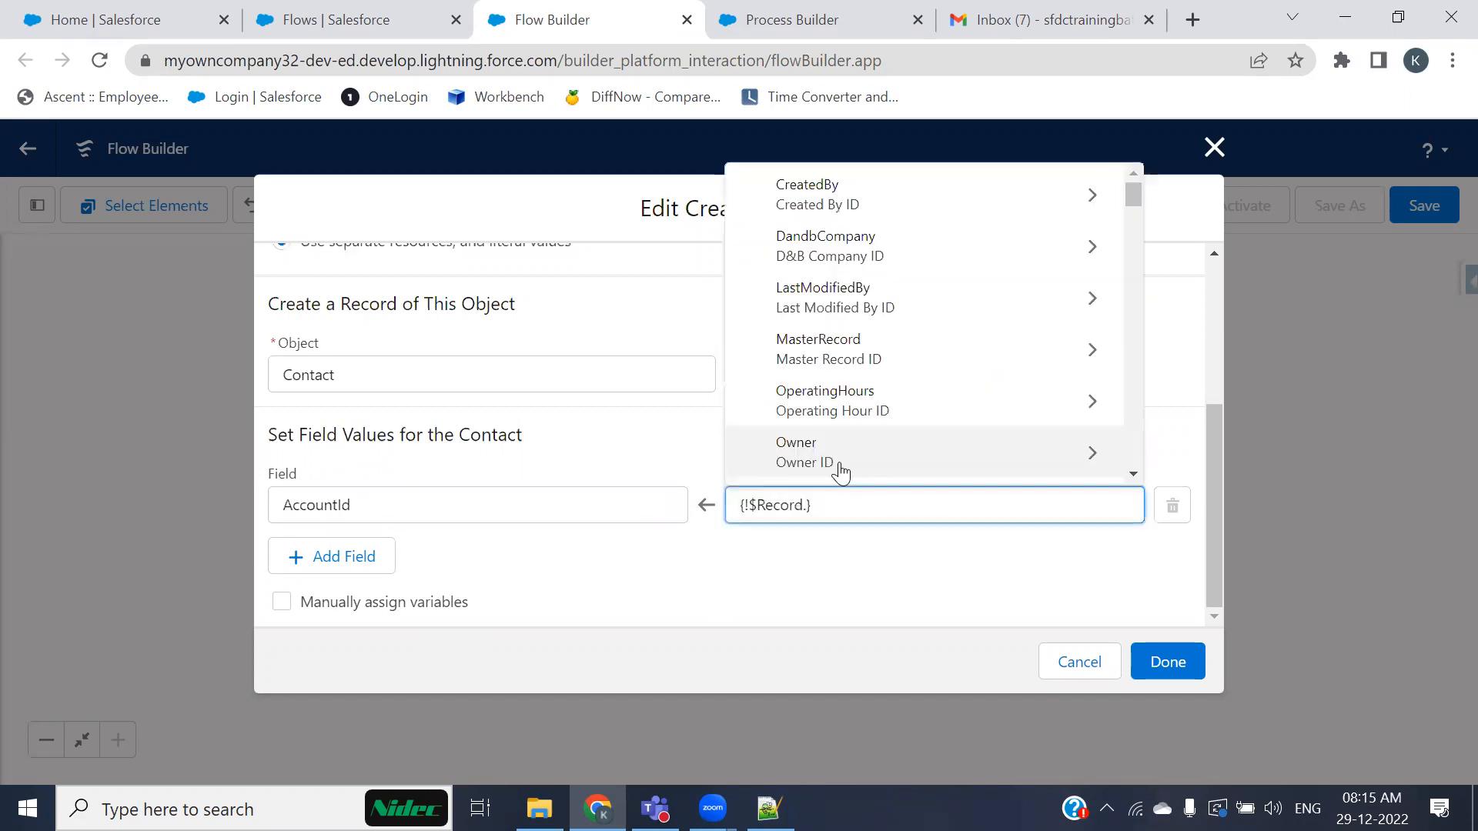
pyautogui.write('id')
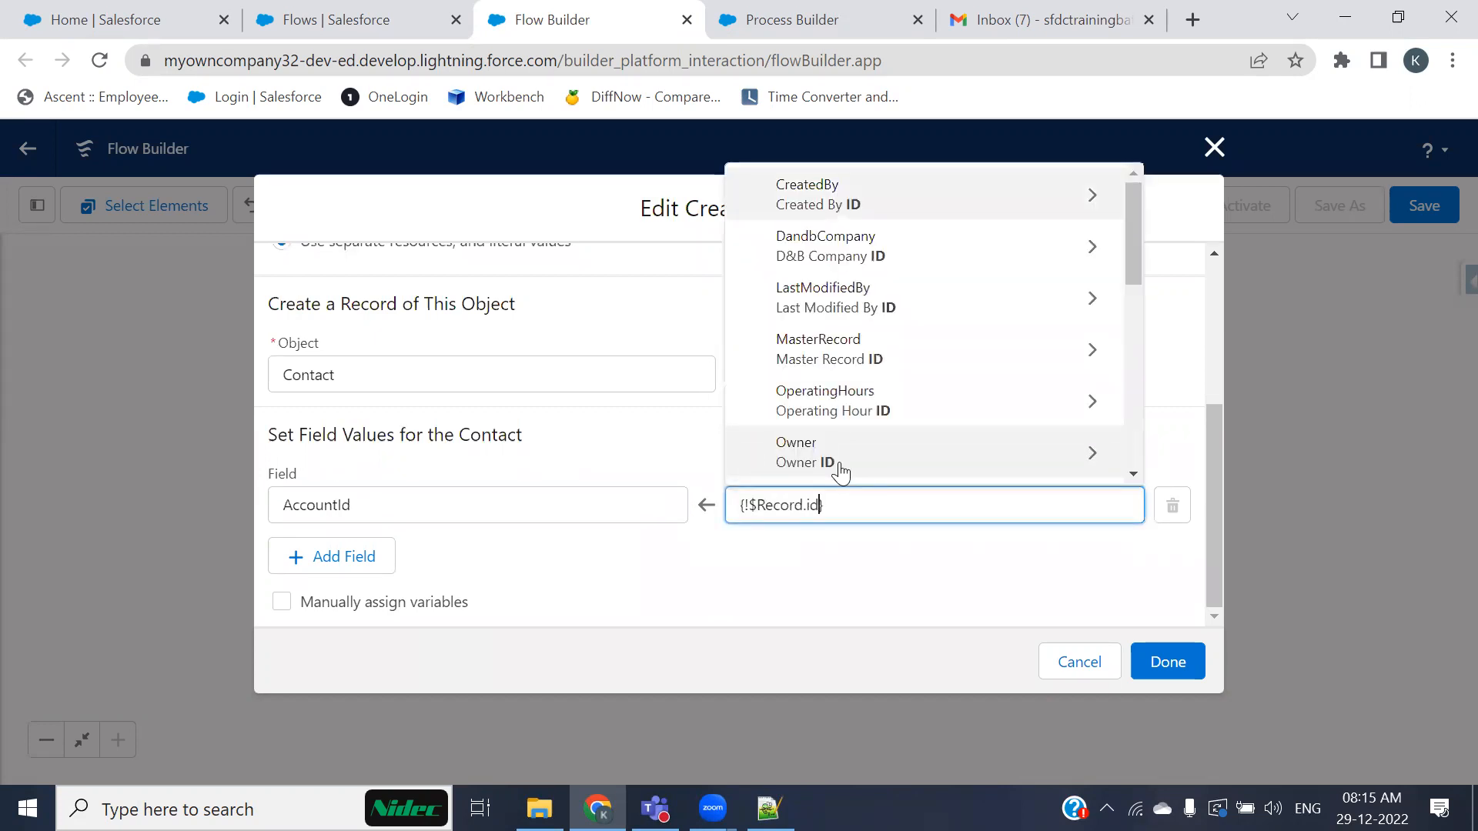
pyautogui.scroll(-2, 904, 408)
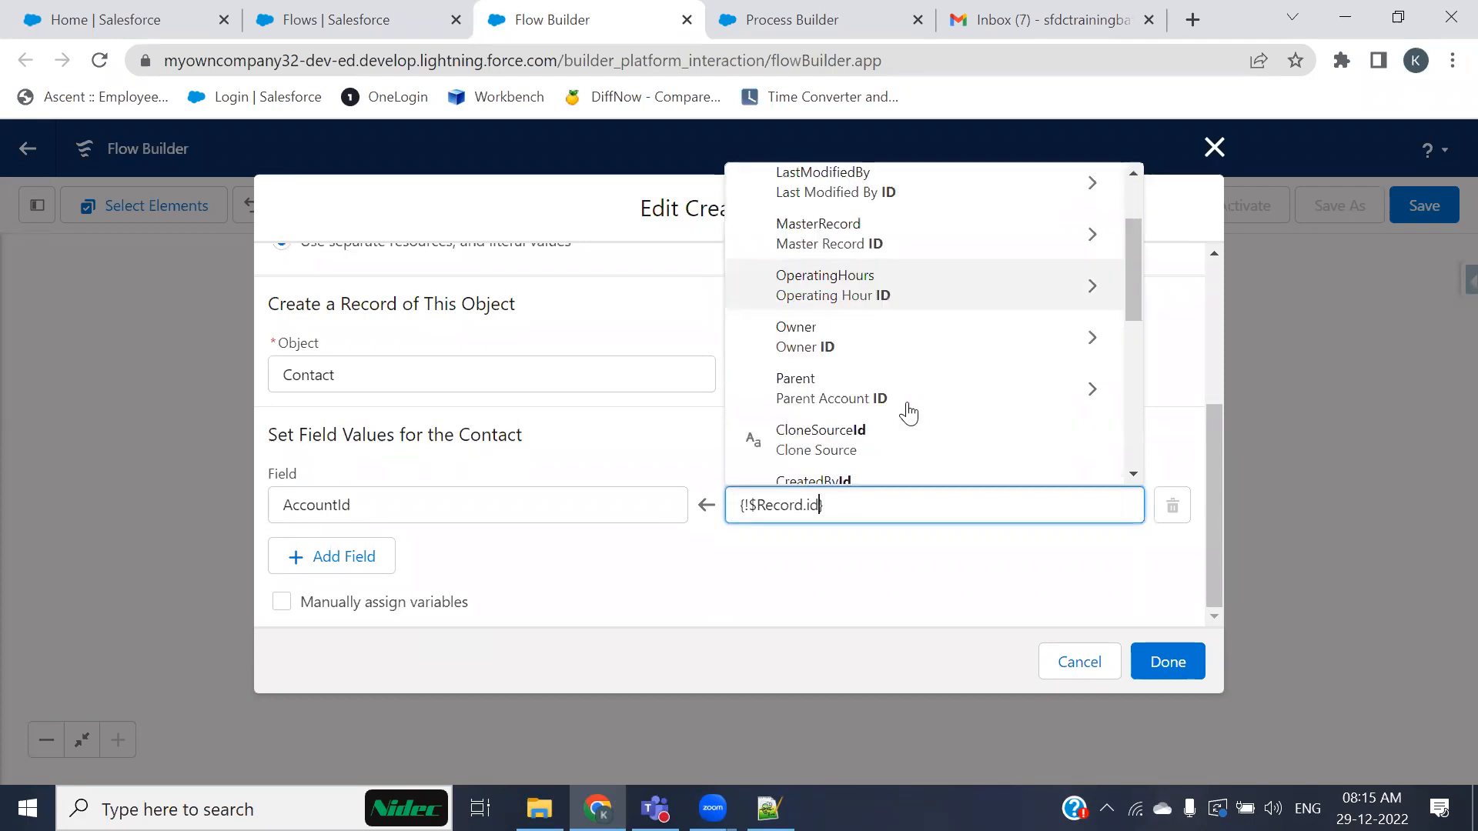
pyautogui.scroll(-2, 893, 412)
pyautogui.scroll(-2, 893, 412)
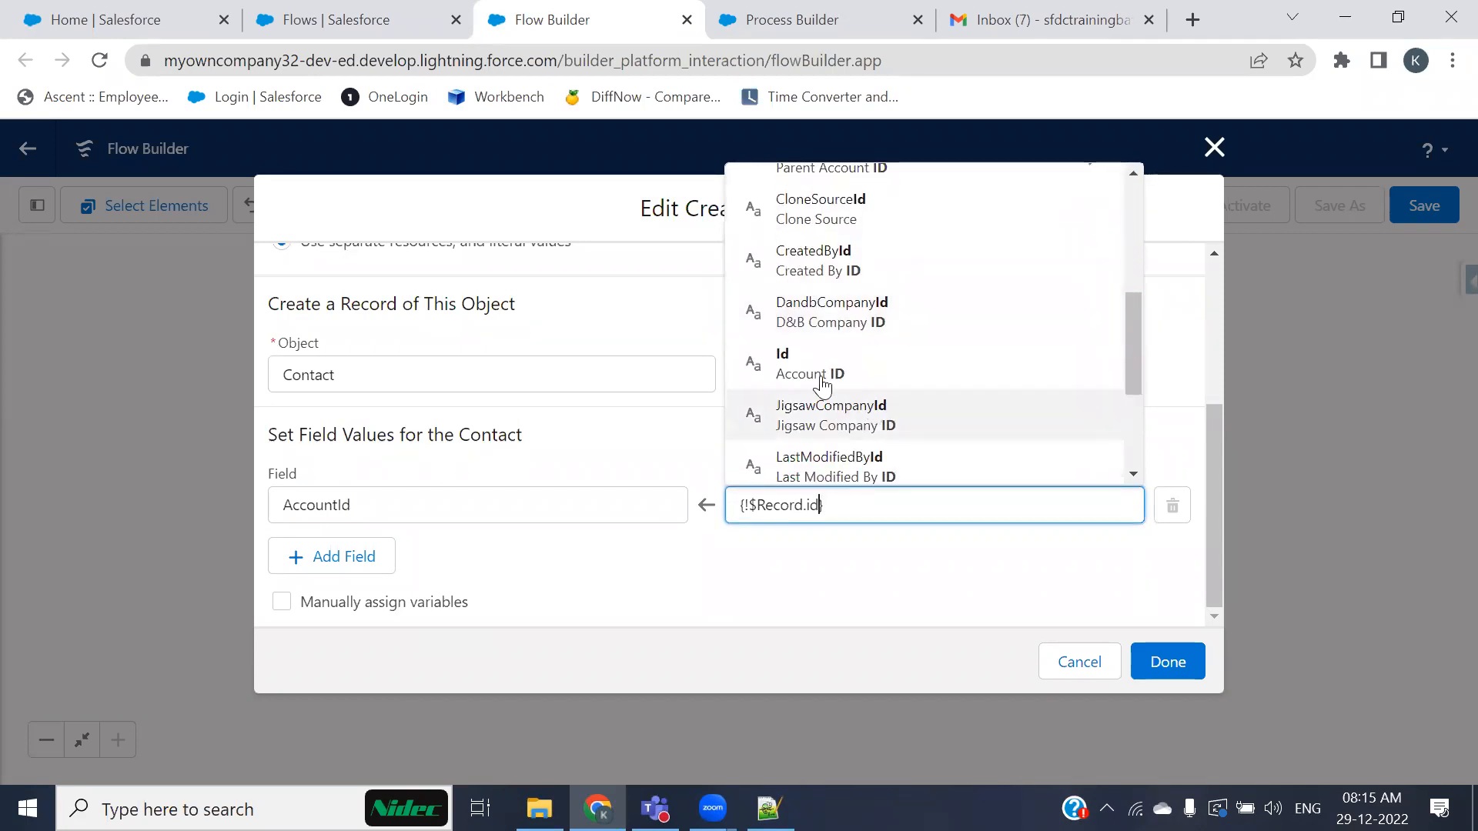
pyautogui.click(847, 366)
pyautogui.click(616, 582)
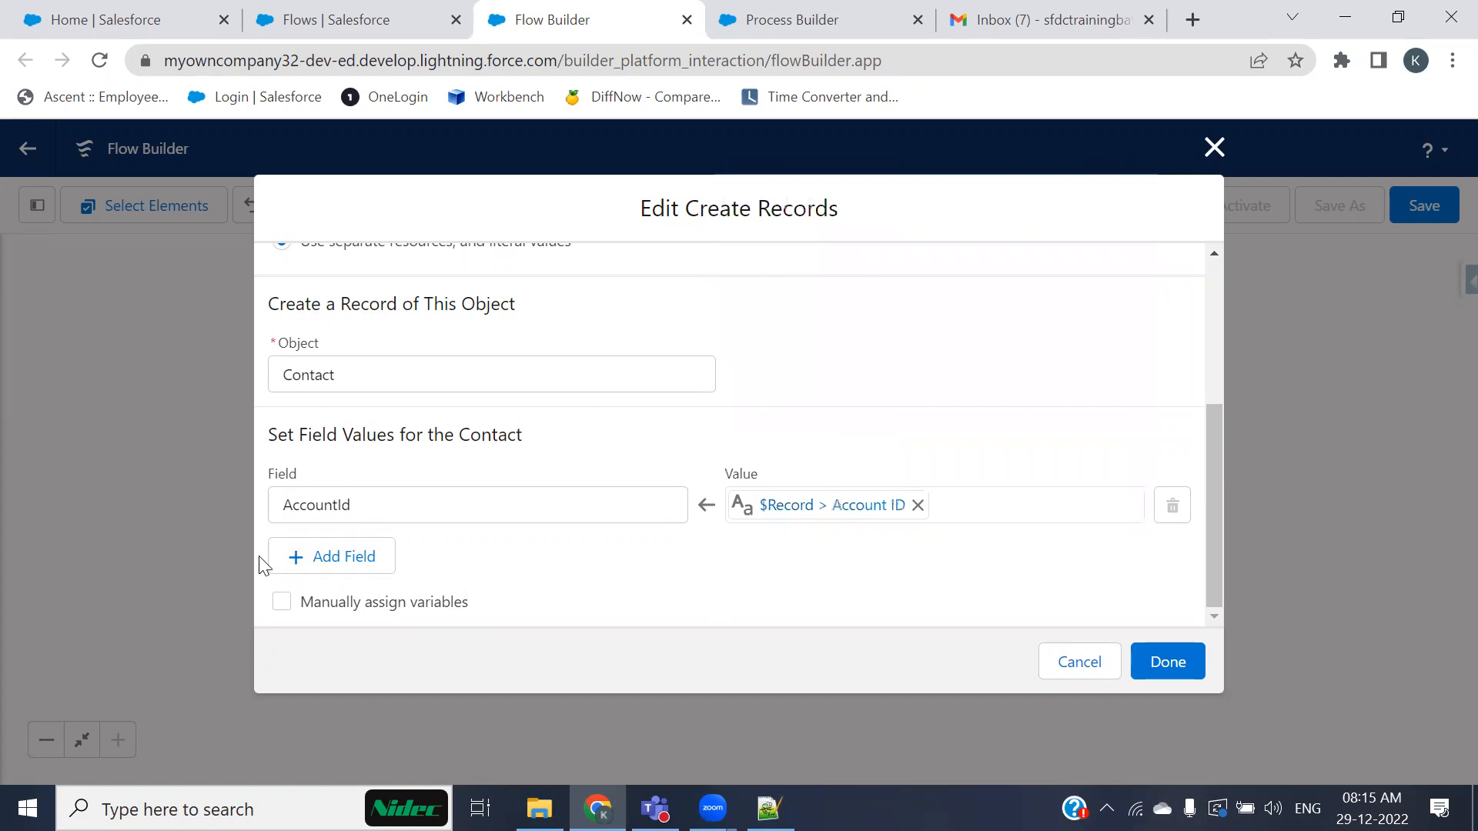
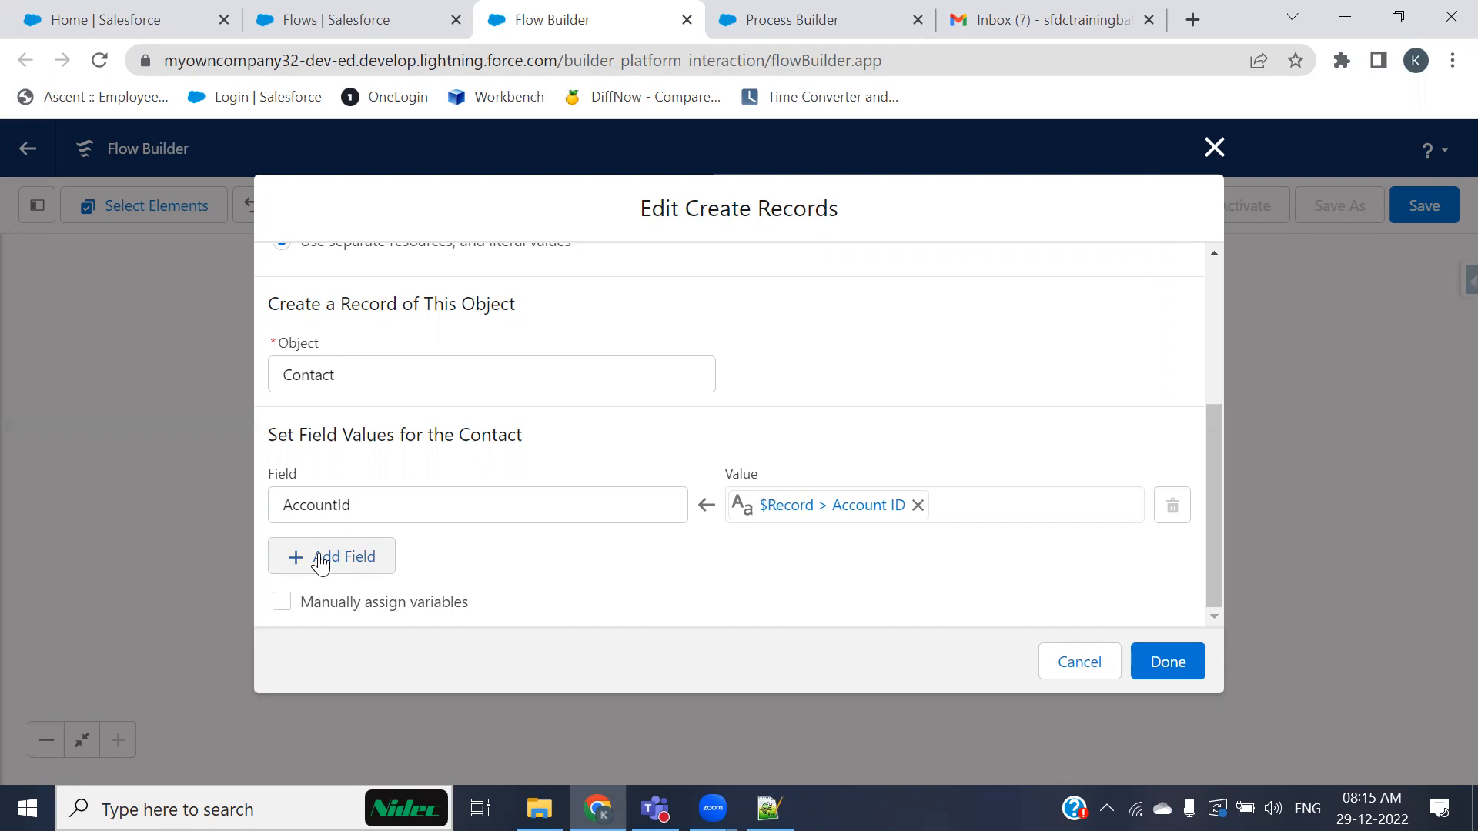
pyautogui.click(843, 16)
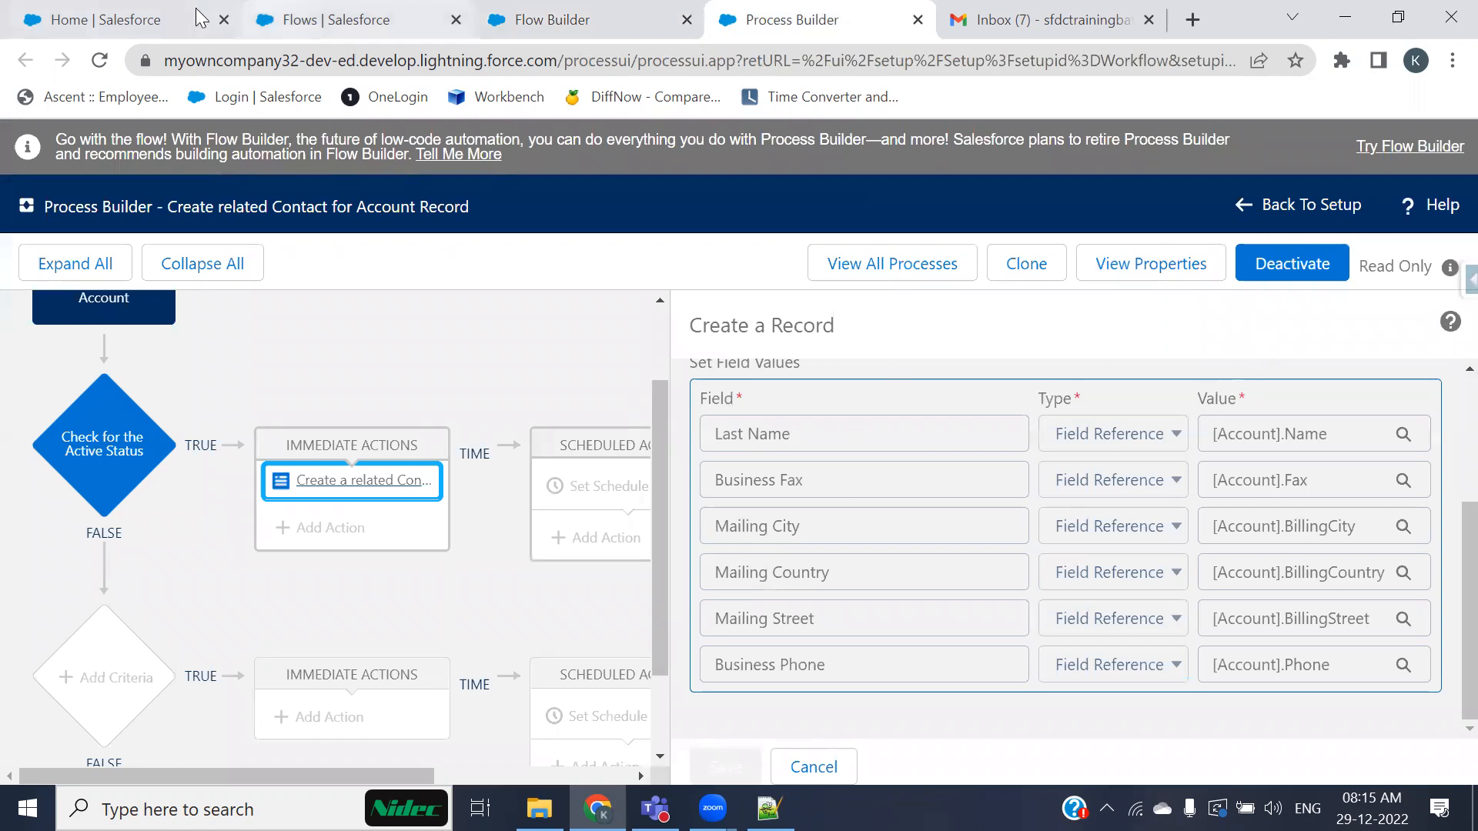
pyautogui.click(146, 19)
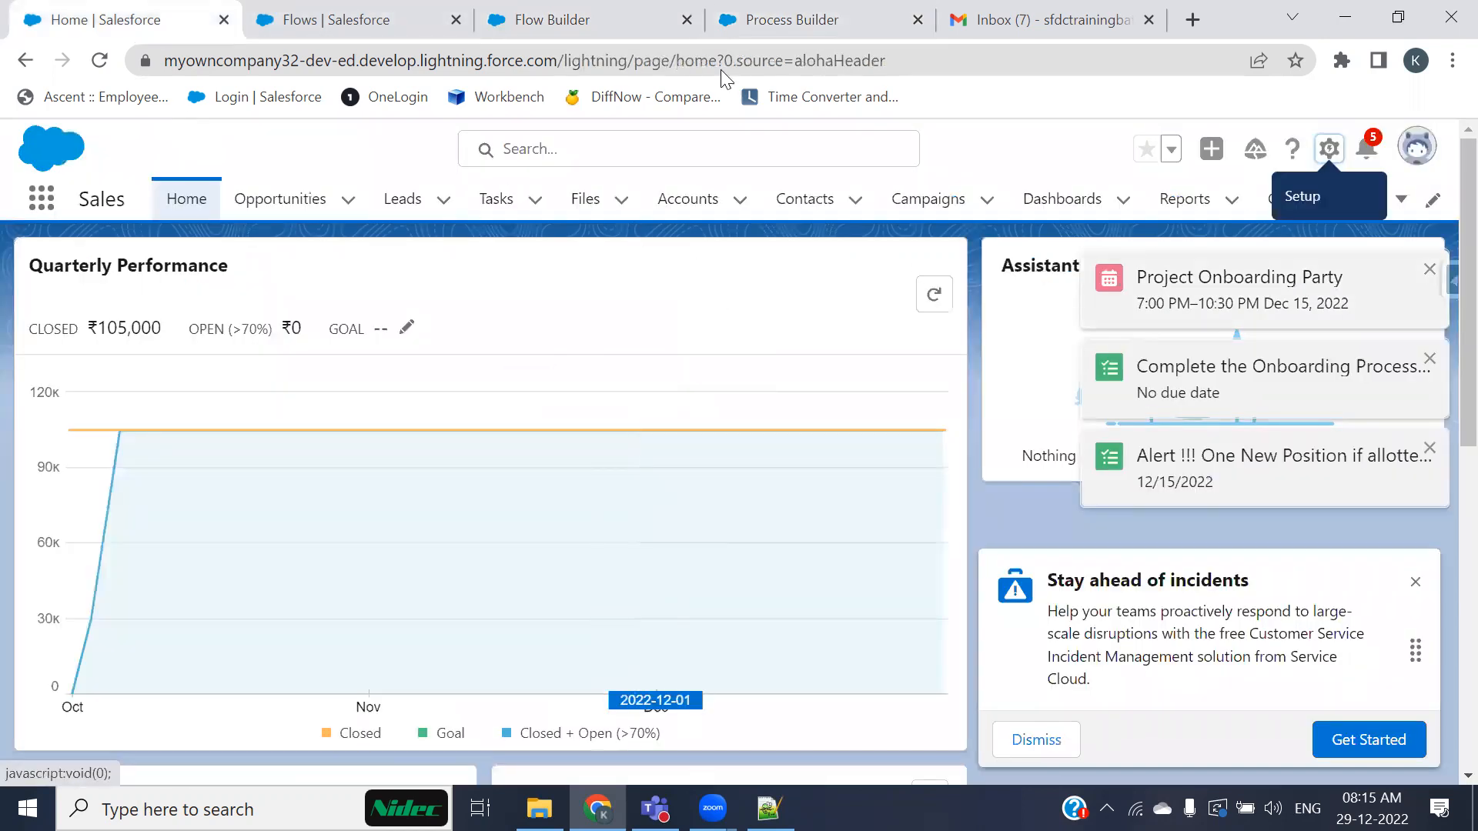
pyautogui.click(761, 19)
pyautogui.scroll(3, 823, 497)
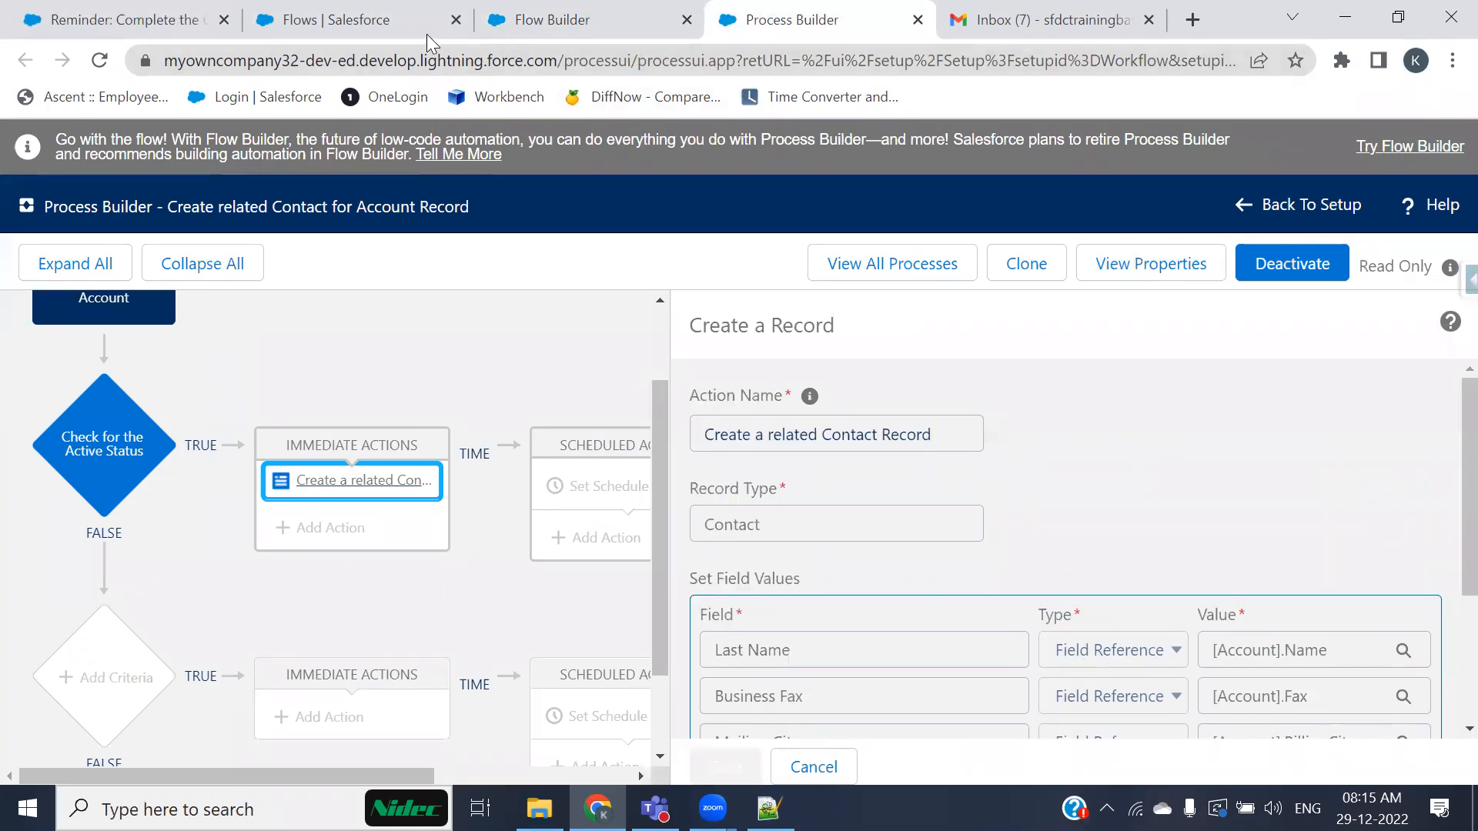
pyautogui.click(133, 23)
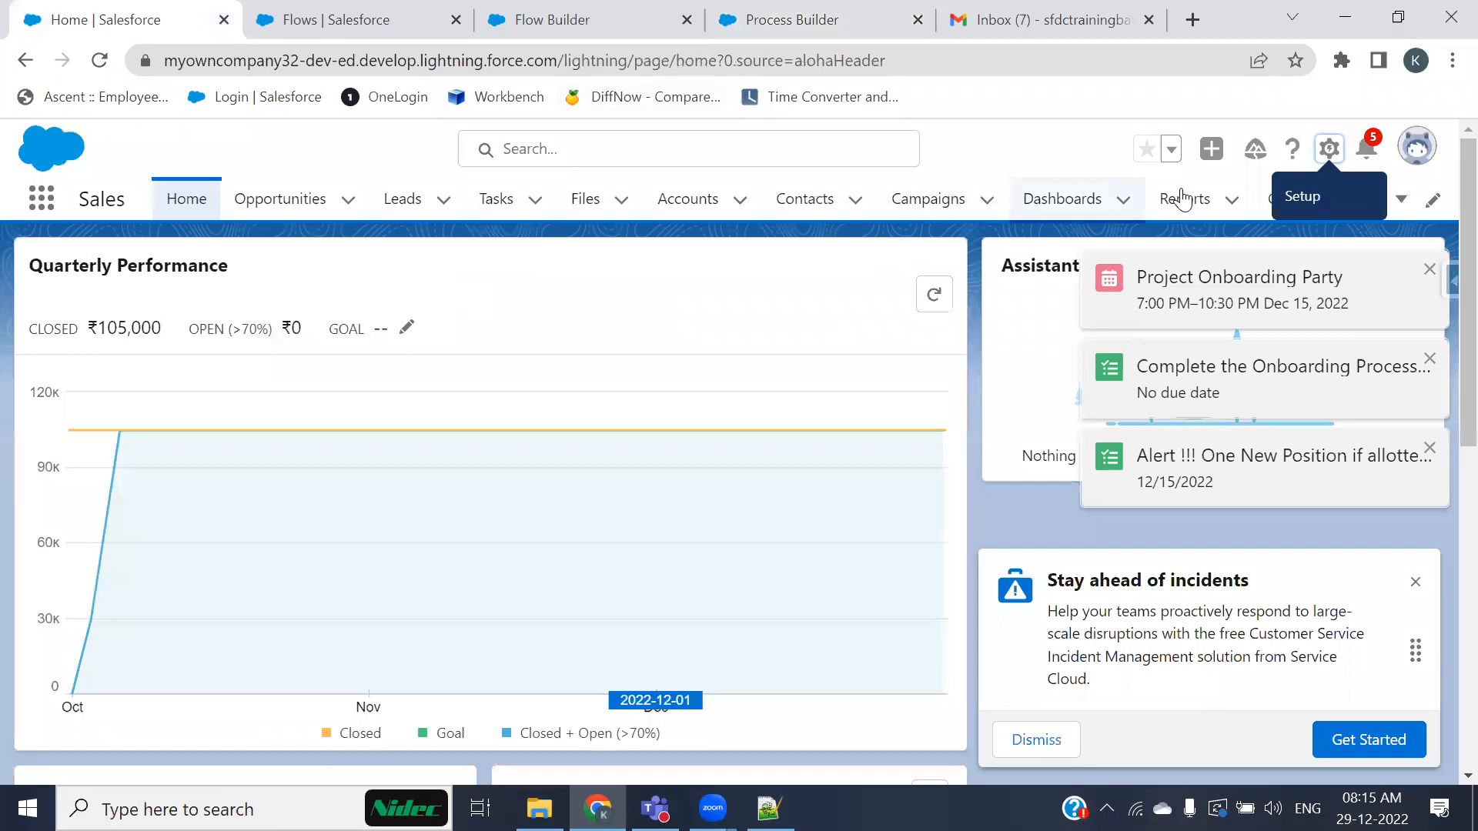
# Step: Switch the org to Salesforce Classic from the profile menu's options
pyautogui.click(1331, 153)
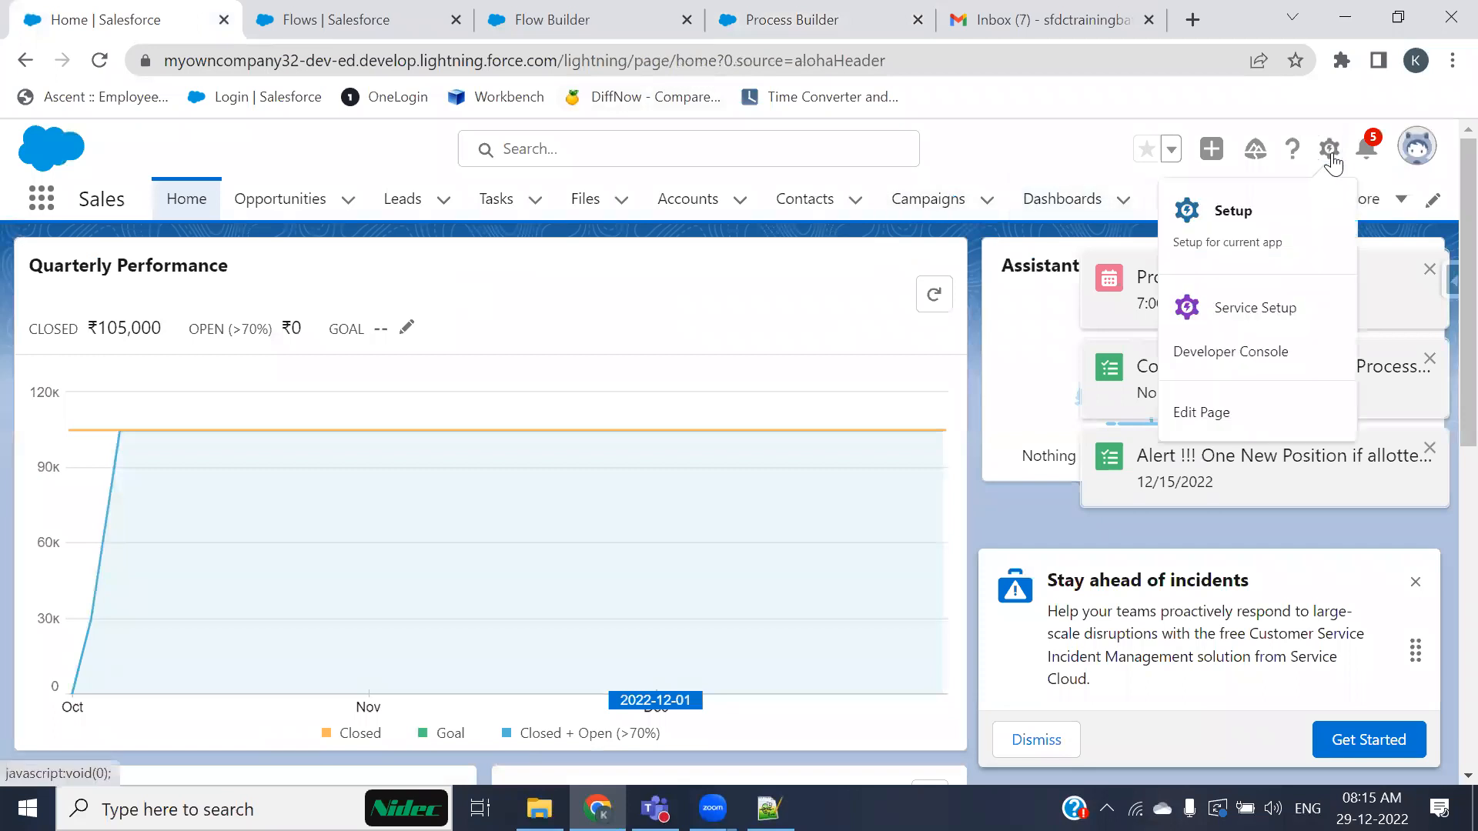
pyautogui.click(1416, 145)
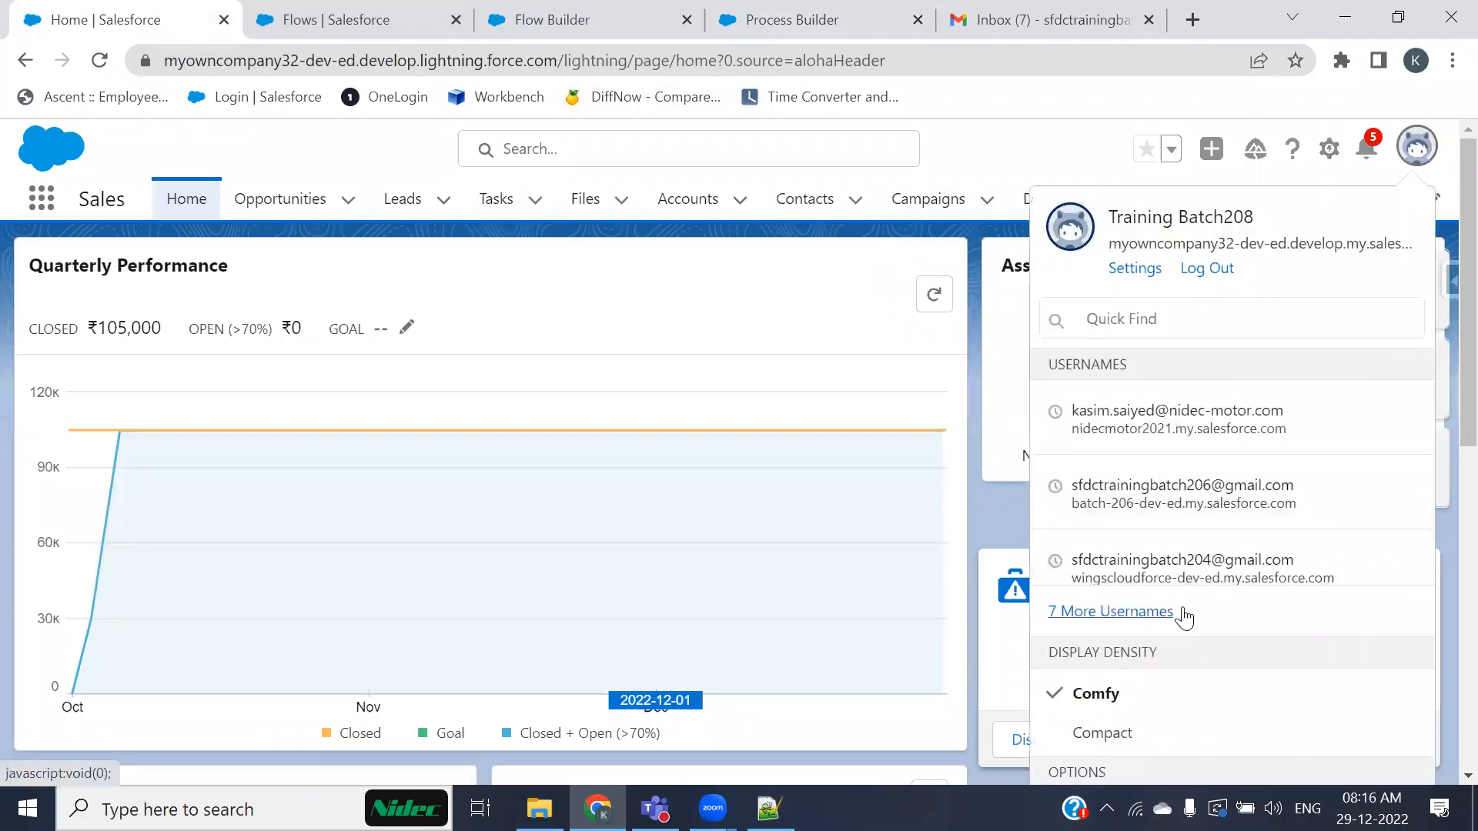
pyautogui.click(1154, 319)
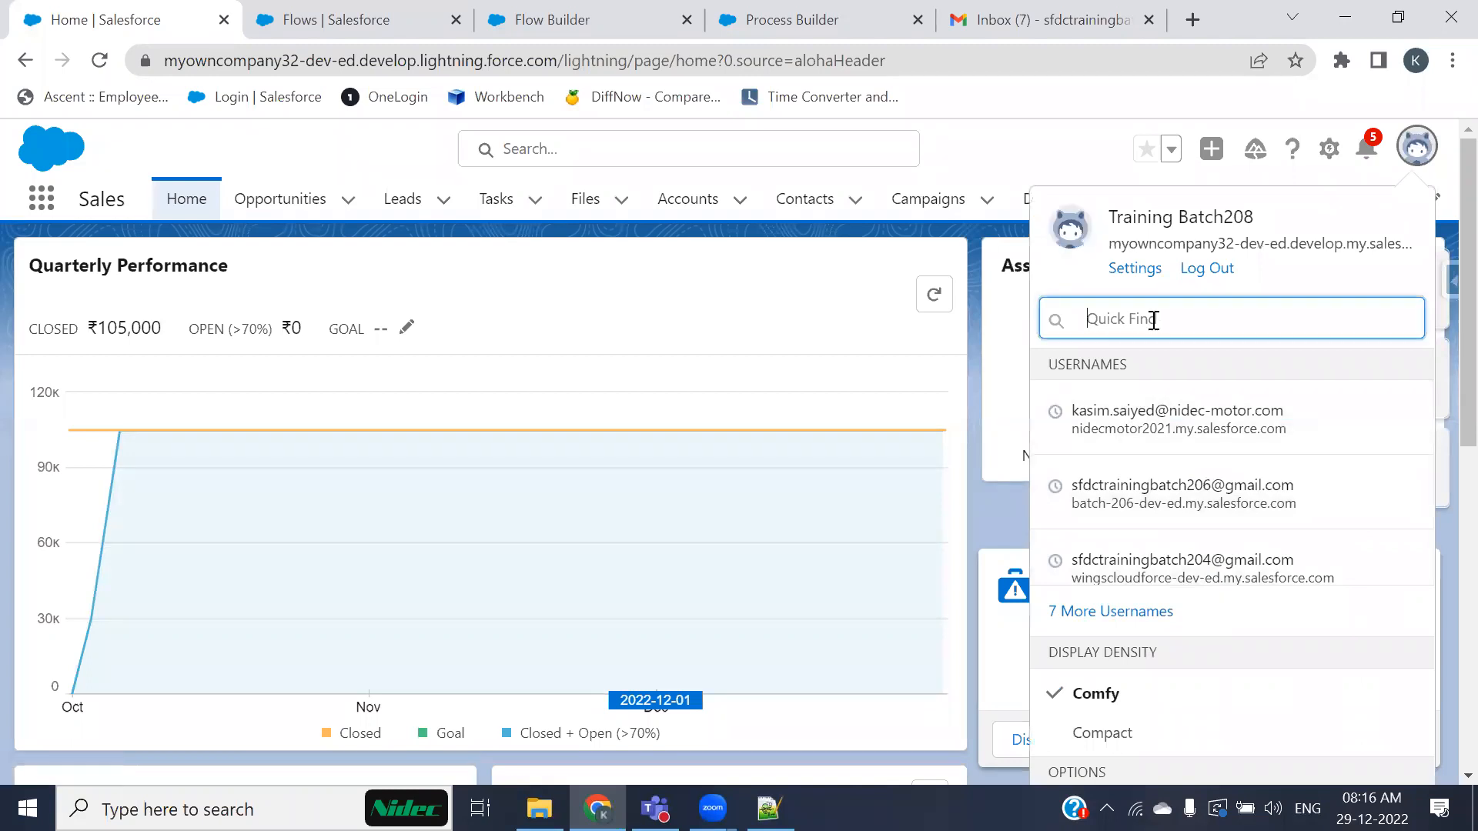
pyautogui.write('cla')
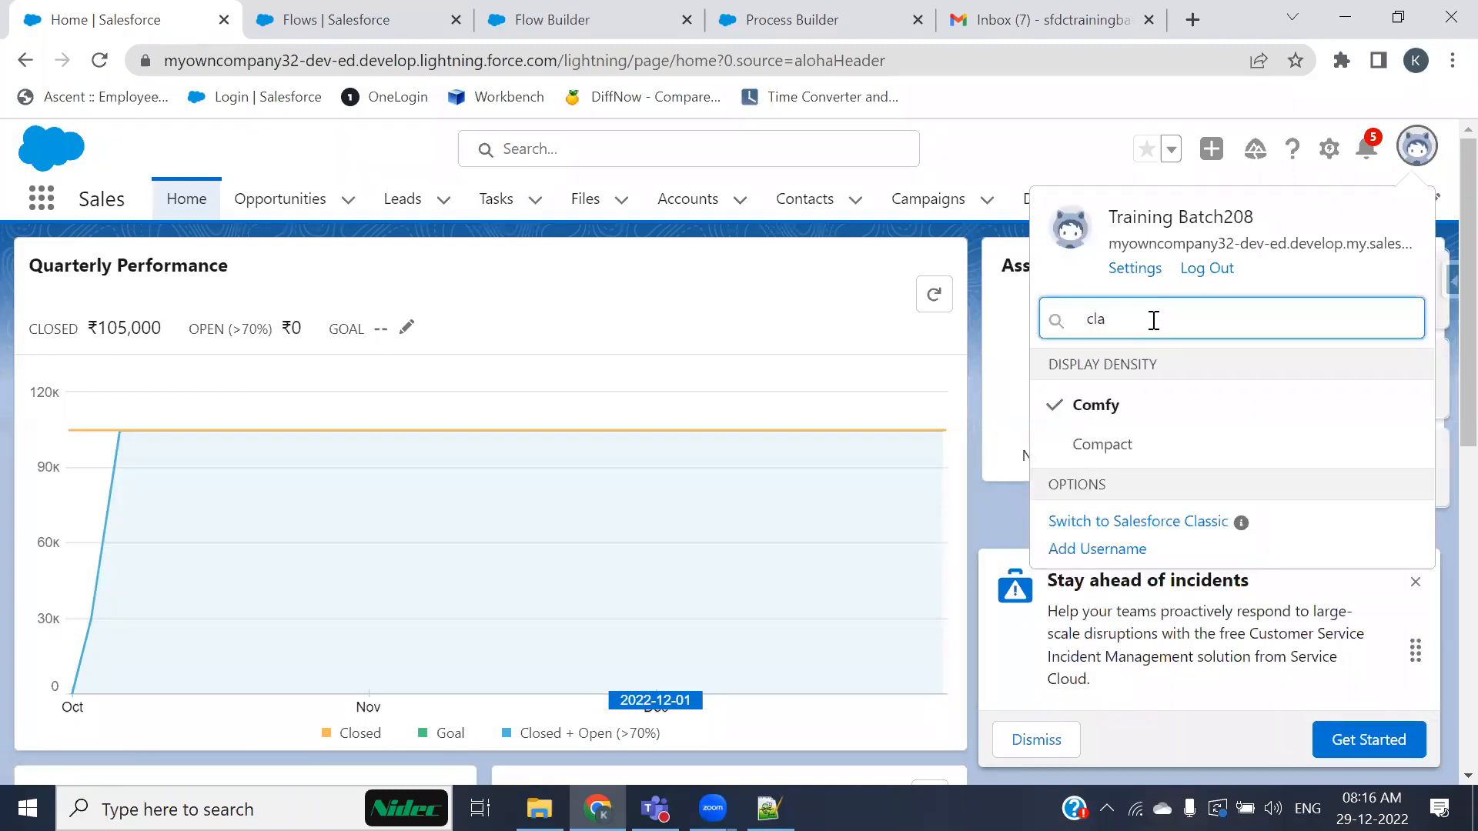
pyautogui.click(1173, 530)
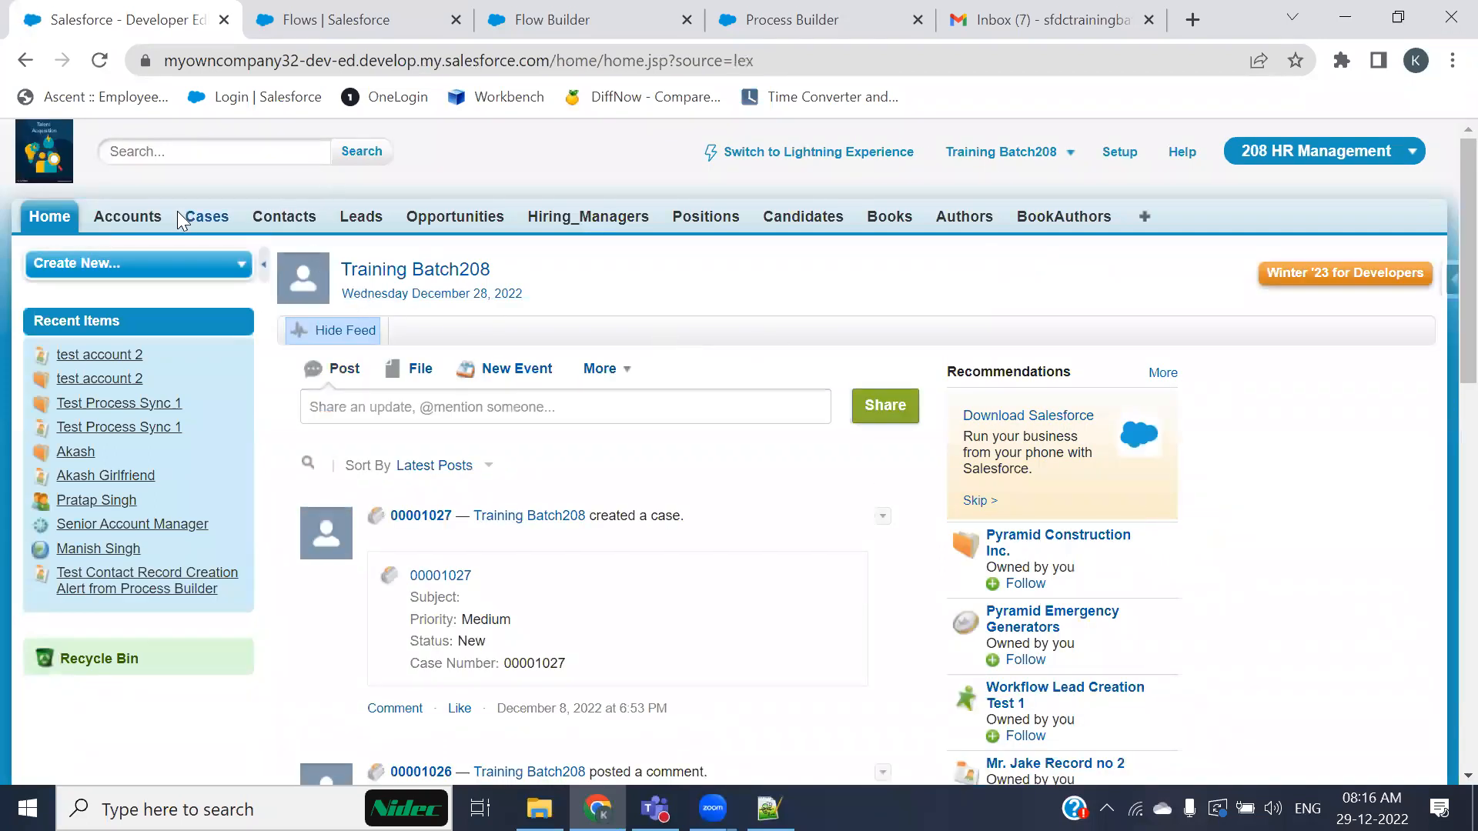
# Step: Open the Contacts list and switch its view to Recently Viewed Contacts
pyautogui.click(130, 218)
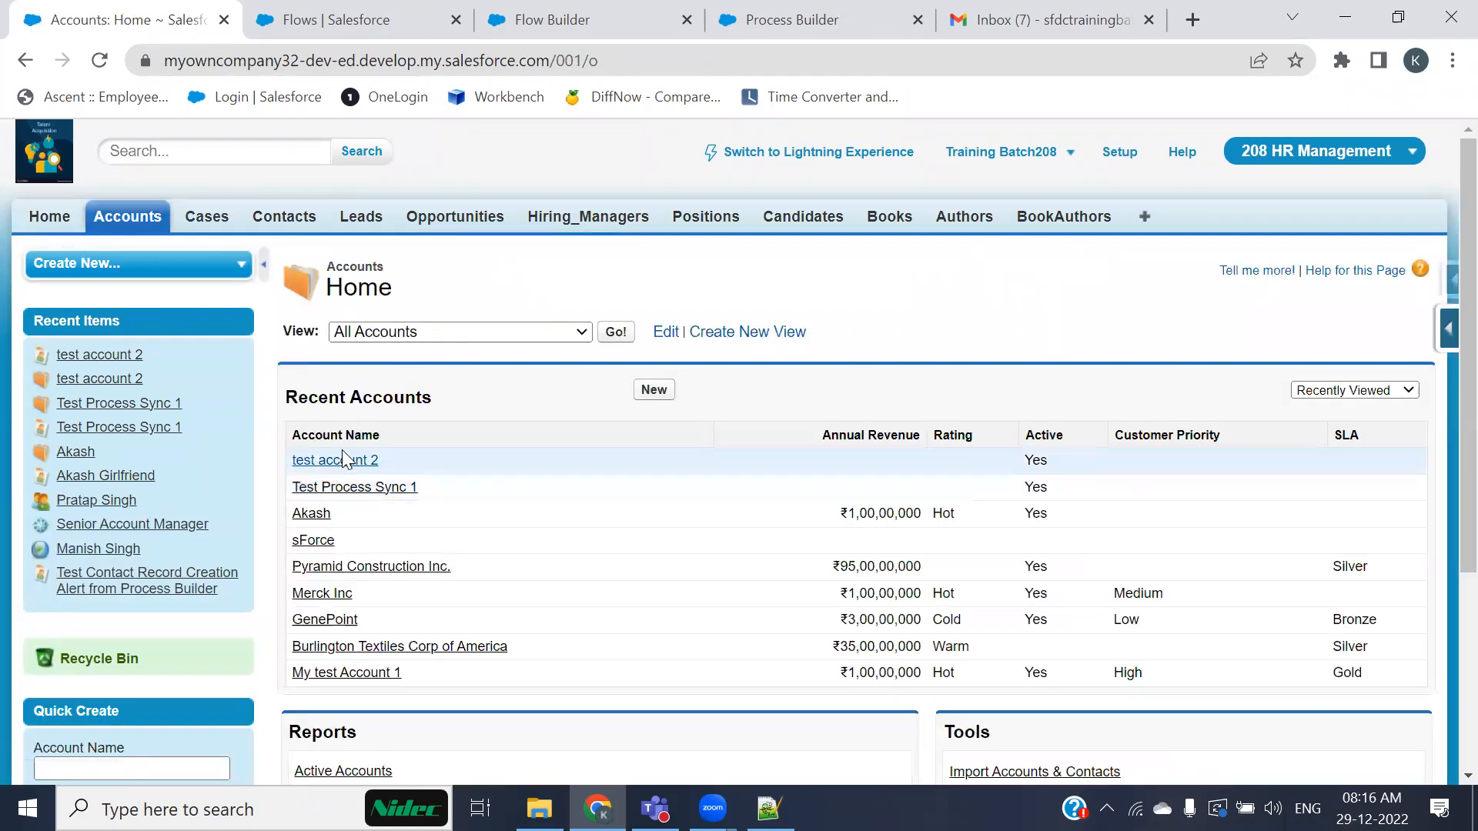
pyautogui.click(294, 225)
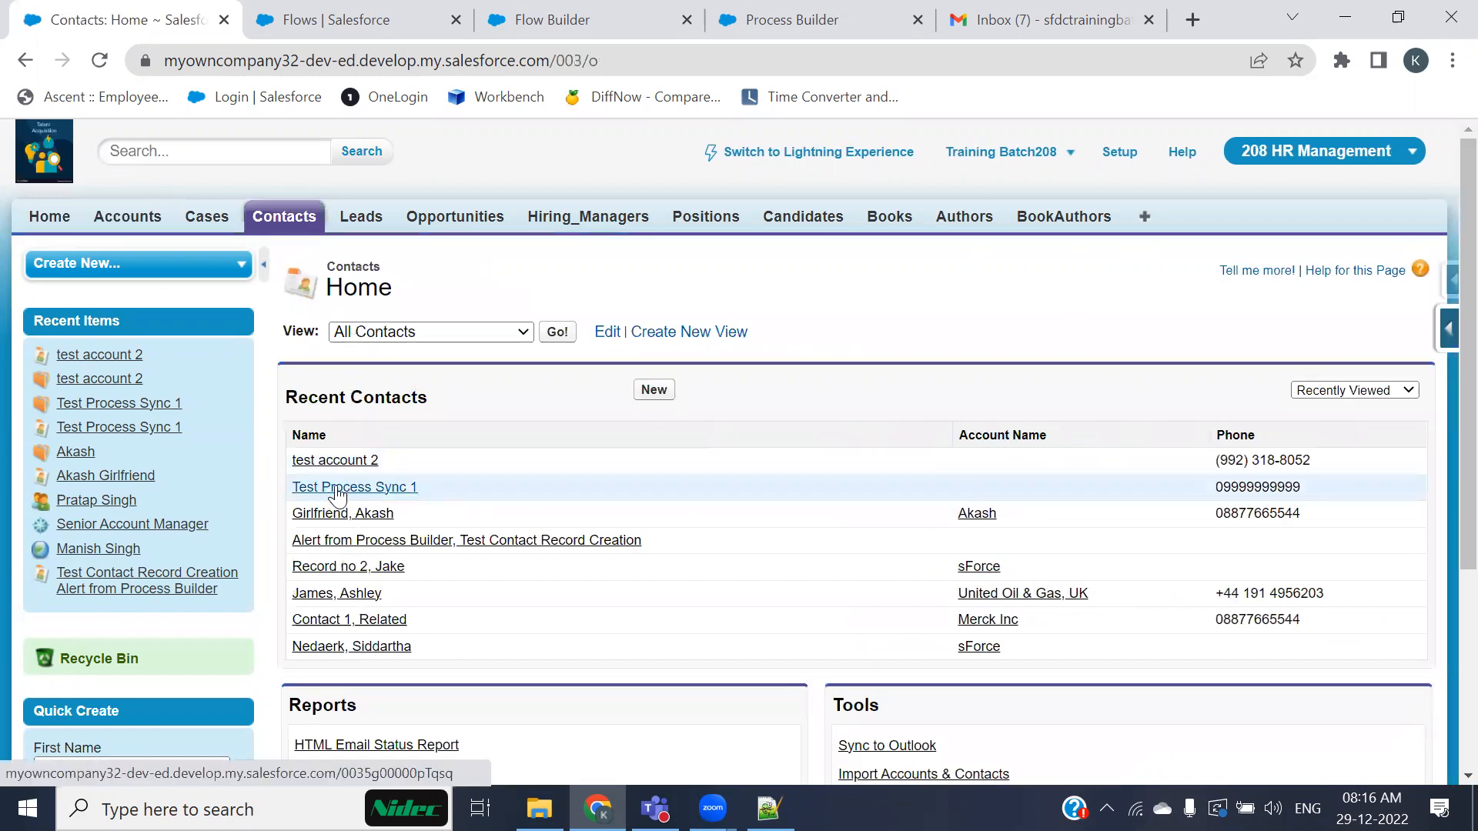
pyautogui.click(493, 339)
pyautogui.click(434, 349)
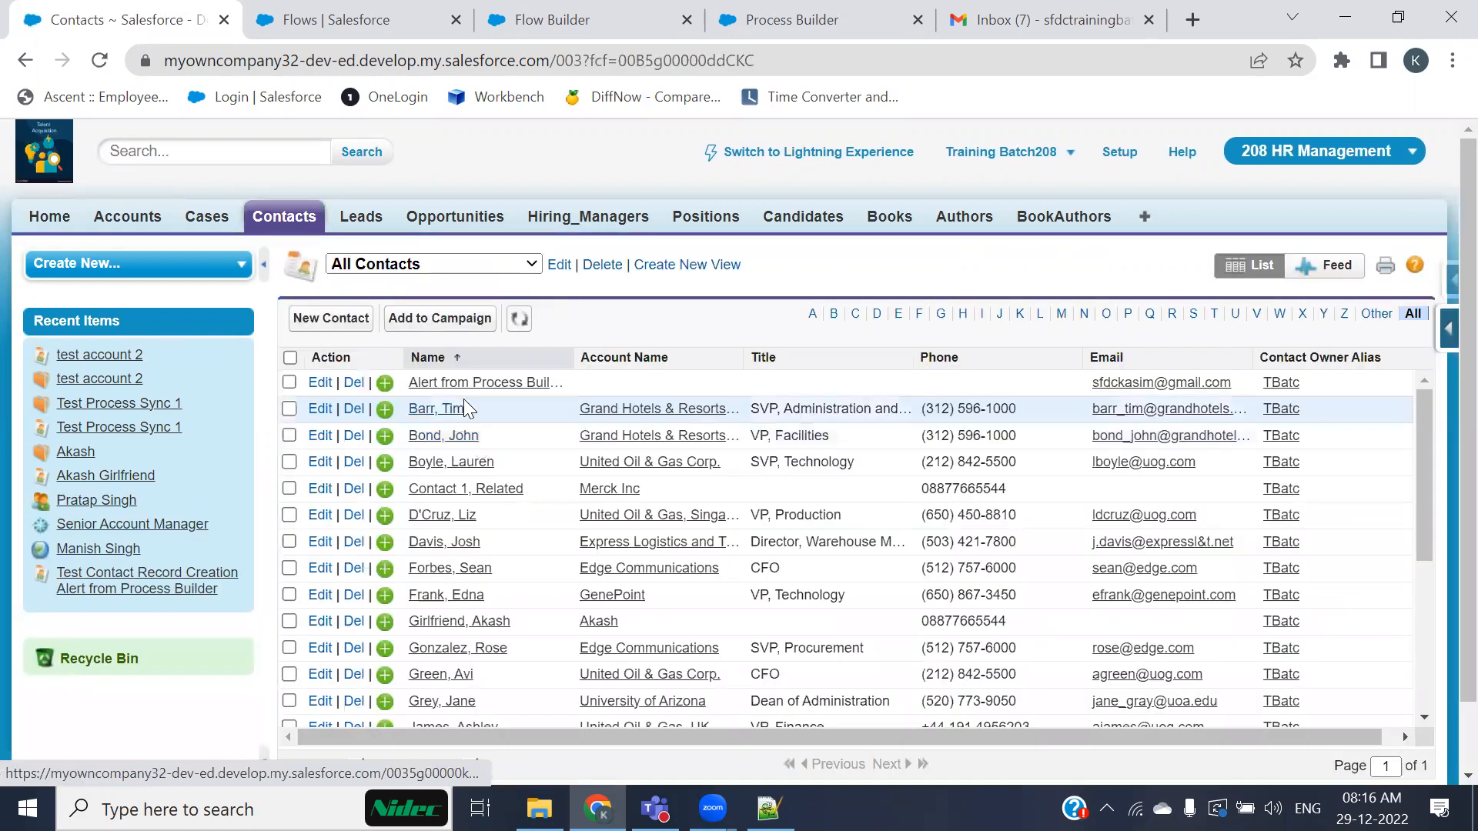
pyautogui.click(431, 264)
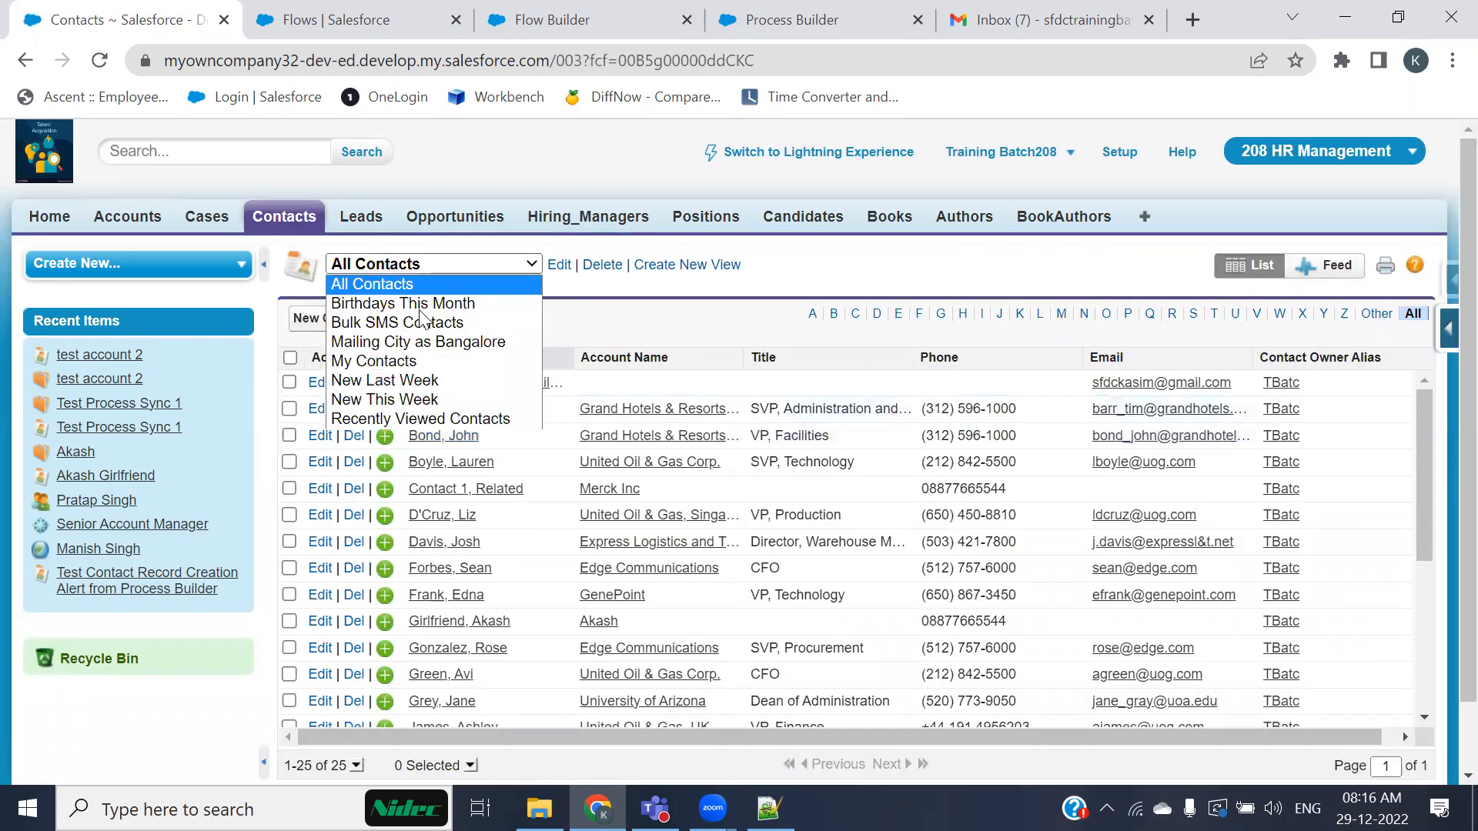
pyautogui.click(385, 418)
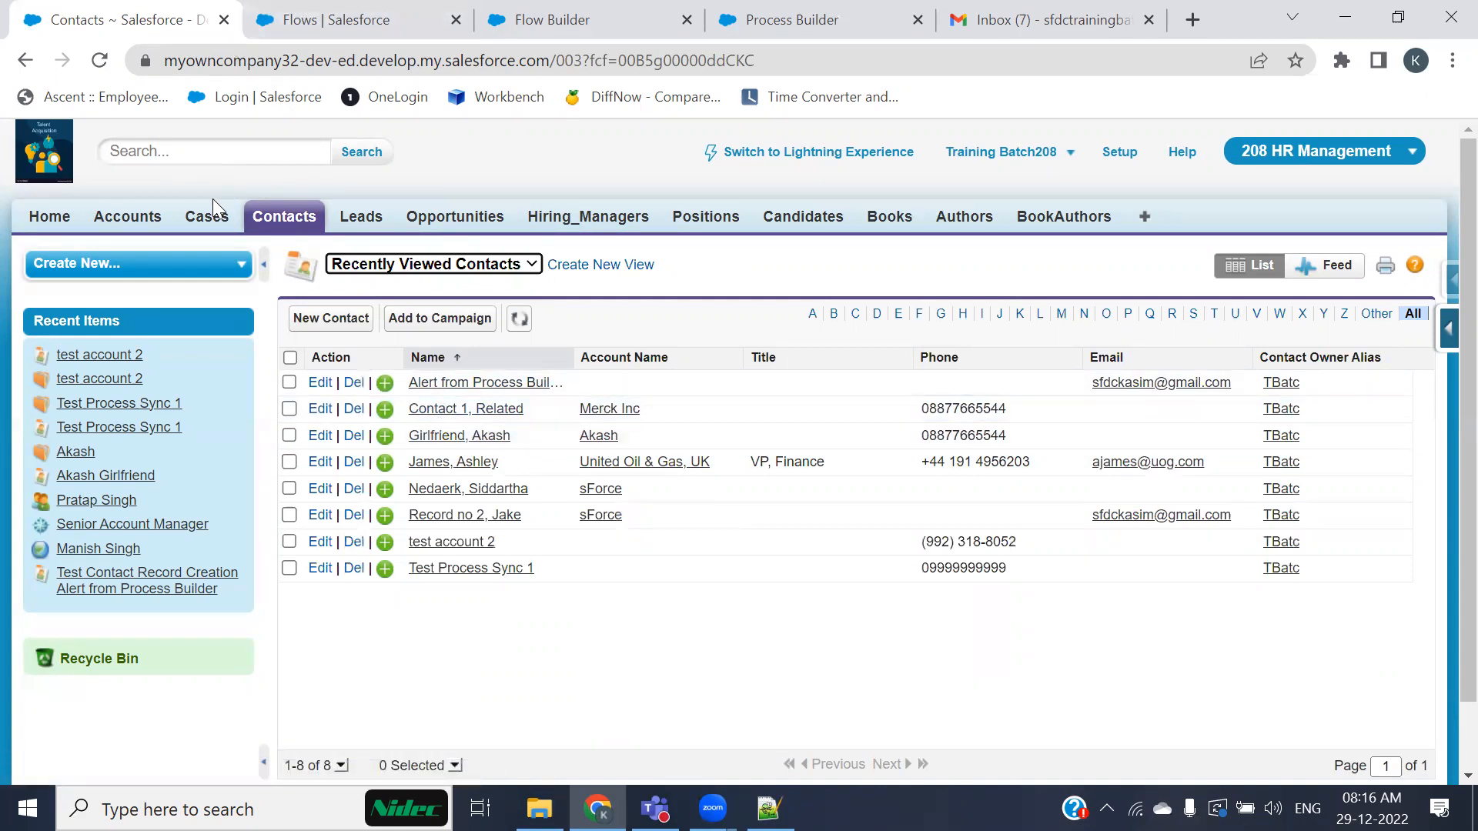
# Step: Open Contacts in a new browser tab and close the Flows and Flow Builder tabs
pyautogui.click(140, 227)
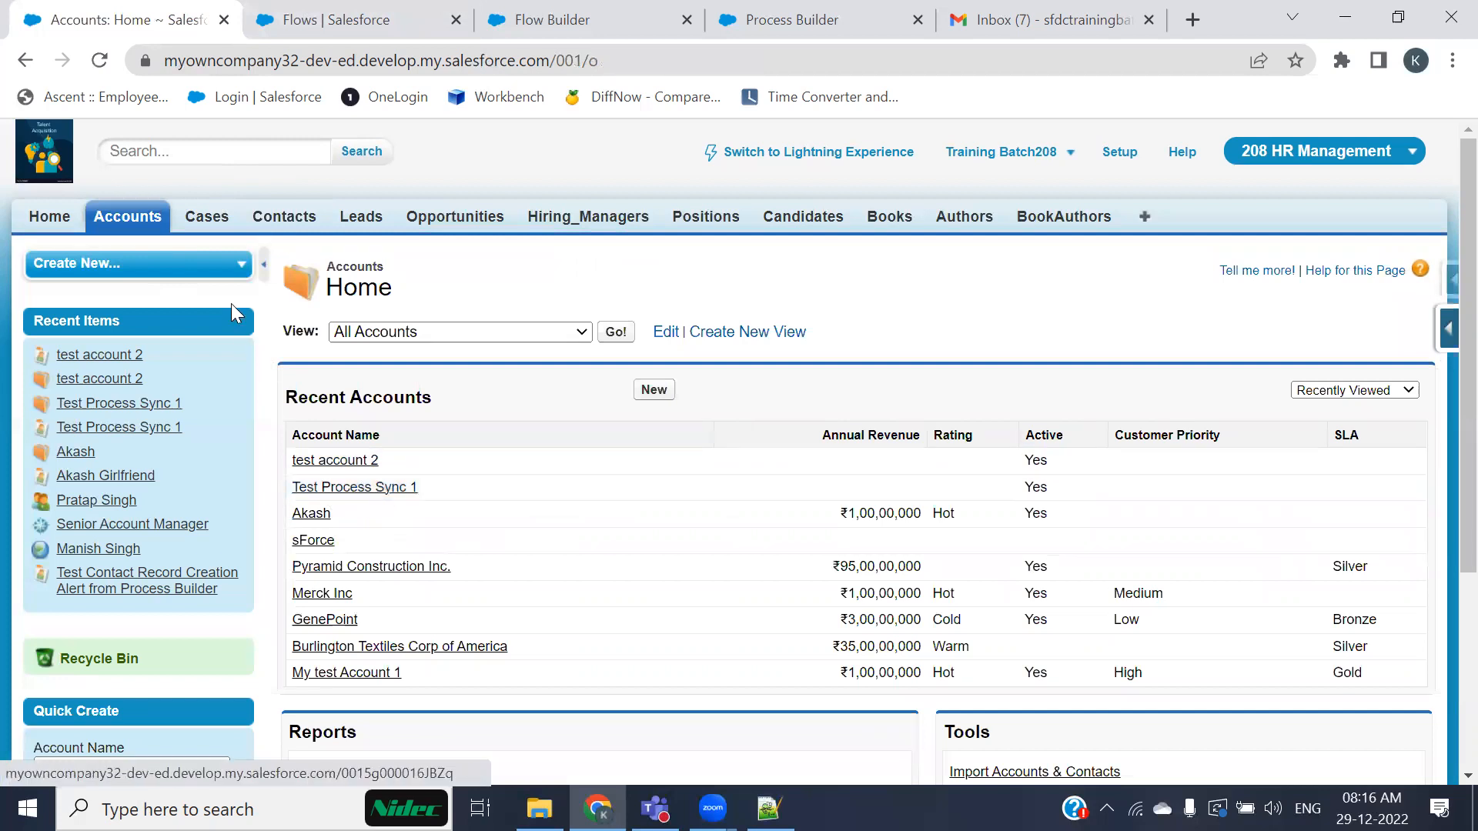
pyautogui.middleClick(298, 221)
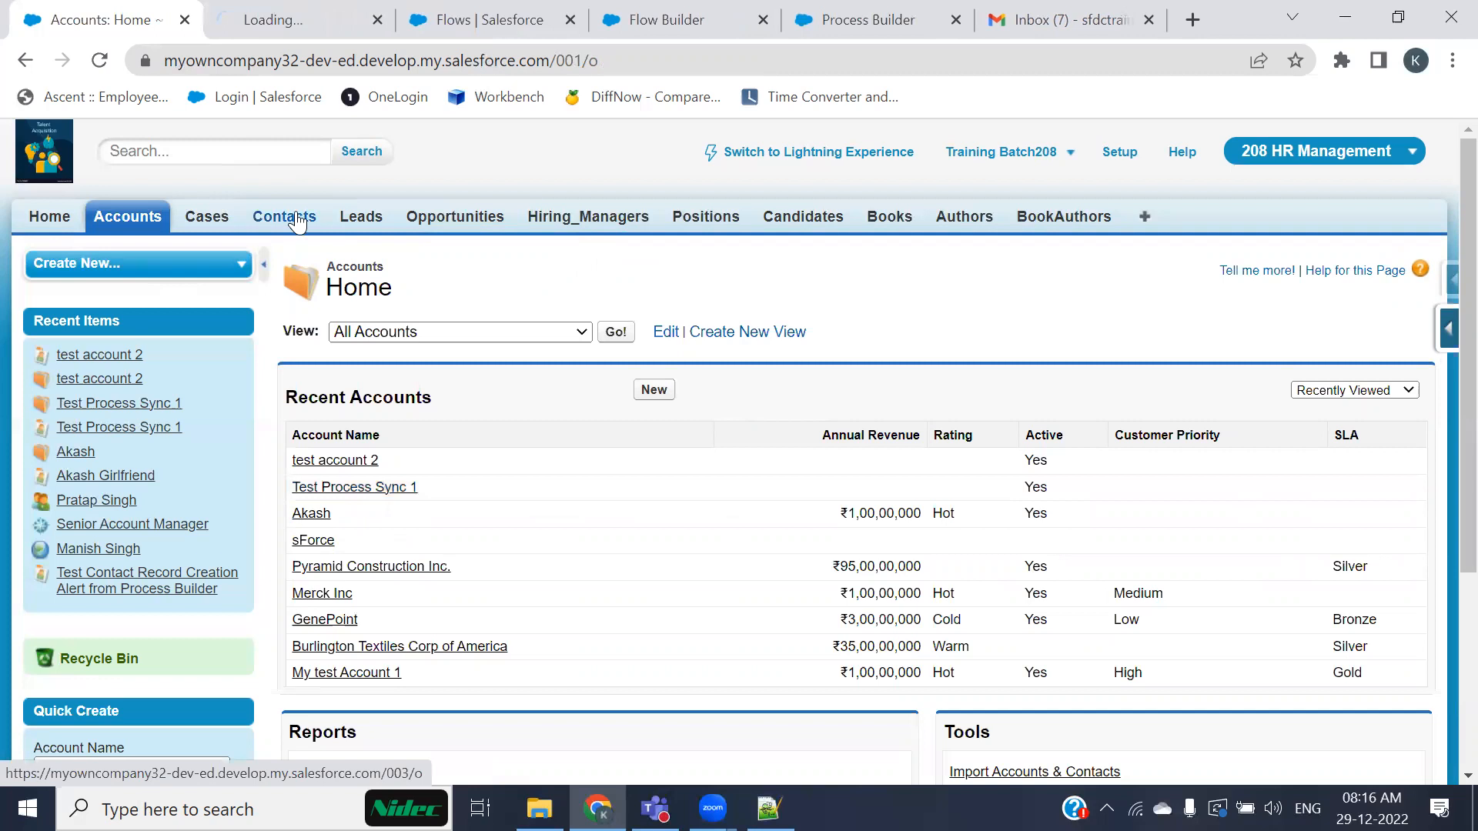
pyautogui.click(561, 22)
pyautogui.click(570, 21)
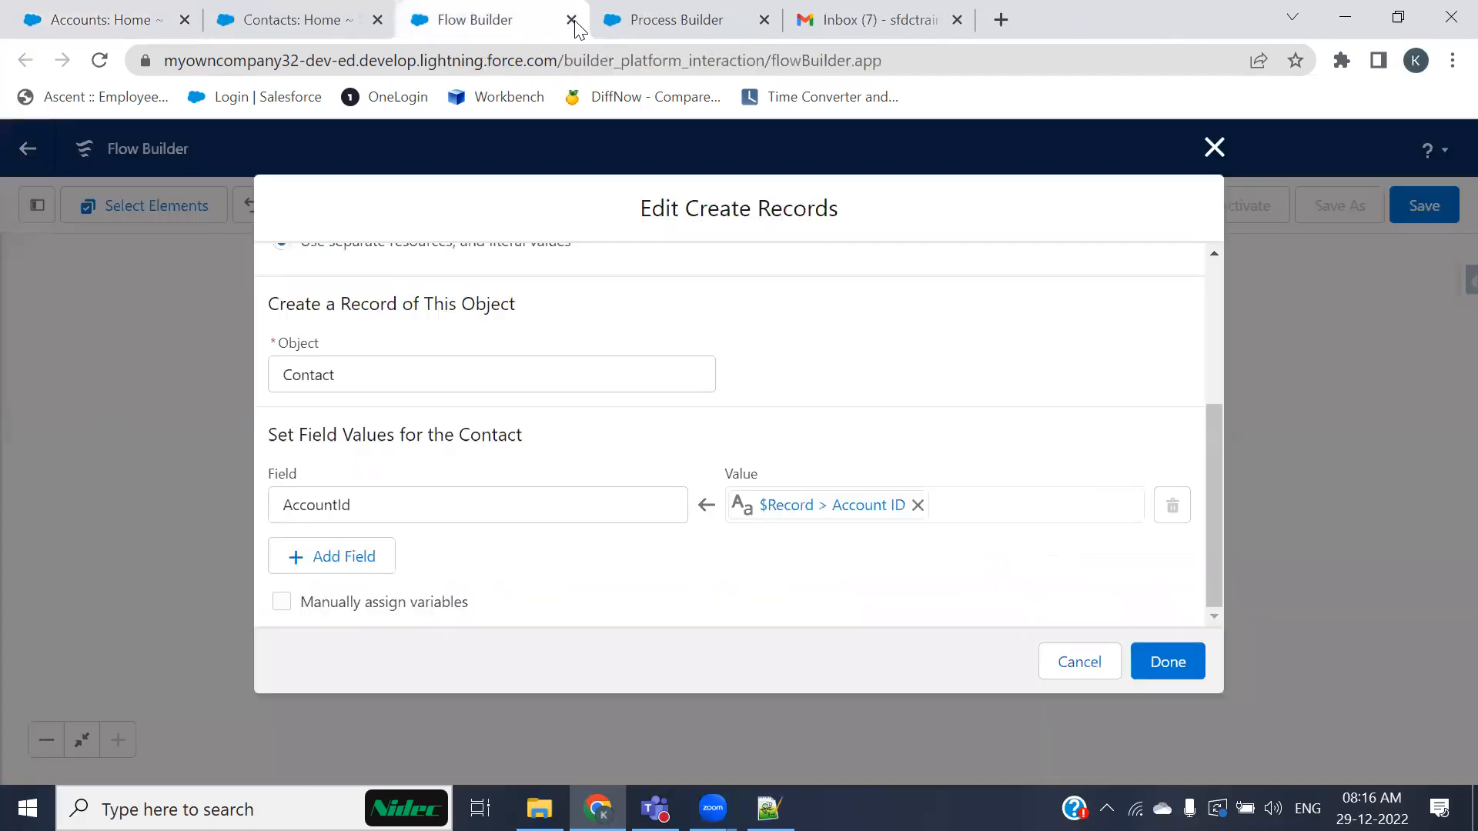
pyautogui.click(570, 21)
pyautogui.click(845, 194)
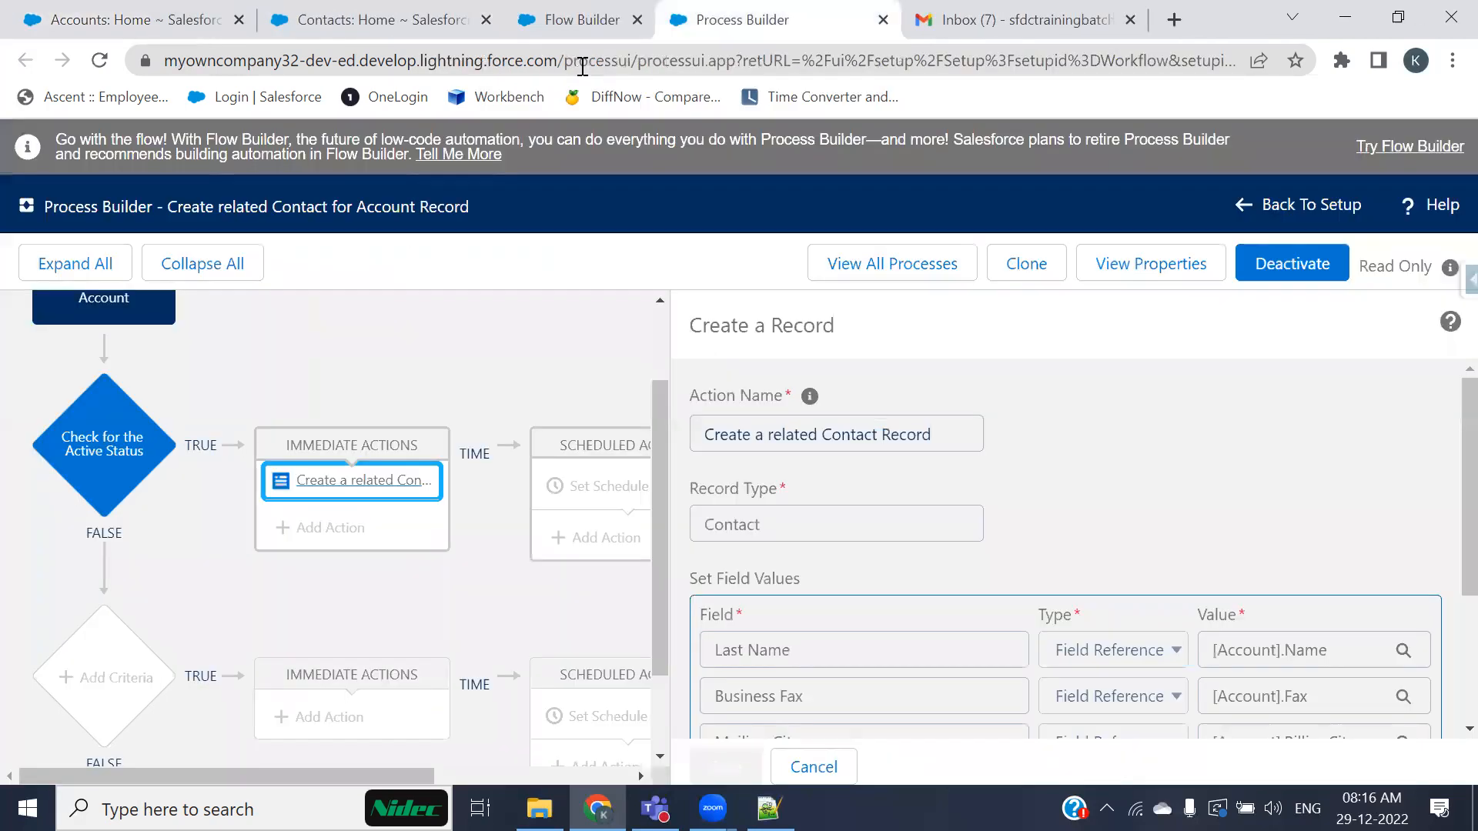
pyautogui.click(978, 26)
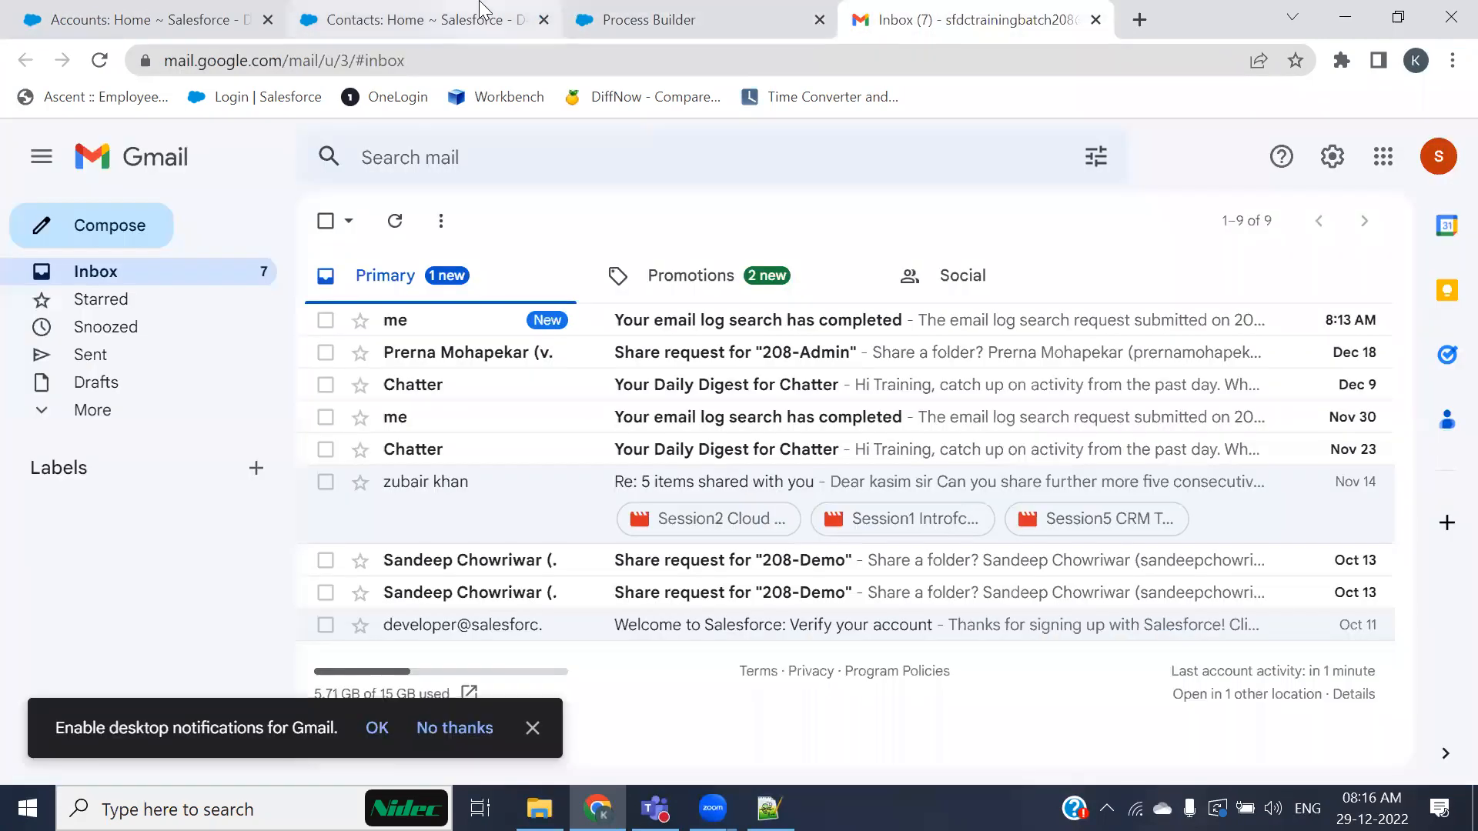
# Step: Open the test account 2 and Test Process Sync 1 contacts and examine their contact details, including Account Name
pyautogui.click(416, 20)
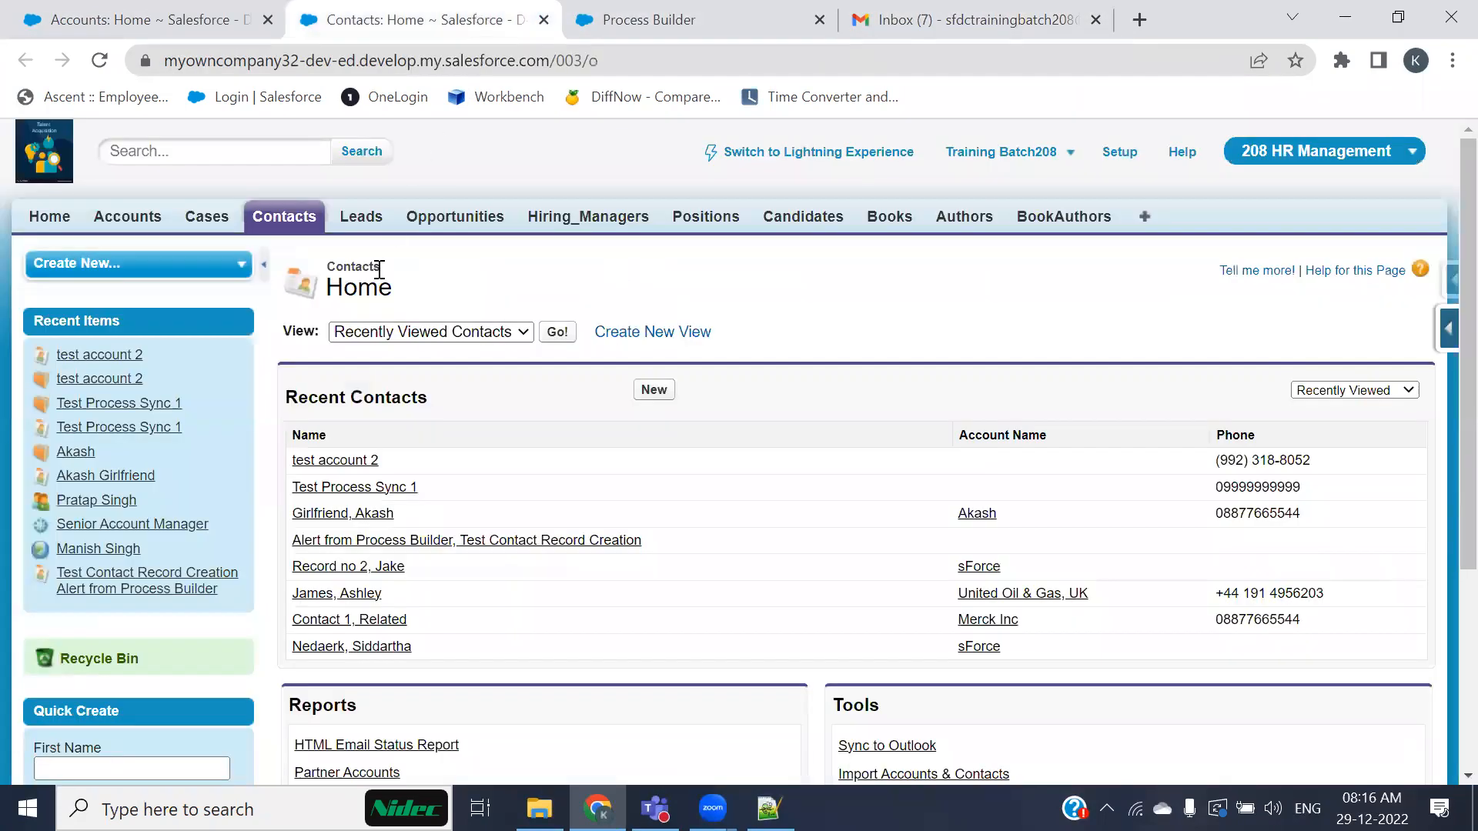
pyautogui.middleClick(349, 472)
pyautogui.middleClick(348, 494)
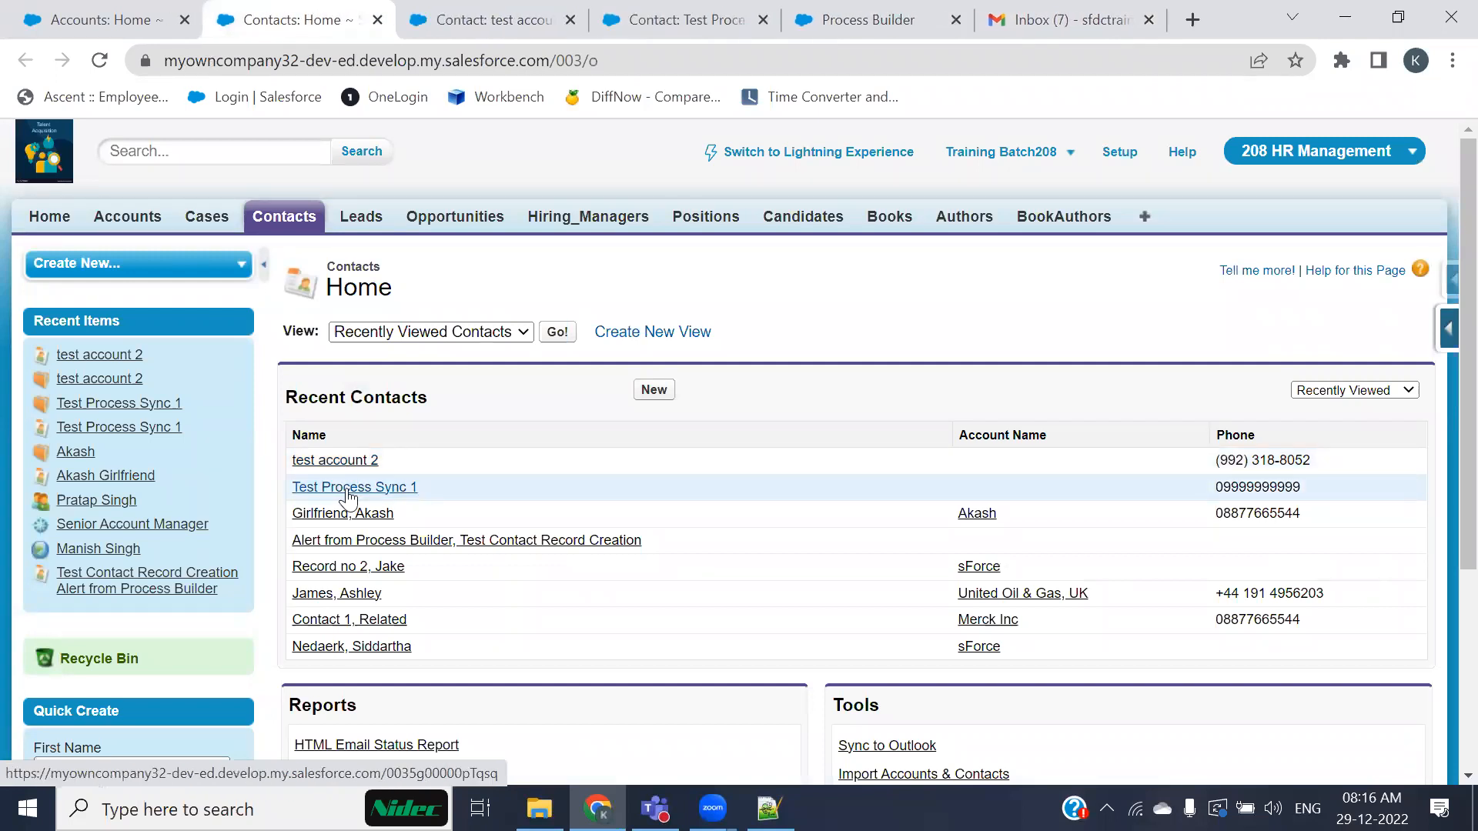
pyautogui.click(420, 22)
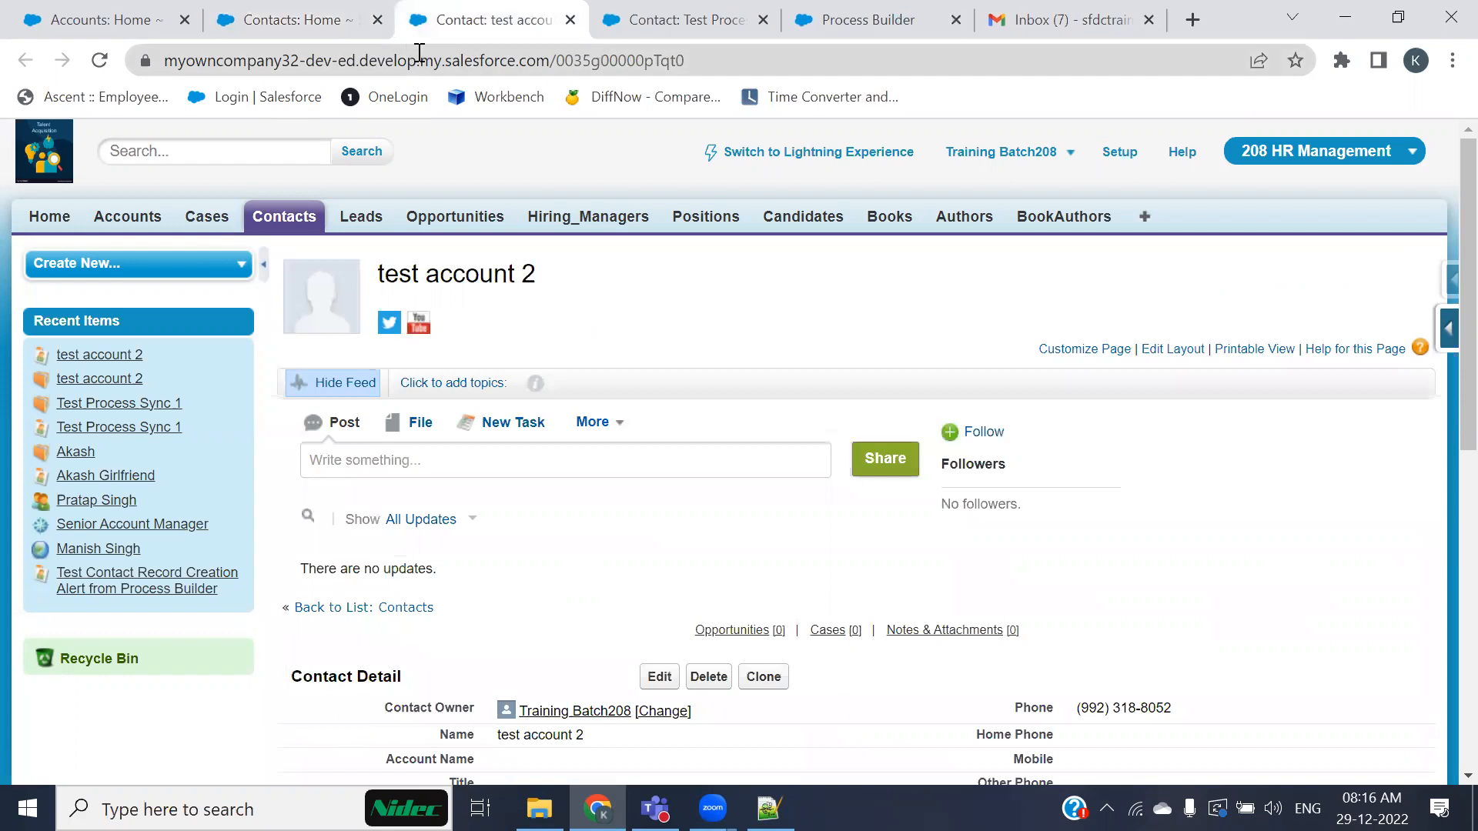
pyautogui.click(377, 20)
pyautogui.scroll(-1, 499, 531)
pyautogui.scroll(-1, 499, 531)
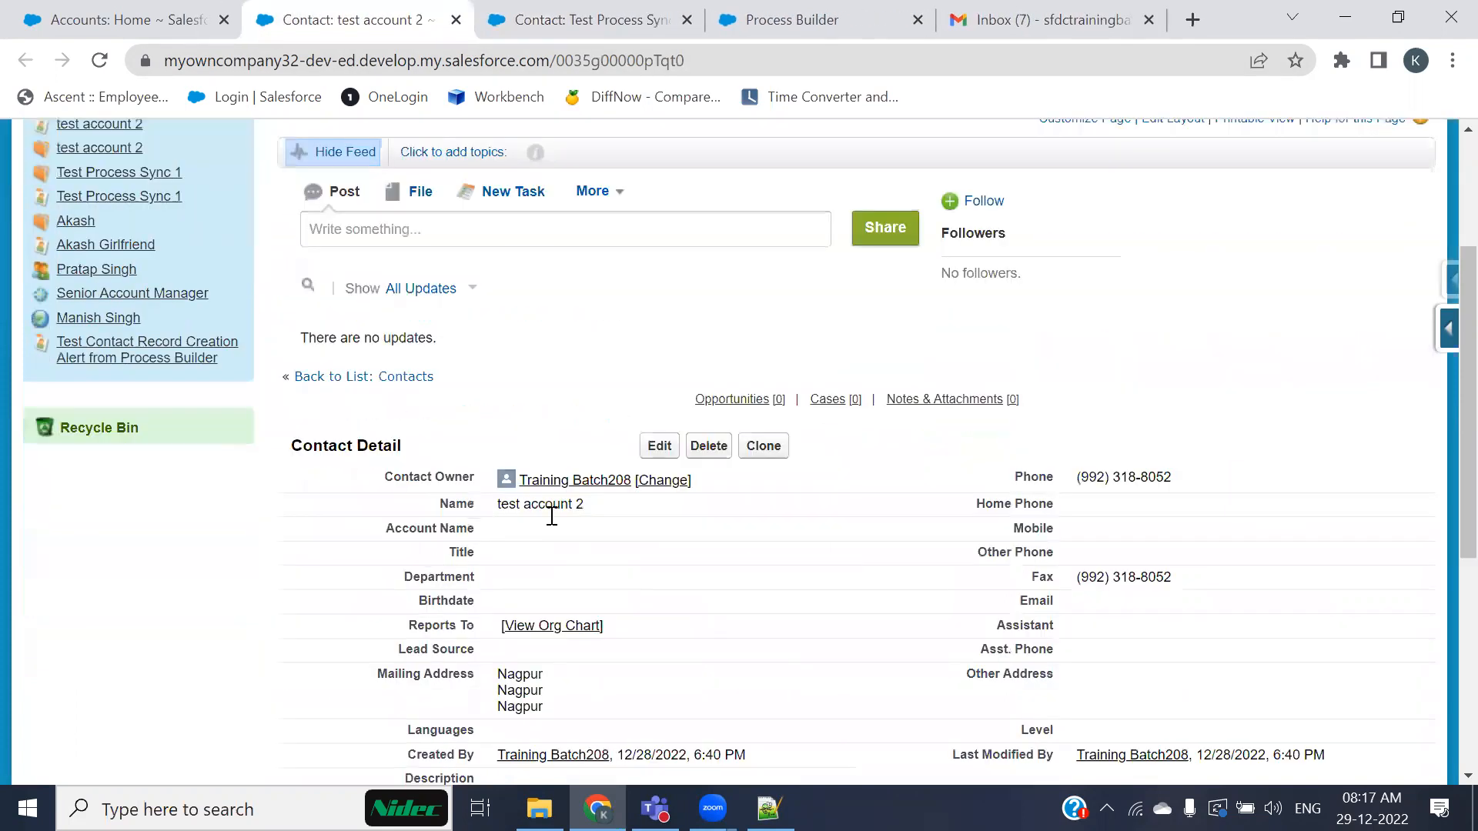
pyautogui.tripleClick(550, 504)
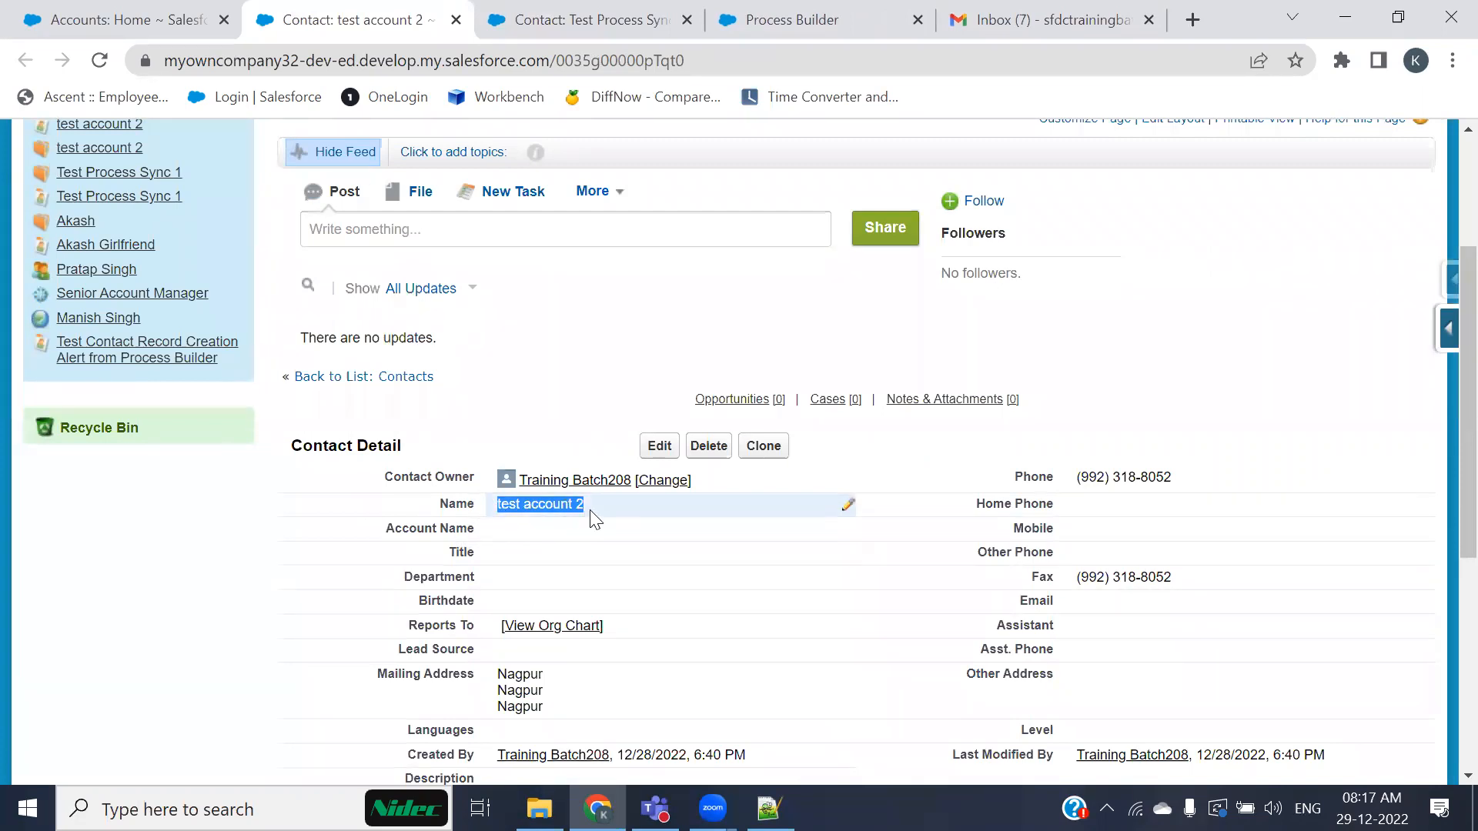
pyautogui.hotkey('ctrl', 'Tab')
pyautogui.scroll(-3, 497, 557)
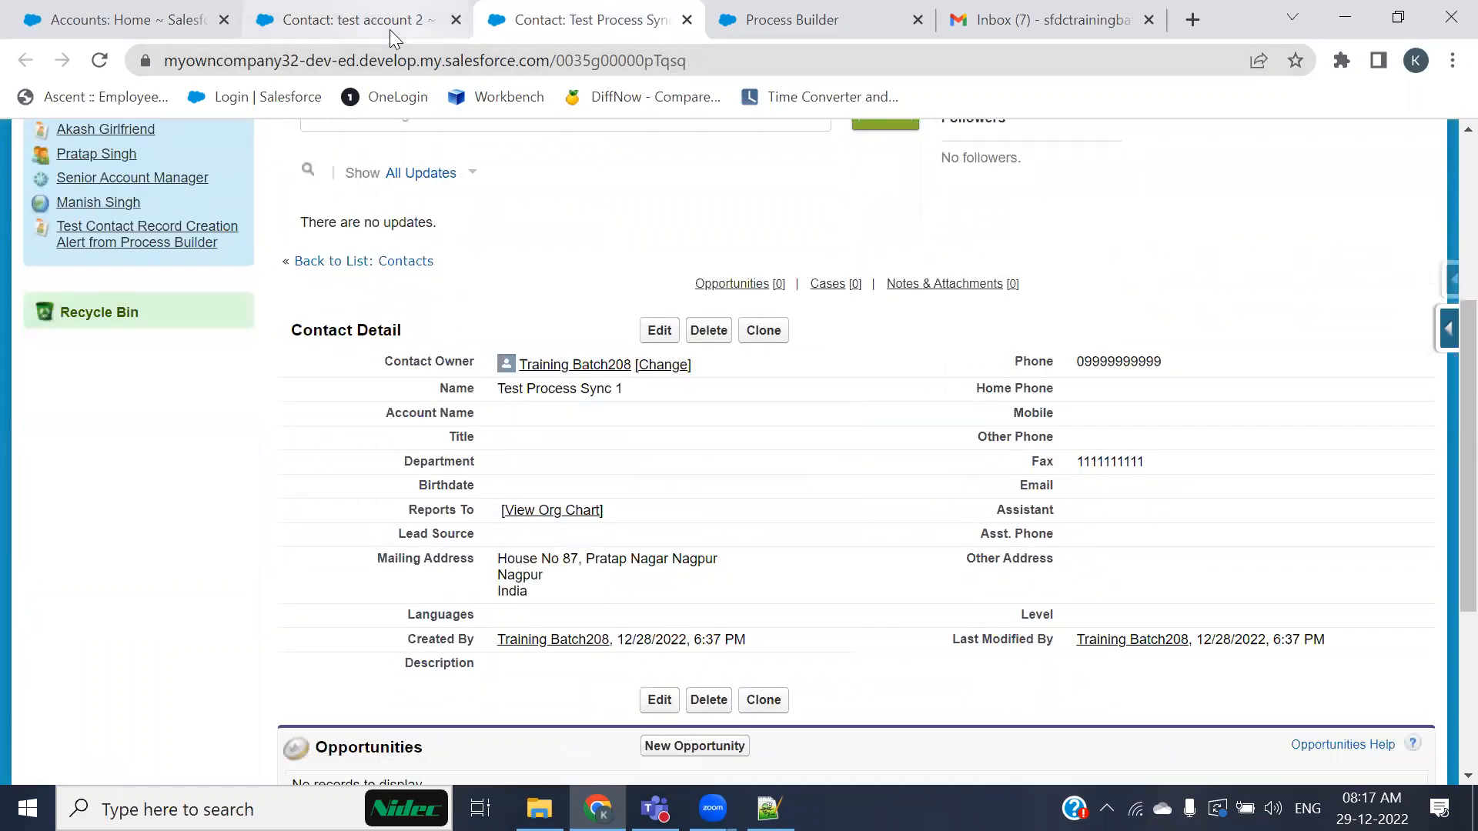
# Step: Open the test account 2 account and examine its related Contacts list
pyautogui.click(123, 20)
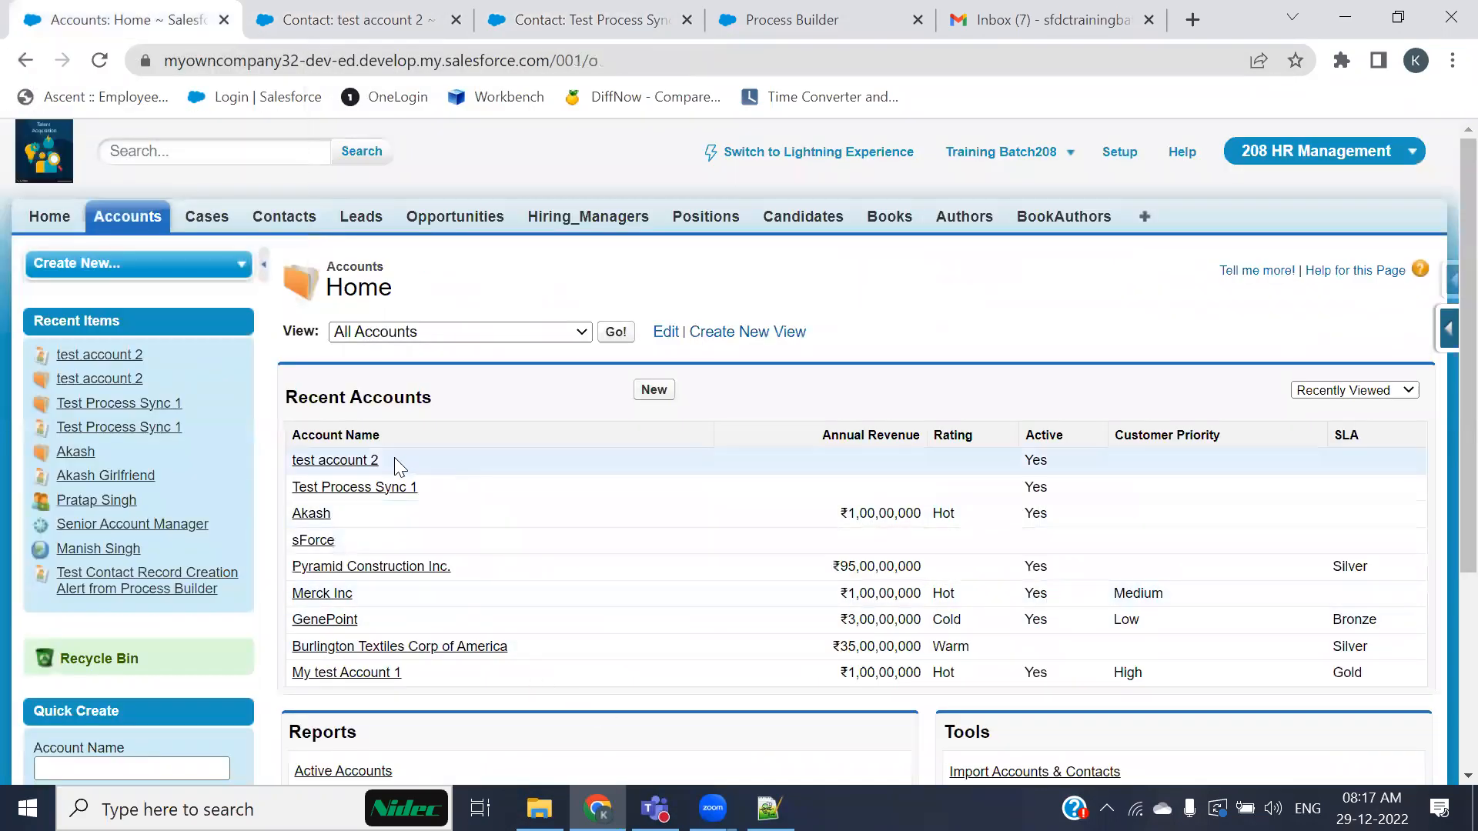
pyautogui.click(357, 460)
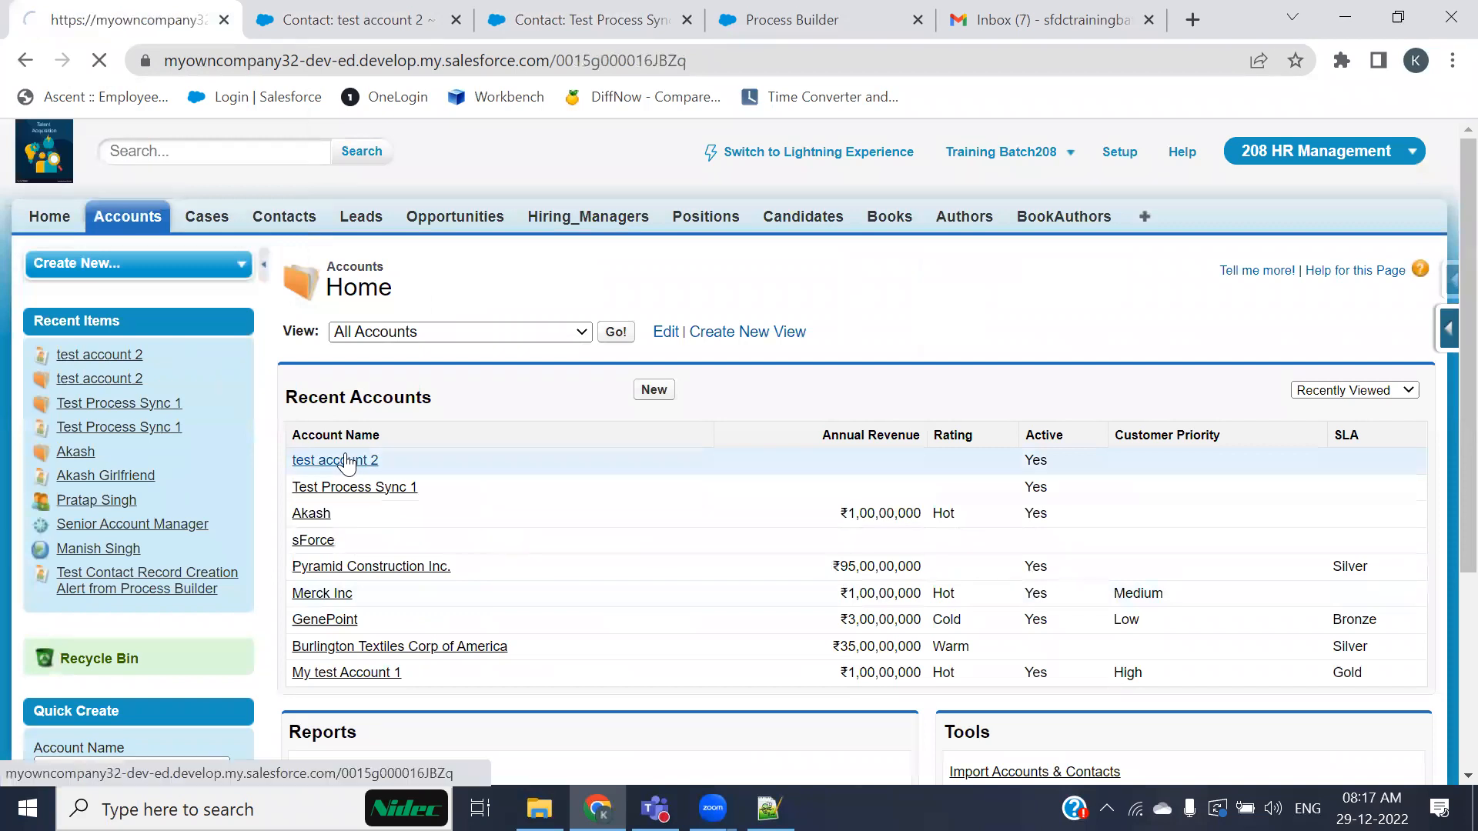
pyautogui.scroll(-9, 490, 533)
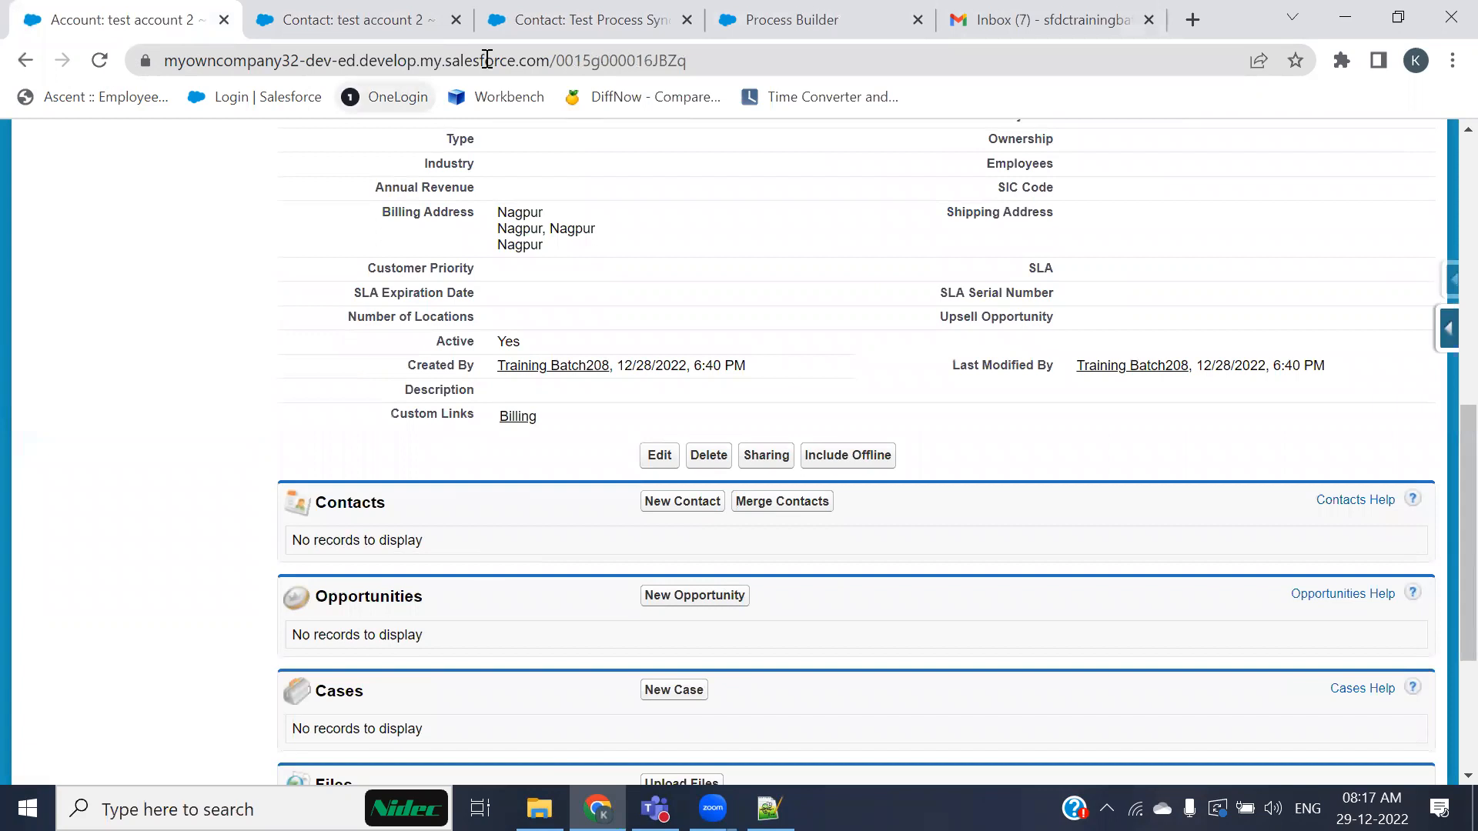
# Step: Clone the Create related Contact for Account Record process as a version of the current process
pyautogui.click(805, 18)
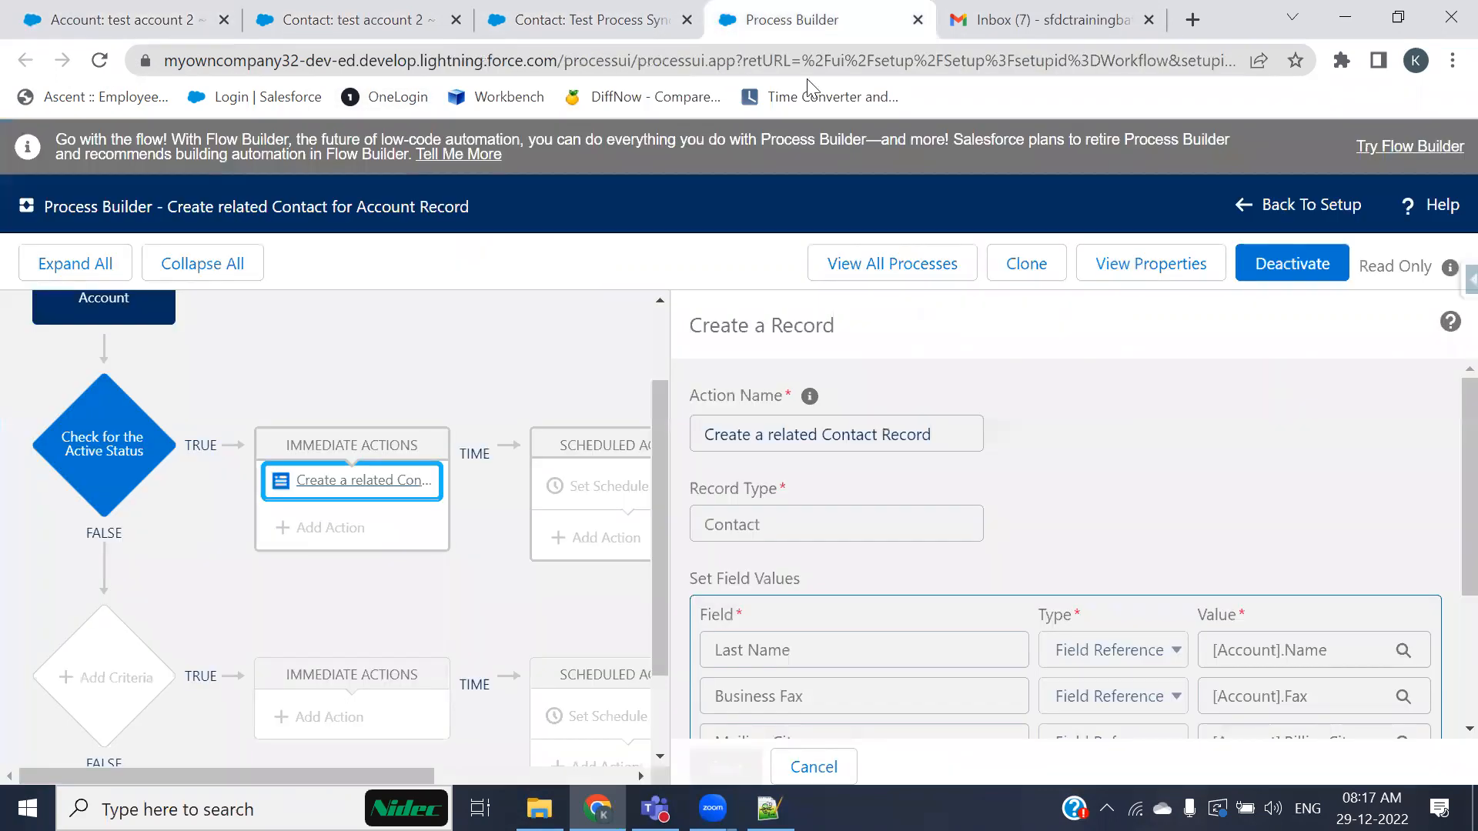
pyautogui.click(1031, 277)
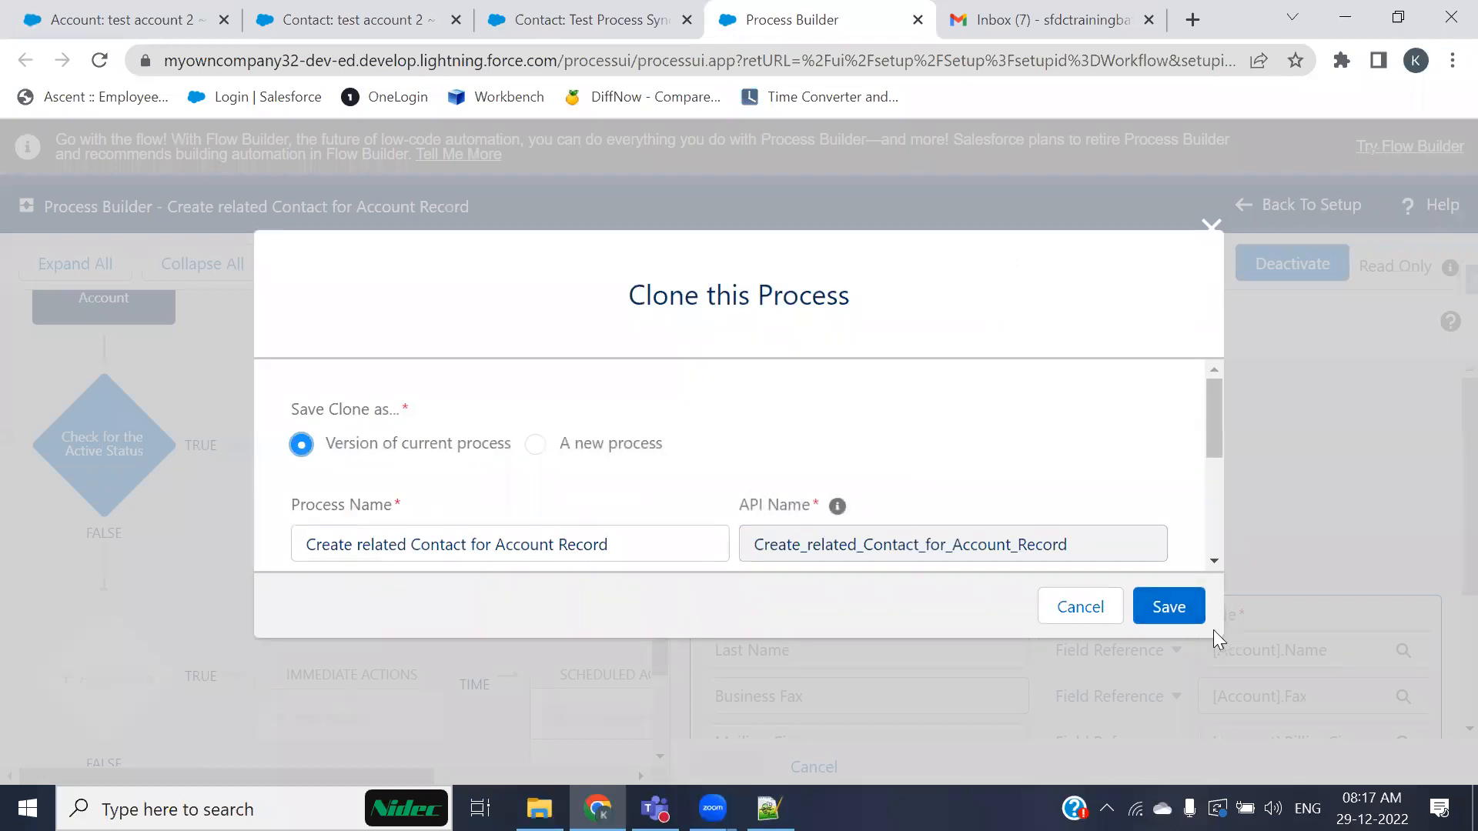
pyautogui.click(1182, 614)
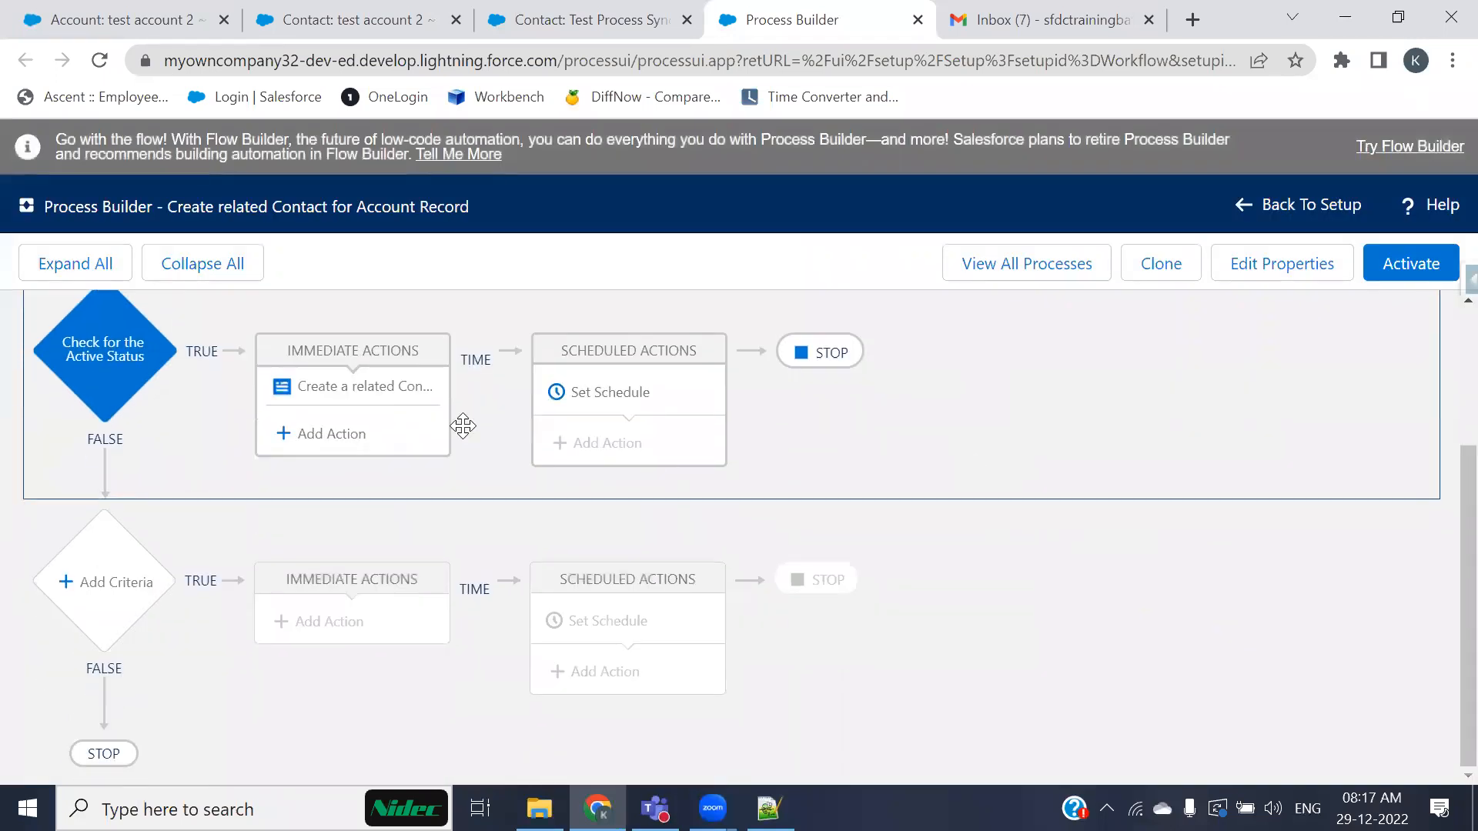
pyautogui.click(416, 387)
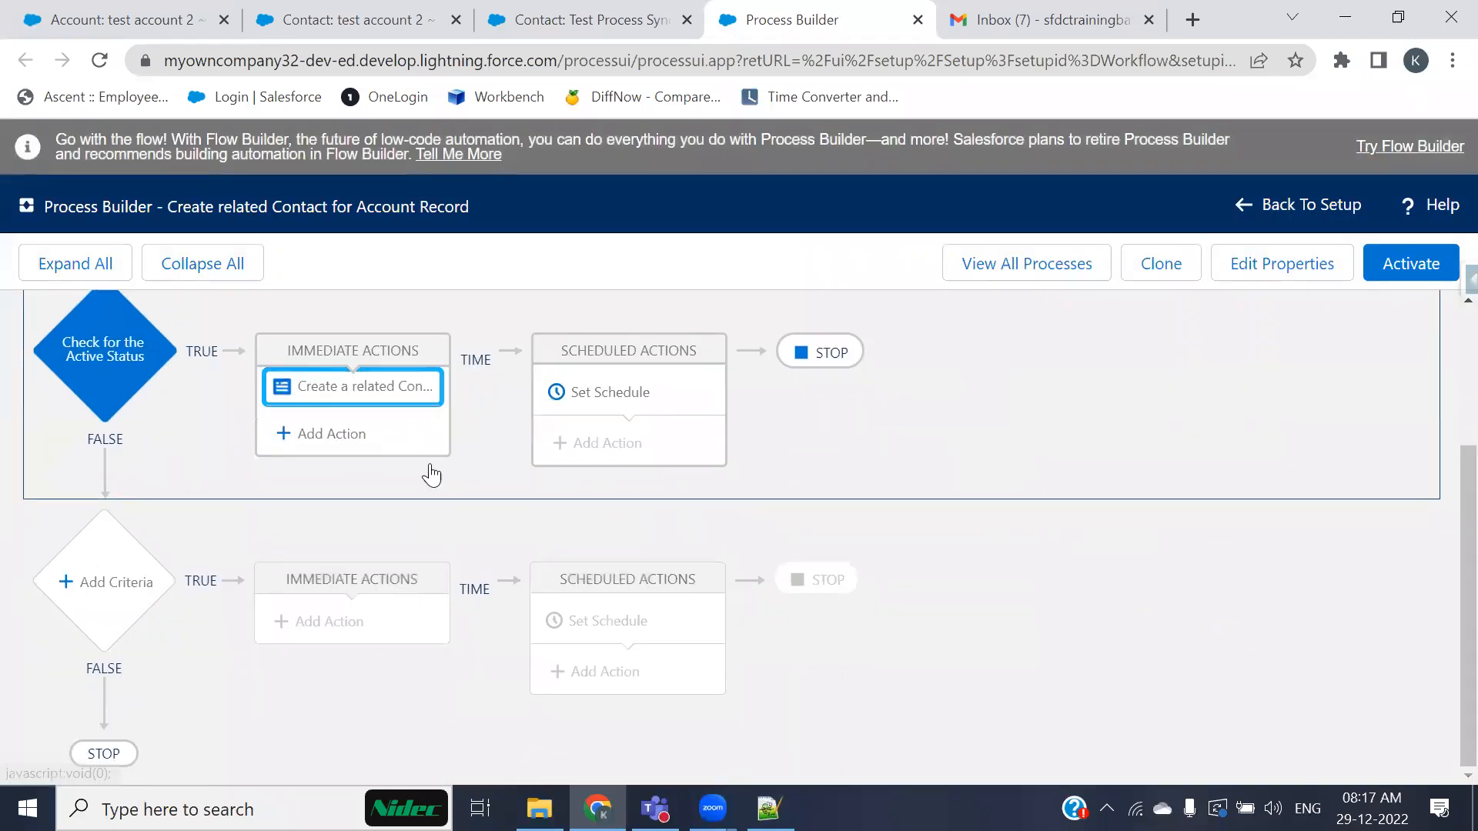
# Step: Add a row to the Create a Record action mapping the Contact's Account ID to the field reference [Account].Id
pyautogui.scroll(-3, 1062, 546)
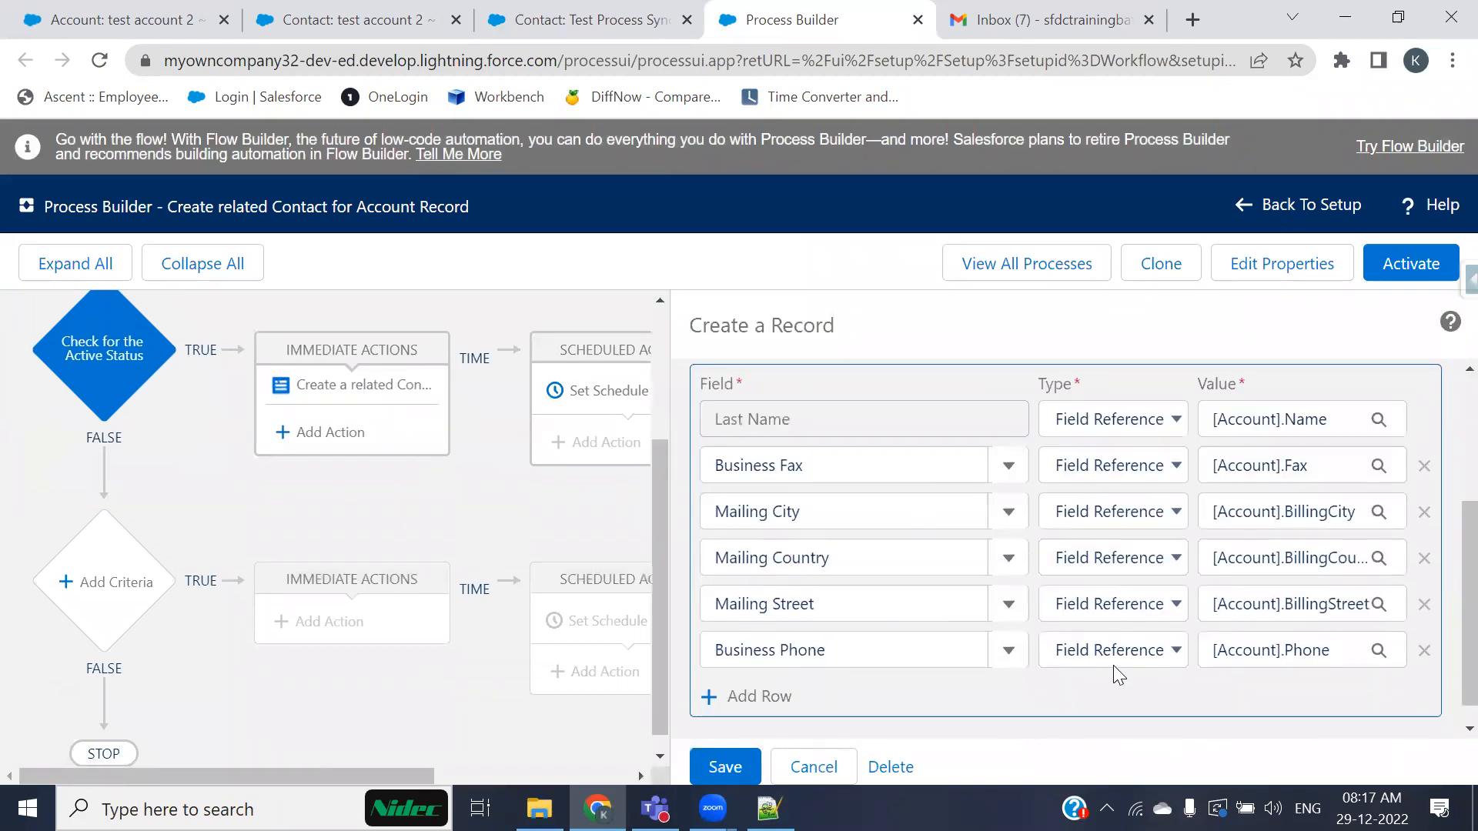
pyautogui.click(756, 698)
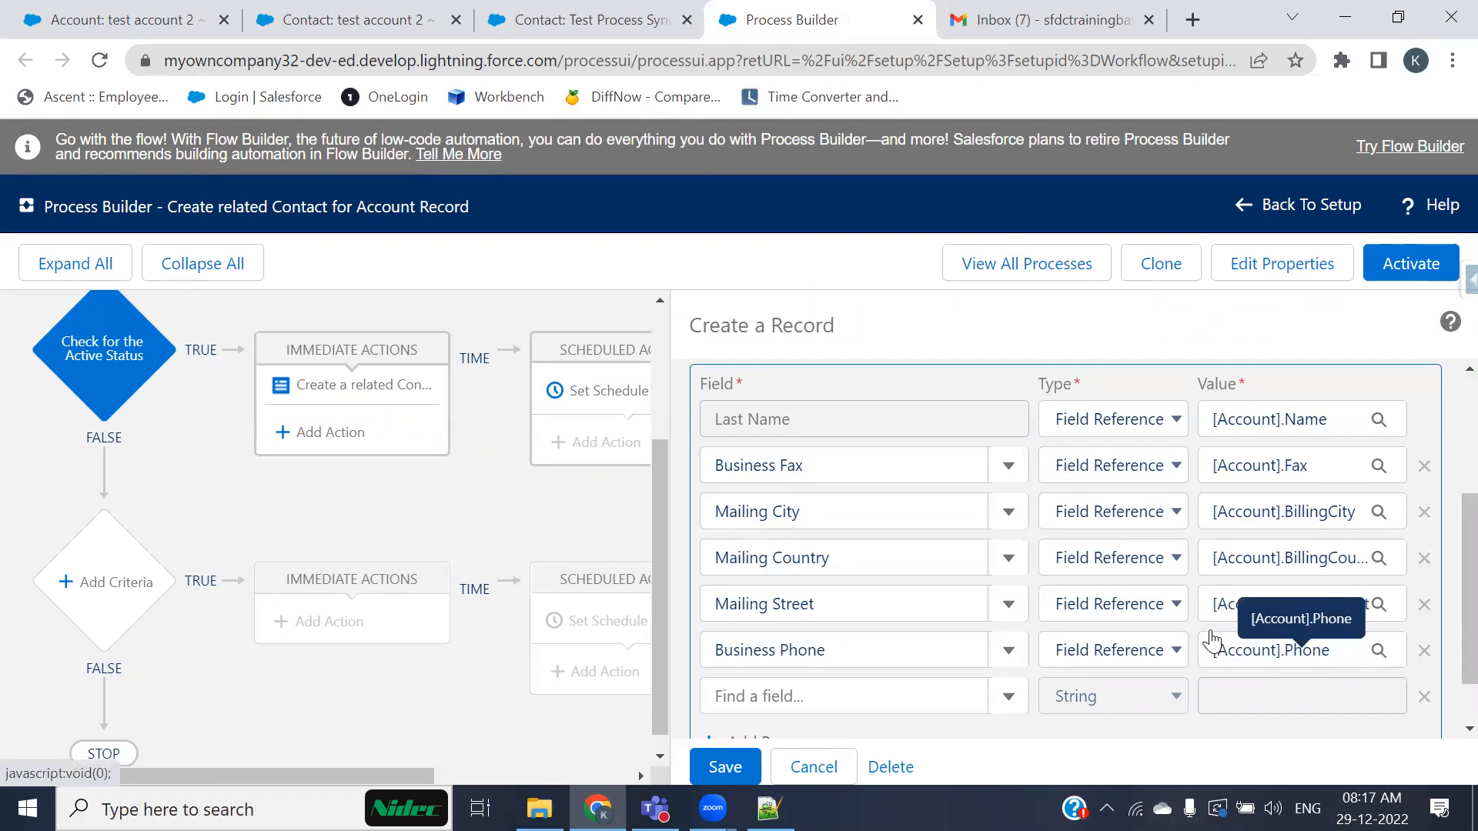
pyautogui.scroll(-1, 1077, 676)
pyautogui.click(818, 638)
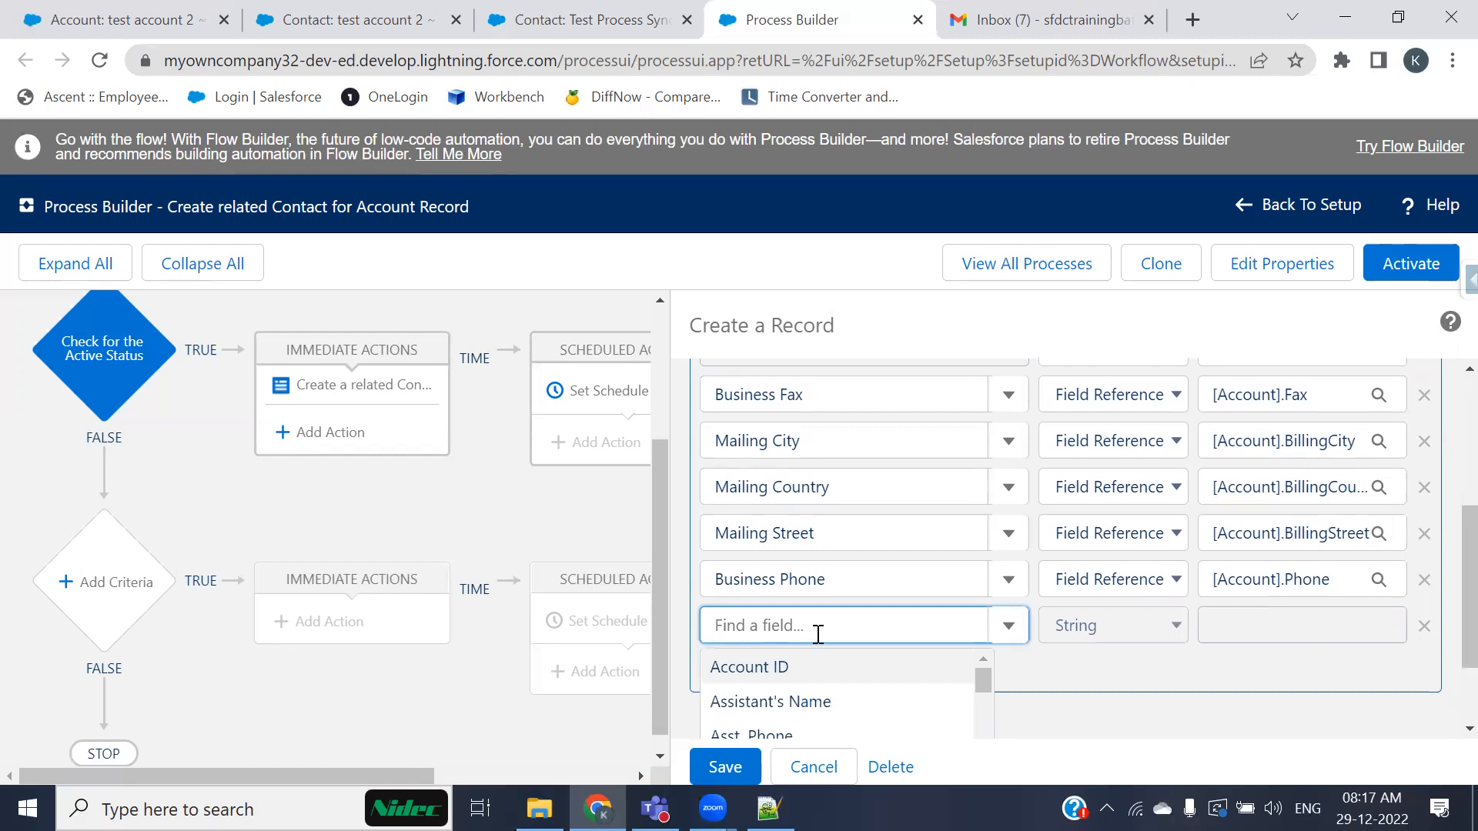
pyautogui.click(749, 671)
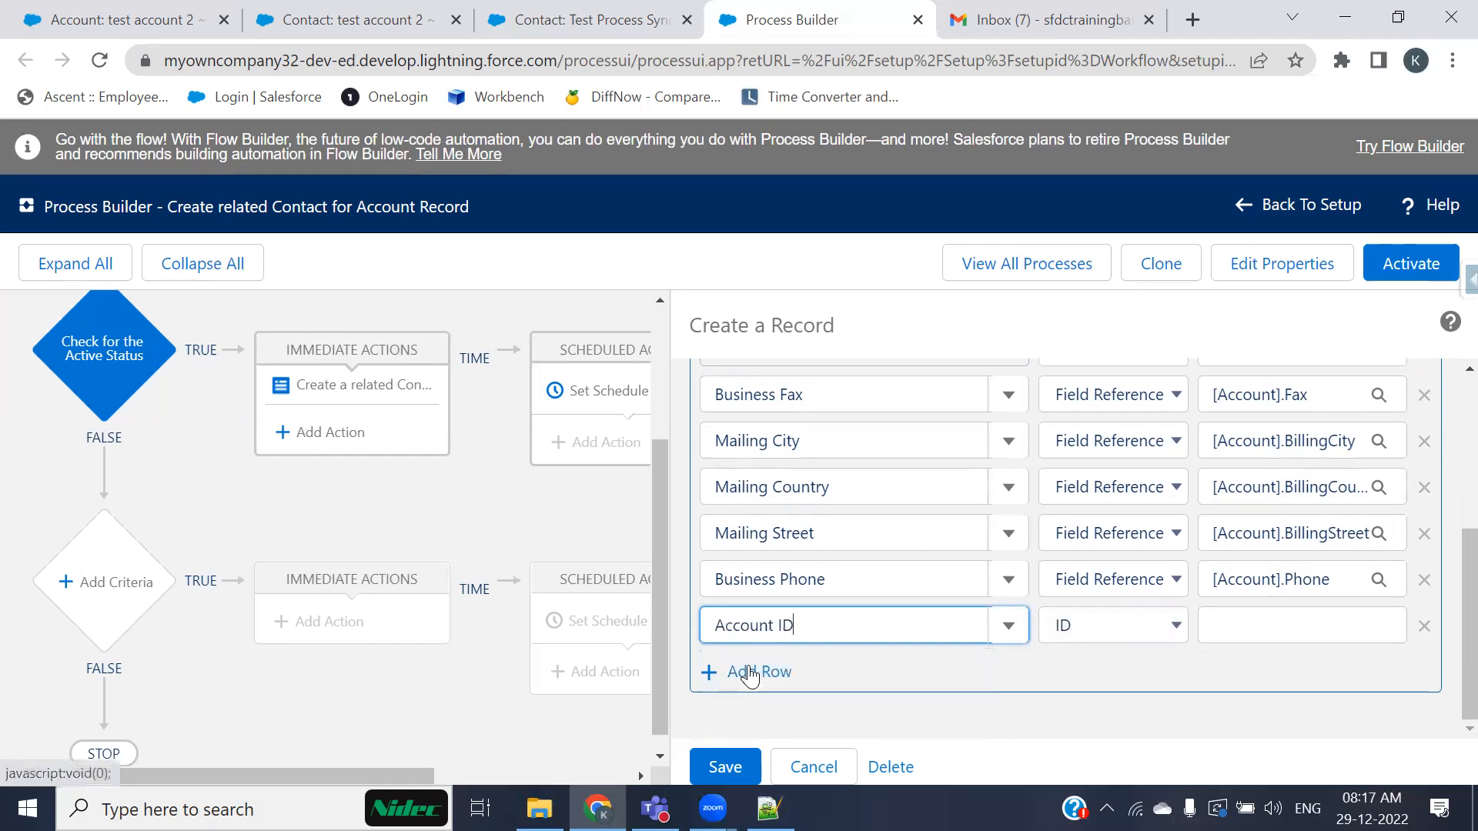
pyautogui.click(1175, 626)
pyautogui.click(1185, 678)
pyautogui.click(1265, 631)
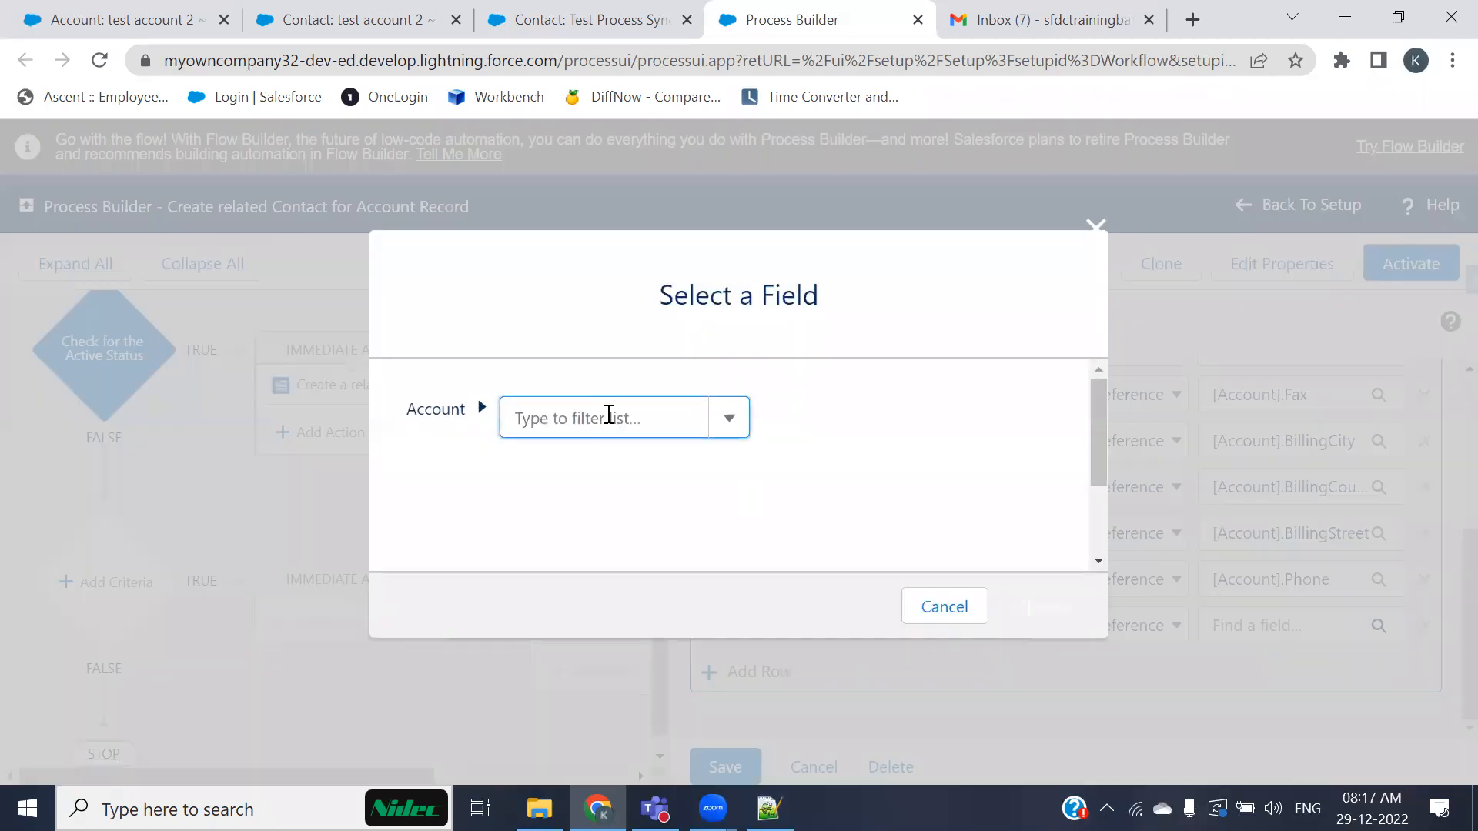
pyautogui.write('id')
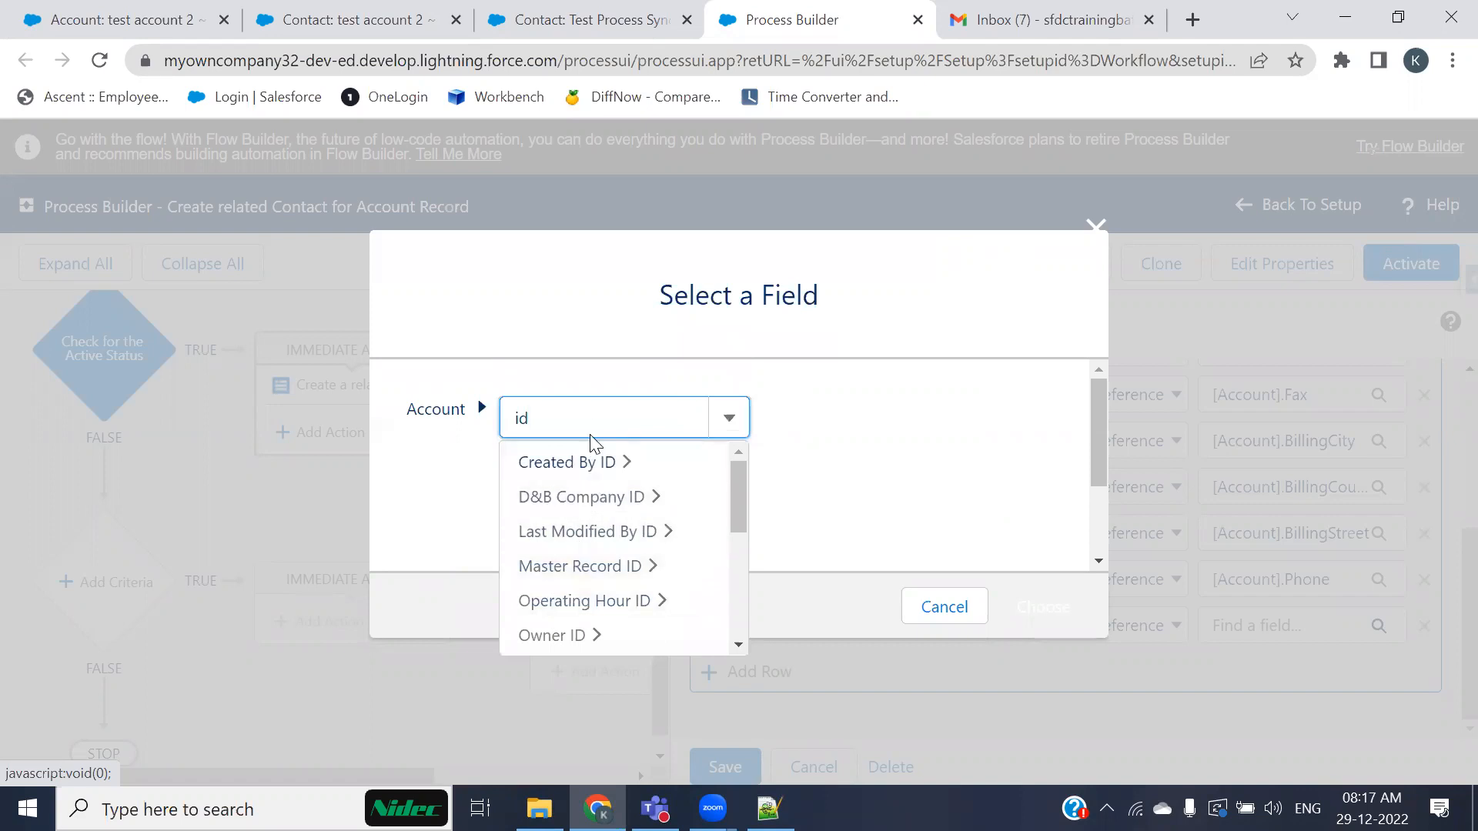
pyautogui.moveTo(735, 511); pyautogui.dragTo(739, 567)
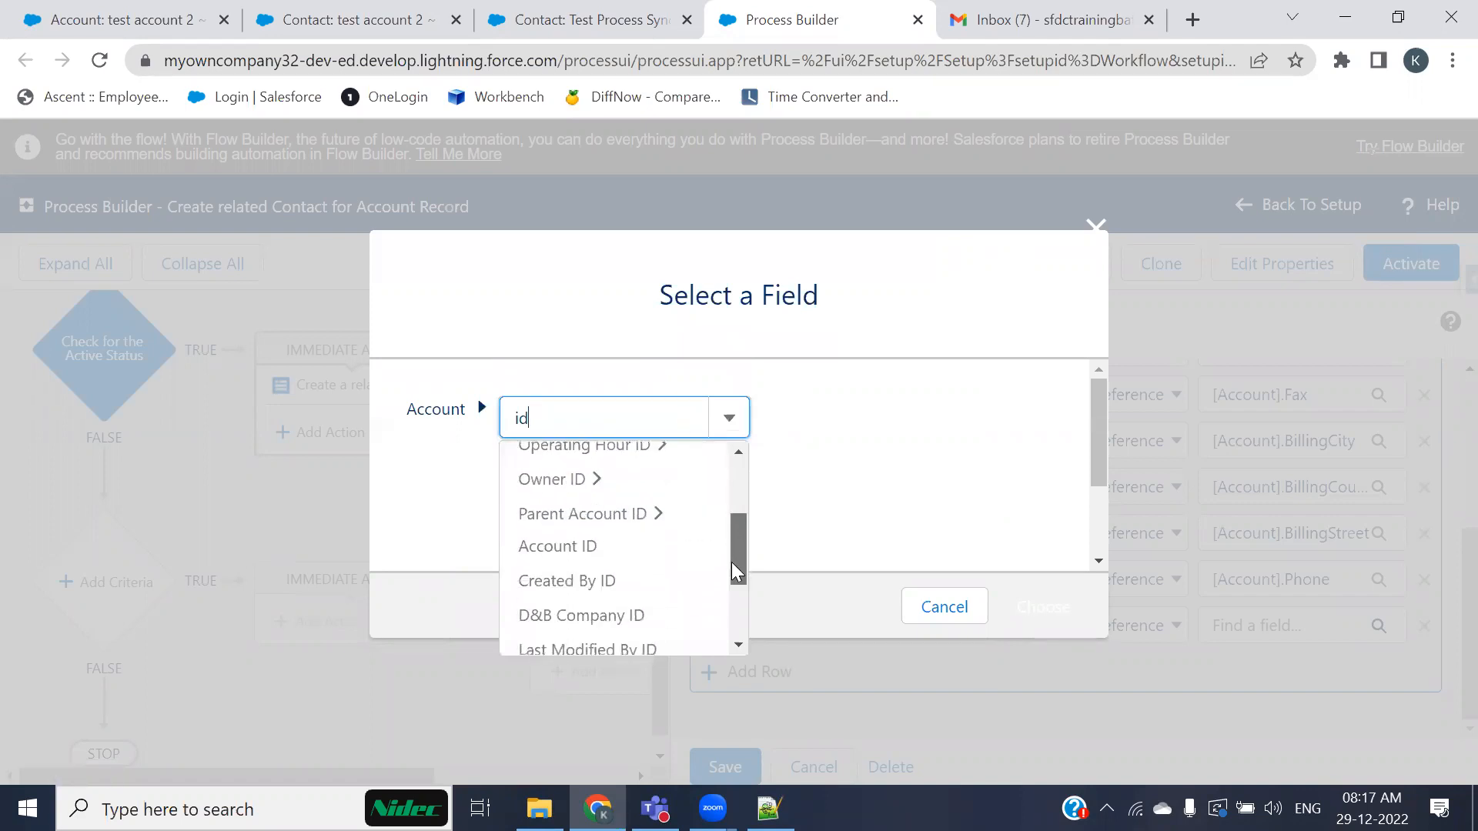
pyautogui.click(570, 528)
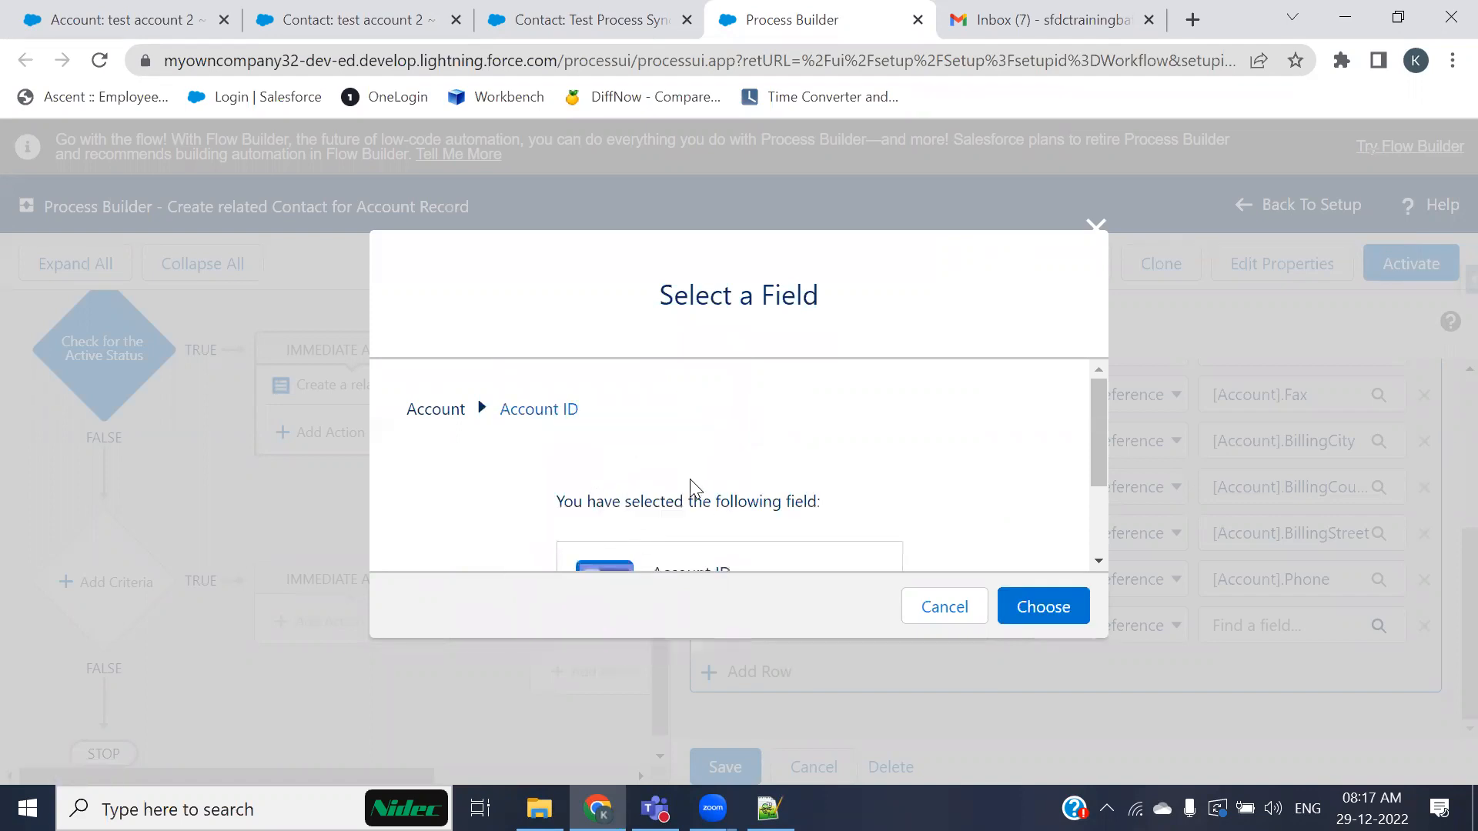
pyautogui.click(1042, 608)
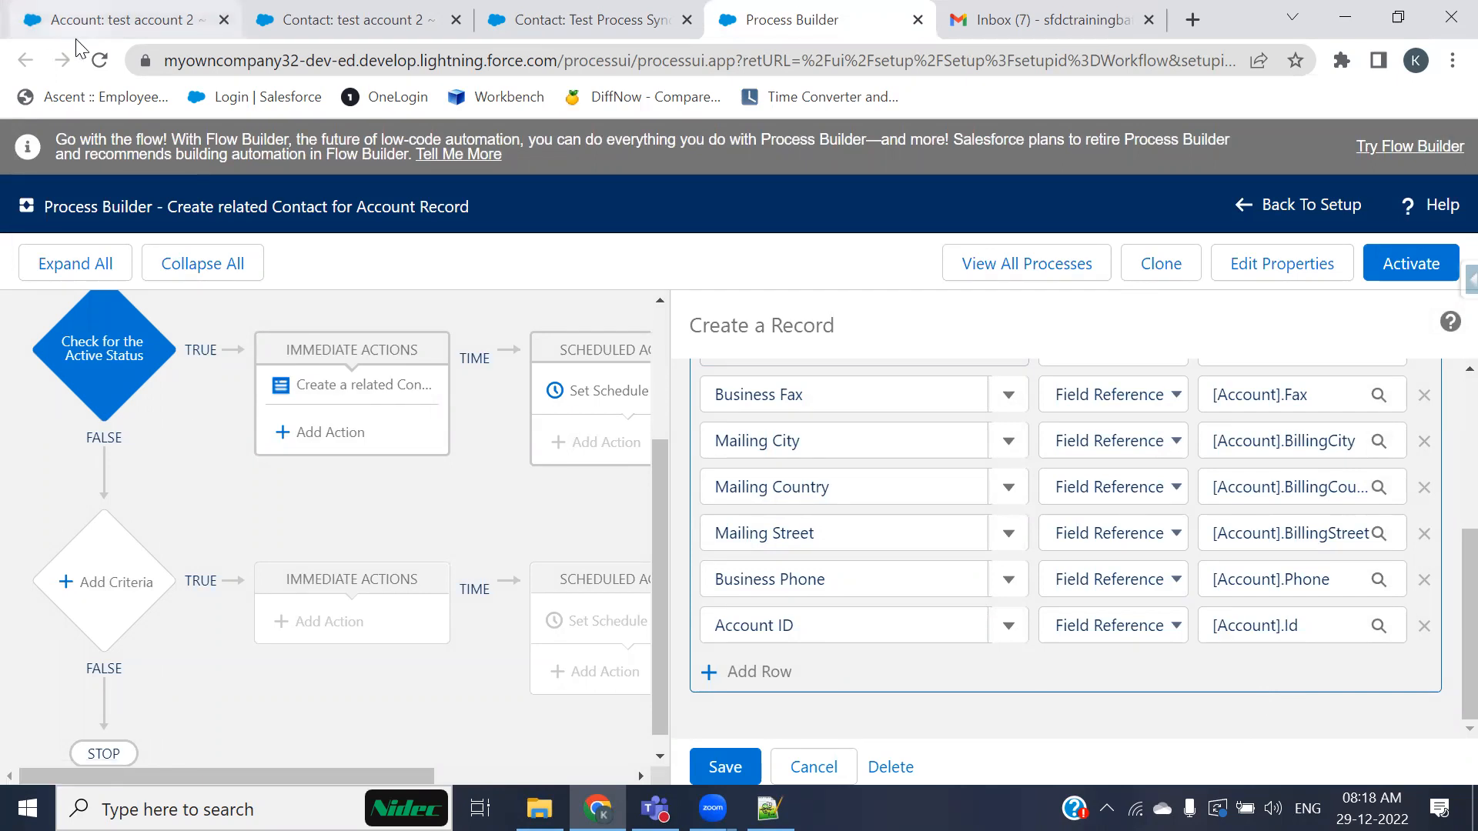
# Step: Review the test account 2 account and contact records across the open tabs, including Account Name and Contacts
pyautogui.click(102, 23)
pyautogui.scroll(5, 538, 400)
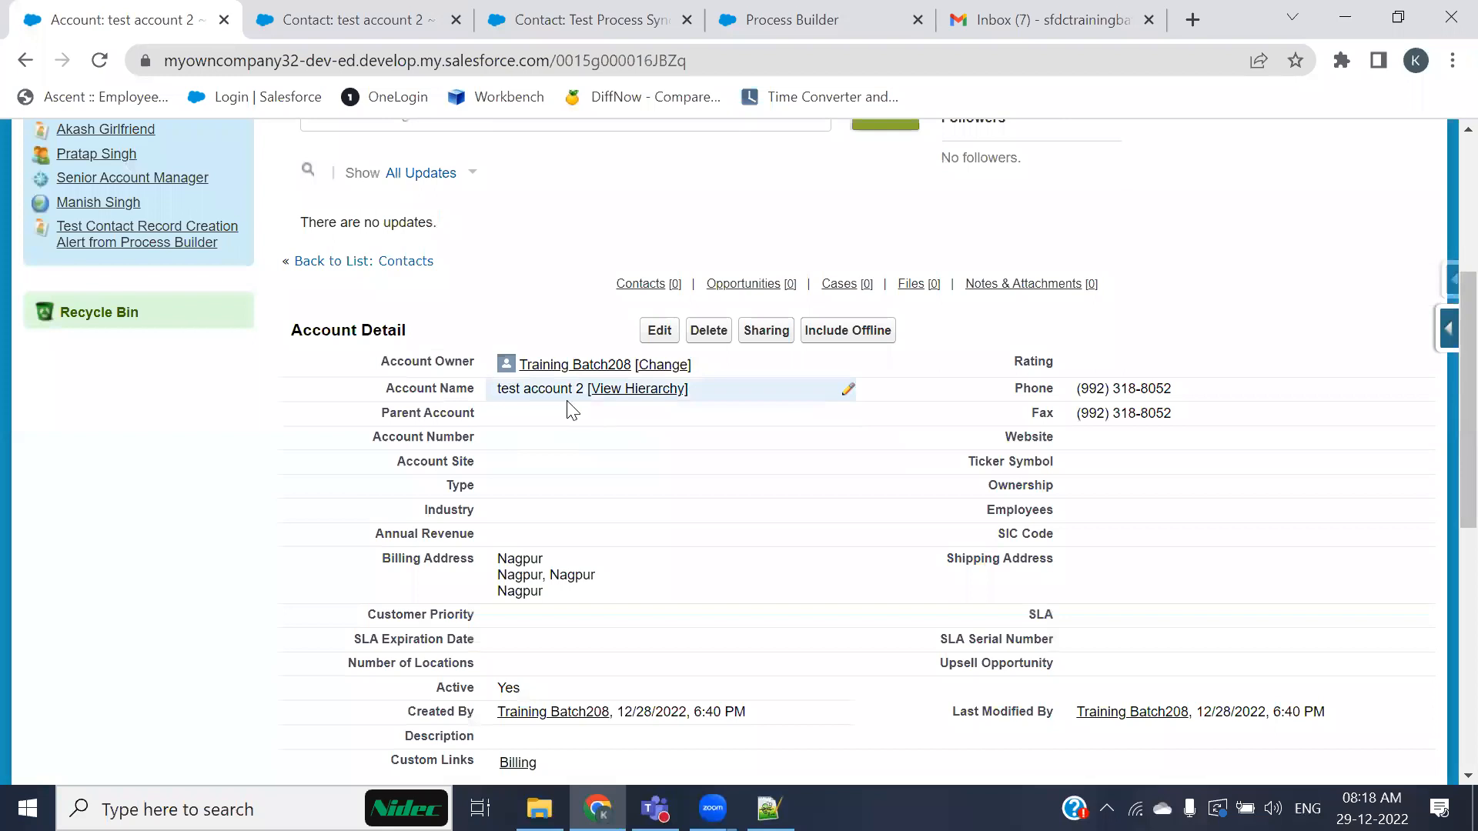
pyautogui.click(324, 23)
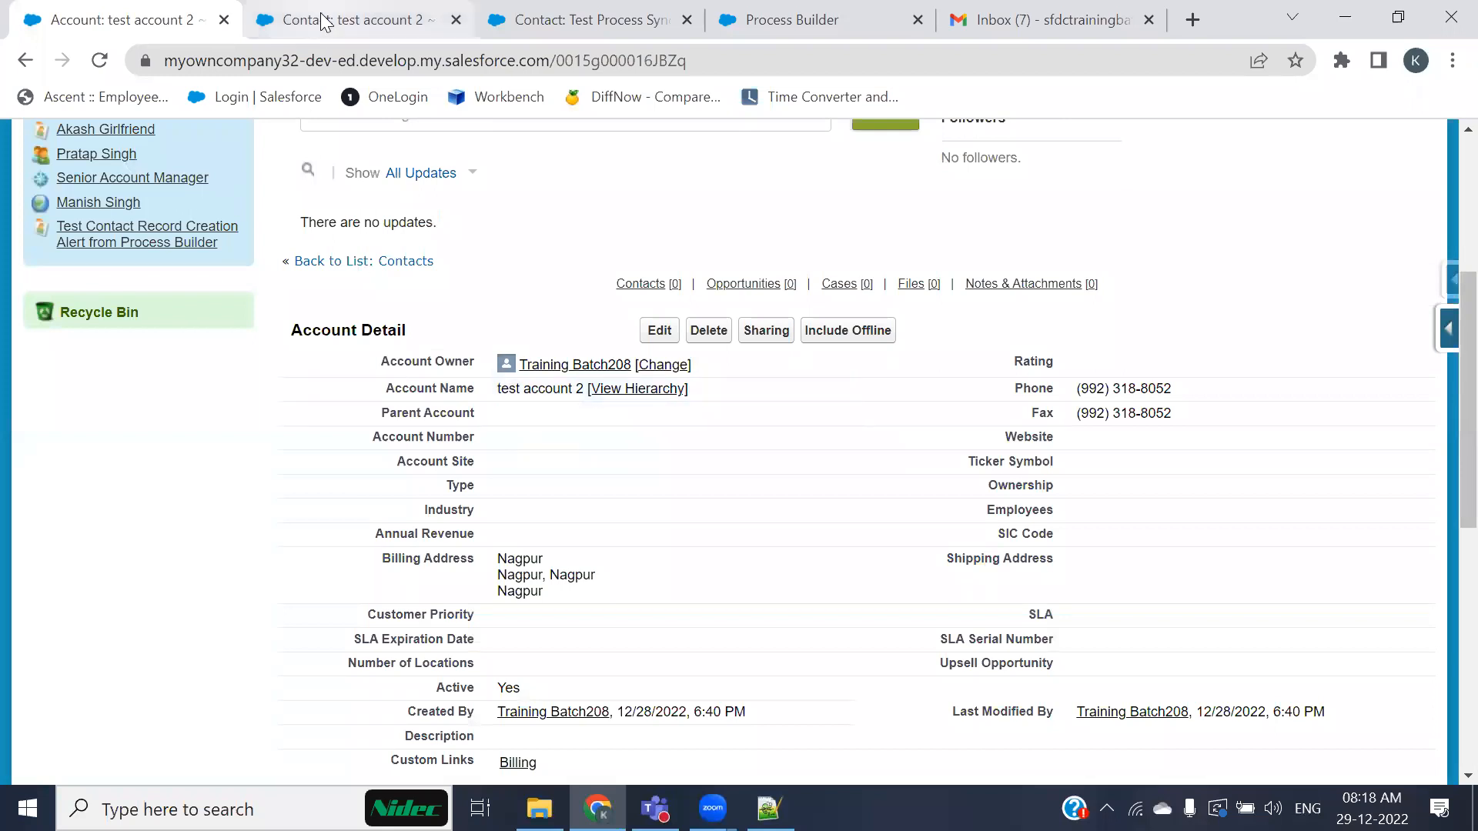
pyautogui.click(492, 509)
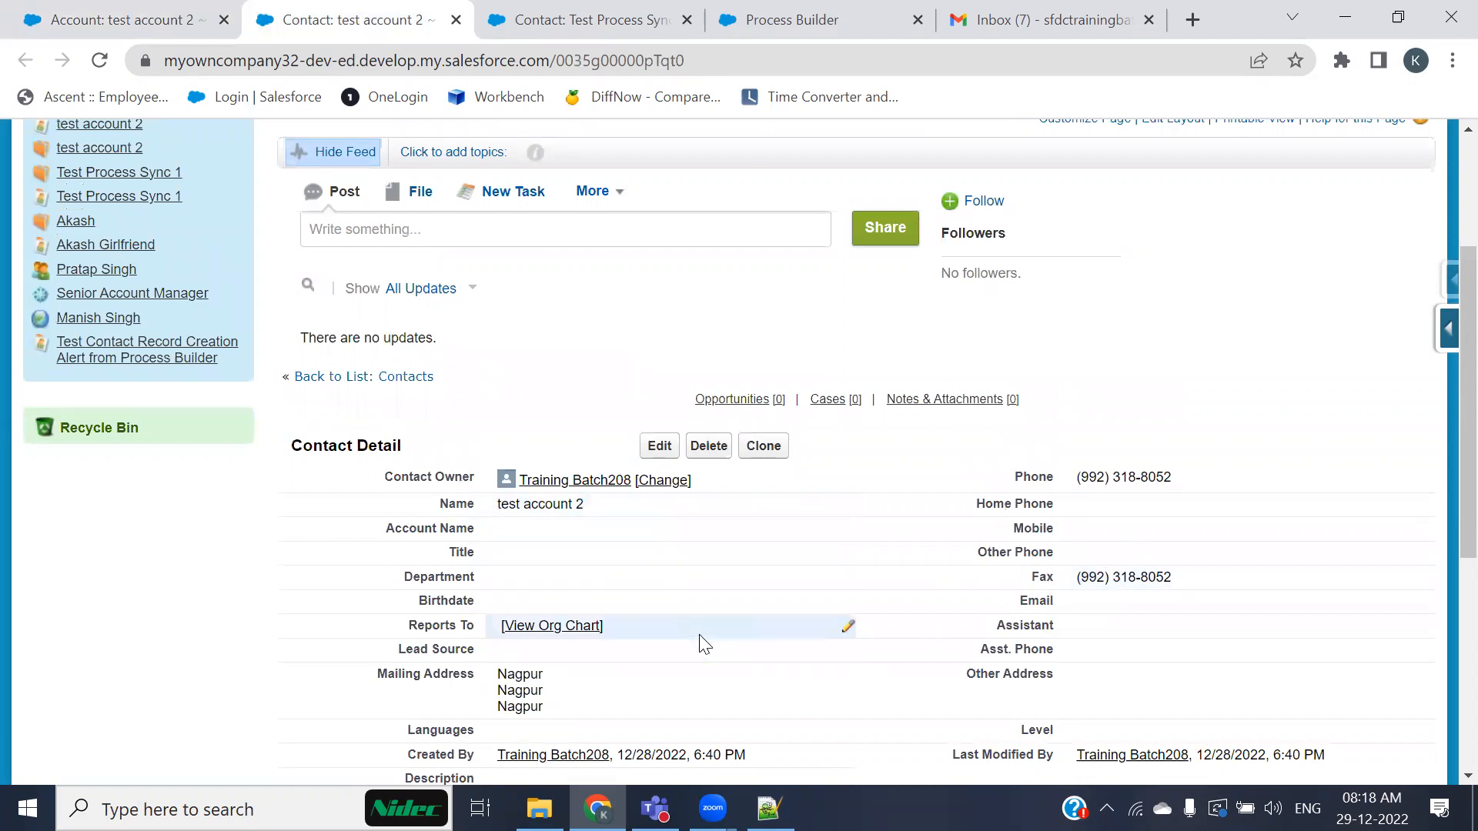
pyautogui.scroll(-2, 475, 594)
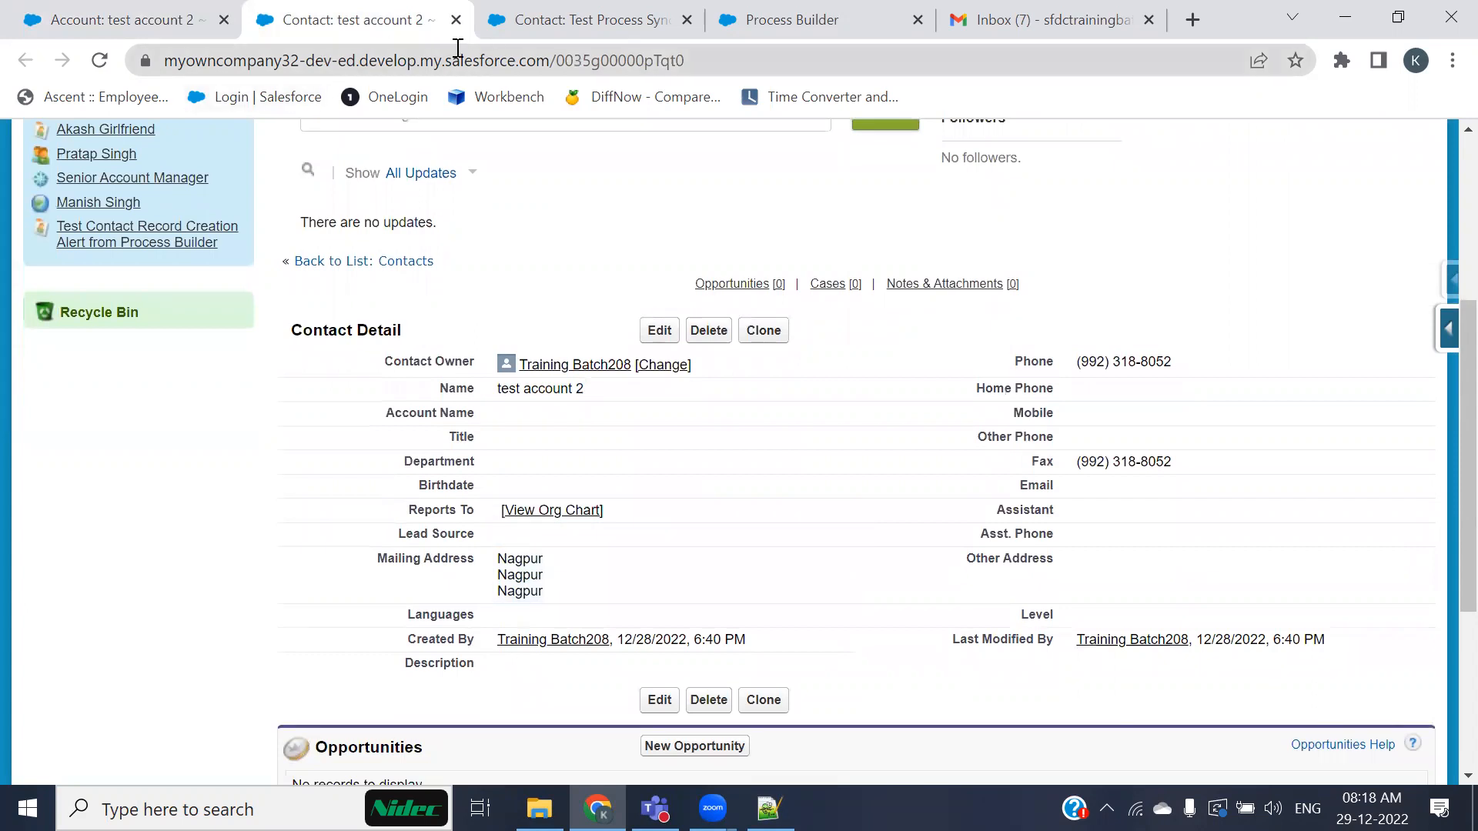
pyautogui.click(158, 21)
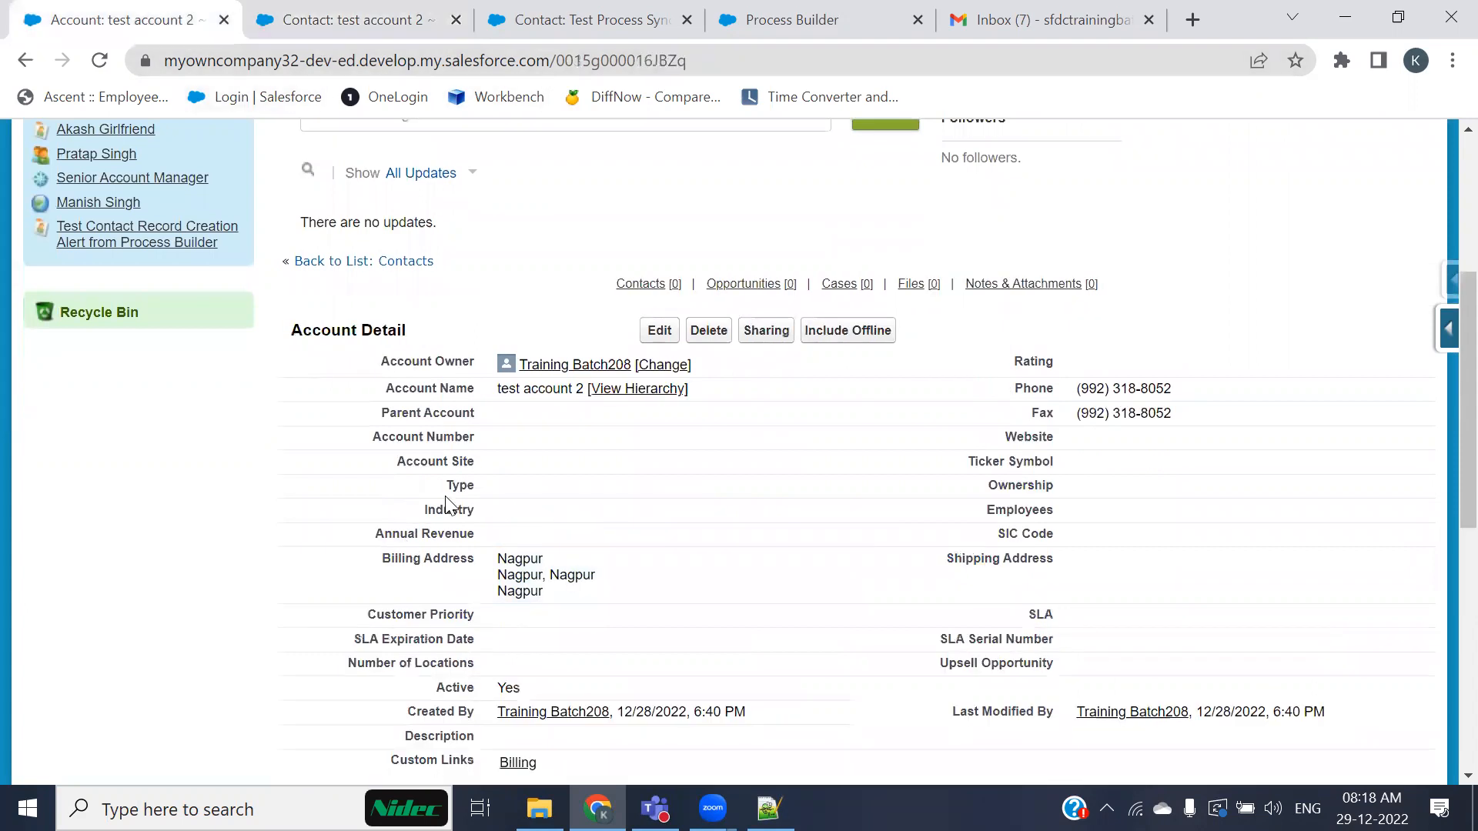
pyautogui.scroll(-1, 422, 498)
pyautogui.scroll(-4, 422, 499)
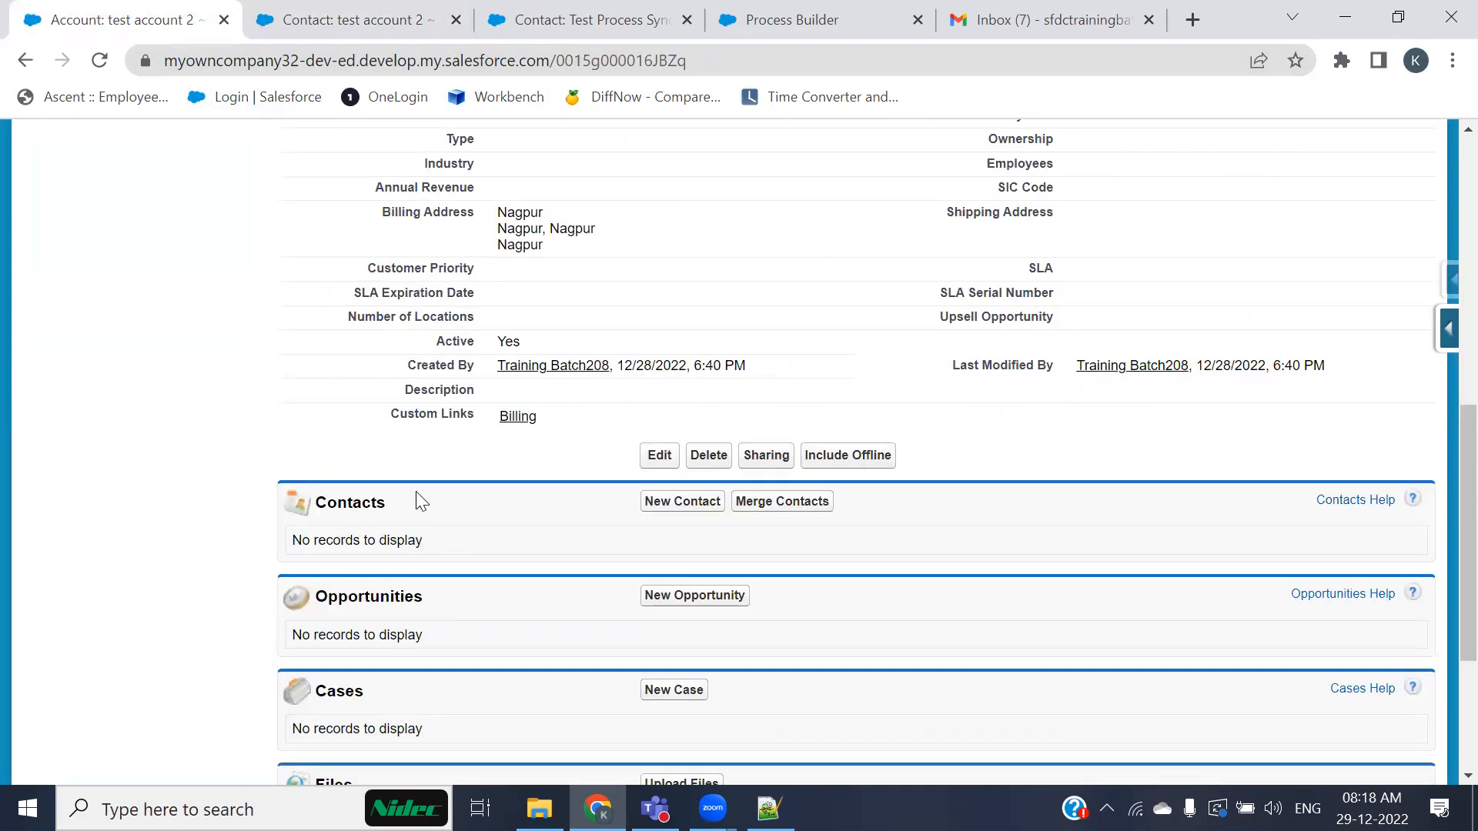
pyautogui.click(308, 21)
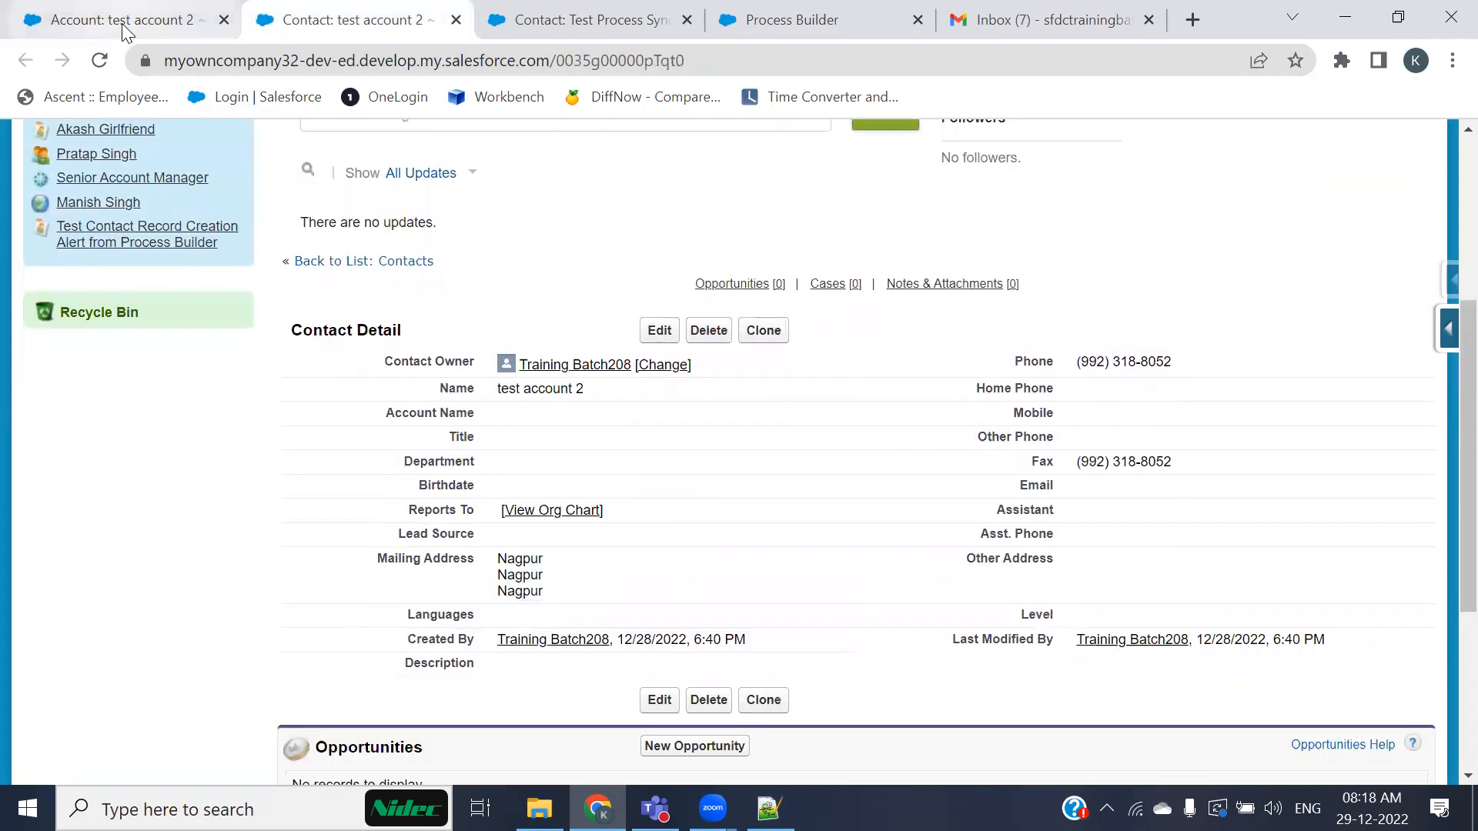
pyautogui.click(785, 20)
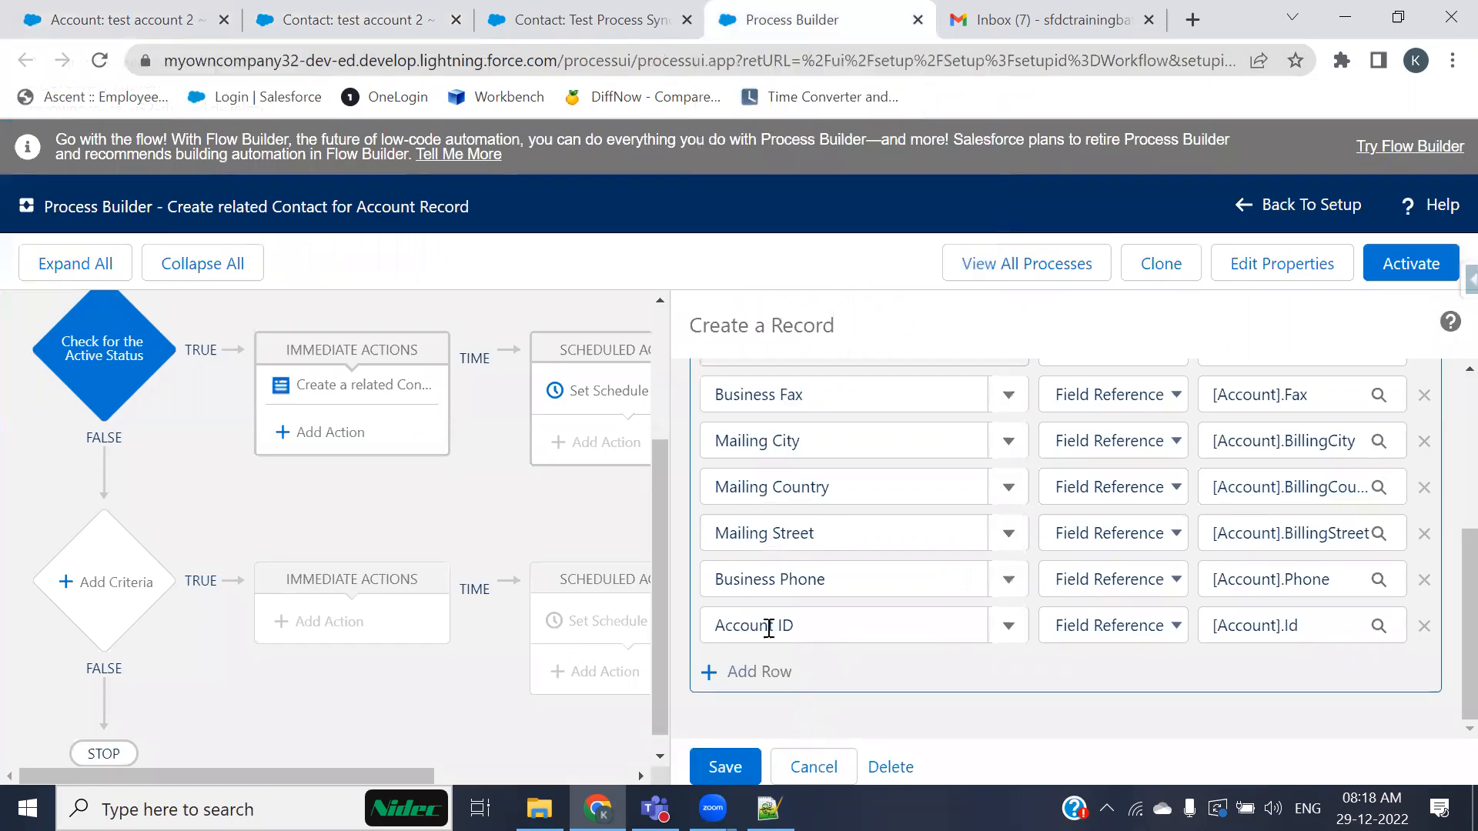
# Step: Activate the updated version of the Create related Contact for Account Record process
pyautogui.scroll(3, 801, 631)
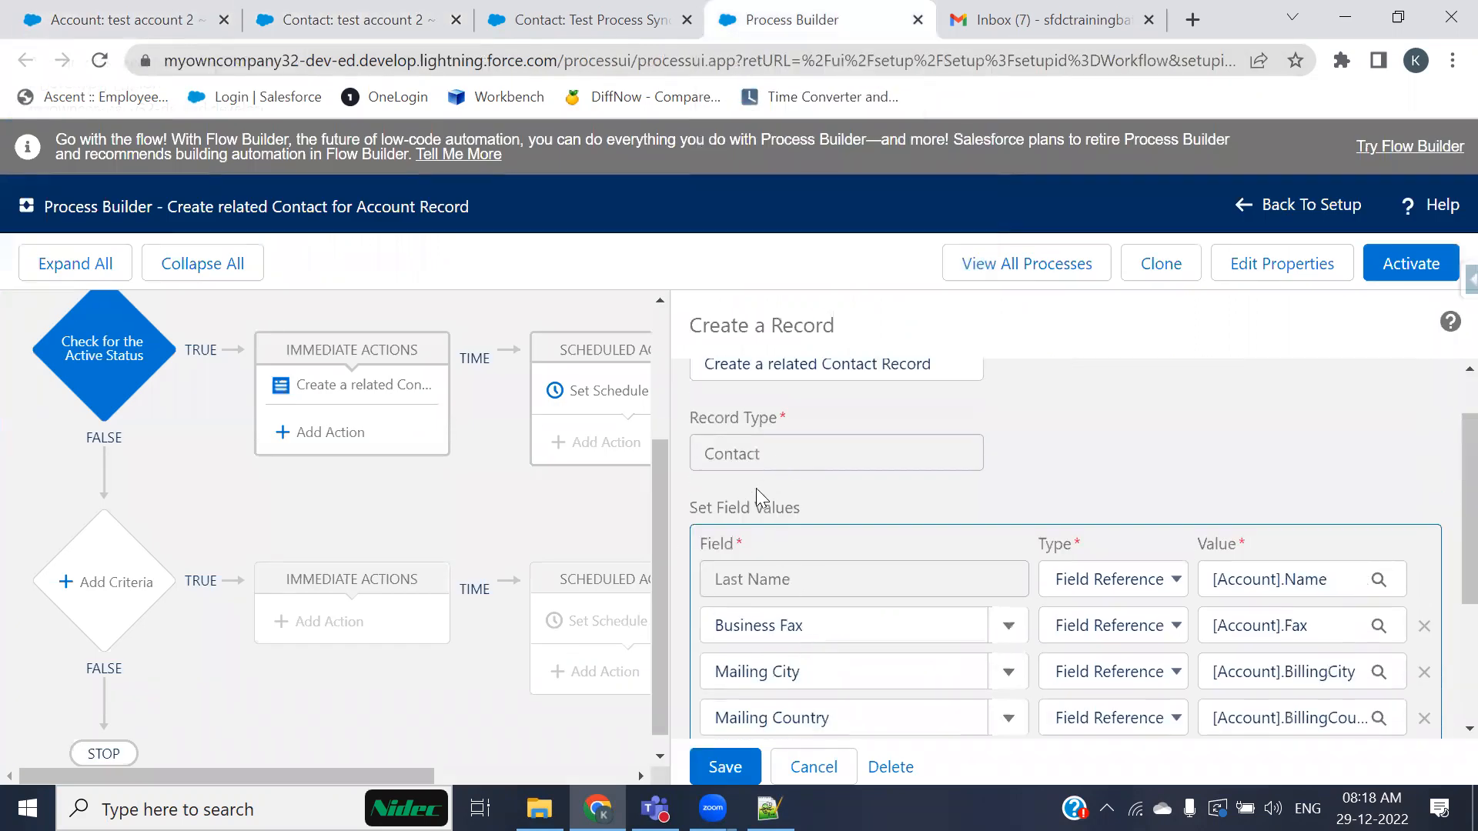
pyautogui.scroll(-3, 808, 615)
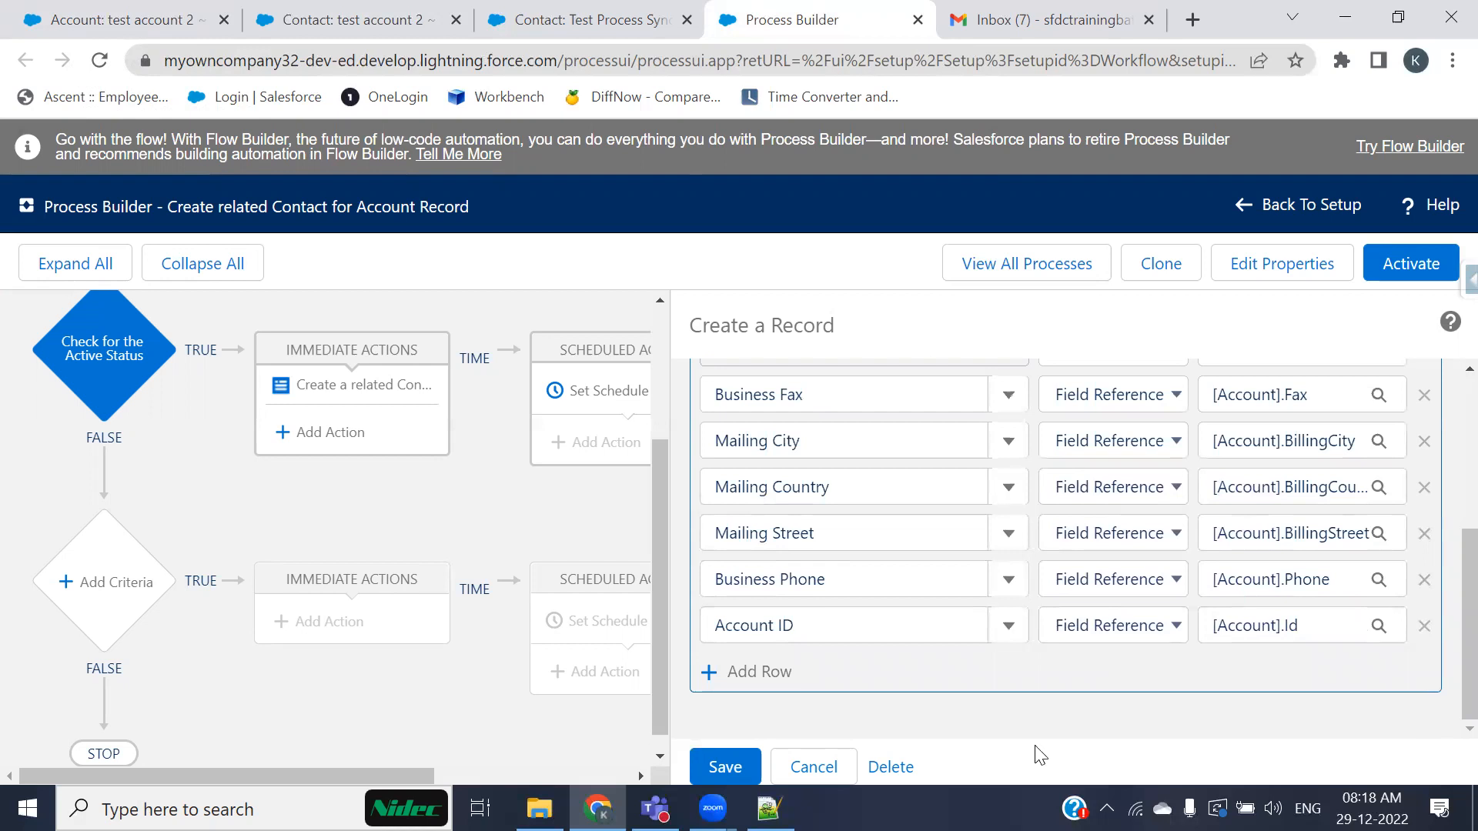
pyautogui.hotkey('ctrl', '2')
pyautogui.moveTo(689, 598)
pyautogui.mouseDown()
pyautogui.moveTo(1458, 634)
pyautogui.moveTo(1416, 662)
pyautogui.mouseUp()
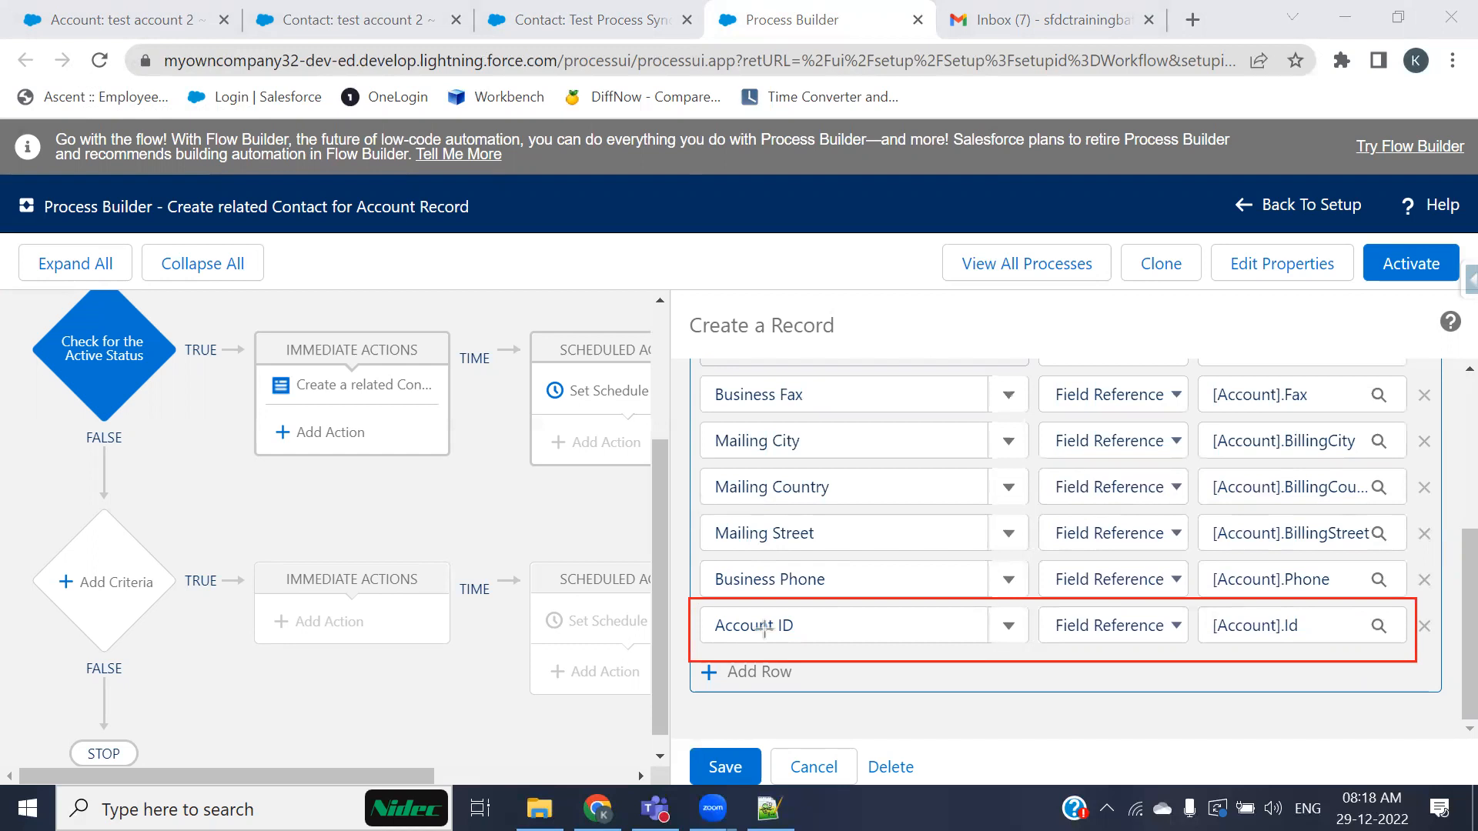
pyautogui.click(996, 198)
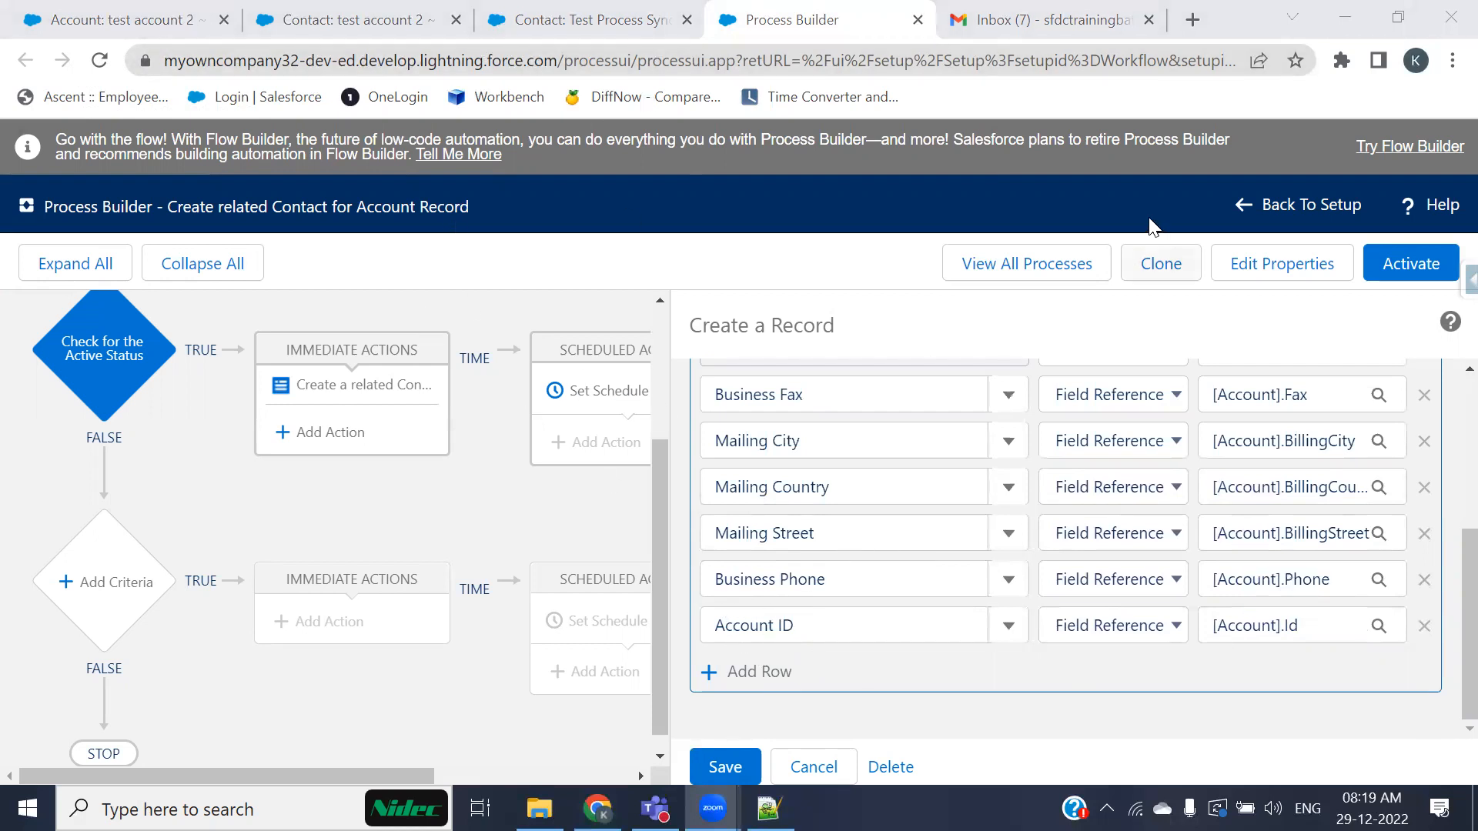
pyautogui.click(1389, 277)
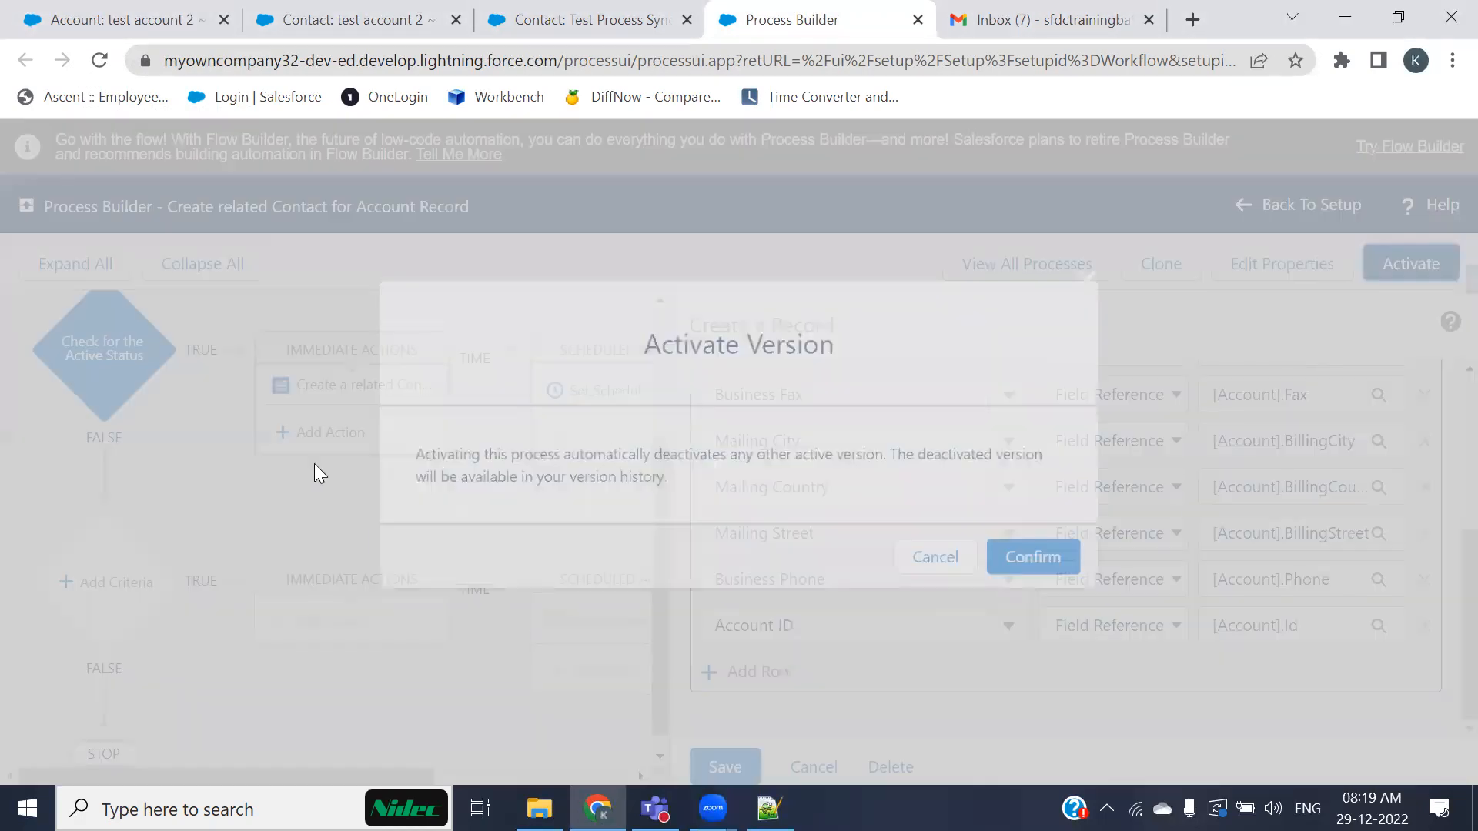
pyautogui.click(1032, 560)
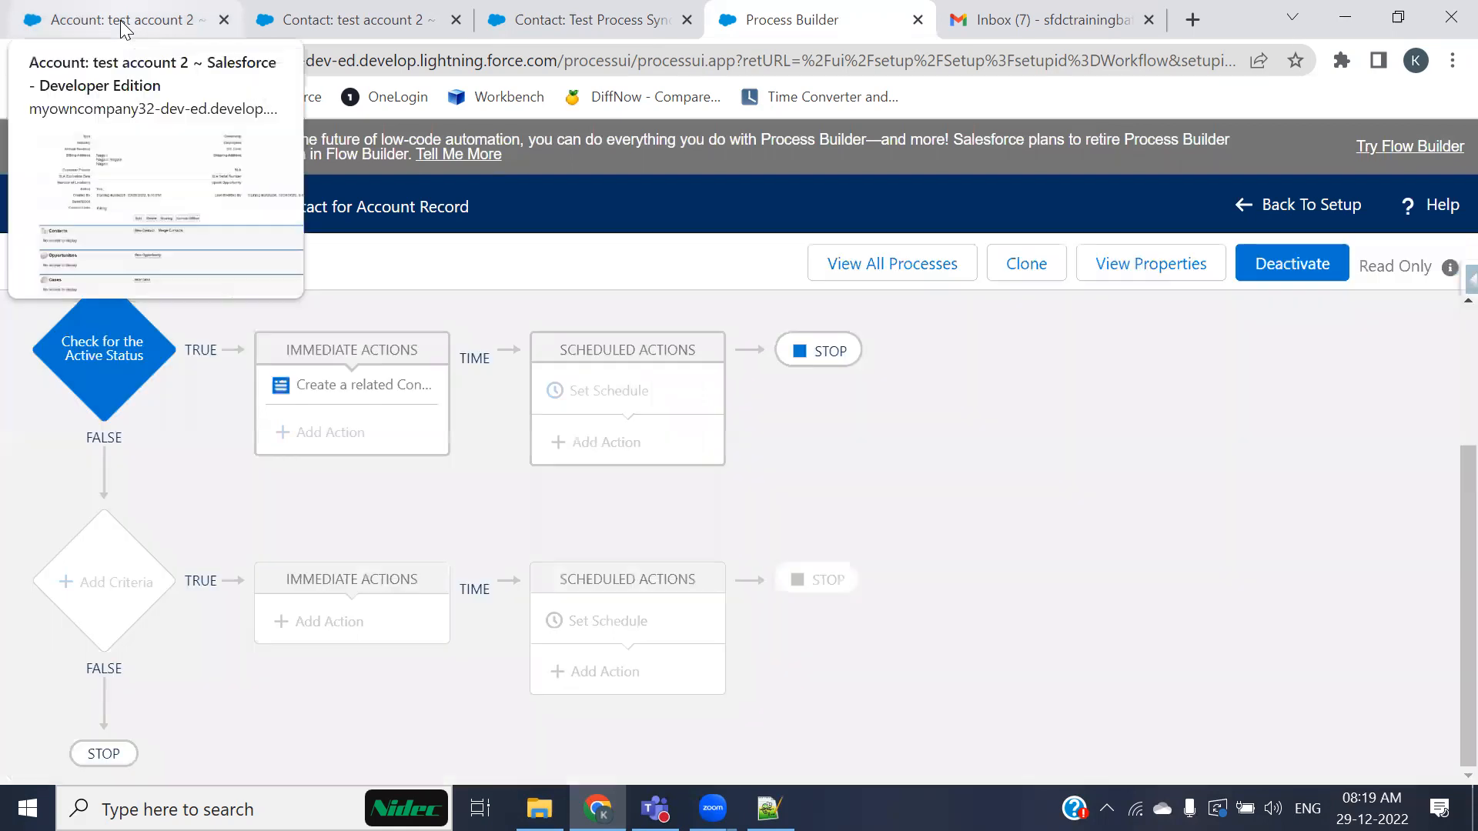
# Step: Start a new account named test account record 5
pyautogui.click(120, 20)
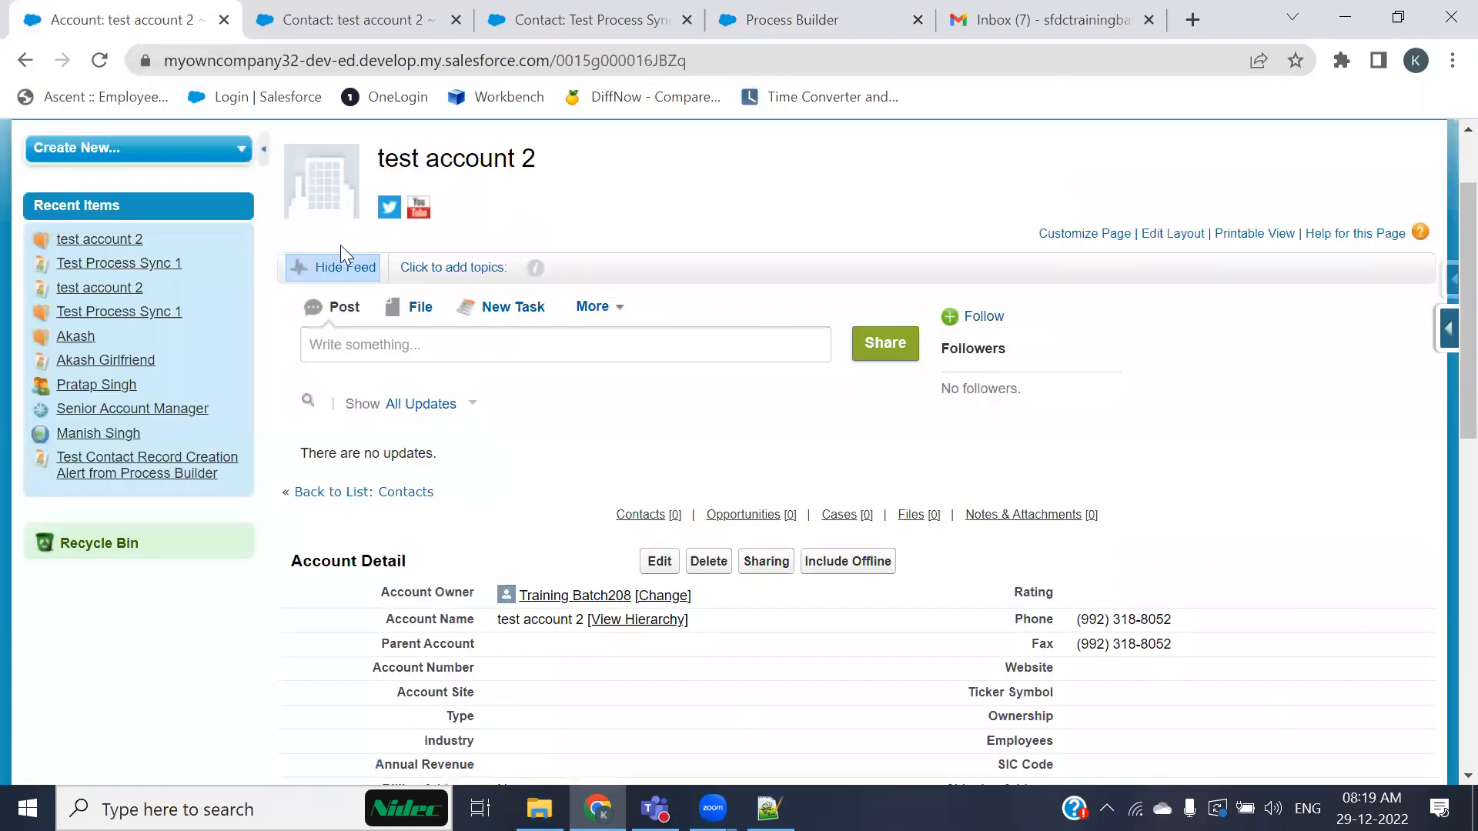
pyautogui.scroll(2, 340, 244)
pyautogui.click(110, 217)
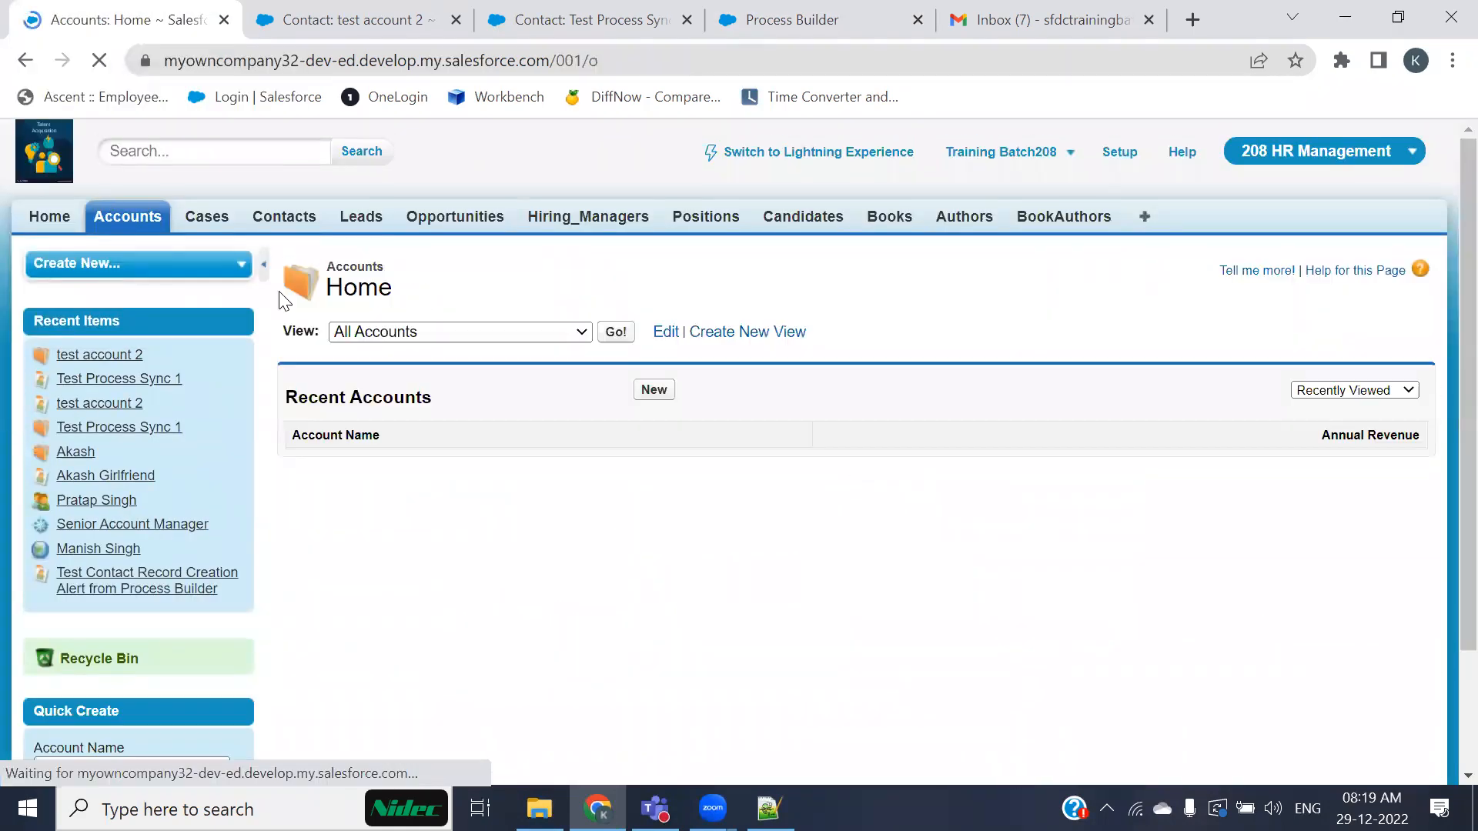
pyautogui.click(664, 394)
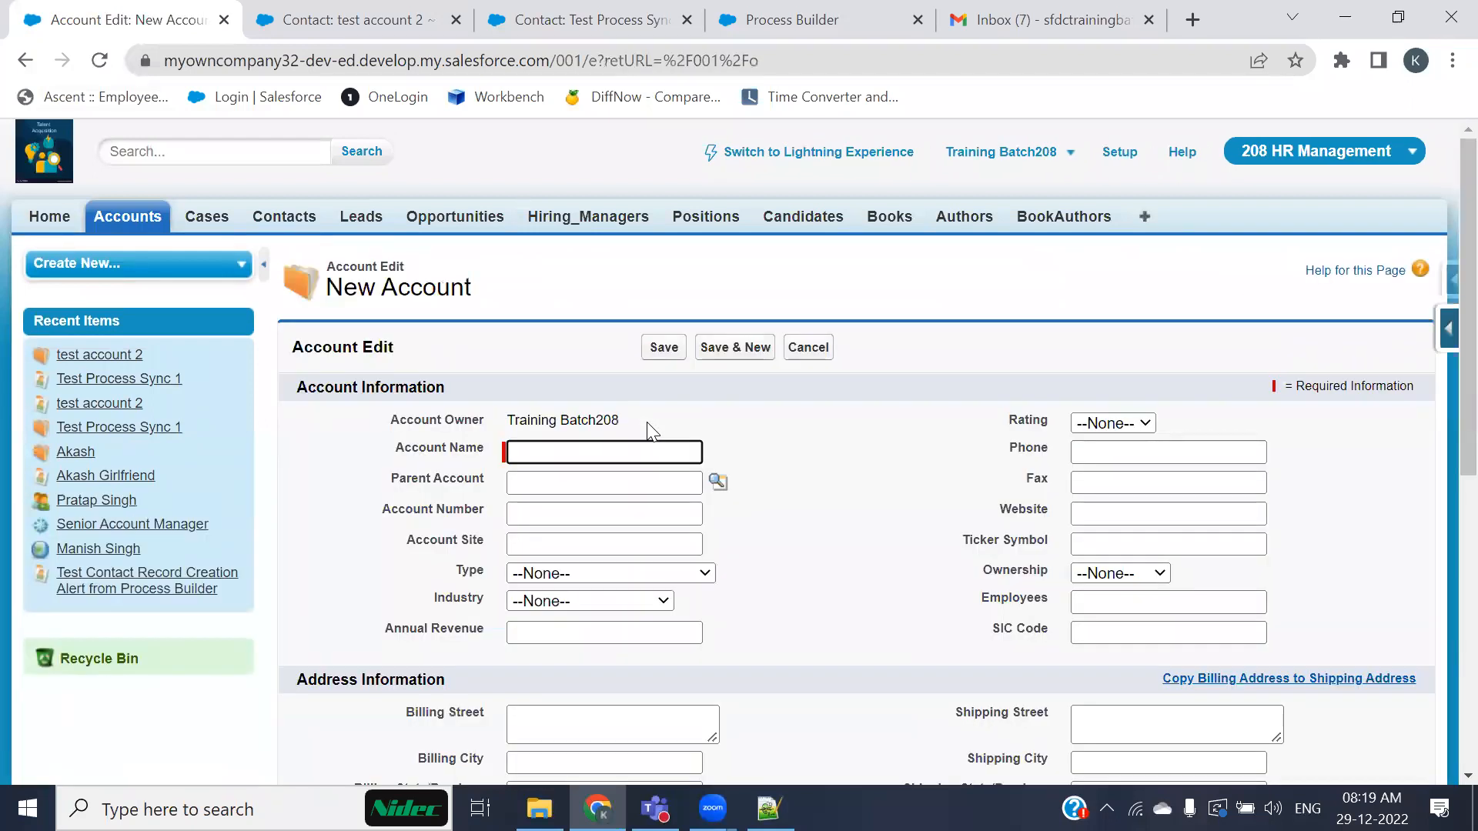
pyautogui.write('test a')
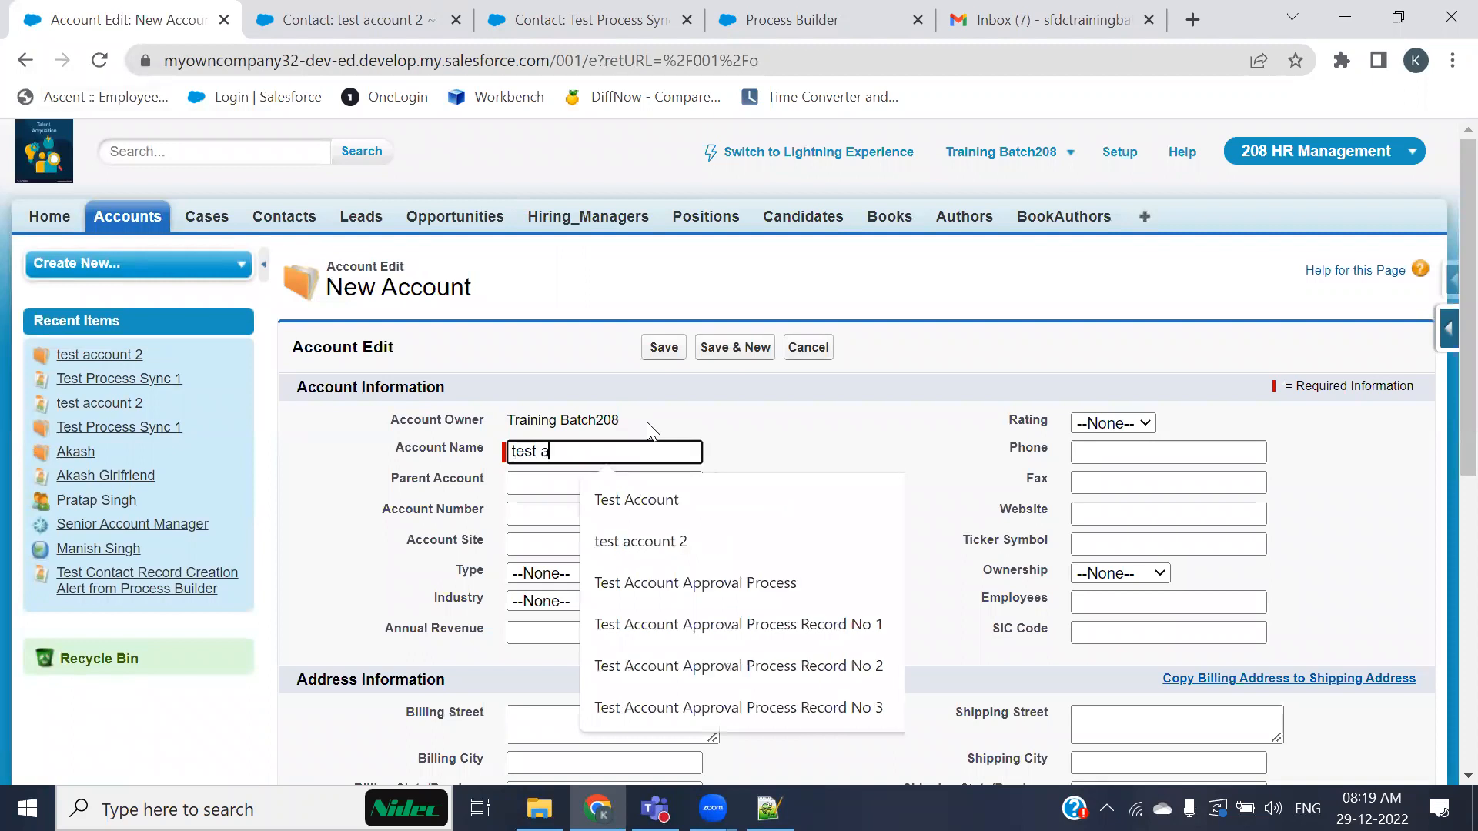
pyautogui.write('ccount ')
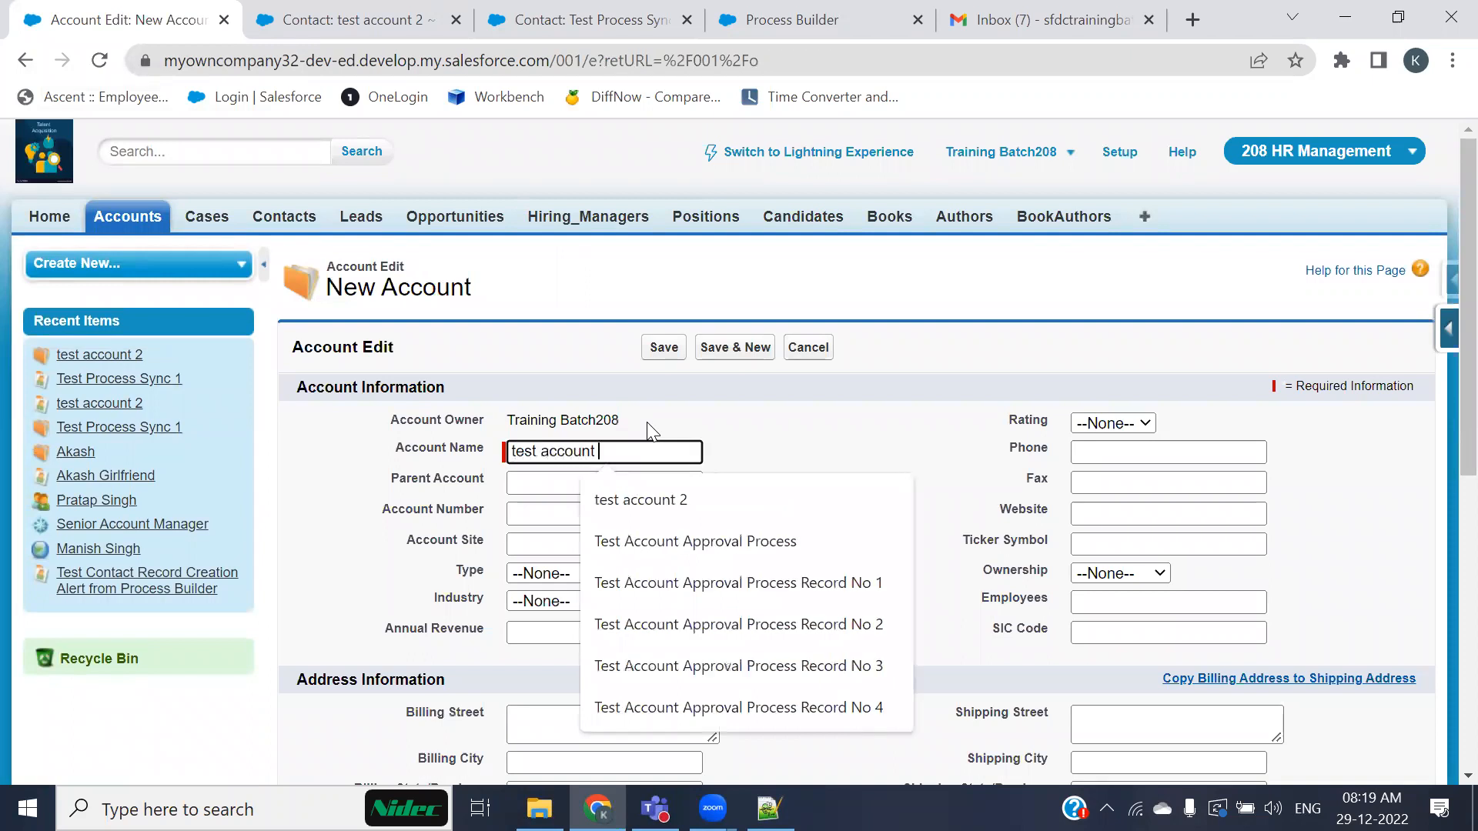
pyautogui.write('record')
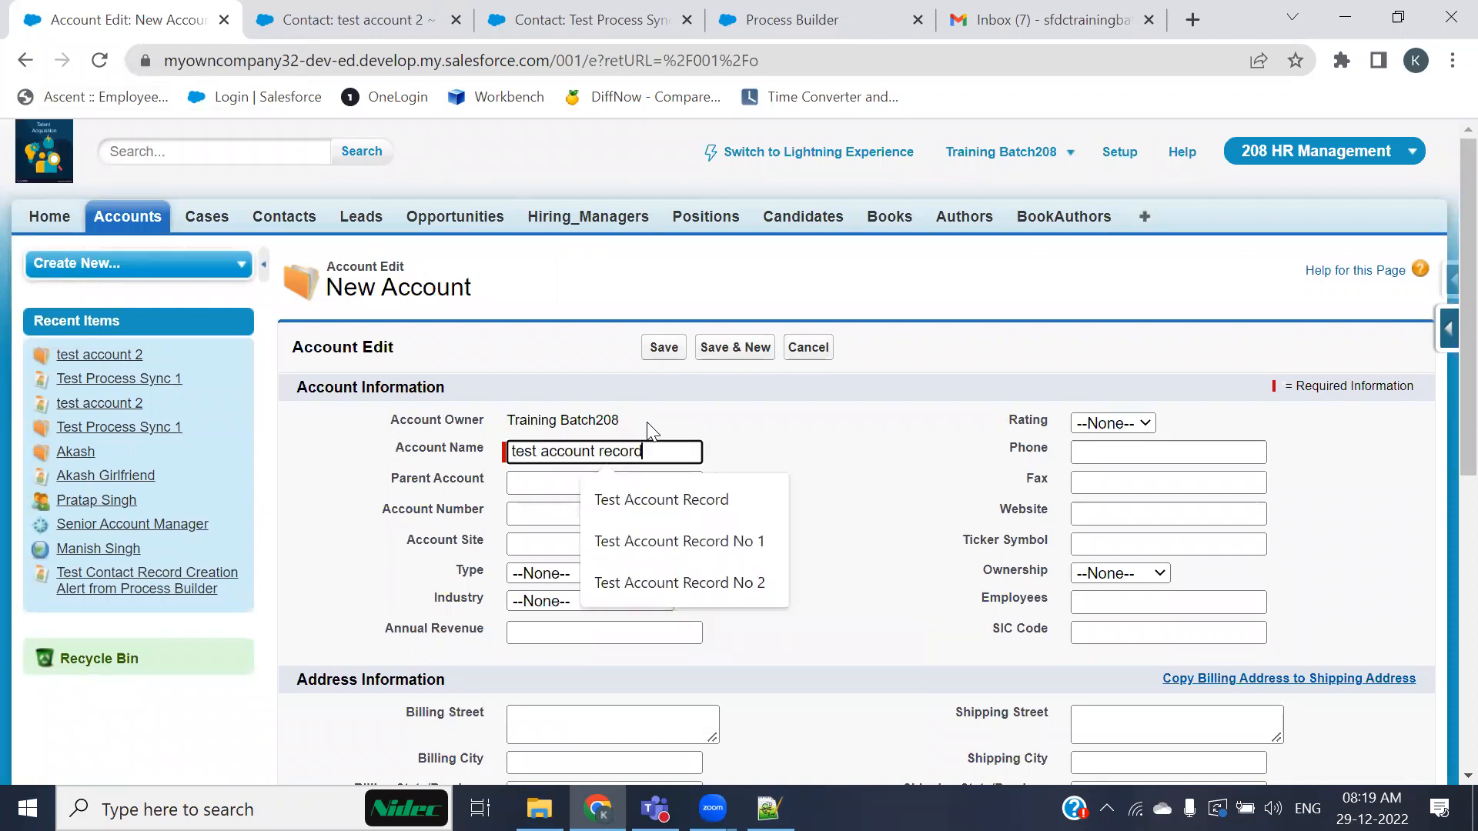
pyautogui.write(' 5')
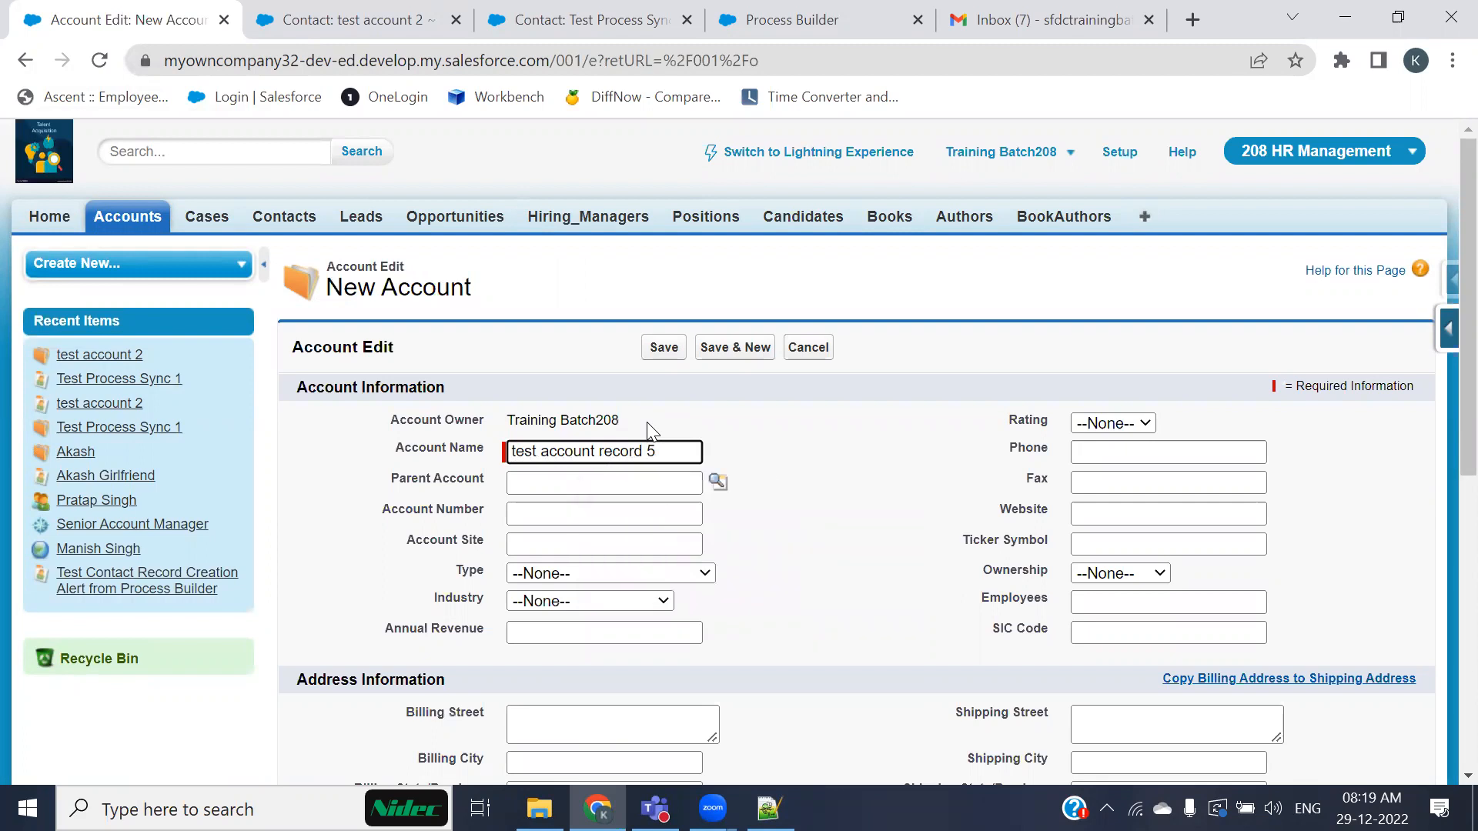
# Step: Set the new account's Active field to Yes
pyautogui.scroll(-5, 752, 579)
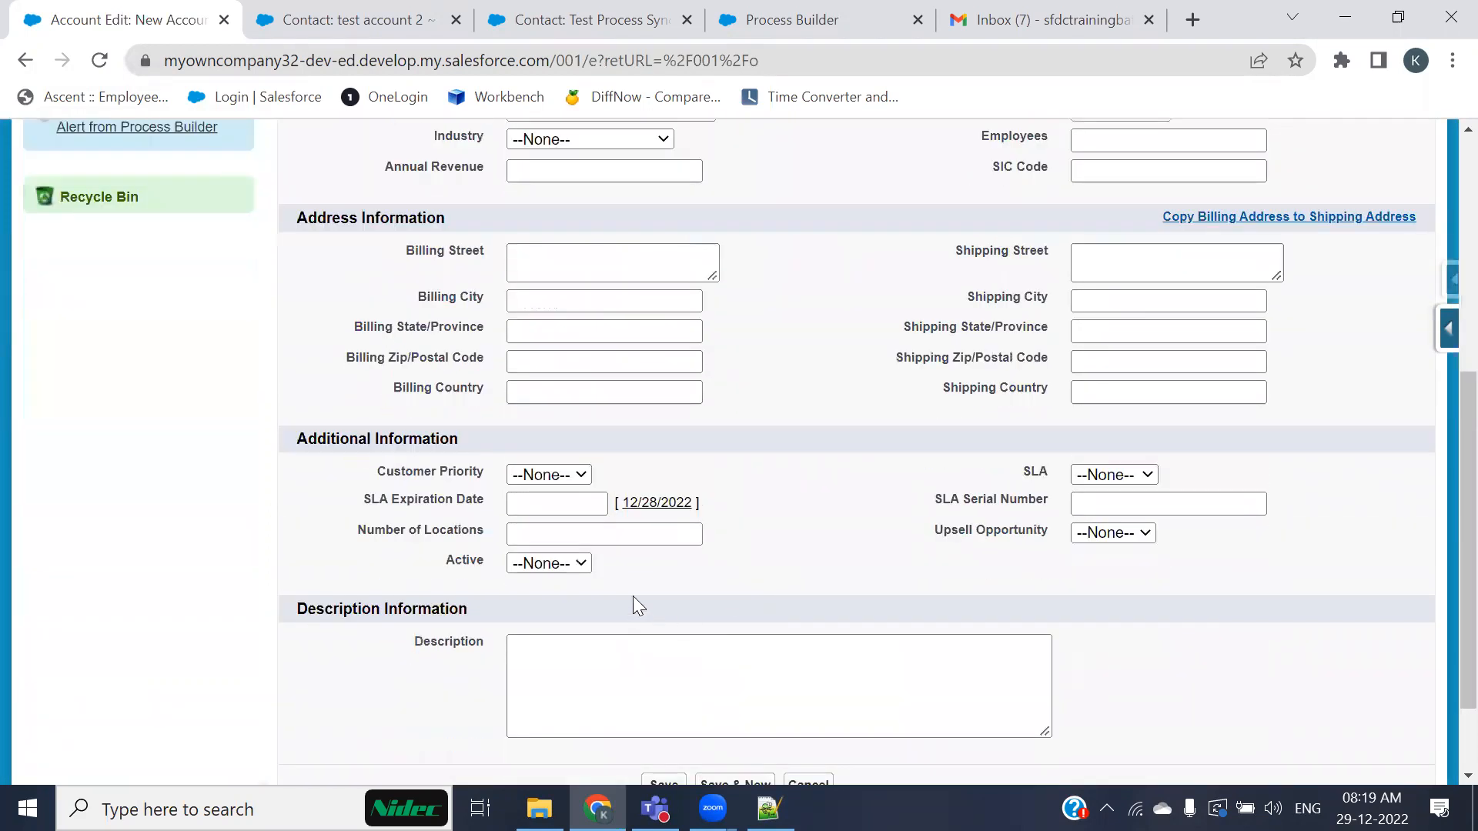
pyautogui.click(562, 562)
pyautogui.click(549, 618)
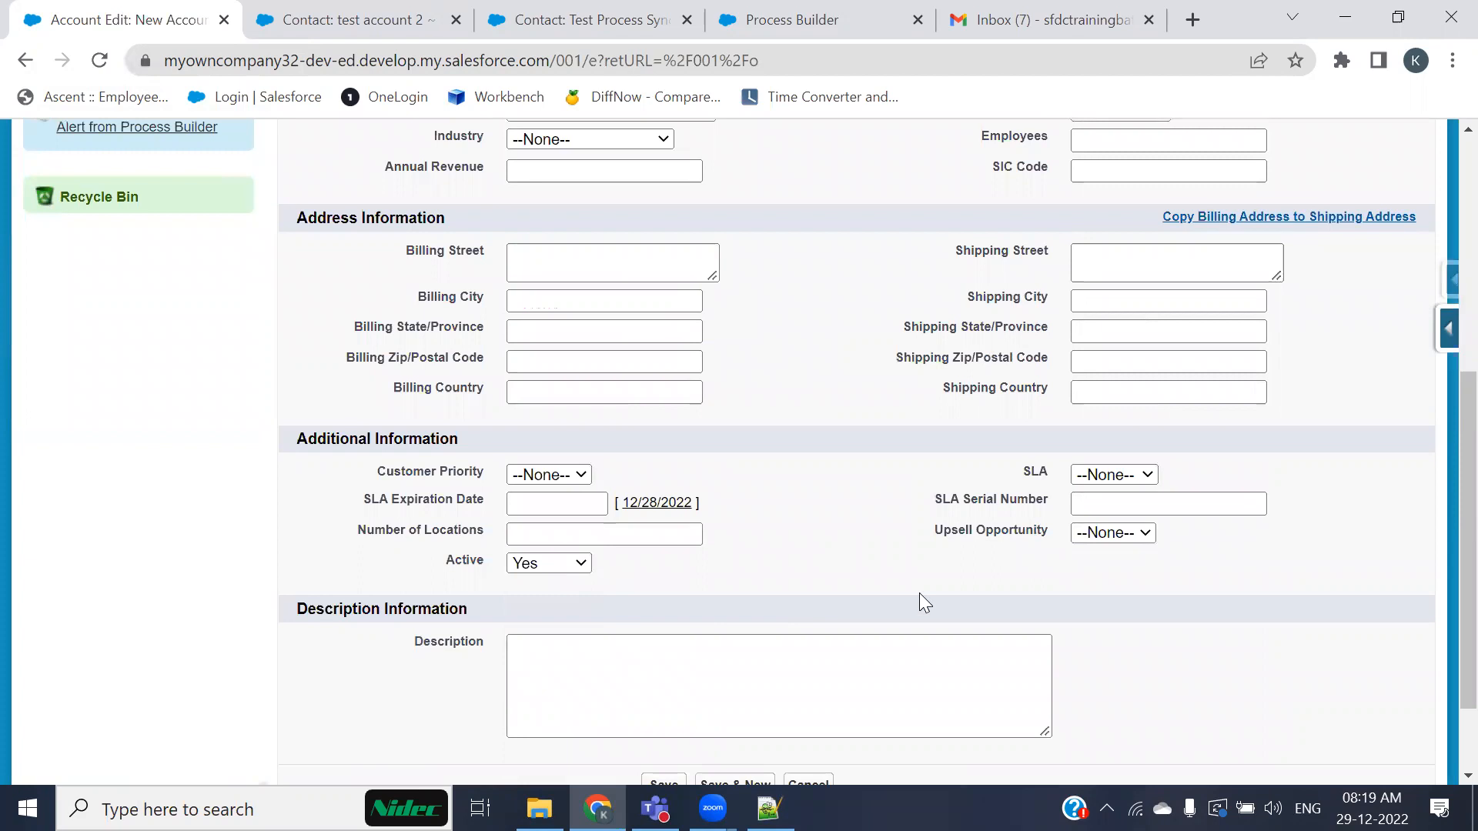
pyautogui.scroll(5, 919, 592)
pyautogui.click(1116, 454)
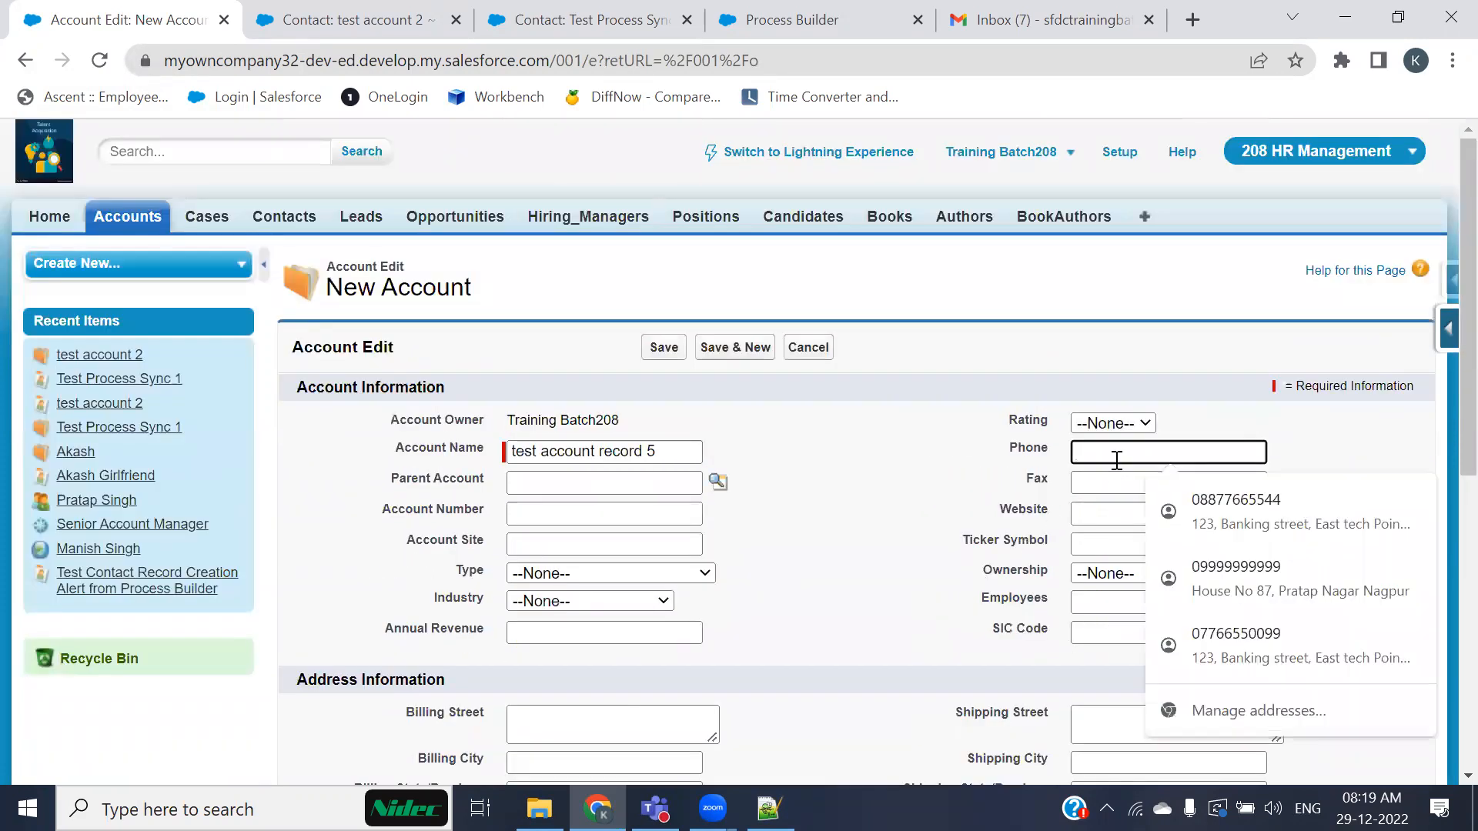
pyautogui.write('111')
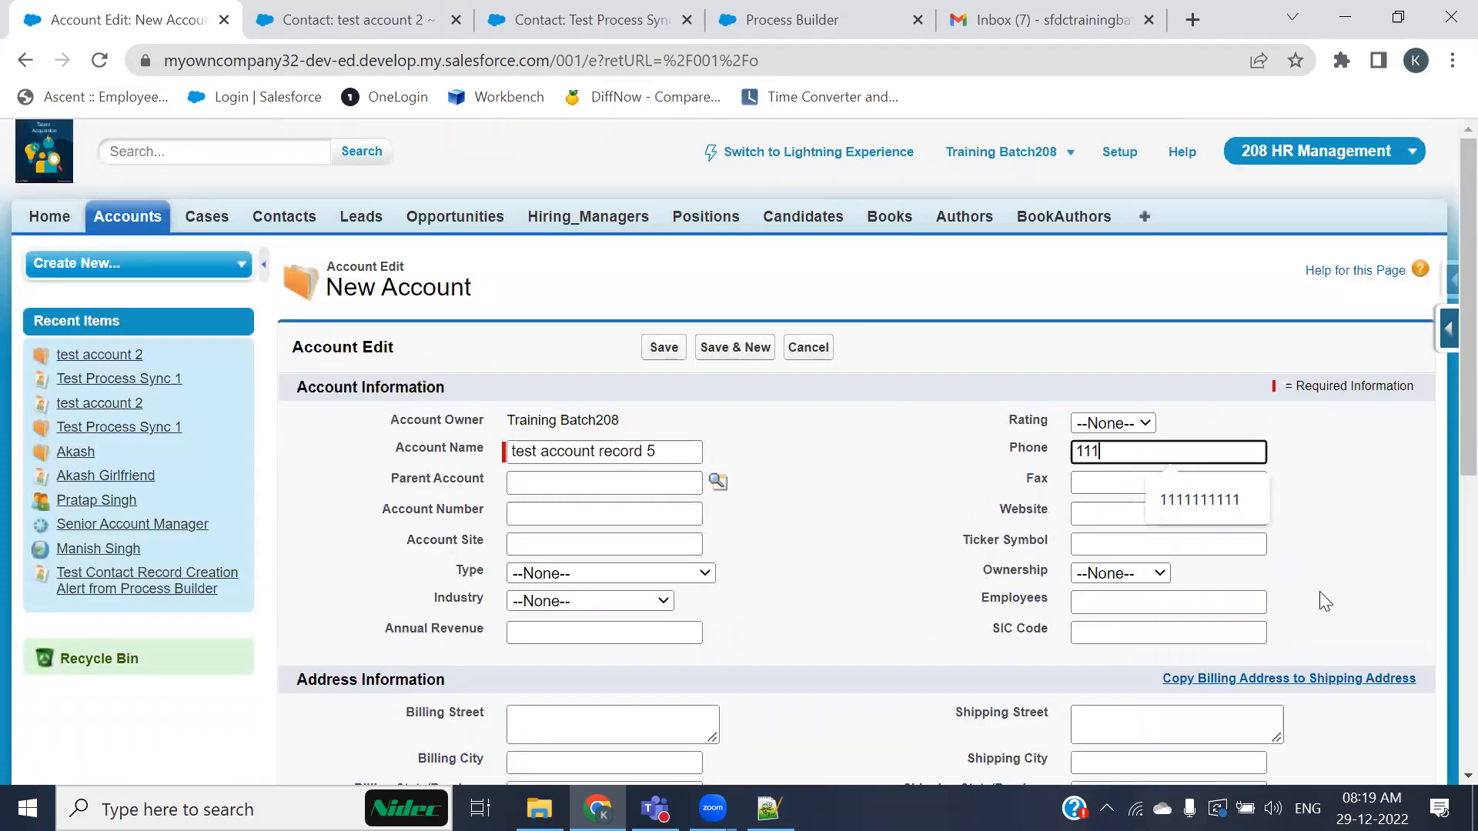
pyautogui.click(1142, 476)
pyautogui.click(1170, 453)
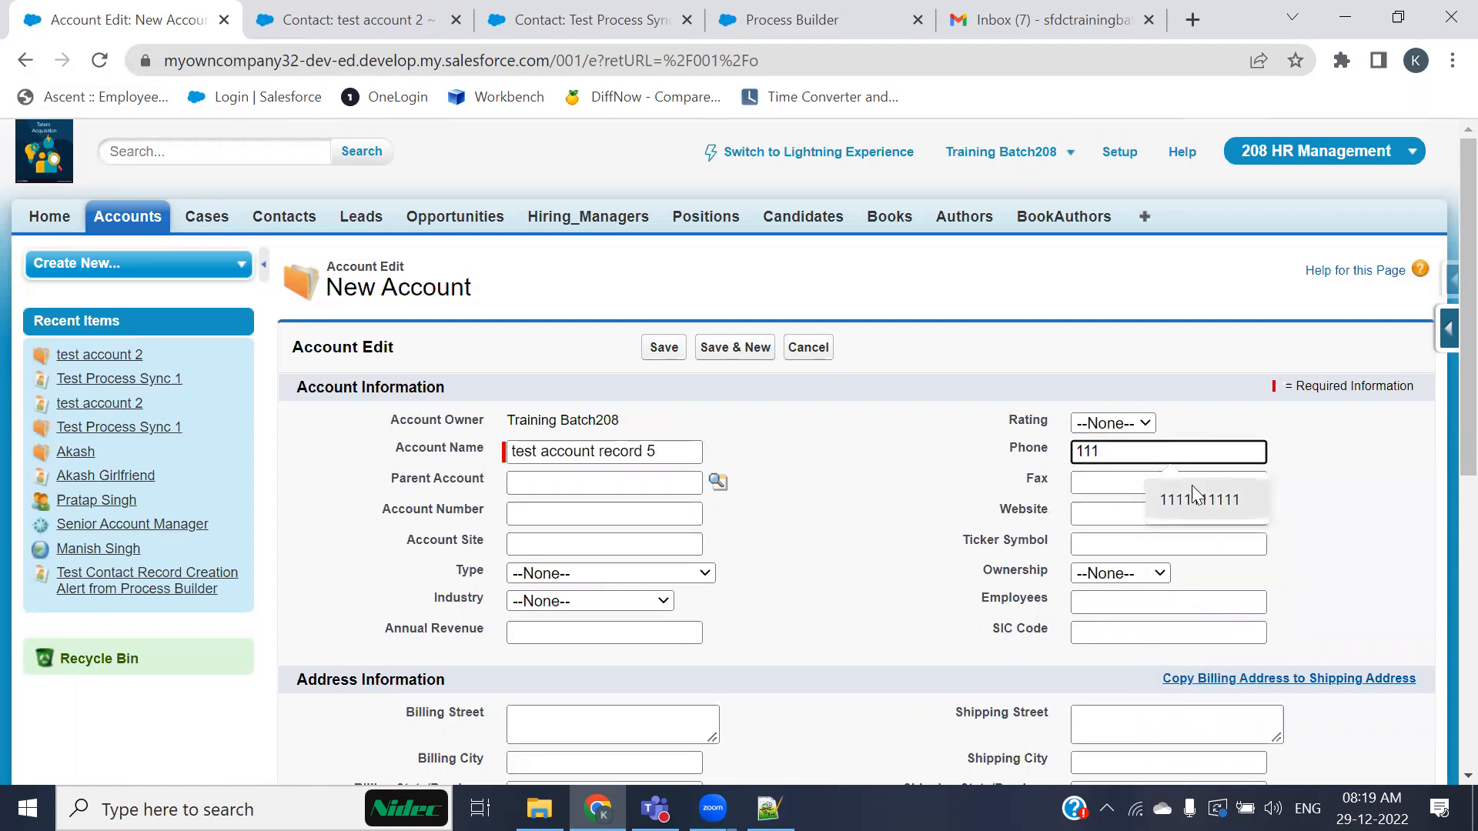
pyautogui.click(1170, 493)
pyautogui.click(1161, 481)
pyautogui.write('99999999')
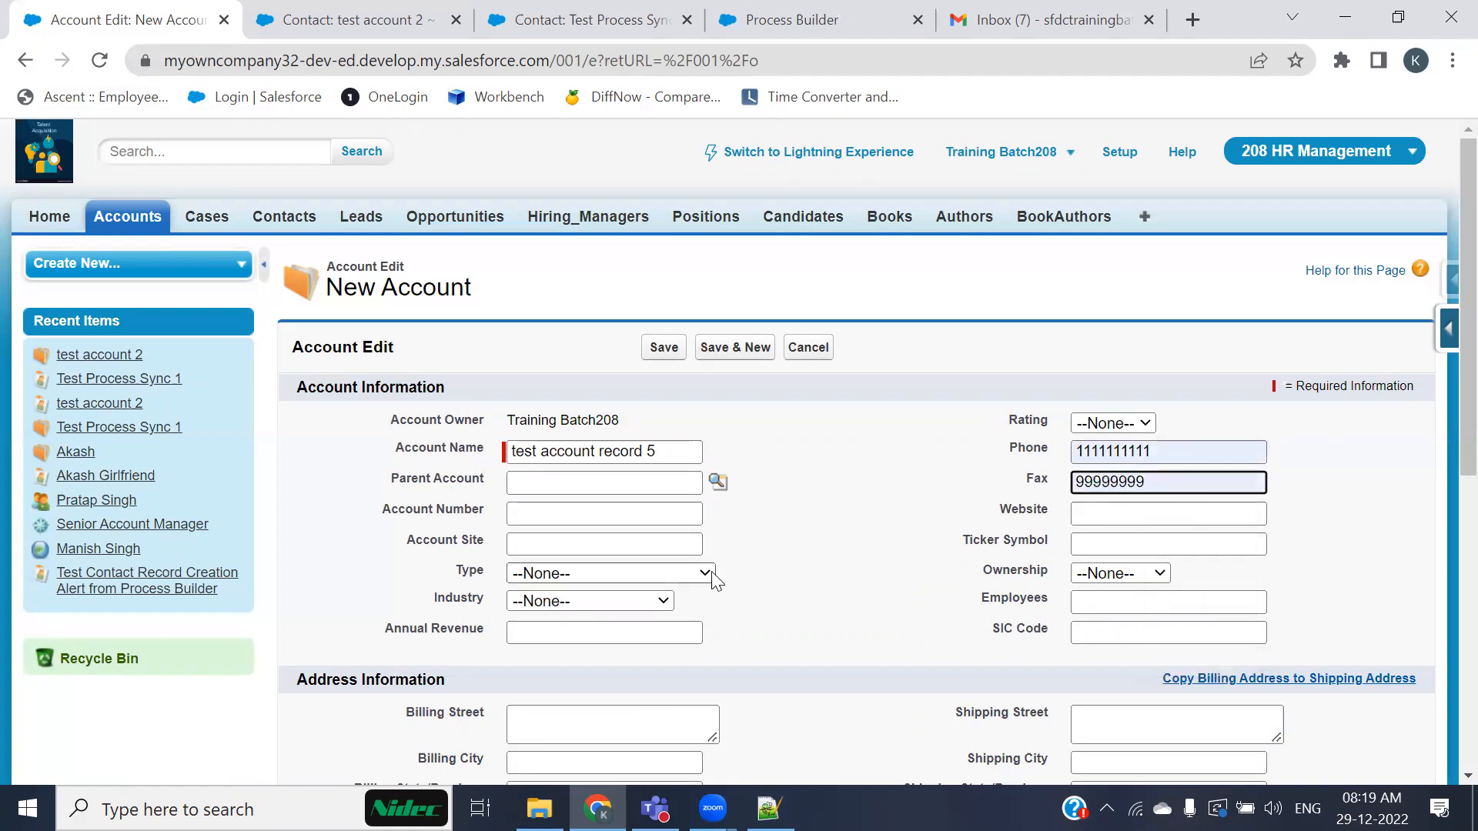
# Step: Fill the billing address by picking a saved address suggestion
pyautogui.scroll(-2, 714, 578)
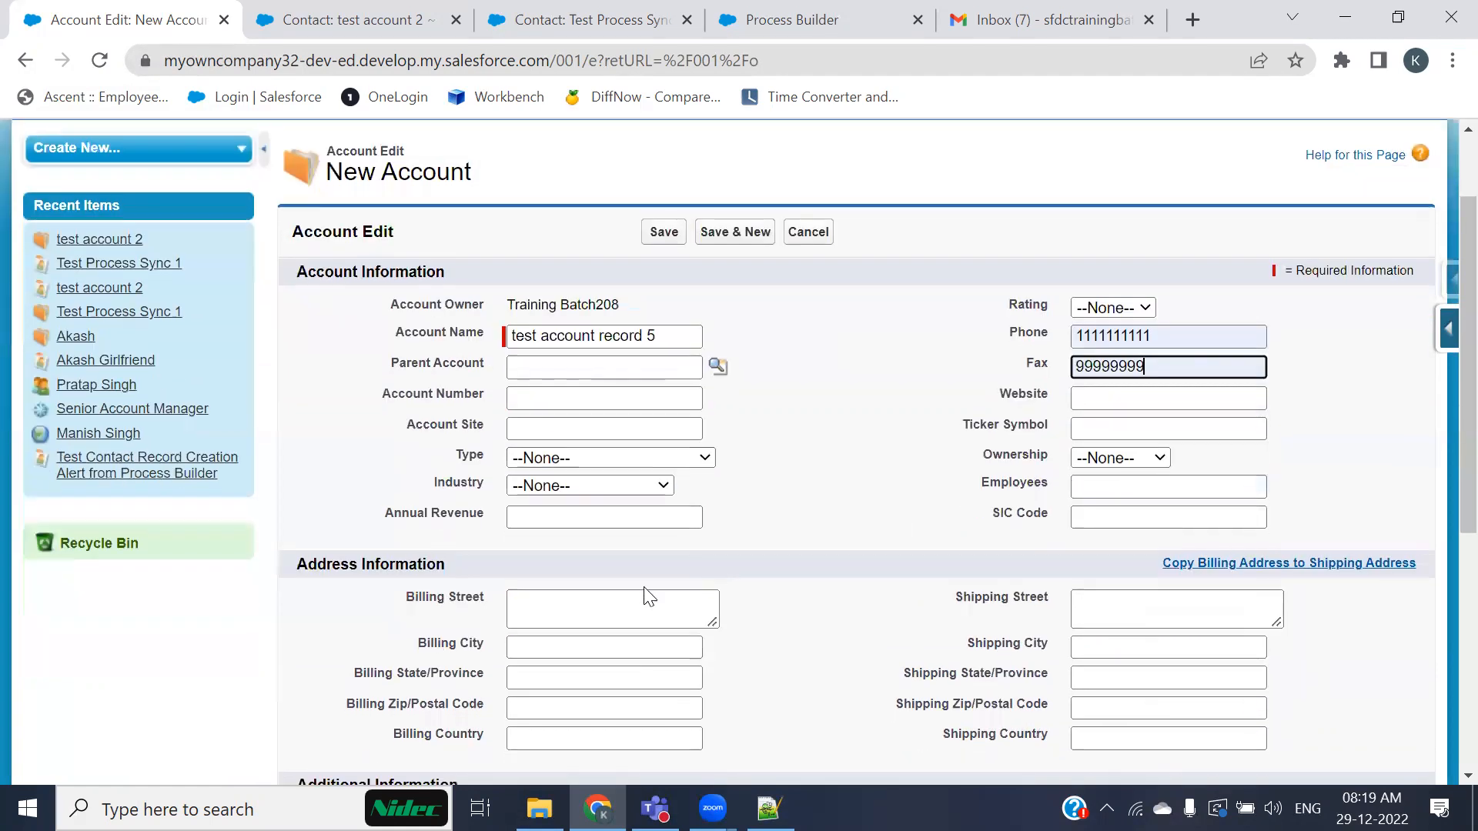
pyautogui.click(541, 614)
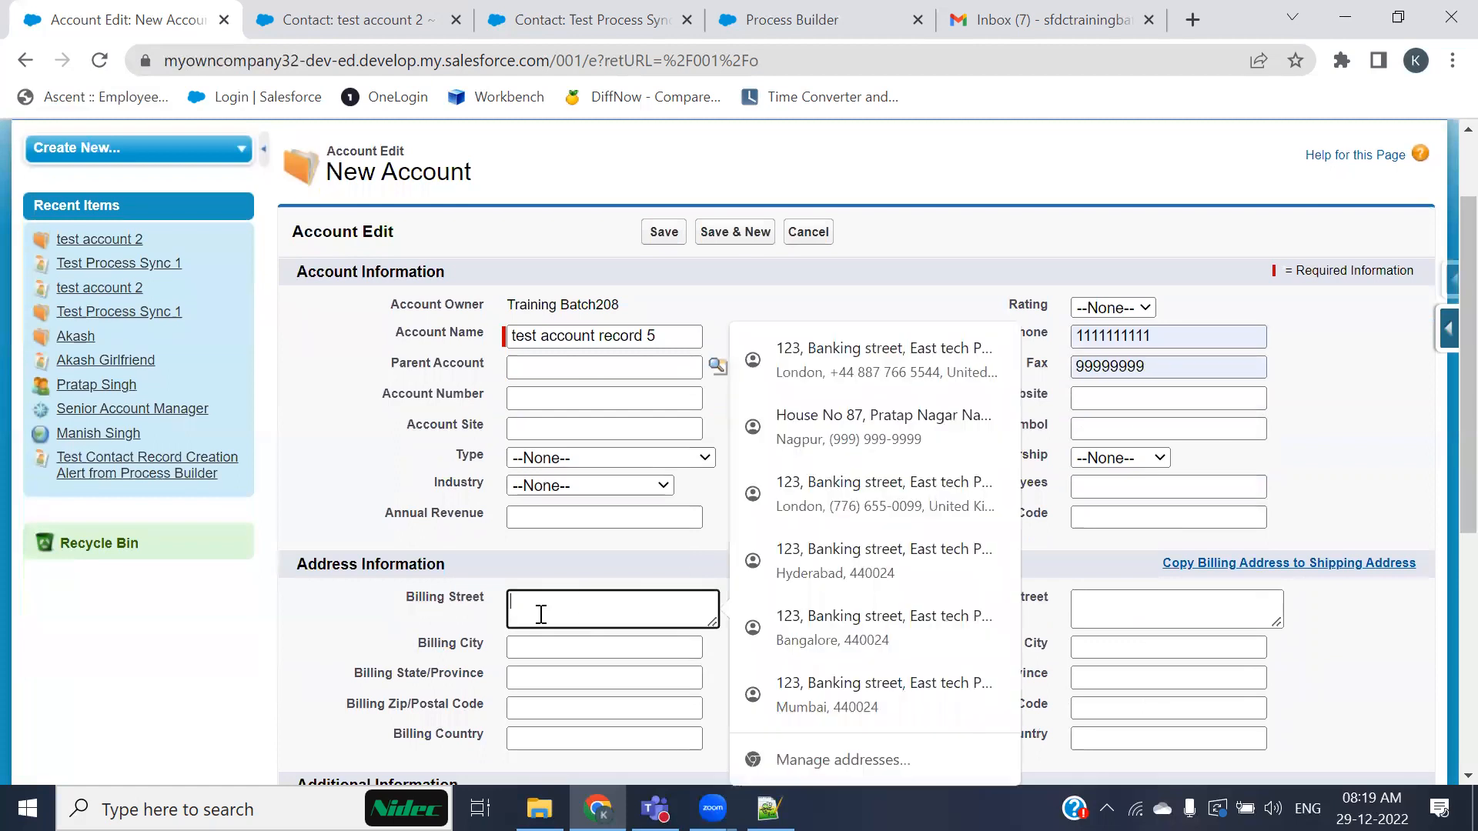
pyautogui.click(819, 365)
# Step: Review the completed account form and save the new account
pyautogui.scroll(-1, 724, 631)
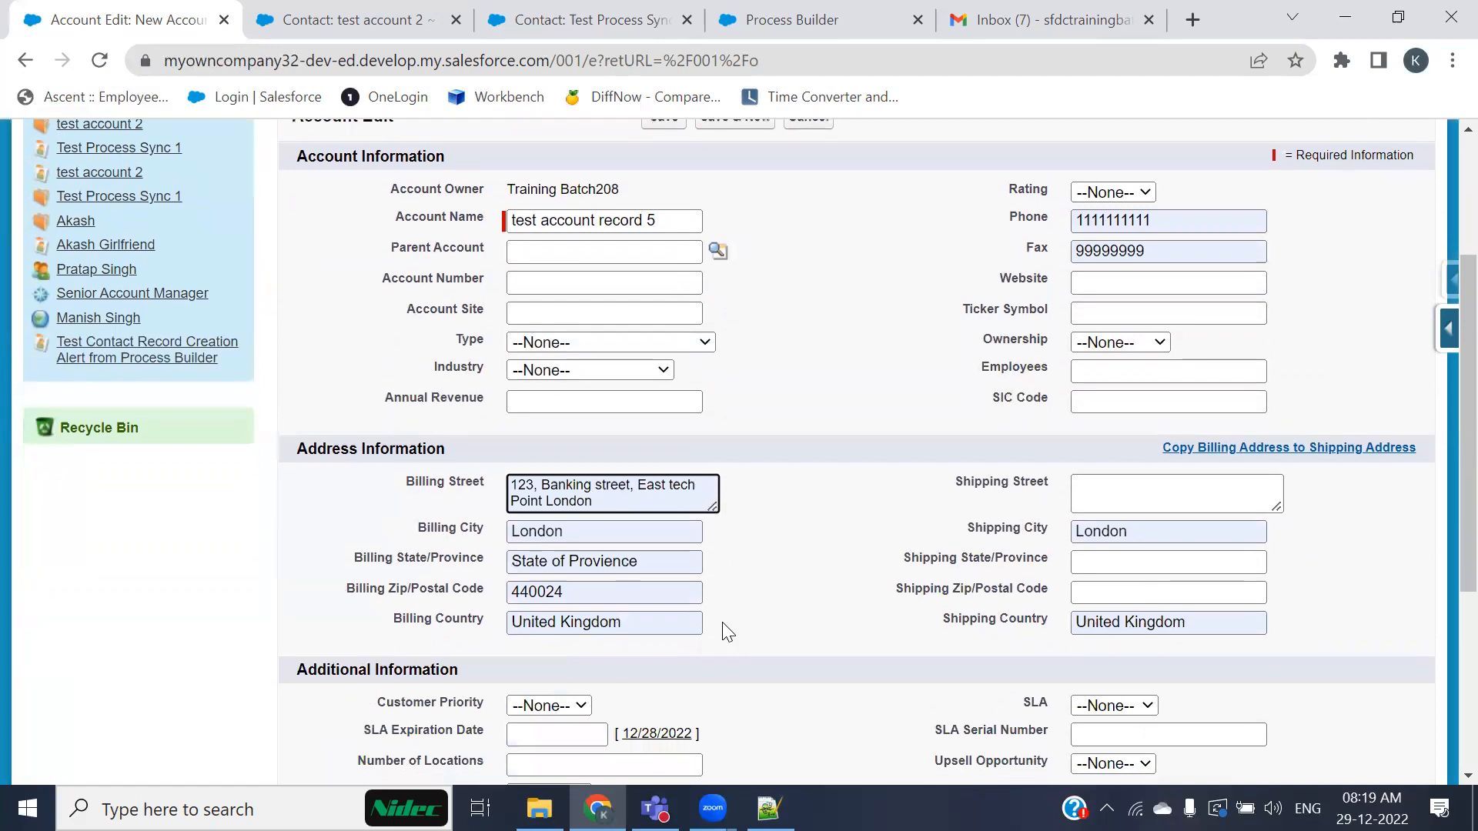
pyautogui.scroll(-2, 625, 593)
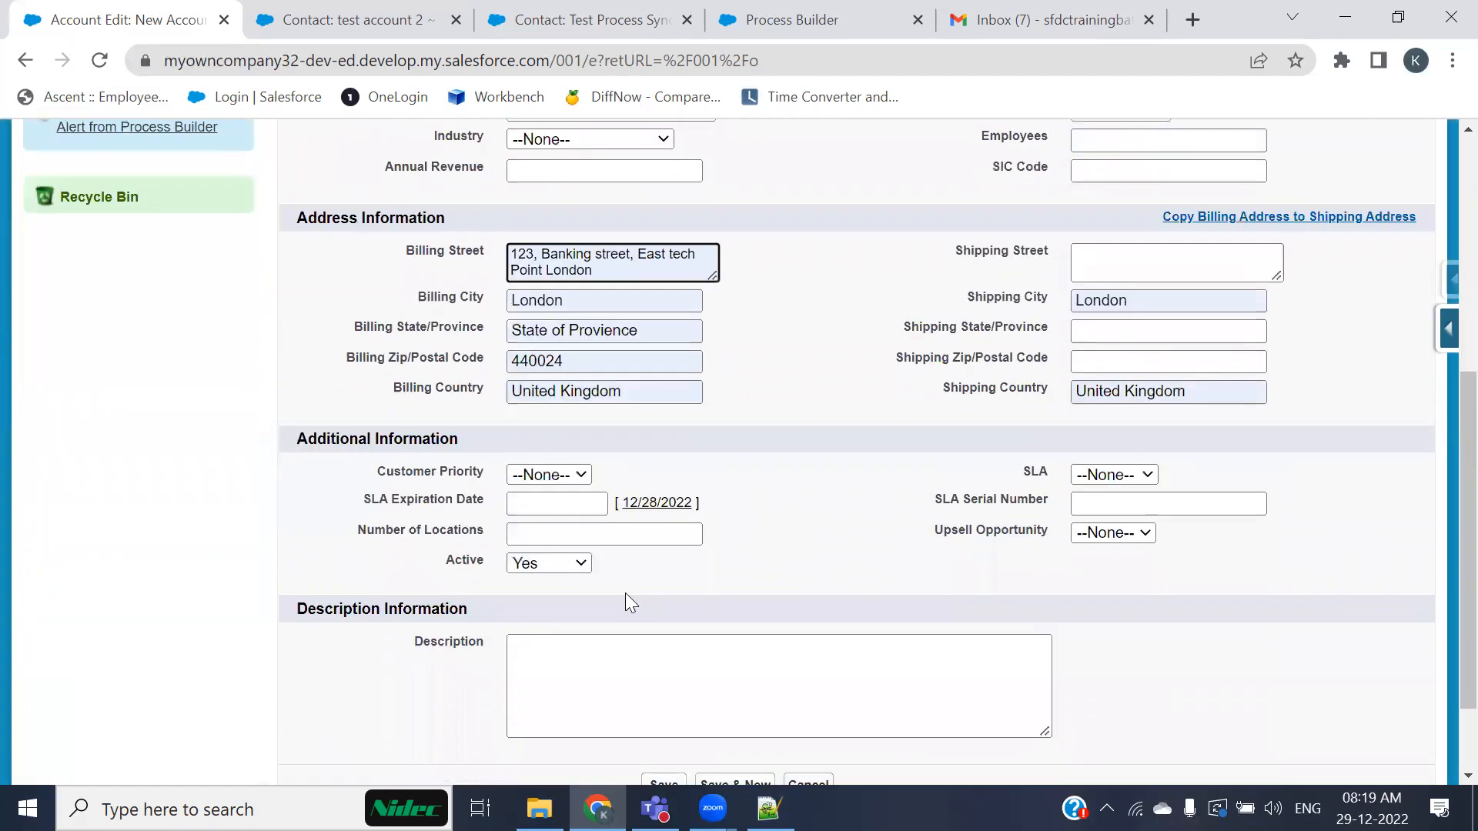
pyautogui.scroll(3, 585, 462)
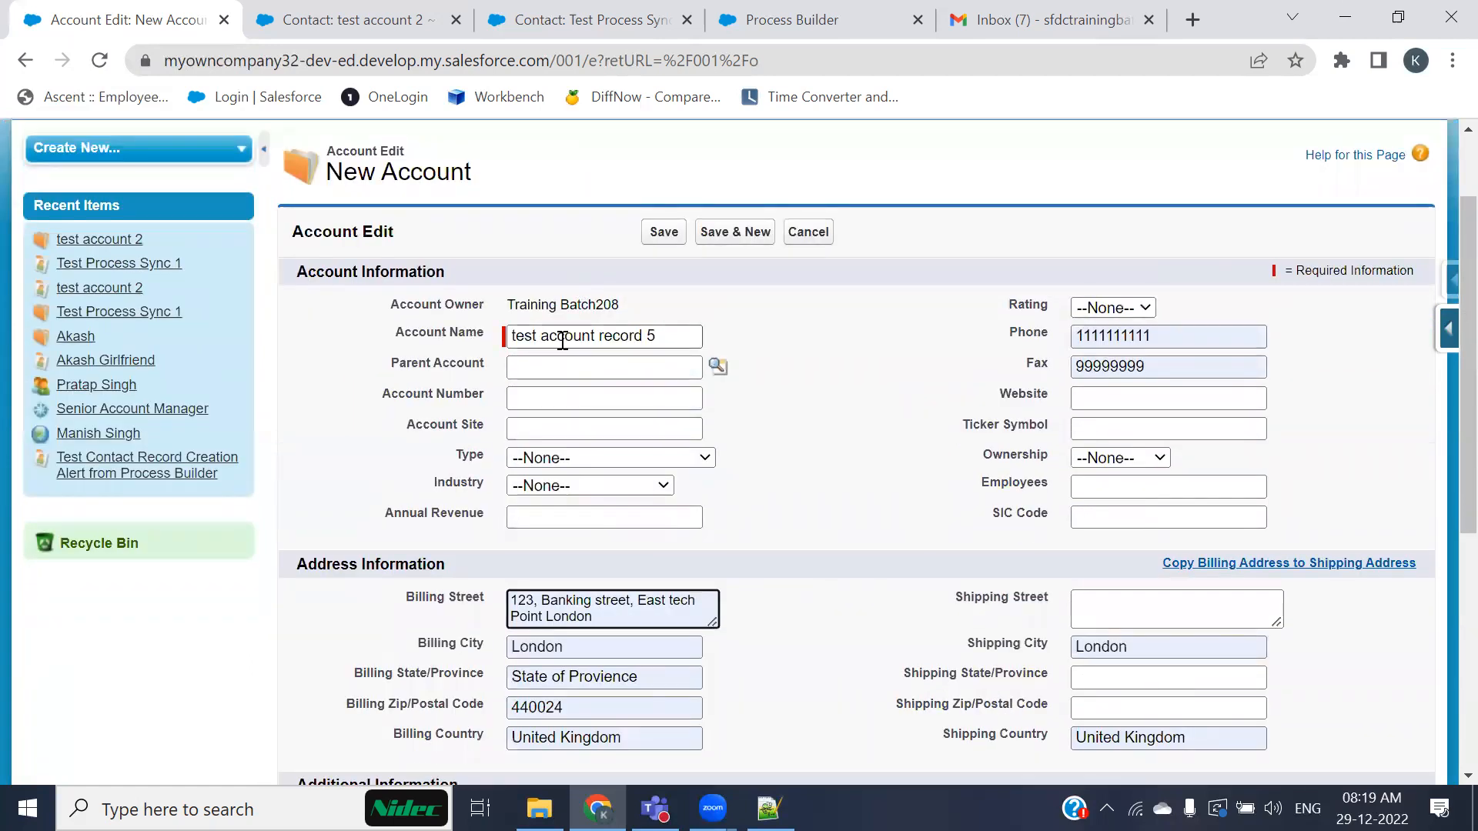
pyautogui.click(663, 231)
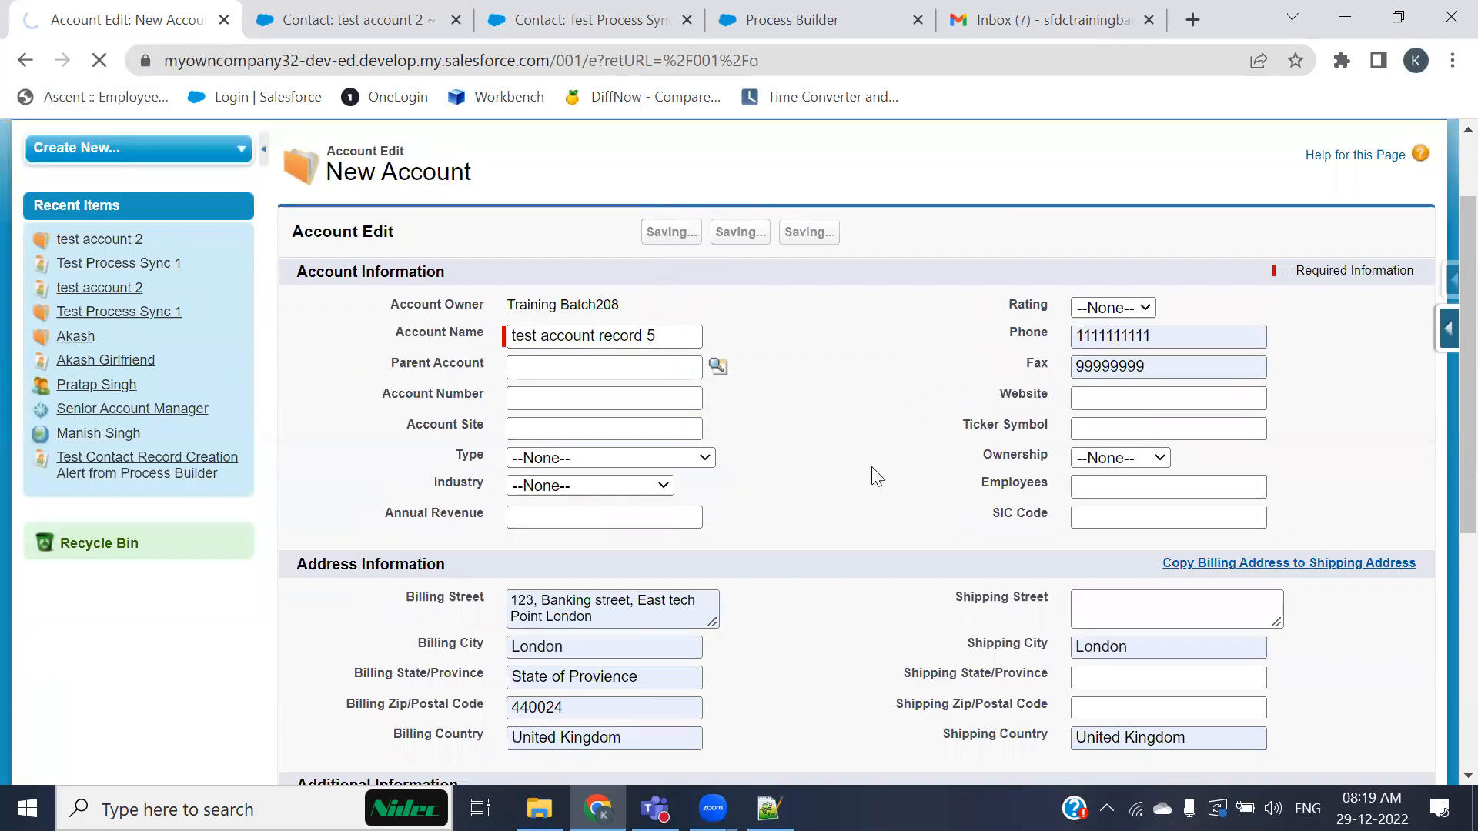
# Step: Review the saved account's details and its related Contacts list
pyautogui.scroll(-4, 936, 542)
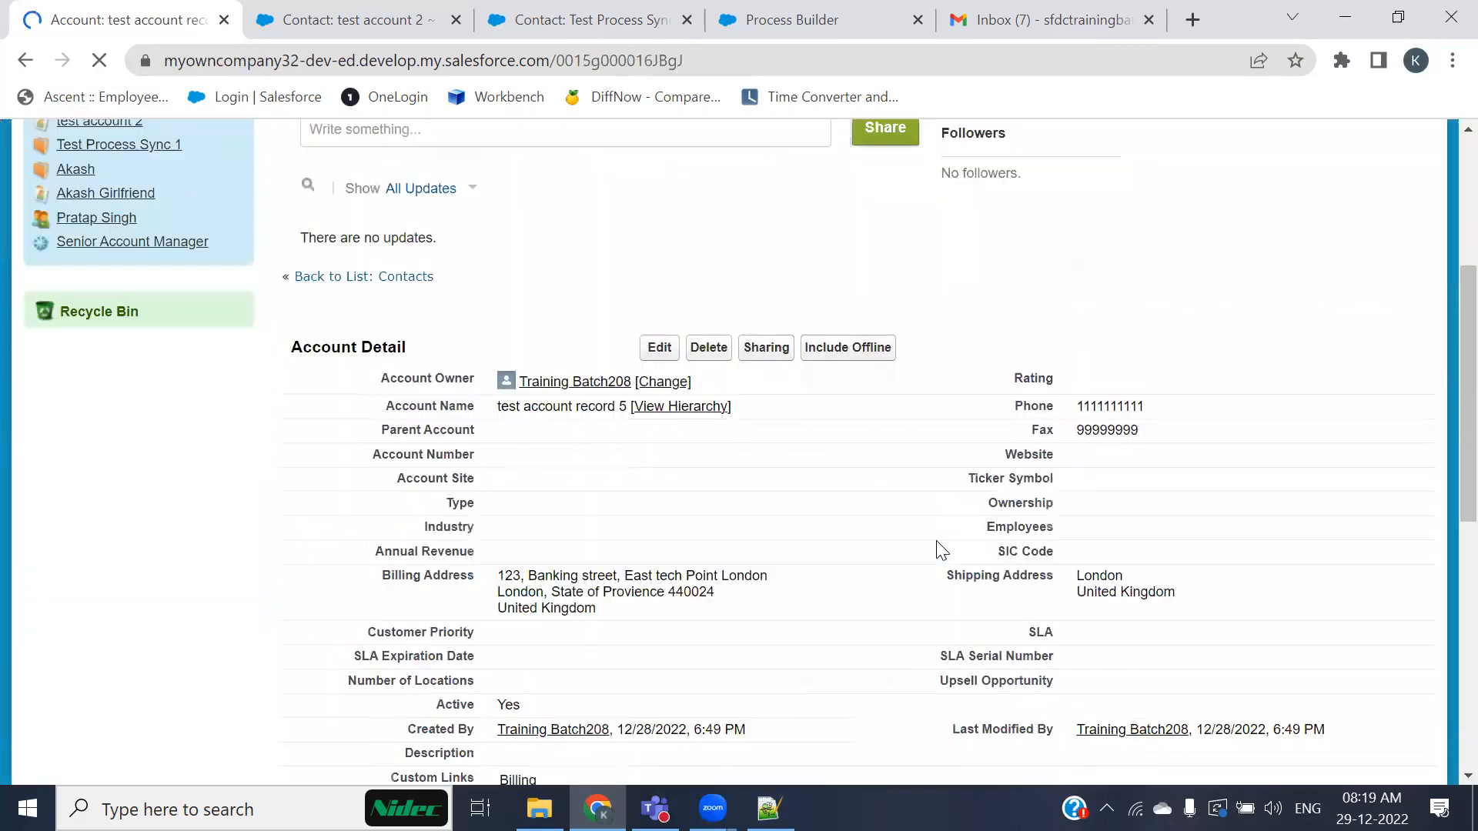
pyautogui.scroll(-3, 431, 330)
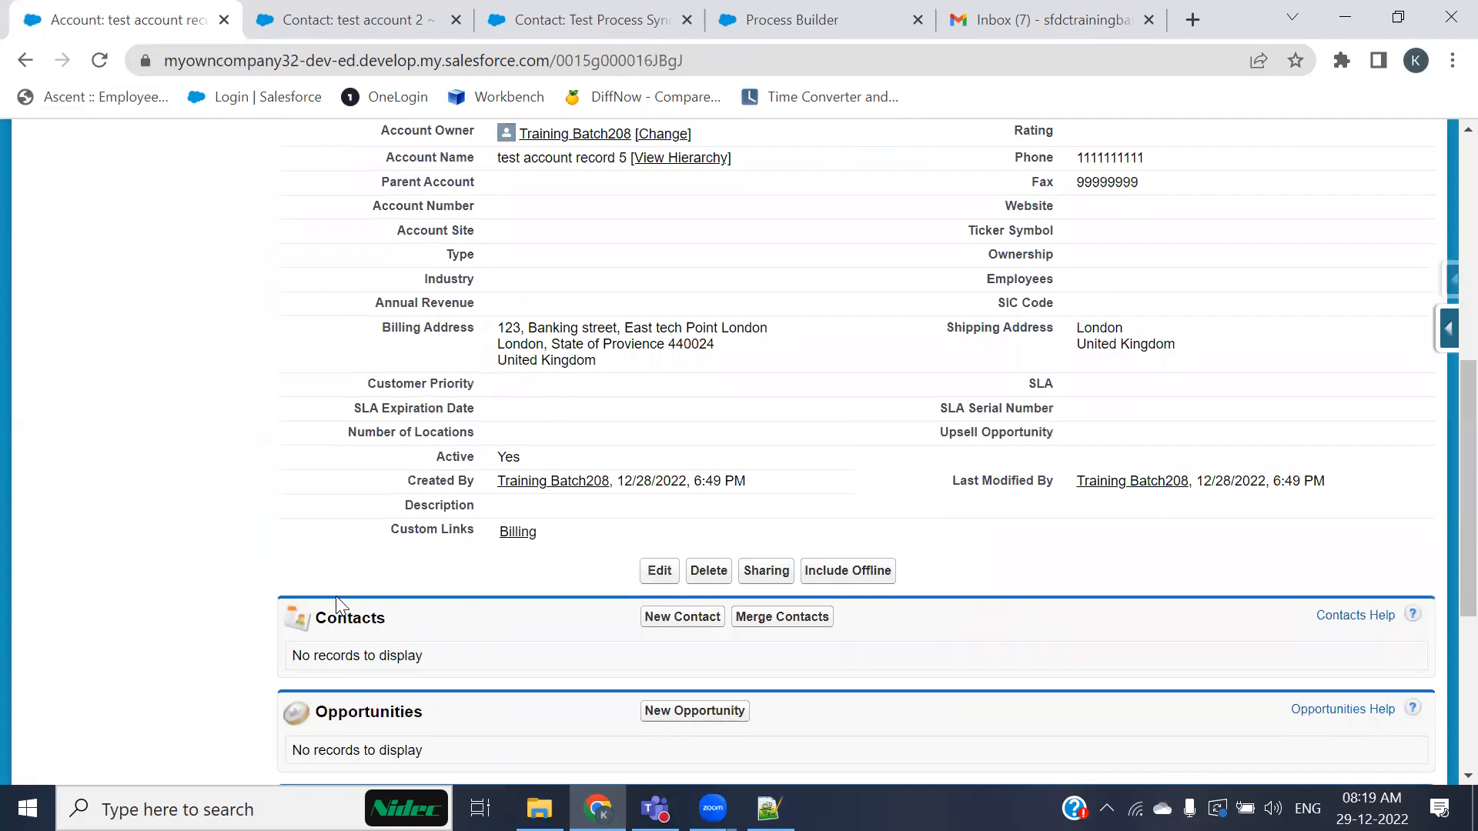
pyautogui.scroll(2, 339, 606)
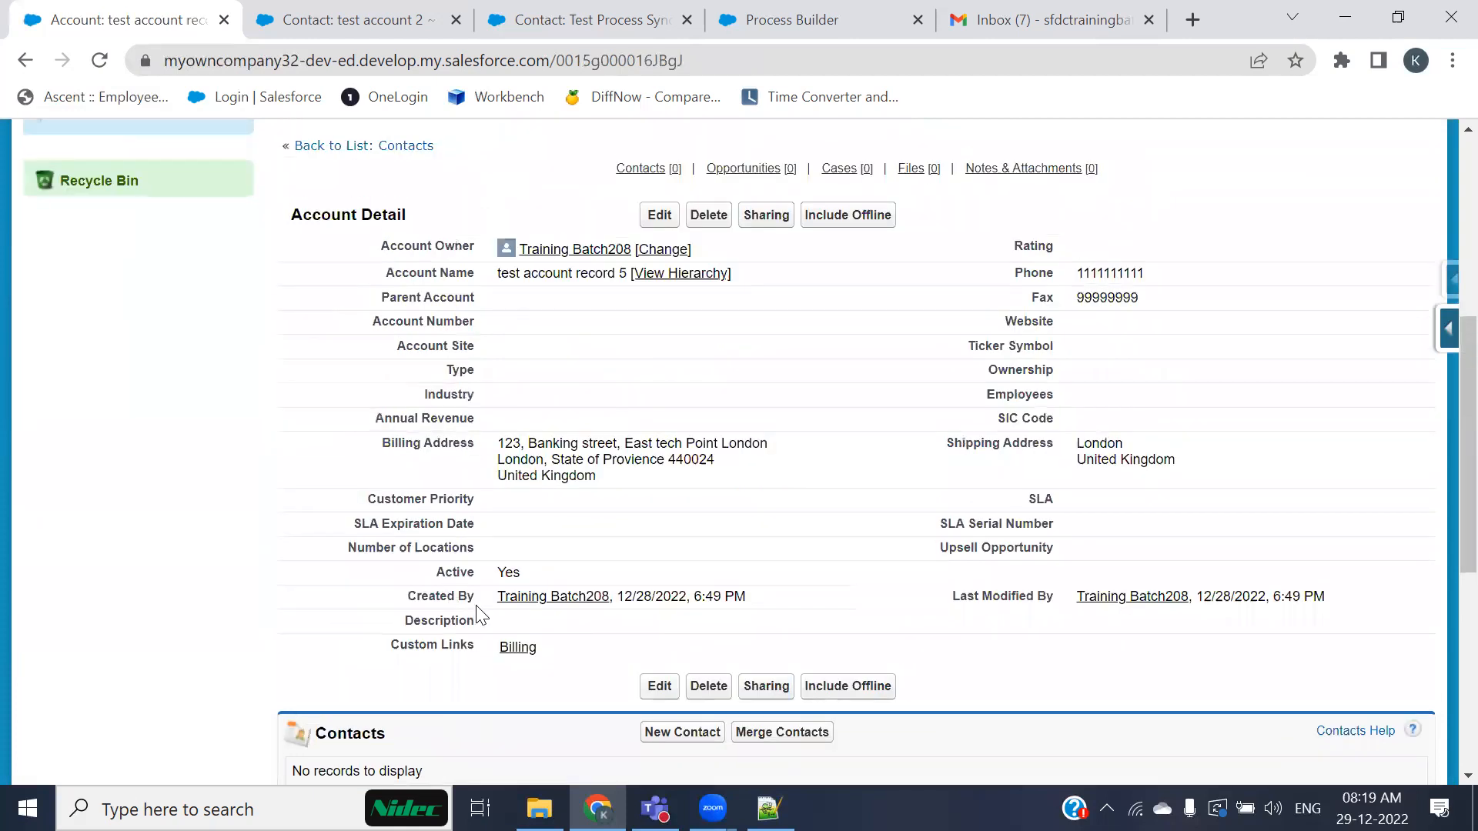
# Step: Open the Create a related Contact action in Process Builder to review its field mappings
pyautogui.click(837, 23)
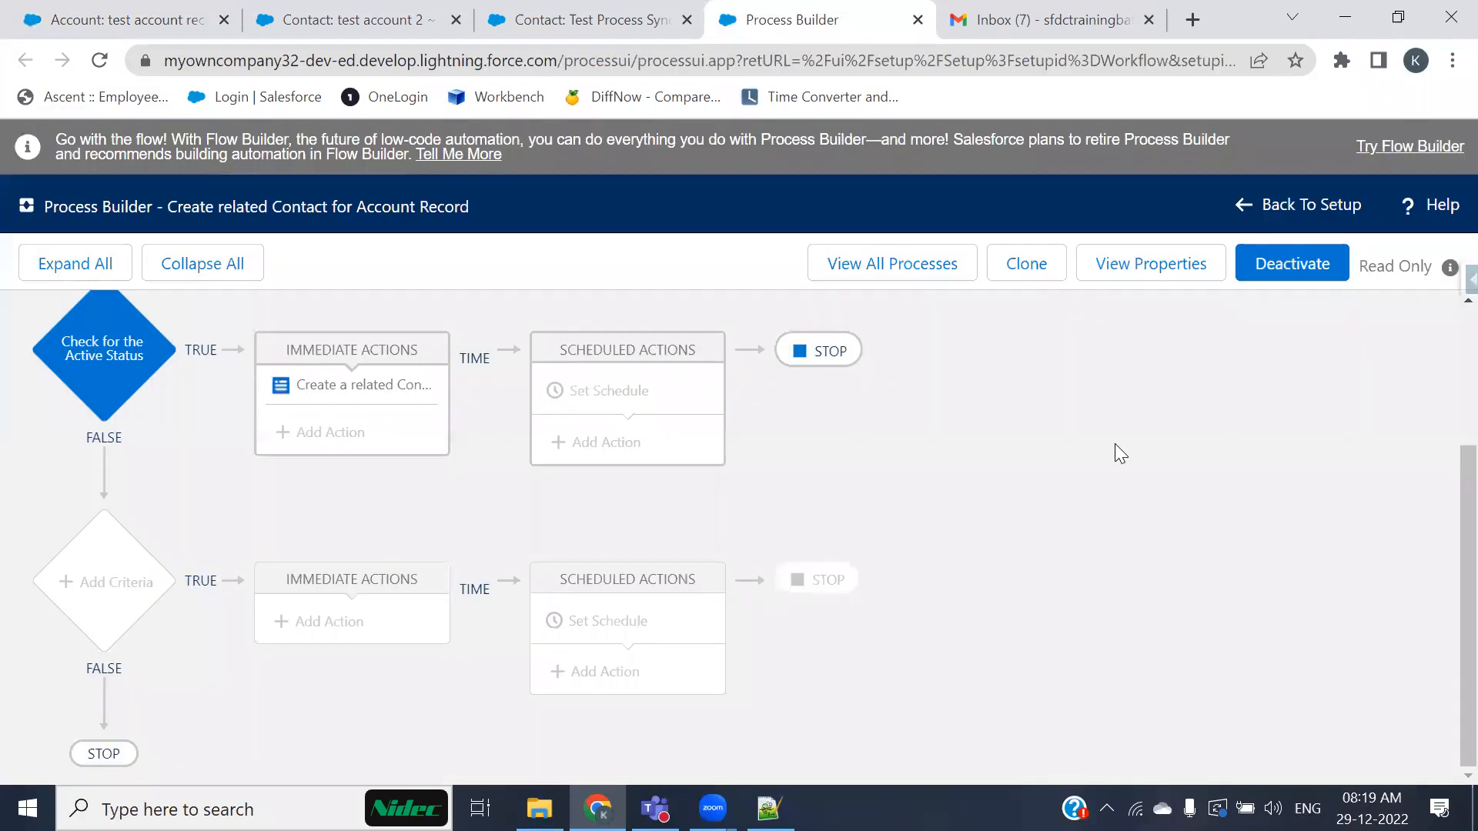
pyautogui.click(377, 399)
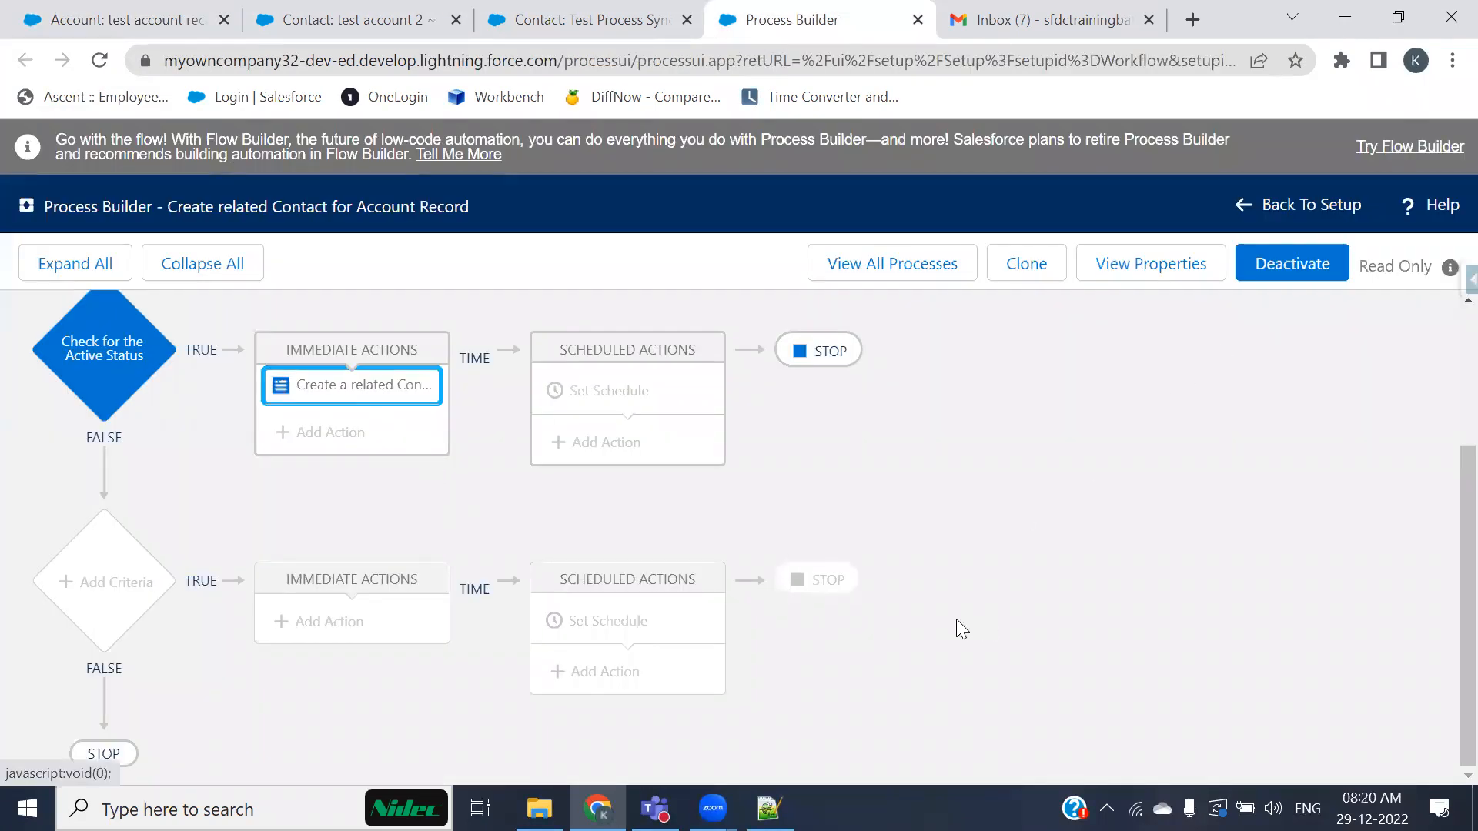
pyautogui.scroll(3, 870, 656)
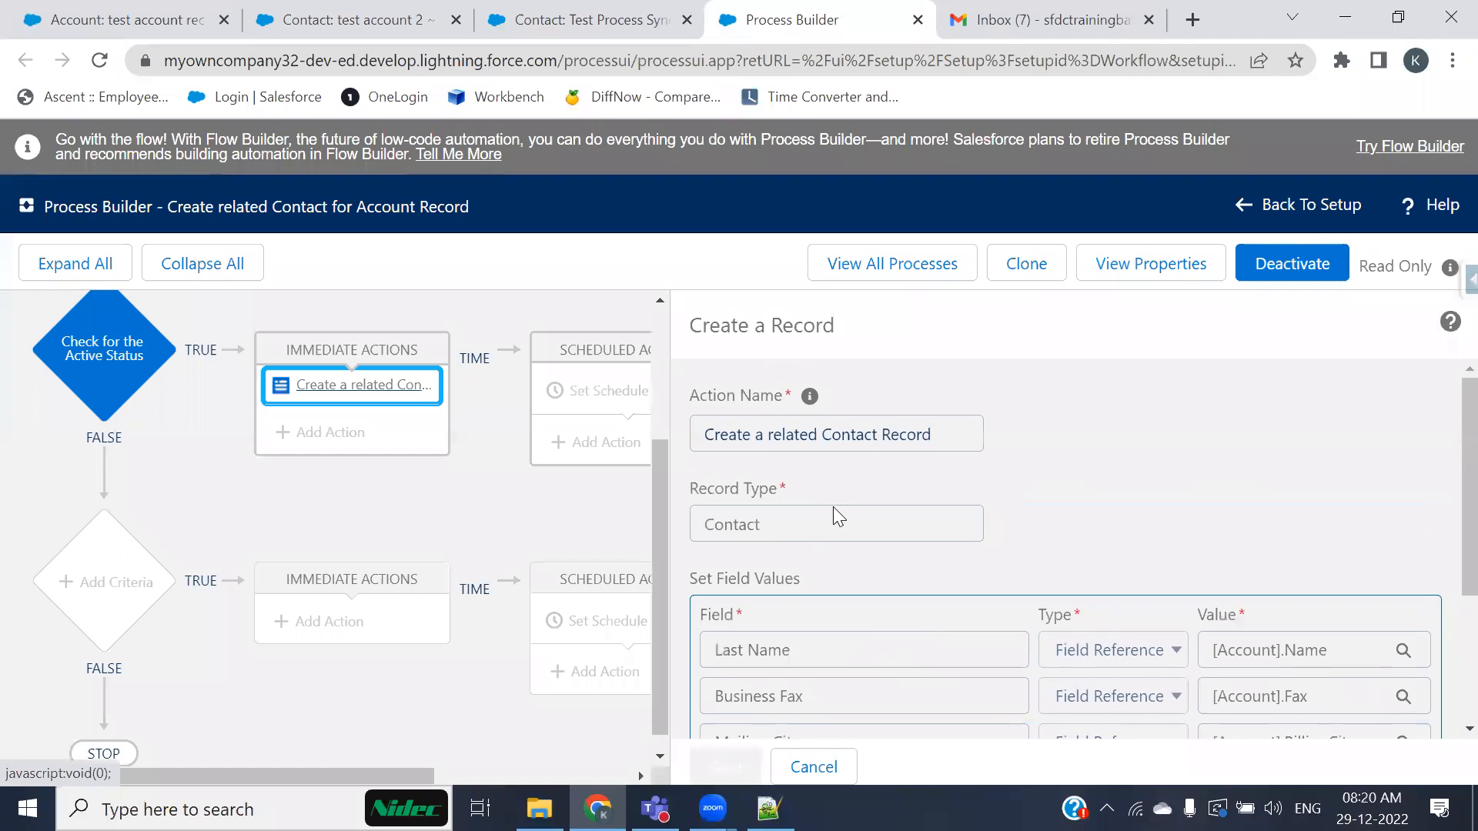
pyautogui.scroll(-3, 862, 462)
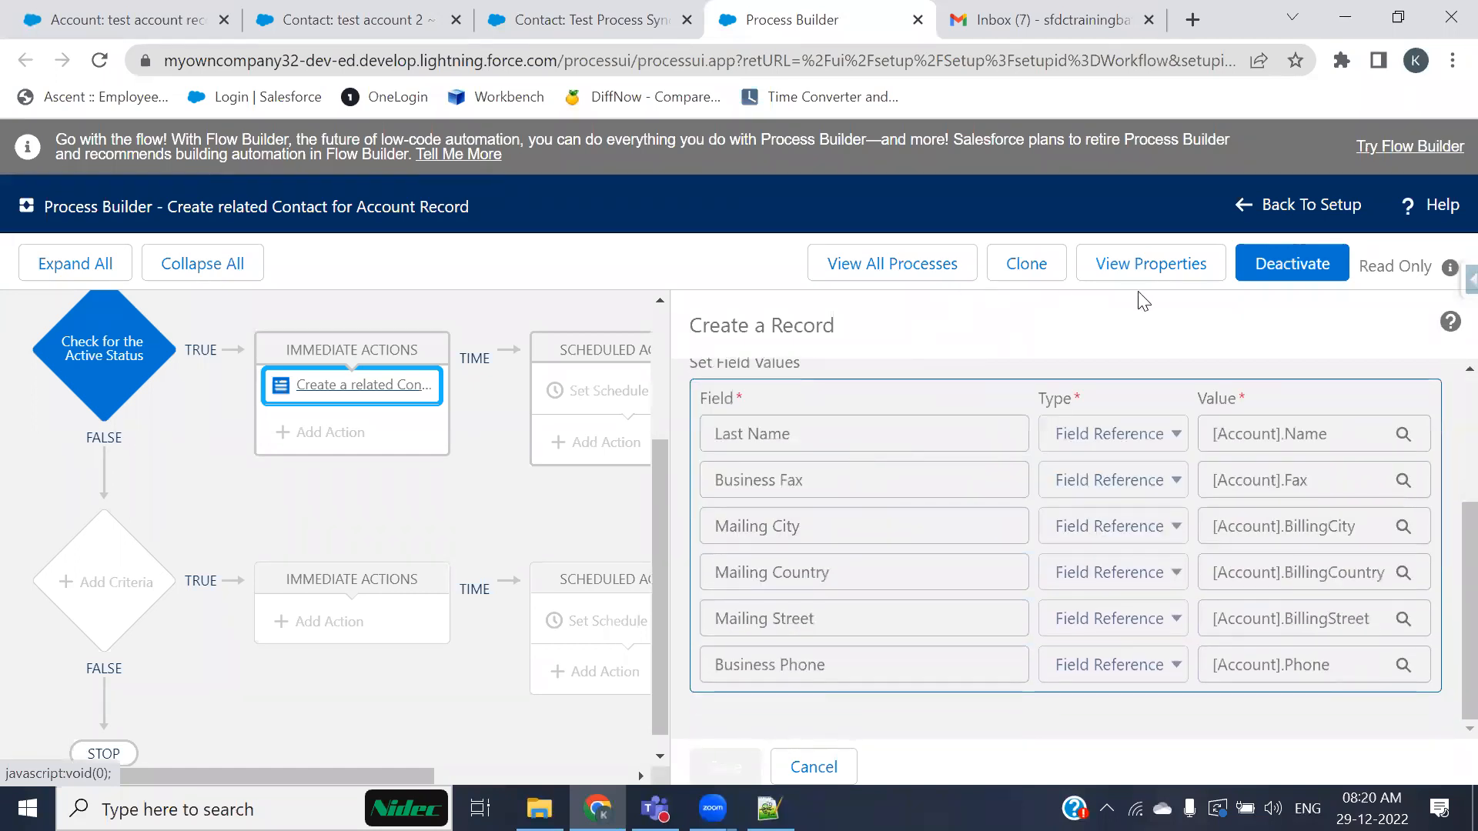
pyautogui.click(1014, 300)
pyautogui.scroll(-3, 703, 554)
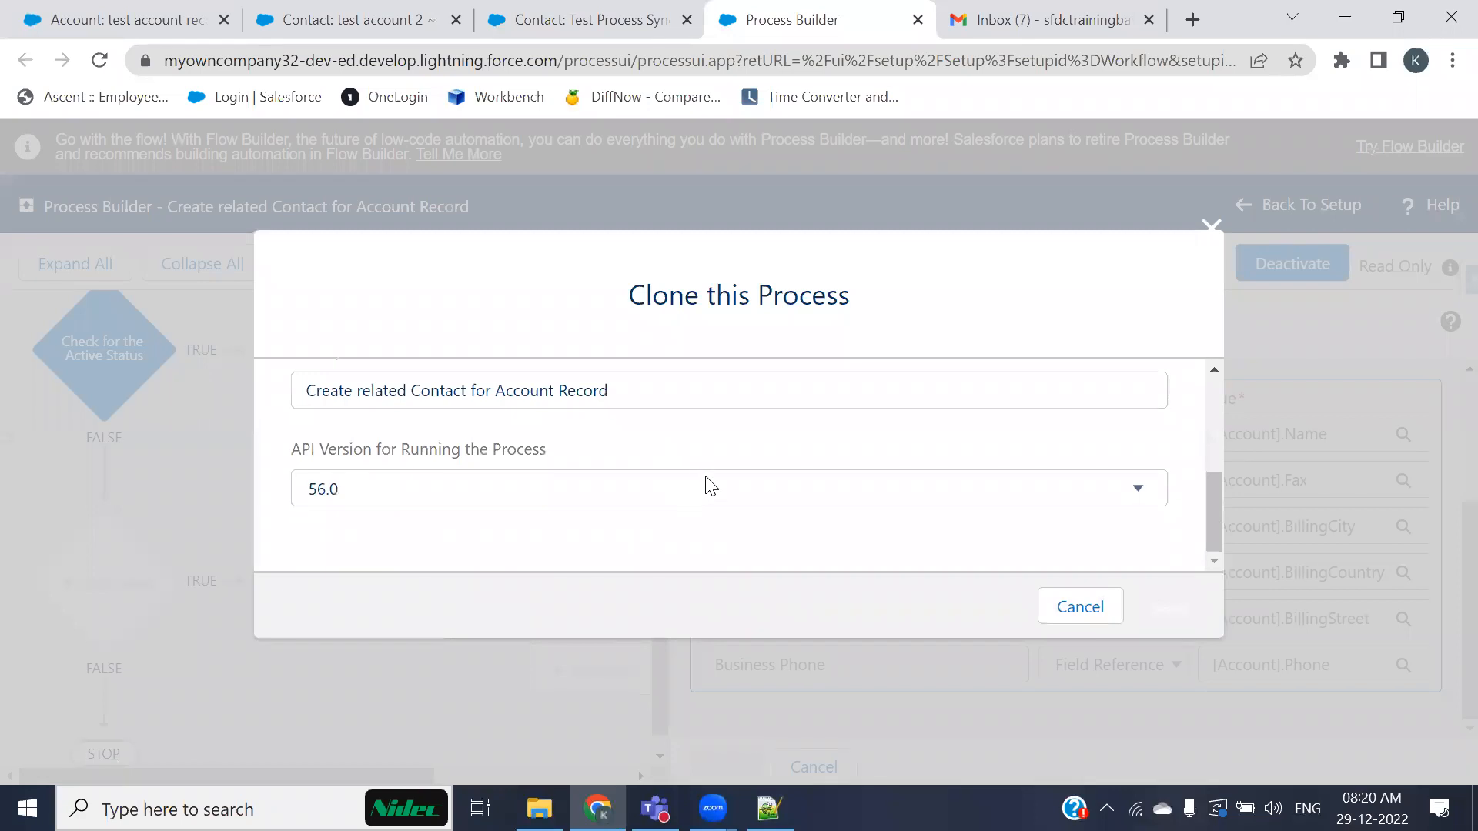
pyautogui.press('Escape')
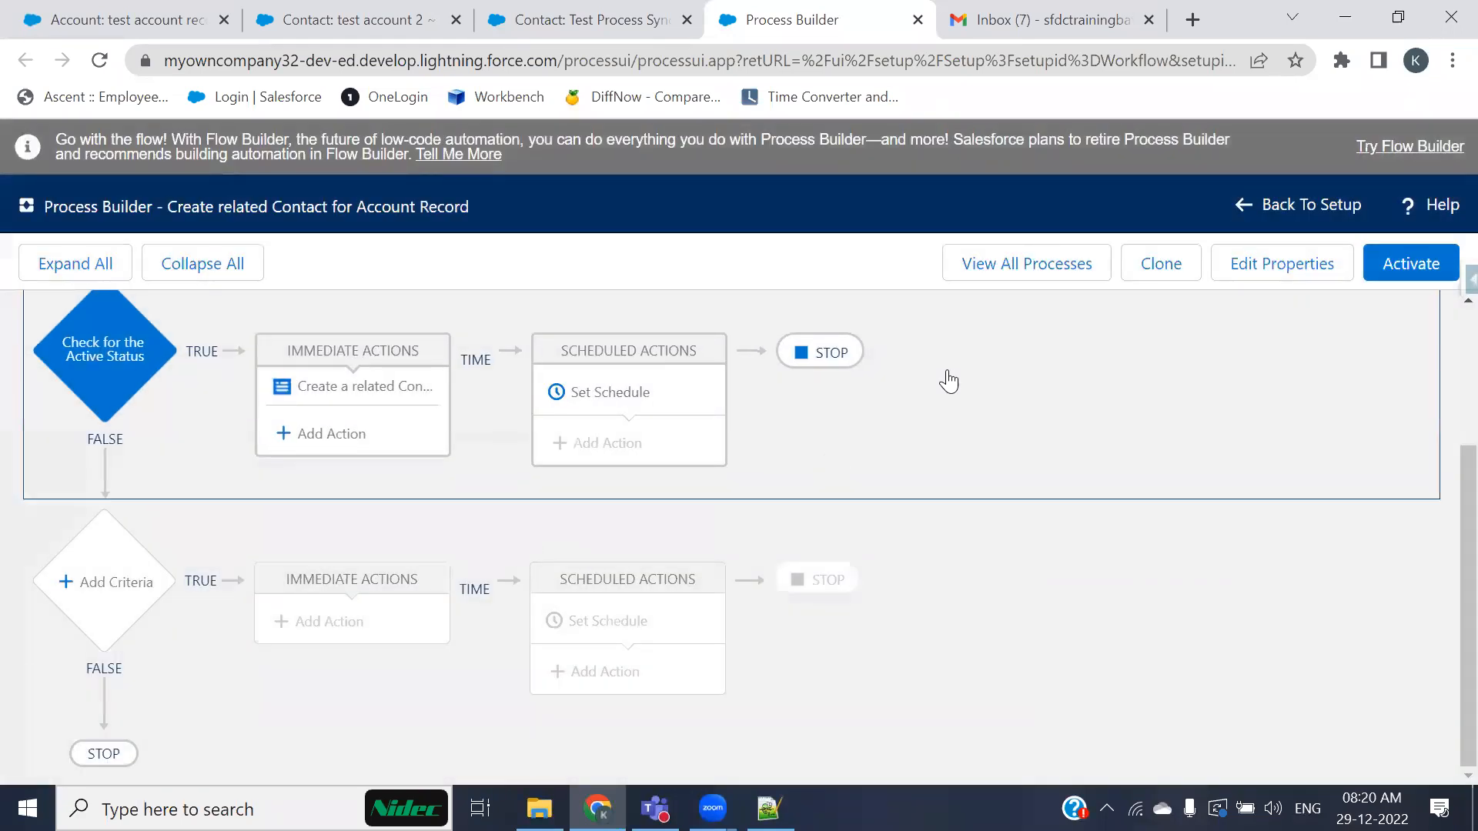
# Step: Add a row mapping the Contact's Account ID to the field reference [Account].Id and save the action
pyautogui.click(366, 394)
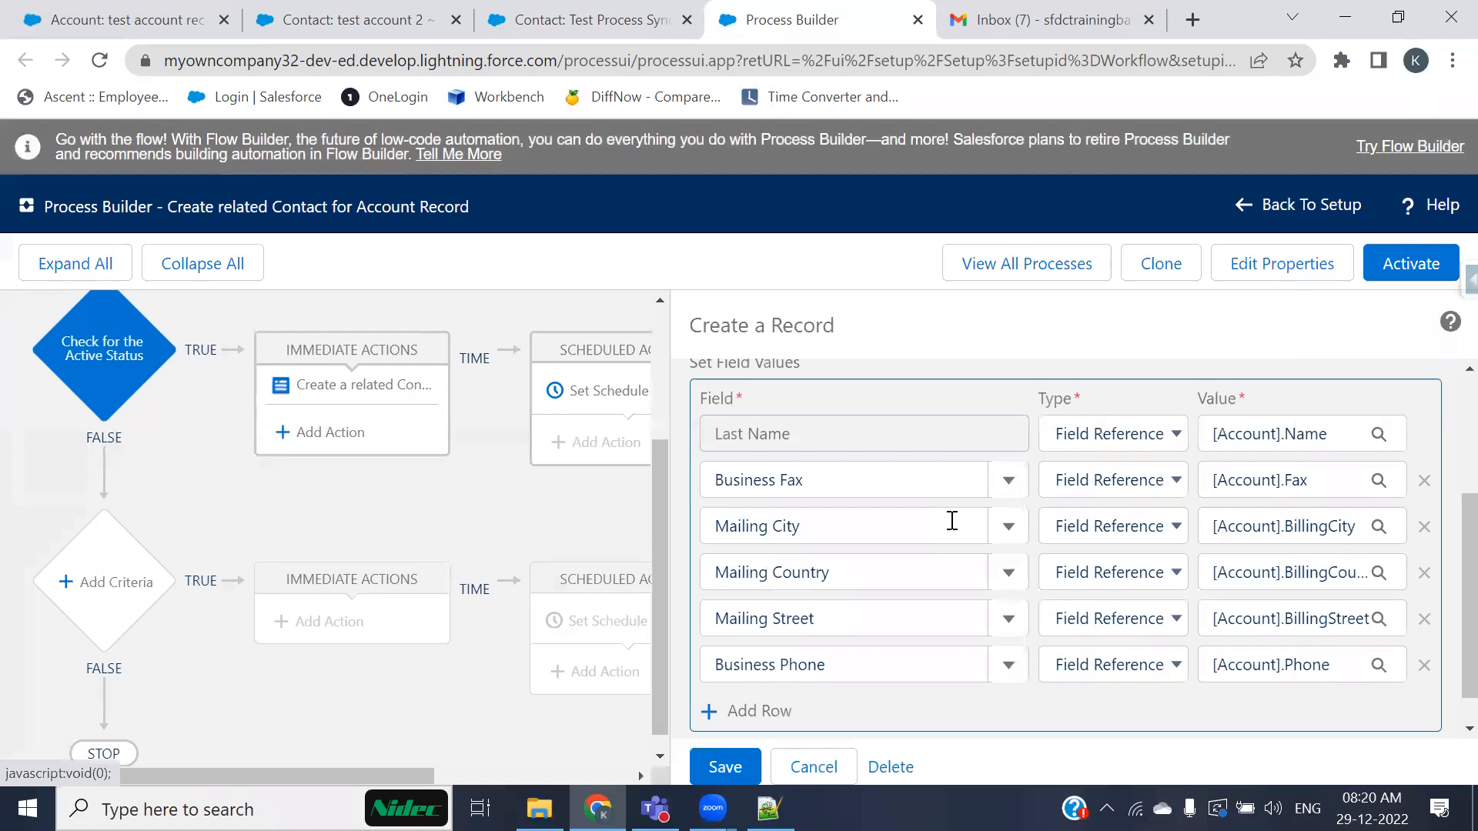
pyautogui.scroll(-1, 760, 723)
pyautogui.click(742, 673)
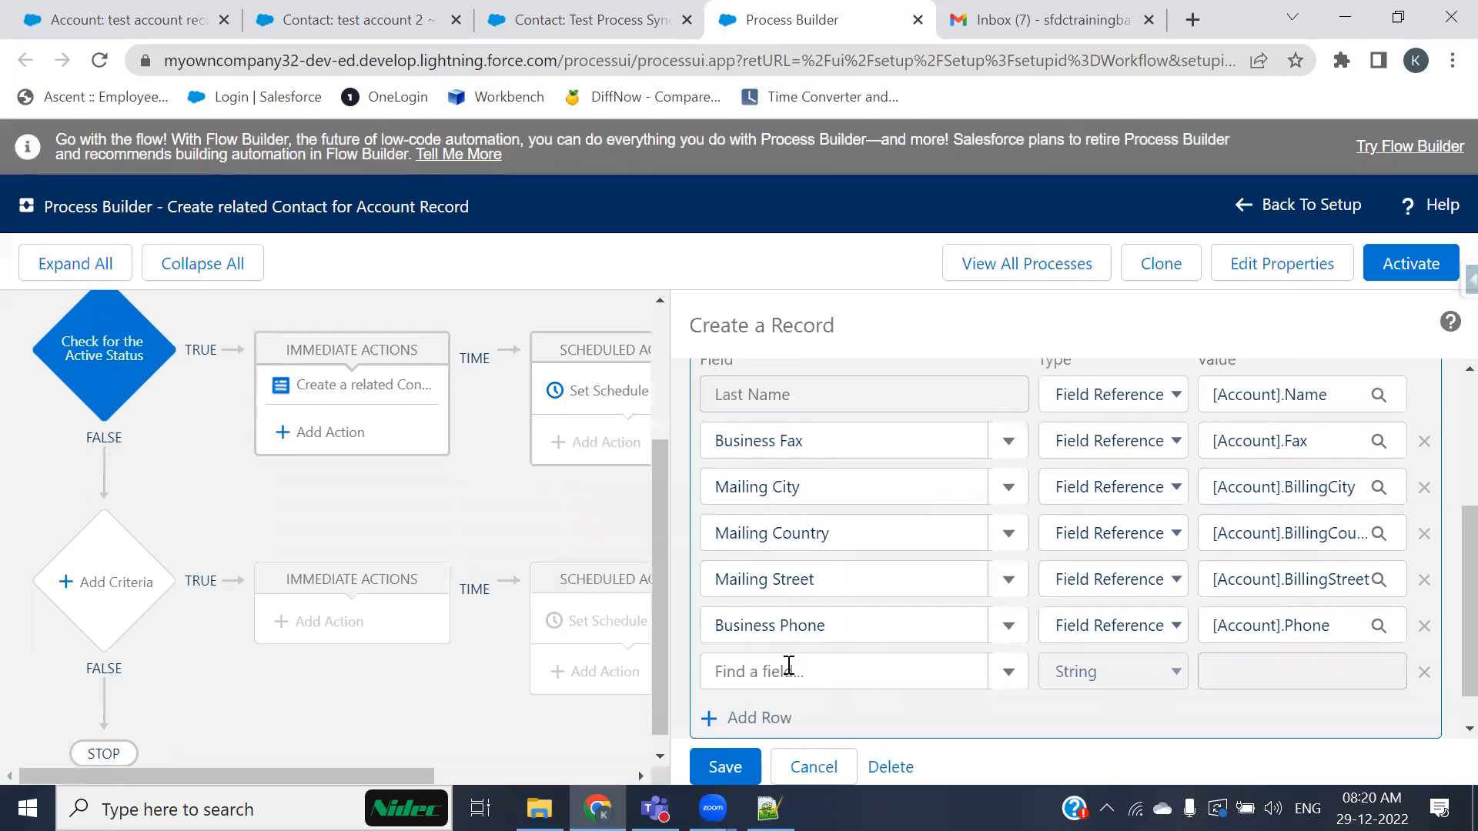
pyautogui.click(789, 668)
pyautogui.click(762, 720)
pyautogui.click(1251, 671)
pyautogui.click(1163, 670)
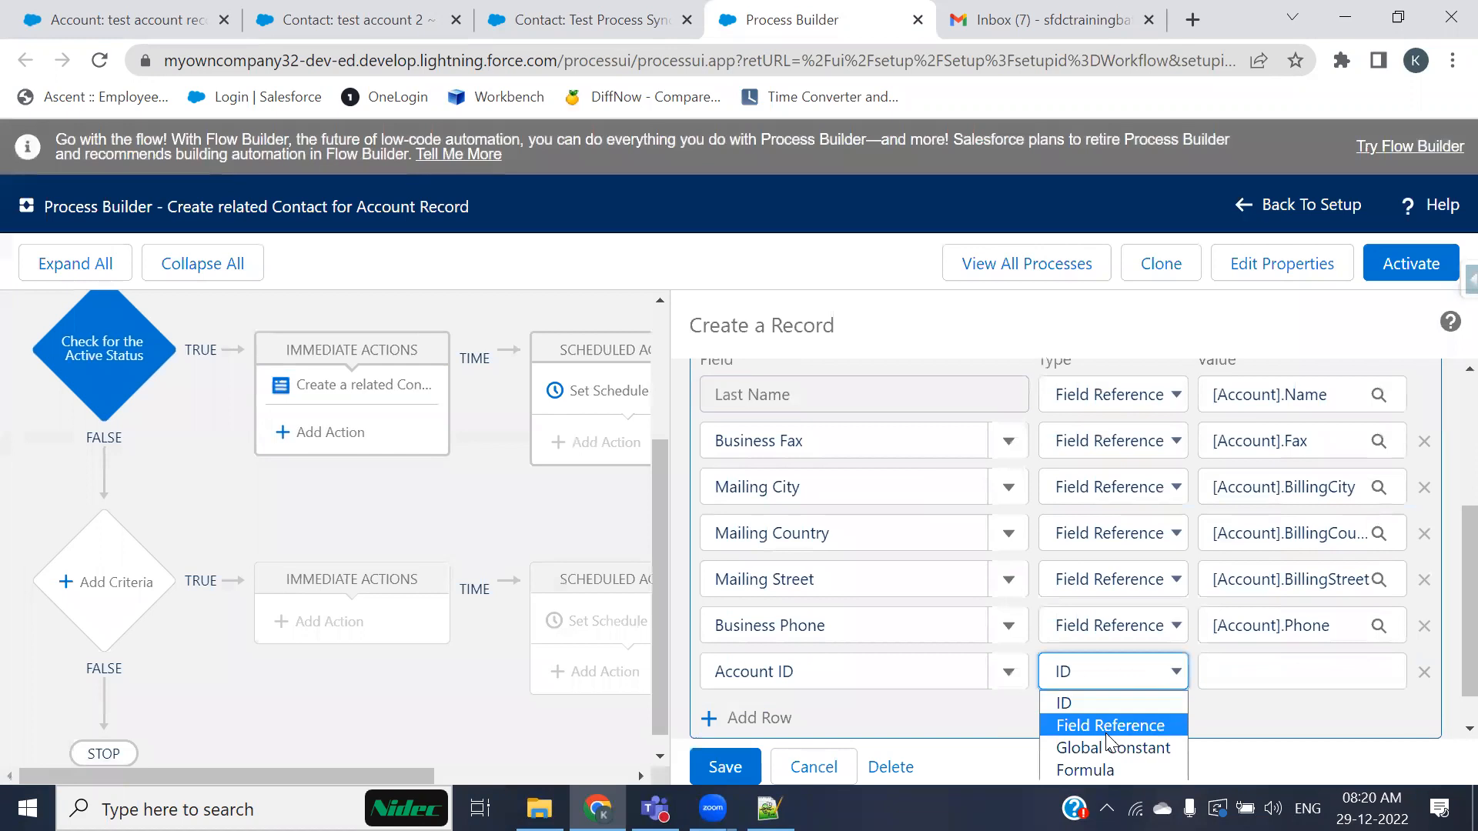
pyautogui.scroll(-1, 1132, 646)
pyautogui.click(1115, 679)
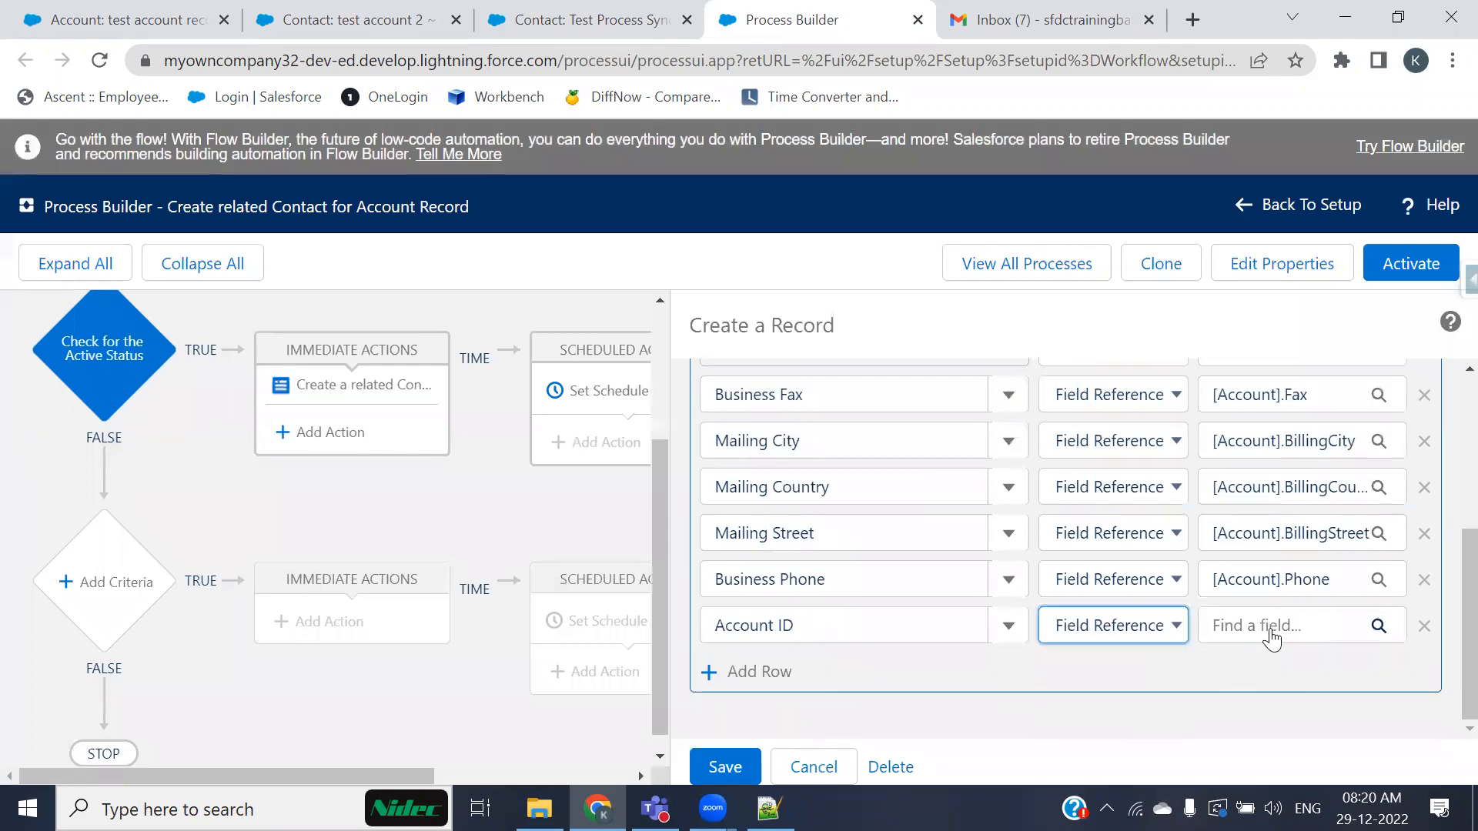
pyautogui.click(1270, 632)
pyautogui.write('id')
pyautogui.scroll(-2, 639, 492)
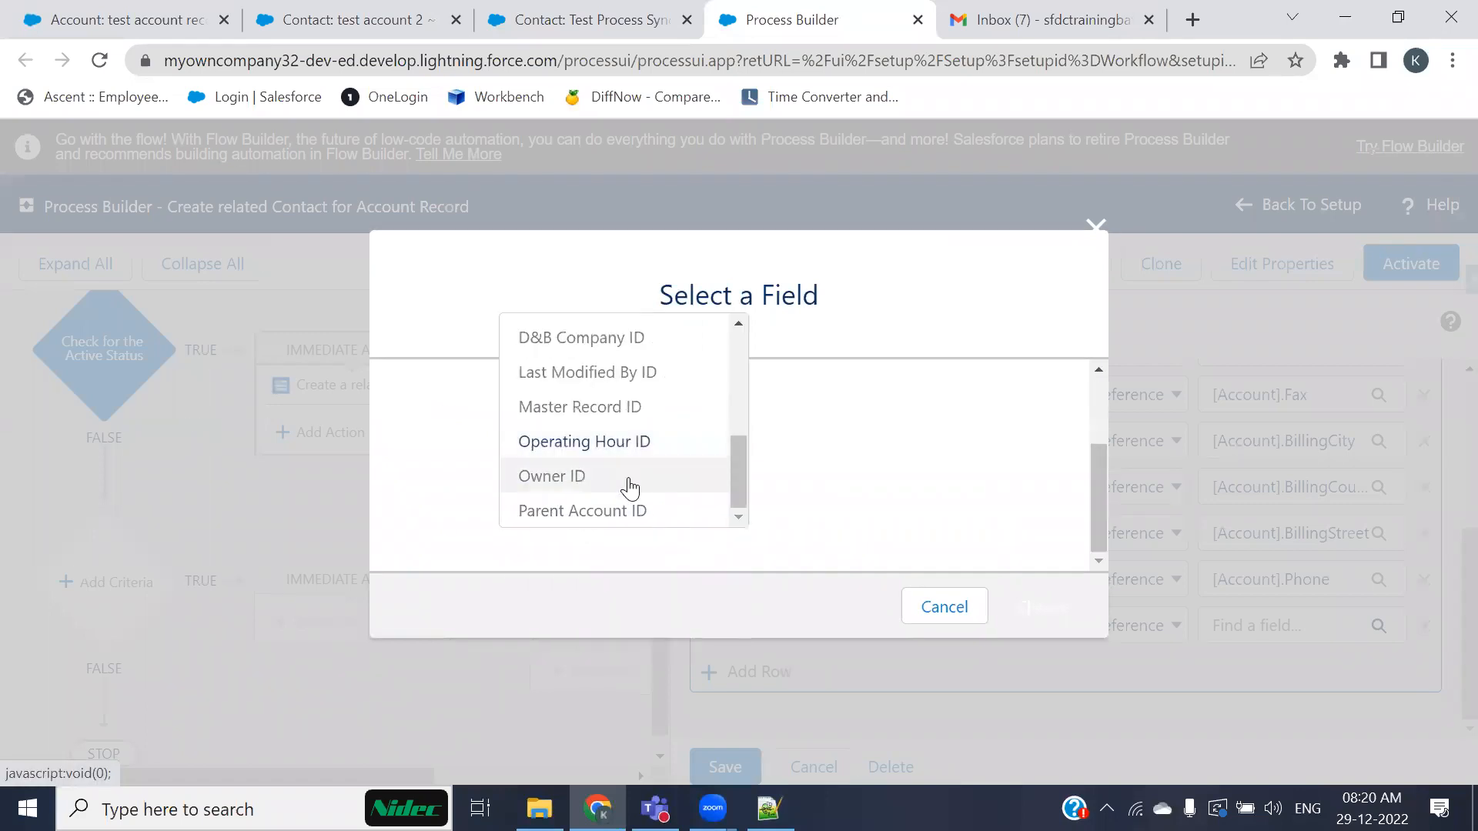
pyautogui.scroll(3, 608, 484)
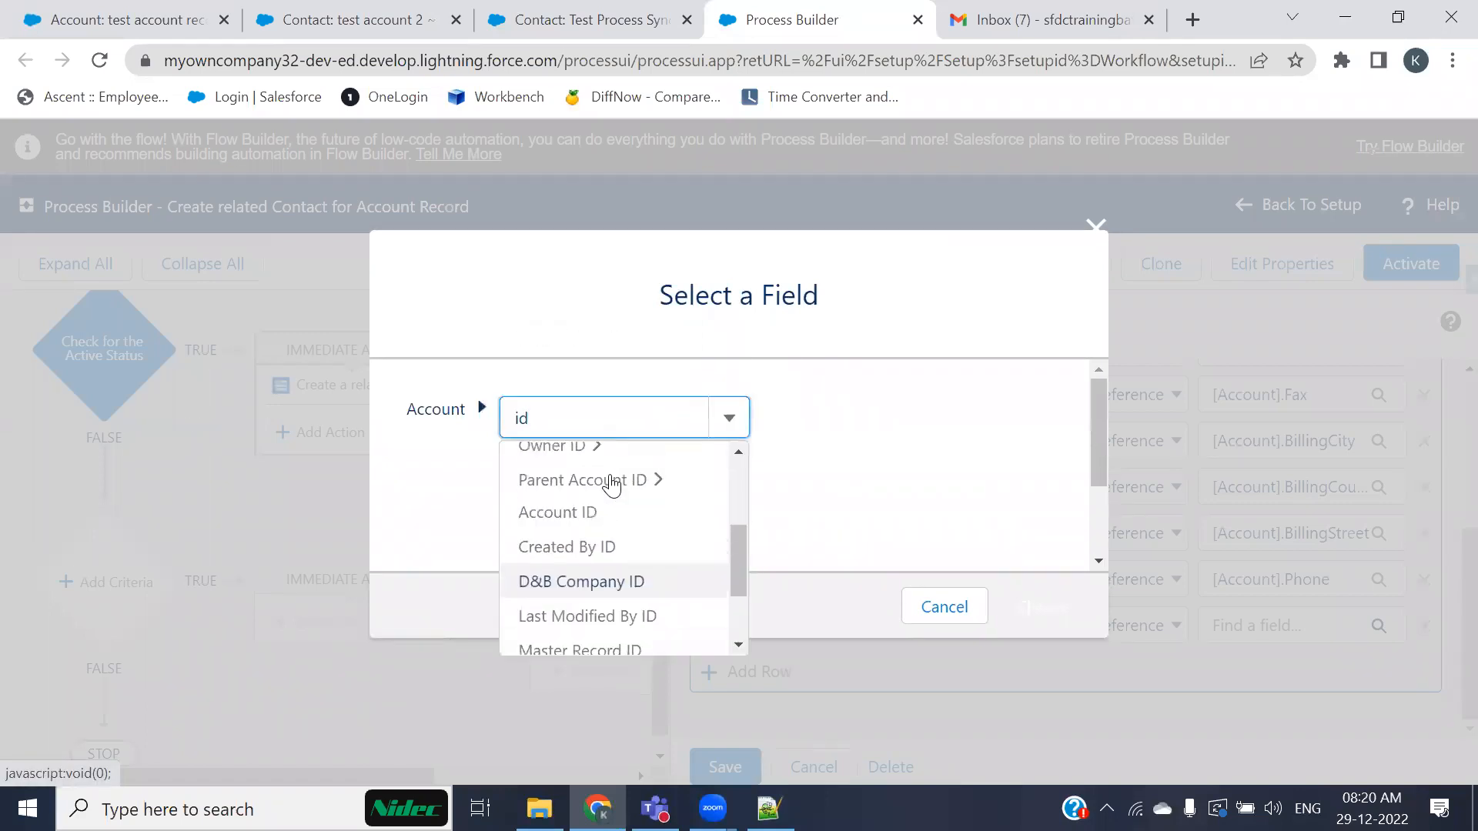
pyautogui.click(579, 514)
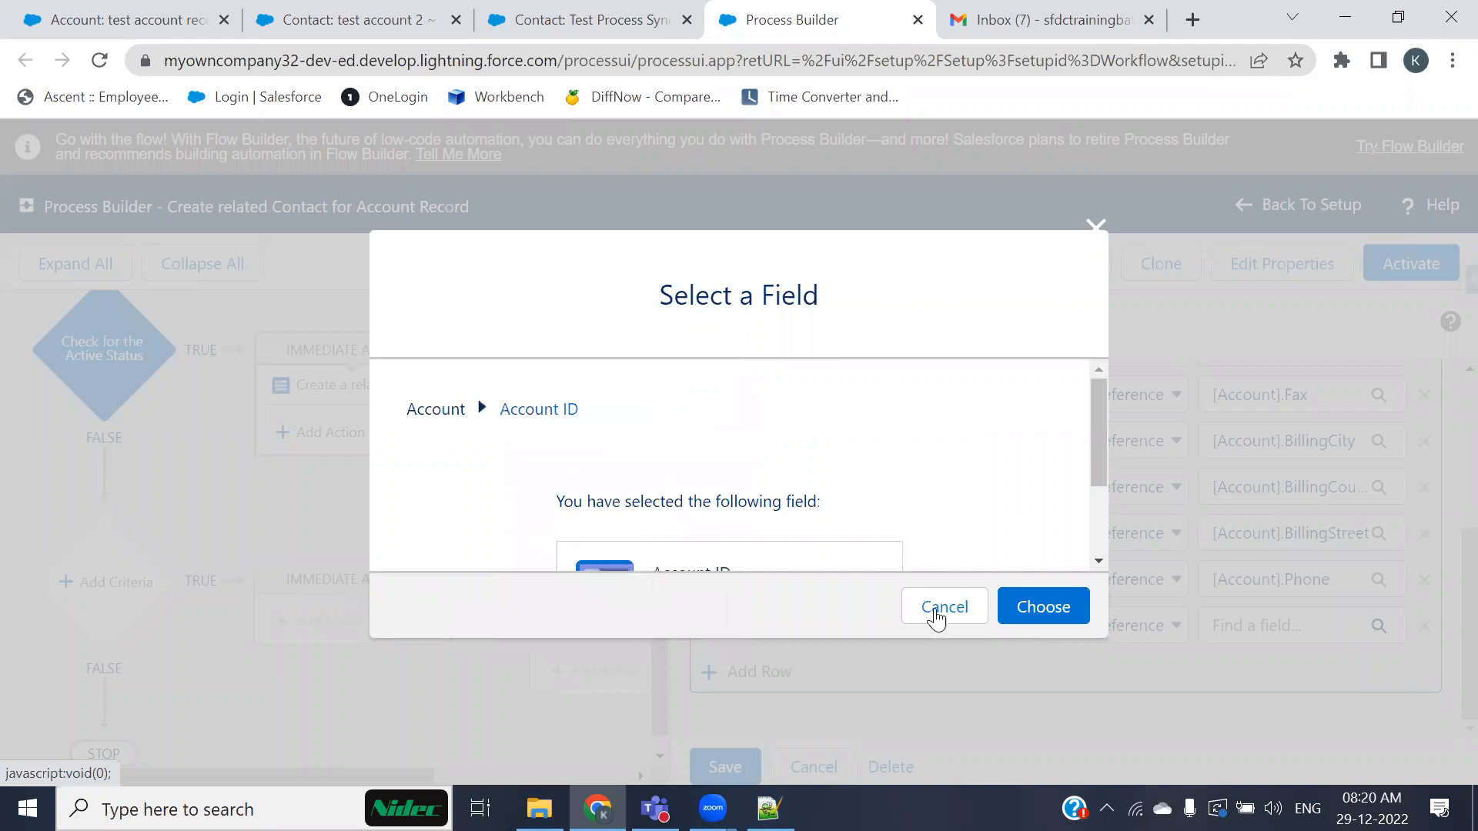
pyautogui.click(1037, 613)
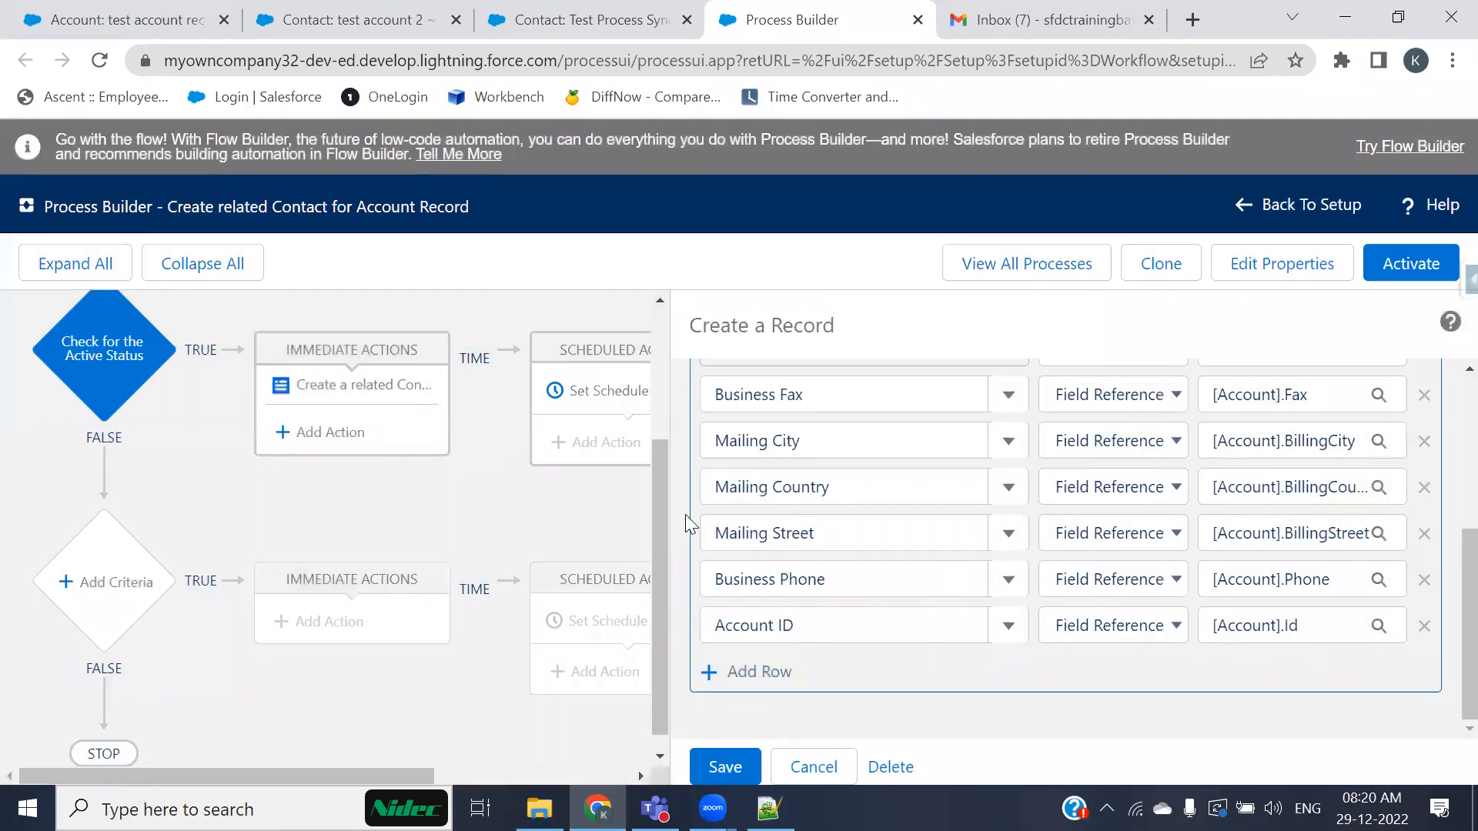
pyautogui.click(725, 766)
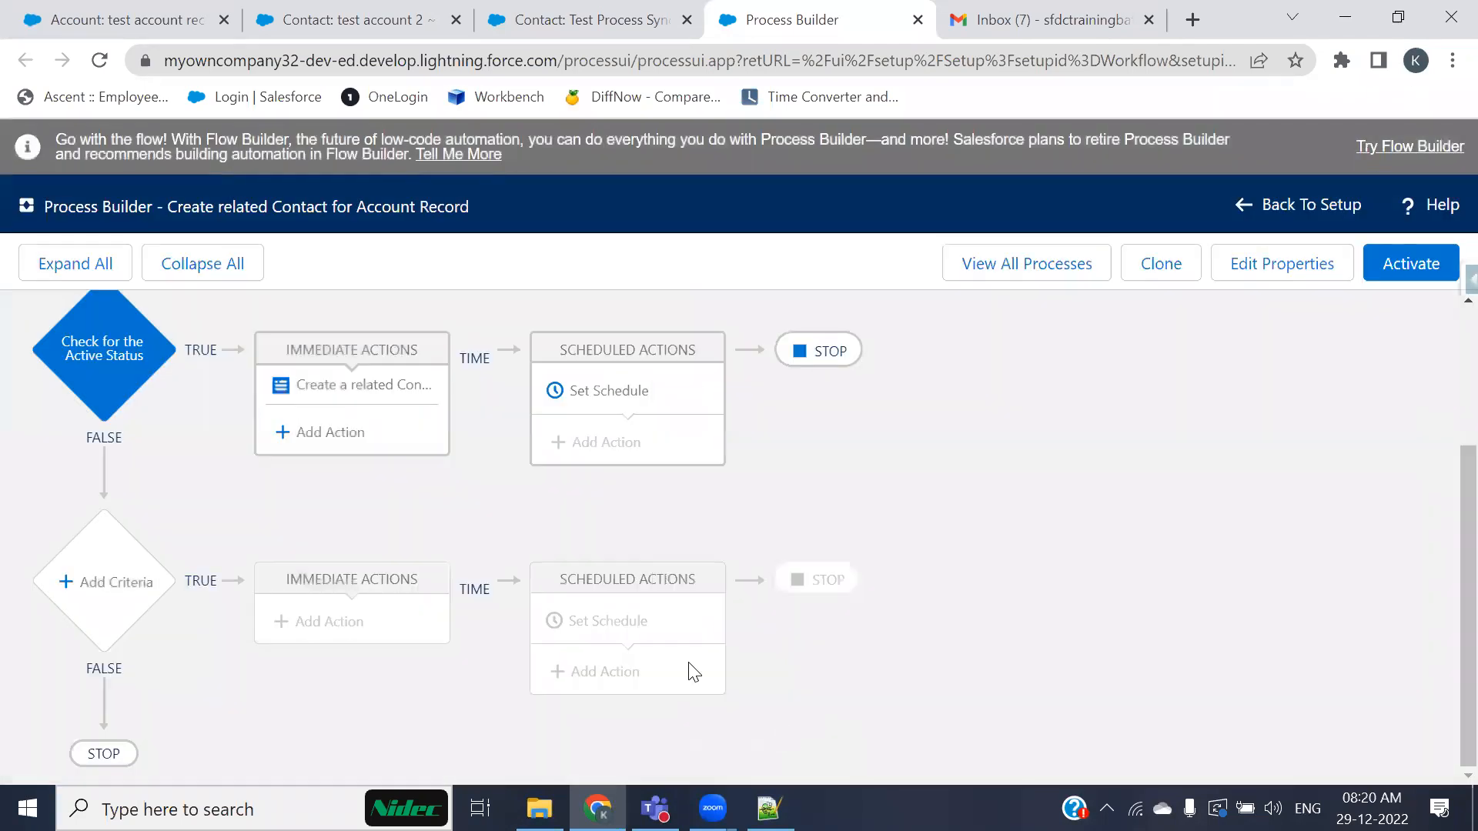
# Step: Activate the edited version of the process and confirm the activation
pyautogui.click(343, 386)
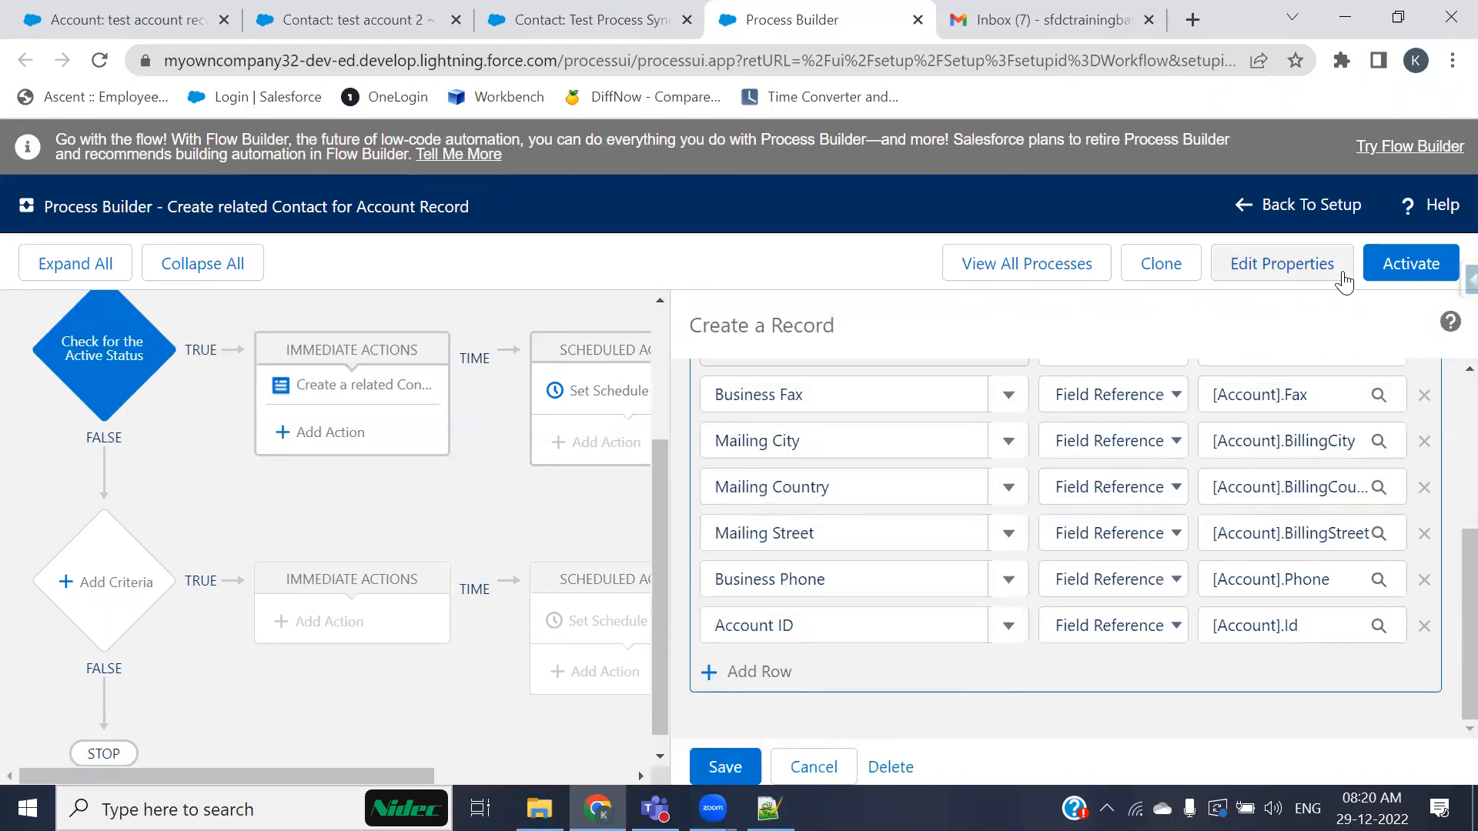
pyautogui.click(1410, 263)
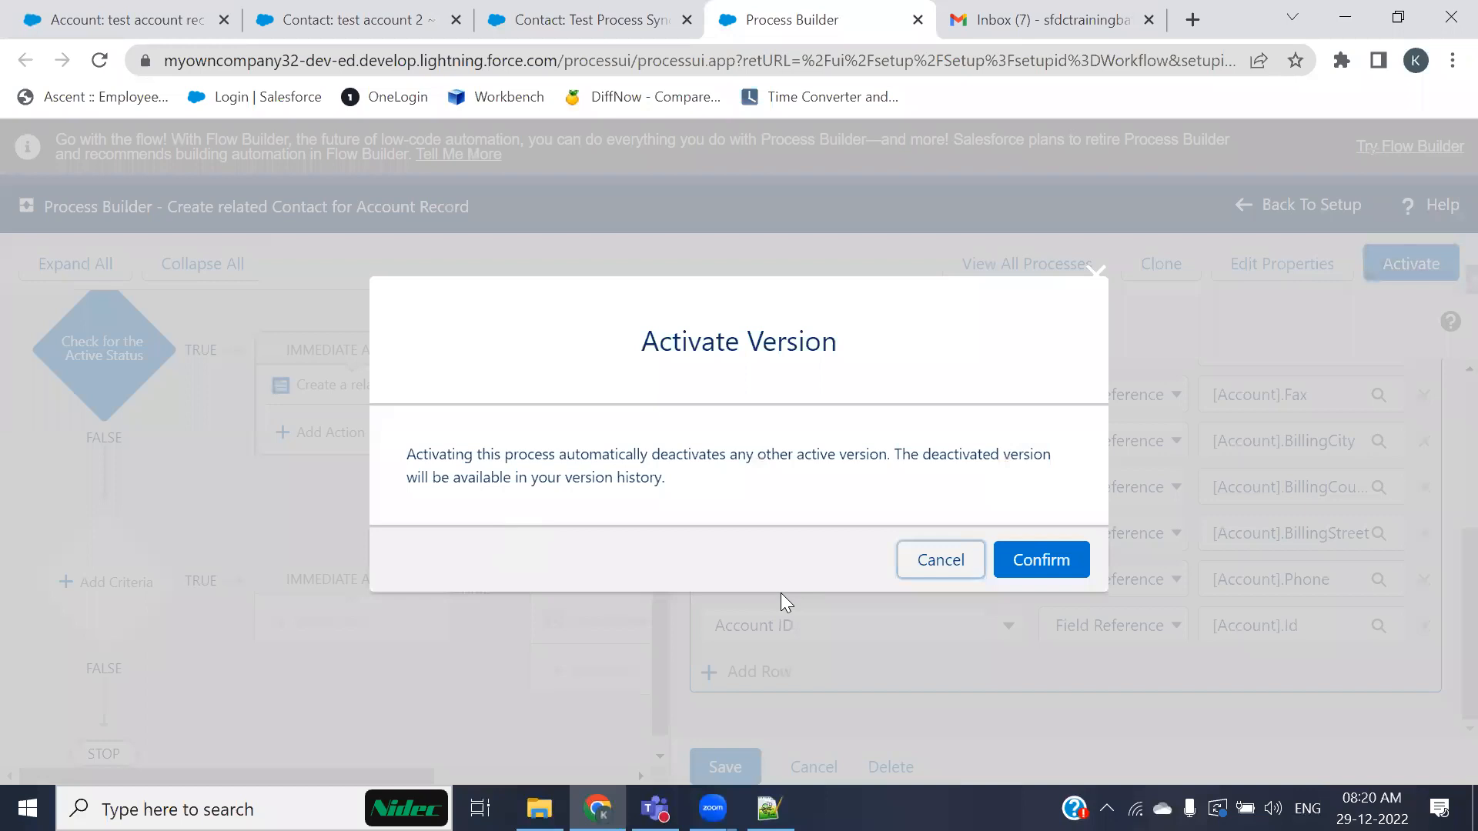
pyautogui.click(1069, 560)
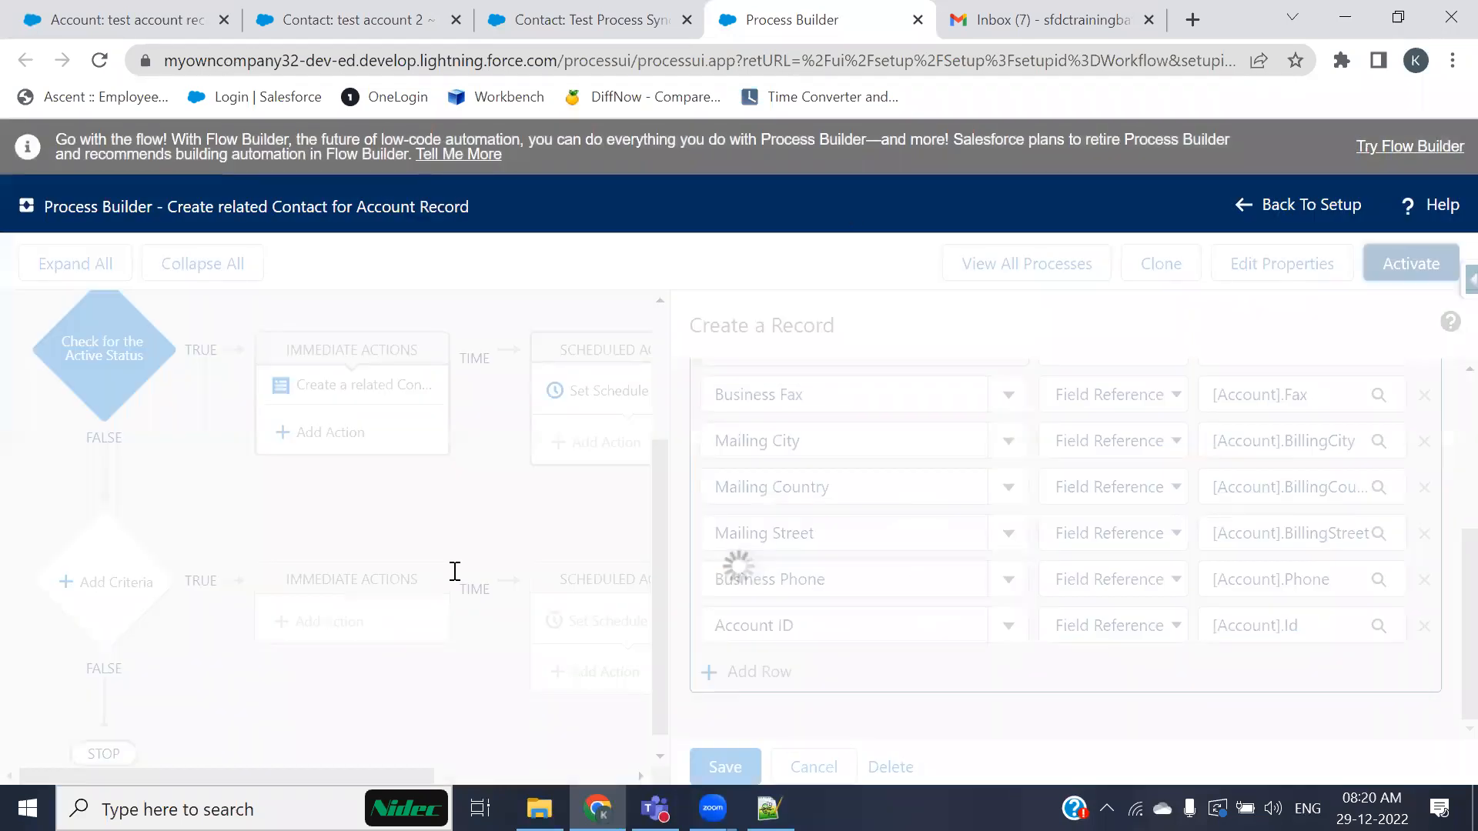
# Step: Start a new account named Account Test Record 10 and set its Active field to Yes
pyautogui.click(115, 20)
pyautogui.click(145, 219)
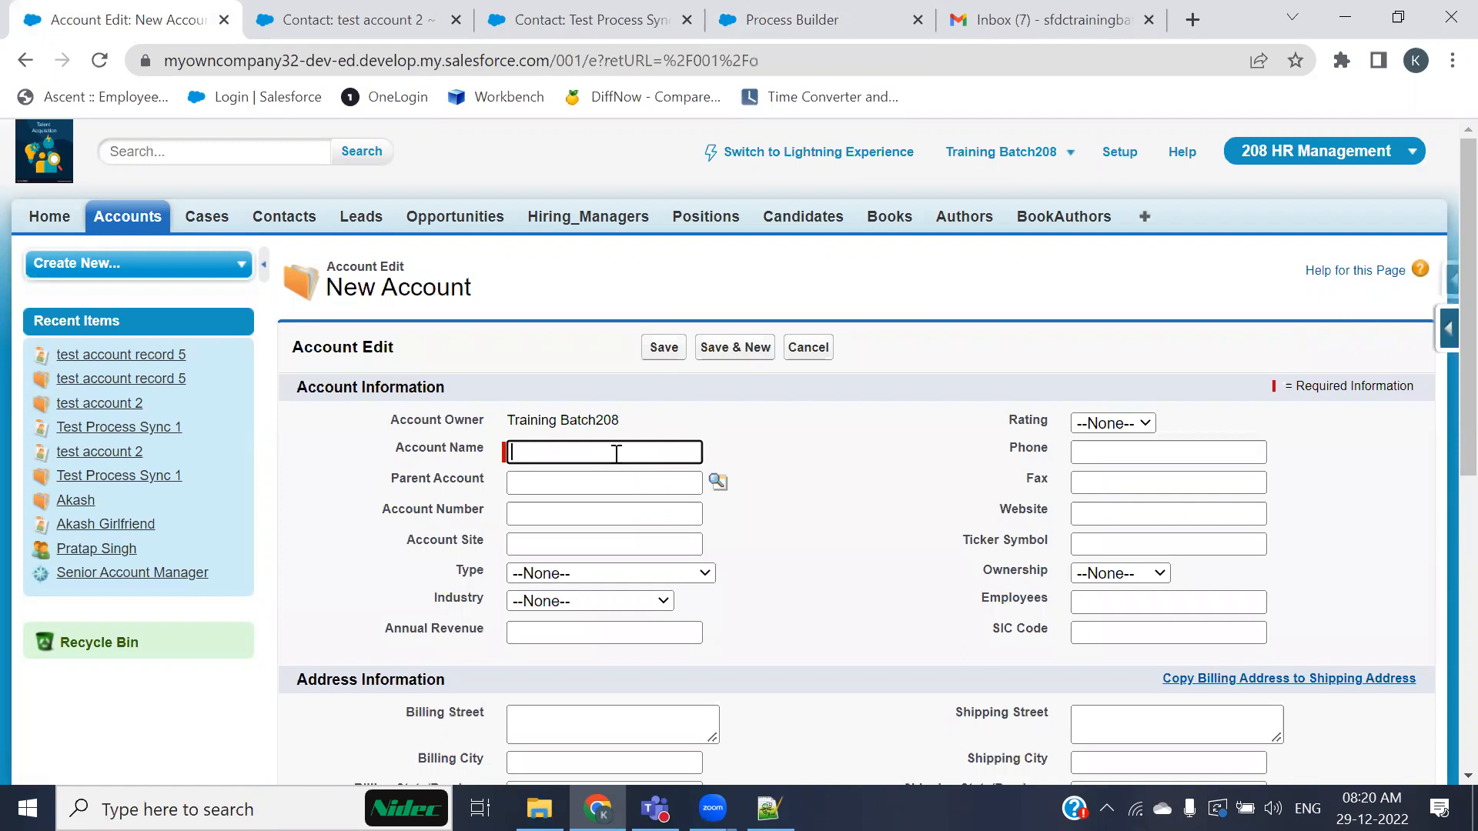
pyautogui.write('Account Test Record 1')
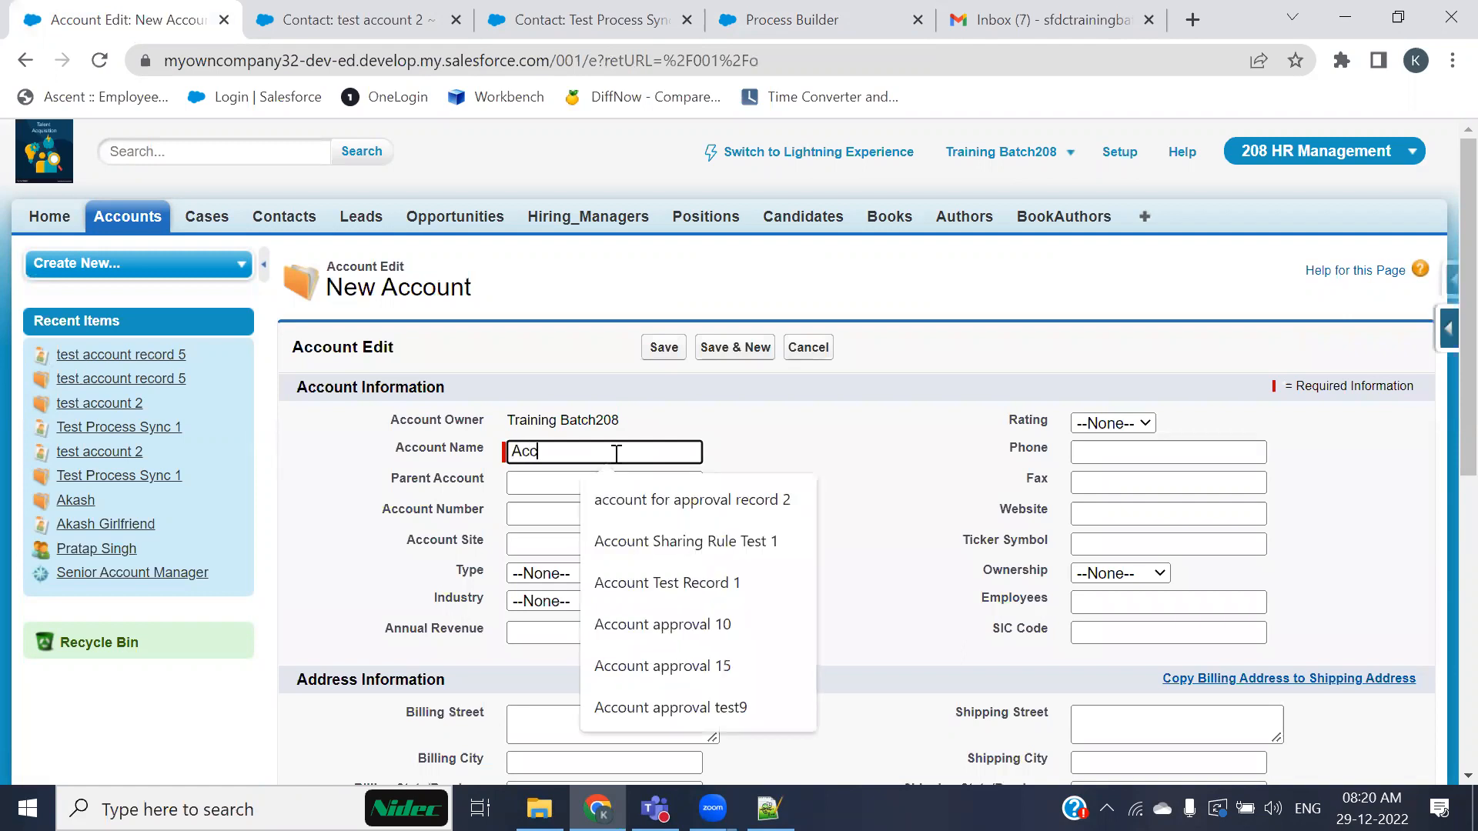
pyautogui.click(603, 589)
pyautogui.write('0')
pyautogui.scroll(-1, 778, 560)
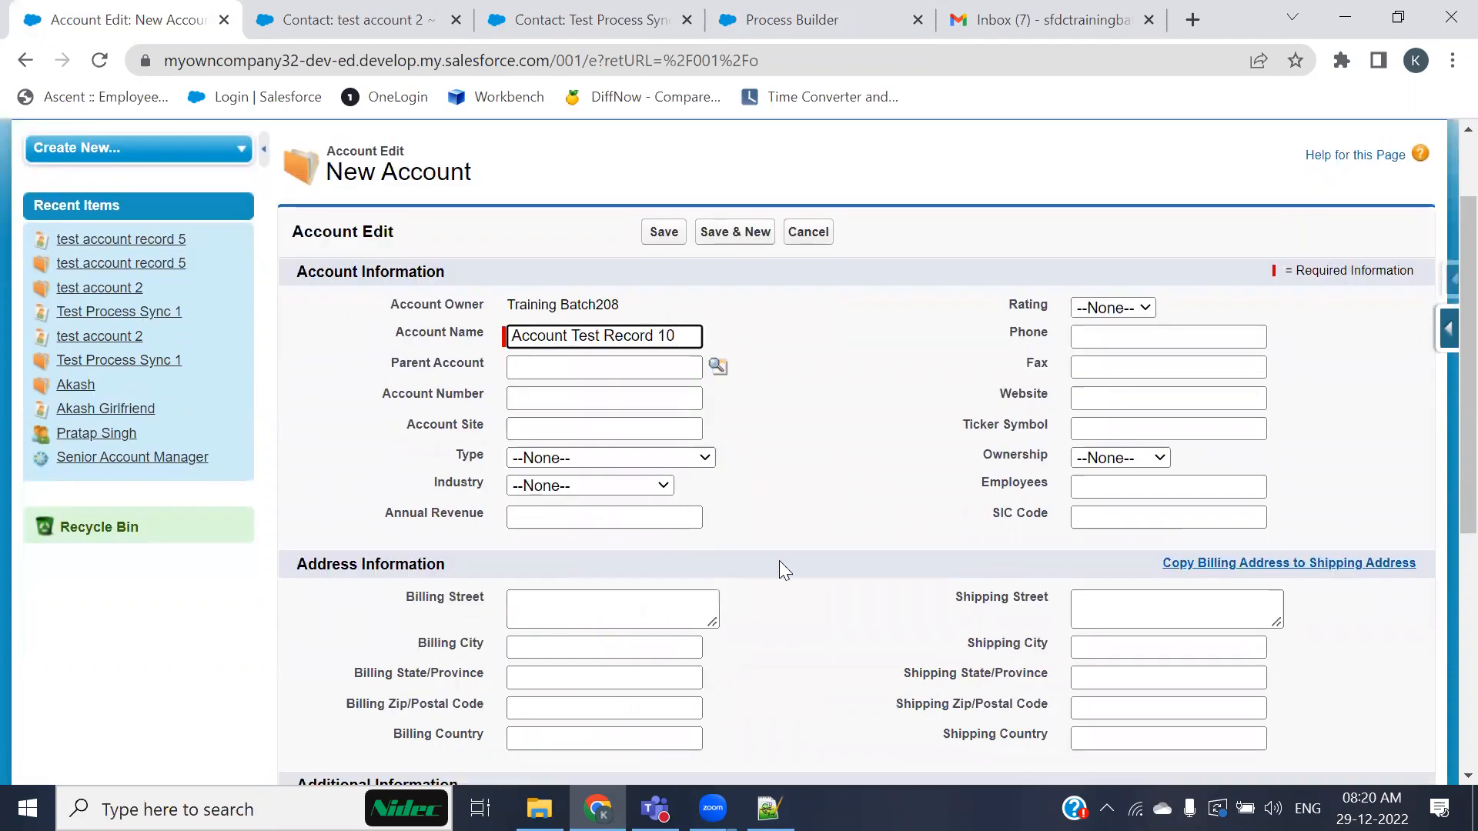
pyautogui.scroll(-5, 817, 534)
pyautogui.click(548, 453)
pyautogui.click(561, 511)
pyautogui.scroll(5, 815, 475)
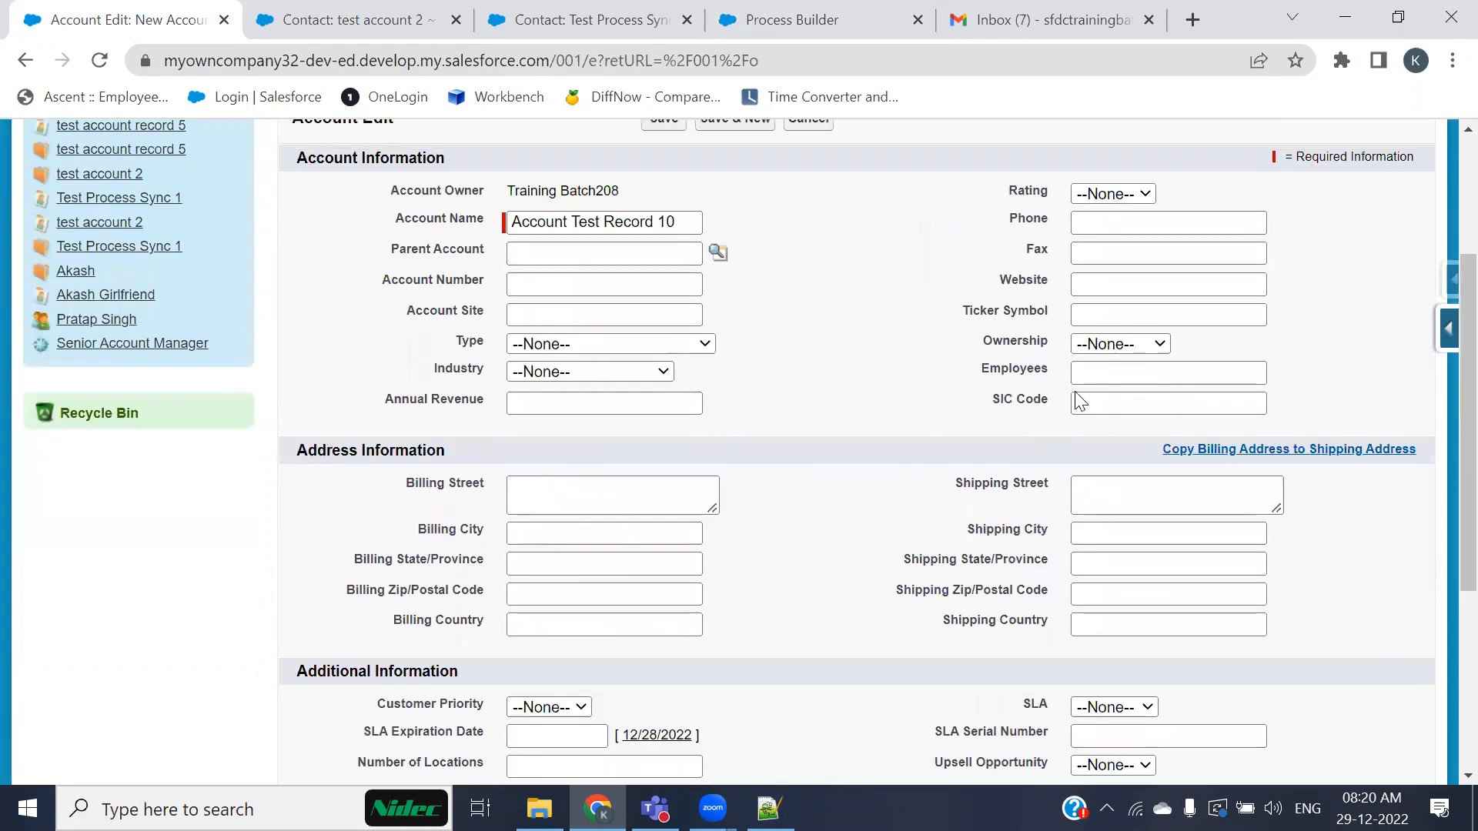
# Step: Fill in the account's phone, fax and London billing address, save it, and scroll to its Contacts list
pyautogui.click(1100, 223)
pyautogui.click(1176, 263)
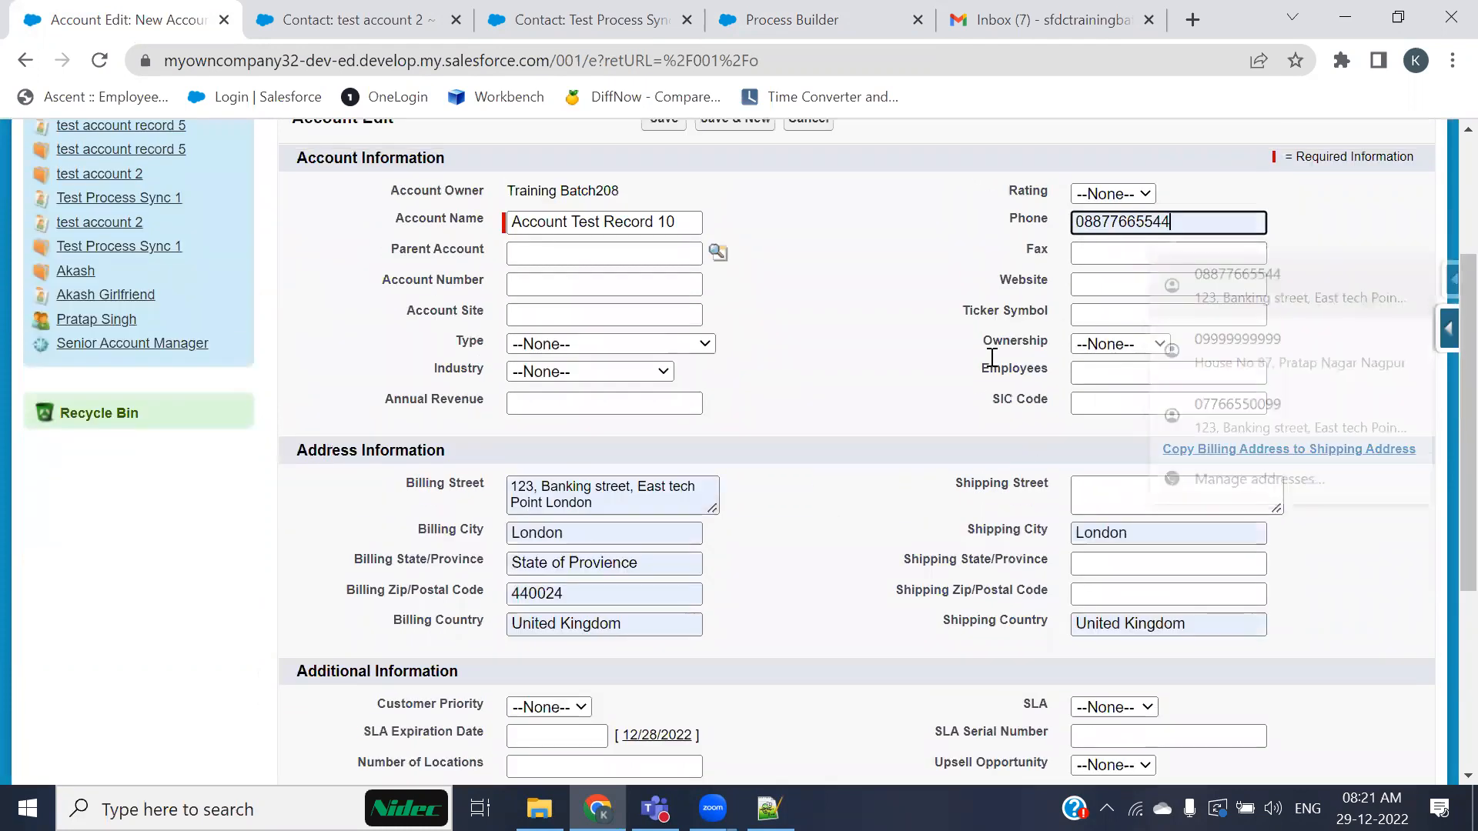
pyautogui.click(1137, 250)
pyautogui.click(1189, 424)
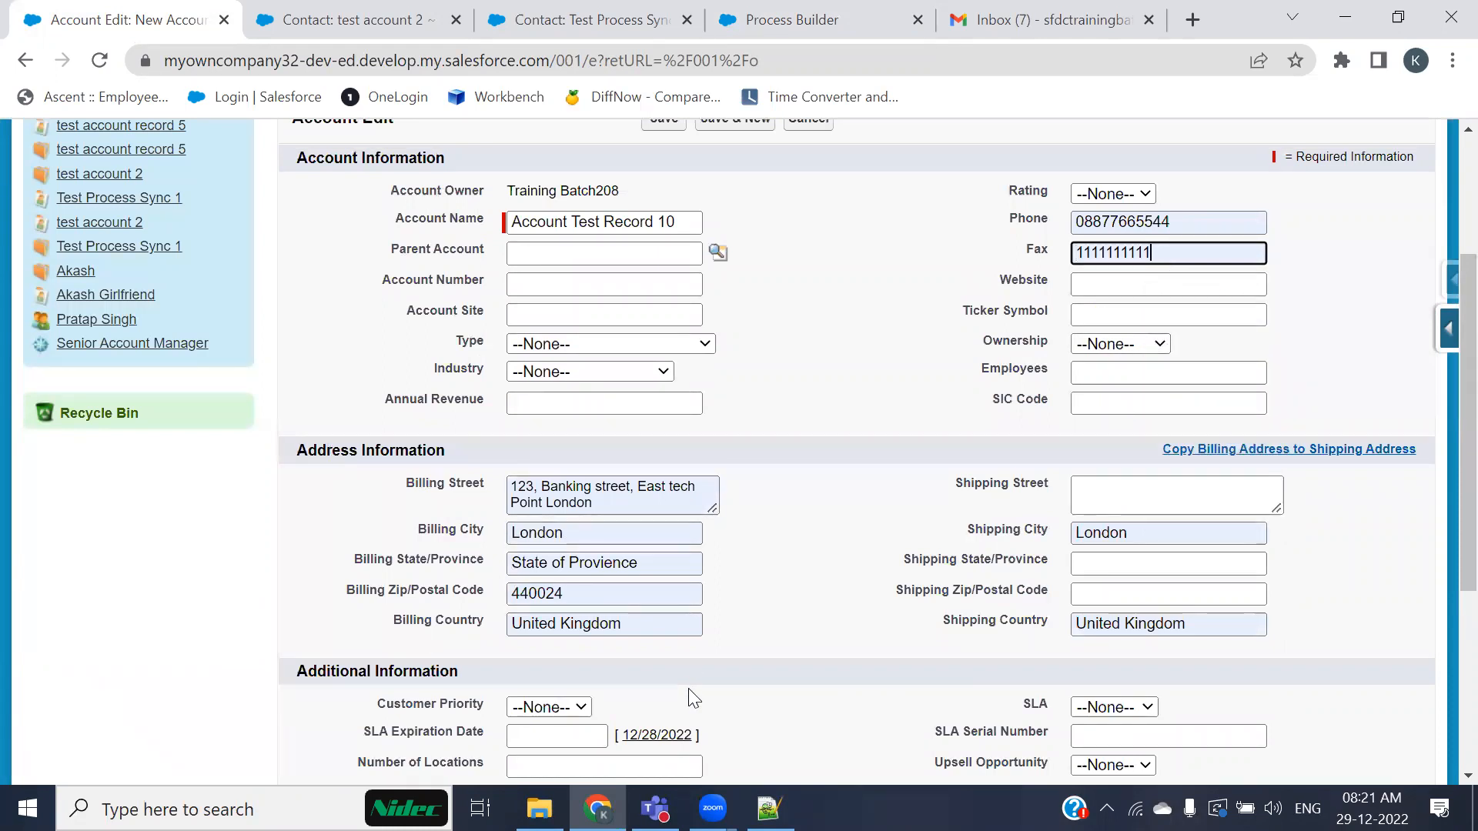
pyautogui.press('Return')
pyautogui.scroll(-5, 653, 677)
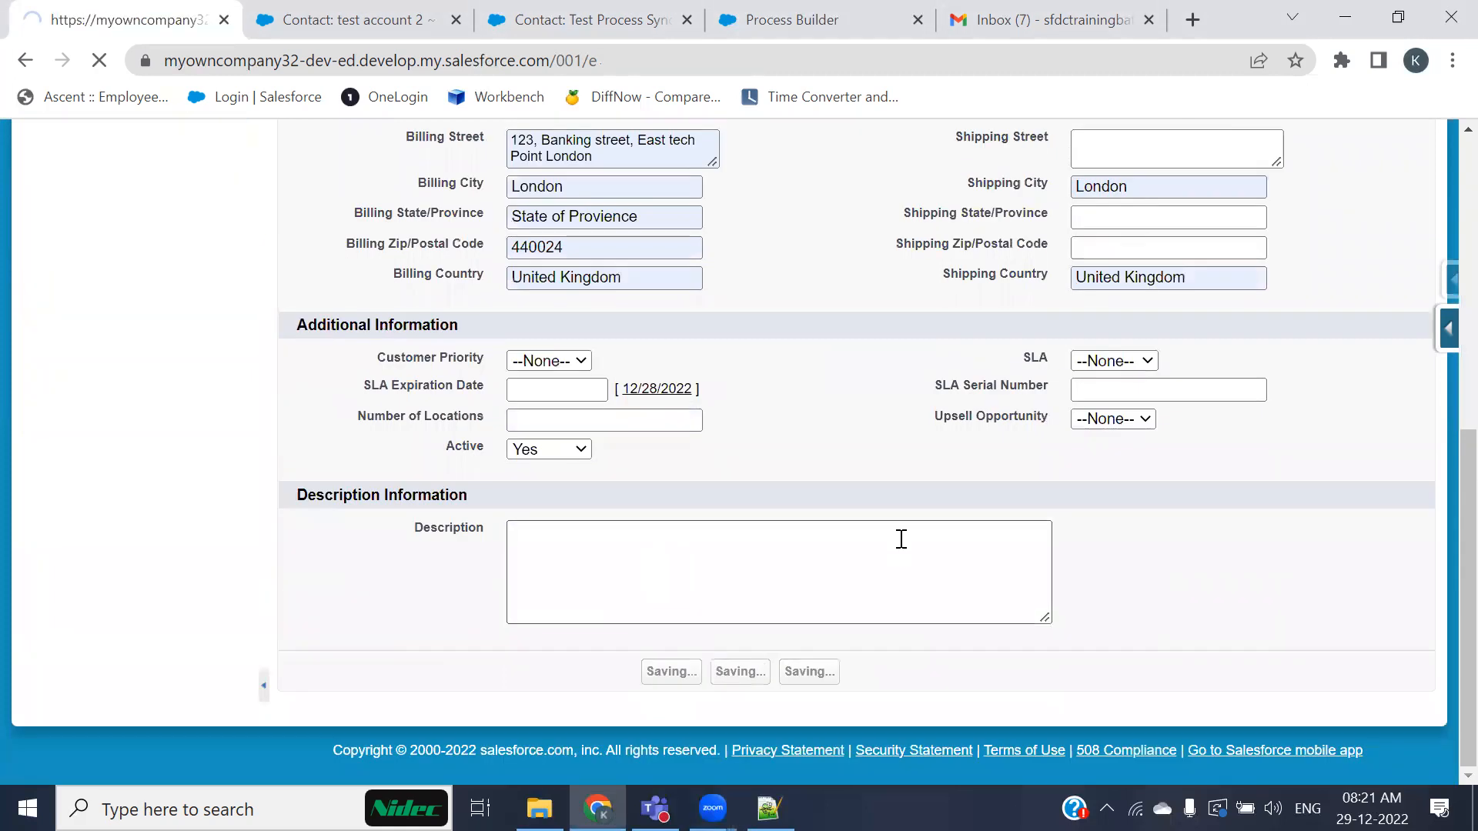
pyautogui.scroll(-6, 801, 531)
pyautogui.scroll(-3, 800, 531)
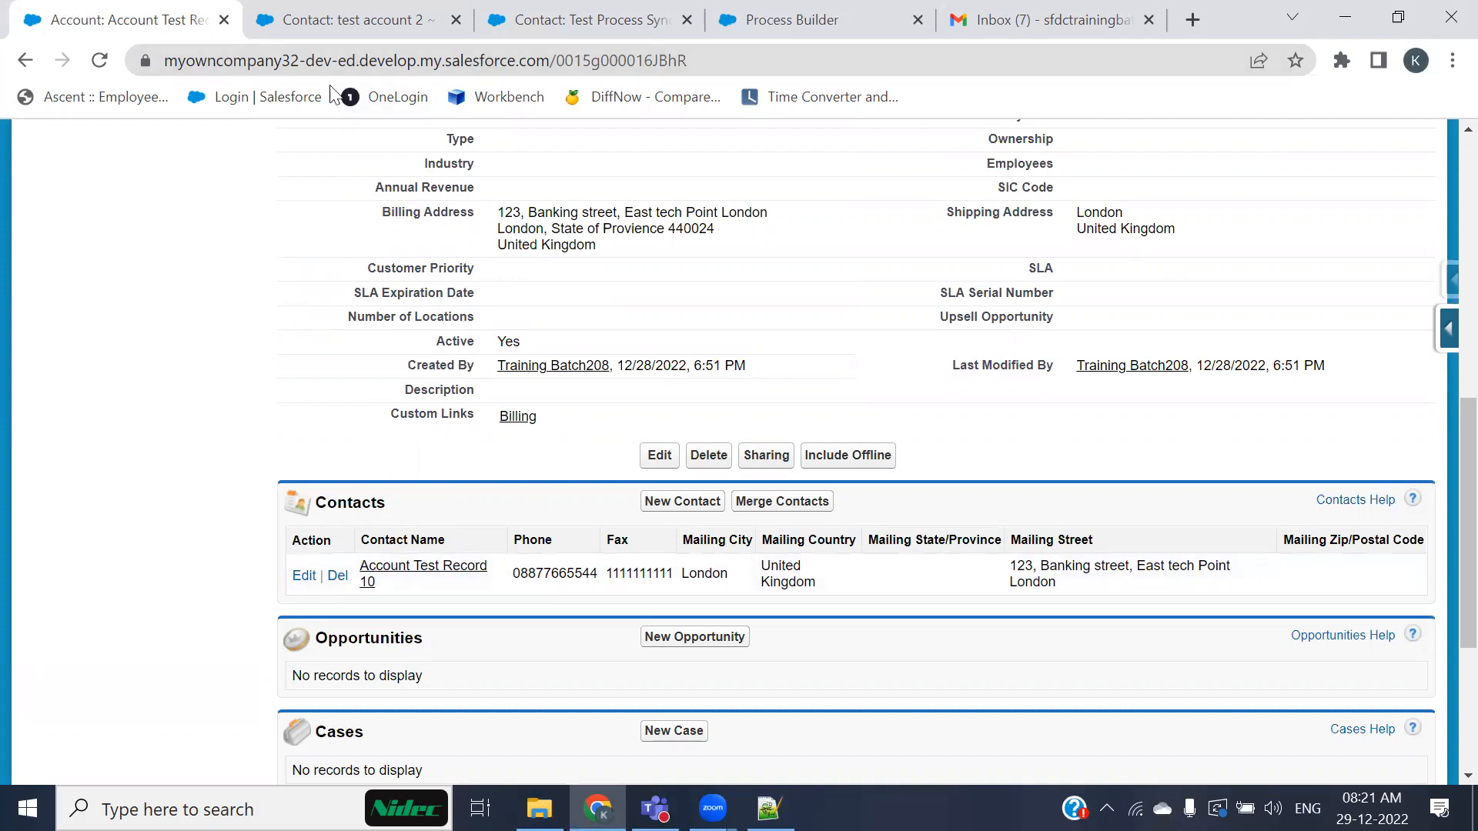
# Step: Open the earlier contact test account record 5 and inspect its Account Name field
pyautogui.click(385, 17)
pyautogui.scroll(5, 343, 467)
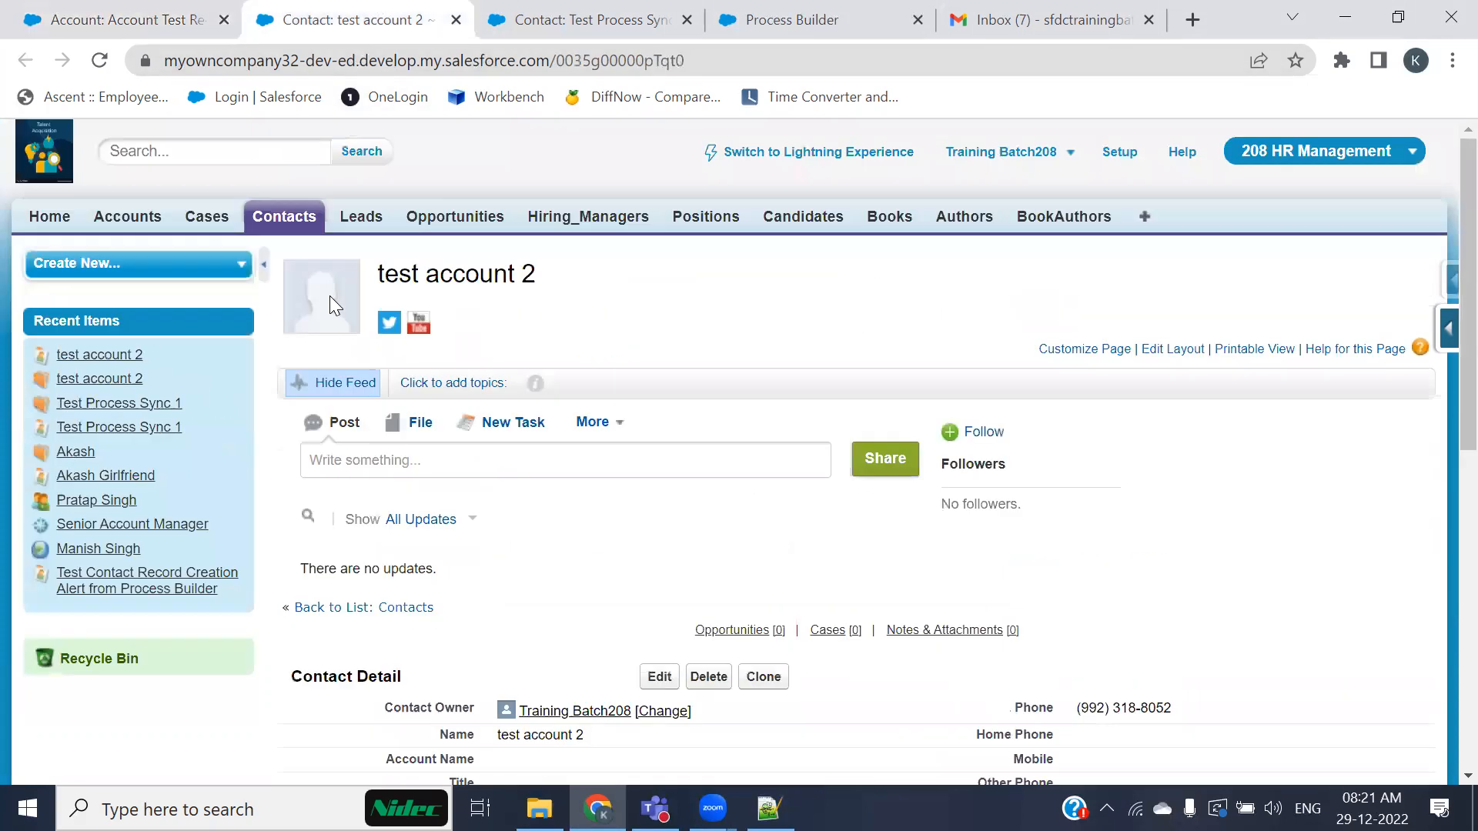
pyautogui.click(280, 217)
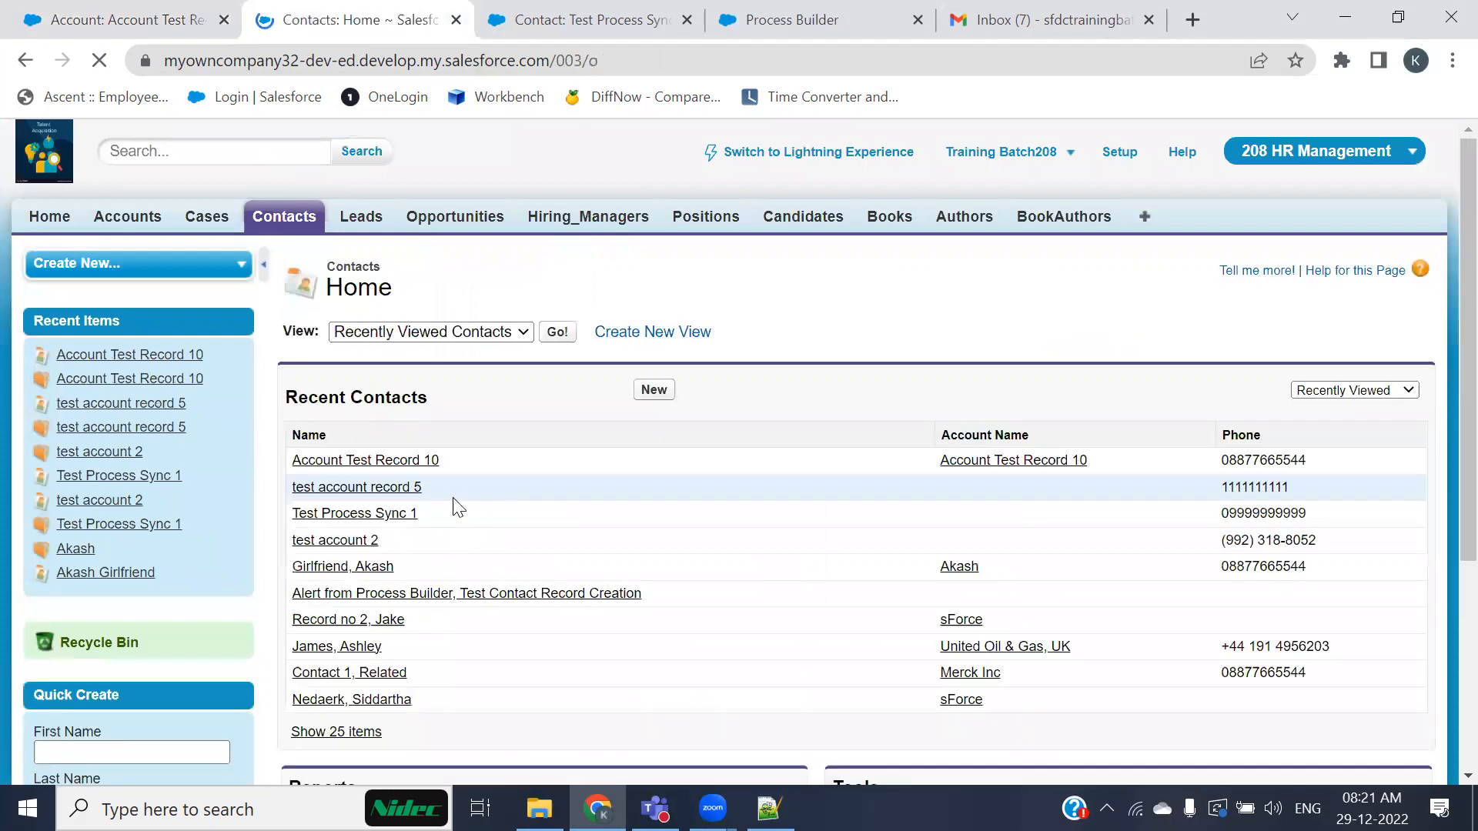
pyautogui.click(389, 492)
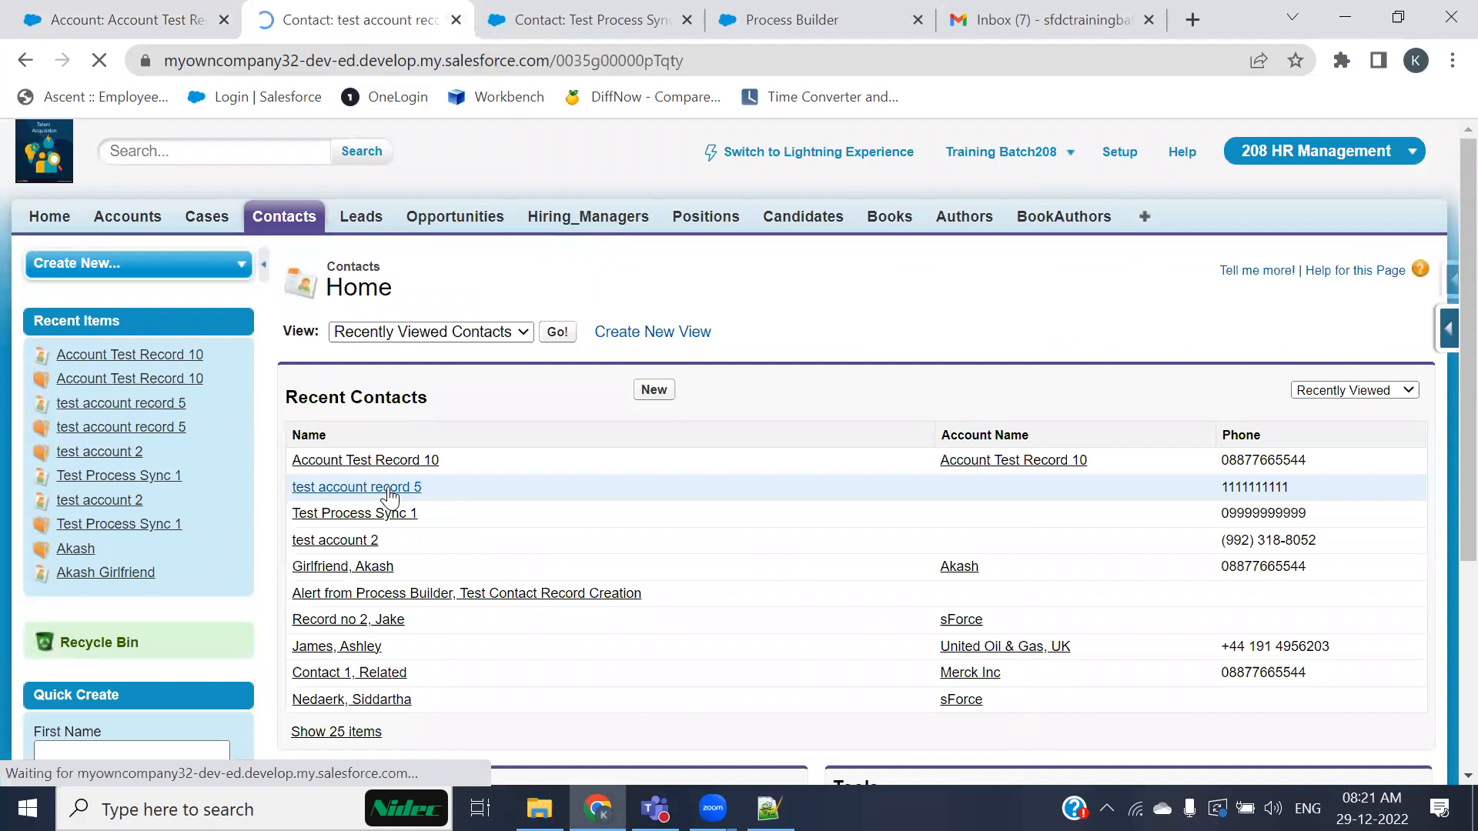
pyautogui.scroll(-5, 390, 495)
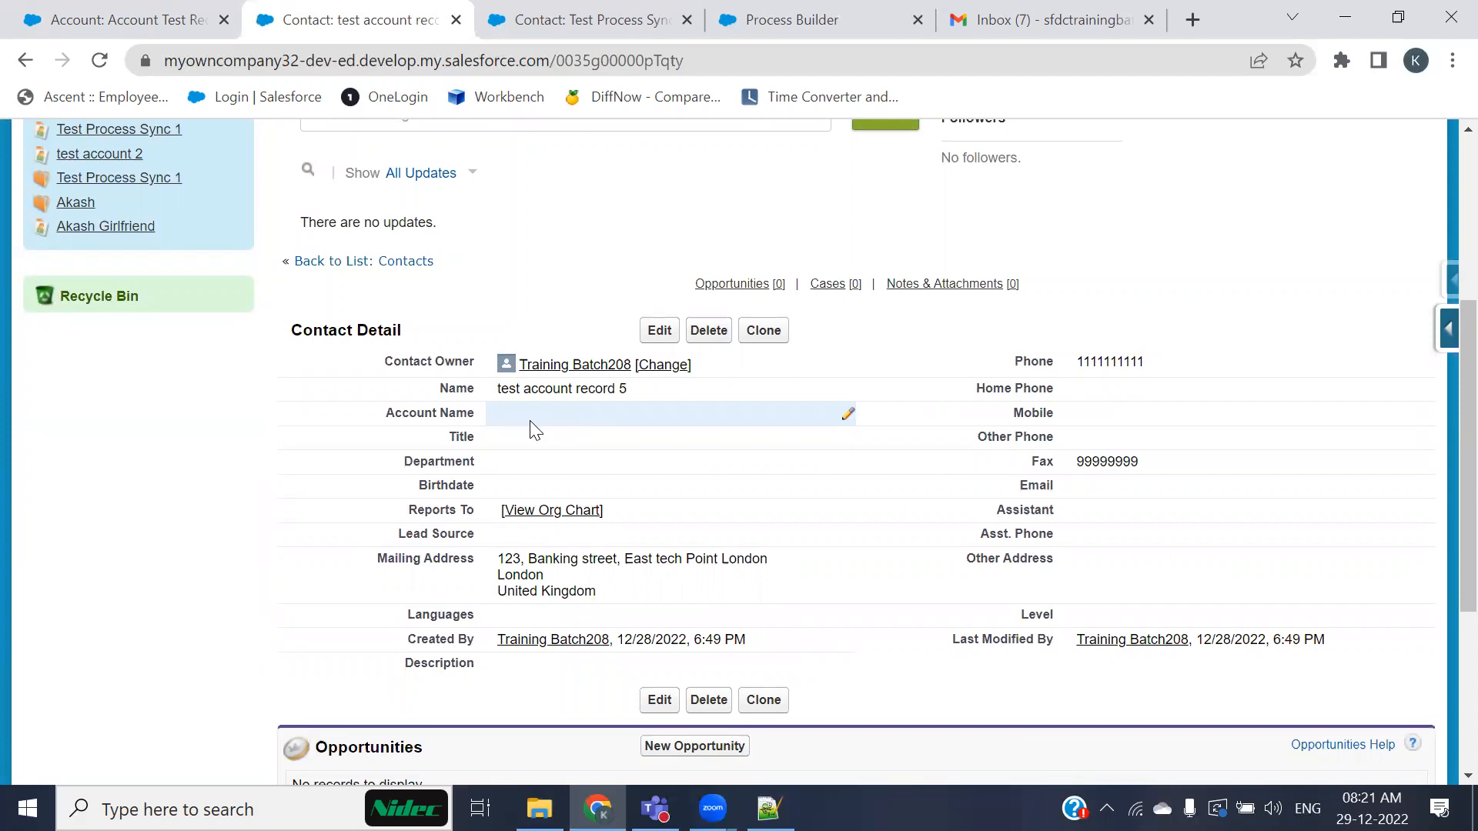
# Step: Reopen the Create a related Contact action in the process to review its field mappings
pyautogui.click(58, 20)
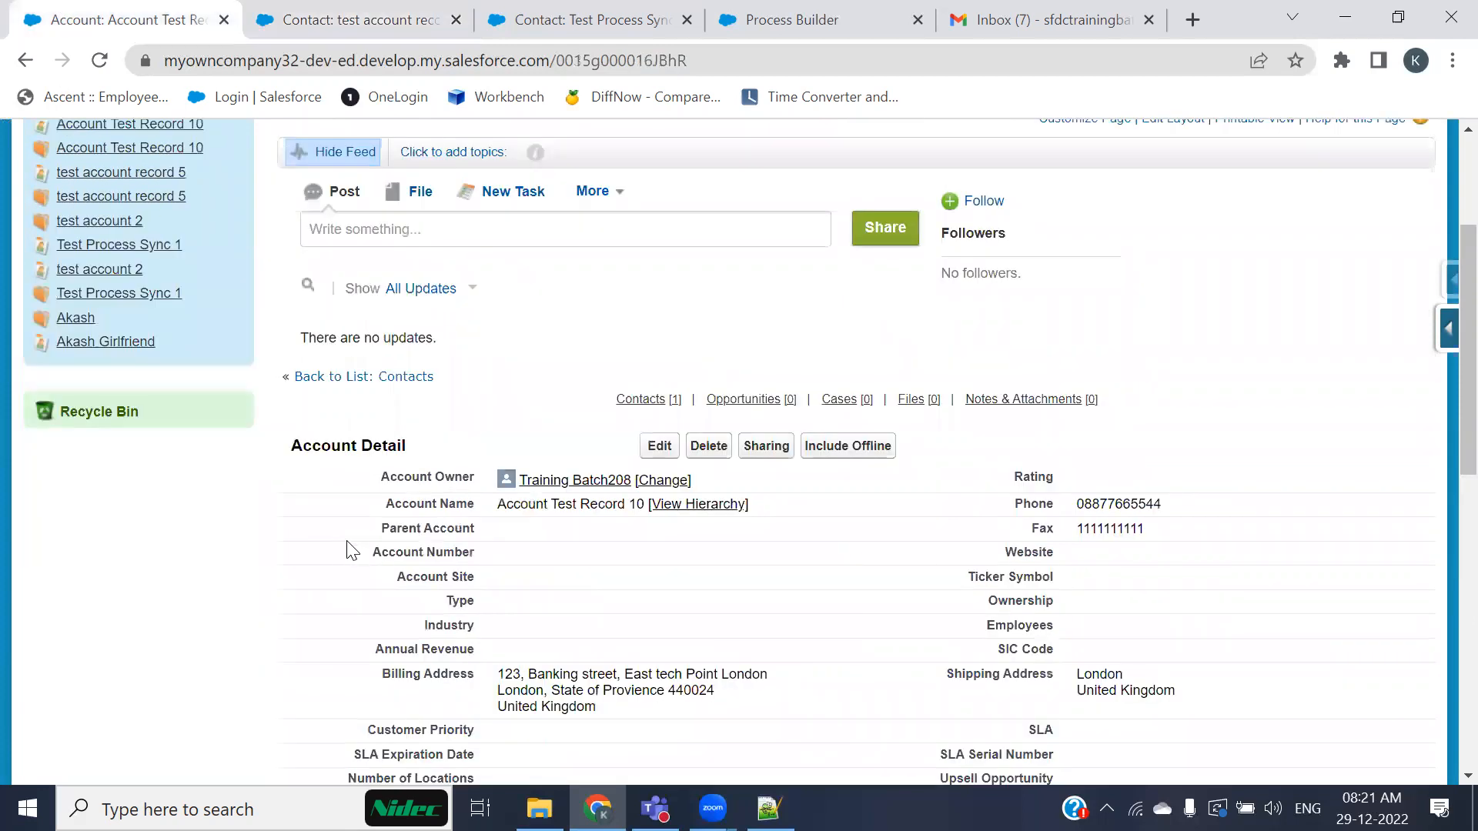
pyautogui.scroll(-4, 338, 544)
pyautogui.click(724, 23)
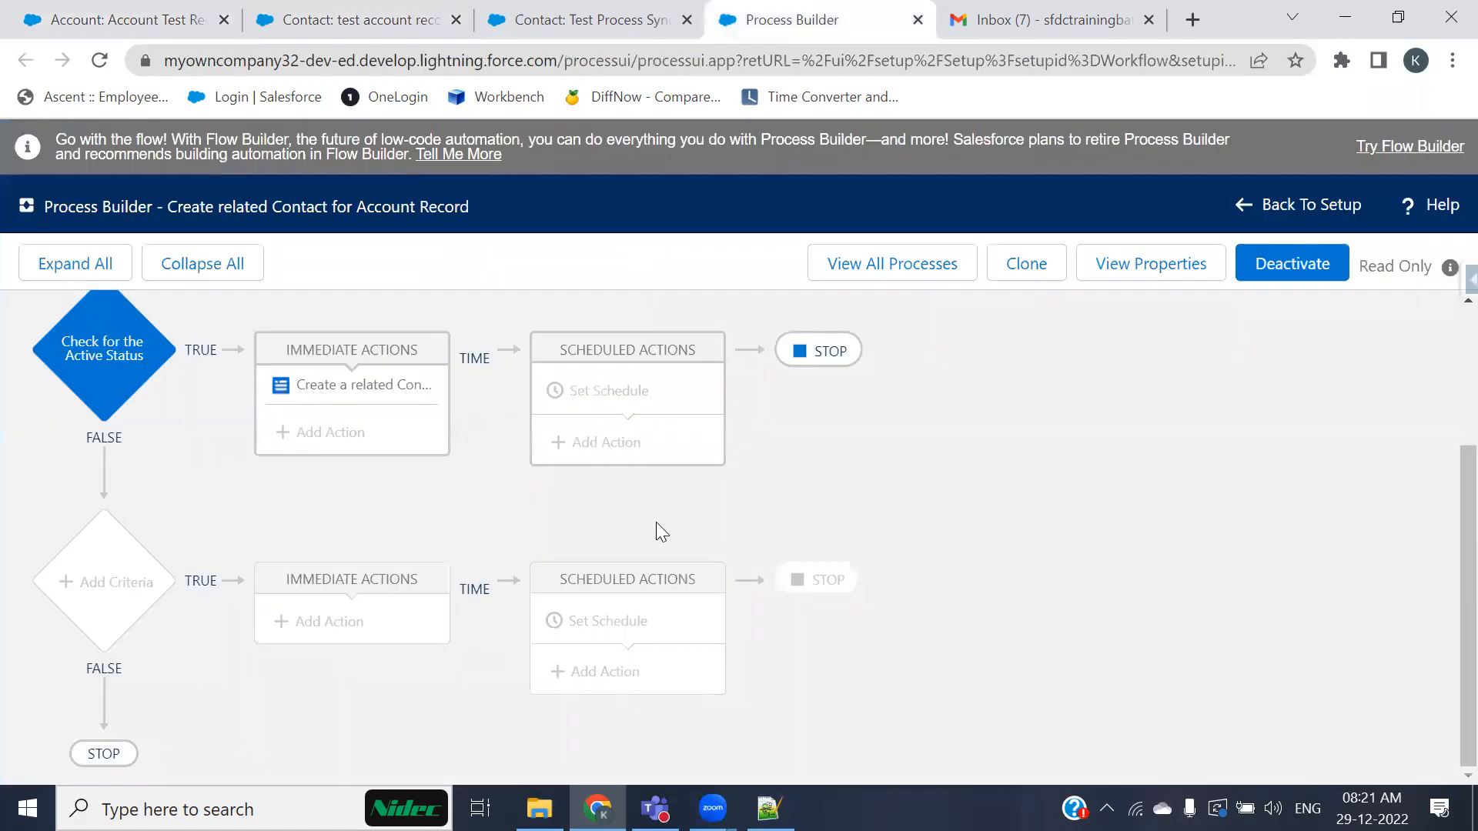
pyautogui.click(389, 392)
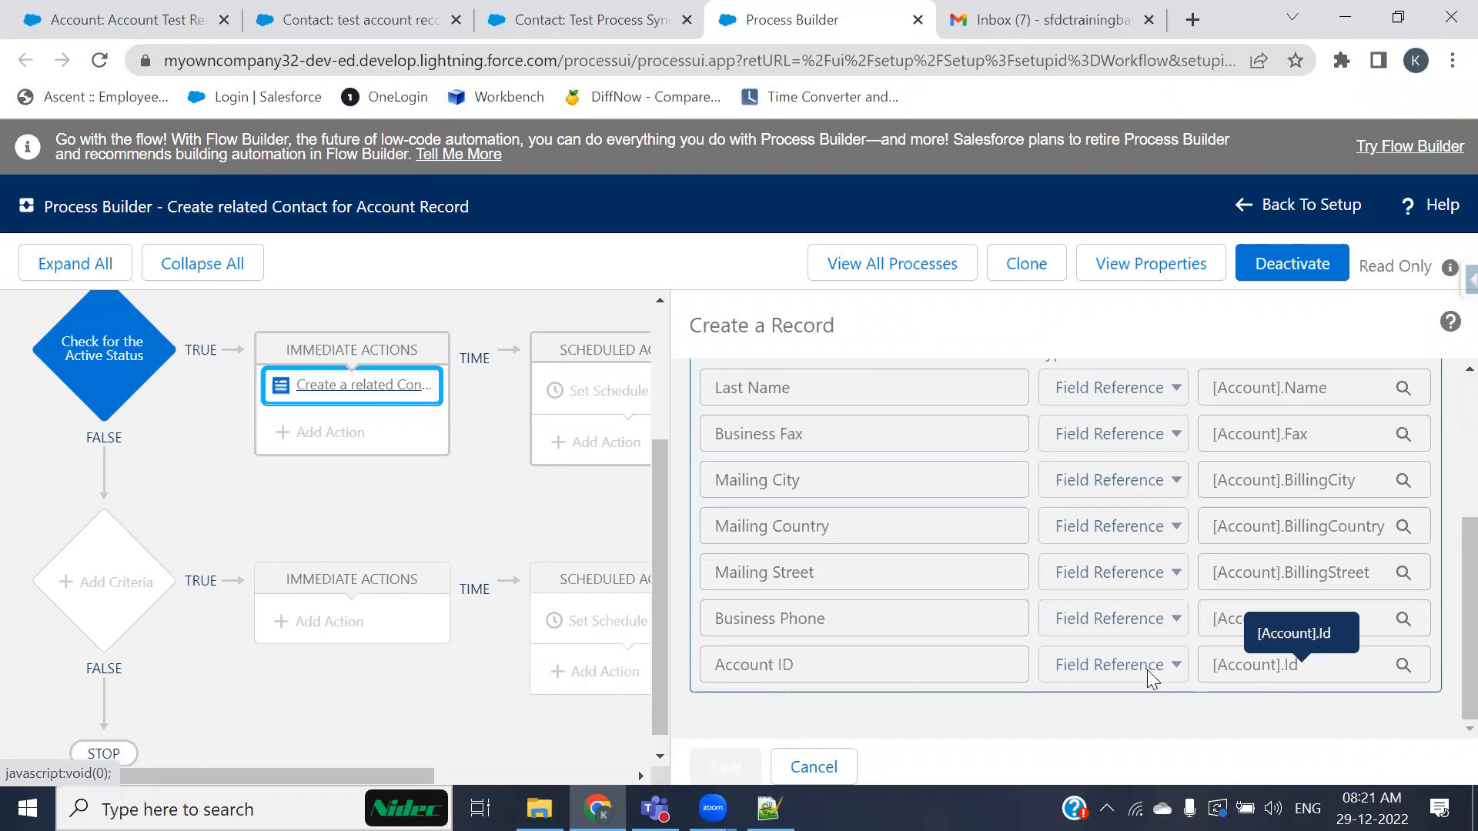
# Step: Compare the older contact's details with the new account's related Contacts list
pyautogui.click(347, 20)
pyautogui.scroll(-3, 515, 562)
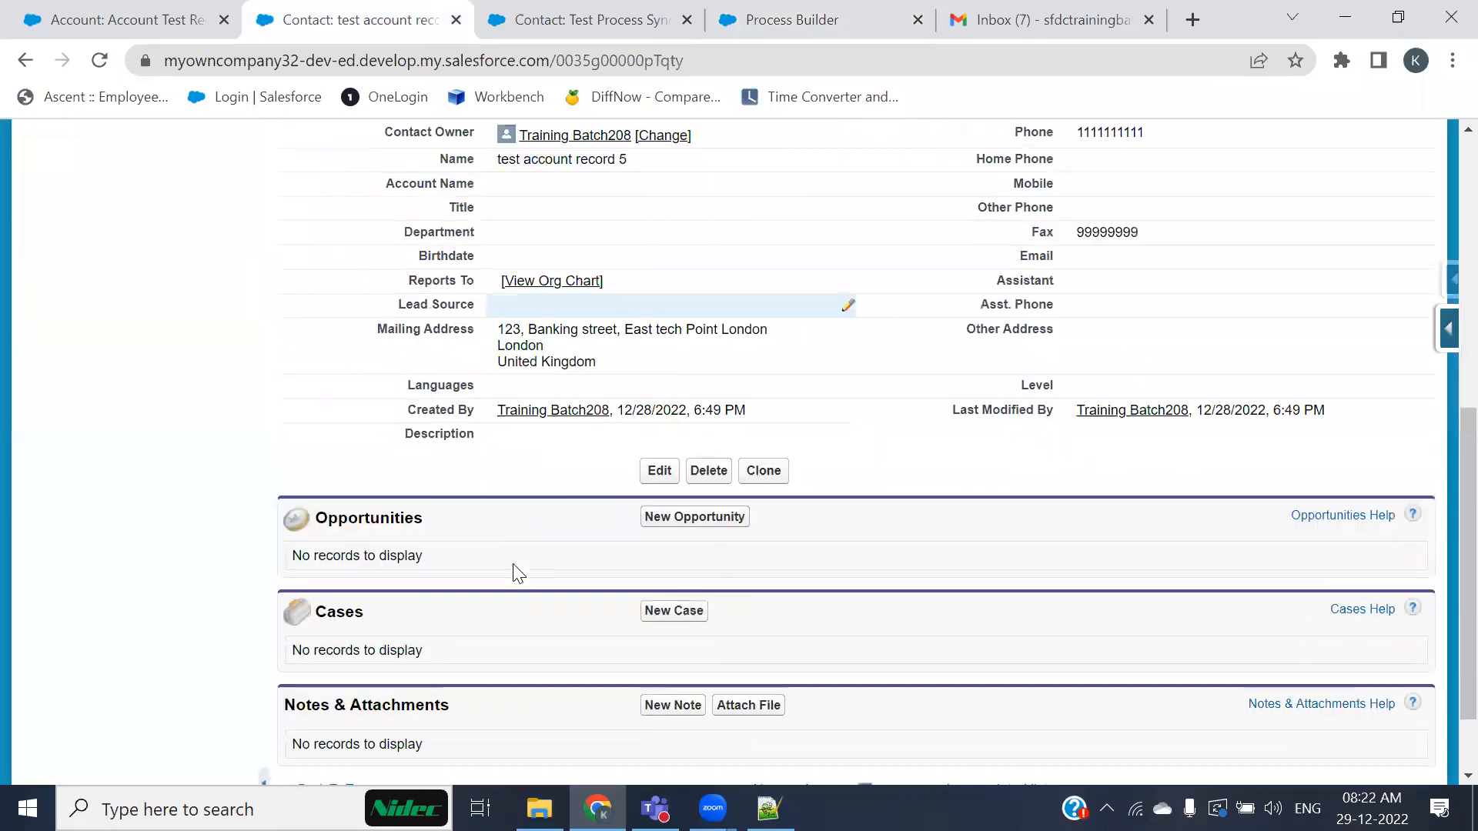
pyautogui.scroll(3, 462, 486)
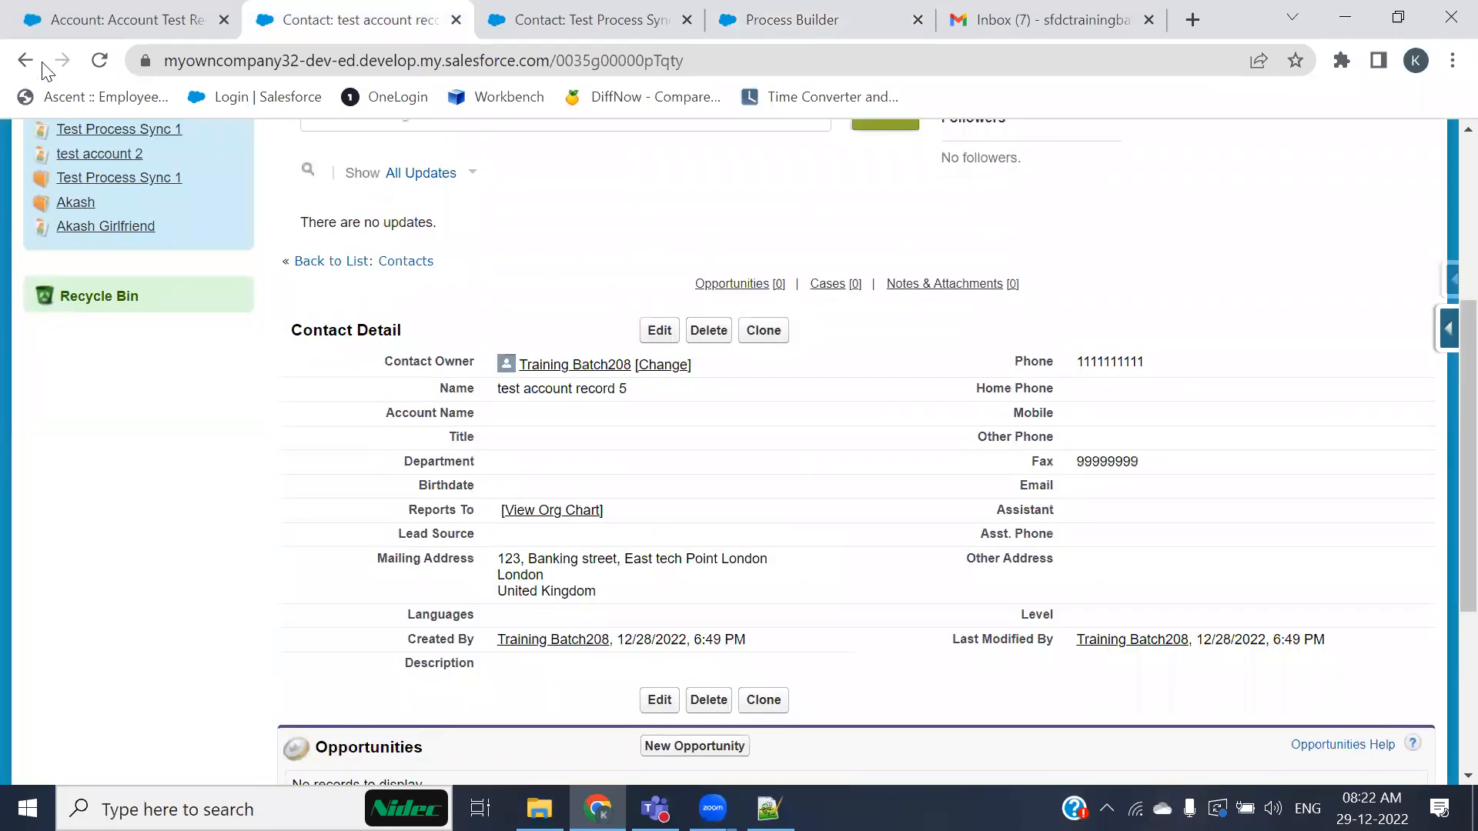
pyautogui.click(97, 23)
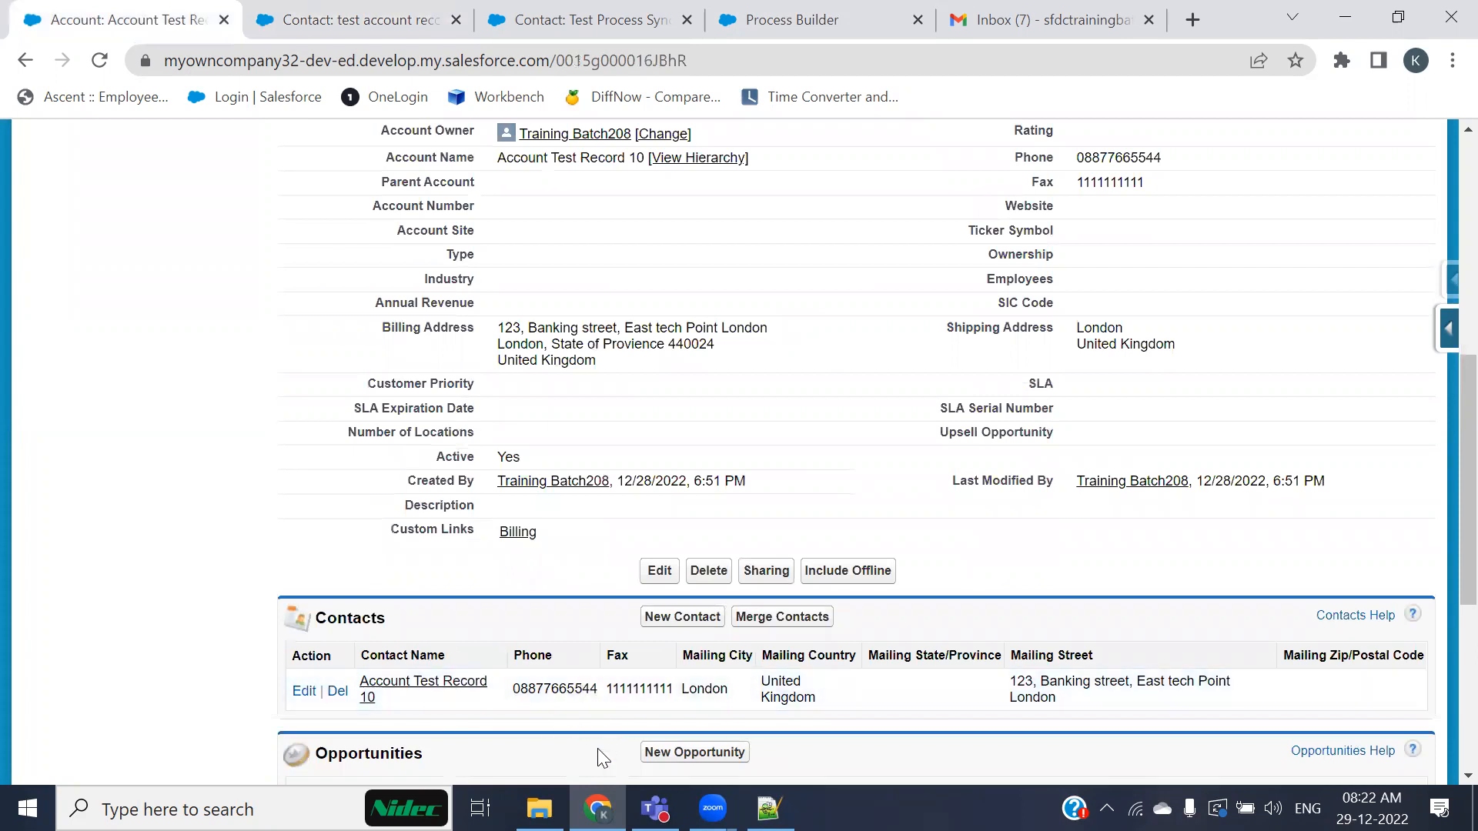
pyautogui.moveTo(271, 598); pyautogui.dragTo(1415, 717)
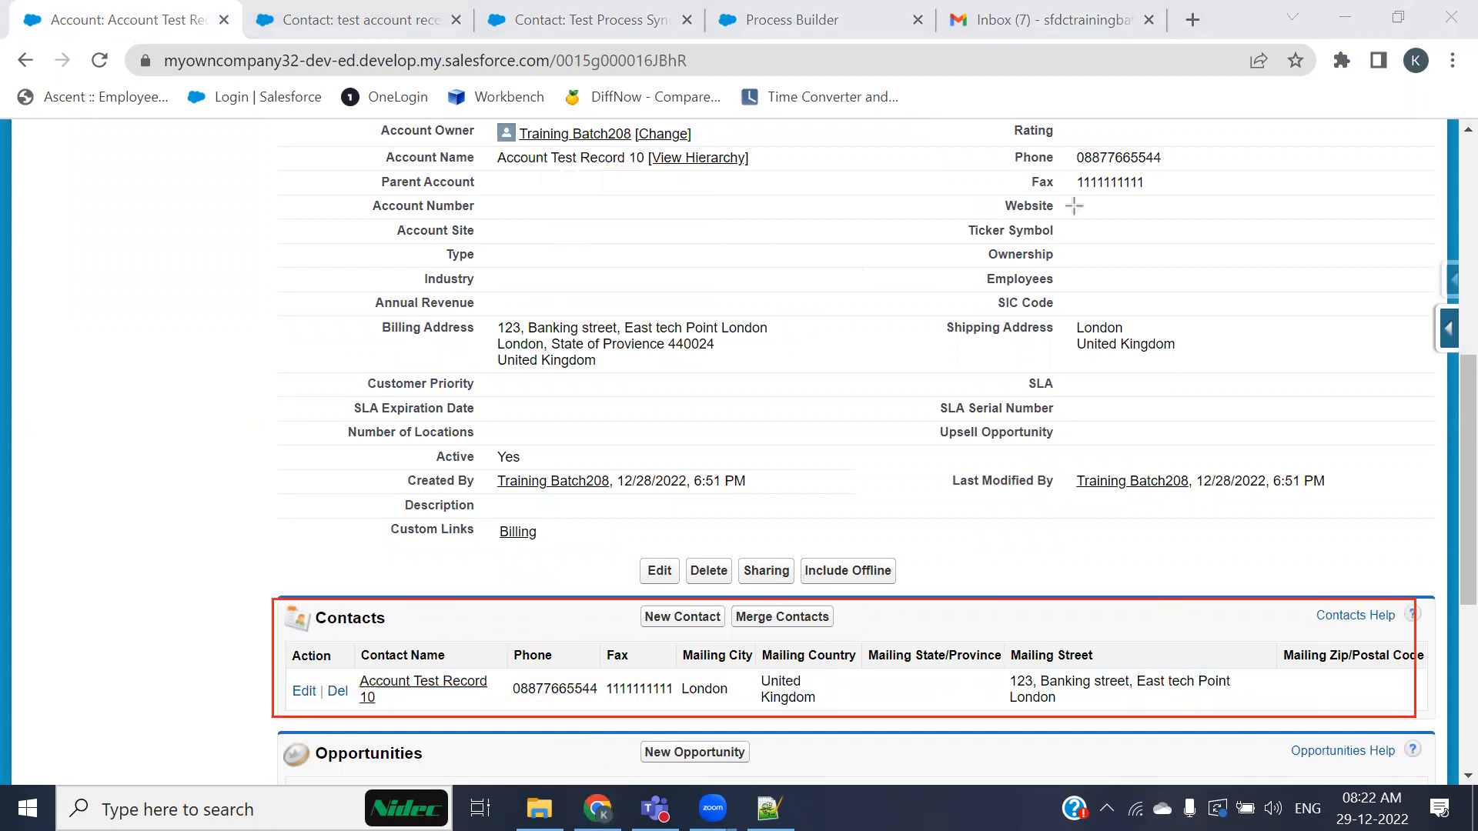
pyautogui.scroll(-1, 449, 382)
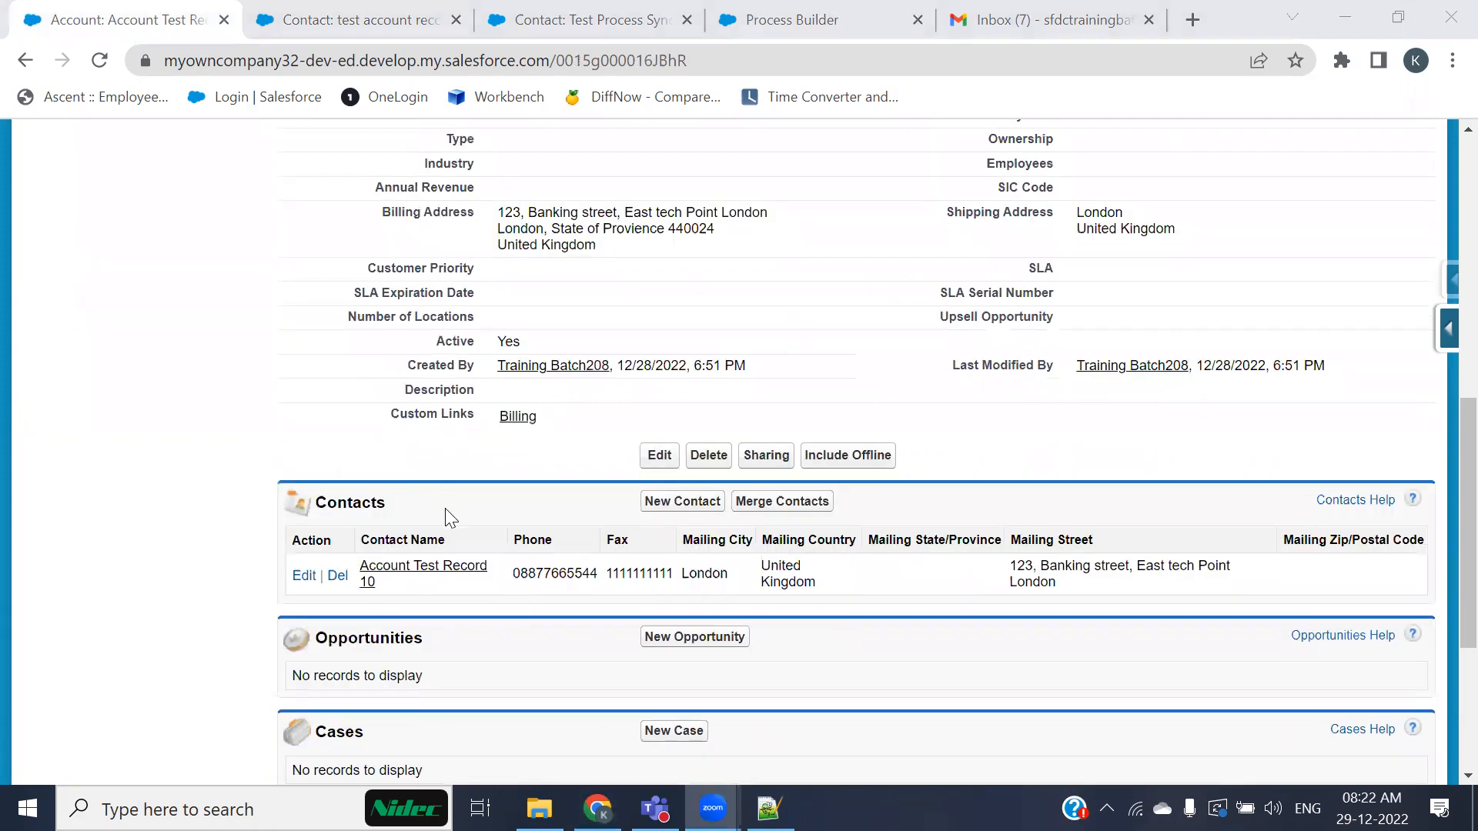
pyautogui.scroll(-1, 445, 514)
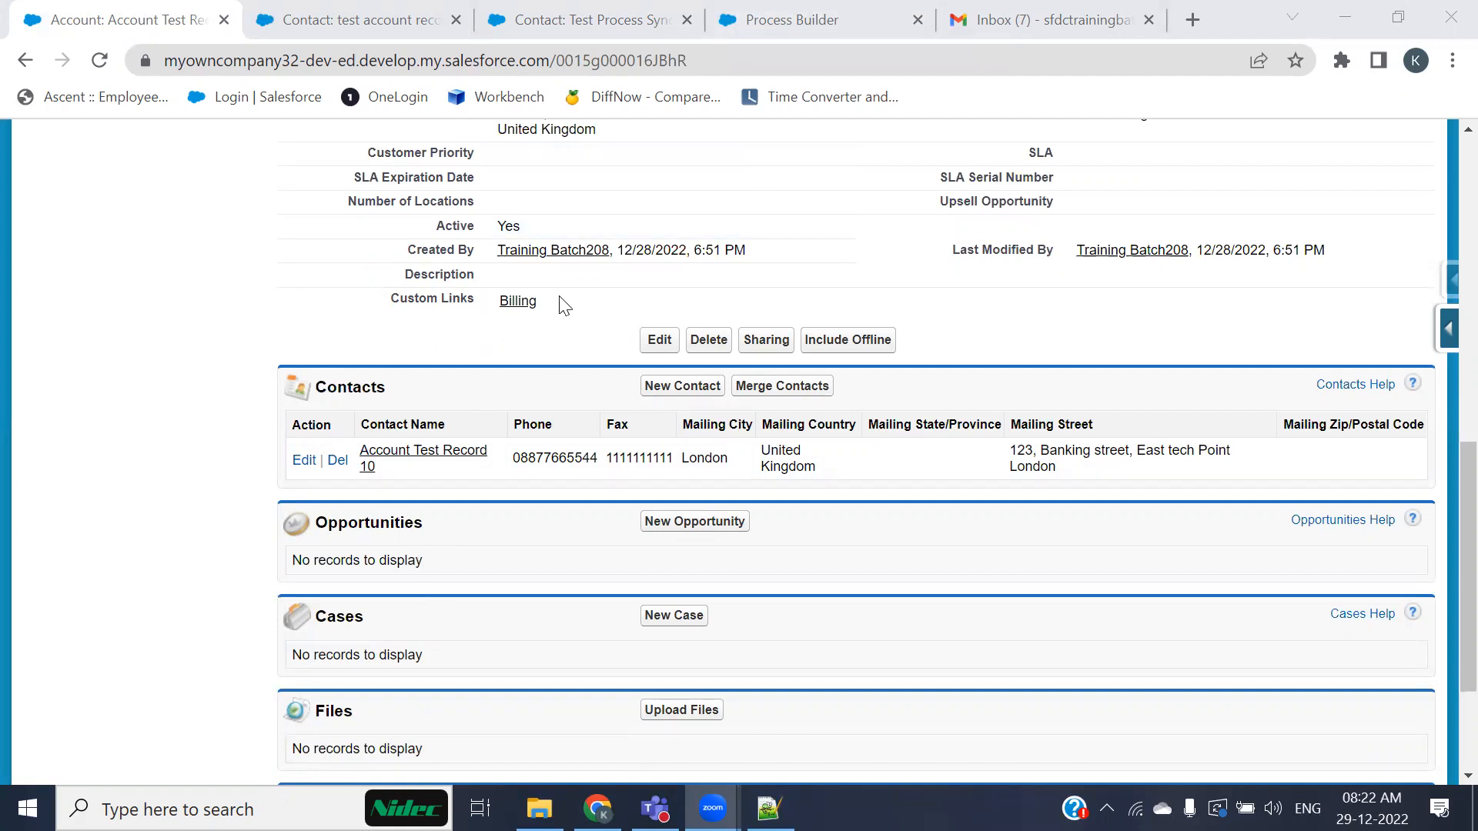
pyautogui.moveTo(425, 522); pyautogui.dragTo(317, 504)
pyautogui.scroll(-2, 323, 521)
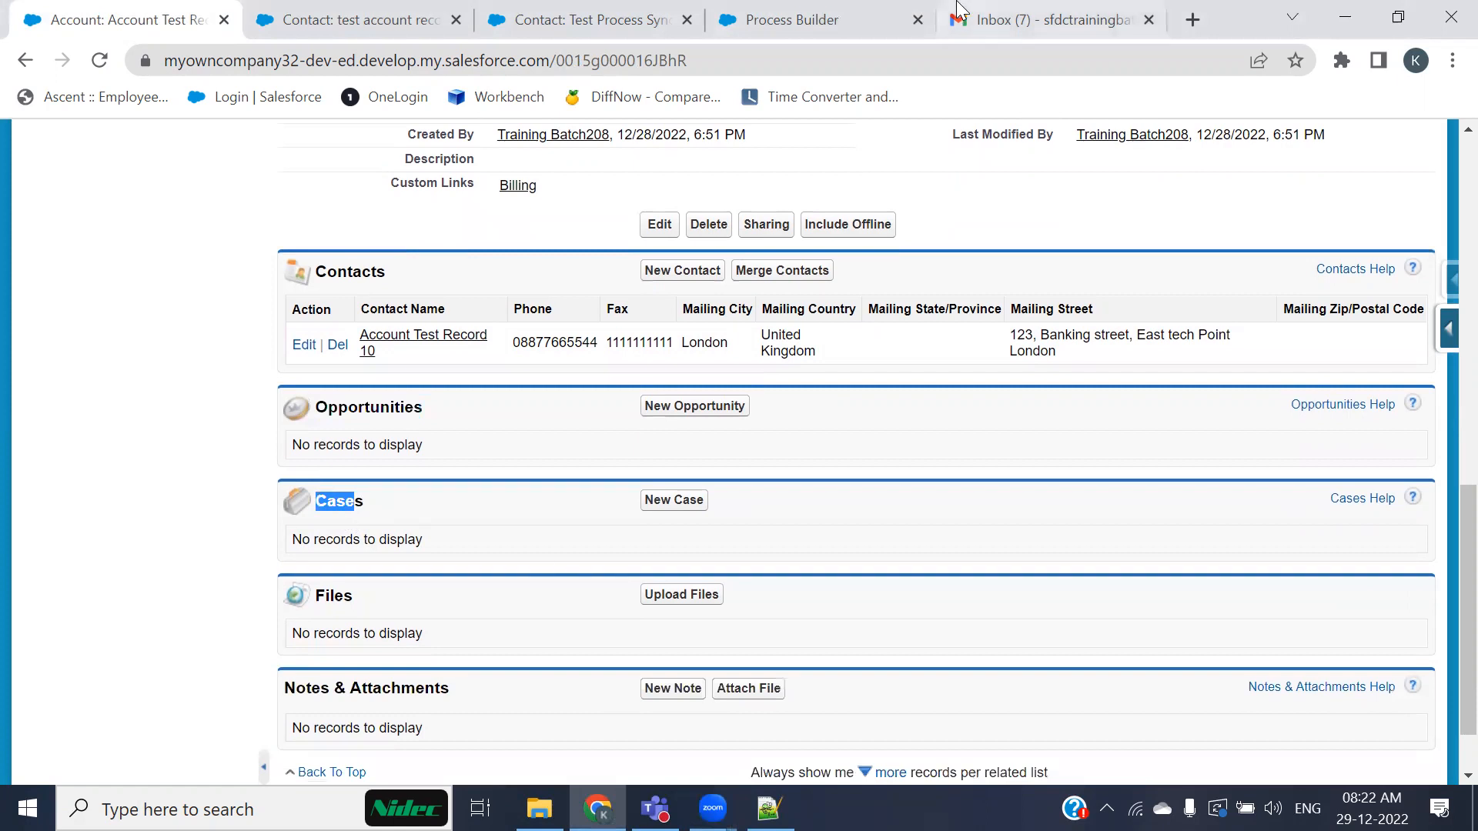
# Step: Clone the process as a new version of the current process
pyautogui.click(793, 19)
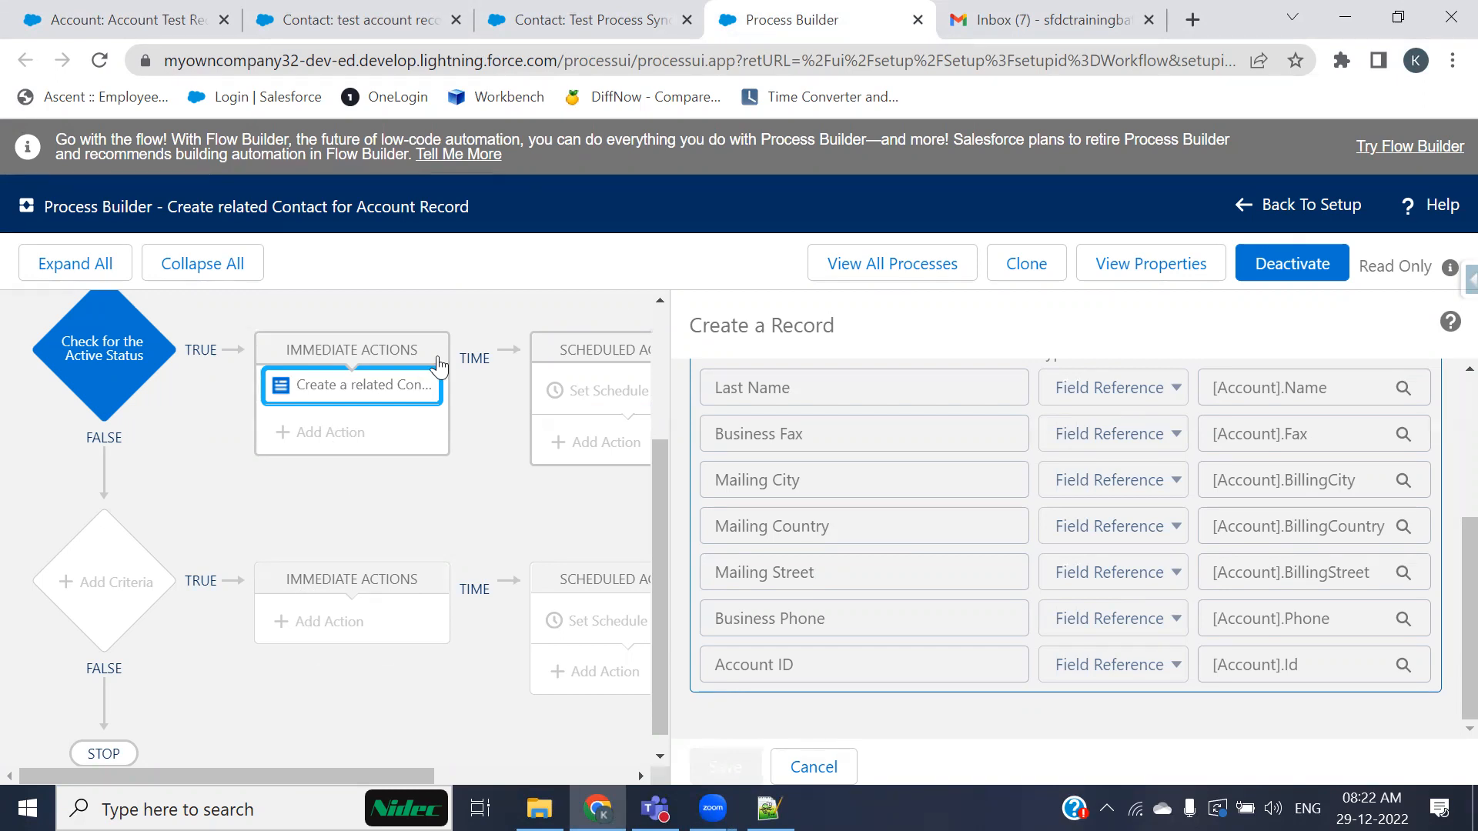
pyautogui.click(997, 266)
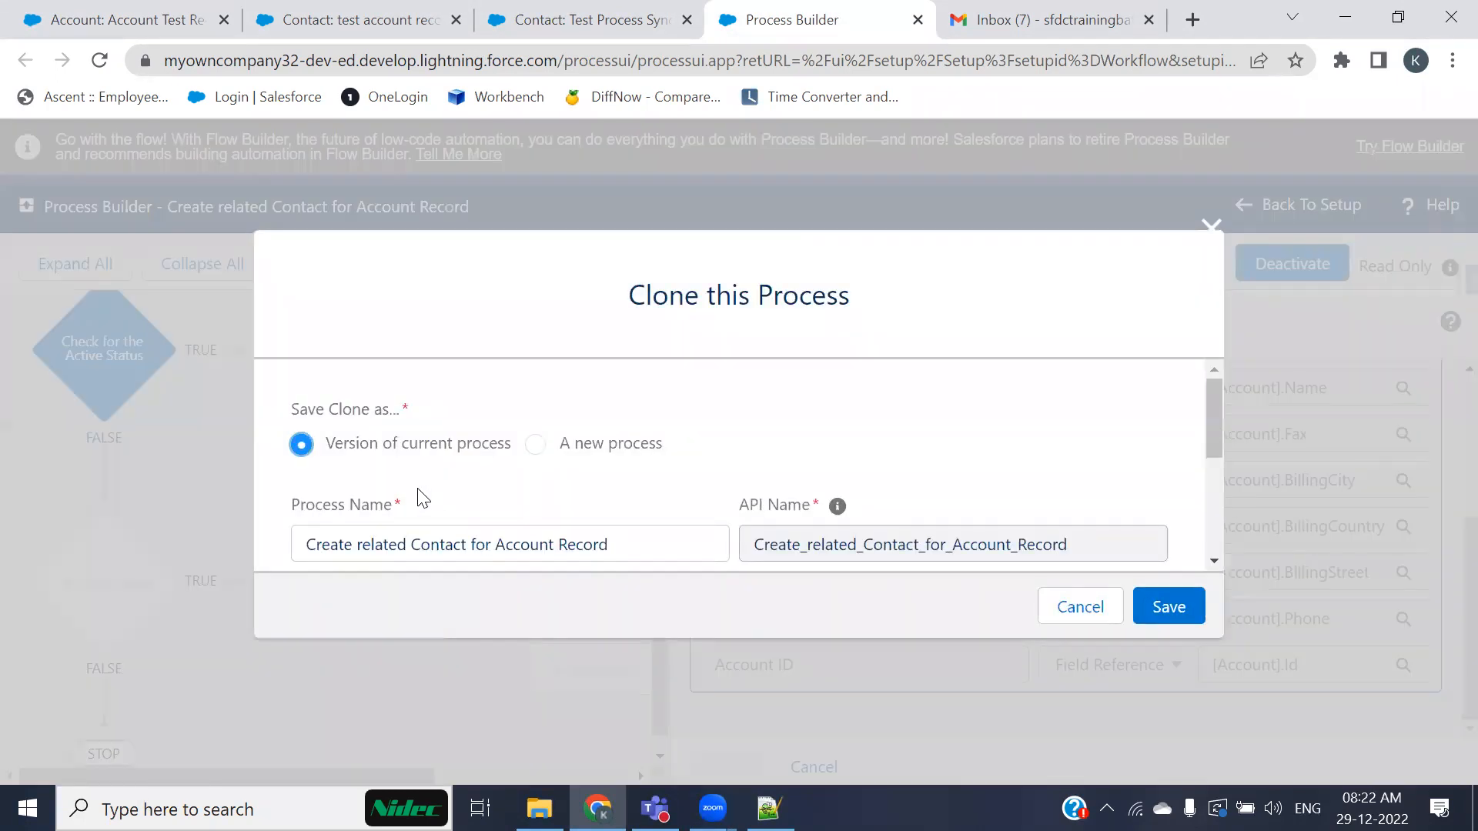
pyautogui.click(1159, 607)
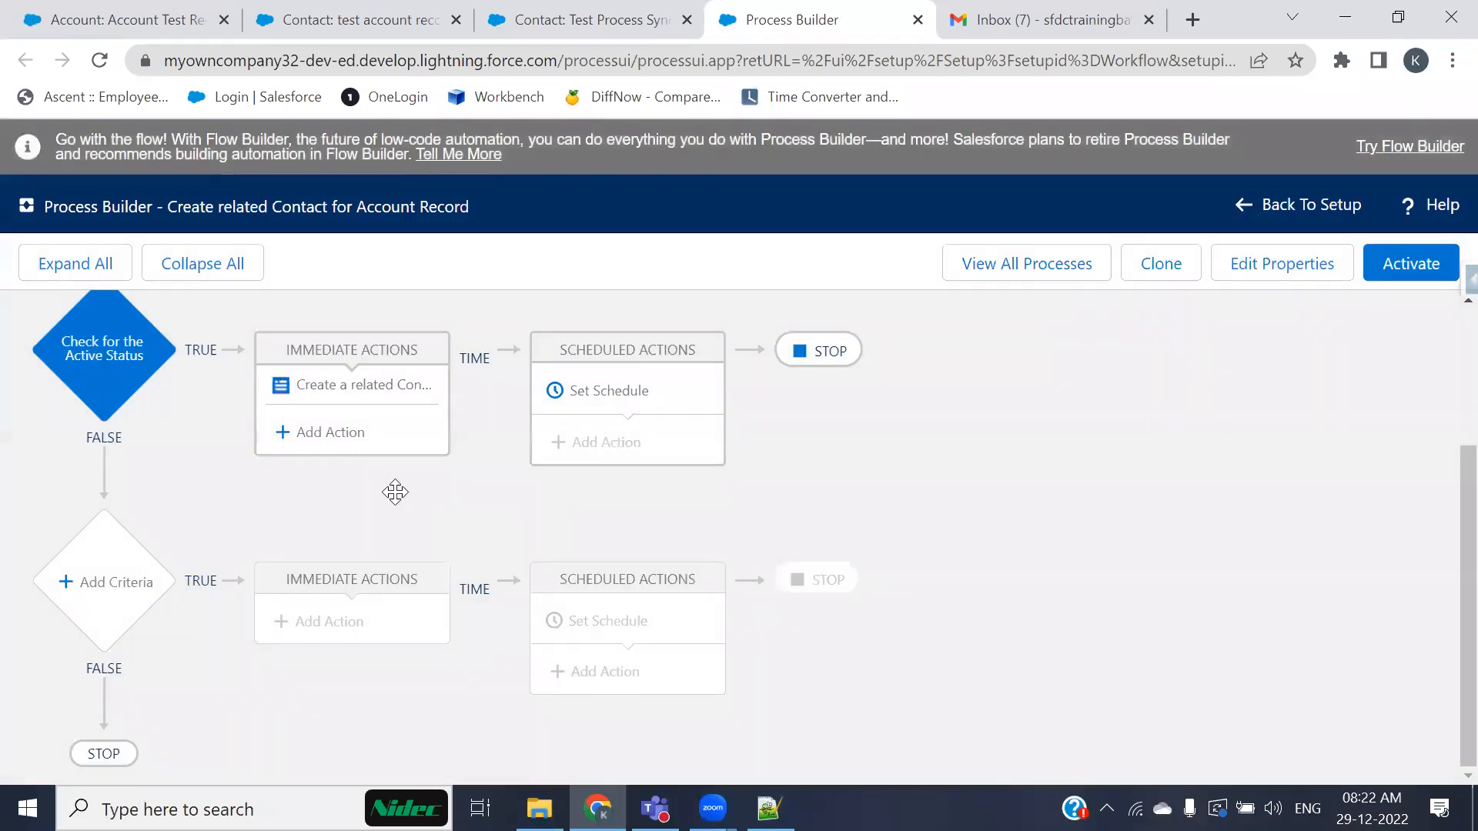
# Step: Add a Create a Record immediate action named Created related opportunities to the Active Status criteria
pyautogui.click(336, 449)
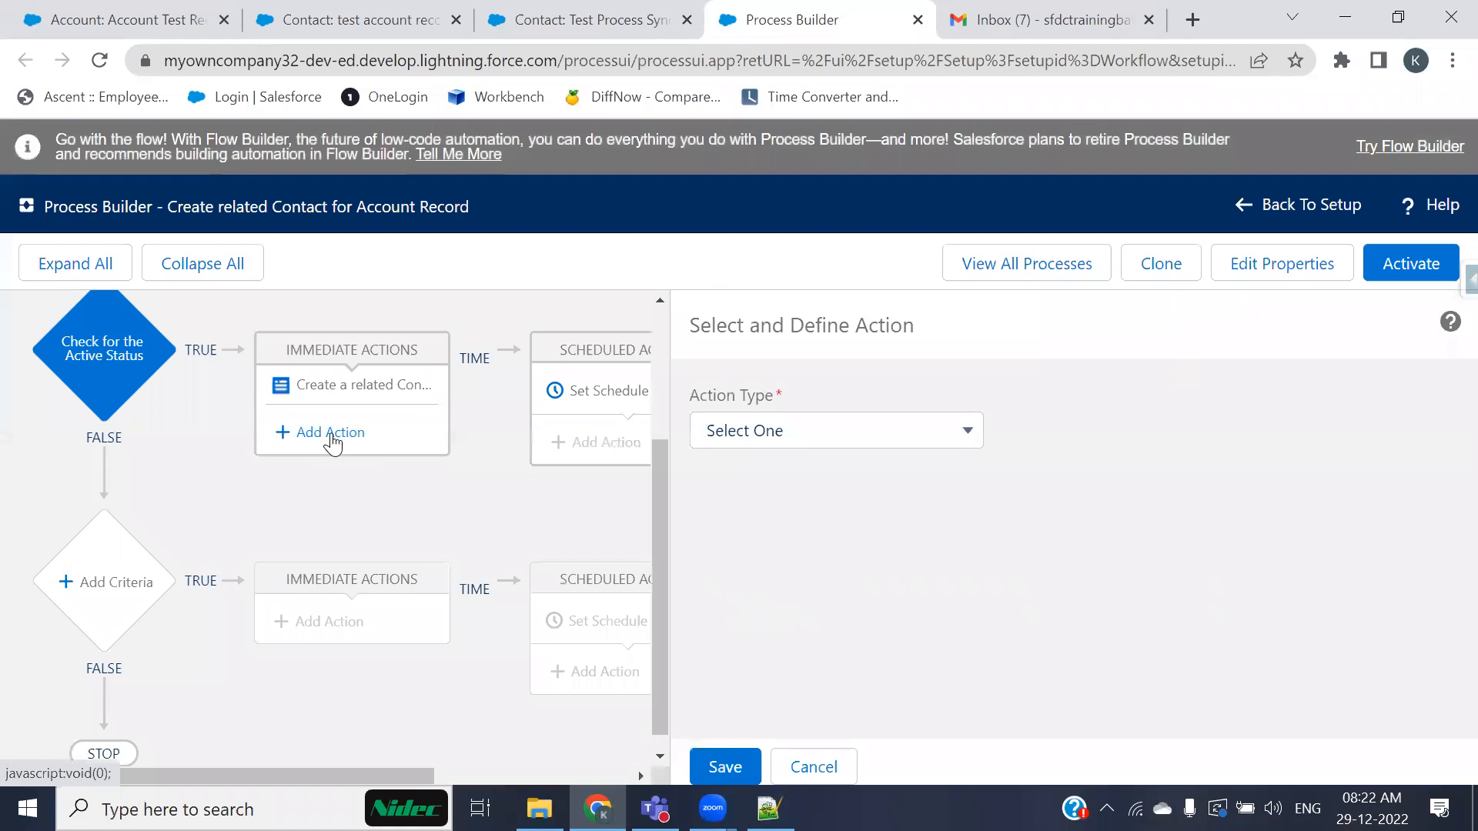
pyautogui.click(832, 431)
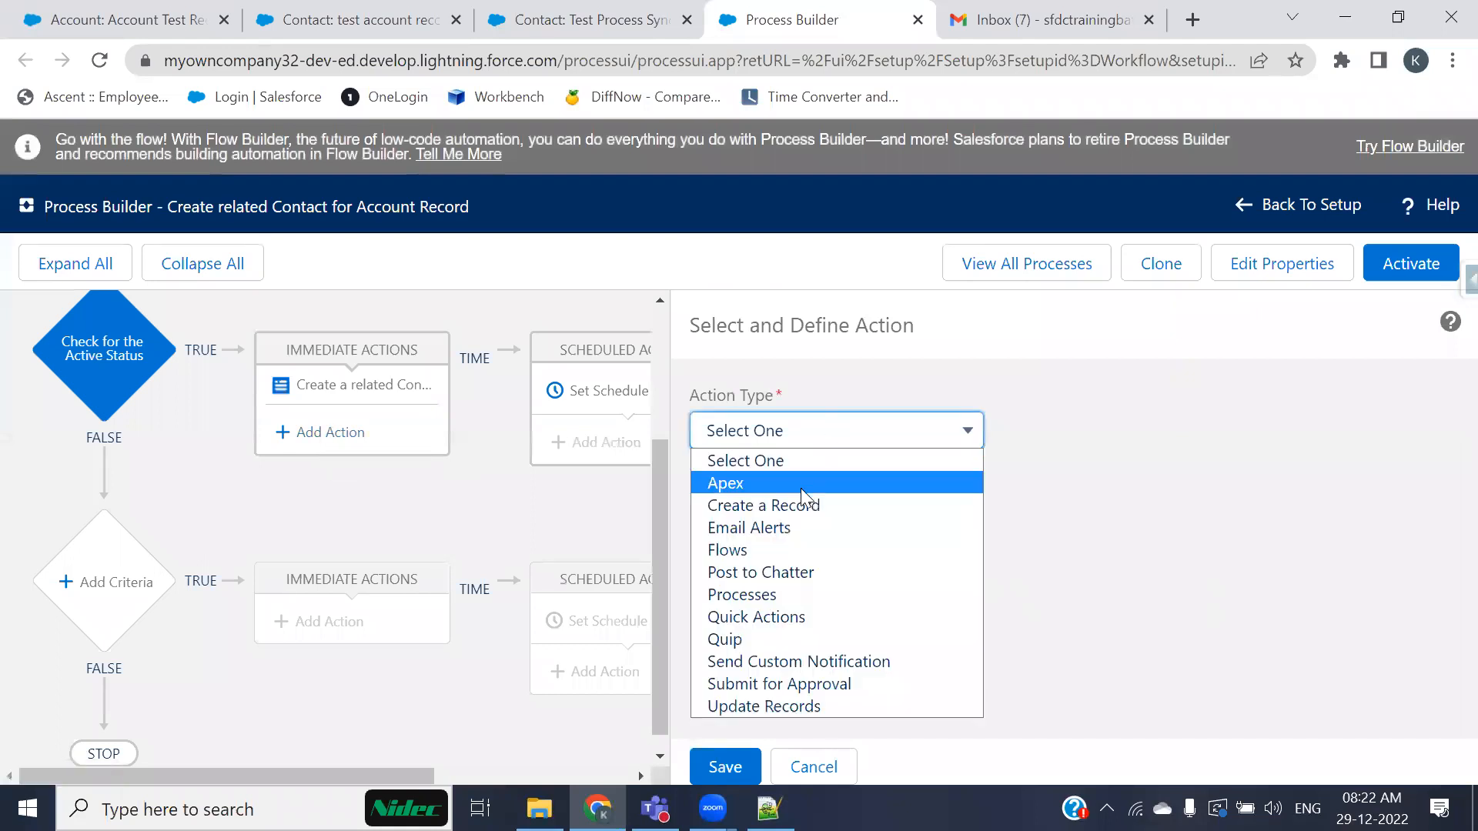
pyautogui.click(786, 508)
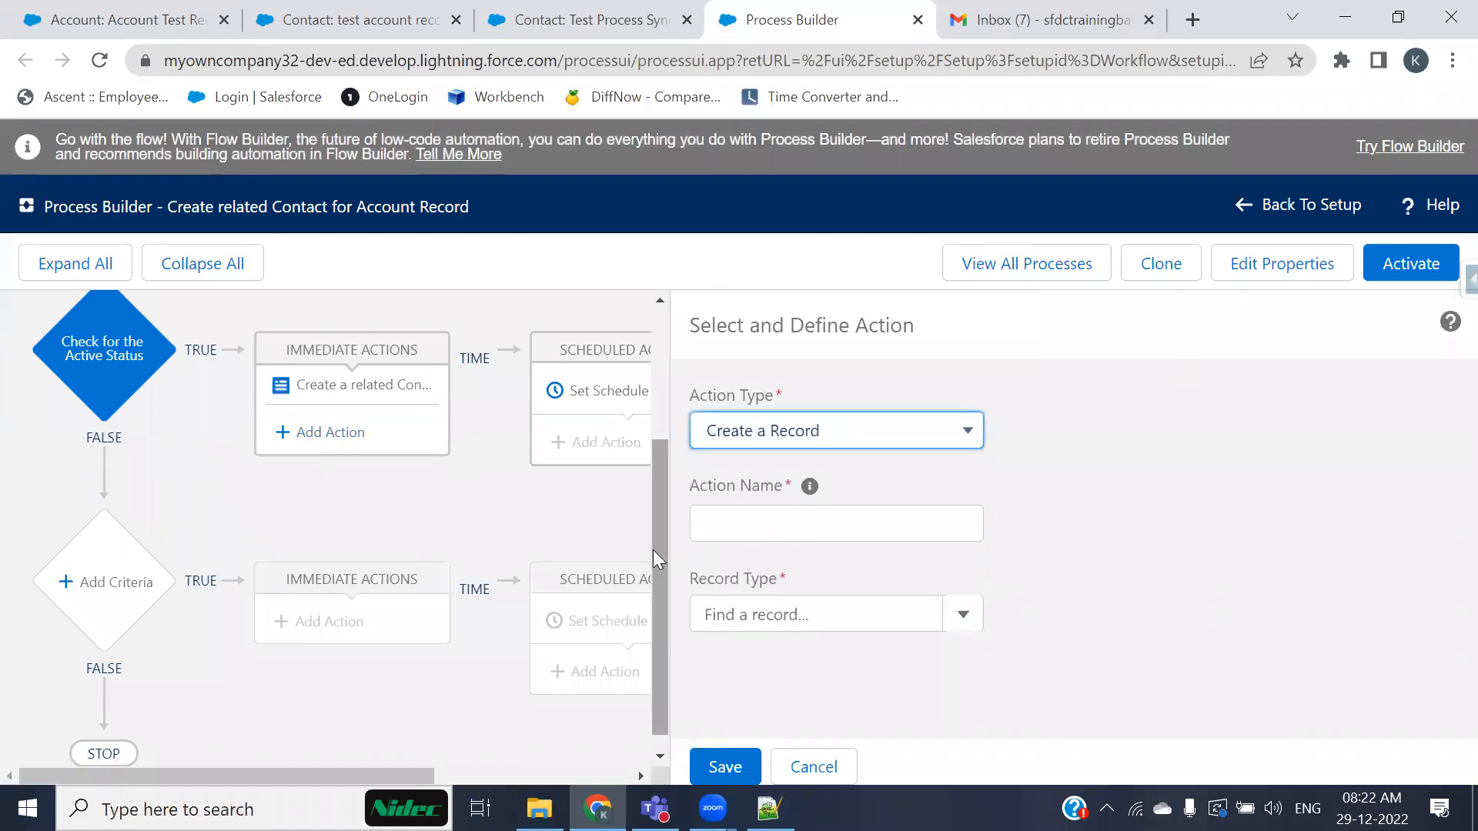
pyautogui.click(772, 522)
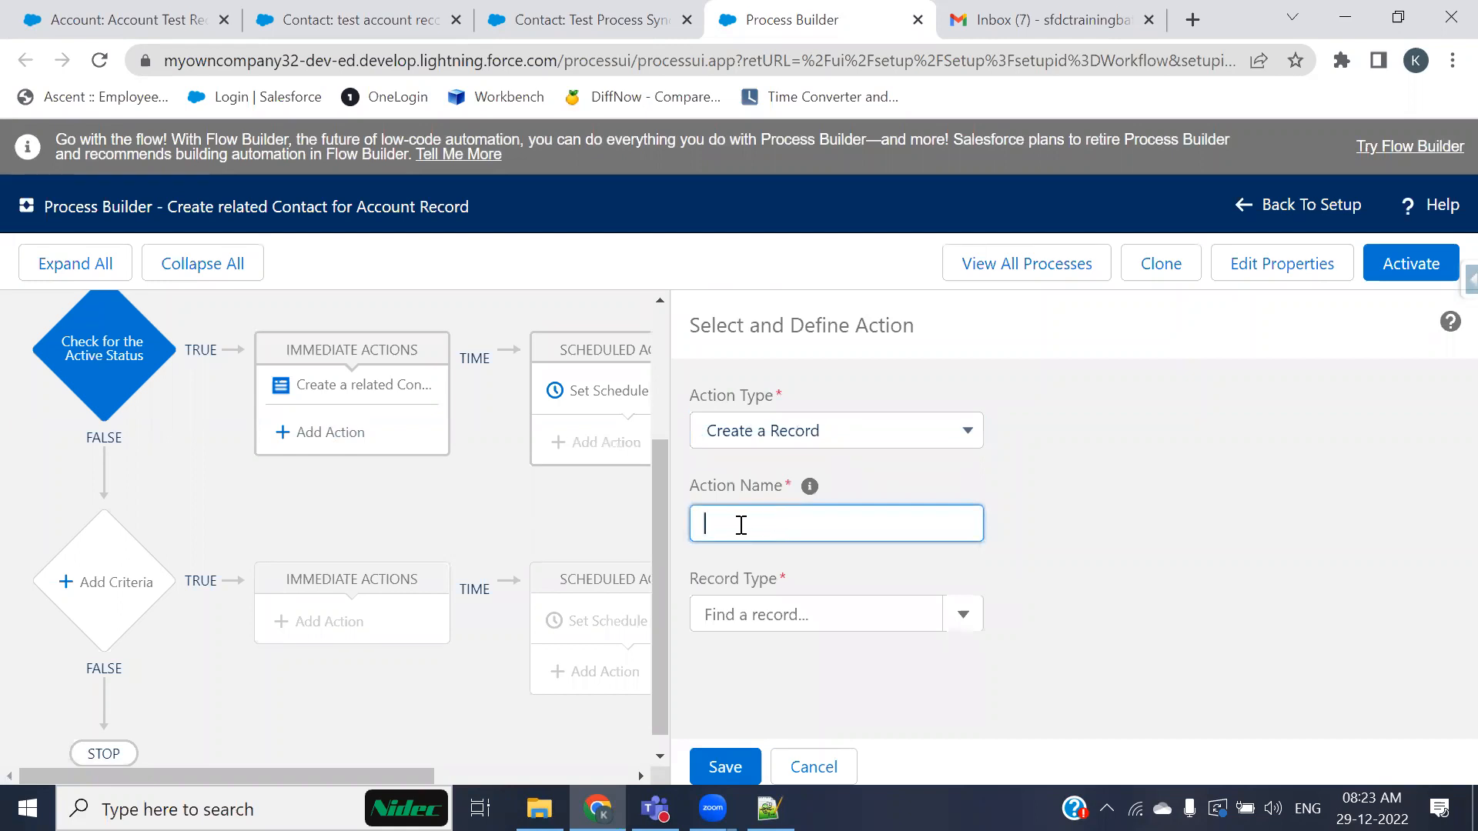
pyautogui.write('Created related opportunities')
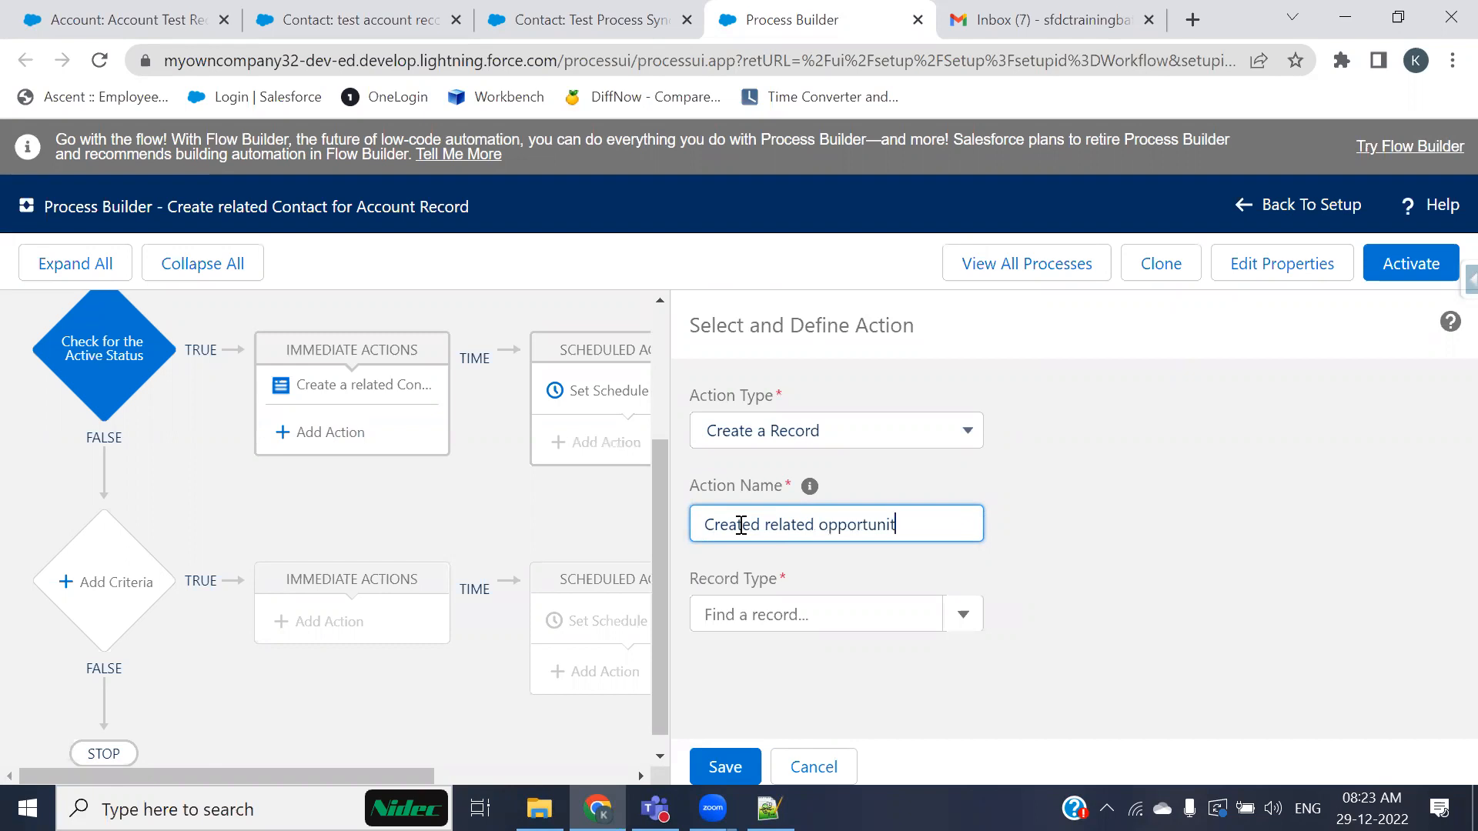
# Step: Set the new action's record type to Opportunity
pyautogui.click(869, 628)
pyautogui.write('oppo')
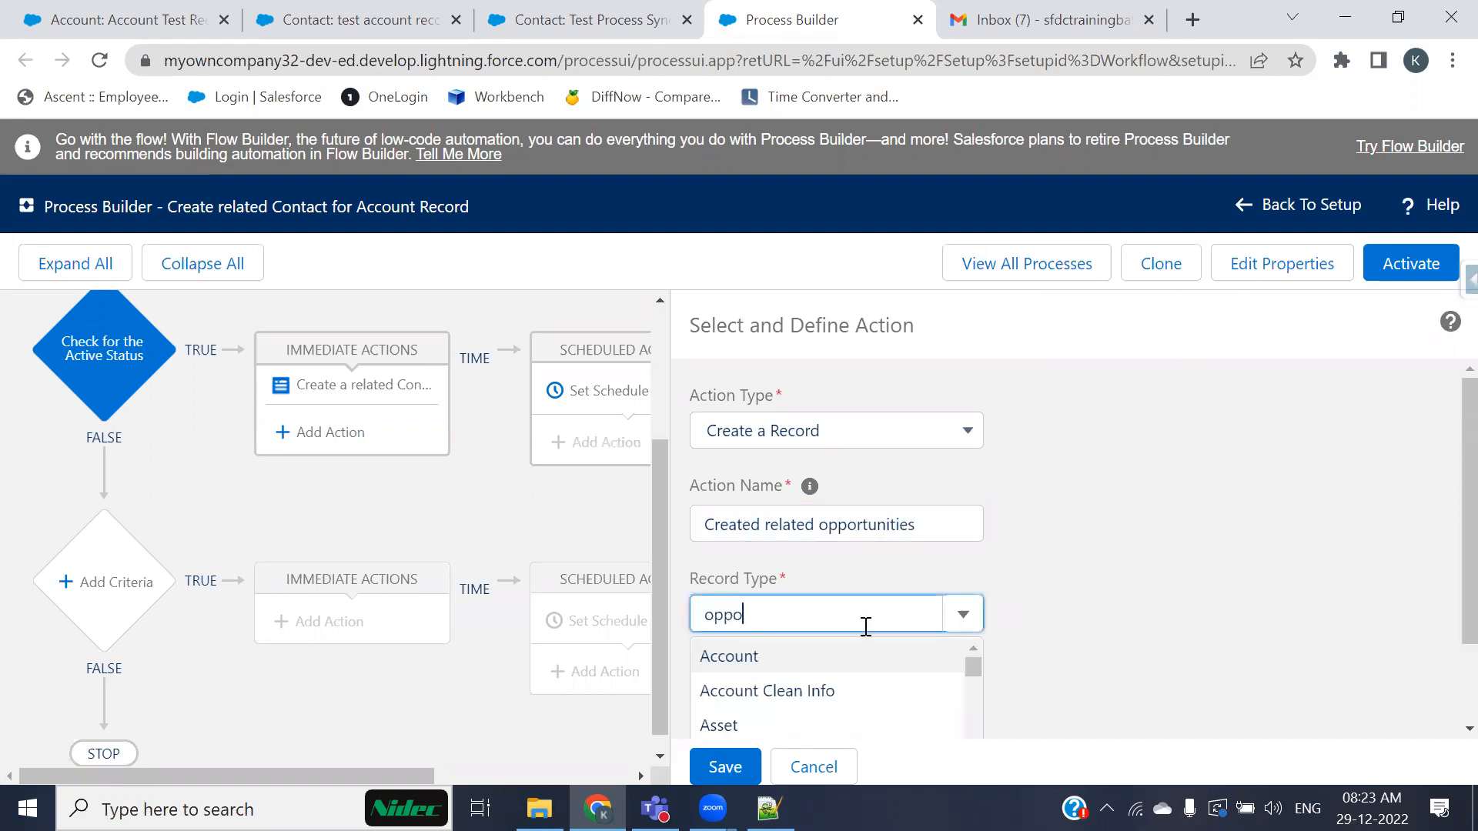
pyautogui.click(770, 654)
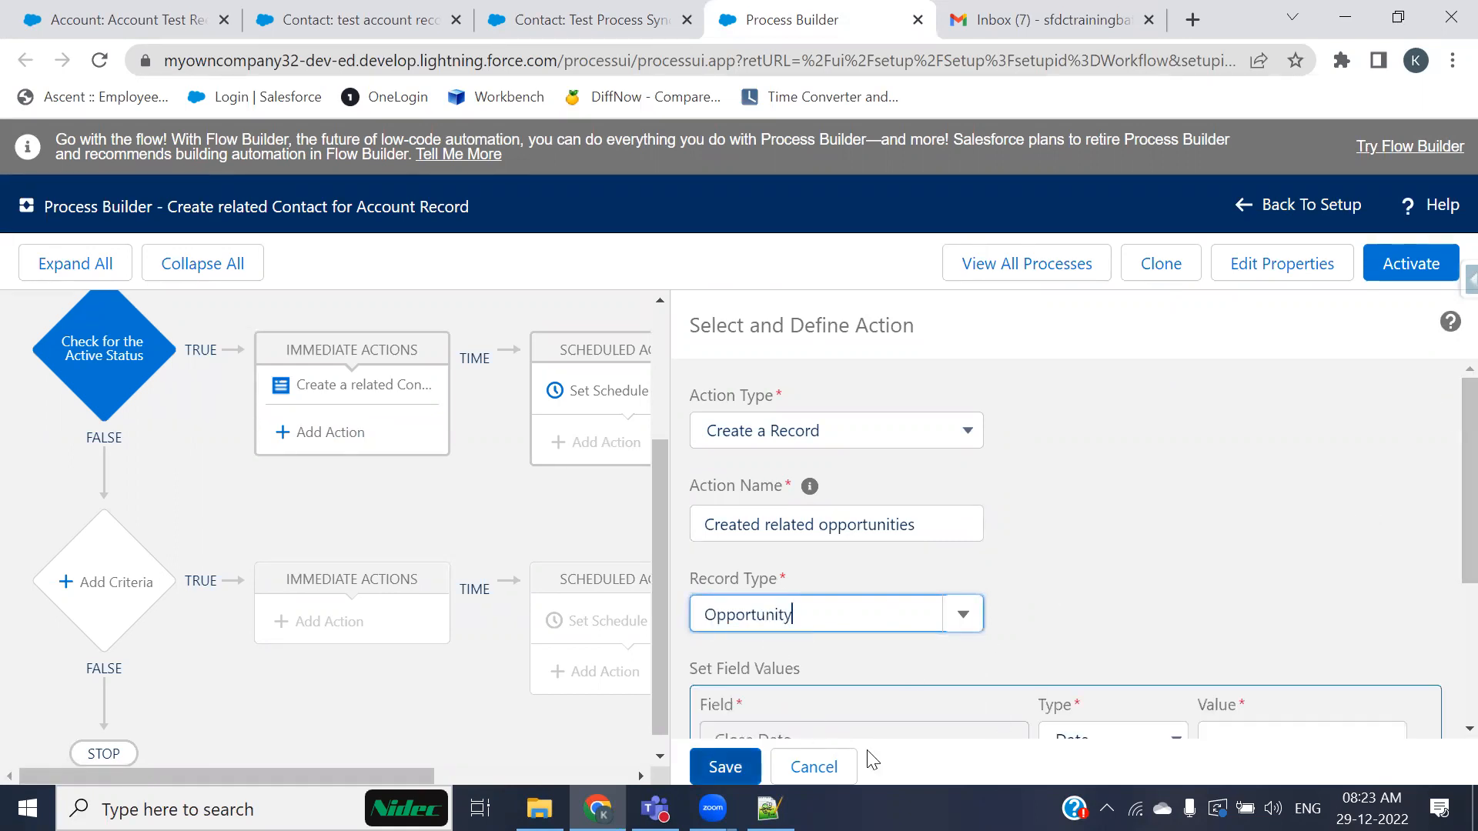
pyautogui.scroll(-3, 998, 643)
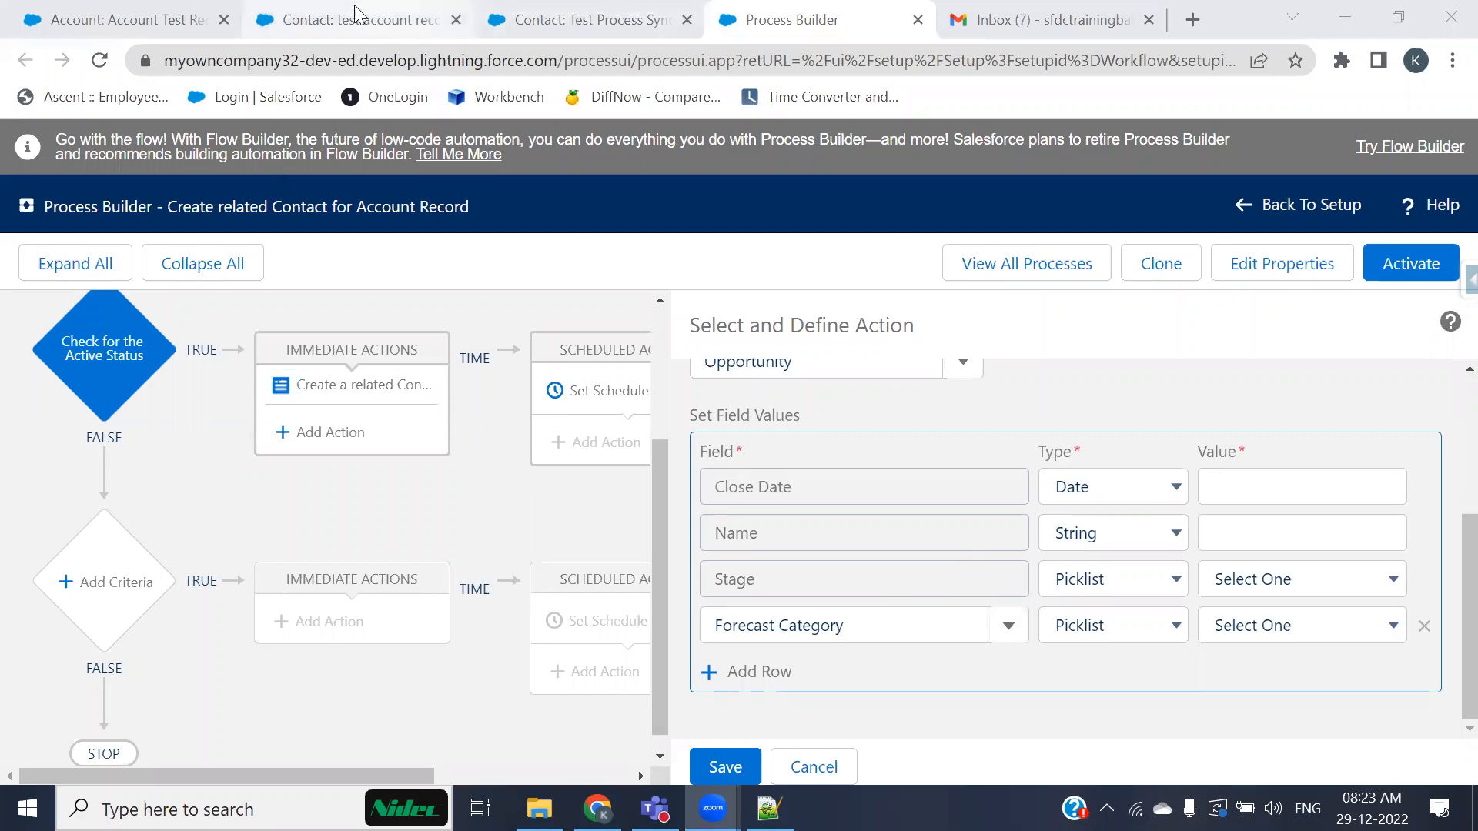
# Step: Look at the new account's related Opportunities list
pyautogui.click(123, 20)
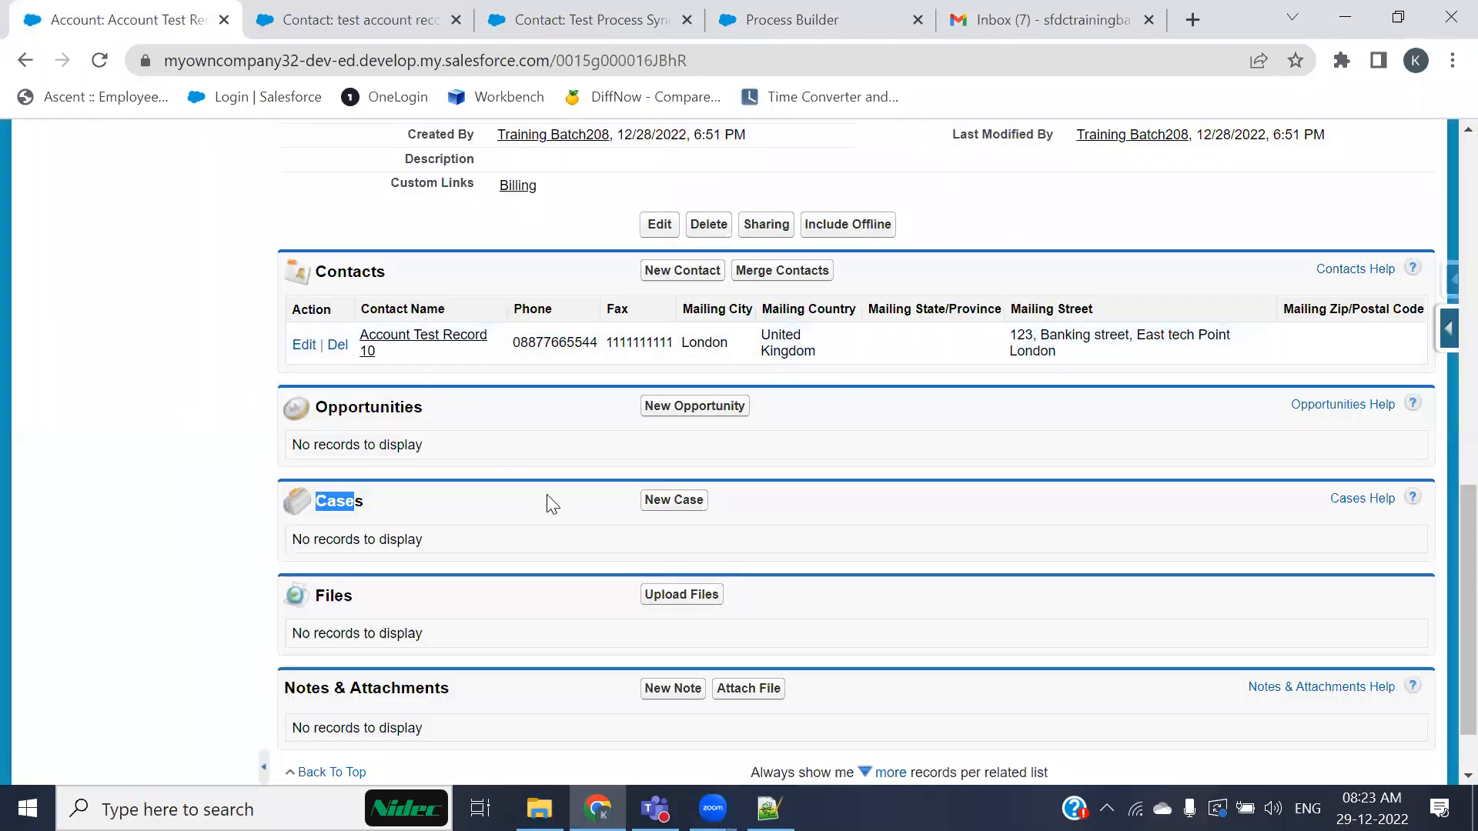
pyautogui.click(294, 428)
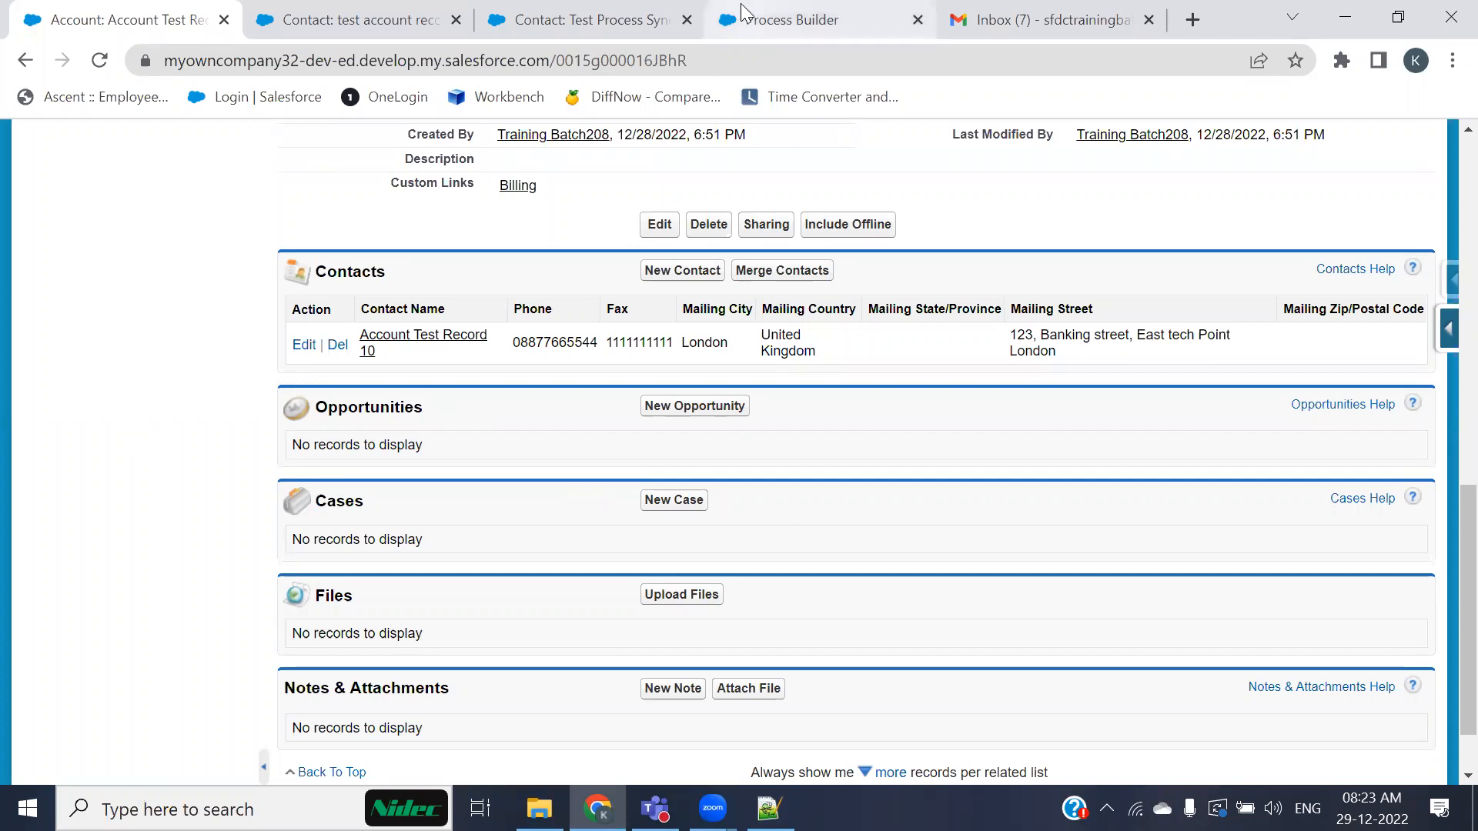
# Step: Review the process automation use-case notes in the text file, scrolling through the Field Updates and Assignments sections
pyautogui.moveTo(743, 13)
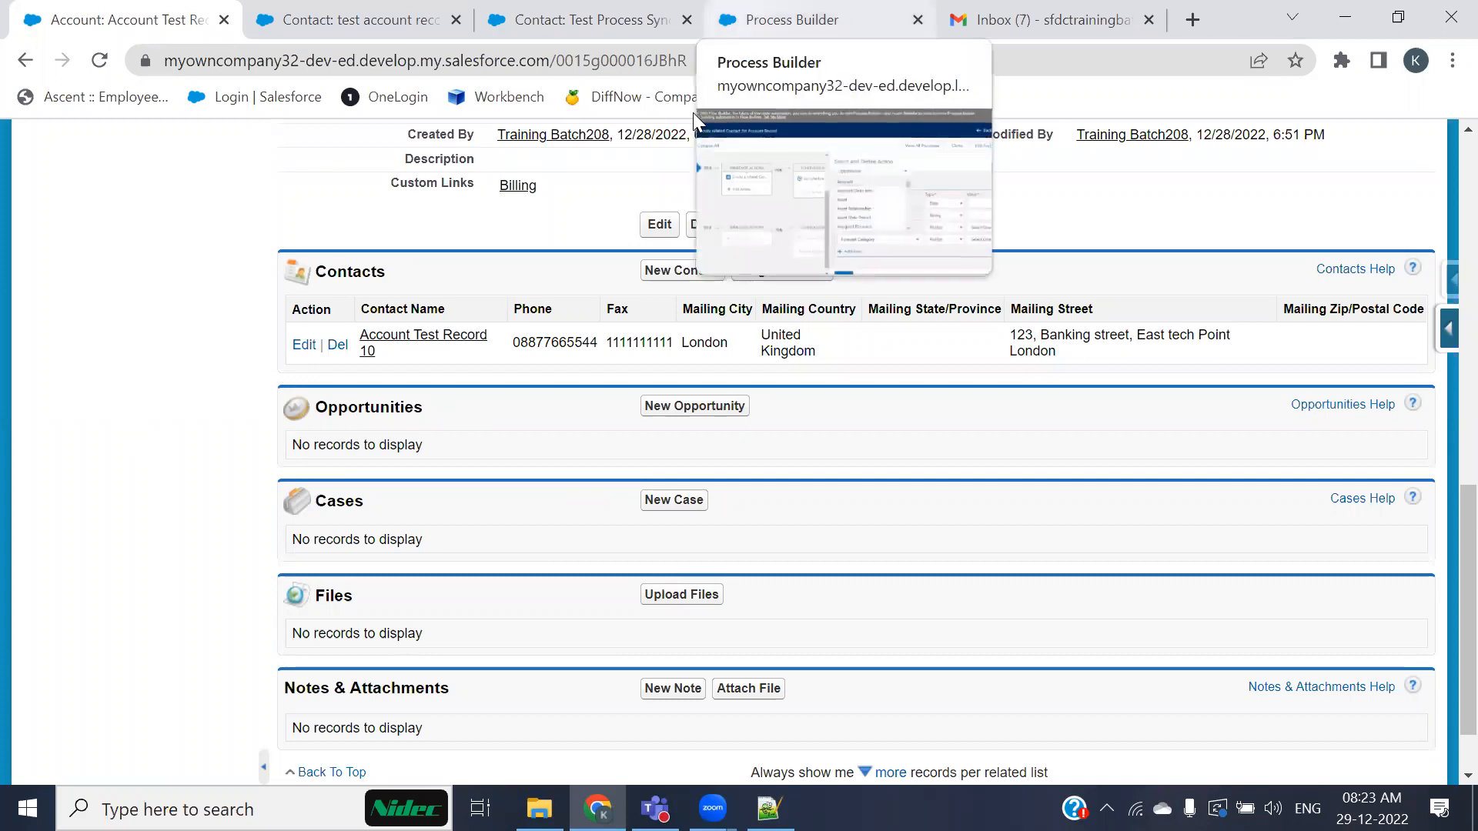
pyautogui.click(847, 15)
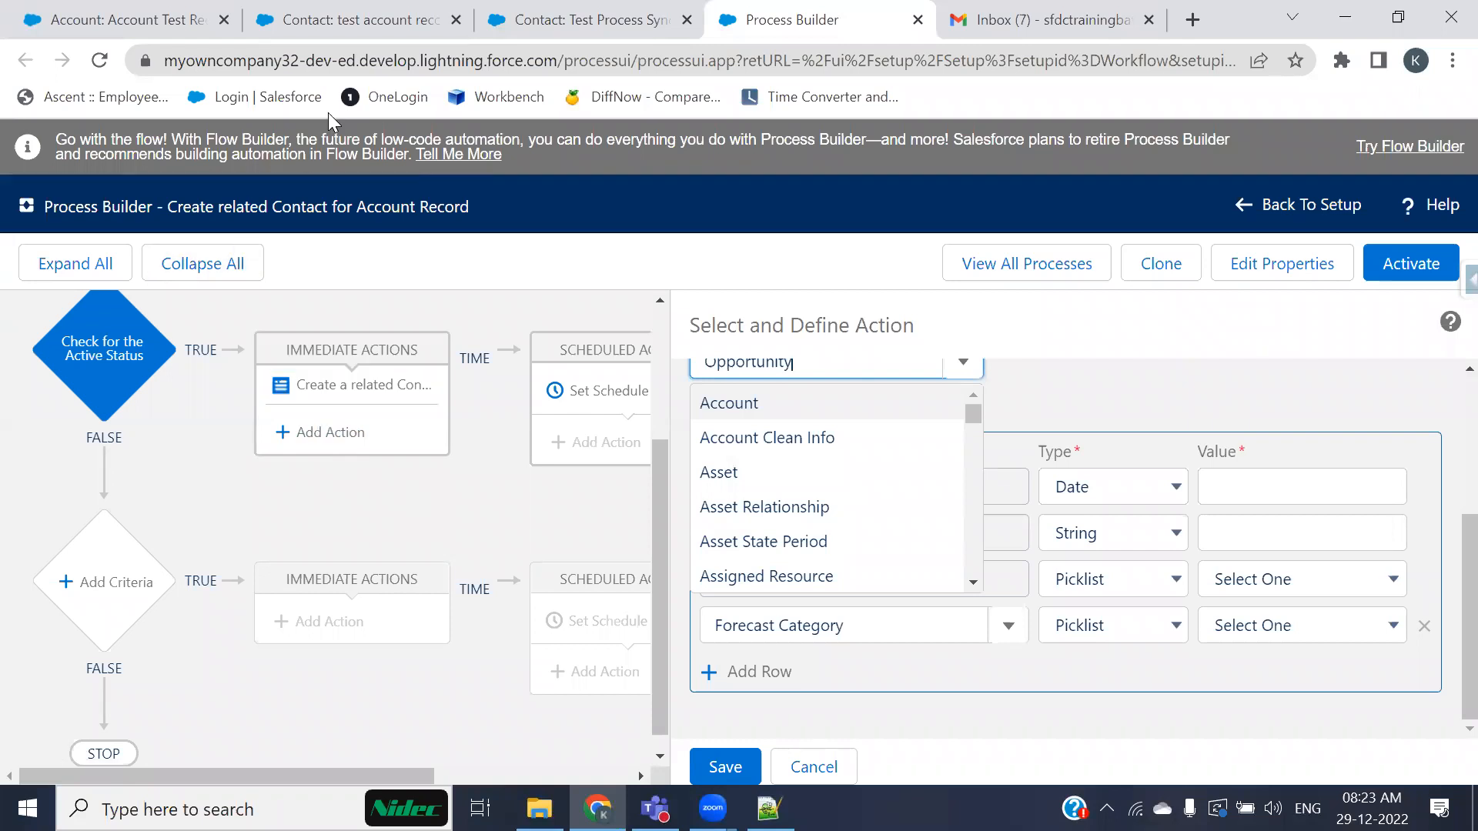
pyautogui.click(92, 19)
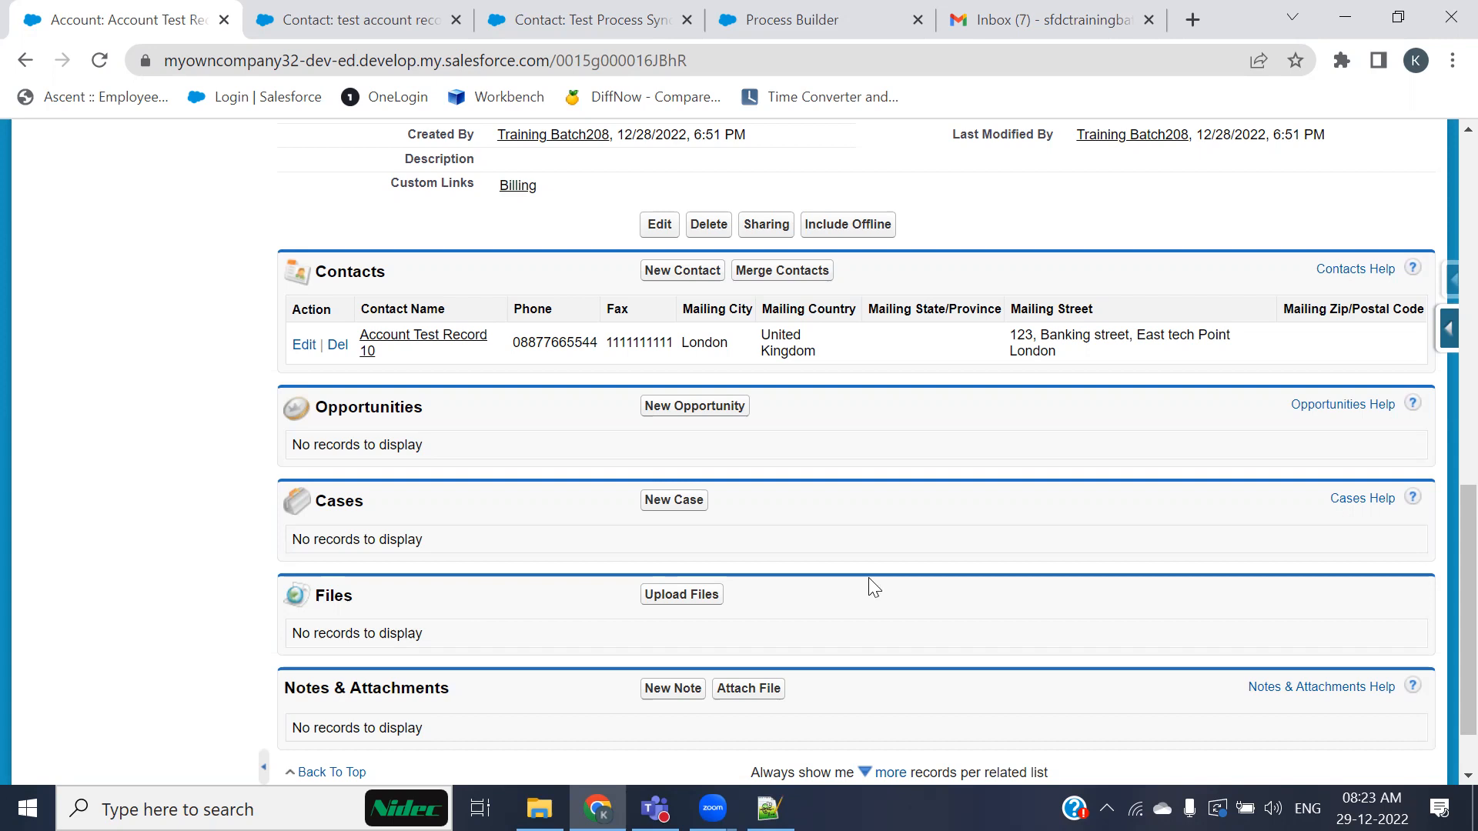
pyautogui.hotkey('alt', 'Tab')
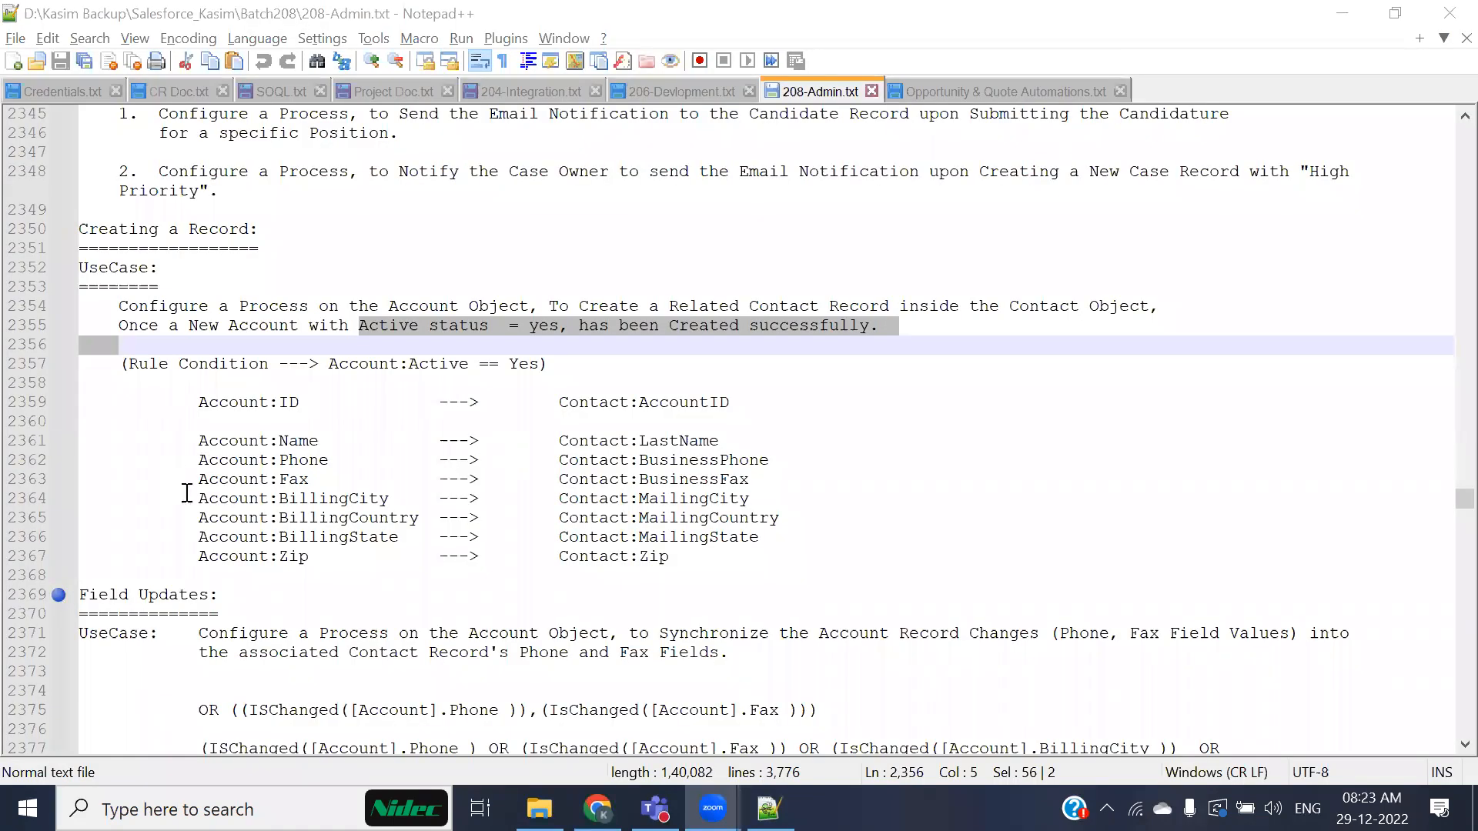
pyautogui.scroll(-3, 192, 494)
pyautogui.scroll(-2, 193, 495)
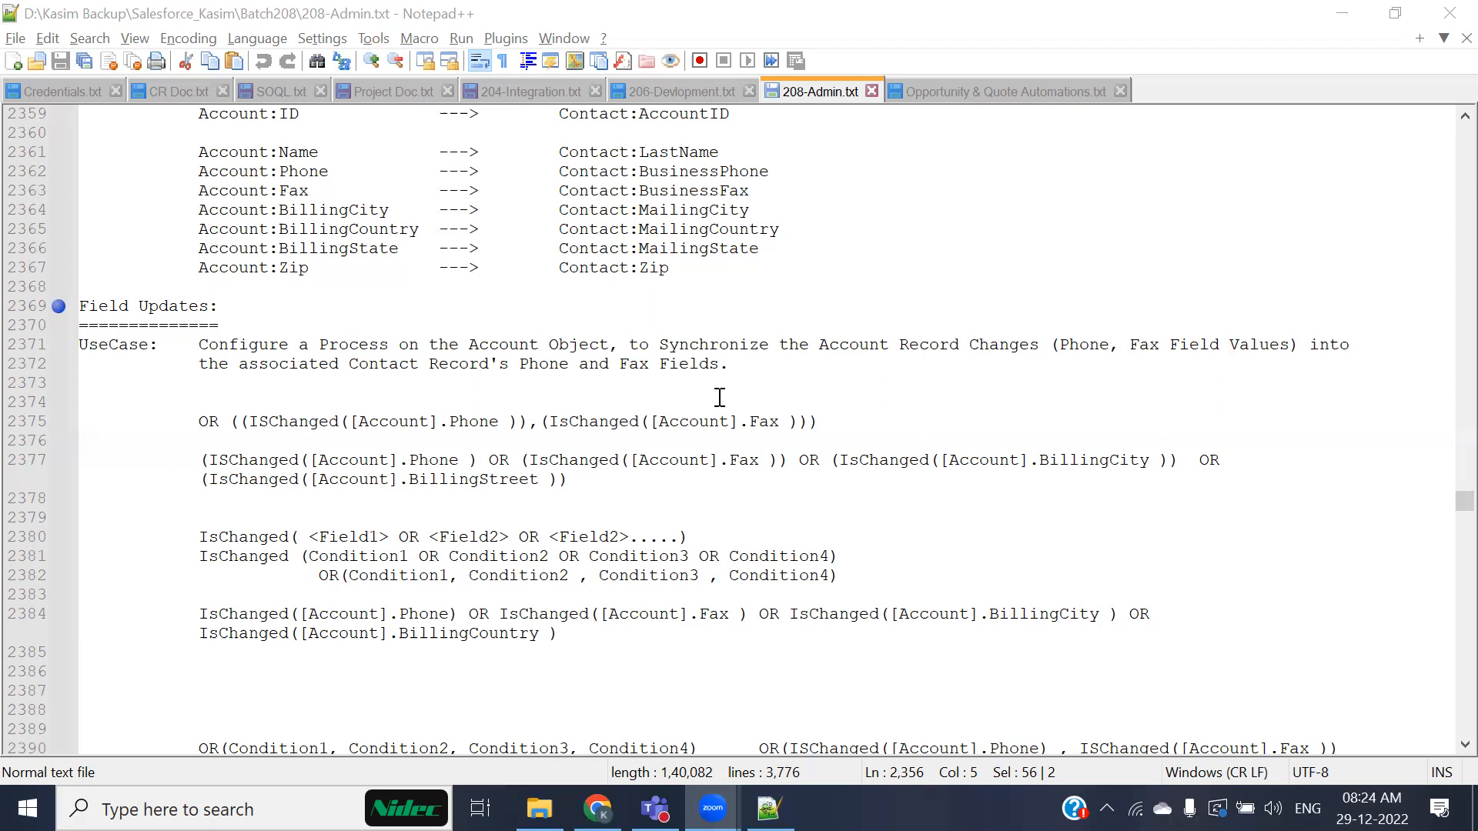
pyautogui.scroll(-2, 704, 396)
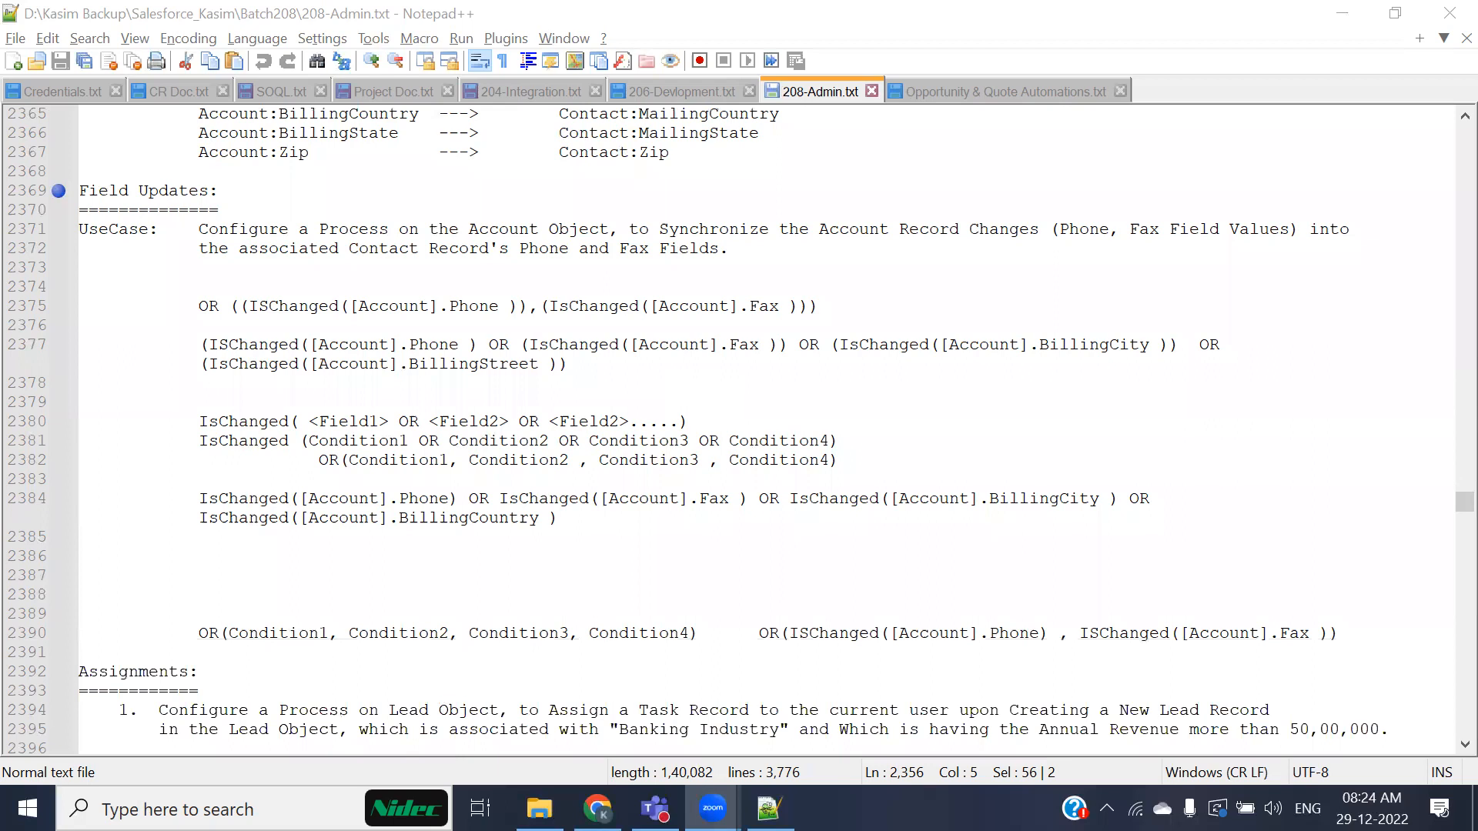
pyautogui.scroll(-4, 521, 341)
pyautogui.scroll(5, 516, 331)
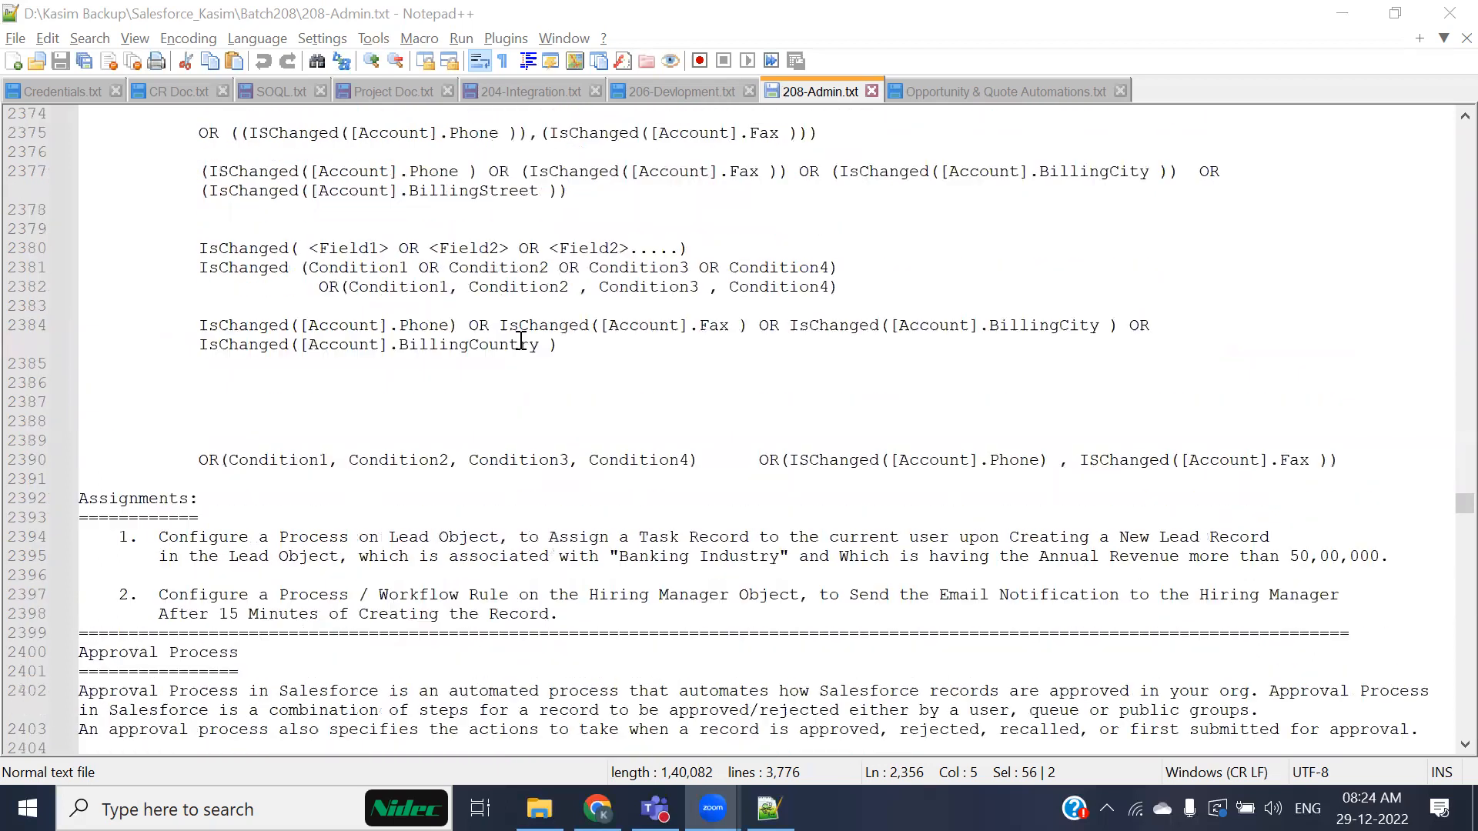